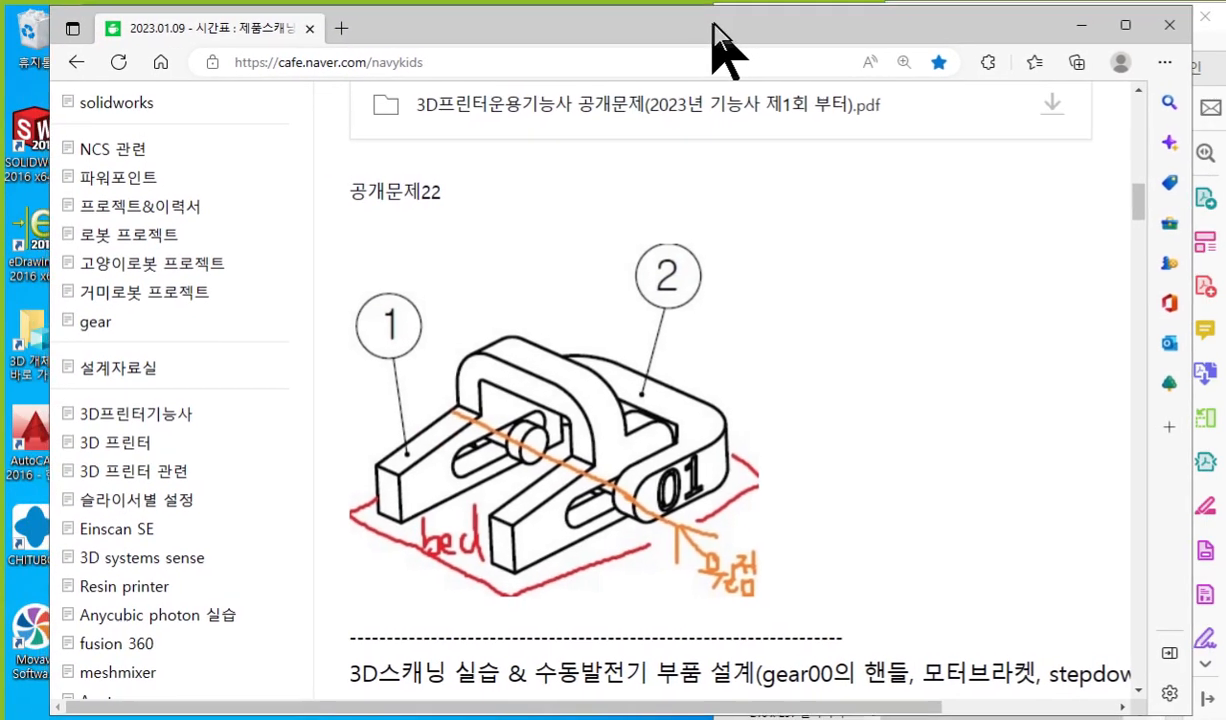
Narrow the browser window to uncover the PDF drawing beside it and bring the whole isometric picture of problem 22 into view.
drag(713, 24, 727, 24)
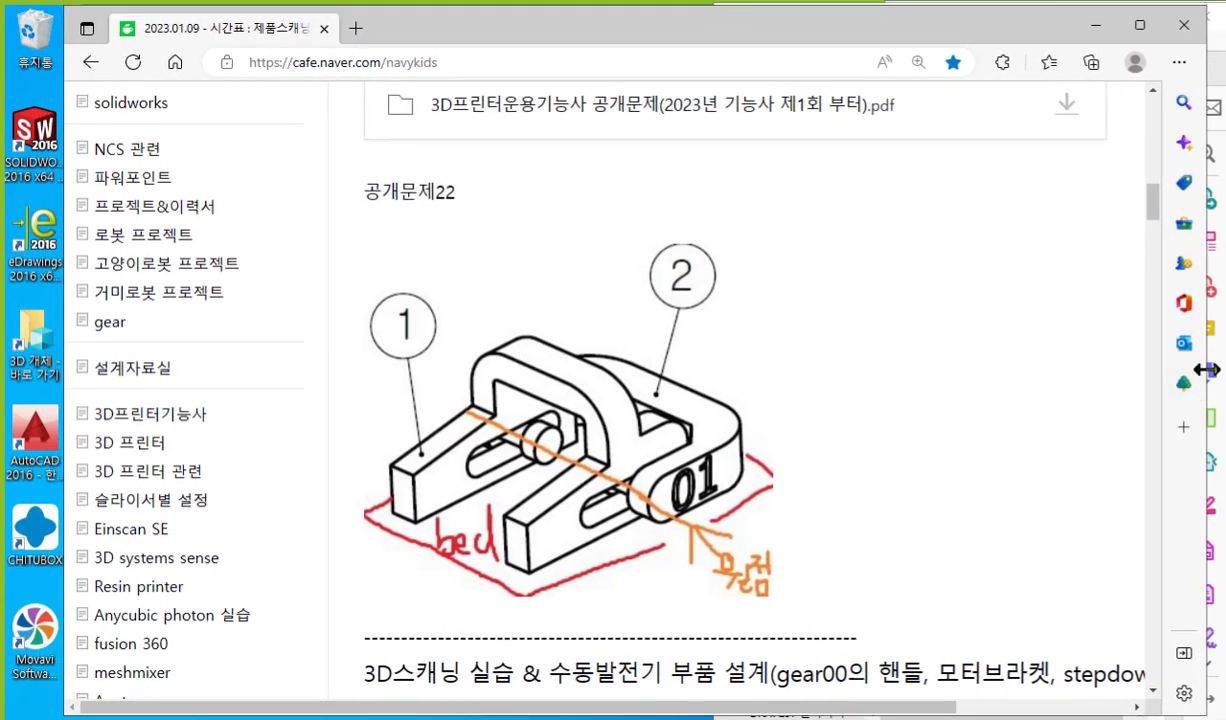
drag(1207, 370, 842, 396)
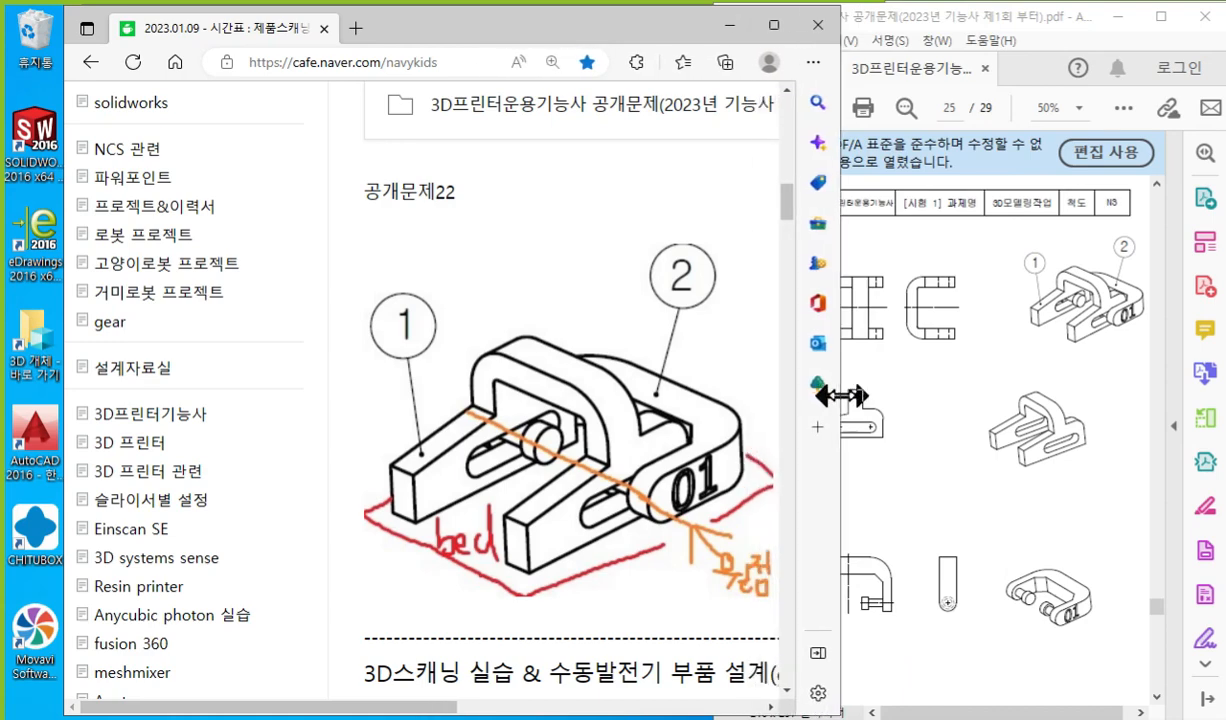
drag(438, 706, 515, 710)
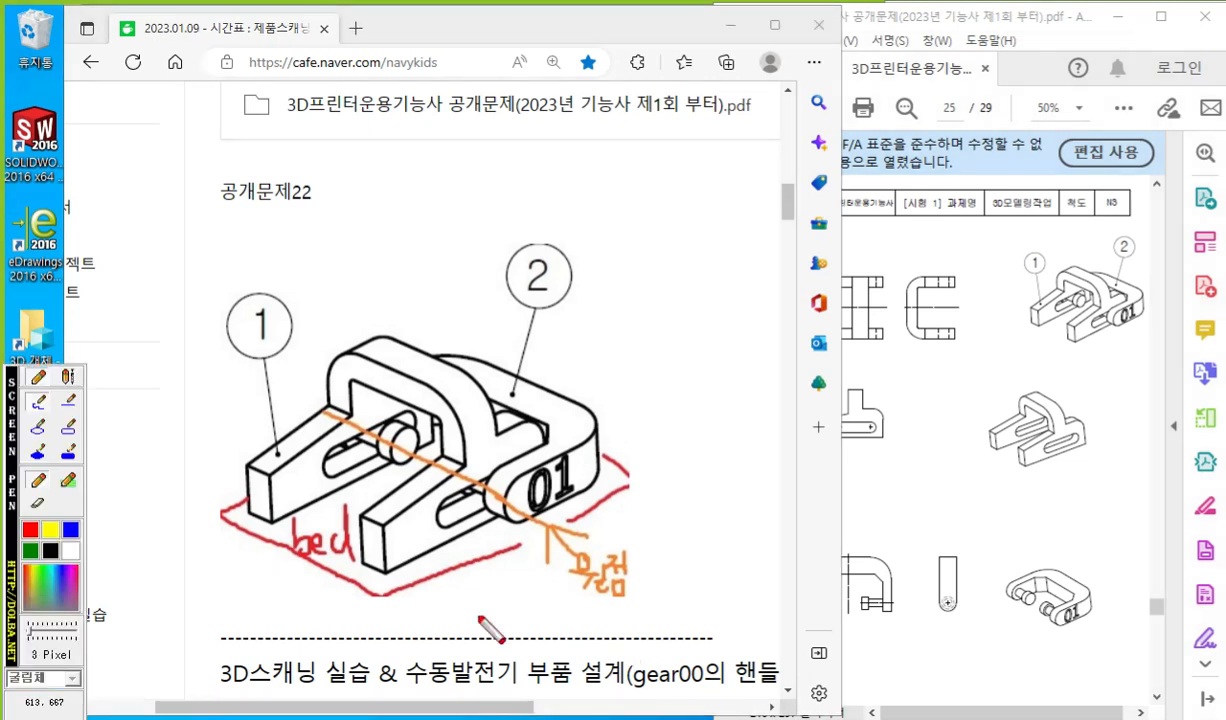
Annotate the isometric picture in red, labelling the bed plane XY and outlining a vertical plane labelled YZ.
mouse_move(266, 555)
mouse_down()
mouse_move(250, 587)
mouse_move(290, 580)
mouse_move(293, 621)
mouse_up()
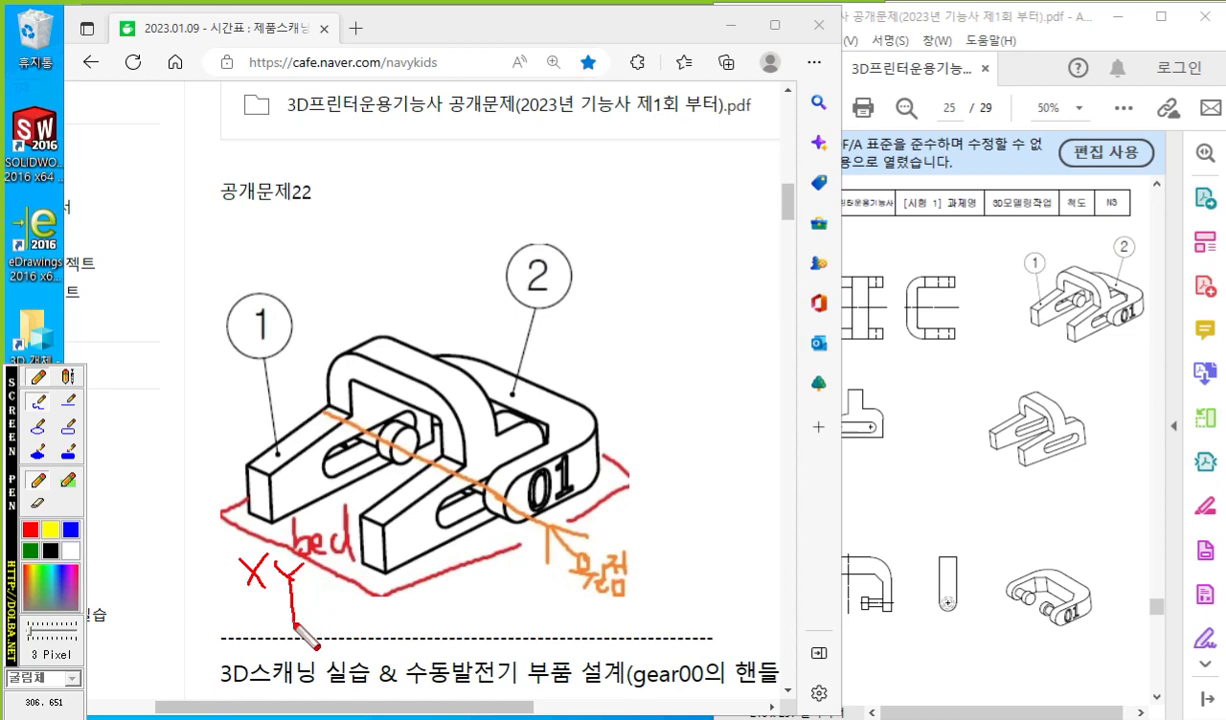
mouse_move(562, 334)
mouse_down()
mouse_move(305, 428)
mouse_move(335, 490)
mouse_move(490, 455)
mouse_move(565, 422)
mouse_move(550, 332)
mouse_move(592, 320)
mouse_move(590, 348)
mouse_up()
click(628, 320)
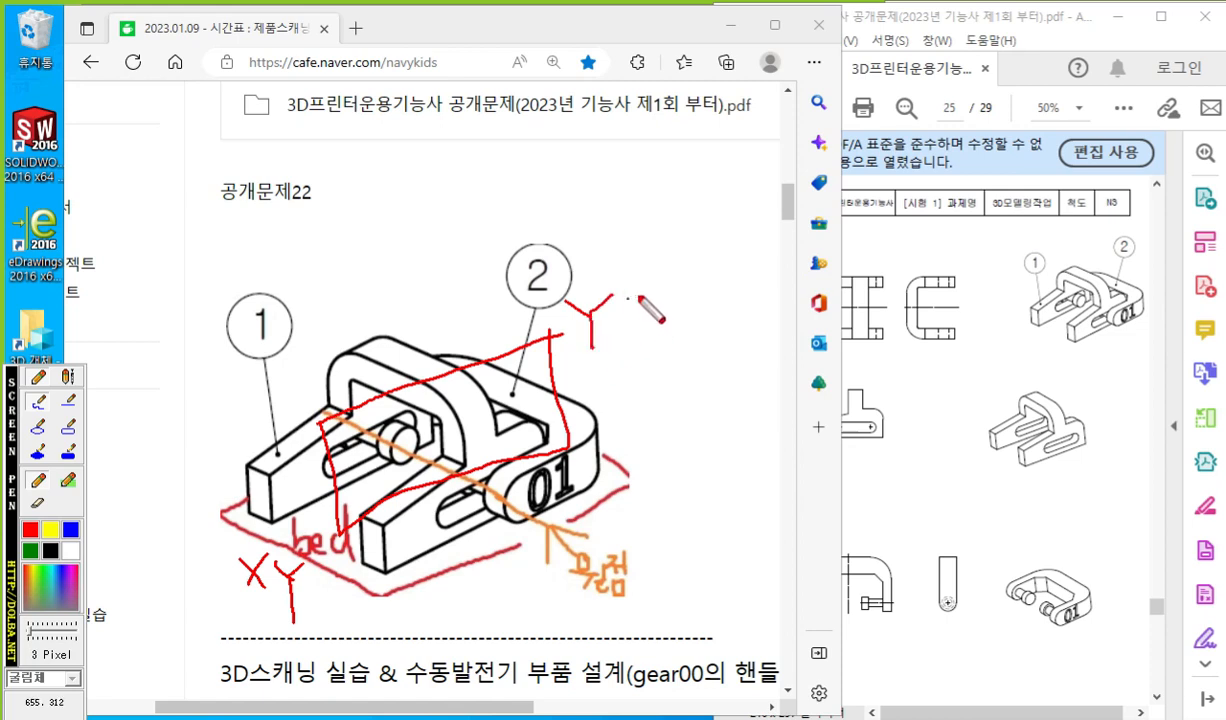
mouse_move(603, 305)
mouse_down()
mouse_move(605, 345)
mouse_move(672, 335)
mouse_up()
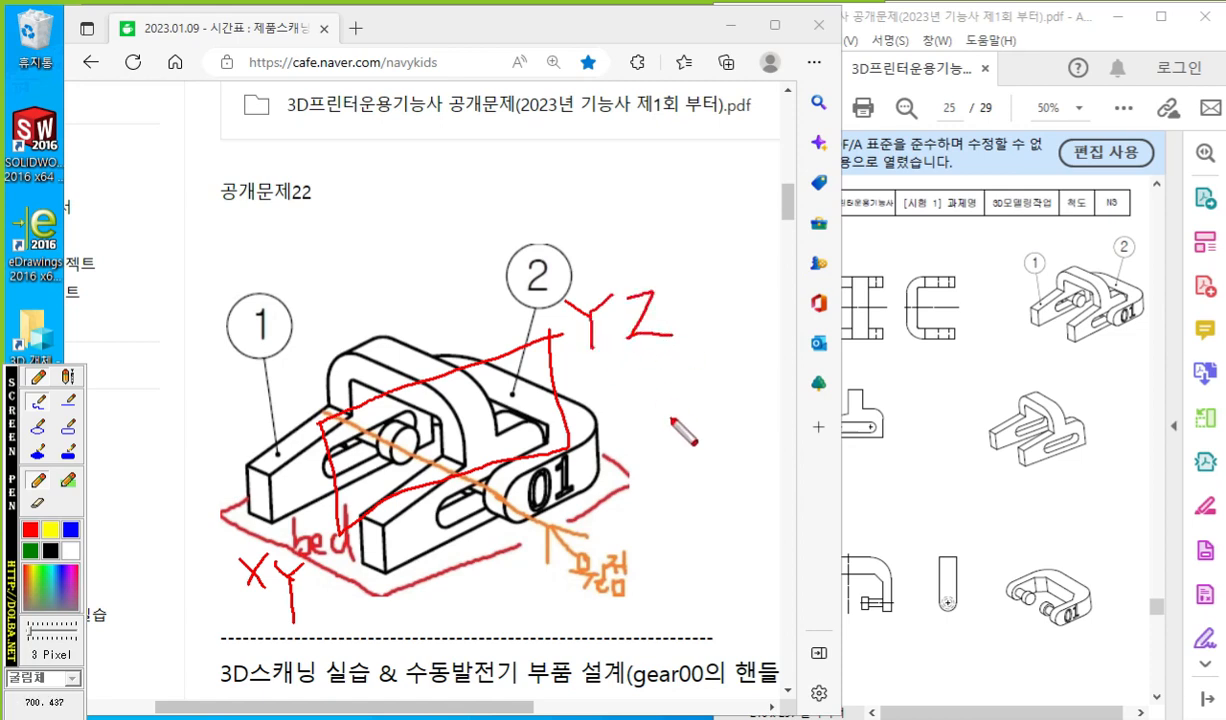
Trace part 1's side-view profile in red, link it to the YZ label with an arrow, and cross out its slot.
mouse_move(890, 437)
mouse_down()
mouse_move(798, 436)
mouse_move(845, 392)
mouse_move(870, 390)
mouse_move(887, 436)
mouse_up()
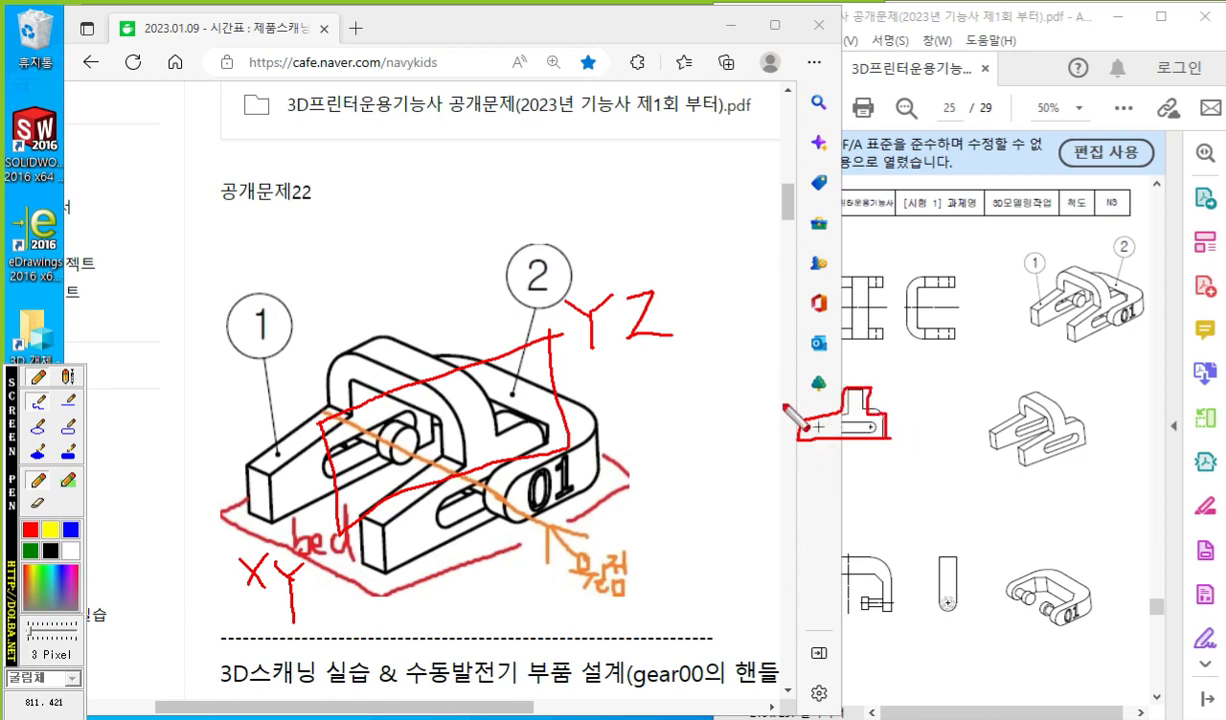
mouse_move(686, 342)
mouse_down()
mouse_move(800, 410)
mouse_move(755, 410)
mouse_up()
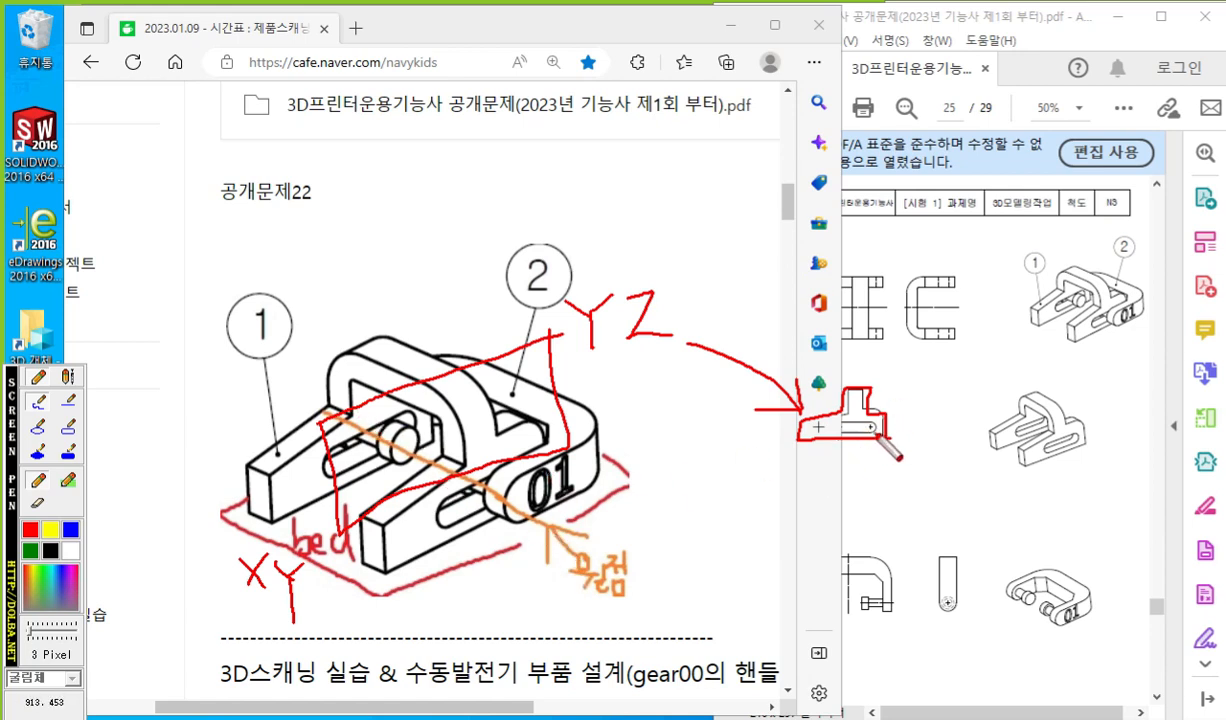
mouse_move(834, 418)
mouse_down()
mouse_move(860, 421)
mouse_move(865, 438)
mouse_move(830, 432)
mouse_move(872, 436)
mouse_up()
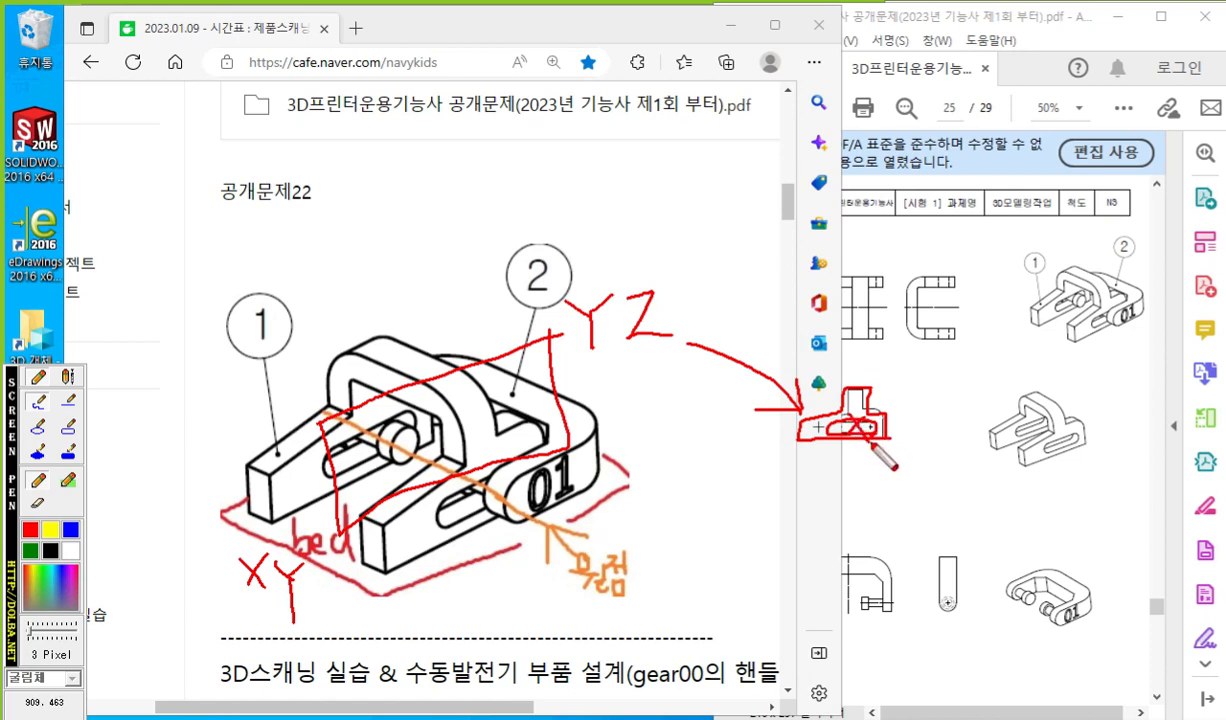
Outline the side view's upright in blue down to the base edge, then clear all pen annotations.
click(70, 533)
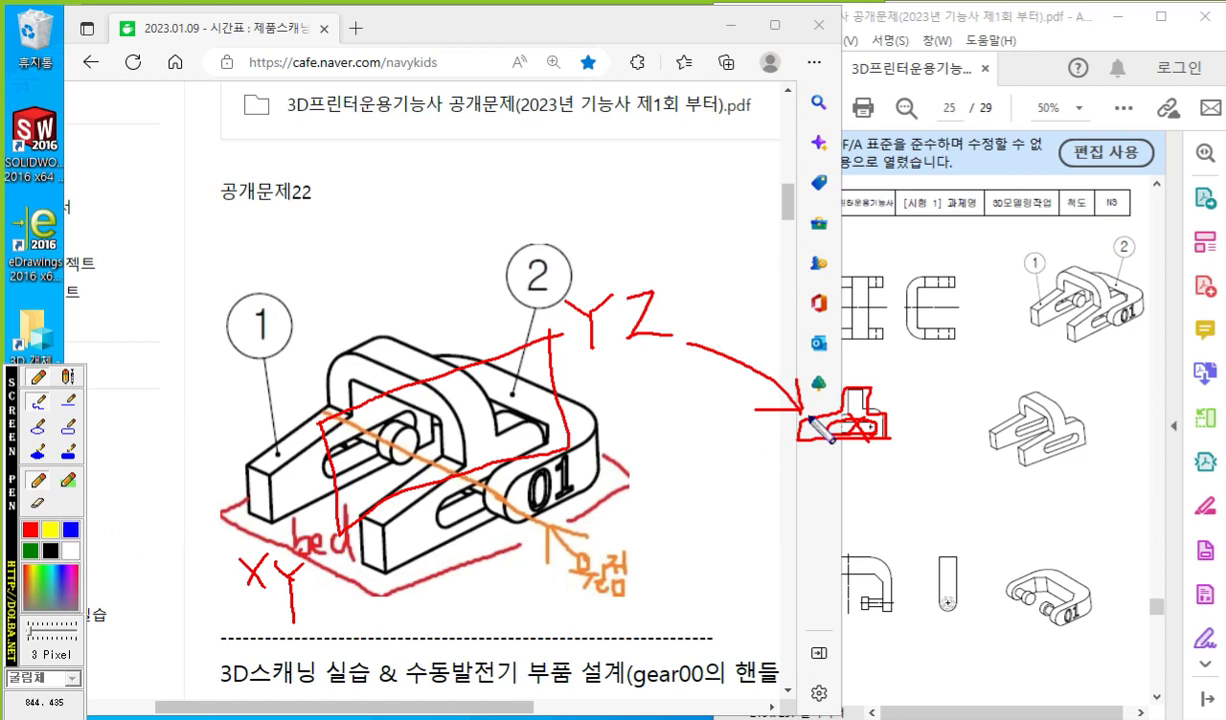
mouse_move(851, 440)
mouse_down()
mouse_move(858, 356)
mouse_move(870, 427)
mouse_move(850, 439)
mouse_up()
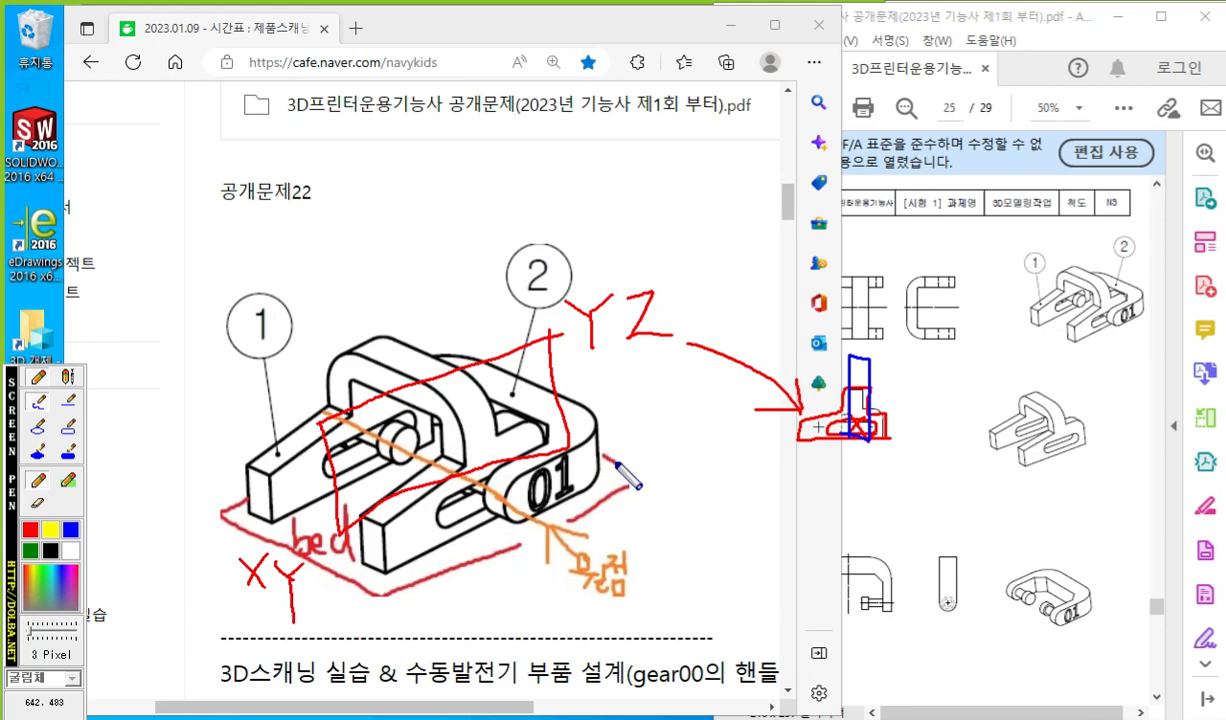
key(Escape)
Bring the PDF drawing forward, maximize it and enlarge page 25 to 130% to show part 1's views.
click(957, 394)
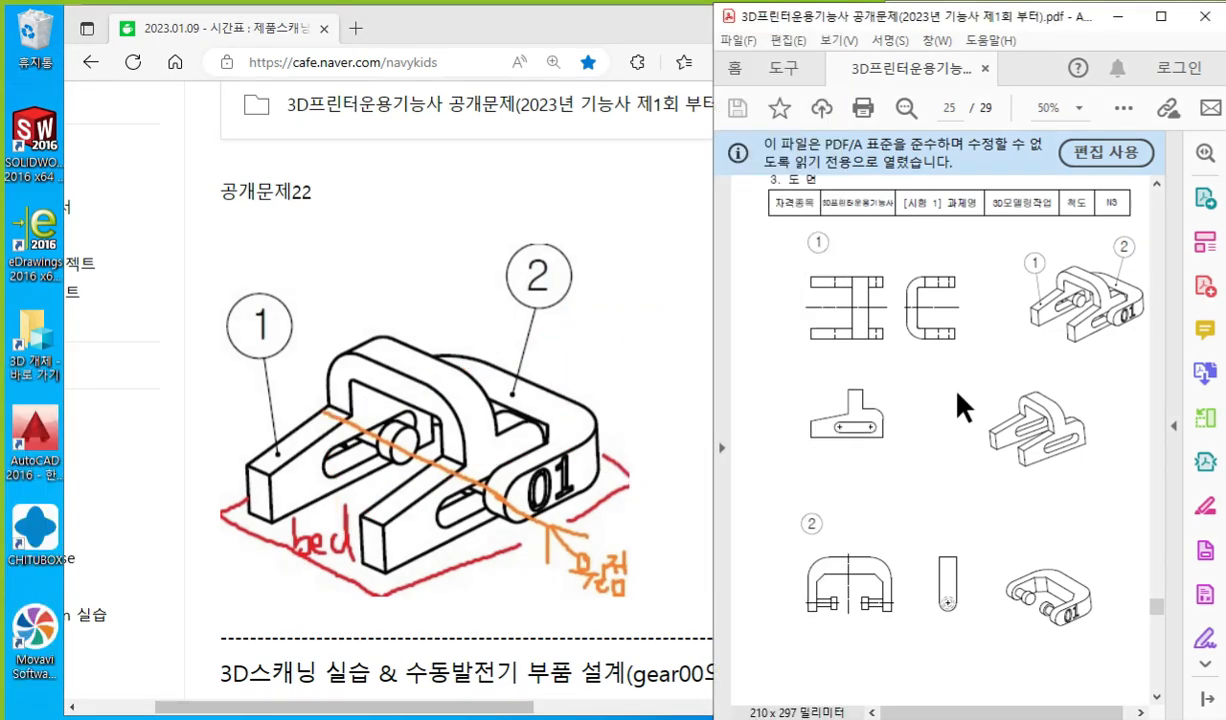
click(1160, 17)
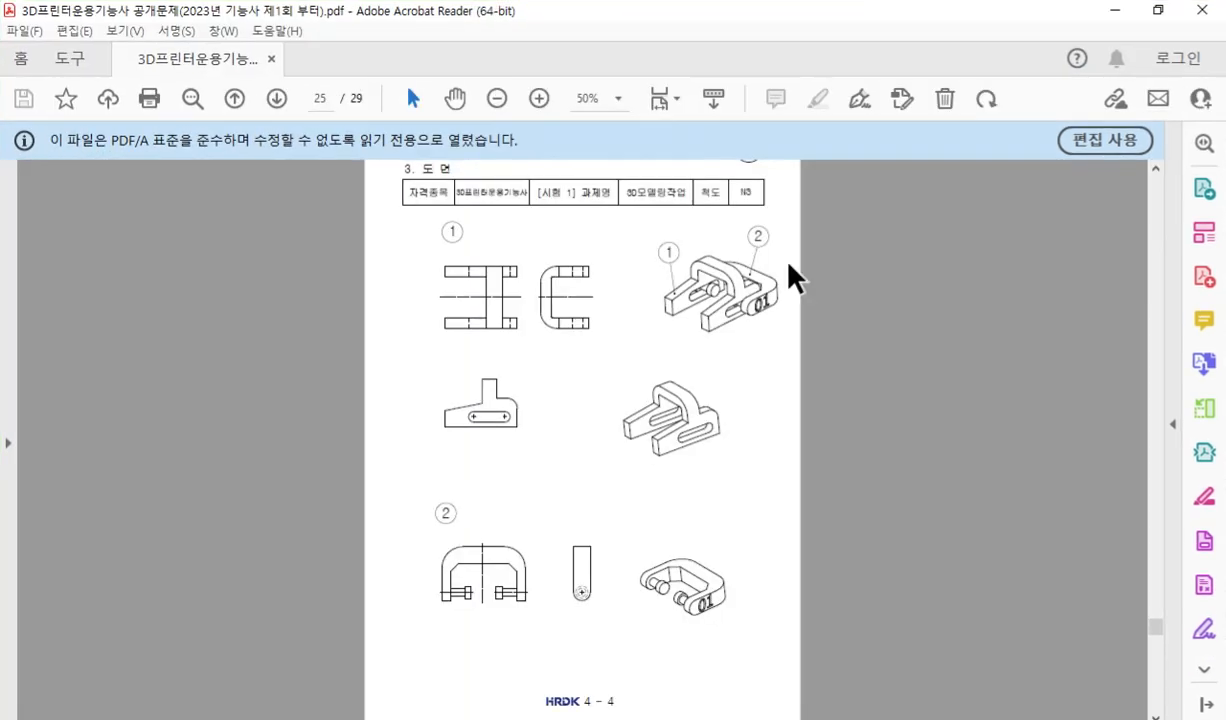
ctrl+scroll(501, 238, up, 4)
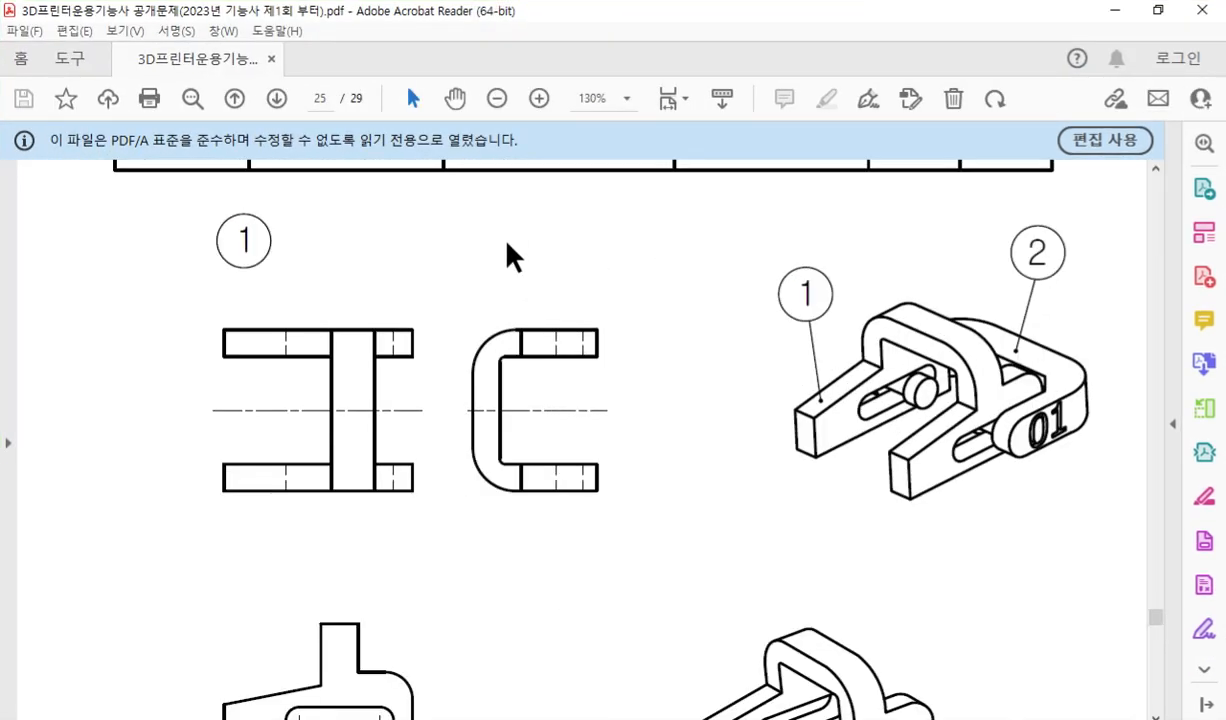
scroll(537, 350, down, 3)
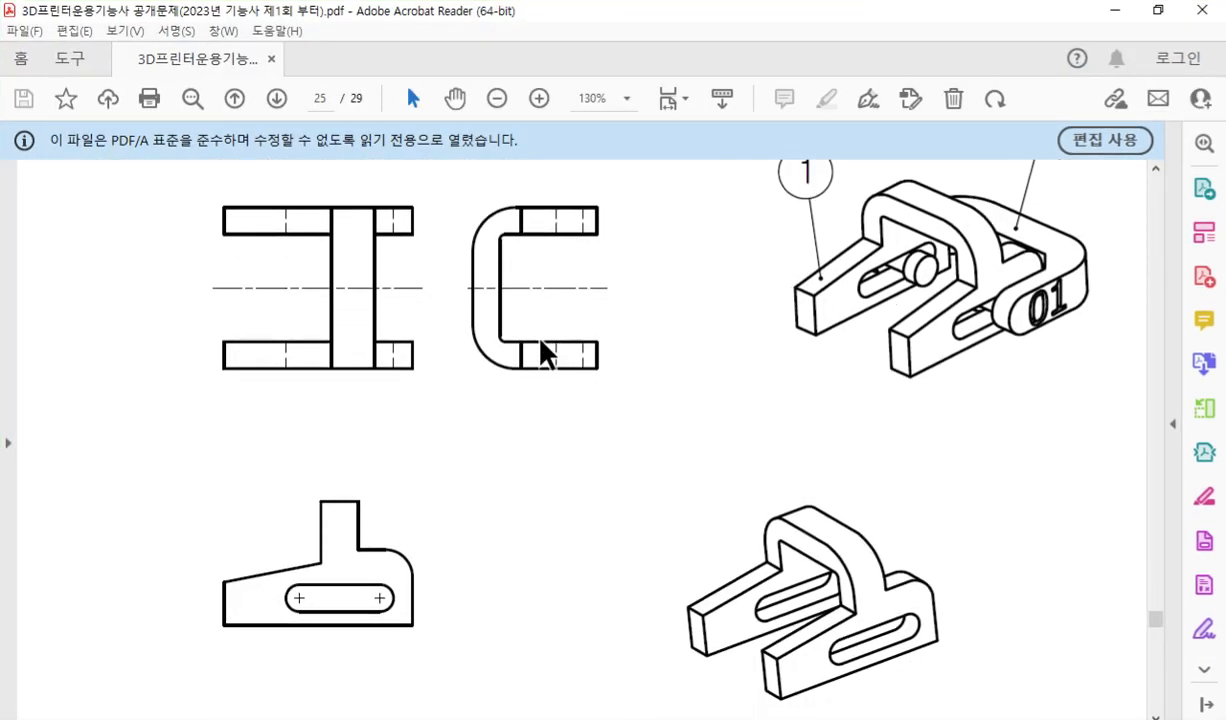
Mark the upright's width with blue dimension arrows in part 1's upper view and in the side view.
key(F12)
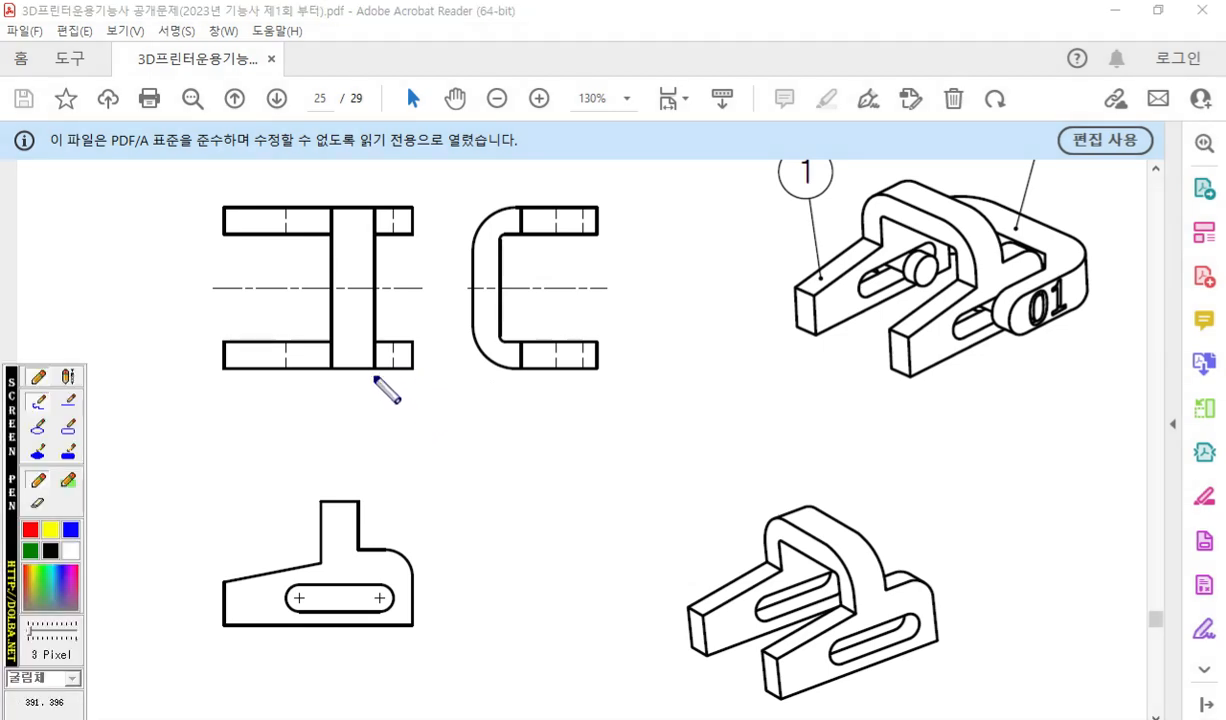
mouse_move(376, 370)
mouse_down()
mouse_move(376, 409)
mouse_move(335, 410)
mouse_move(347, 392)
mouse_move(386, 388)
mouse_move(394, 408)
mouse_up()
drag(323, 382, 321, 400)
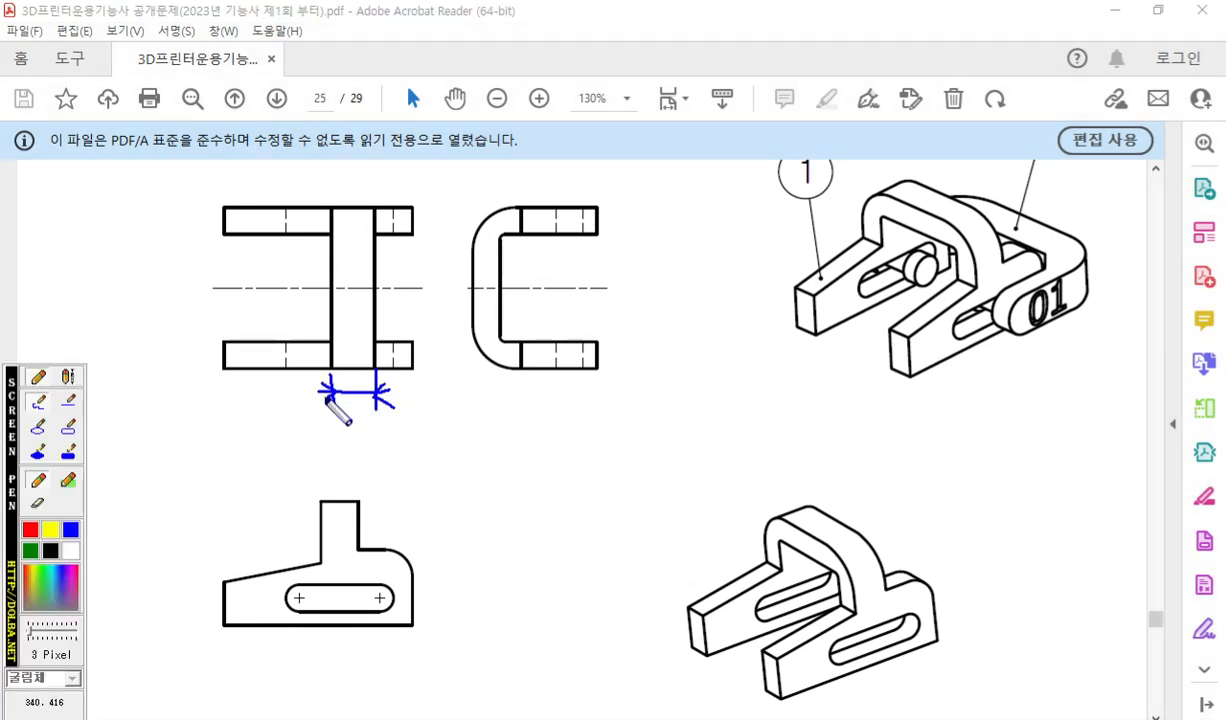
mouse_move(320, 468)
mouse_down()
mouse_move(320, 503)
mouse_move(364, 505)
mouse_move(363, 482)
mouse_move(378, 496)
mouse_move(319, 483)
mouse_move(307, 496)
mouse_up()
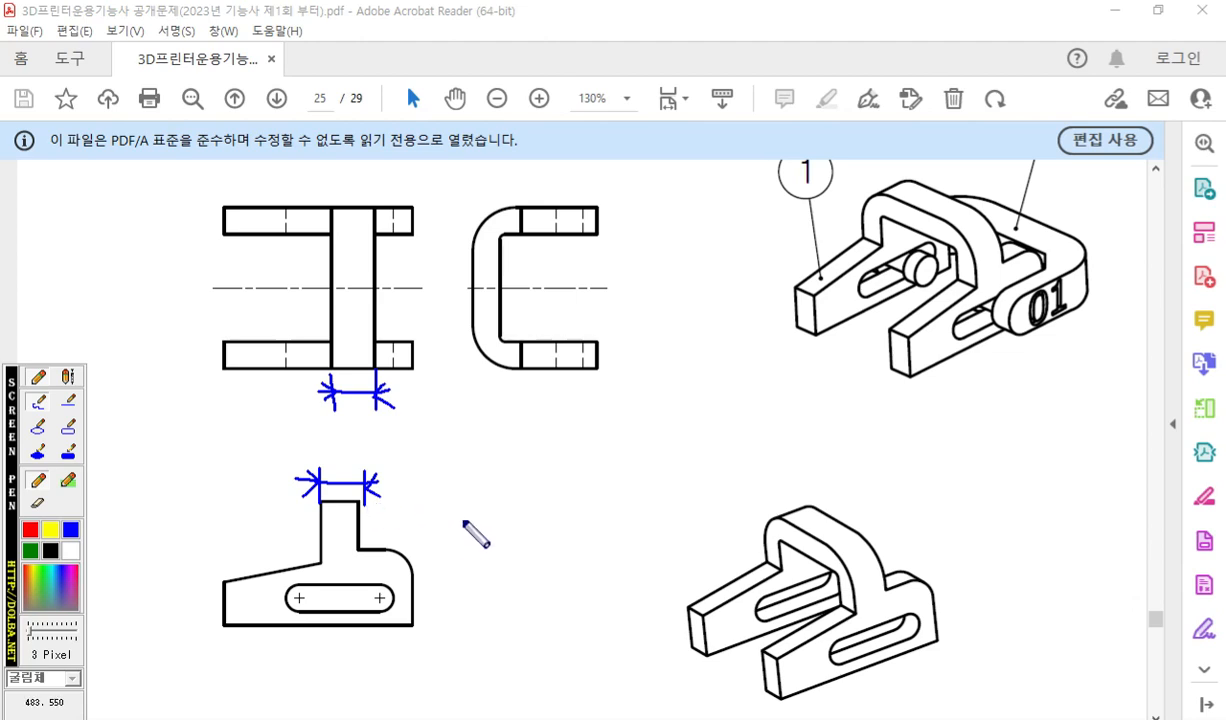
Write 정 beside part 1's side view, circle that view in blue, and clear the pen annotations.
mouse_move(428, 518)
mouse_down()
mouse_move(431, 538)
mouse_move(482, 528)
mouse_move(487, 569)
mouse_move(505, 568)
mouse_up()
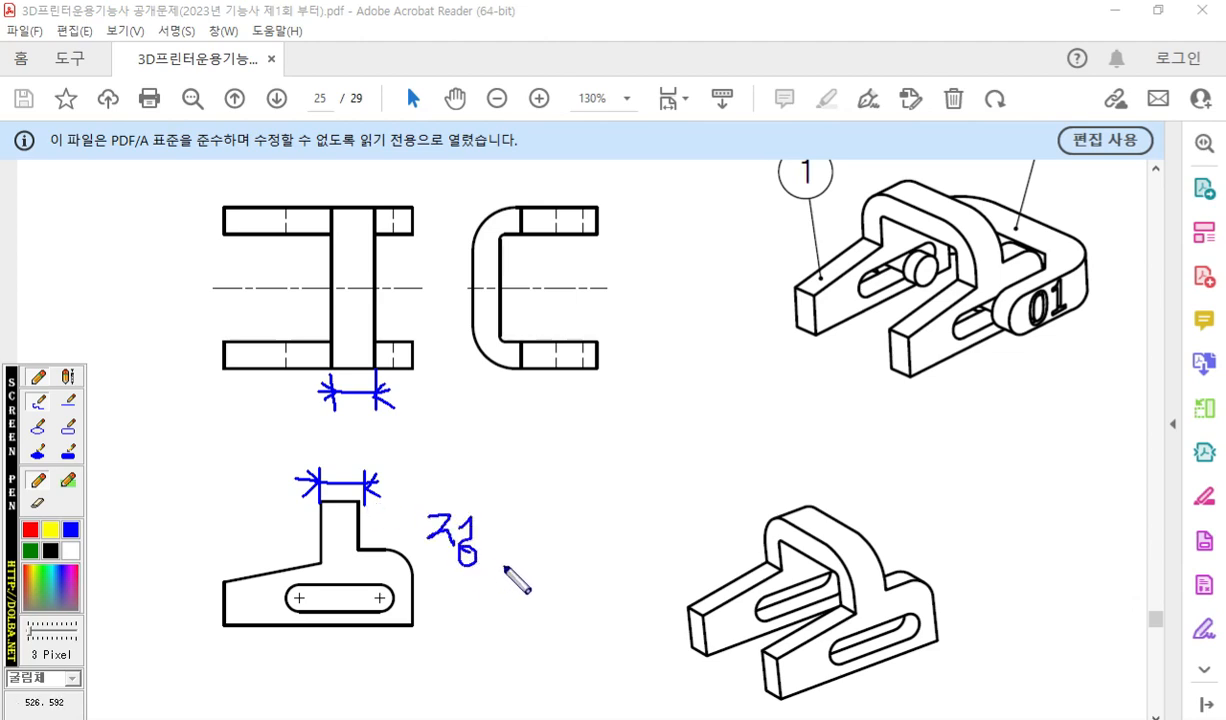
mouse_move(497, 590)
mouse_down()
mouse_move(140, 516)
mouse_move(497, 612)
mouse_move(463, 640)
mouse_up()
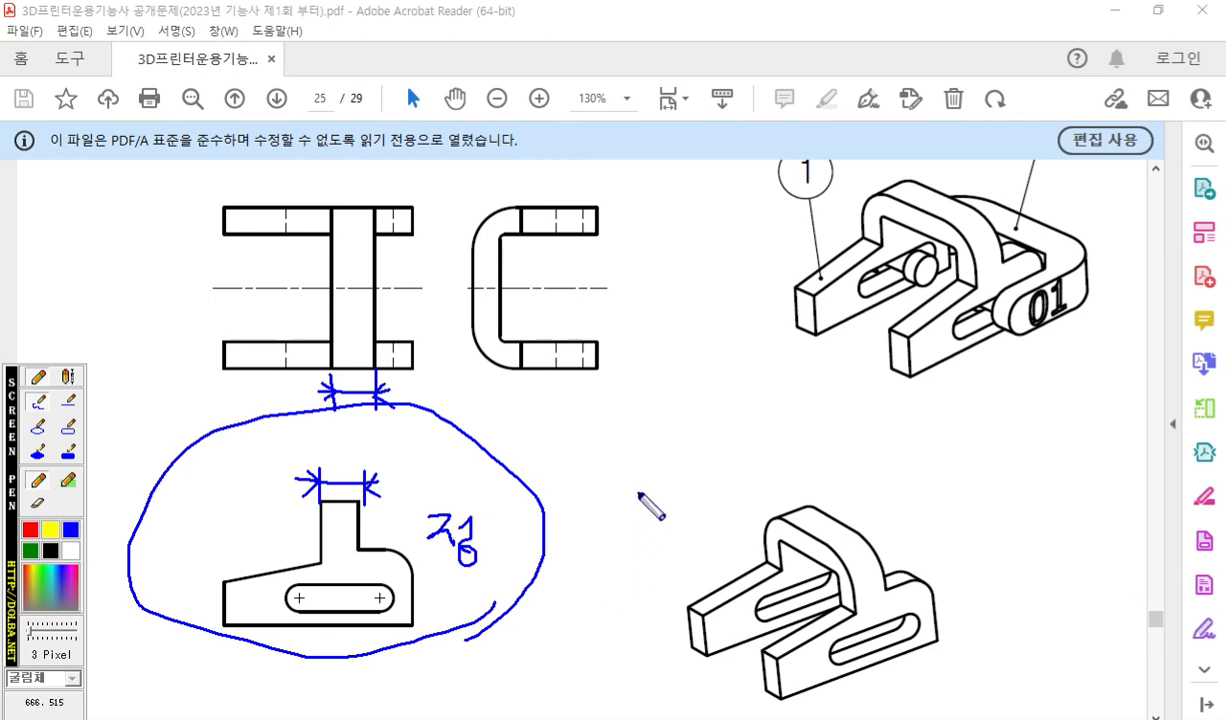
key(Escape)
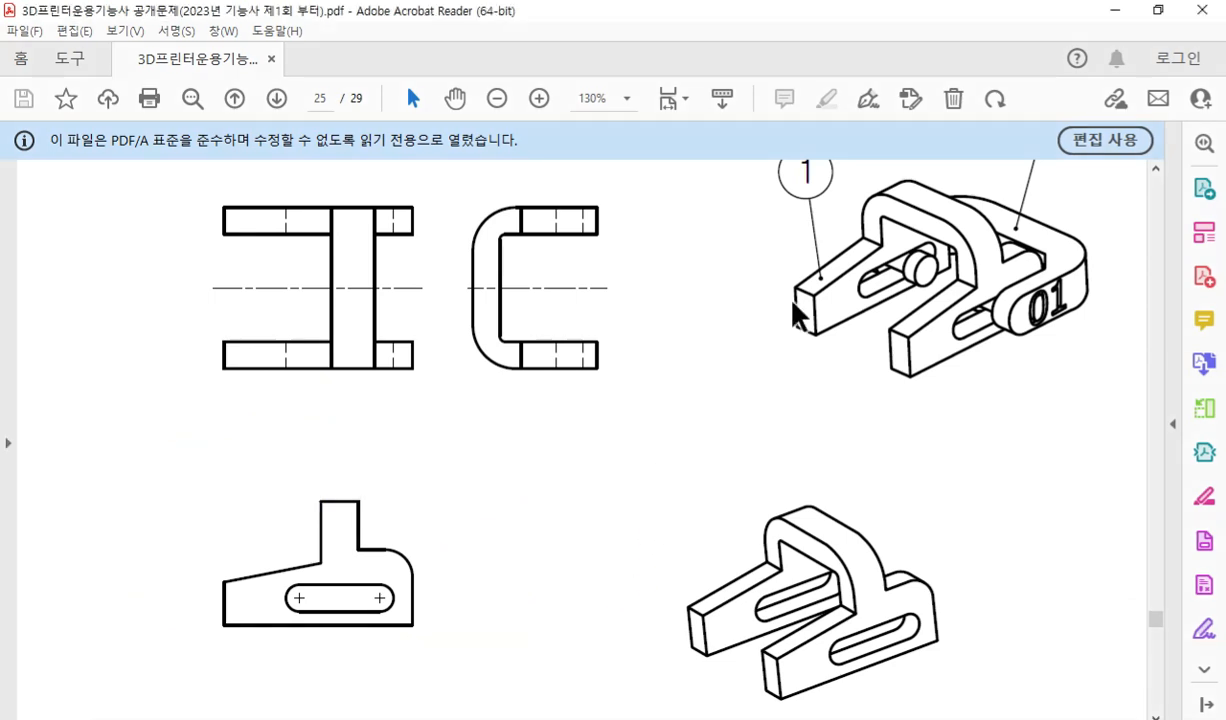
Restore the PDF to a smaller window showing part 1's three orthographic views and place it over the browser.
click(1158, 11)
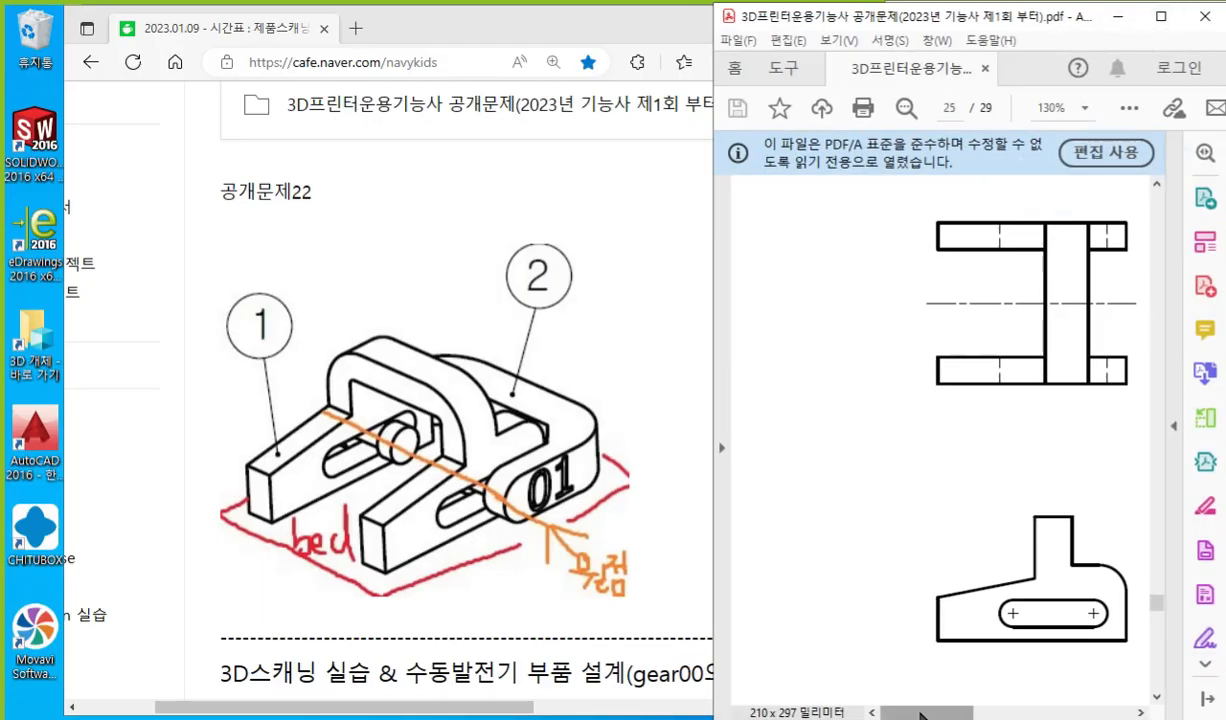
drag(896, 713, 962, 713)
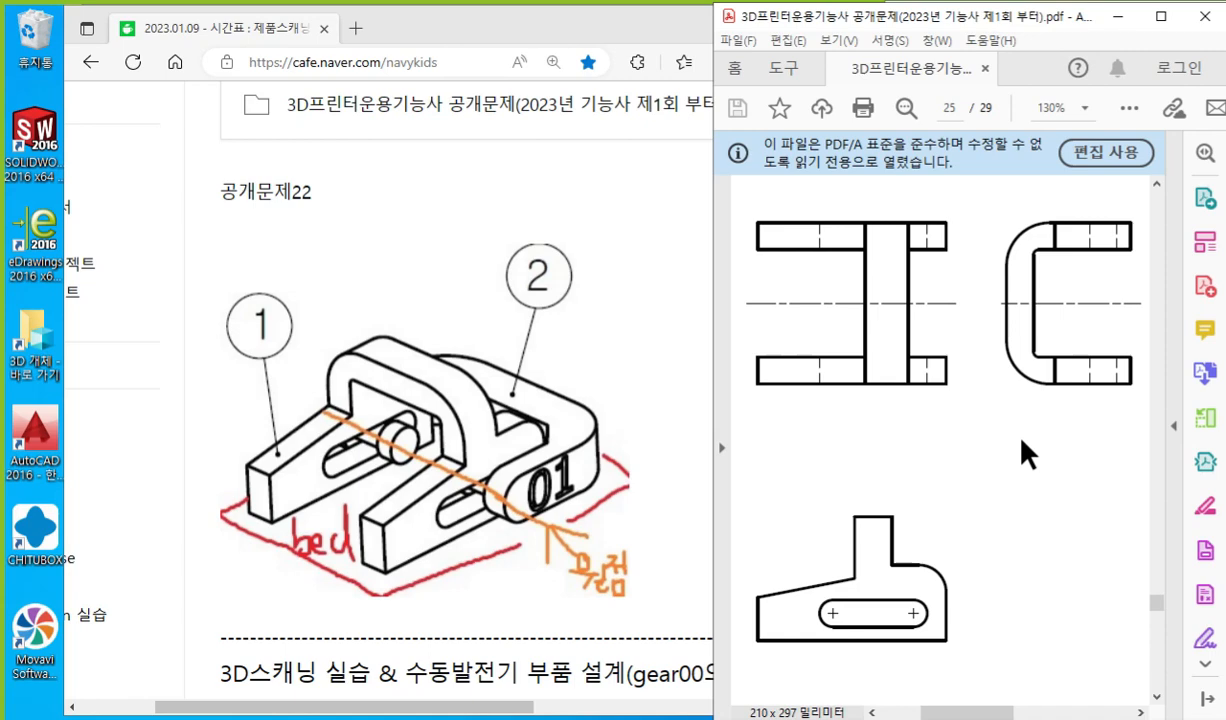
drag(990, 17, 337, 28)
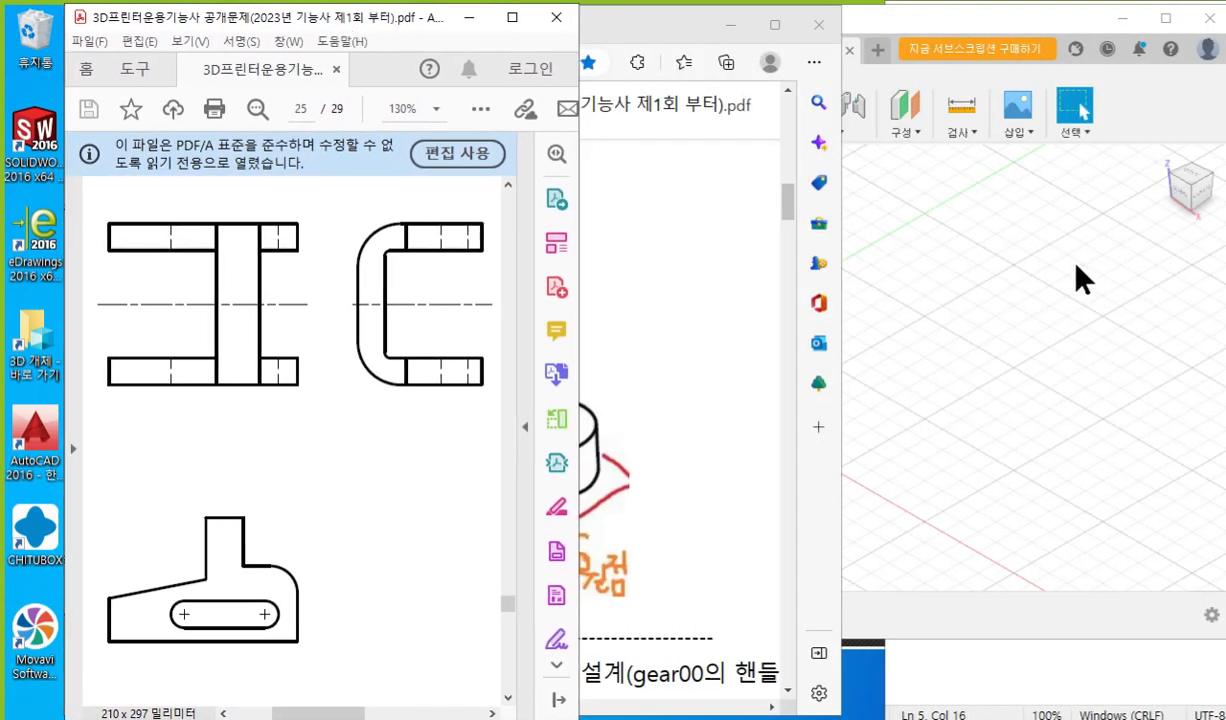
Switch to Fusion 360, place its window beside the PDF drawing and enlarge it to the full screen height.
click(1037, 306)
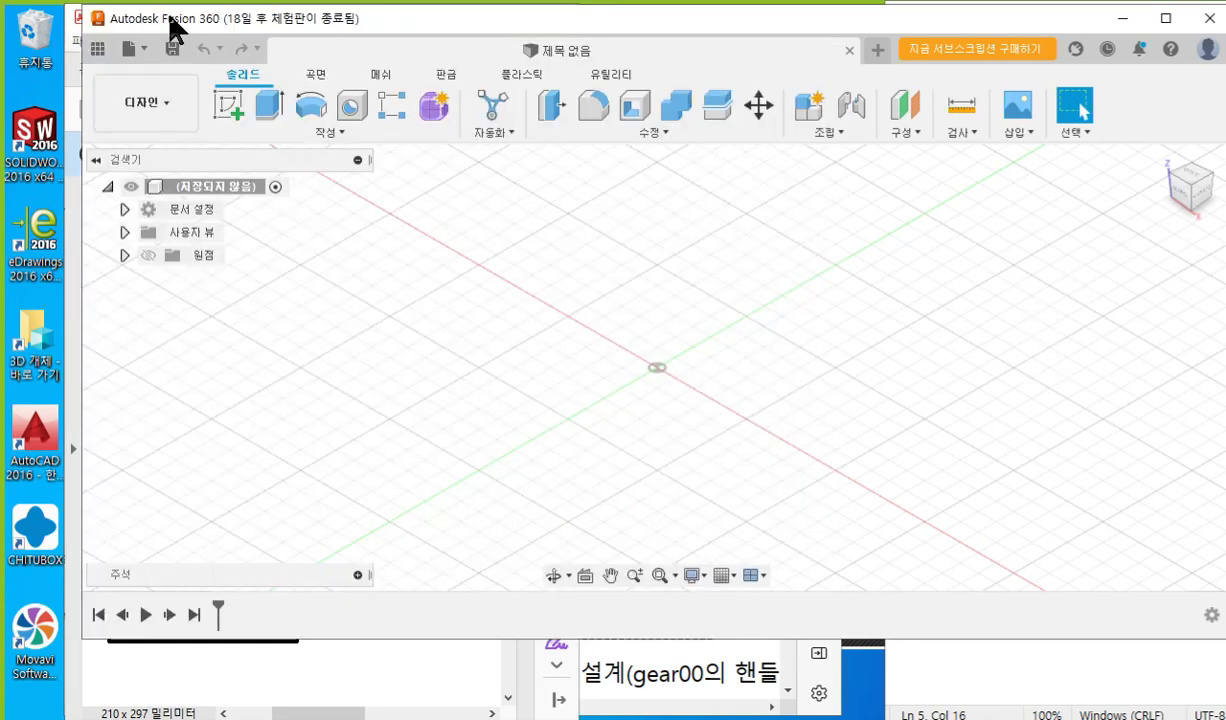
drag(163, 19, 580, 28)
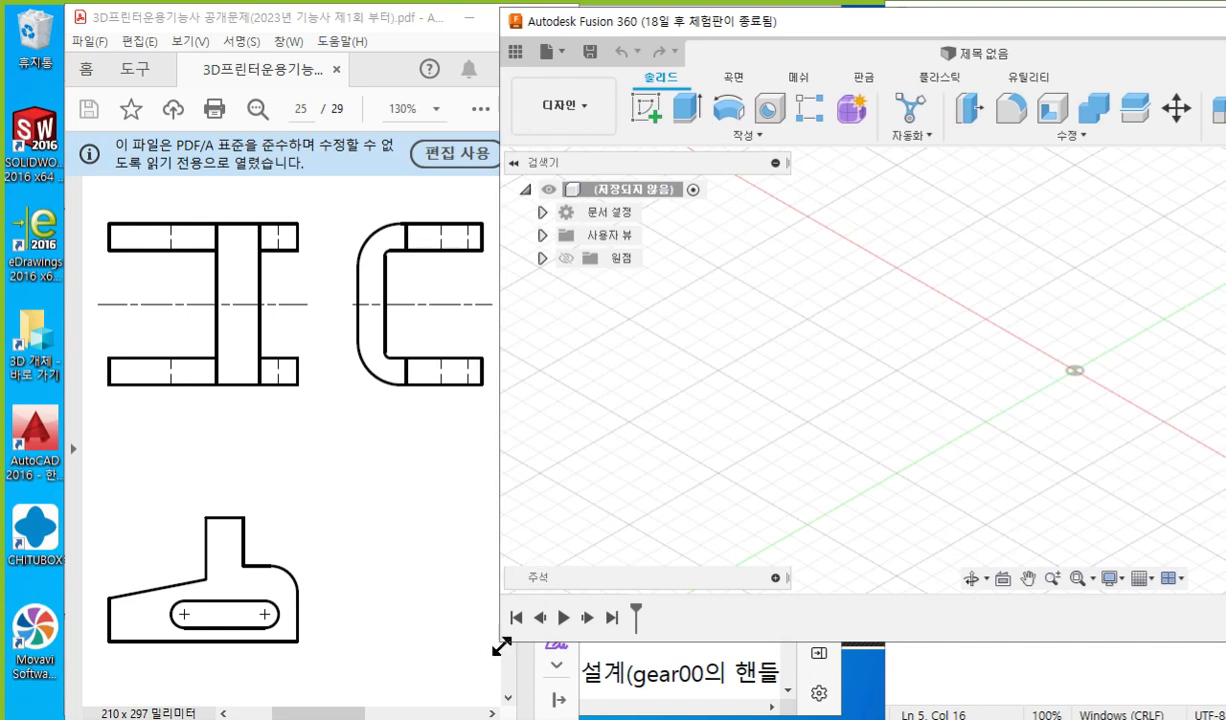
drag(502, 648, 487, 719)
Expand the origin folder and select the YZ plane.
click(529, 259)
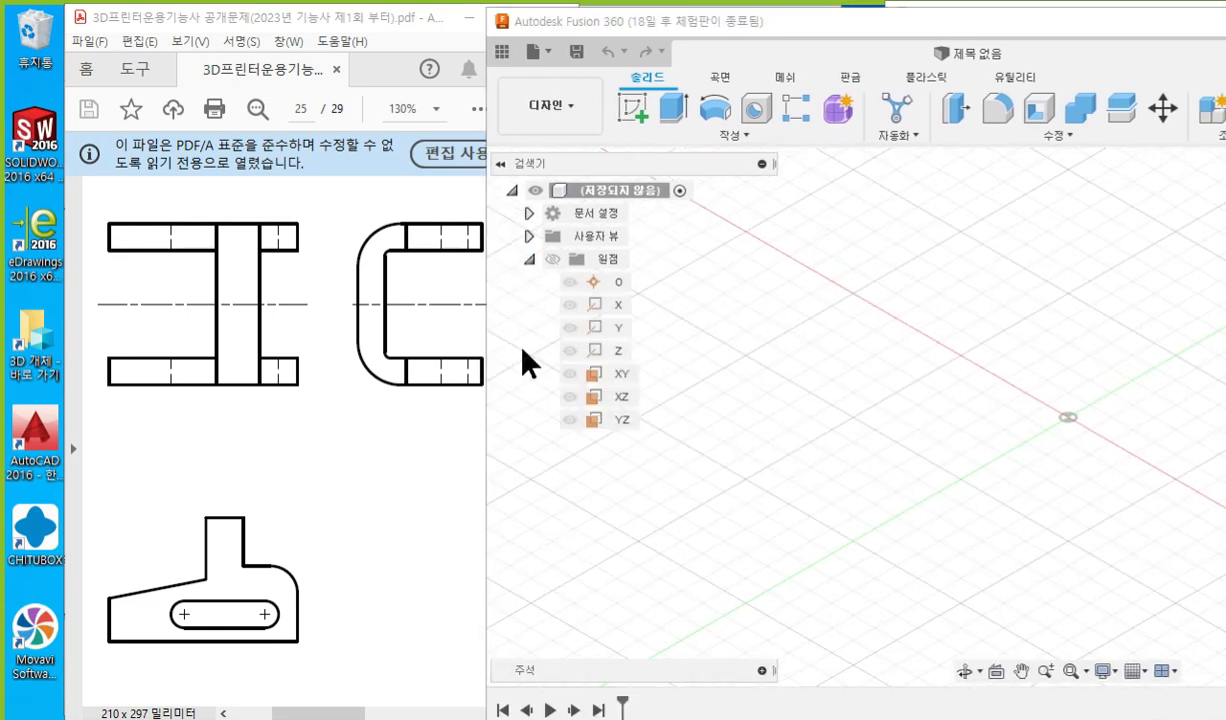
click(620, 419)
middle_drag(1048, 446, 816, 446)
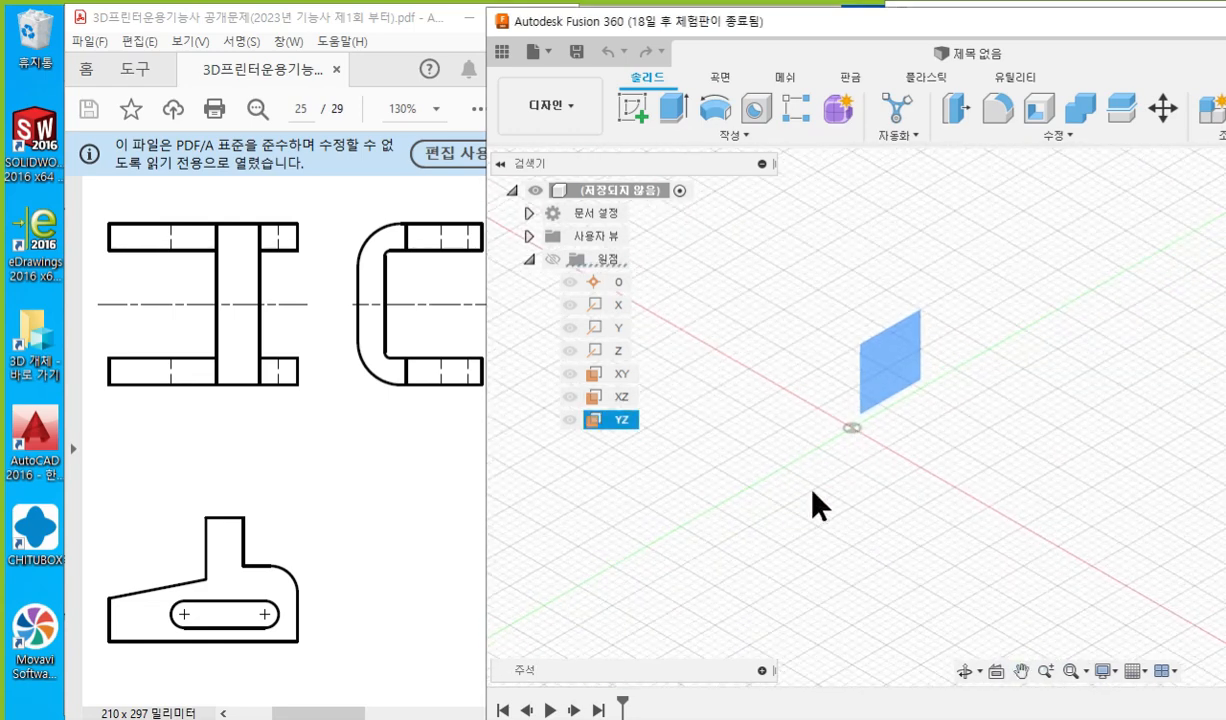
Annotate the model space in blue, sketching a ground plane labelled XY, underlining the YZ entry and labelling the selected plane YZ.
key(F12)
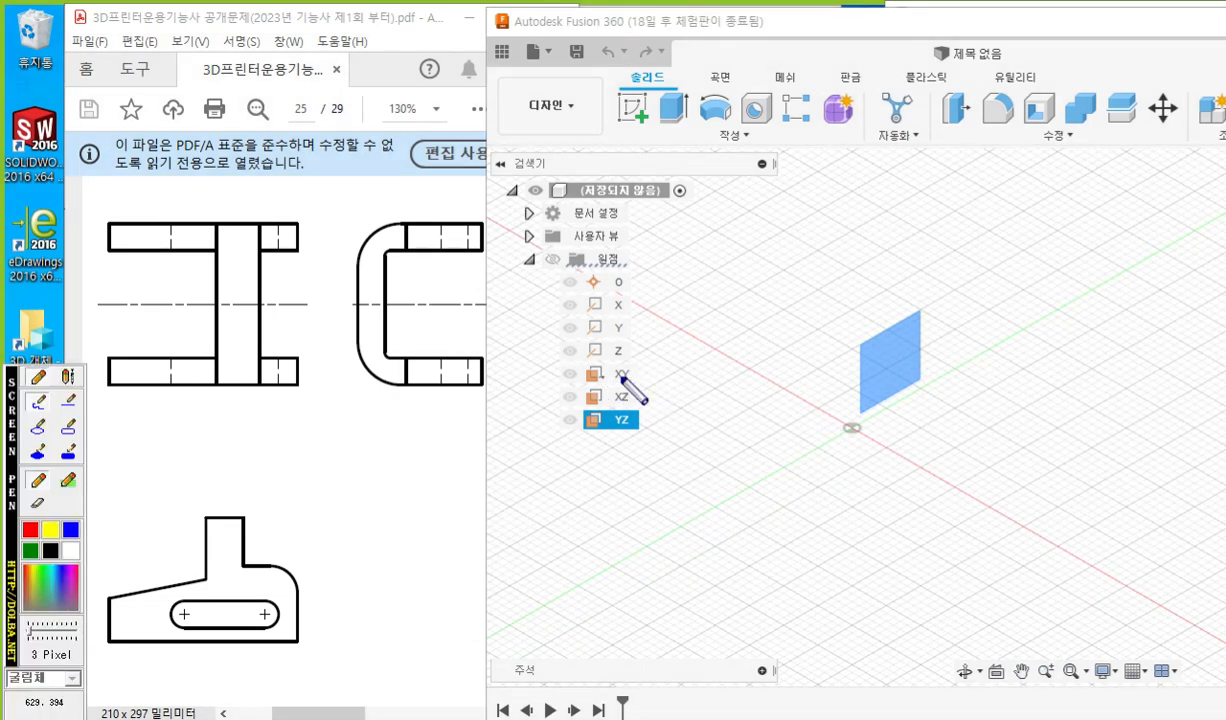
mouse_move(845, 386)
mouse_down()
mouse_move(800, 402)
mouse_move(893, 462)
mouse_move(950, 420)
mouse_move(857, 373)
mouse_up()
mouse_move(946, 452)
mouse_down()
mouse_move(930, 482)
mouse_move(976, 465)
mouse_move(976, 512)
mouse_up()
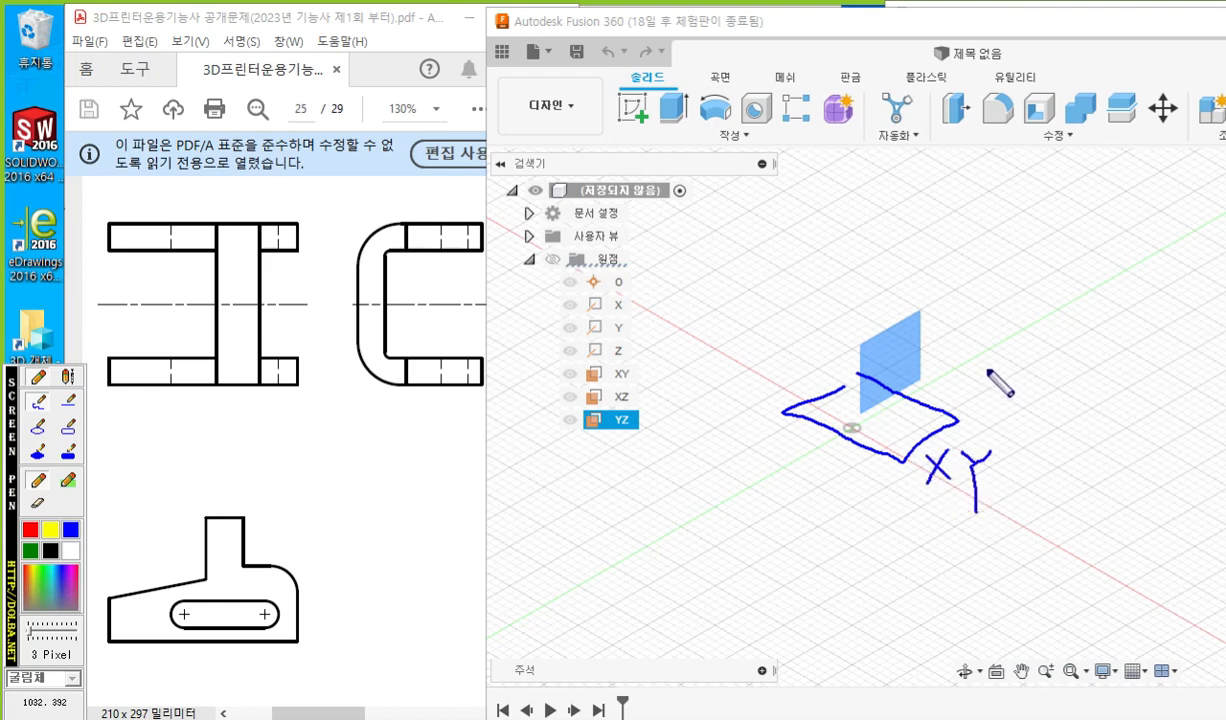
drag(563, 434, 648, 433)
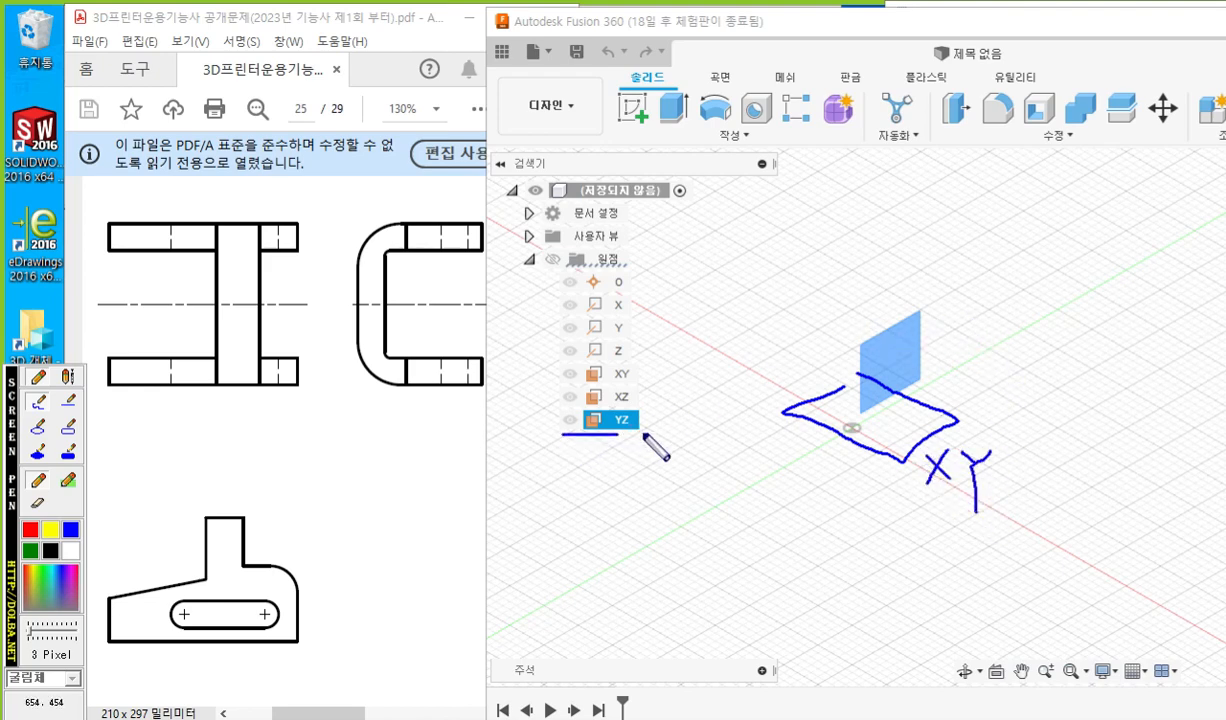
drag(910, 280, 938, 320)
mouse_move(930, 292)
mouse_down()
mouse_move(950, 268)
mouse_move(992, 302)
mouse_up()
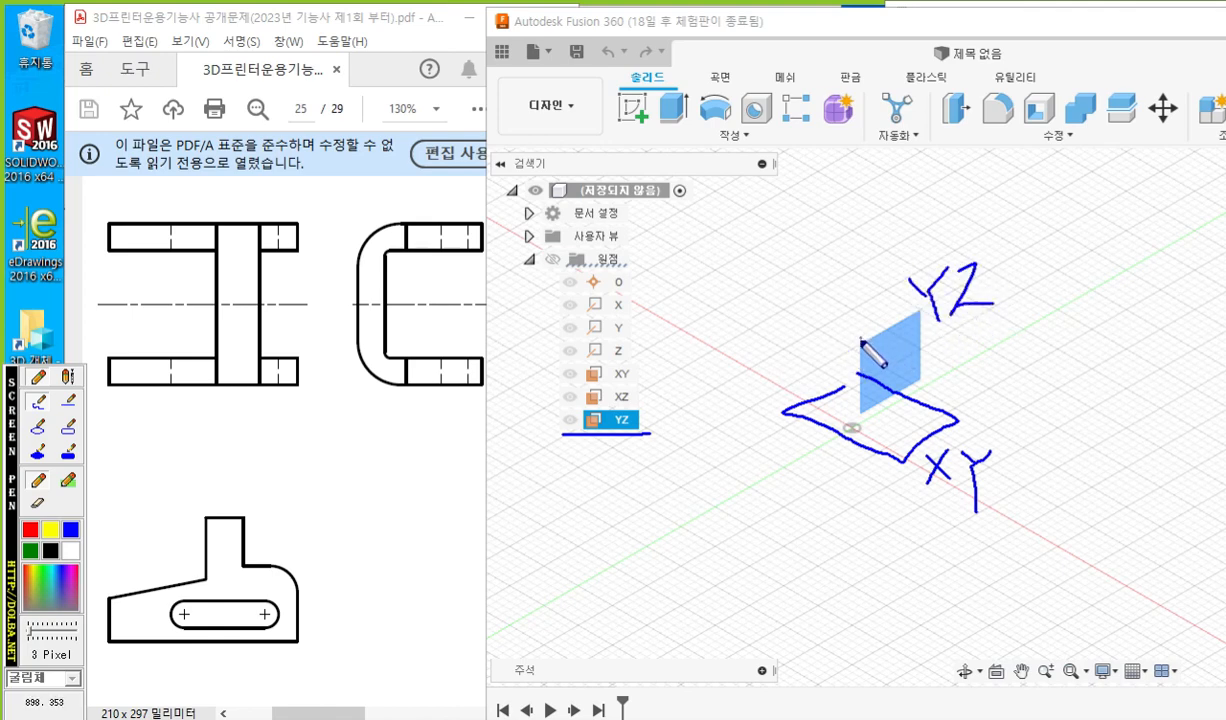
Trace the outer profile of part 1's side view on the PDF in blue, then clear the pen annotations.
mouse_move(204, 578)
mouse_down()
mouse_move(204, 501)
mouse_move(240, 498)
mouse_up()
mouse_move(244, 543)
mouse_down()
mouse_move(292, 562)
mouse_move(296, 636)
mouse_move(97, 605)
mouse_move(189, 570)
mouse_up()
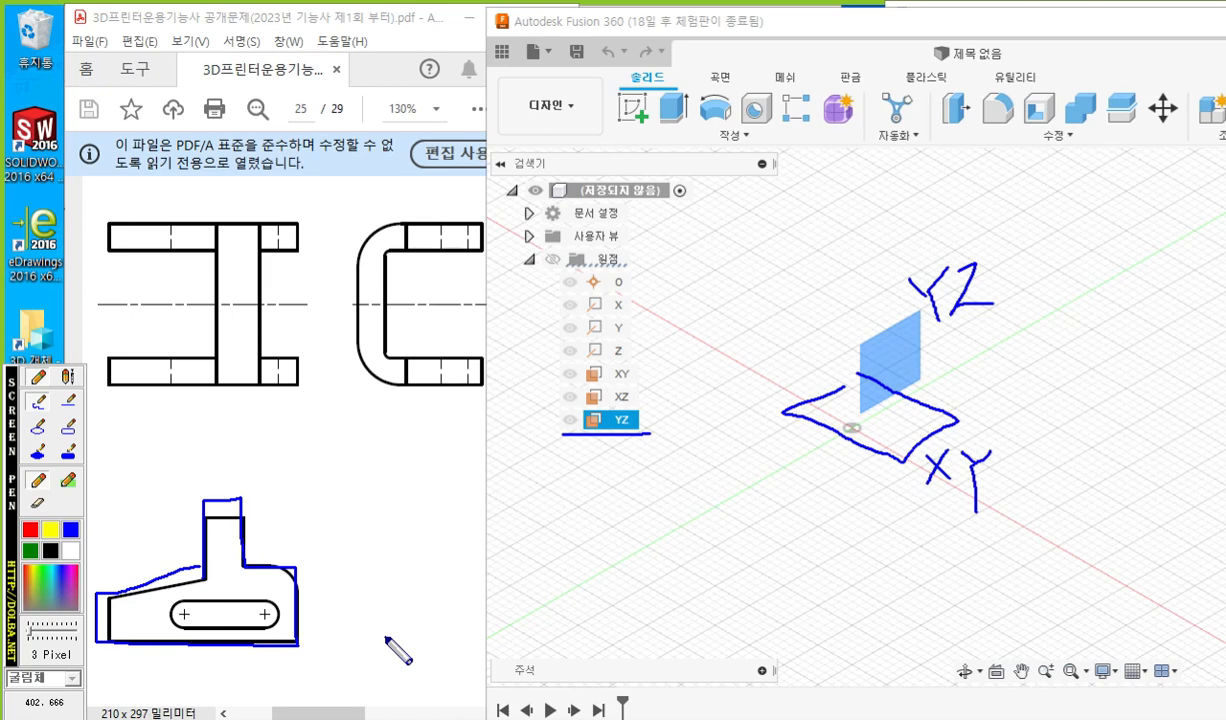
key(Escape)
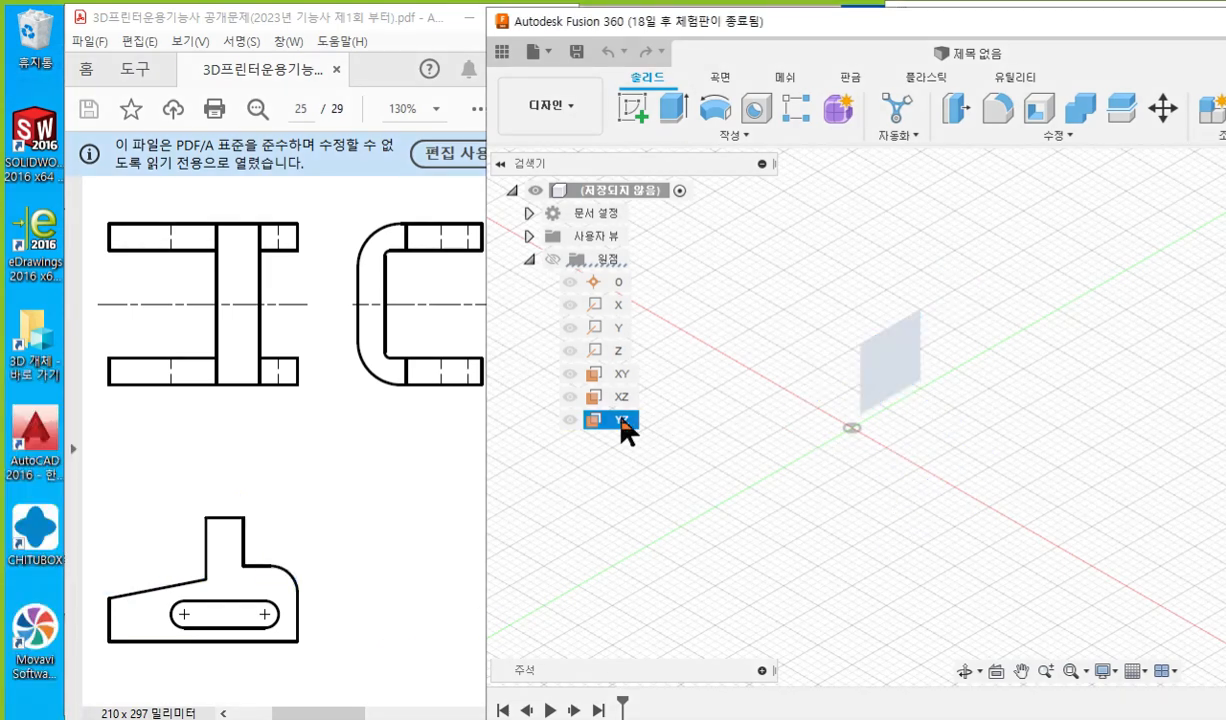
Create a new sketch on the YZ plane.
right_click(622, 424)
click(676, 539)
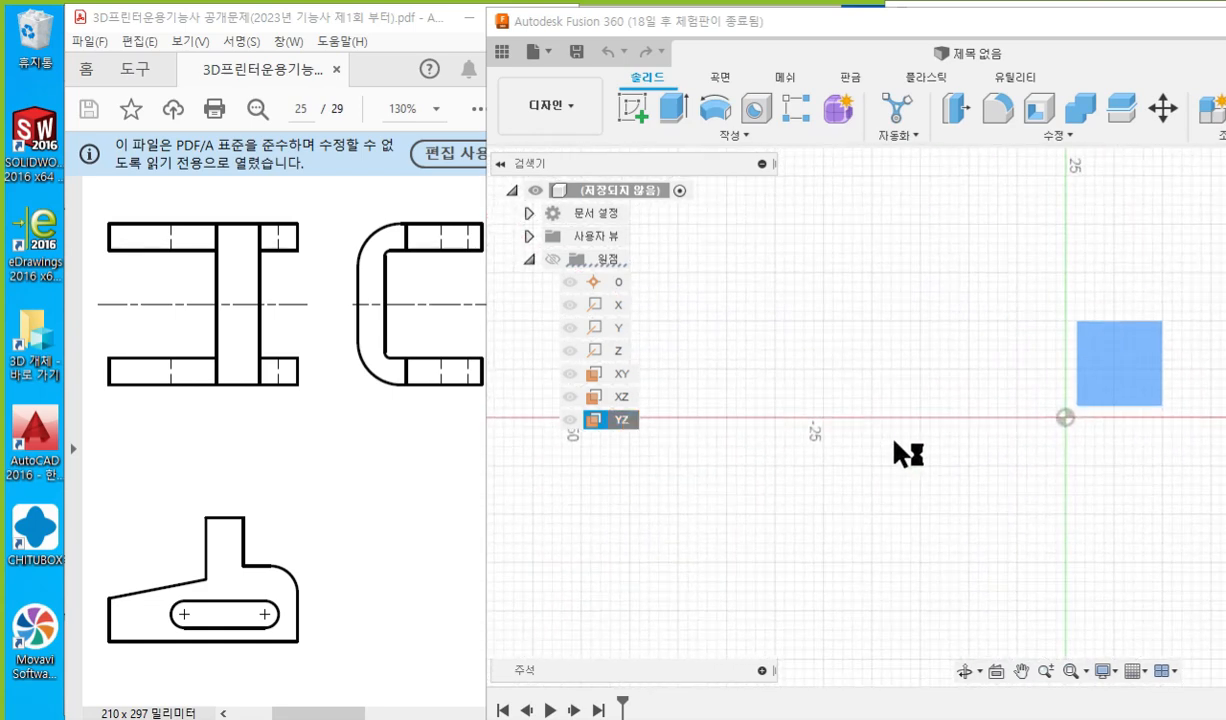
Switch to the PDF drawing and enlarge part 1's side view to 200%.
mouse_move(1007, 485)
middle_down()
mouse_move(806, 477)
mouse_move(846, 457)
middle_up()
click(340, 464)
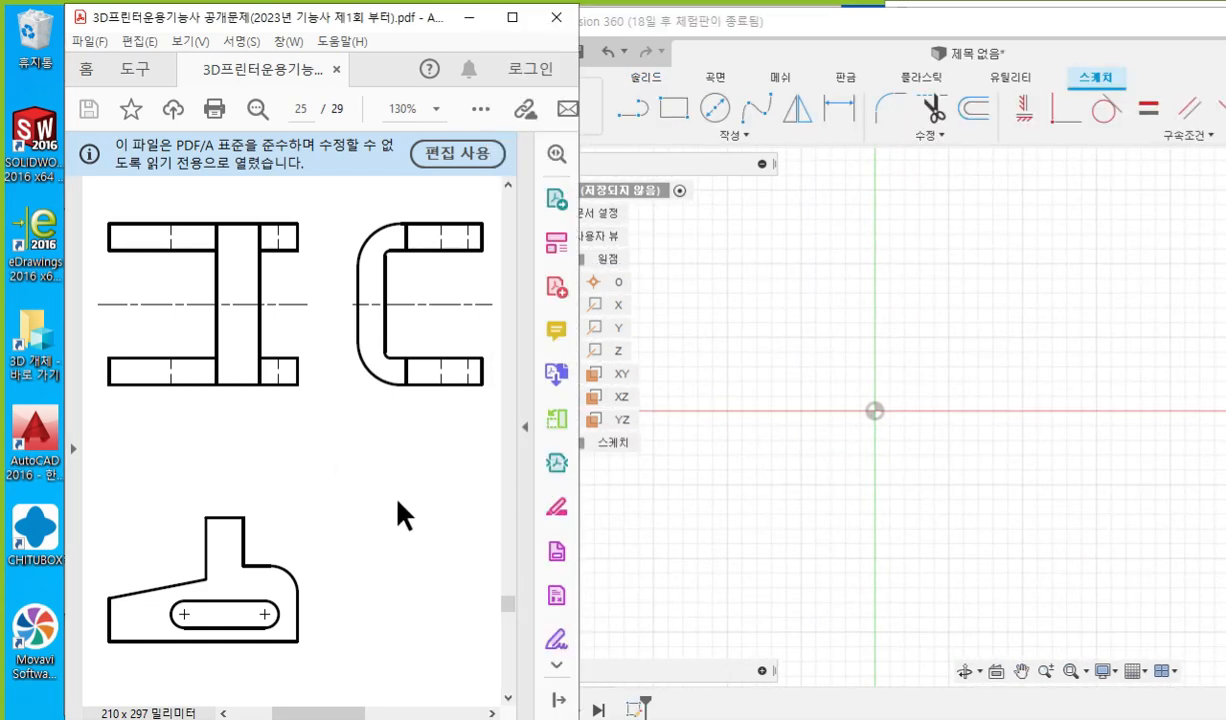
scroll(390, 500, down, 3)
ctrl+scroll(113, 508, up, 3)
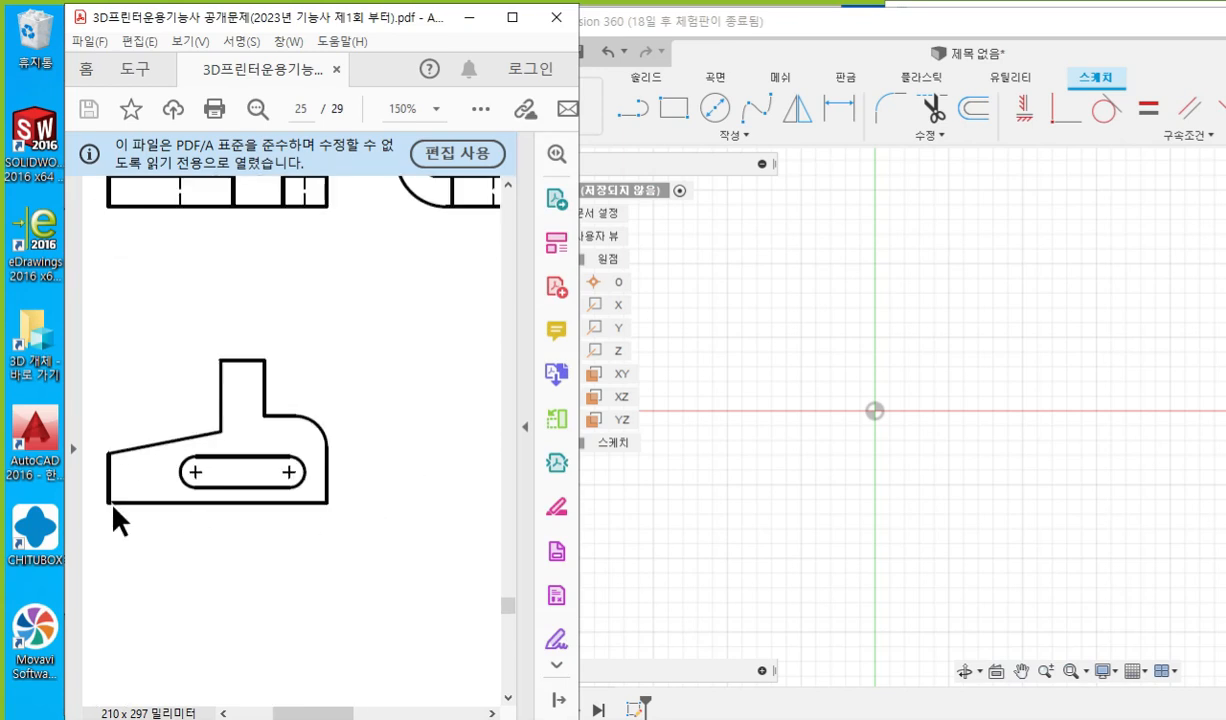
ctrl+scroll(140, 506, down, 1)
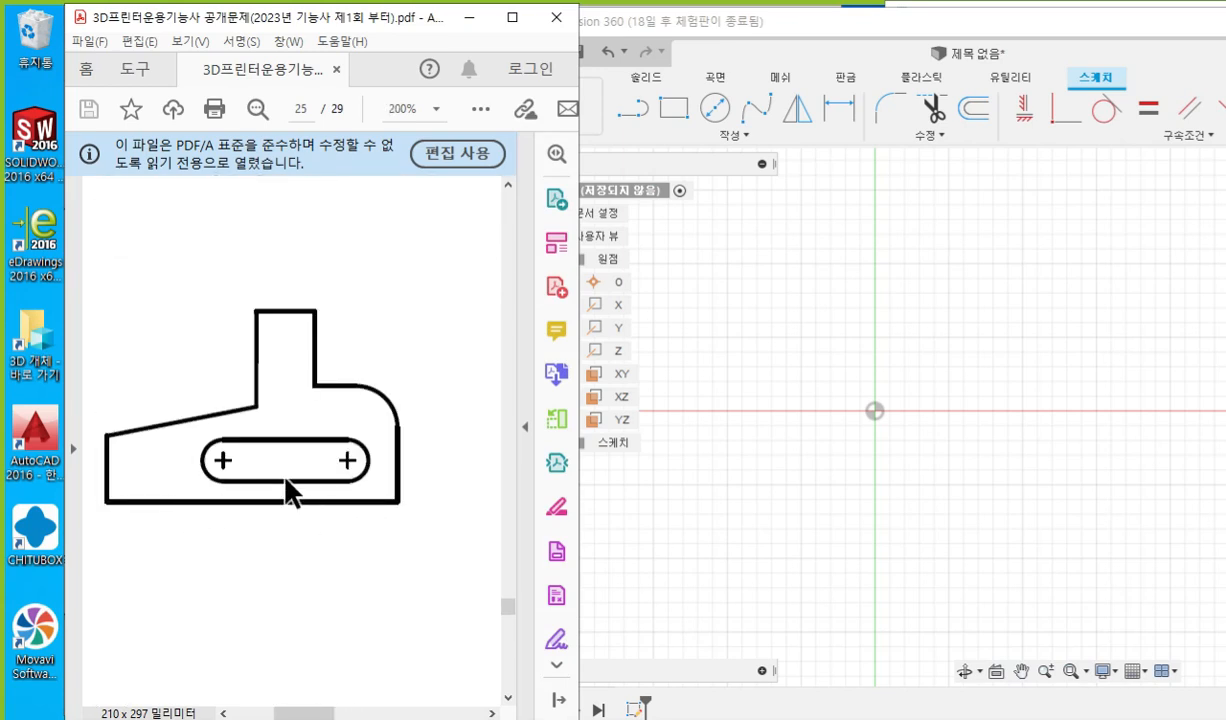
Annotate the PDF side view in red, tracing the slot, marking its centre and outlining a vertical bar above, then clear the annotations.
key(F12)
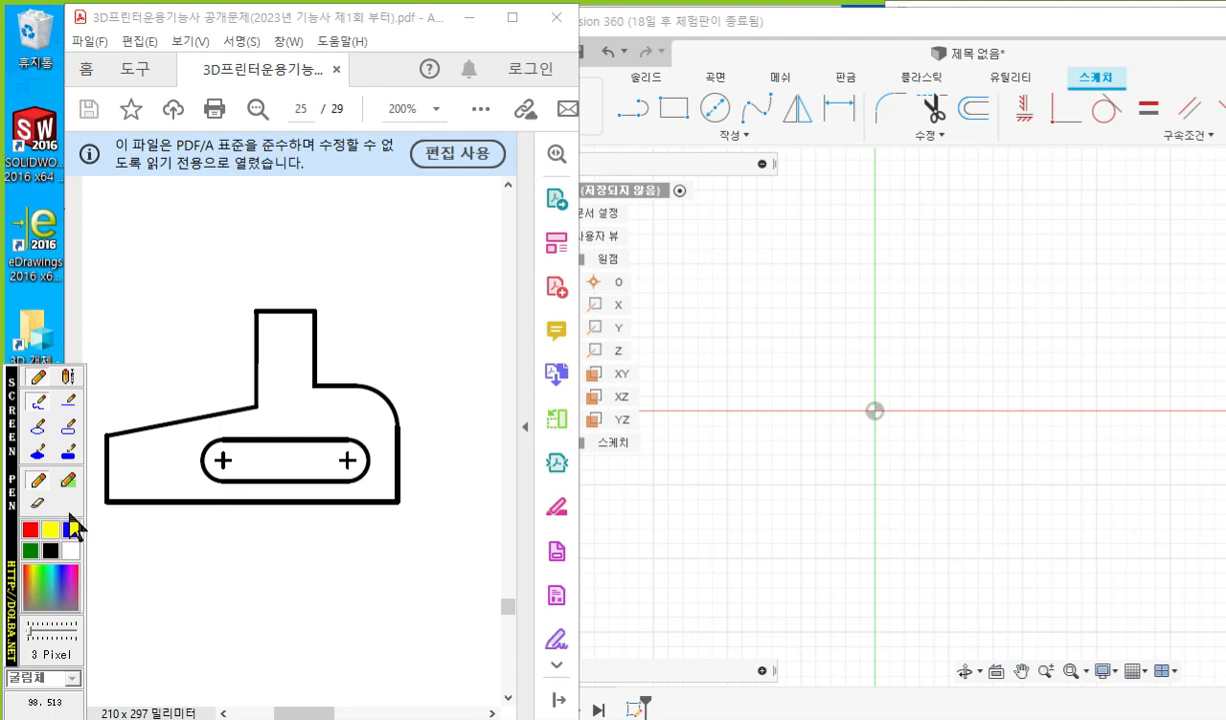
mouse_move(212, 481)
mouse_down()
mouse_move(368, 479)
mouse_move(321, 440)
mouse_move(209, 450)
mouse_move(252, 482)
mouse_move(303, 474)
mouse_up()
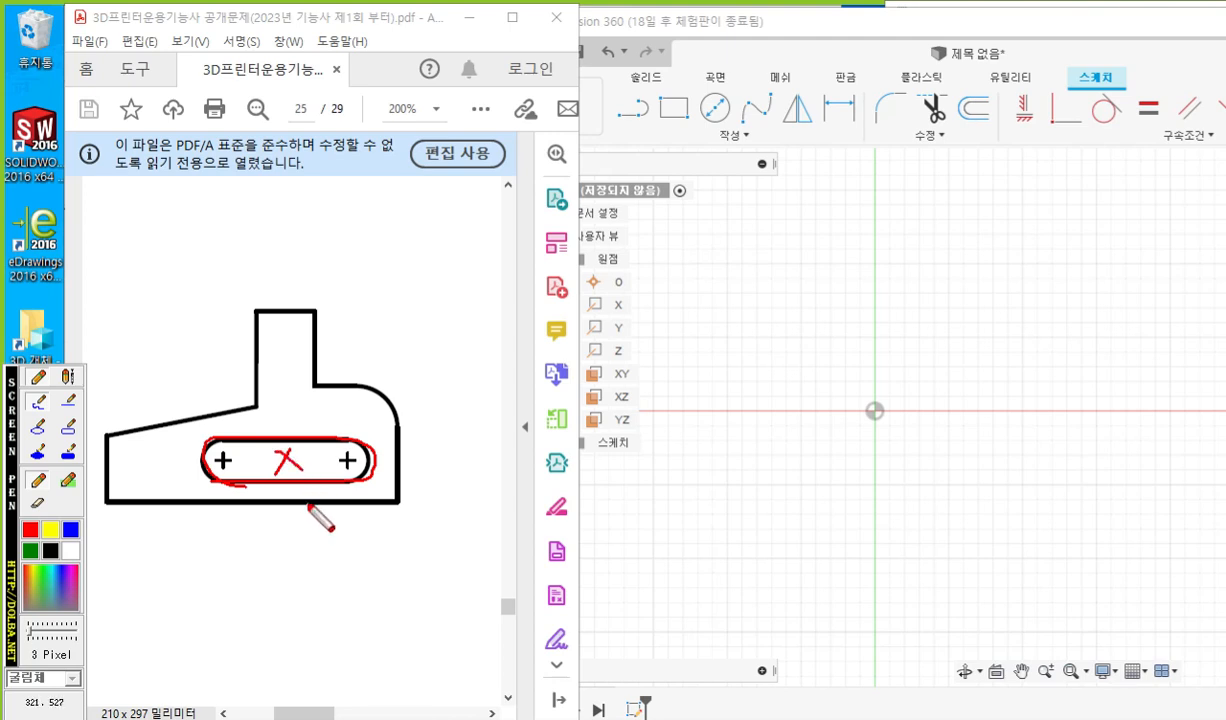
mouse_move(283, 488)
mouse_down()
mouse_move(296, 458)
mouse_move(262, 425)
mouse_move(301, 483)
mouse_up()
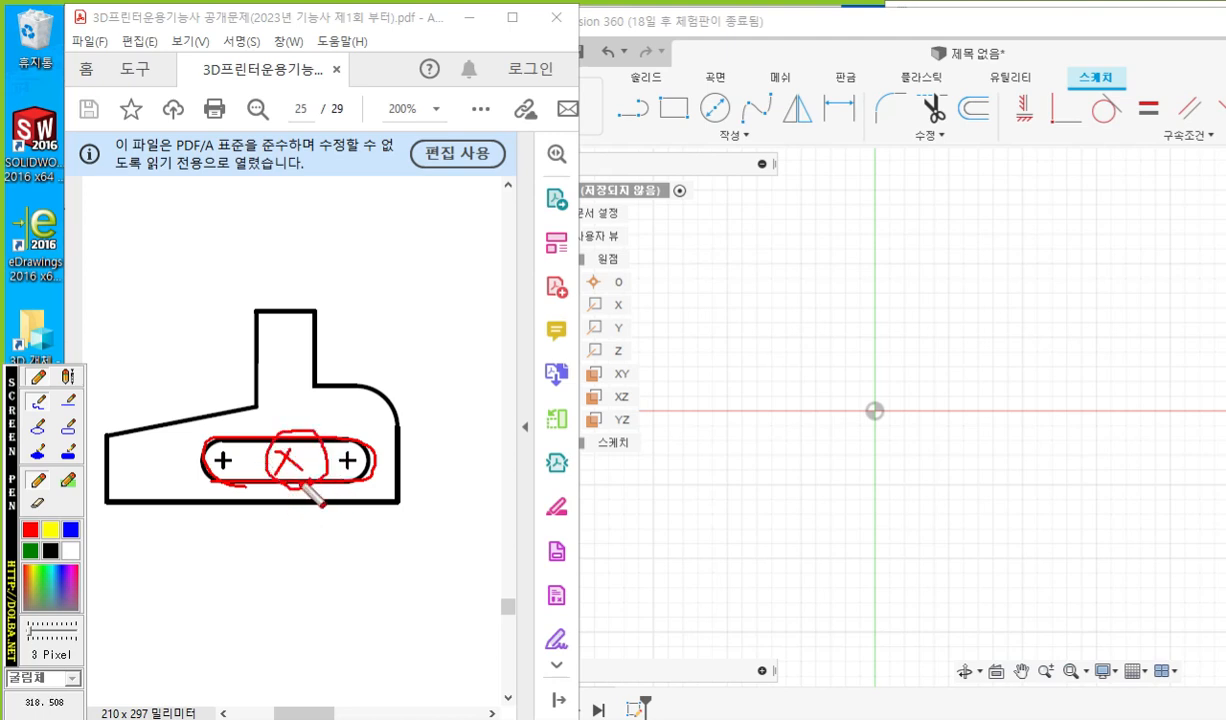
mouse_move(270, 440)
mouse_down()
mouse_move(273, 355)
mouse_move(306, 263)
mouse_move(323, 438)
mouse_up()
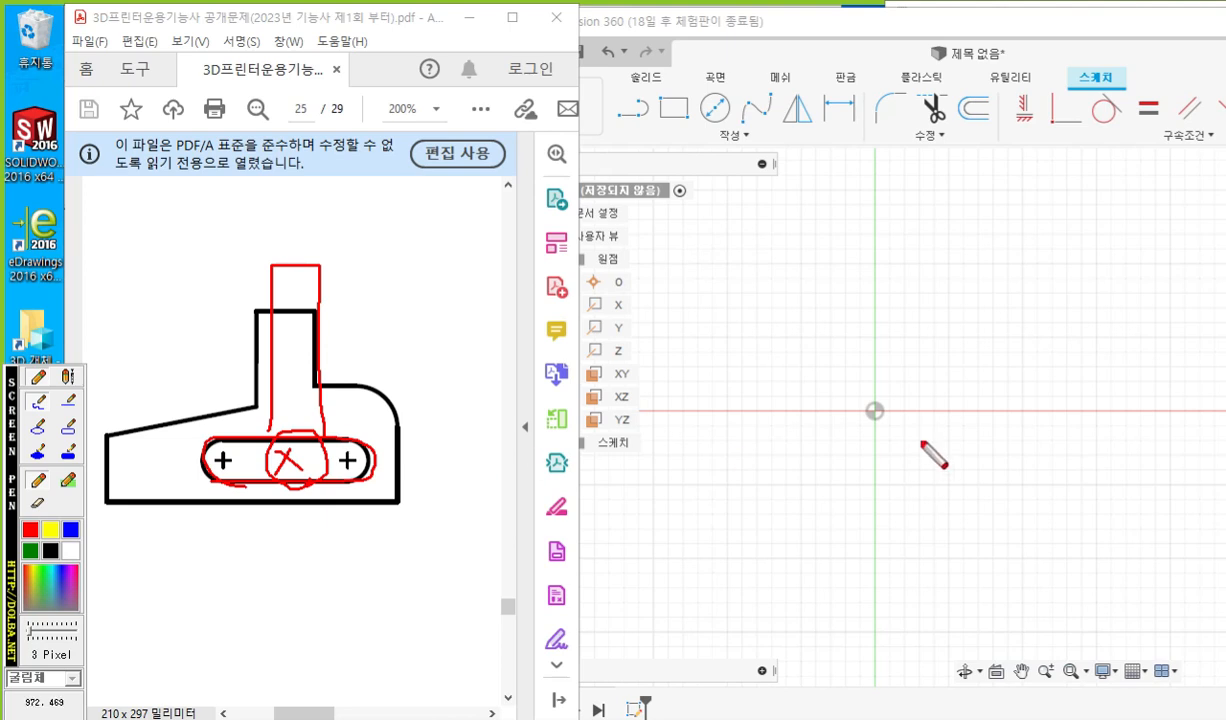
key(Escape)
Sketch a horizontal center-point slot centred on the origin, about 7.6 mm wide and 10.4 mm between arc centres.
click(733, 134)
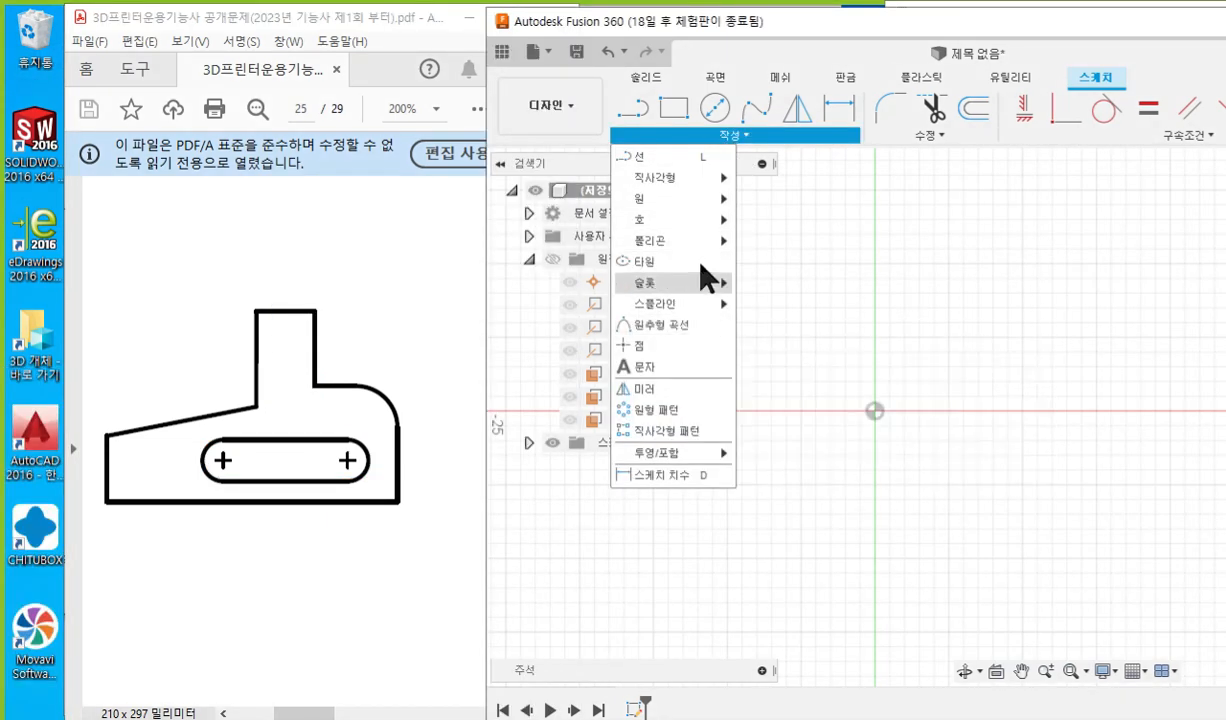
mouse_move(719, 284)
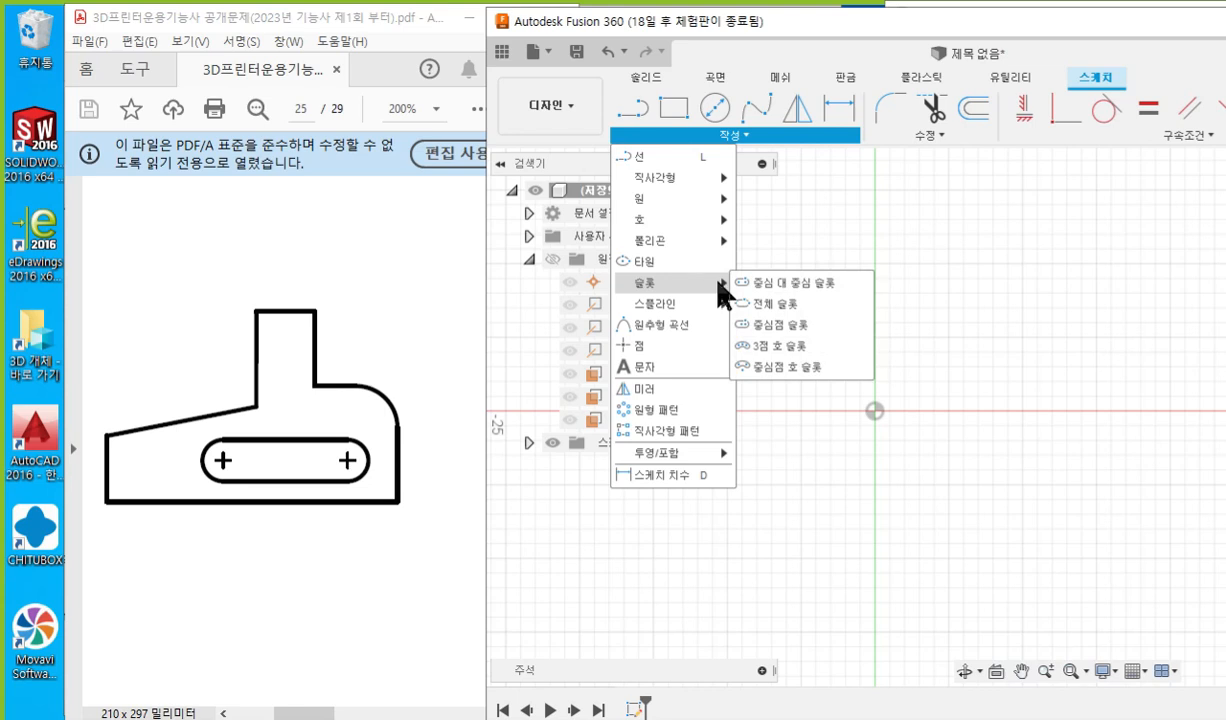
click(792, 327)
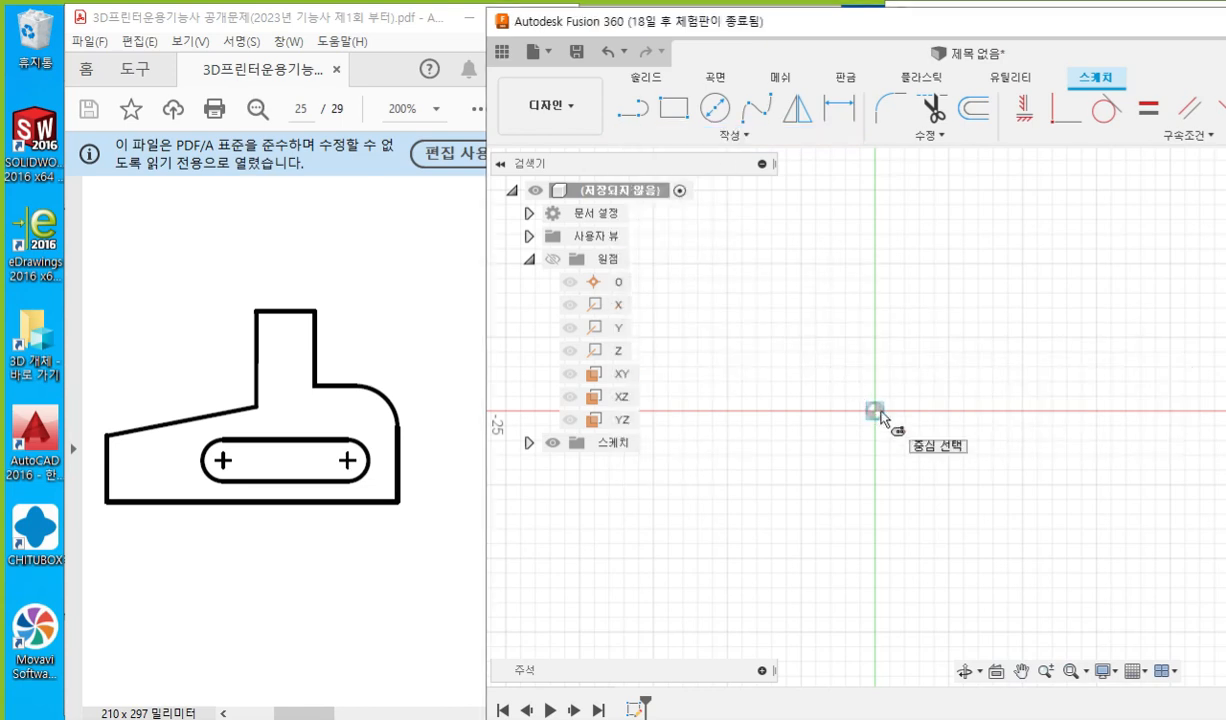
click(876, 412)
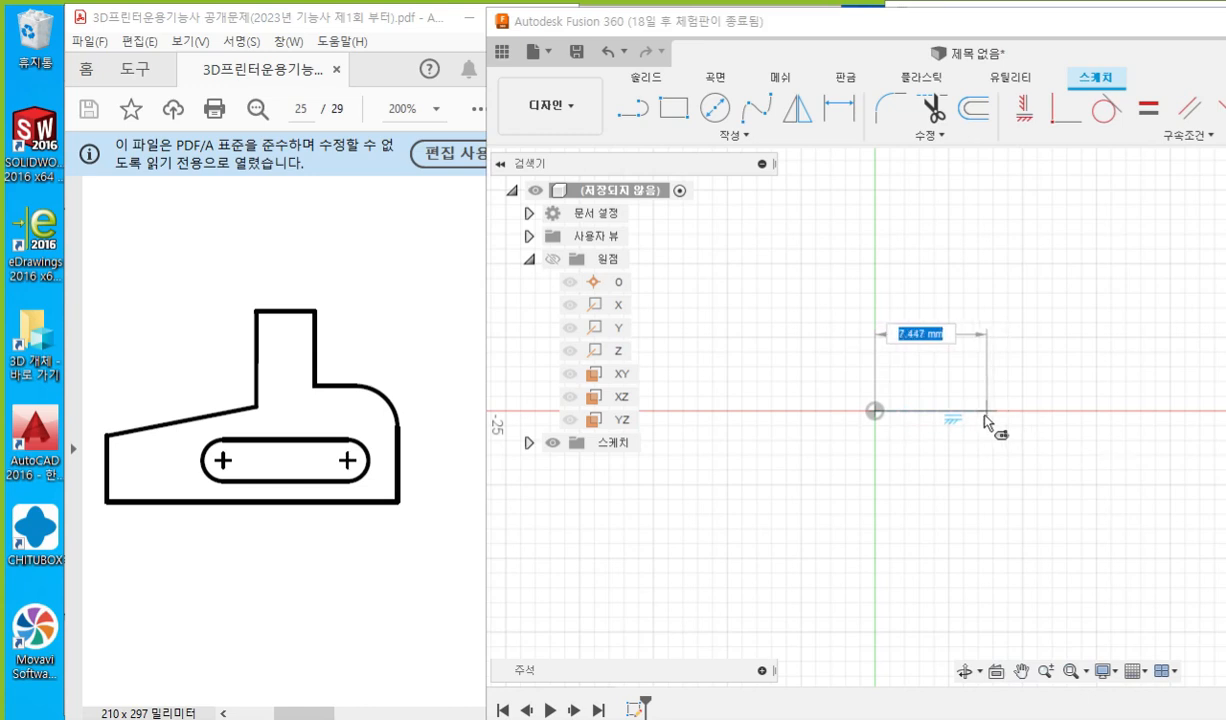
click(953, 422)
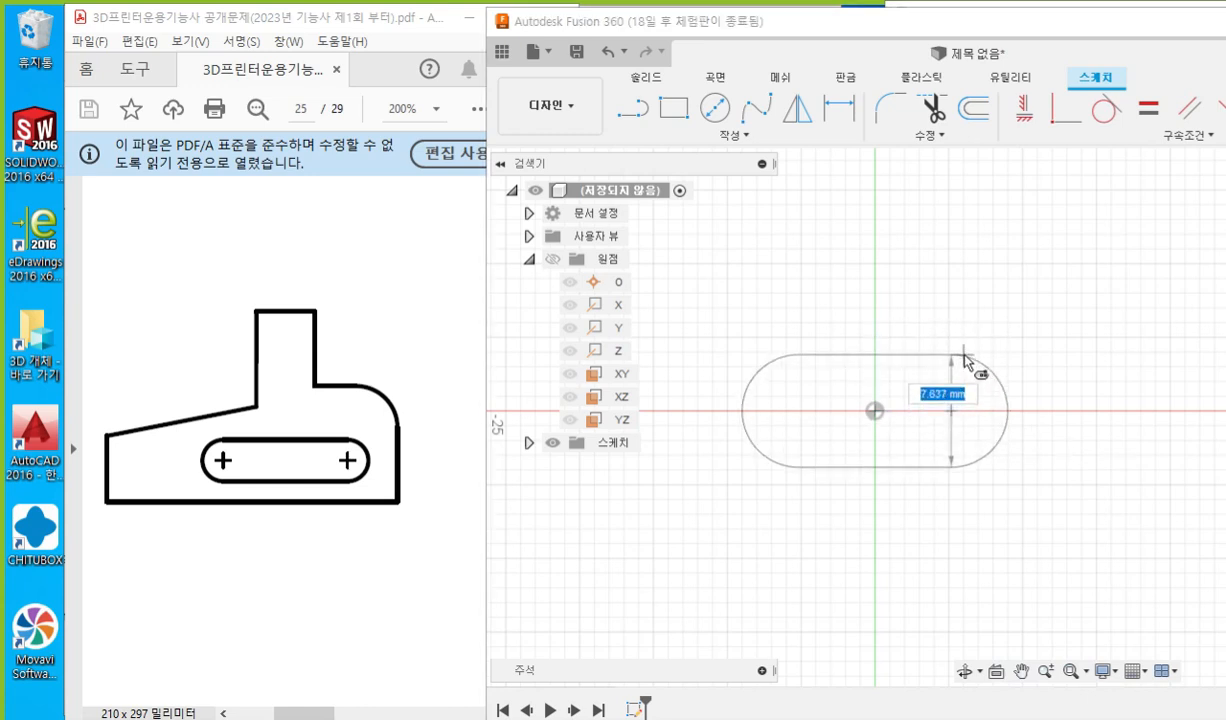
click(964, 355)
right_click(1043, 328)
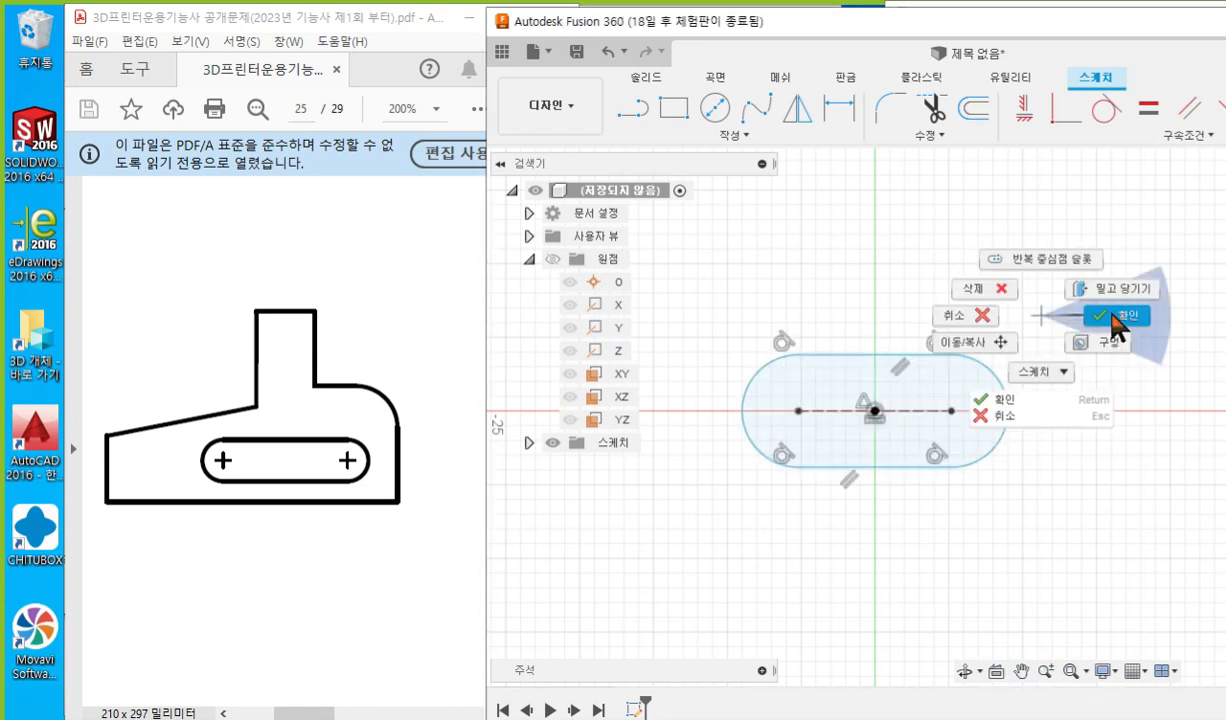
click(1100, 318)
middle_drag(1054, 323, 1069, 317)
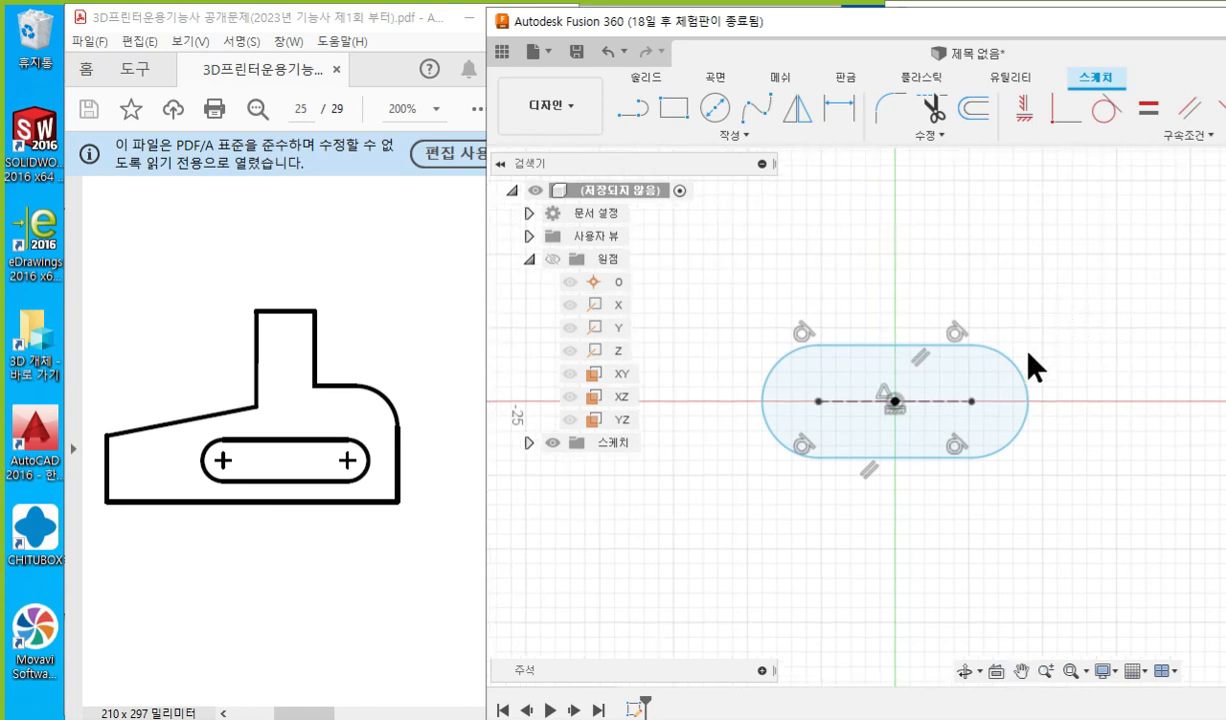
Mark the slot's centre at the origin with a red cross, then clear the annotation.
key(F9)
mouse_move(912, 379)
mouse_down()
mouse_move(883, 414)
mouse_move(910, 411)
mouse_move(928, 435)
mouse_up()
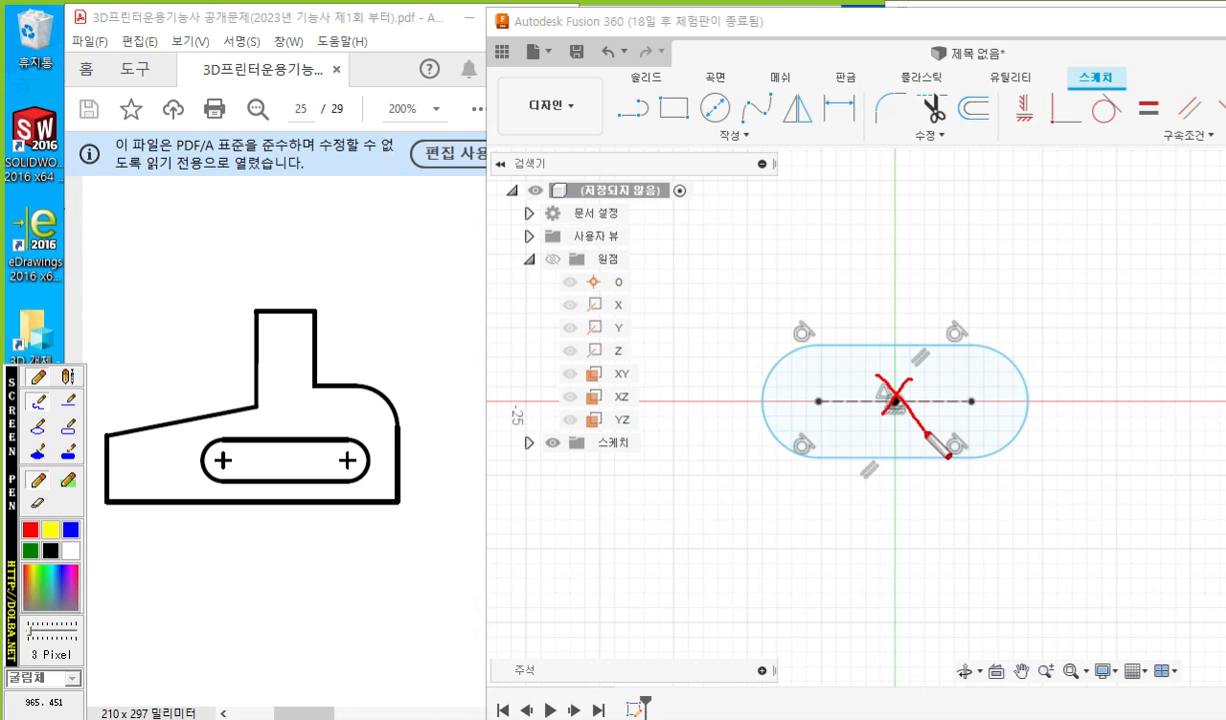
key(Escape)
Dimension the slot's width between its two straight edges as 5 mm.
right_click(944, 258)
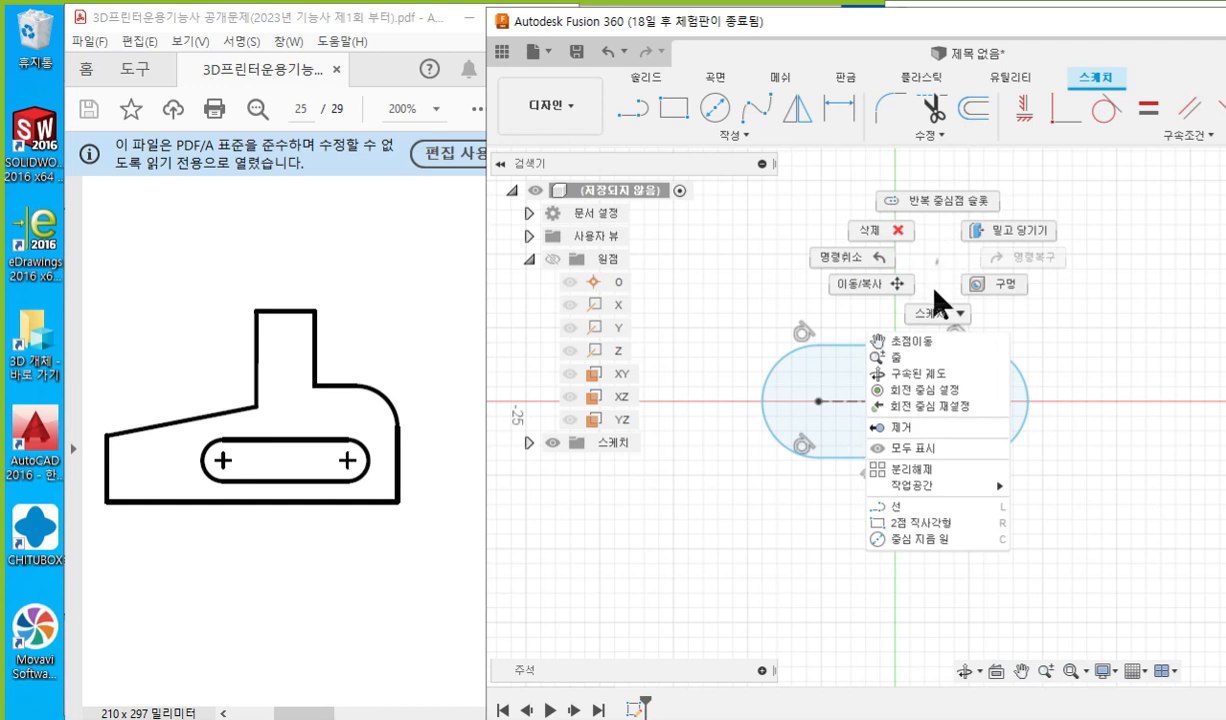
click(938, 316)
click(830, 324)
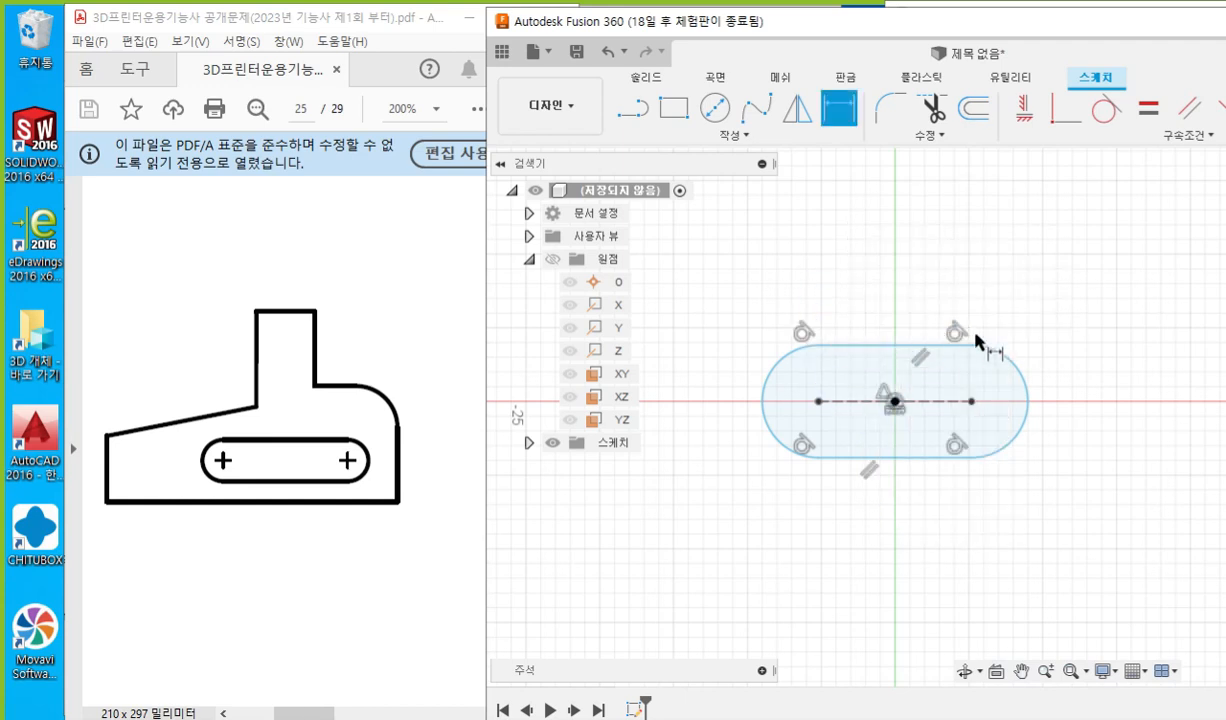
click(912, 346)
click(920, 457)
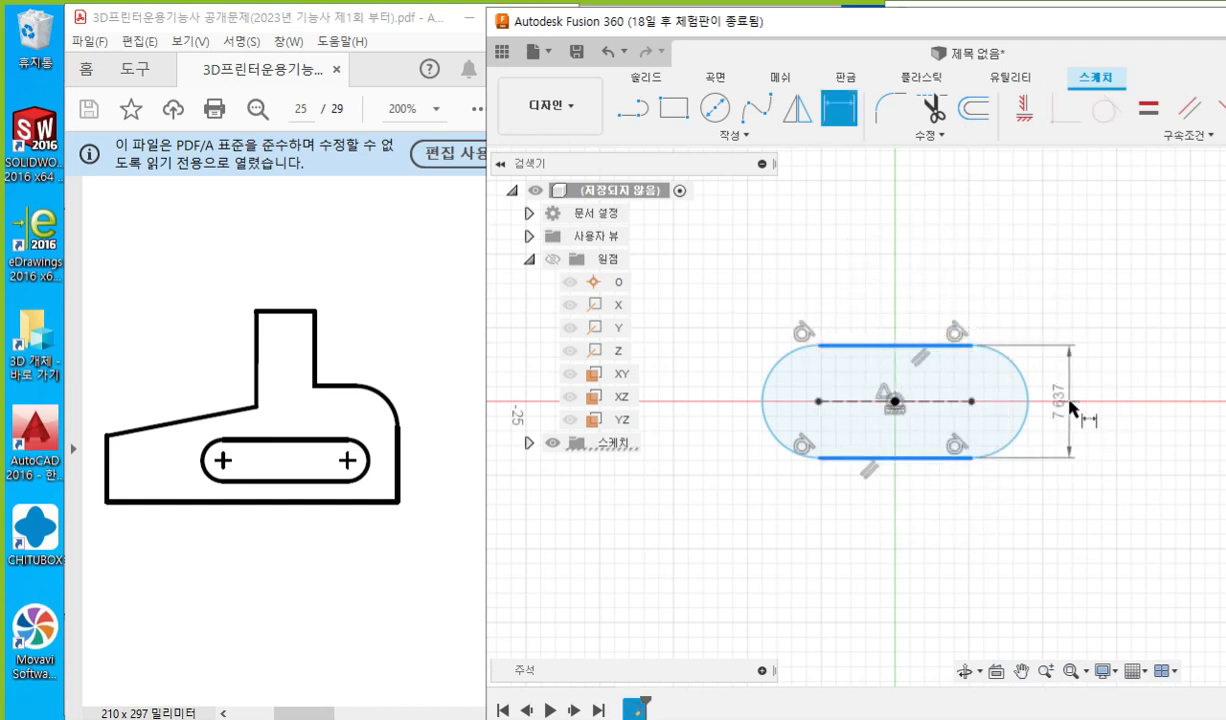
click(1071, 407)
text(5)
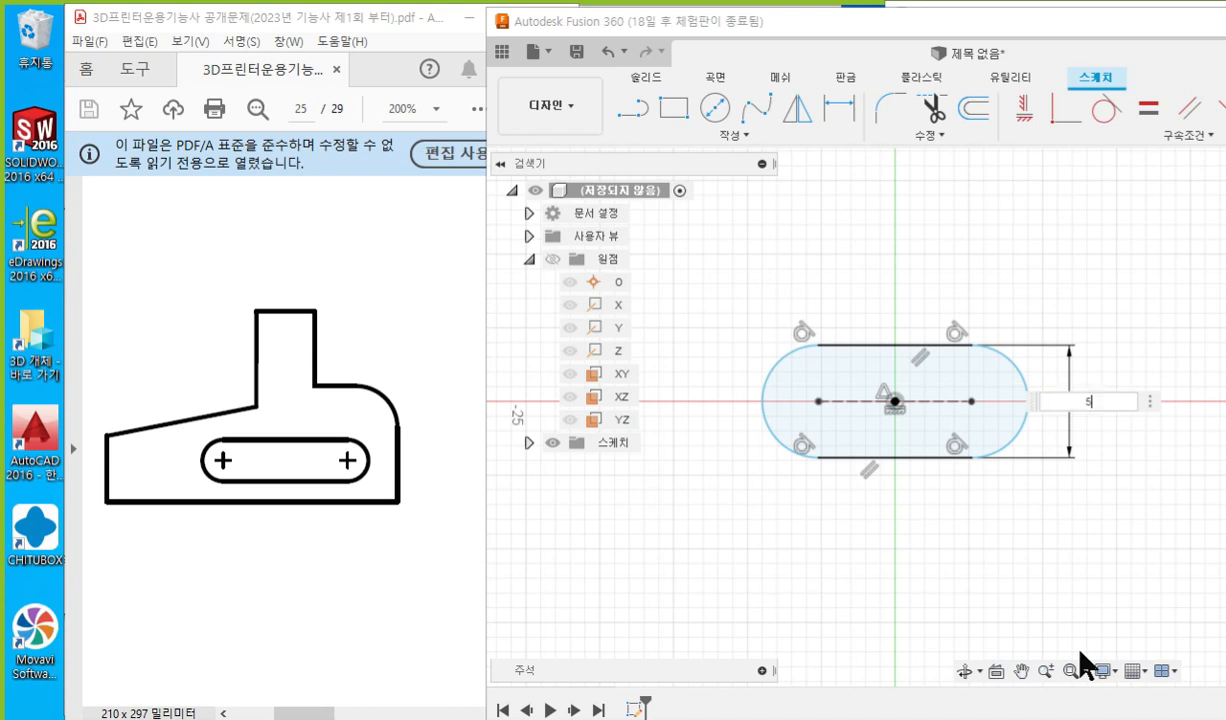
key(Return)
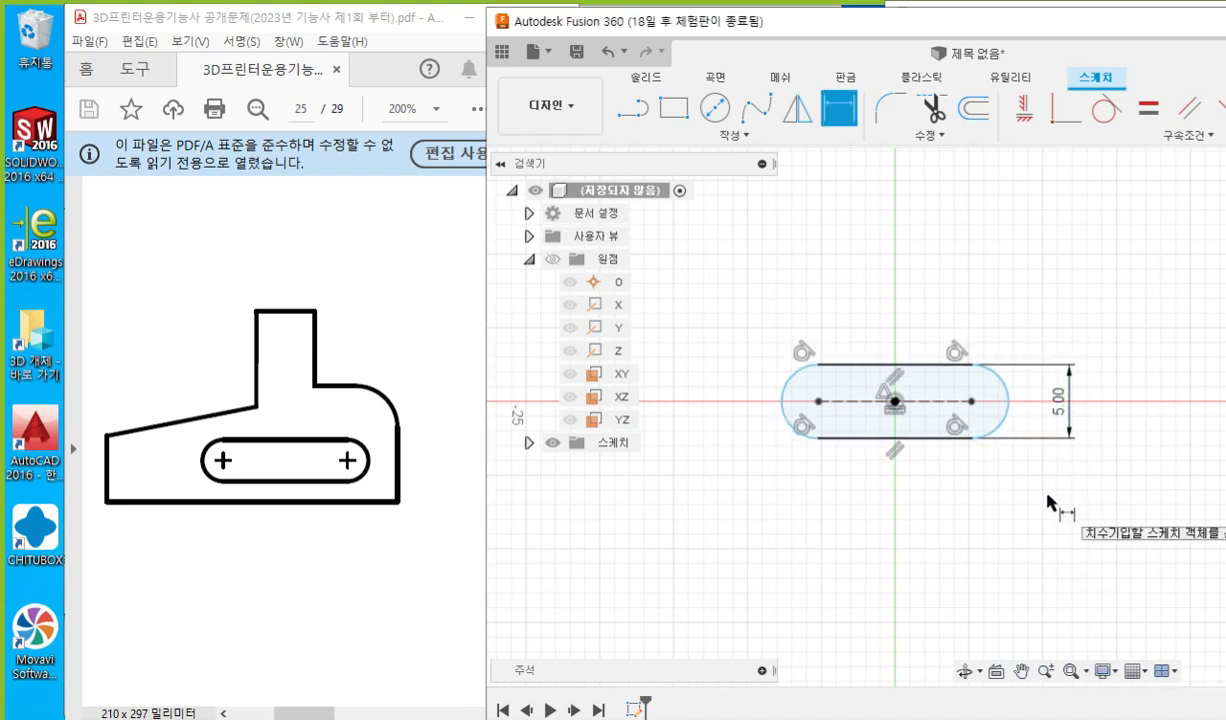
Dimension the slot's arc centre distance as 15 mm and move the width dimension closer to the slot.
click(789, 405)
click(1003, 385)
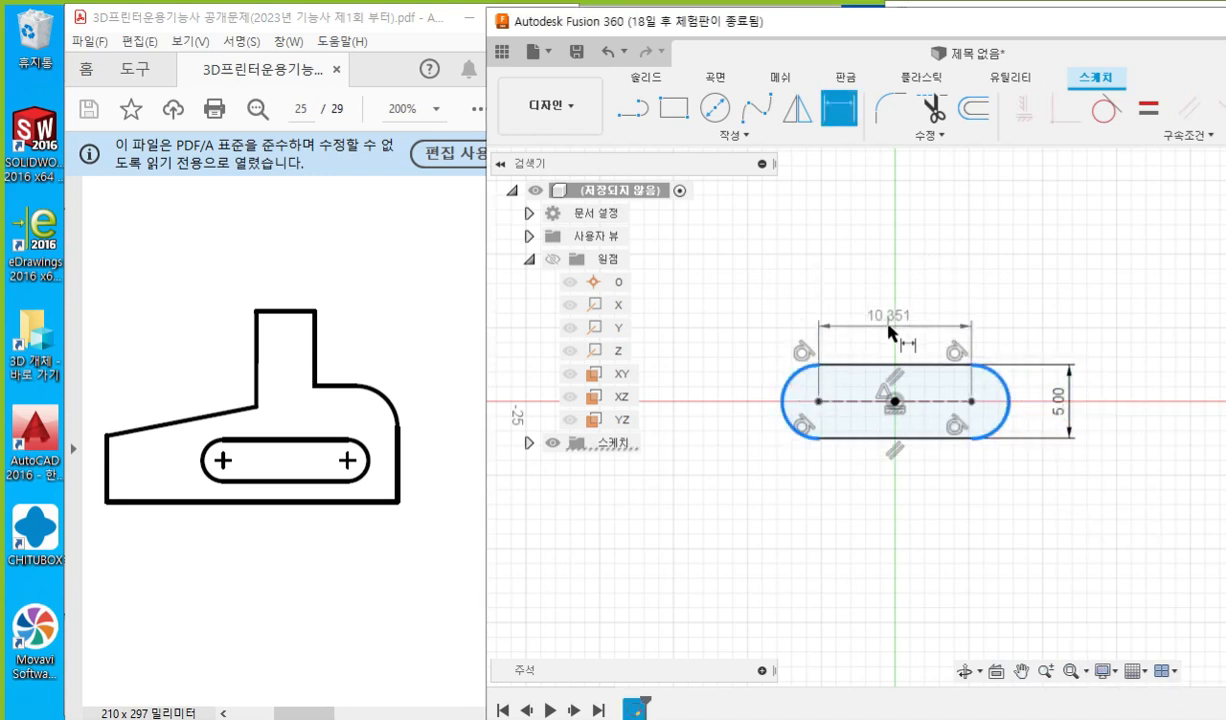
click(855, 318)
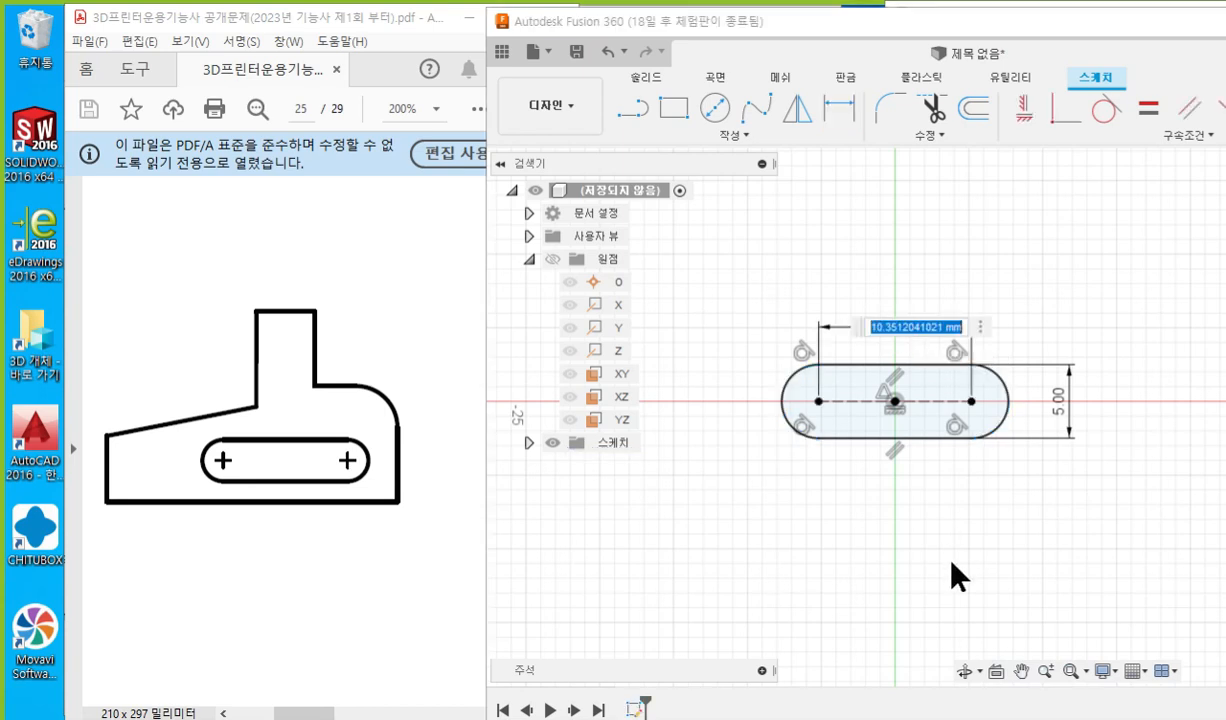
text(15)
key(Return)
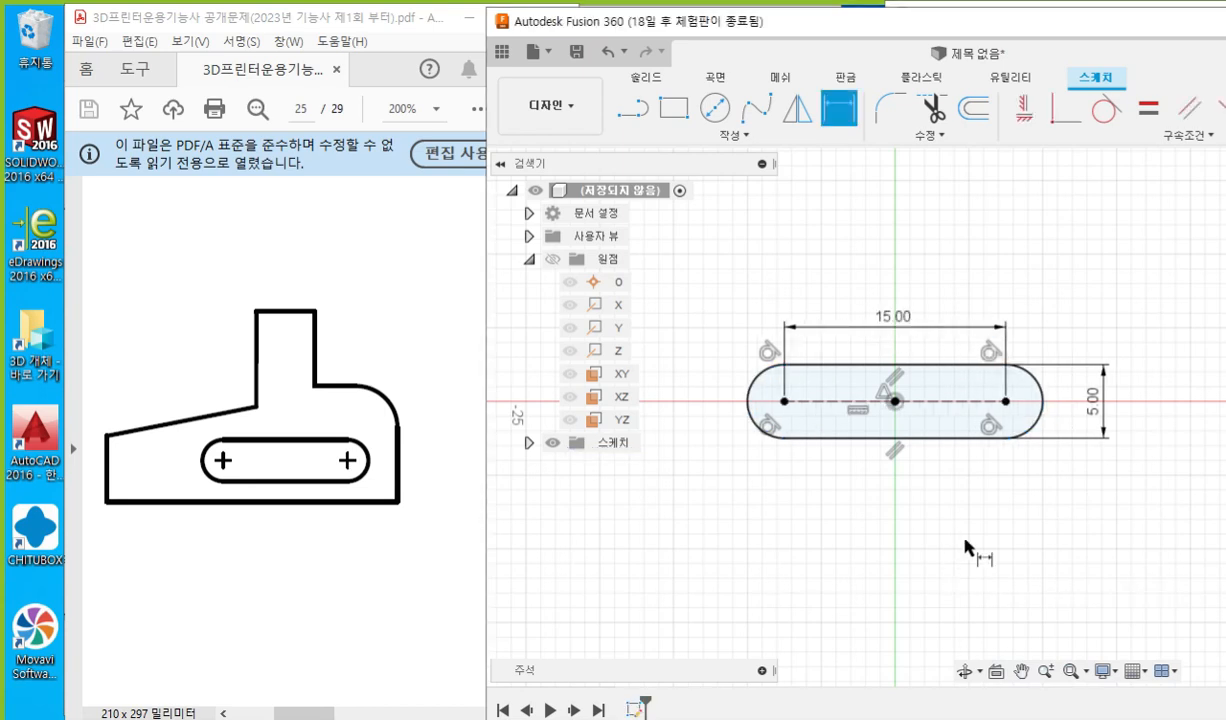
key(Escape)
drag(1088, 406, 1080, 407)
Trace the side view's lower outline in red on the PDF and draw the same outline around the sketched slot, then clear the annotations.
key(d)
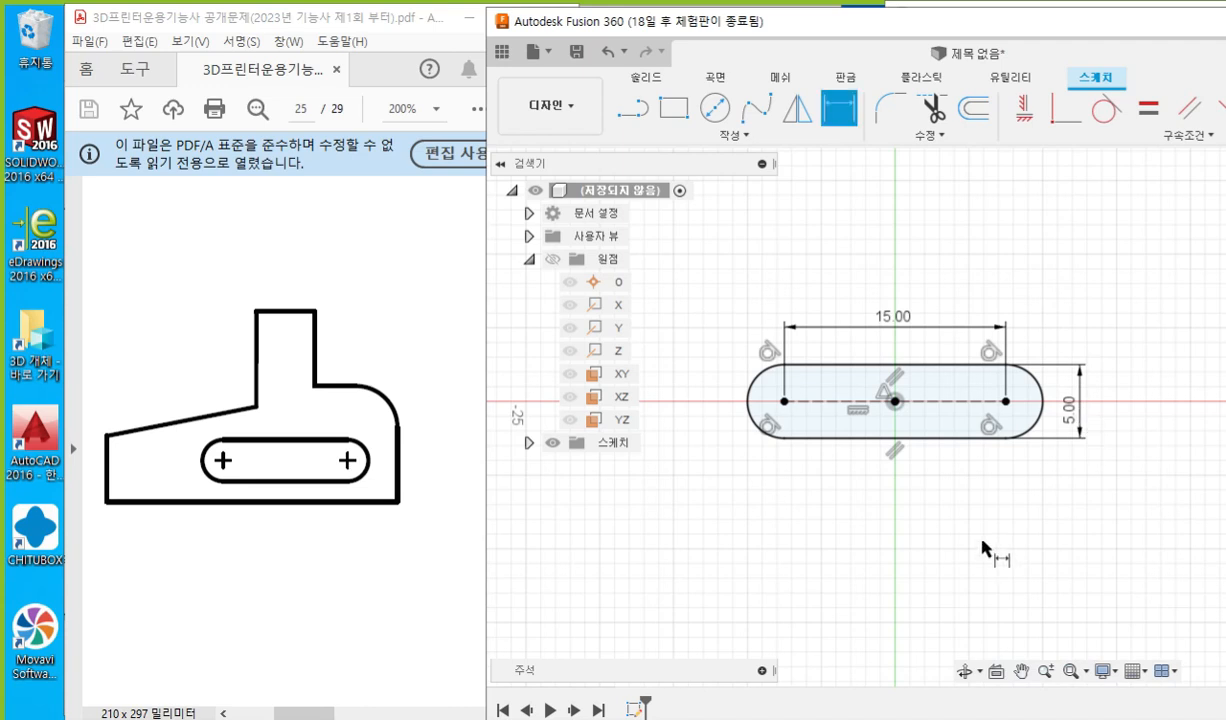
scroll(955, 496, up, 1)
middle_drag(955, 496, 972, 519)
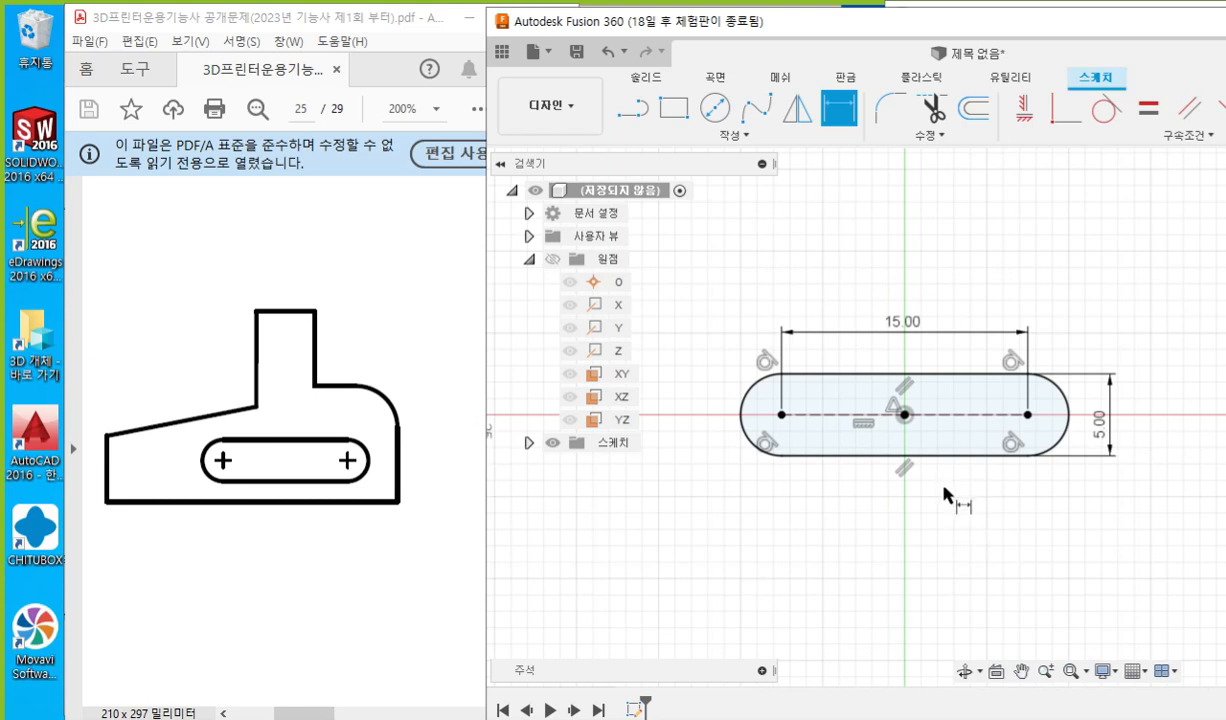
scroll(972, 504, down, 2)
middle_drag(986, 493, 963, 465)
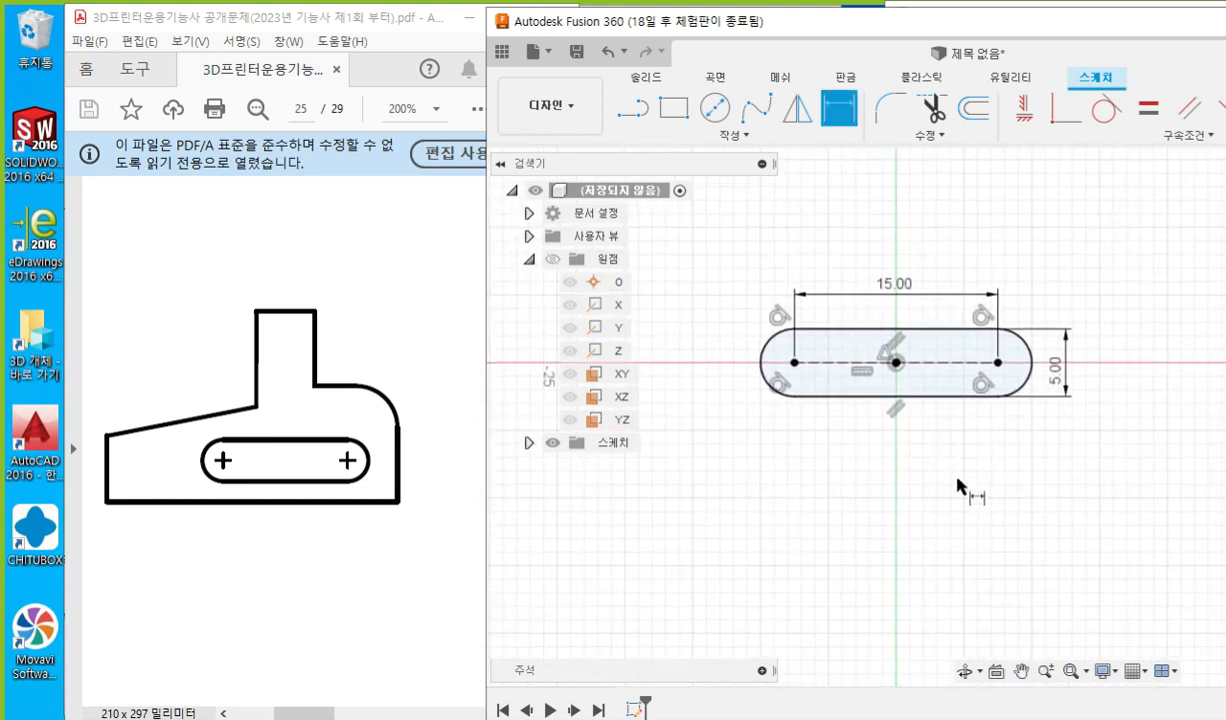
key(F2)
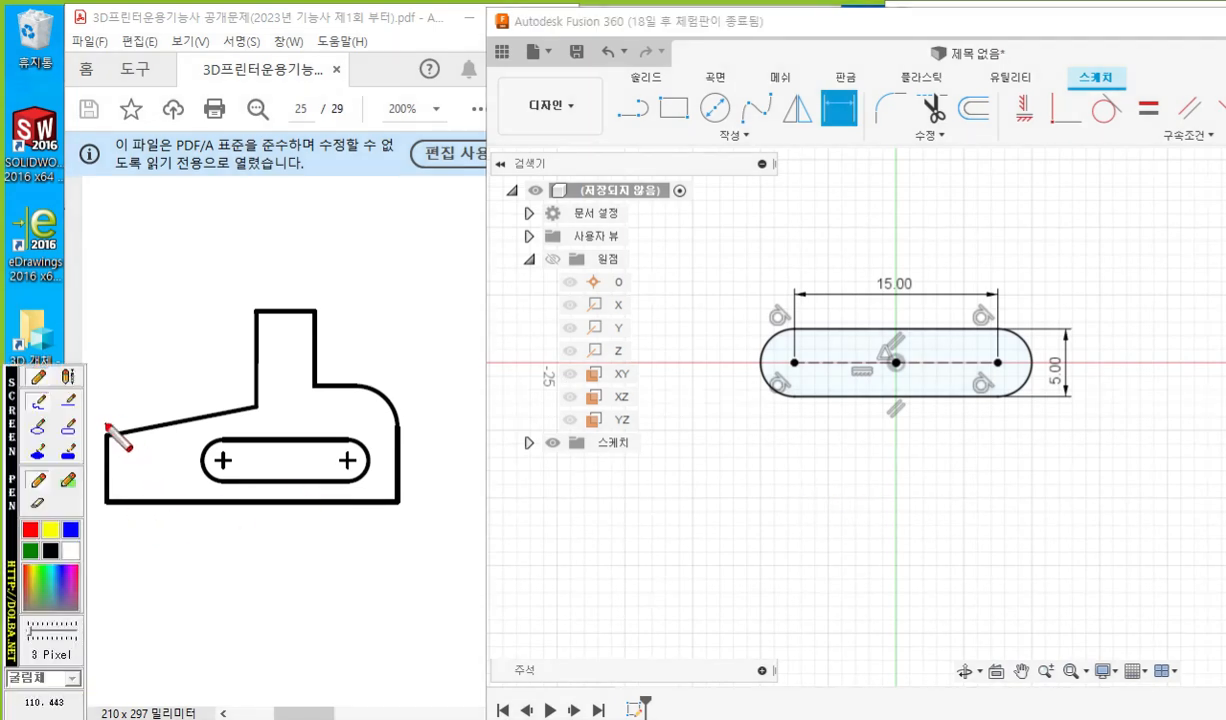
mouse_move(107, 424)
mouse_down()
mouse_move(108, 498)
mouse_move(397, 500)
mouse_move(401, 394)
mouse_move(300, 385)
mouse_up()
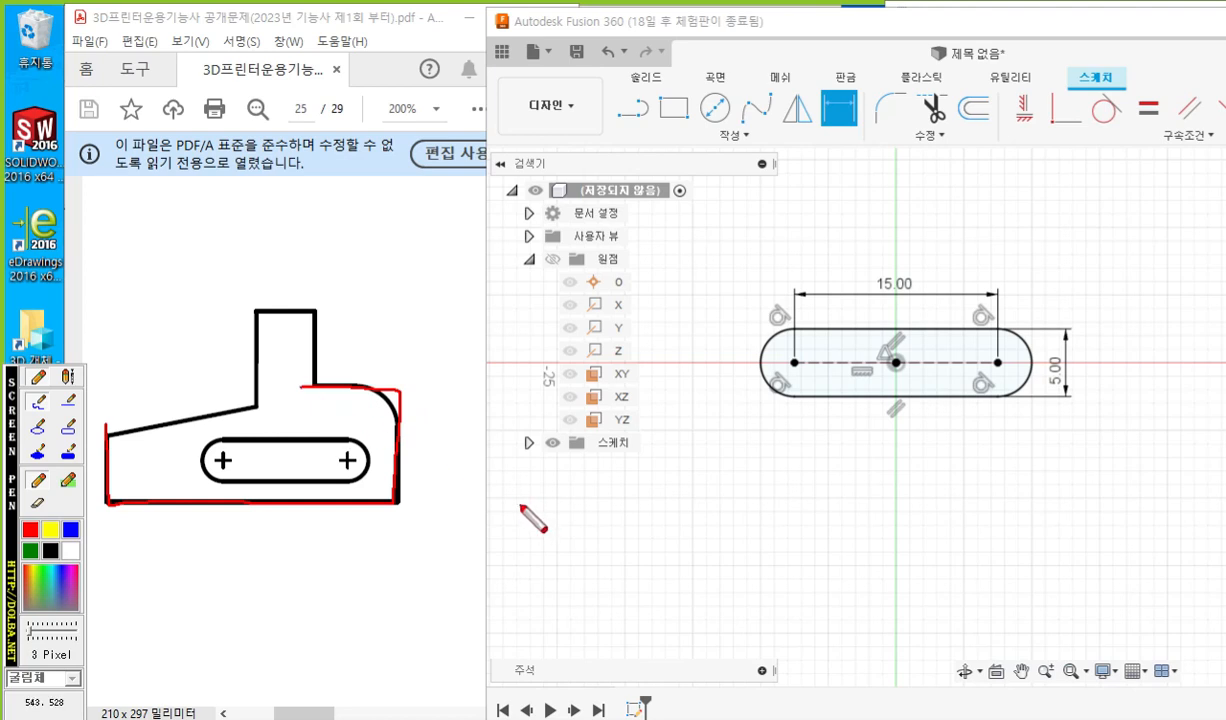
mouse_move(665, 337)
mouse_down()
mouse_move(671, 426)
mouse_move(966, 434)
mouse_move(1111, 402)
mouse_move(1106, 340)
mouse_move(968, 254)
mouse_up()
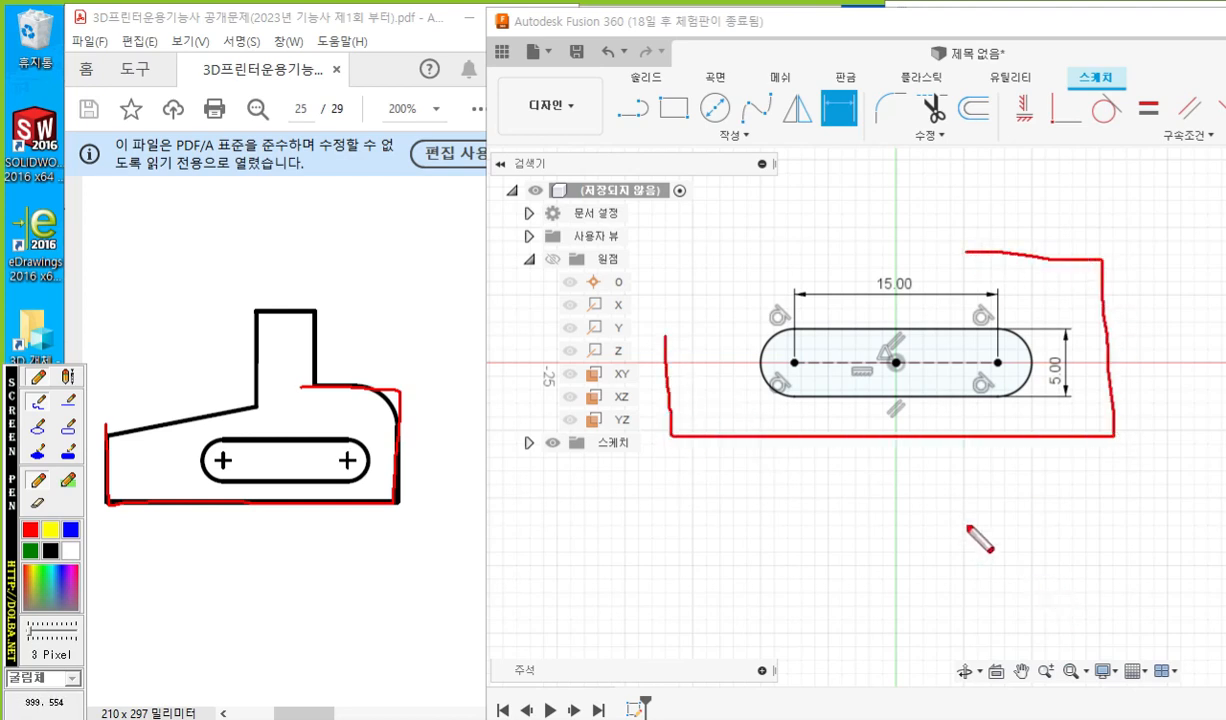
key(Escape)
Sketch an open outline around the slot with four connected lines: short left side, horizontal base, taller right side and partial top edge.
click(632, 112)
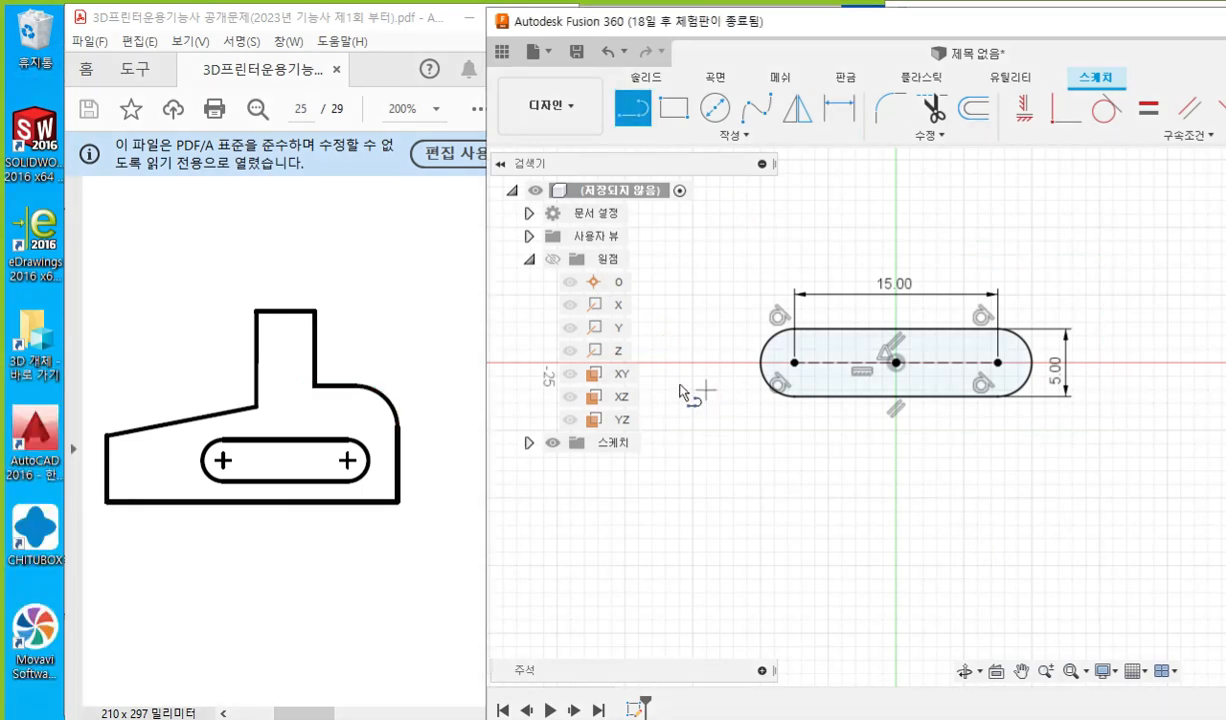
click(671, 334)
click(671, 422)
click(1139, 423)
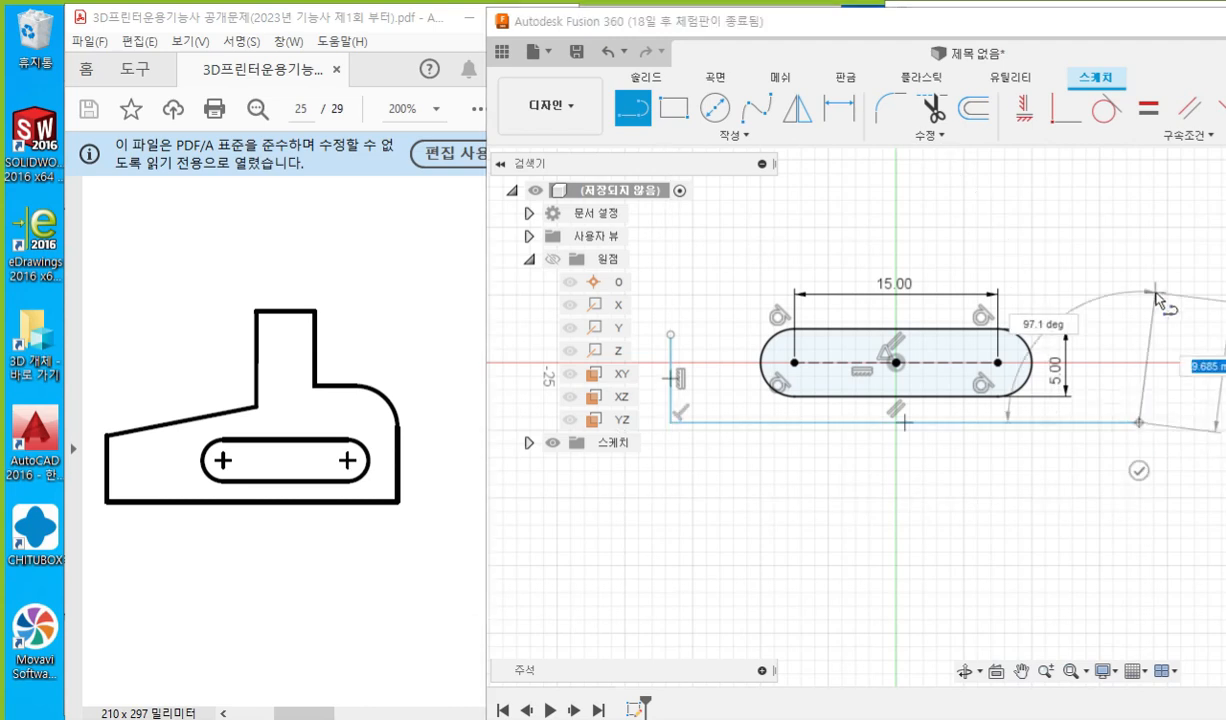
click(1140, 195)
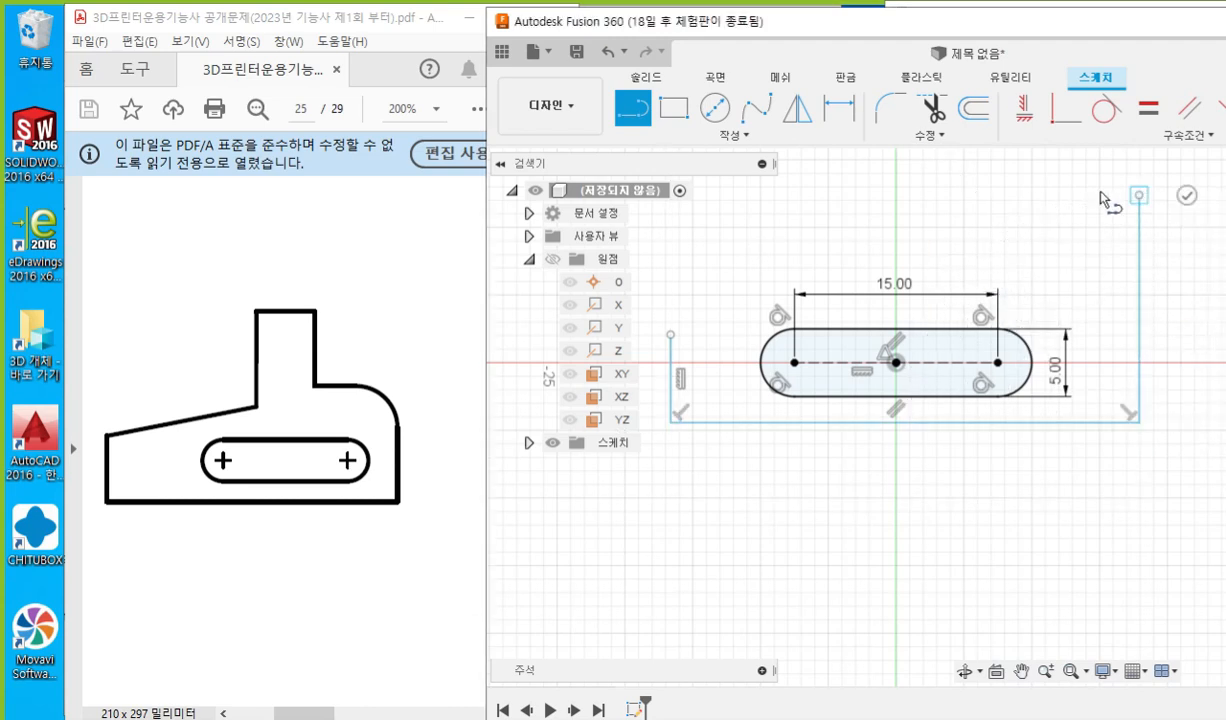
click(1010, 196)
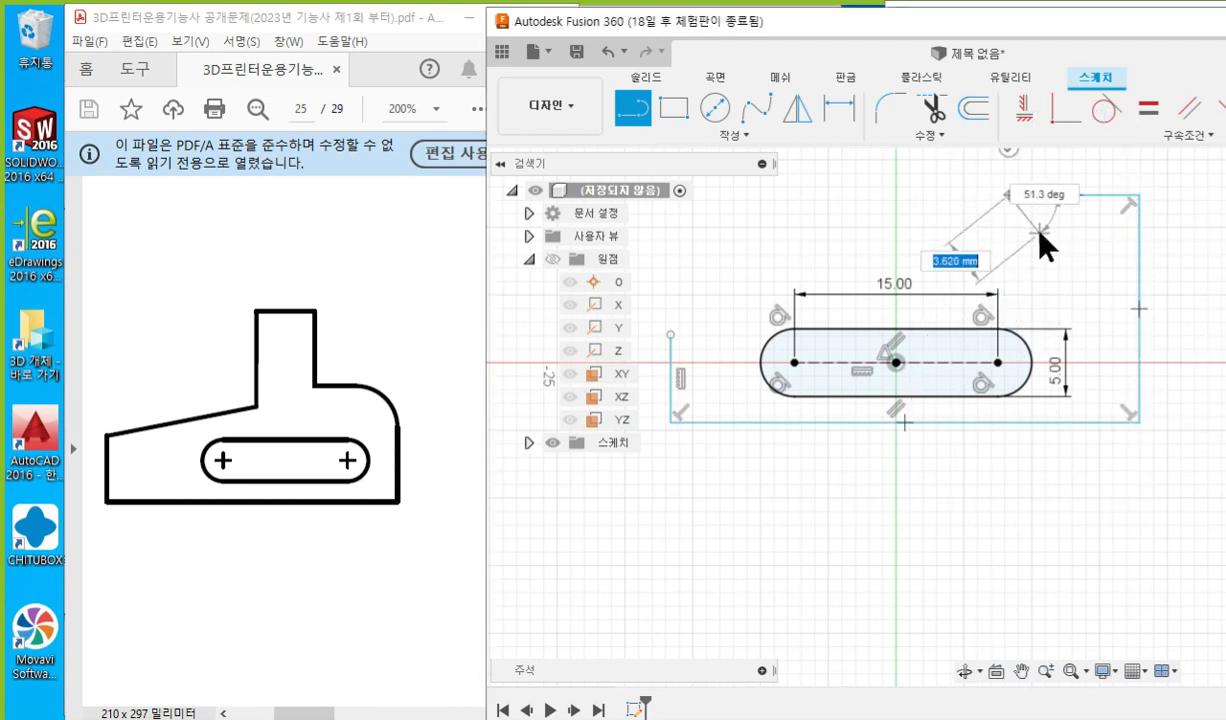
right_click(1042, 242)
click(1120, 241)
middle_drag(1085, 305, 1110, 357)
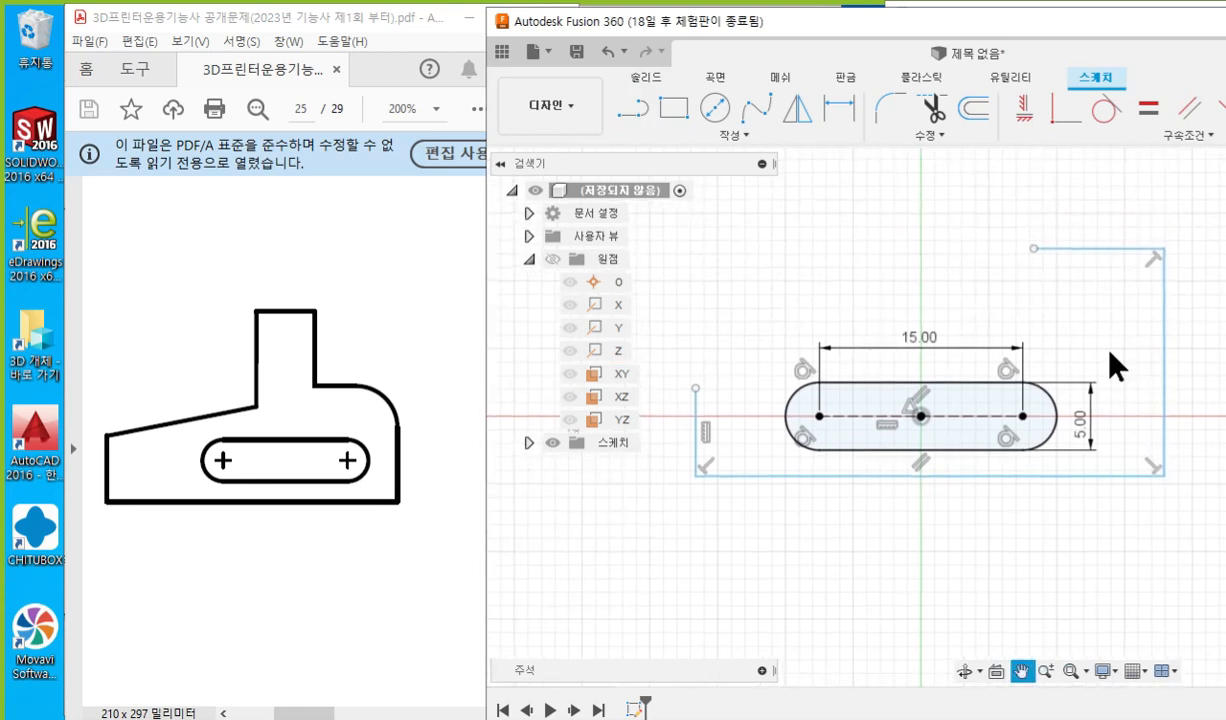
Mark red dimension lines on the PDF side view for the slot centre height, left edge to slot centre distance, and overall length.
key(F12)
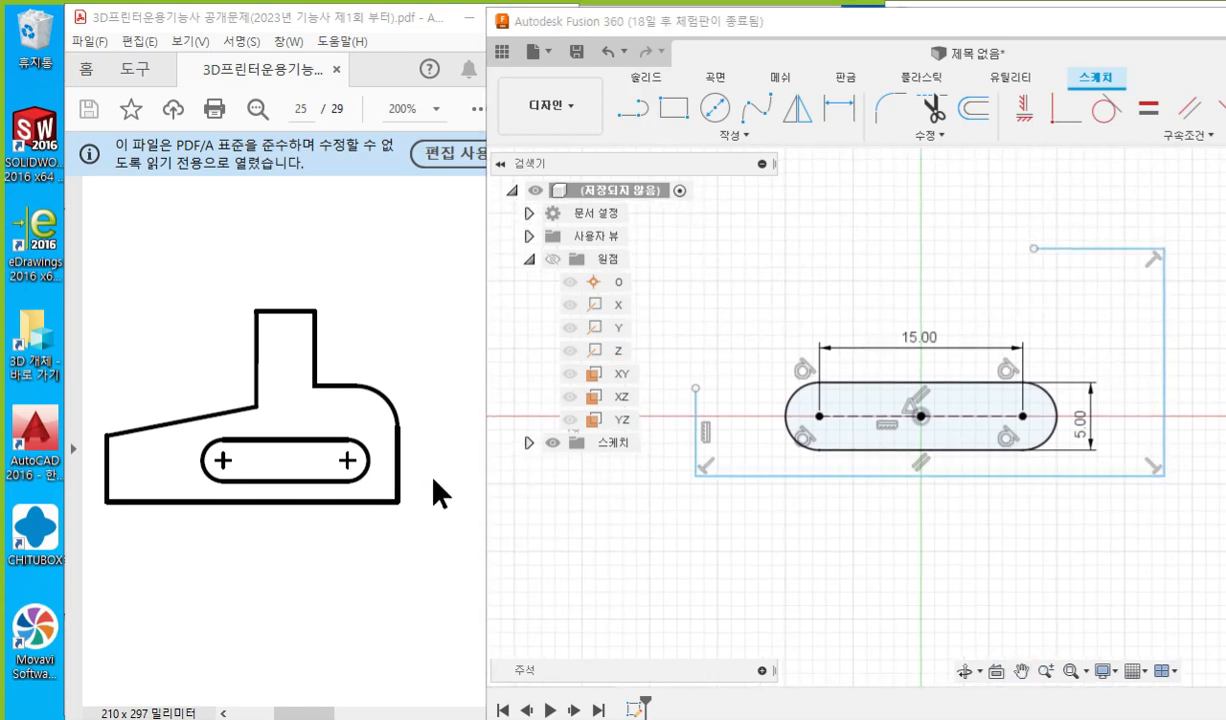
drag(352, 461, 466, 464)
drag(386, 503, 451, 504)
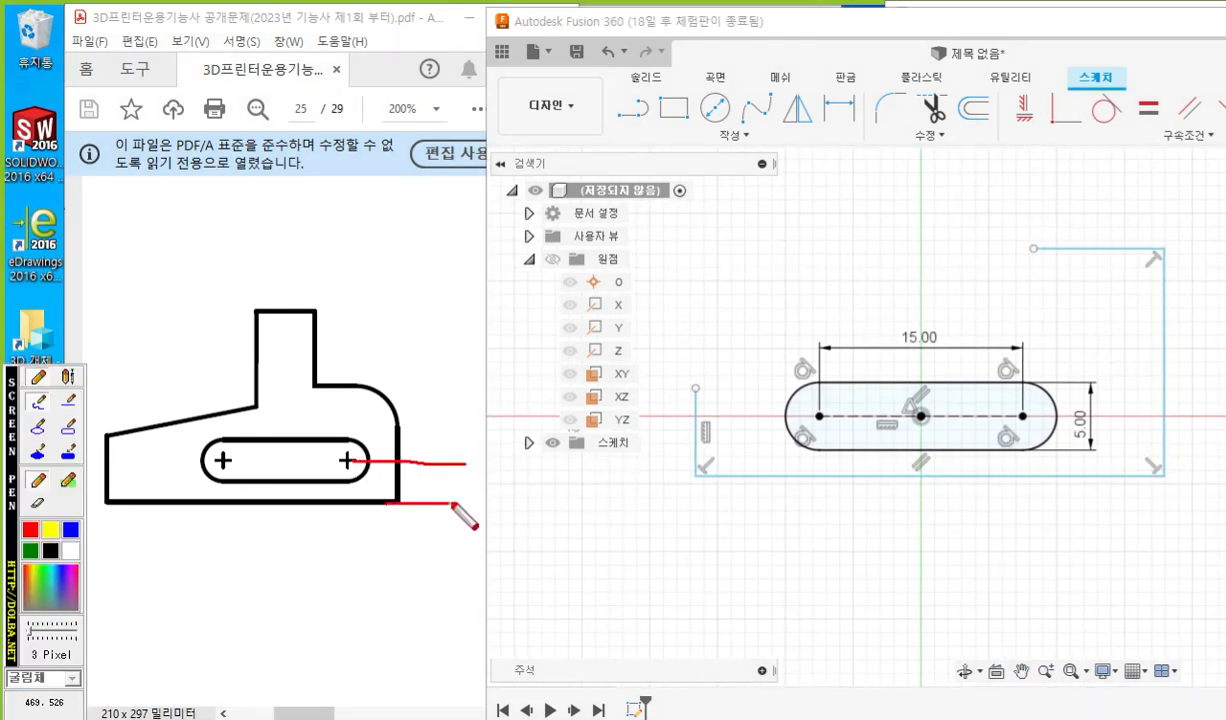
mouse_move(444, 452)
mouse_down()
mouse_move(441, 516)
mouse_move(457, 495)
mouse_move(437, 462)
mouse_move(452, 465)
mouse_up()
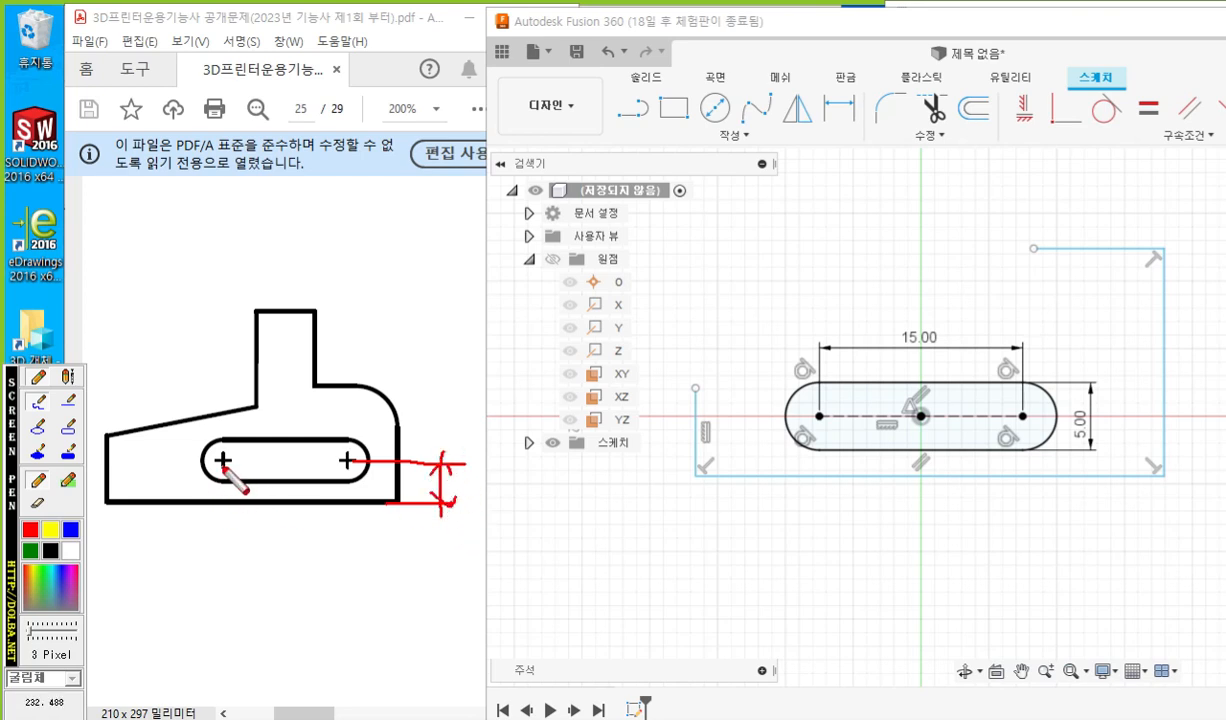
drag(222, 481, 228, 543)
mouse_move(106, 506)
mouse_down()
mouse_move(116, 556)
mouse_move(218, 540)
mouse_move(200, 549)
mouse_up()
drag(126, 527, 137, 547)
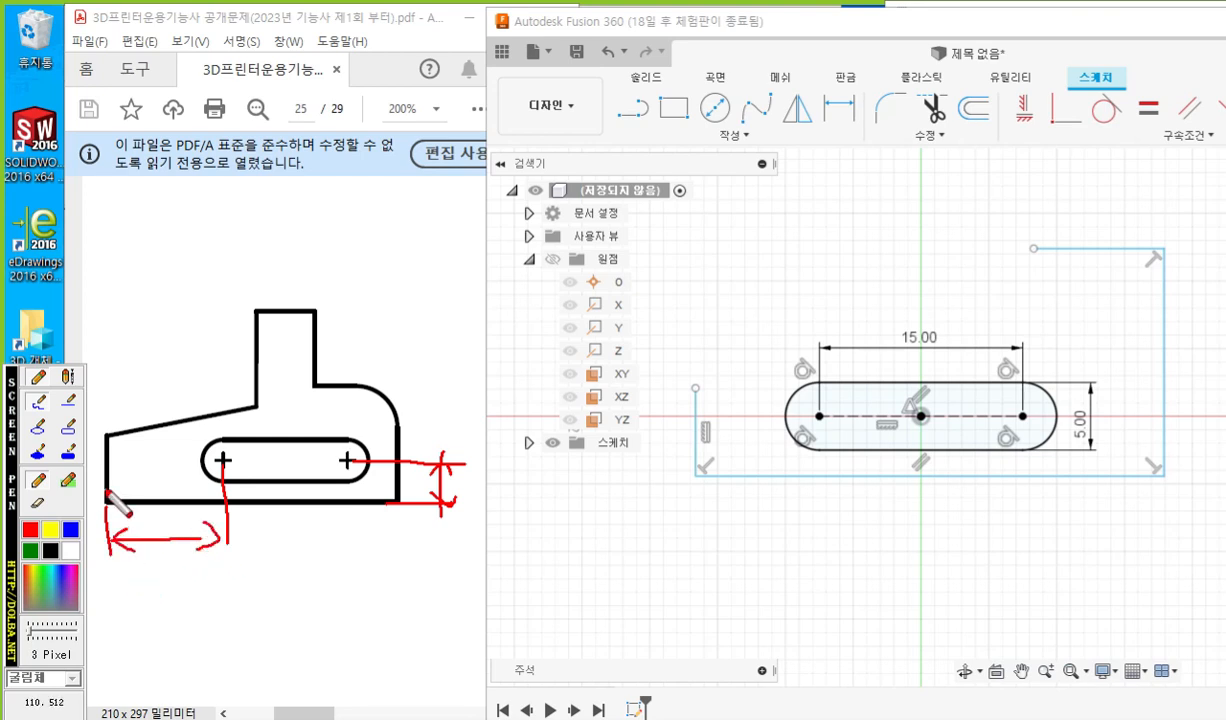
mouse_move(106, 490)
mouse_down()
mouse_move(120, 597)
mouse_move(420, 578)
mouse_up()
mouse_move(392, 494)
mouse_down()
mouse_move(392, 602)
mouse_move(391, 579)
mouse_up()
drag(391, 579, 366, 598)
drag(150, 565, 167, 600)
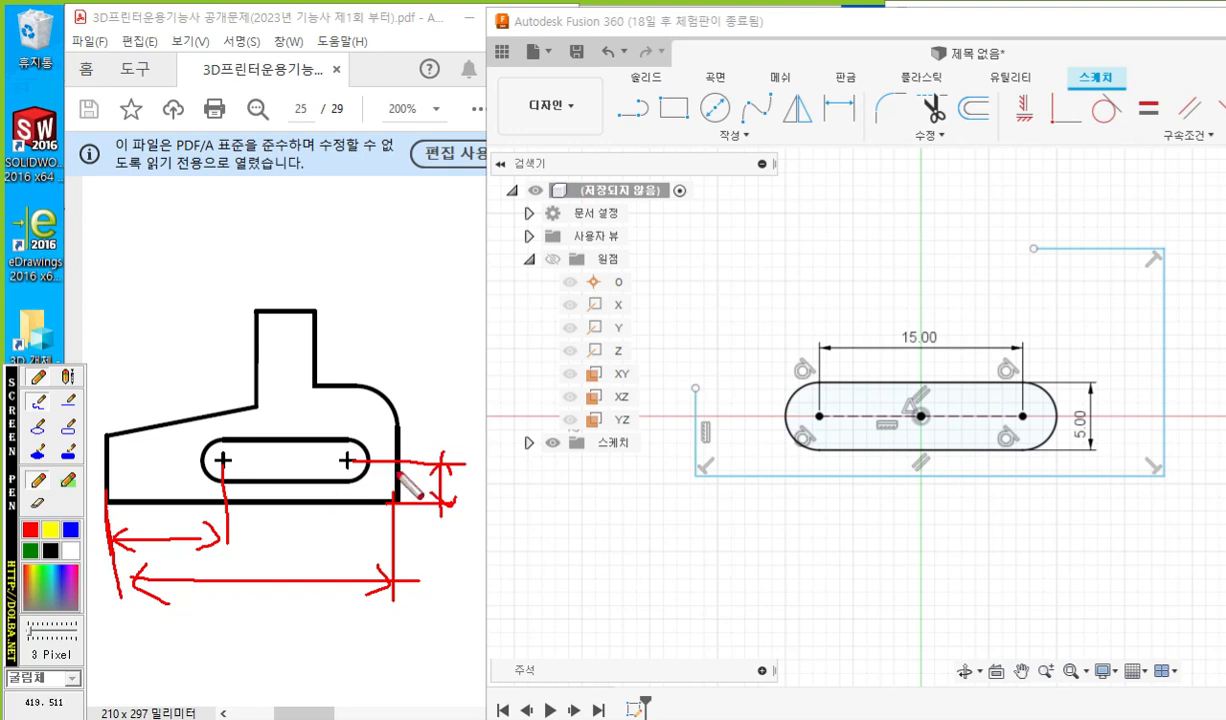
Write 5, 14 and 35 beside the marked dimensions on the PDF, circle the 5 and 14, and clear the annotations.
mouse_move(423, 410)
mouse_down()
mouse_move(428, 452)
mouse_move(417, 445)
mouse_up()
drag(418, 419, 435, 417)
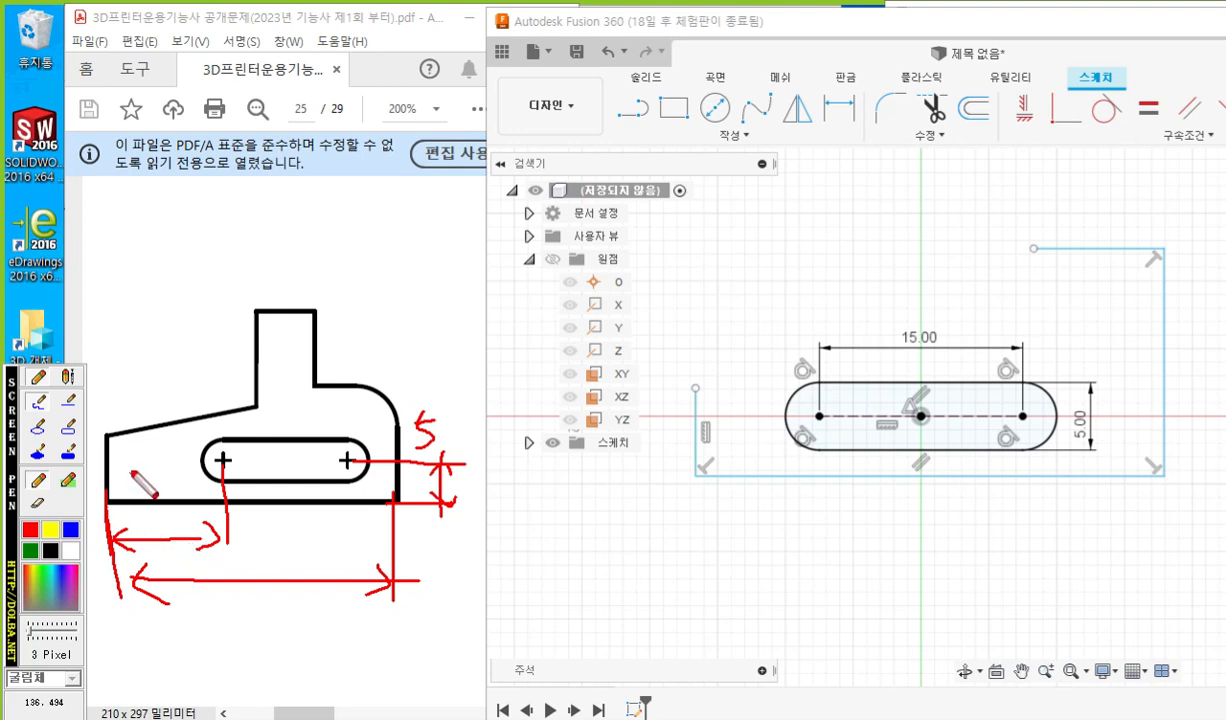
mouse_move(135, 466)
mouse_down()
mouse_move(135, 496)
mouse_move(183, 494)
mouse_move(165, 496)
mouse_up()
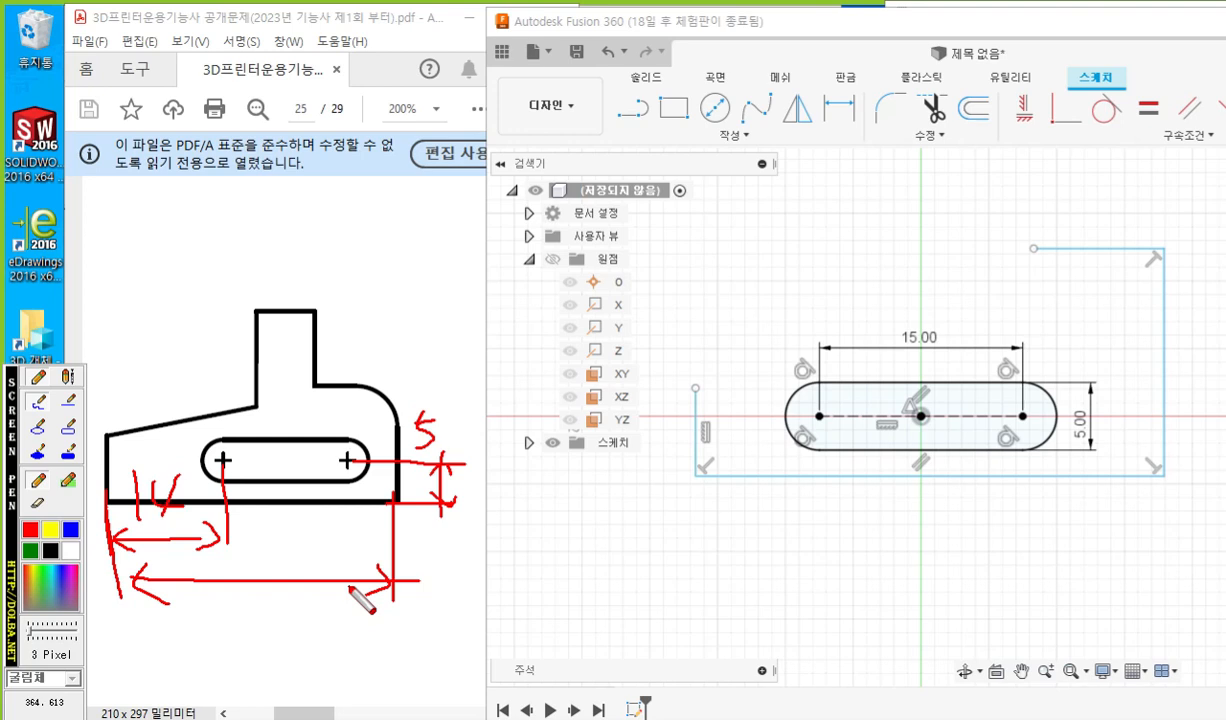
mouse_move(267, 535)
mouse_down()
mouse_move(290, 548)
mouse_move(272, 566)
mouse_move(321, 556)
mouse_move(308, 567)
mouse_move(337, 541)
mouse_up()
mouse_move(442, 433)
mouse_down()
mouse_move(396, 420)
mouse_move(445, 432)
mouse_up()
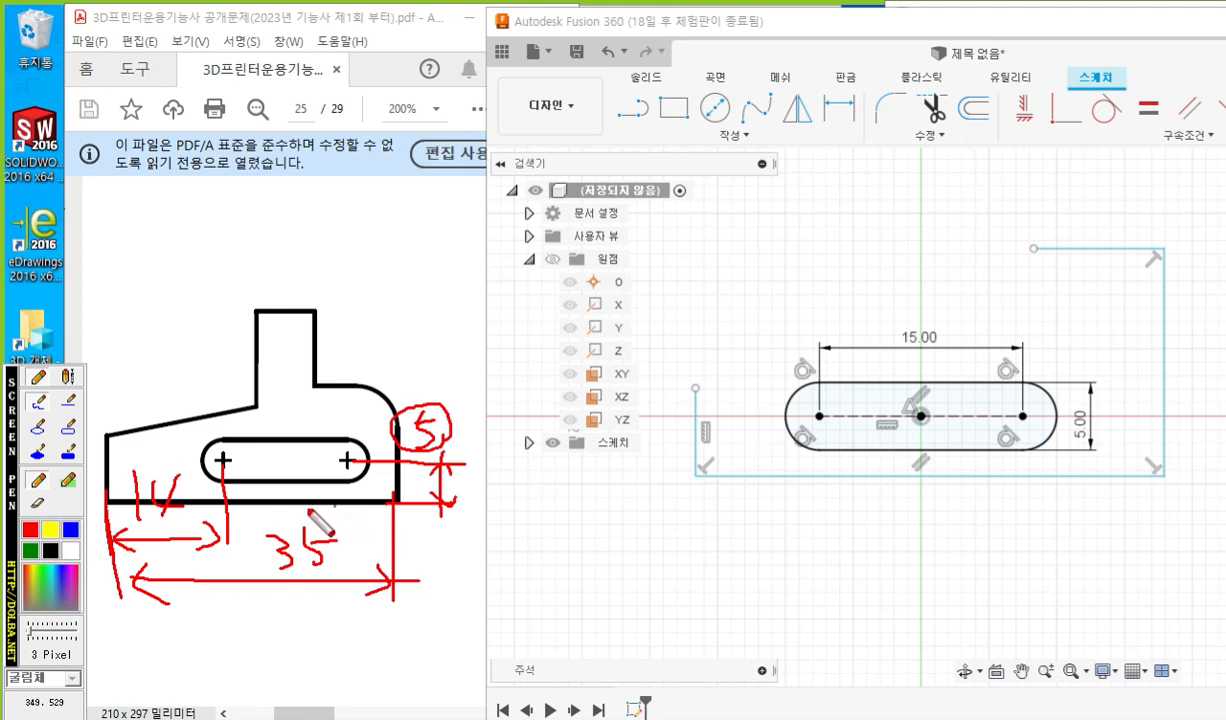
mouse_move(195, 508)
mouse_down()
mouse_move(158, 525)
mouse_move(150, 448)
mouse_move(186, 520)
mouse_up()
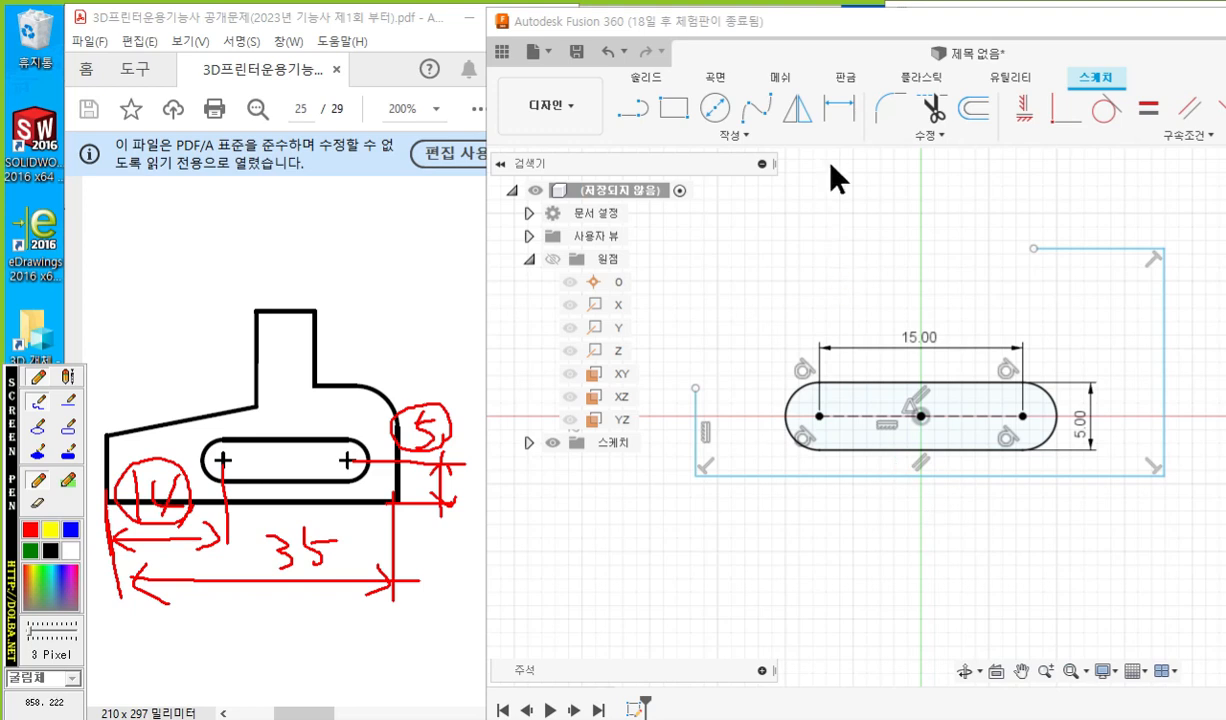
key(Escape)
Dimension the height from the base line to the slot's right arc centre as 5 mm and move the dimension below the base.
click(839, 108)
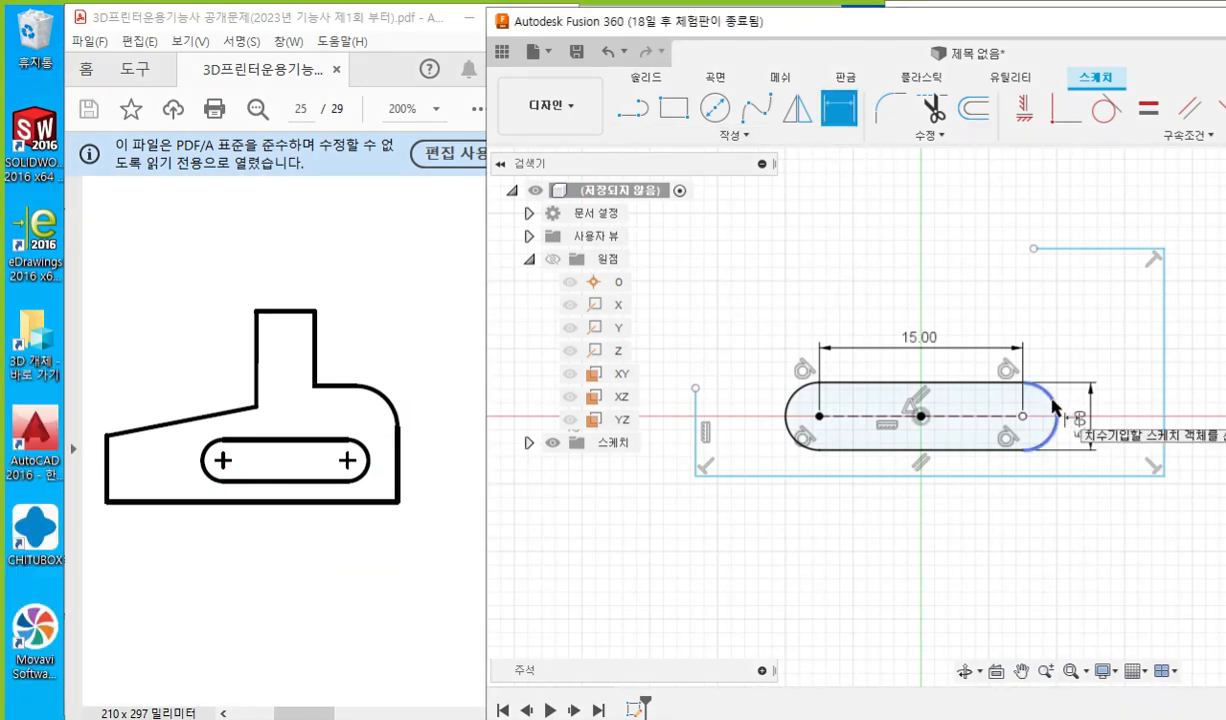
click(1053, 402)
click(1016, 476)
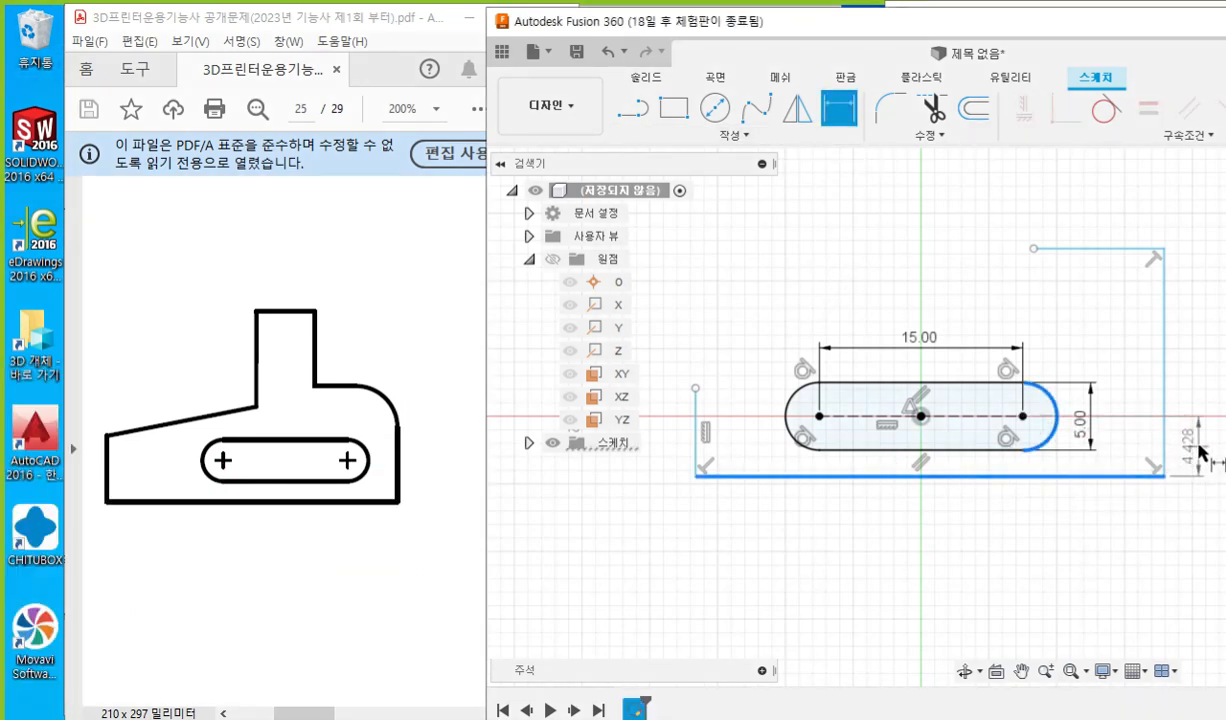
click(1195, 452)
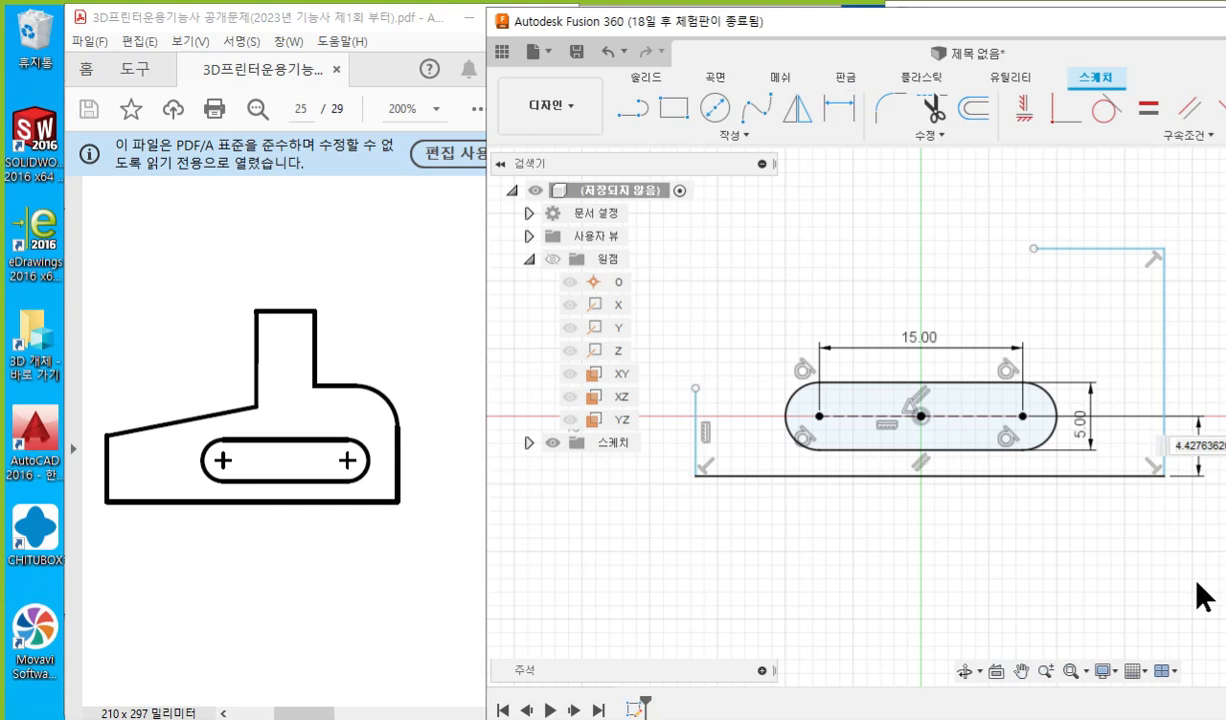
double_click(1207, 446)
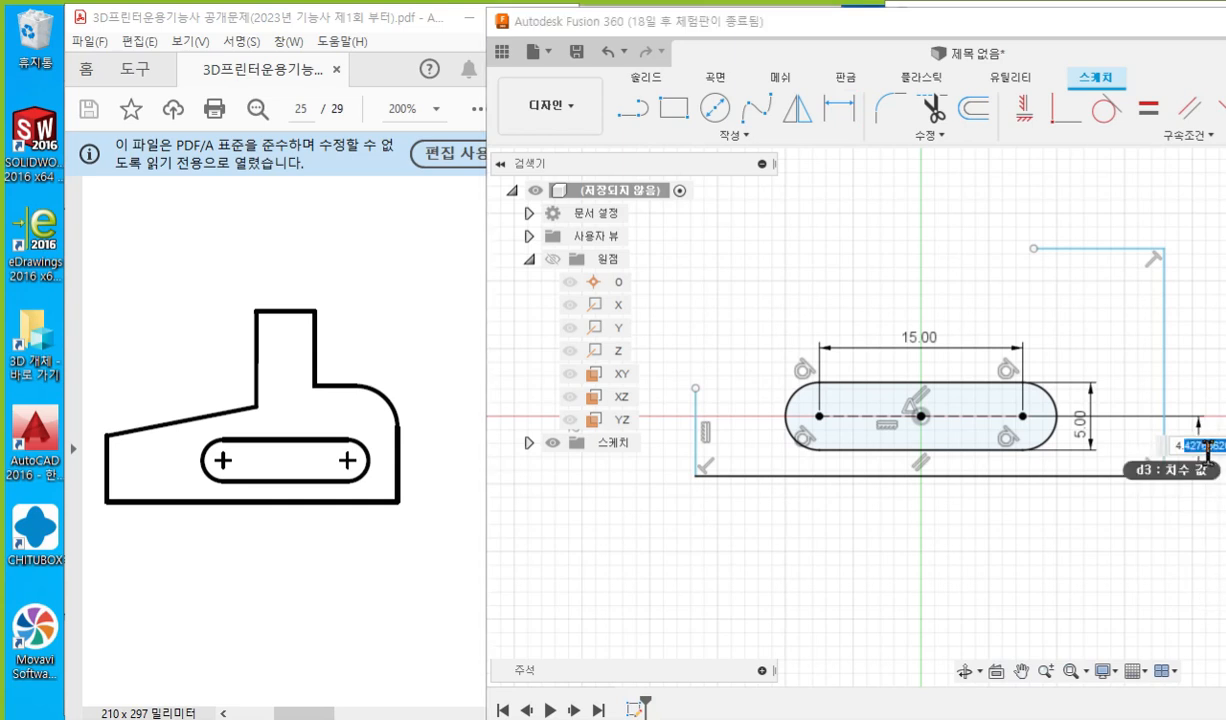
triple_click(1208, 450)
text(5)
key(Return)
key(Escape)
mouse_move(1188, 449)
mouse_down()
mouse_move(988, 425)
mouse_move(956, 443)
mouse_move(966, 520)
mouse_up()
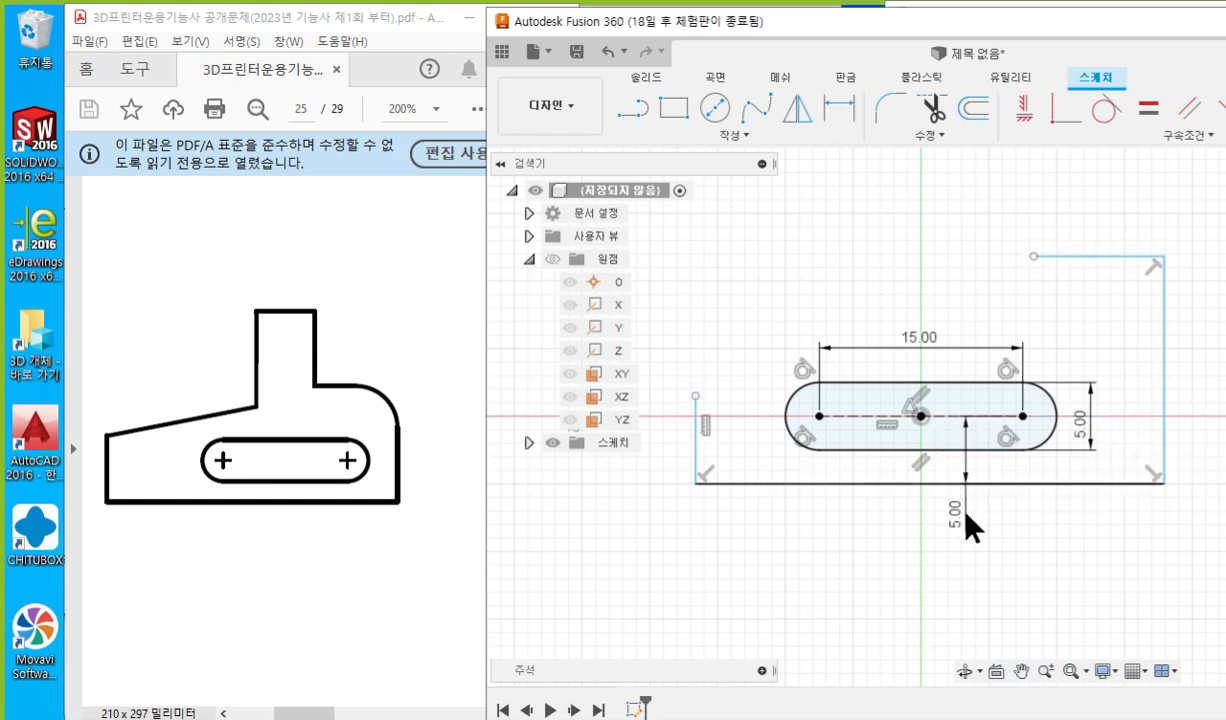
Dimension the horizontal distance from the outline's left side to the slot's left arc centre as 14 mm.
key(d)
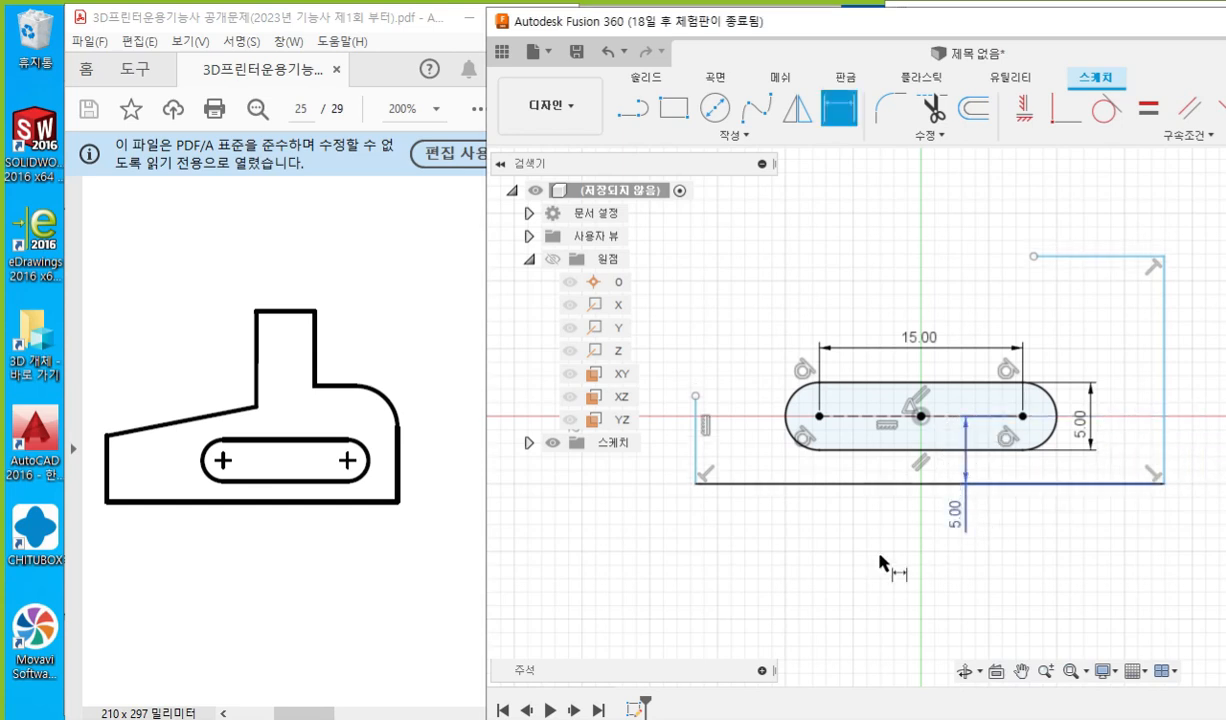
click(791, 437)
click(697, 450)
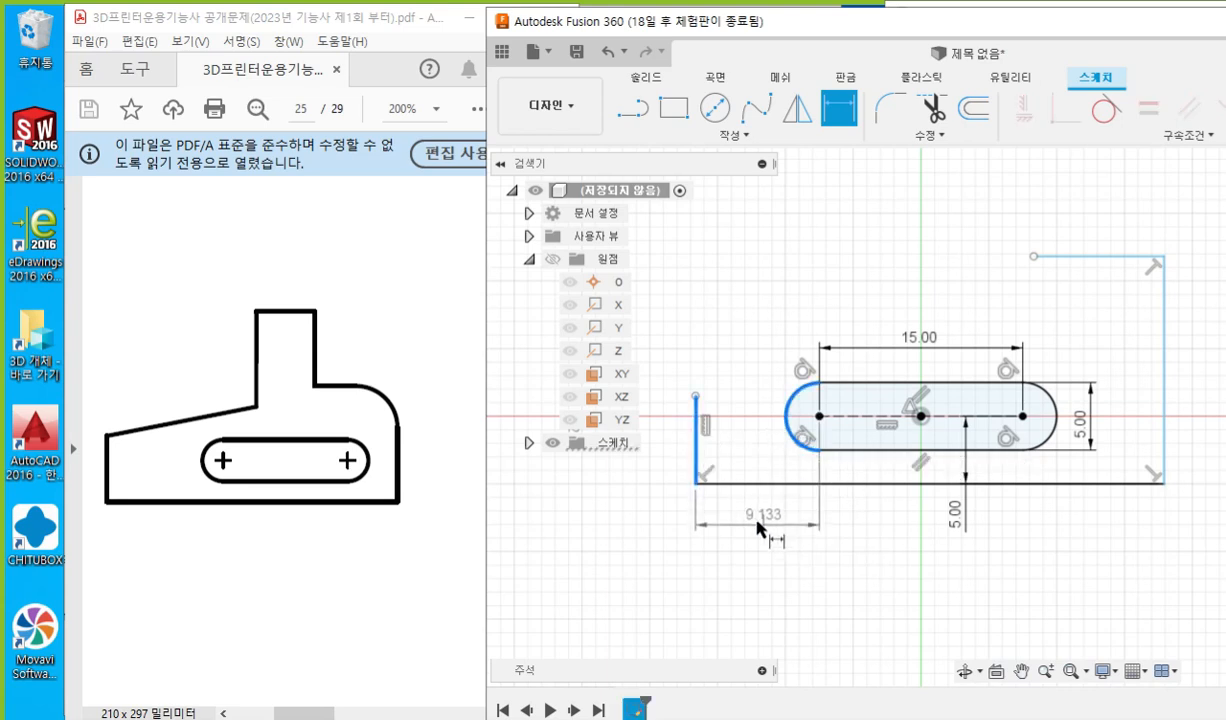
click(758, 520)
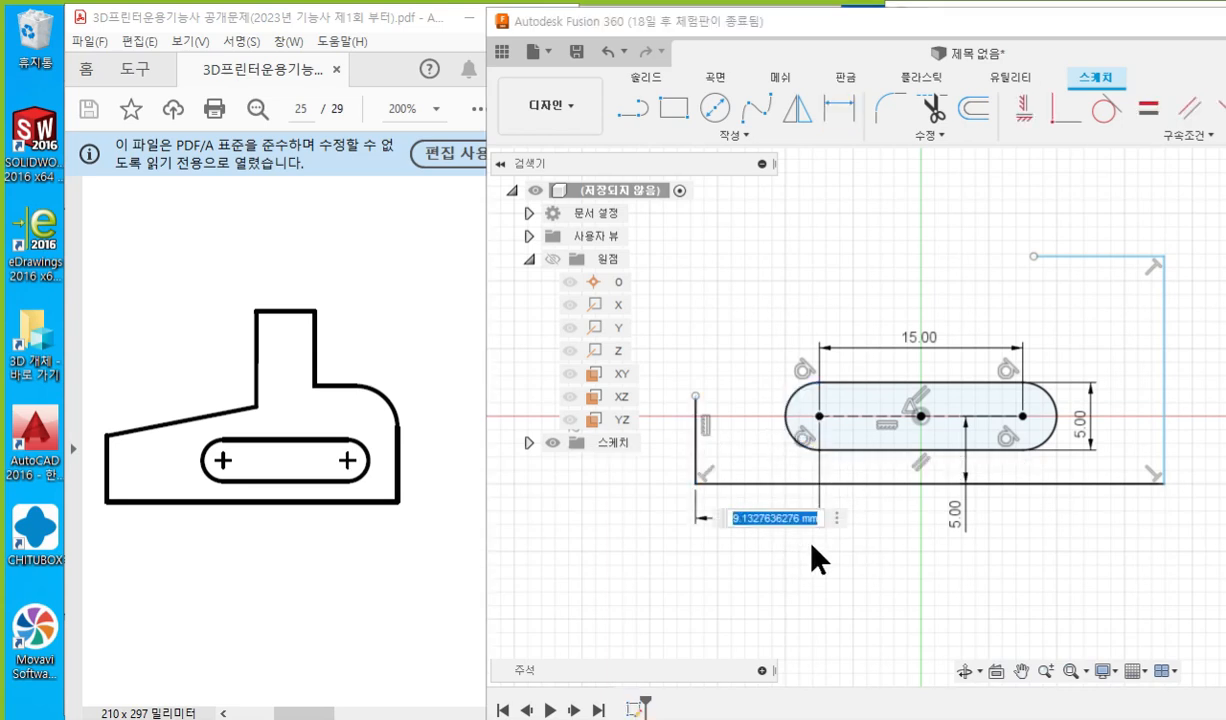
text(14)
key(Return)
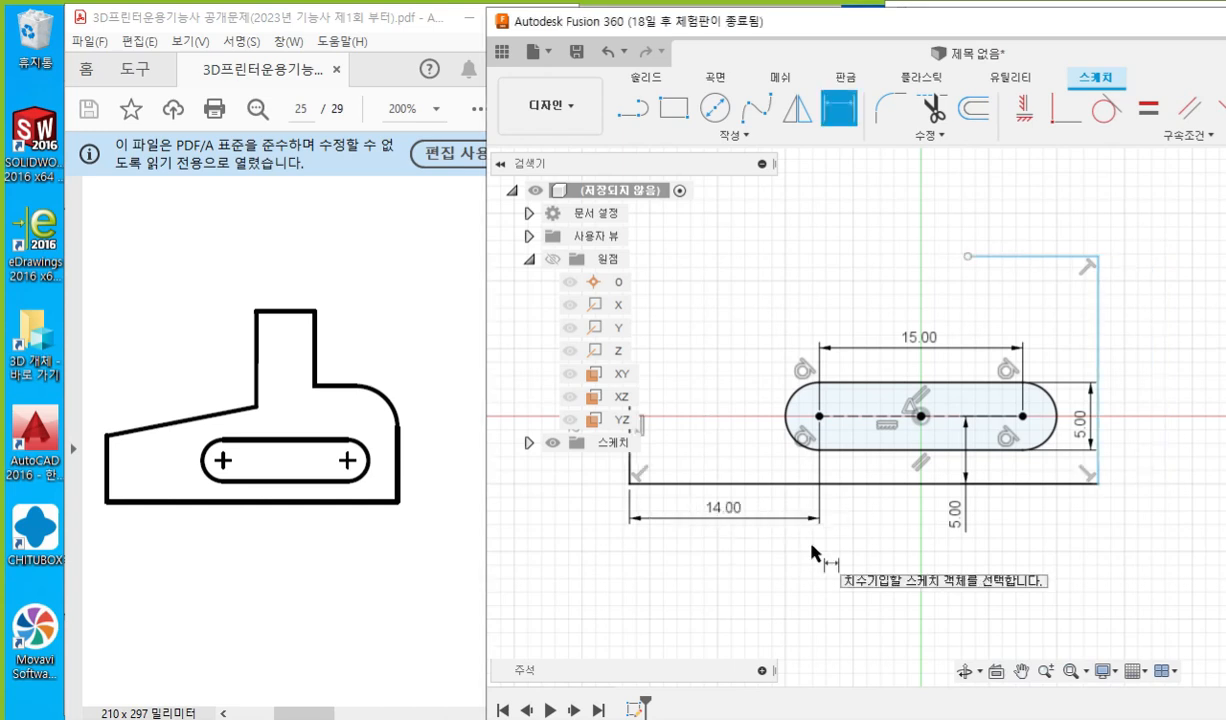
Dimension the outline's overall length between its left and right sides as 35 mm, placed below the 14 mm dimension.
mouse_move(876, 561)
middle_down()
mouse_move(930, 530)
mouse_move(941, 500)
middle_up()
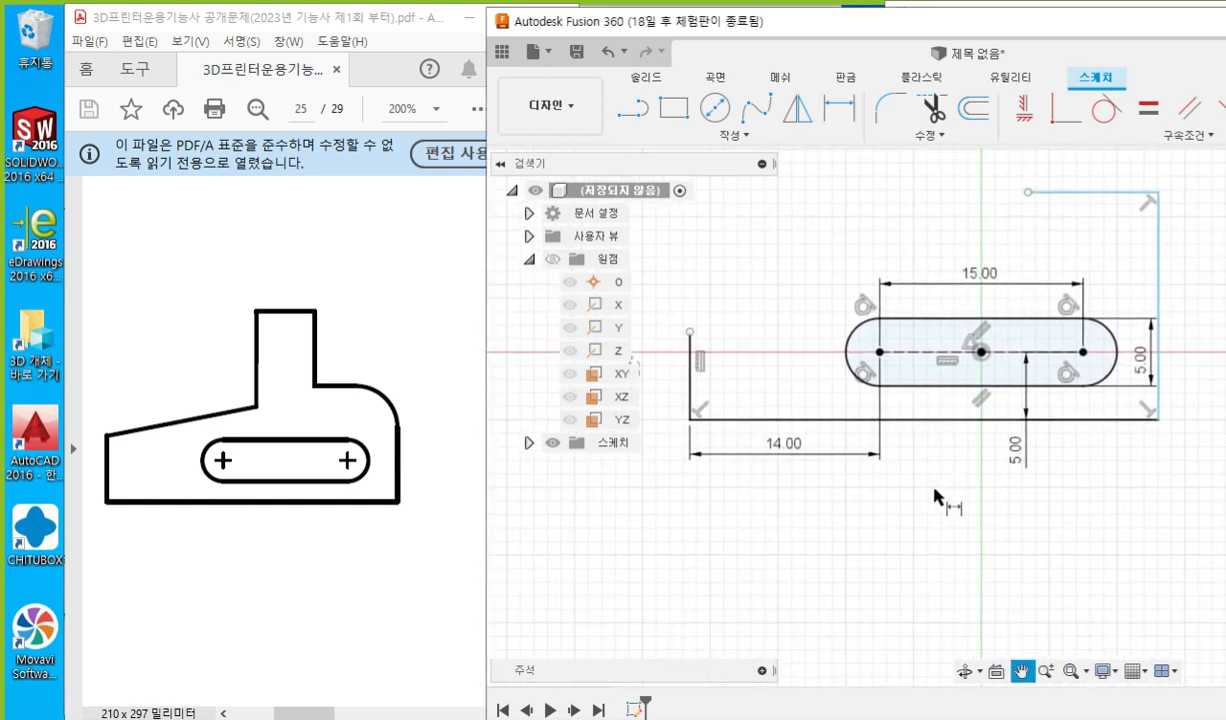
click(689, 378)
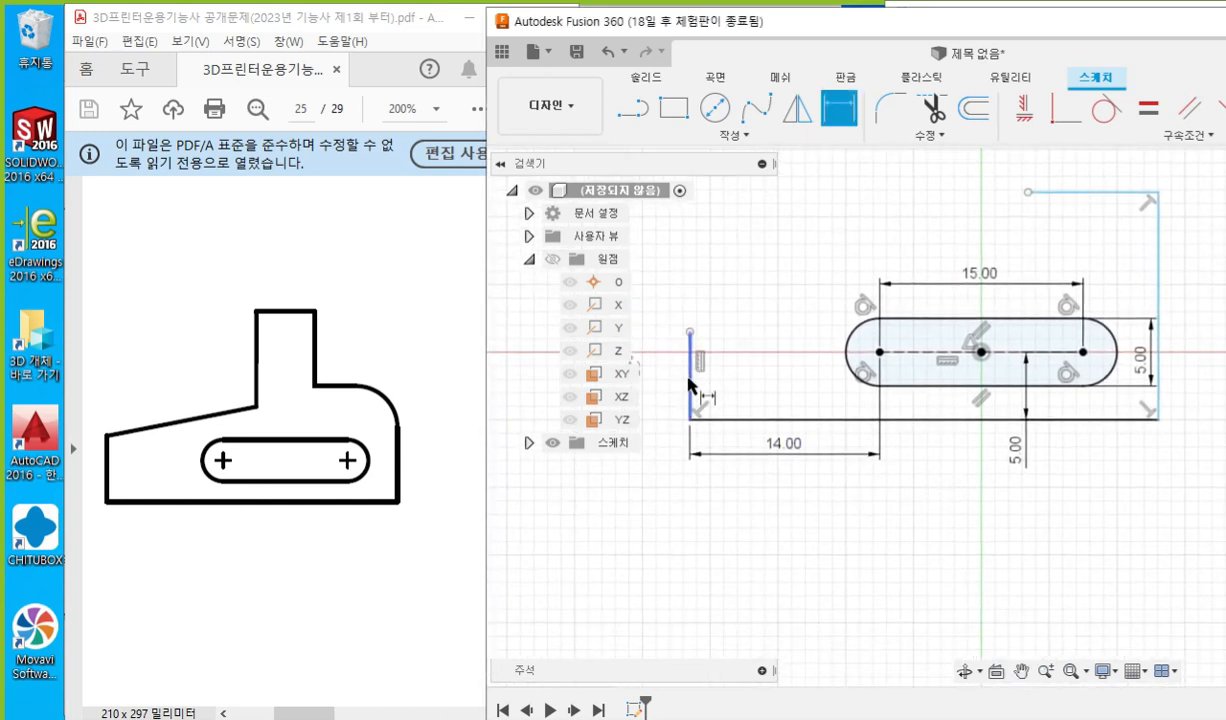
click(1158, 283)
click(878, 498)
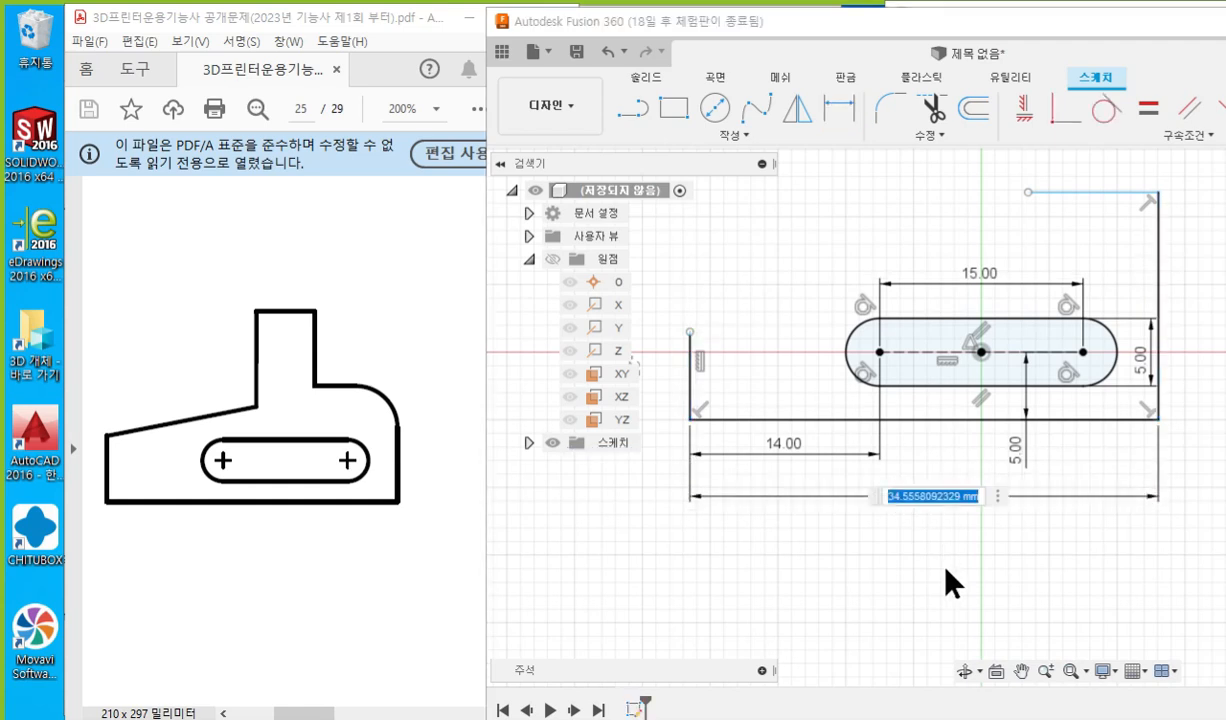
text(35)
key(Return)
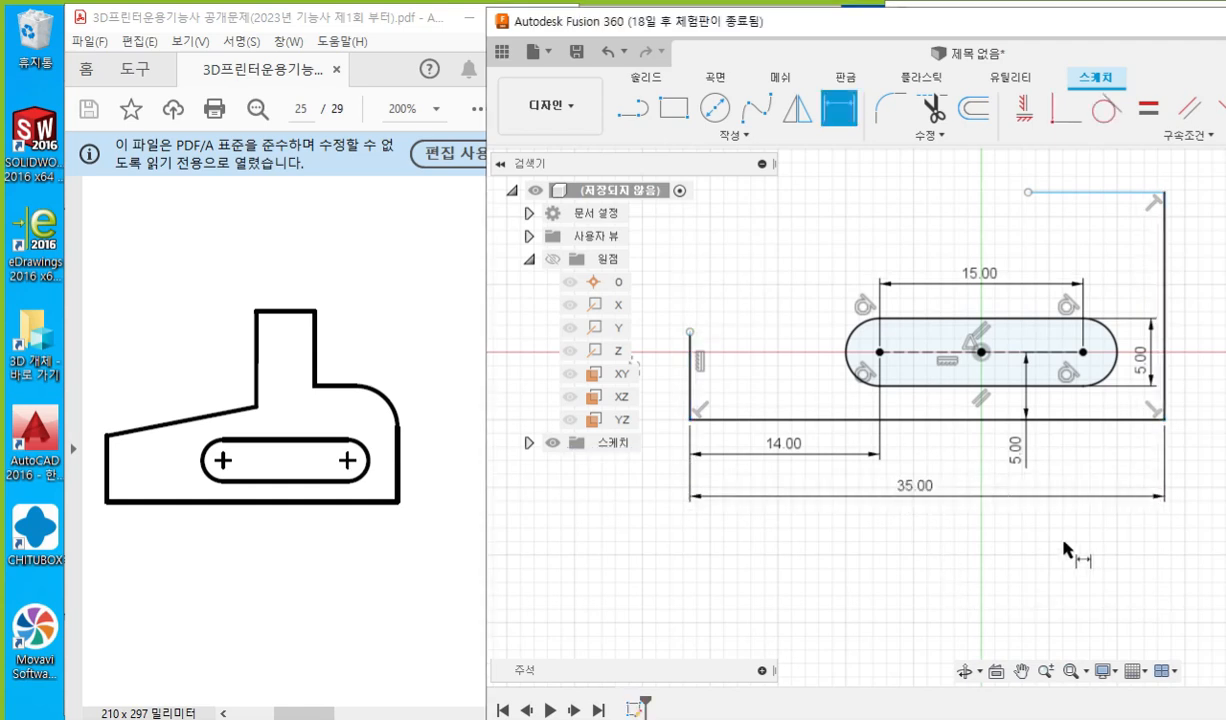
Mark red dimension lines on the PDF for the rounded shoulder's height above the base and its width from the upright.
mouse_move(1043, 540)
middle_down()
mouse_move(1021, 547)
mouse_move(1029, 561)
middle_up()
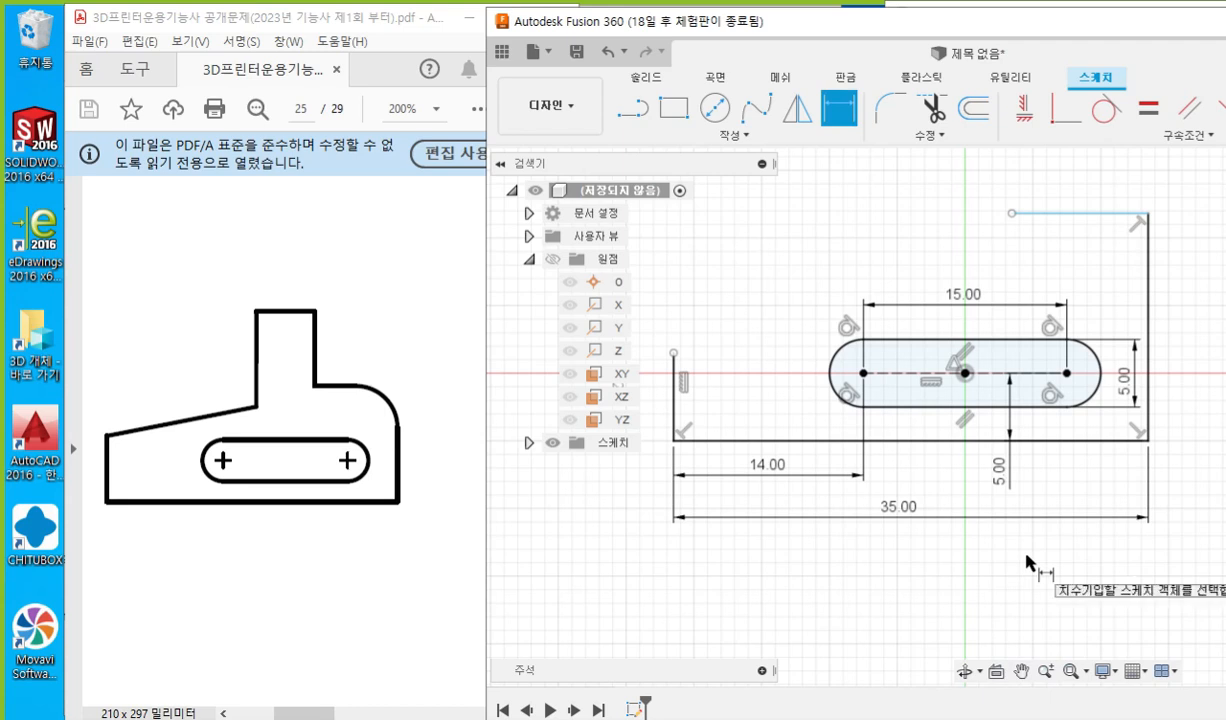
key(F12)
drag(316, 382, 420, 383)
drag(310, 503, 418, 503)
drag(443, 395, 442, 407)
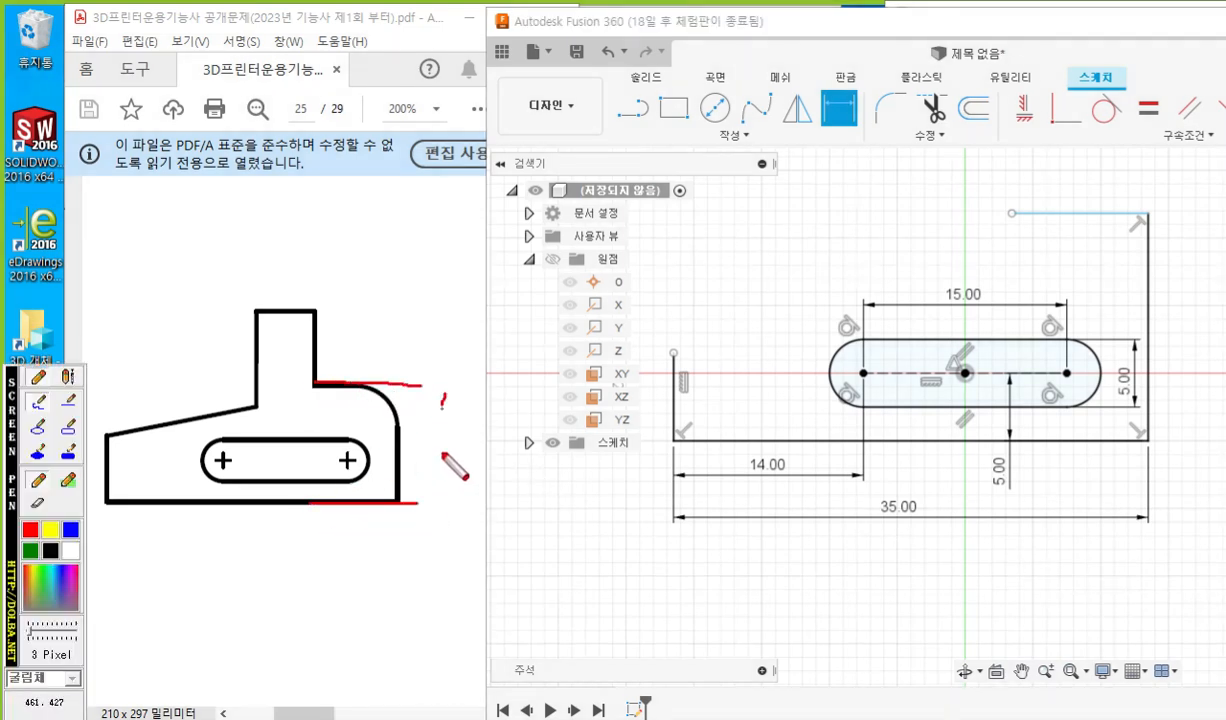
mouse_move(443, 455)
mouse_down()
mouse_move(442, 497)
mouse_move(453, 486)
mouse_up()
mouse_move(427, 405)
mouse_down()
mouse_move(441, 392)
mouse_move(458, 412)
mouse_up()
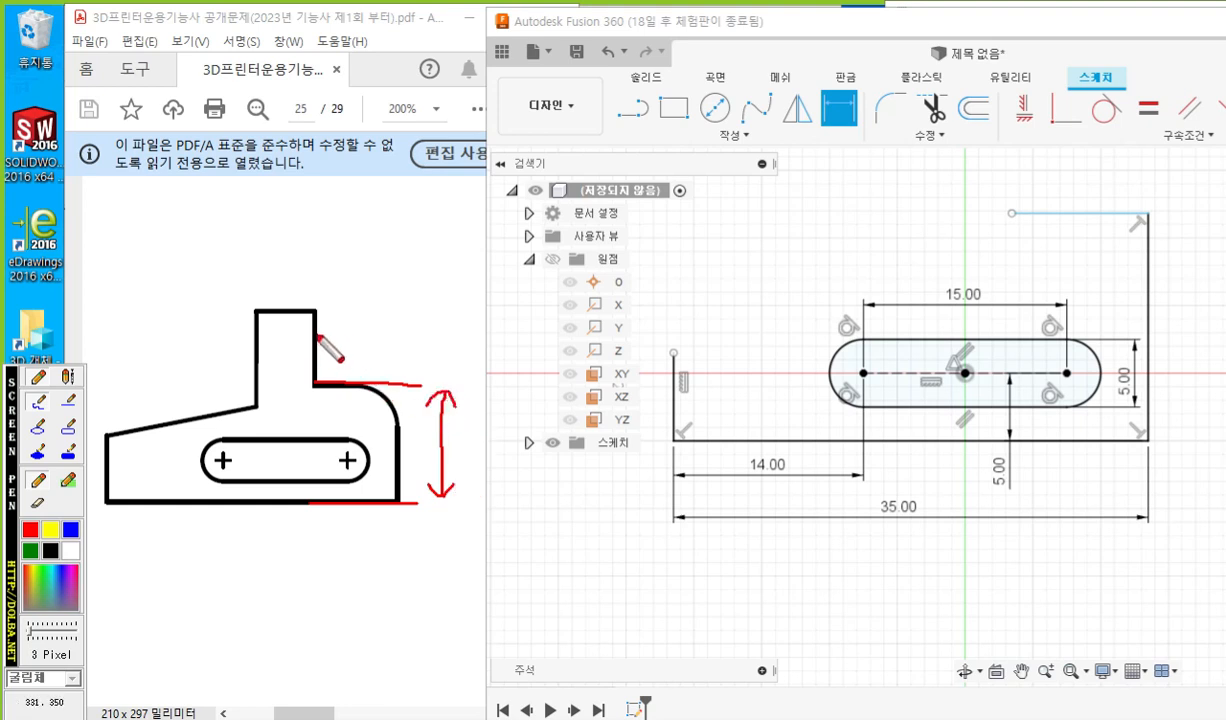
mouse_move(322, 337)
mouse_down()
mouse_move(397, 338)
mouse_move(398, 420)
mouse_up()
mouse_move(330, 314)
mouse_down()
mouse_move(333, 347)
mouse_move(386, 336)
mouse_move(371, 346)
mouse_up()
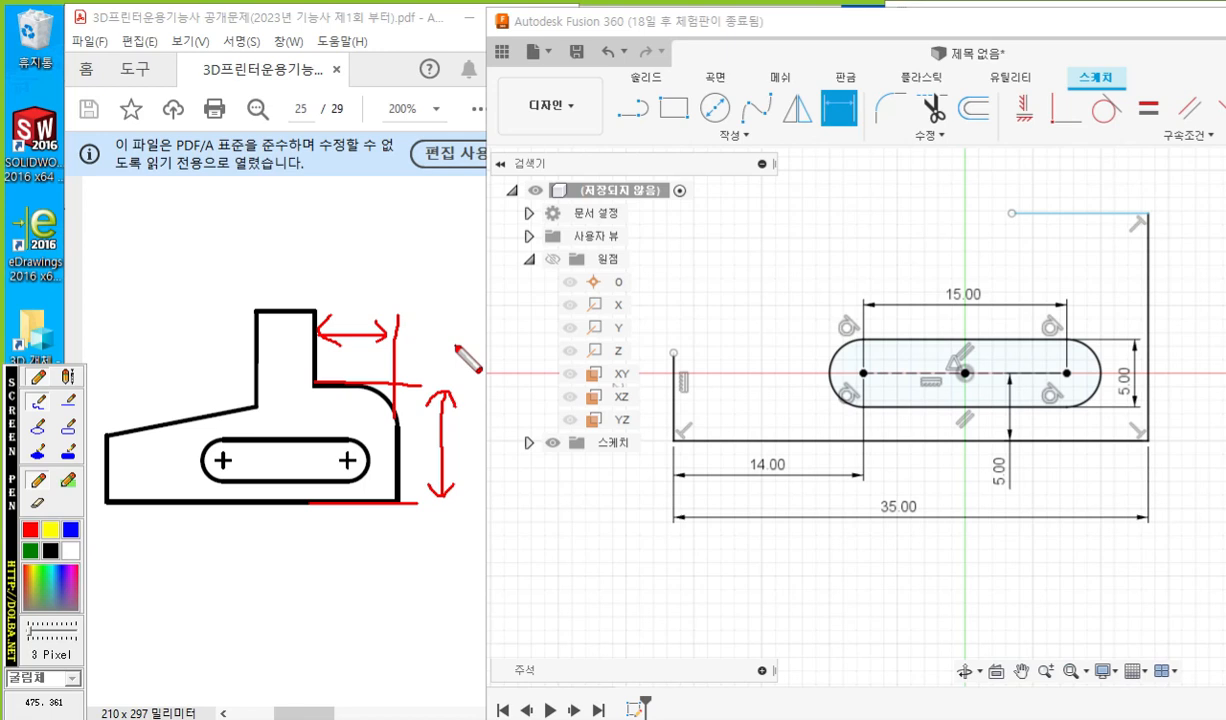
Write 14 for the shoulder height and 10 for its width on the PDF, and clear the annotations.
mouse_move(419, 430)
mouse_down()
mouse_move(410, 460)
mouse_move(441, 448)
mouse_move(431, 466)
mouse_up()
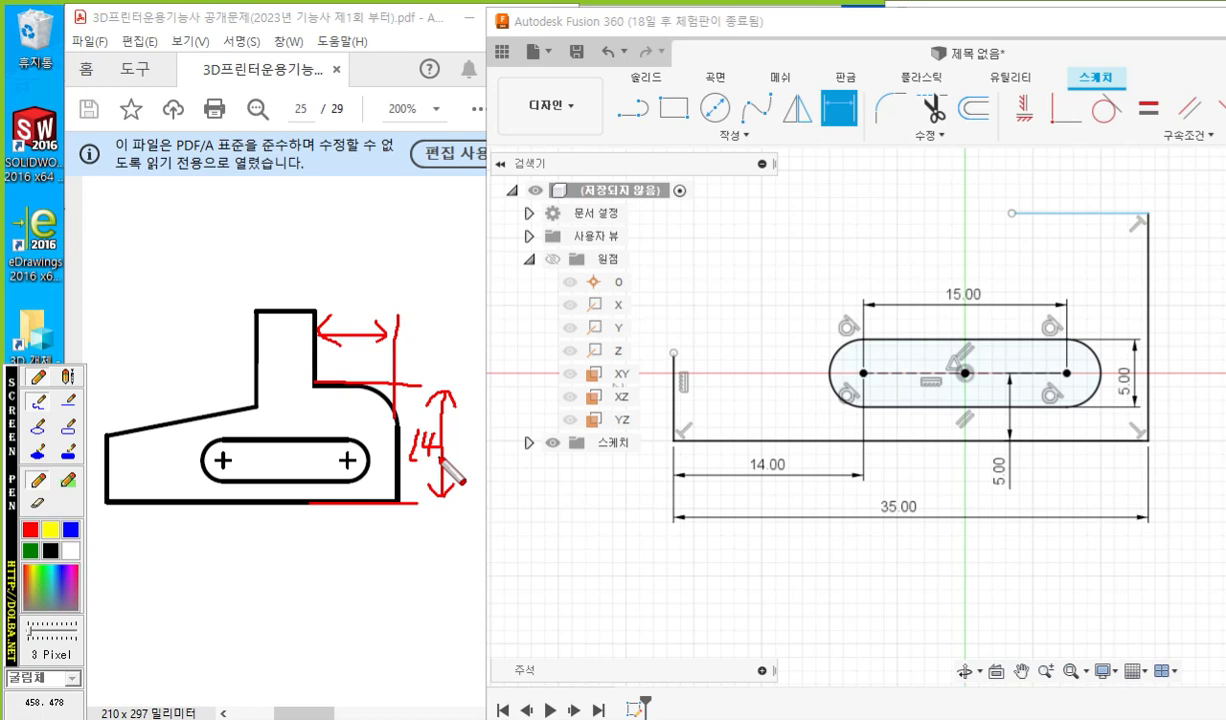
mouse_move(345, 292)
mouse_down()
mouse_move(337, 316)
mouse_move(360, 294)
mouse_up()
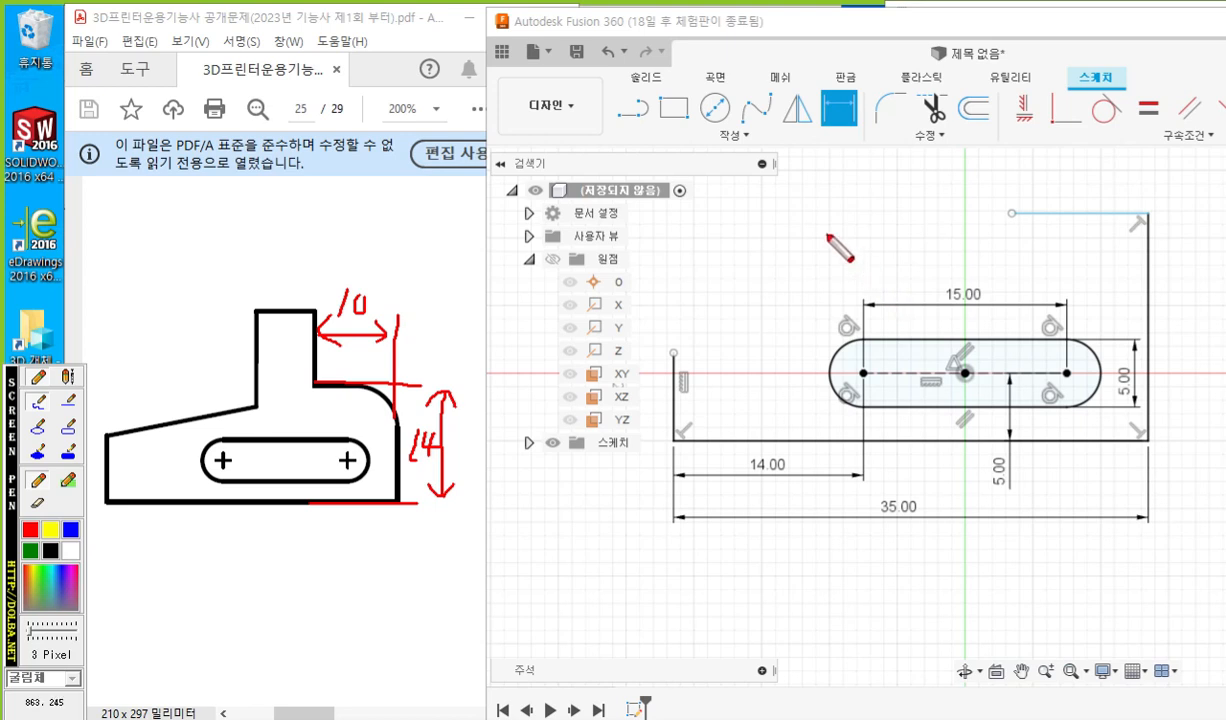
key(Escape)
Dimension the height between the base line and the partial top edge as 14 mm, placed outside the right side.
click(1062, 214)
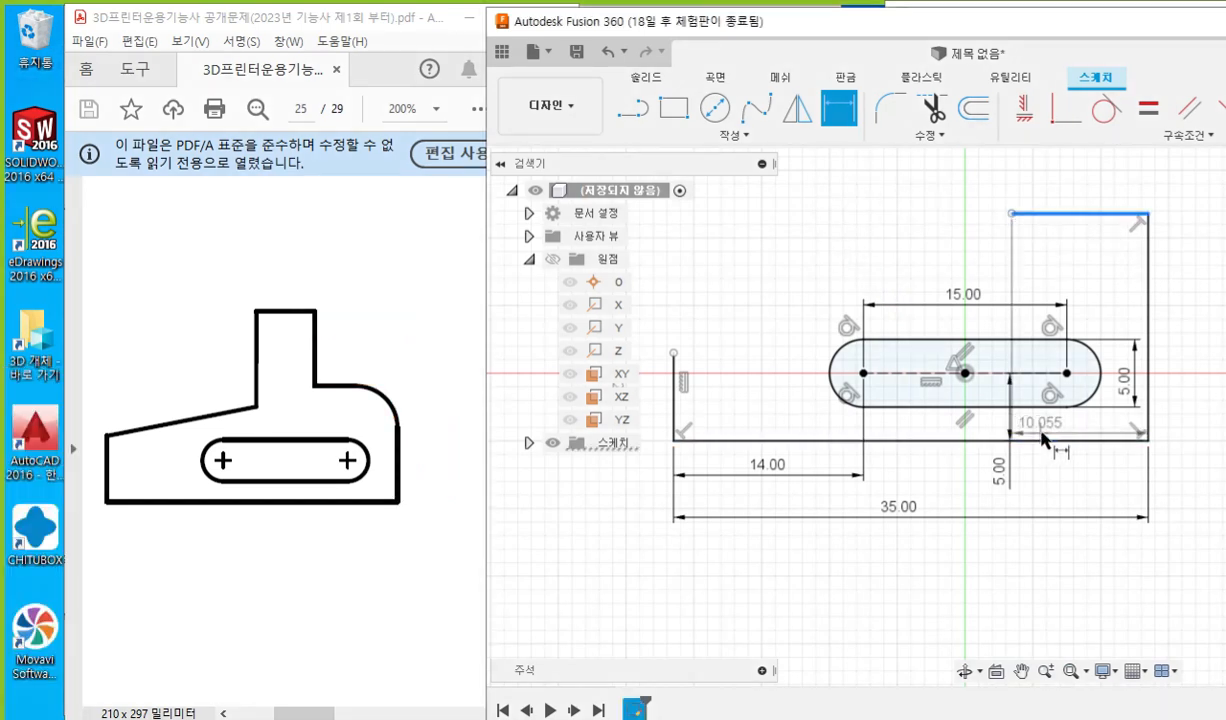
click(1045, 440)
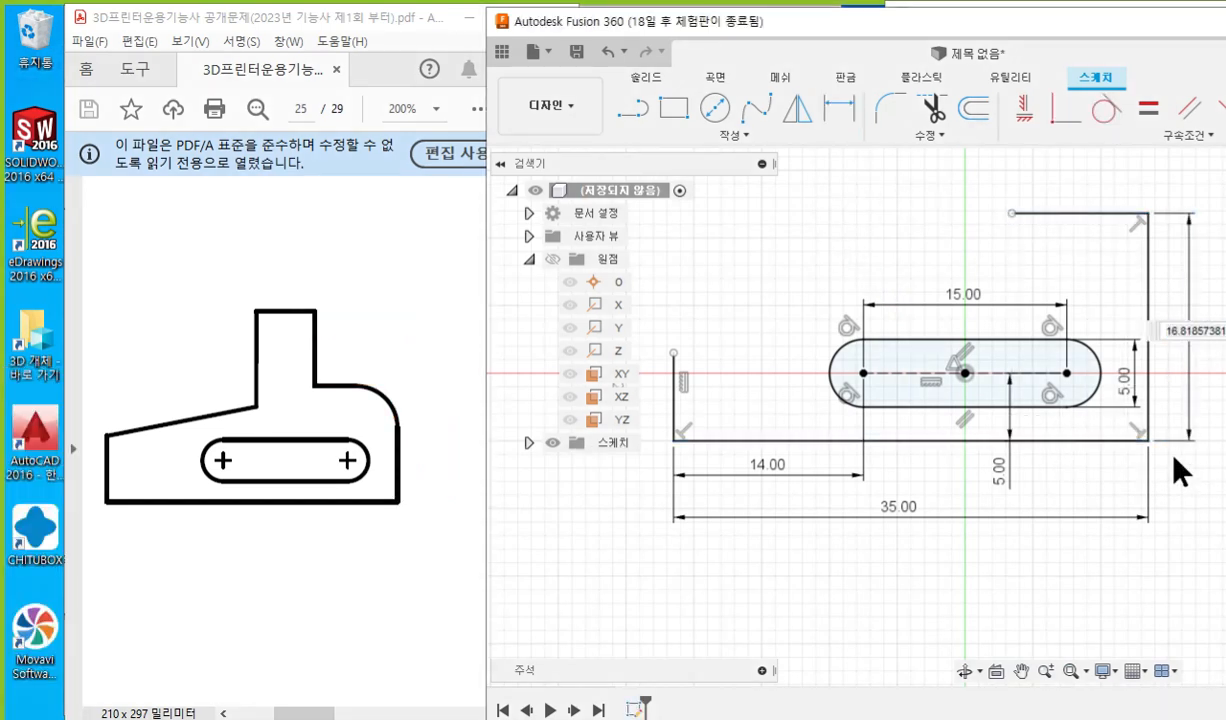
click(1152, 380)
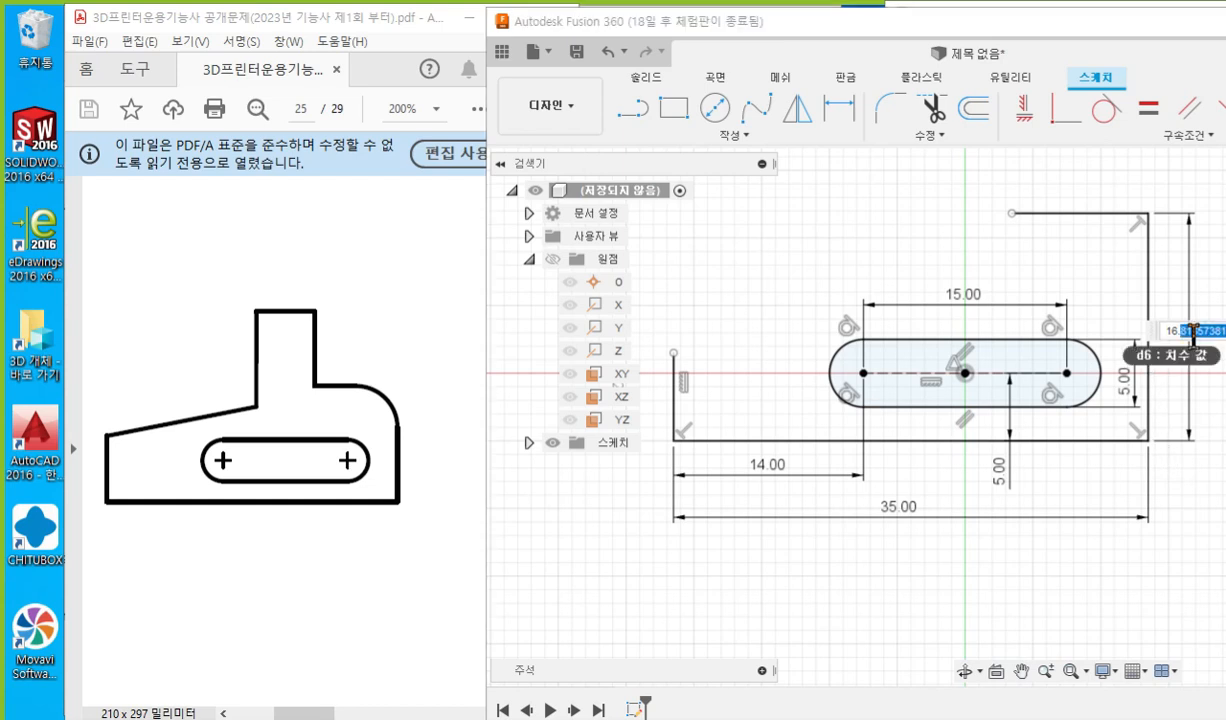
text(14)
key(Return)
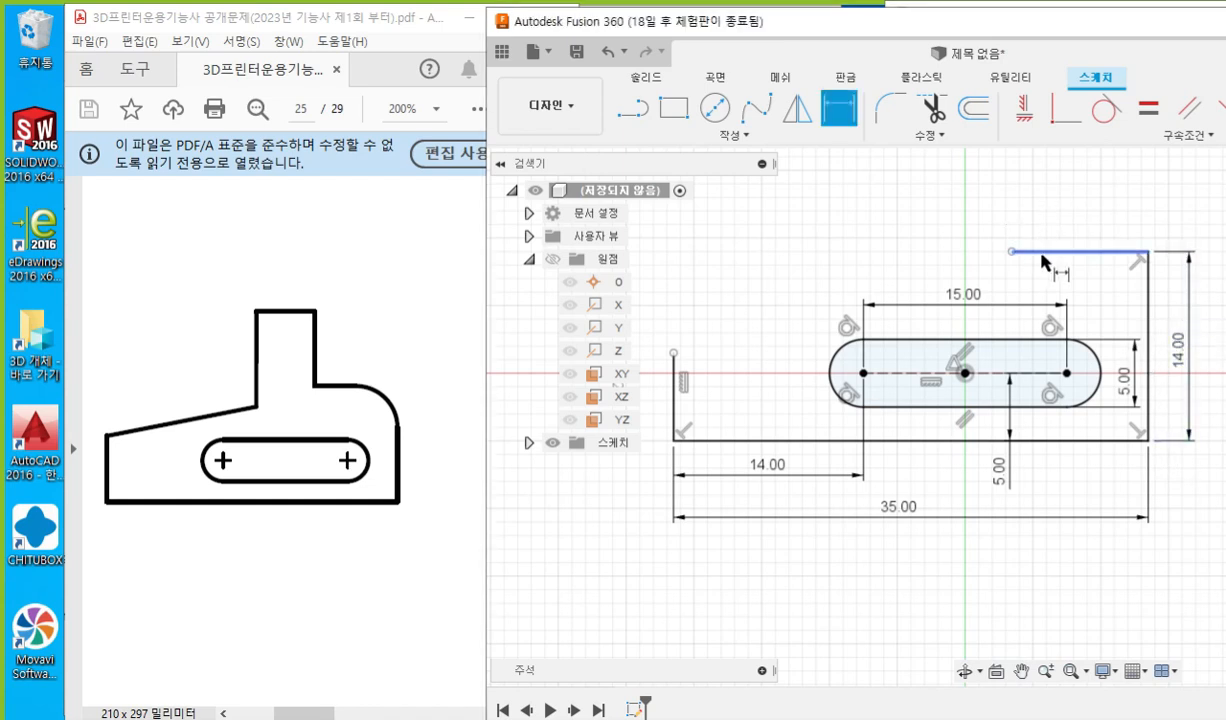
Dimension the partial top edge's length as 10 mm, placed above the line.
click(1025, 251)
click(1105, 212)
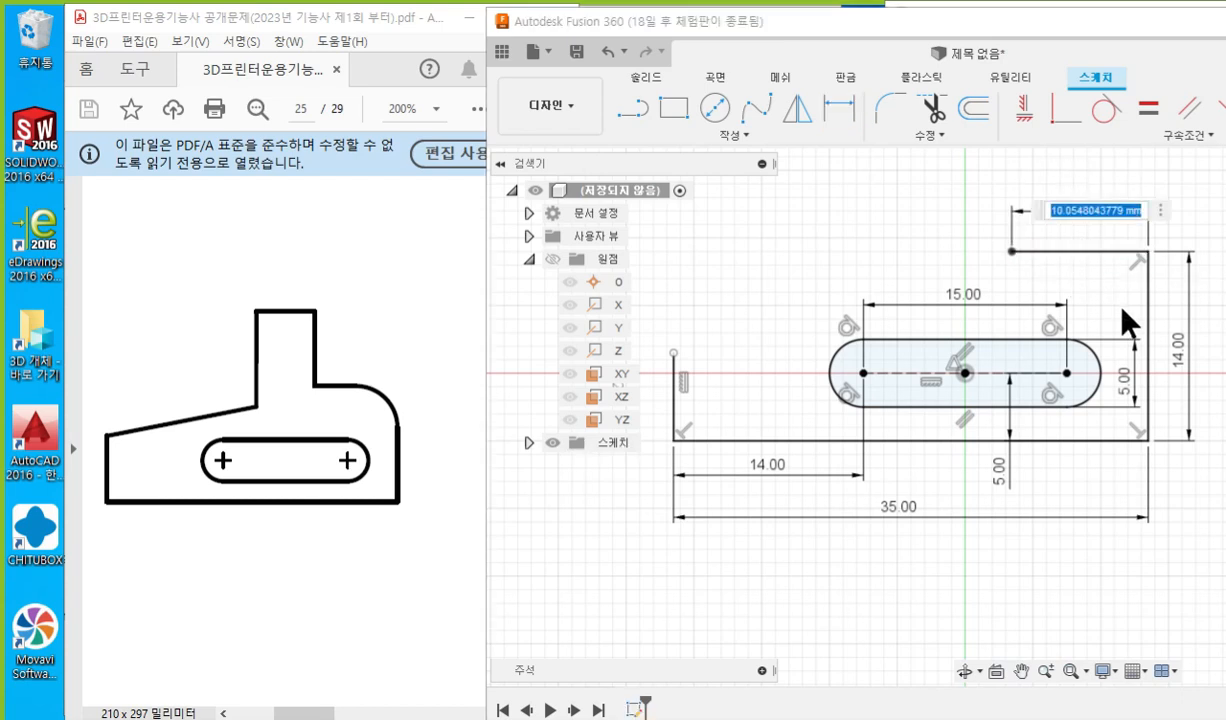
text(10)
key(Return)
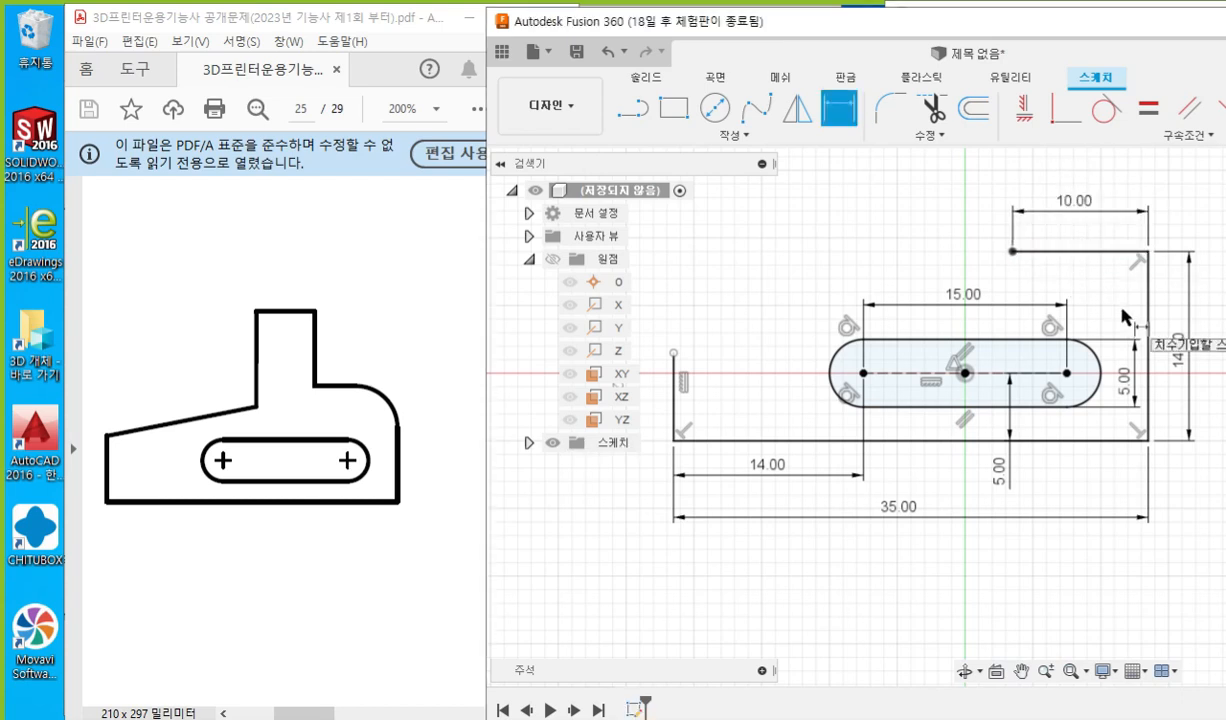
key(Escape)
drag(808, 255, 812, 295)
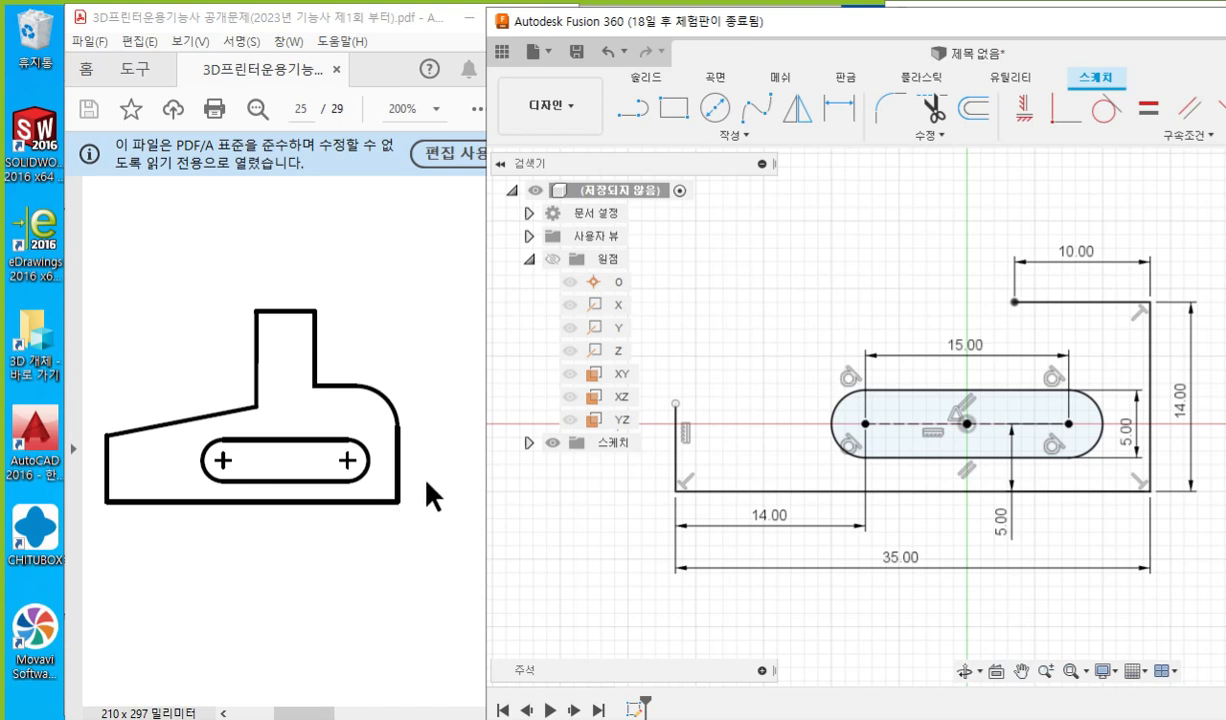
Trace the rounded shoulder corner and the sloped edge's extension to it in red on the PDF, and write R4 beside the corner.
drag(358, 383, 397, 424)
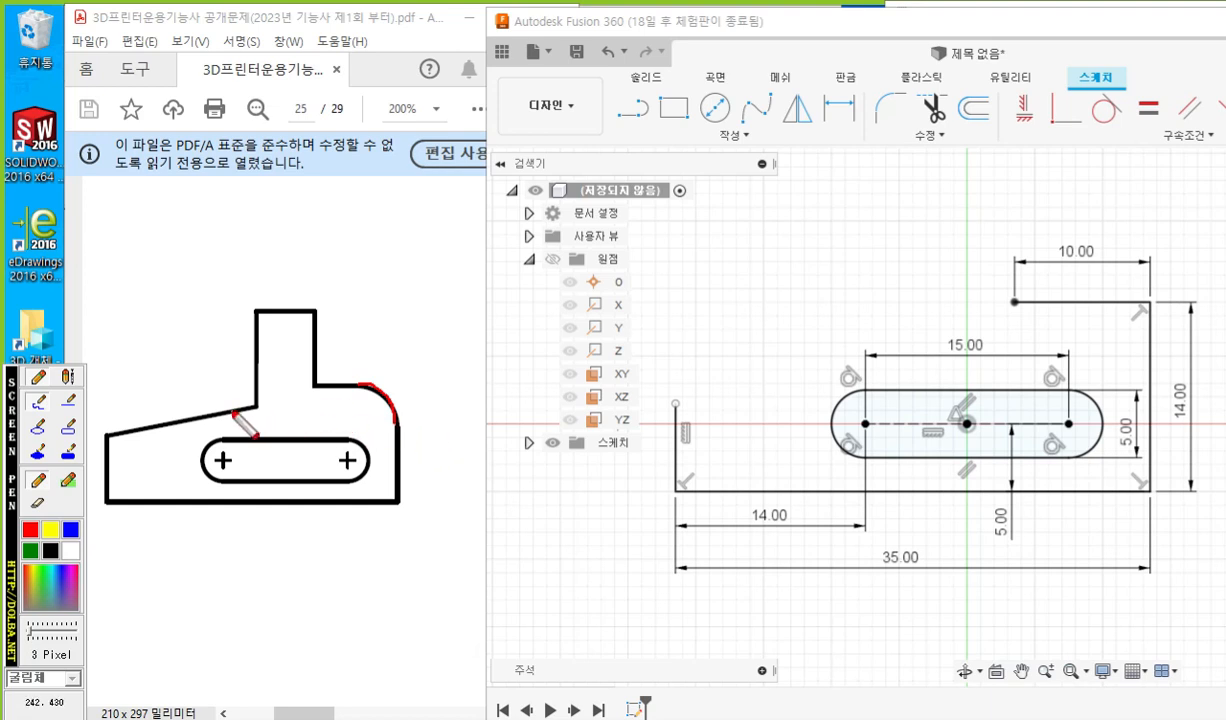
mouse_move(105, 435)
mouse_down()
mouse_move(268, 410)
mouse_move(346, 373)
mouse_move(339, 393)
mouse_move(358, 388)
mouse_up()
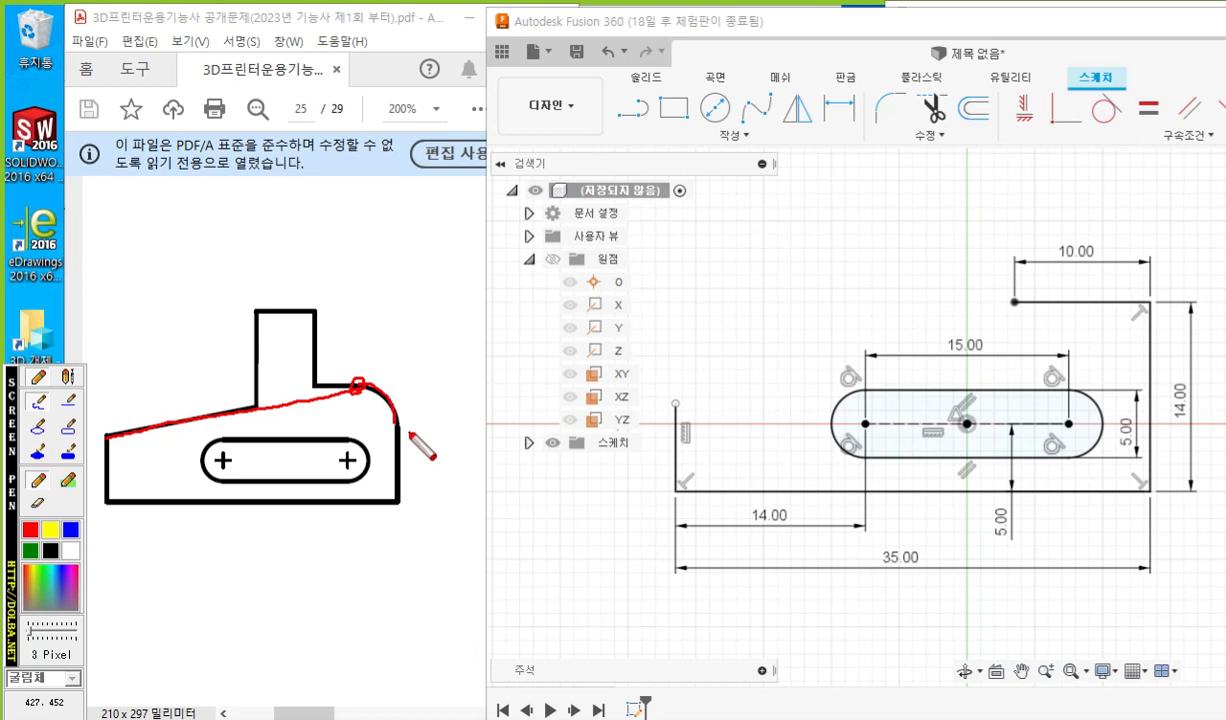
mouse_move(386, 347)
mouse_down()
mouse_move(394, 381)
mouse_move(394, 358)
mouse_move(438, 362)
mouse_move(418, 378)
mouse_up()
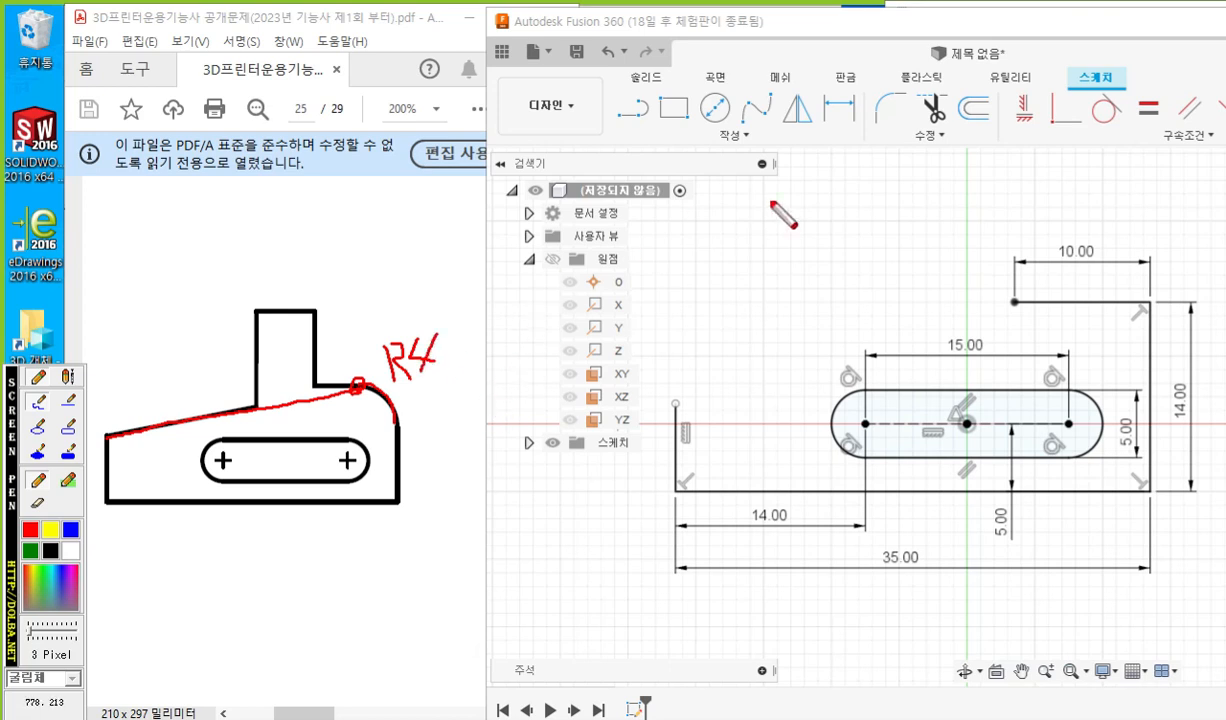
Circle the Fillet tool and the sketch's upper-right corner in red, sketch the rounding there, and clear the annotations.
mouse_move(872, 100)
mouse_down()
mouse_move(905, 108)
mouse_move(880, 140)
mouse_up()
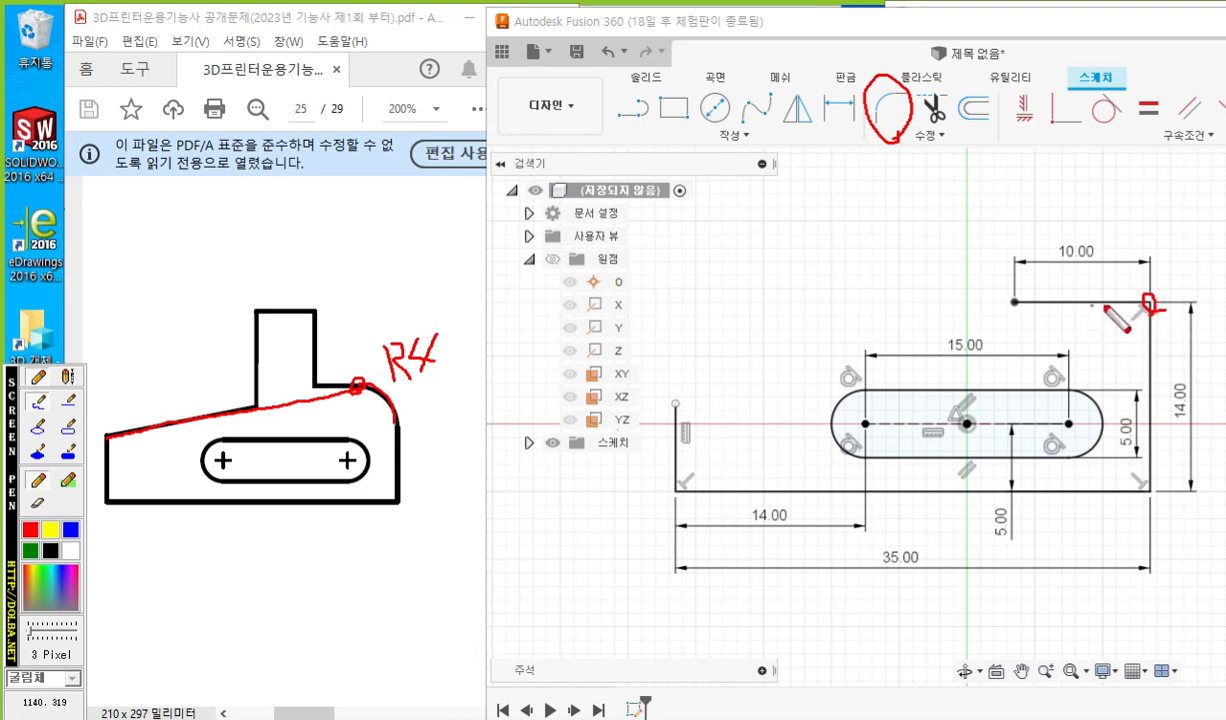
drag(1092, 308, 1135, 350)
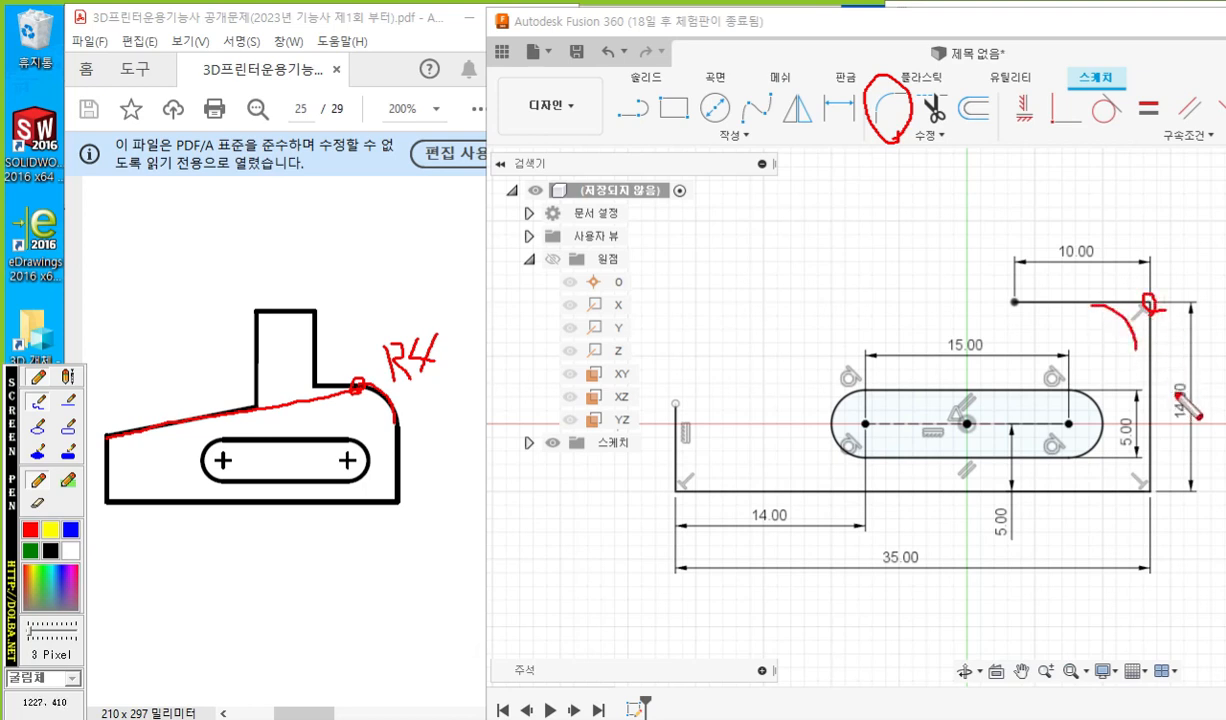
key(Escape)
Fillet the corner between the partial top edge and the right edge with a 4 mm radius.
click(888, 110)
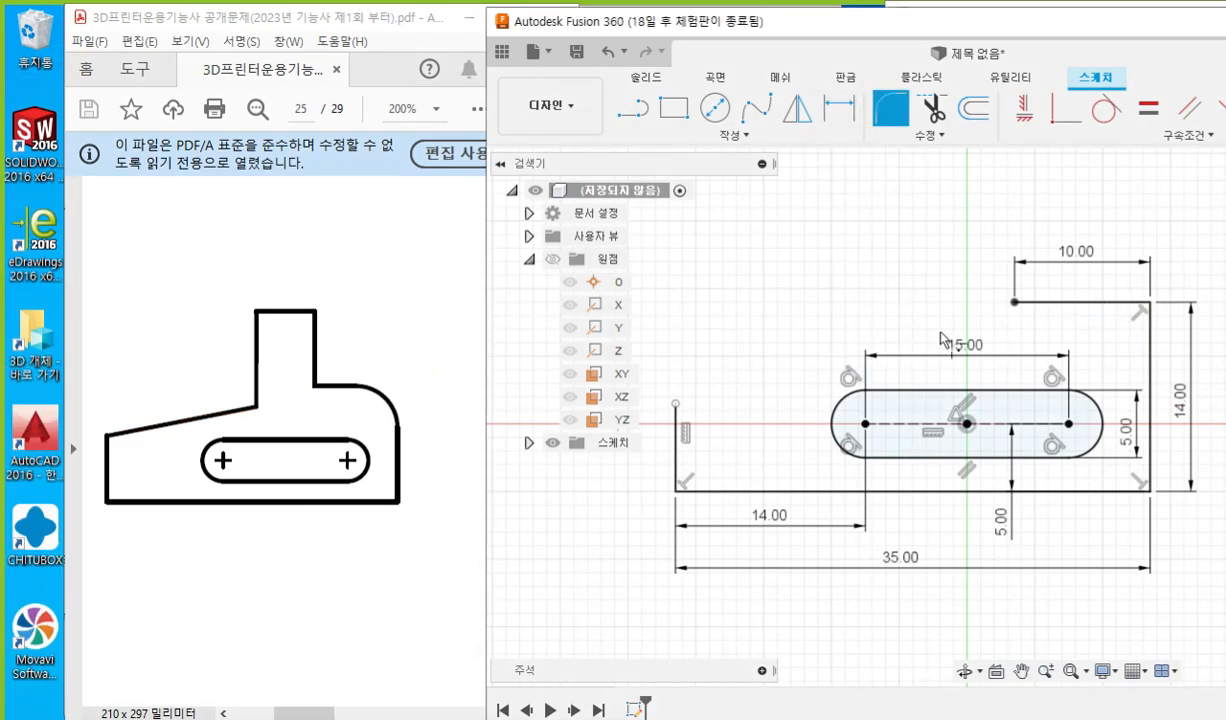
click(1138, 310)
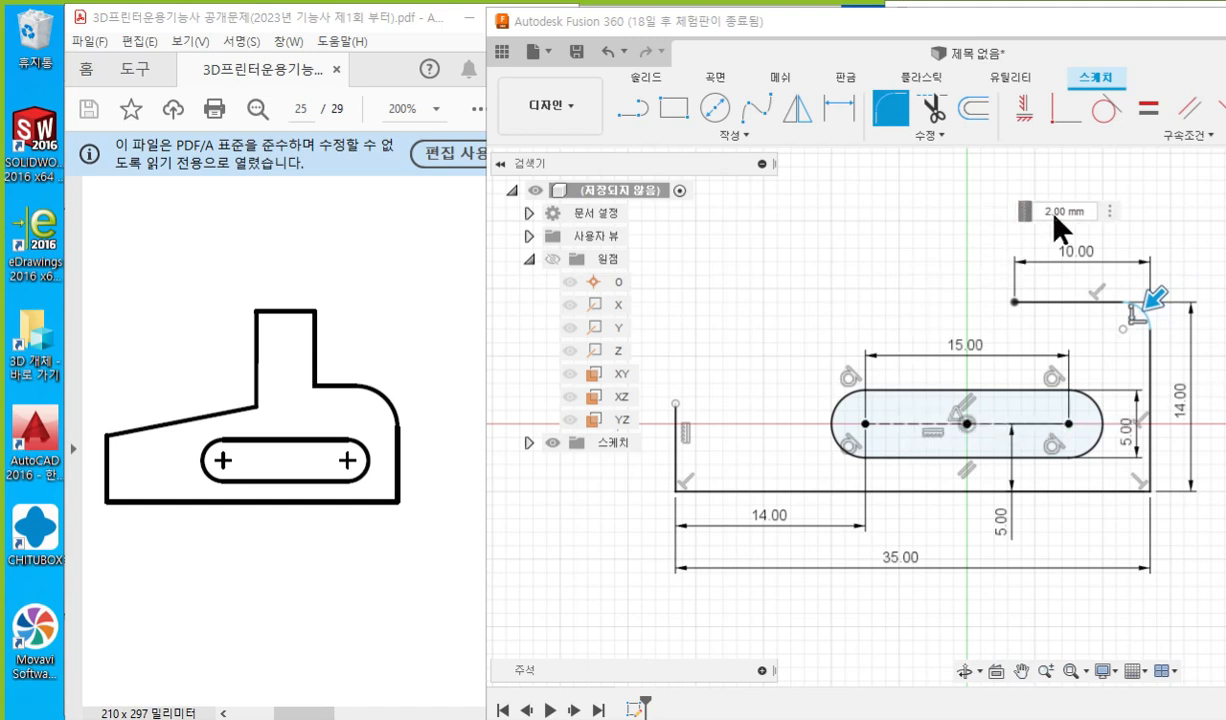
drag(1067, 212, 1110, 211)
text(4)
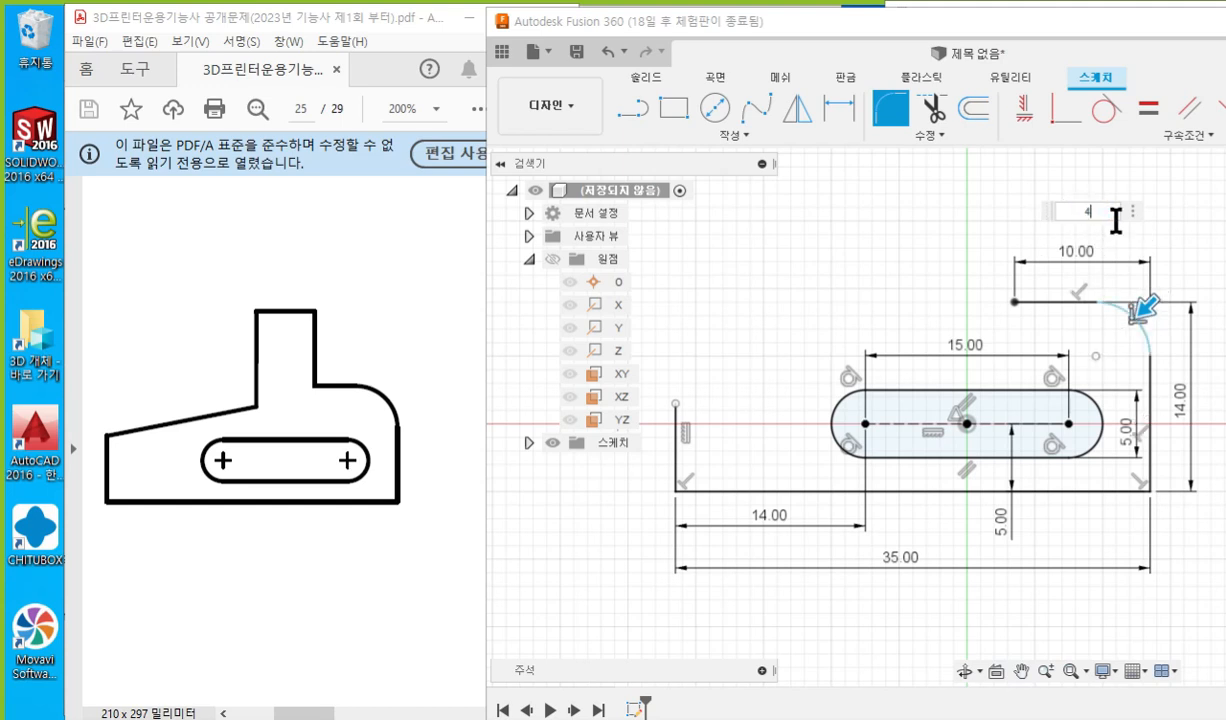
key(Return)
Mark the intended sloped line in red from the left edge's upper end, circle it and the fillet's upper tangent point, and clear the marks.
mouse_move(1024, 201)
middle_down()
mouse_move(980, 207)
mouse_move(998, 187)
middle_up()
middle_drag(901, 242, 918, 253)
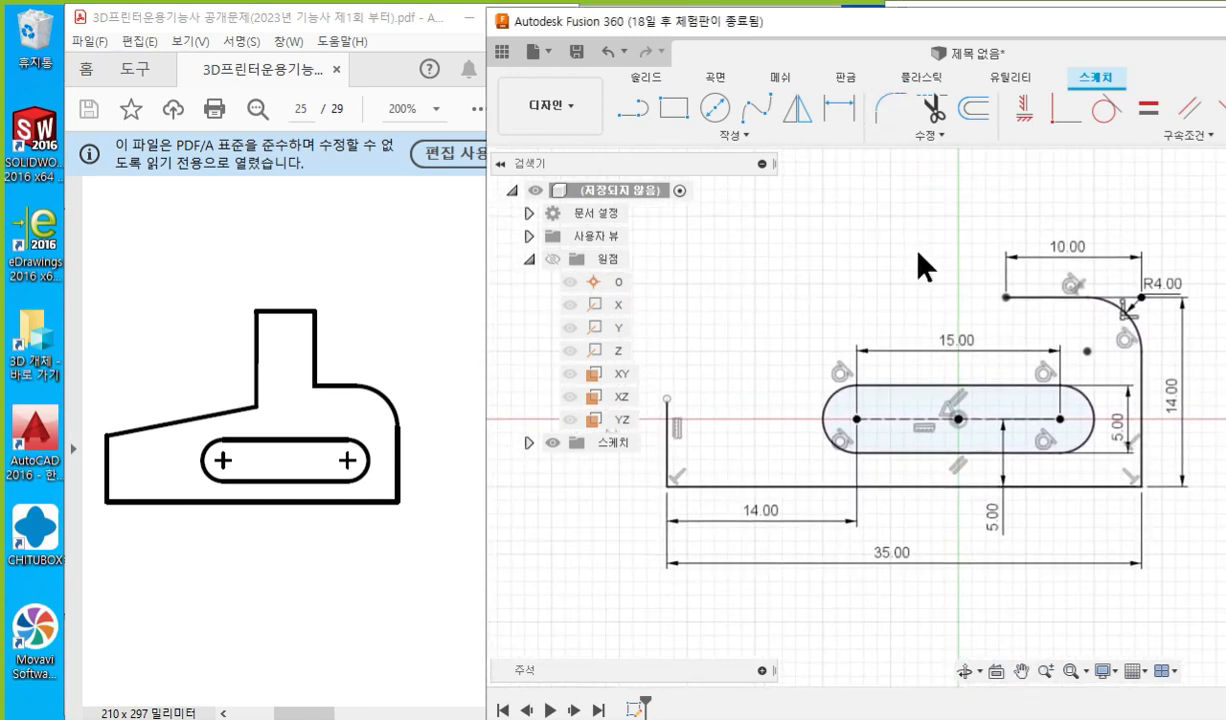
middle_drag(850, 312, 868, 297)
key(F12)
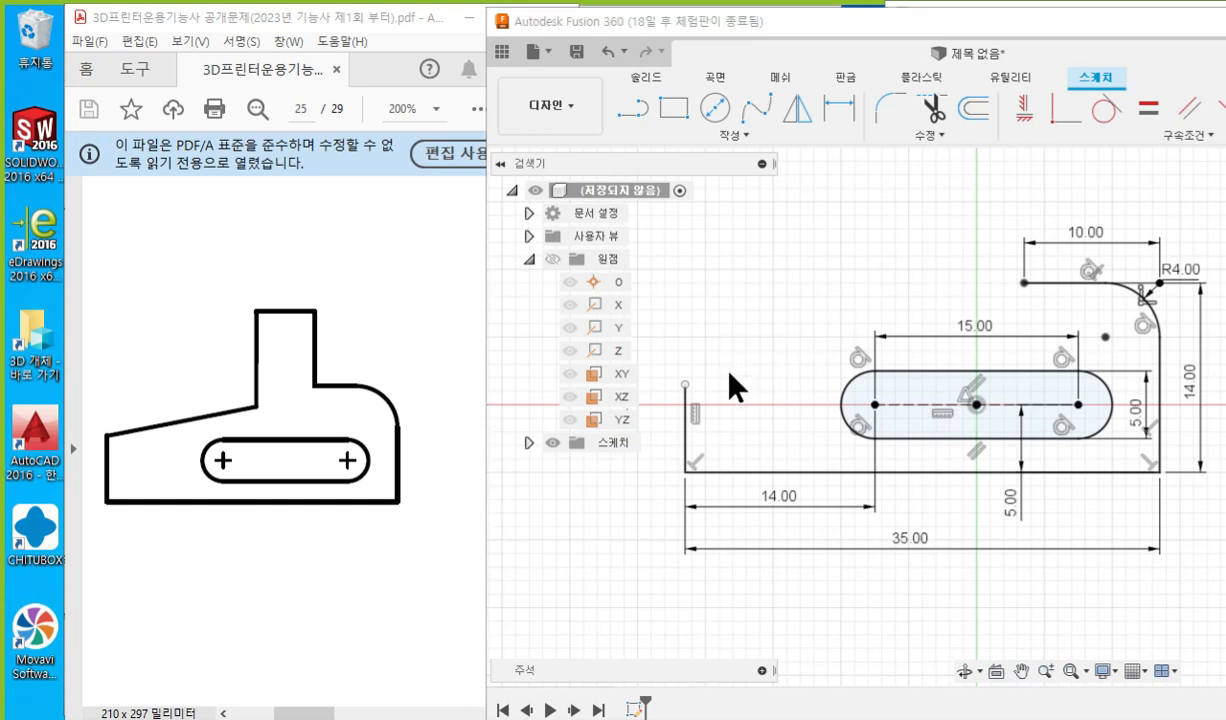
drag(685, 383, 940, 310)
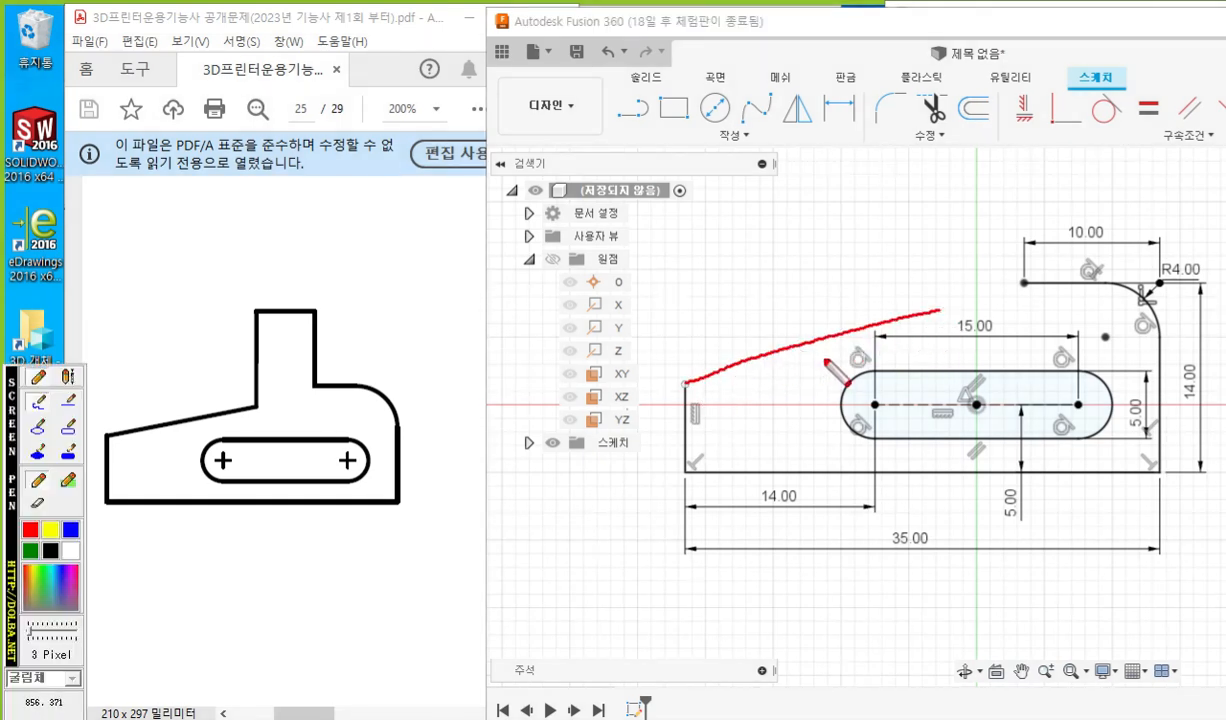
mouse_move(823, 362)
mouse_down()
mouse_move(806, 330)
mouse_move(822, 362)
mouse_up()
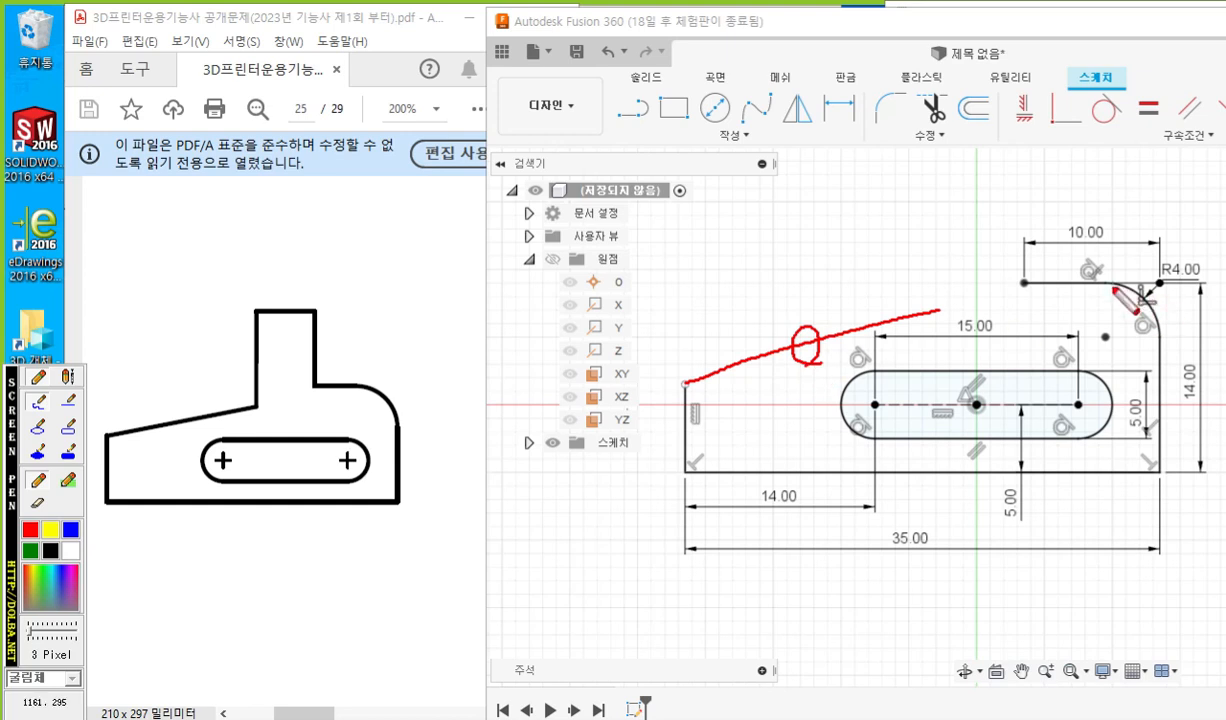
drag(1112, 281, 1110, 296)
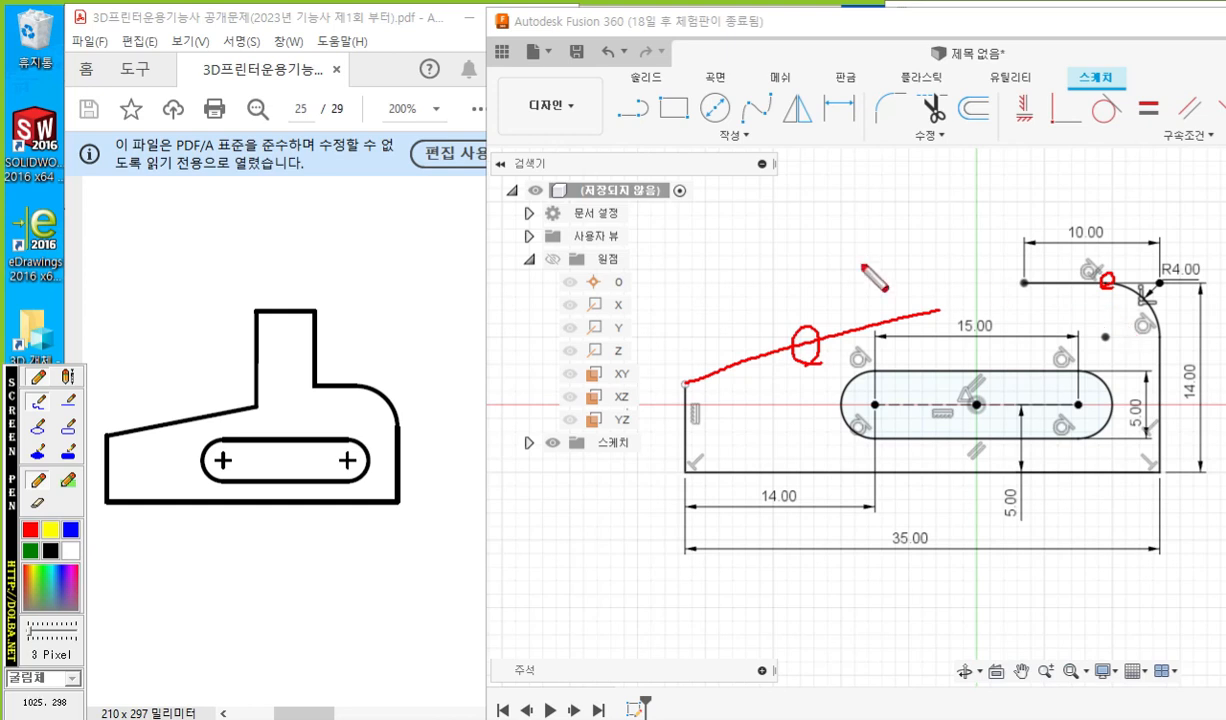
key(Escape)
Draw a line sloping up to the right from the left edge's upper end, ending freely above the slot.
click(630, 108)
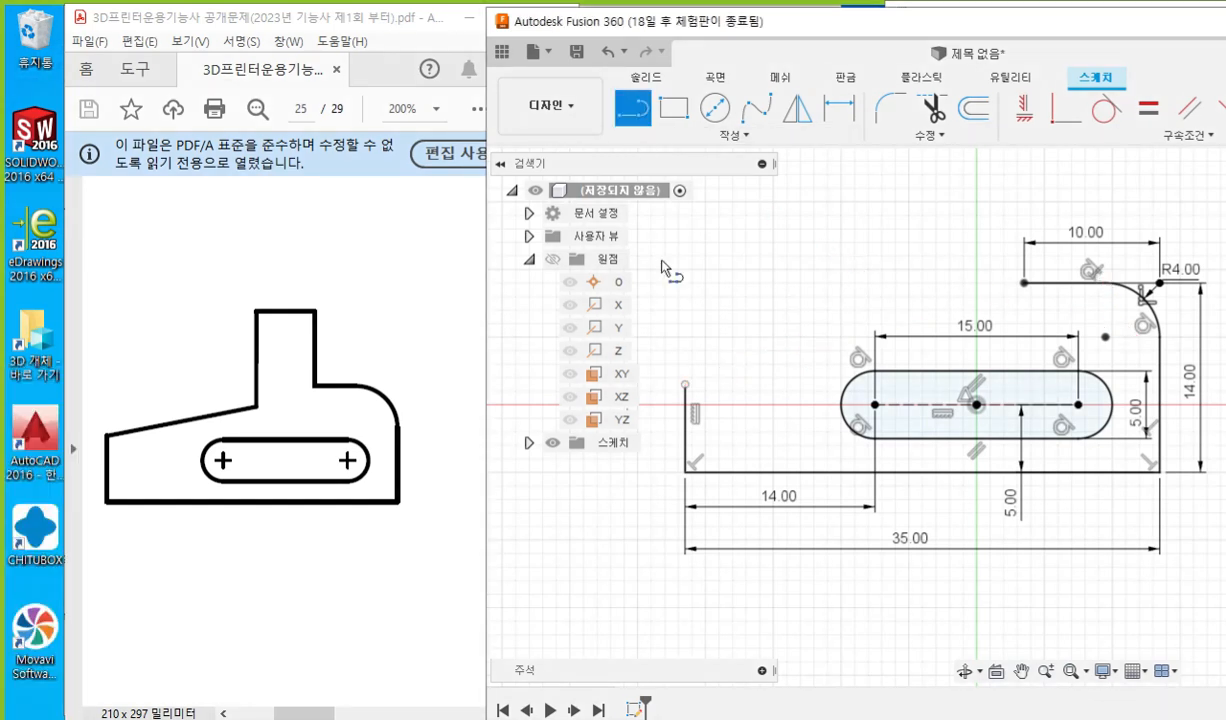
click(686, 384)
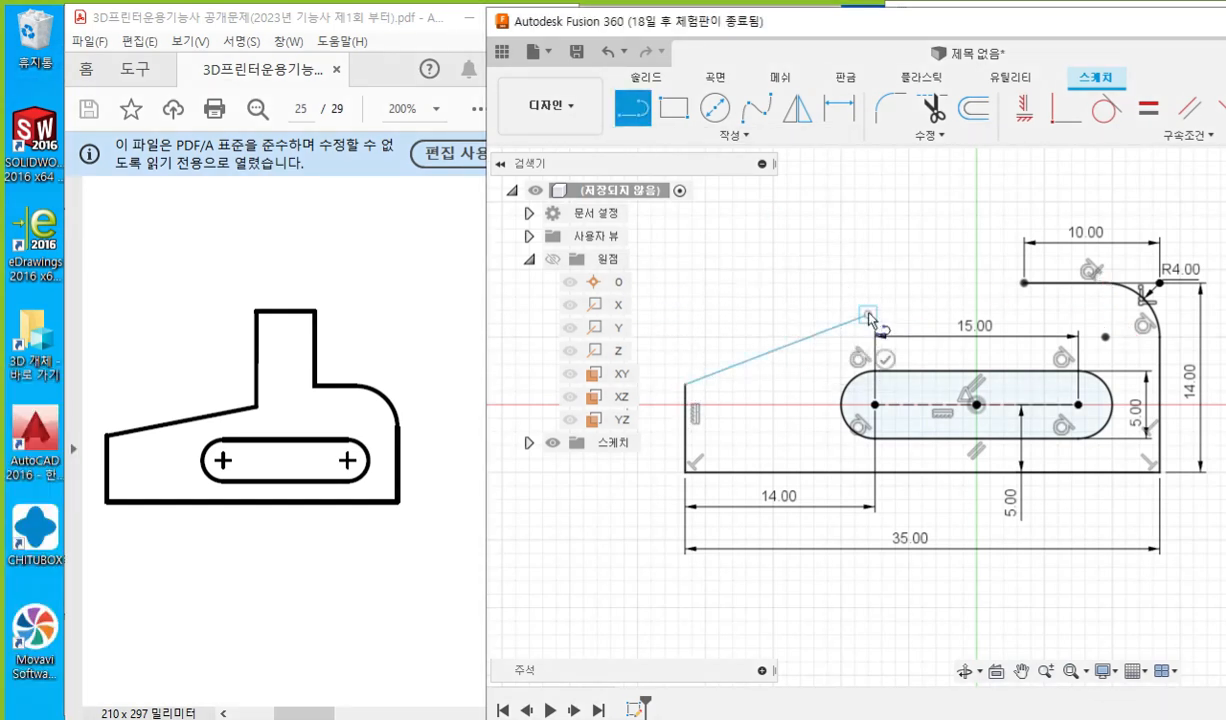
right_click(862, 266)
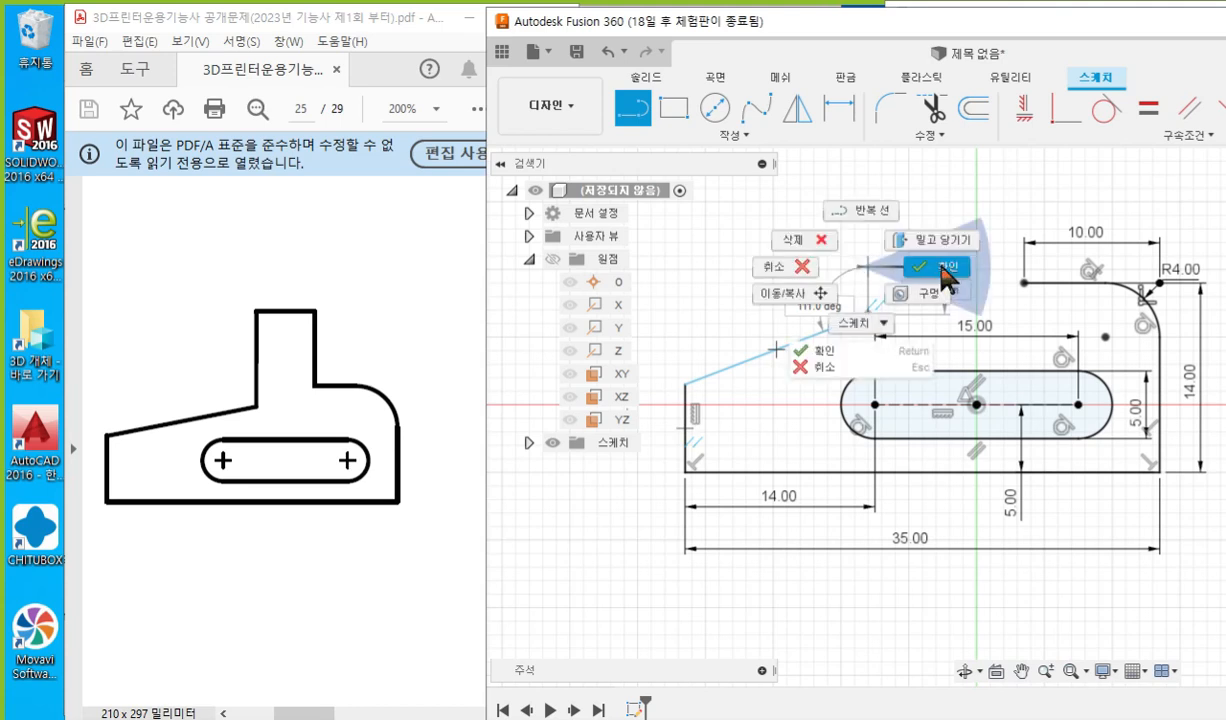
click(942, 266)
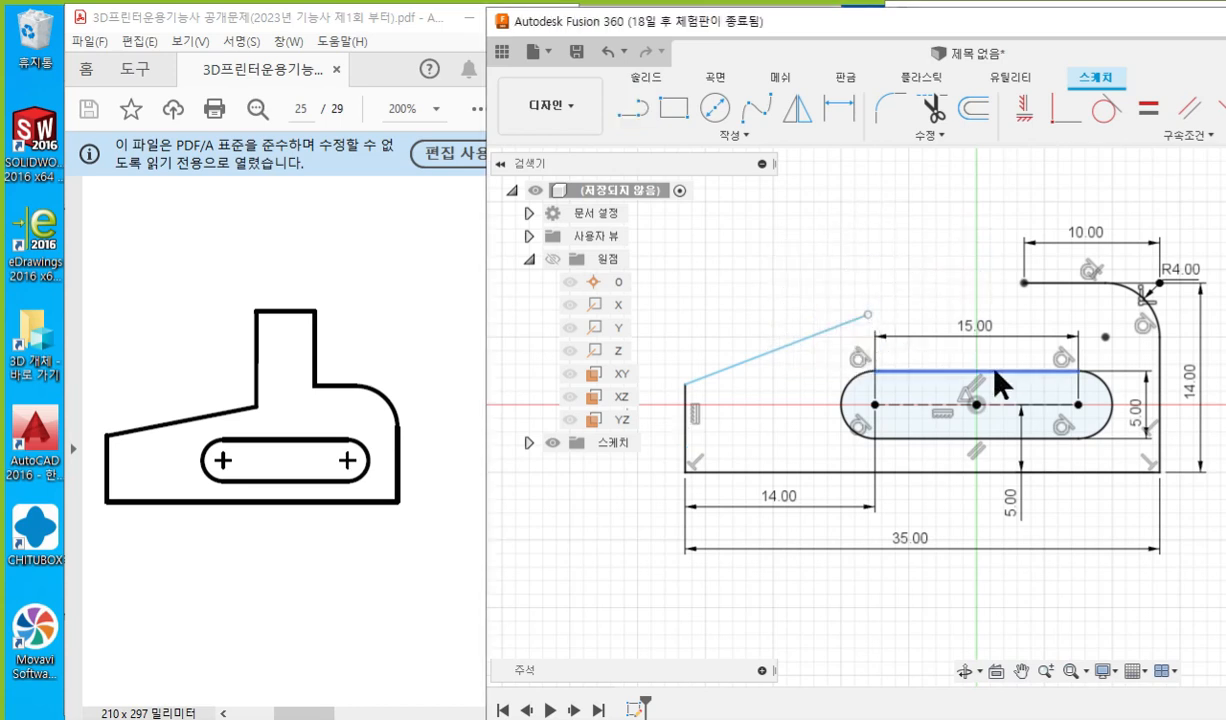
Make the sloped line coincident with the fillet arc's upper tangent point, and stretch its free end toward the partial top edge.
click(823, 331)
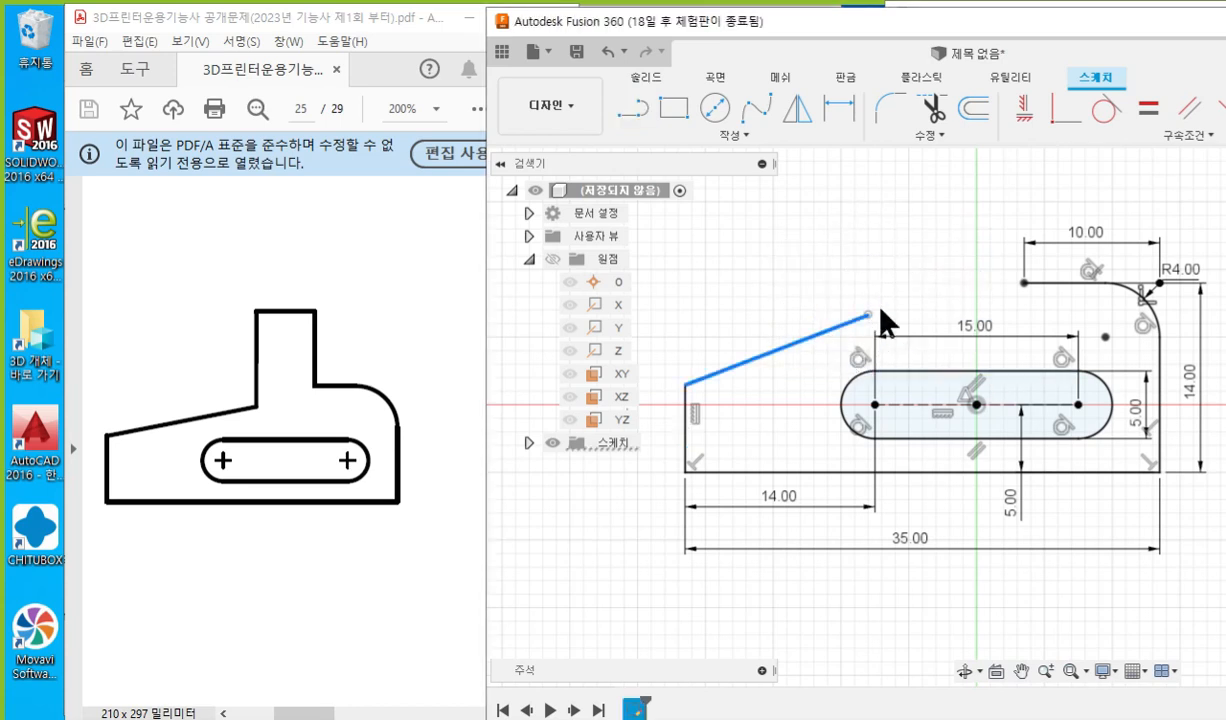
click(1106, 285)
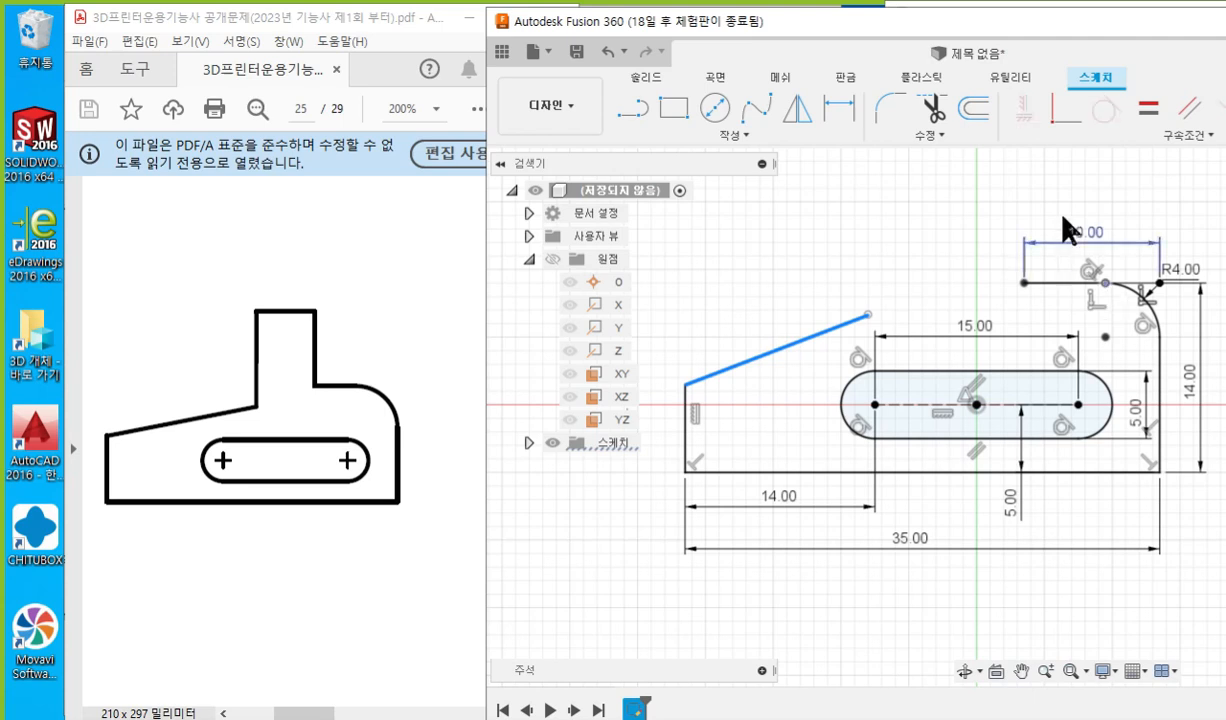
click(1052, 122)
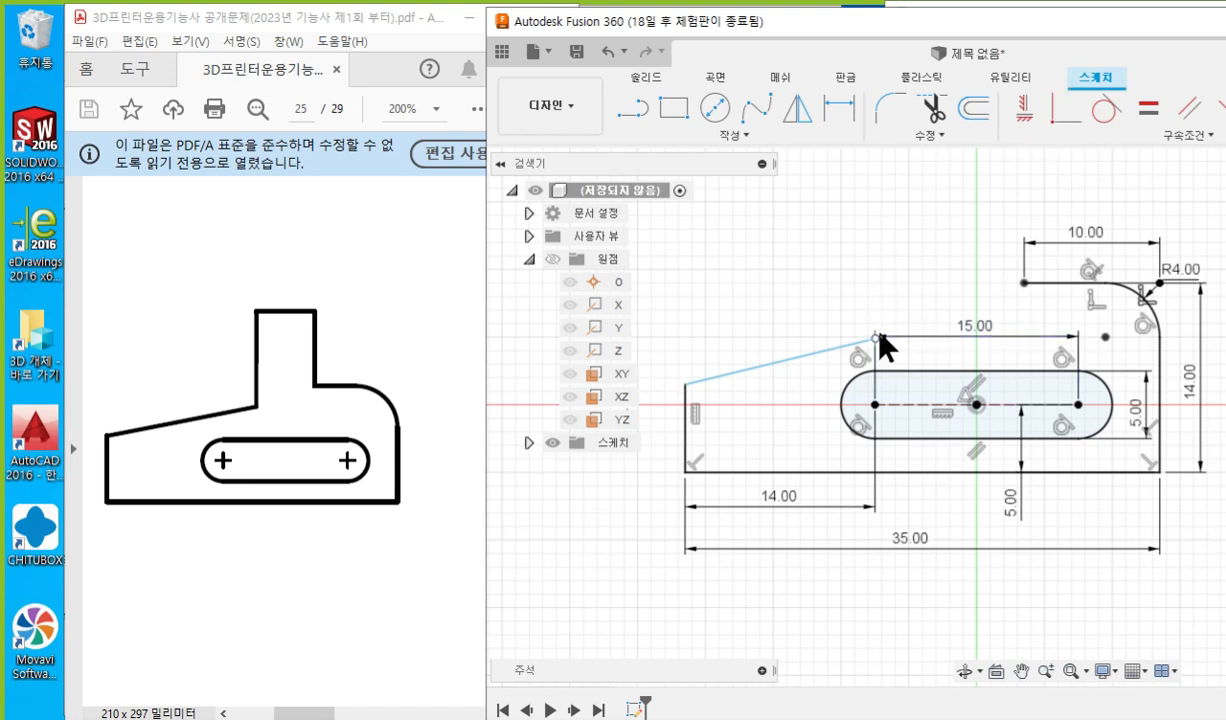
drag(881, 340, 985, 297)
Mark the left edge's height with red extension lines and a double-headed arrow, and clear the annotations.
mouse_move(782, 290)
middle_down()
mouse_move(812, 264)
mouse_move(803, 258)
middle_up()
key(F9)
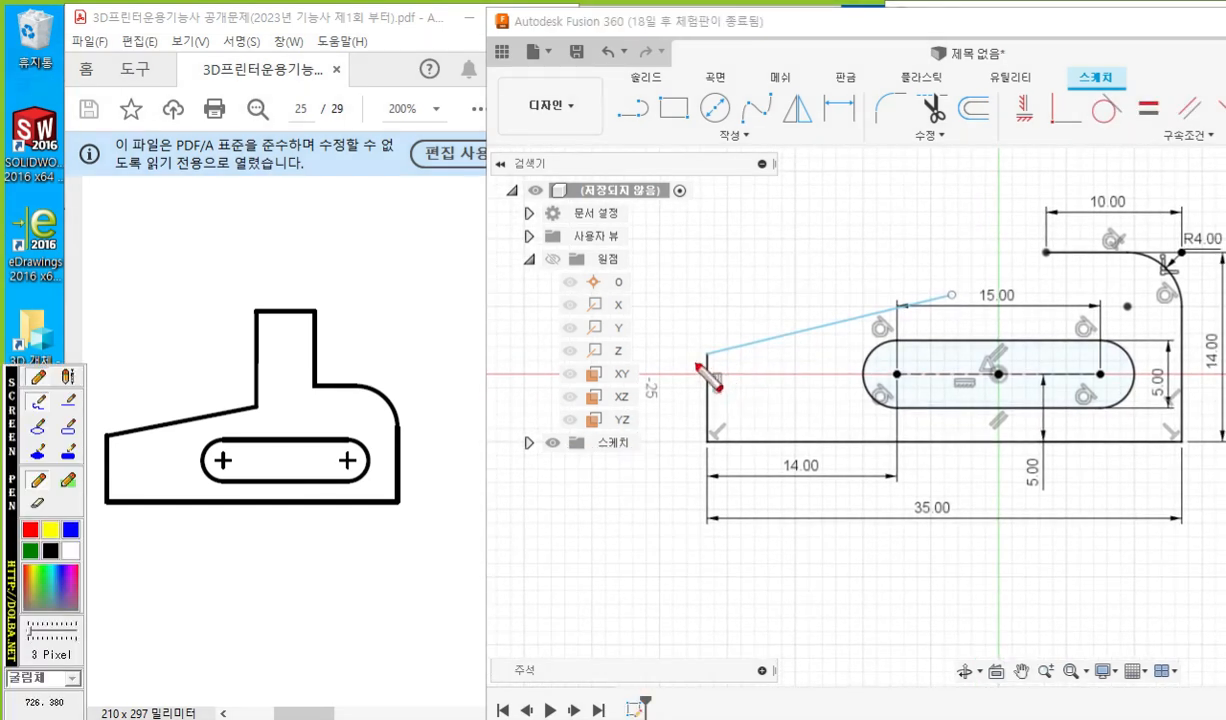
drag(660, 359, 693, 356)
drag(660, 442, 703, 441)
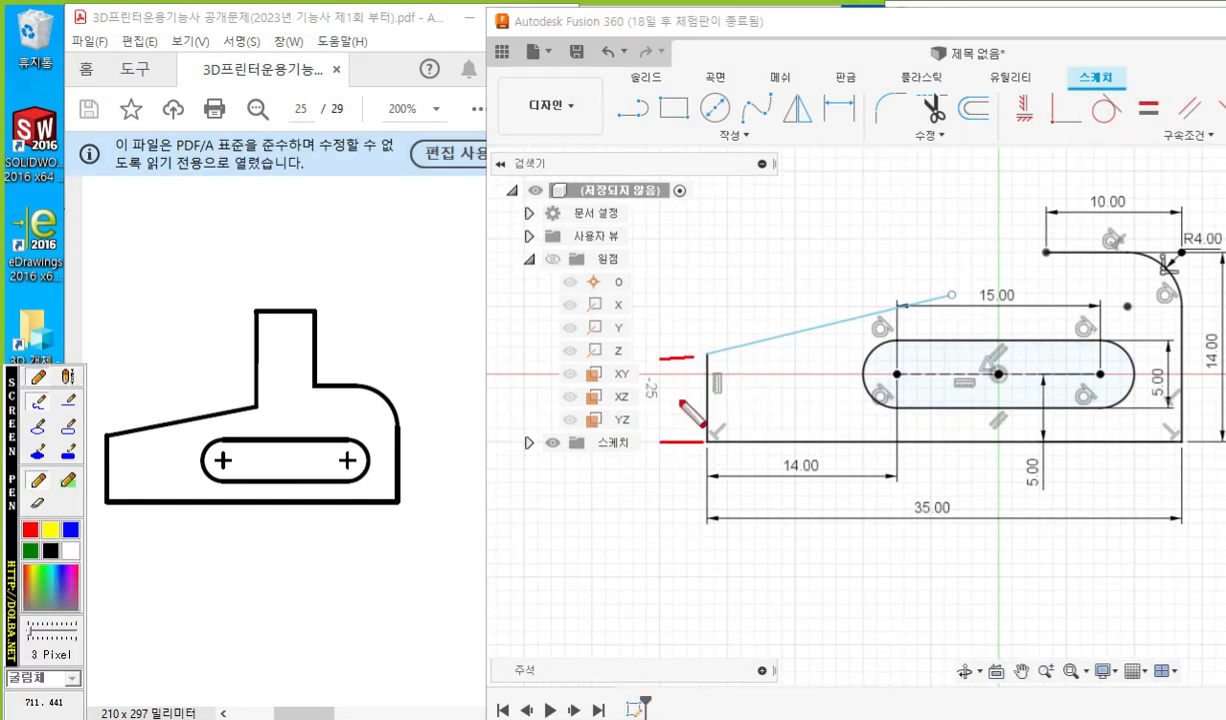
mouse_move(671, 367)
mouse_down()
mouse_move(671, 430)
mouse_move(686, 379)
mouse_up()
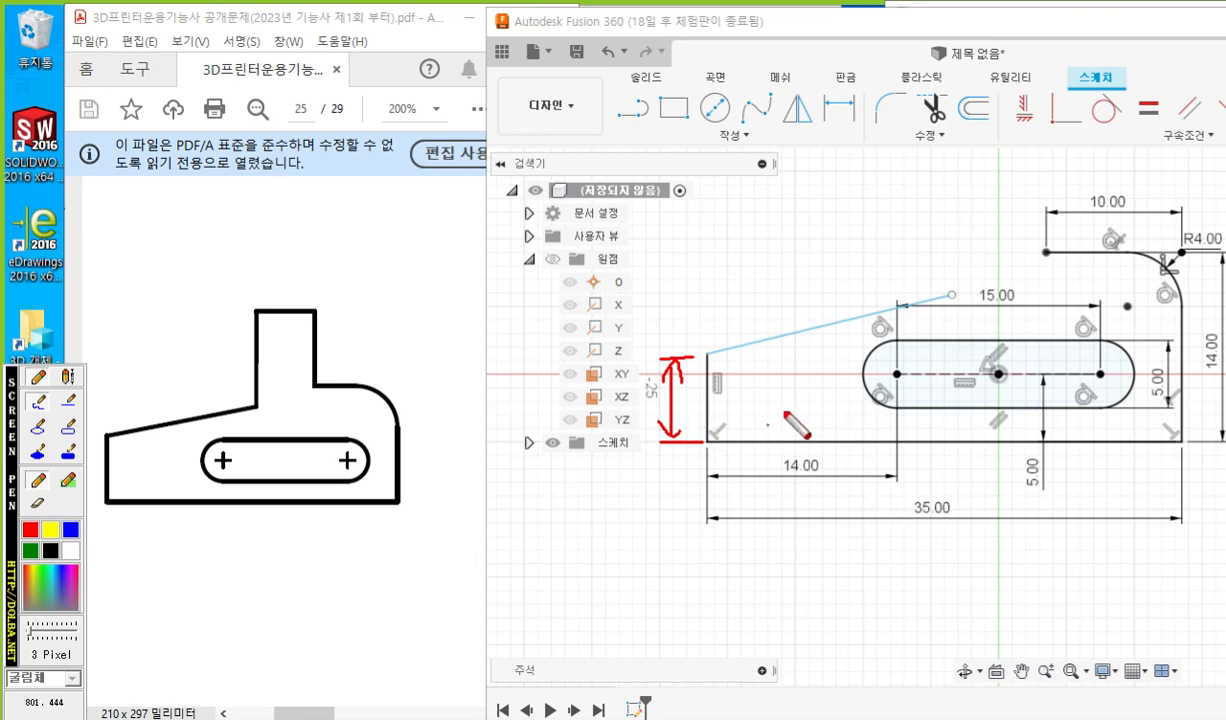
key(Escape)
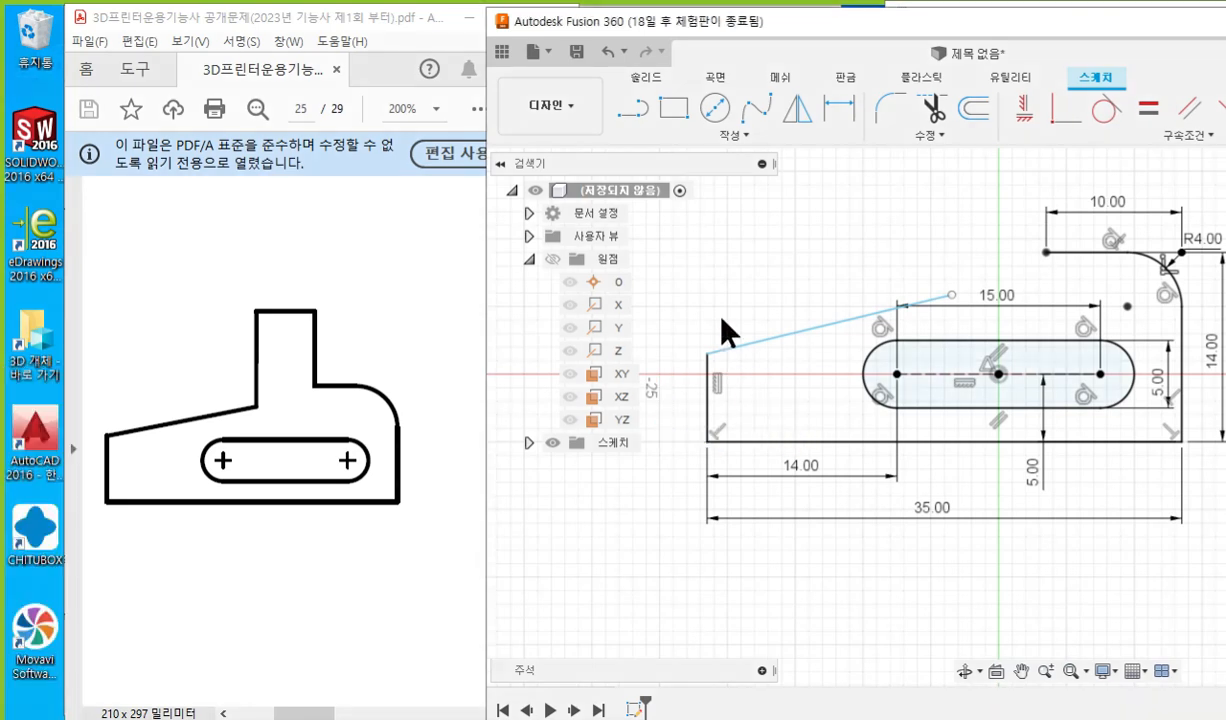
Dimension the left vertical edge's height as 8 mm, placed outside the profile.
click(836, 108)
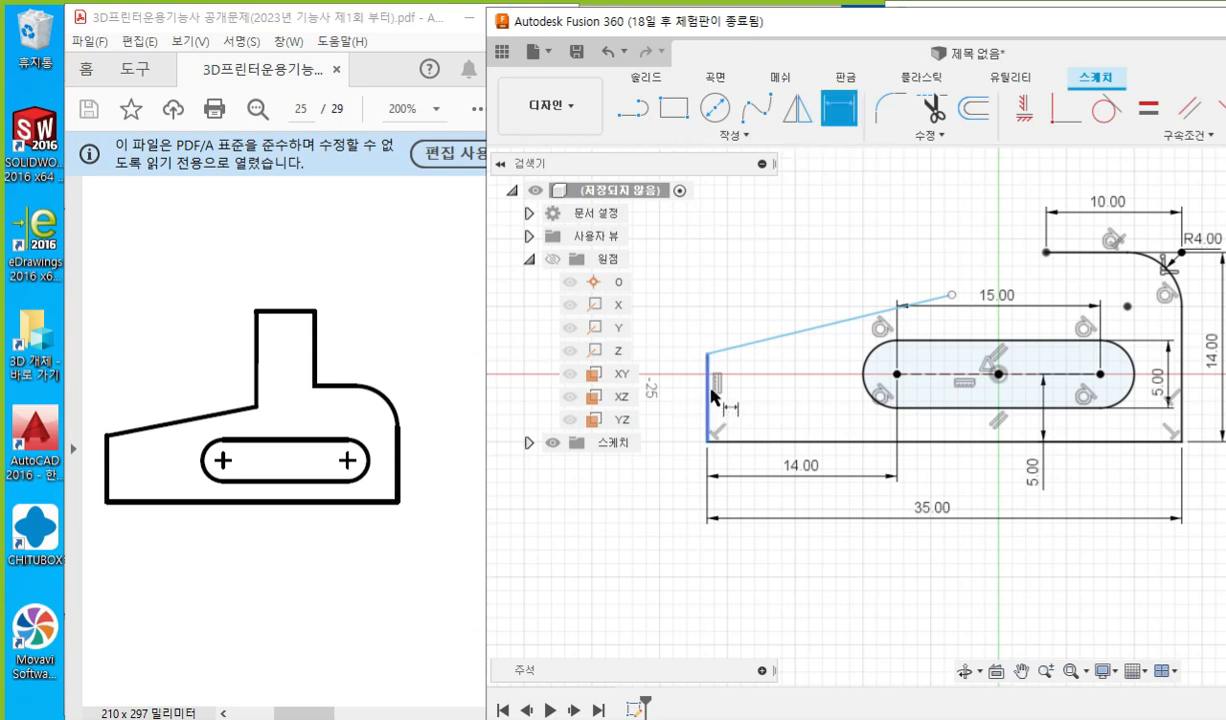
click(705, 402)
click(686, 396)
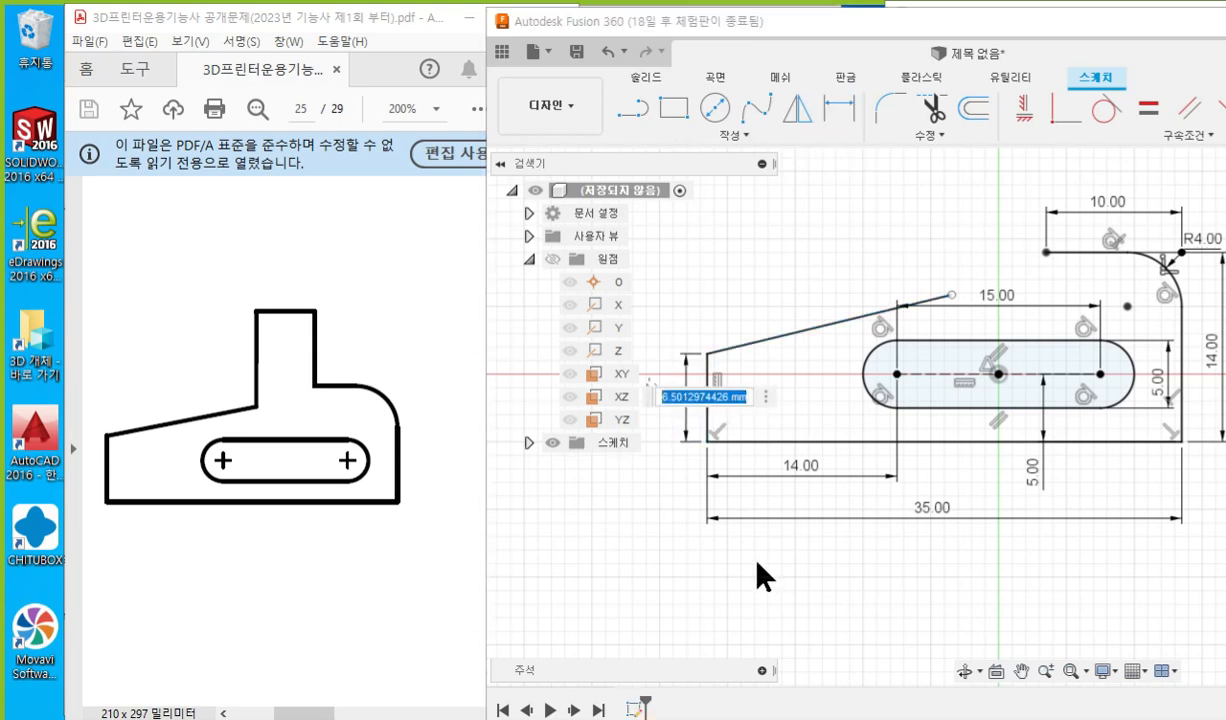
text(8)
key(Return)
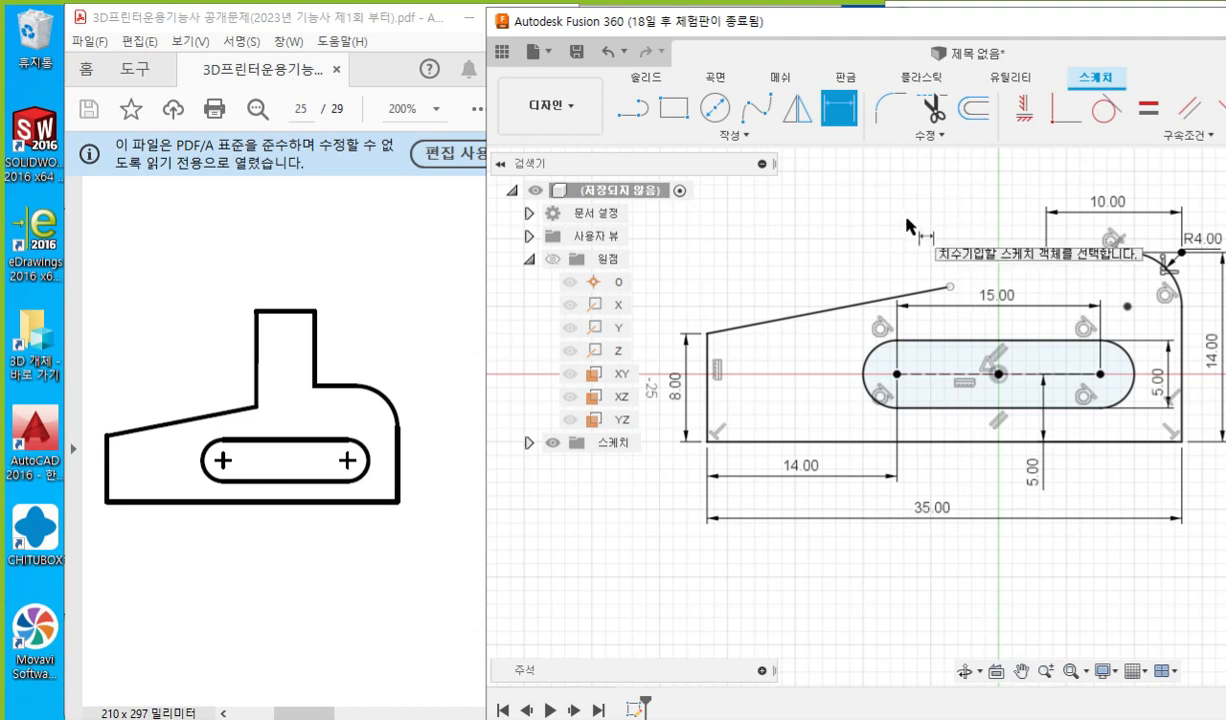
key(Escape)
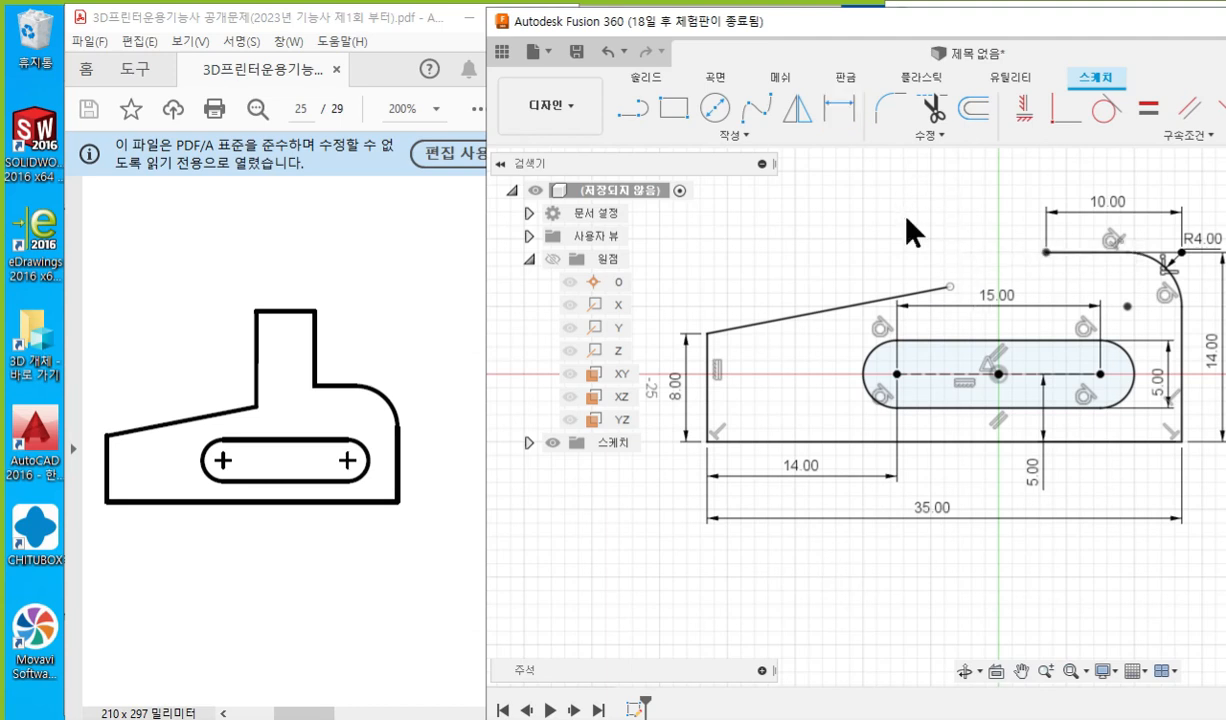
Trace the sloped line in red, circle the fillet's tangent point and the Coincident constraint, and write 일치 below the constraint.
middle_drag(922, 252, 908, 285)
key(F12)
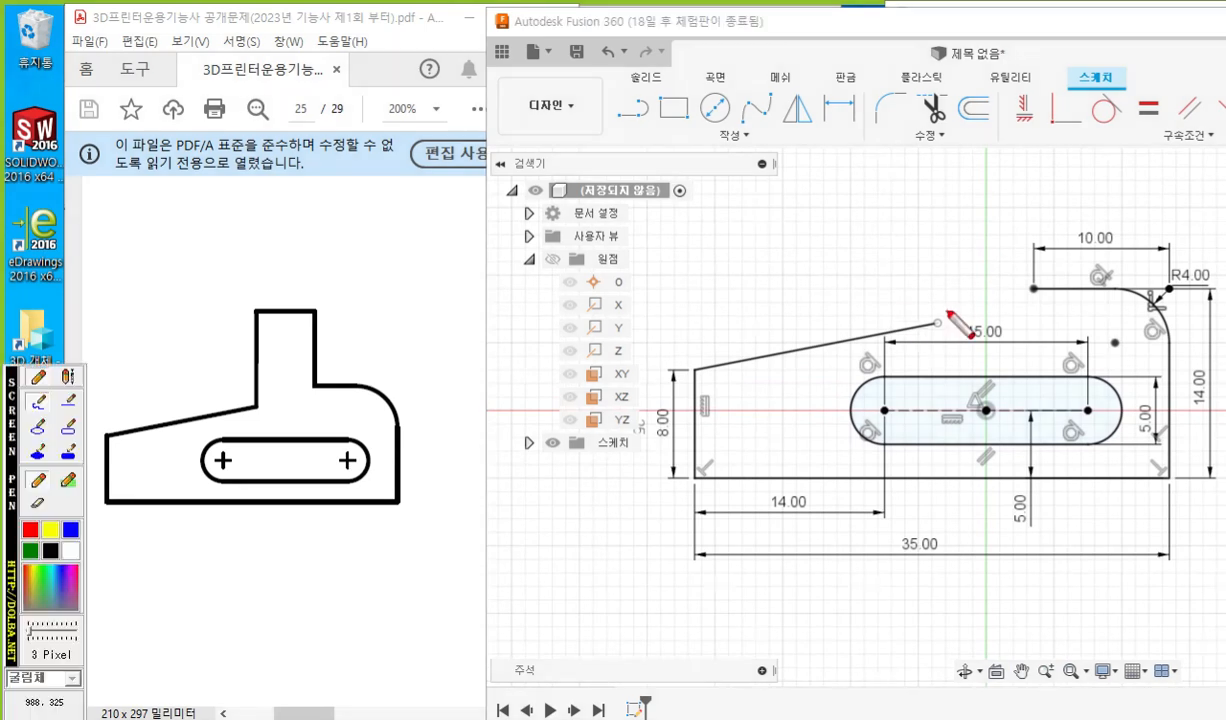
drag(948, 311, 673, 378)
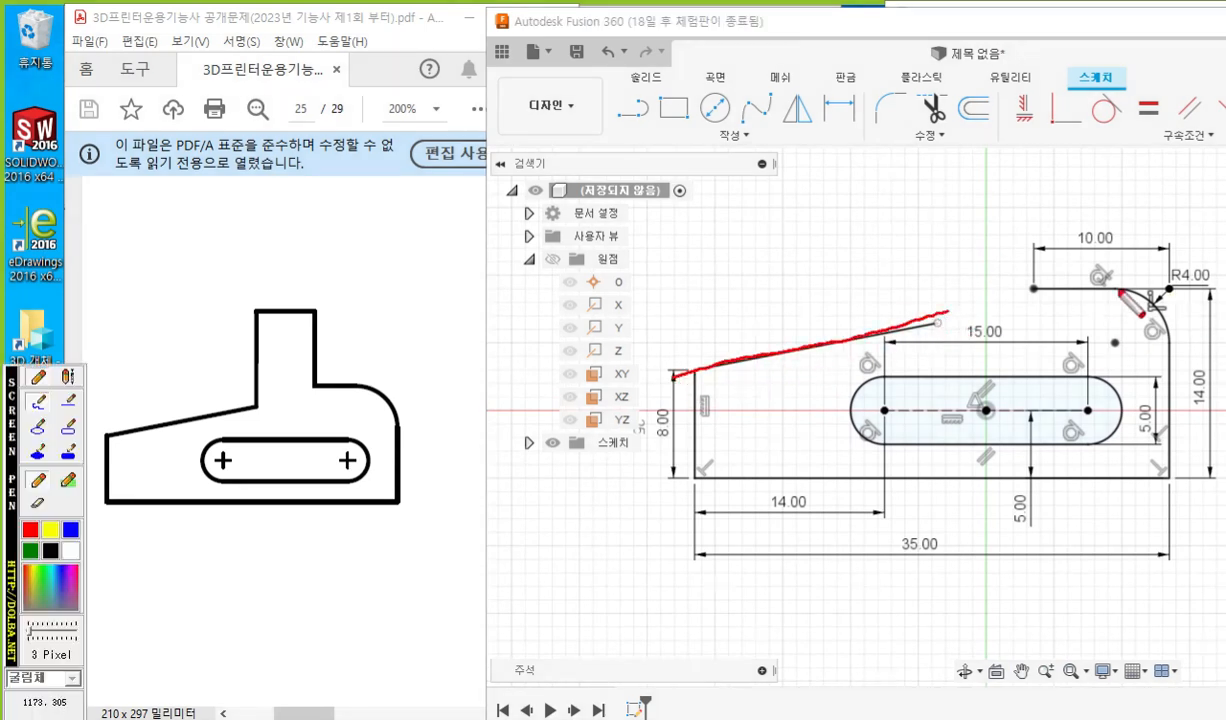
mouse_move(1112, 286)
mouse_down()
mouse_move(1122, 282)
mouse_move(1119, 297)
mouse_up()
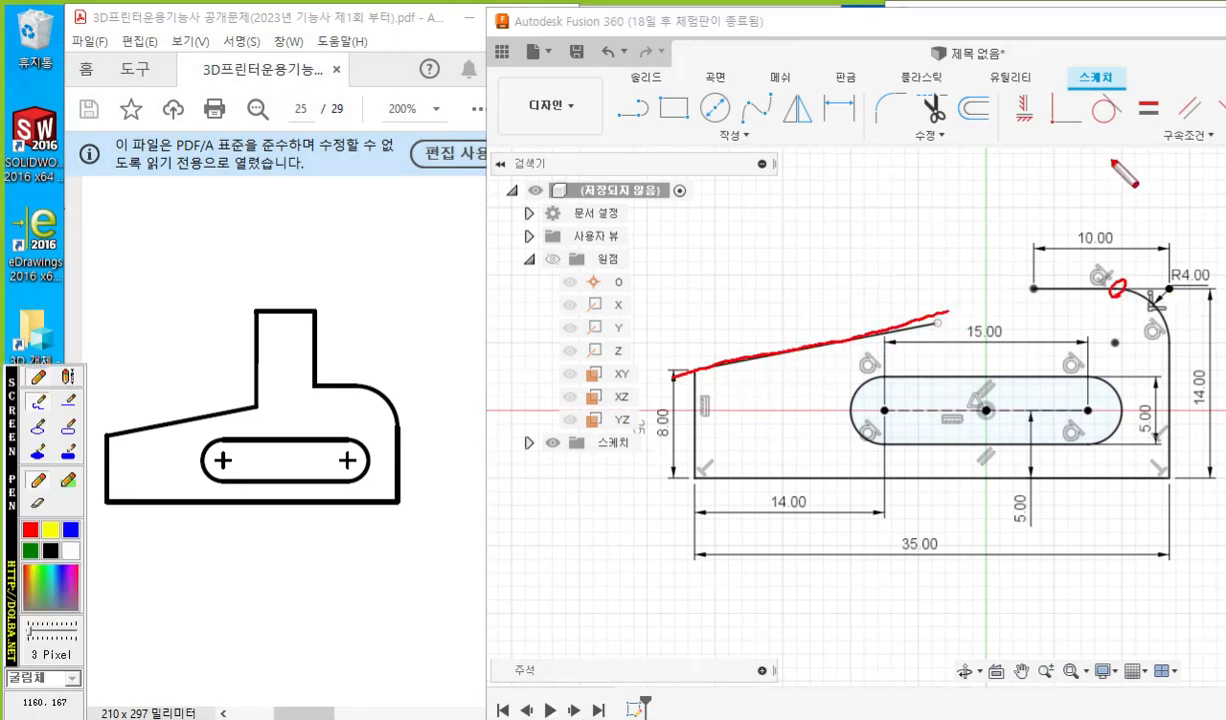
mouse_move(1066, 120)
mouse_down()
mouse_move(1050, 100)
mouse_move(1047, 128)
mouse_move(1072, 147)
mouse_move(1045, 164)
mouse_move(1060, 198)
mouse_move(1072, 204)
mouse_move(1086, 187)
mouse_move(1104, 202)
mouse_up()
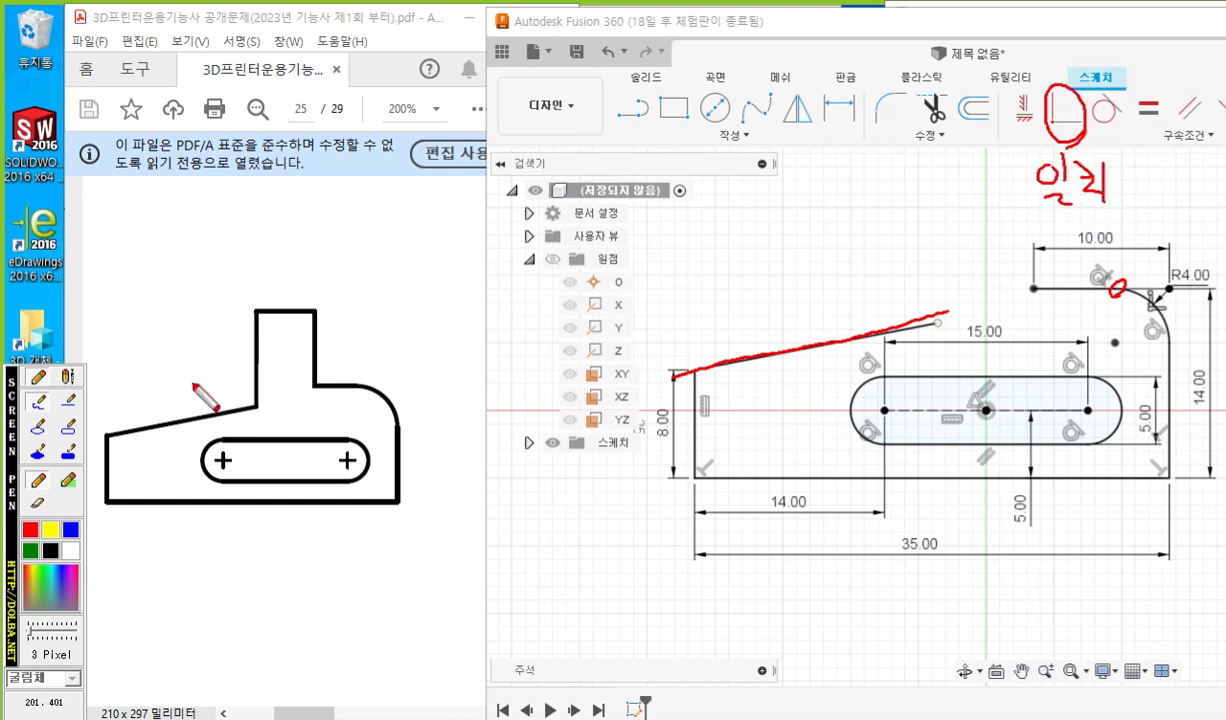
Trace the sloped edge through the shoulder in red on the PDF view, cross the tangent point, circle the edge, and clear the annotations.
drag(103, 437, 448, 370)
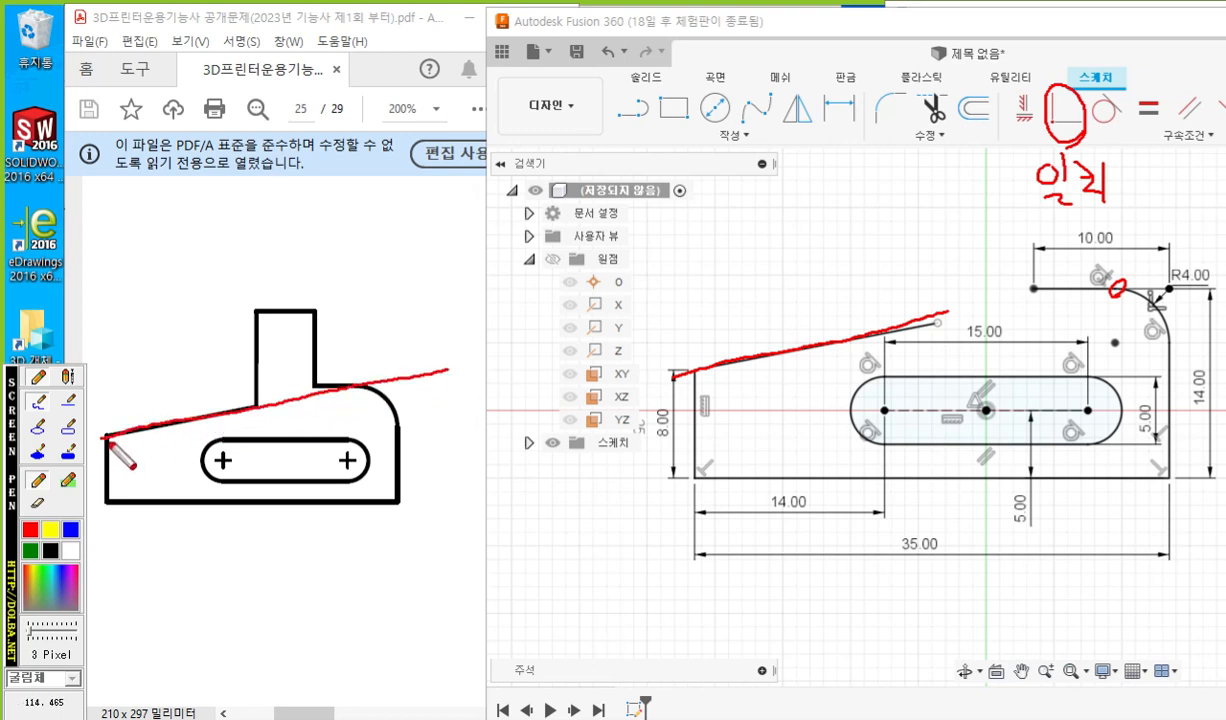
drag(344, 373, 360, 400)
drag(360, 373, 344, 399)
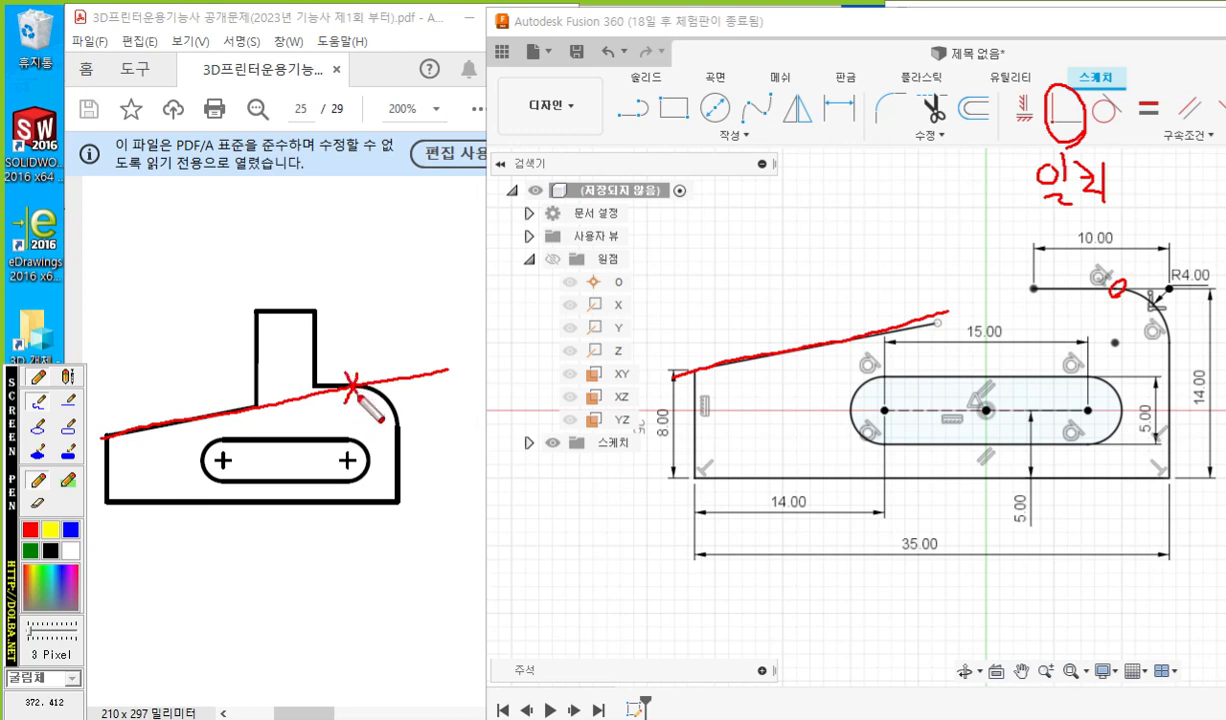
drag(170, 424, 168, 433)
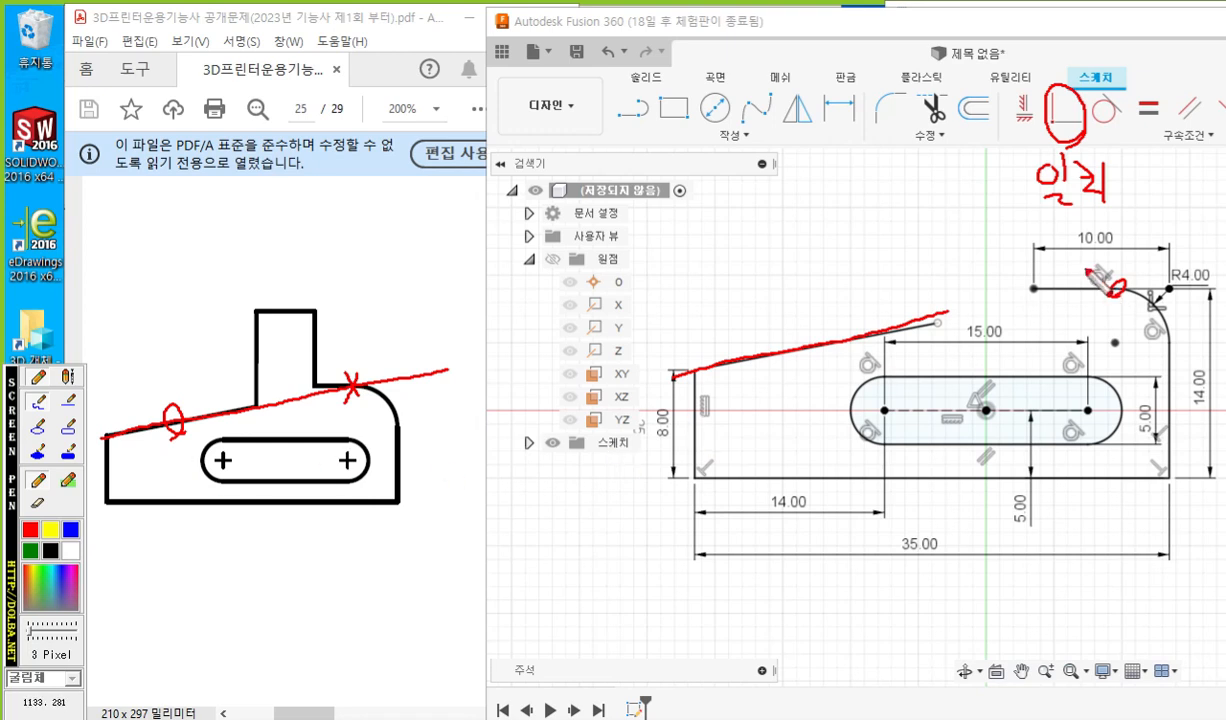
key(Escape)
Draw the upright's three sides with the Line tool, about 14 mm tall on the left, joining the sloped line to the shoulder's open end.
middle_drag(930, 240, 895, 309)
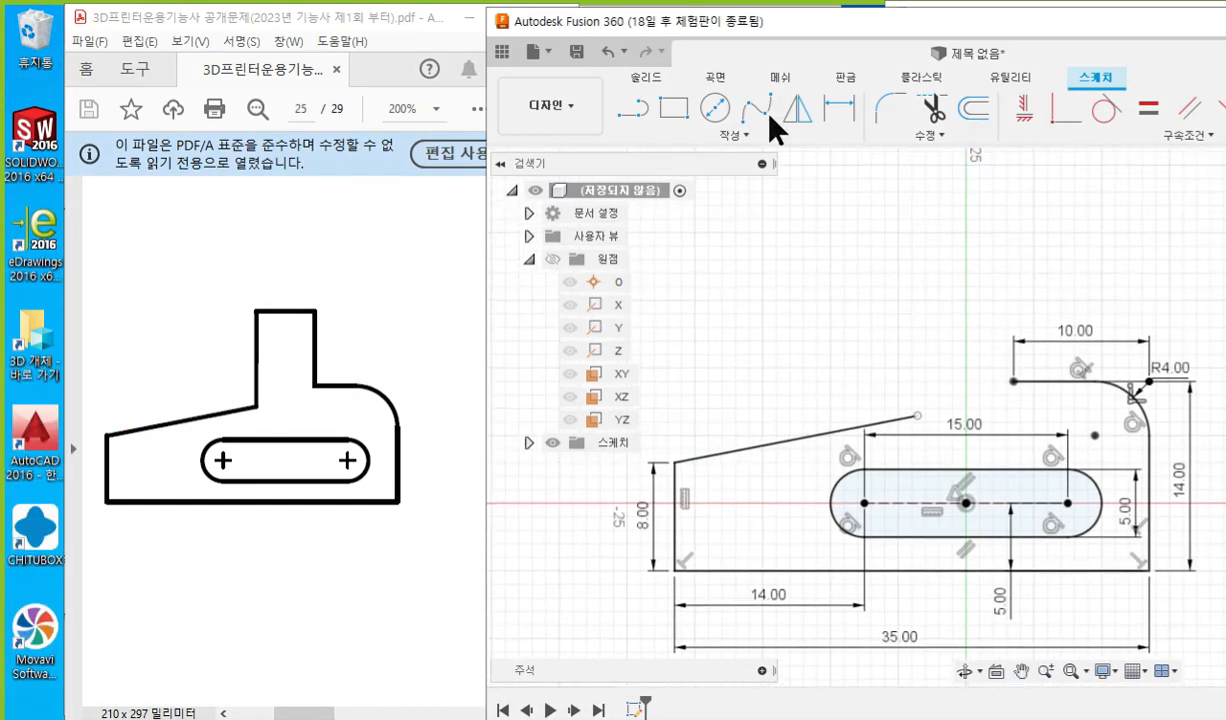
click(633, 108)
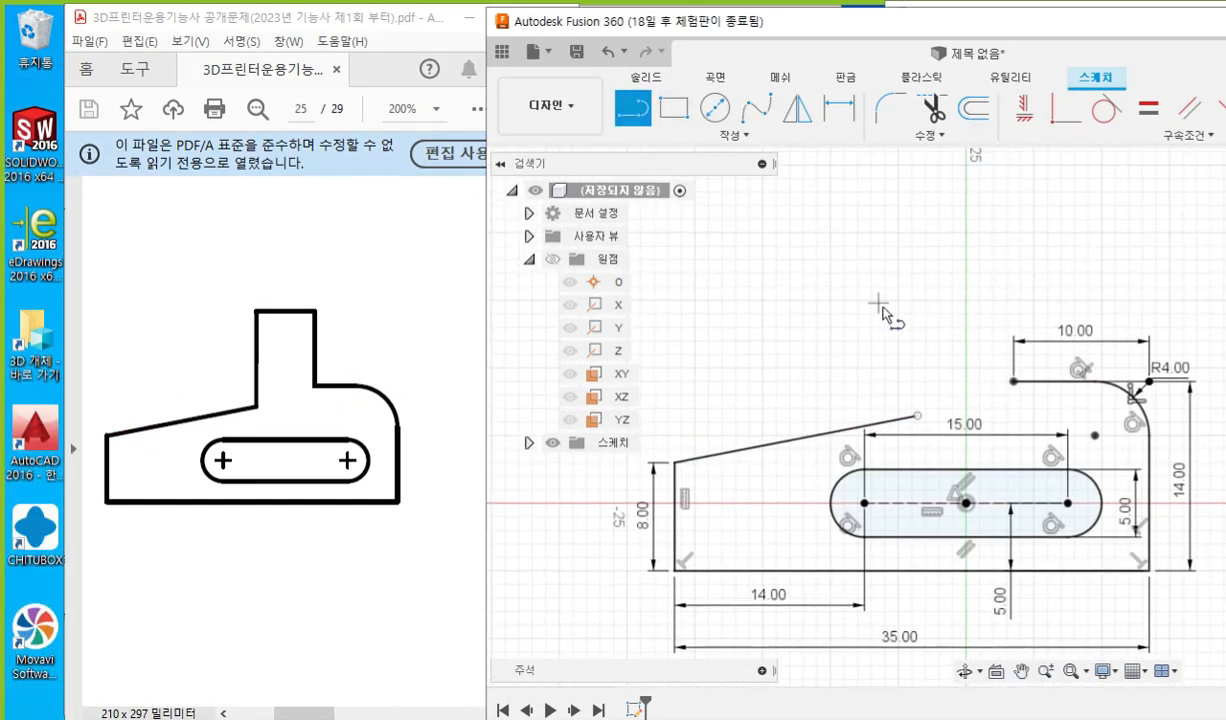
click(917, 415)
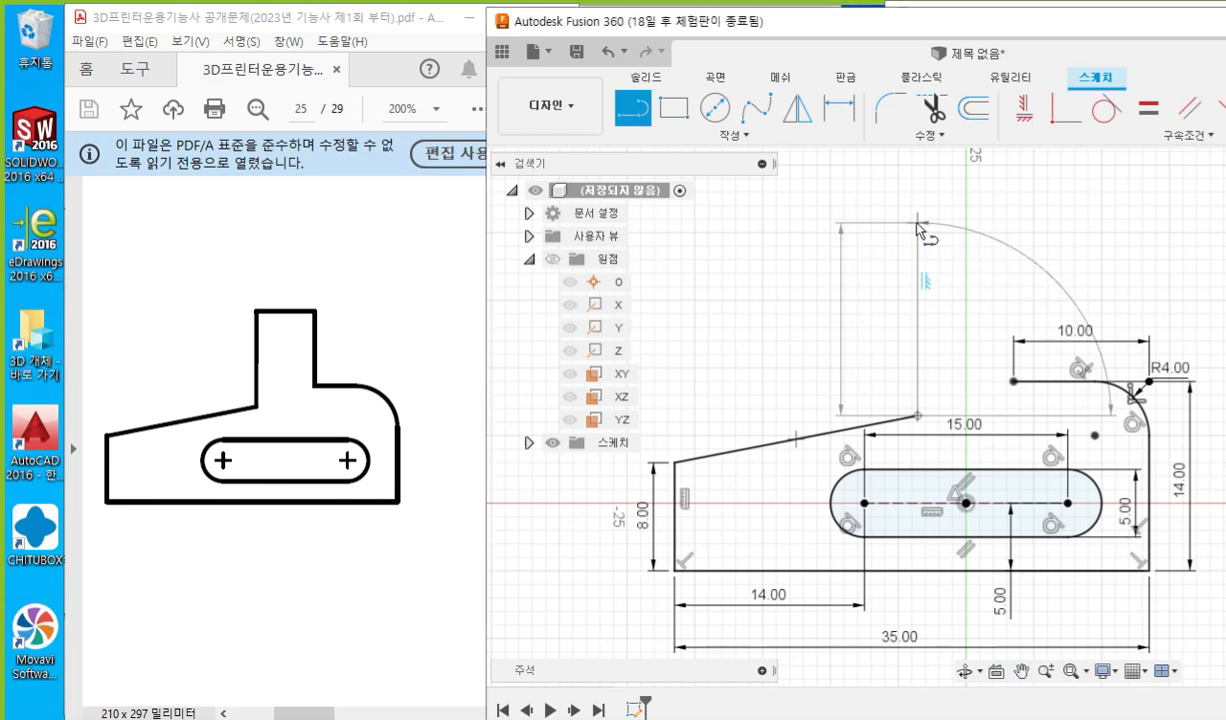
click(917, 222)
click(1020, 222)
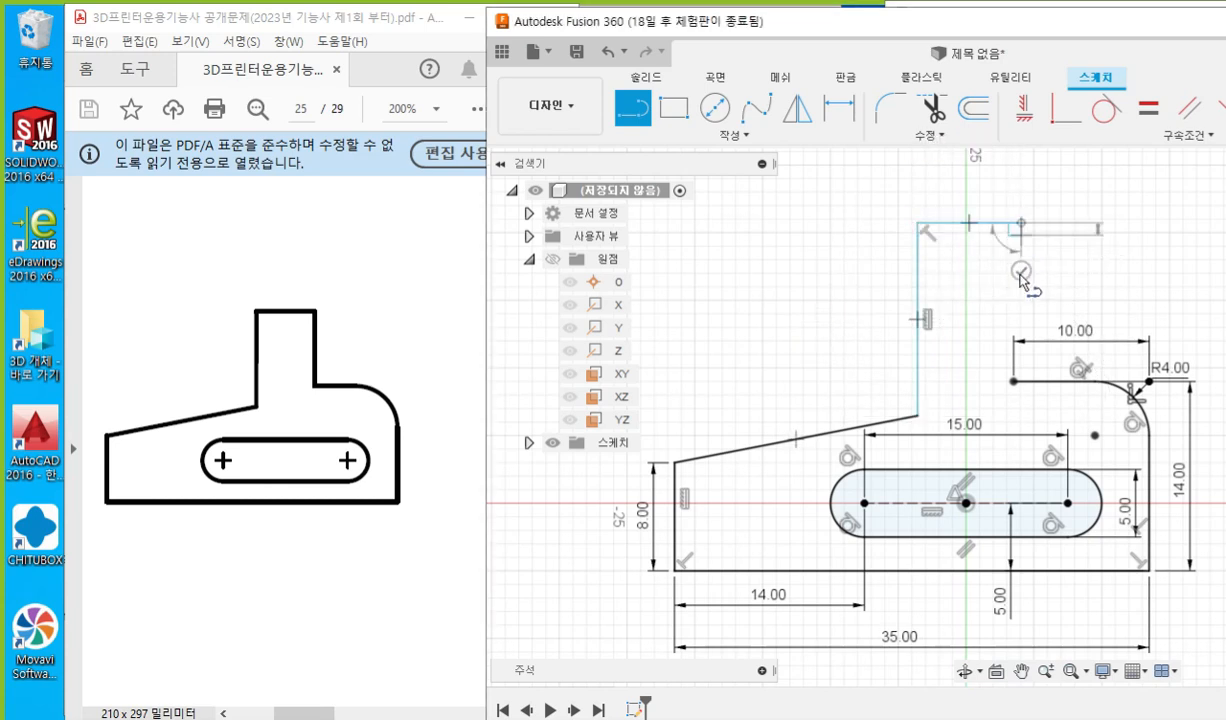
click(1013, 381)
right_click(717, 254)
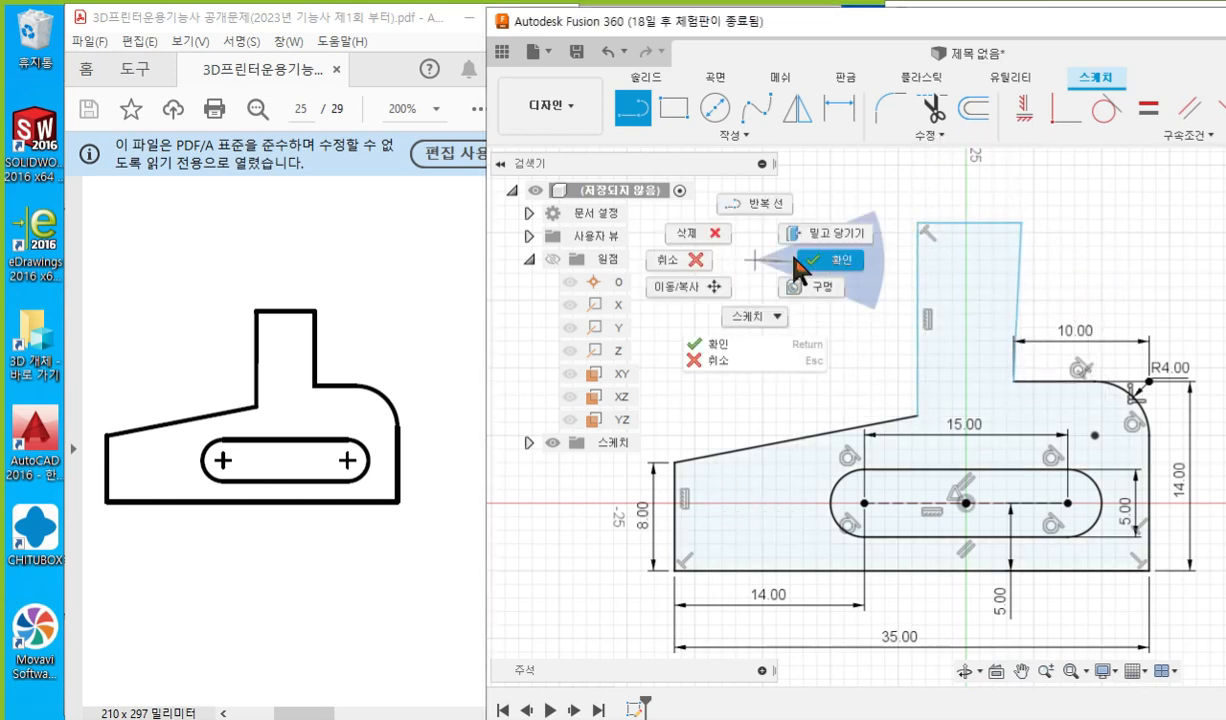
click(787, 262)
Trace the upright's slanted right side in red, circle the Horizontal/Vertical constraint, and clear the annotations.
middle_drag(1072, 291, 1064, 297)
key(F9)
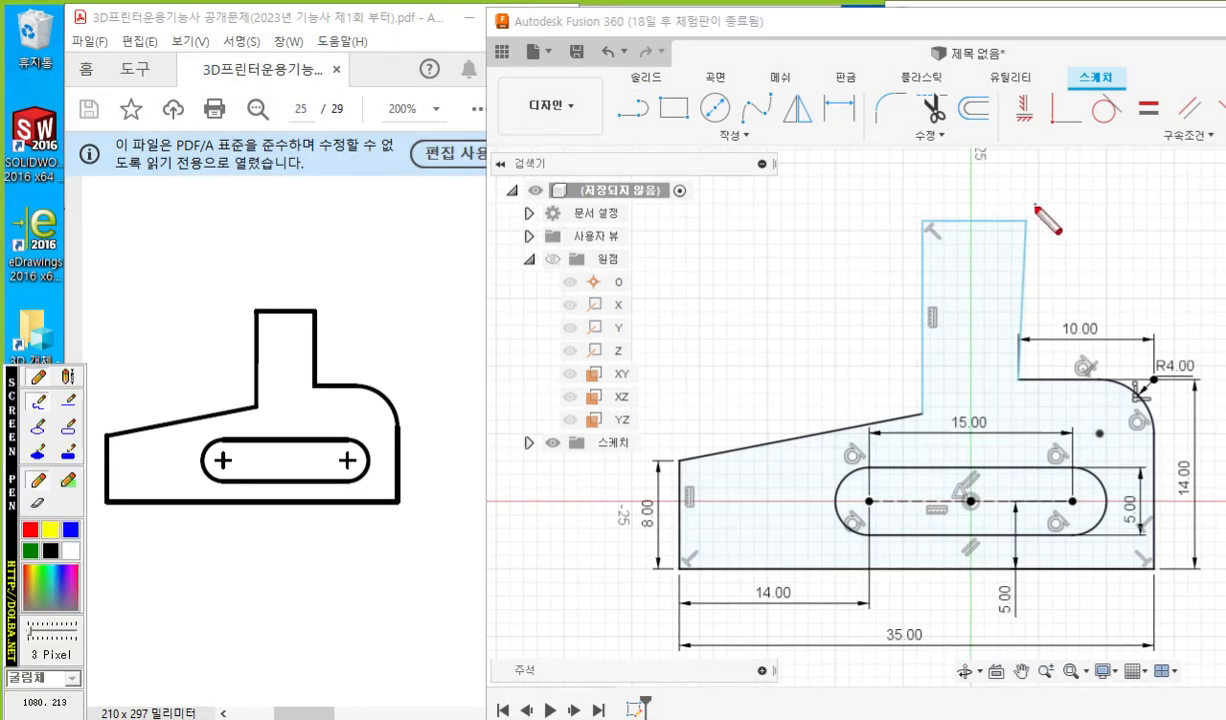
drag(1035, 205, 1018, 372)
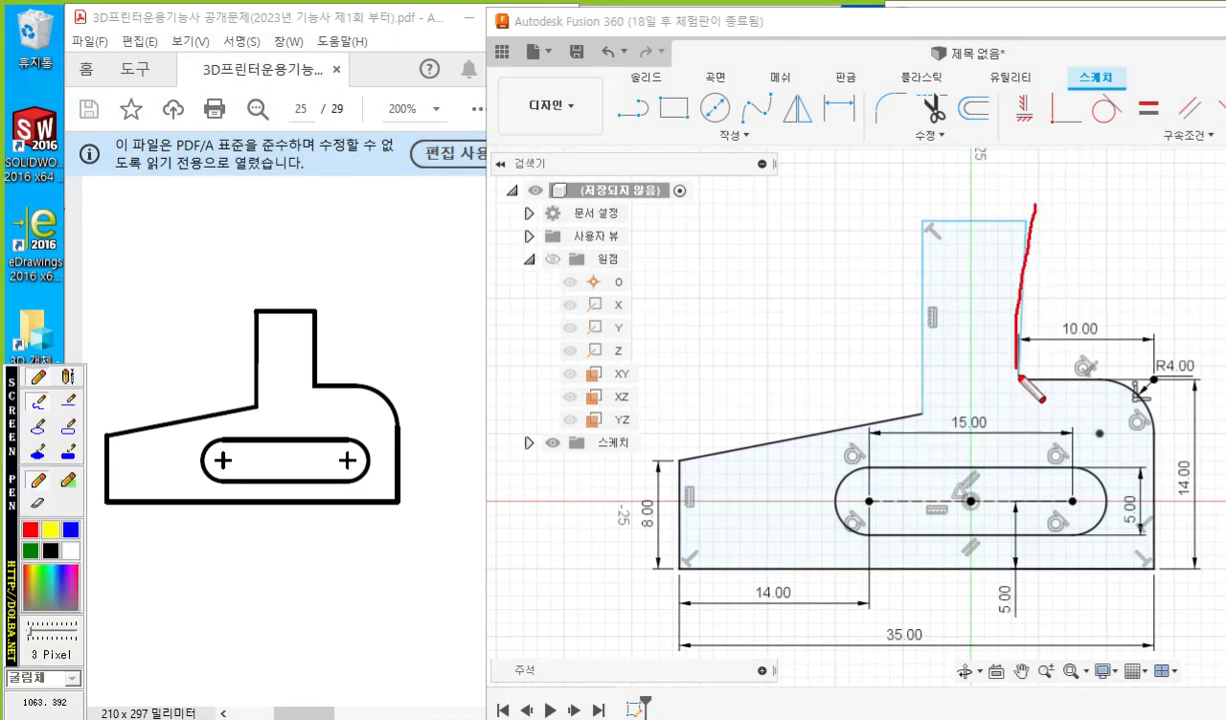
mouse_move(1027, 138)
mouse_down()
mouse_move(1005, 112)
mouse_move(1036, 125)
mouse_move(1033, 150)
mouse_up()
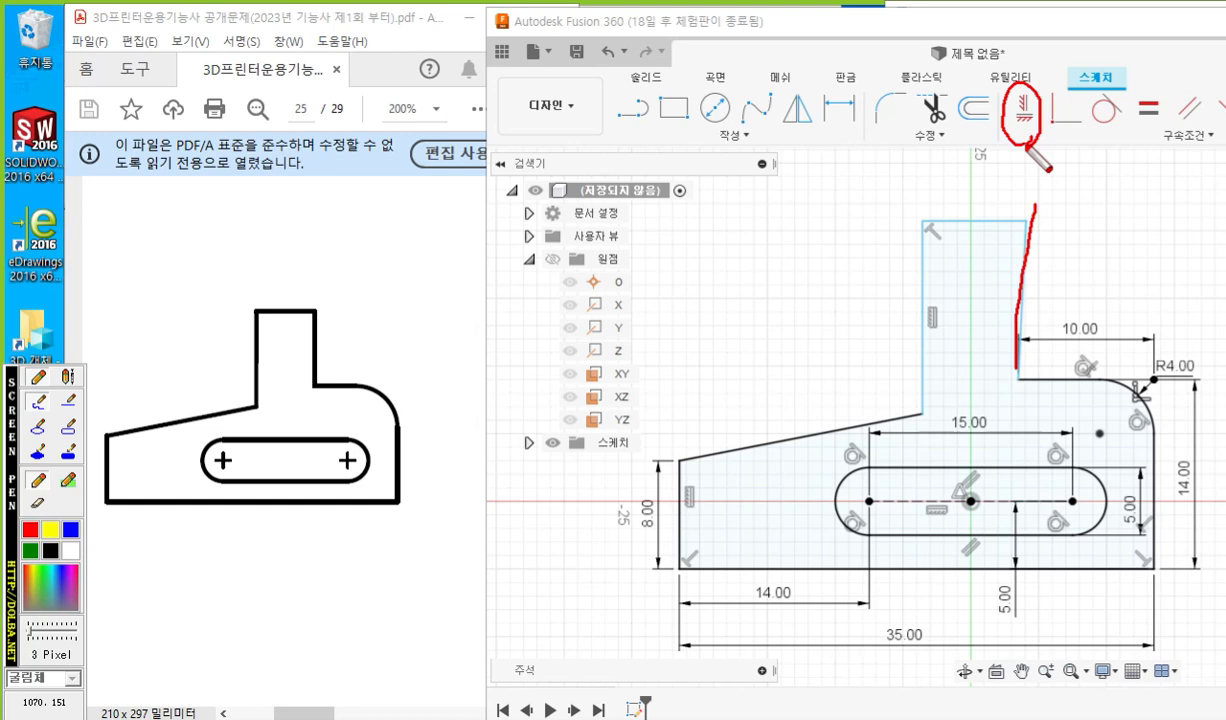
right_click(1020, 152)
Apply the Horizontal/Vertical constraint to the upright's slanted right side to make it vertical.
click(1022, 110)
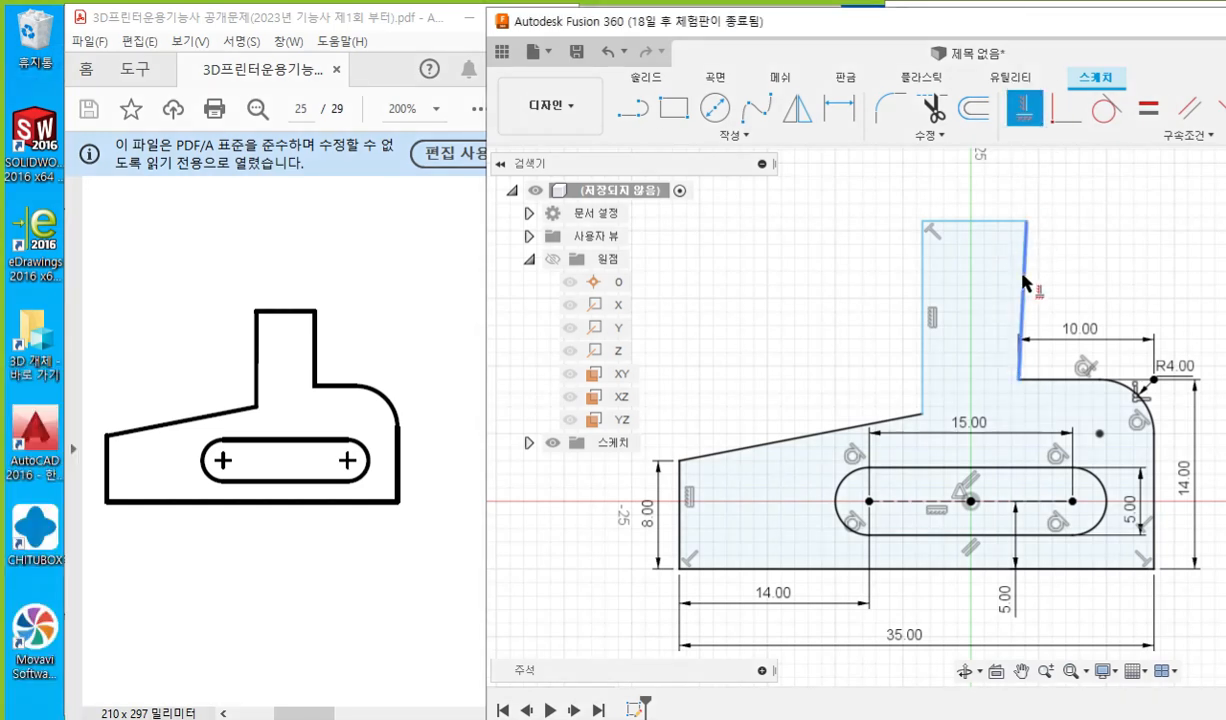
click(1022, 285)
key(Escape)
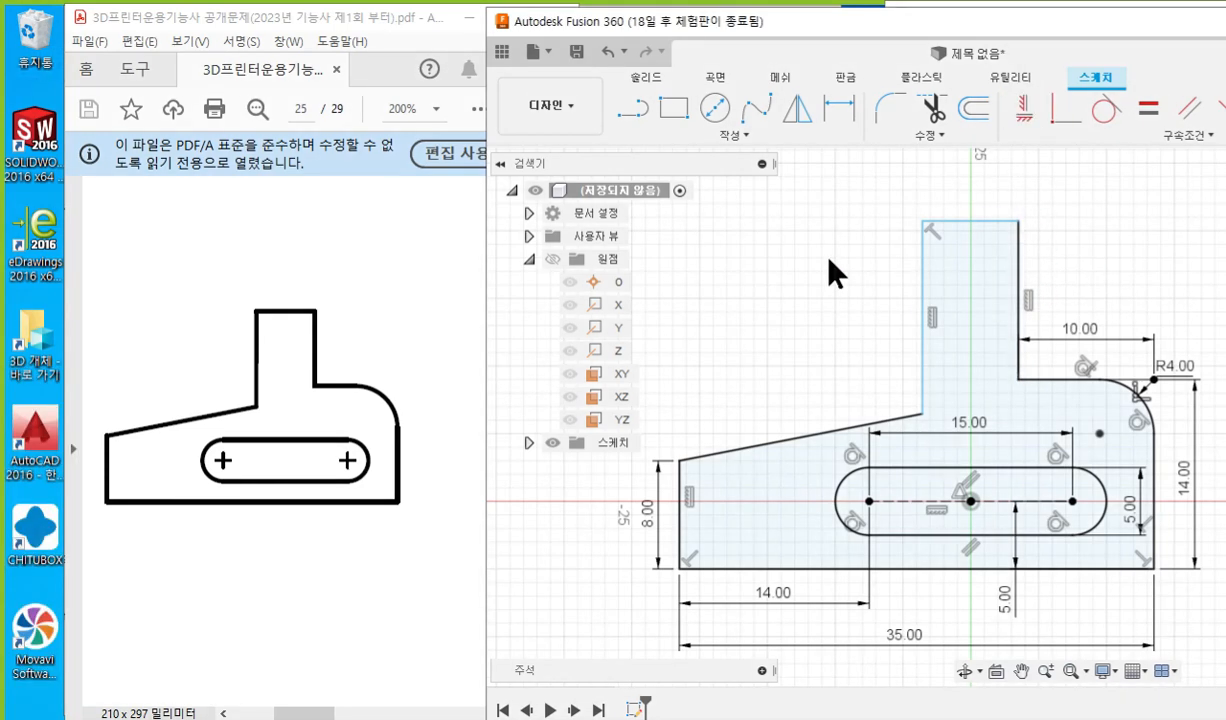
Mark the upright's width and its height above the shoulder with red arrows on the PDF view, labelling the height A.
key(ctrl+alt+p)
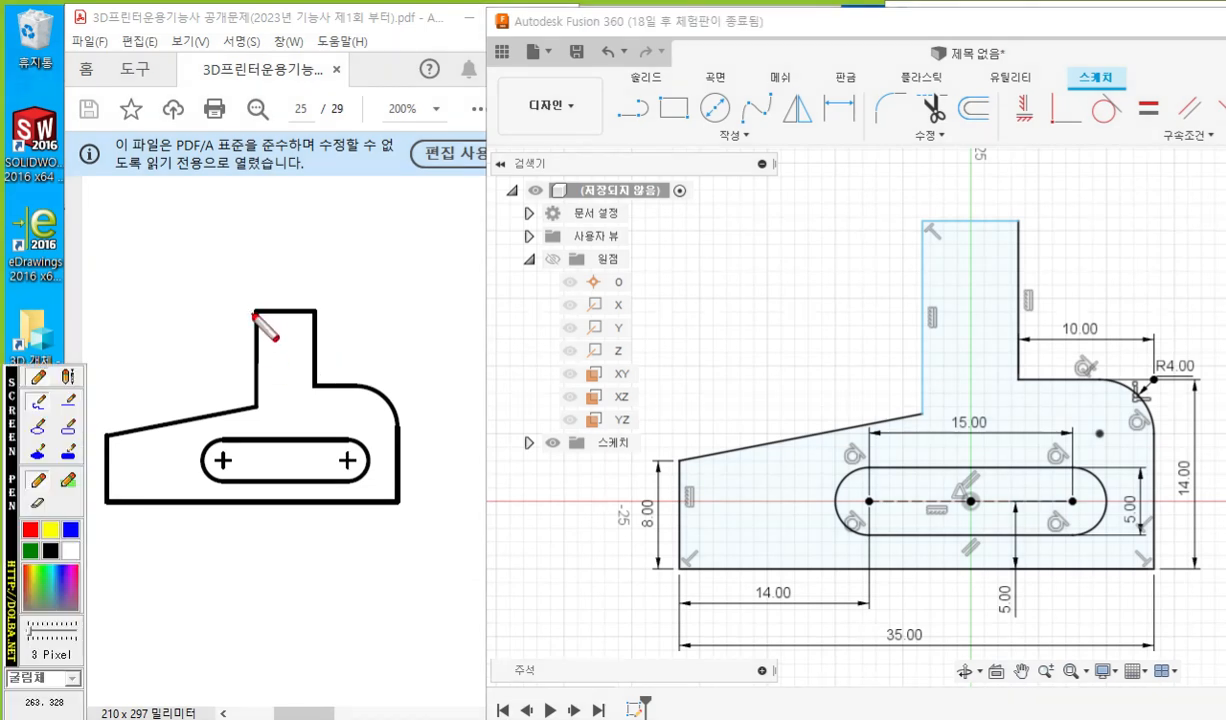
drag(251, 254, 251, 297)
drag(309, 262, 316, 303)
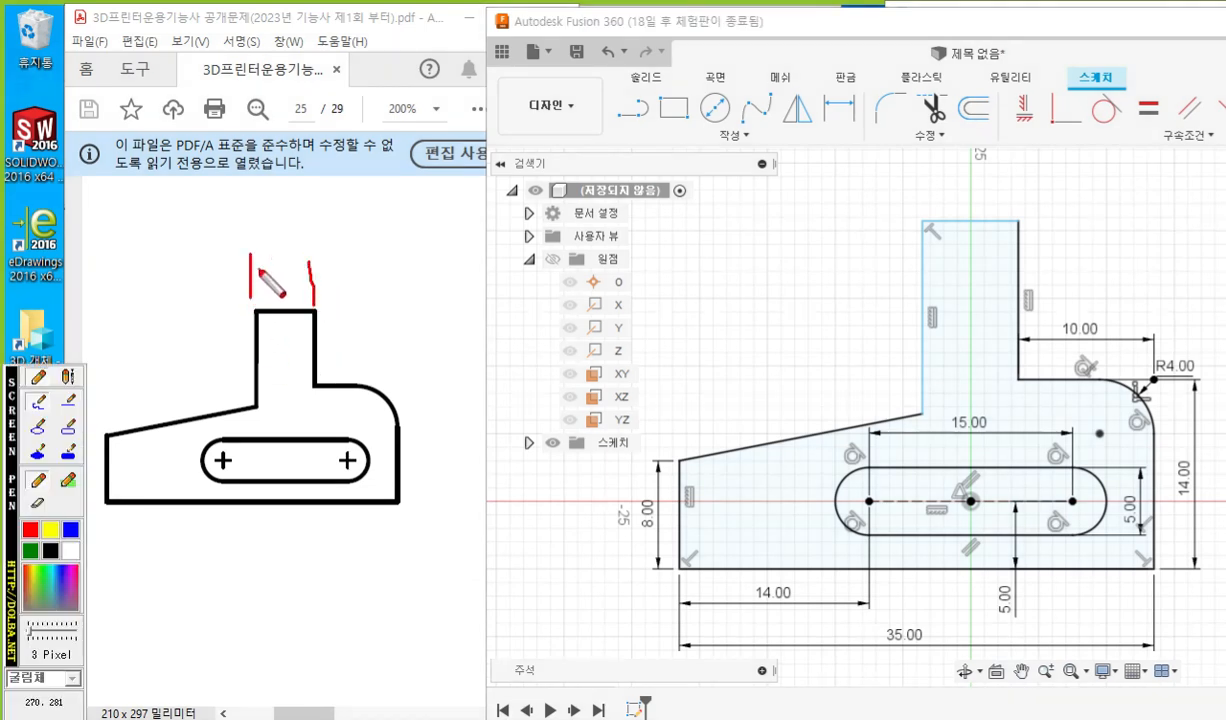
mouse_move(254, 267)
mouse_down()
mouse_move(300, 265)
mouse_move(266, 276)
mouse_up()
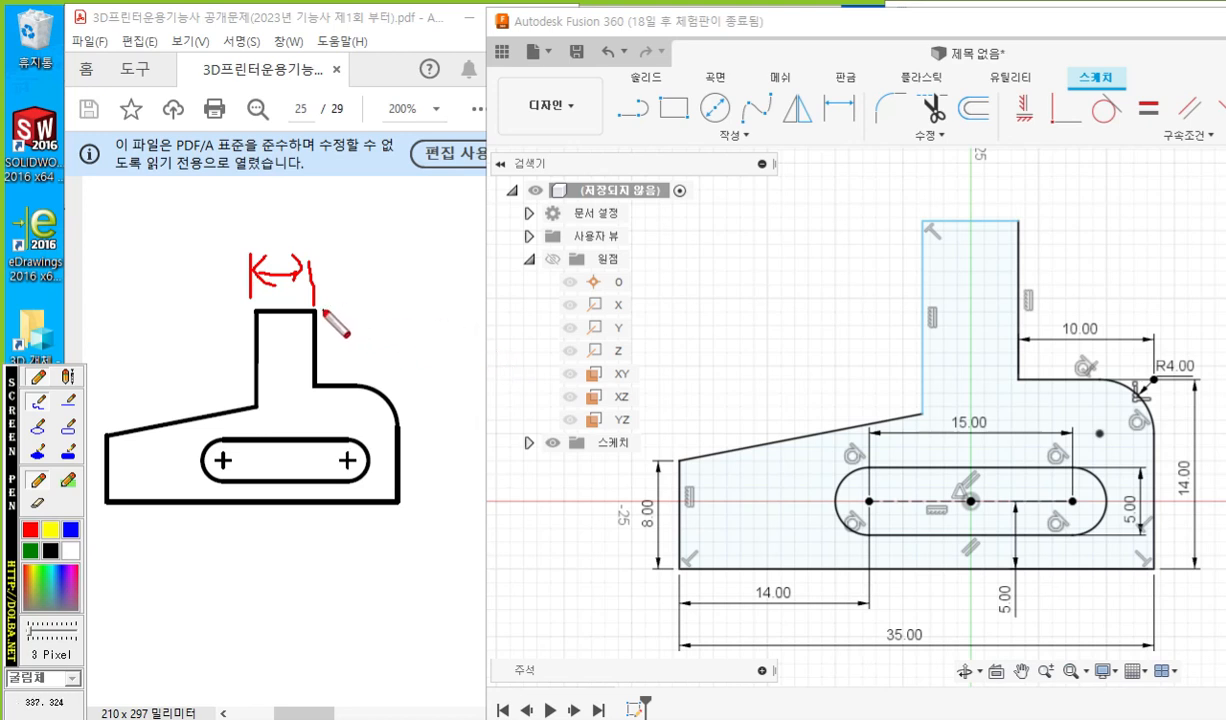
drag(322, 310, 384, 310)
drag(354, 382, 385, 381)
drag(380, 312, 381, 380)
drag(392, 360, 382, 380)
mouse_move(370, 330)
mouse_down()
mouse_move(379, 312)
mouse_move(390, 323)
mouse_move(347, 356)
mouse_move(436, 309)
mouse_up()
Mark the overall height with a red arrow and a circled B, write 7 and 23 as the values, and clear the annotations.
drag(382, 500, 444, 492)
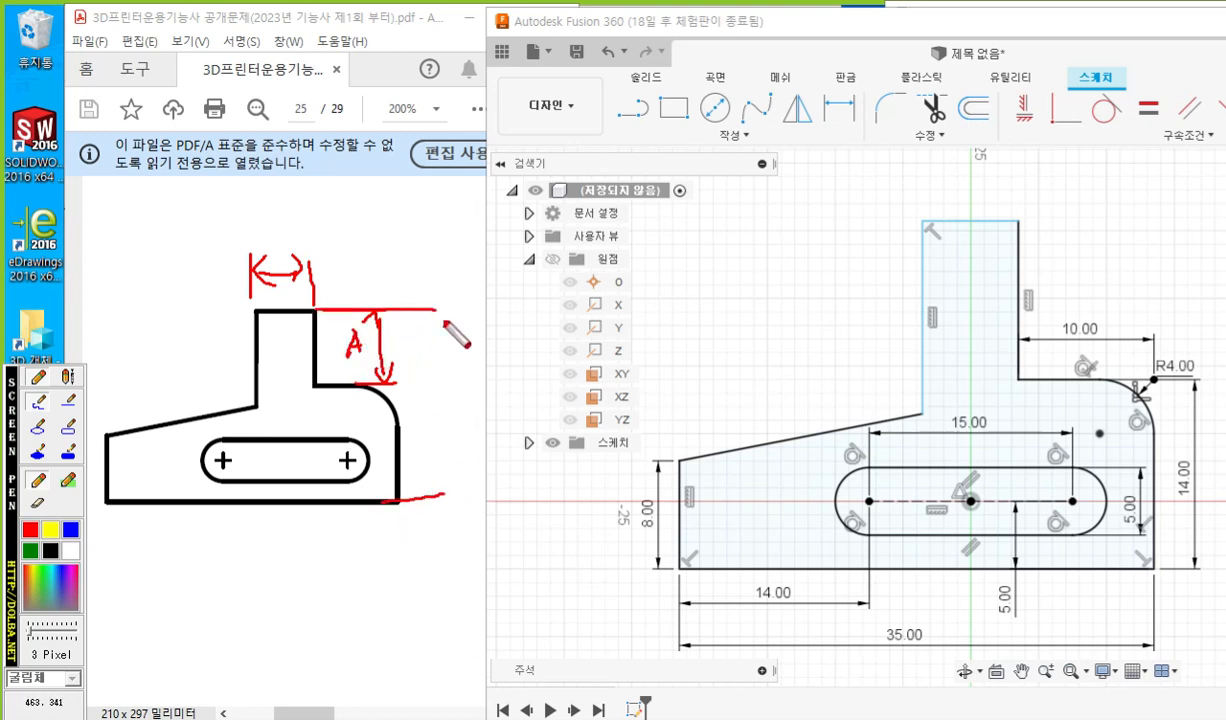
drag(438, 312, 441, 488)
drag(456, 464, 441, 488)
mouse_move(423, 331)
mouse_down()
mouse_move(438, 314)
mouse_move(451, 344)
mouse_move(419, 420)
mouse_move(419, 399)
mouse_move(420, 421)
mouse_move(438, 431)
mouse_move(400, 415)
mouse_move(460, 400)
mouse_move(443, 448)
mouse_up()
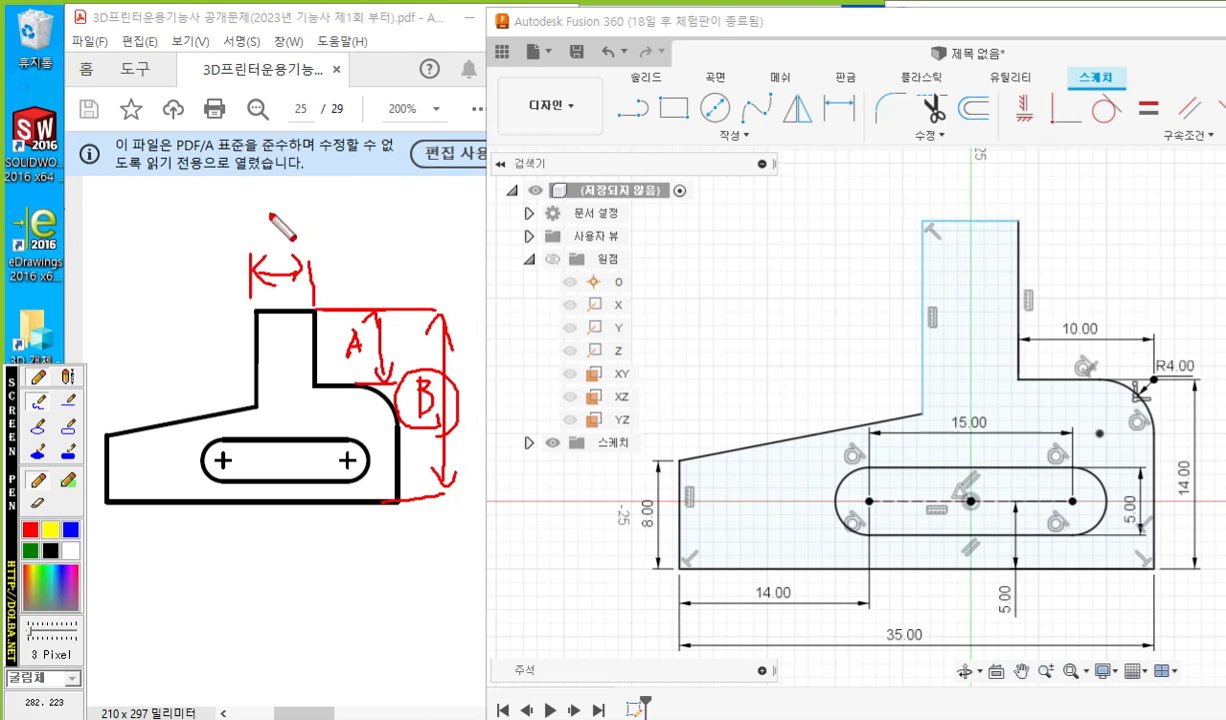
mouse_move(259, 213)
mouse_down()
mouse_move(296, 212)
mouse_move(291, 241)
mouse_up()
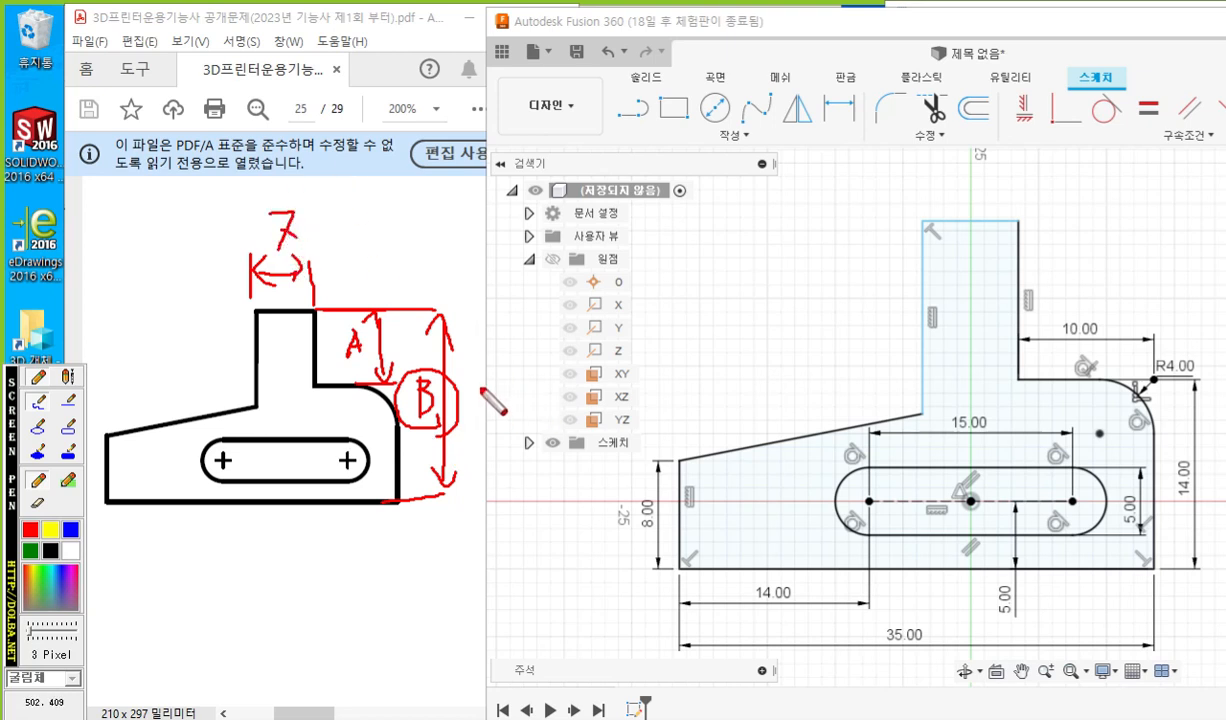
mouse_move(481, 384)
mouse_down()
mouse_move(501, 398)
mouse_move(518, 384)
mouse_move(510, 400)
mouse_up()
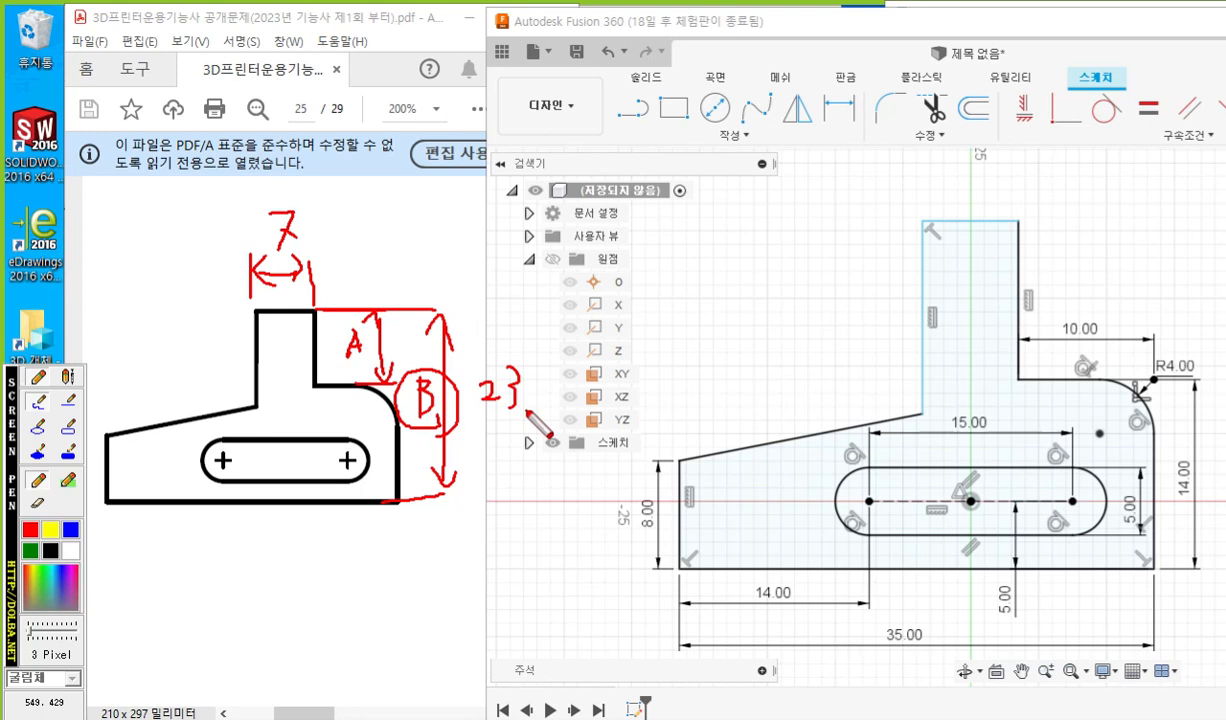
key(Escape)
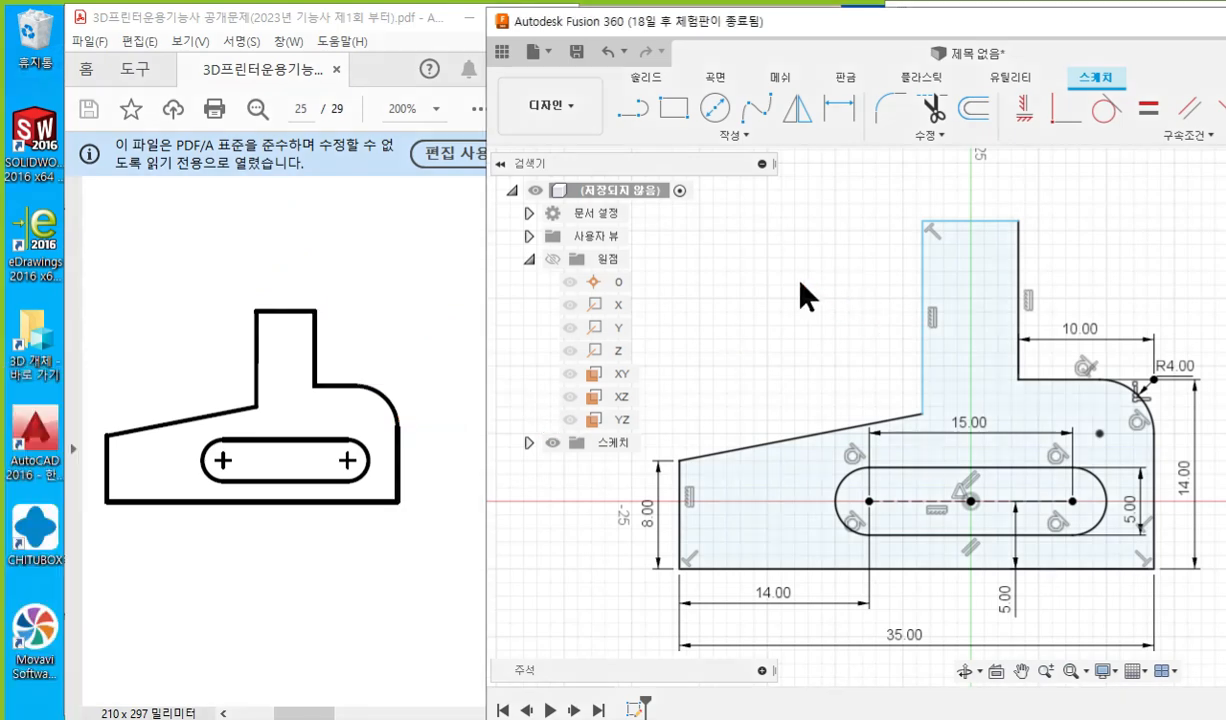
Dimension the distance between the upright's two vertical sides as 7 mm, placed above the profile.
right_click(770, 272)
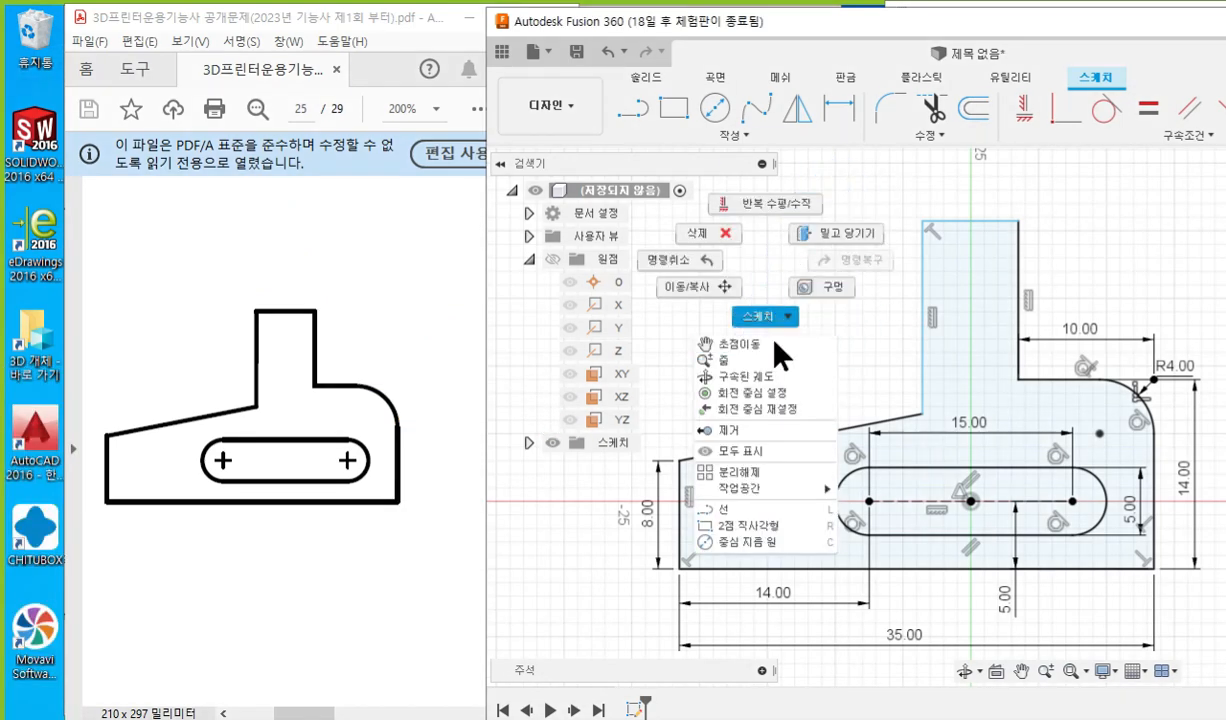
key(d)
click(923, 285)
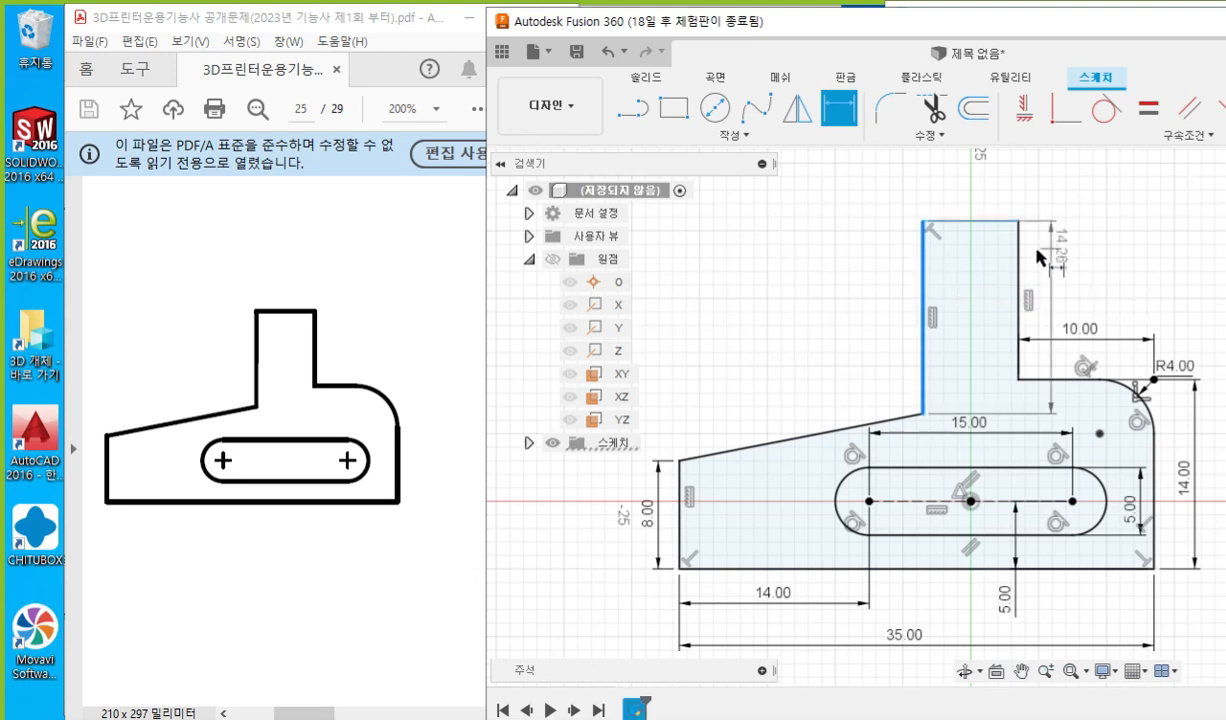
click(1018, 263)
click(978, 190)
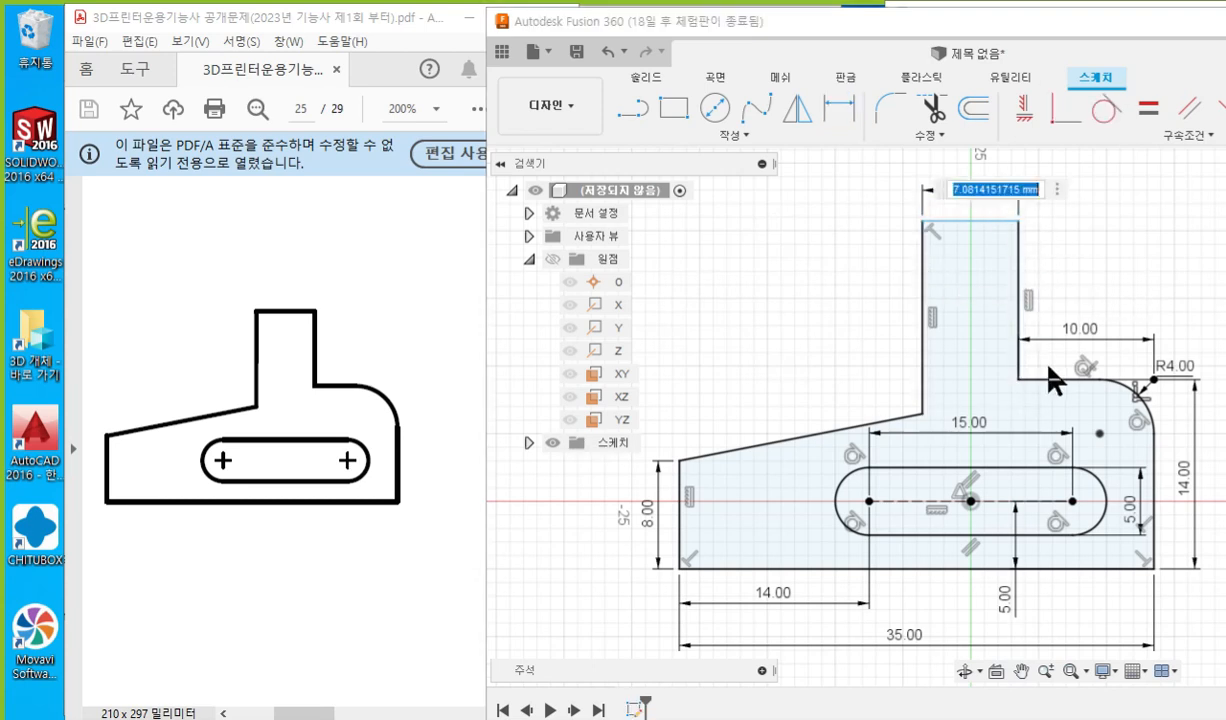
text(7)
key(Return)
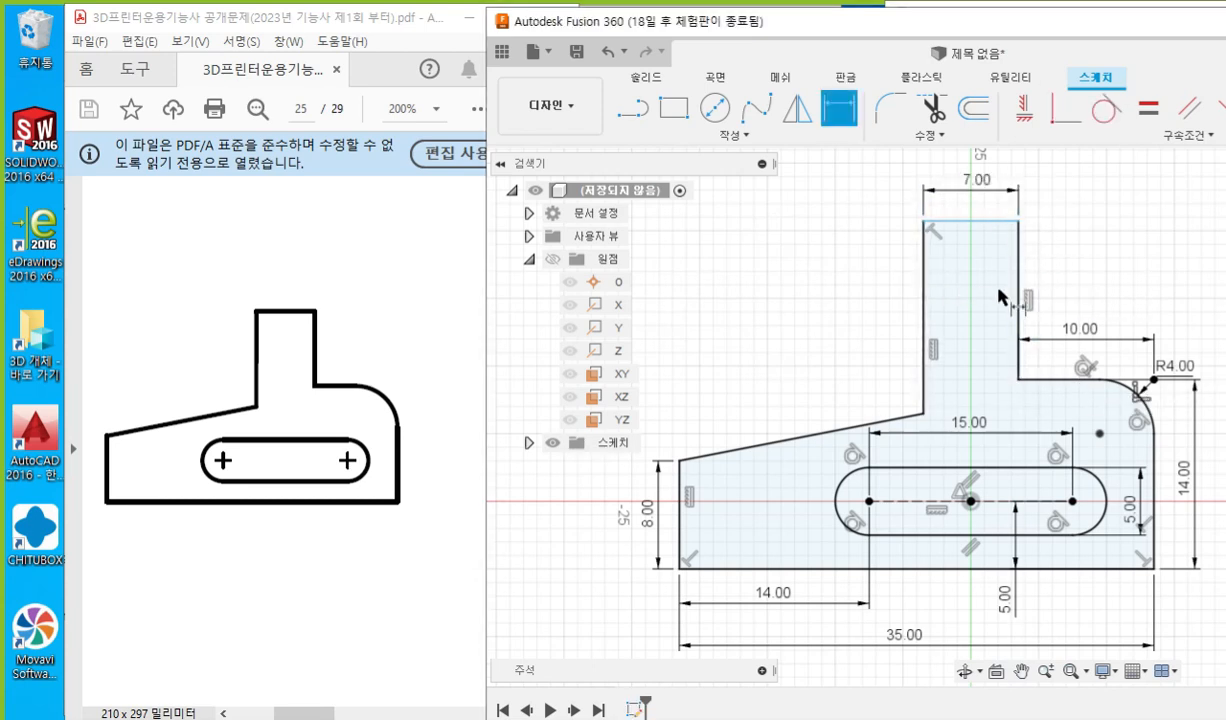
Dimension the overall height from the bottom edge to the upright's top edge as 23 mm, placed outside the profile.
click(990, 222)
click(1035, 569)
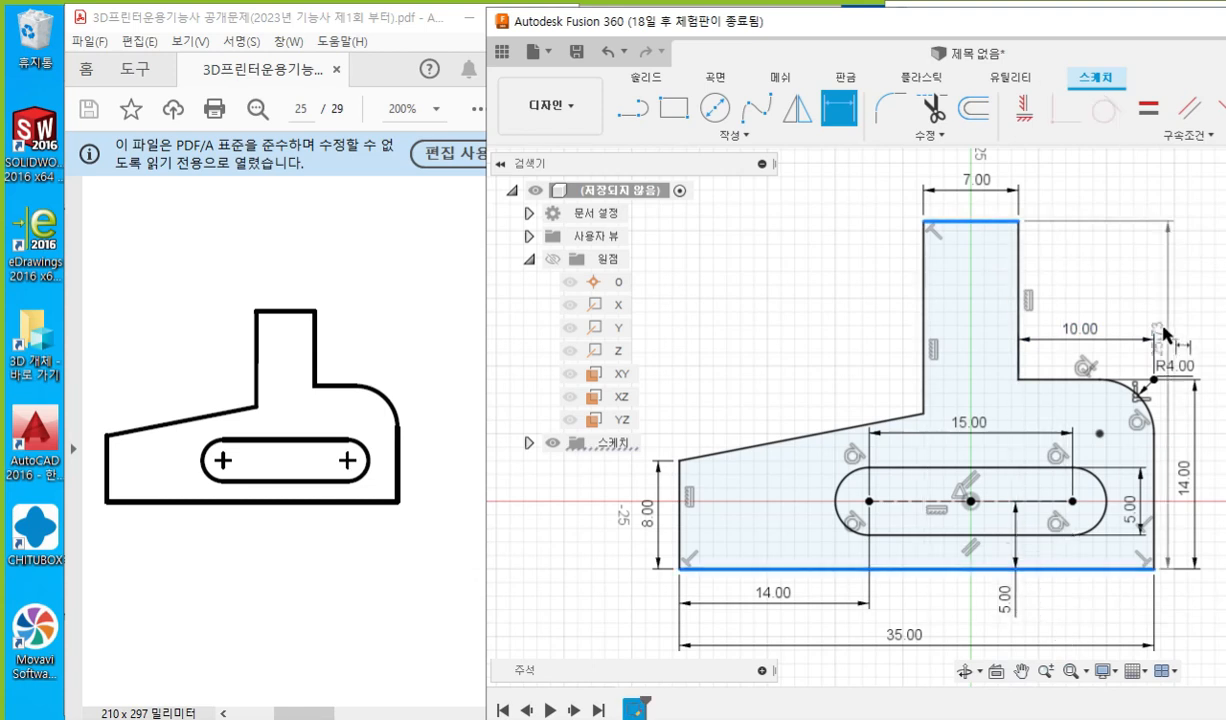
middle_drag(1173, 297, 1108, 304)
click(1167, 320)
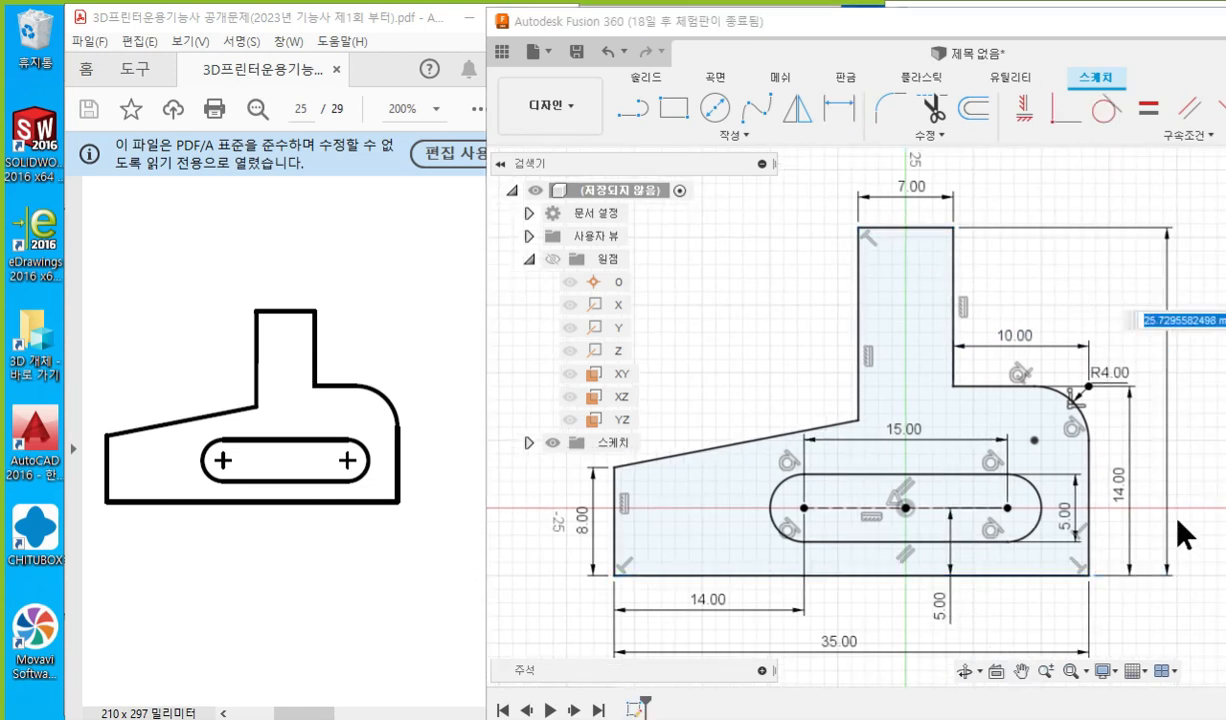
text(23)
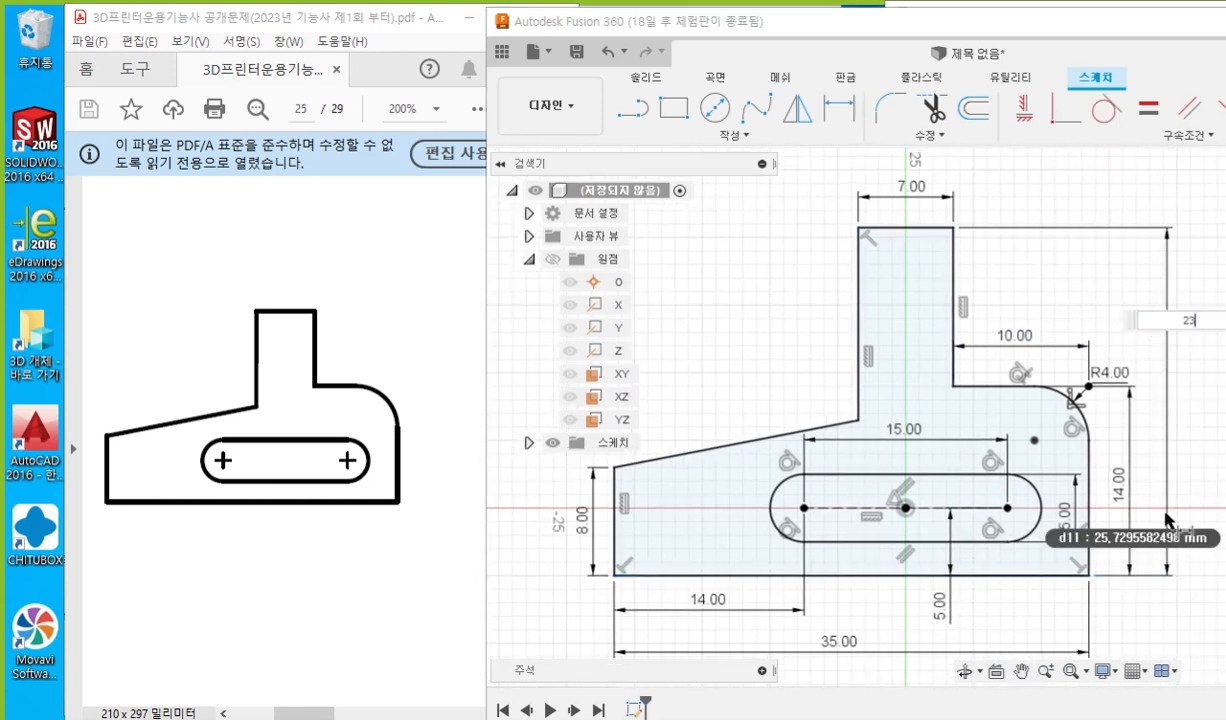
key(Return)
mouse_move(1017, 232)
middle_down()
mouse_move(1054, 220)
mouse_move(1043, 222)
mouse_move(1032, 186)
middle_up()
key(Escape)
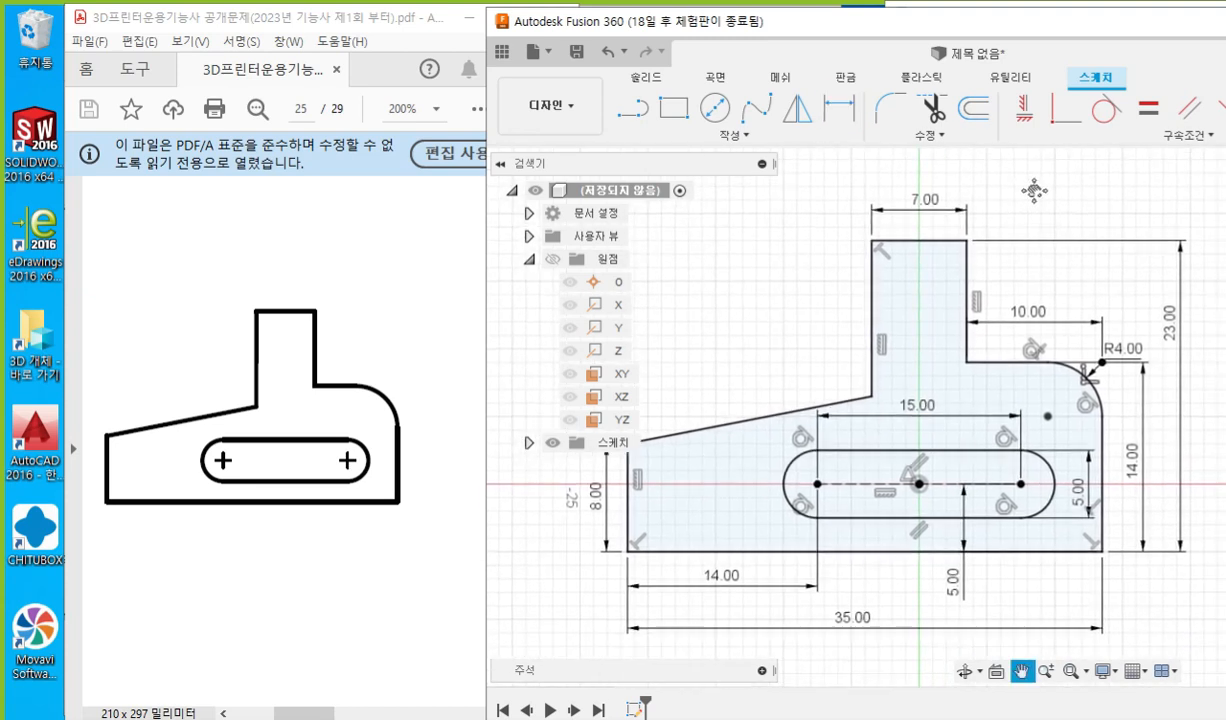
middle_drag(1027, 197, 1026, 197)
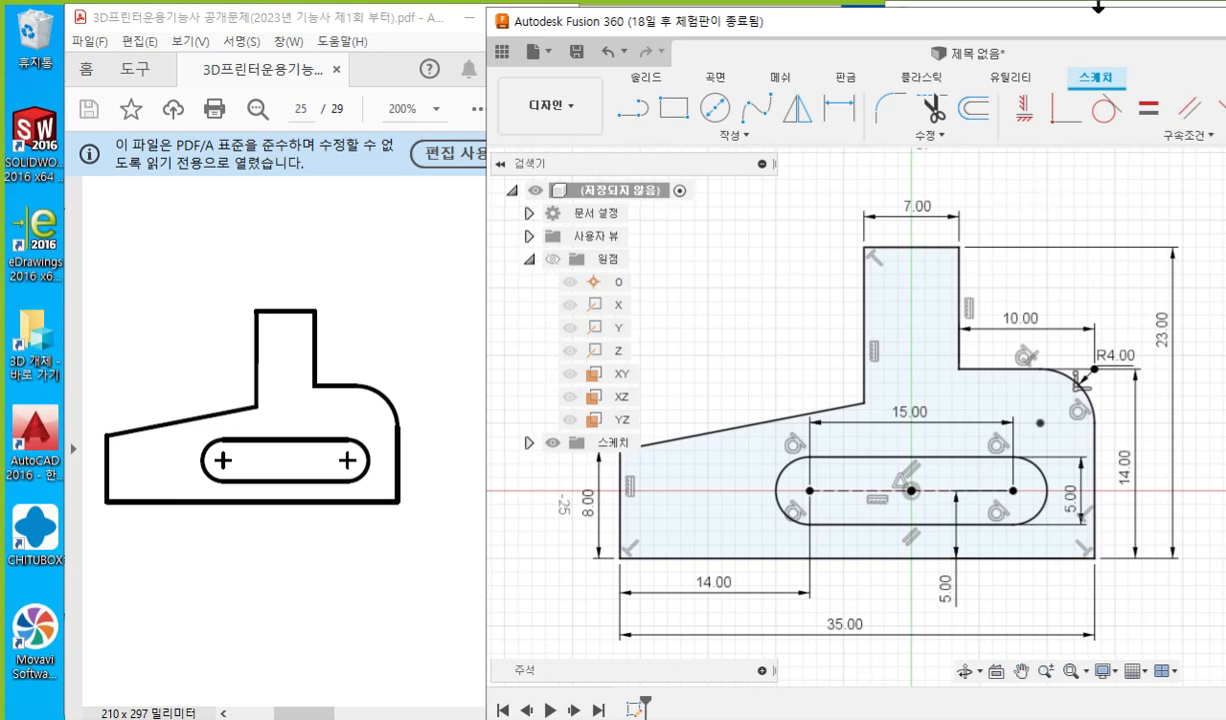
Move the Fusion window partly over the PDF and reposition the R4, 14 mm height, 10 mm and 35 mm dimensions for clearer spacing.
drag(1103, 28, 919, 33)
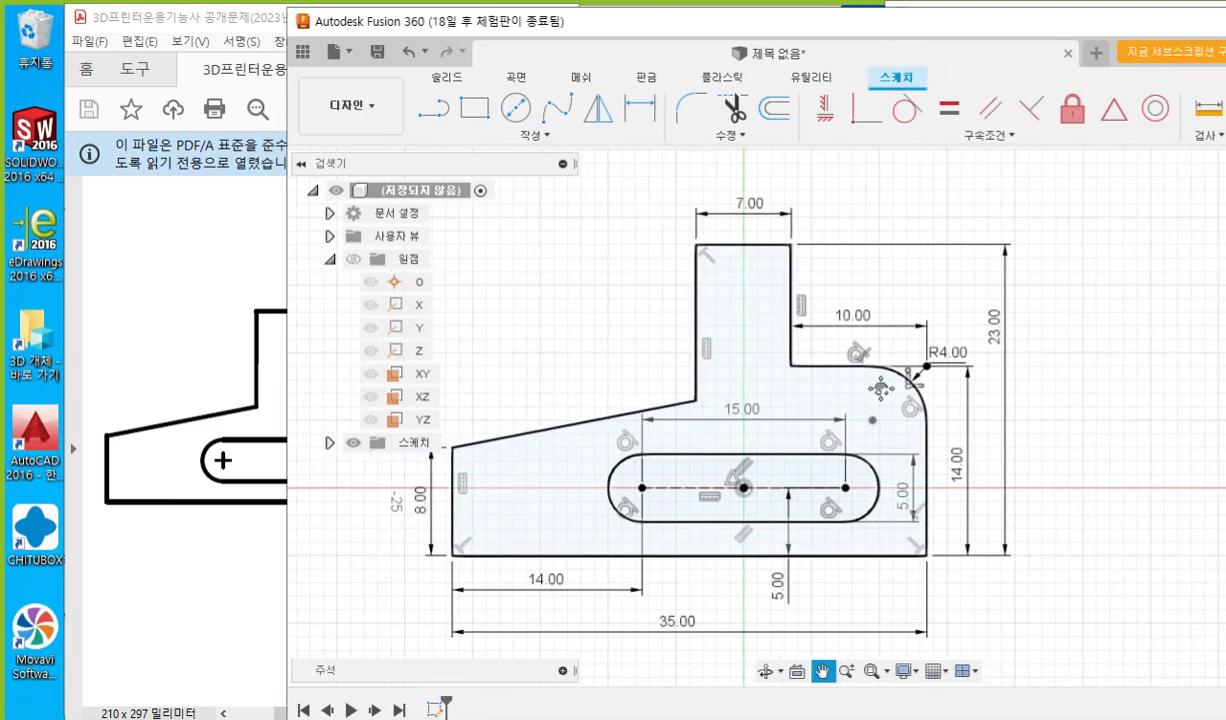
scroll(829, 432, up, 1)
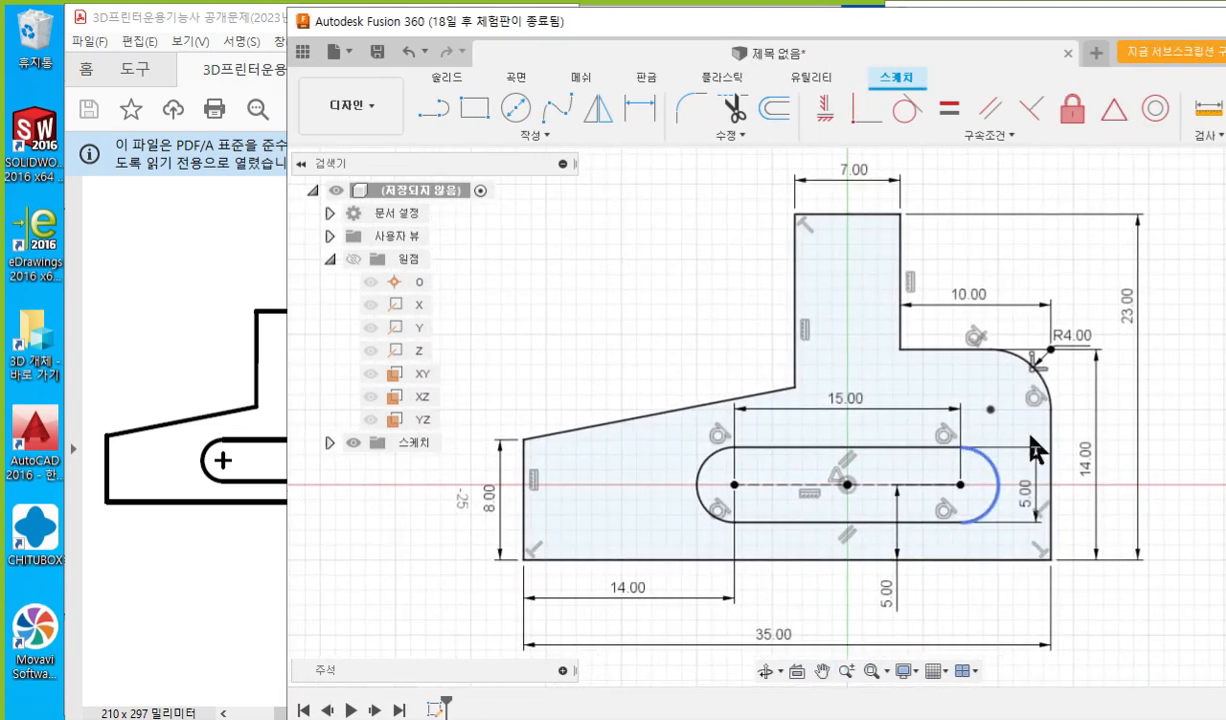
drag(1072, 336, 1085, 302)
drag(1080, 460, 1096, 440)
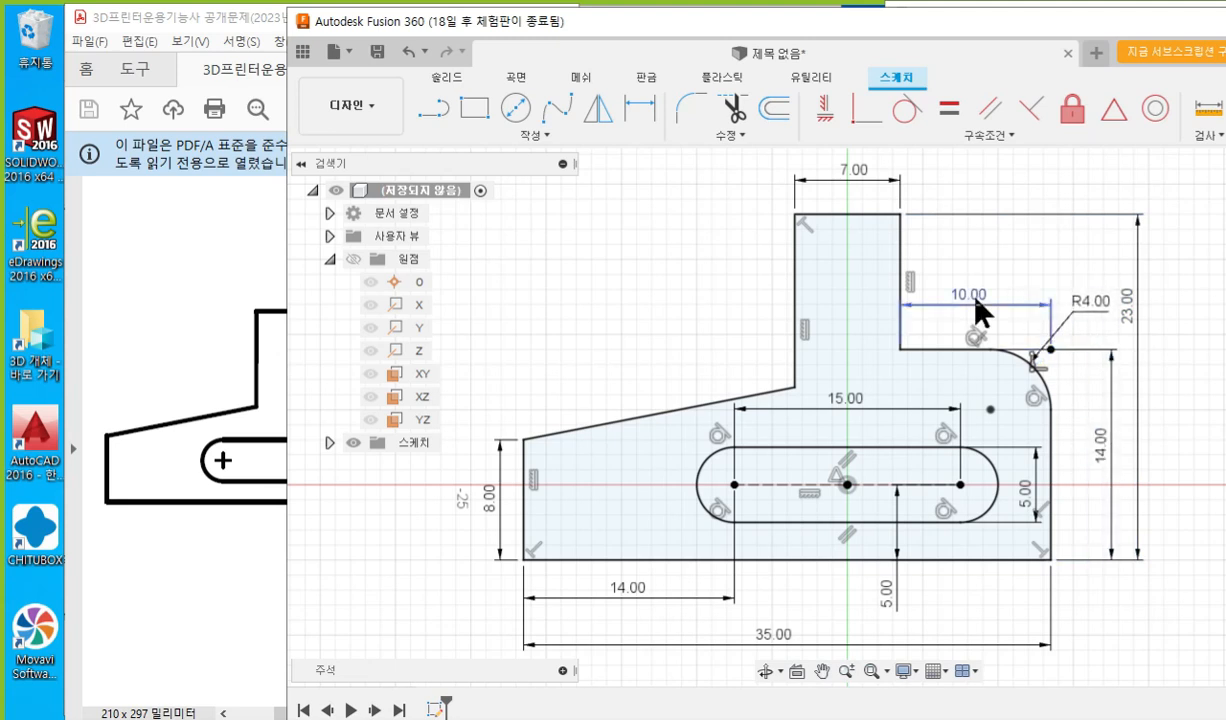
drag(975, 265, 975, 250)
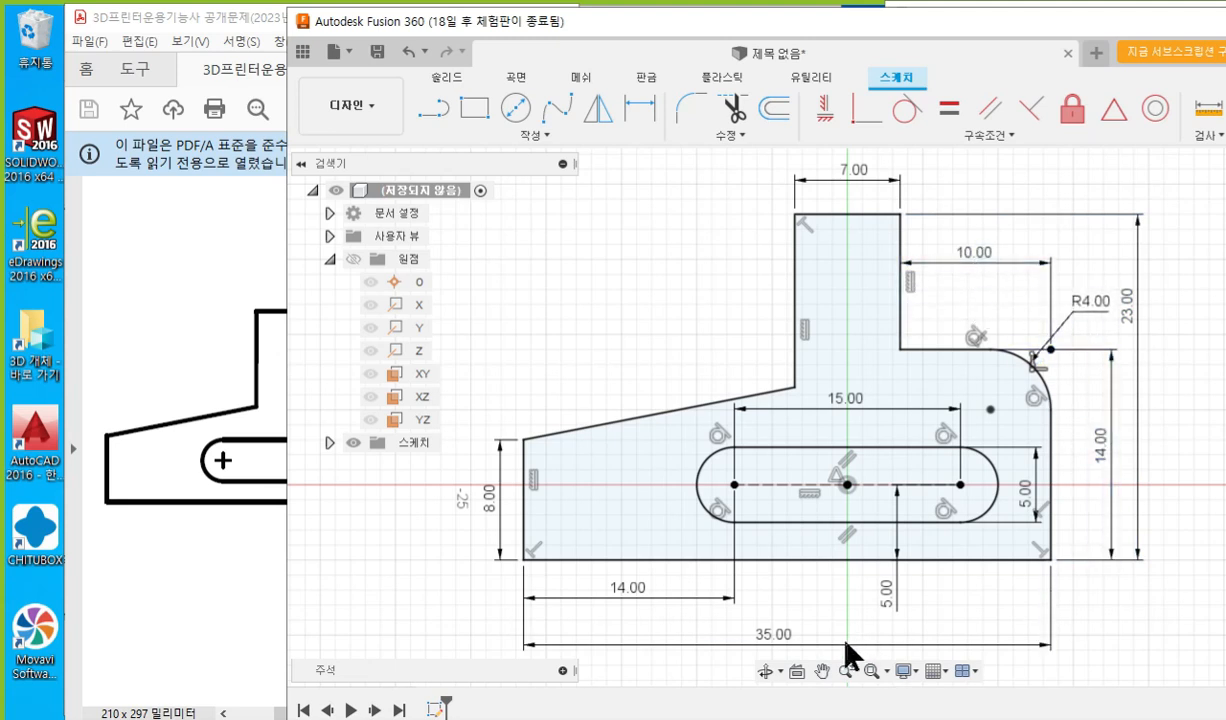
drag(774, 631, 782, 628)
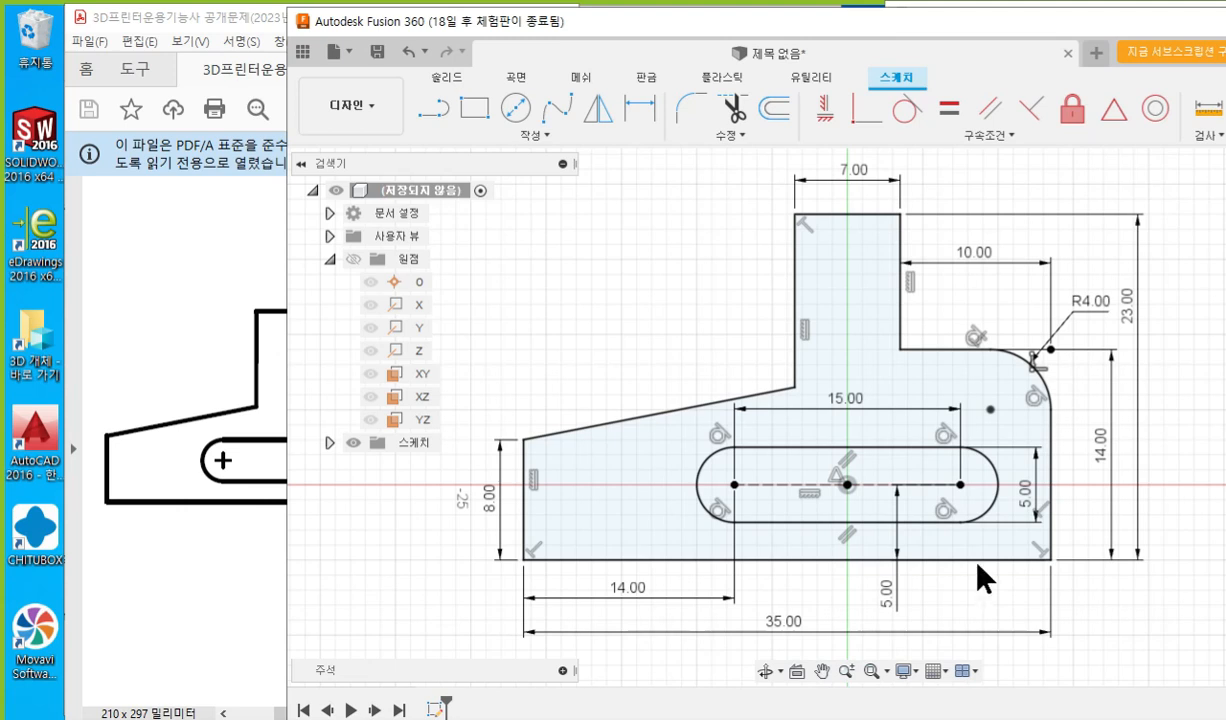
Set up an Extrude of the outer profile around the slot as a new body, with symmetric direction and whole-length measurement.
click(621, 459)
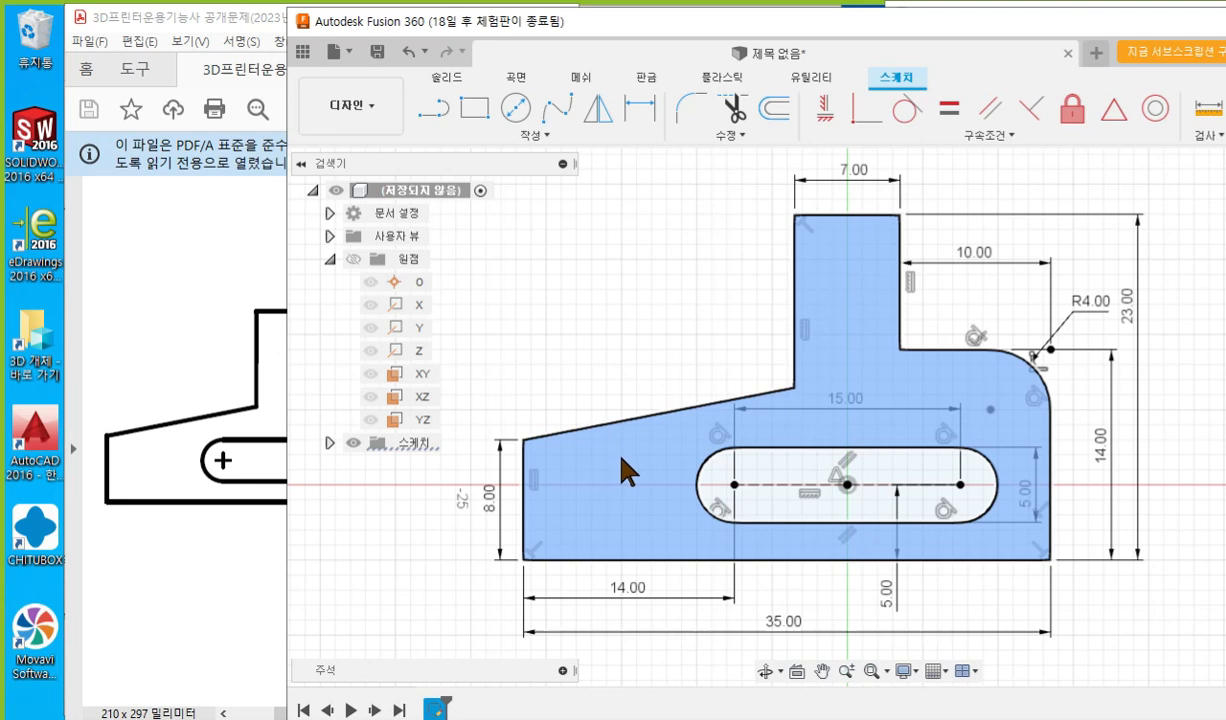
right_click(621, 459)
click(645, 543)
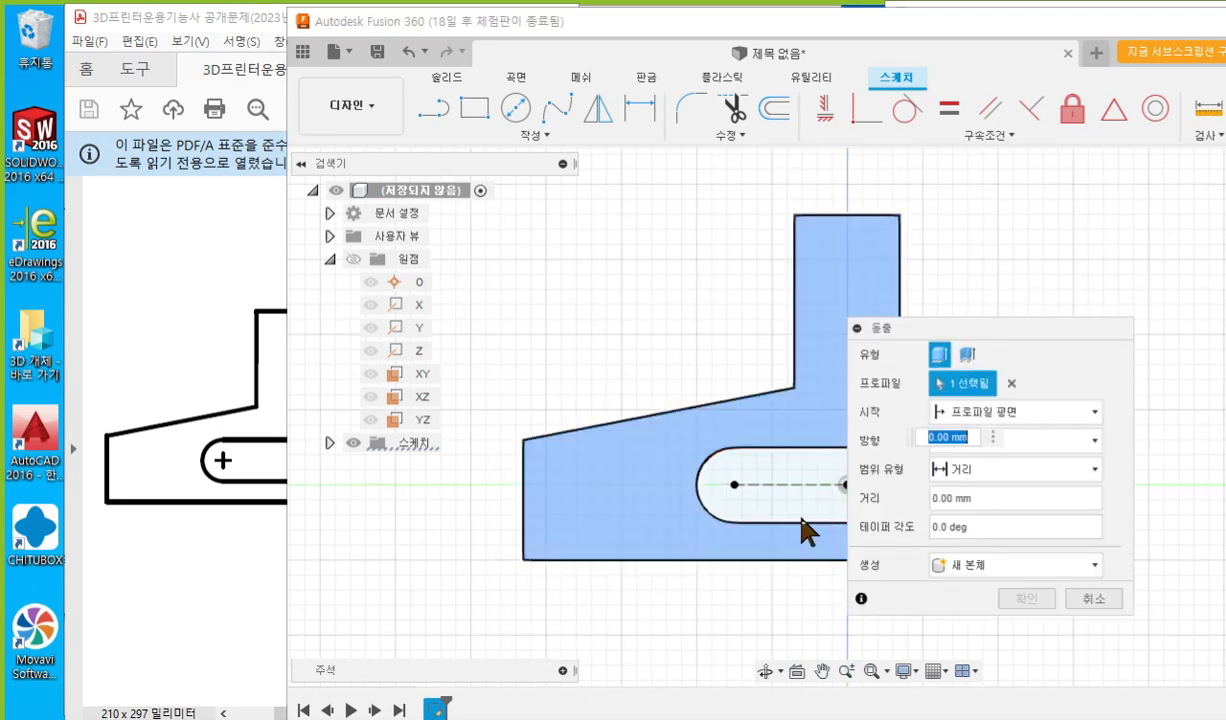
click(988, 413)
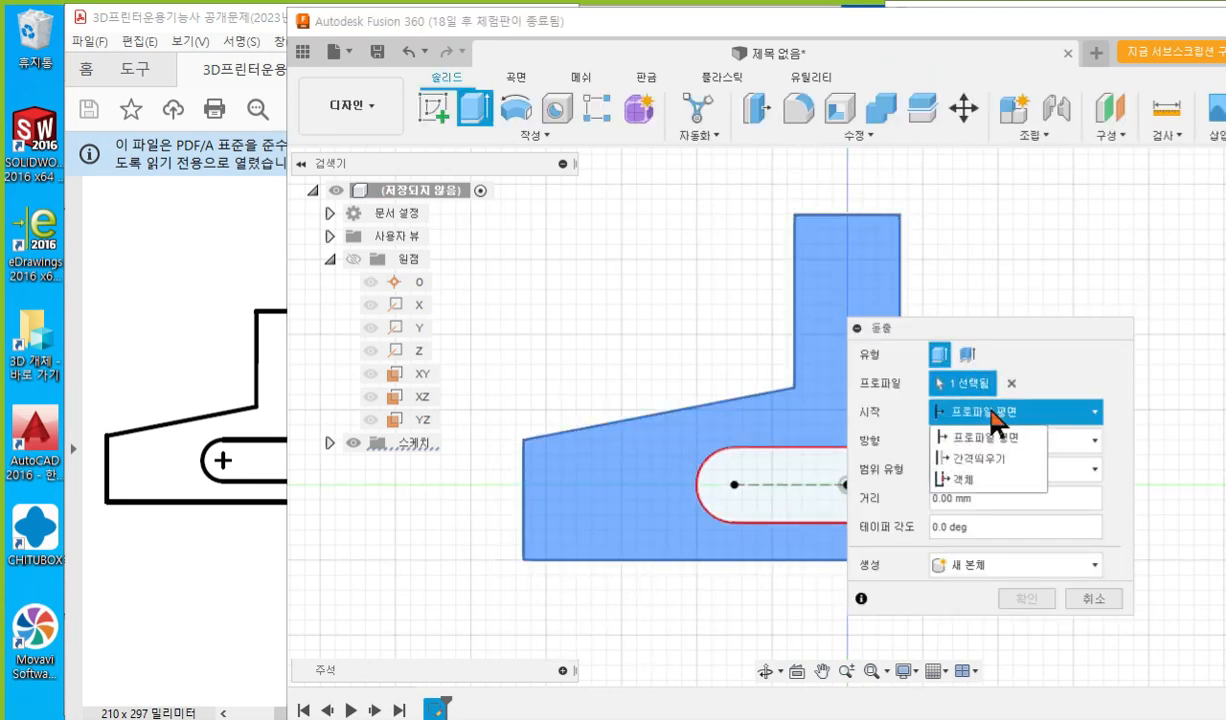
click(1082, 356)
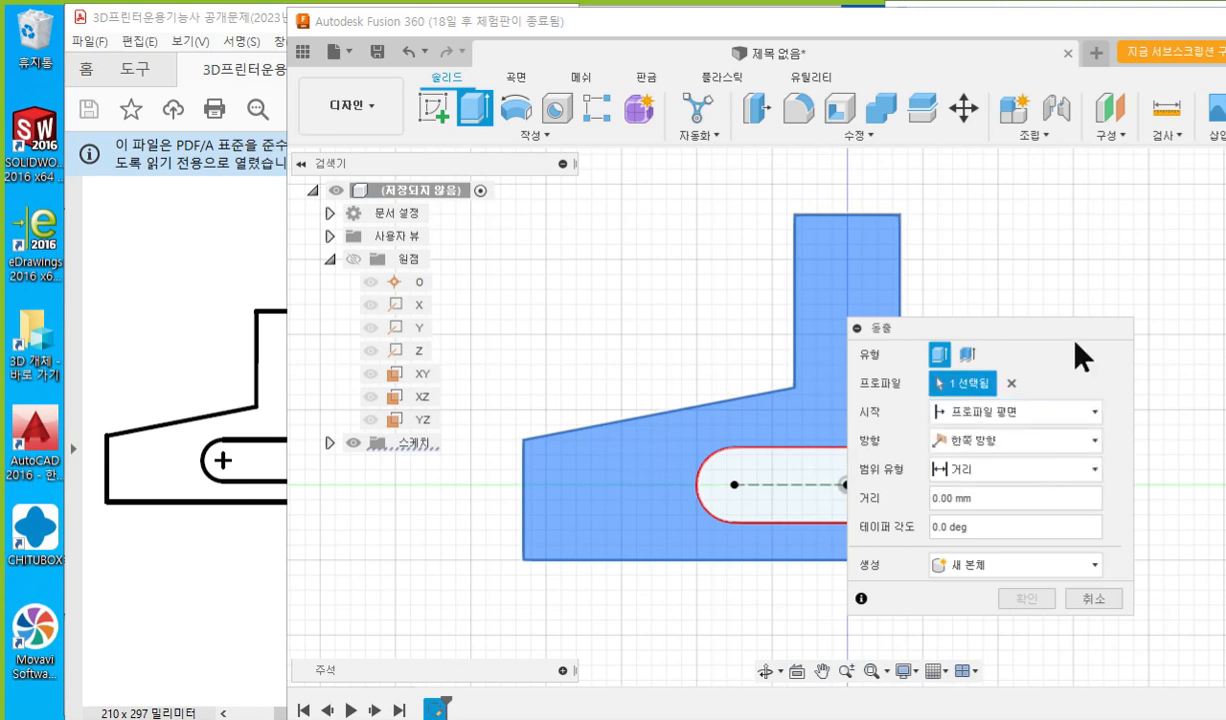
click(1003, 575)
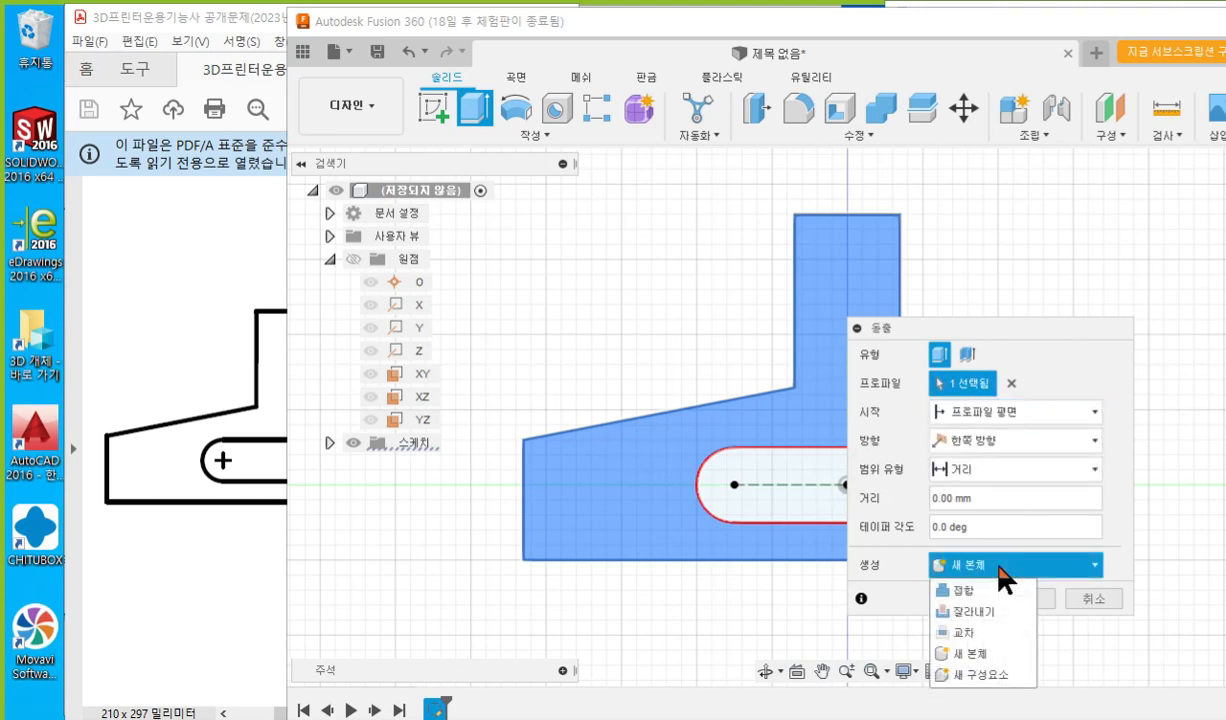
click(1003, 576)
click(1018, 445)
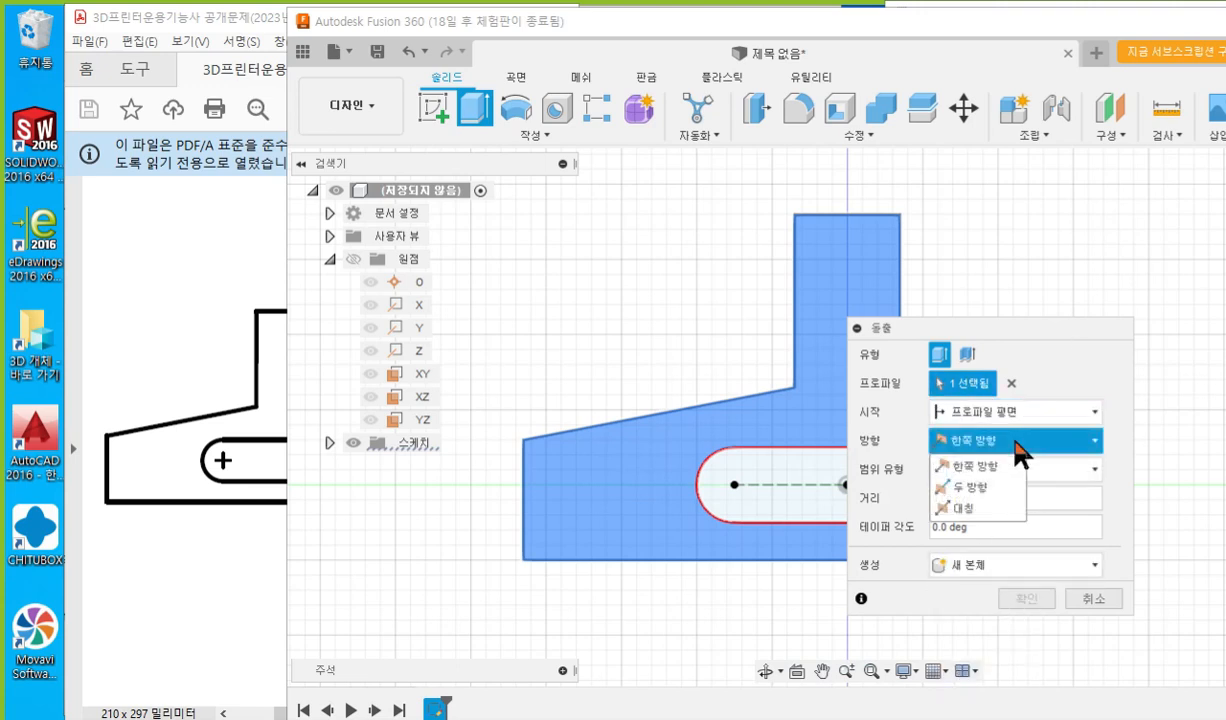
click(963, 507)
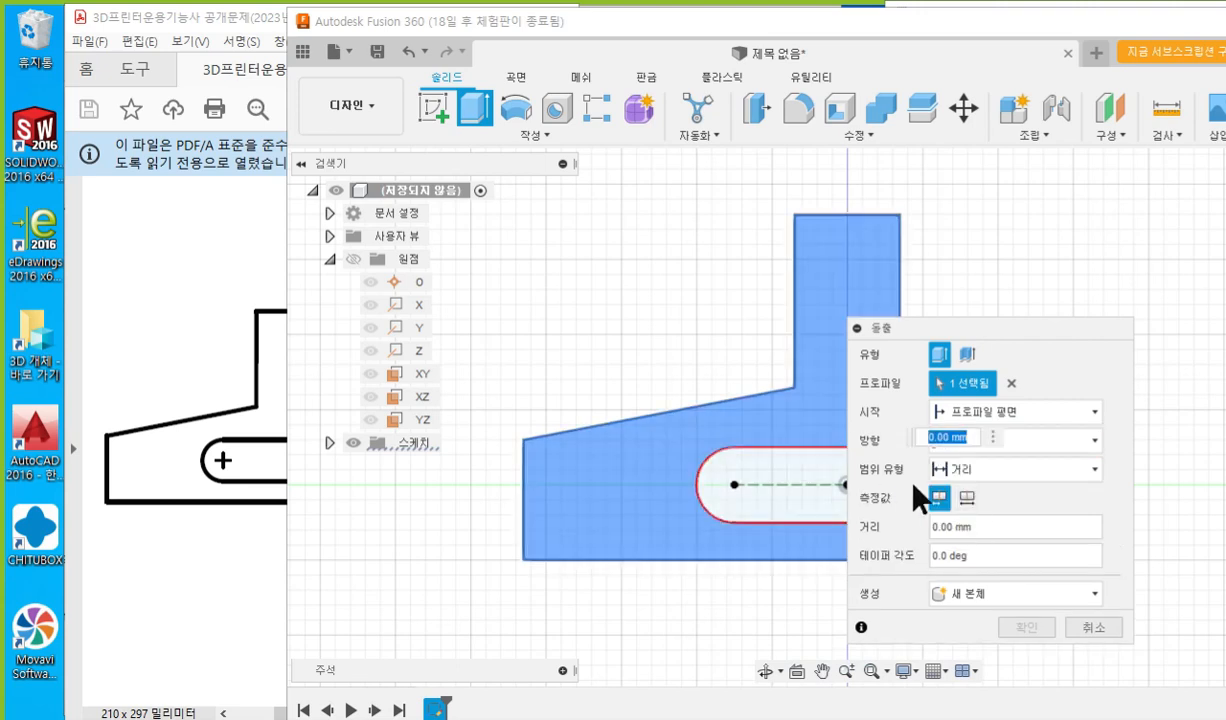
click(966, 497)
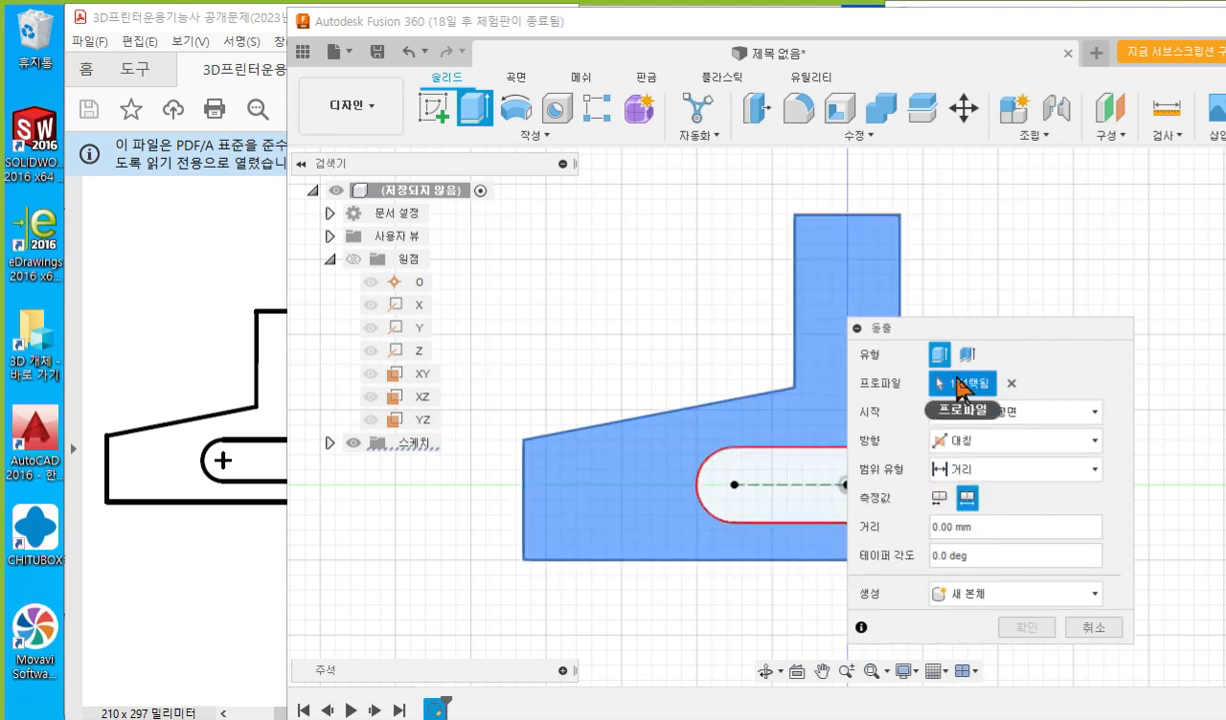
Check part 1's views in the PDF, set the symmetric extrusion's whole length to 30 mm, and complete it.
shift+middle_drag(616, 312, 686, 315)
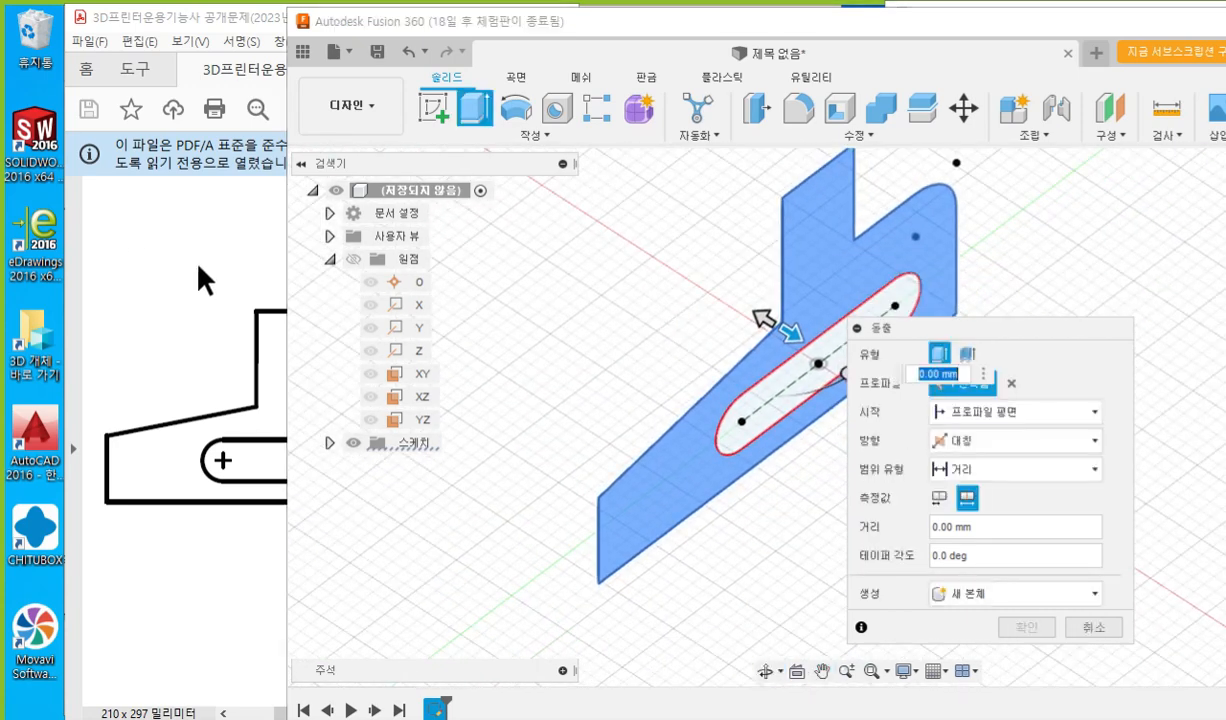
click(198, 266)
ctrl+scroll(267, 311, down, 4)
scroll(285, 290, up, 1)
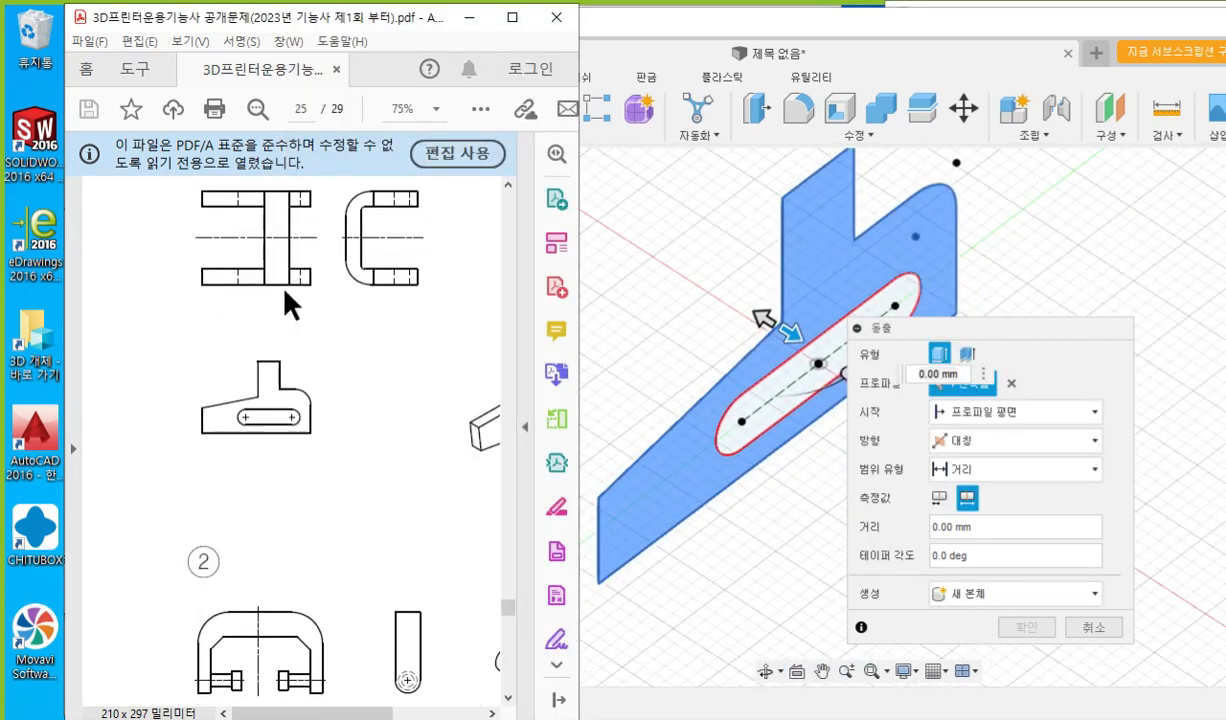
scroll(285, 300, up, 1)
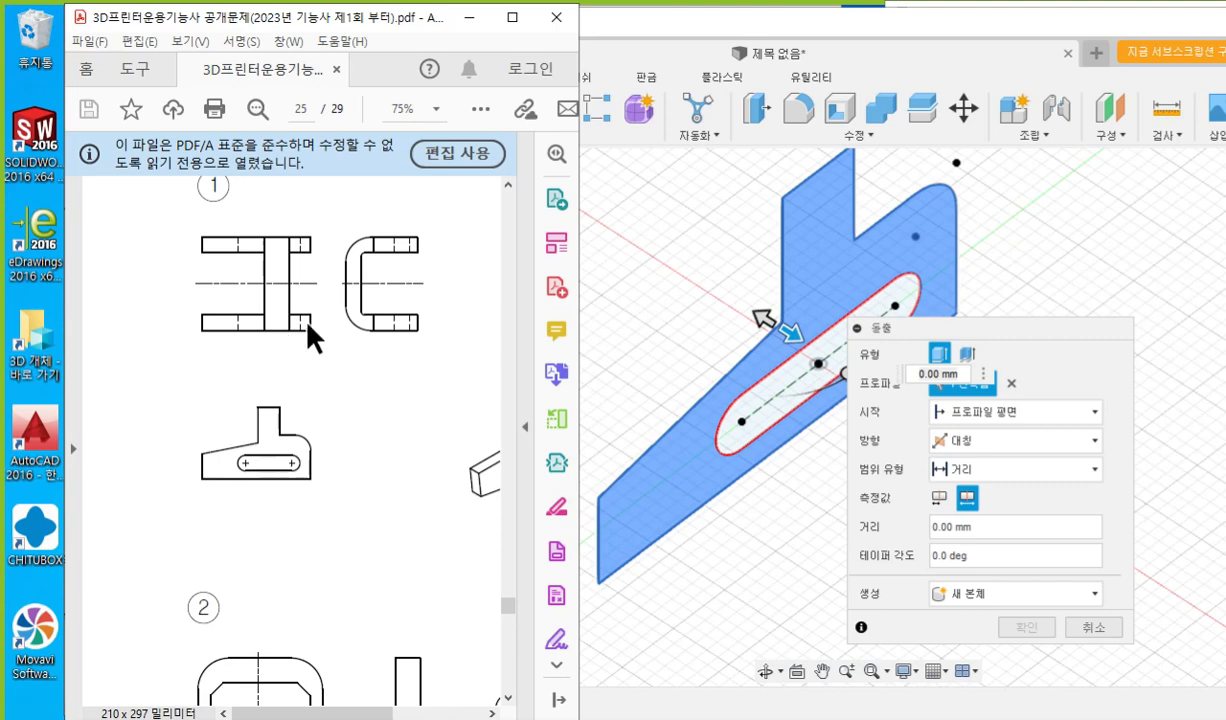
click(977, 520)
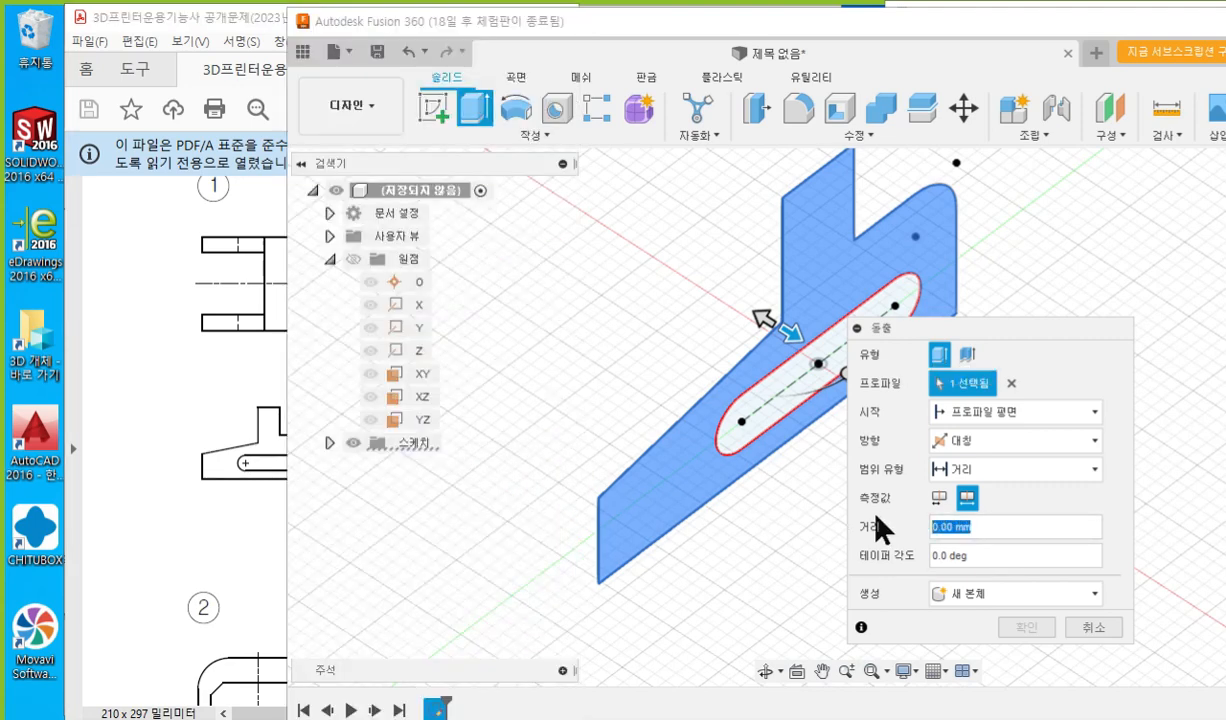
text(30)
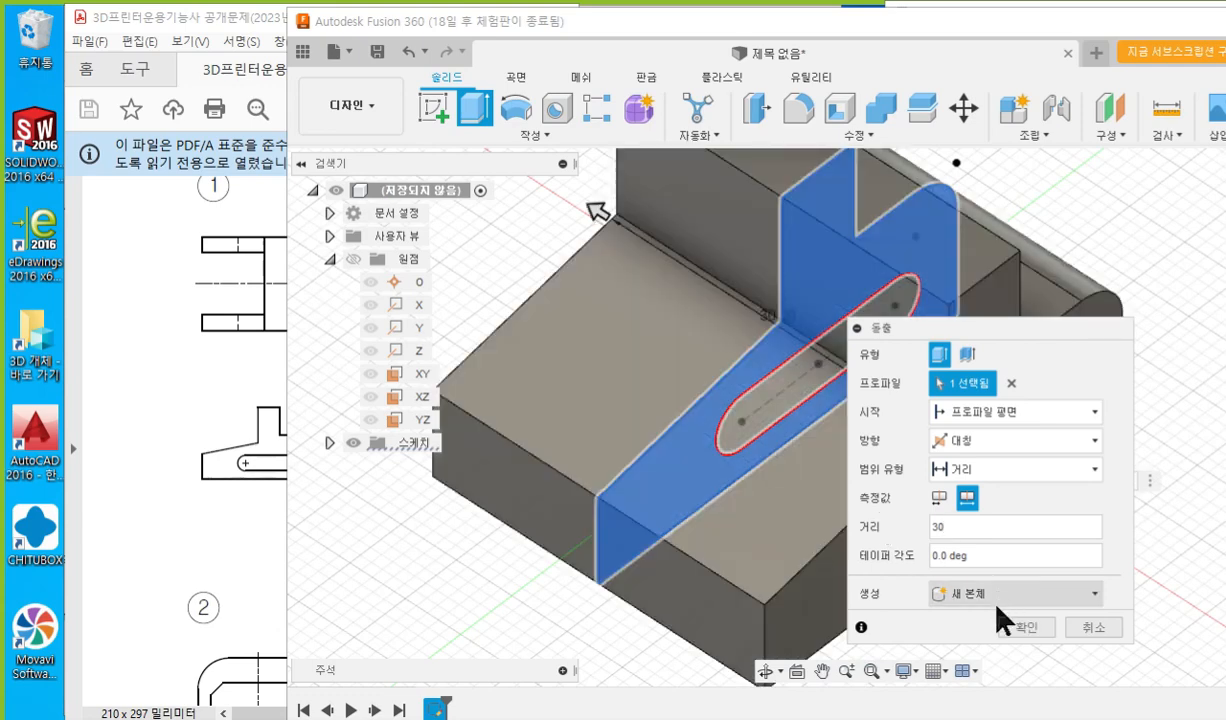
click(1025, 630)
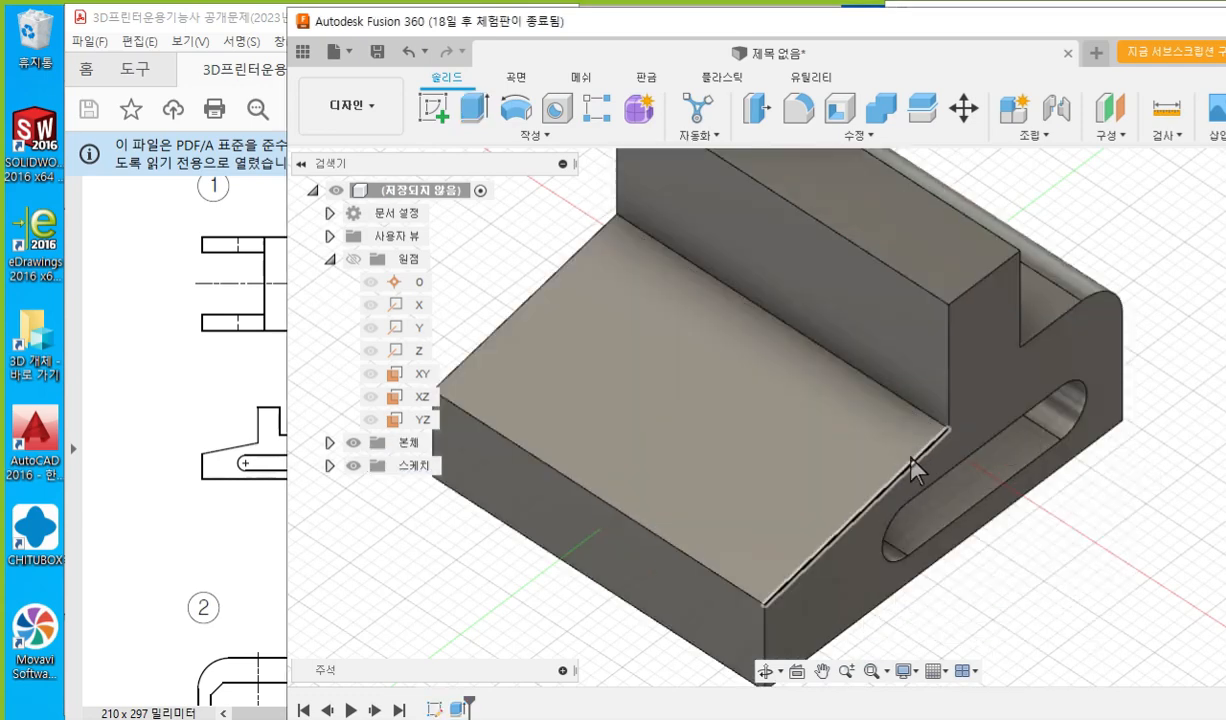
scroll(911, 457, down, 2)
mouse_move(877, 477)
middle_down()
mouse_move(906, 510)
mouse_move(886, 485)
middle_up()
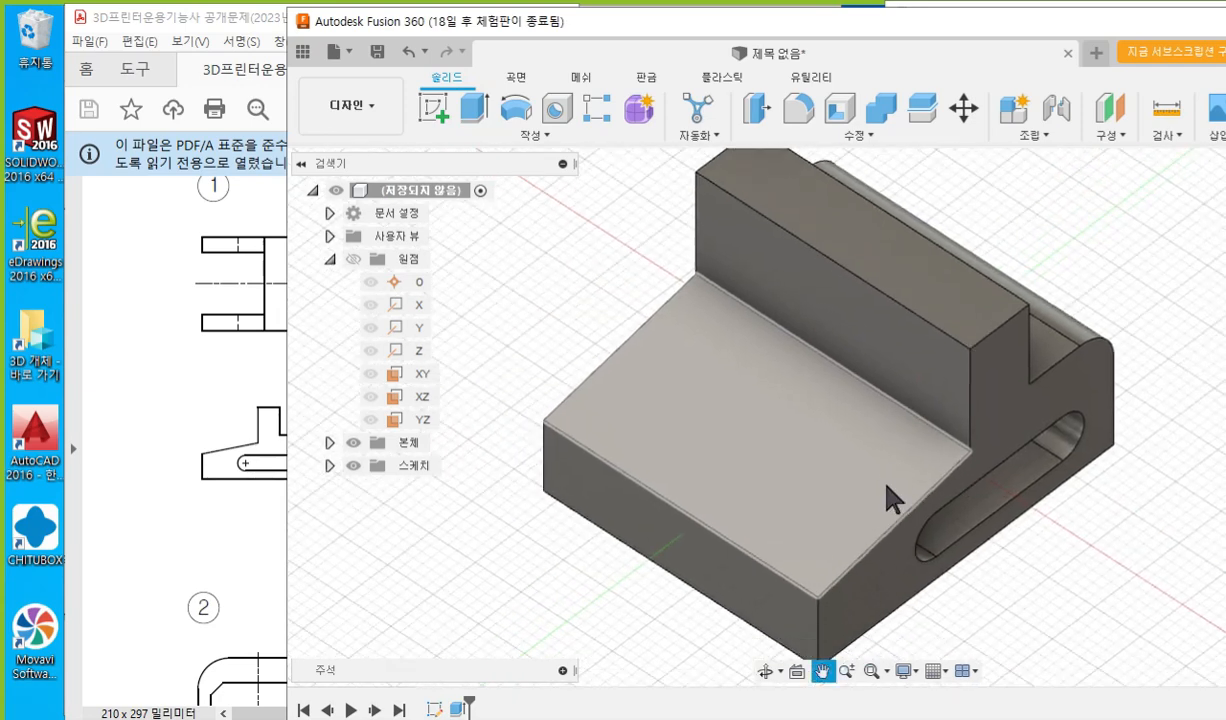
Outline the inner opening of part 1's C-shaped view in red on the PDF, and clear the annotation.
click(216, 347)
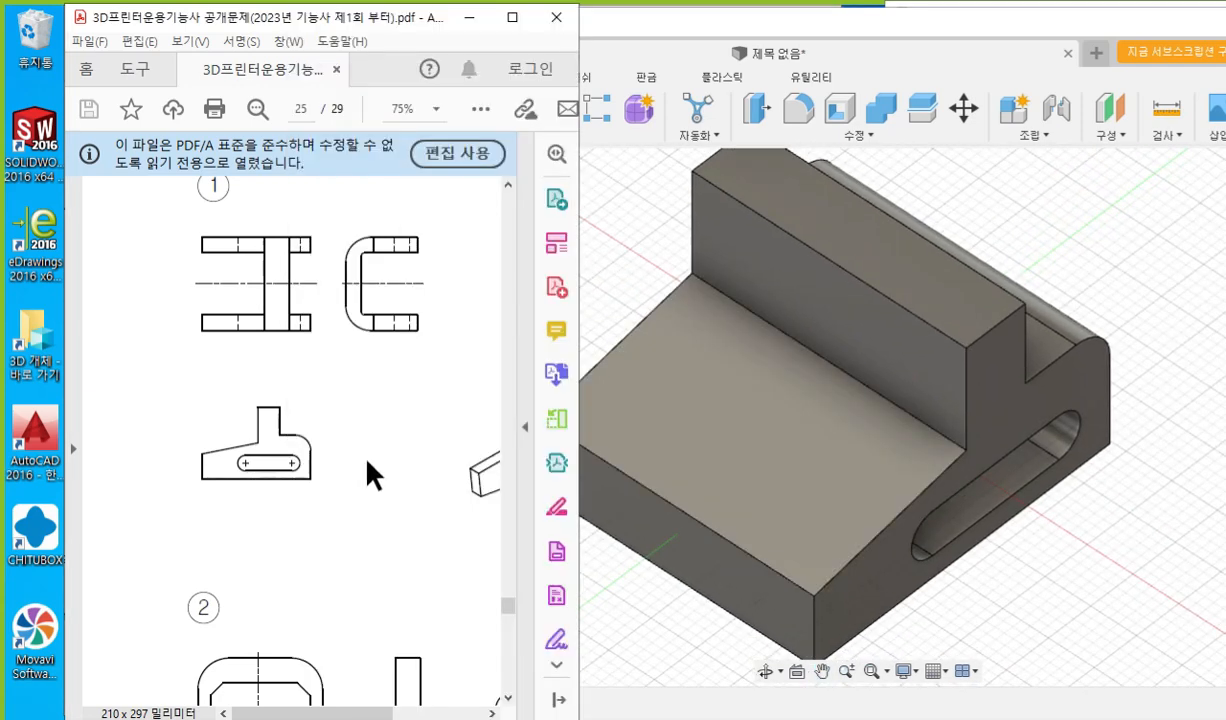
key(F12)
mouse_move(437, 257)
mouse_down()
mouse_move(376, 260)
mouse_move(363, 300)
mouse_move(430, 303)
mouse_move(446, 260)
mouse_move(444, 284)
mouse_up()
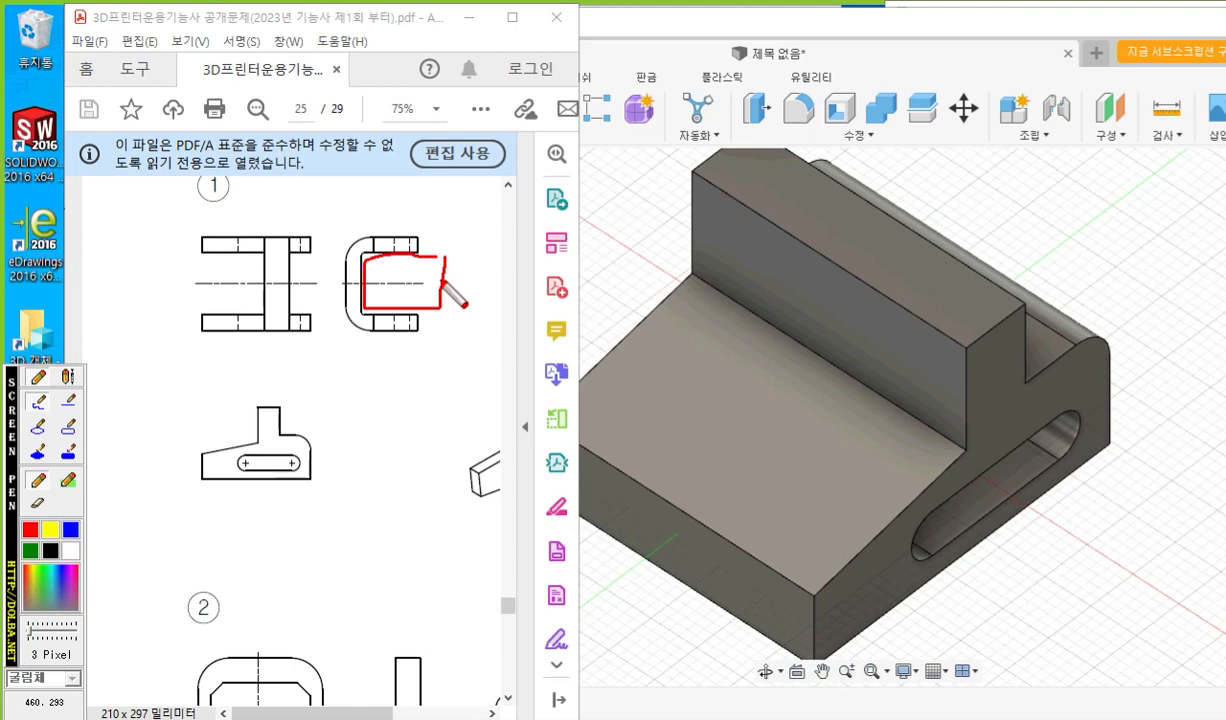
key(Escape)
Return to the Fusion window and move it aside so that part 1's views in the PDF are uncovered.
click(636, 265)
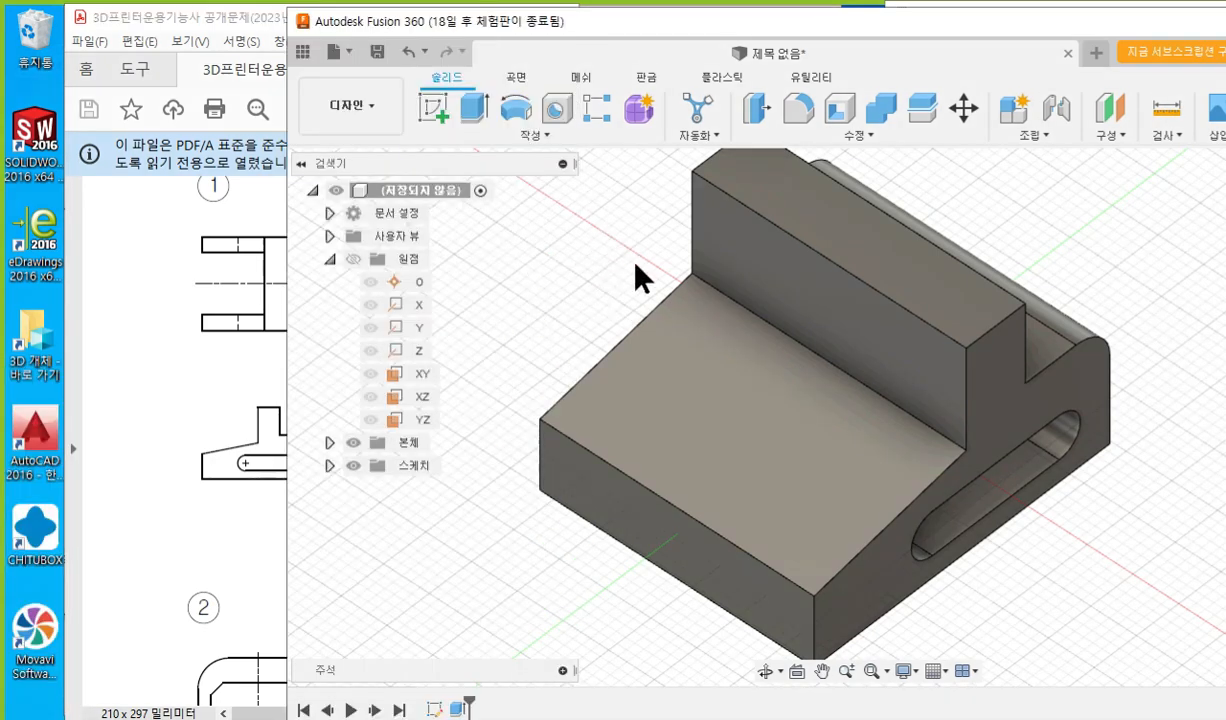
middle_drag(677, 285, 607, 303)
drag(405, 20, 650, 27)
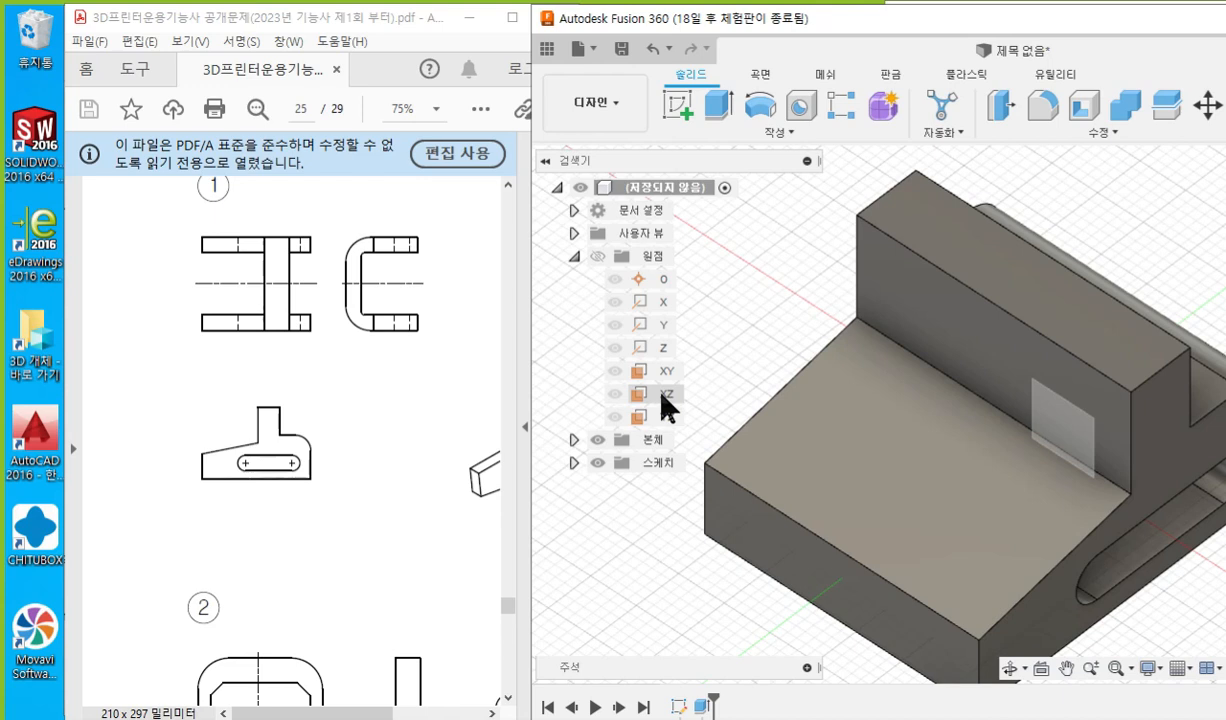
Select the XZ origin plane, write XZ beside it in red, and draw a double-headed arrow across the body.
click(795, 547)
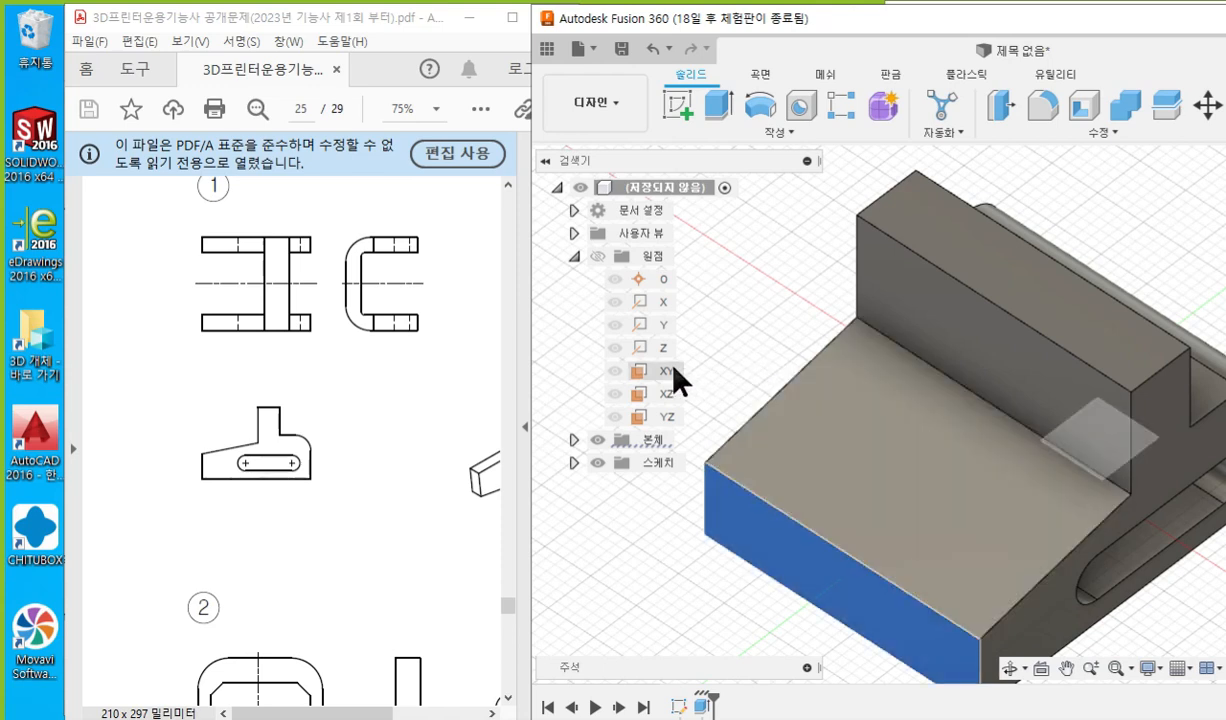
click(672, 394)
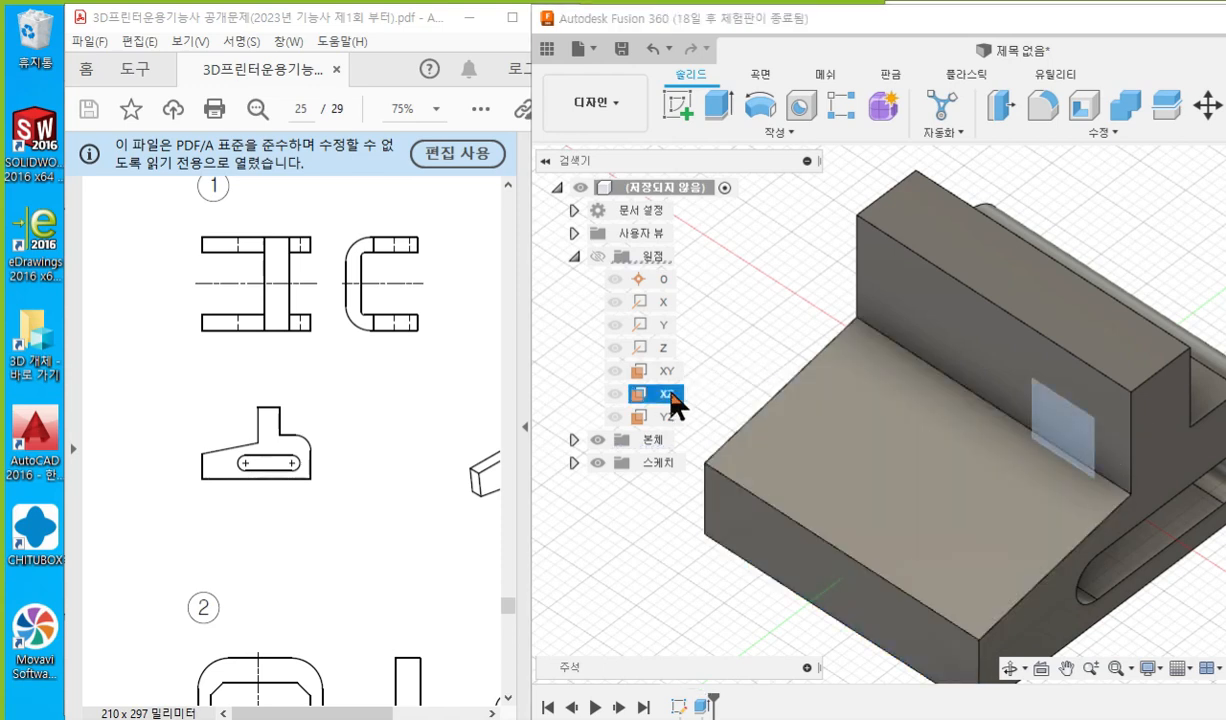
key(F12)
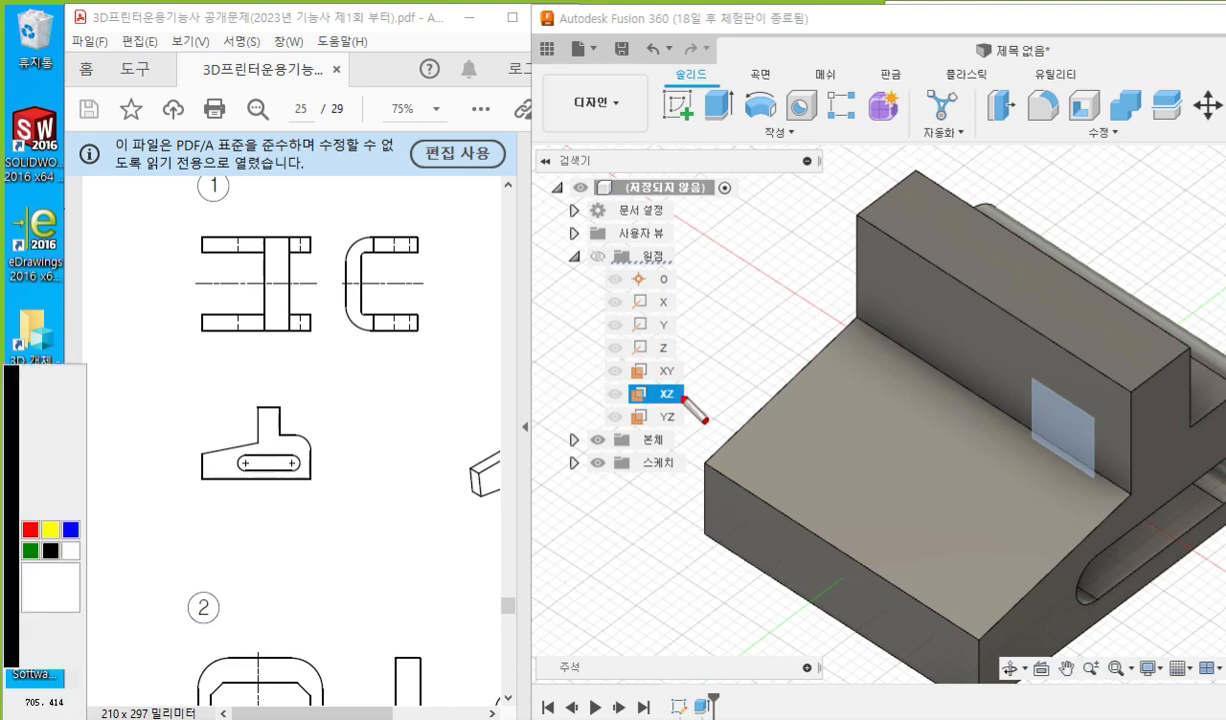
mouse_move(699, 369)
mouse_down()
mouse_move(726, 401)
mouse_move(697, 402)
mouse_move(765, 393)
mouse_up()
drag(1130, 340, 950, 447)
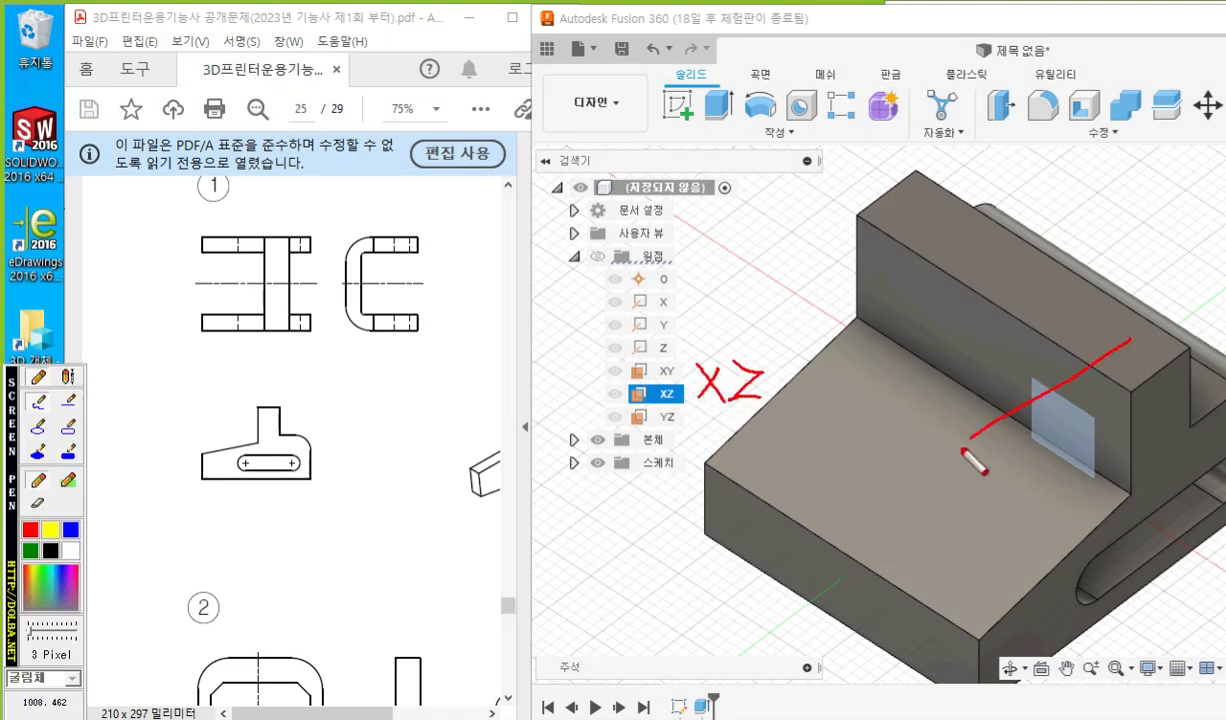
mouse_move(960, 403)
mouse_down()
mouse_move(946, 456)
mouse_move(988, 452)
mouse_up()
mouse_move(1103, 342)
mouse_down()
mouse_move(1114, 339)
mouse_move(1125, 381)
mouse_up()
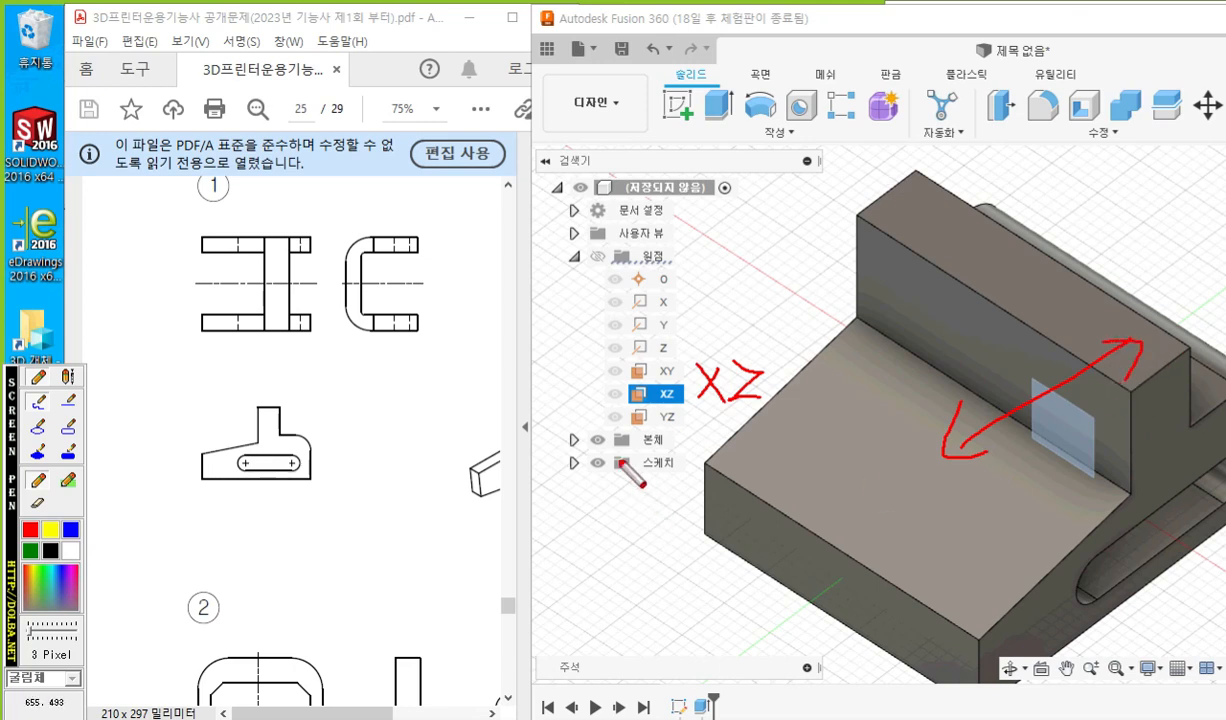
Mark the low end face and an inward arrow in red, outline the C-view's opening, underline XZ, and clear the annotations.
mouse_move(752, 497)
mouse_down()
mouse_move(736, 531)
mouse_move(858, 578)
mouse_move(935, 655)
mouse_up()
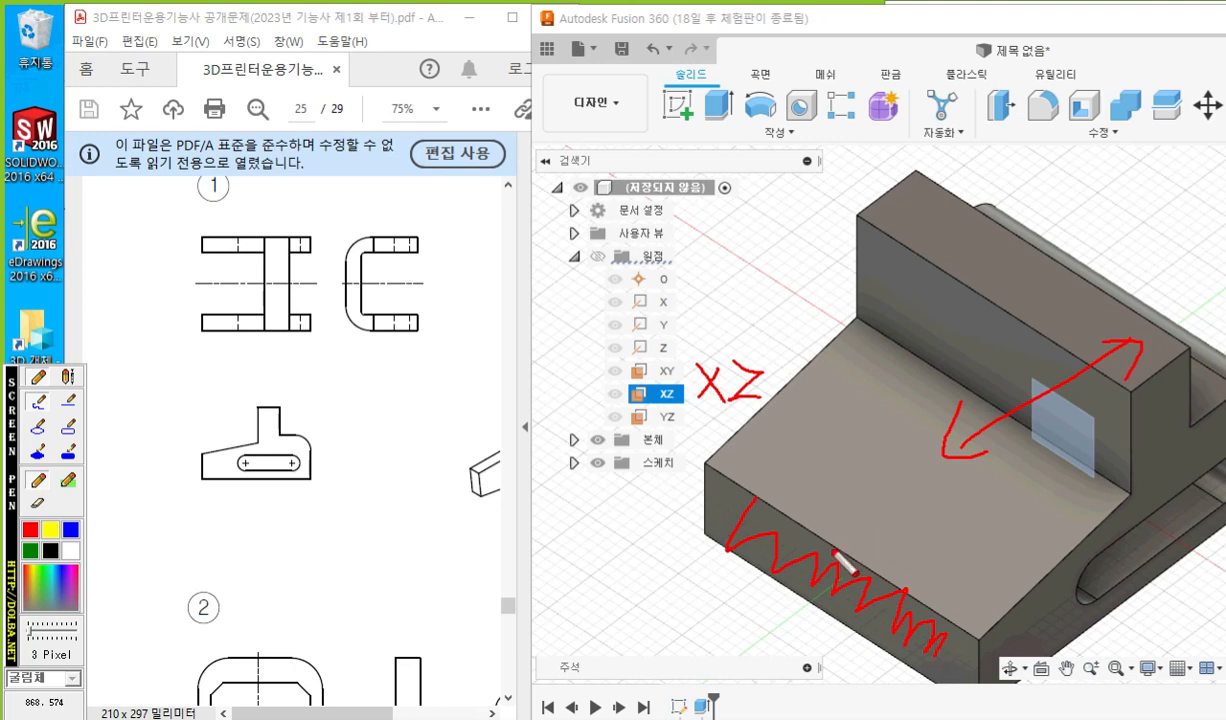
mouse_move(832, 548)
mouse_down()
mouse_move(921, 488)
mouse_move(903, 548)
mouse_up()
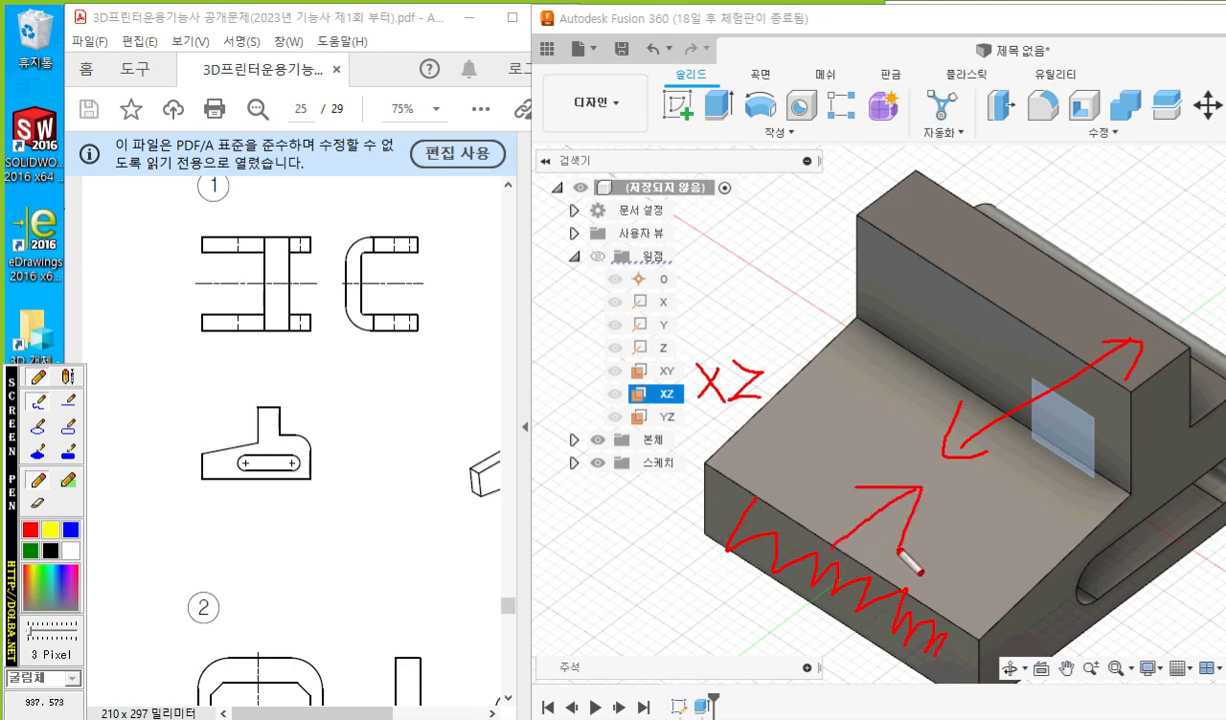
mouse_move(482, 254)
mouse_down()
mouse_move(386, 252)
mouse_move(352, 306)
mouse_move(445, 310)
mouse_move(452, 258)
mouse_up()
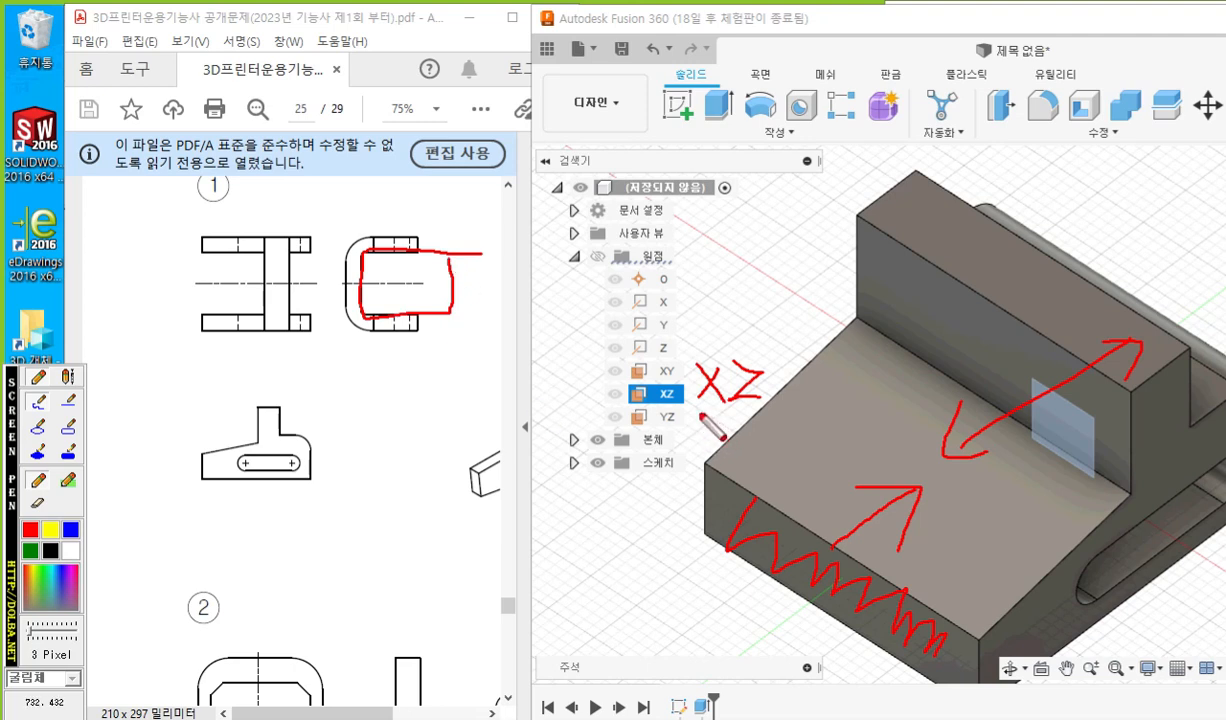
drag(693, 408, 778, 410)
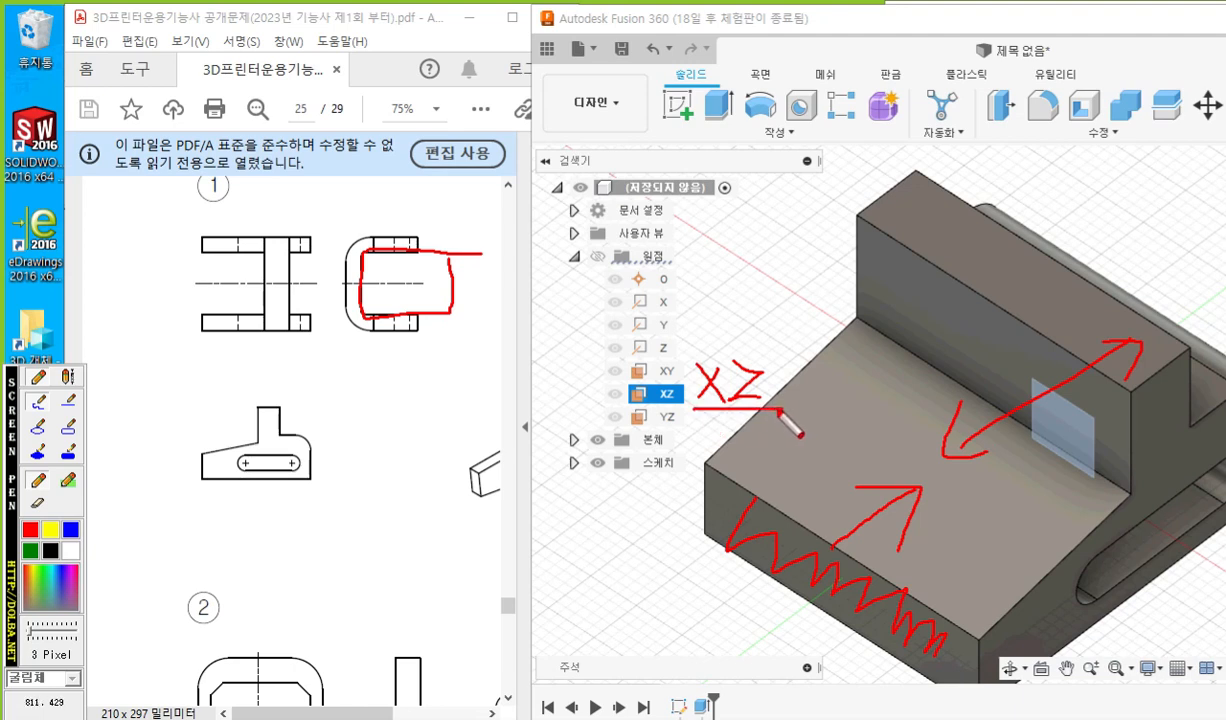
key(Escape)
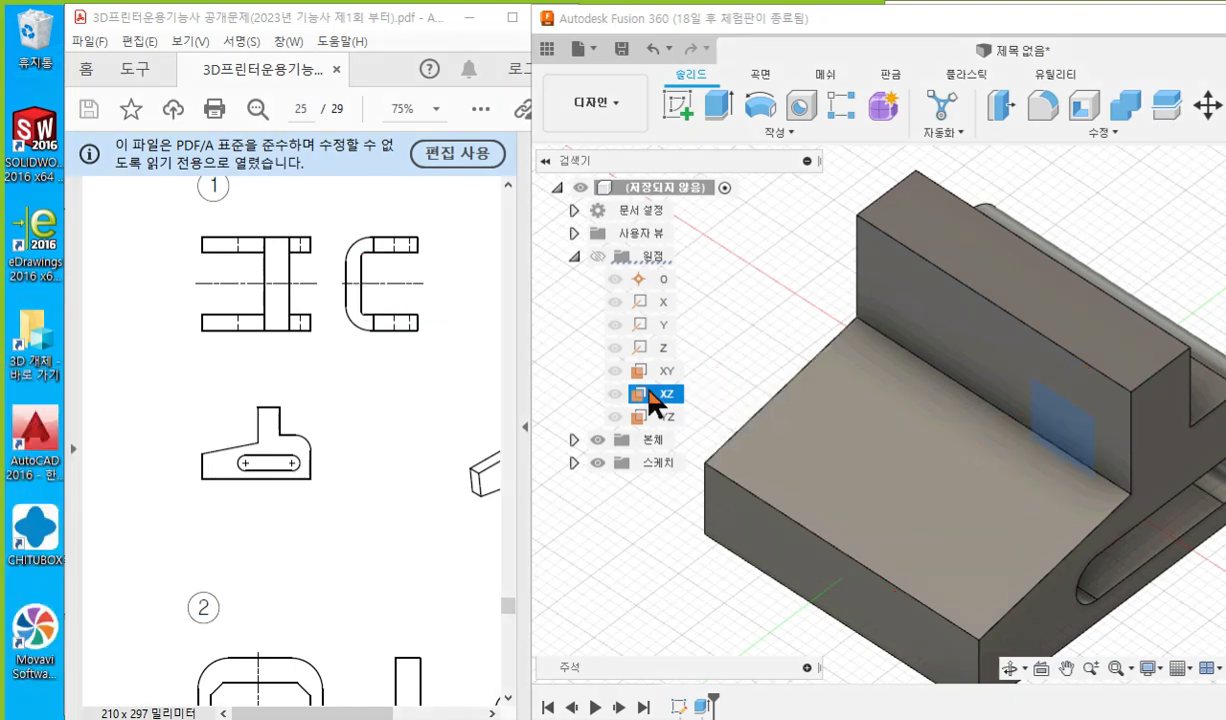
Create a new sketch on the XZ origin plane.
right_click(676, 402)
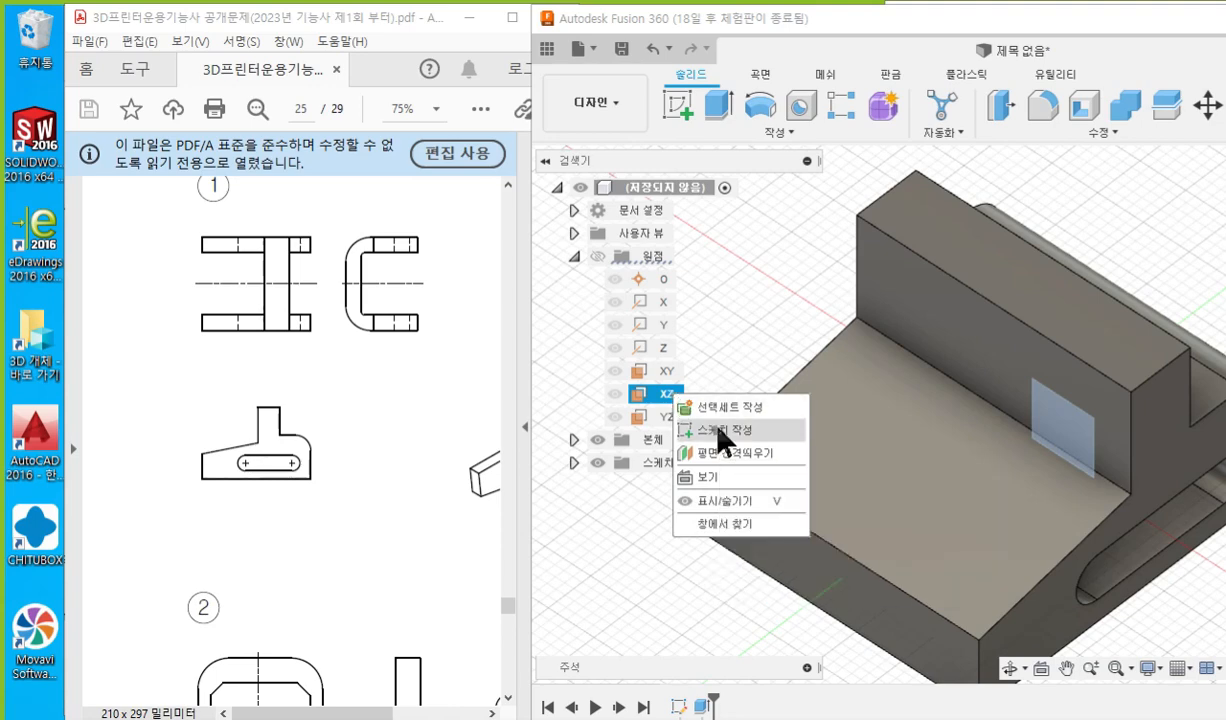
click(718, 428)
middle_drag(999, 342, 862, 390)
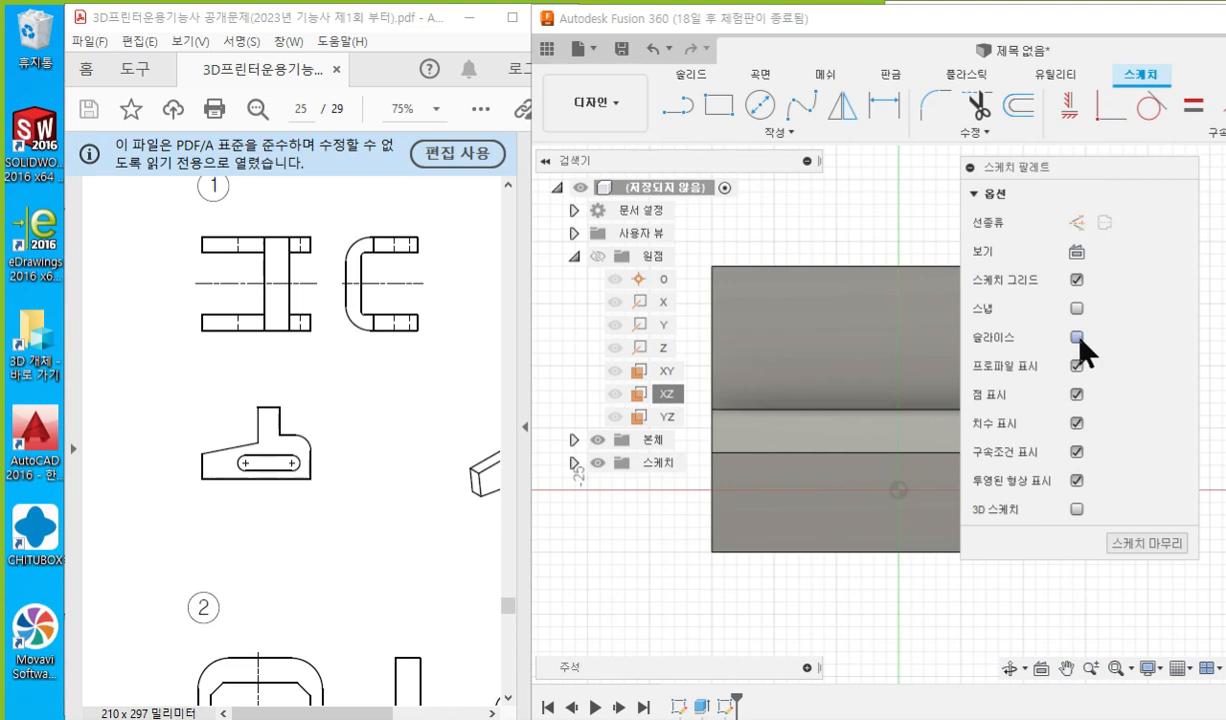
Circle the Slice option in red, clear the mark, and turn on Slice to section the body at the sketch plane.
key(F12)
mouse_move(974, 351)
mouse_down()
mouse_move(1128, 321)
mouse_move(968, 327)
mouse_up()
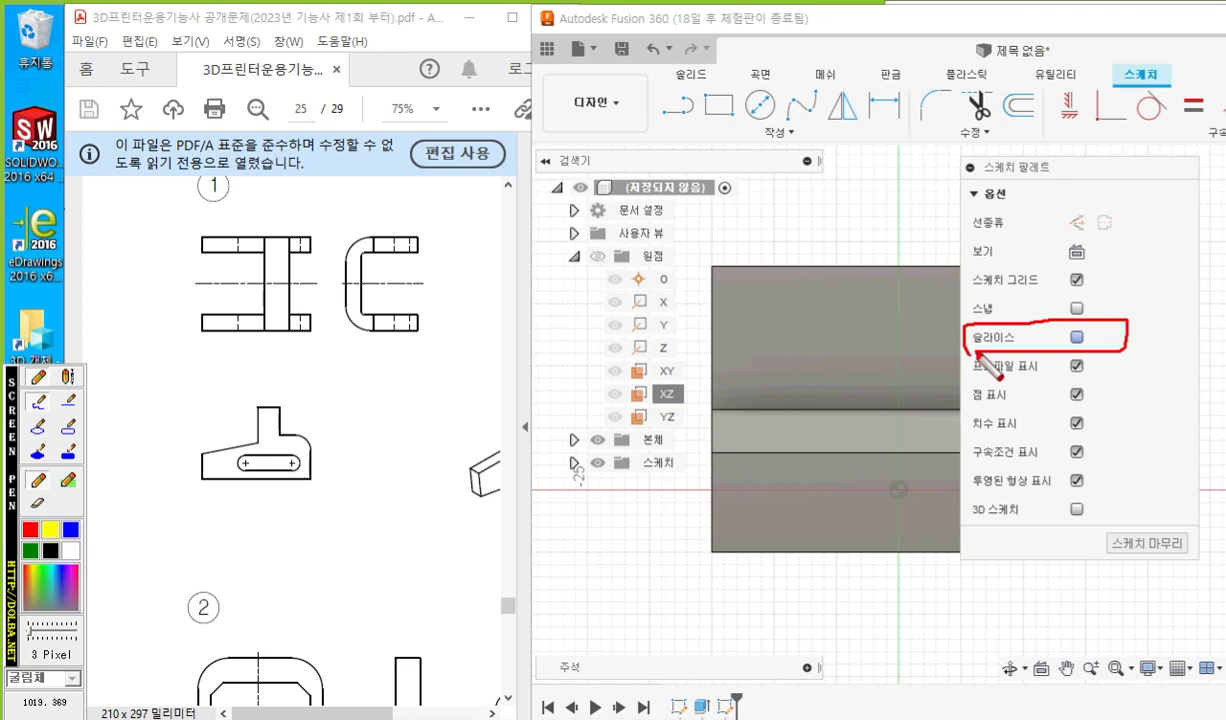
key(F12)
click(1080, 335)
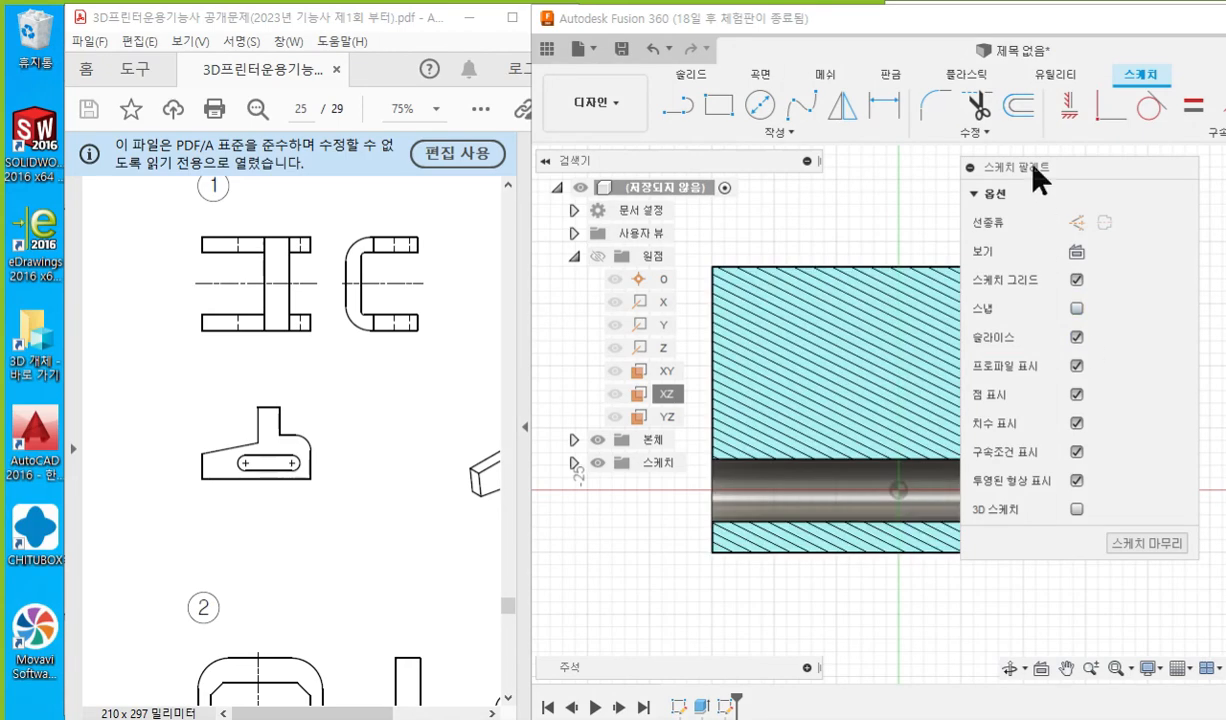
drag(1033, 165, 1225, 165)
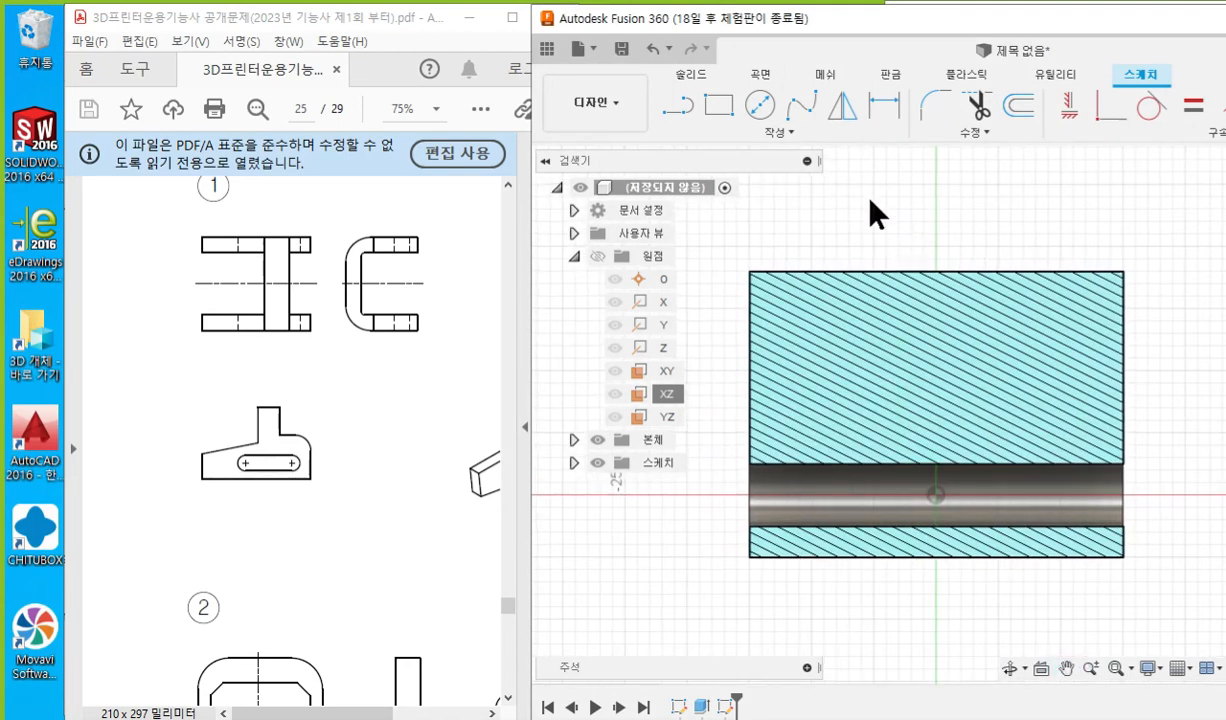
Start a rectangle, circle the center-rectangle option in red, sketch its center point 1 and corner point 2 over the section, and clear the marks.
click(708, 106)
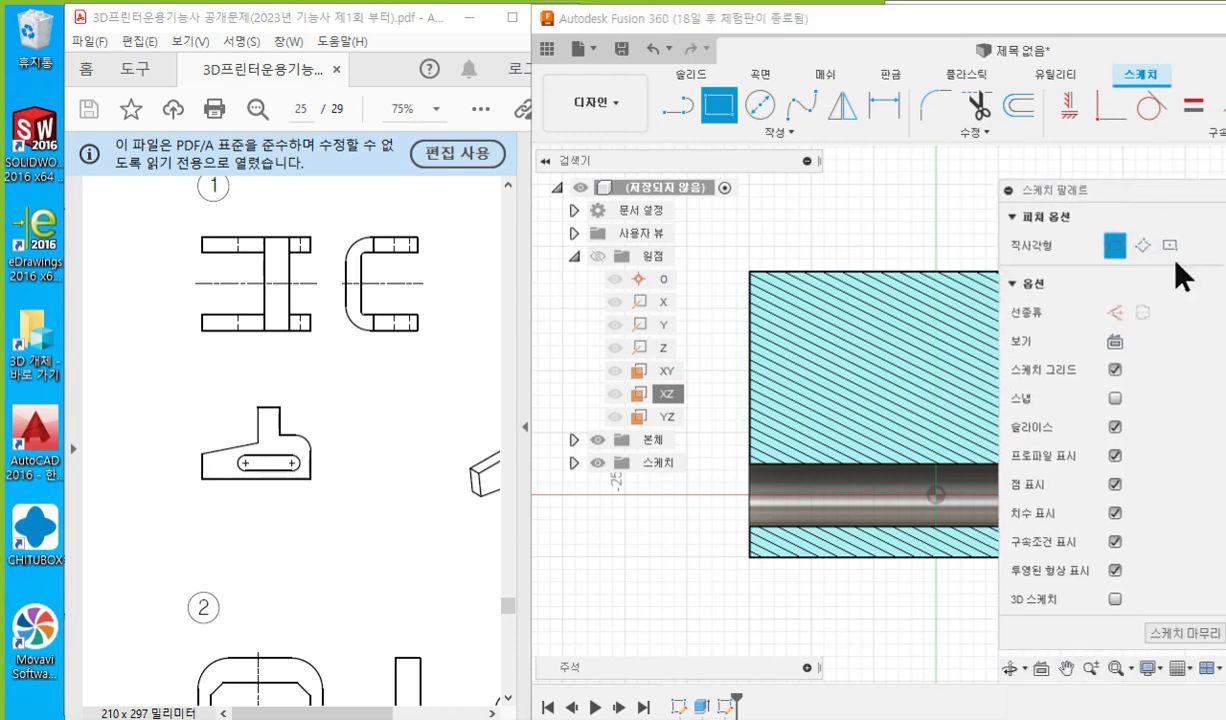
key(F12)
mouse_move(1184, 268)
mouse_down()
mouse_move(1188, 226)
mouse_move(1177, 275)
mouse_up()
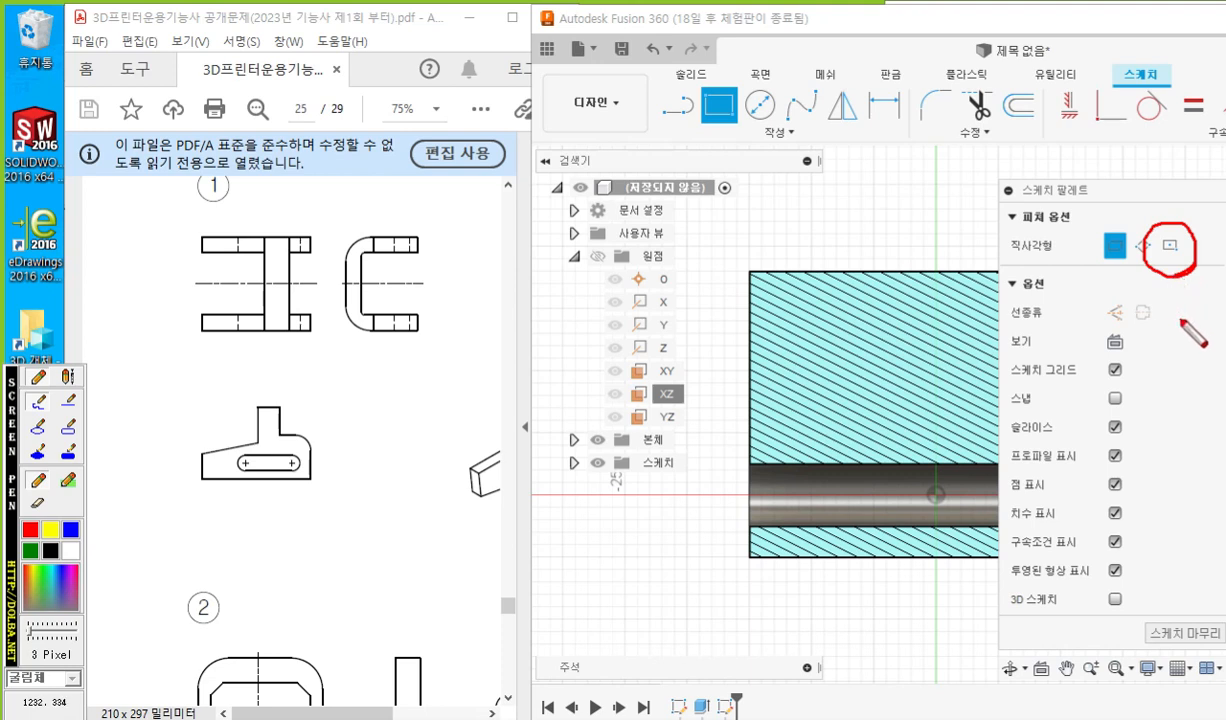
mouse_move(950, 476)
mouse_down()
mouse_move(937, 489)
mouse_move(962, 511)
mouse_up()
drag(935, 419, 929, 447)
mouse_move(844, 354)
mouse_down()
mouse_move(822, 376)
mouse_move(845, 377)
mouse_up()
drag(814, 327, 842, 335)
mouse_move(831, 384)
mouse_down()
mouse_move(831, 582)
mouse_move(993, 582)
mouse_move(1000, 380)
mouse_move(831, 387)
mouse_up()
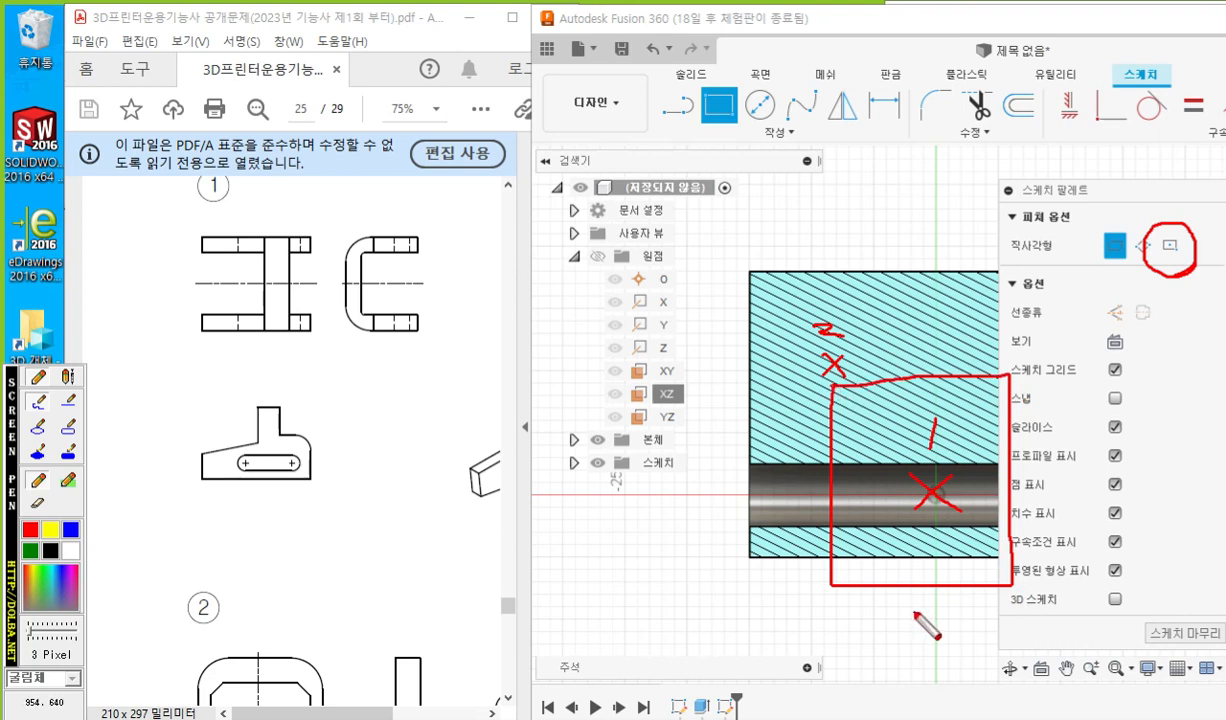
key(Escape)
Draw a center rectangle about 13.5 mm wide, centered on the sketch origin and extending below the body.
click(1172, 247)
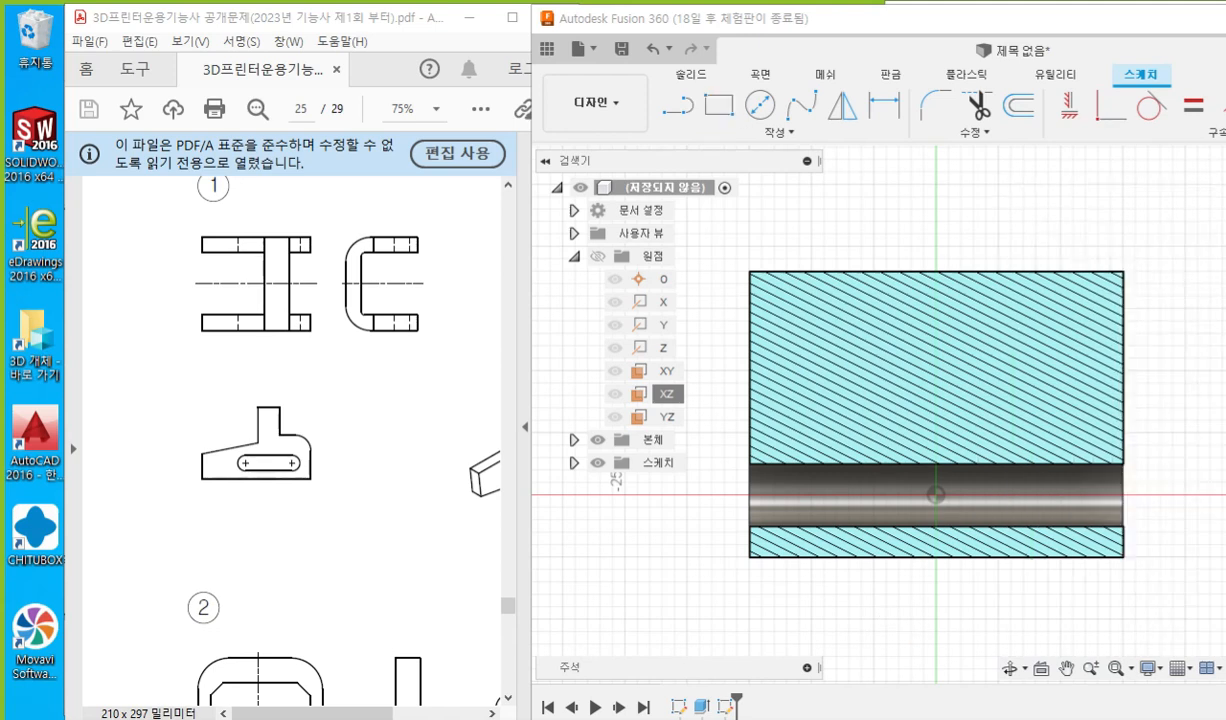
click(936, 495)
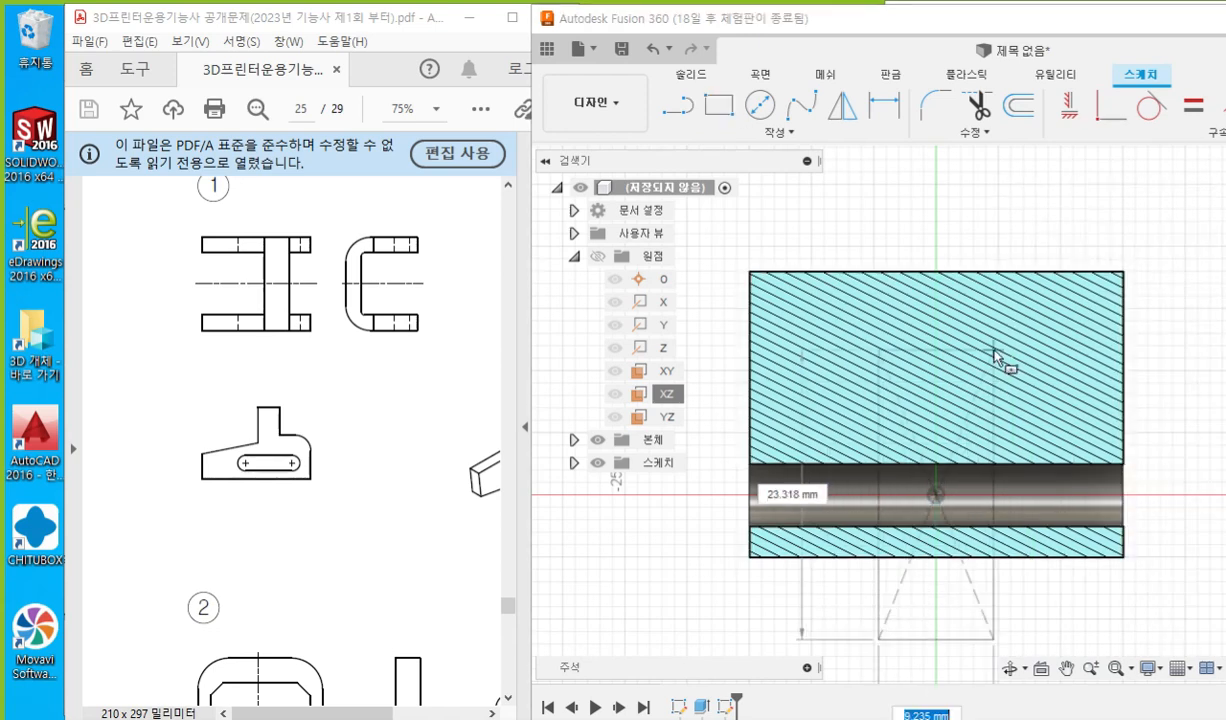
click(852, 349)
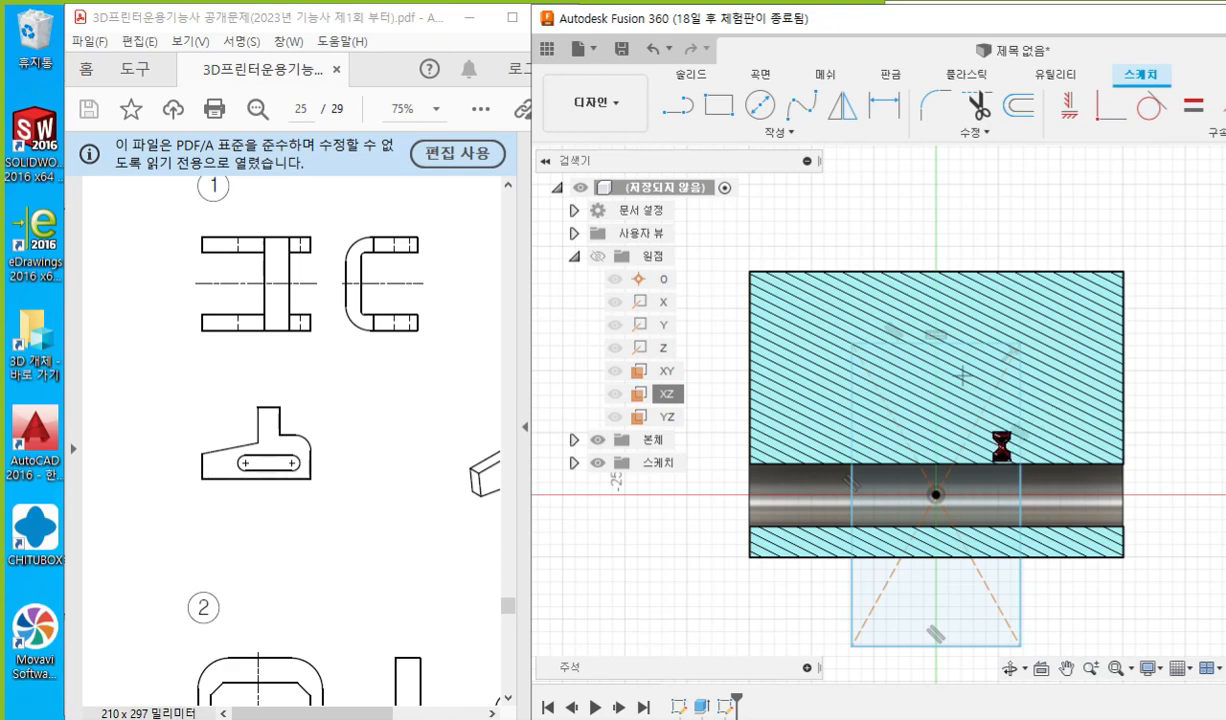
scroll(1008, 450, down, 1)
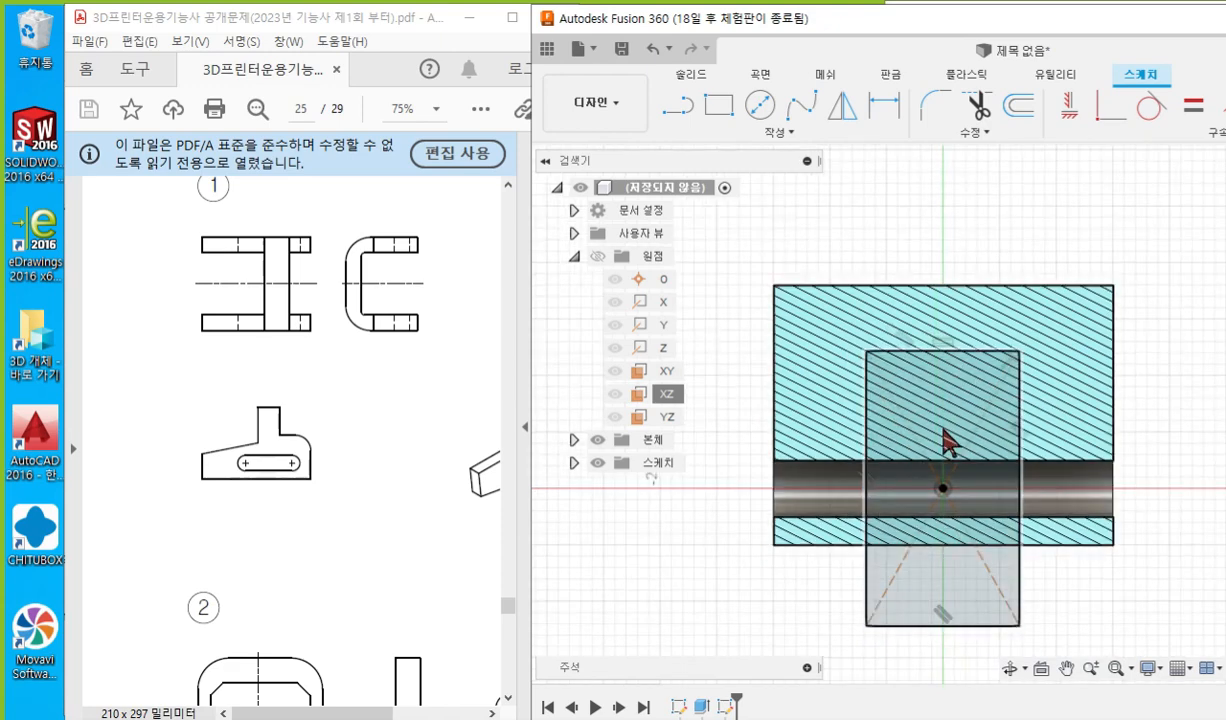
click(944, 440)
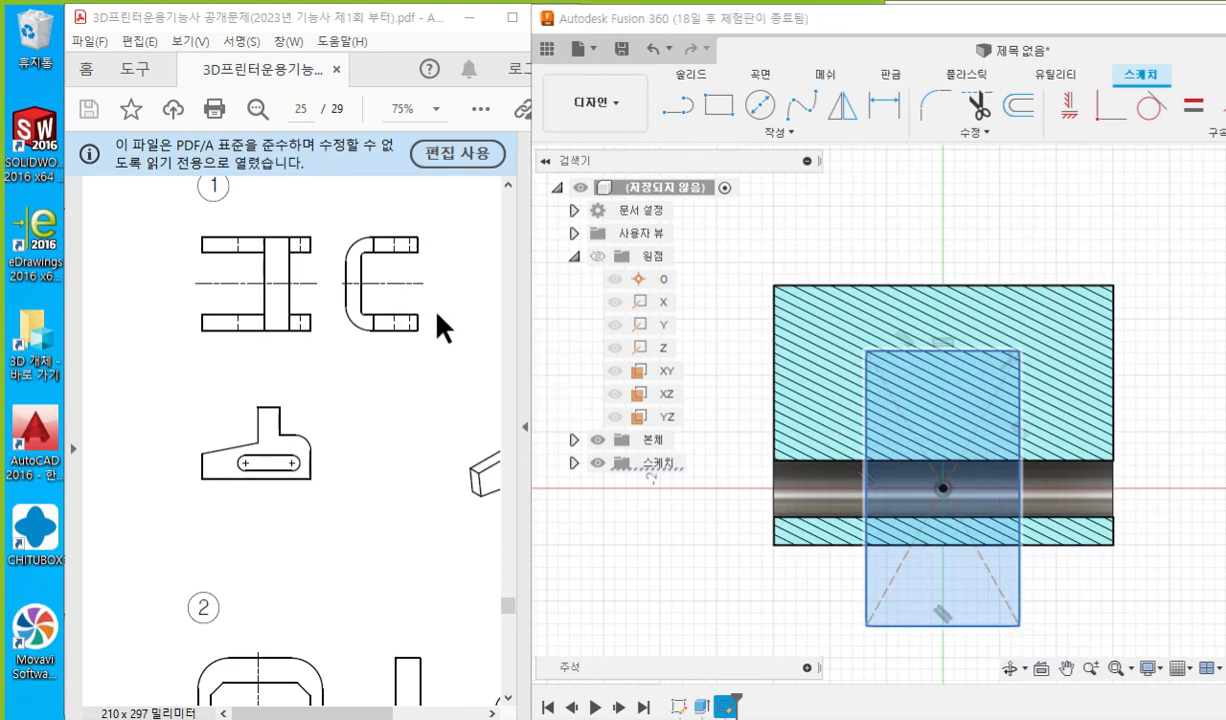
Annotate the C-shaped view in red with the opening height A=20 and the opening depth 18.
key(F9)
drag(369, 315, 459, 317)
mouse_move(415, 251)
mouse_down()
mouse_move(467, 250)
mouse_move(449, 315)
mouse_move(464, 277)
mouse_move(472, 297)
mouse_up()
mouse_move(492, 252)
mouse_down()
mouse_move(501, 298)
mouse_move(499, 283)
mouse_up()
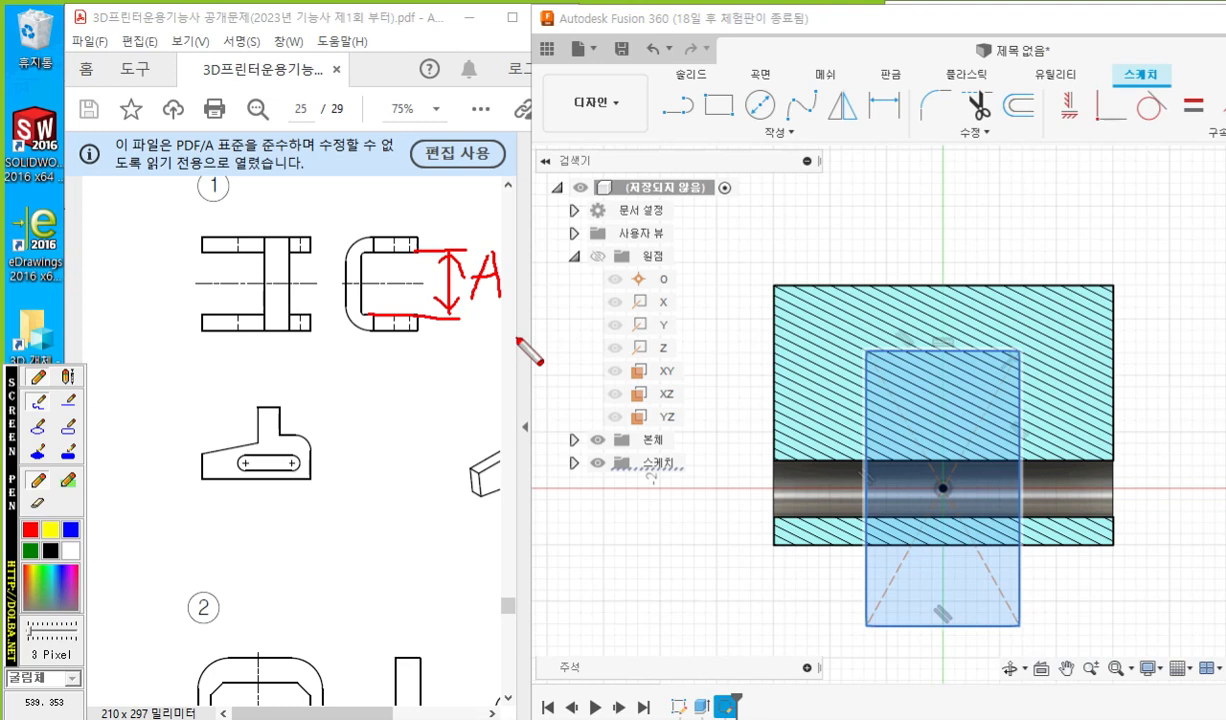
mouse_move(534, 268)
mouse_down()
mouse_move(573, 297)
mouse_move(568, 276)
mouse_move(518, 281)
mouse_move(519, 294)
mouse_up()
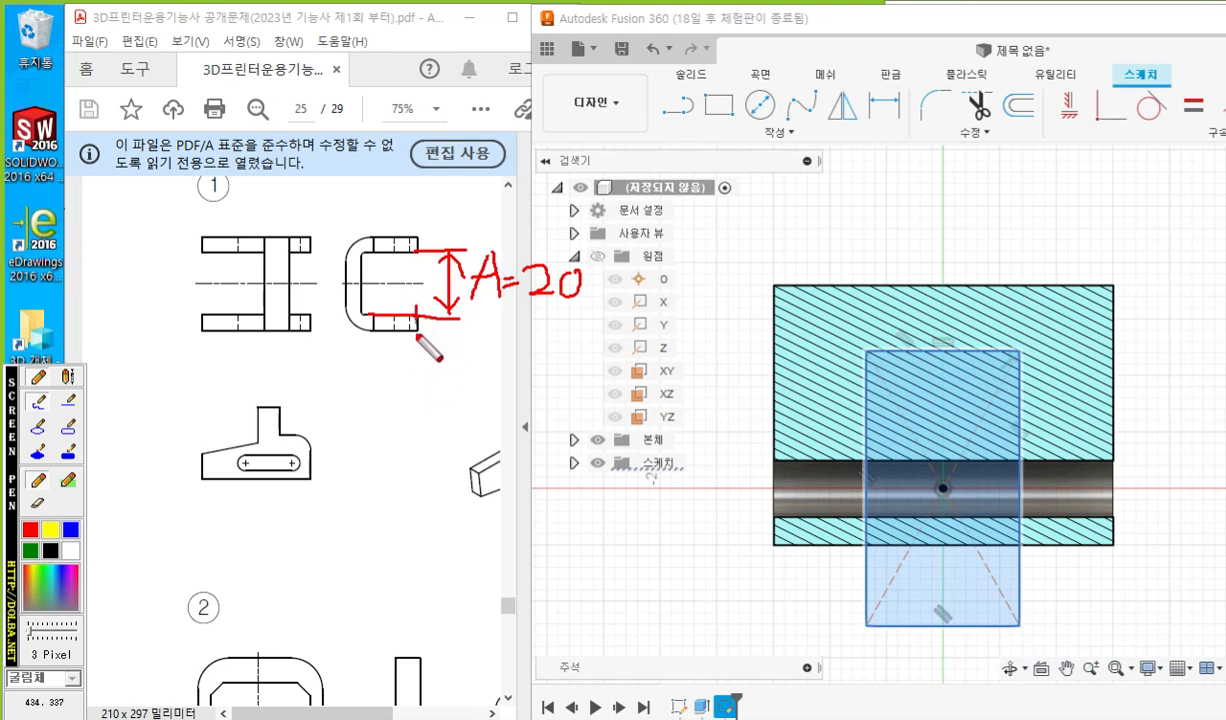
drag(418, 314, 418, 369)
mouse_move(362, 299)
mouse_down()
mouse_move(363, 362)
mouse_move(432, 368)
mouse_up()
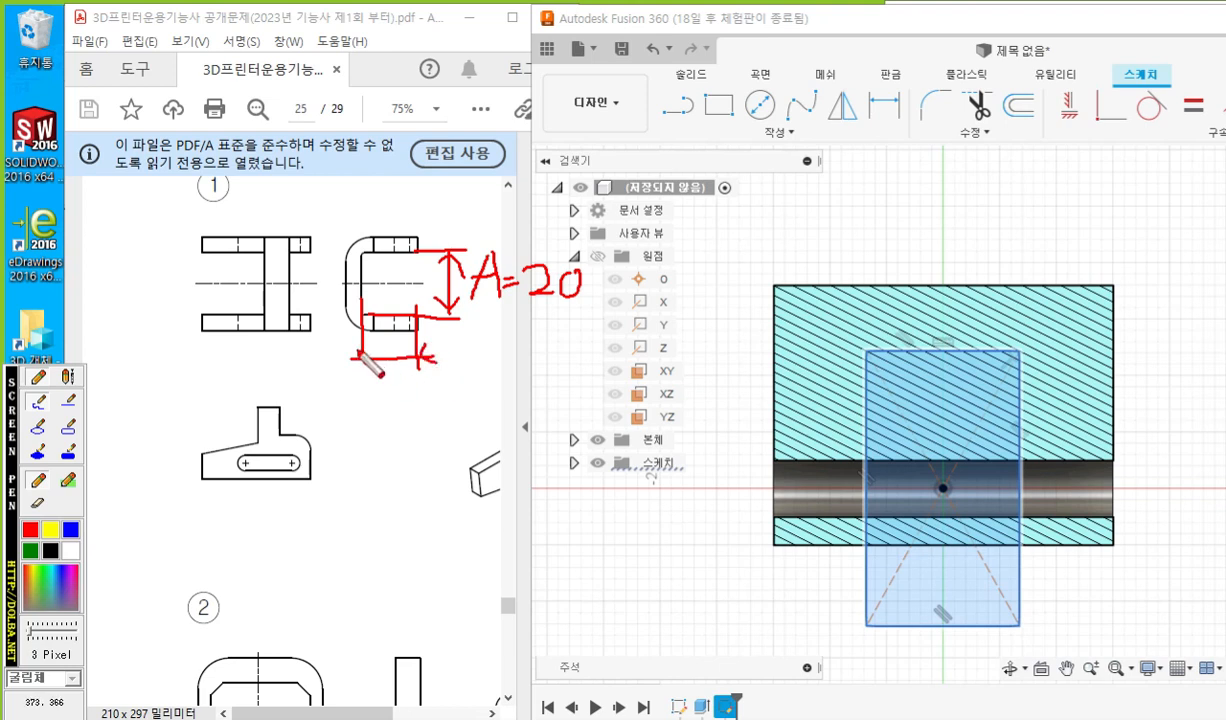
drag(354, 349, 353, 370)
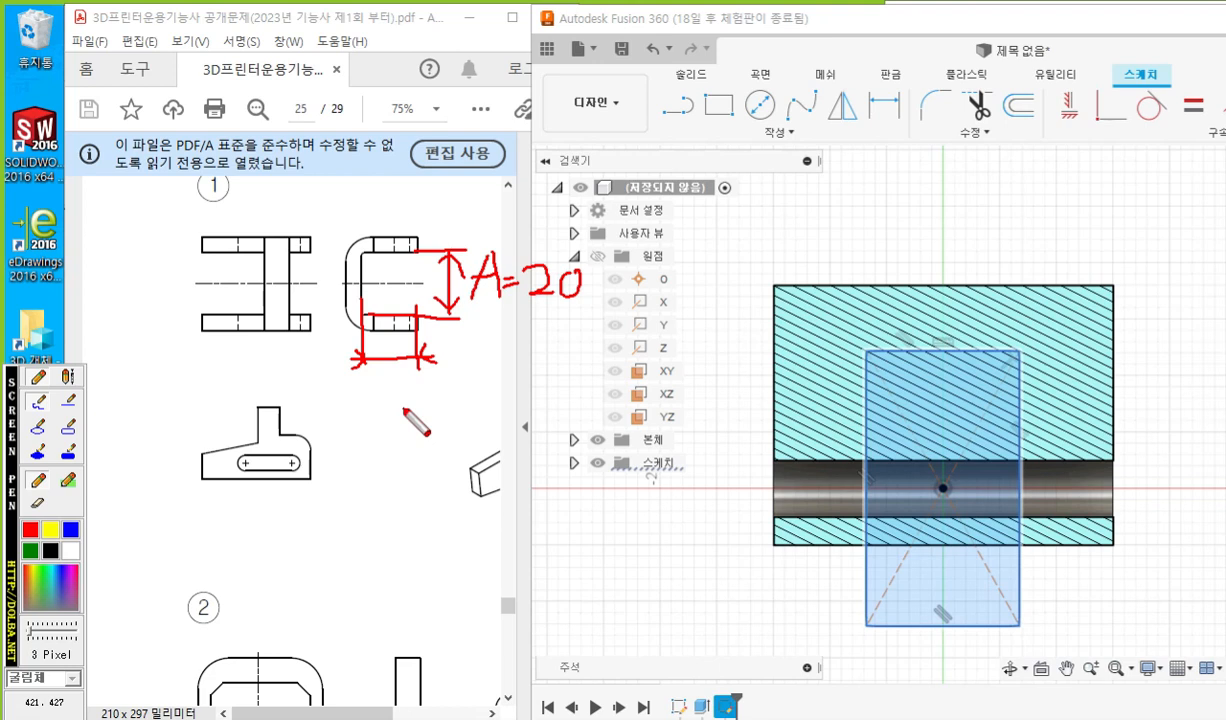
mouse_move(383, 332)
mouse_down()
mouse_move(378, 353)
mouse_move(393, 333)
mouse_move(404, 354)
mouse_move(398, 336)
mouse_up()
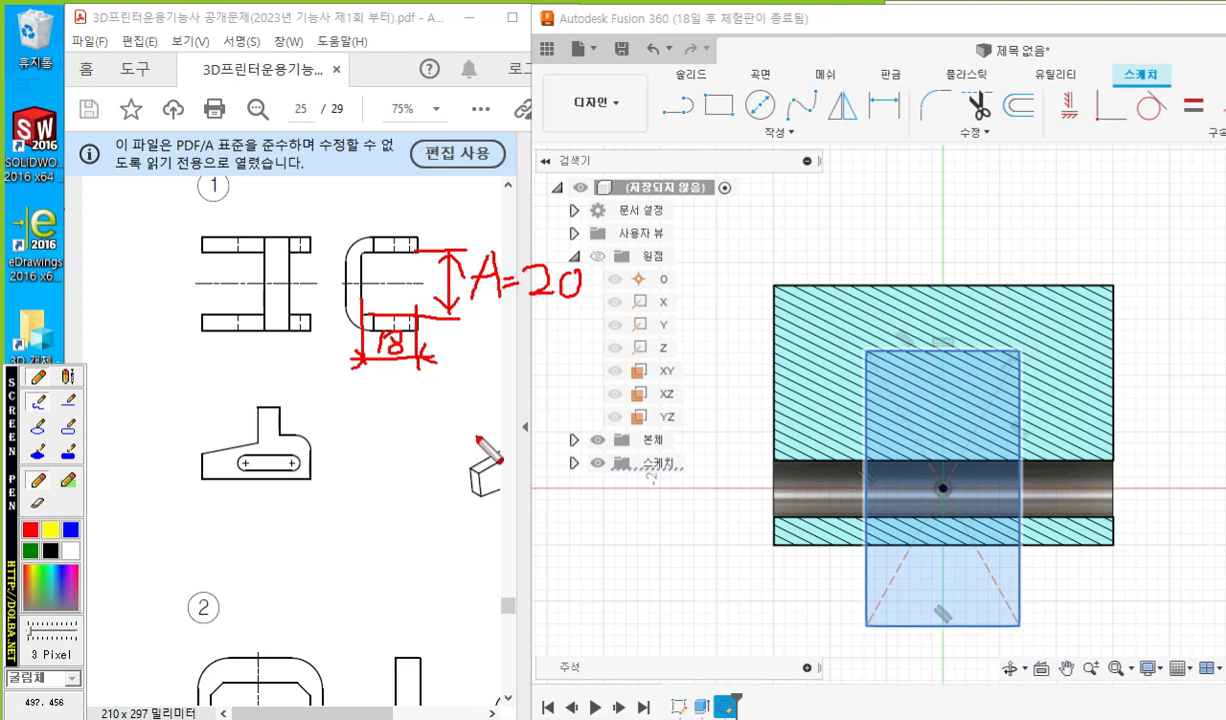
Mark the width 20 above the rectangle and the depth 18 beside it in red, and clear all annotations.
mouse_move(905, 322)
mouse_down()
mouse_move(928, 322)
mouse_move(950, 350)
mouse_move(988, 330)
mouse_up()
drag(738, 551, 832, 548)
mouse_move(852, 349)
mouse_down()
mouse_move(720, 355)
mouse_move(748, 527)
mouse_move(759, 514)
mouse_up()
drag(754, 366, 731, 402)
drag(754, 366, 768, 402)
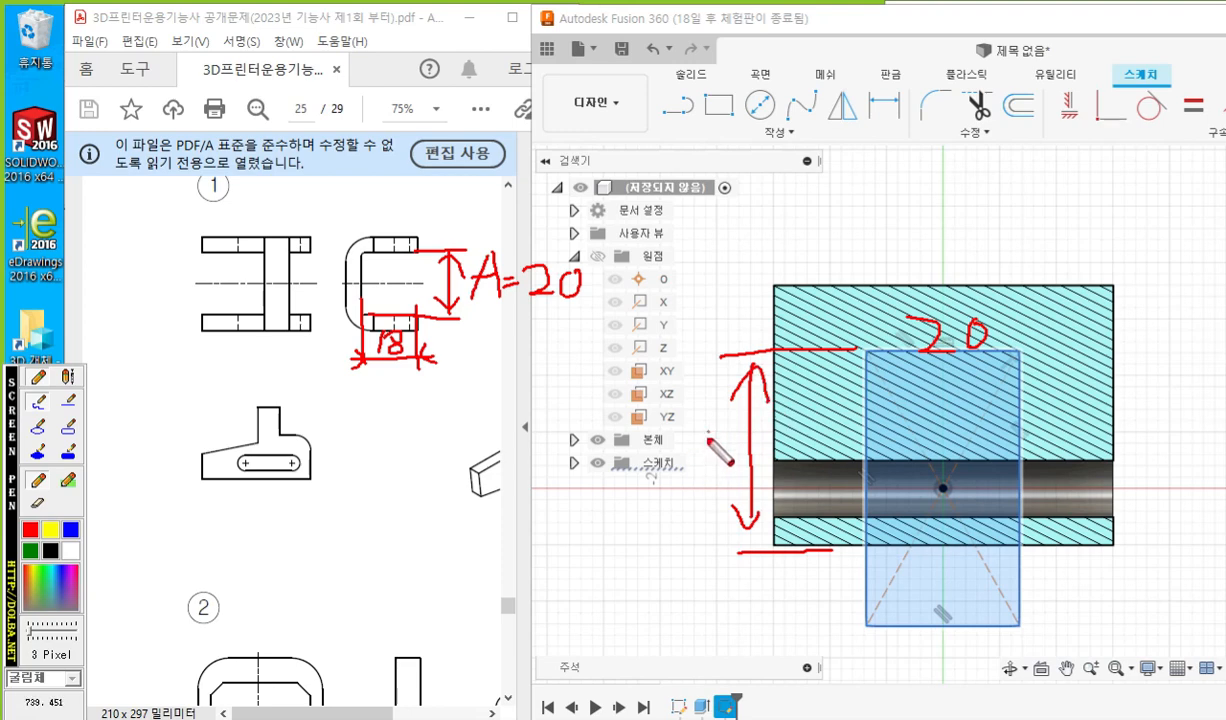
drag(708, 433, 703, 465)
mouse_move(718, 441)
mouse_down()
mouse_move(727, 434)
mouse_move(738, 466)
mouse_move(738, 440)
mouse_up()
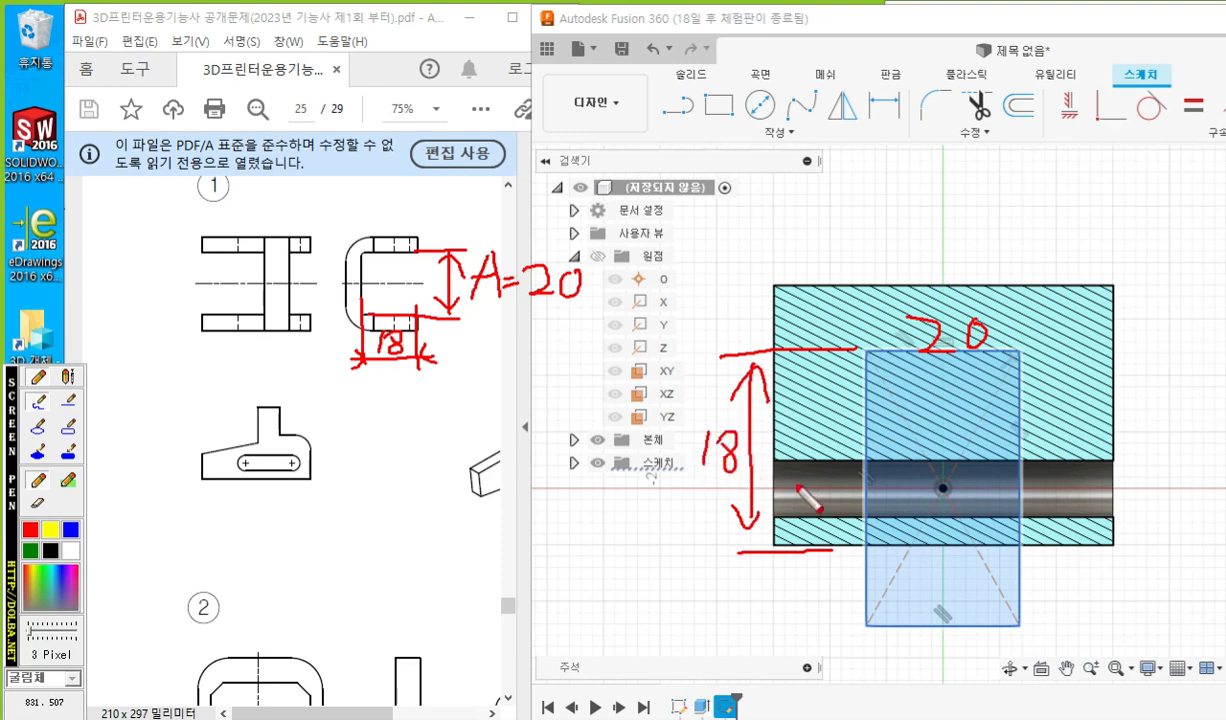
key(Escape)
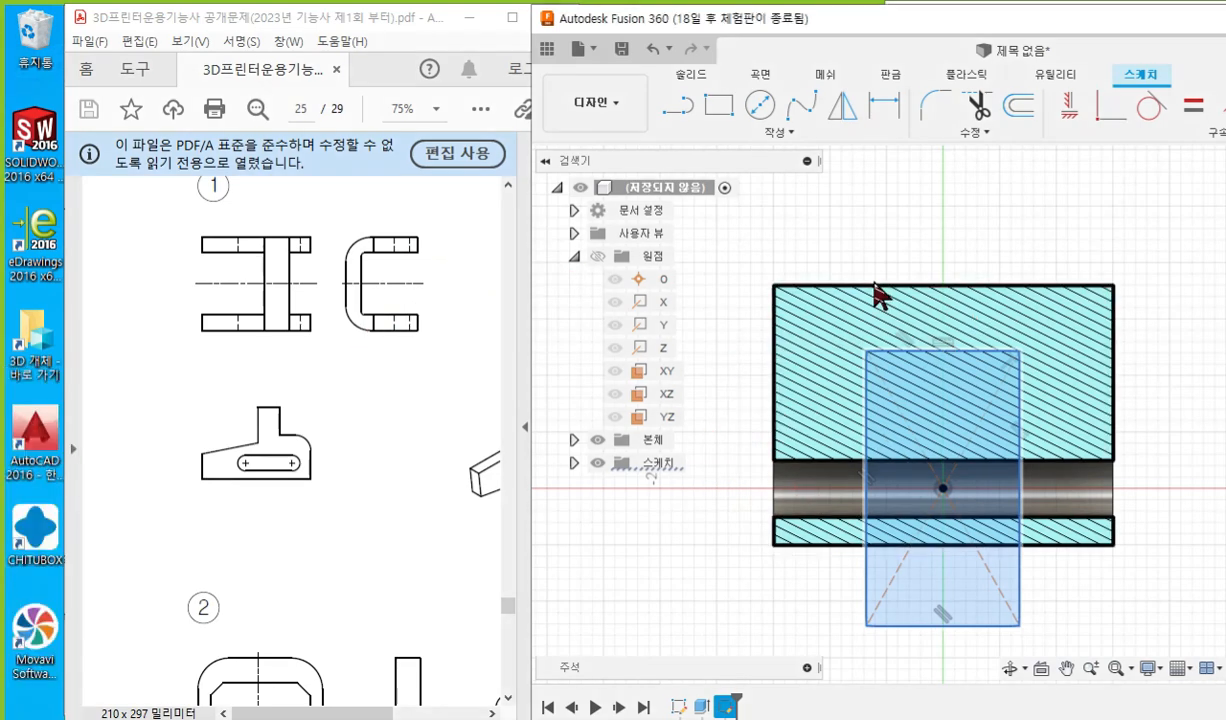
Dimension the rectangle's width between its two vertical sides as 20 mm.
click(884, 104)
click(868, 405)
click(1020, 400)
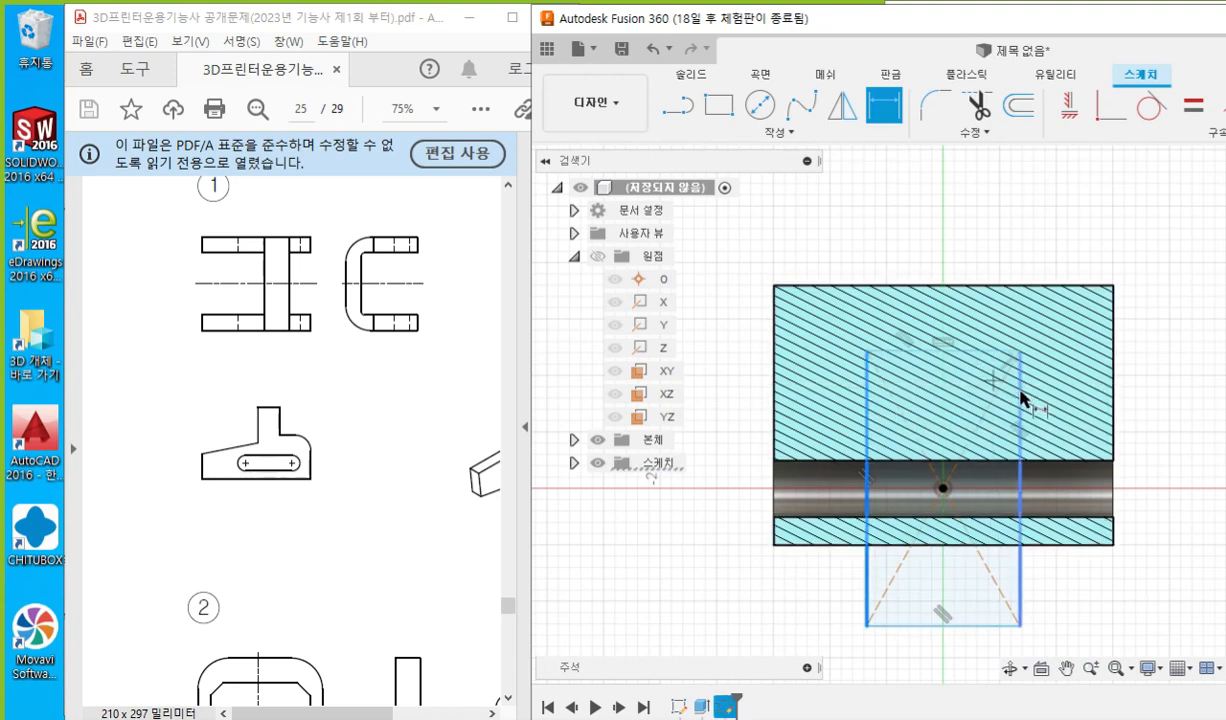
click(940, 318)
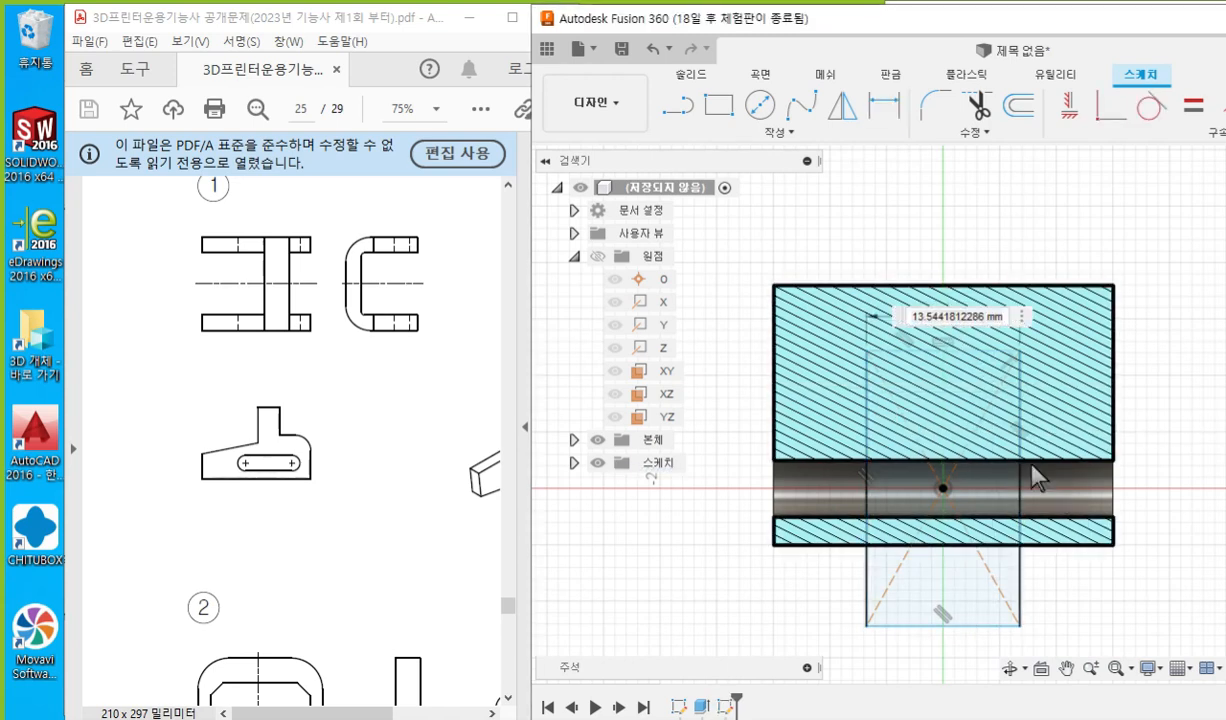
double_click(962, 316)
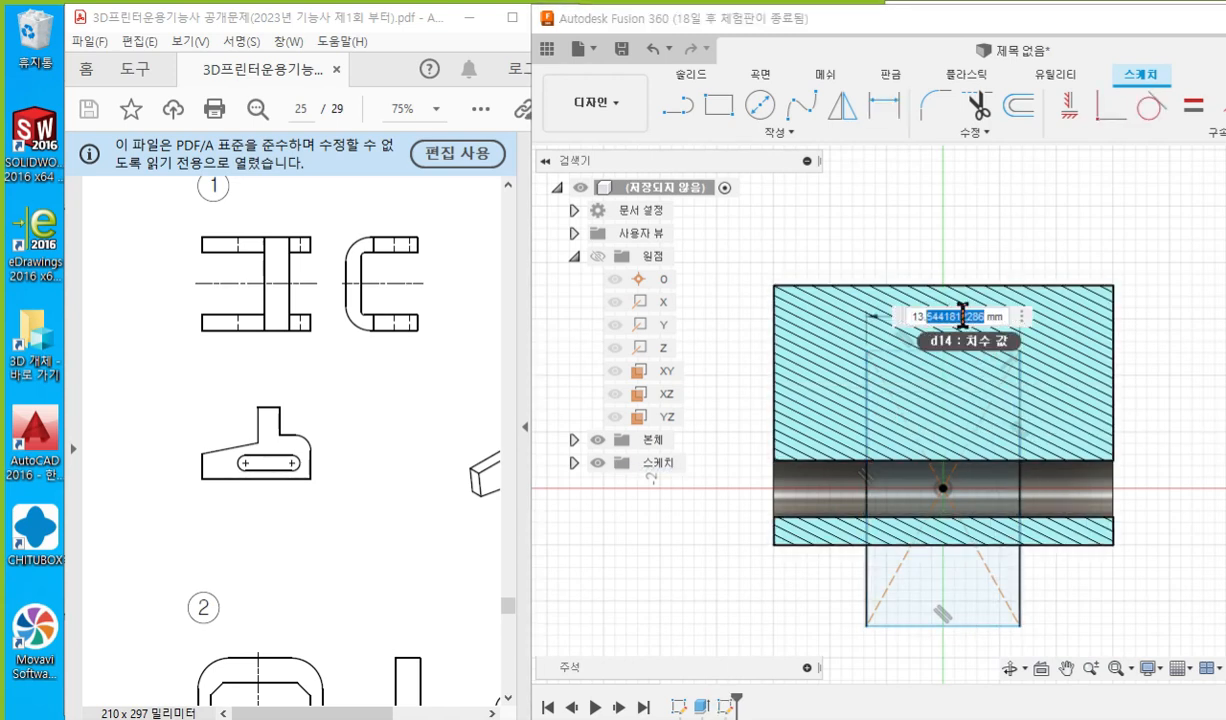
key(ctrl+a)
text(20)
key(Return)
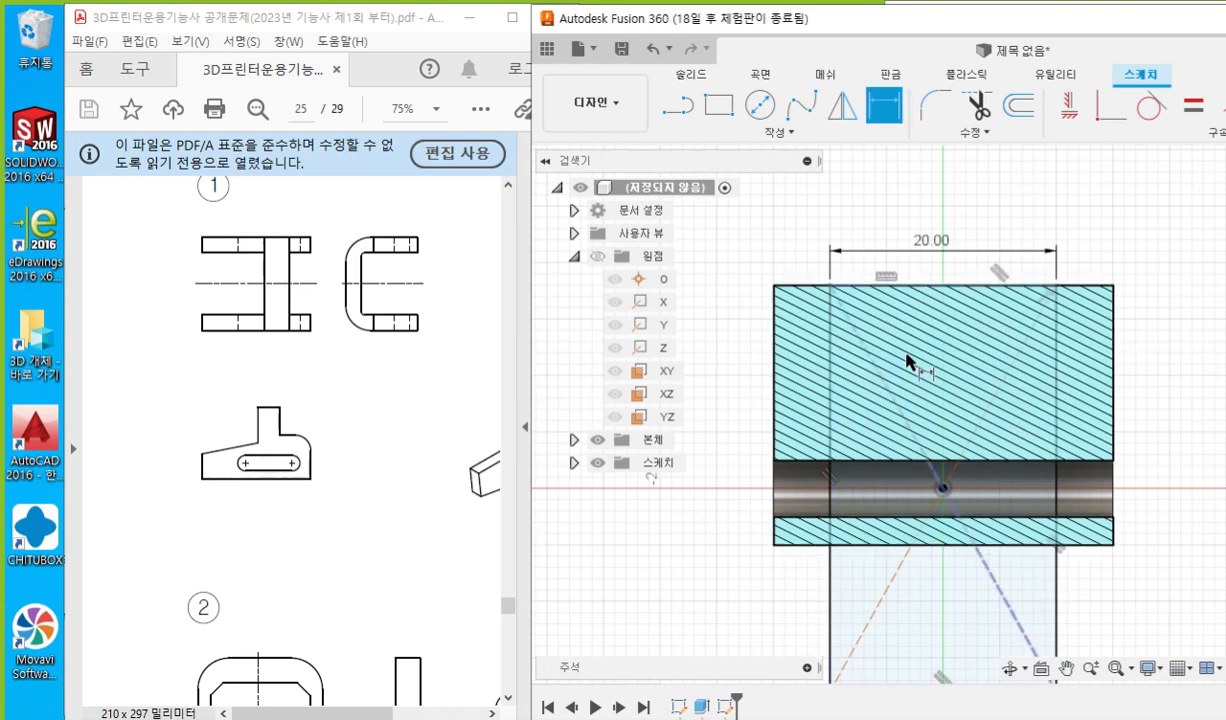
Try to dimension the distance from the rectangle's upper edge to the body's lower edge.
click(860, 287)
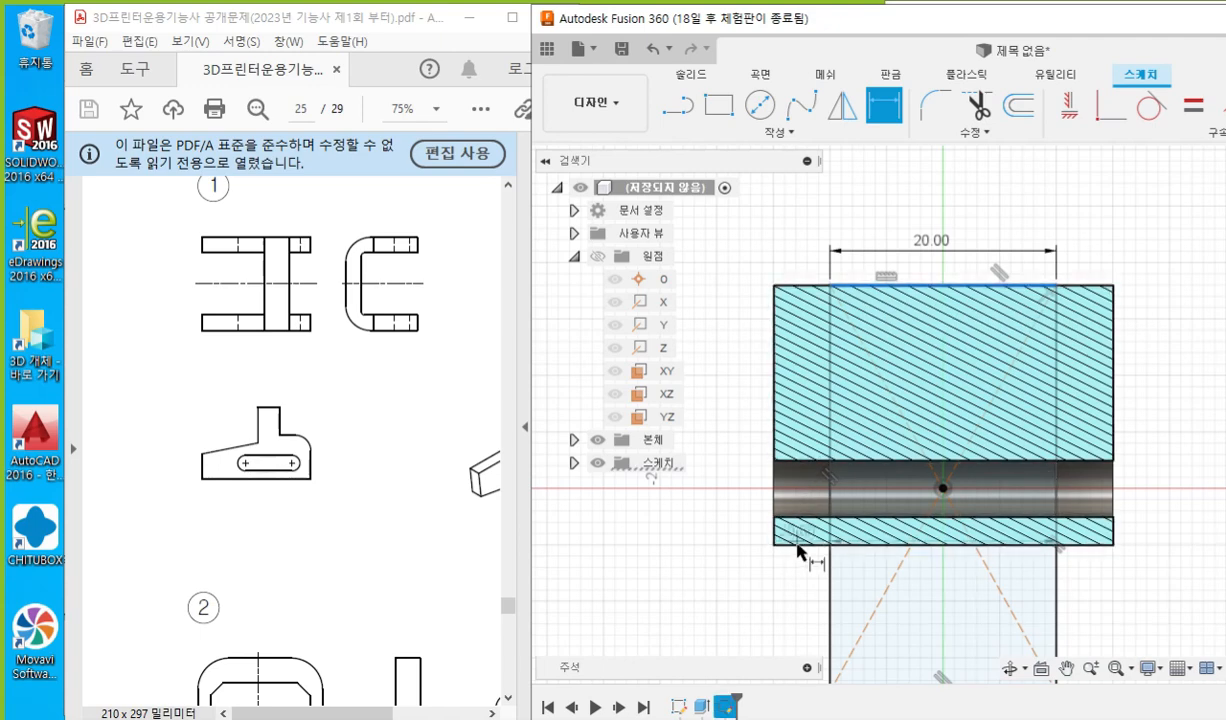
click(740, 525)
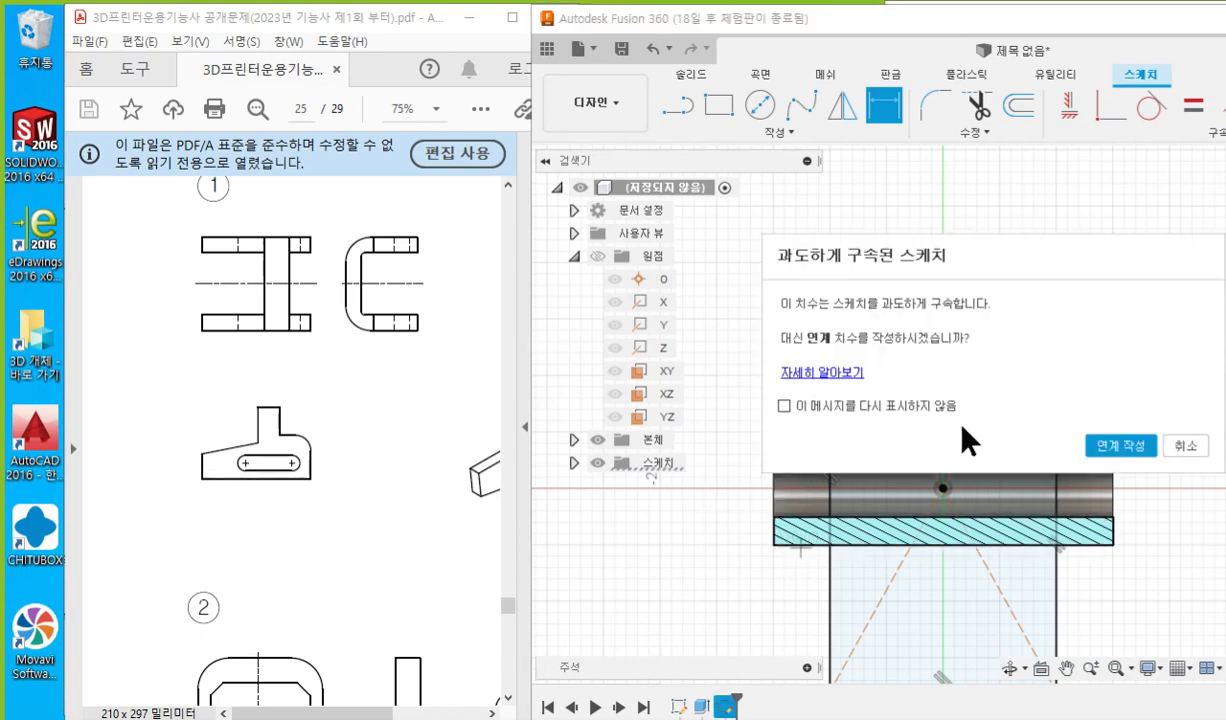
click(1186, 450)
key(Escape)
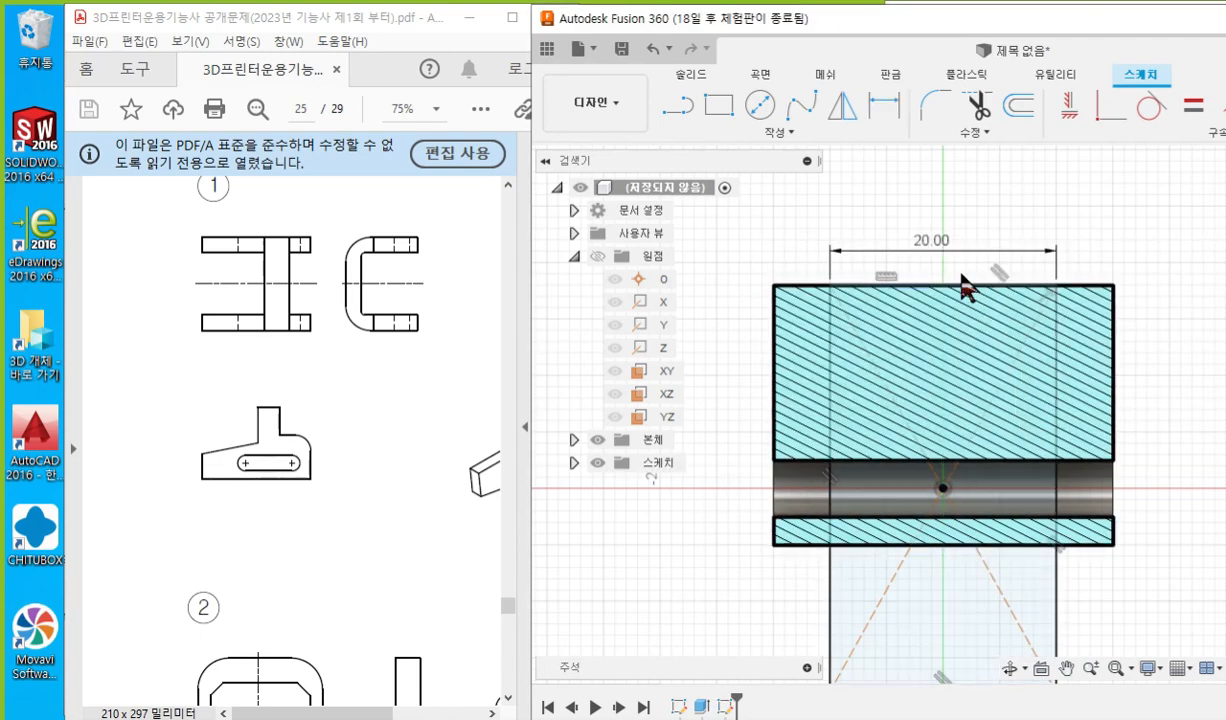
Lower the rectangle's upper edge away from the body's top edge and retry the dimension to the body's lower edge.
drag(943, 286, 931, 452)
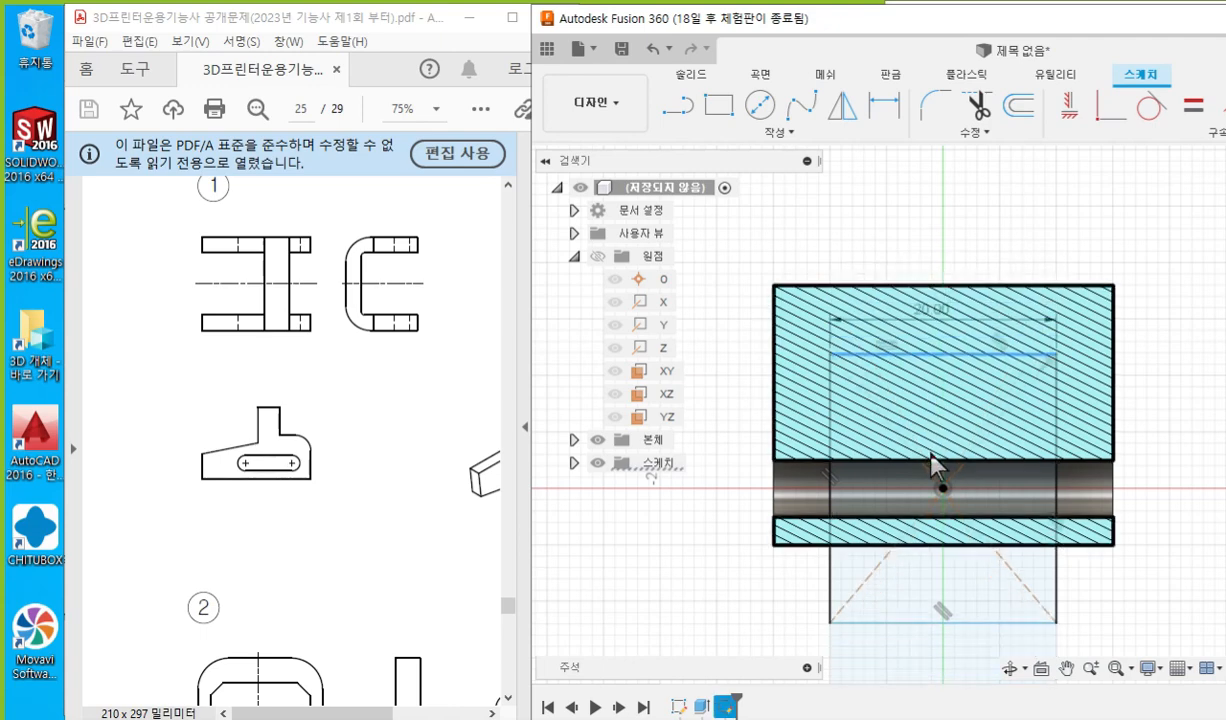
click(889, 183)
click(889, 105)
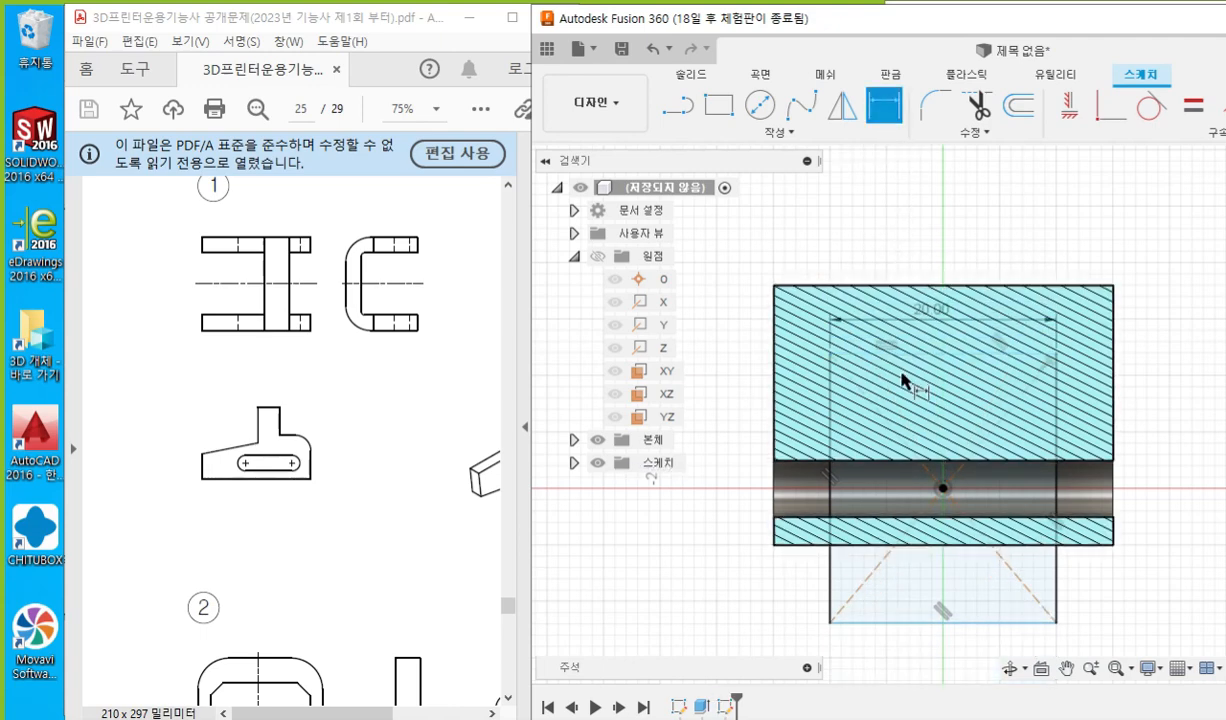
click(903, 355)
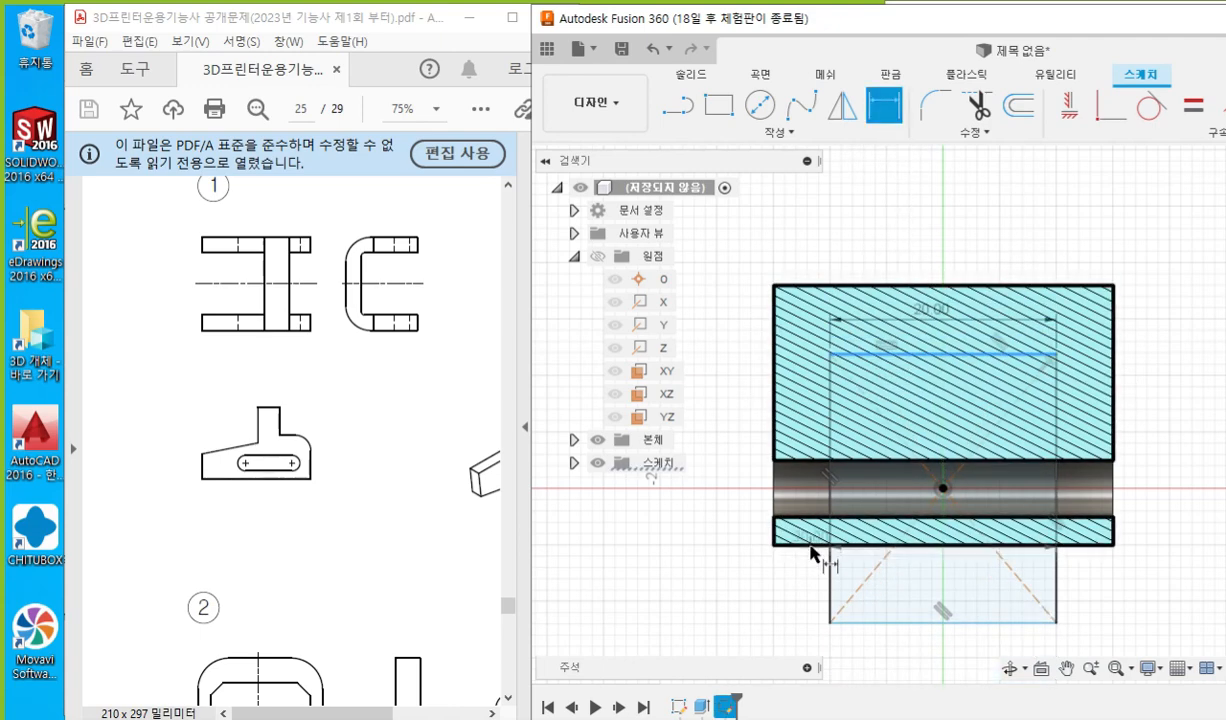
click(811, 546)
click(1185, 446)
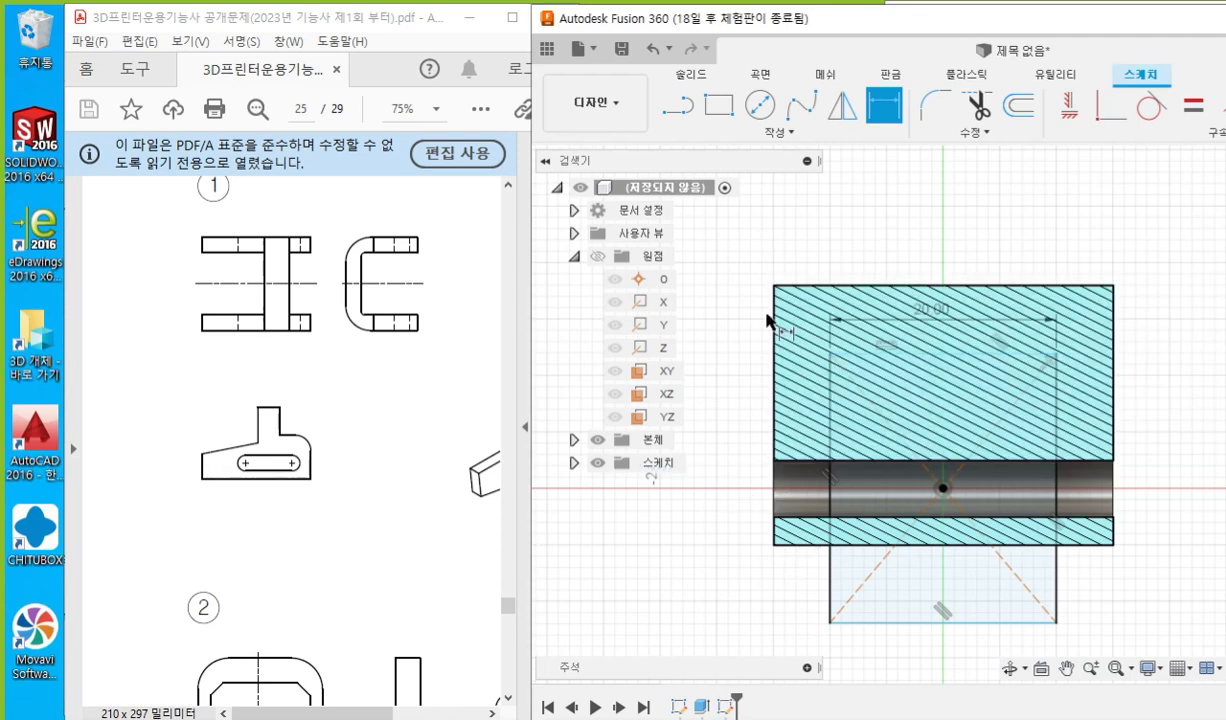
Project the body's lower edge into the sketch with the projection link kept on.
click(775, 132)
mouse_move(733, 455)
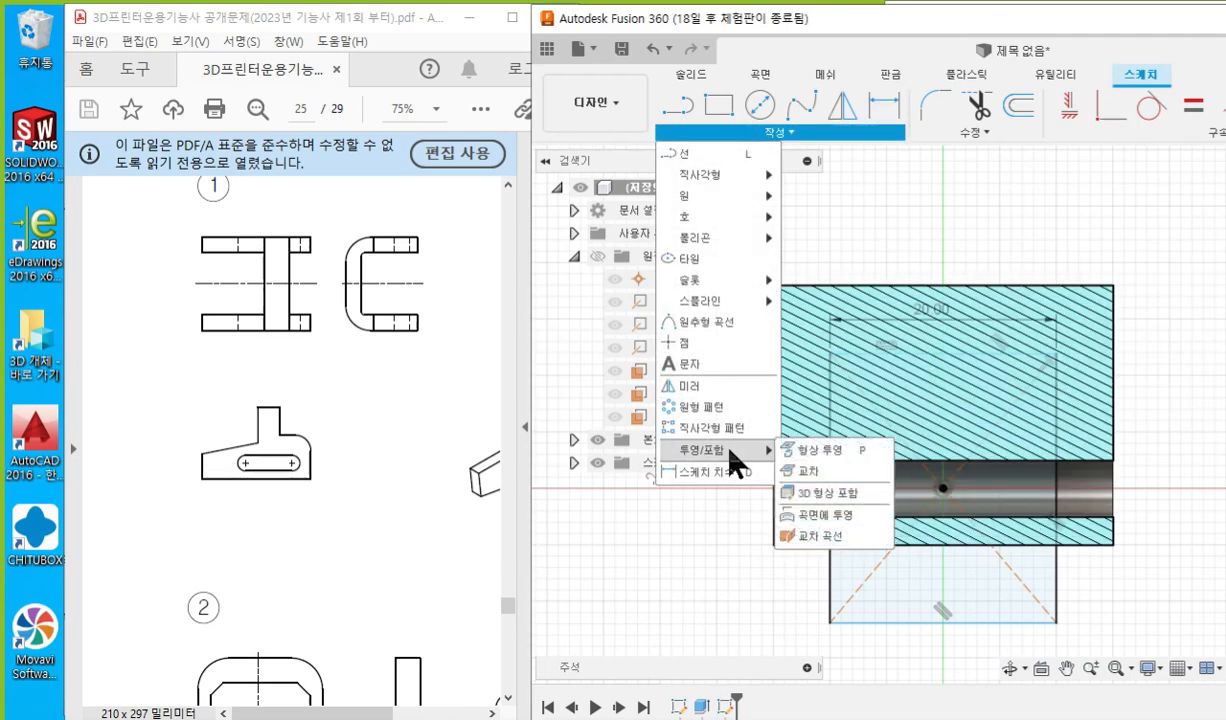
click(782, 447)
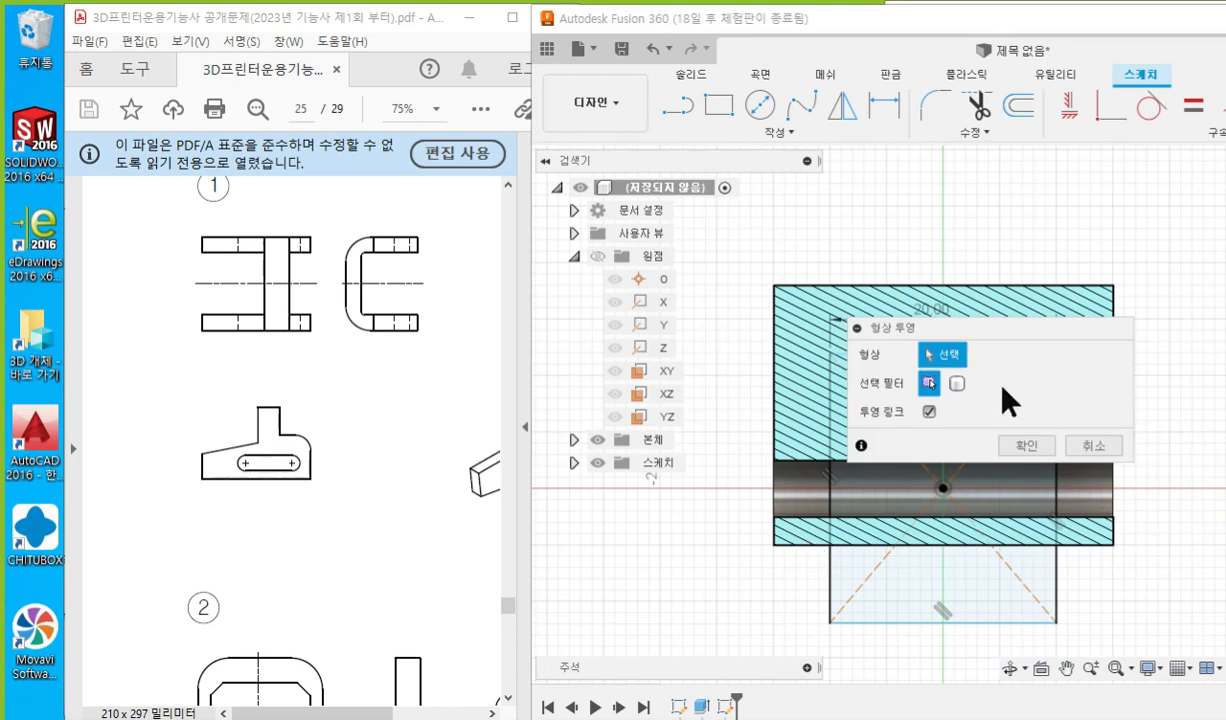
click(802, 546)
click(802, 546)
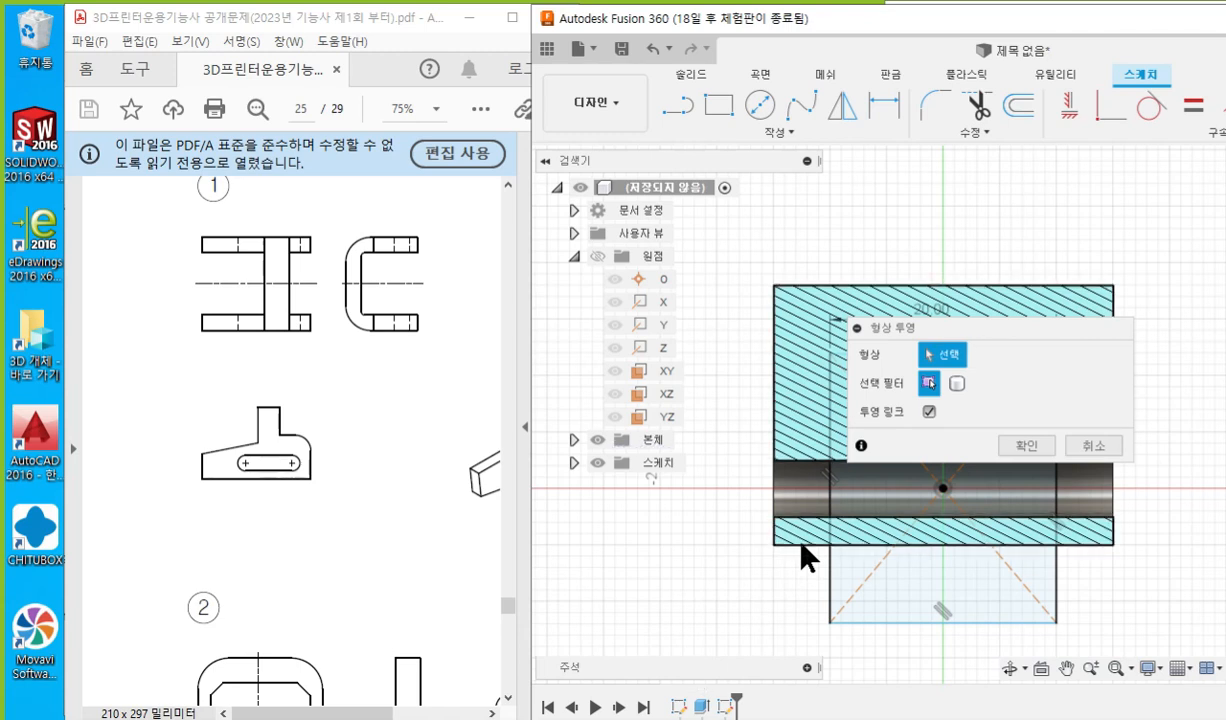
click(947, 356)
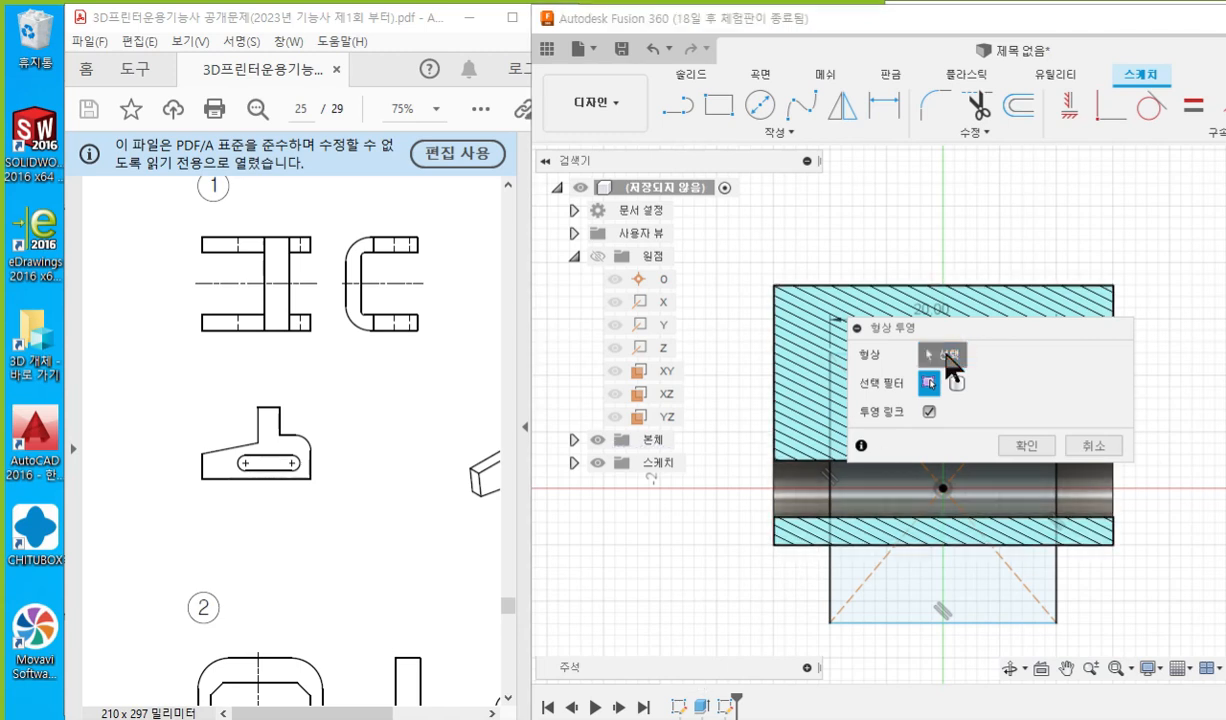
click(808, 545)
click(1027, 446)
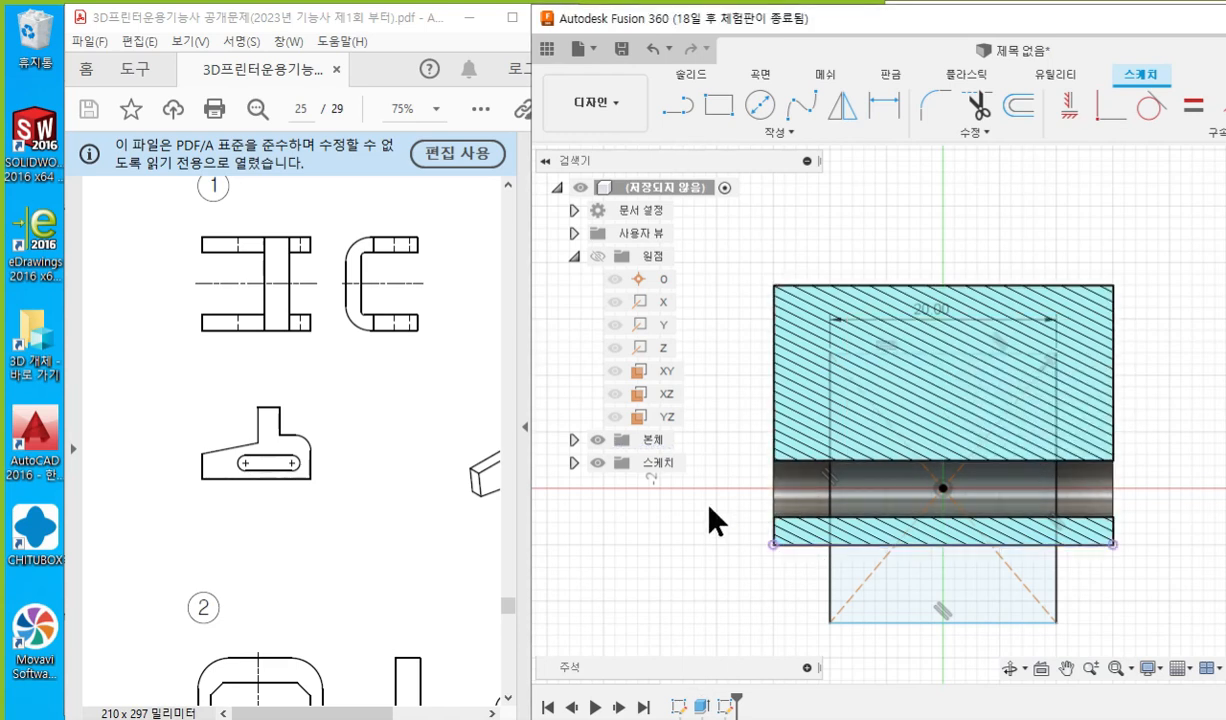
Dimension the distance from the projected lower edge of the body to the rectangle's upper edge as 18 mm.
click(884, 106)
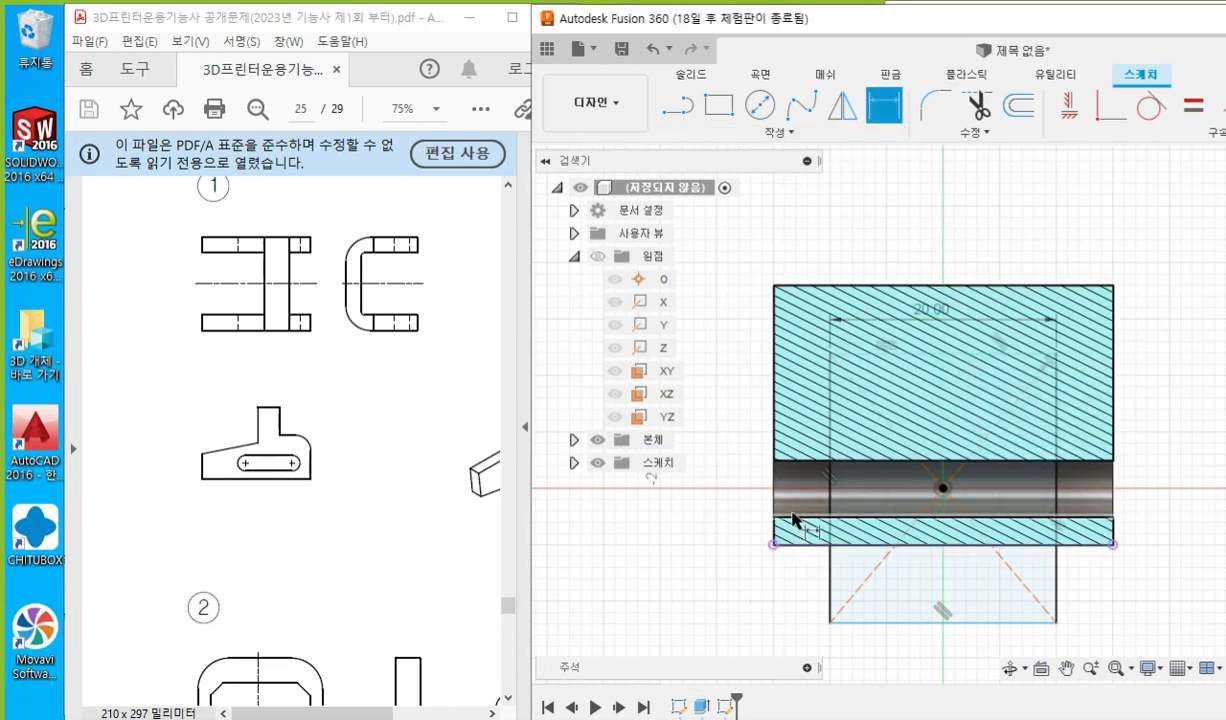
click(806, 522)
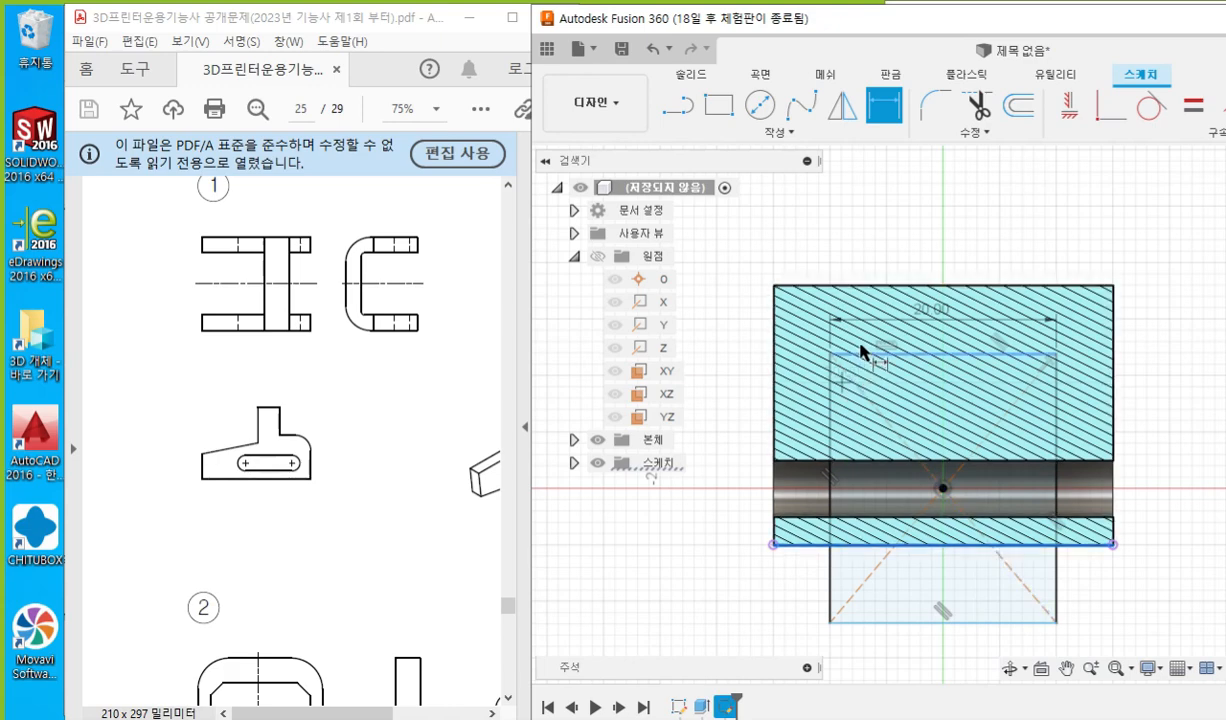
click(862, 354)
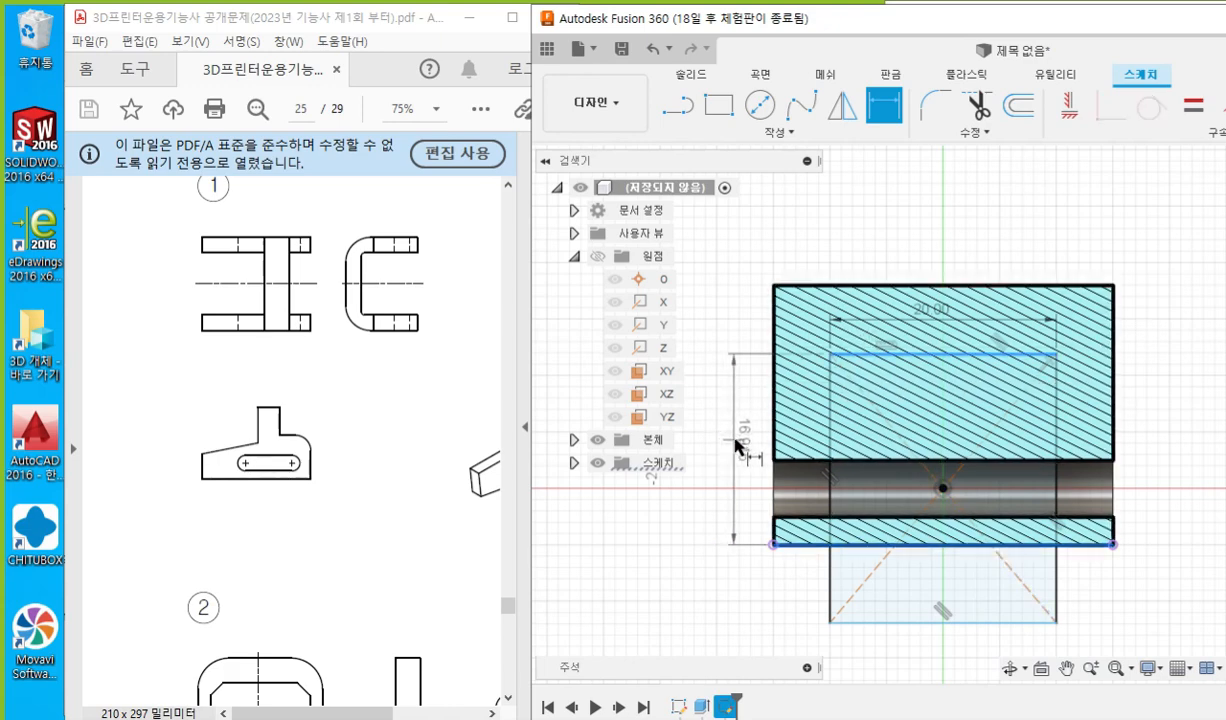
click(738, 510)
text(18)
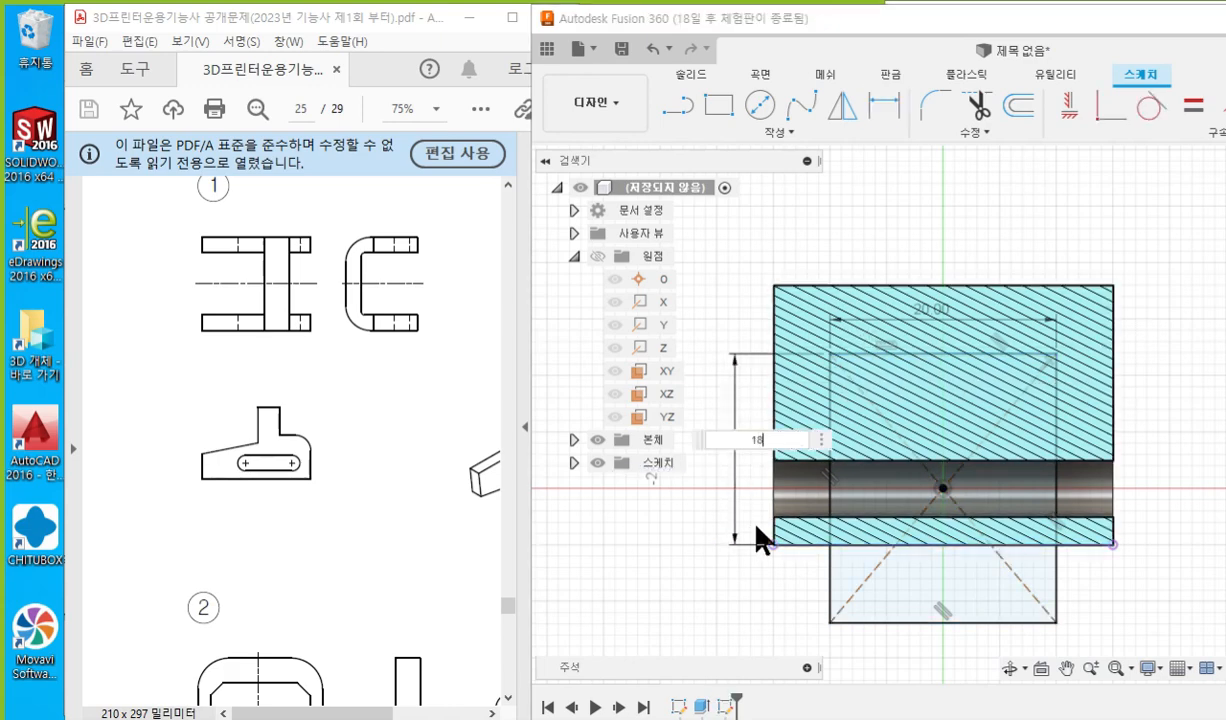
key(Return)
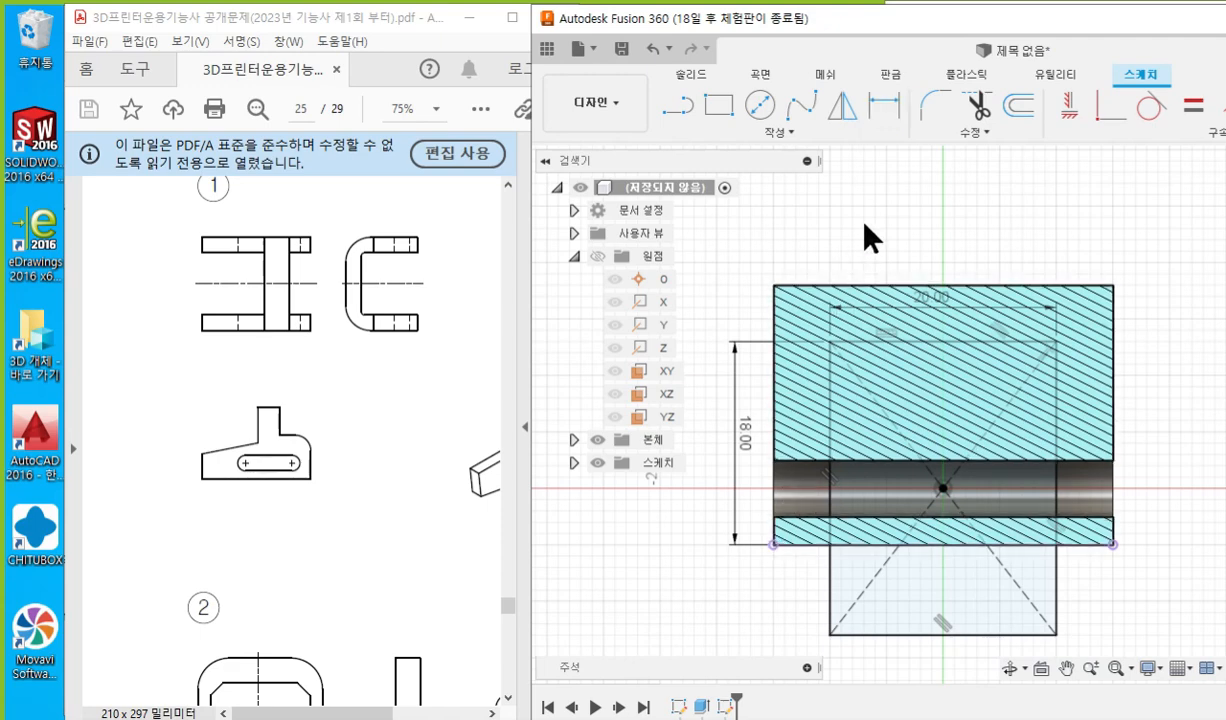
key(Escape)
Switch to the exam drawing PDF and examine the rounded corners in part 1's C-shaped view up close.
click(921, 418)
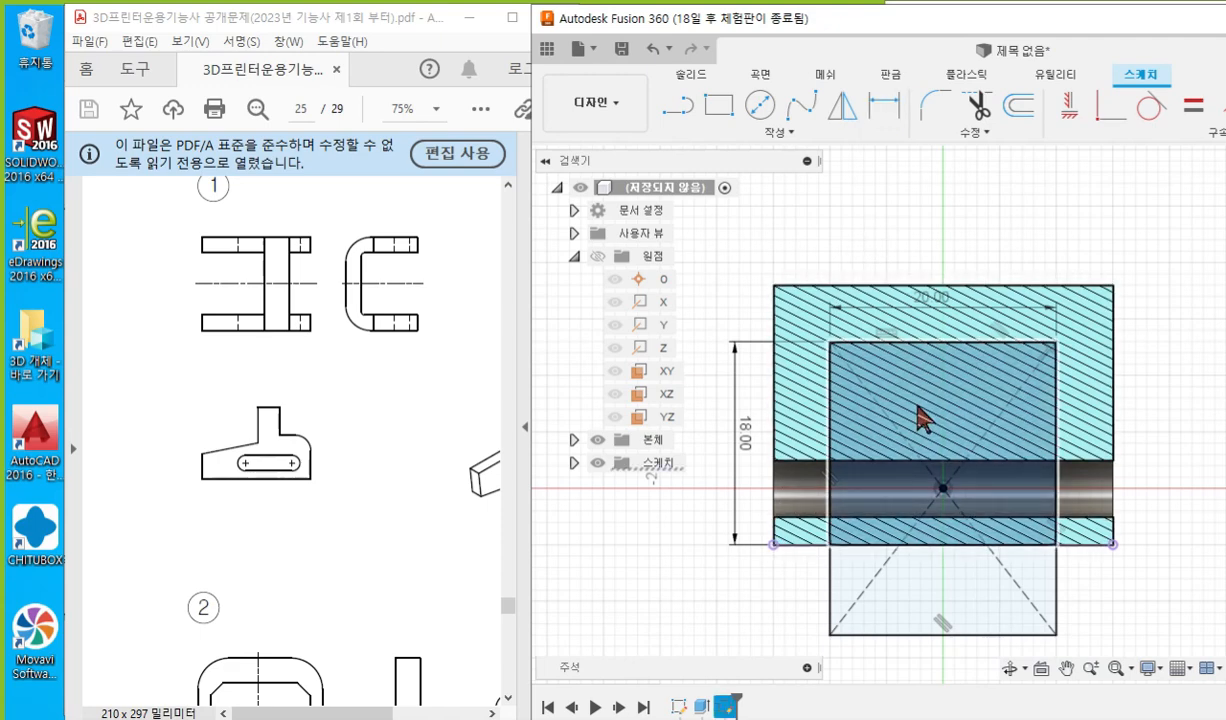
click(370, 265)
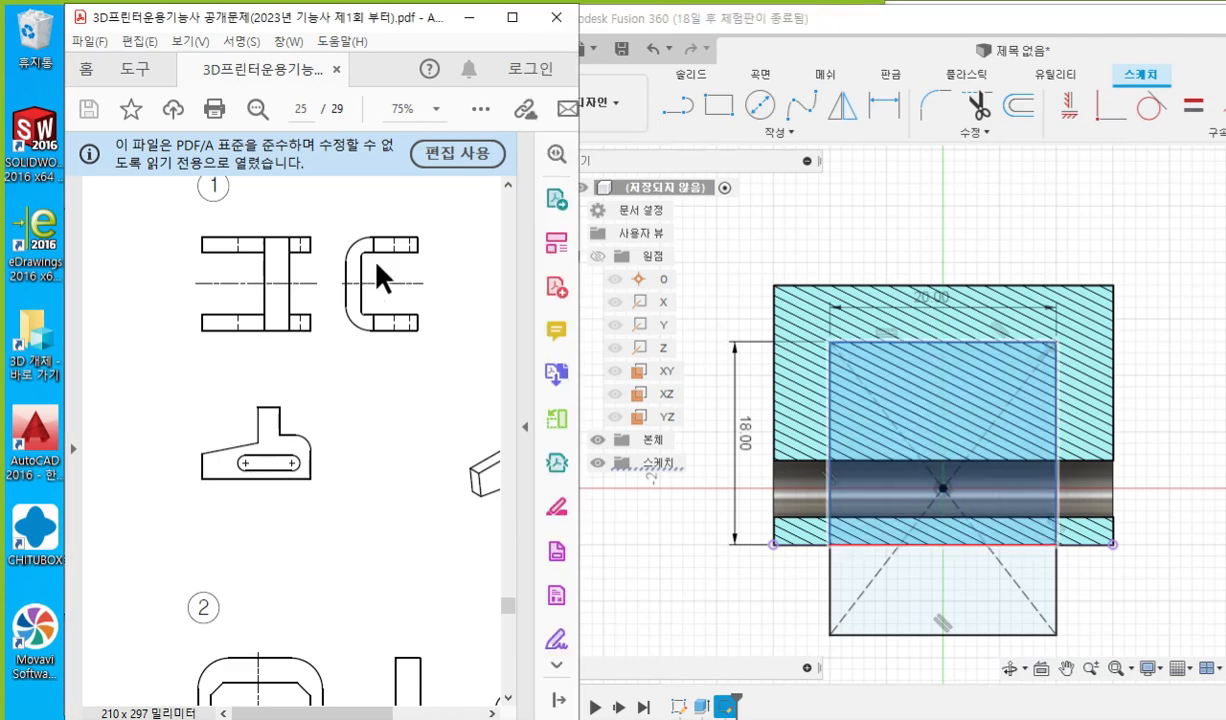
ctrl+scroll(376, 265, up, 2)
ctrl+scroll(377, 265, up, 3)
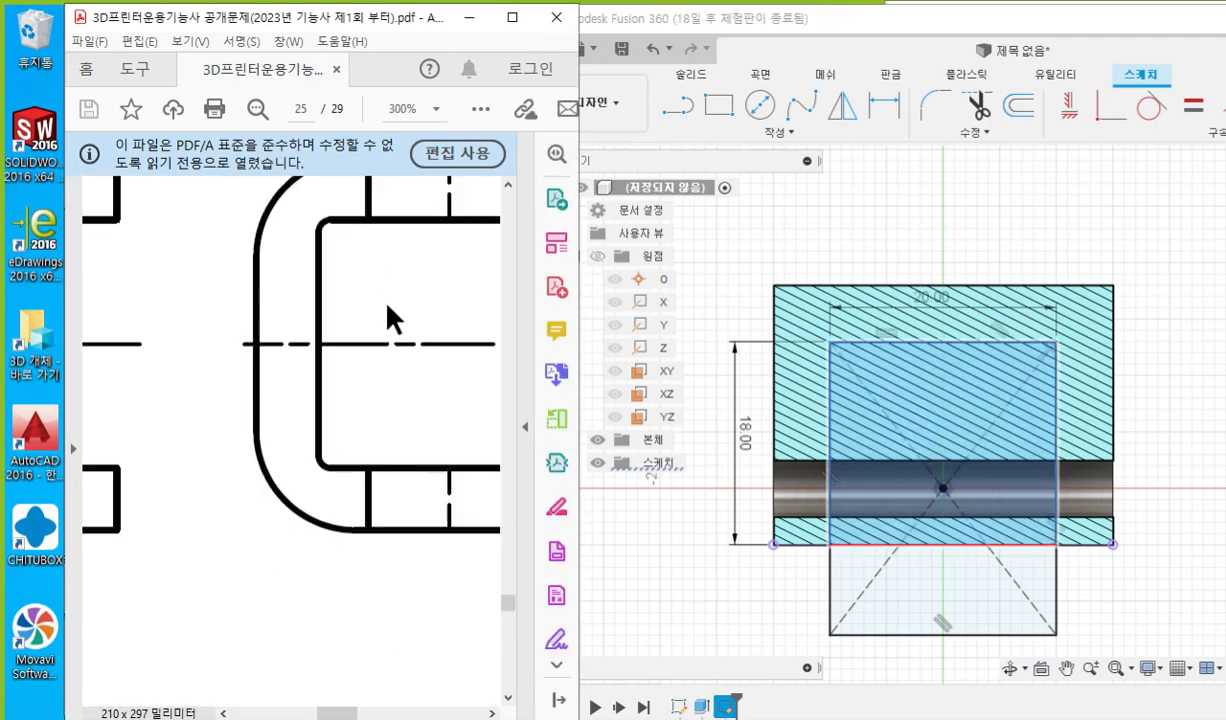
scroll(387, 306, up, 1)
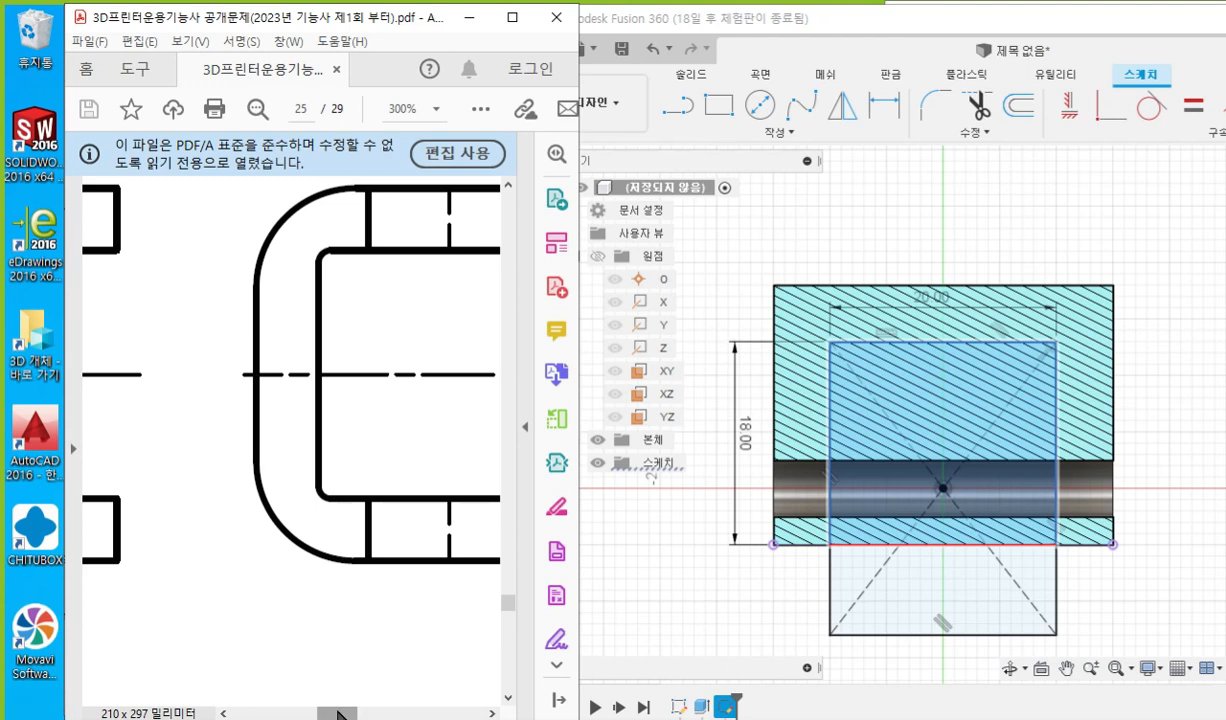
drag(340, 712, 349, 712)
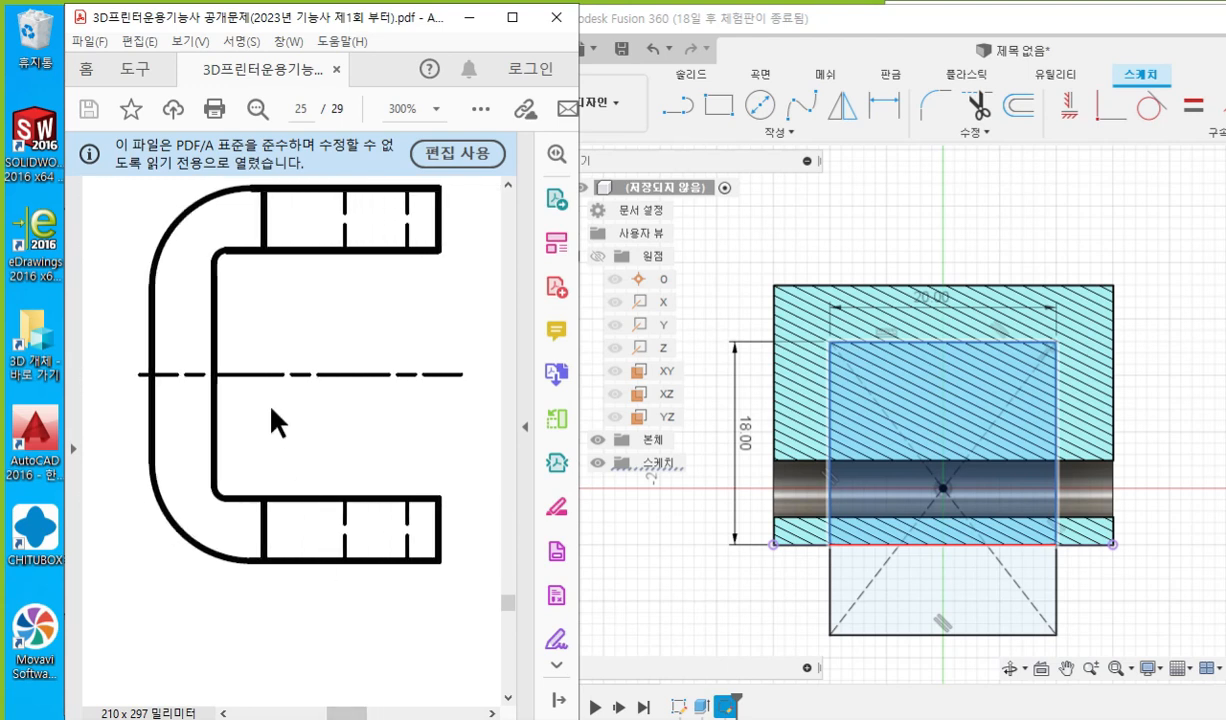
Mark the inner corners as R1 and the outer corner's height as 7 on the drawing with the screen pen, then clear the marks.
key(F12)
mouse_move(235, 243)
mouse_down()
mouse_move(214, 251)
mouse_move(211, 277)
mouse_up()
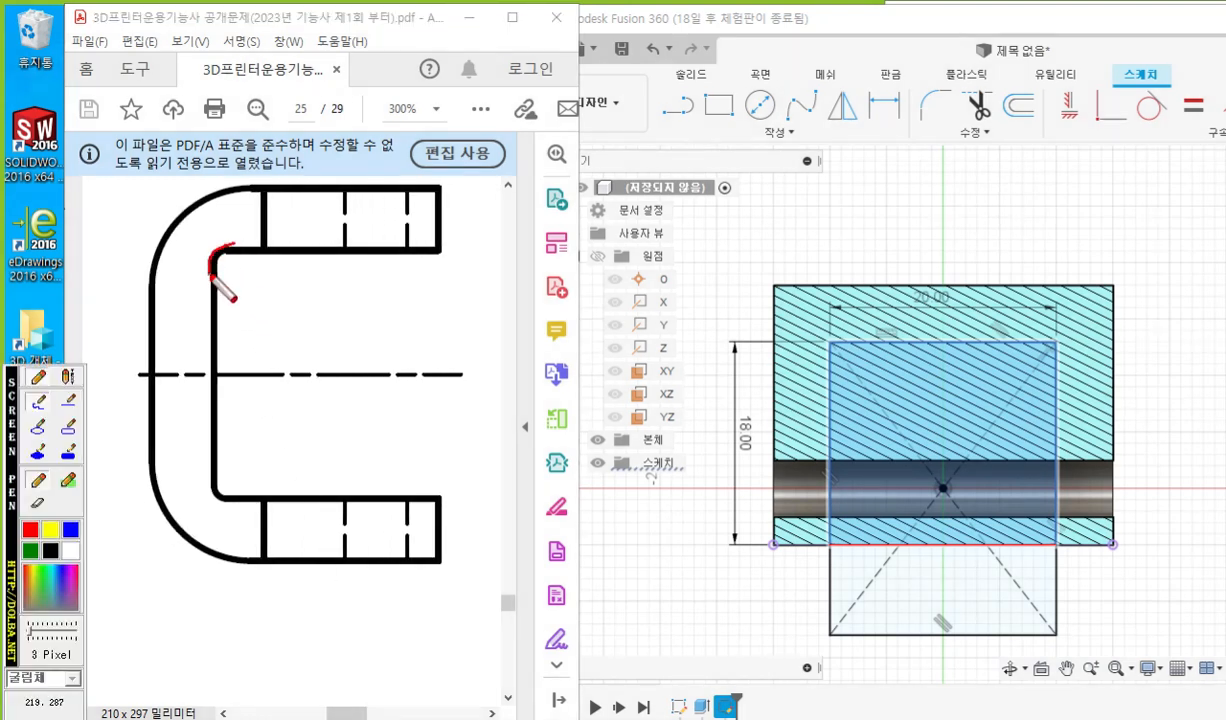
drag(204, 482, 236, 509)
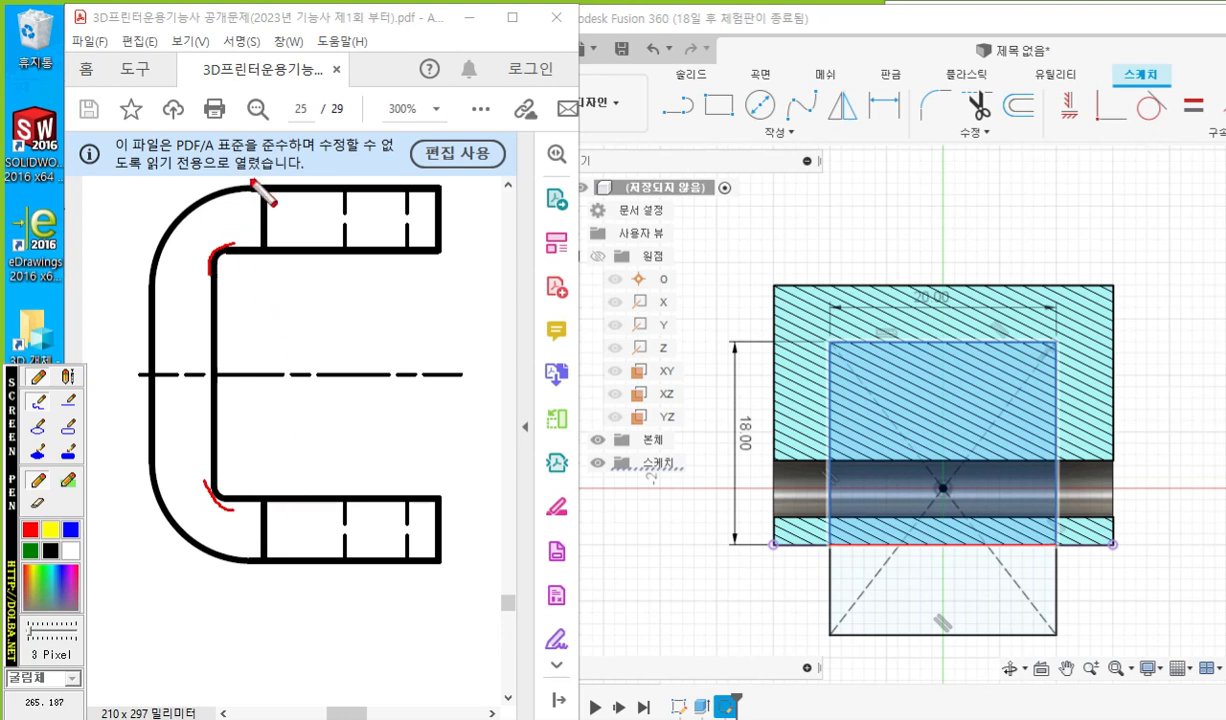
drag(241, 272, 264, 300)
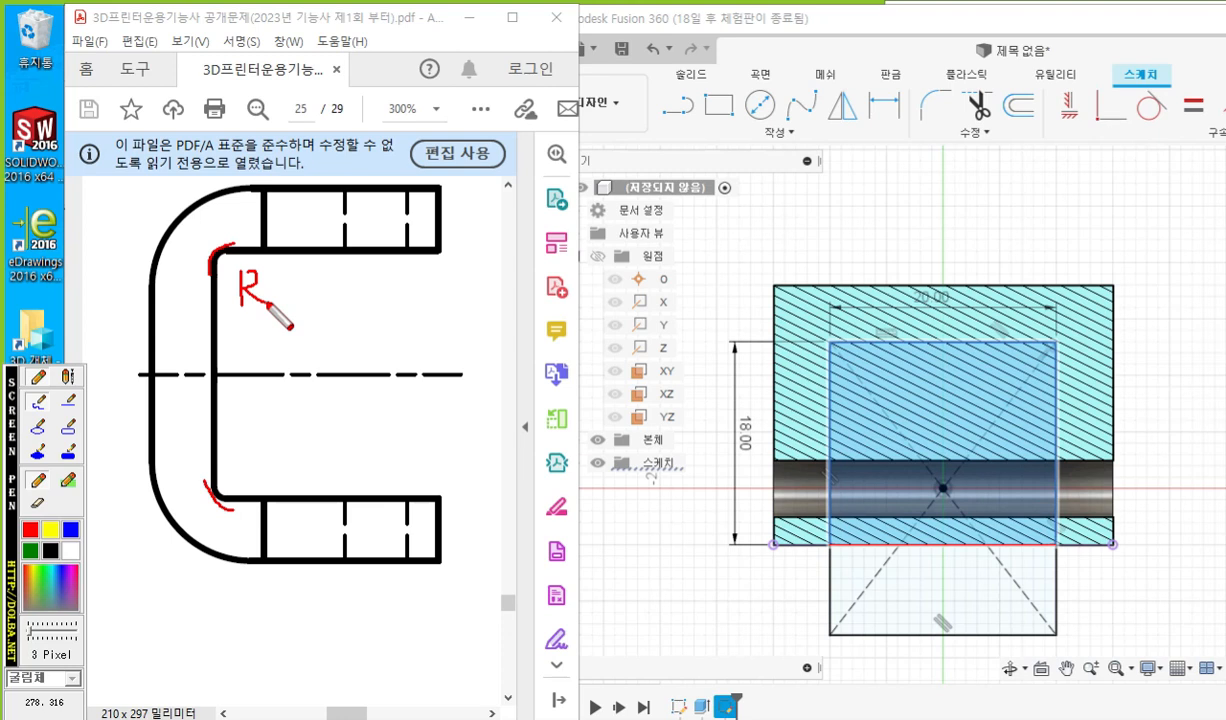
mouse_move(266, 276)
mouse_down()
mouse_move(297, 270)
mouse_move(284, 304)
mouse_up()
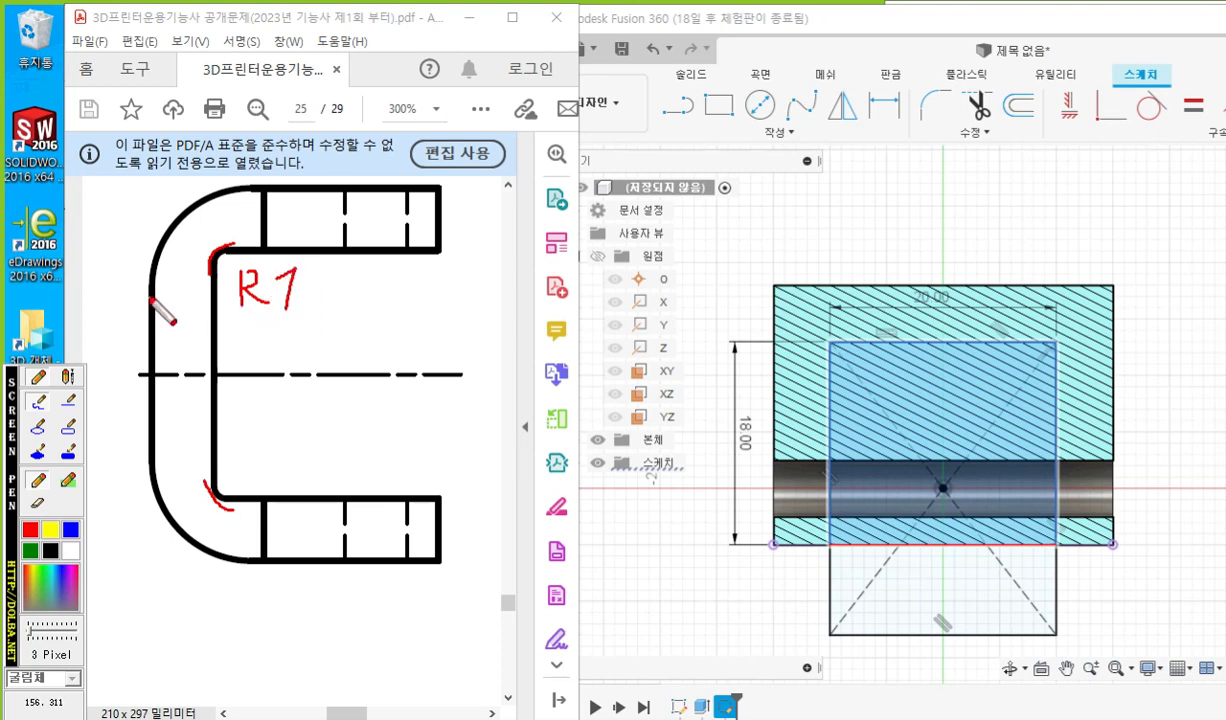
drag(152, 286, 105, 283)
mouse_move(250, 183)
mouse_down()
mouse_move(101, 184)
mouse_move(123, 280)
mouse_up()
drag(107, 272, 130, 276)
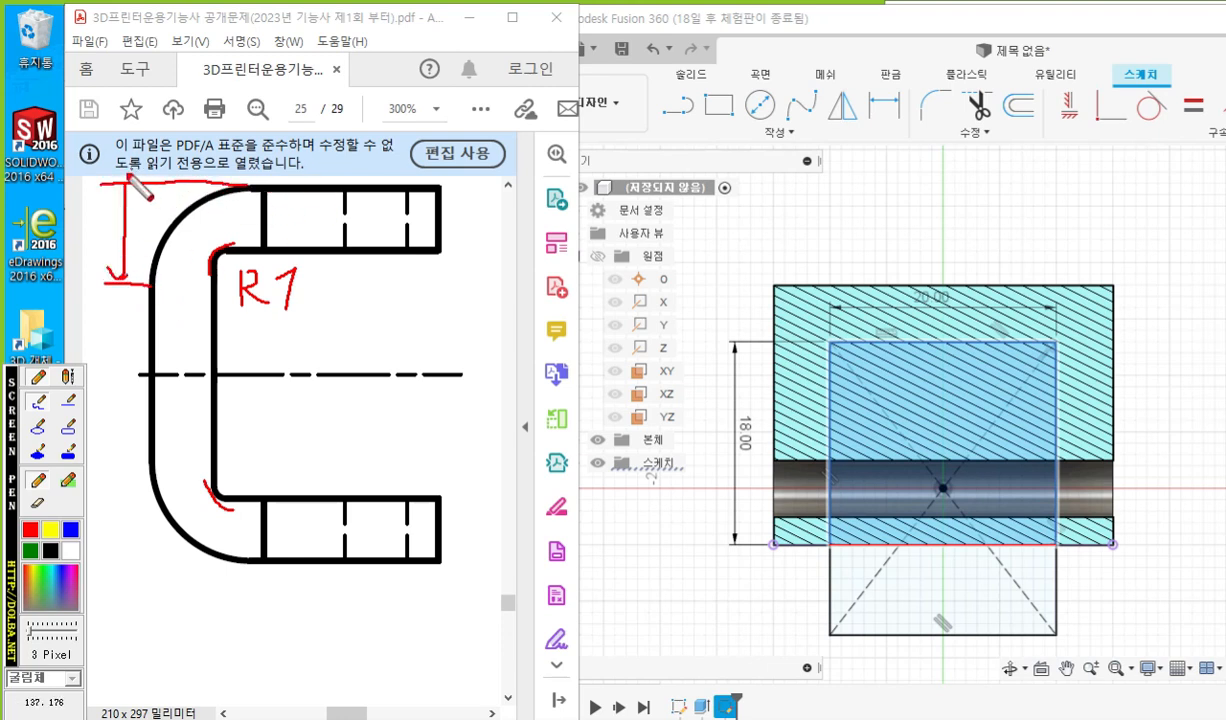
mouse_move(112, 217)
mouse_down()
mouse_move(125, 186)
mouse_move(137, 215)
mouse_up()
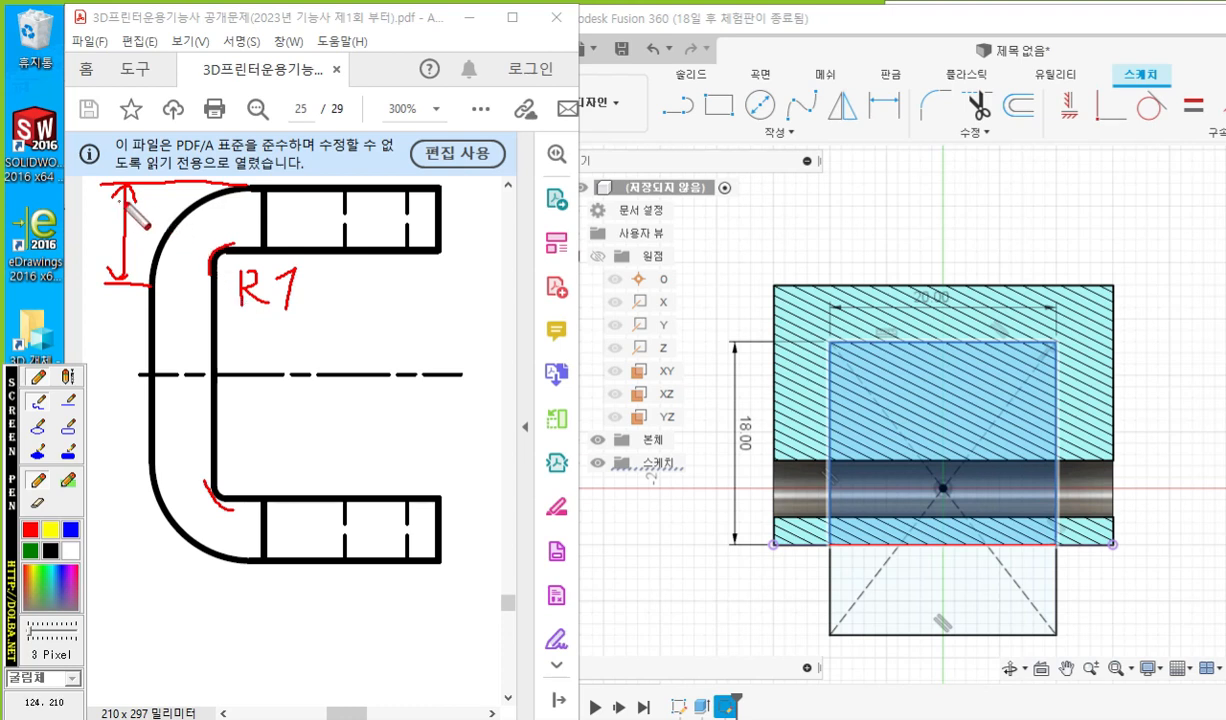
mouse_move(127, 203)
mouse_down()
mouse_move(156, 208)
mouse_move(149, 244)
mouse_up()
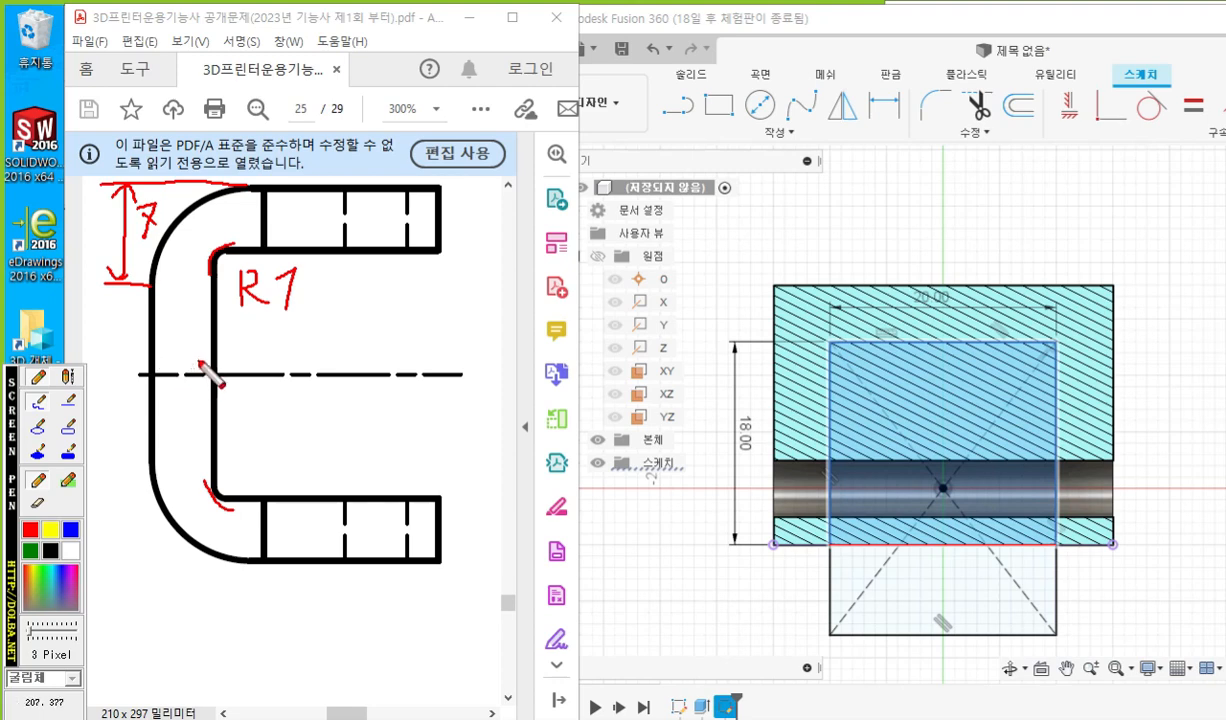
key(Escape)
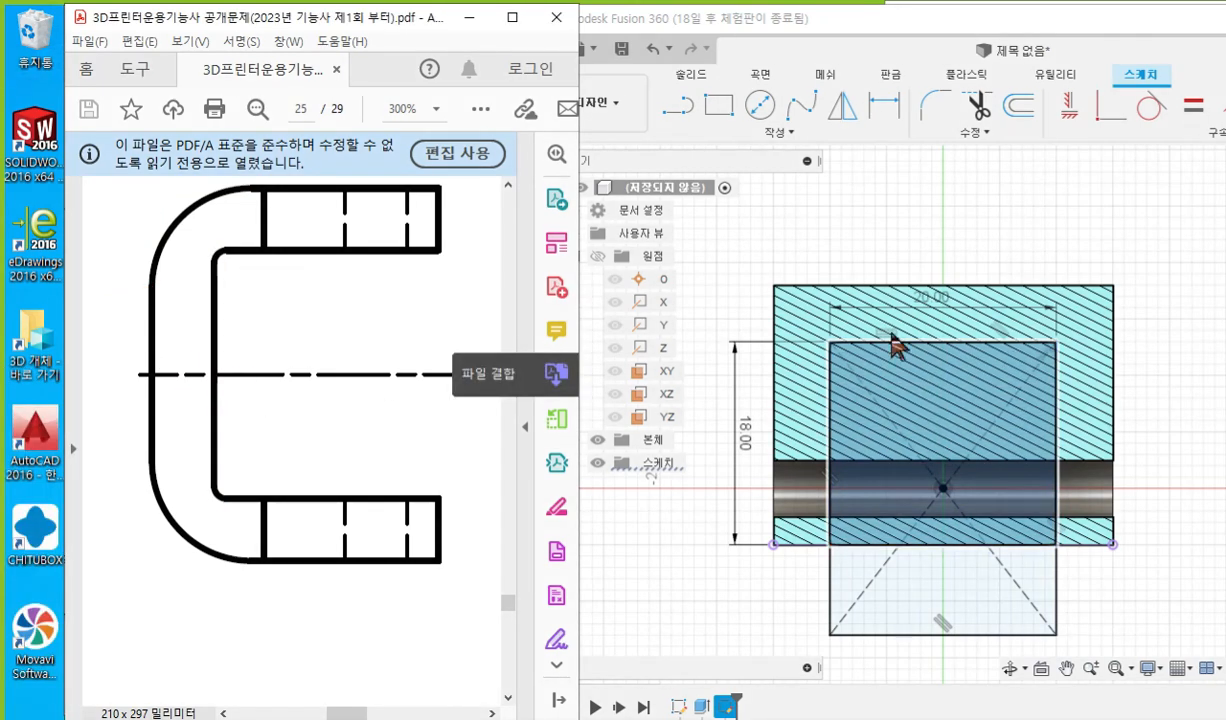
Switch back to Fusion 360 and set up an Extrude of the rectangle's region inside the body as a symmetric cut.
click(928, 424)
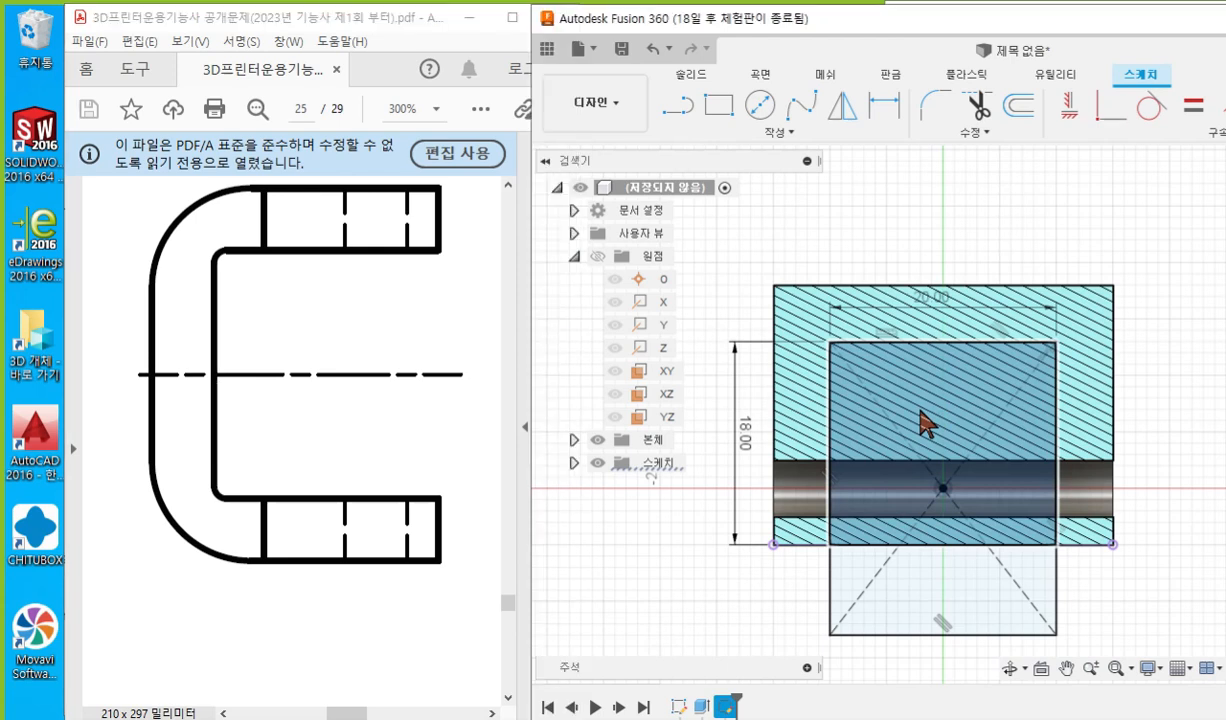
right_click(921, 412)
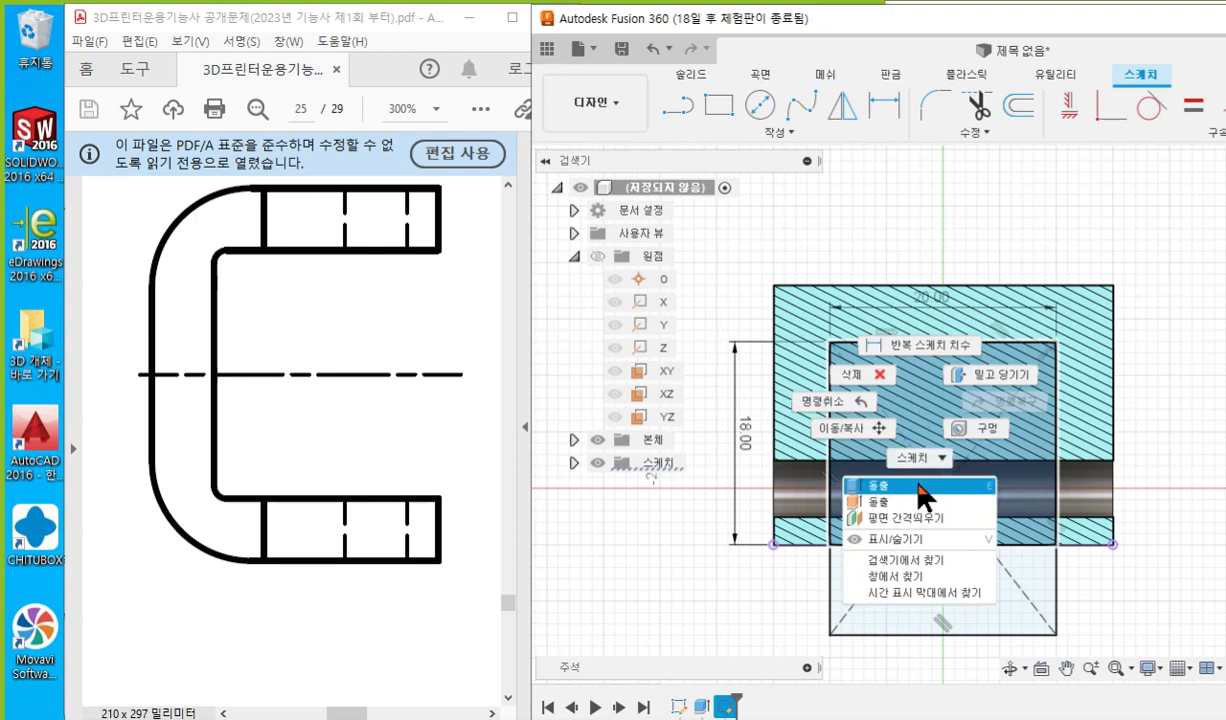
click(920, 487)
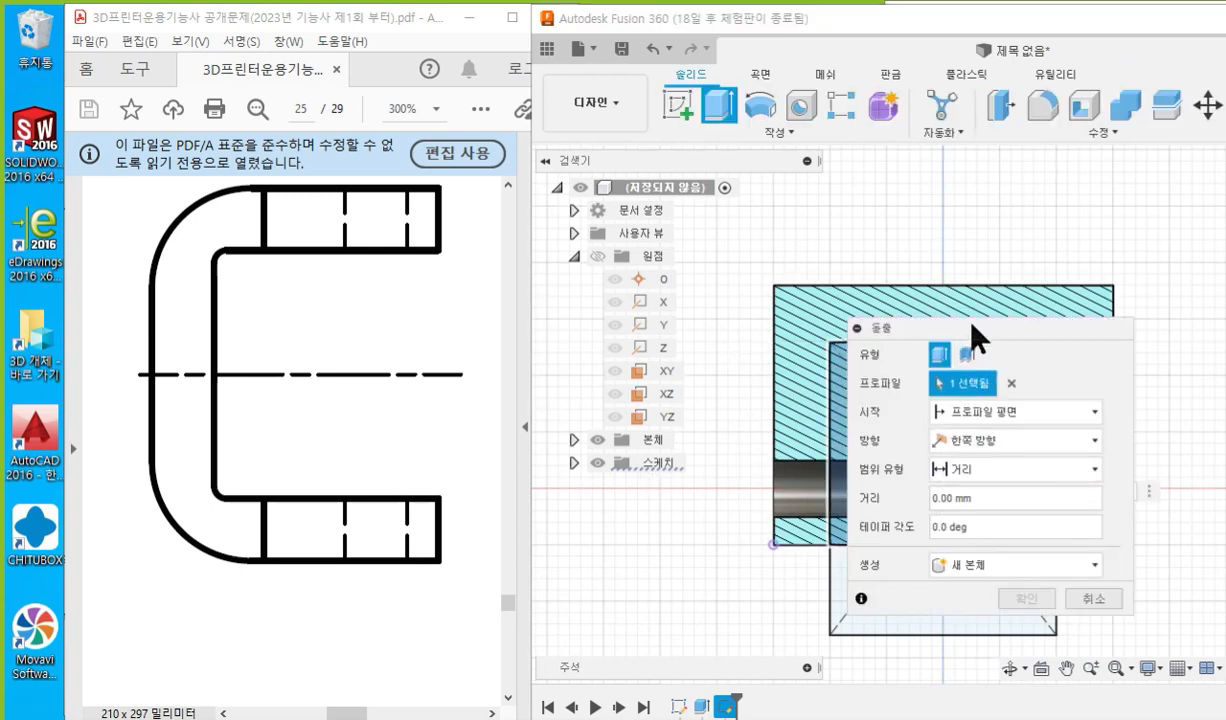
click(1073, 456)
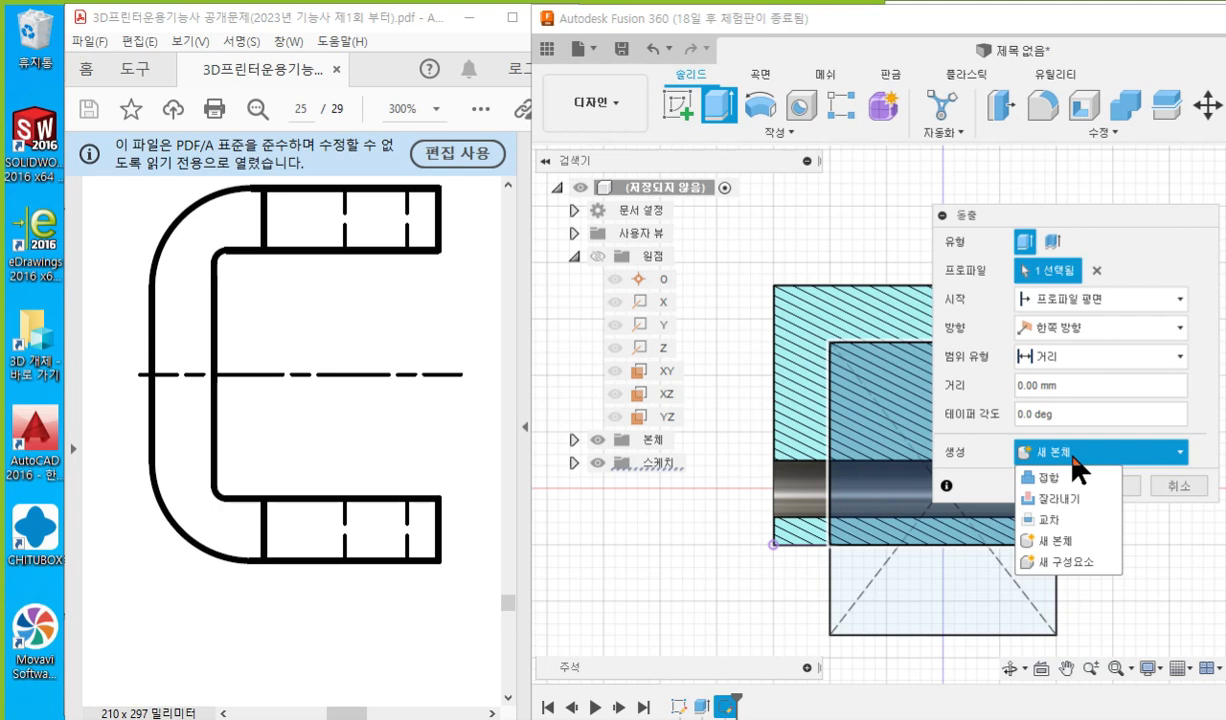
click(1080, 499)
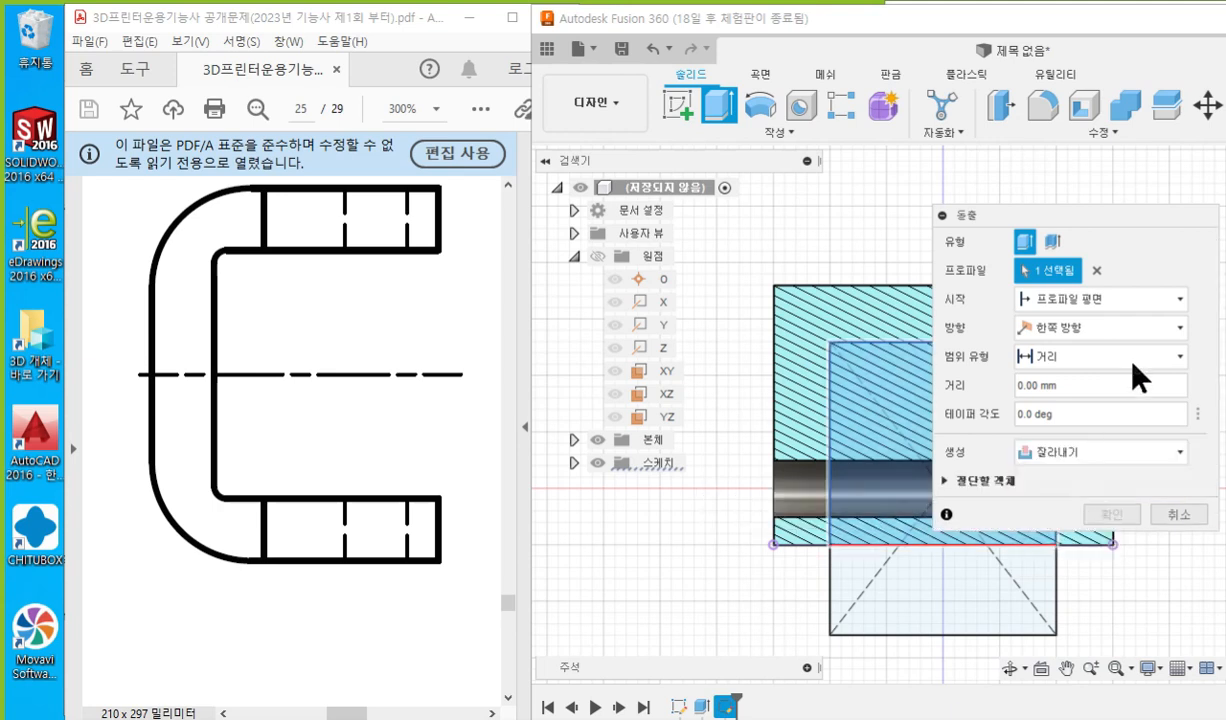
click(1110, 340)
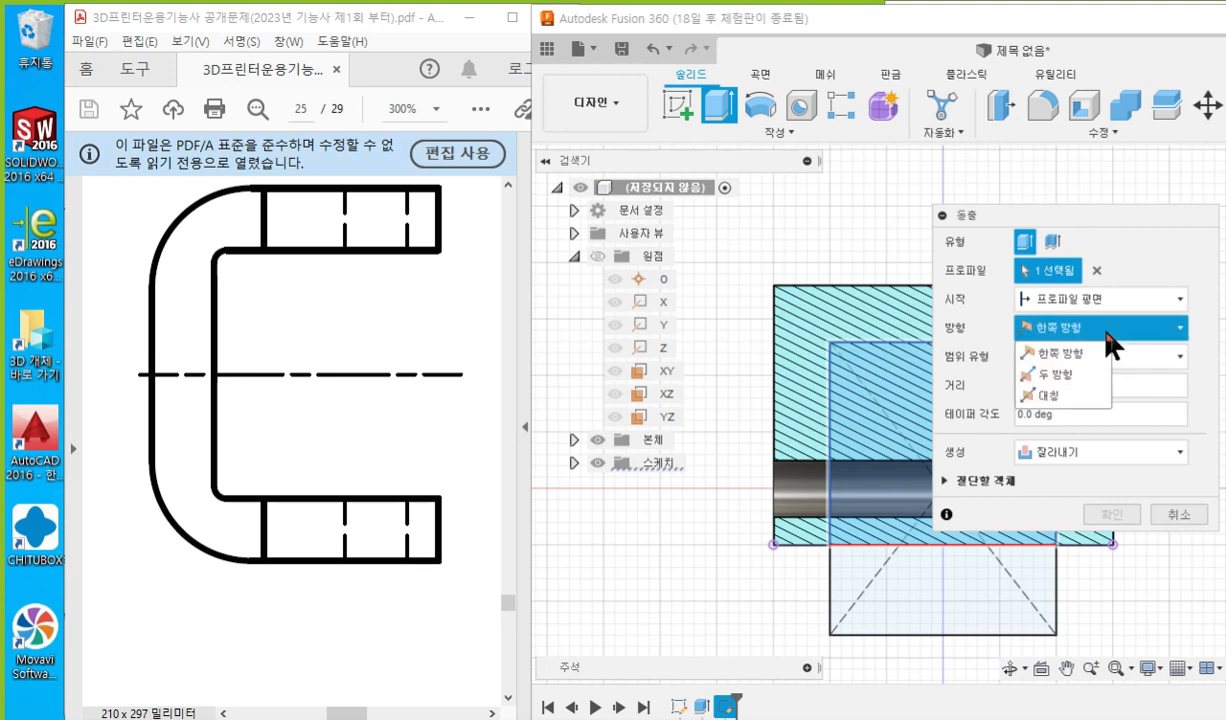
click(1088, 397)
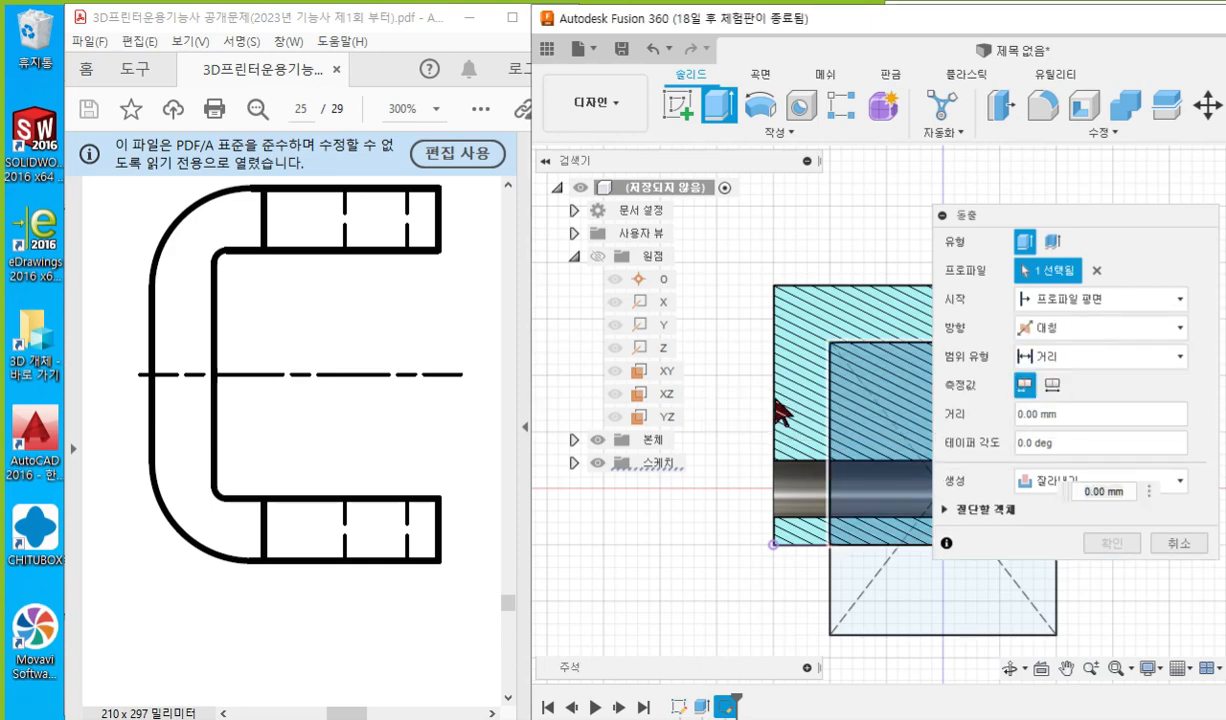
Cut the inner opening through the body with a symmetric whole-length distance of 50 mm.
shift+middle_drag(775, 405, 806, 511)
scroll(863, 482, down, 4)
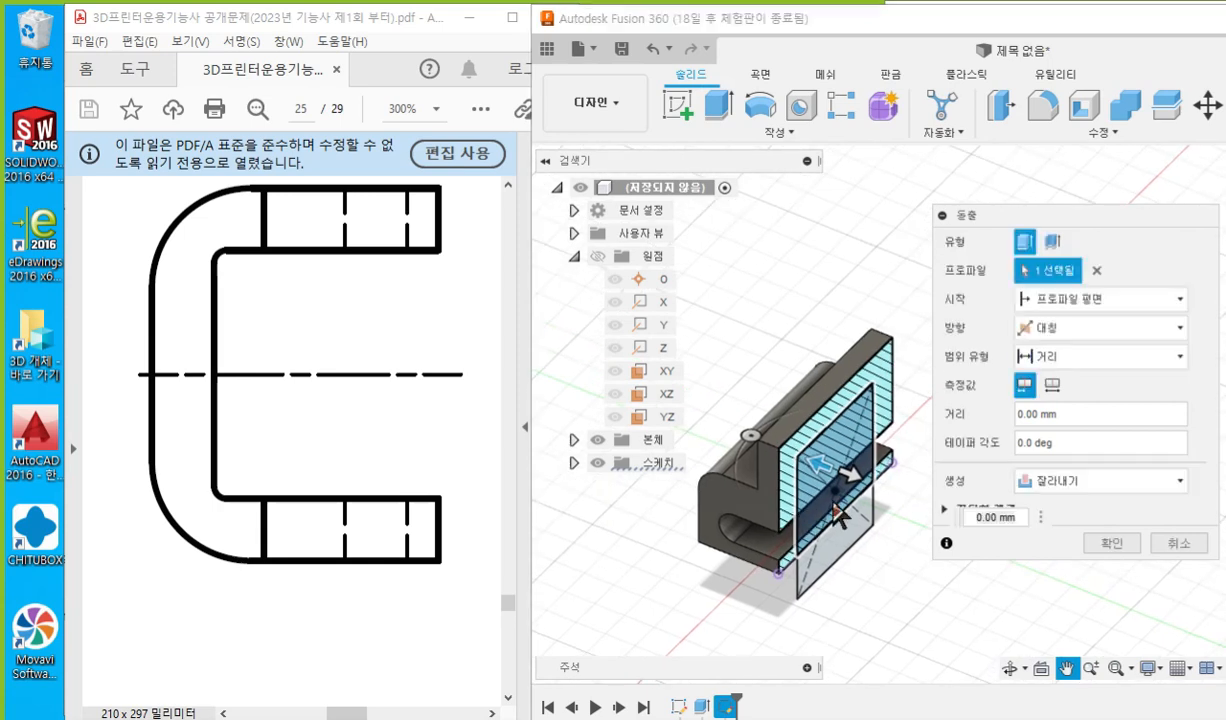
click(1054, 387)
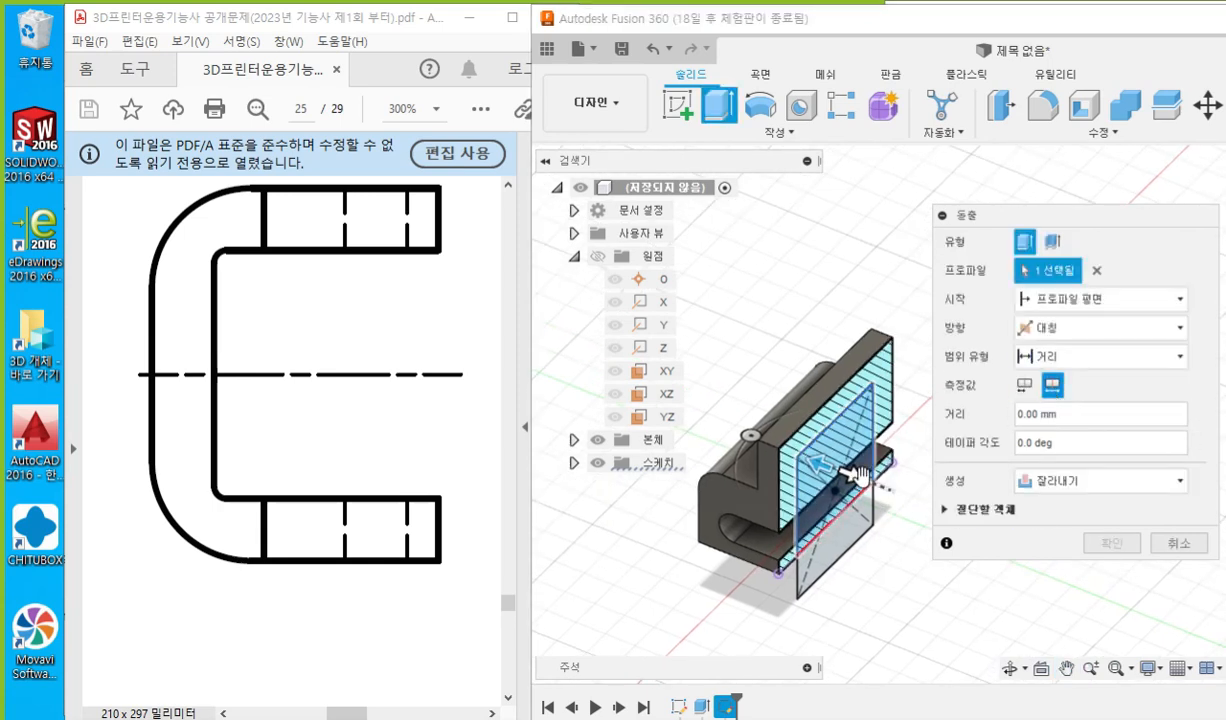
drag(855, 472, 985, 602)
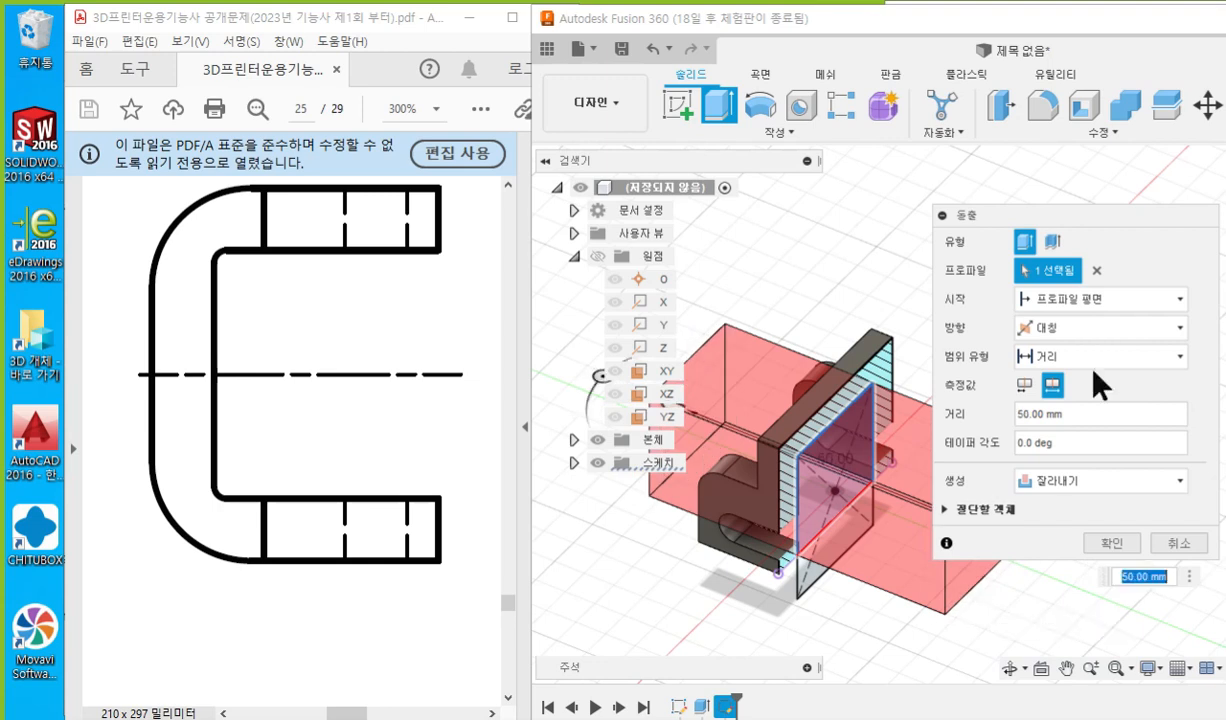
click(1035, 328)
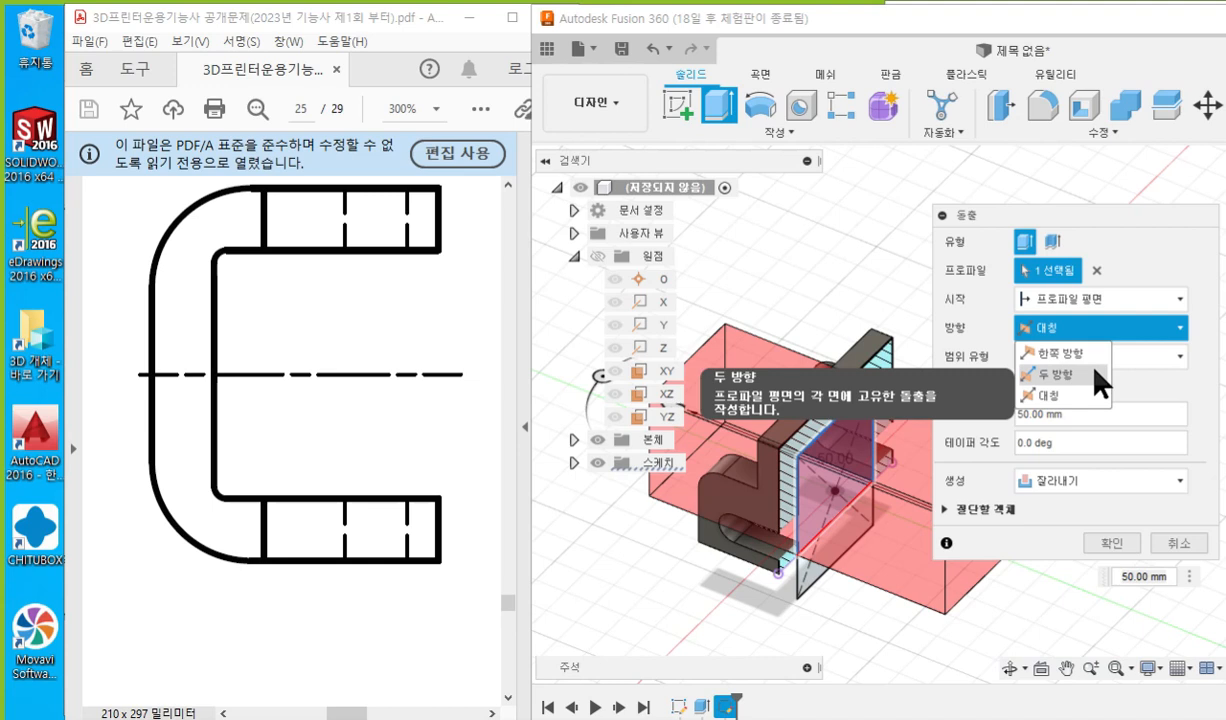
click(1085, 214)
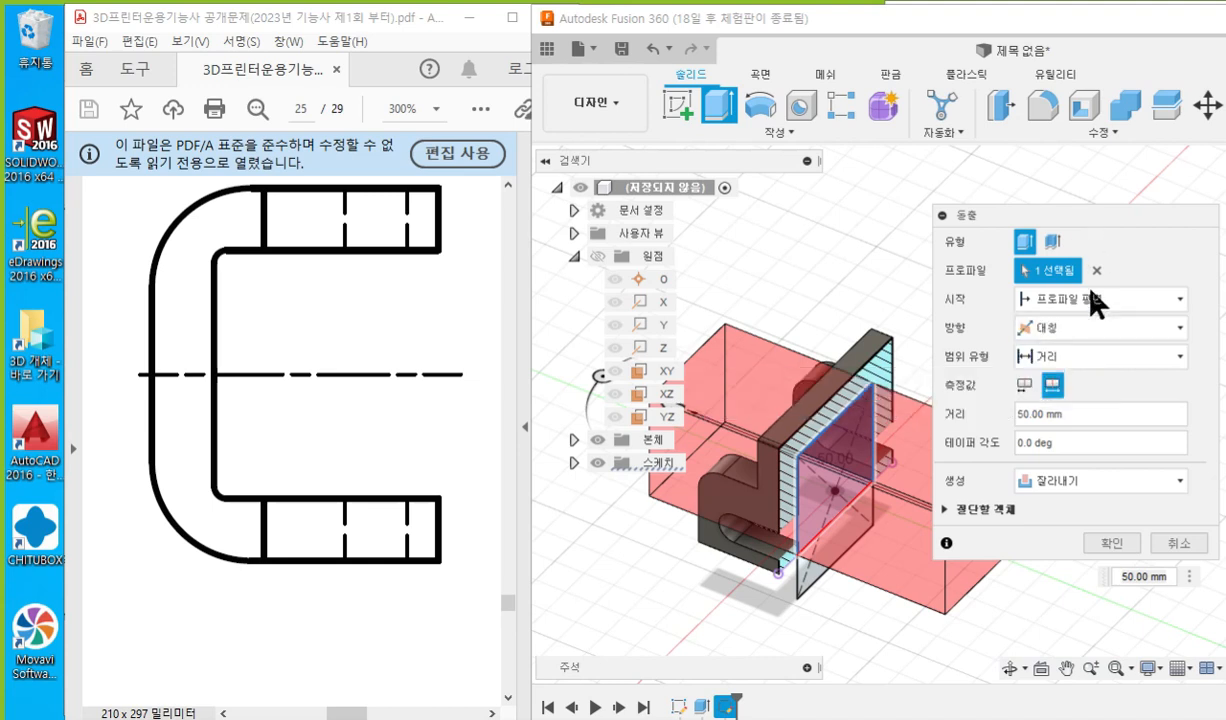
click(1106, 533)
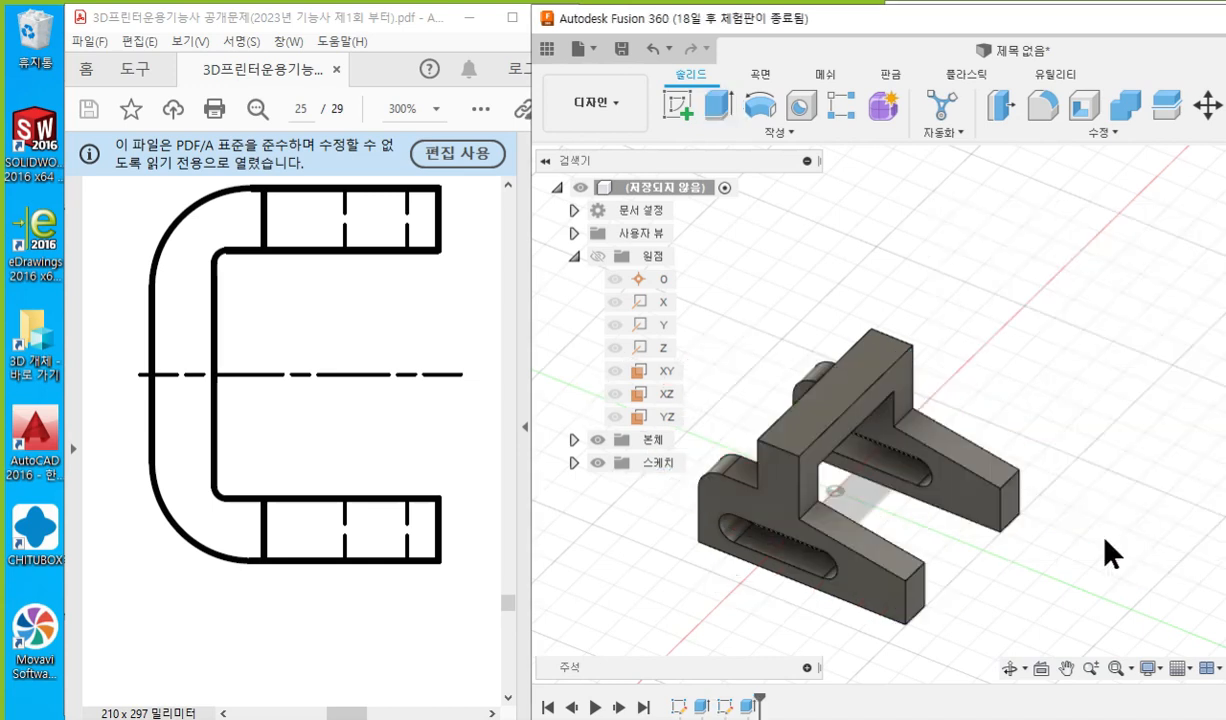
Orient the cut body to compare it with part 1's isometric view in the exam drawing PDF.
middle_drag(922, 525, 965, 490)
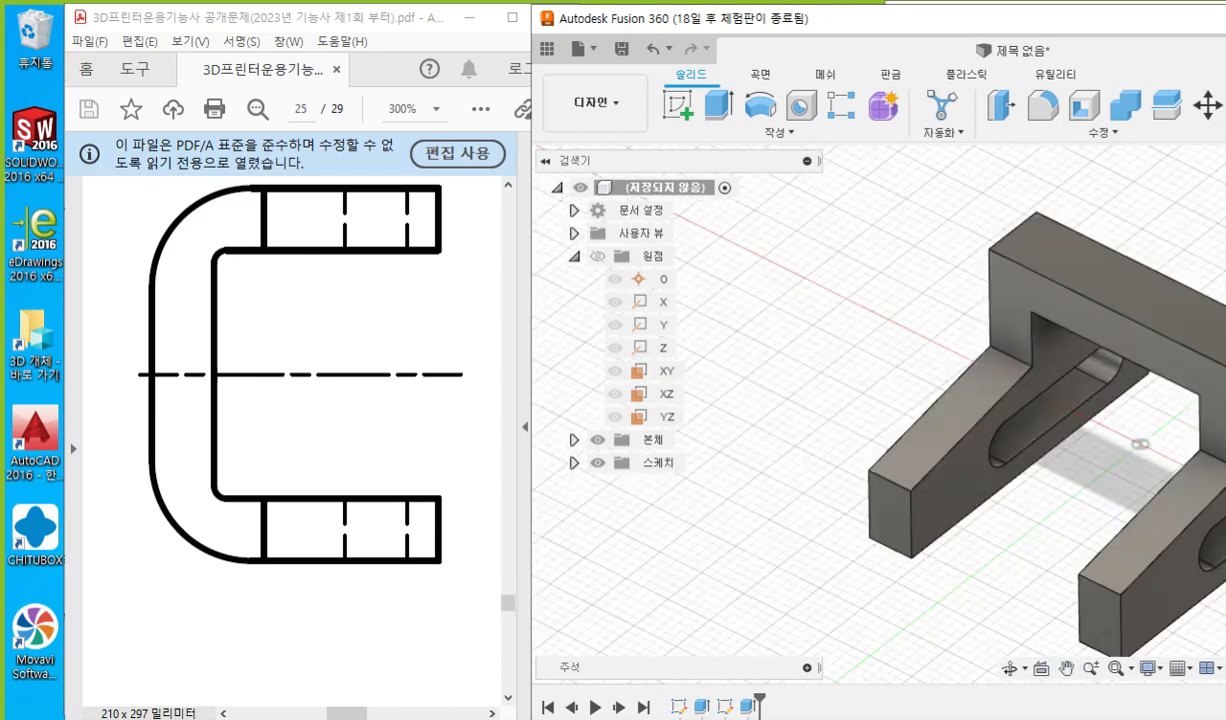
middle_drag(1038, 415, 873, 389)
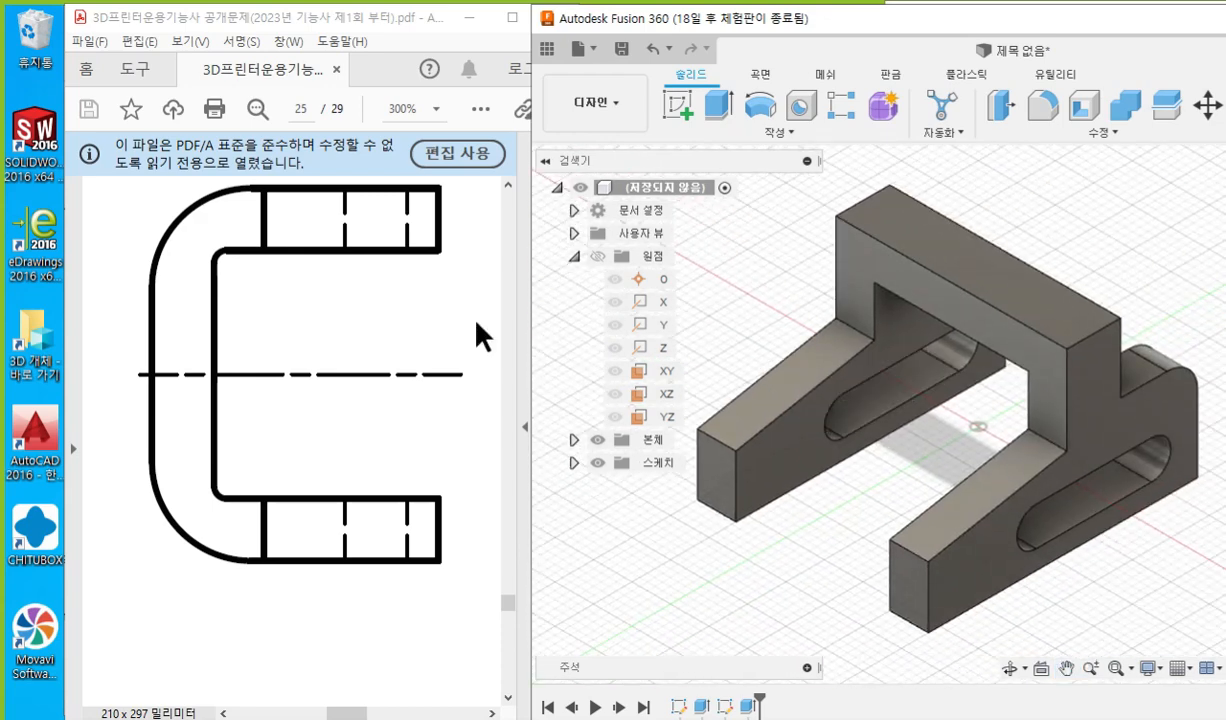
click(358, 353)
ctrl+scroll(358, 353, down, 5)
ctrl+scroll(388, 410, down, 2)
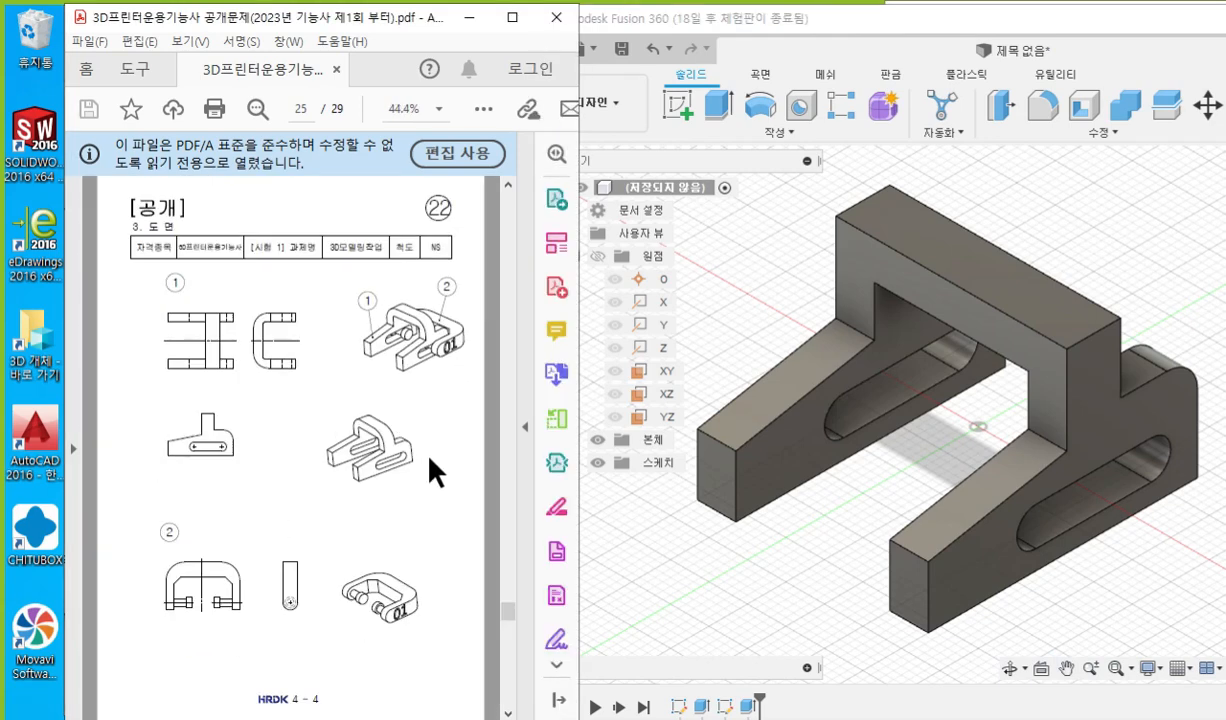
ctrl+scroll(402, 474, up, 1)
Circle the drawing's isometric view and the model, mark the YZ and XY planes with the screen pen, and clear the marks.
key(F12)
mouse_move(450, 465)
mouse_down()
mouse_move(398, 491)
mouse_move(433, 462)
mouse_move(397, 494)
mouse_up()
mouse_move(1095, 563)
mouse_down()
mouse_move(769, 501)
mouse_move(1204, 419)
mouse_move(1092, 566)
mouse_up()
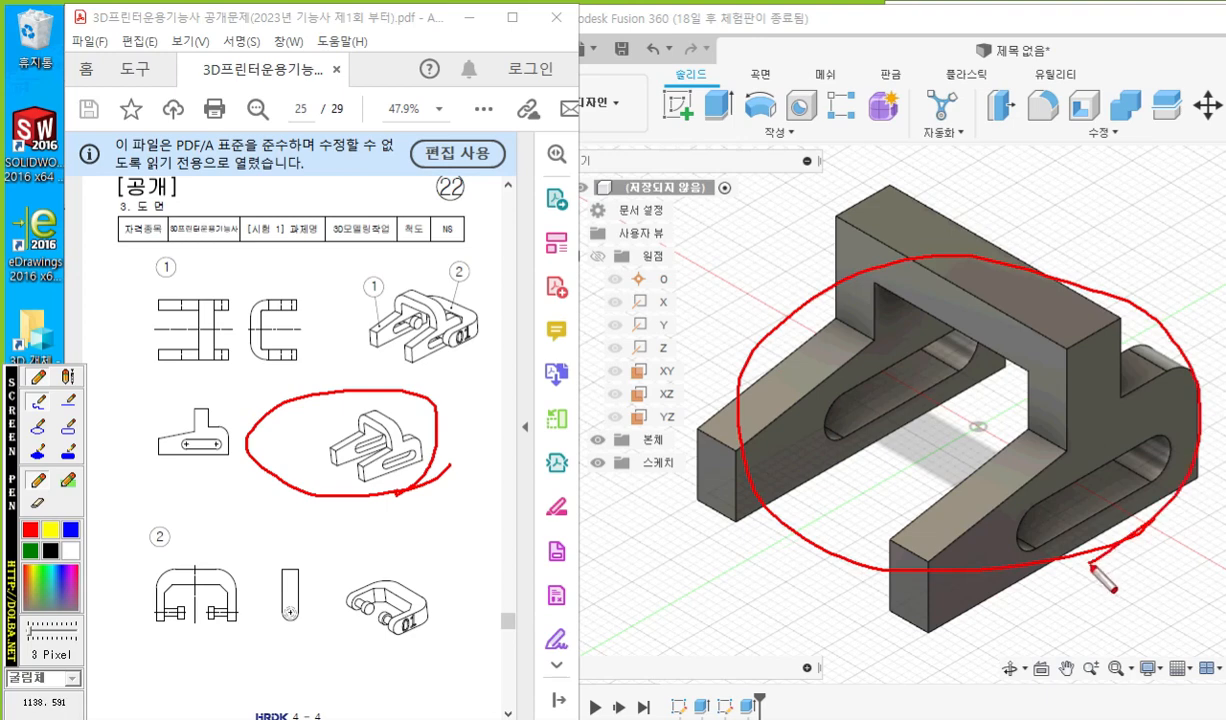
mouse_move(596, 427)
mouse_down()
mouse_move(697, 429)
mouse_move(586, 405)
mouse_move(591, 427)
mouse_up()
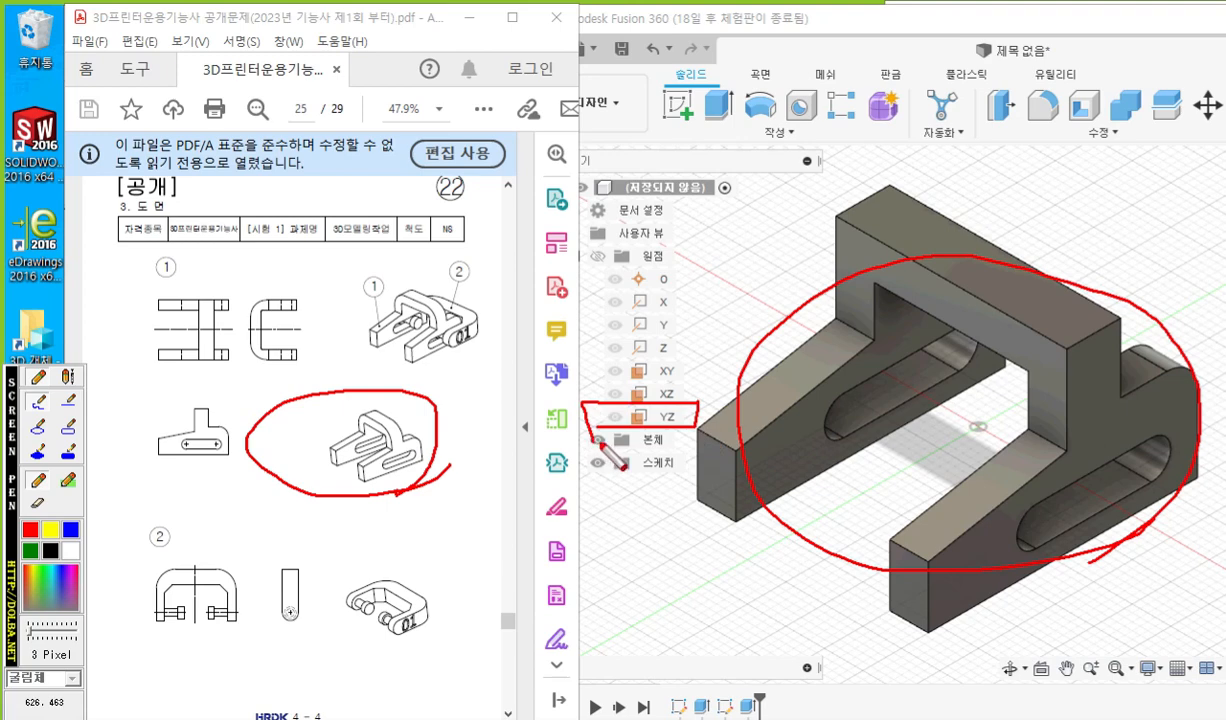
drag(620, 382, 672, 382)
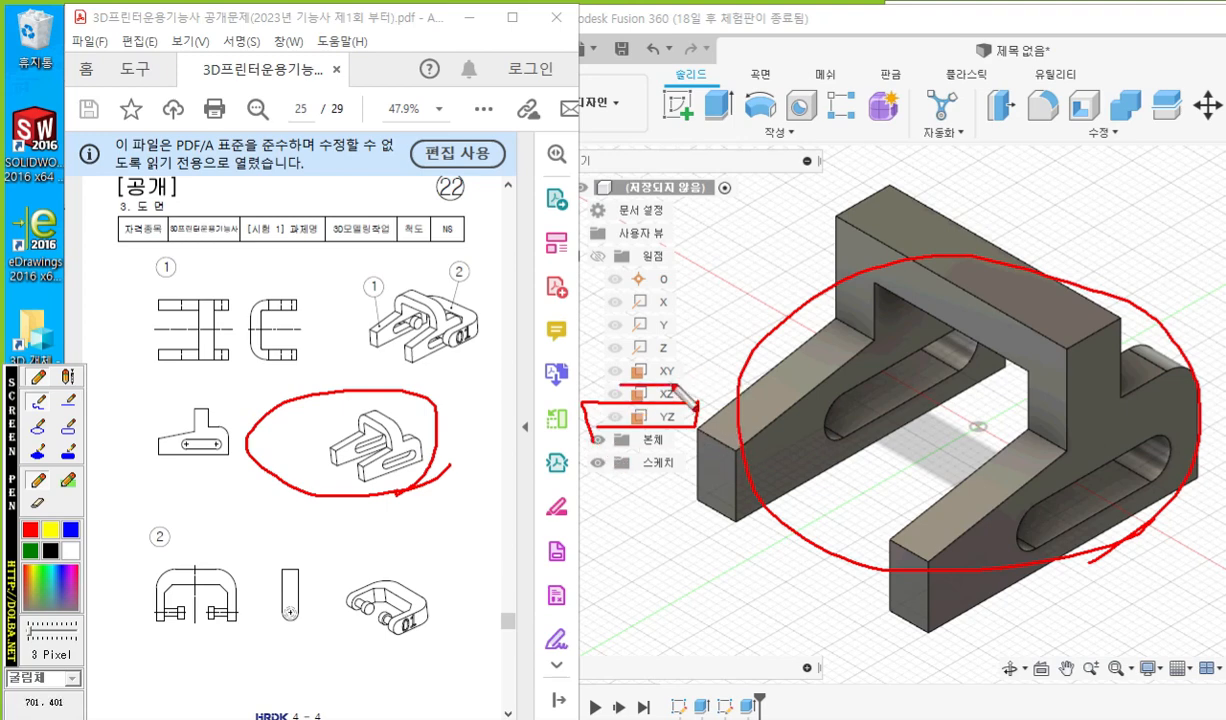
mouse_move(972, 405)
mouse_down()
mouse_move(920, 483)
mouse_move(1050, 458)
mouse_move(943, 407)
mouse_move(910, 457)
mouse_move(937, 464)
mouse_move(960, 445)
mouse_move(958, 475)
mouse_up()
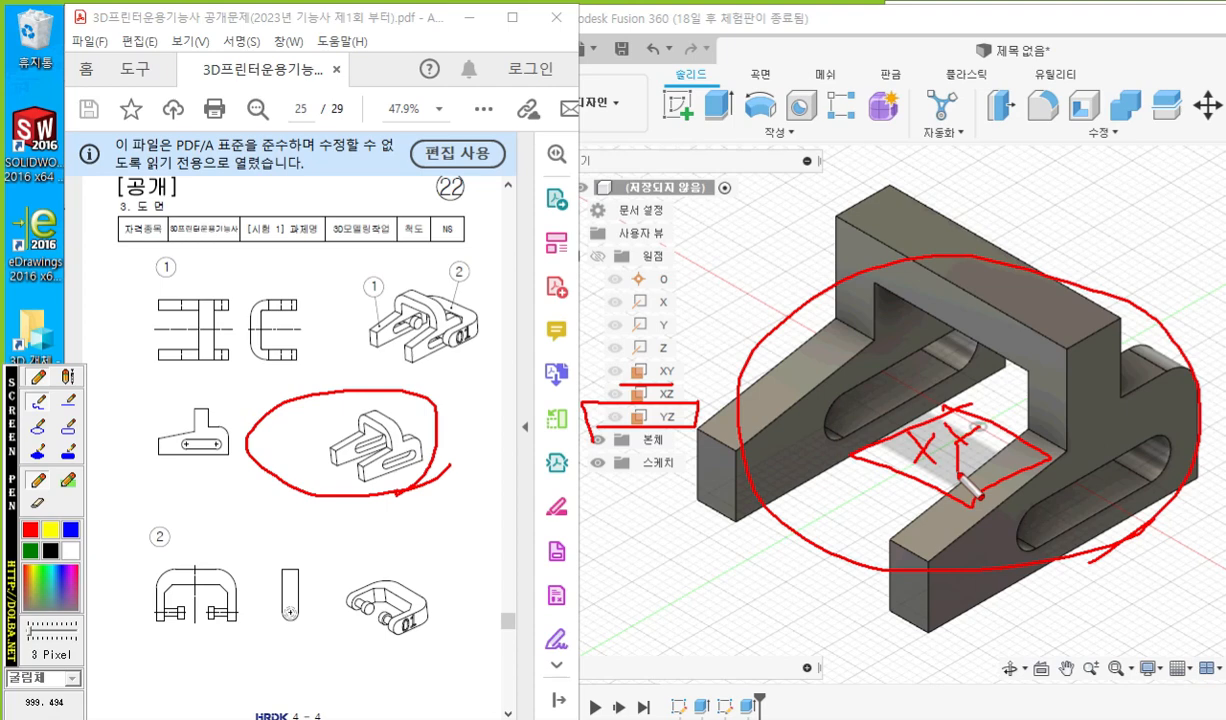
key(Escape)
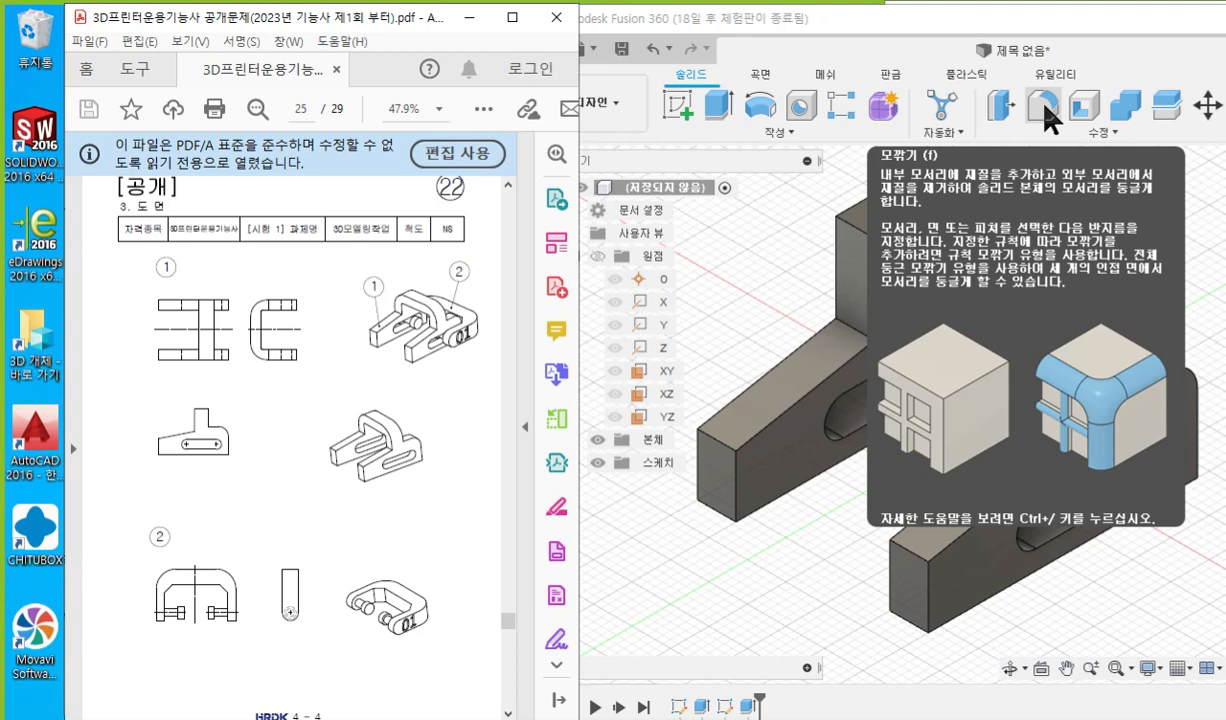
Fillet the two inner corner edges beneath the bridge with a 1 mm radius.
click(1044, 108)
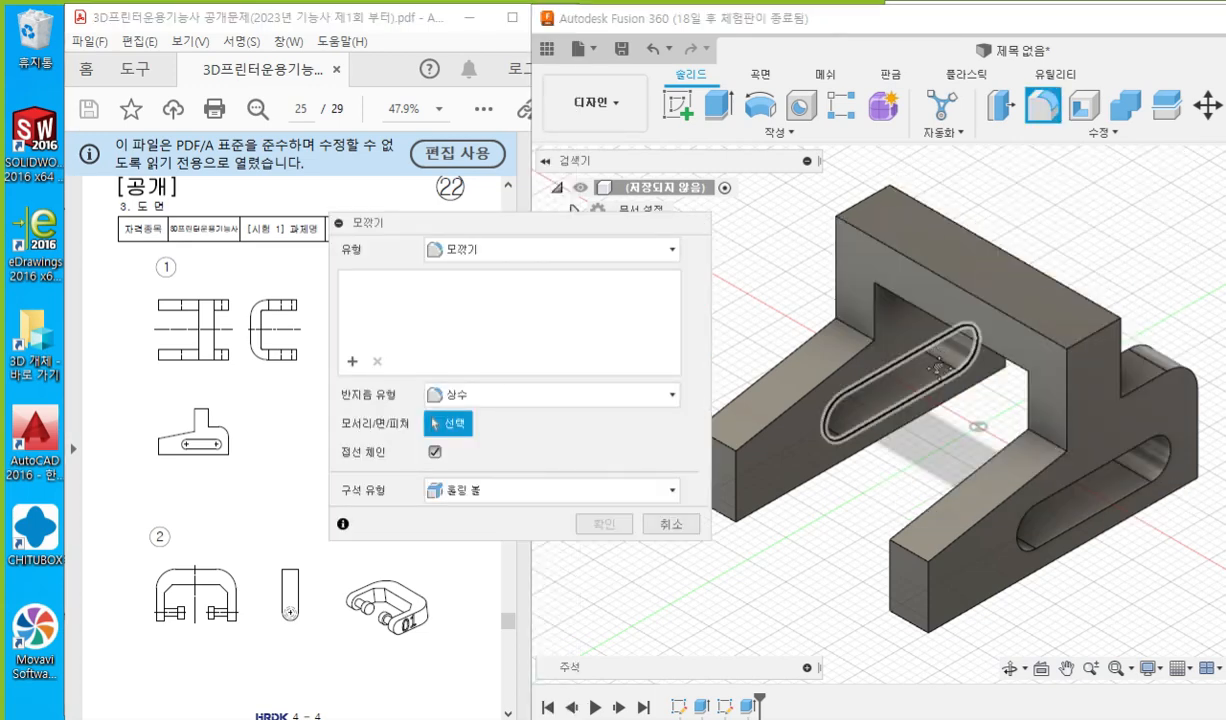
shift+middle_drag(938, 366, 994, 313)
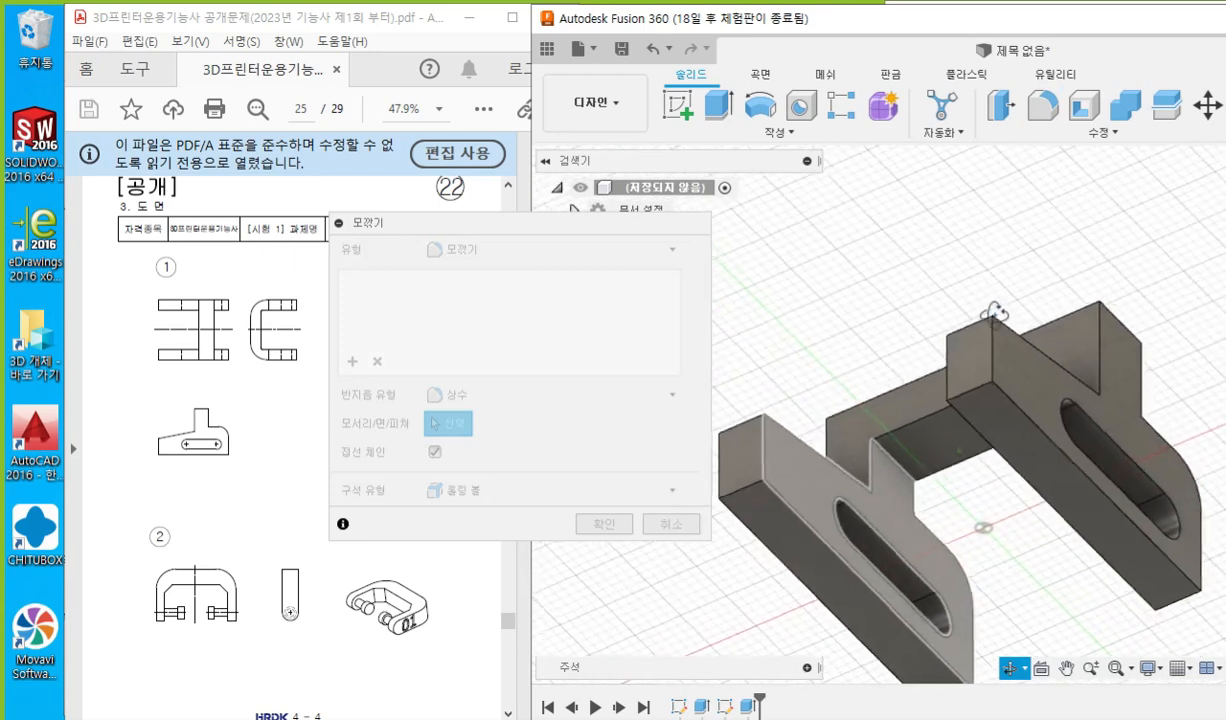
click(900, 461)
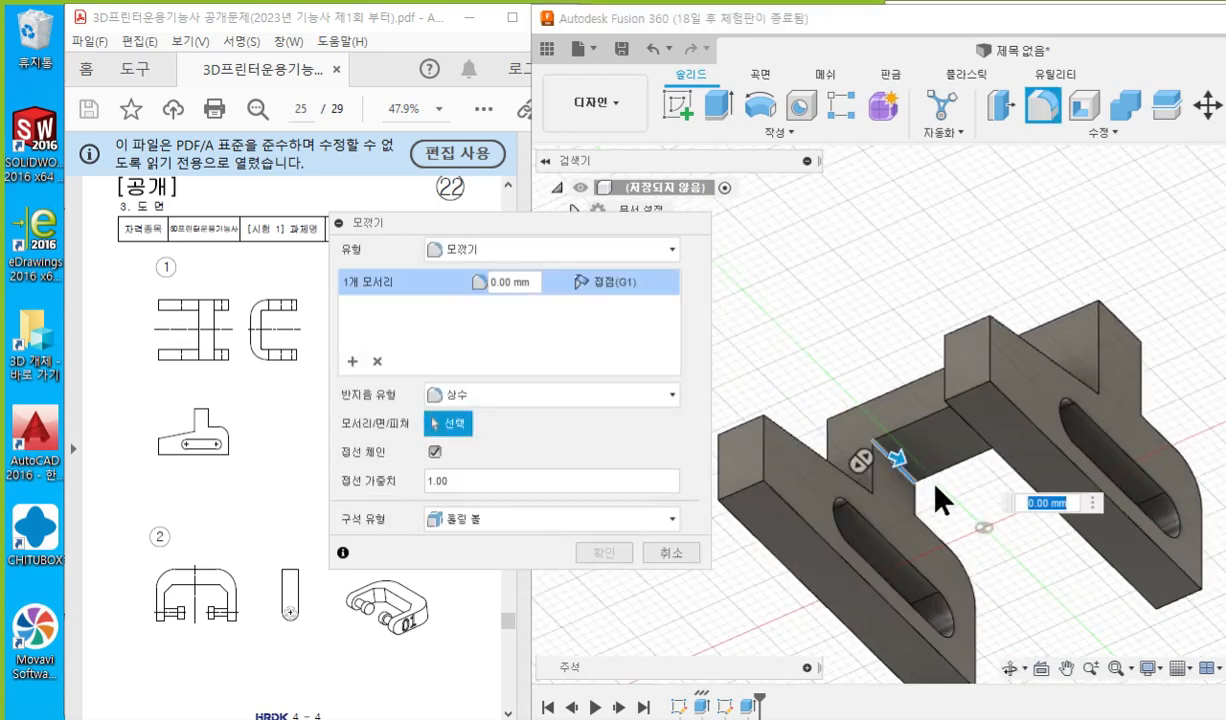
shift+middle_drag(952, 495, 880, 485)
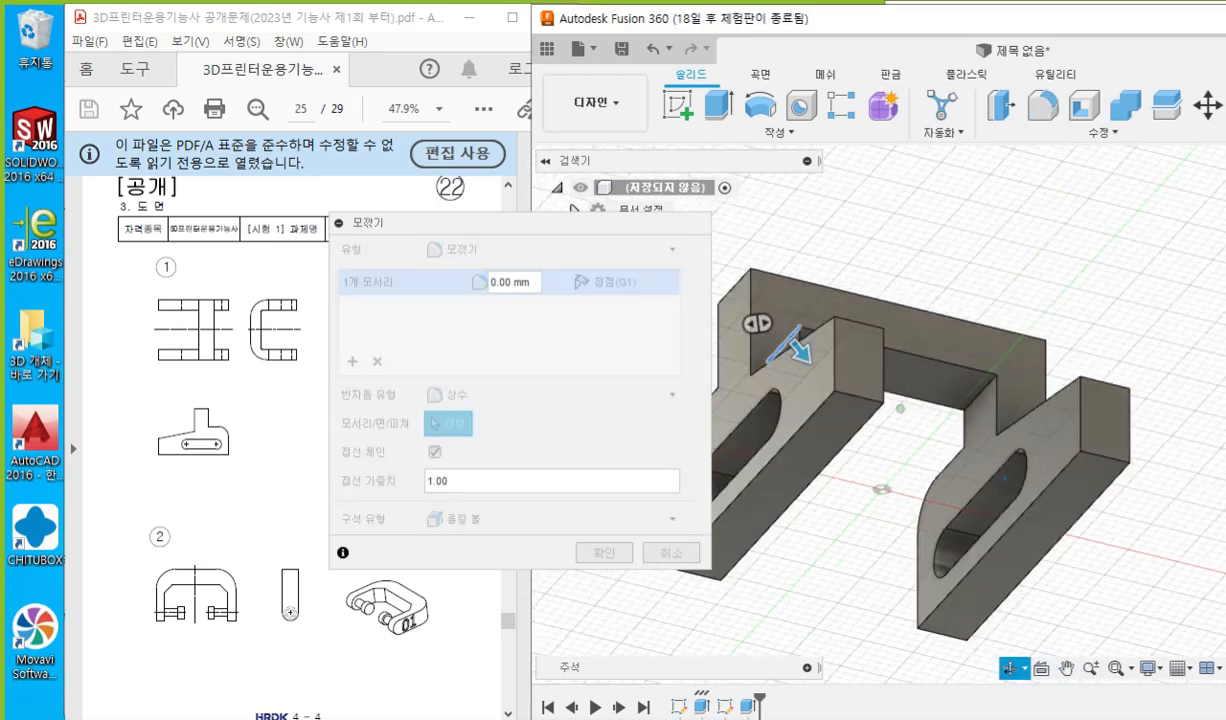
click(970, 406)
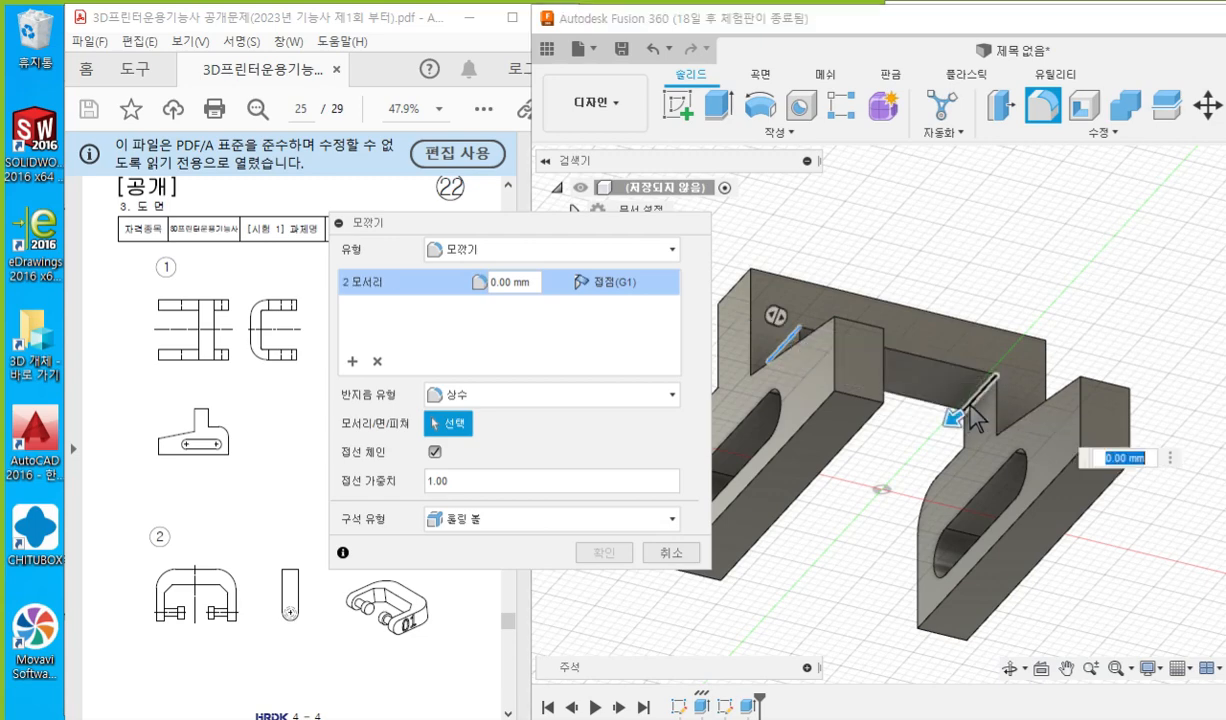
click(524, 283)
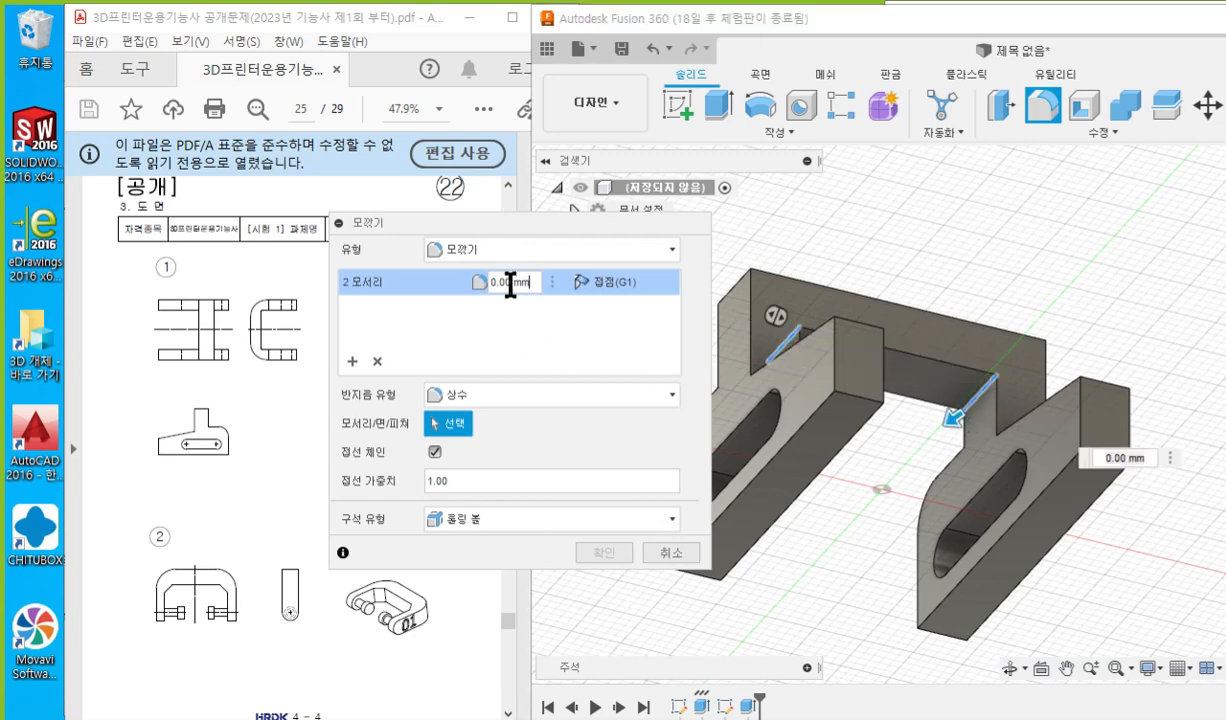
text(1)
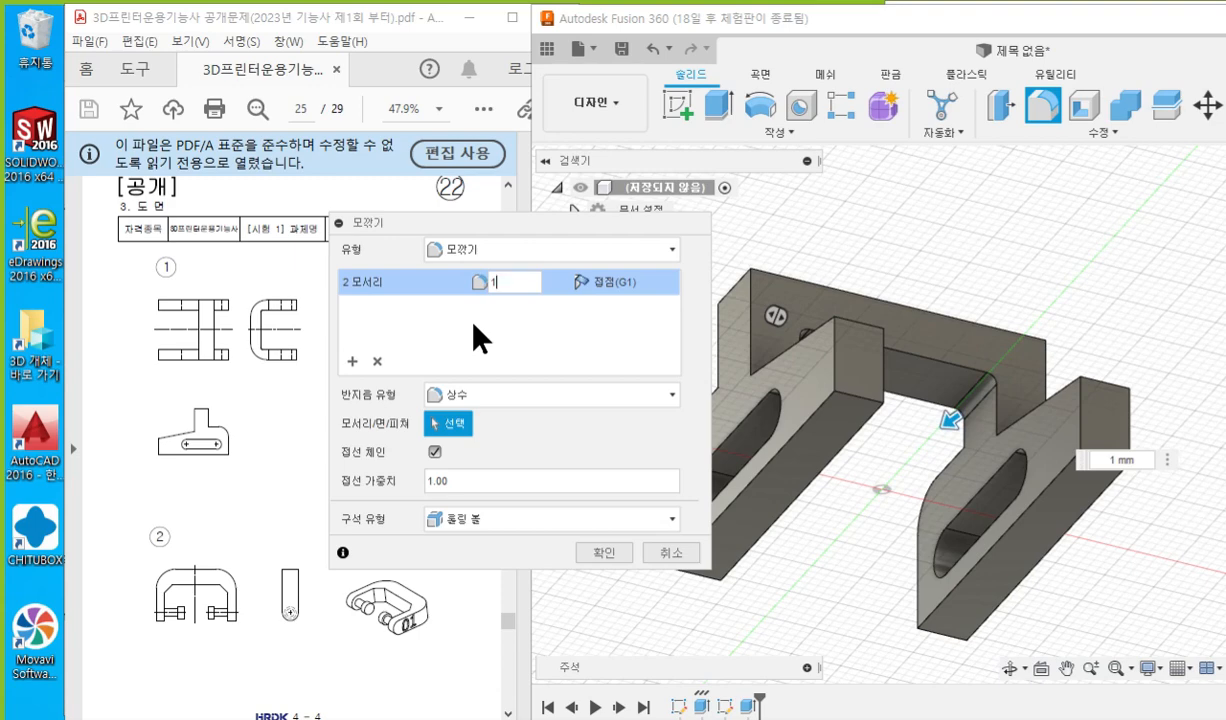
key(Return)
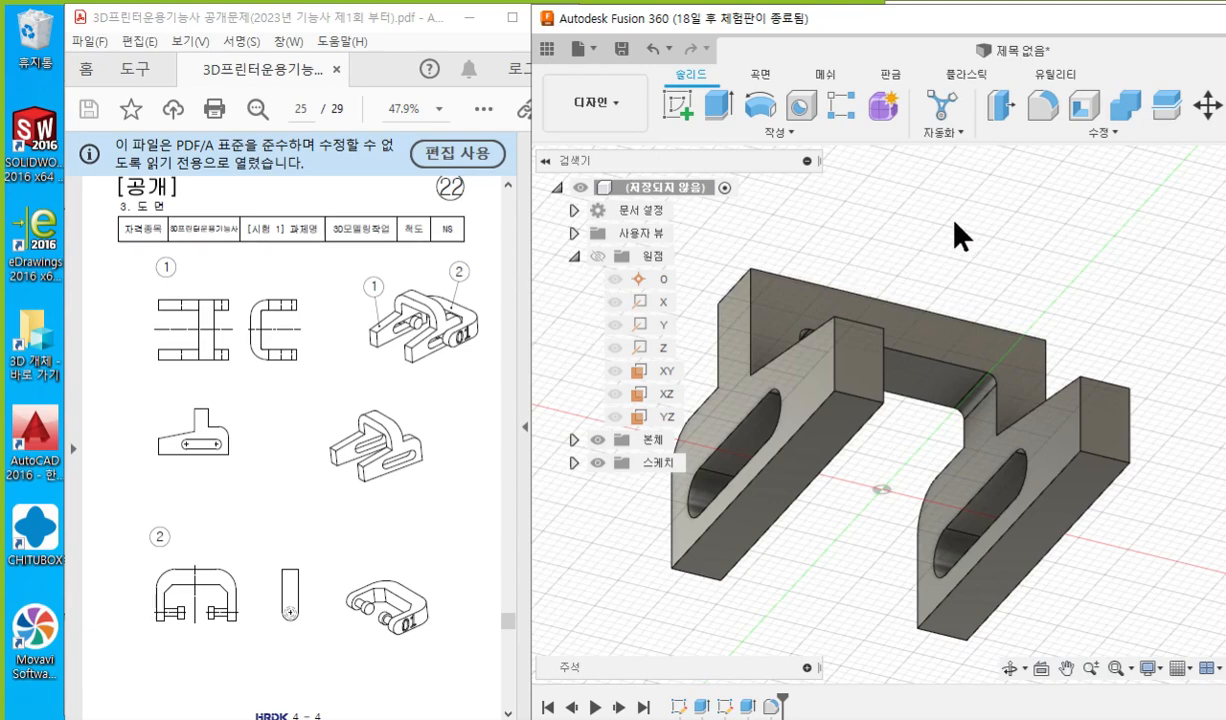
Fillet the two outer top edges of the bridge with a 7 mm radius.
shift+middle_drag(1010, 300, 1005, 370)
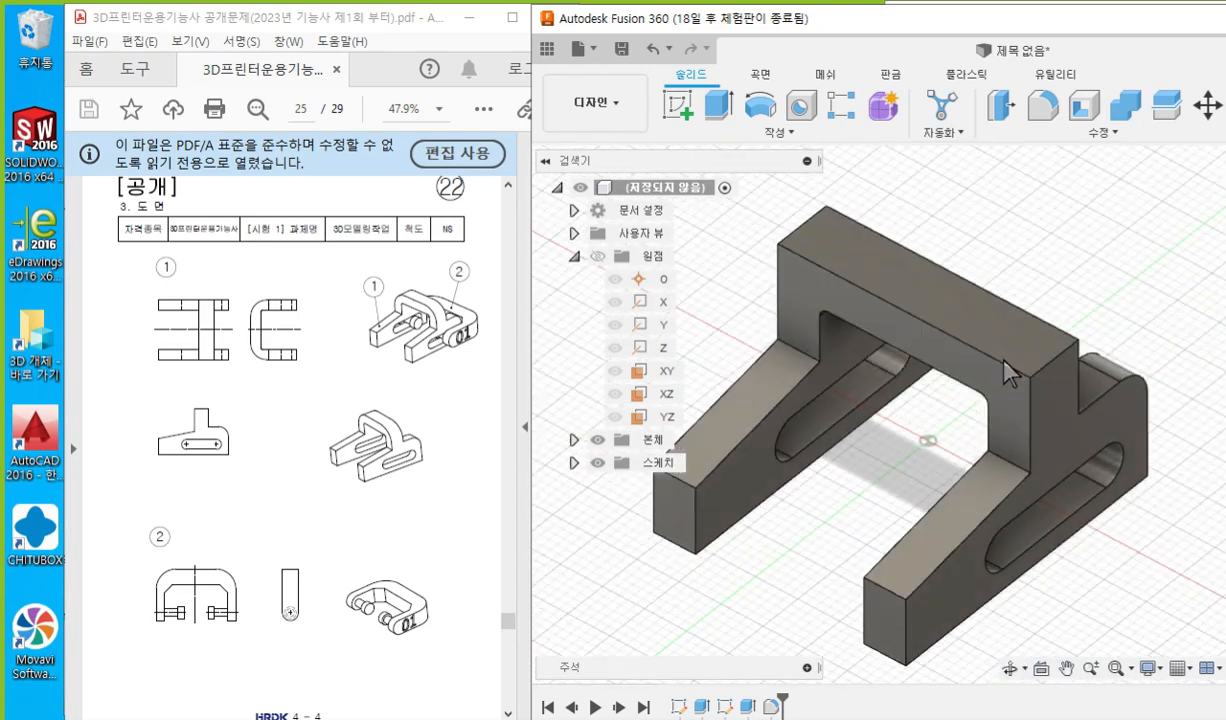
click(797, 248)
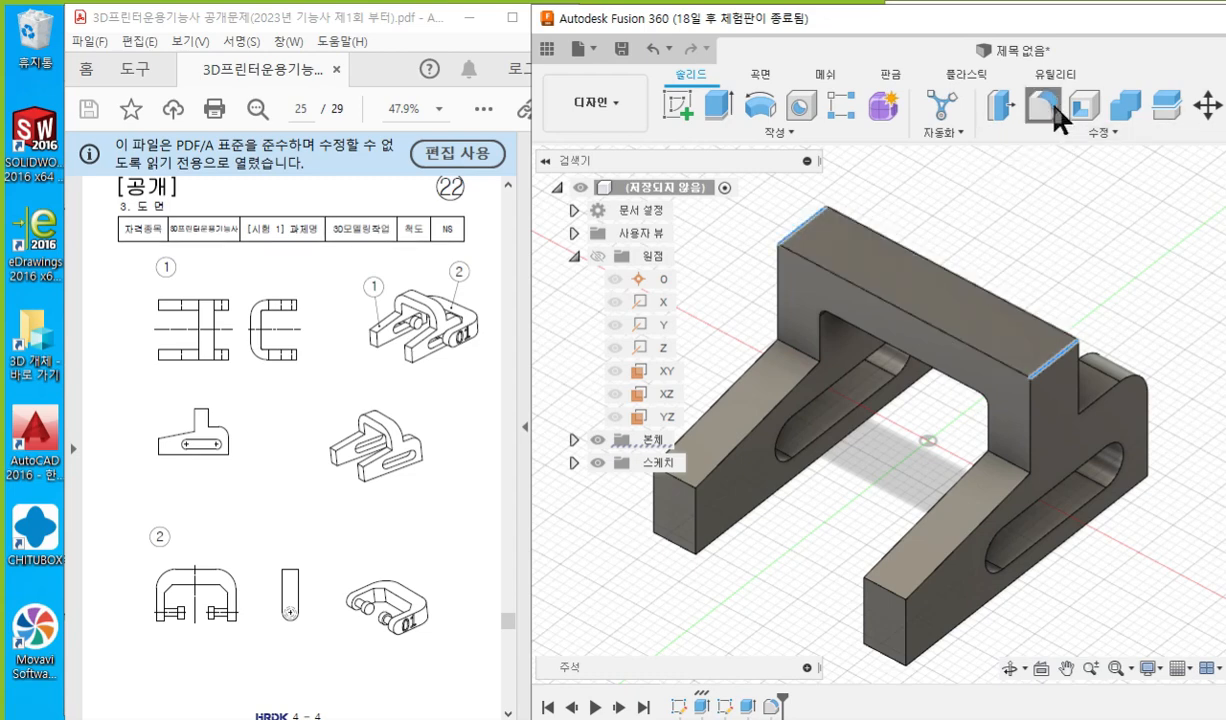
click(1044, 106)
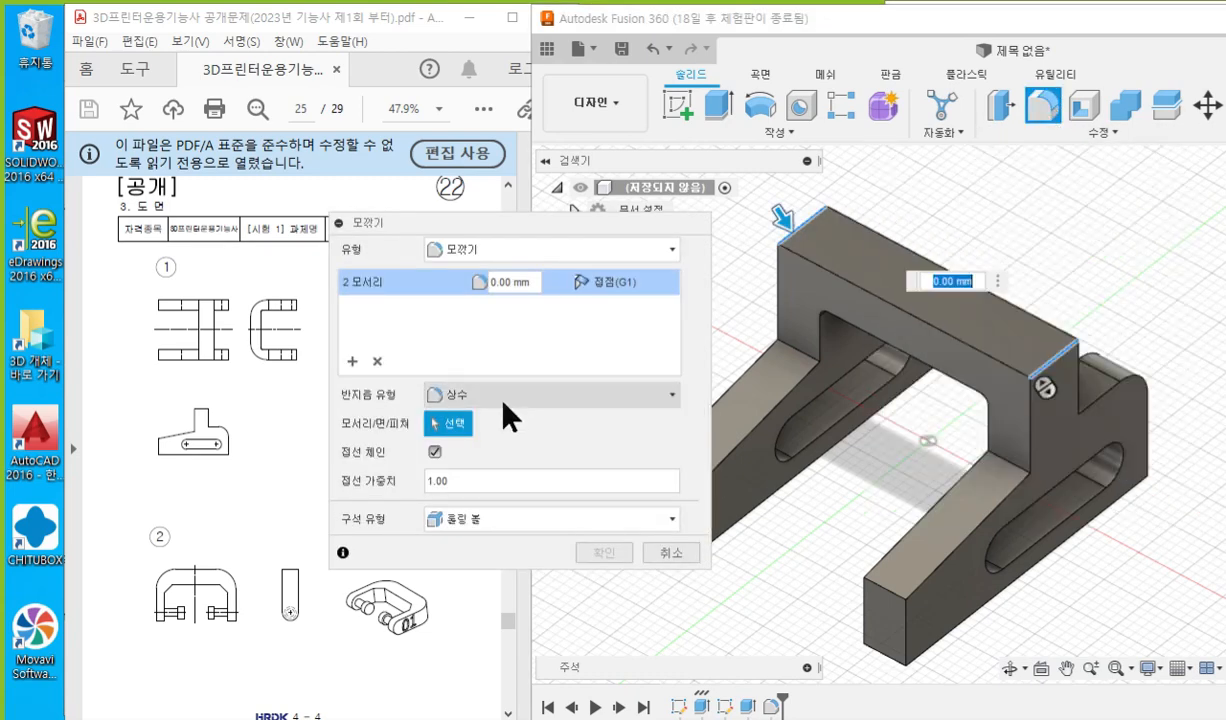
click(537, 281)
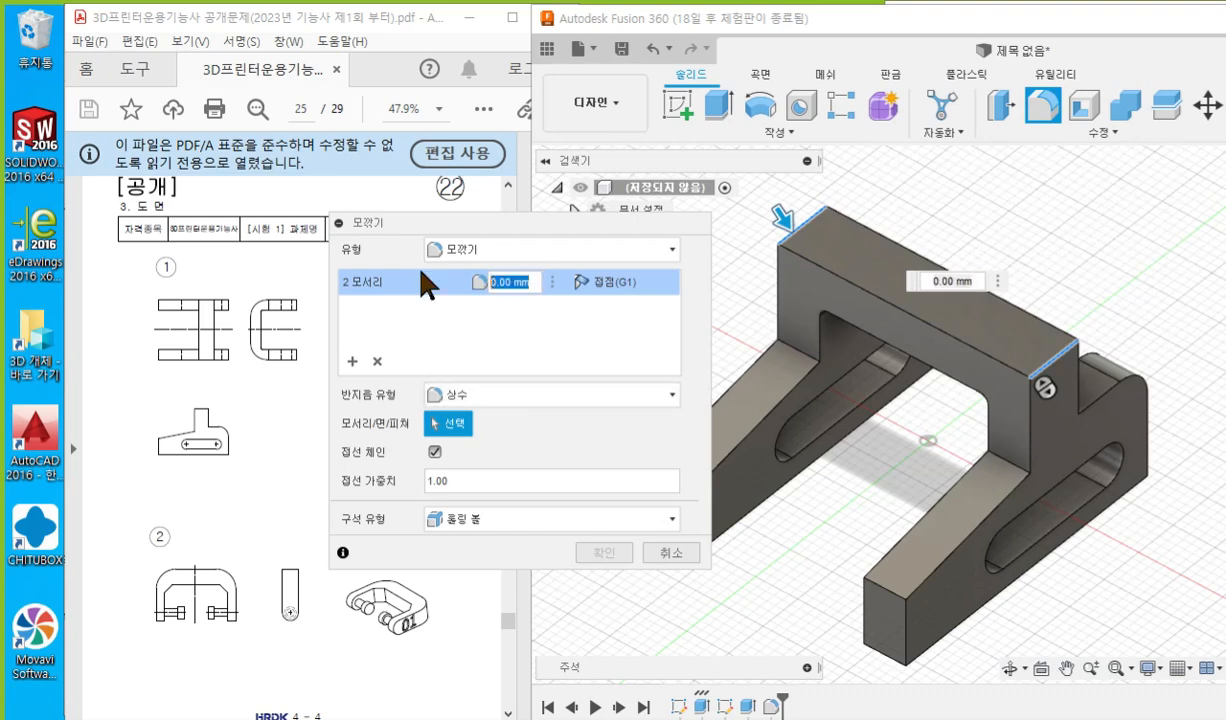
text(7)
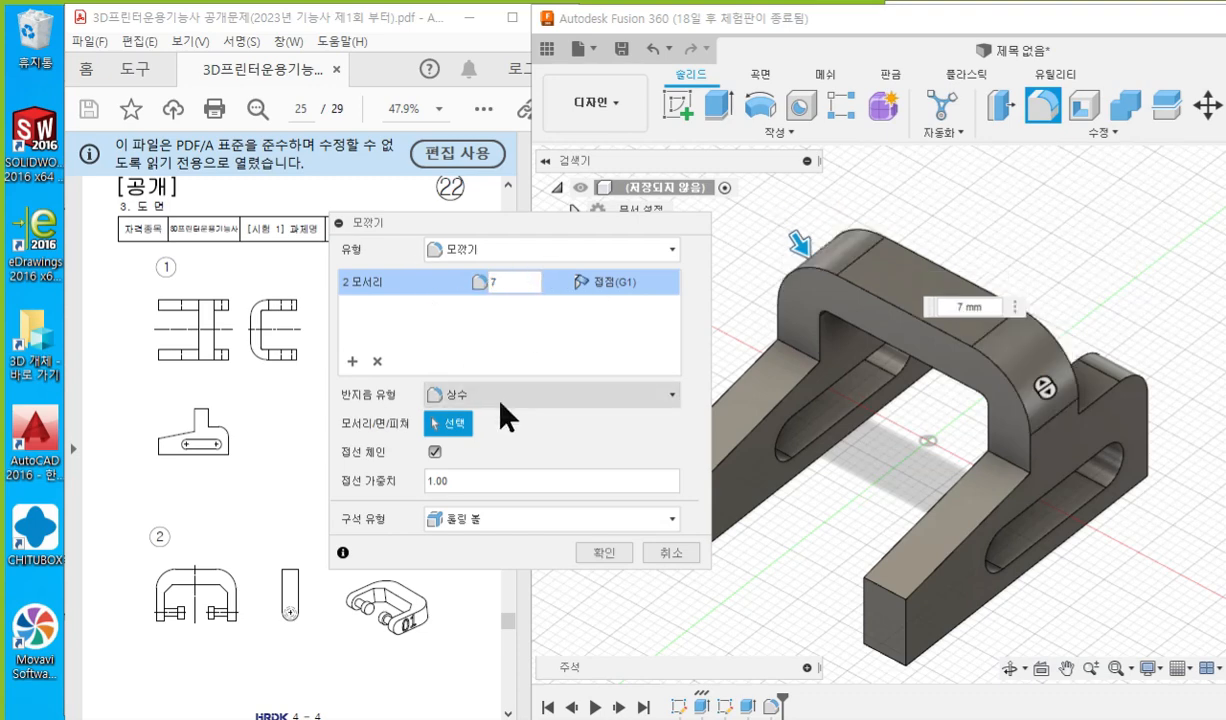
key(Return)
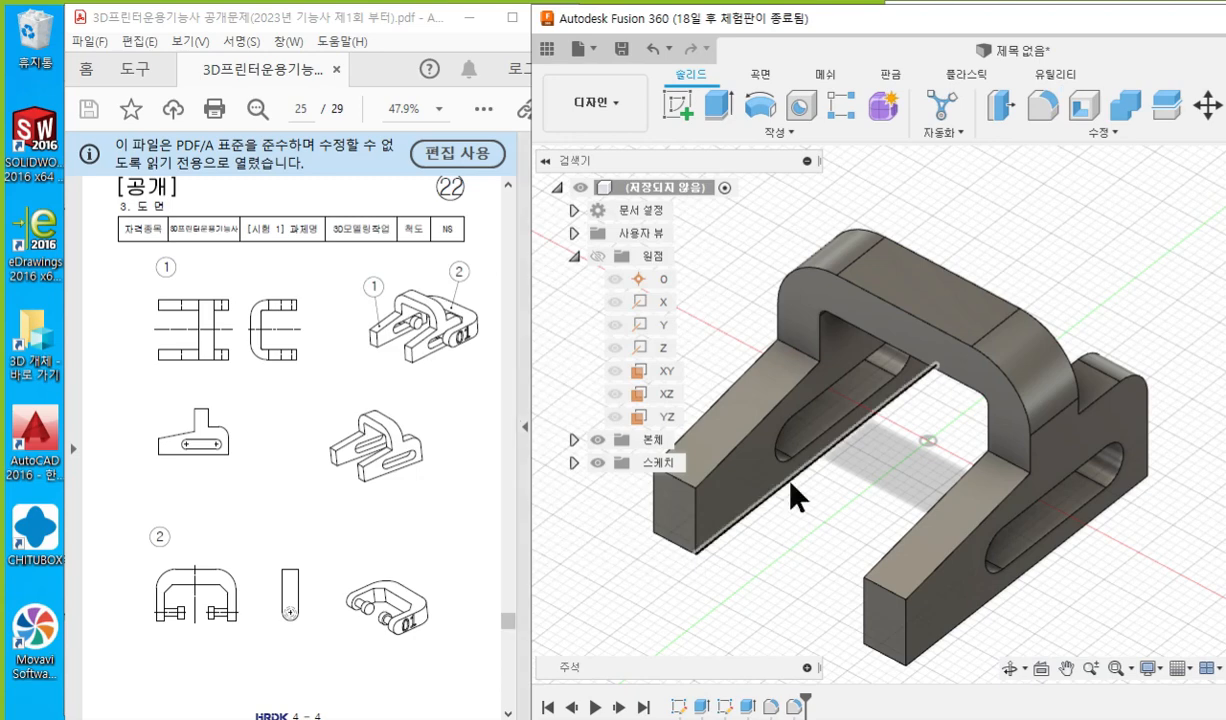
middle_drag(788, 493, 846, 478)
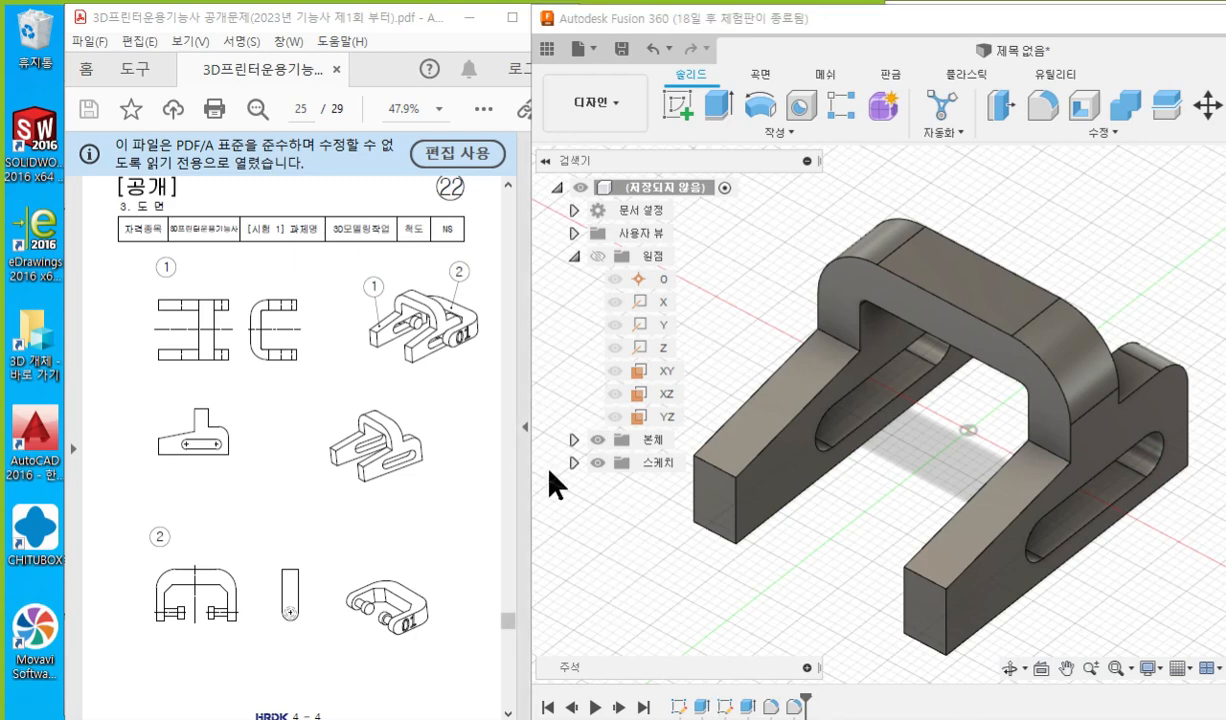
Select the YZ origin plane and examine the side view of part 2 in the PDF drawing.
click(666, 418)
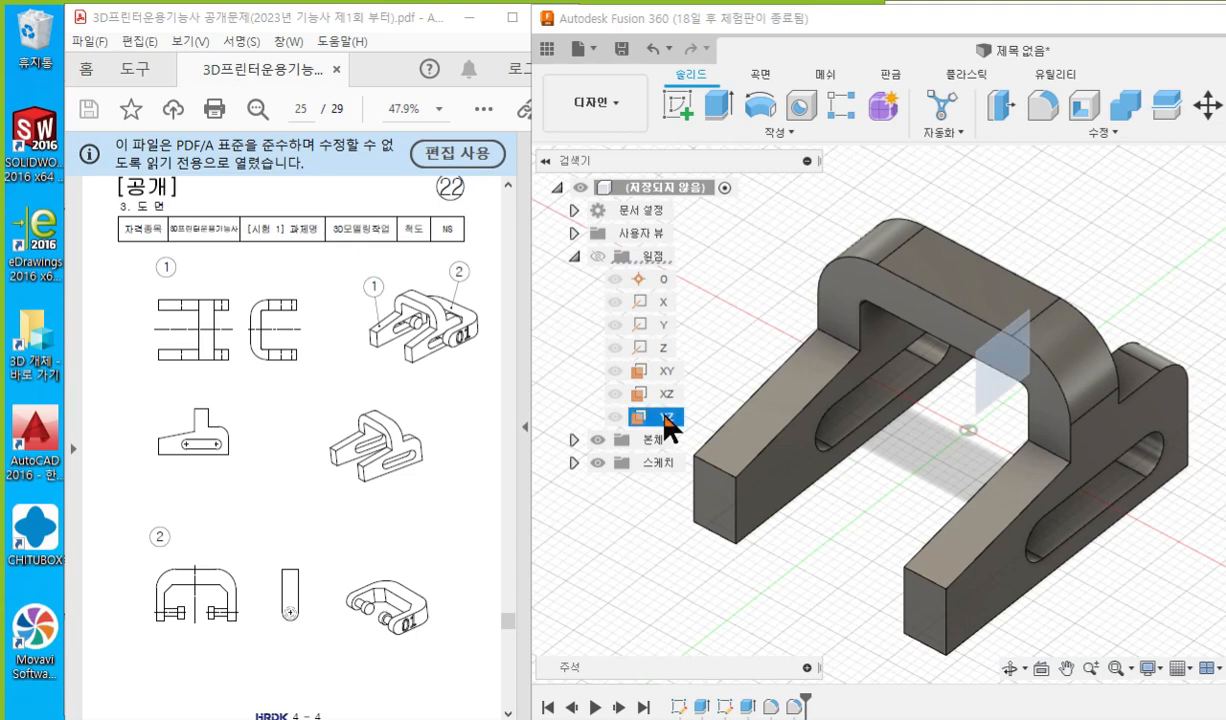
scroll(308, 624, down, 3)
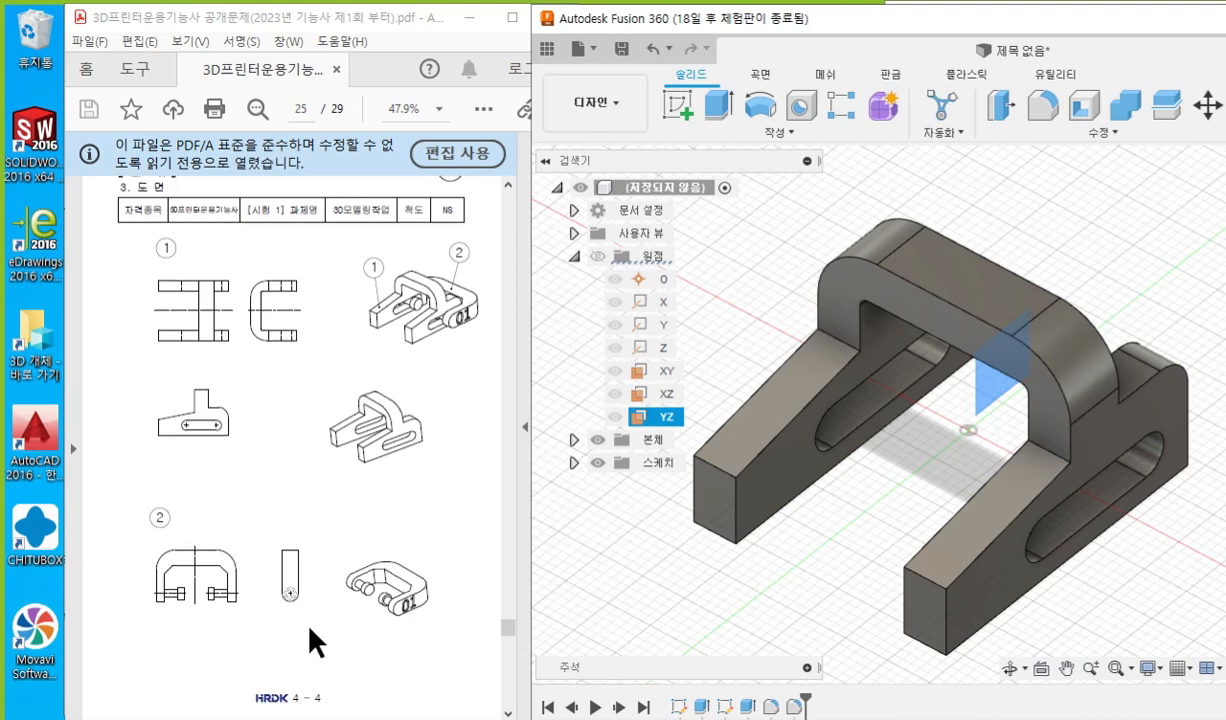
scroll(282, 624, up, 2)
scroll(246, 634, up, 2)
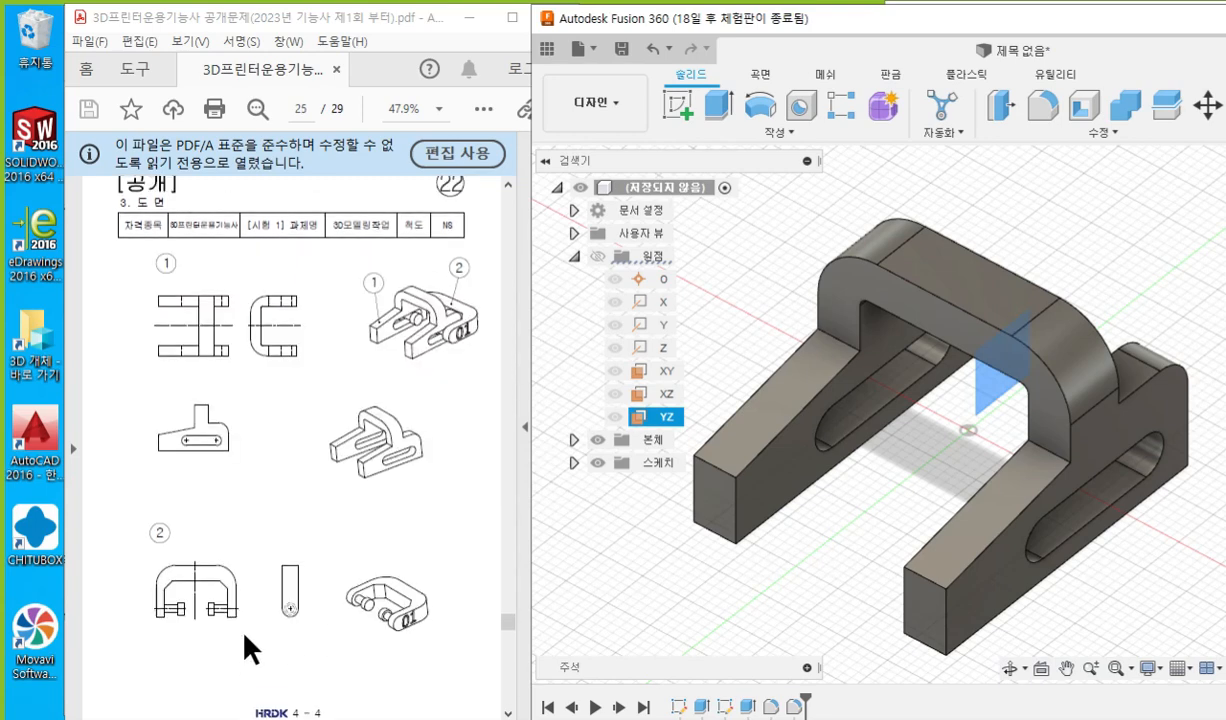
scroll(245, 634, down, 1)
click(246, 634)
ctrl+scroll(260, 649, up, 2)
ctrl+scroll(260, 652, up, 6)
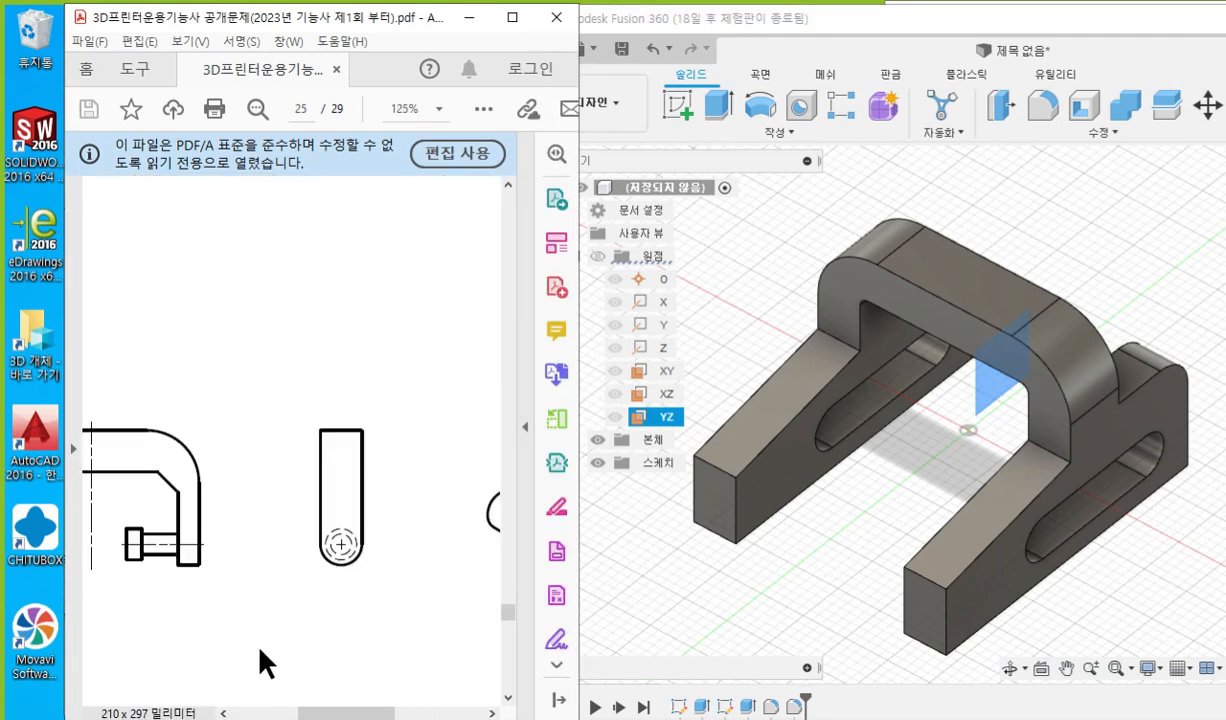
Mark the pin centre in part 2's side view and the matching profile on the model's YZ plane with the screen pen, and clear the marks.
key(F2)
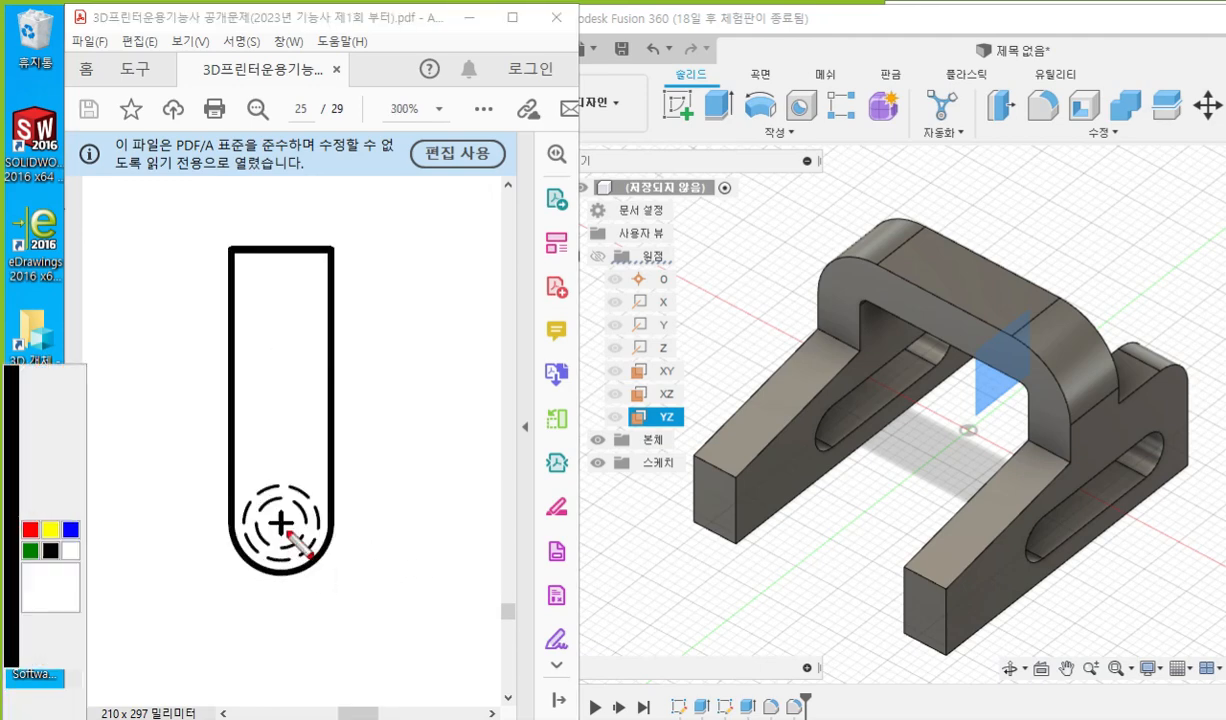
mouse_move(297, 507)
mouse_down()
mouse_move(268, 540)
mouse_move(283, 521)
mouse_move(301, 536)
mouse_up()
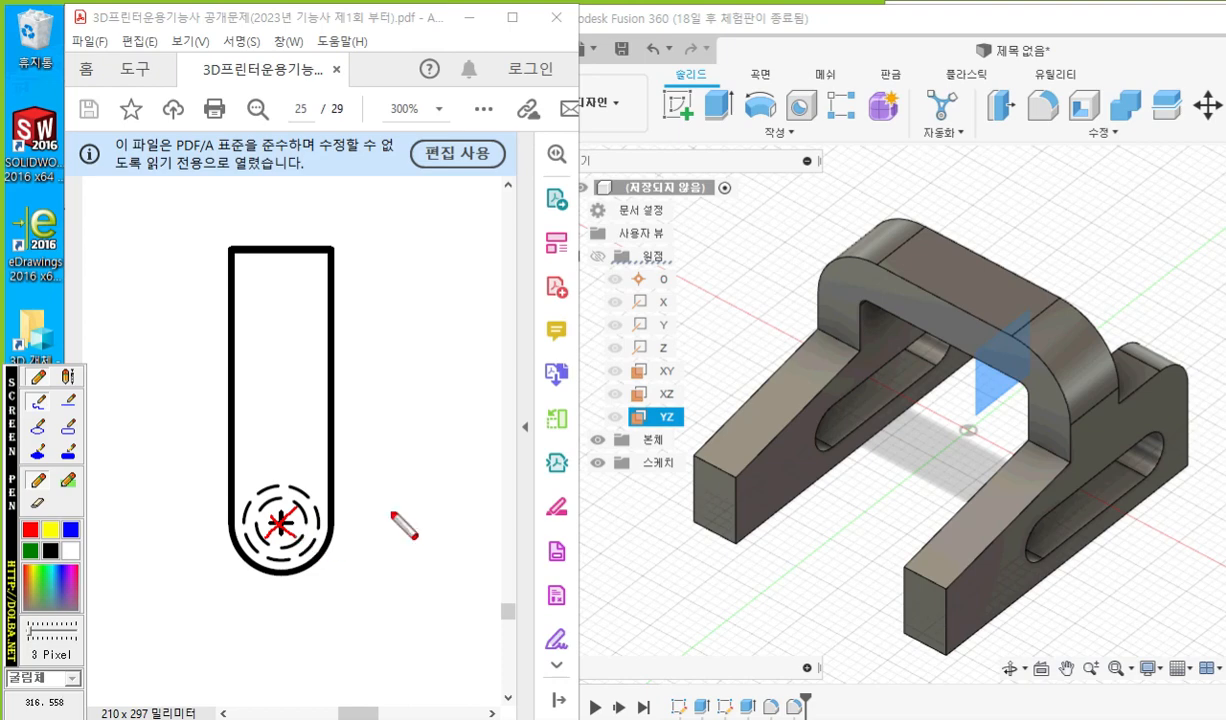
mouse_move(980, 417)
mouse_down()
mouse_move(963, 452)
mouse_move(993, 459)
mouse_up()
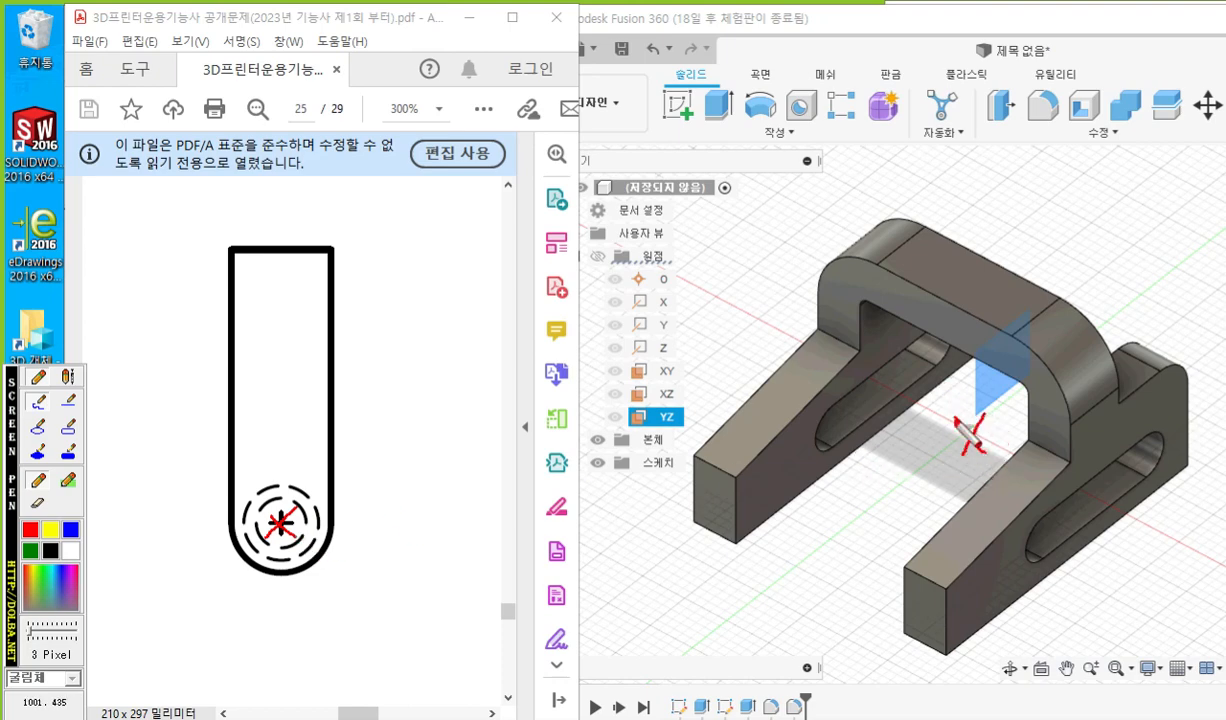
mouse_move(934, 388)
mouse_down()
mouse_move(934, 466)
mouse_move(956, 428)
mouse_move(960, 168)
mouse_move(925, 195)
mouse_move(943, 425)
mouse_up()
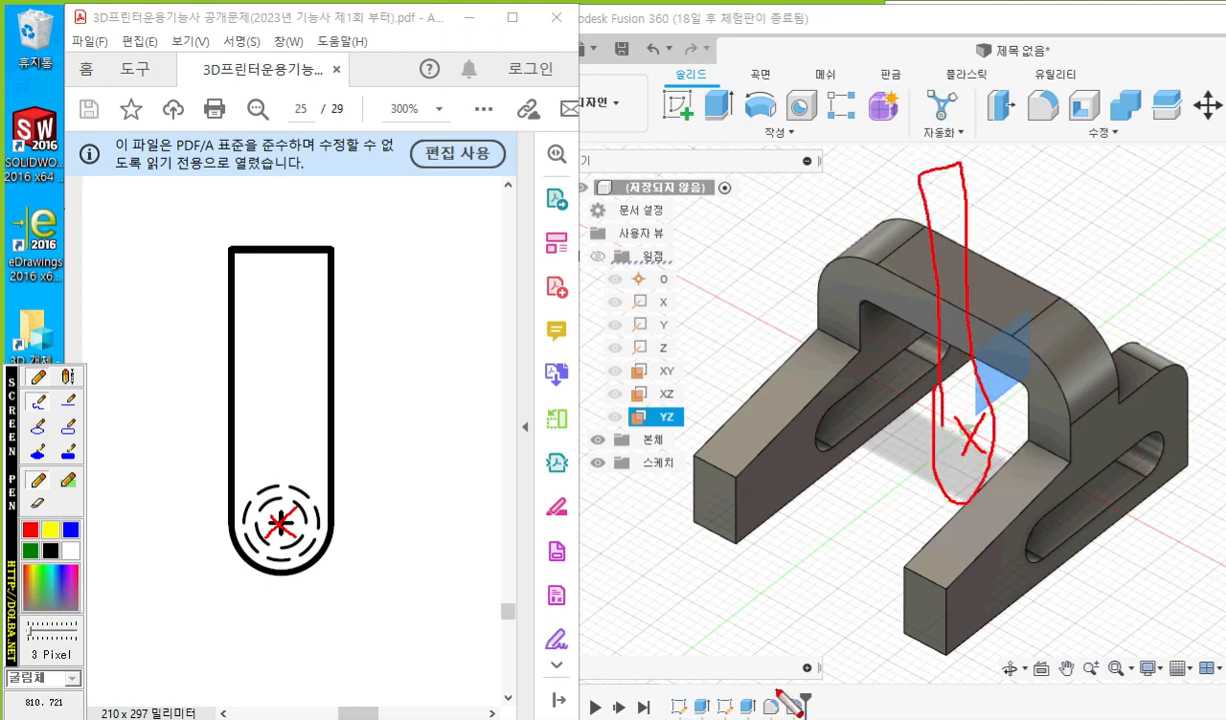
mouse_move(348, 328)
mouse_down()
mouse_move(458, 250)
mouse_move(945, 218)
mouse_up()
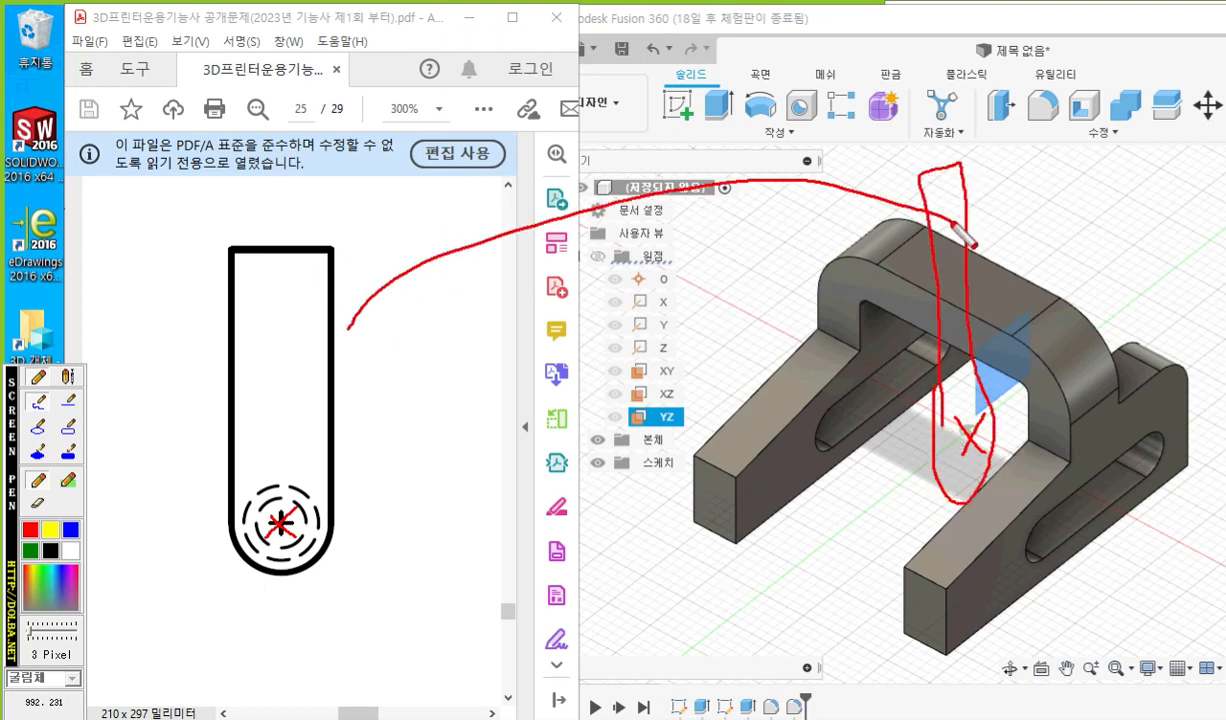
mouse_move(684, 371)
mouse_down()
mouse_move(712, 418)
mouse_move(766, 377)
mouse_move(742, 406)
mouse_move(772, 405)
mouse_up()
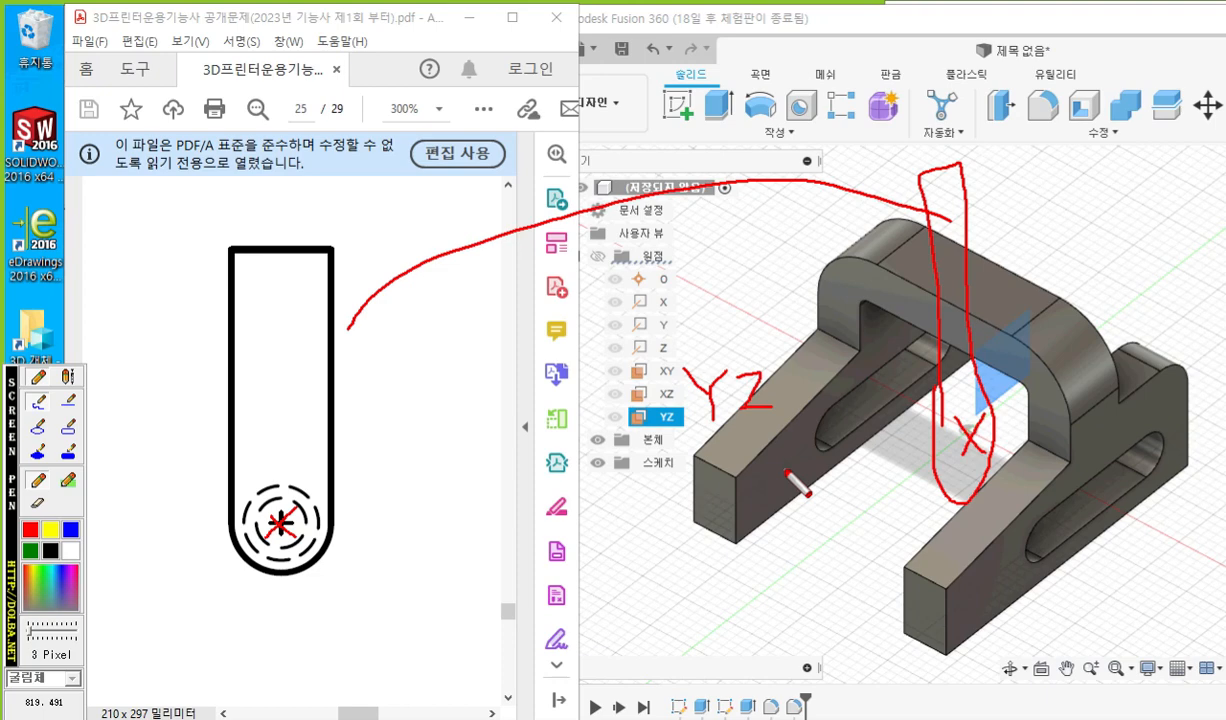
key(Escape)
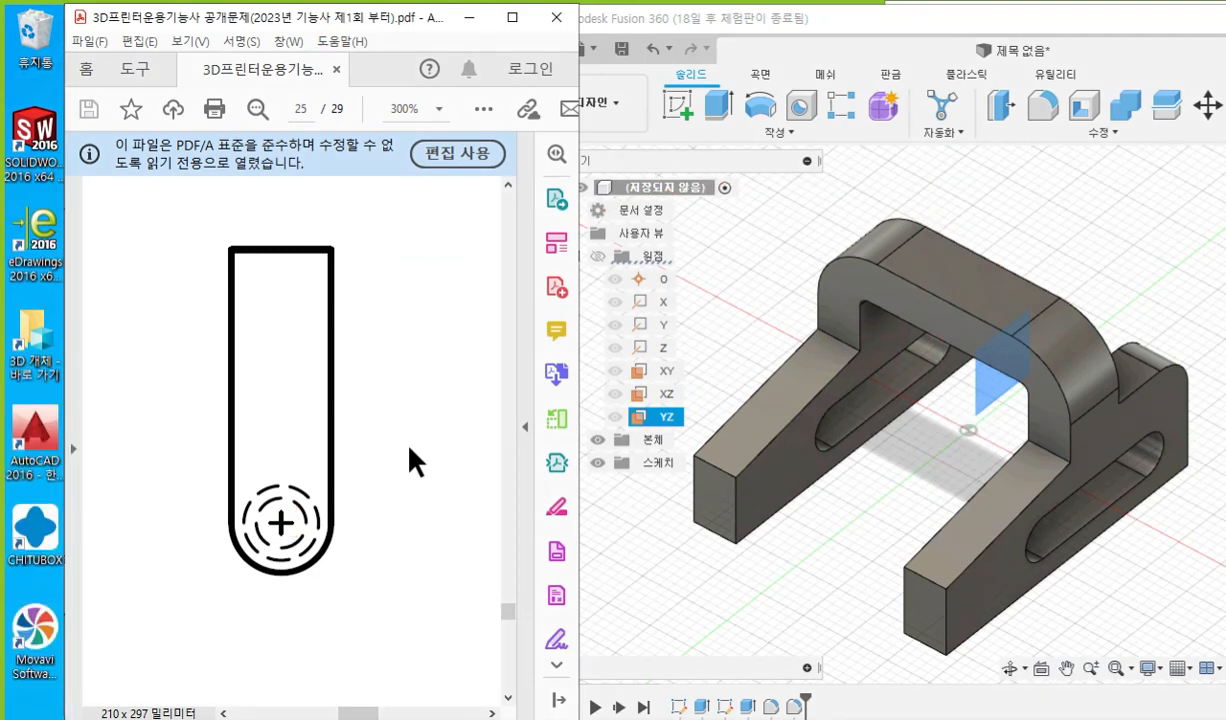
Trace the U-shaped outline of part 2's front view in the PDF with the screen pen, and clear the trace.
ctrl+scroll(411, 447, down, 5)
key(F1)
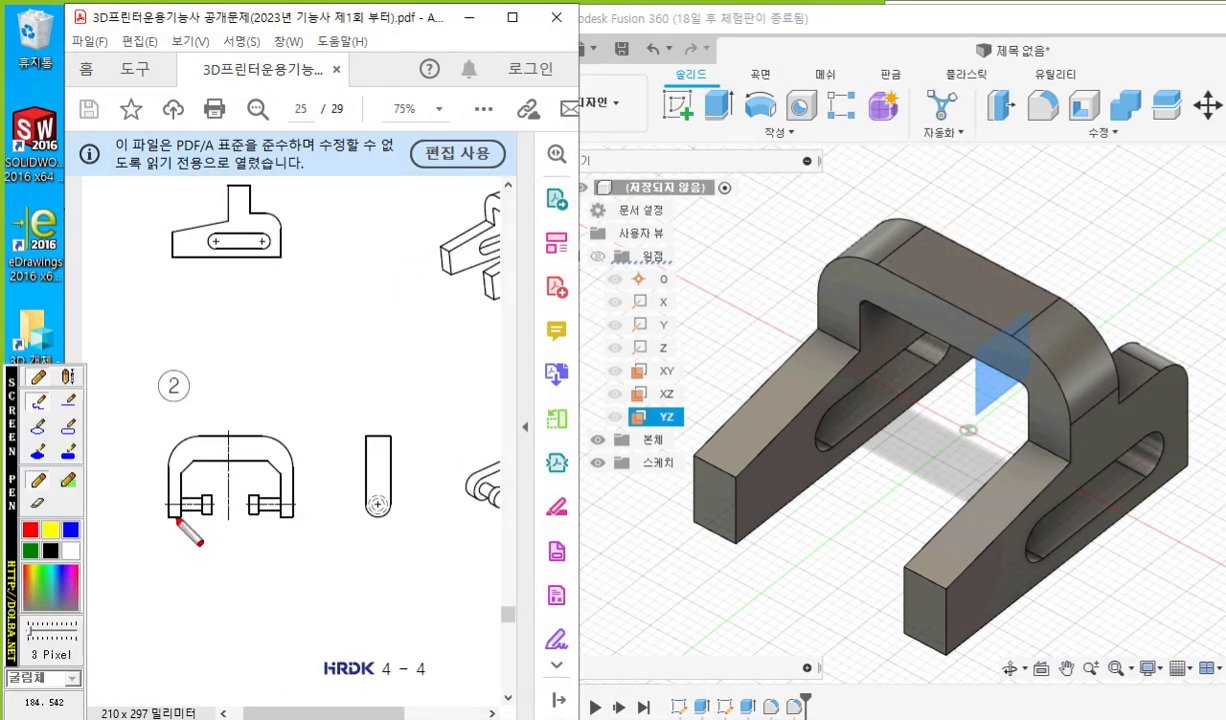
mouse_move(161, 465)
mouse_down()
mouse_move(172, 521)
mouse_move(183, 506)
mouse_up()
mouse_move(196, 466)
mouse_down()
mouse_move(245, 455)
mouse_move(278, 466)
mouse_move(297, 511)
mouse_move(297, 445)
mouse_up()
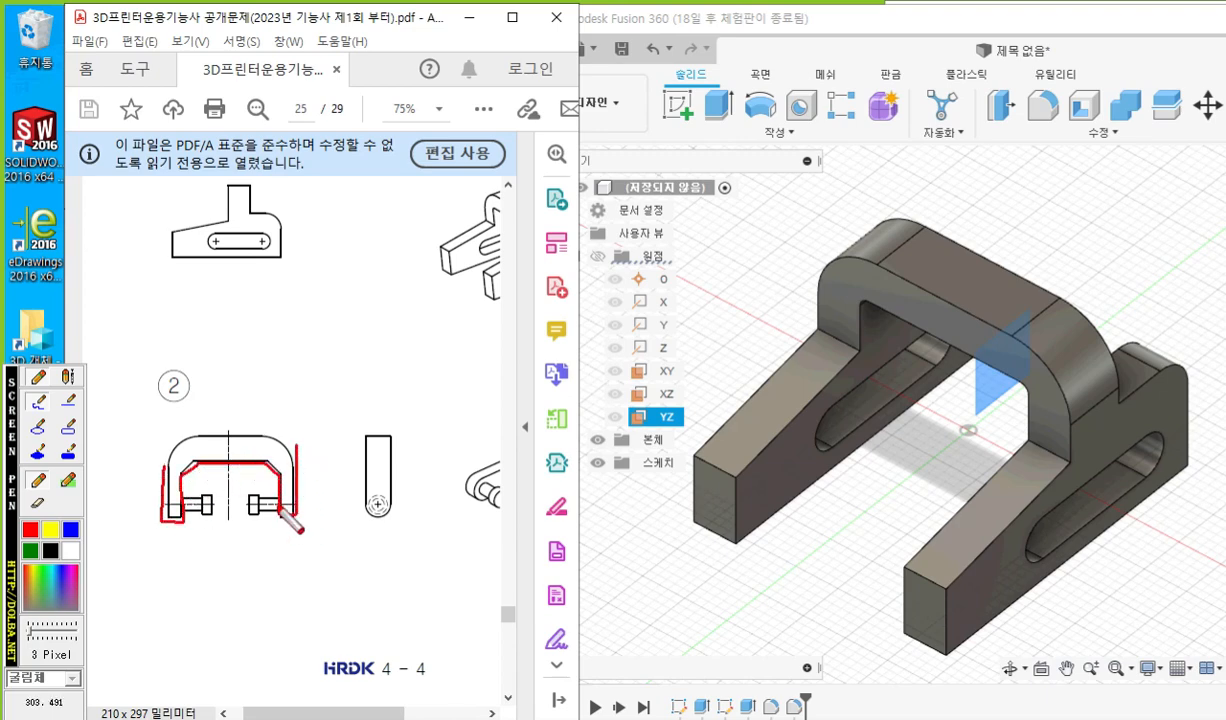
key(Escape)
Annotate part 2's views with the outer outline, a symmetric extrusion arrow, a YZ centre line and a blue inner cutout, and clear the marks.
key(F2)
mouse_move(172, 462)
mouse_down()
mouse_move(168, 512)
mouse_move(292, 497)
mouse_move(300, 447)
mouse_move(172, 438)
mouse_move(176, 497)
mouse_up()
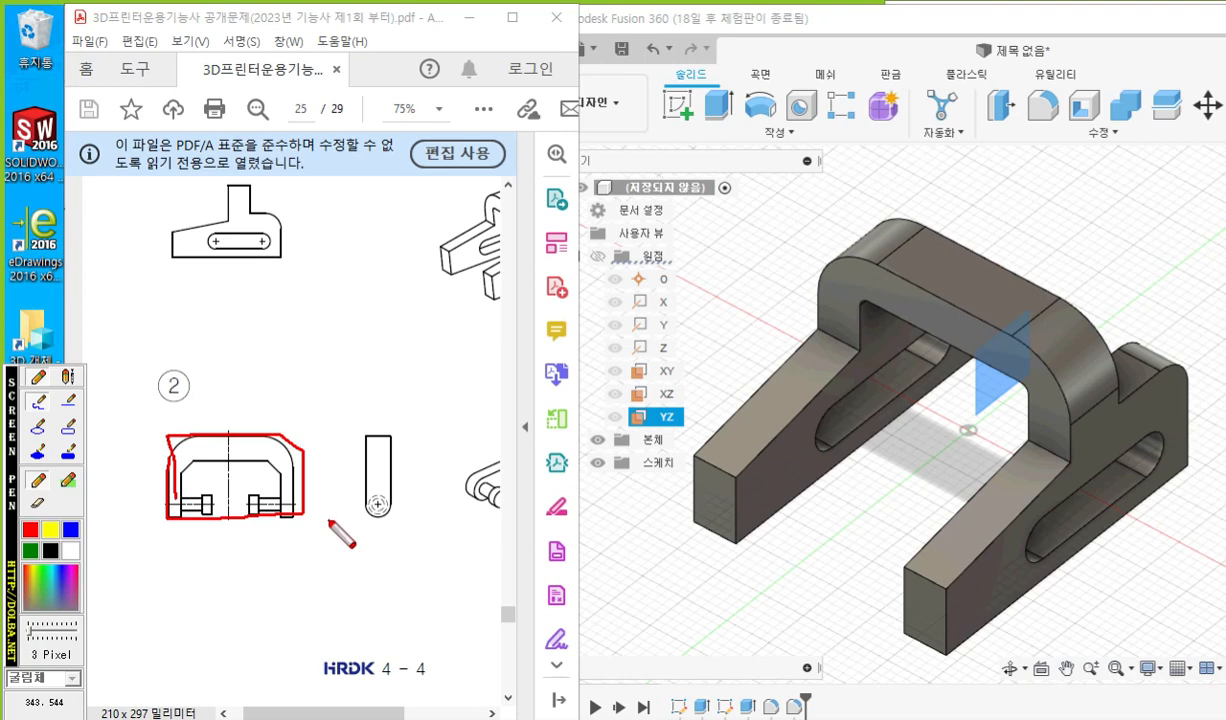
mouse_move(353, 437)
mouse_down()
mouse_move(396, 488)
mouse_move(376, 527)
mouse_move(356, 437)
mouse_up()
mouse_move(197, 470)
mouse_down()
mouse_move(256, 475)
mouse_move(227, 487)
mouse_up()
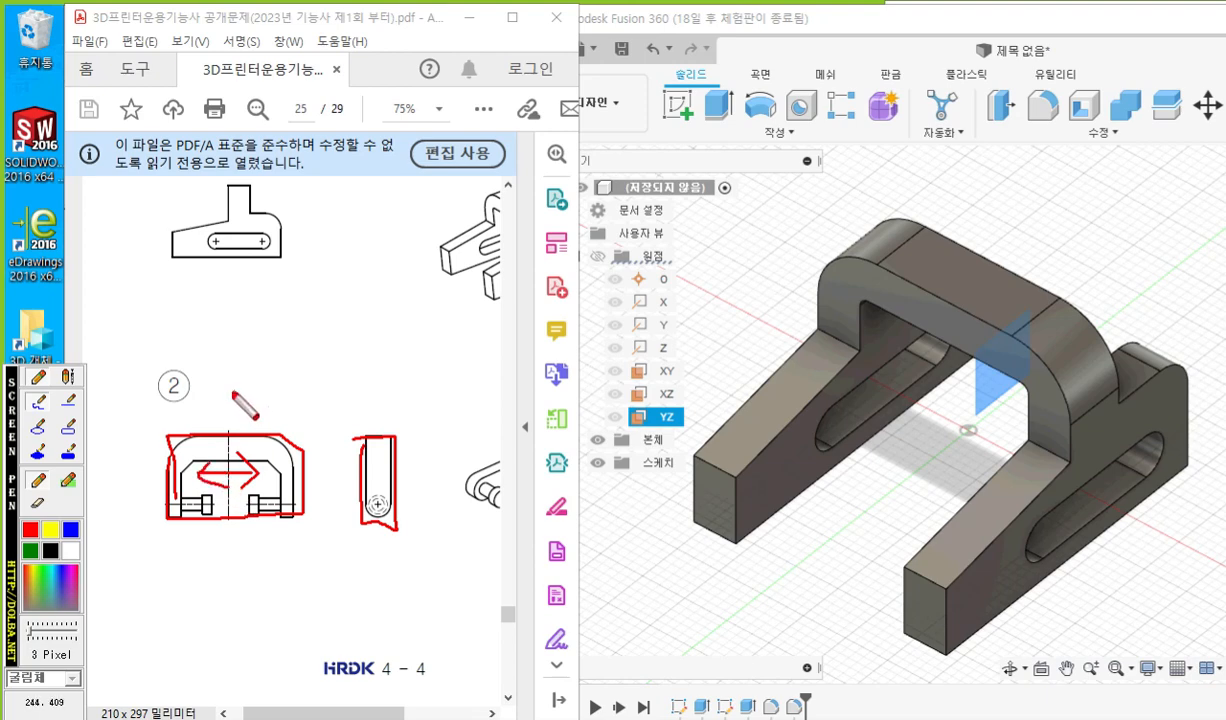
drag(232, 392, 235, 561)
mouse_move(226, 349)
mouse_down()
mouse_move(235, 386)
mouse_move(290, 361)
mouse_move(292, 383)
mouse_up()
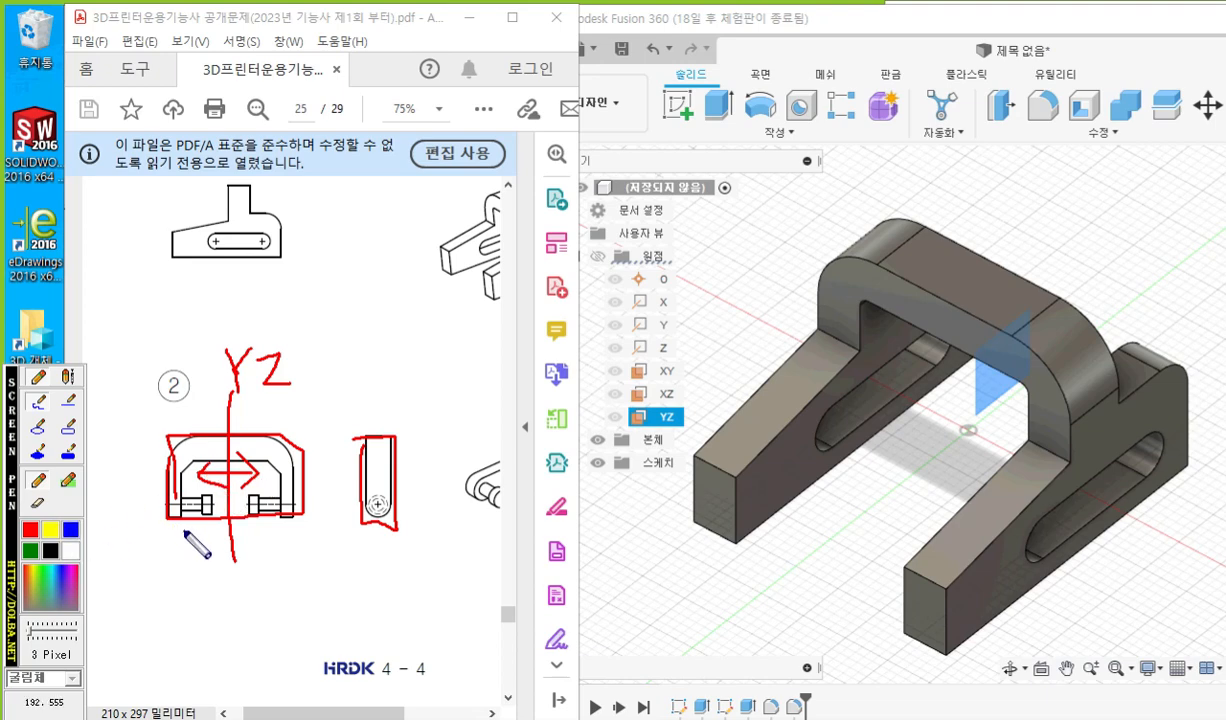
mouse_move(185, 533)
mouse_down()
mouse_move(183, 488)
mouse_move(215, 458)
mouse_move(270, 457)
mouse_move(273, 535)
mouse_move(170, 523)
mouse_up()
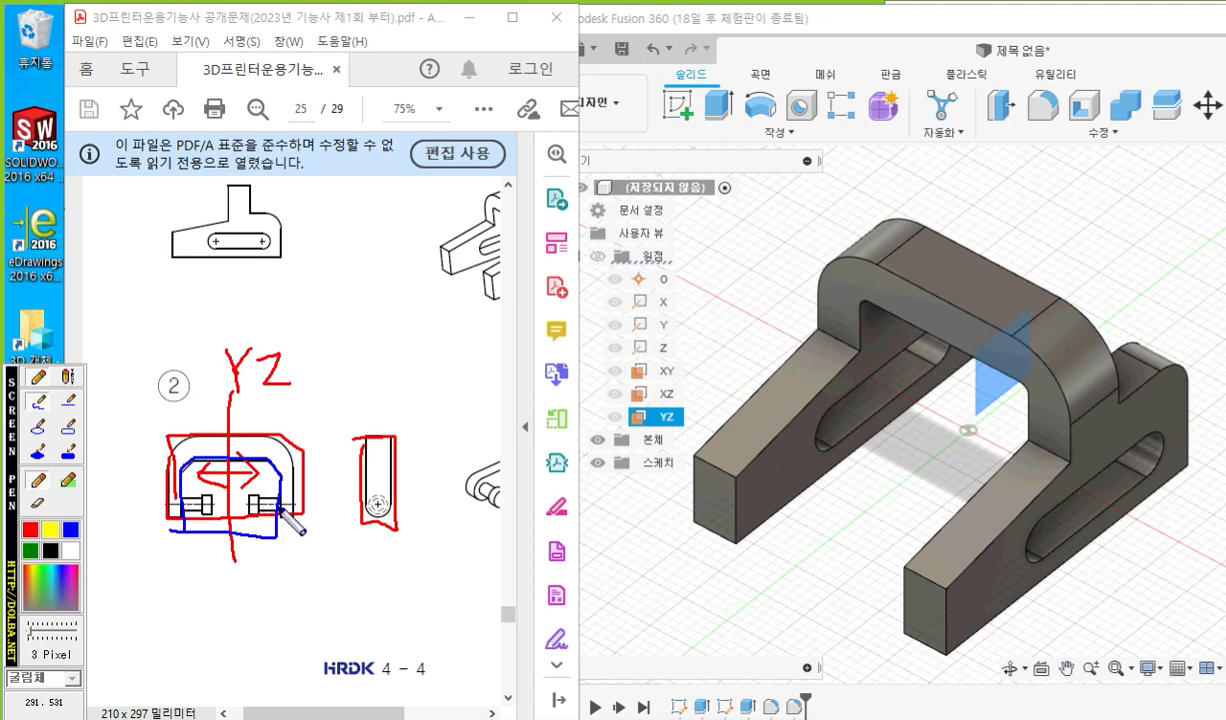
key(Escape)
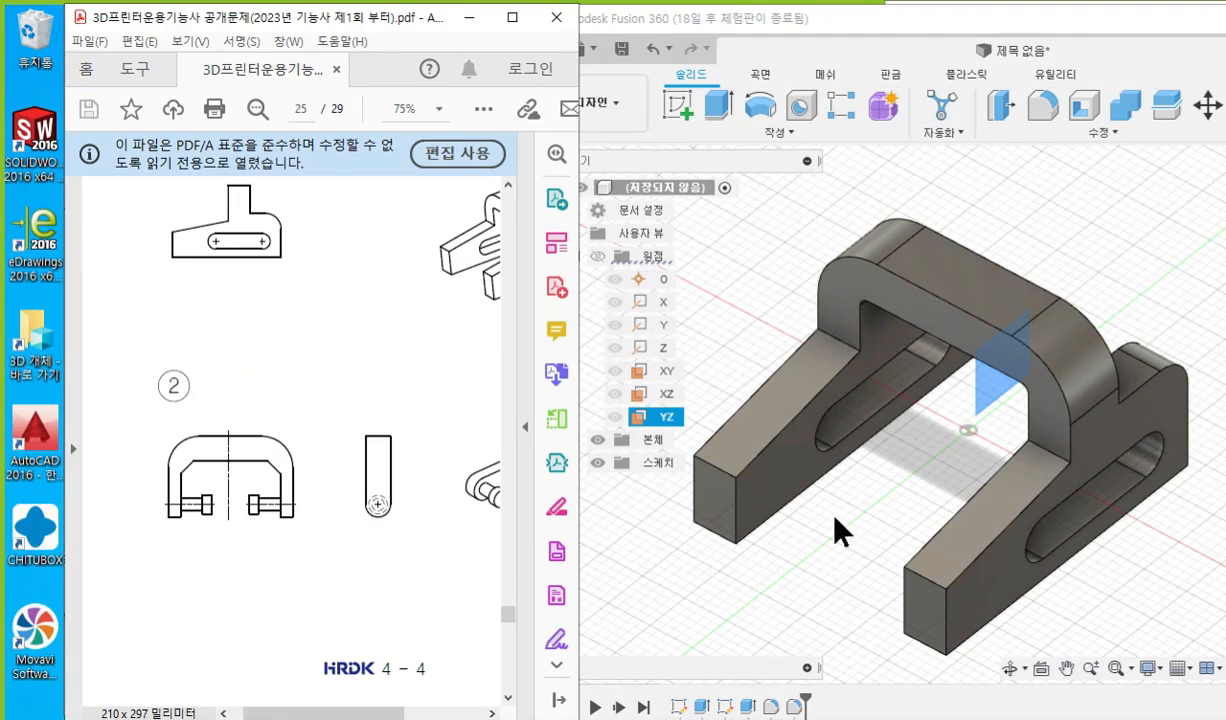
Start a new sketch on the YZ origin plane for part 2's side profile.
right_click(662, 426)
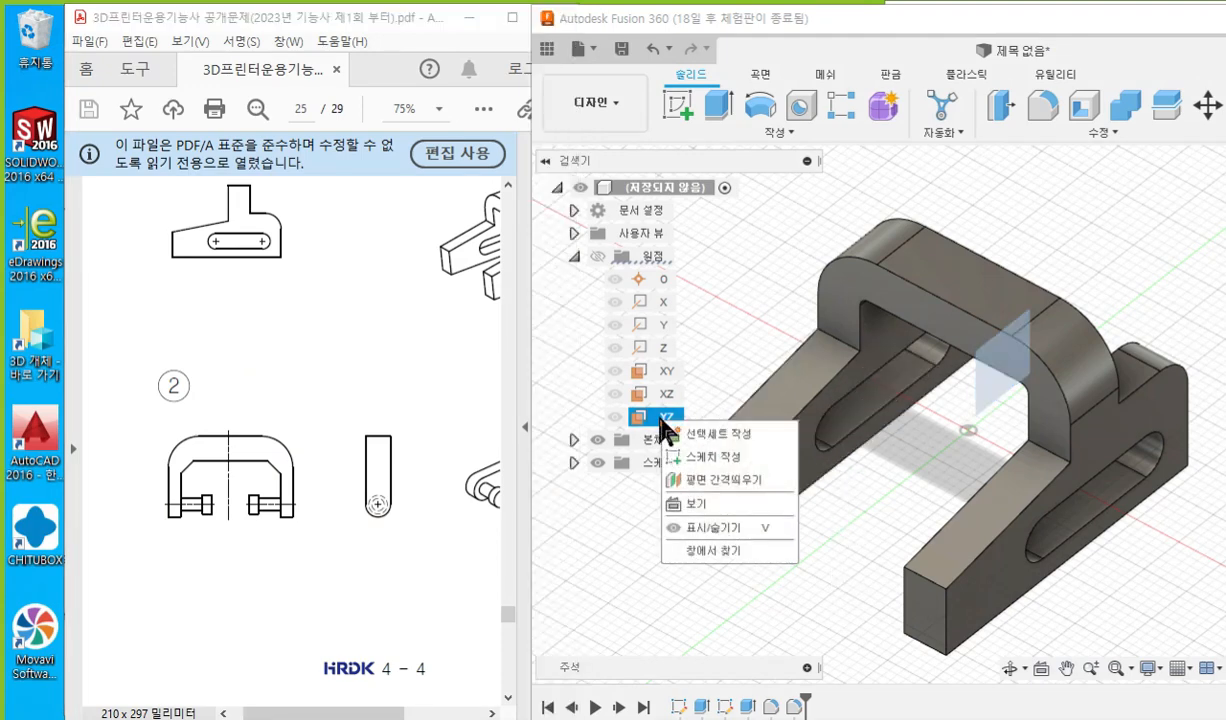
click(710, 458)
mouse_move(994, 520)
middle_down()
mouse_move(802, 577)
mouse_move(797, 611)
middle_up()
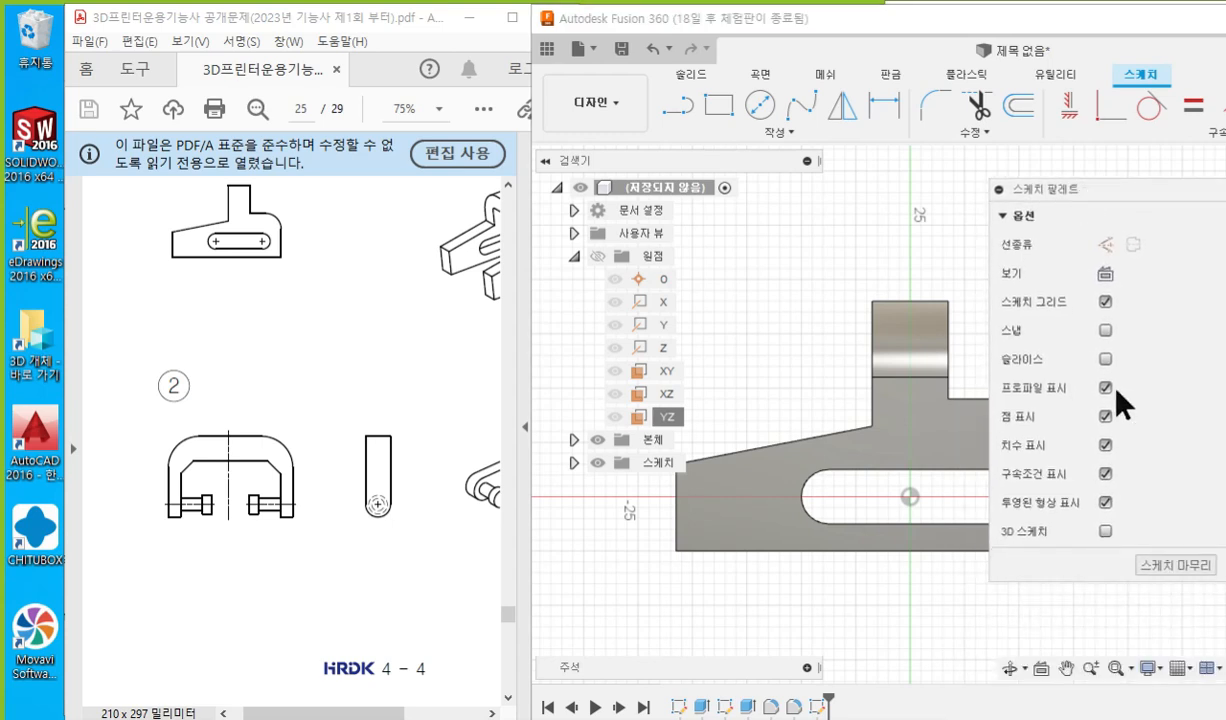
Turn on the sketch's Slice option and move the sketch palette clear of the model.
click(1105, 359)
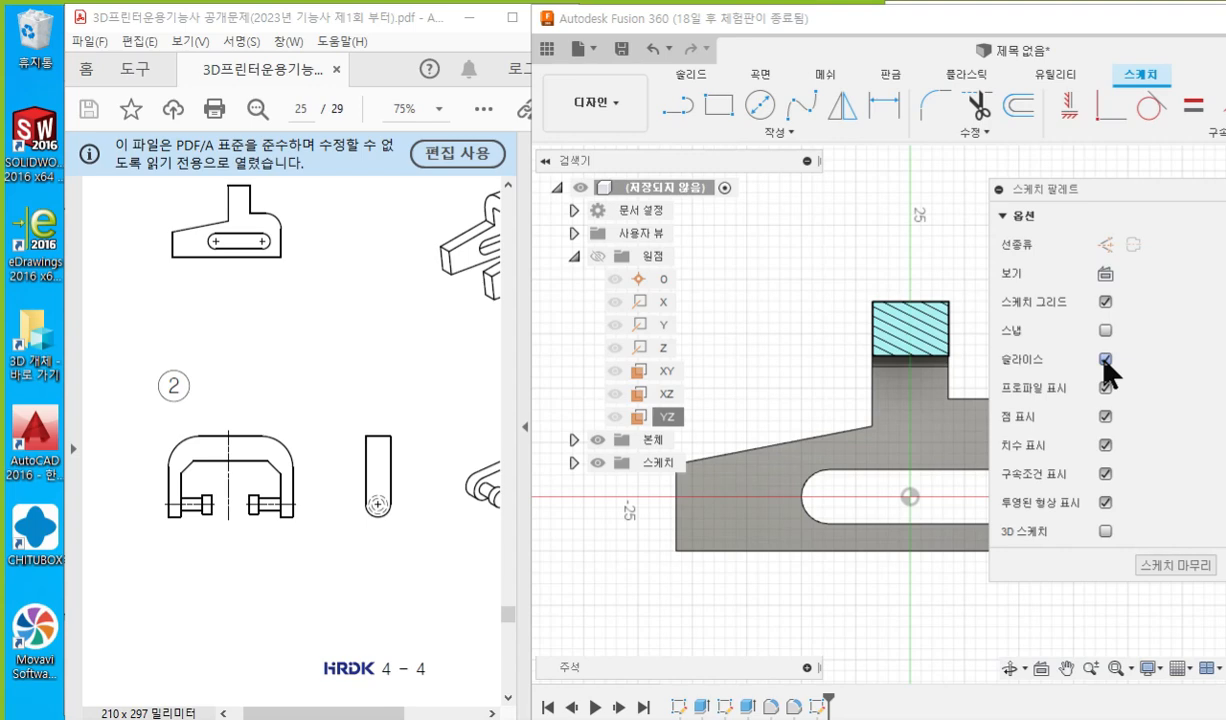
mouse_move(1092, 190)
mouse_down()
mouse_move(1077, 235)
mouse_move(1224, 240)
mouse_up()
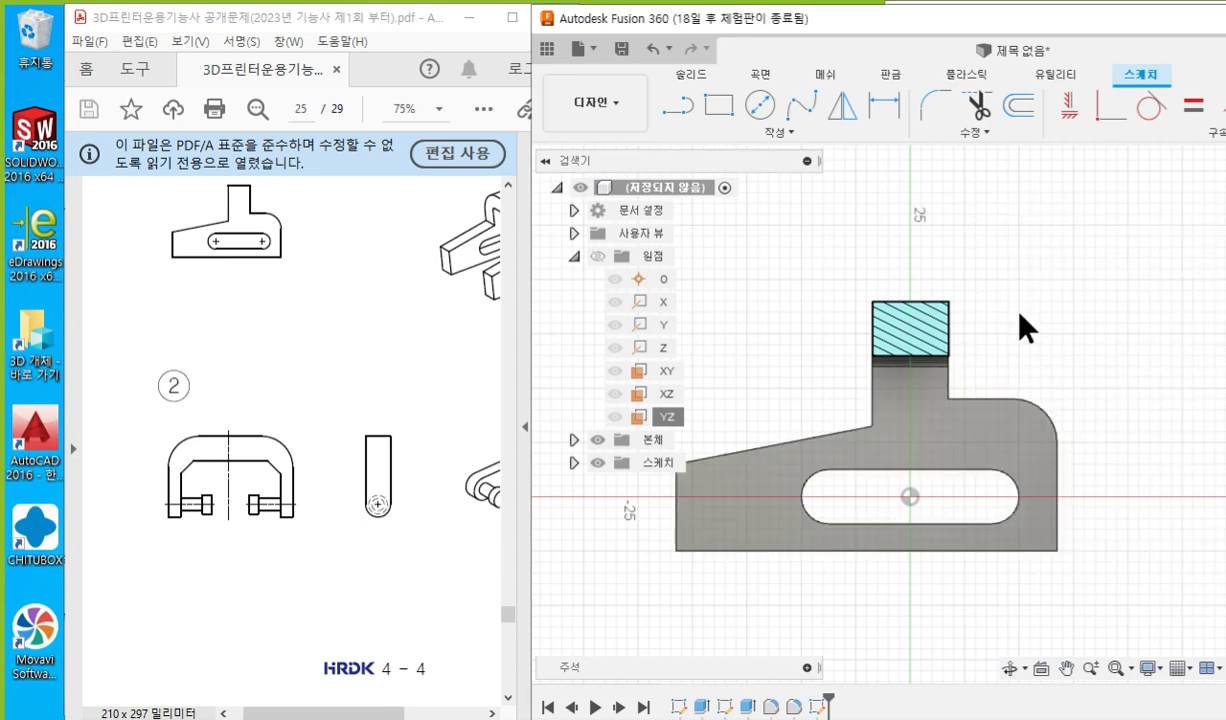
scroll(900, 485, up, 3)
scroll(966, 490, up, 2)
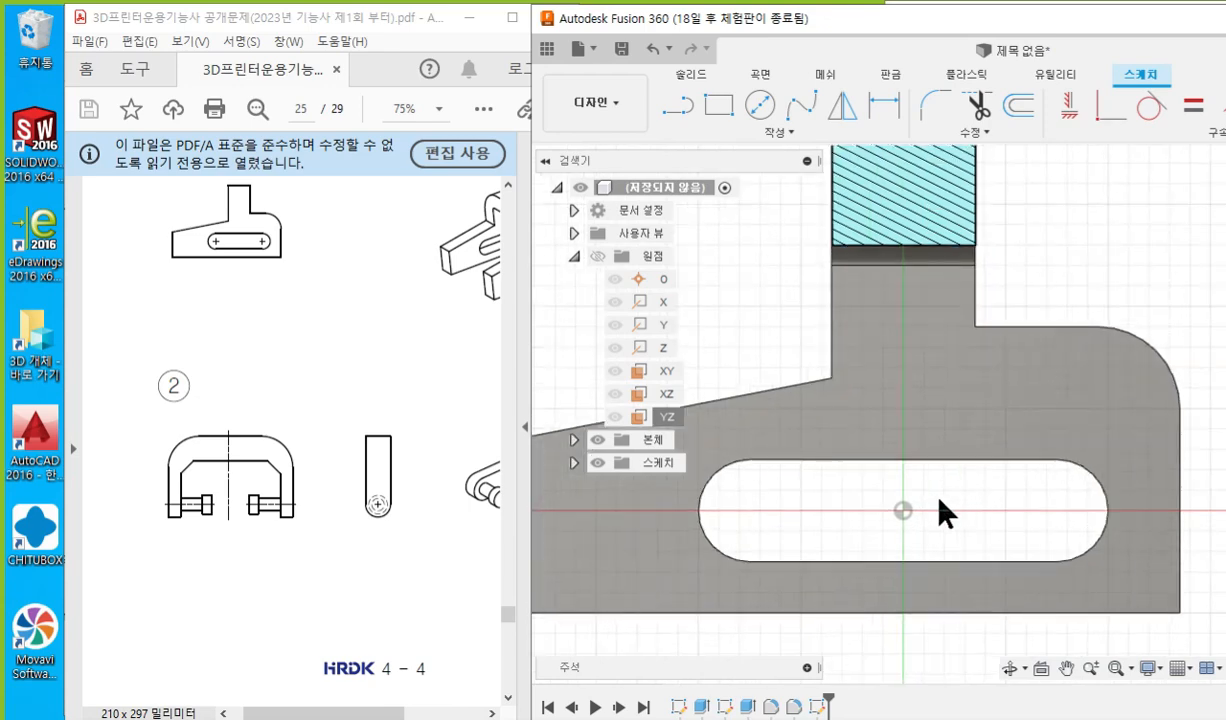
Mark the rounded lower end and pin centre of part 2's side view in the PDF with the screen pen, and clear the marks.
click(427, 531)
ctrl+scroll(419, 520, up, 6)
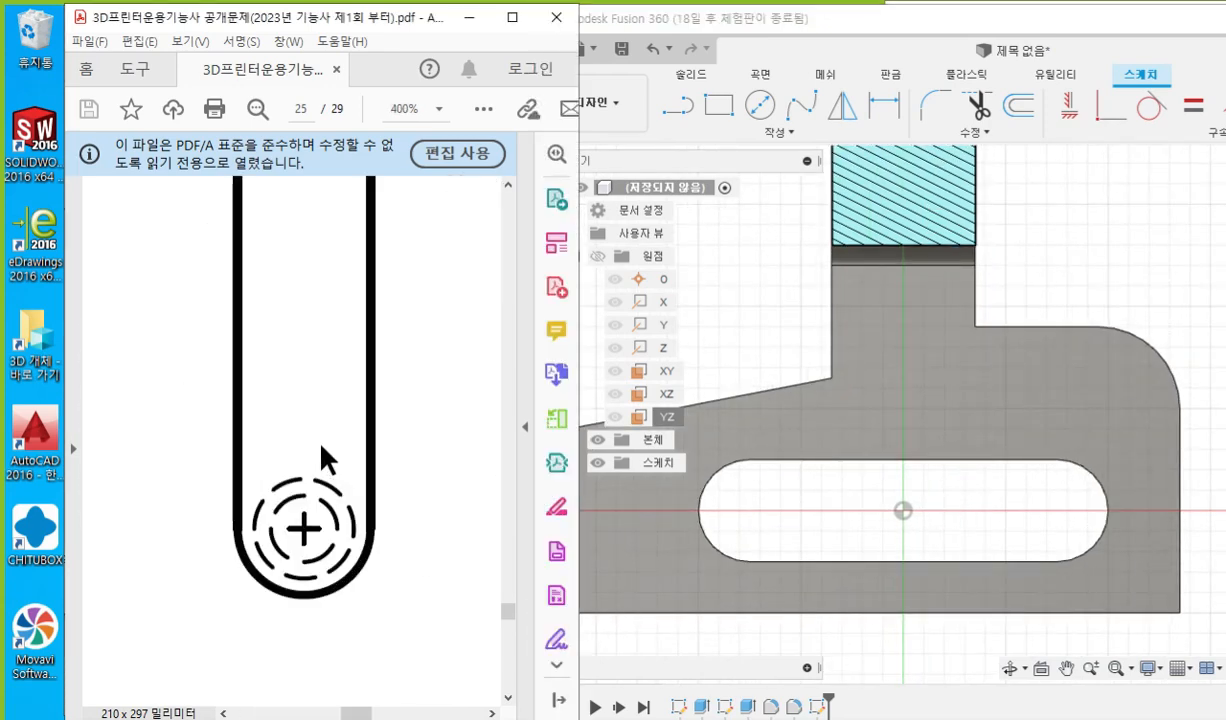
ctrl+scroll(320, 446, down, 1)
key(F12)
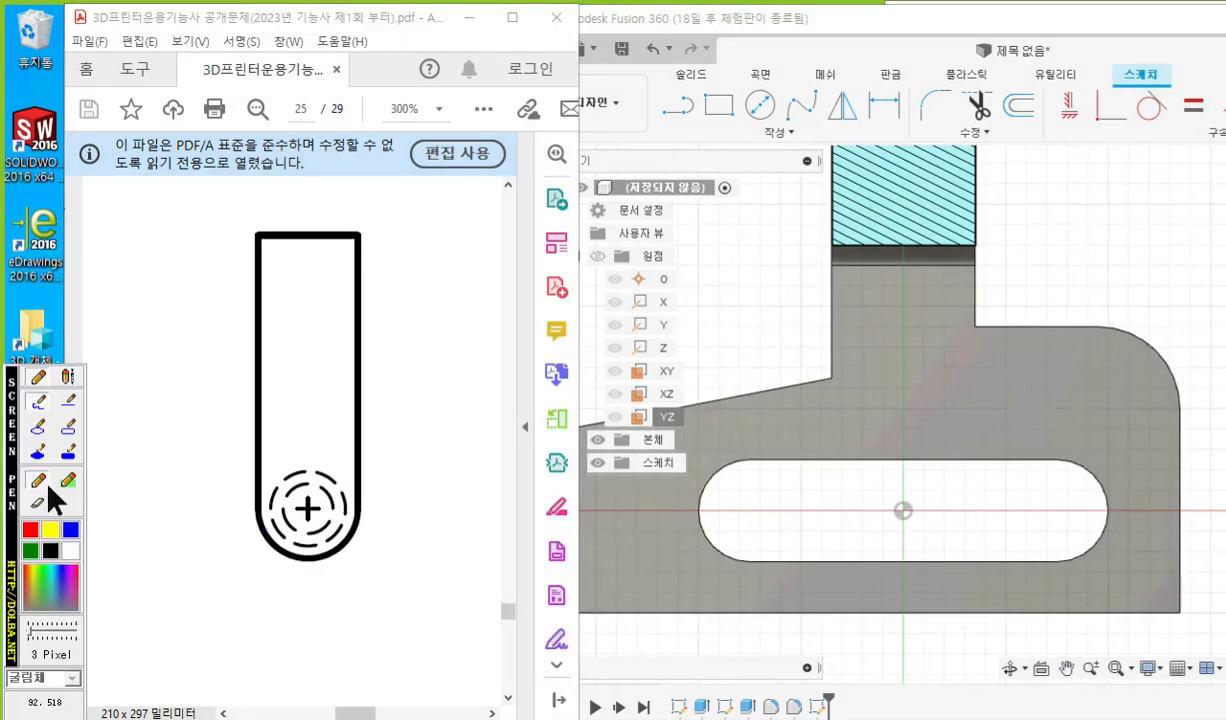
mouse_move(256, 486)
mouse_down()
mouse_move(285, 553)
mouse_move(366, 498)
mouse_up()
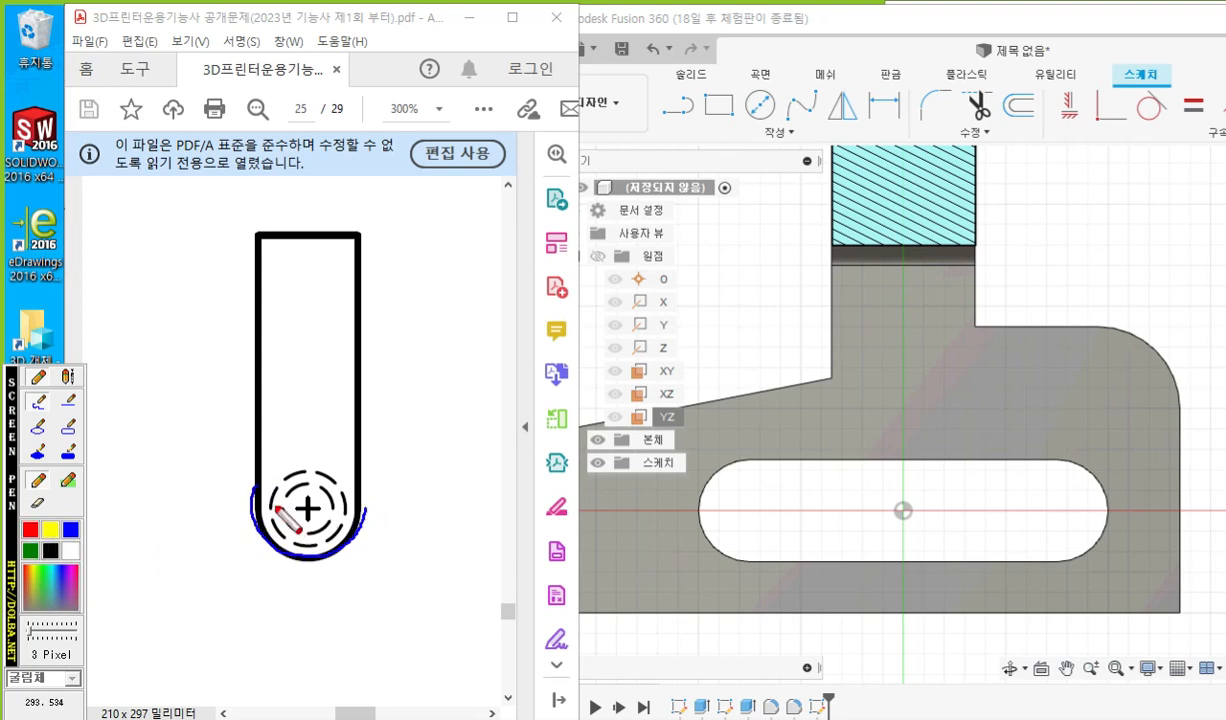
mouse_move(257, 500)
mouse_down()
mouse_move(260, 534)
mouse_move(344, 544)
mouse_move(368, 511)
mouse_move(287, 525)
mouse_move(326, 521)
mouse_up()
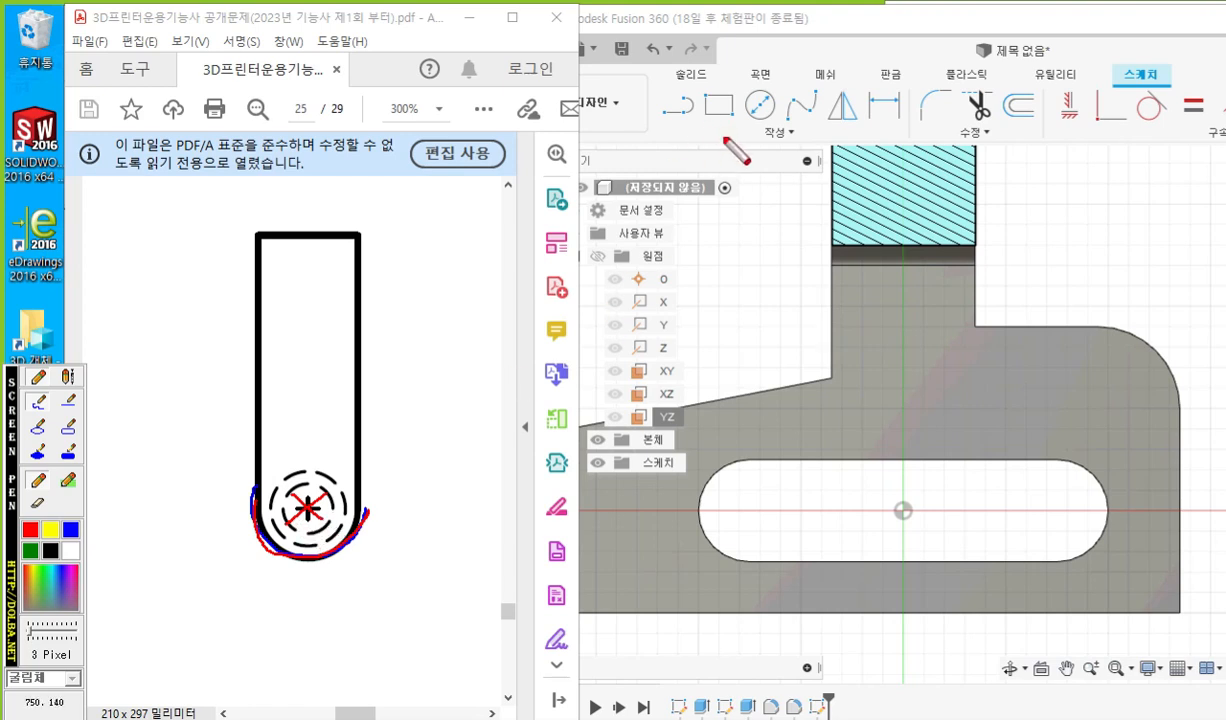
key(Escape)
Draw a circle about 8.7 mm in diameter centred on the sketch origin.
click(770, 103)
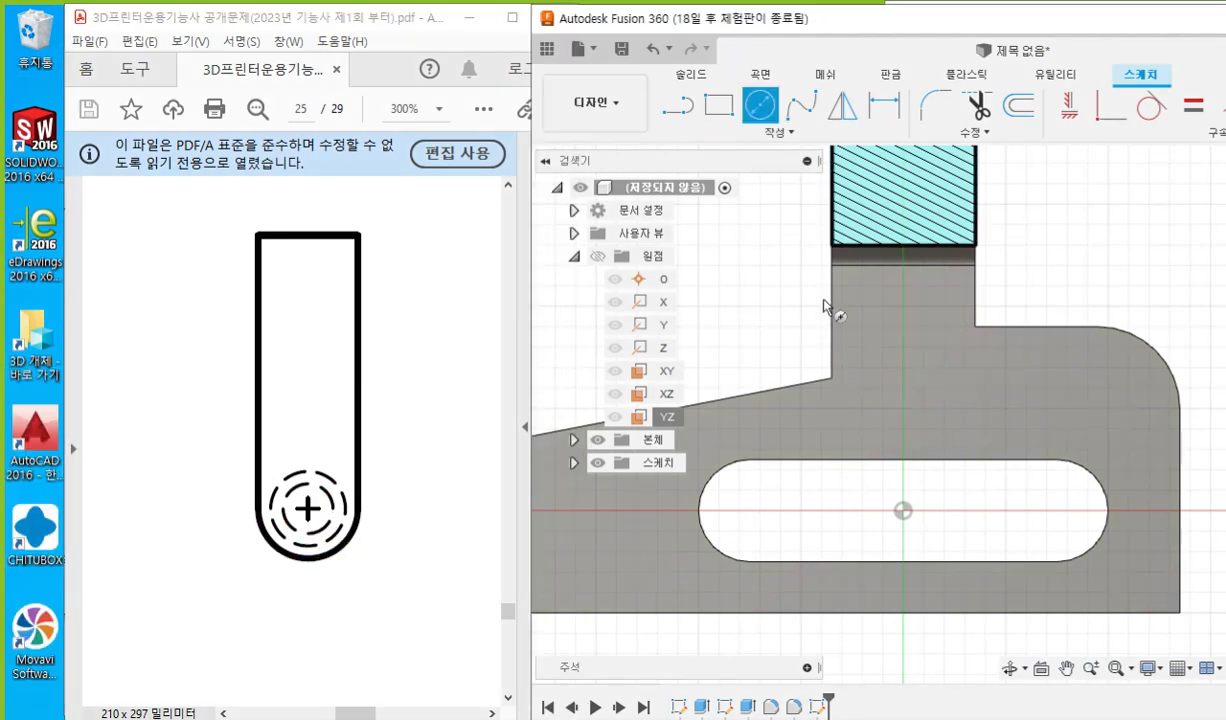
click(903, 511)
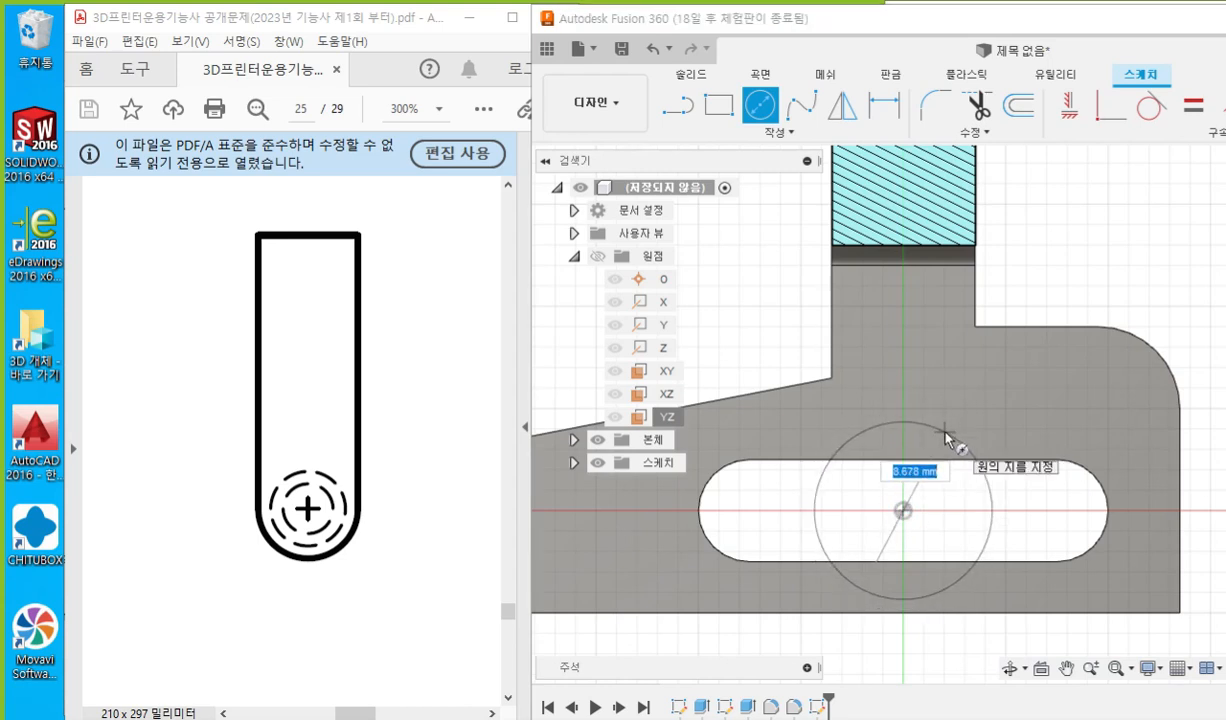
click(944, 431)
scroll(1025, 440, down, 2)
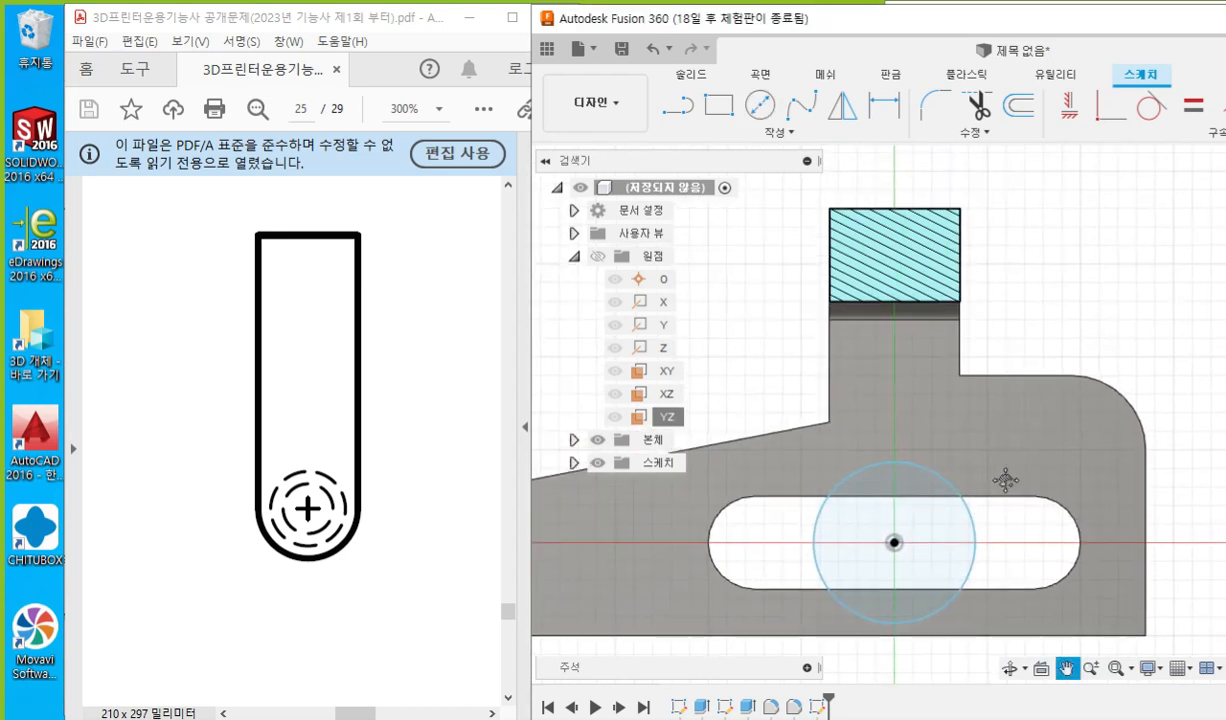
Dimension the circle's diameter to 8 mm.
click(886, 106)
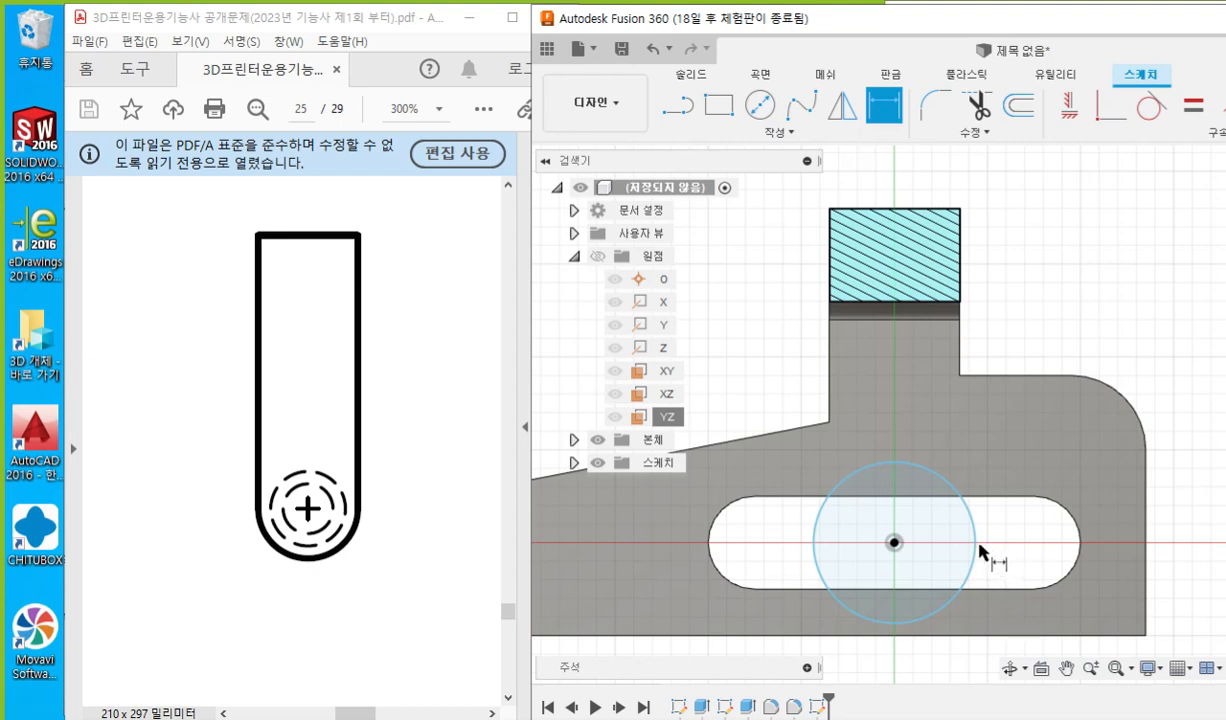
click(981, 575)
click(988, 612)
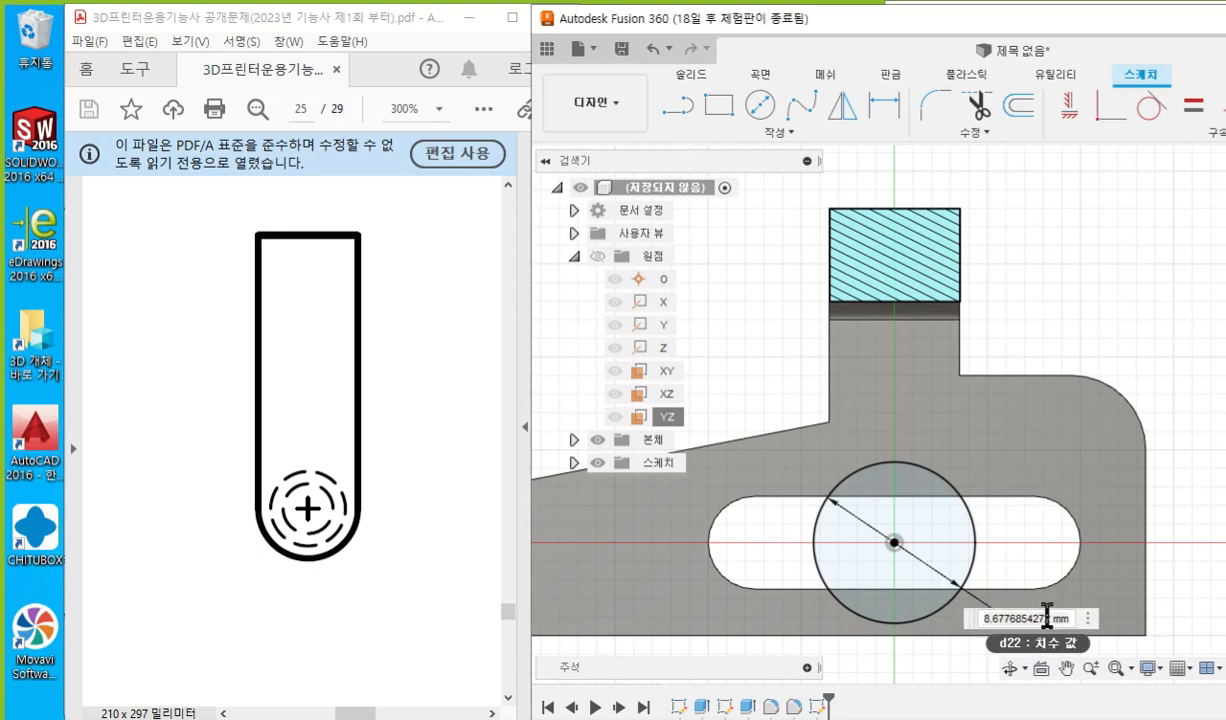
drag(1072, 618, 930, 625)
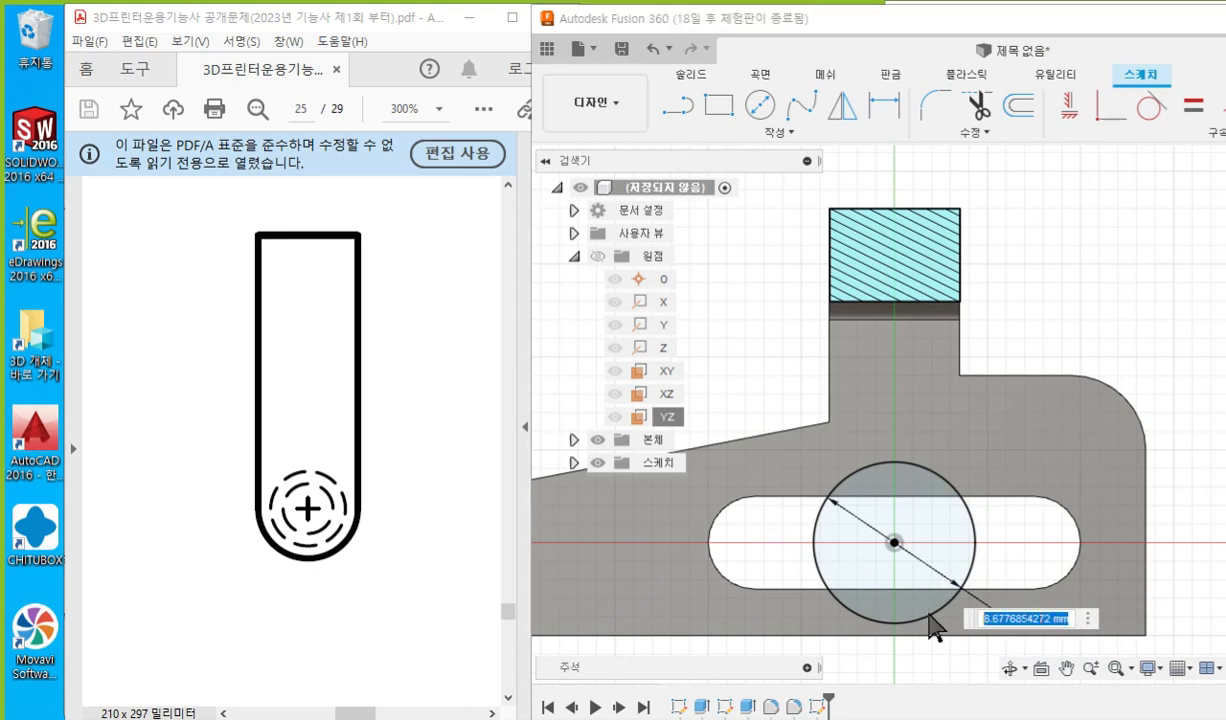
text(8)
key(Return)
key(d)
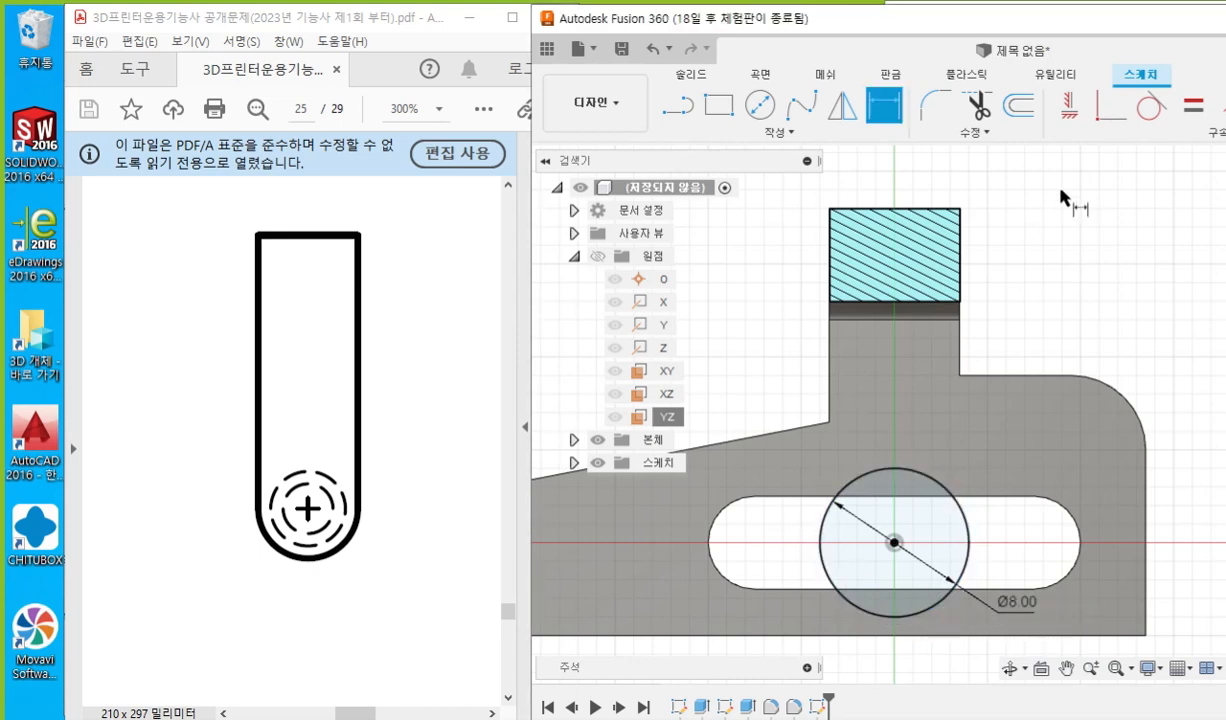
key(Escape)
Mark the arm outline rising from both sides of the circle and its vertical constraint symbol with the screen pen, and clear the marks.
mouse_move(1063, 260)
middle_down()
mouse_move(1062, 298)
mouse_move(1043, 321)
middle_up()
scroll(1062, 298, down, 2)
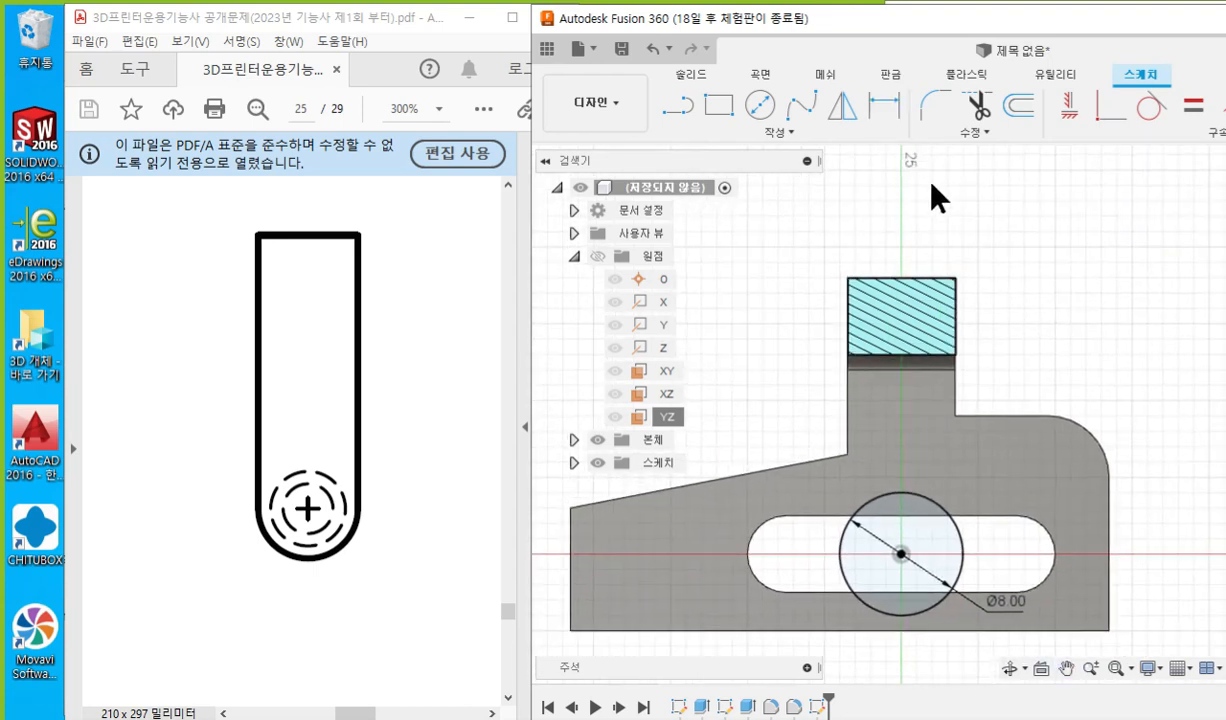
key(F12)
mouse_move(859, 542)
mouse_down()
mouse_move(828, 571)
mouse_move(858, 570)
mouse_move(838, 416)
mouse_move(838, 230)
mouse_move(944, 233)
mouse_move(974, 240)
mouse_move(965, 540)
mouse_move(947, 568)
mouse_move(979, 568)
mouse_up()
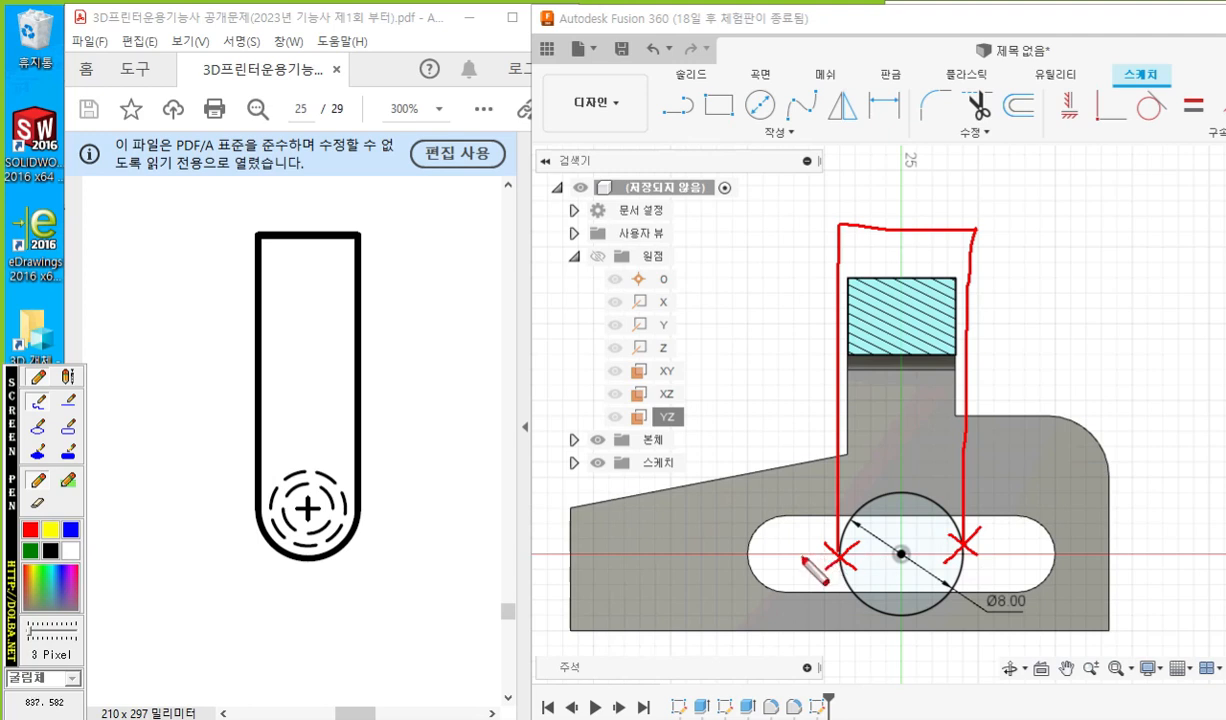
mouse_move(805, 534)
mouse_down()
mouse_move(795, 566)
mouse_move(808, 559)
mouse_move(794, 554)
mouse_up()
mouse_move(816, 340)
mouse_down()
mouse_move(816, 397)
mouse_move(831, 357)
mouse_move(812, 385)
mouse_move(823, 400)
mouse_up()
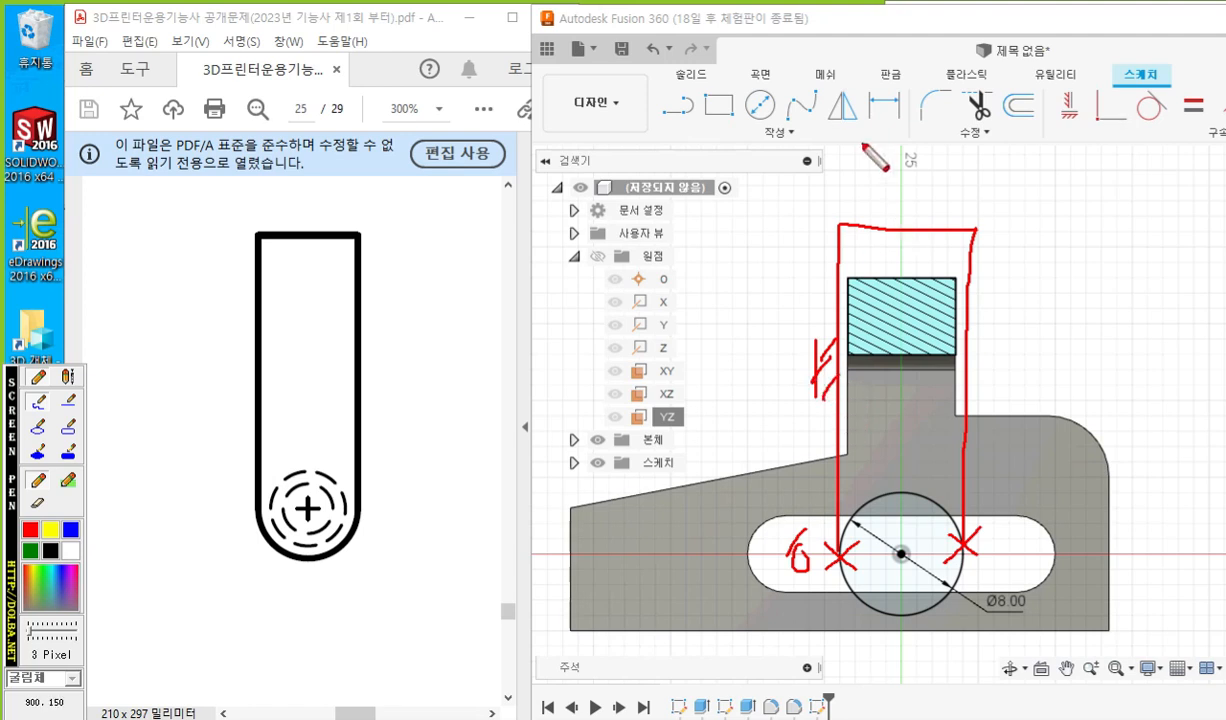
key(Escape)
Draw a line chain from the circle's left side straight up, horizontally across, and slanting back down to the circle's right side.
click(671, 111)
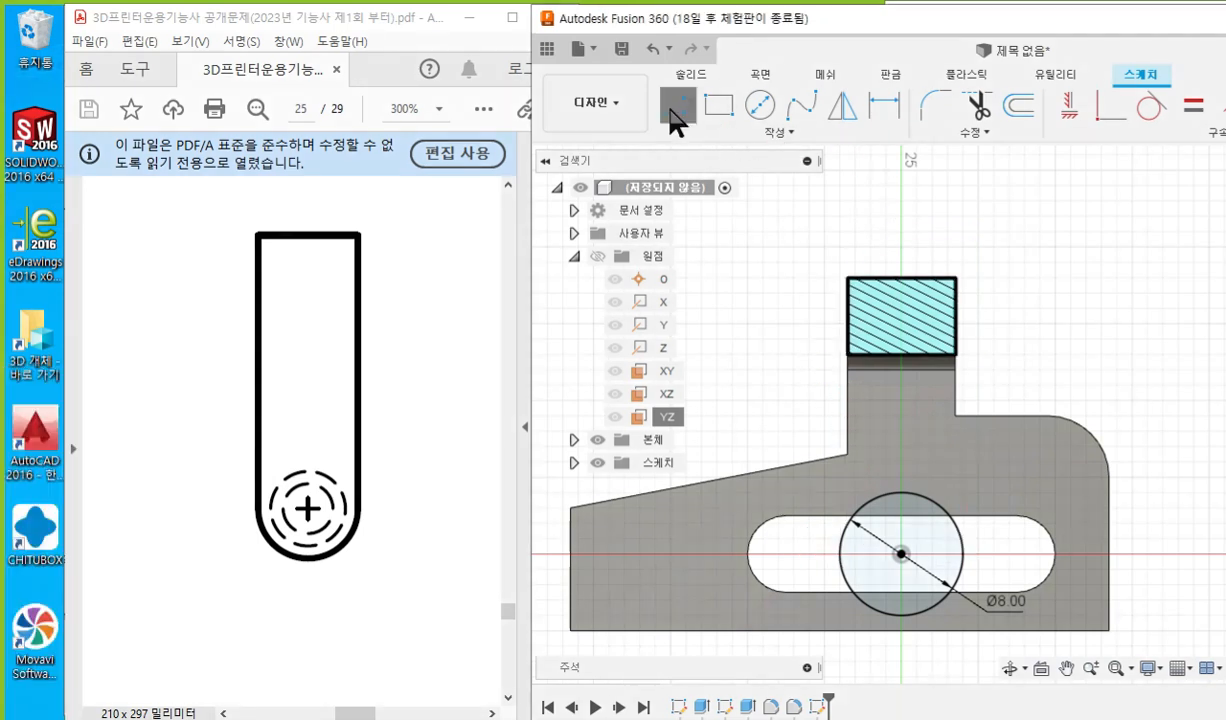
click(839, 553)
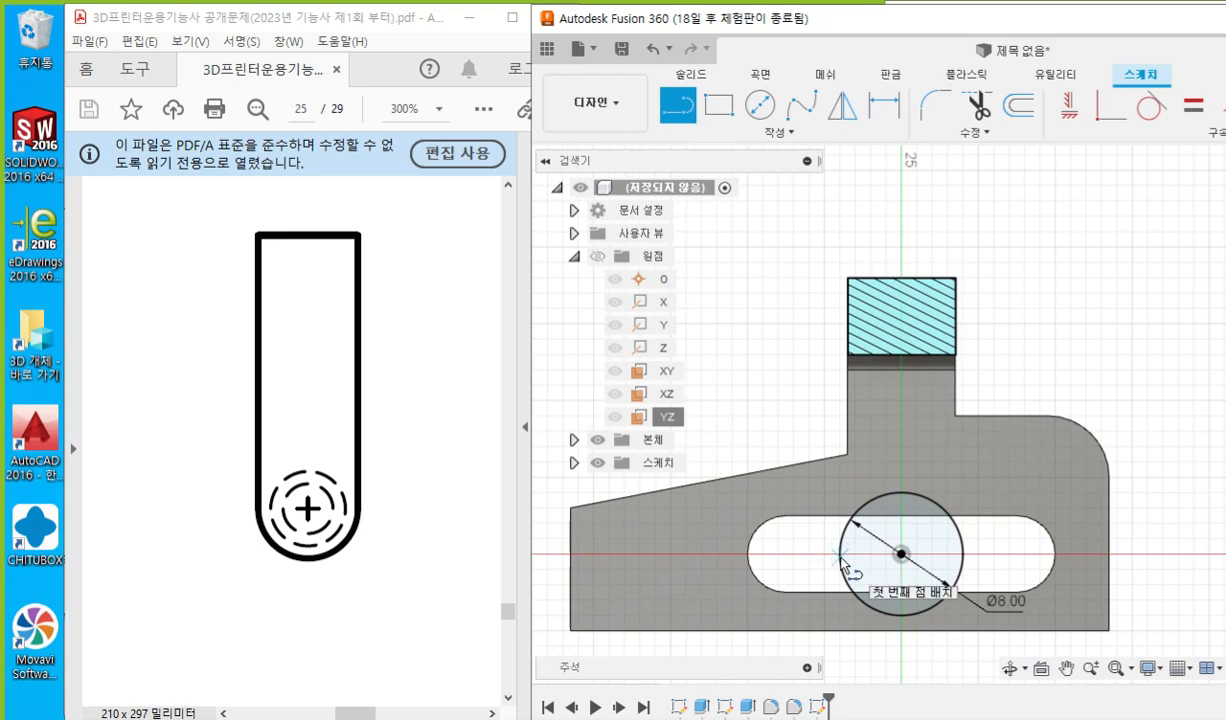
click(839, 240)
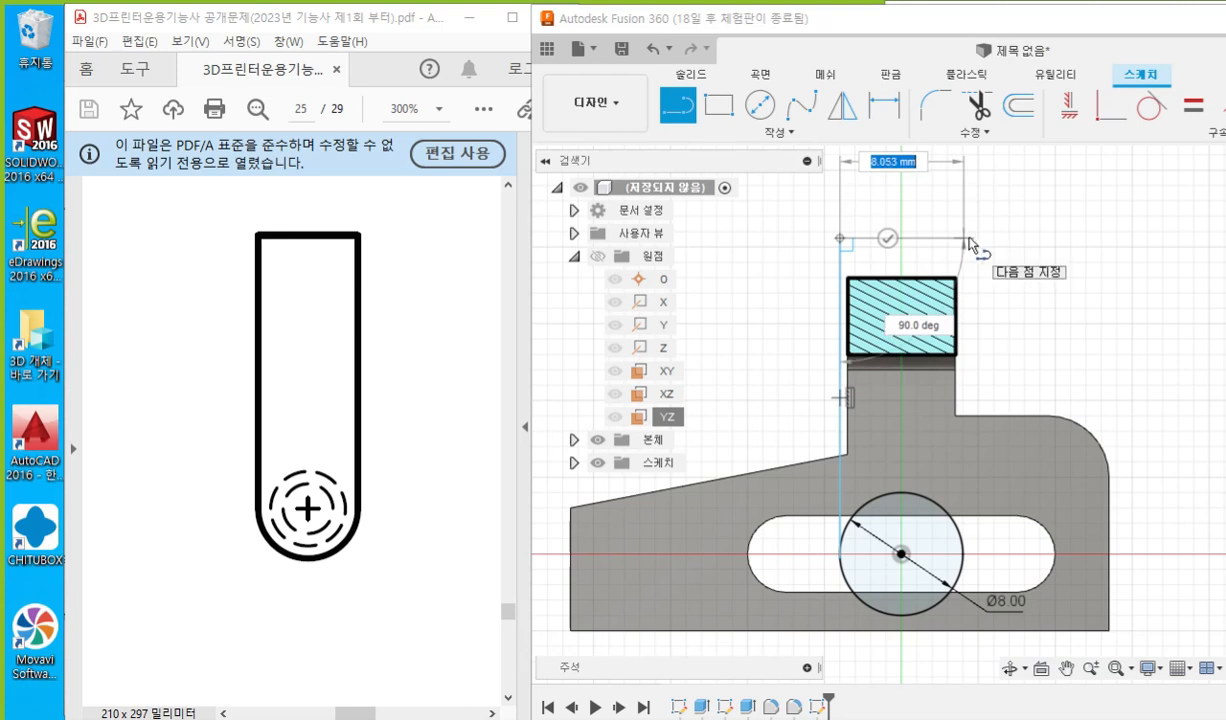
click(979, 239)
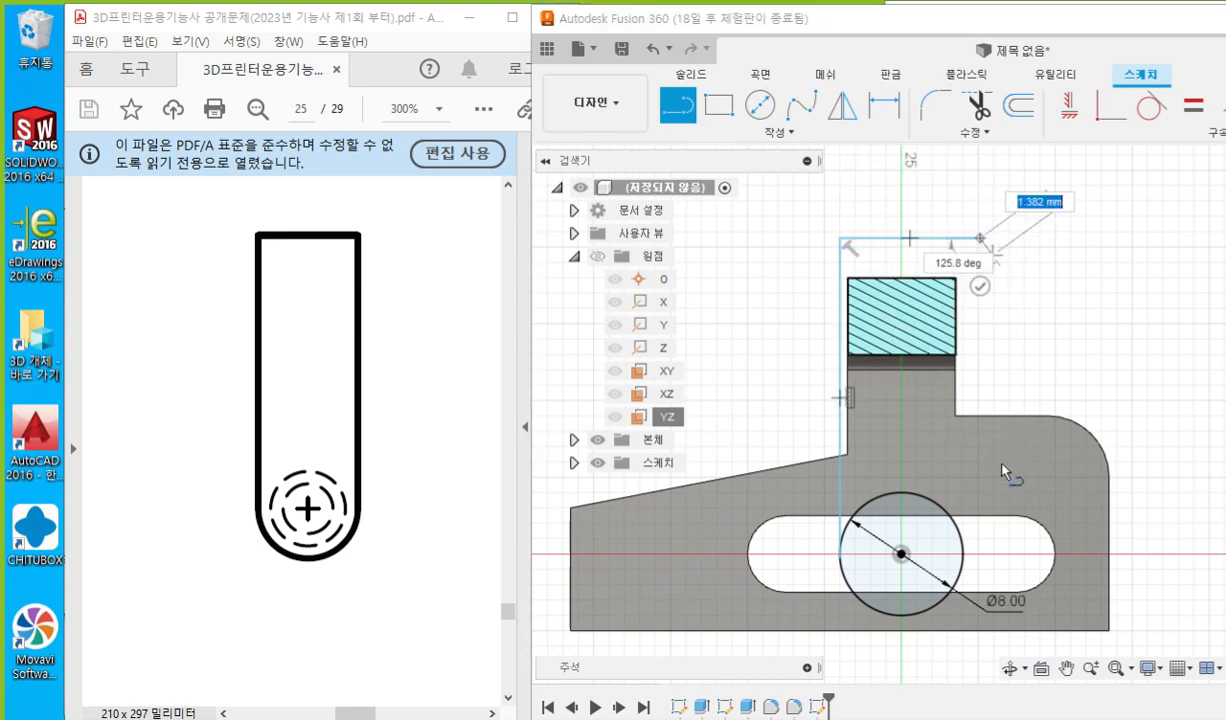
click(963, 541)
right_click(1092, 287)
click(1120, 278)
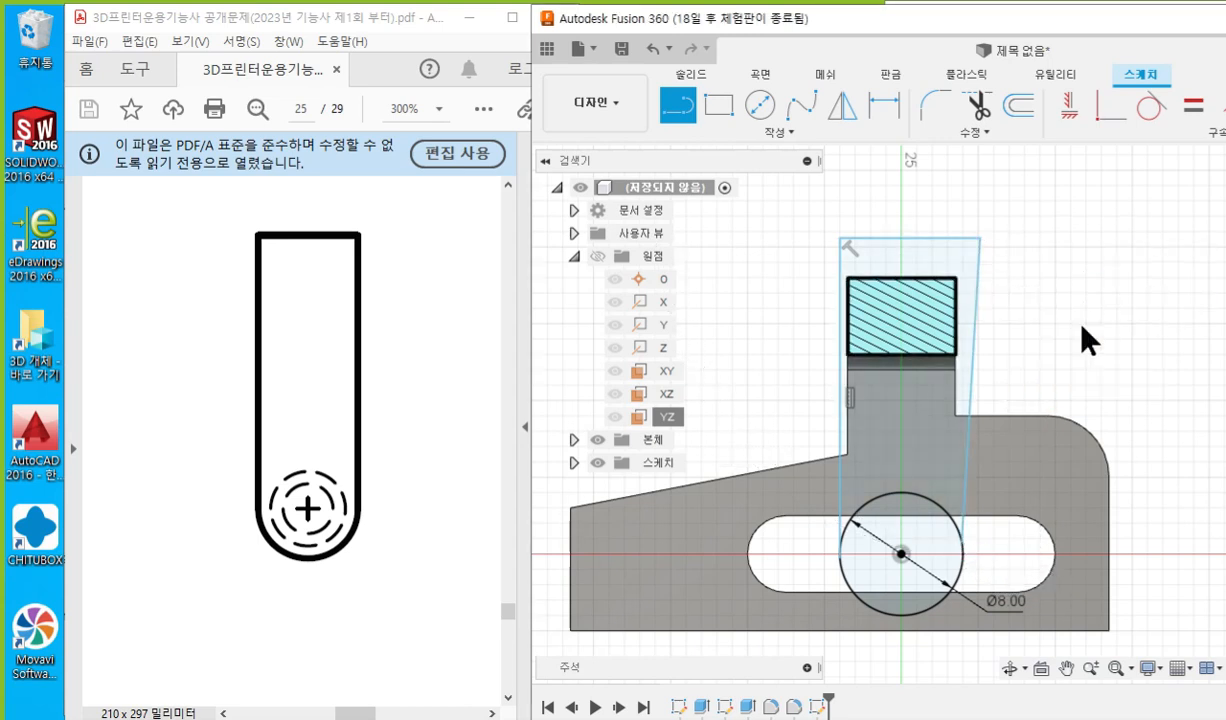
Circle the horizontal/vertical constraint and mark the slanted right line with the screen pen, and clear the marks.
mouse_move(1041, 373)
middle_down()
mouse_move(1021, 348)
mouse_move(998, 351)
middle_up()
scroll(1003, 341, up, 1)
key(F12)
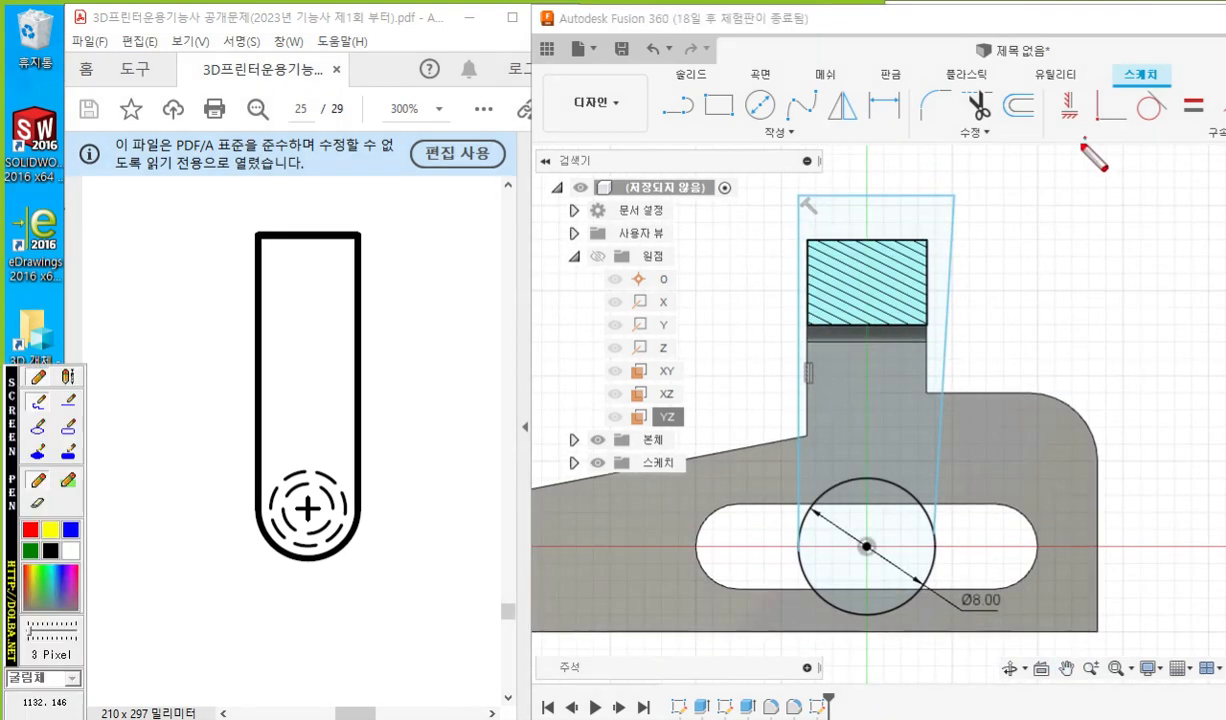
mouse_move(1080, 92)
mouse_down()
mouse_move(1050, 100)
mouse_move(1070, 148)
mouse_up()
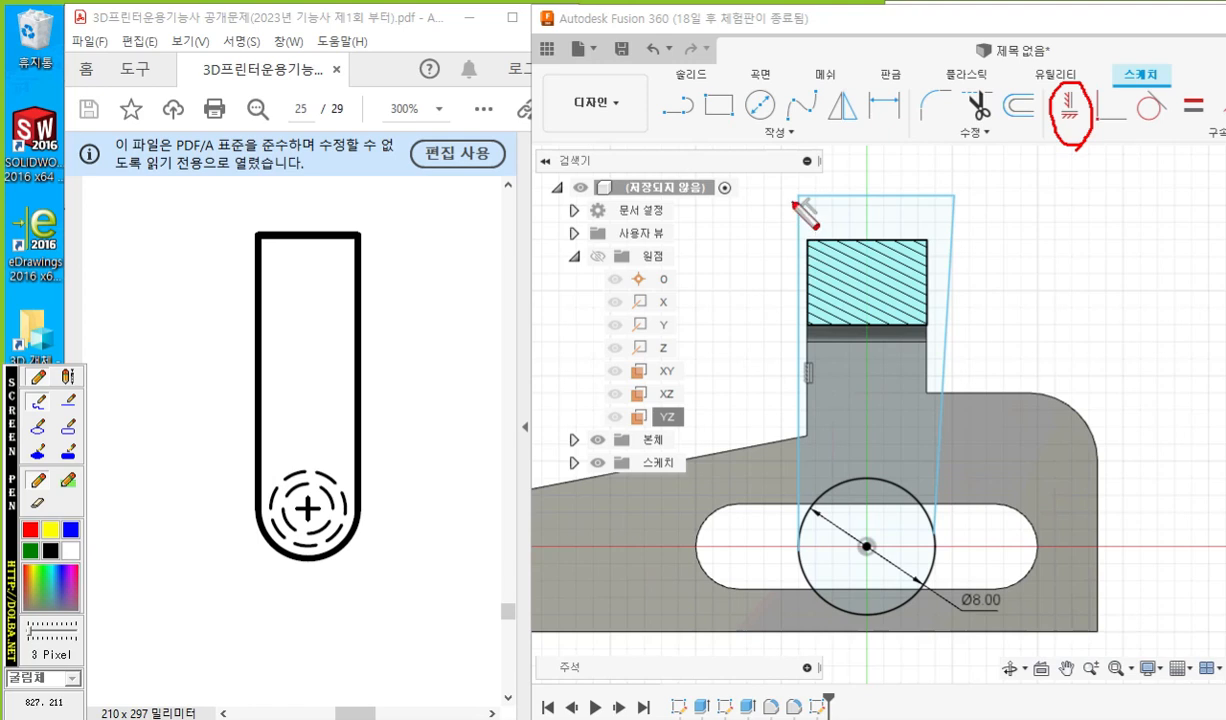
drag(973, 197, 928, 520)
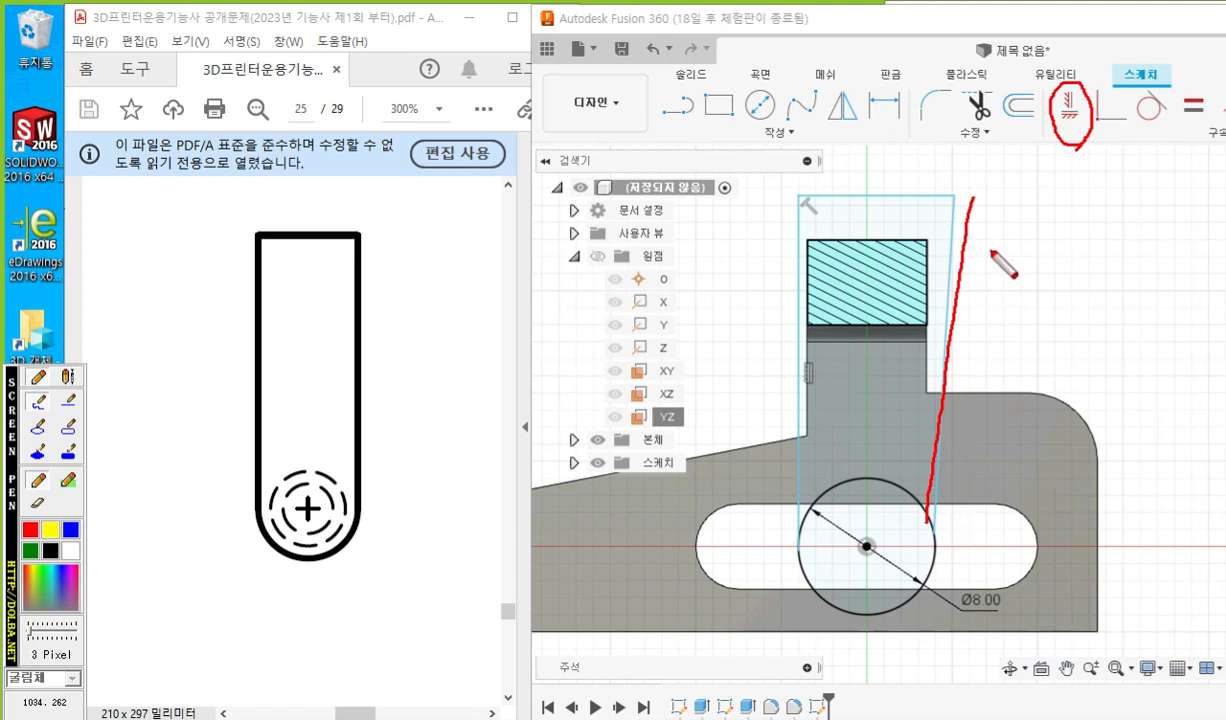
key(Escape)
Constrain the slanted line on the profile's right side to be vertical.
click(1070, 110)
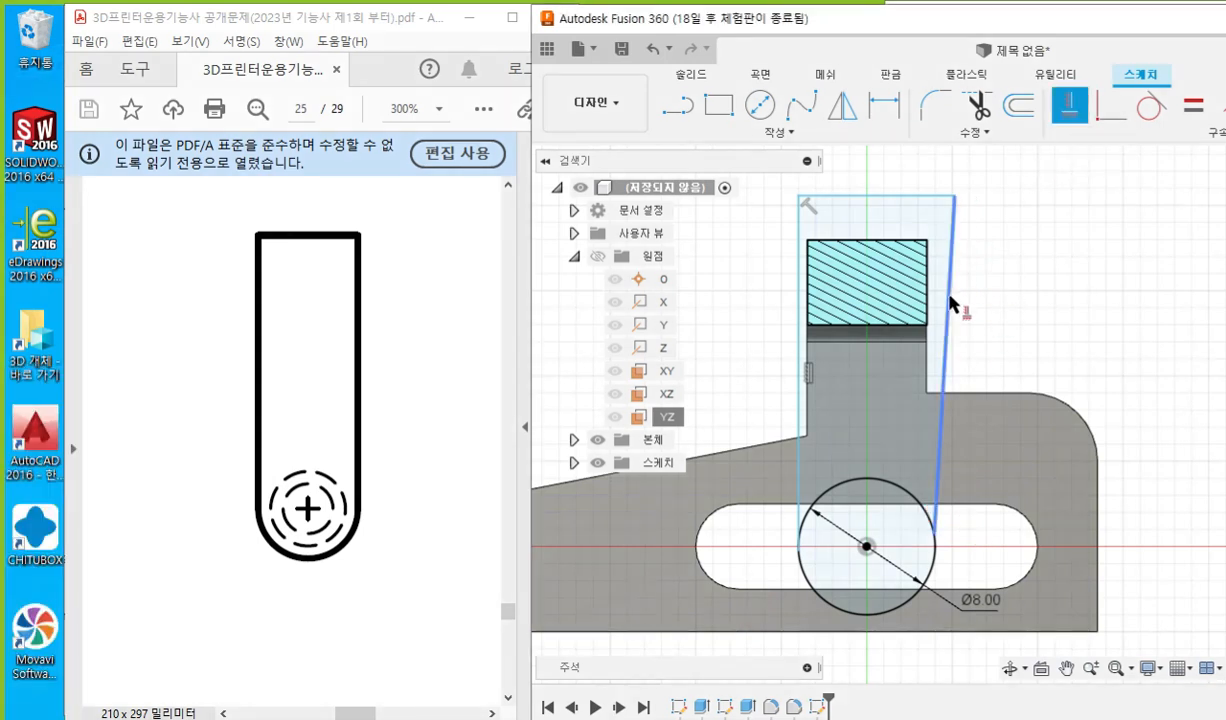
click(946, 305)
key(Escape)
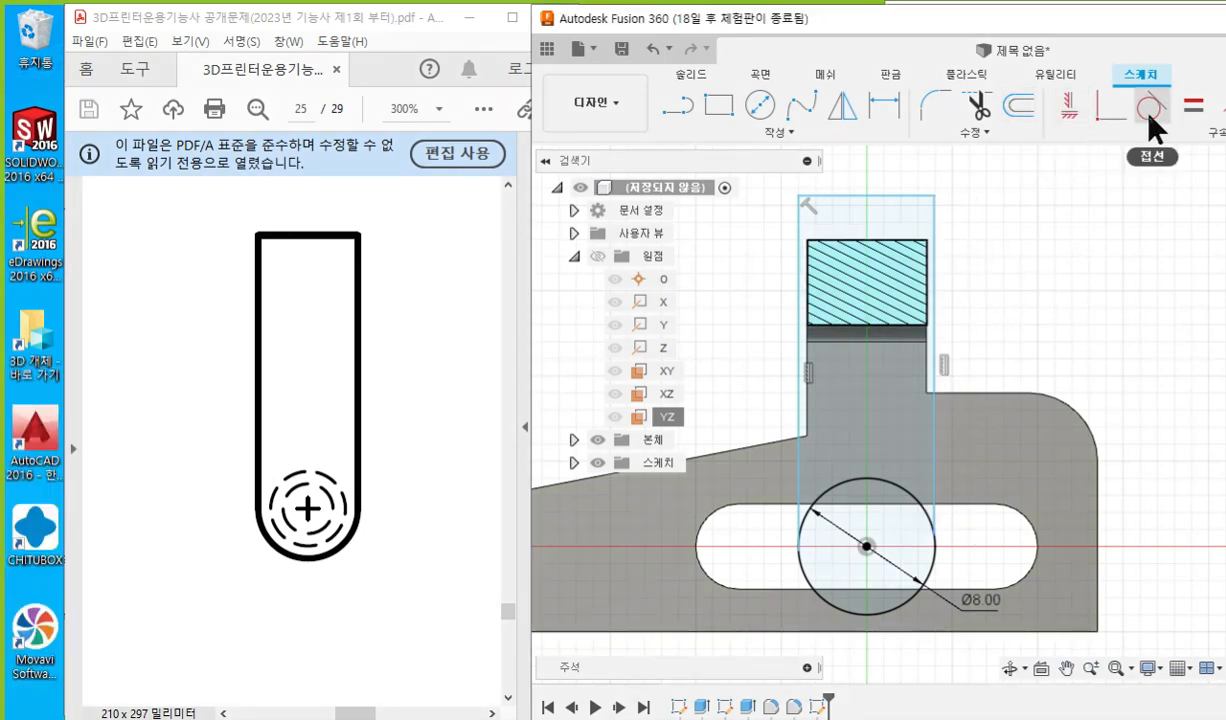
Circle the Tangent constraint and trace both side lines and the circle's left arc with the screen pen, and clear the marks.
key(F12)
mouse_move(1113, 86)
mouse_down()
mouse_move(1110, 130)
mouse_move(1120, 80)
mouse_up()
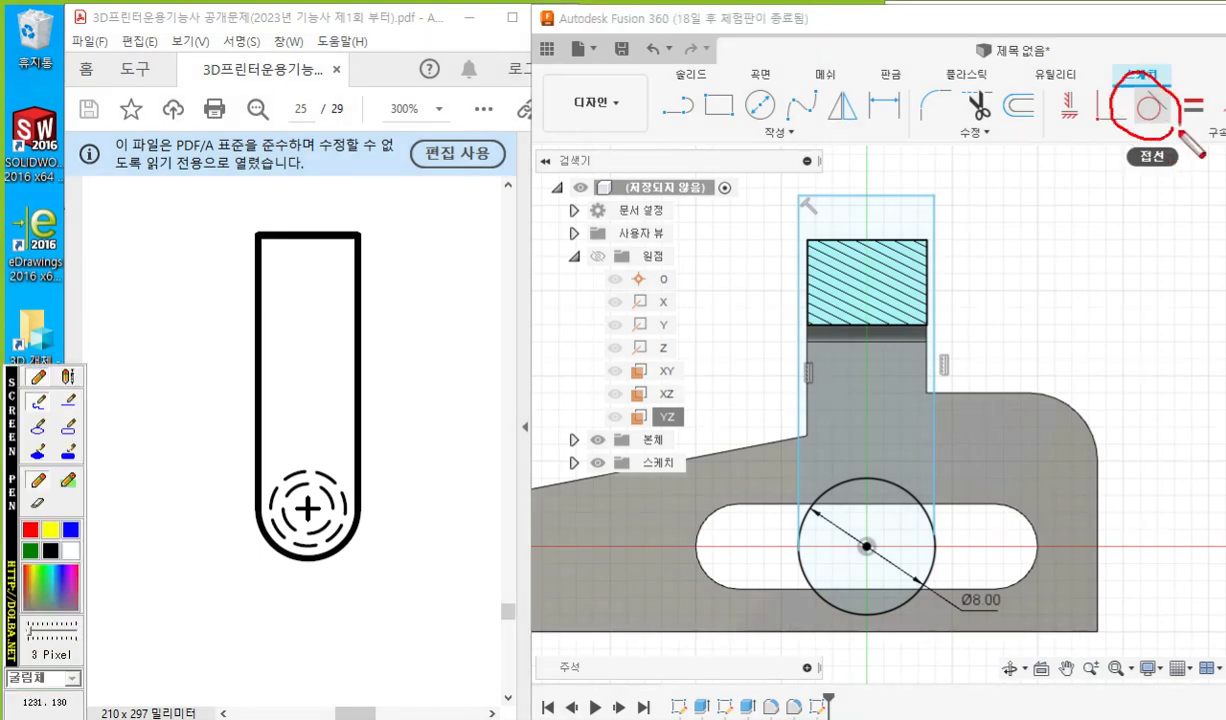
drag(800, 325, 798, 520)
mouse_move(836, 482)
mouse_down()
mouse_move(852, 476)
mouse_move(820, 600)
mouse_move(830, 617)
mouse_up()
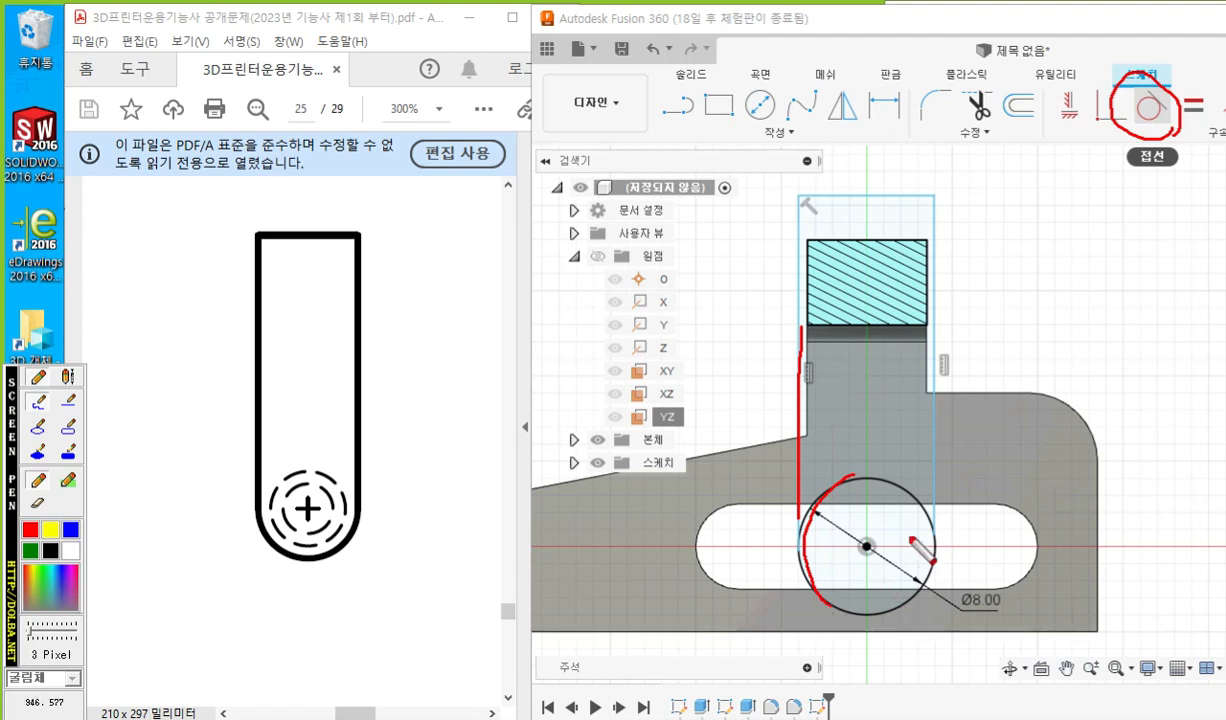
drag(951, 356, 942, 517)
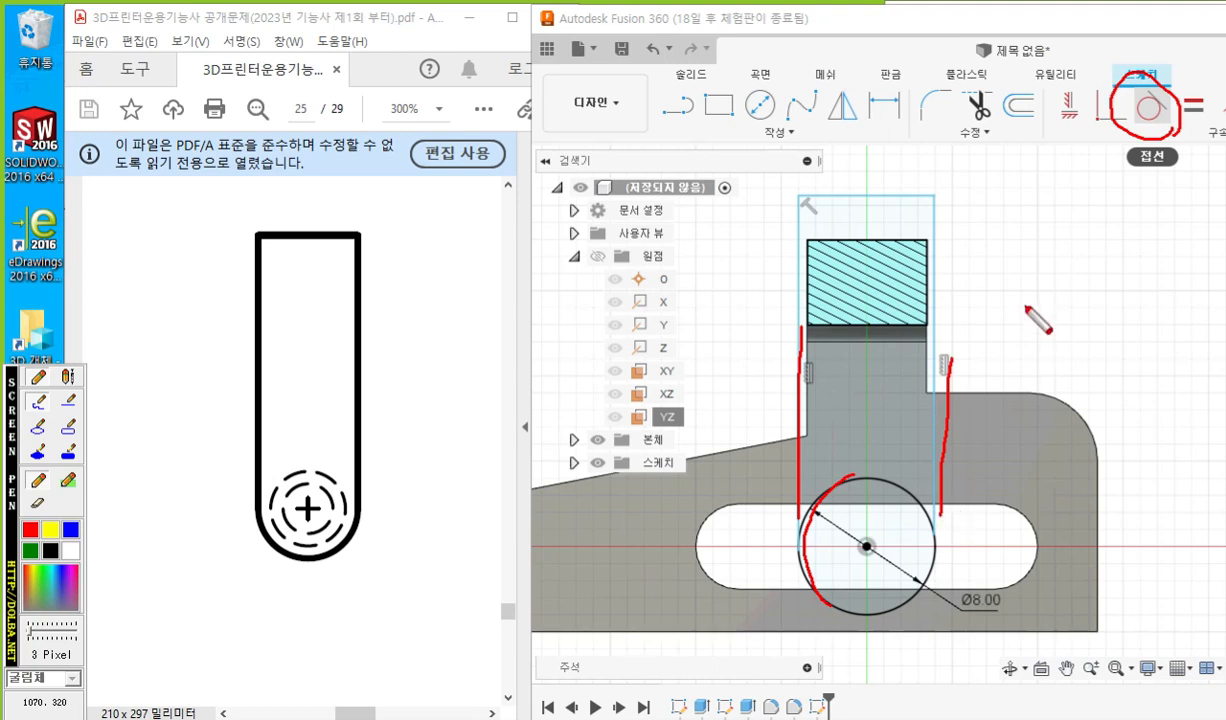
key(Escape)
Apply tangent constraints between the 8 mm circle and both vertical side lines of the profile.
click(1152, 108)
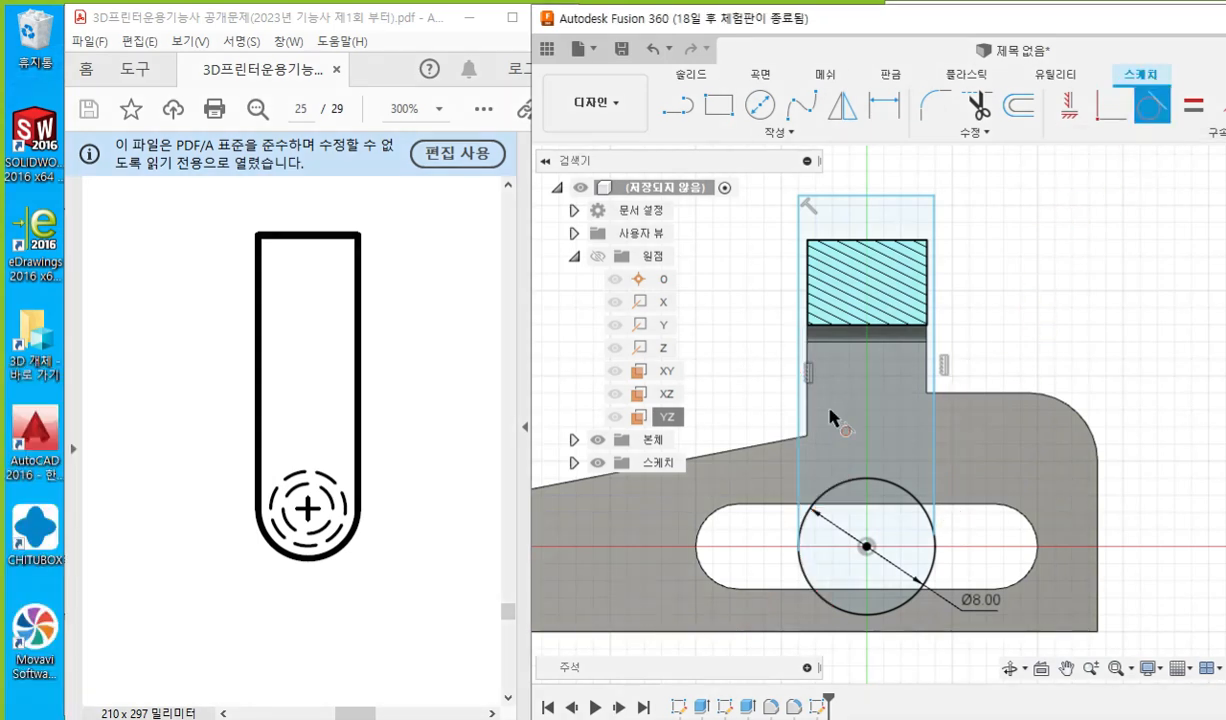
click(799, 487)
click(833, 497)
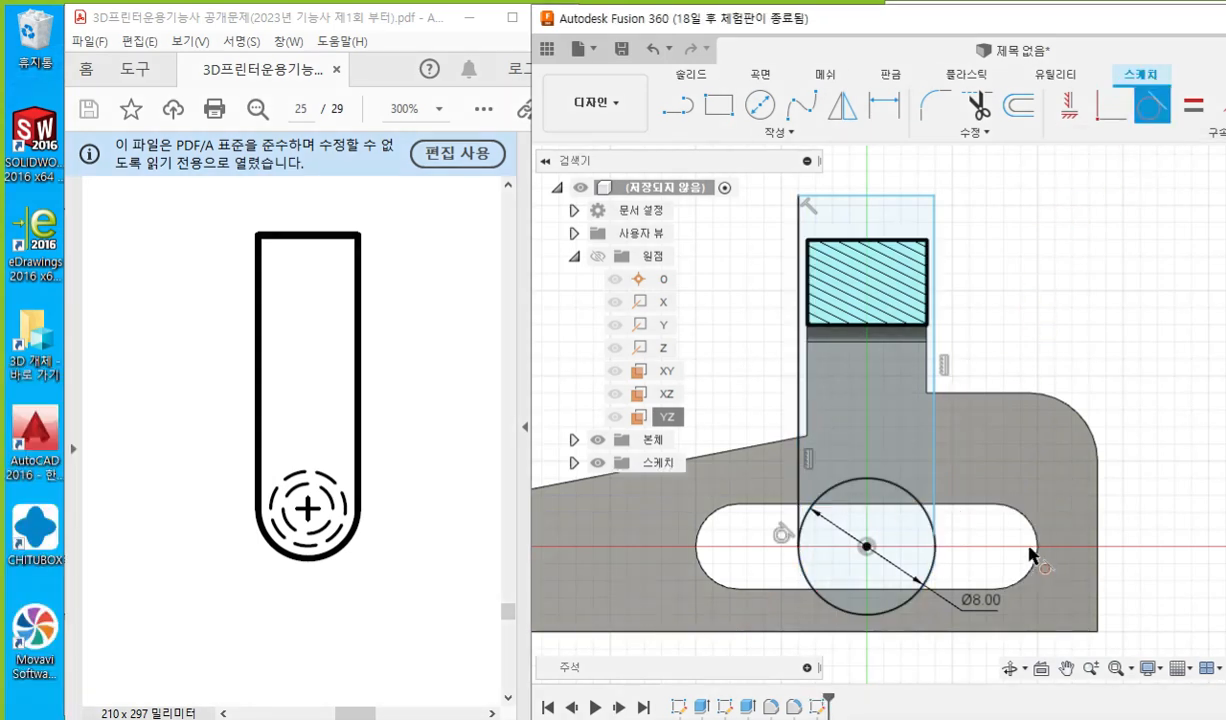
click(933, 459)
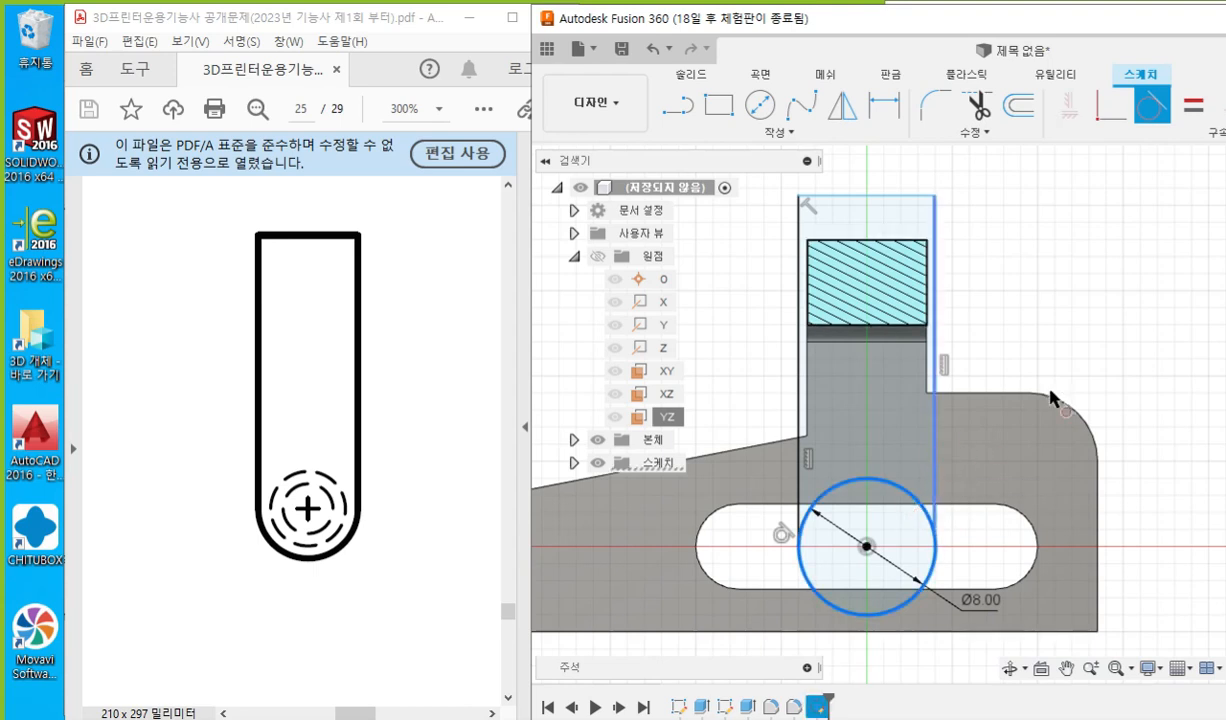
mouse_move(1050, 325)
middle_down()
mouse_move(1089, 350)
mouse_move(1065, 342)
mouse_move(1062, 326)
middle_up()
scroll(1062, 305, down, 1)
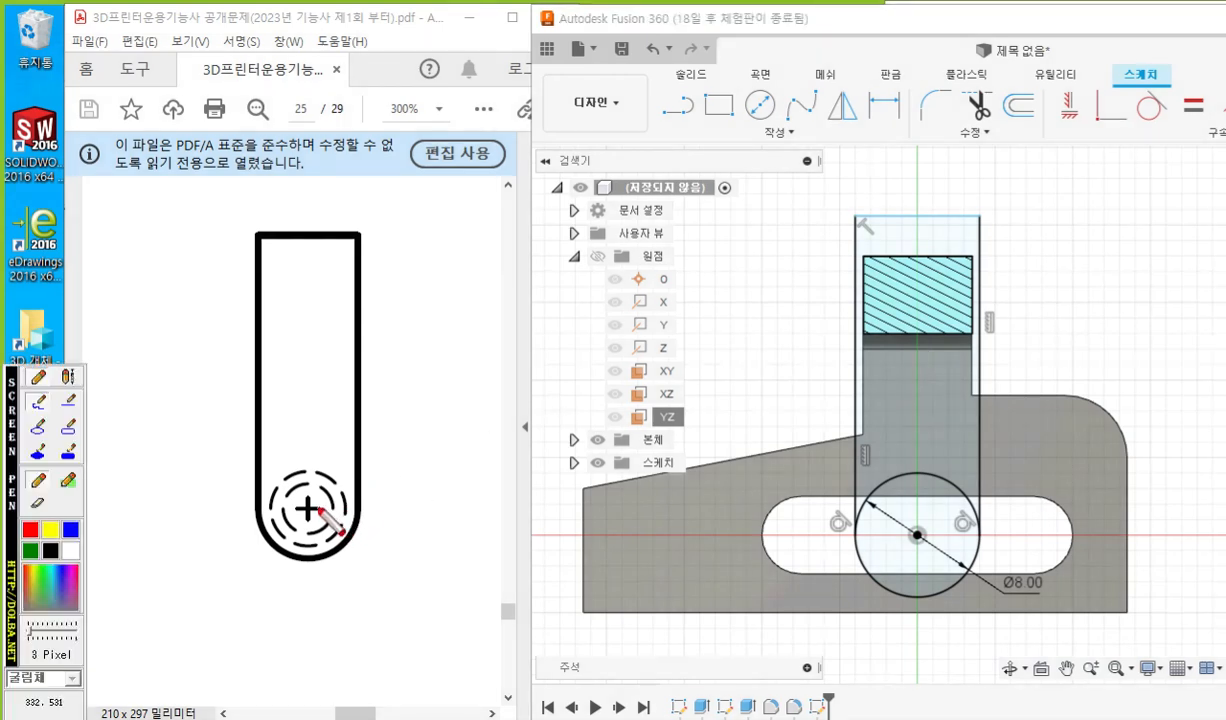
Mark a 22 dimension between the side view's top edge and circle centre in the drawing with the screen pen, and clear the marks.
drag(318, 506, 458, 503)
mouse_move(347, 235)
mouse_down()
mouse_move(468, 235)
mouse_move(427, 323)
mouse_move(429, 504)
mouse_move(440, 487)
mouse_up()
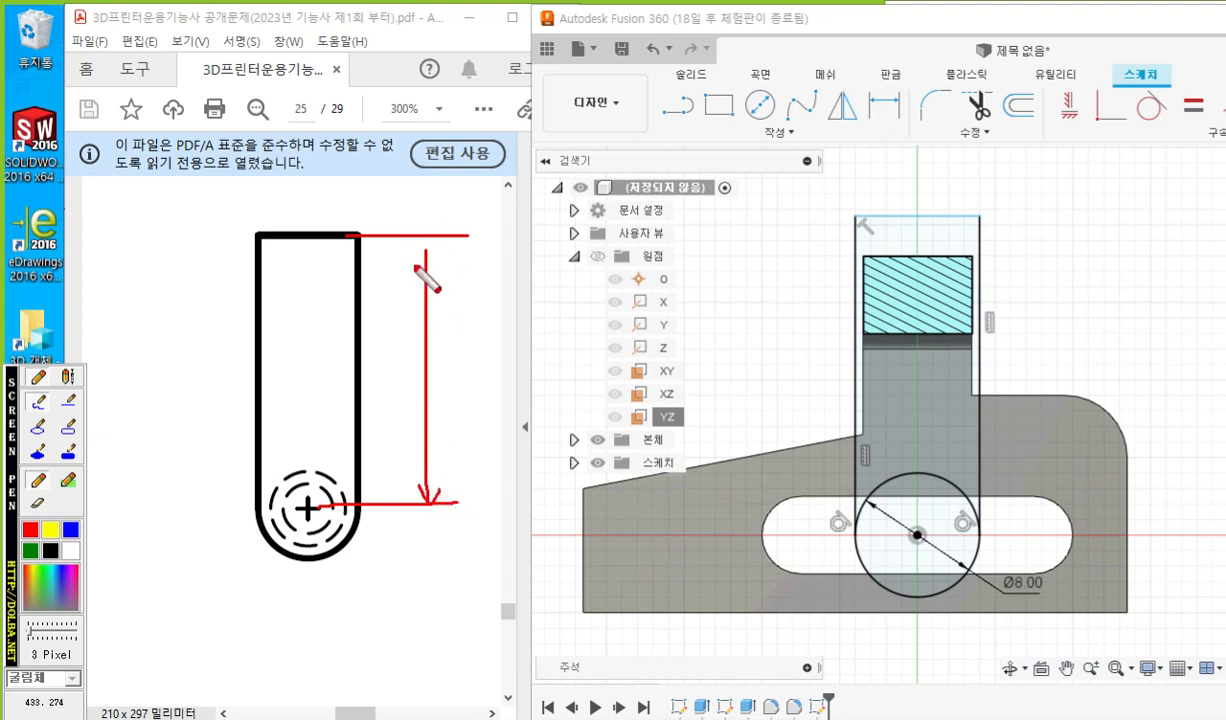
drag(413, 265, 443, 262)
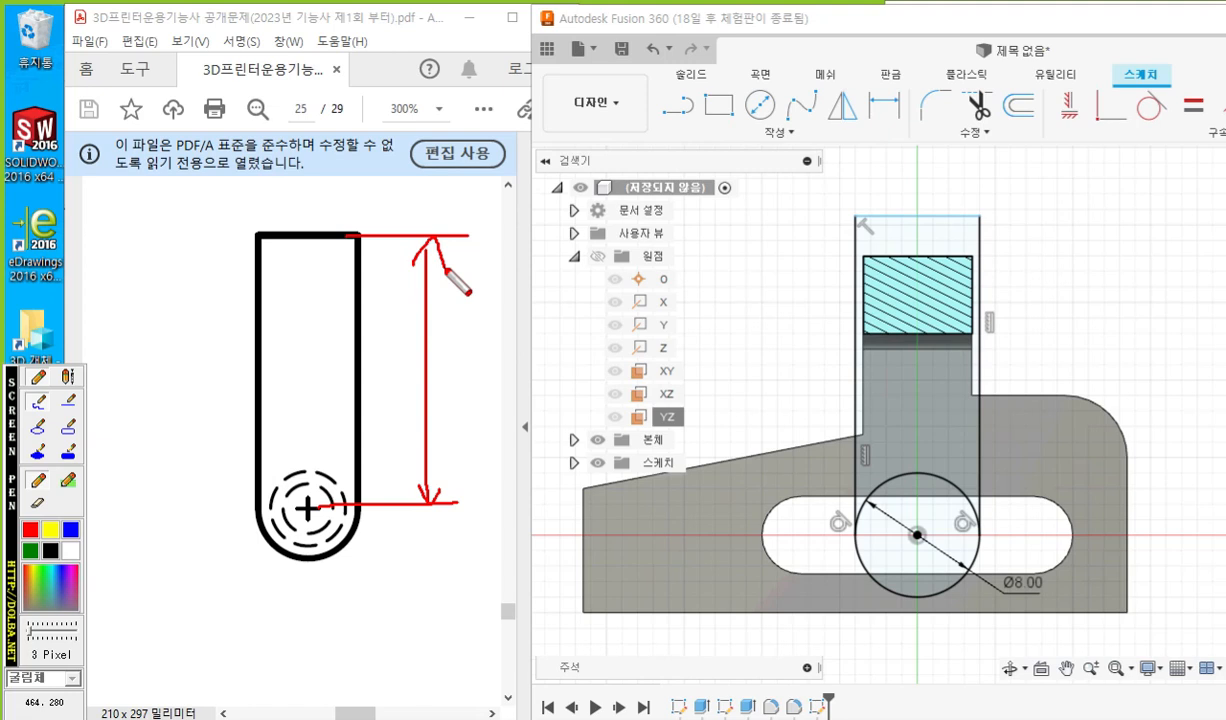
mouse_move(380, 358)
mouse_down()
mouse_move(378, 375)
mouse_move(414, 373)
mouse_up()
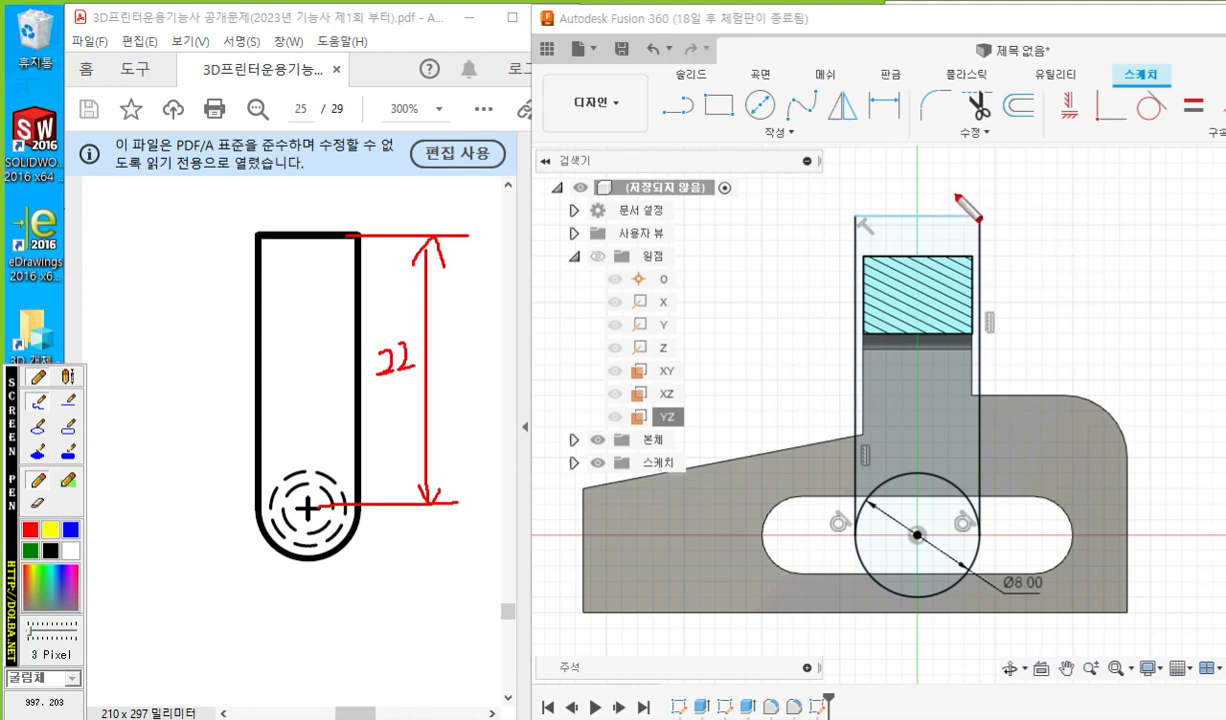
key(Escape)
Dimension the distance from the profile's top line to the circle's centre as 22 mm.
click(887, 100)
click(912, 216)
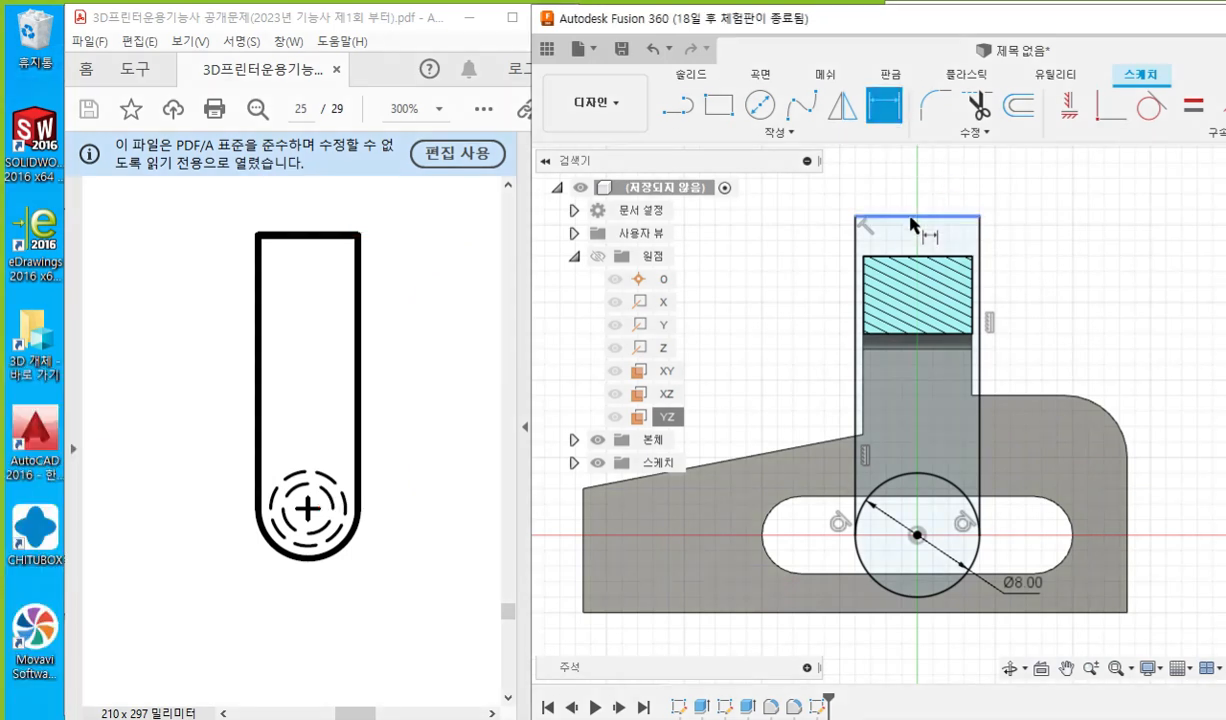
click(937, 484)
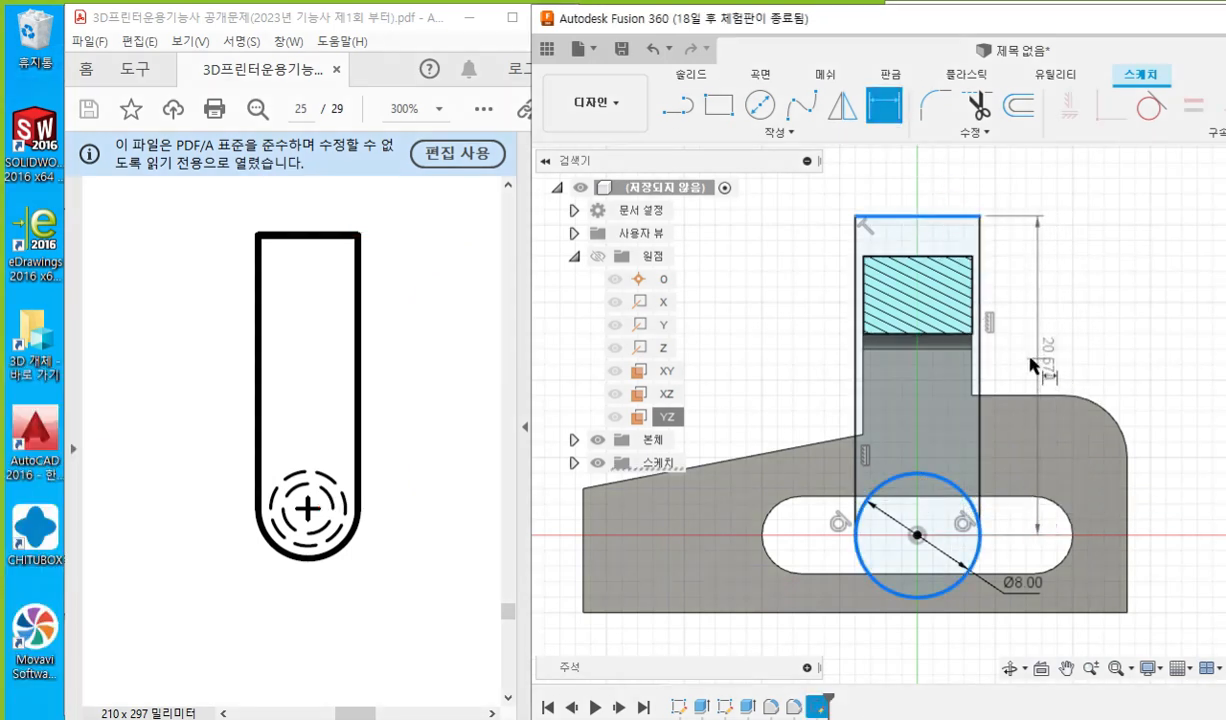
click(1035, 358)
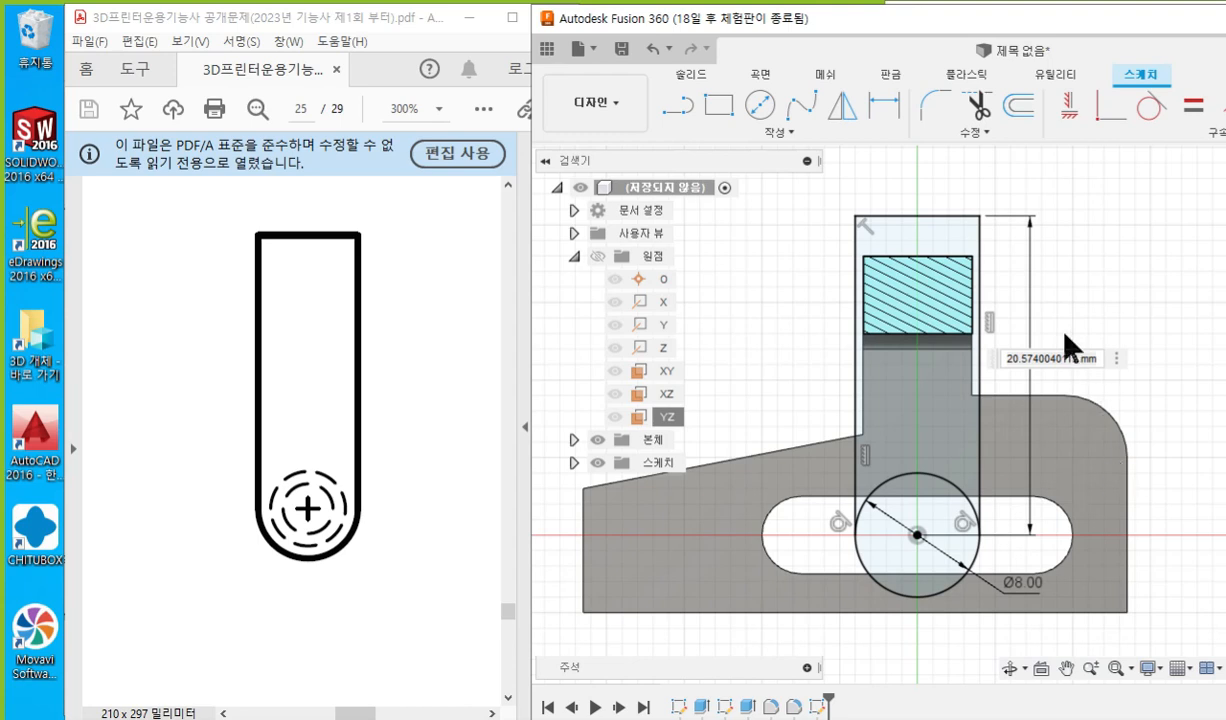
triple_click(1051, 356)
text(22)
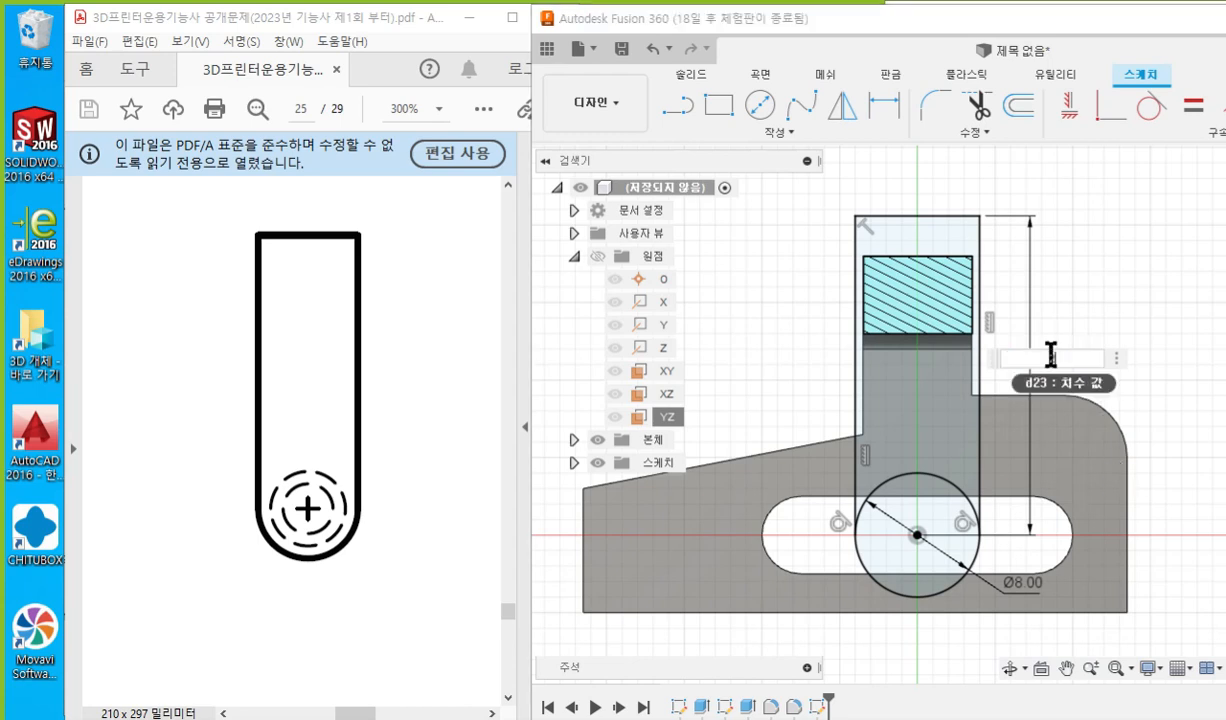
key(Return)
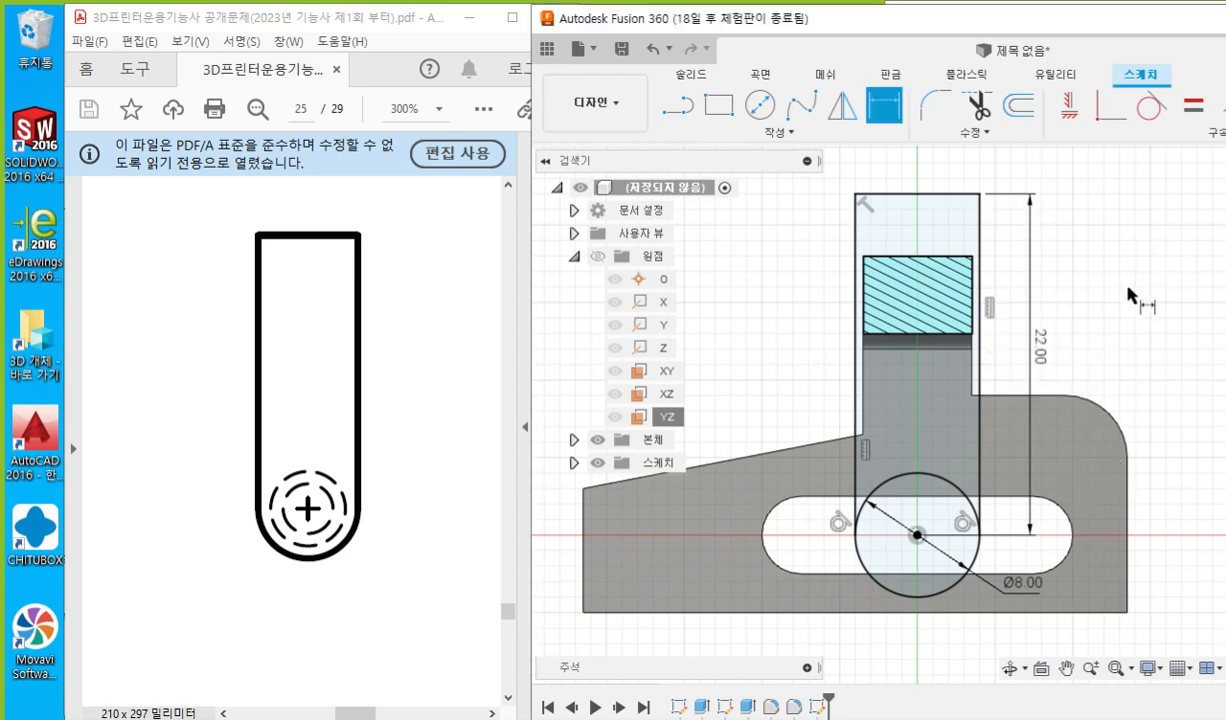
key(Escape)
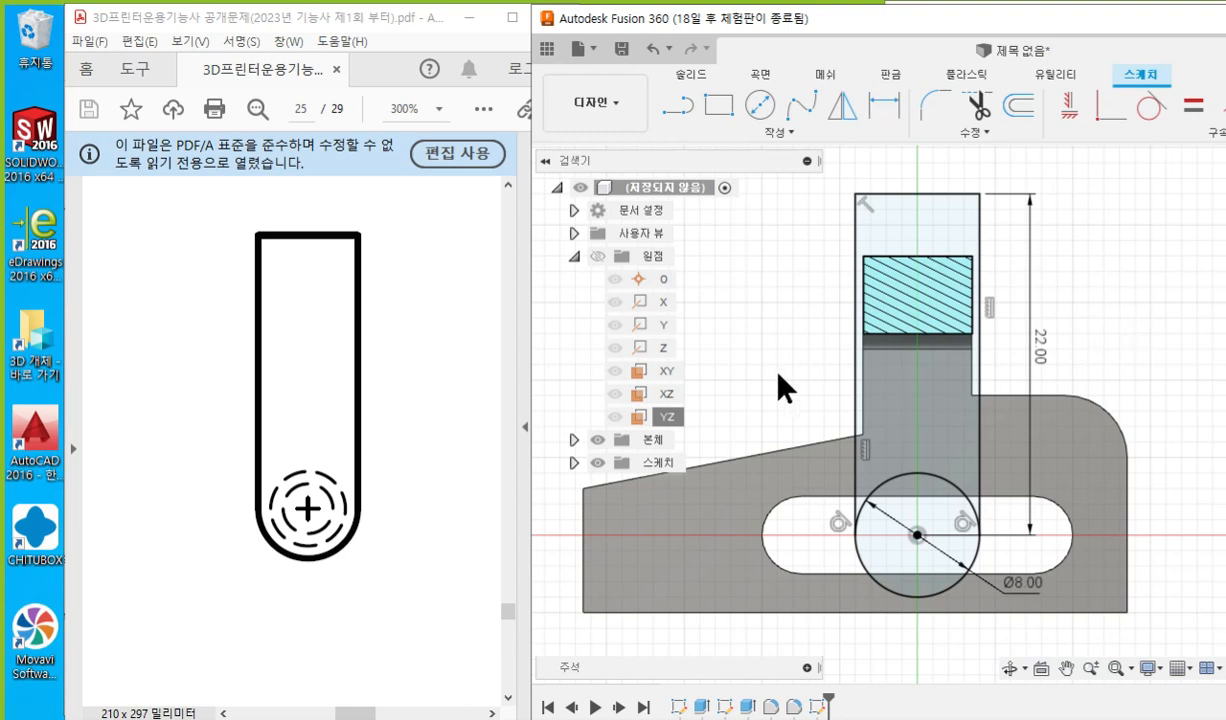
Mark the overall width of part 2's front view in the drawing with the screen pen, and clear the marks.
scroll(408, 467, up, 3)
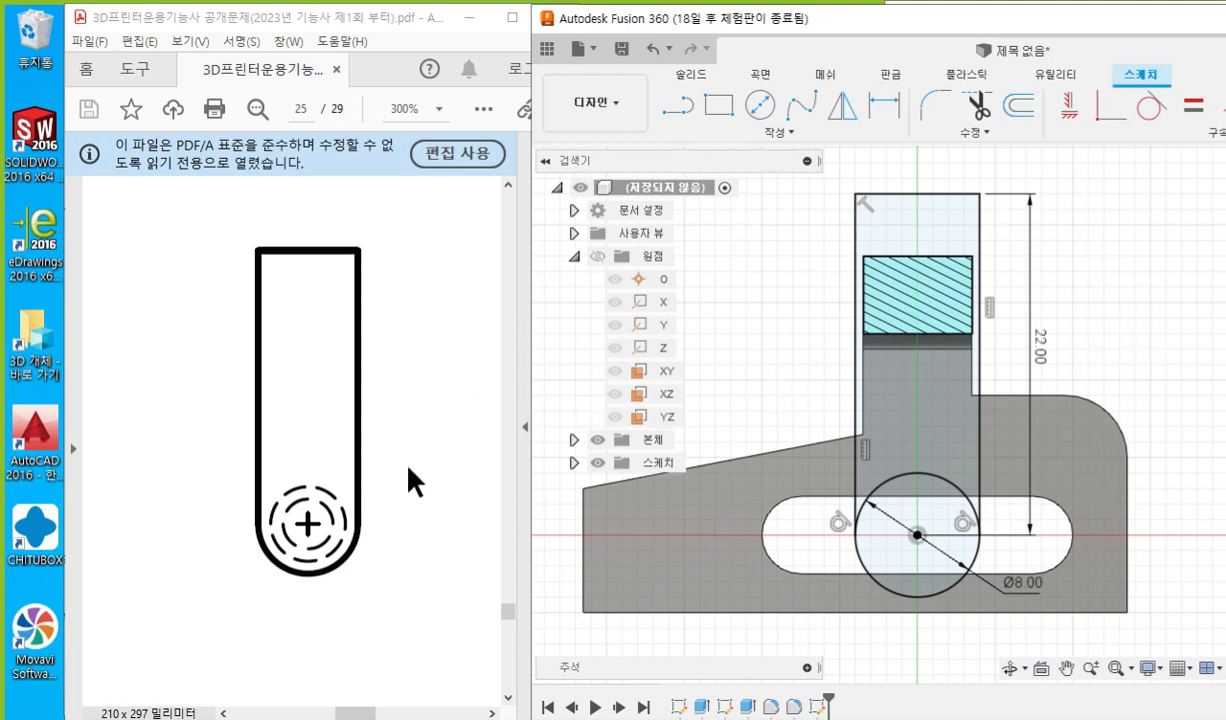
click(408, 467)
ctrl+scroll(406, 468, down, 4)
ctrl+scroll(407, 474, down, 1)
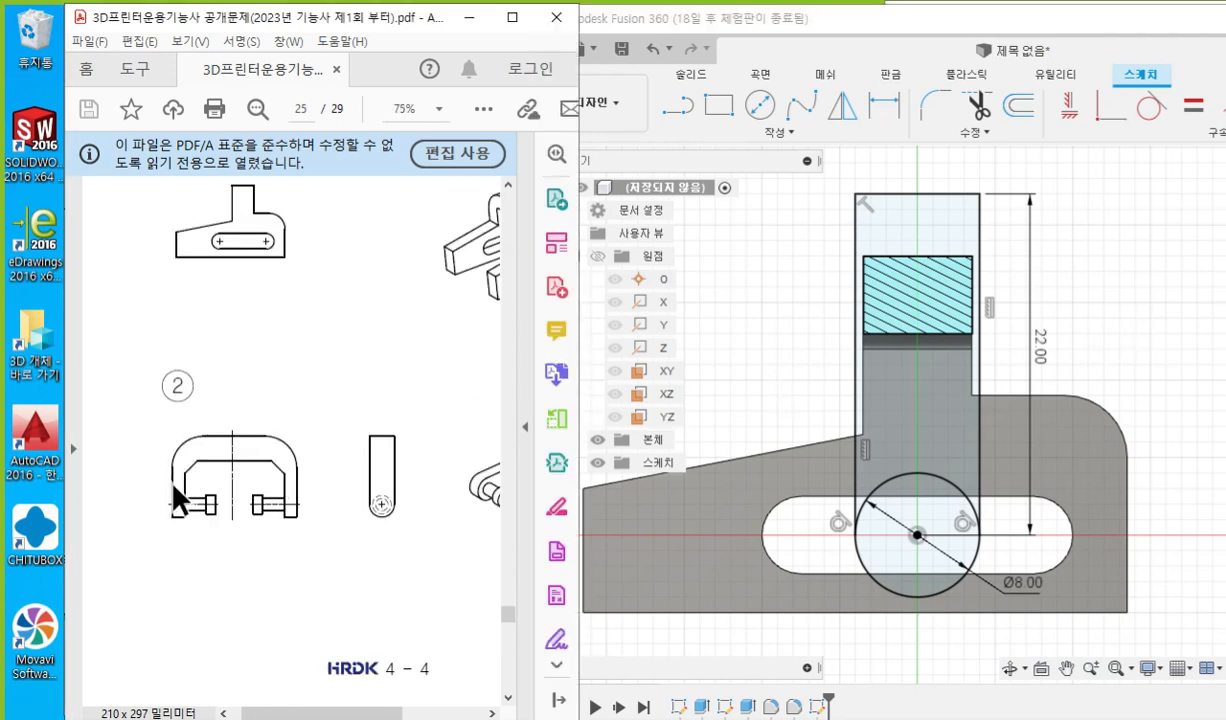
scroll(215, 487, up, 3)
scroll(159, 495, down, 3)
ctrl+scroll(163, 490, up, 2)
ctrl+scroll(163, 490, down, 1)
key(F12)
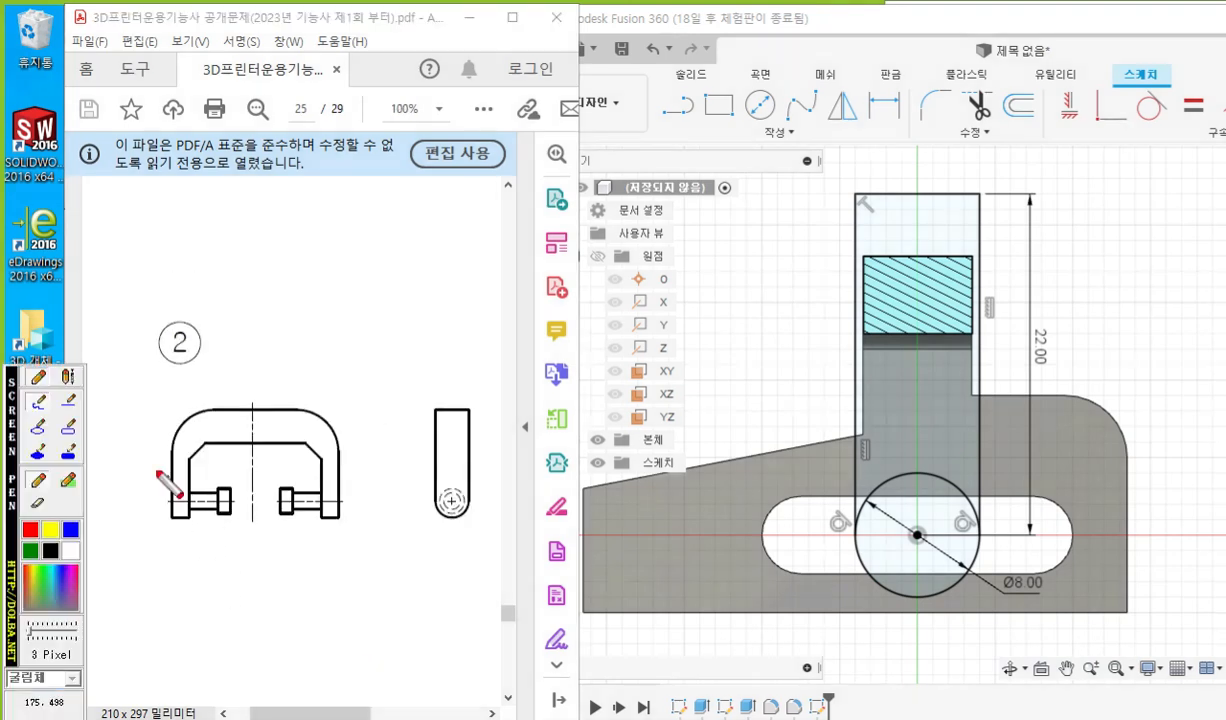
drag(170, 367, 170, 470)
mouse_move(171, 379)
mouse_down()
mouse_move(333, 377)
mouse_move(342, 452)
mouse_up()
mouse_move(313, 350)
mouse_down()
mouse_move(345, 383)
mouse_move(316, 400)
mouse_up()
mouse_move(190, 368)
mouse_down()
mouse_move(172, 380)
mouse_move(192, 394)
mouse_up()
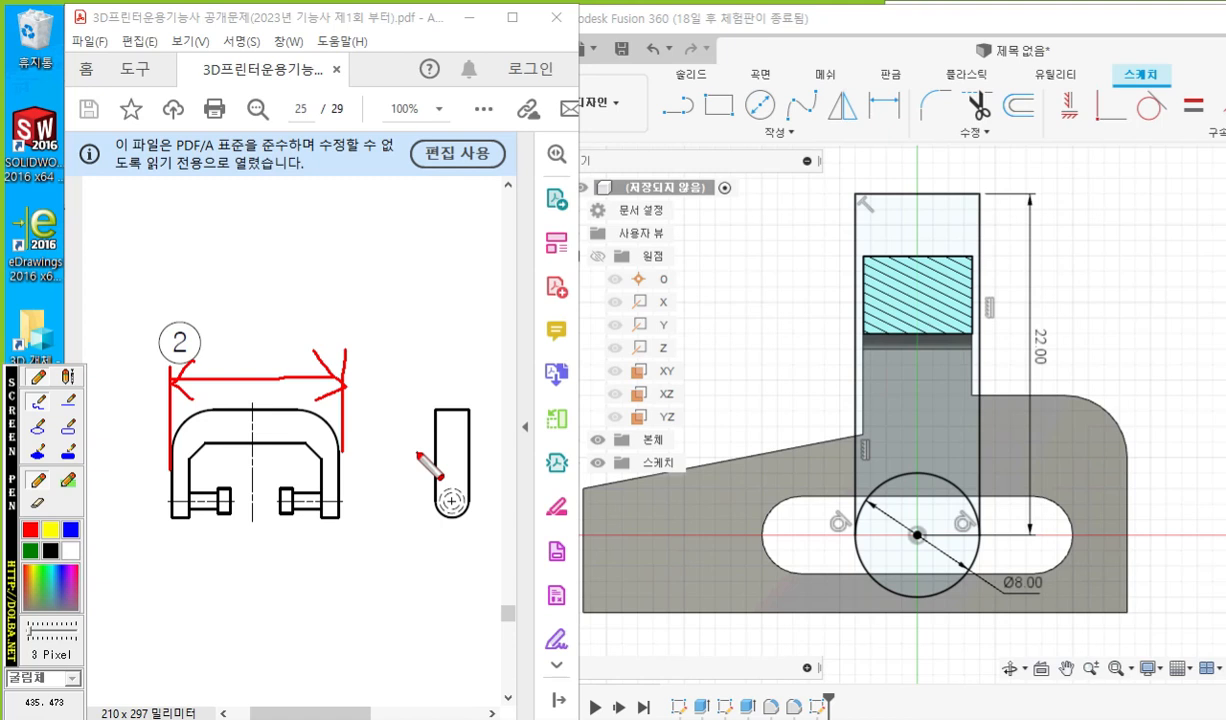
key(Escape)
Extrude both regions of the round-ended profile symmetrically to a whole length of 40 mm as a new body.
click(909, 217)
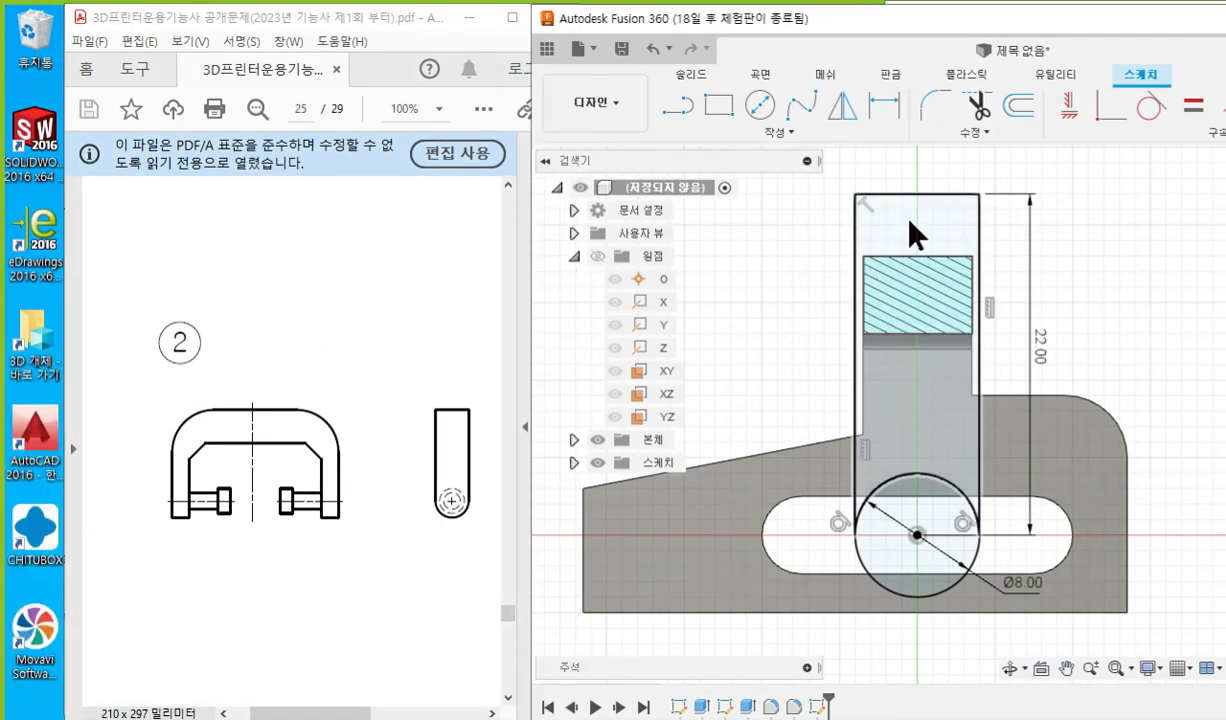
click(929, 506)
scroll(929, 506, down, 2)
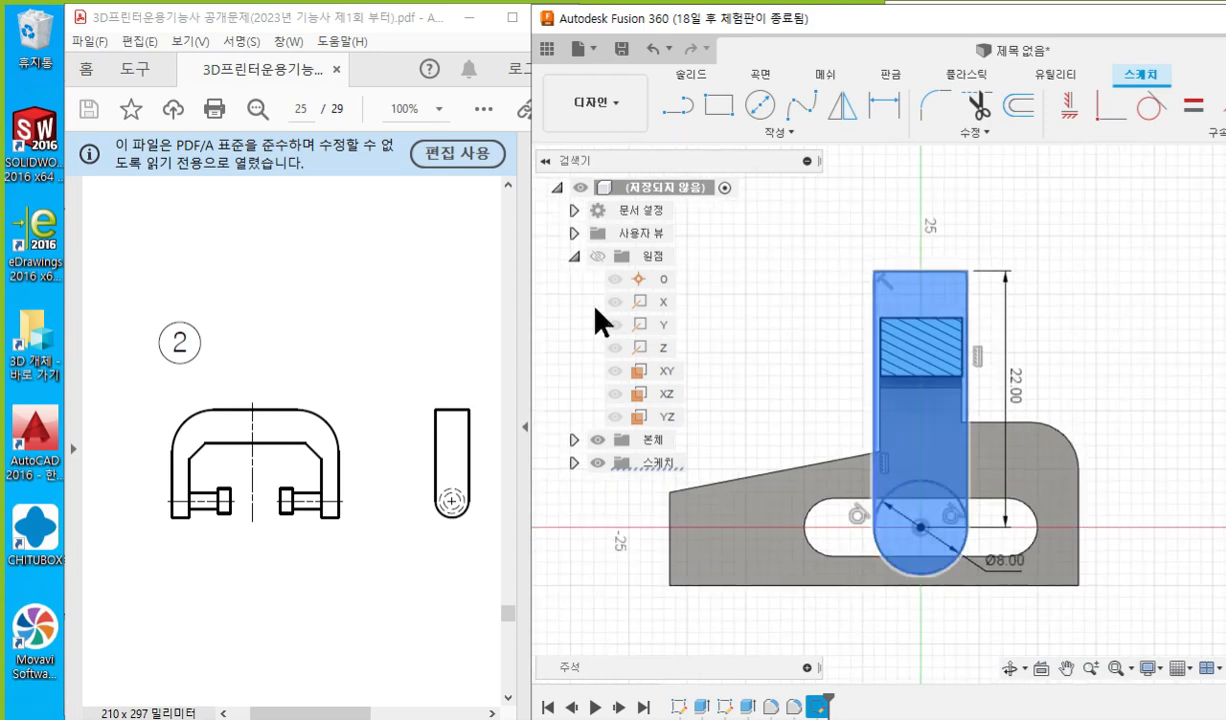
mouse_move(766, 357)
shift+middle_down()
mouse_move(815, 399)
mouse_move(850, 404)
mouse_move(841, 397)
shift+middle_up()
right_click(1088, 295)
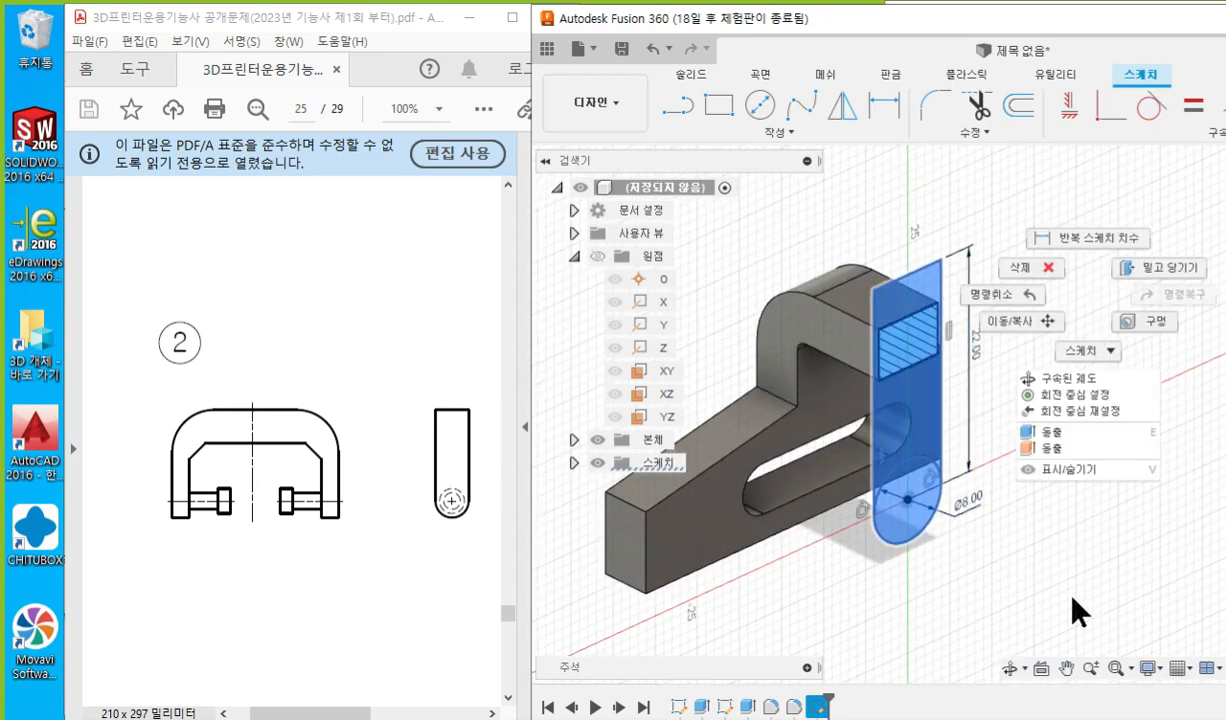
click(1080, 435)
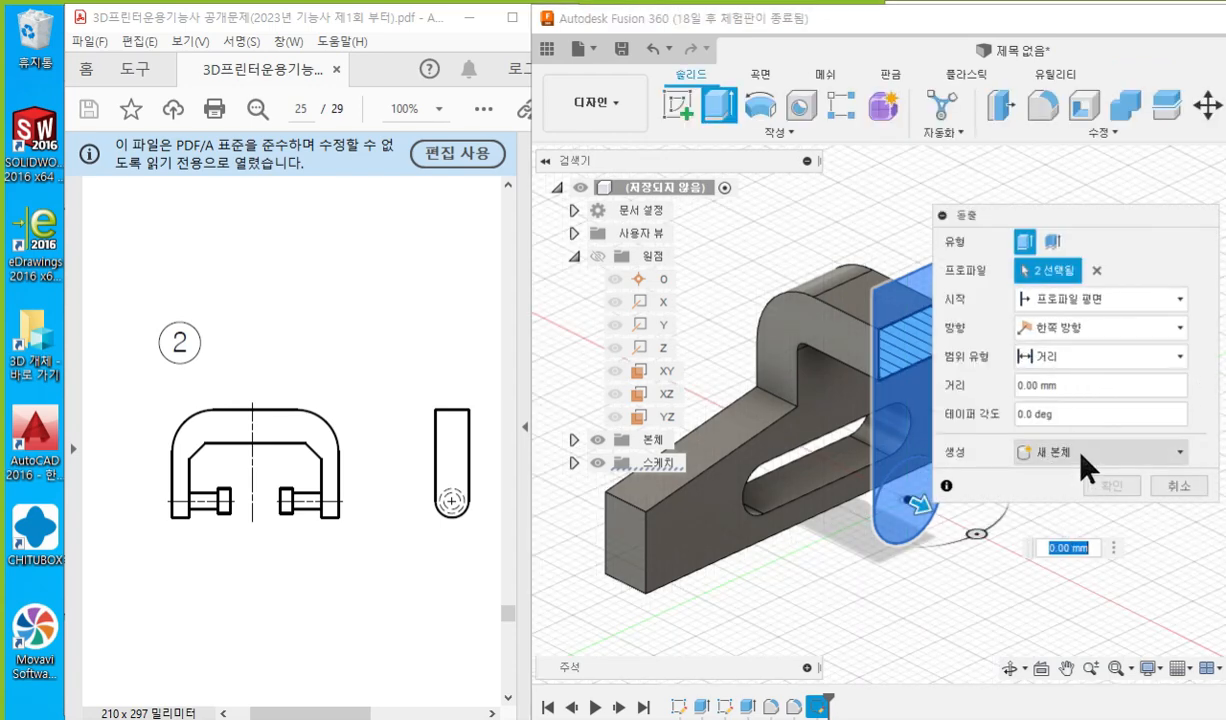
click(1094, 330)
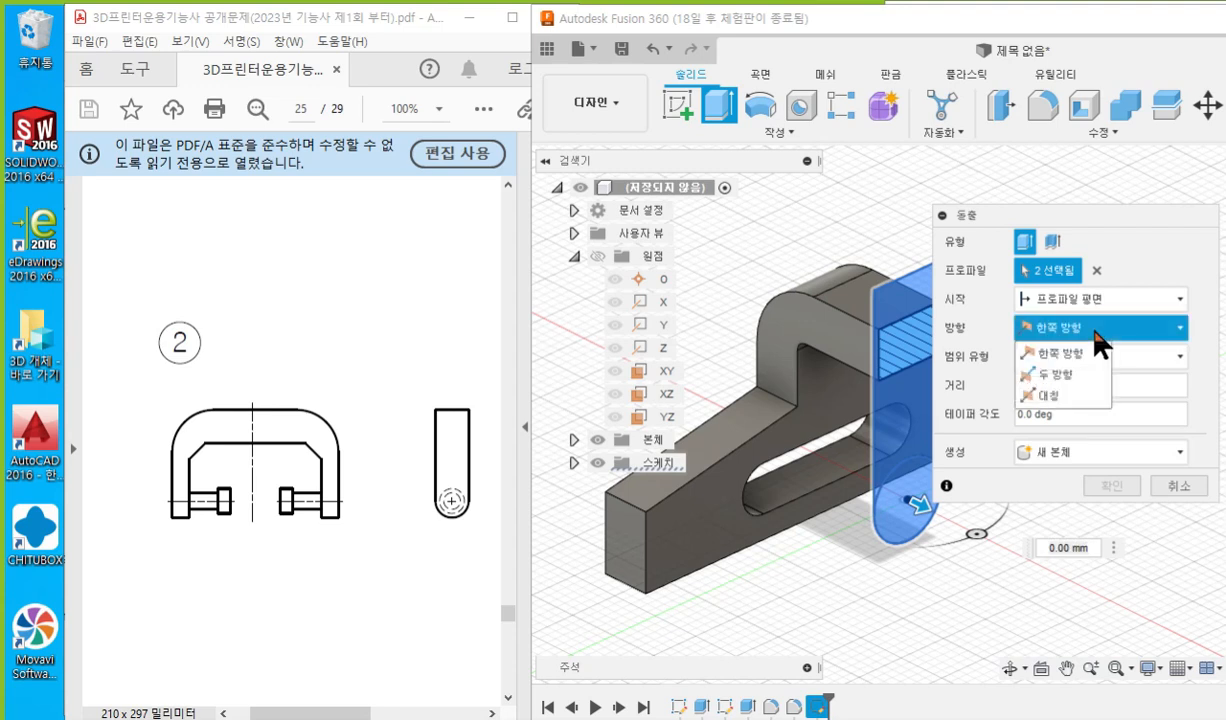
click(1030, 395)
click(1052, 385)
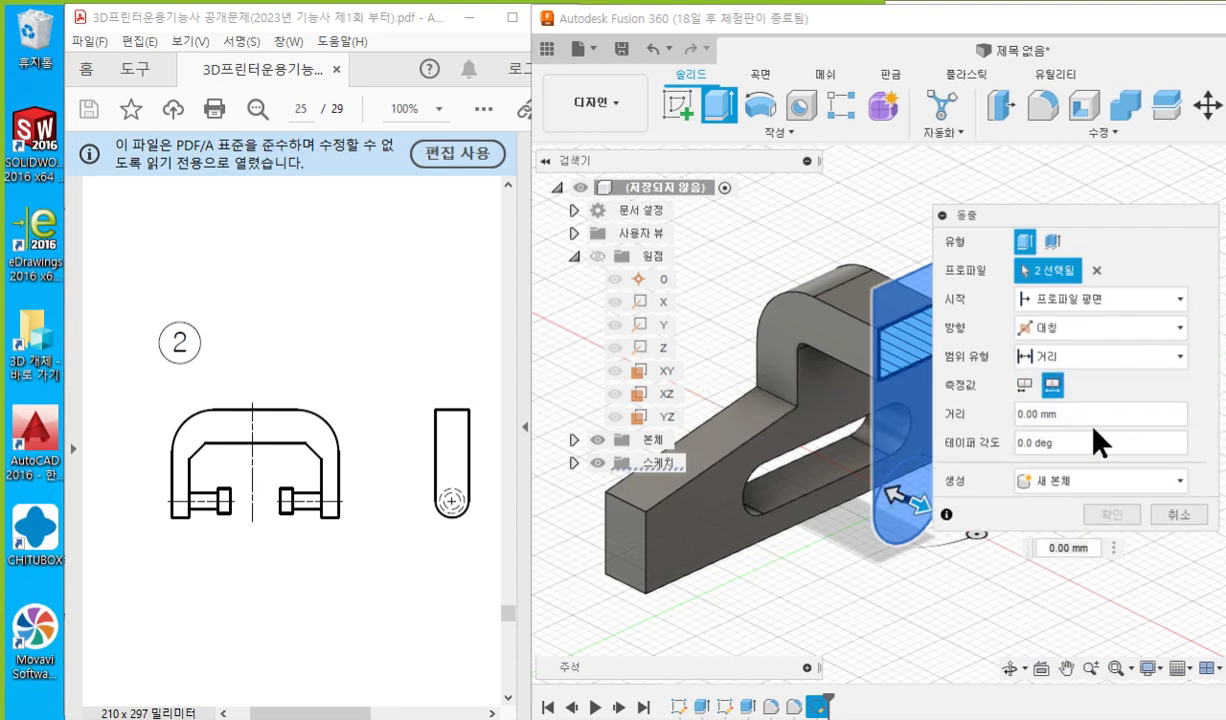
click(1080, 416)
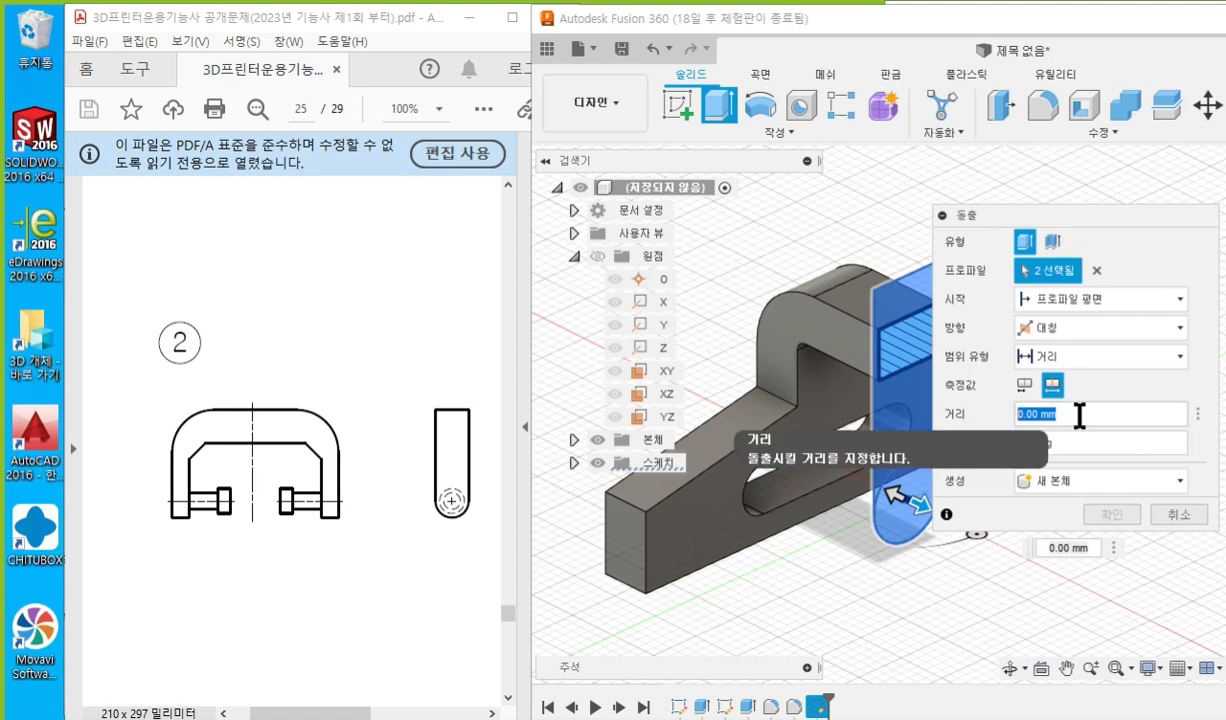
text(40)
click(1020, 481)
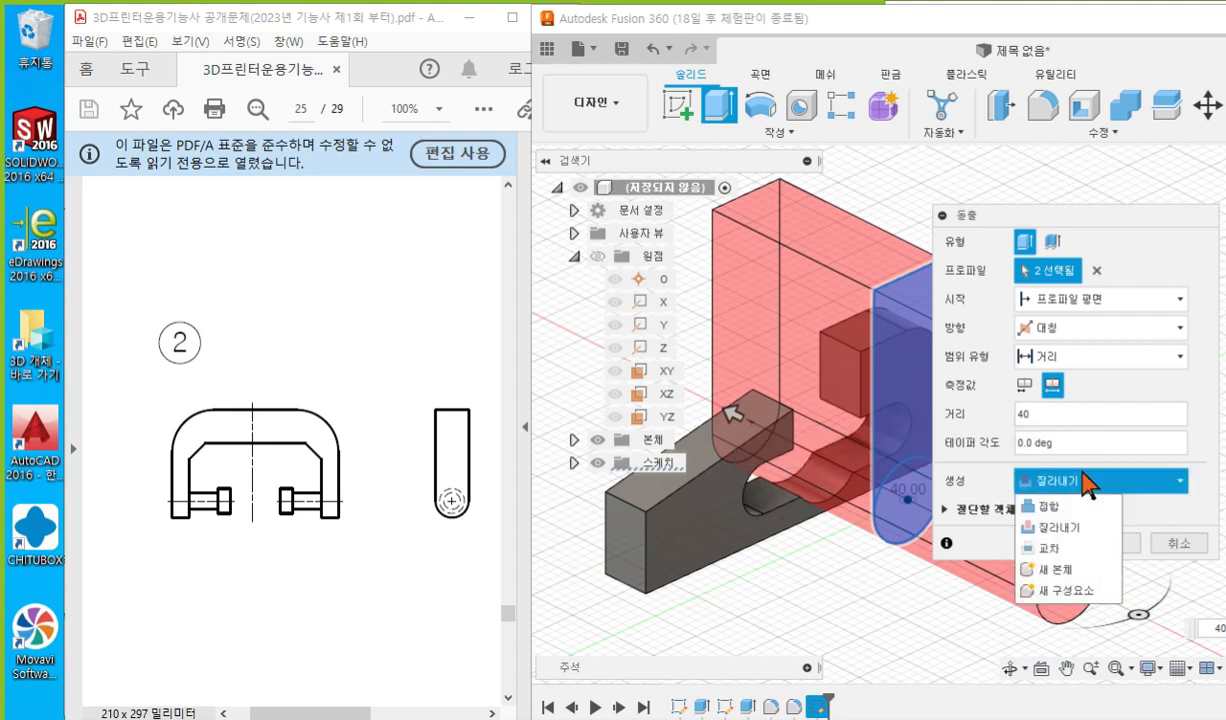
click(1055, 569)
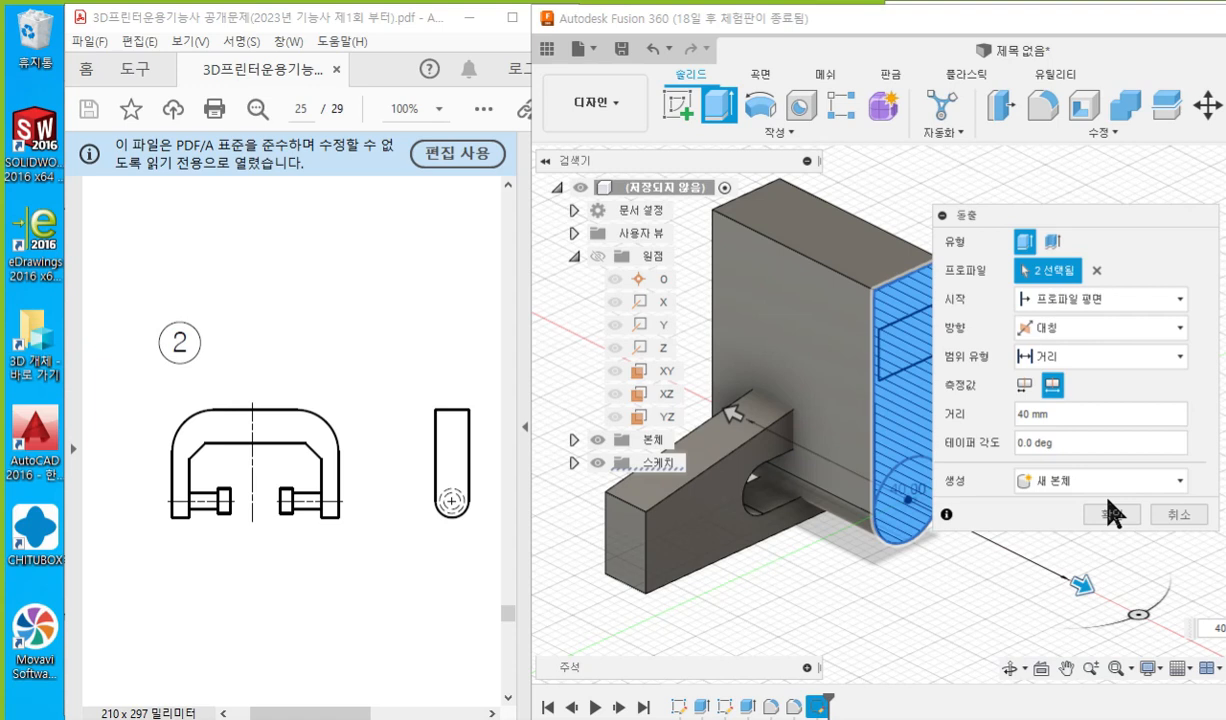
click(1105, 516)
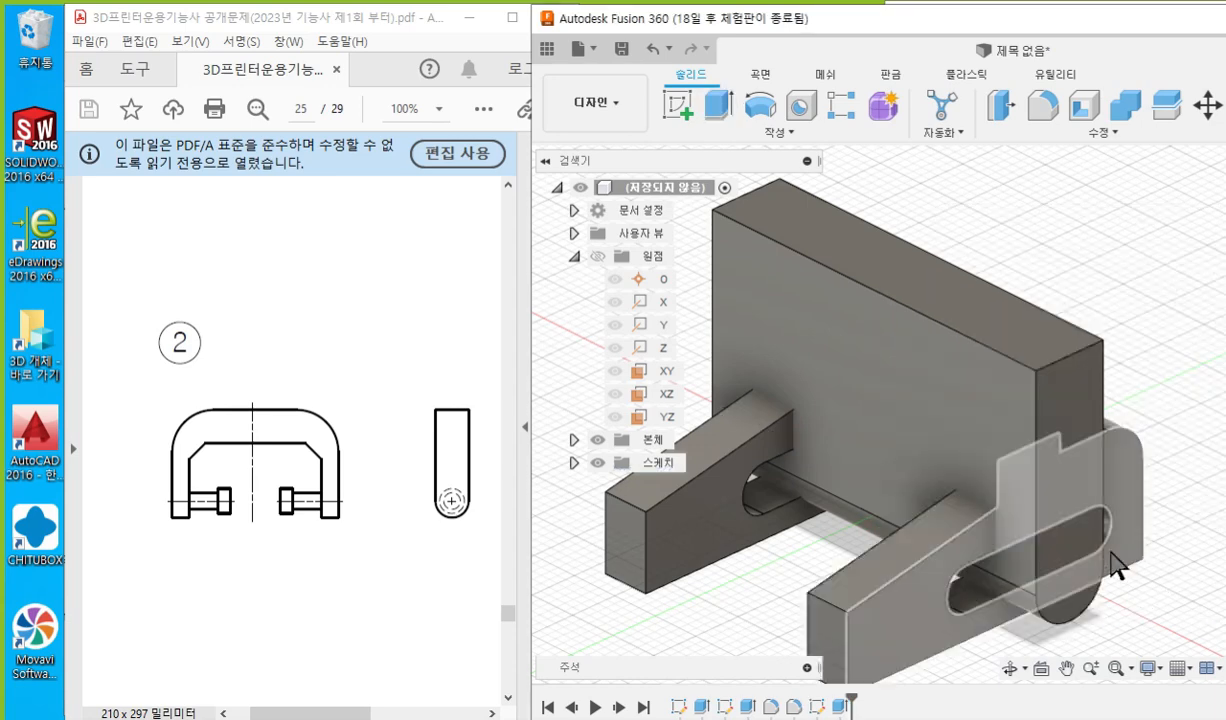
Hide part 1's body (본체1) and clear its selection.
middle_drag(920, 539, 969, 493)
scroll(953, 495, down, 1)
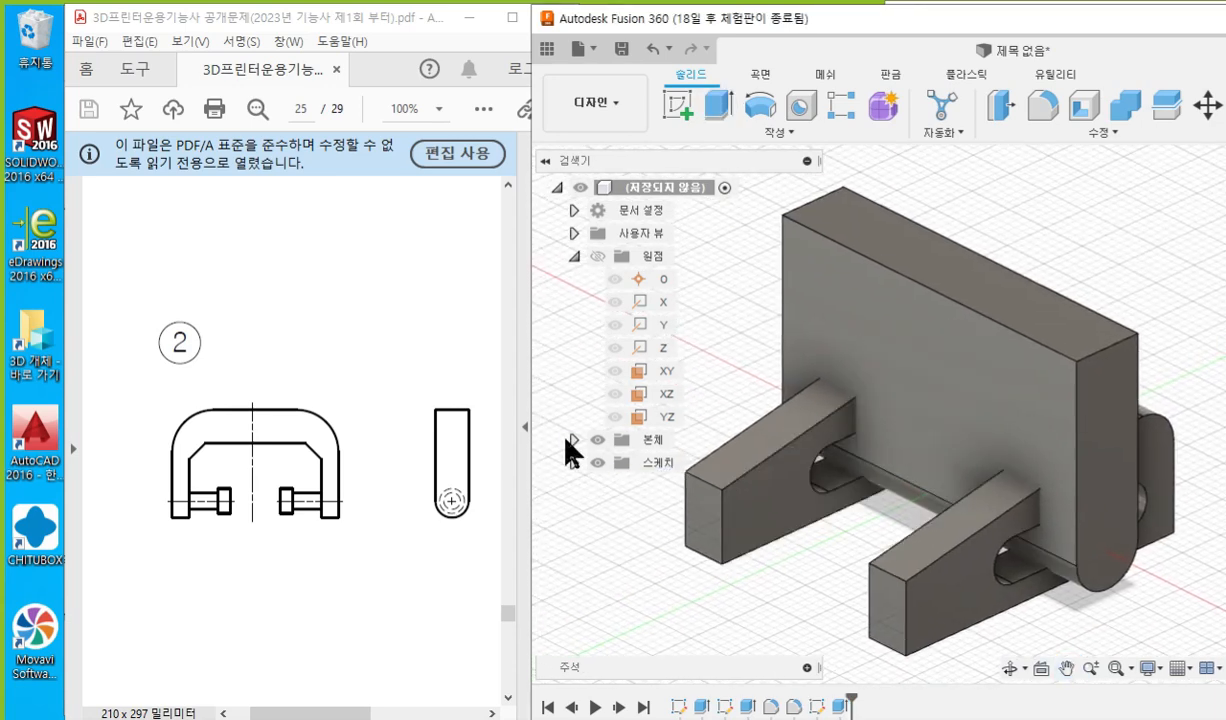
click(573, 439)
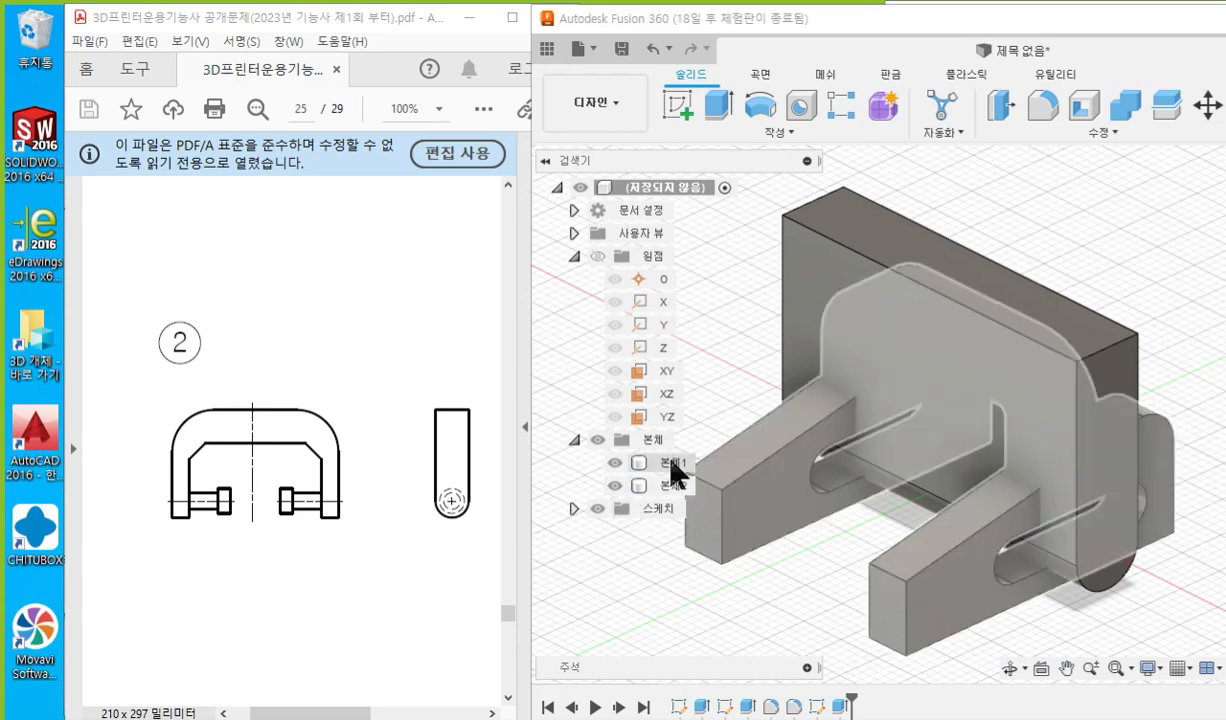
click(671, 464)
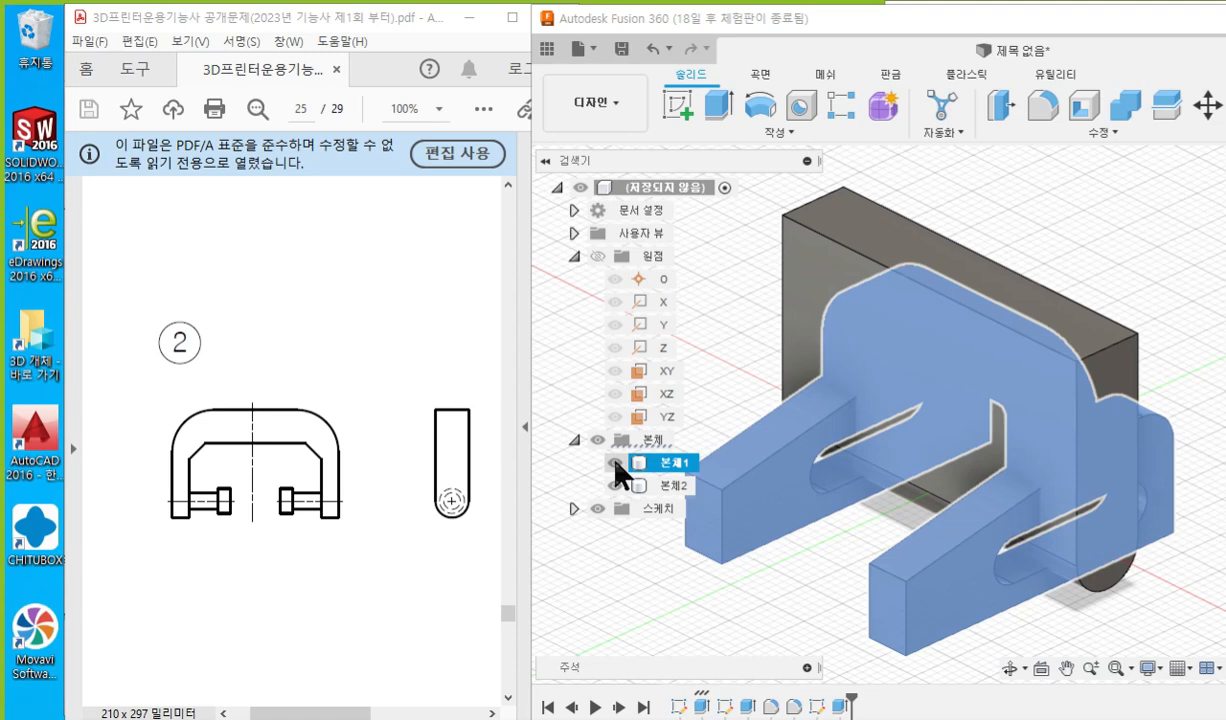
click(615, 463)
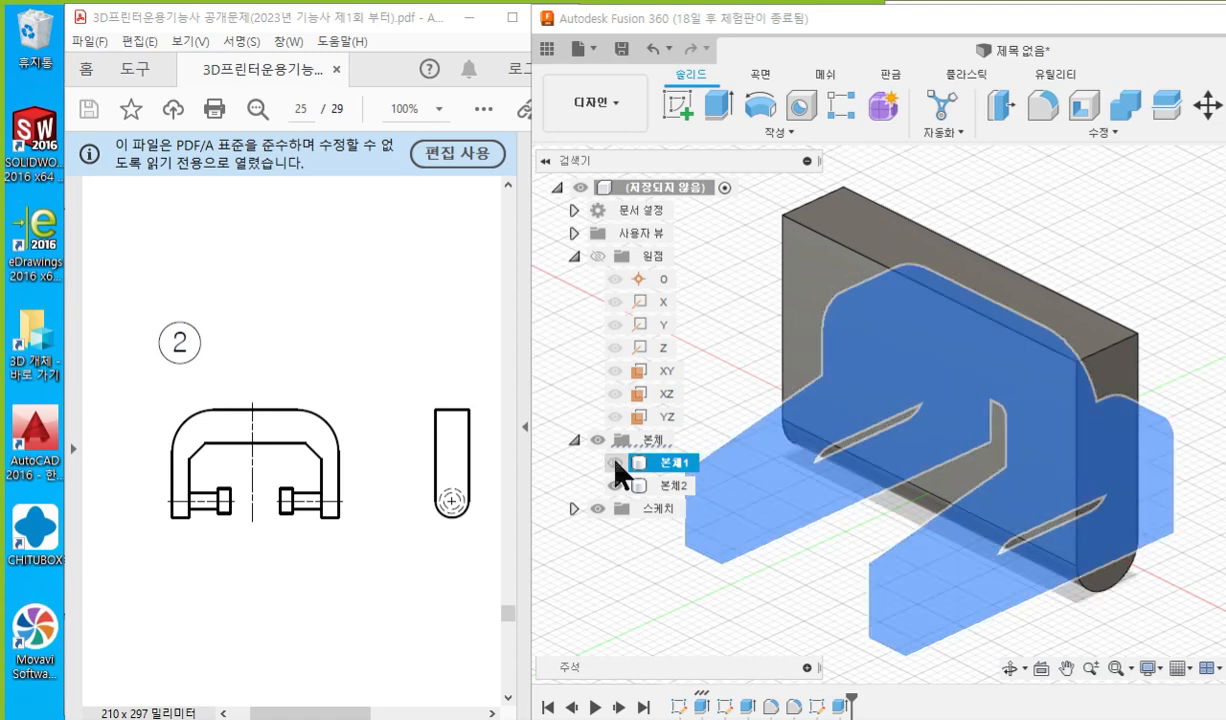
click(804, 589)
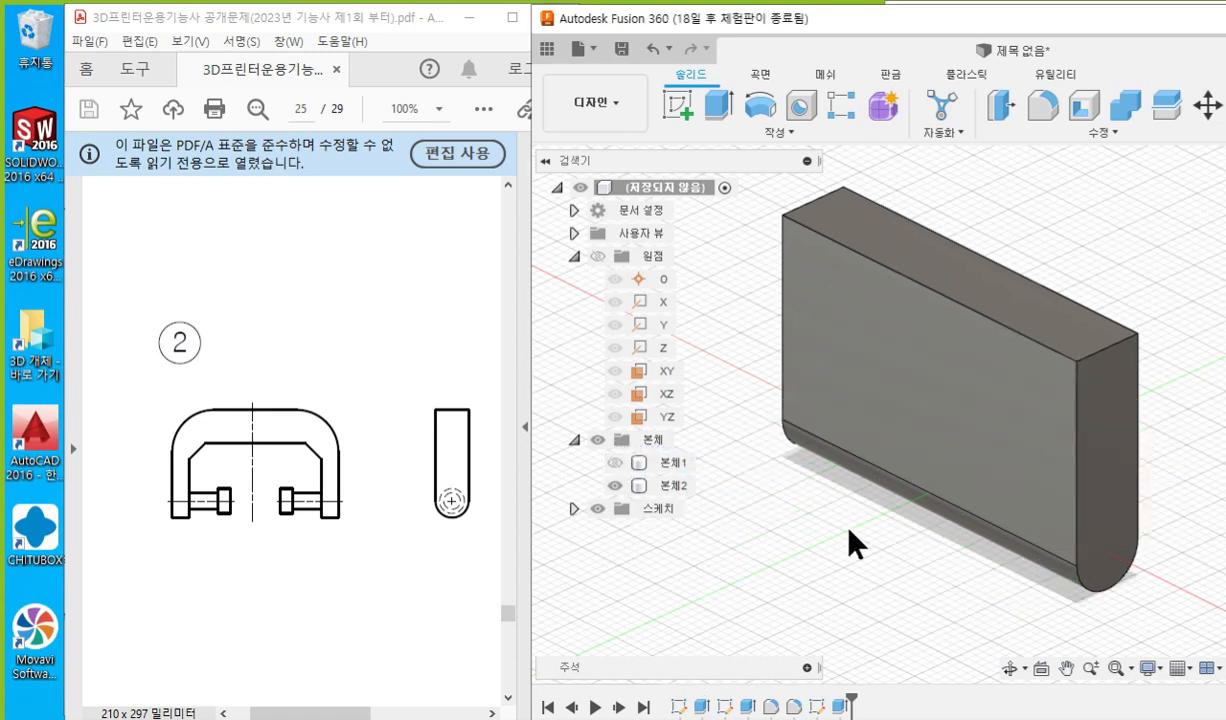
Outline a cutting plane with a two-way arrow on part 2's block, underline 본체1 with the screen pen, and clear the marks.
key(F2)
mouse_move(848, 322)
mouse_down()
mouse_move(848, 473)
mouse_move(993, 600)
mouse_move(1042, 390)
mouse_move(832, 310)
mouse_up()
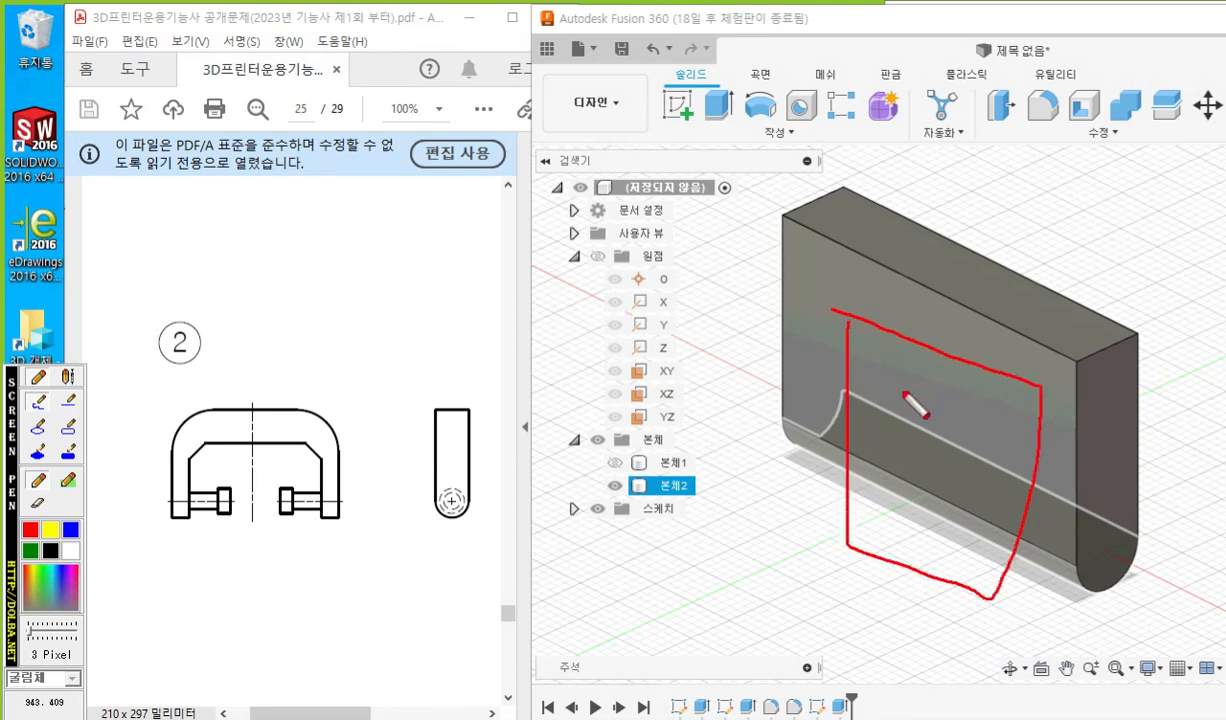
mouse_move(897, 392)
mouse_down()
mouse_move(988, 342)
mouse_move(925, 378)
mouse_move(919, 403)
mouse_up()
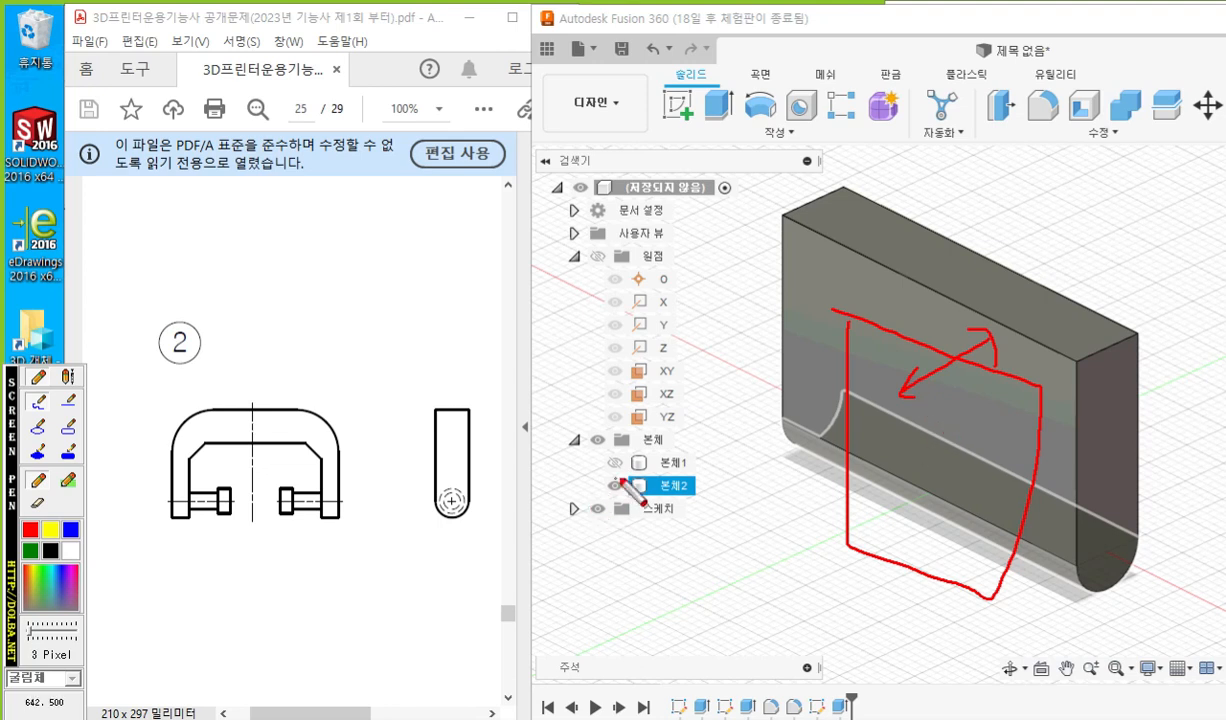
drag(600, 466, 713, 478)
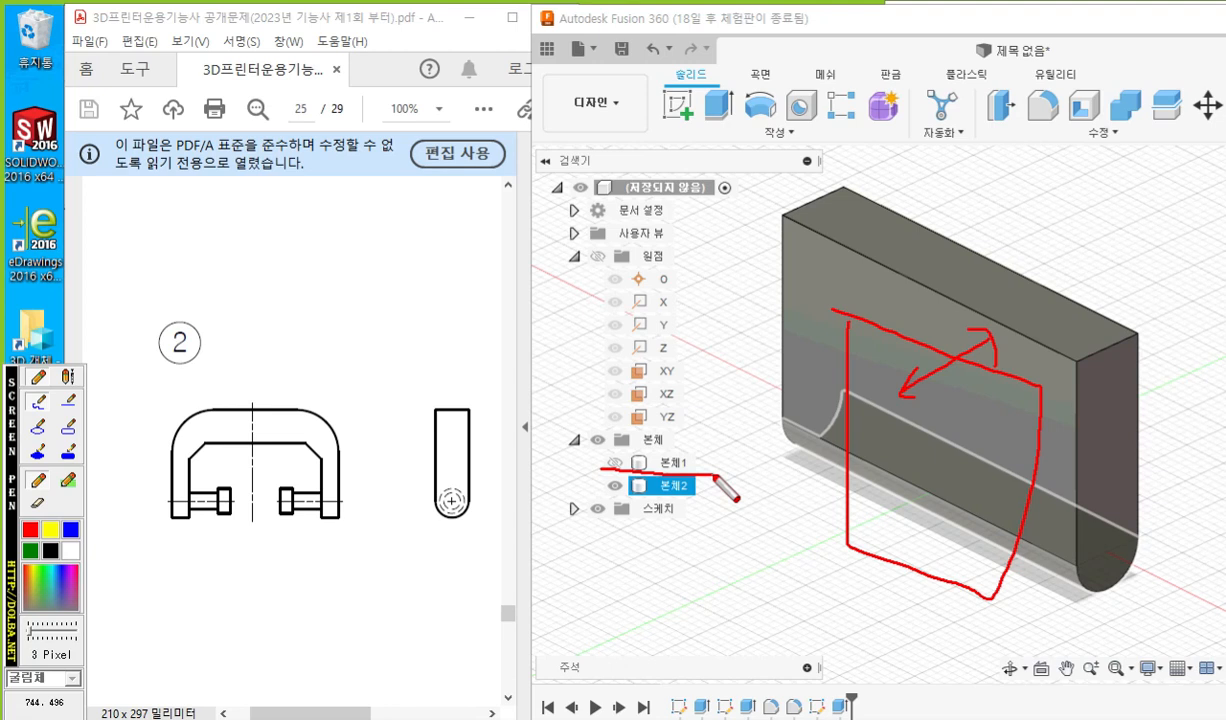
key(Escape)
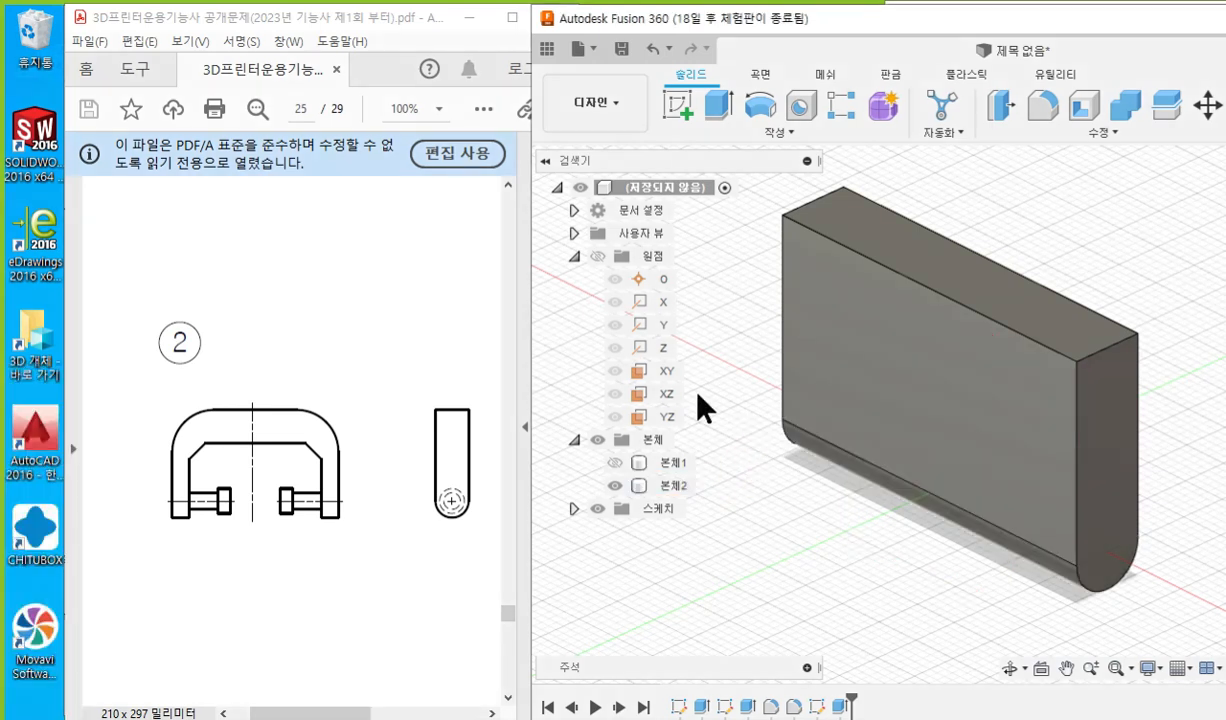
Select the XZ plane, label it XZ with the screen pen, and outline the plane's preview on part 2's block.
click(668, 394)
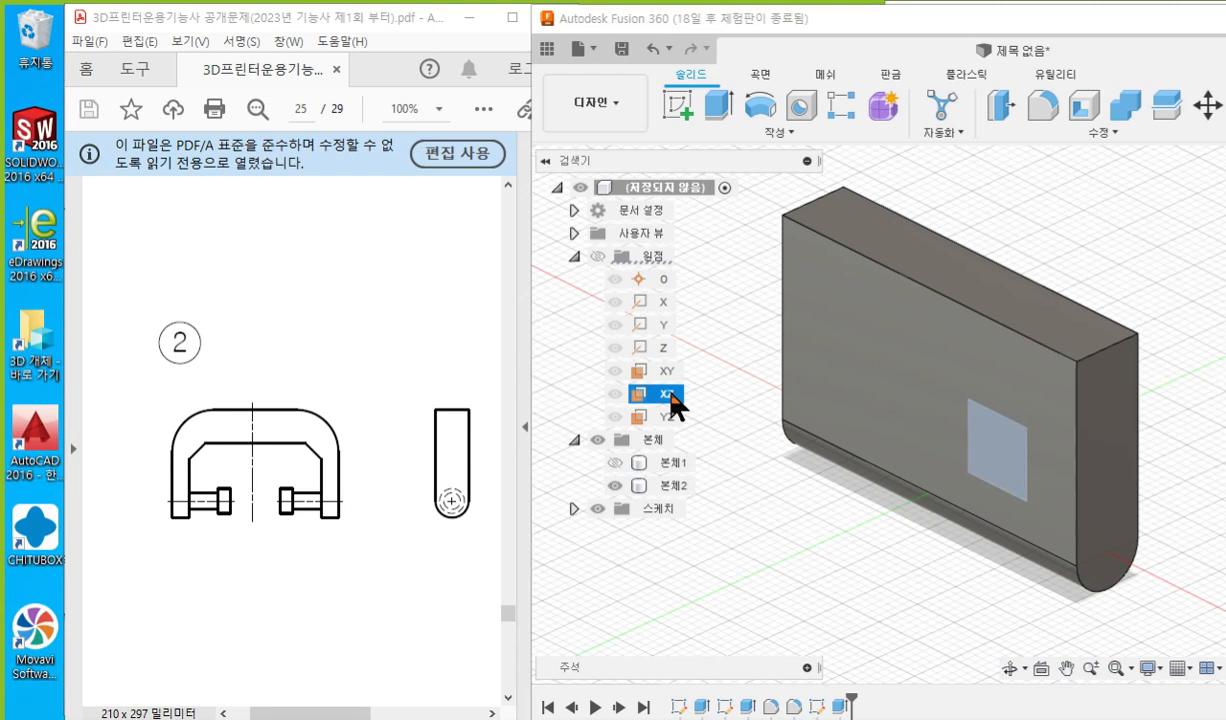
key(F12)
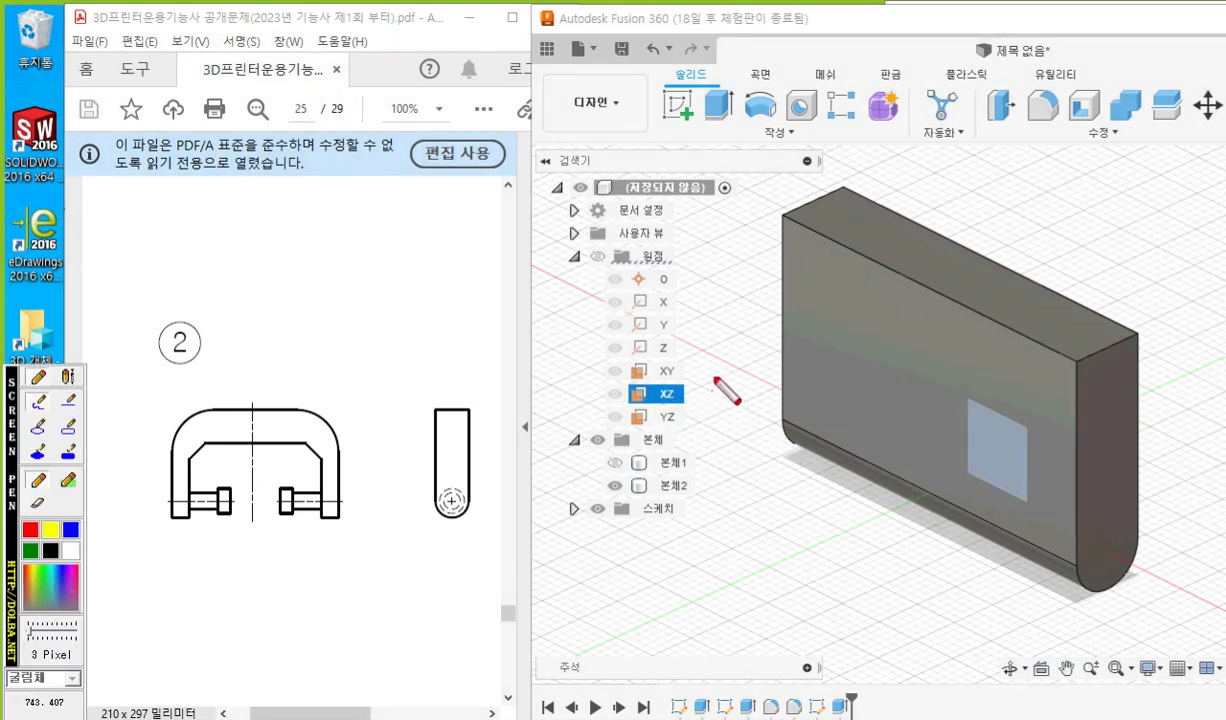
mouse_move(719, 370)
mouse_down()
mouse_move(698, 410)
mouse_move(774, 405)
mouse_up()
mouse_move(984, 400)
mouse_down()
mouse_move(964, 462)
mouse_move(1022, 496)
mouse_move(995, 414)
mouse_move(965, 400)
mouse_up()
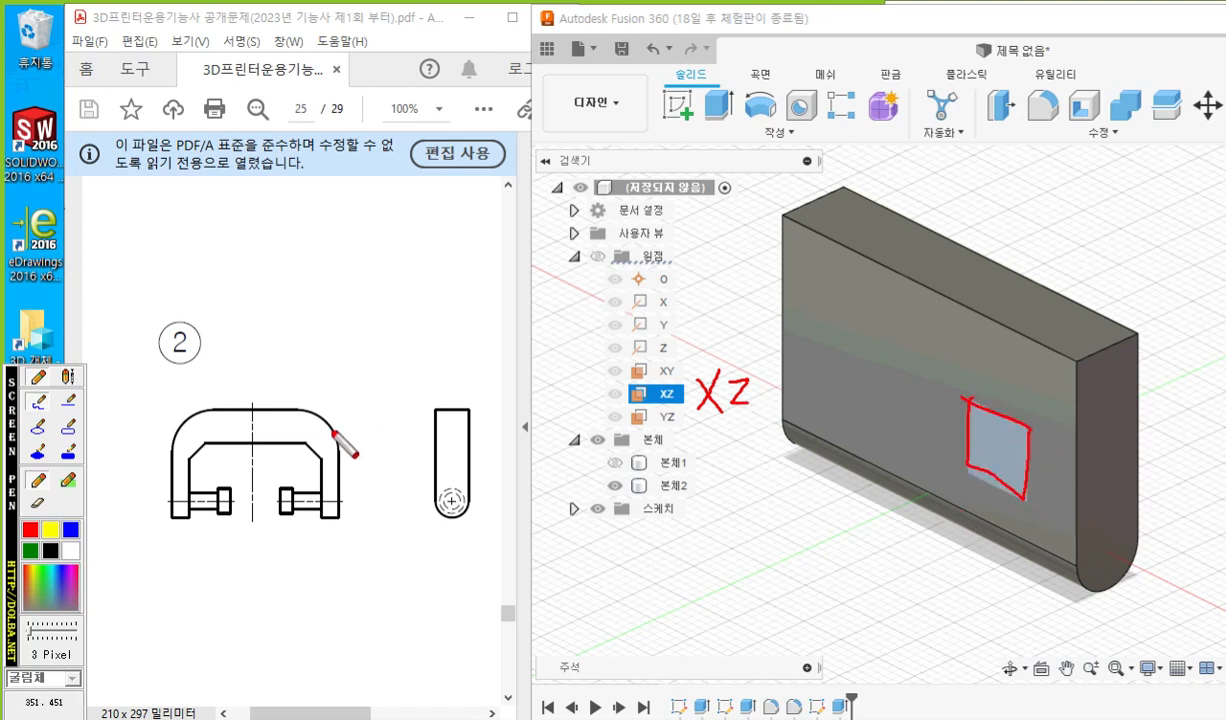
Trace part 2's inner opening and mark the XZ cutting plane with a two-way arrow on its side view, then clear the marks.
mouse_move(190, 545)
mouse_down()
mouse_move(191, 452)
mouse_move(207, 440)
mouse_move(280, 441)
mouse_move(319, 463)
mouse_move(320, 545)
mouse_move(190, 541)
mouse_up()
mouse_move(441, 388)
mouse_down()
mouse_move(446, 588)
mouse_move(424, 562)
mouse_up()
drag(420, 347, 436, 377)
mouse_move(436, 347)
mouse_down()
mouse_move(420, 378)
mouse_move(452, 360)
mouse_move(457, 377)
mouse_up()
drag(408, 474, 497, 473)
drag(497, 473, 482, 493)
drag(420, 455, 403, 474)
drag(403, 474, 420, 493)
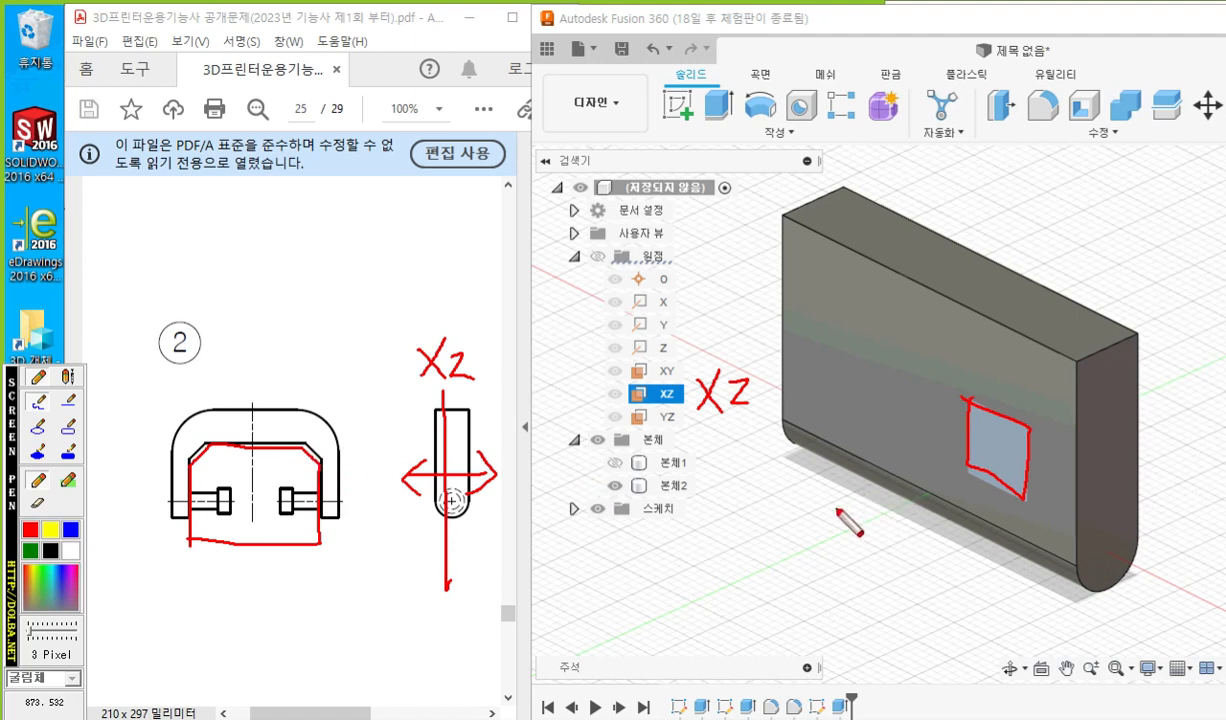
key(Escape)
click(859, 380)
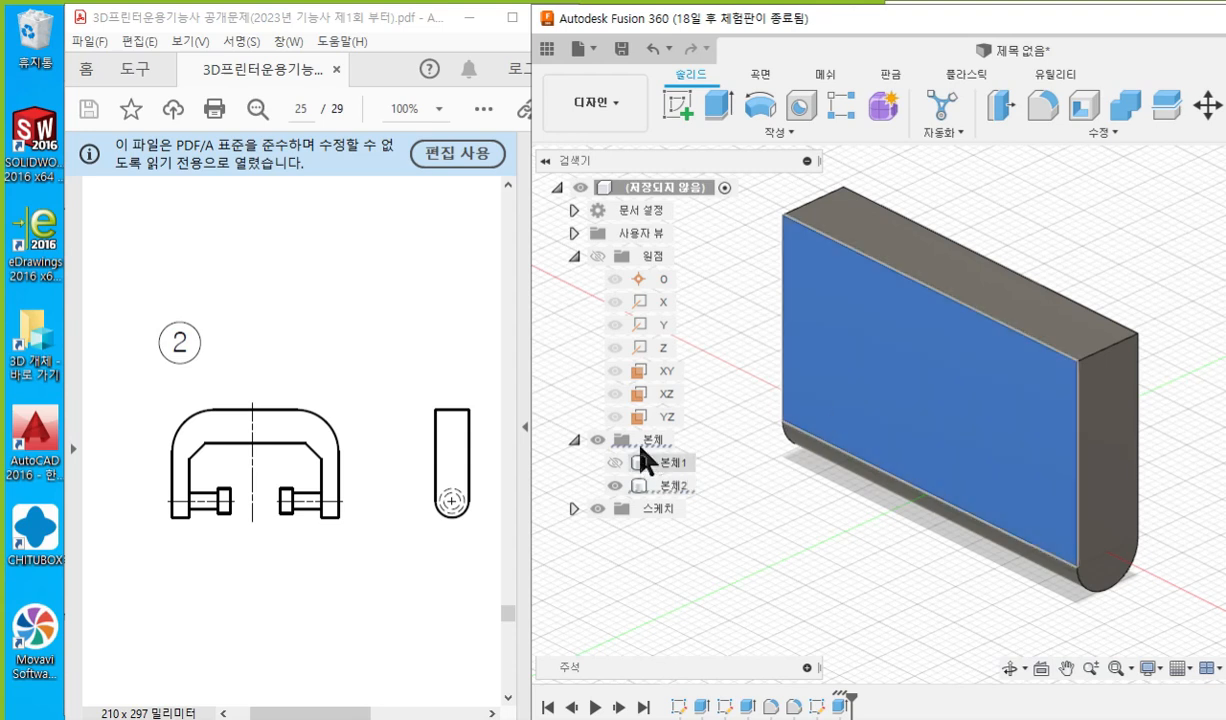
Create a sketch on the XZ plane and enable Slice (슬라이스) to section the block at the sketch plane.
right_click(668, 396)
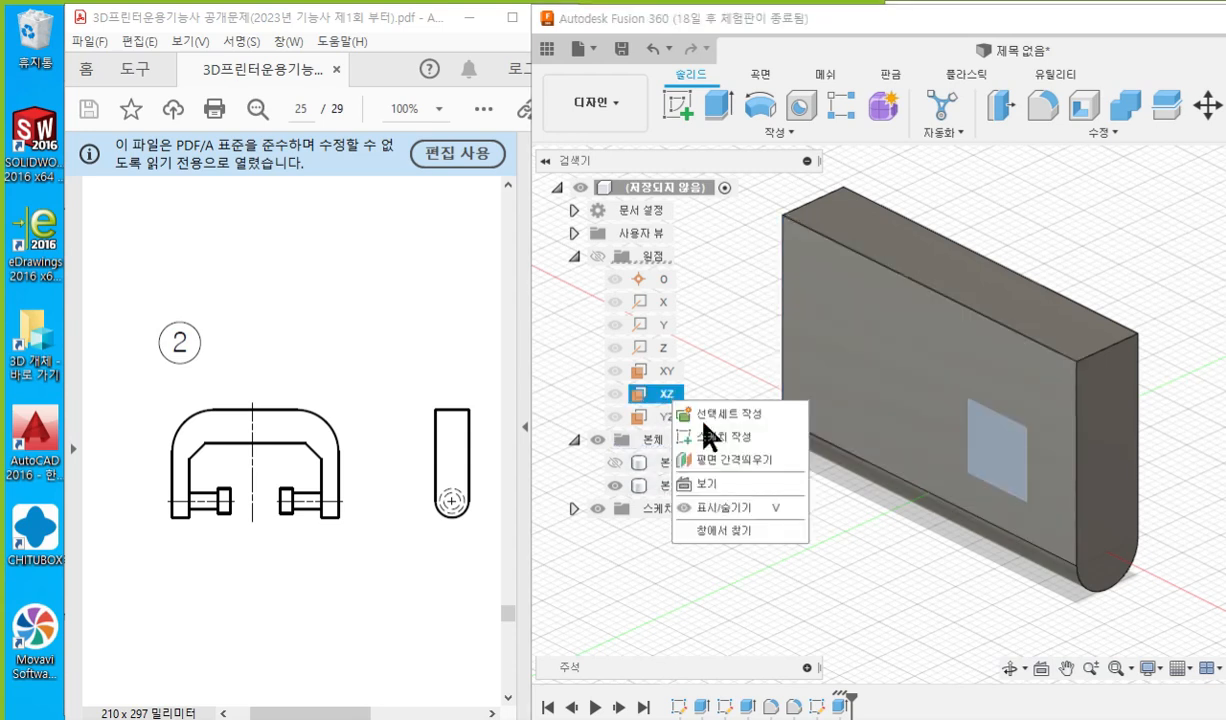
click(721, 438)
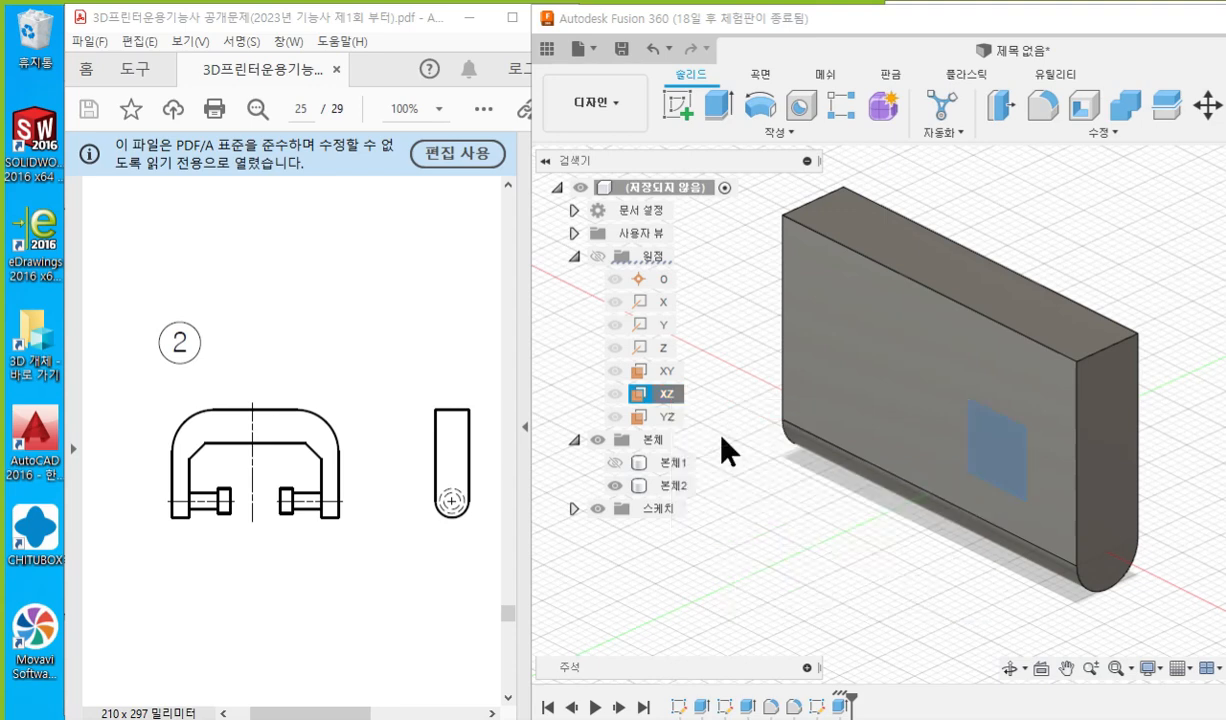
mouse_move(1039, 471)
middle_down()
mouse_move(854, 528)
mouse_move(835, 559)
middle_up()
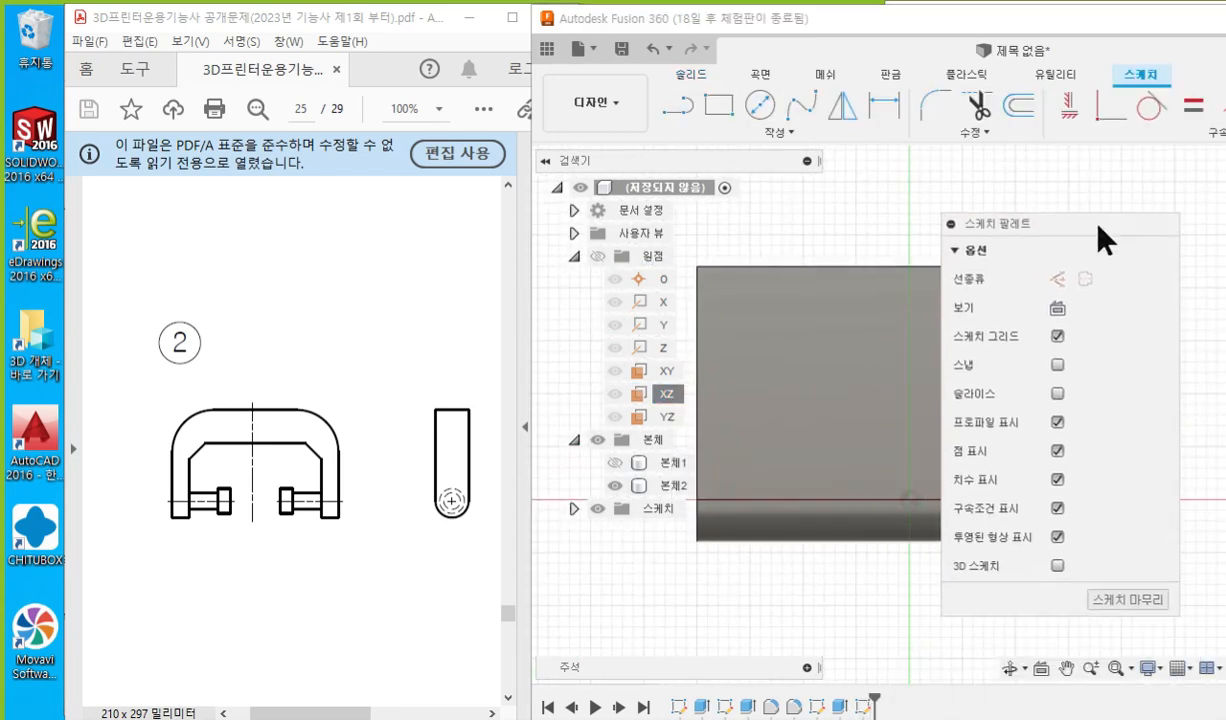
click(1089, 386)
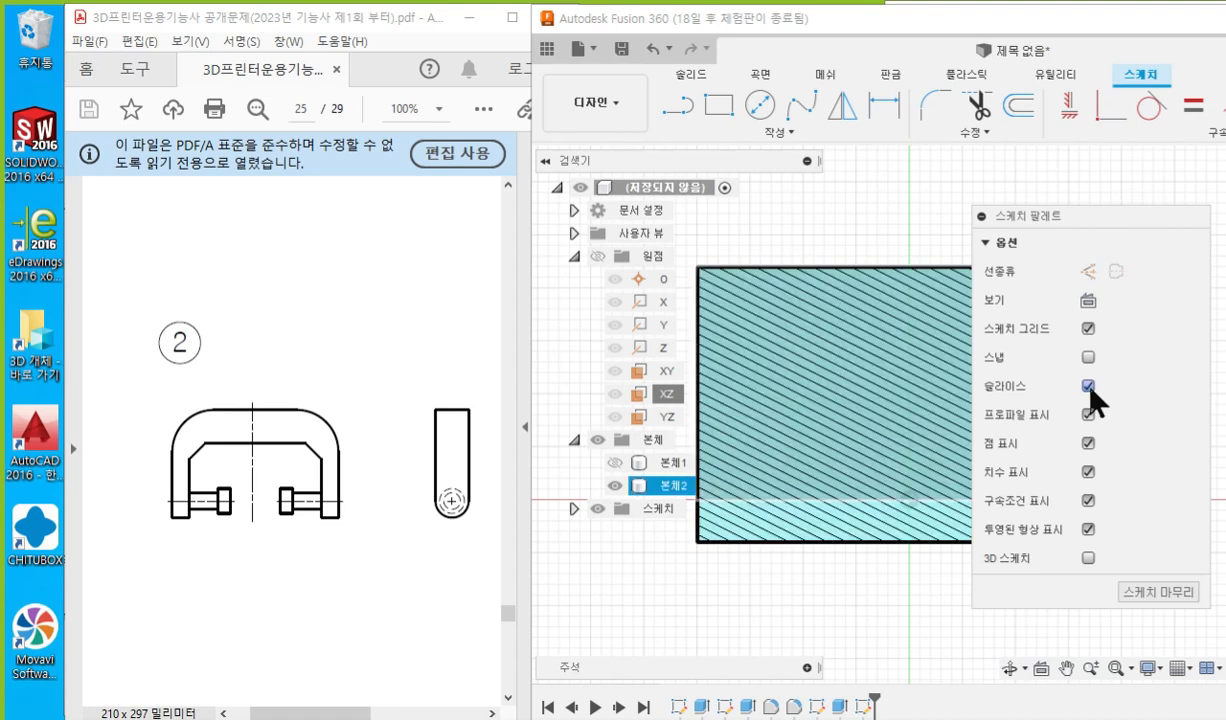
drag(1066, 220, 1225, 232)
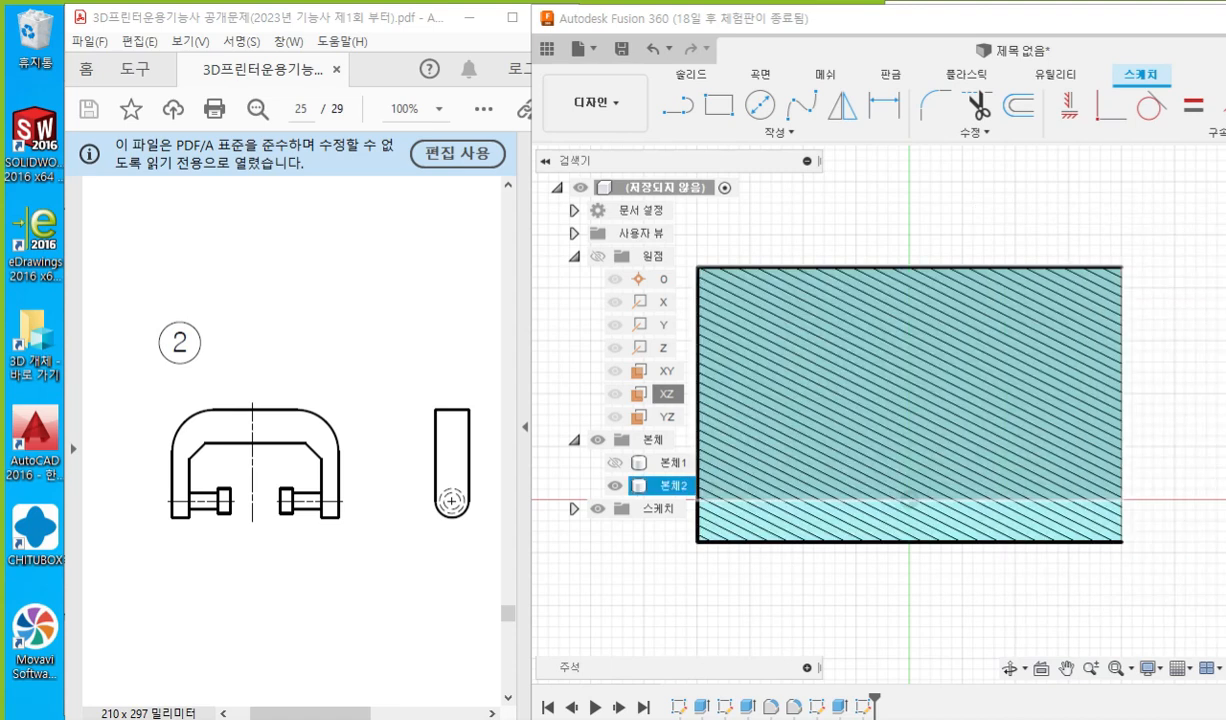
Draw a center rectangle from the origin, with its corner inside the block's section and its lower part extending below the block.
click(708, 104)
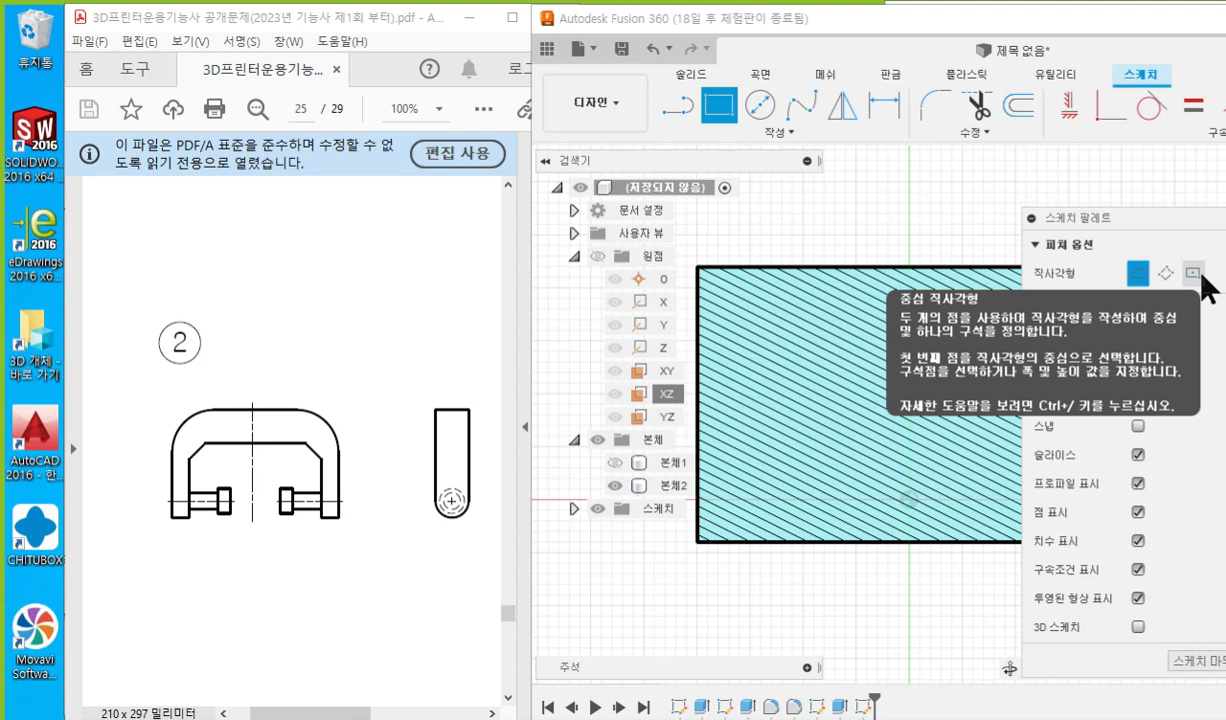
click(1192, 273)
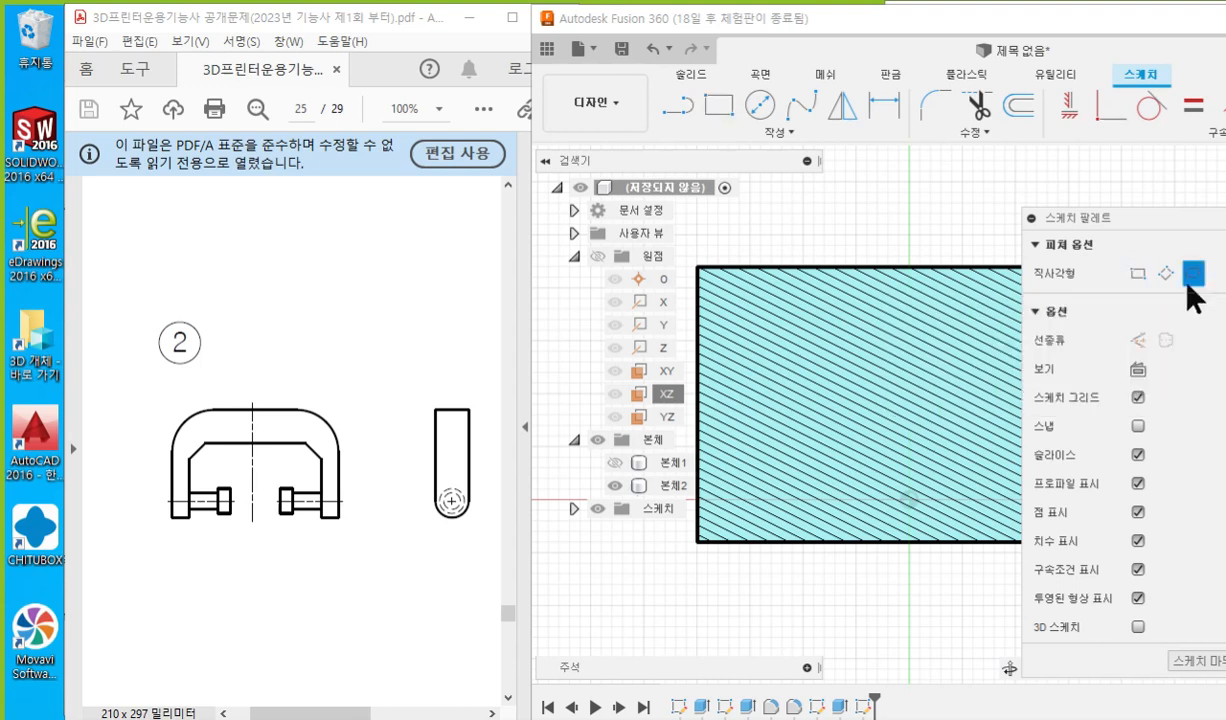
click(906, 501)
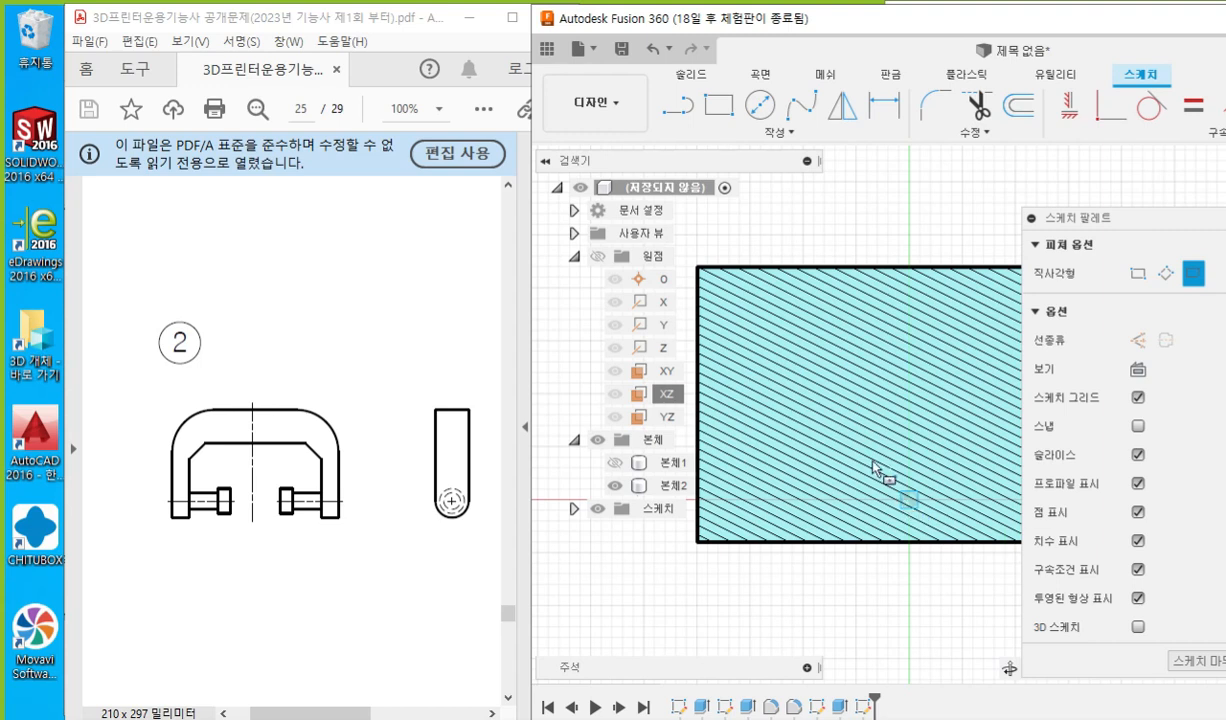
click(803, 366)
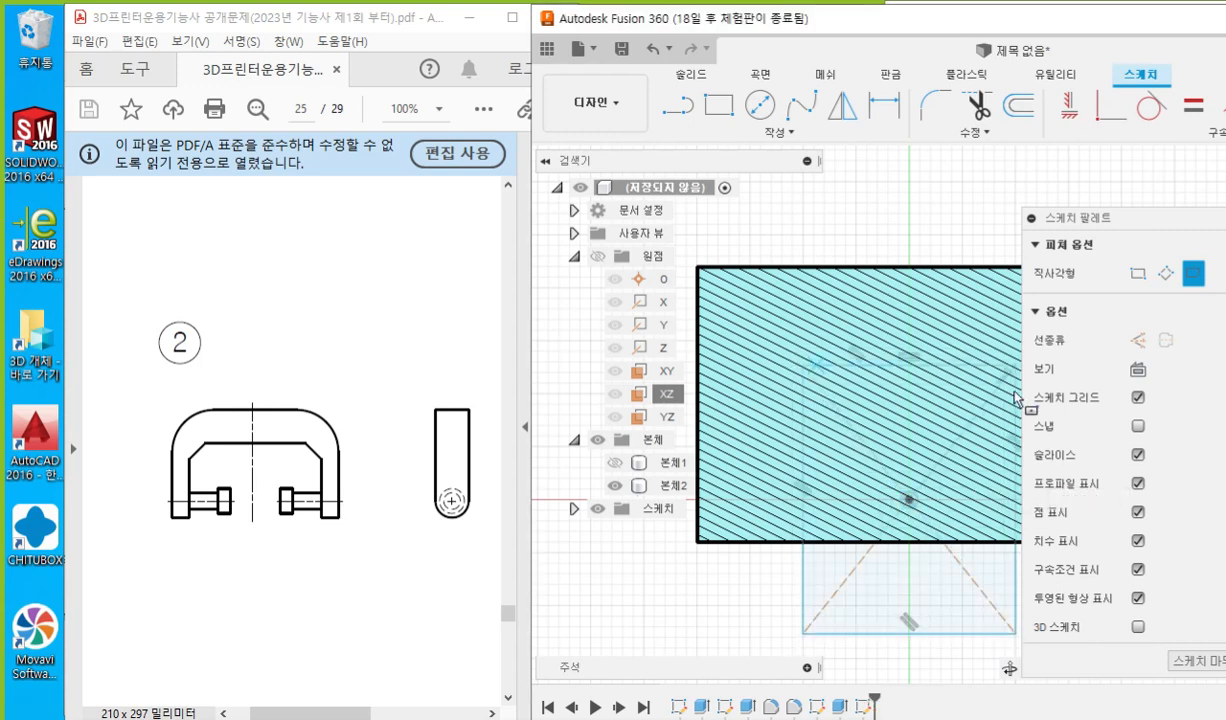
Number the rectangle's center point 1 and corner point 2 with the screen pen, clear the marks, and leave the rectangle command.
key(F12)
mouse_move(918, 480)
mouse_down()
mouse_move(900, 519)
mouse_move(916, 517)
mouse_up()
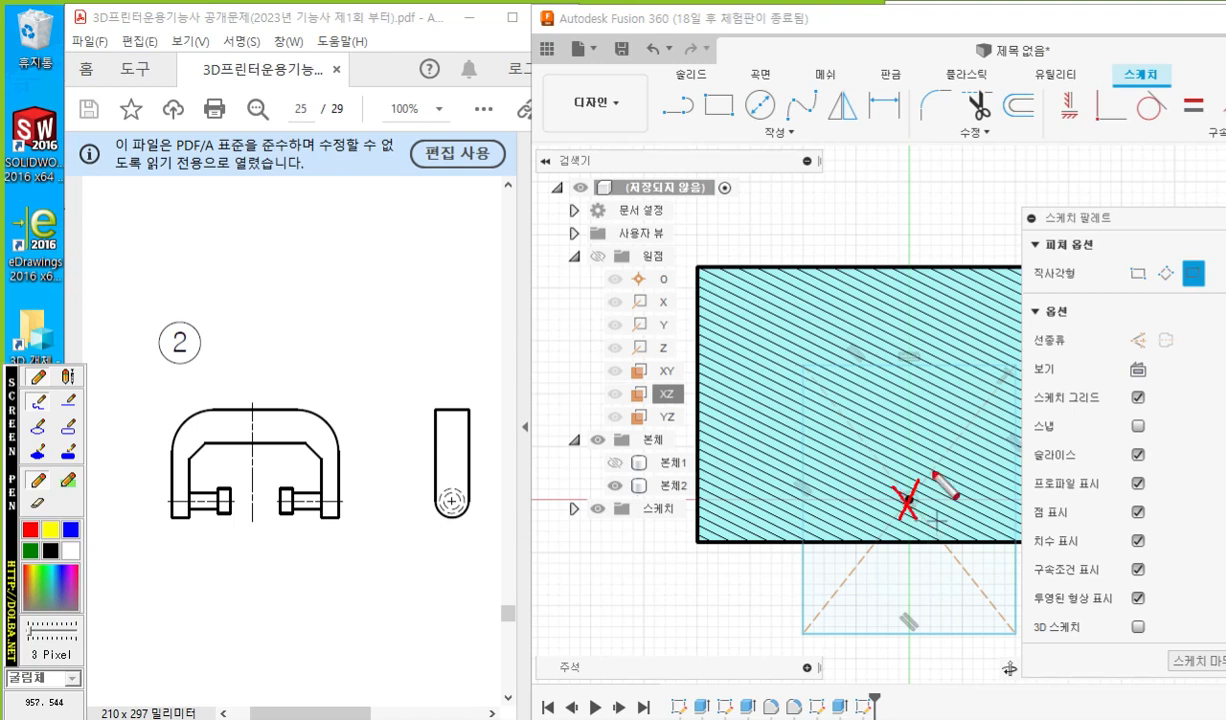
drag(935, 472, 948, 493)
drag(813, 353, 785, 377)
drag(786, 356, 808, 375)
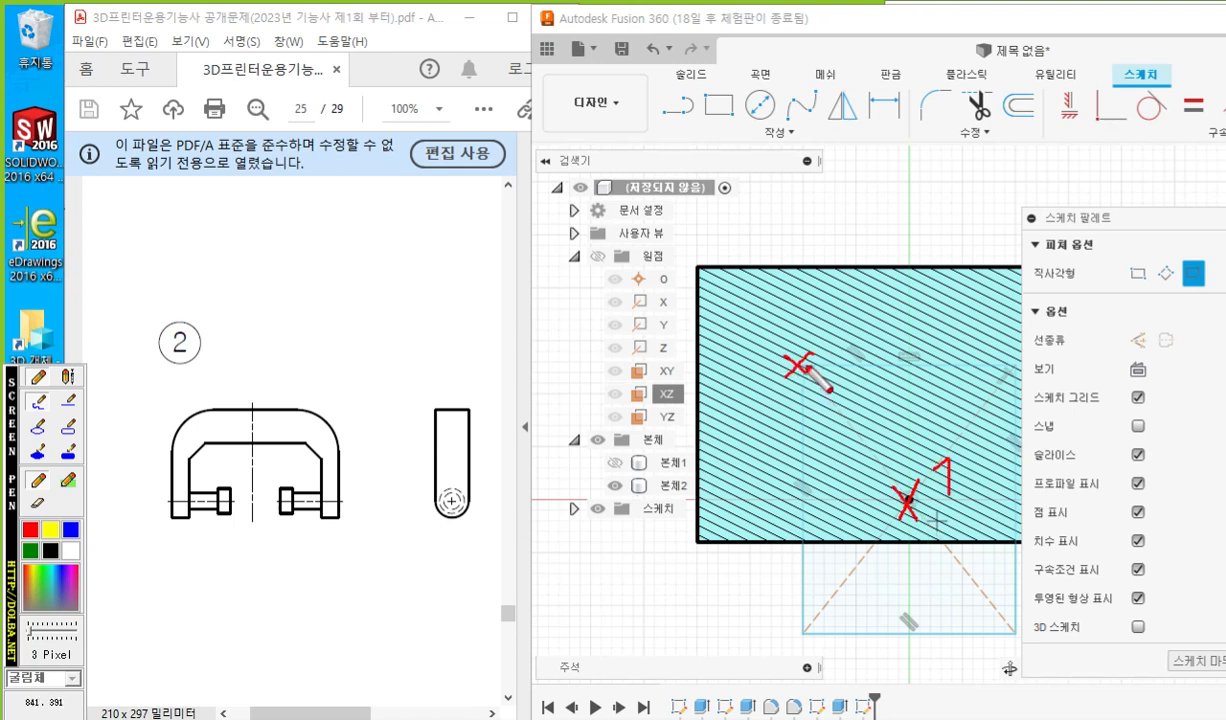
drag(770, 312, 811, 337)
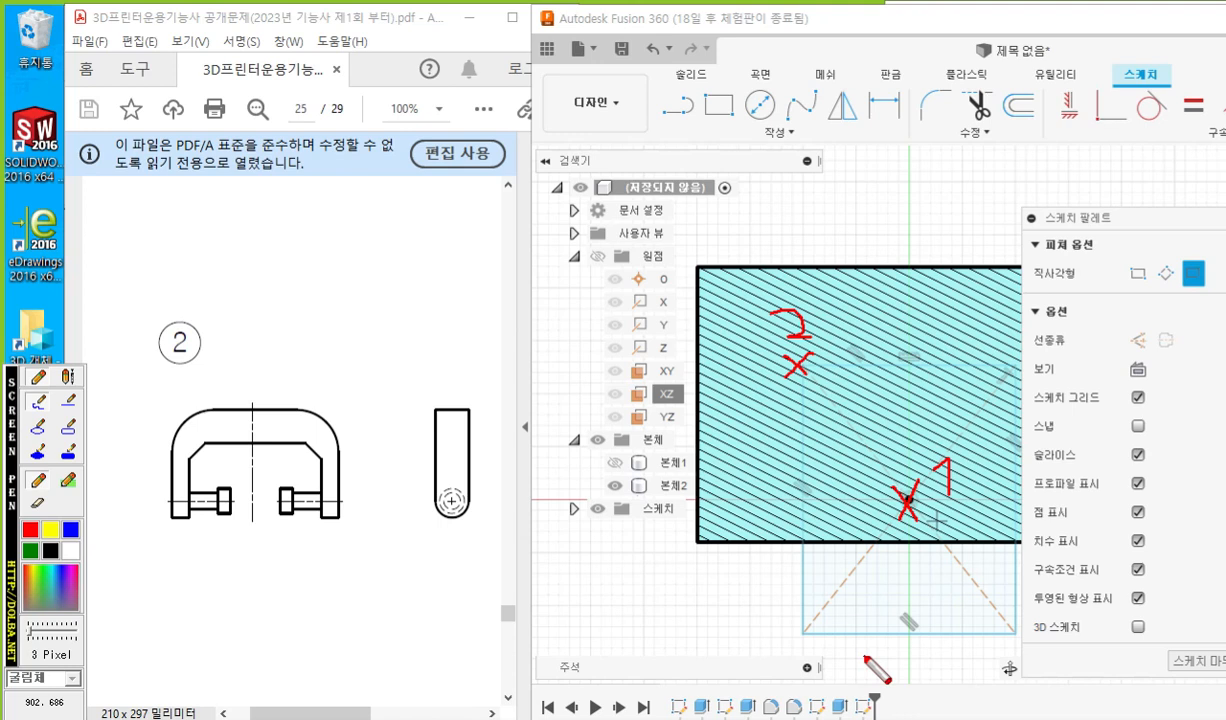
key(Escape)
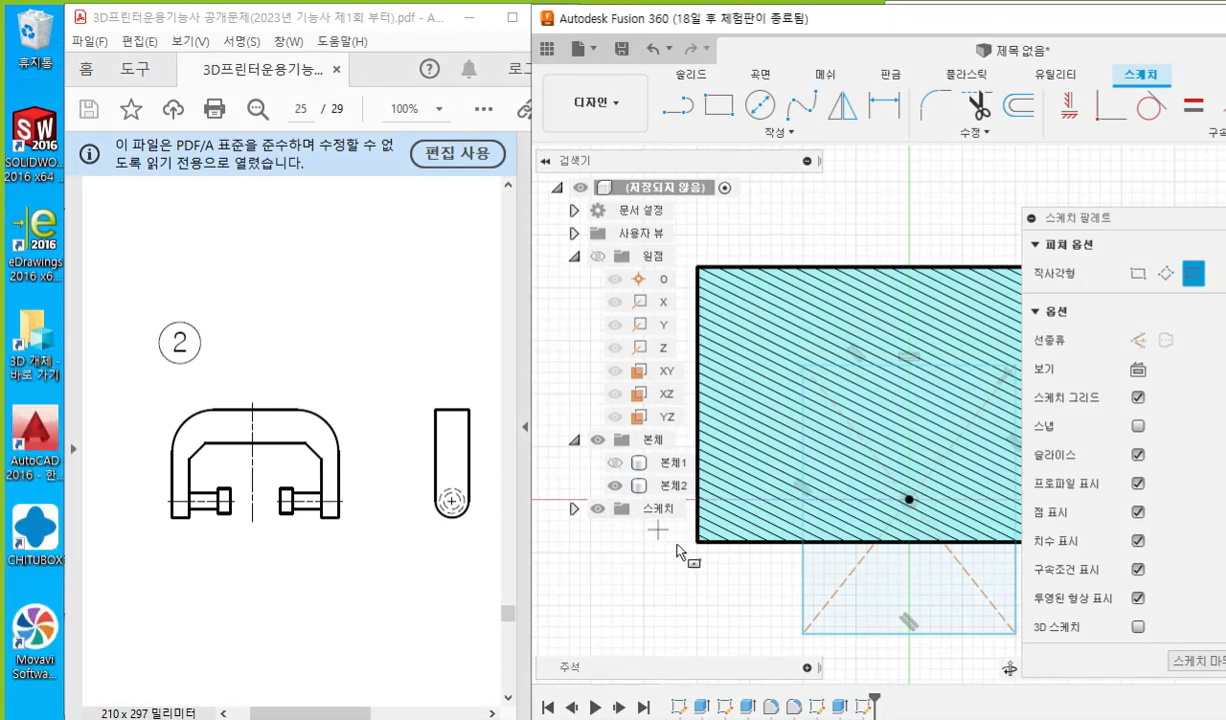
middle_drag(780, 583, 807, 569)
key(Escape)
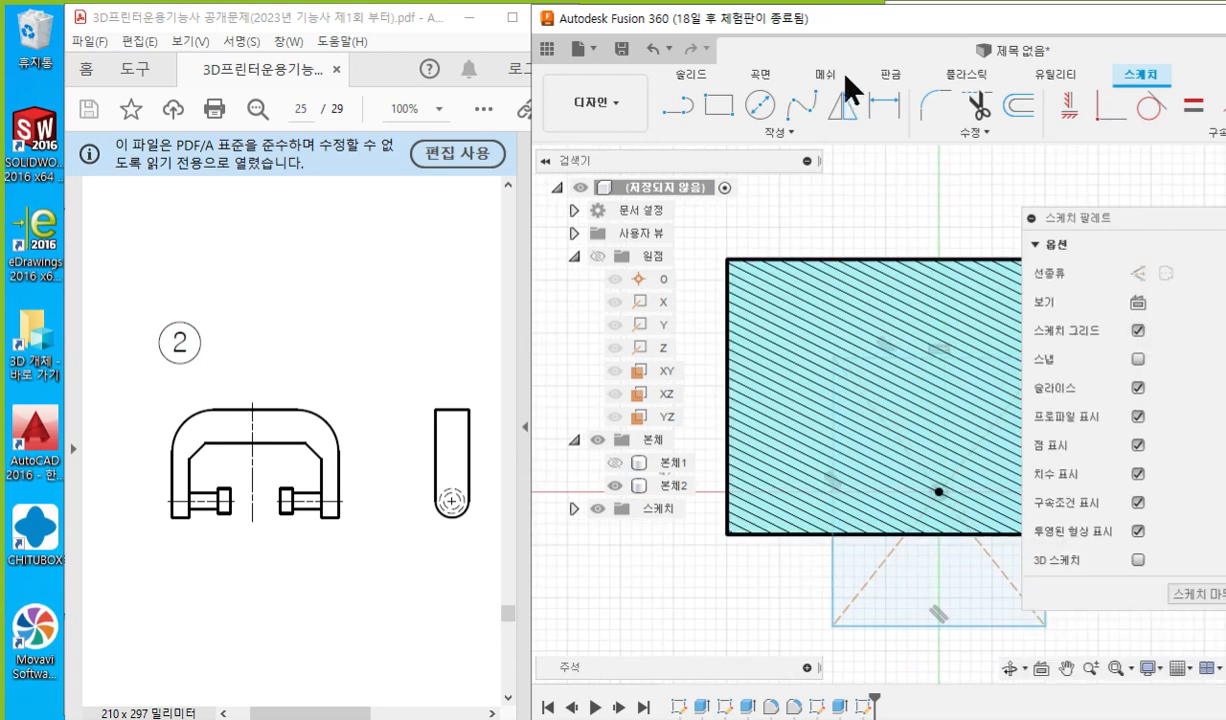
Underline the bottom edge of the block's section with the screen pen as the dimension reference, and clear the mark.
click(880, 106)
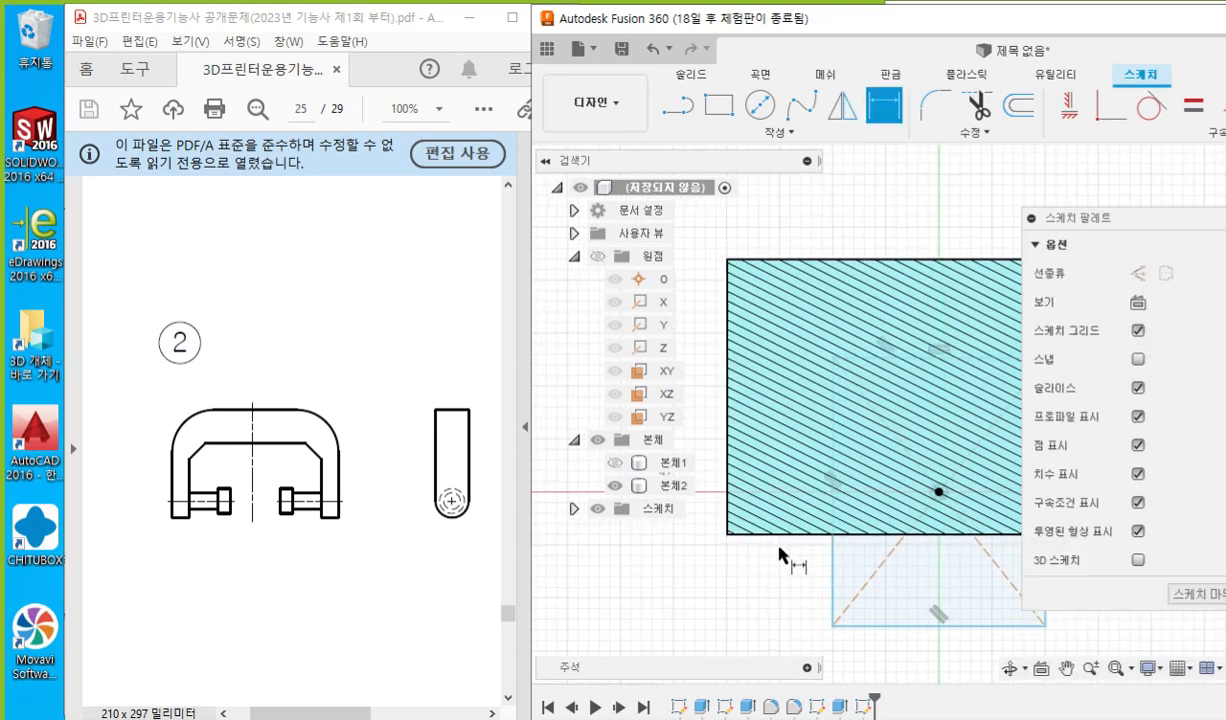
key(Escape)
key(F12)
mouse_move(712, 538)
mouse_down()
mouse_move(964, 539)
mouse_move(1033, 567)
mouse_up()
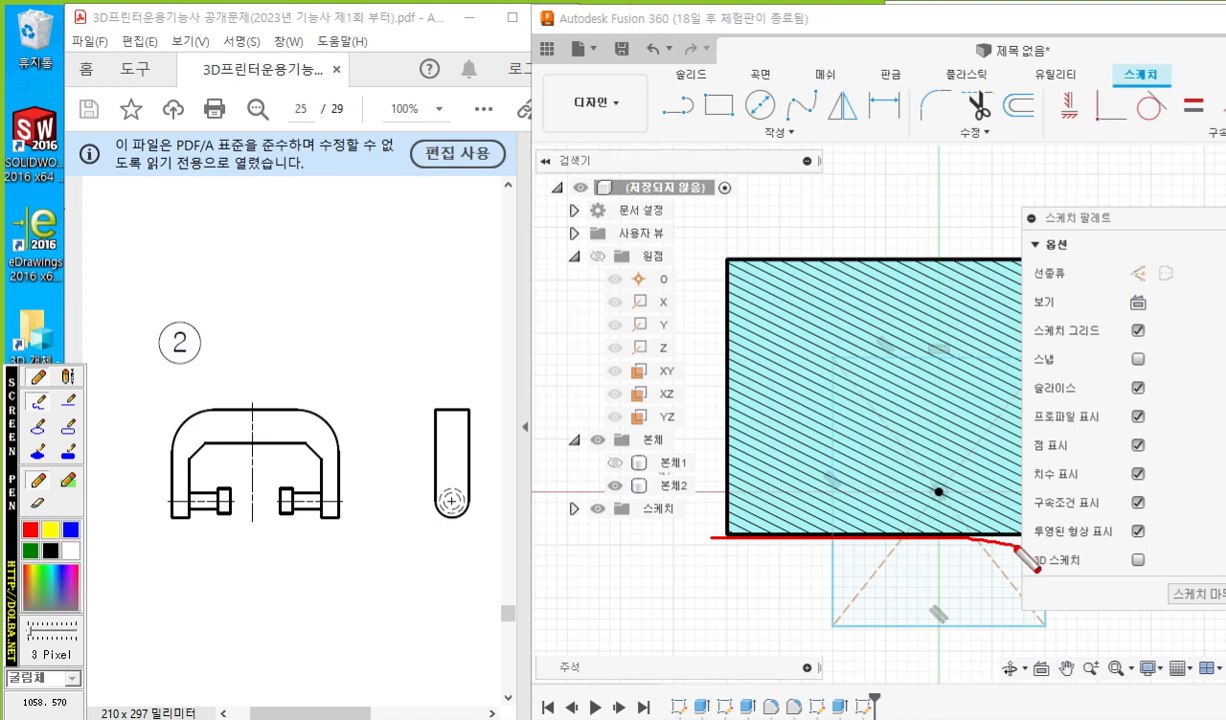
key(F12)
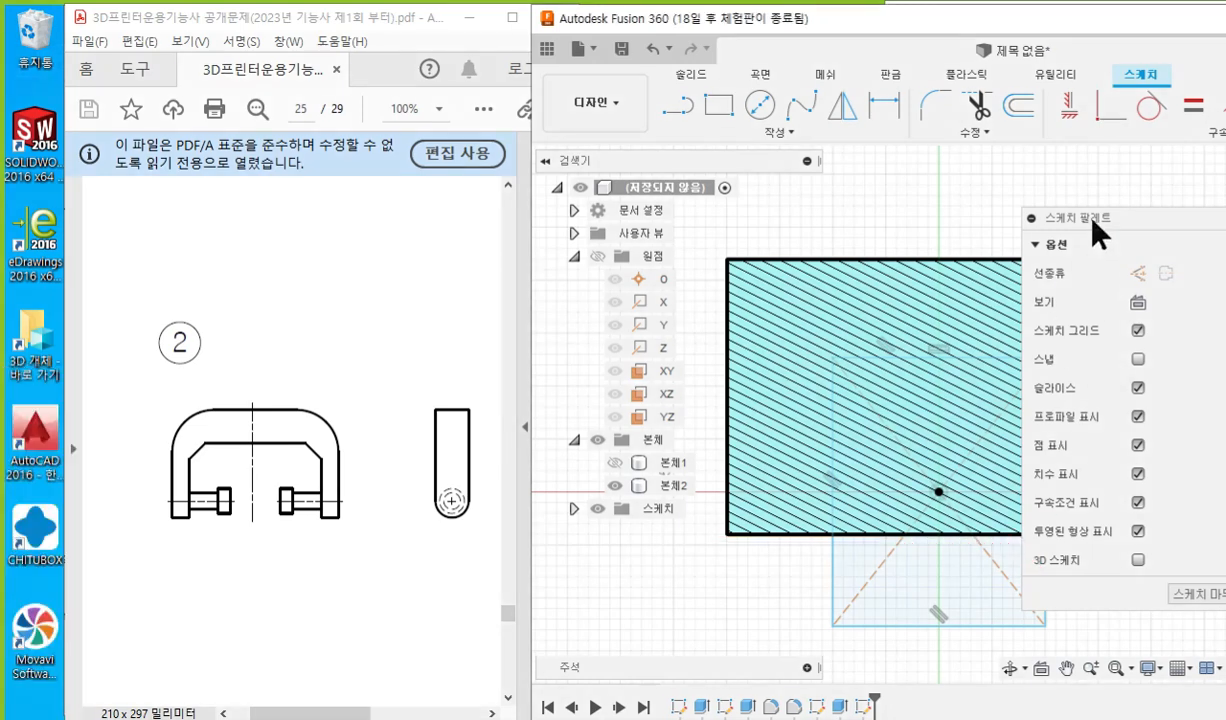
Project the block's rounded bottom face into the sketch with Project (형상 투영), keeping the projection link on.
mouse_move(1092, 220)
mouse_down()
mouse_move(1154, 260)
mouse_move(1225, 261)
mouse_up()
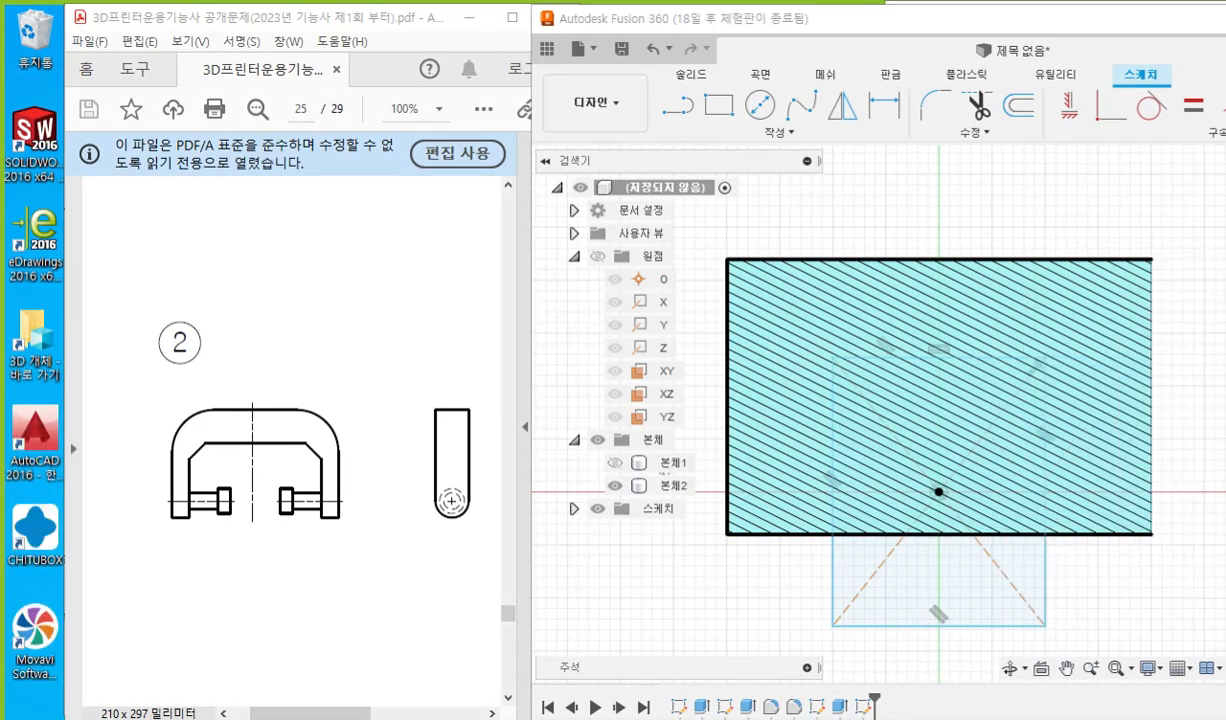
click(774, 131)
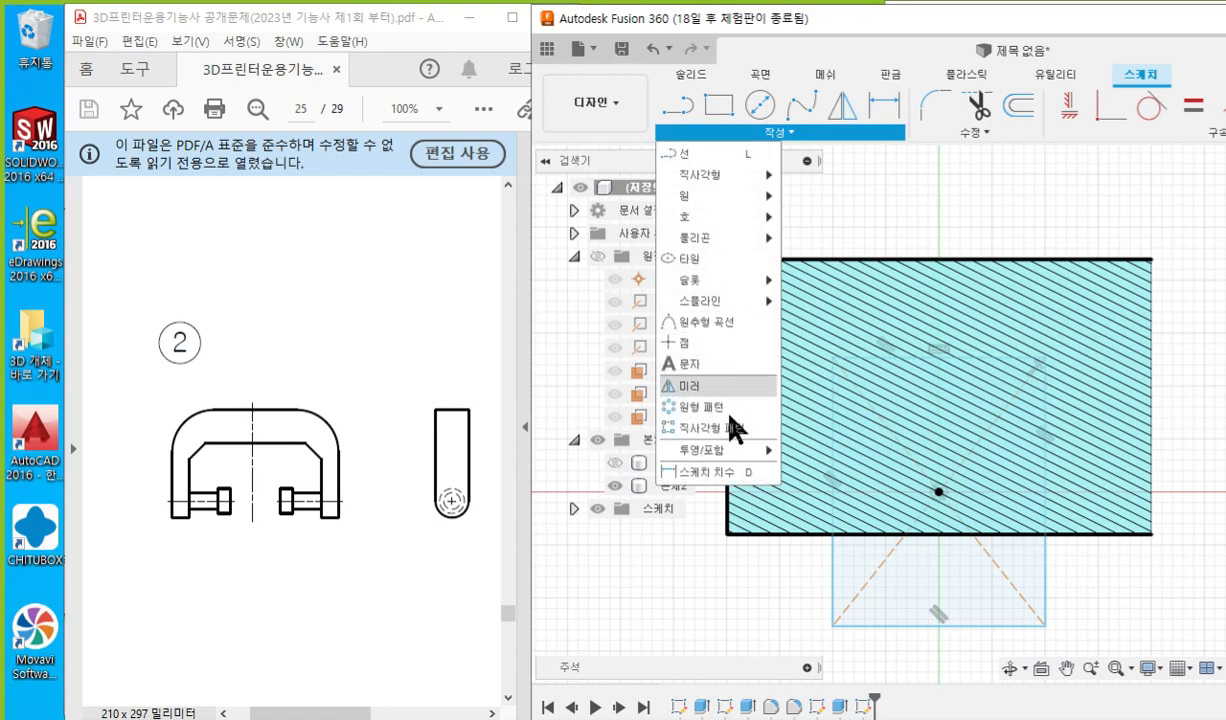
mouse_move(729, 449)
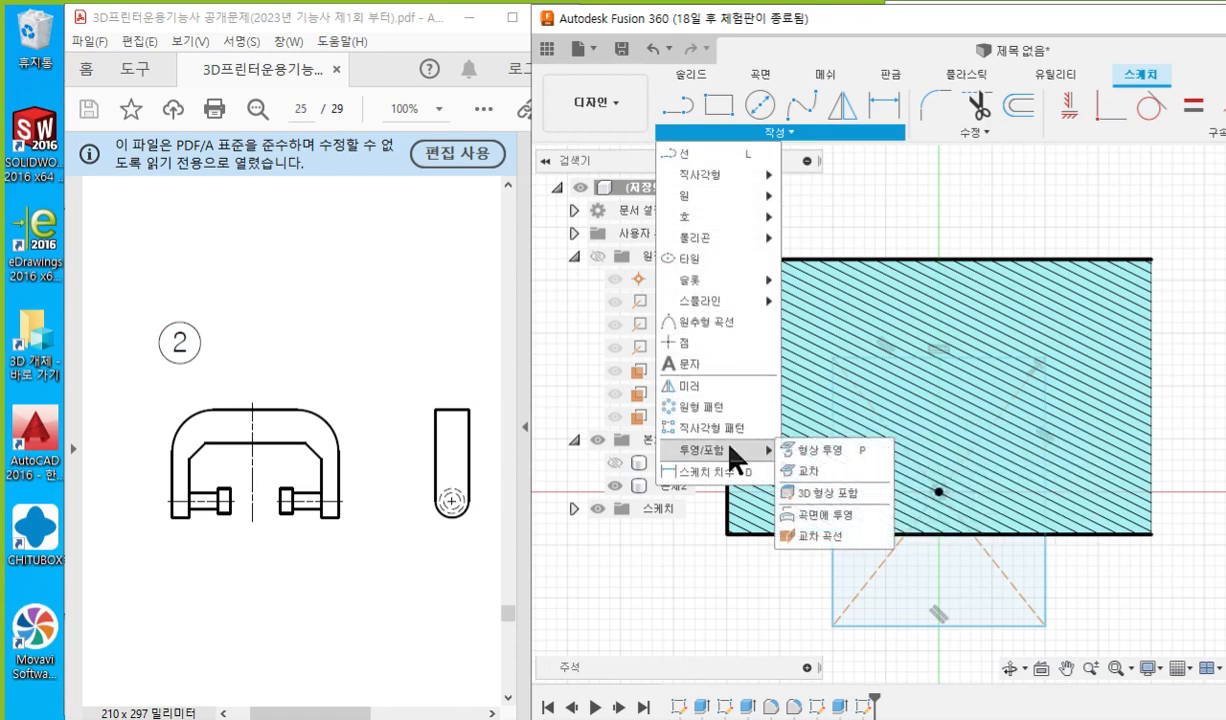
click(837, 453)
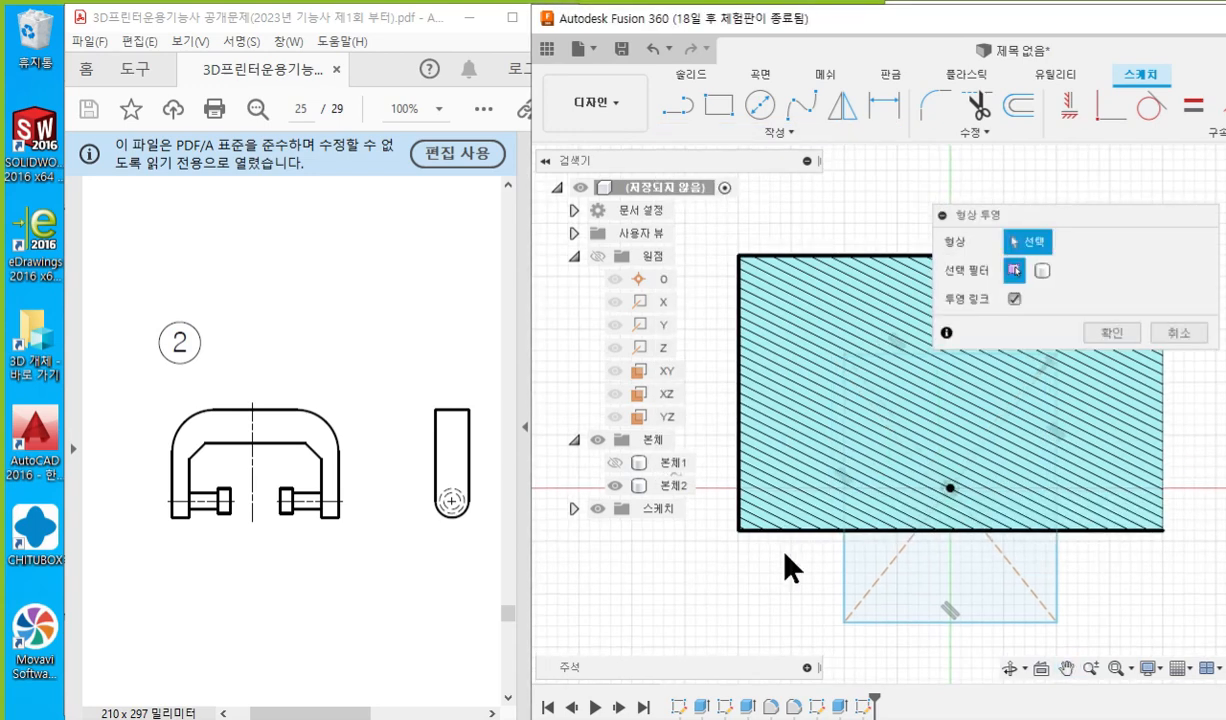
shift+middle_drag(778, 560, 785, 503)
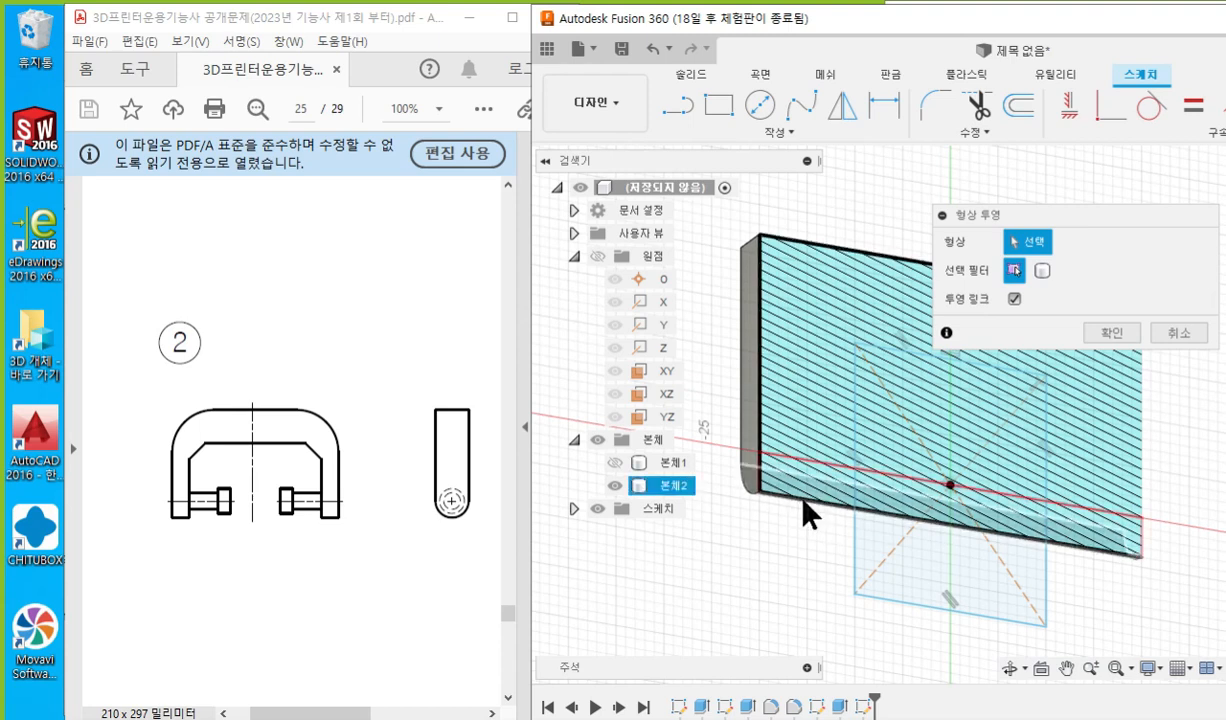
click(802, 498)
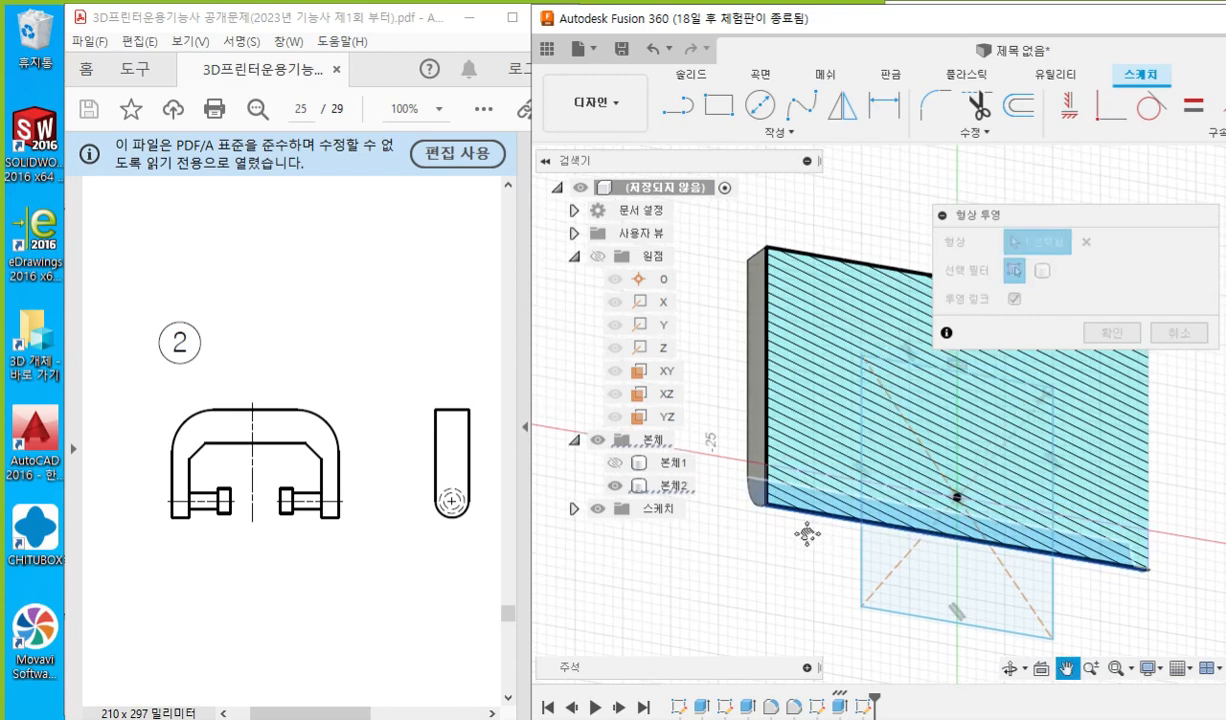
mouse_move(805, 542)
shift+middle_down()
mouse_move(807, 588)
mouse_move(867, 598)
mouse_move(862, 556)
mouse_move(837, 531)
mouse_move(799, 566)
shift+middle_up()
click(1110, 335)
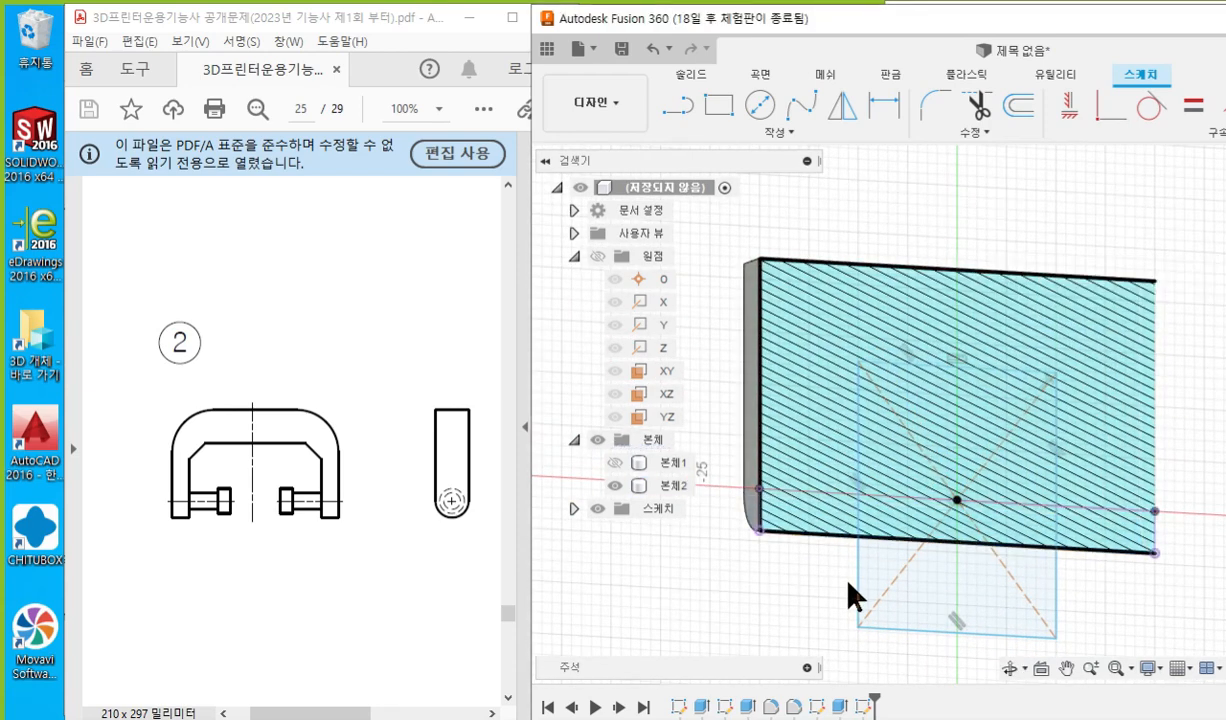
click(805, 542)
key(Escape)
Circle both ends of the projected bottom edge and underline it with the screen pen, then clear the marks.
key(F12)
mouse_move(773, 545)
mouse_down()
mouse_move(765, 521)
mouse_move(756, 553)
mouse_move(800, 538)
mouse_move(1135, 545)
mouse_move(1165, 560)
mouse_move(1162, 545)
mouse_up()
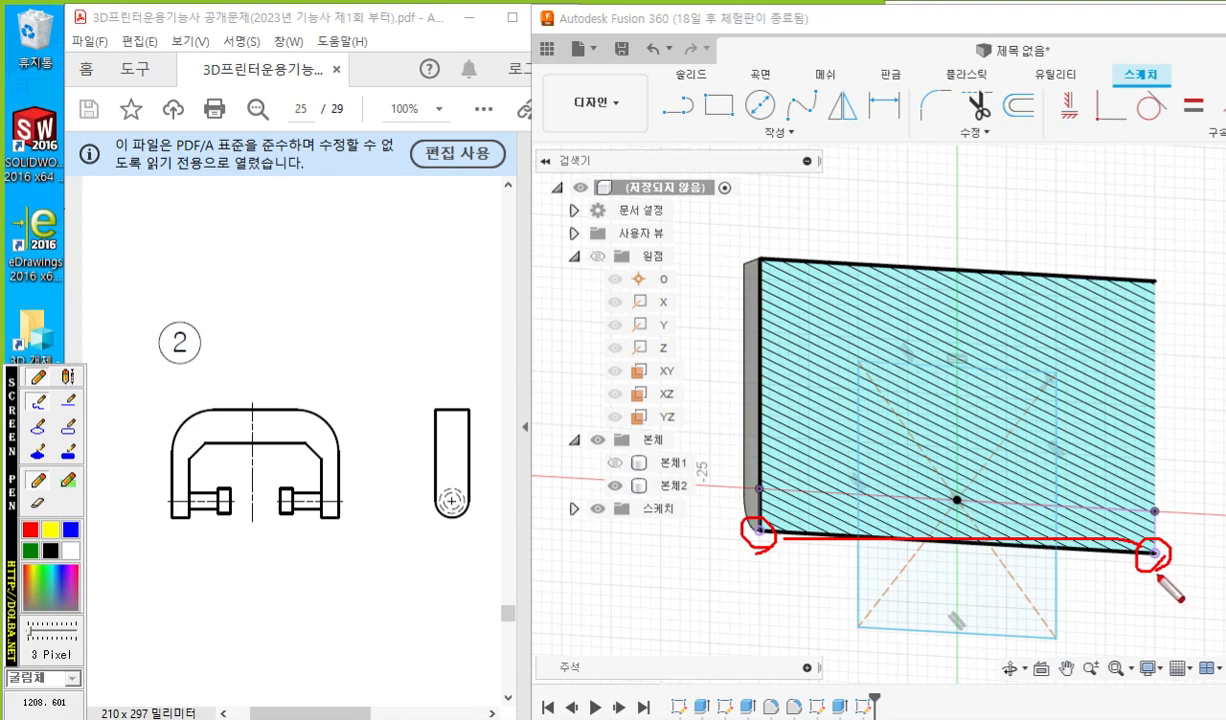
key(F12)
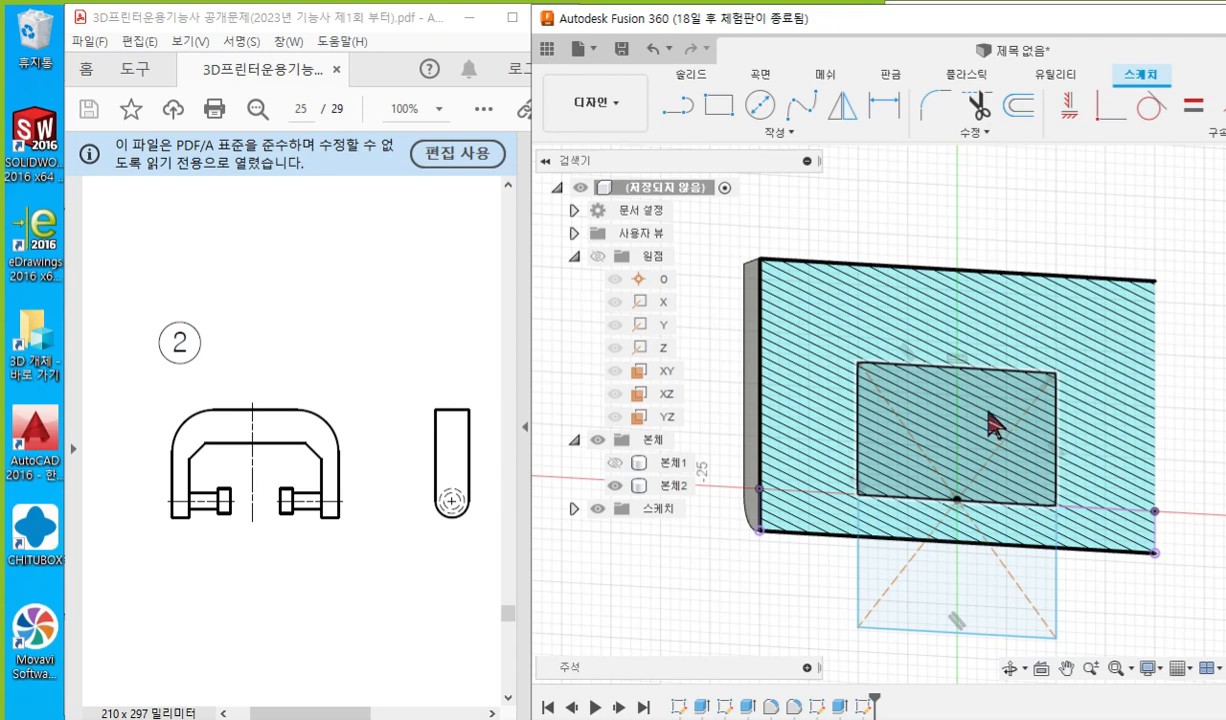
Mark the opening's height above the block's bottom edge with the screen pen on the sketch and on drawing part 2, labelling it A.
shift+middle_drag(988, 413, 944, 429)
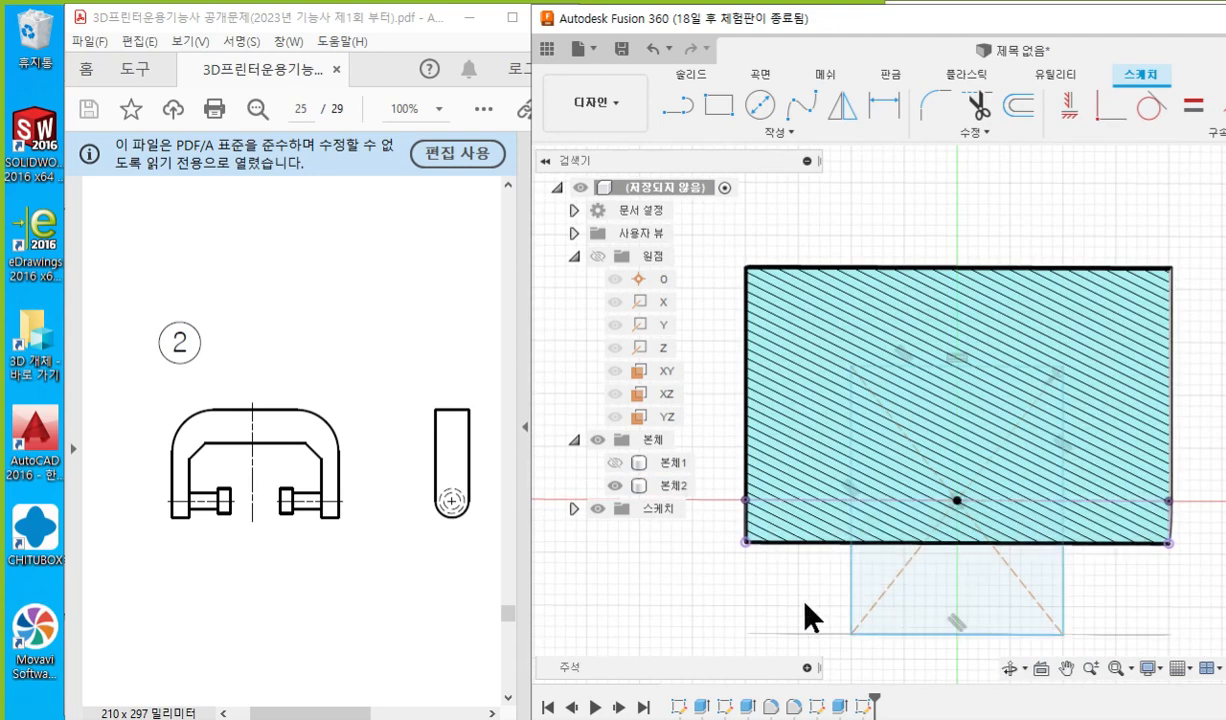
click(944, 419)
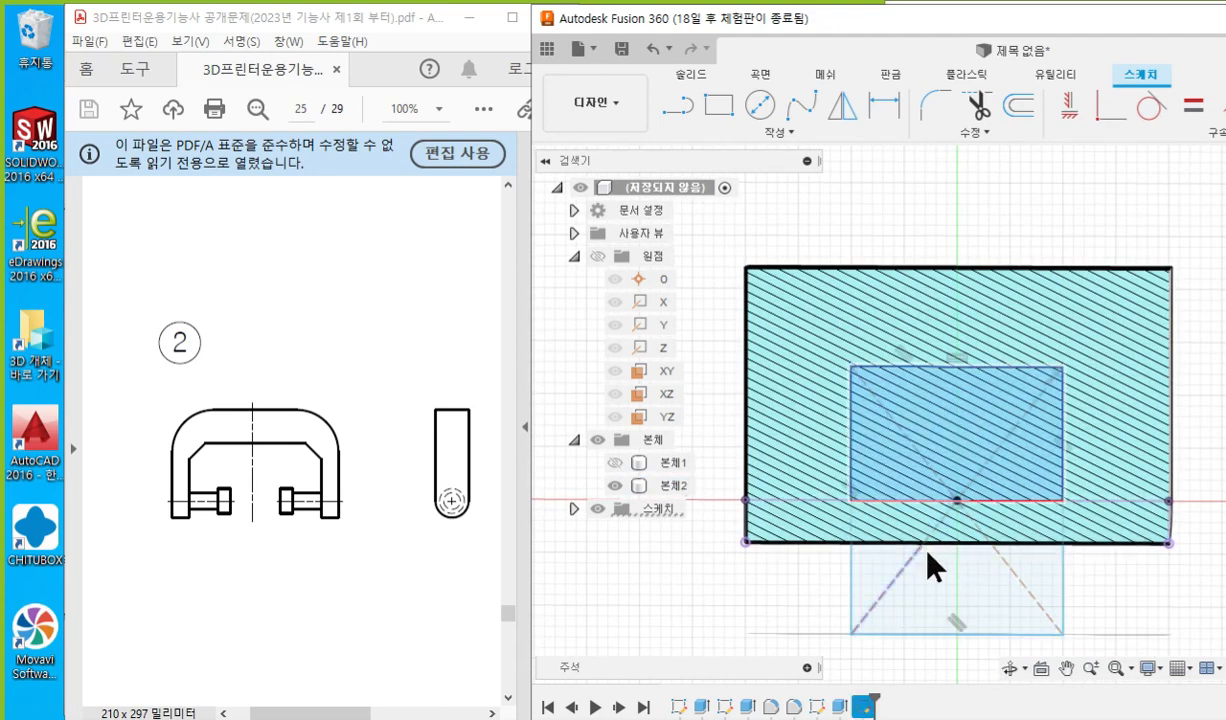
ctrl+click(996, 588)
key(F12)
mouse_move(860, 363)
mouse_down()
mouse_move(787, 370)
mouse_move(805, 543)
mouse_move(814, 517)
mouse_up()
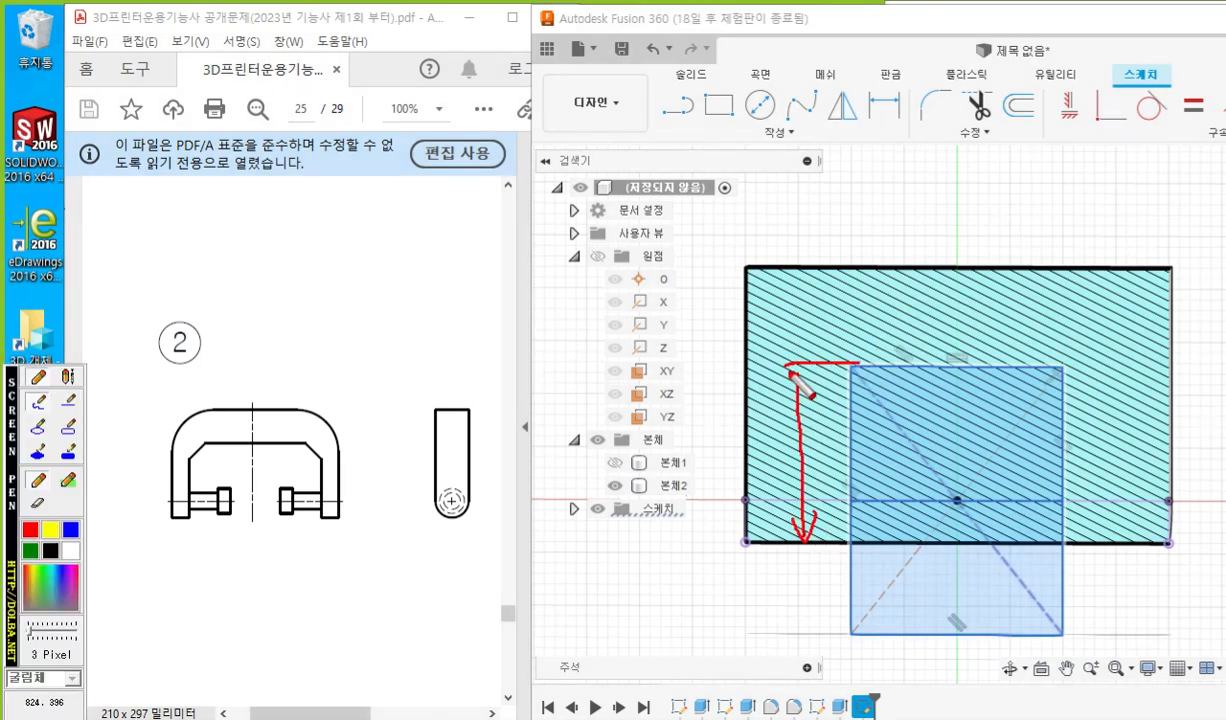
mouse_move(786, 392)
mouse_down()
mouse_move(800, 370)
mouse_move(816, 390)
mouse_up()
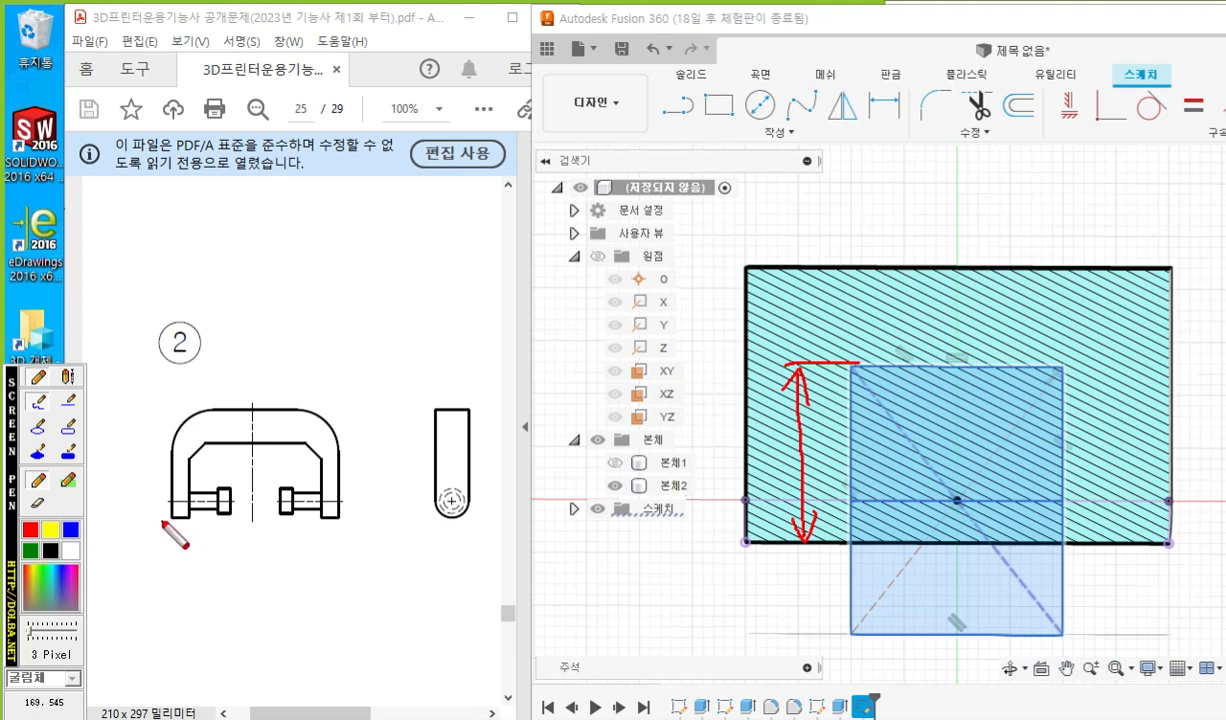
drag(172, 519, 255, 519)
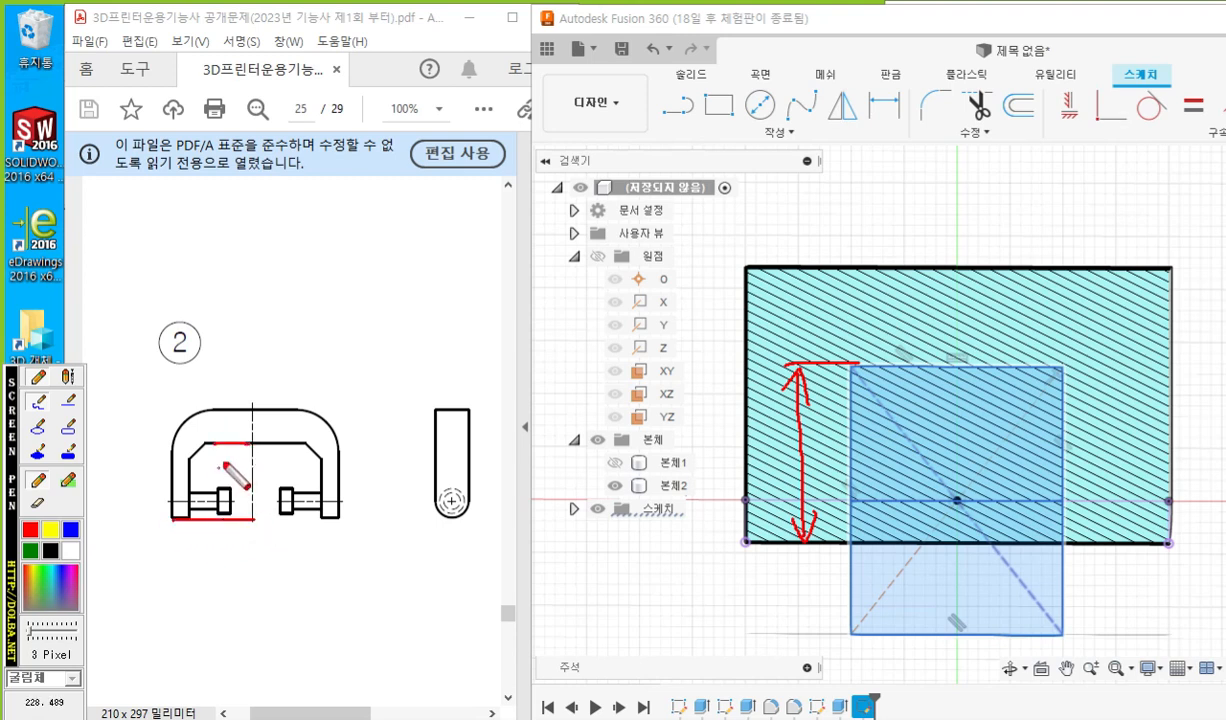
mouse_move(233, 446)
mouse_down()
mouse_move(235, 516)
mouse_move(242, 505)
mouse_up()
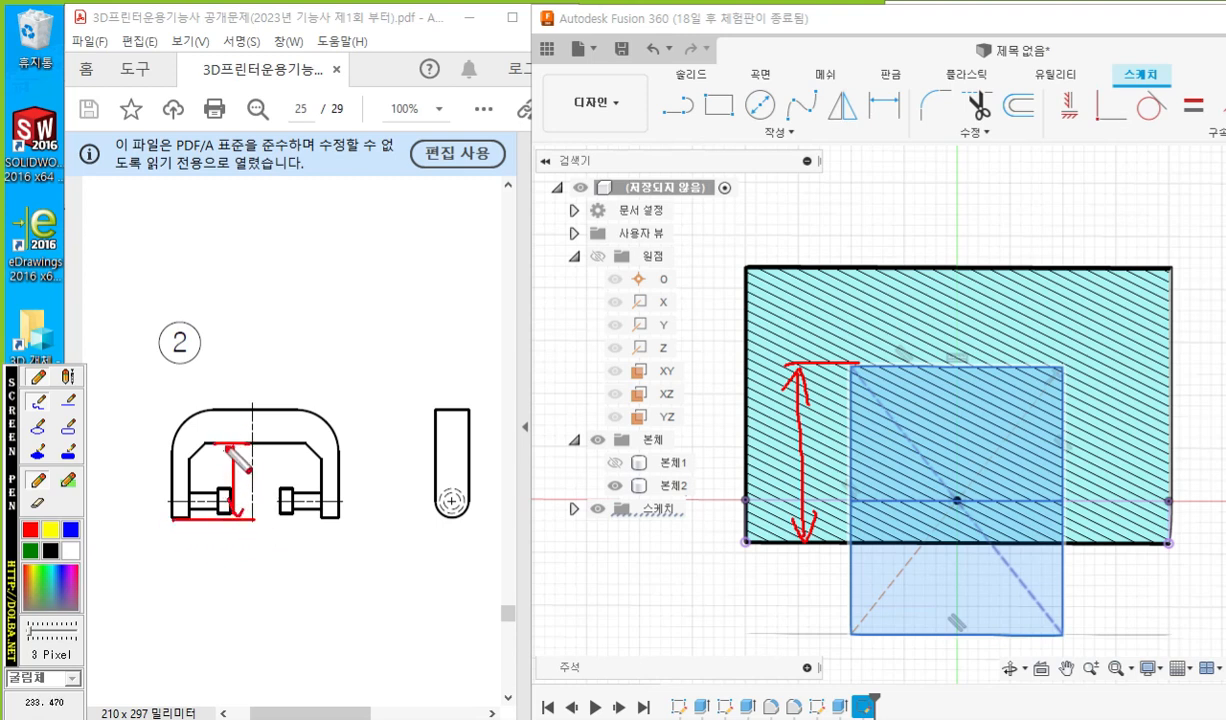
drag(226, 455, 244, 455)
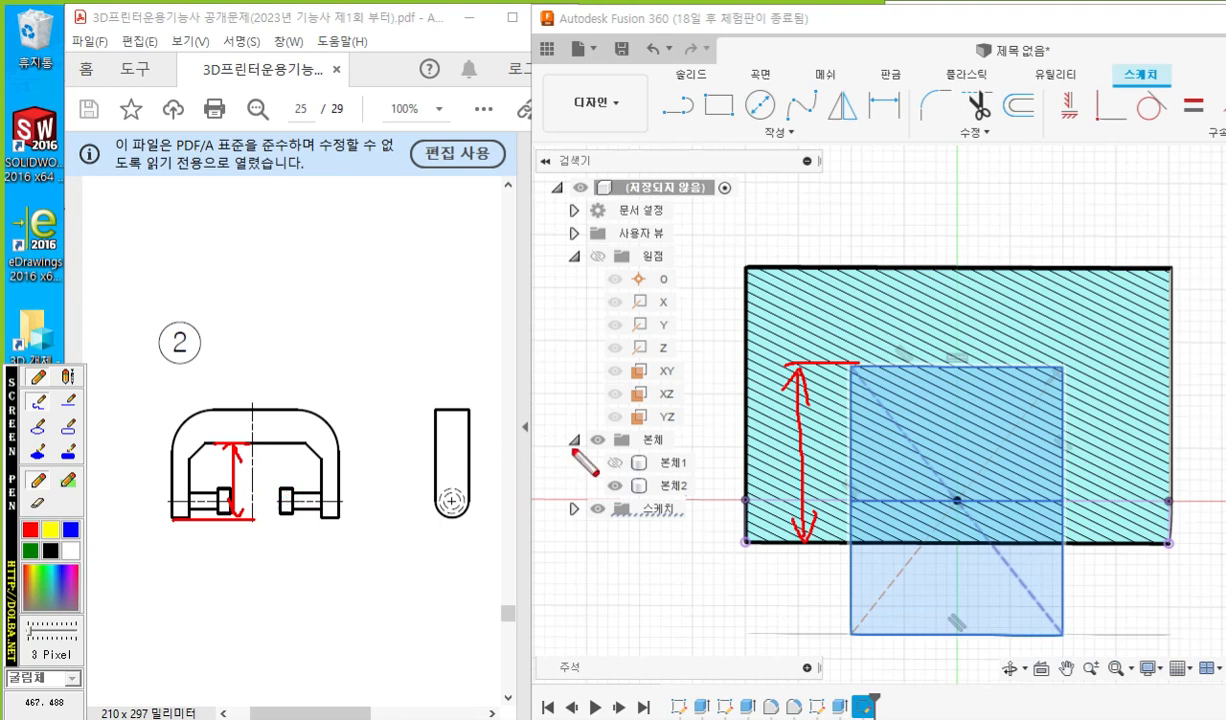
mouse_move(205, 480)
mouse_down()
mouse_move(214, 451)
mouse_move(227, 480)
mouse_move(222, 466)
mouse_up()
Mark the opening's width on the sketch and drawing with the screen pen, note B = 32 and A 18, and clear the marks.
drag(851, 366, 848, 295)
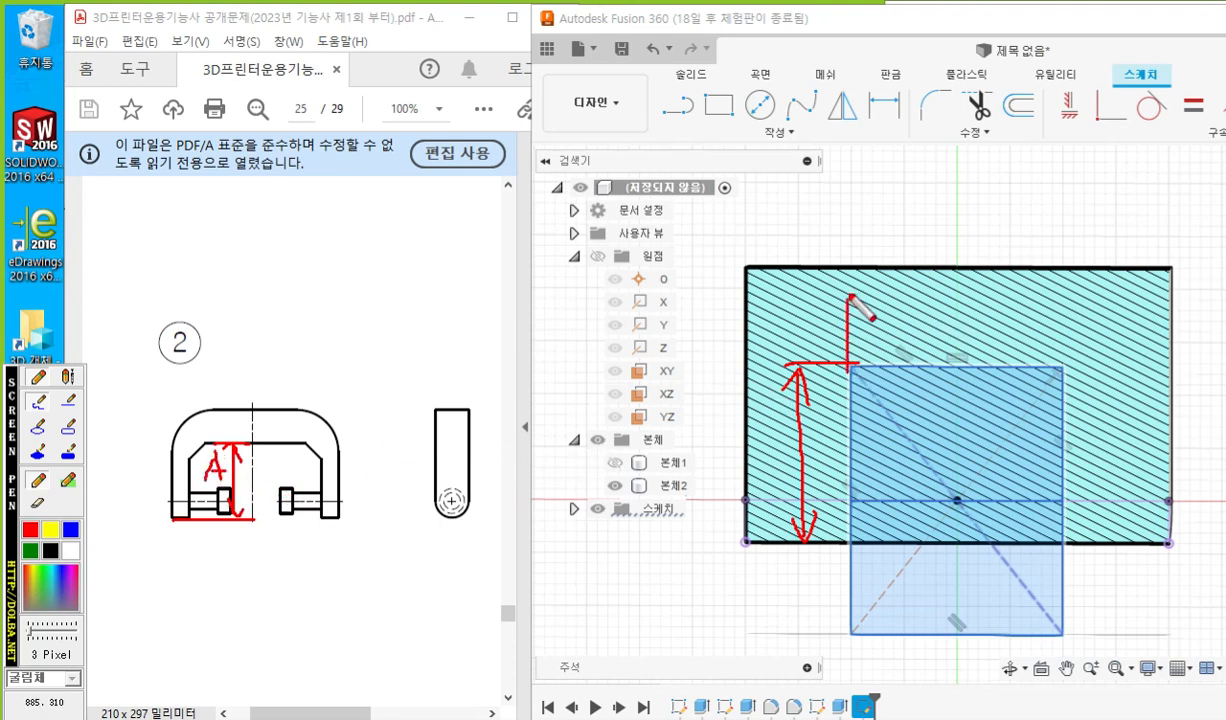
drag(1068, 378, 1066, 310)
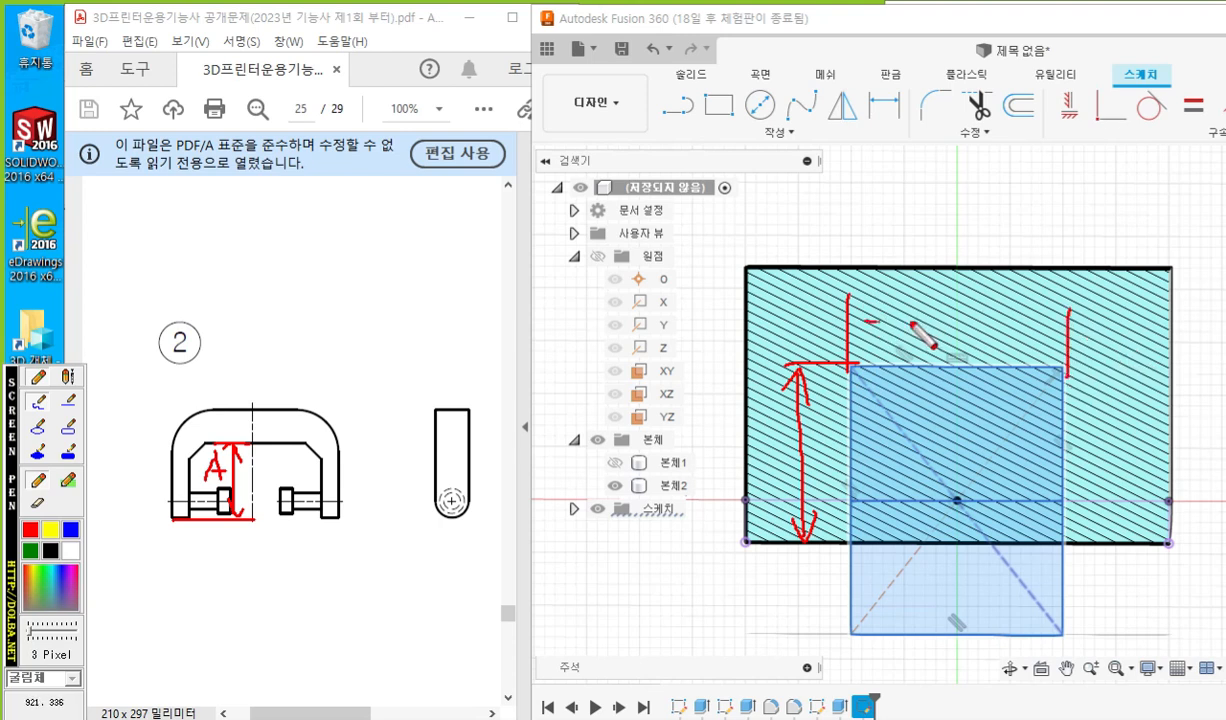
mouse_move(865, 322)
mouse_down()
mouse_move(1057, 322)
mouse_move(1037, 337)
mouse_move(858, 322)
mouse_move(879, 335)
mouse_up()
drag(192, 442, 193, 367)
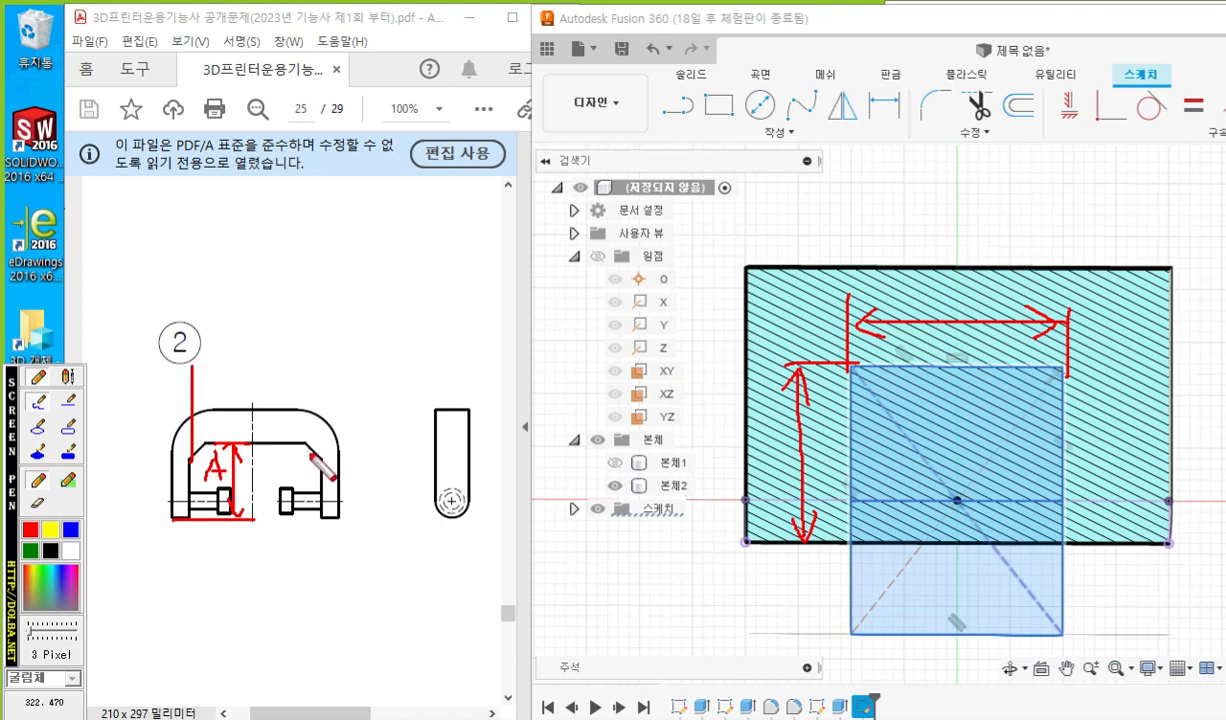
drag(322, 460, 322, 348)
mouse_move(203, 381)
mouse_down()
mouse_move(313, 384)
mouse_move(198, 380)
mouse_move(212, 391)
mouse_up()
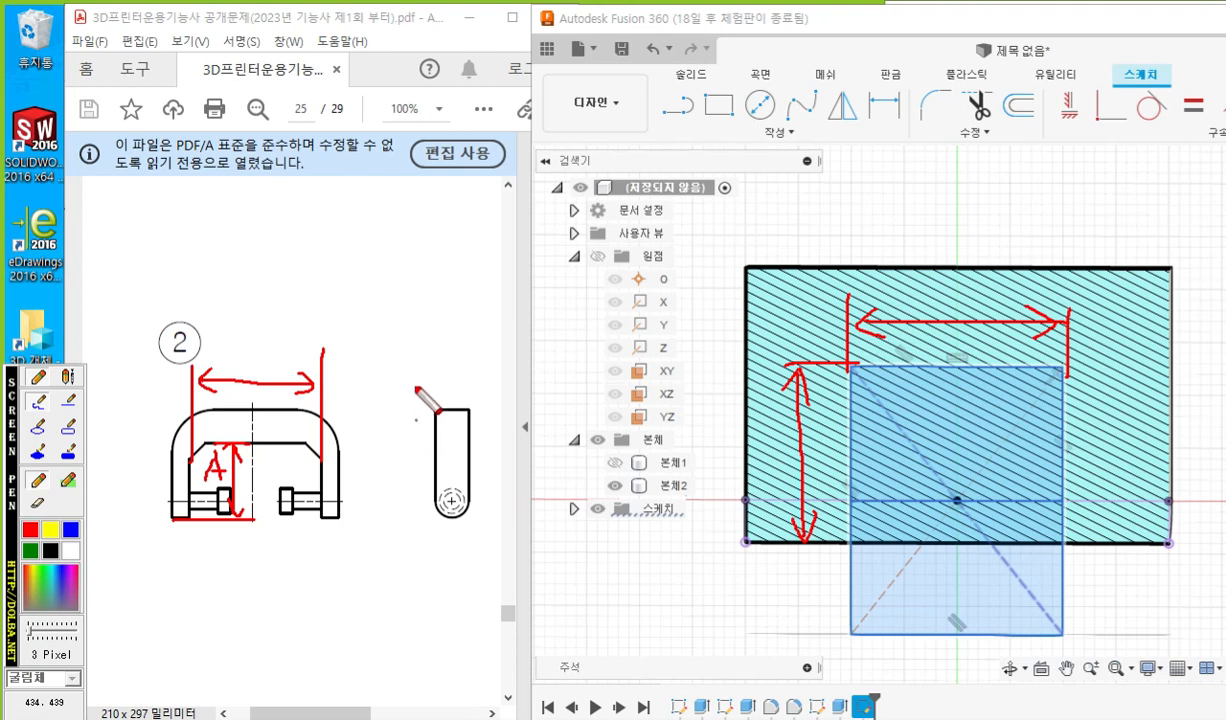
mouse_move(249, 368)
mouse_down()
mouse_move(249, 333)
mouse_move(262, 345)
mouse_move(248, 376)
mouse_up()
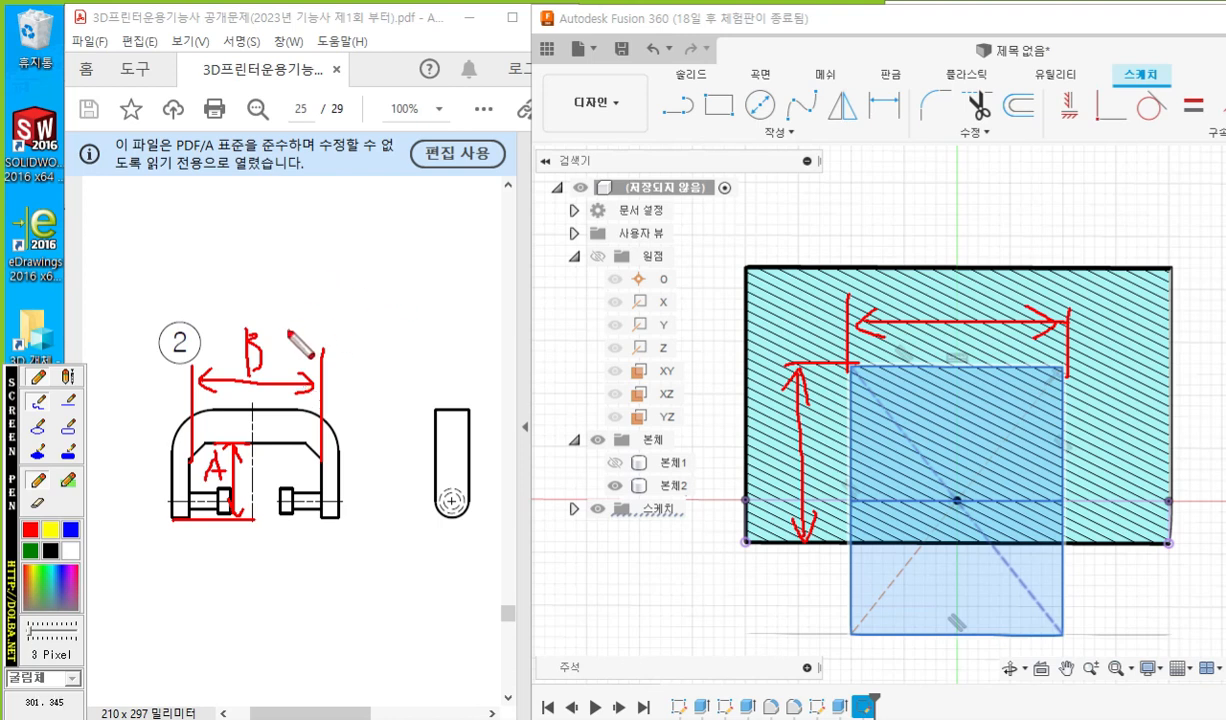
mouse_move(285, 328)
mouse_down()
mouse_move(300, 323)
mouse_move(292, 341)
mouse_move(320, 330)
mouse_move(305, 350)
mouse_move(350, 315)
mouse_move(358, 332)
mouse_up()
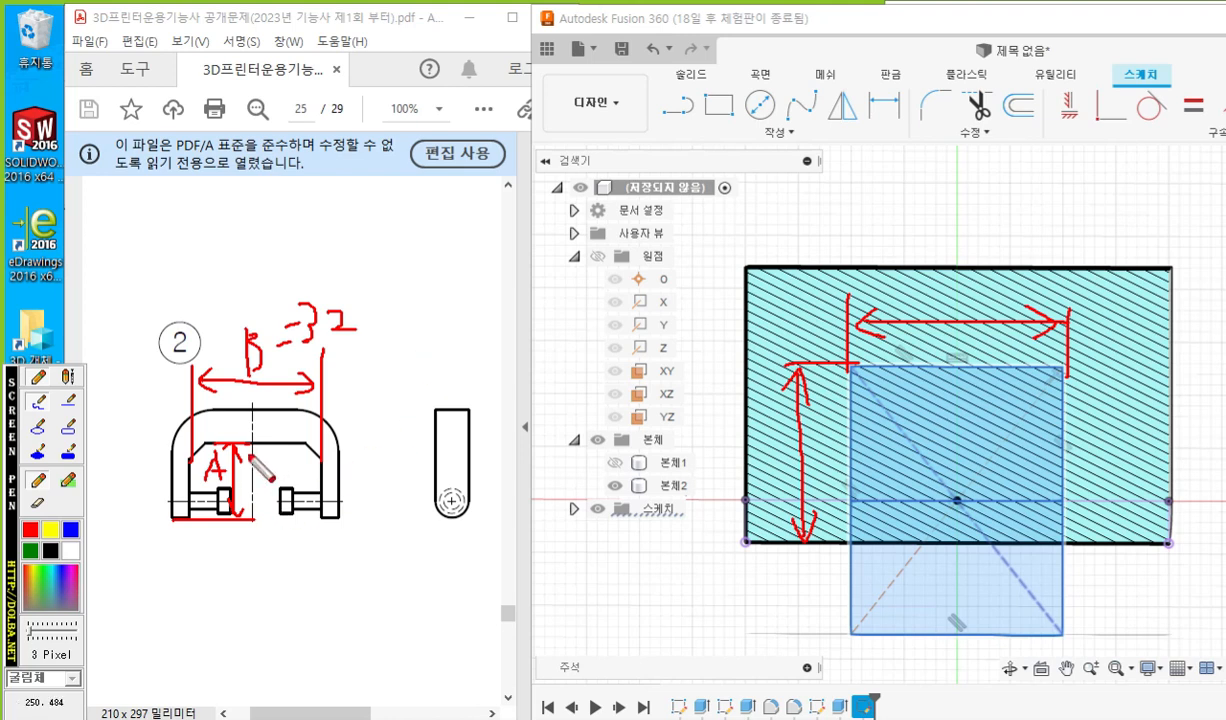
mouse_move(255, 451)
mouse_down()
mouse_move(268, 476)
mouse_move(264, 448)
mouse_up()
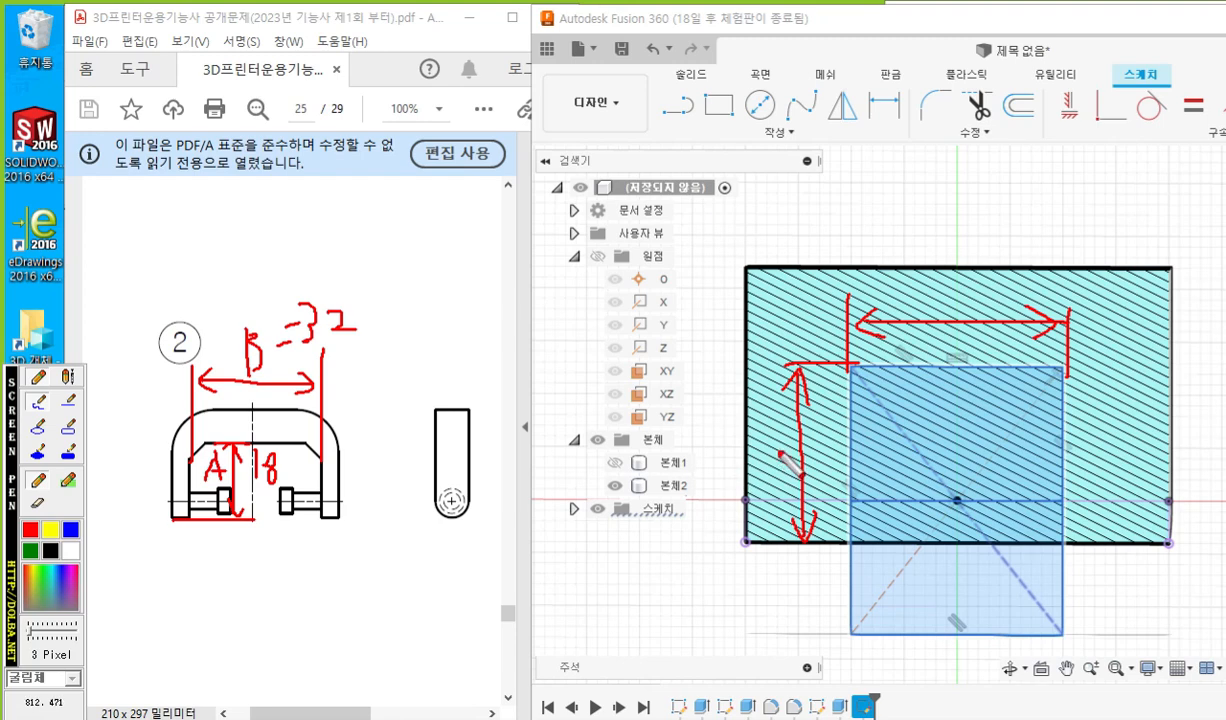
key(Escape)
Dimension the rectangle 32 mm wide with its top edge 18 mm above the block's bottom edge, placing both dimensions outside the section.
click(884, 106)
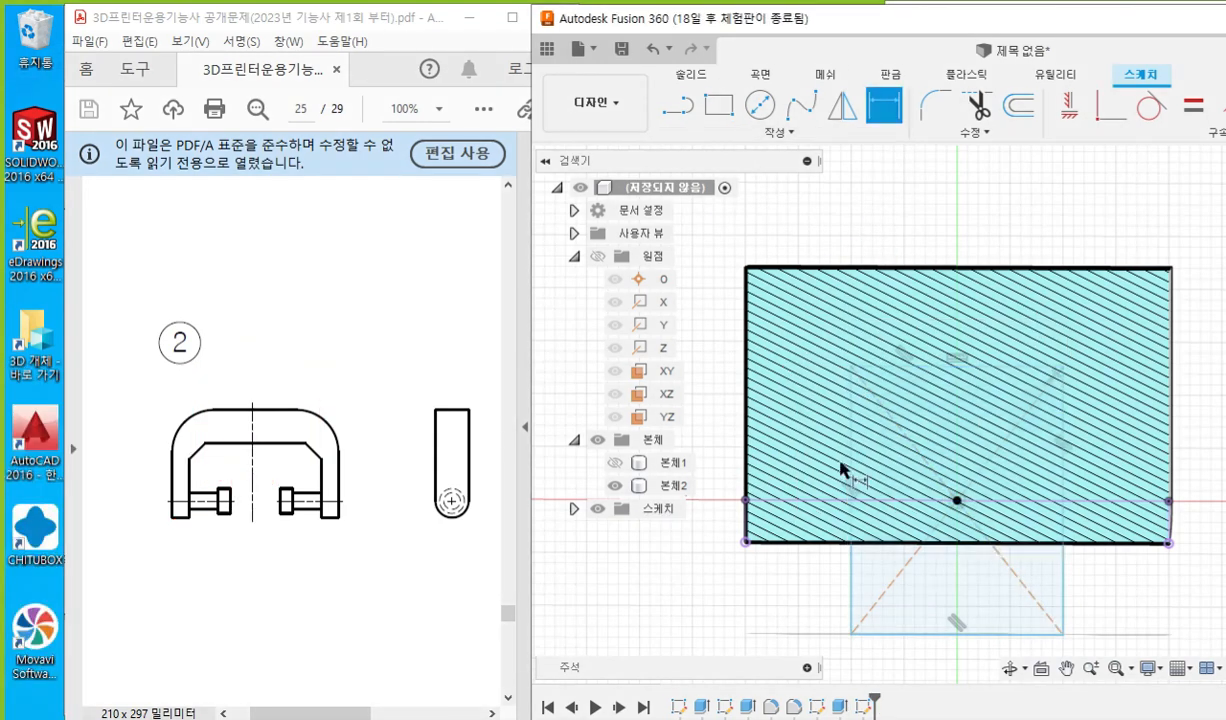
click(903, 368)
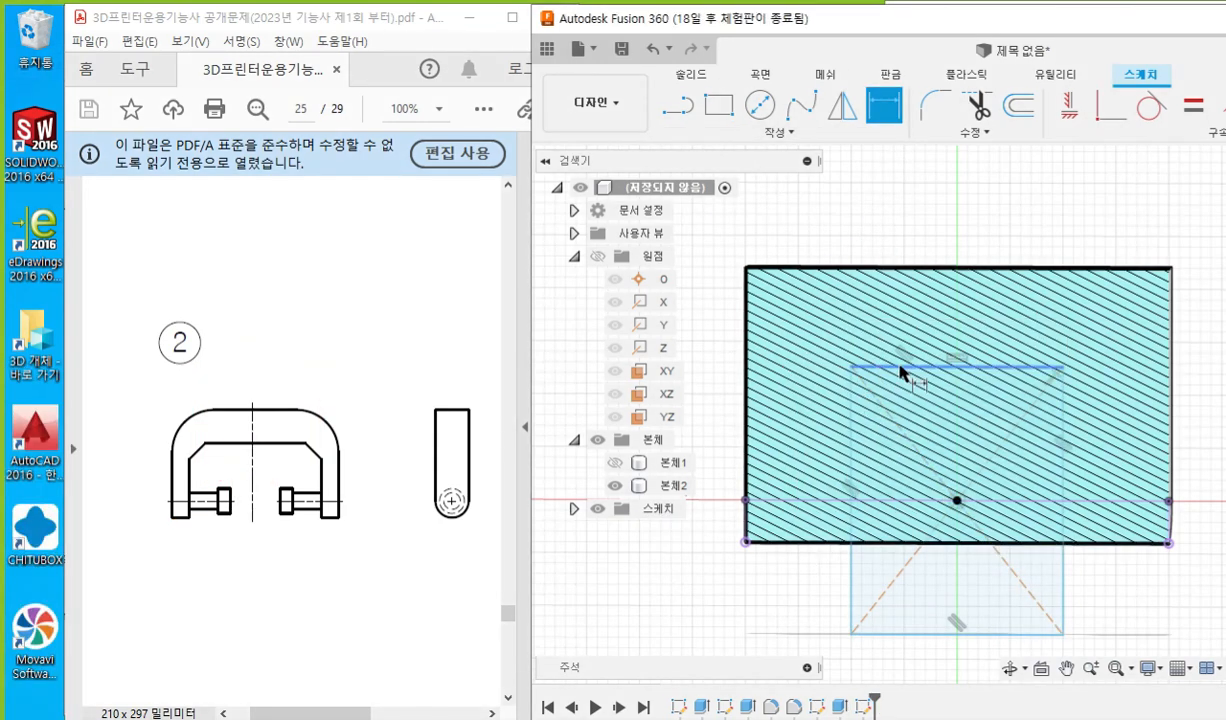
click(808, 547)
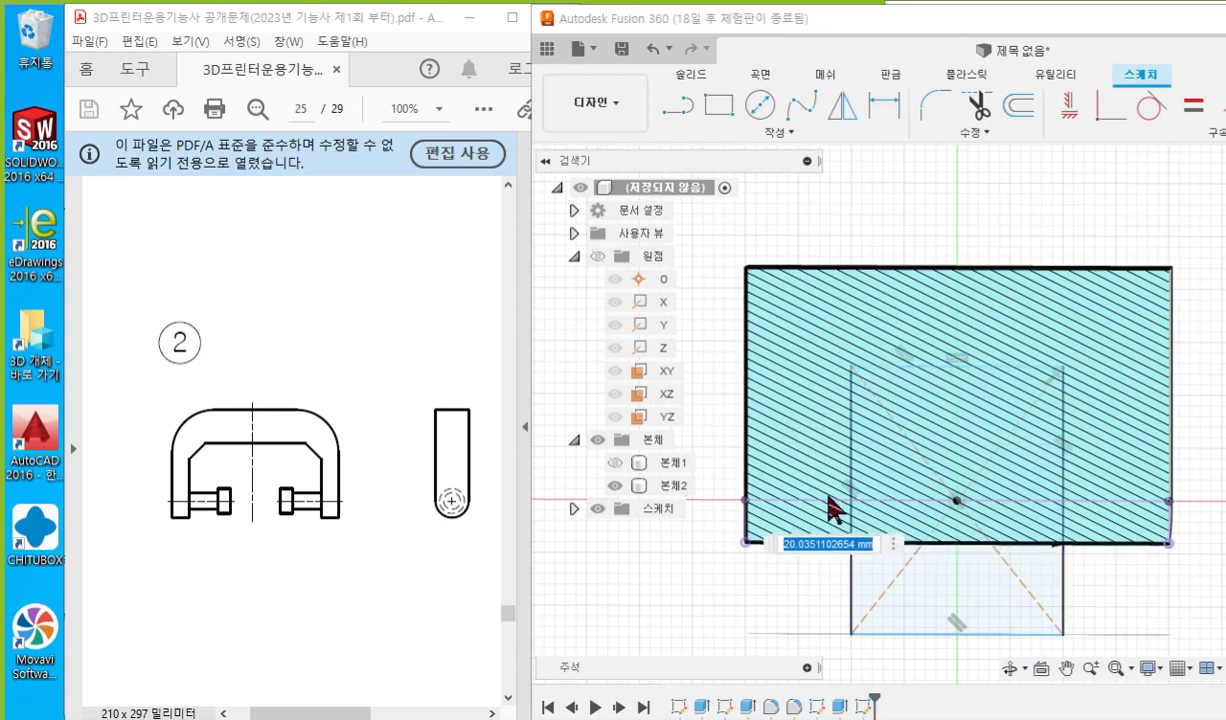
click(880, 543)
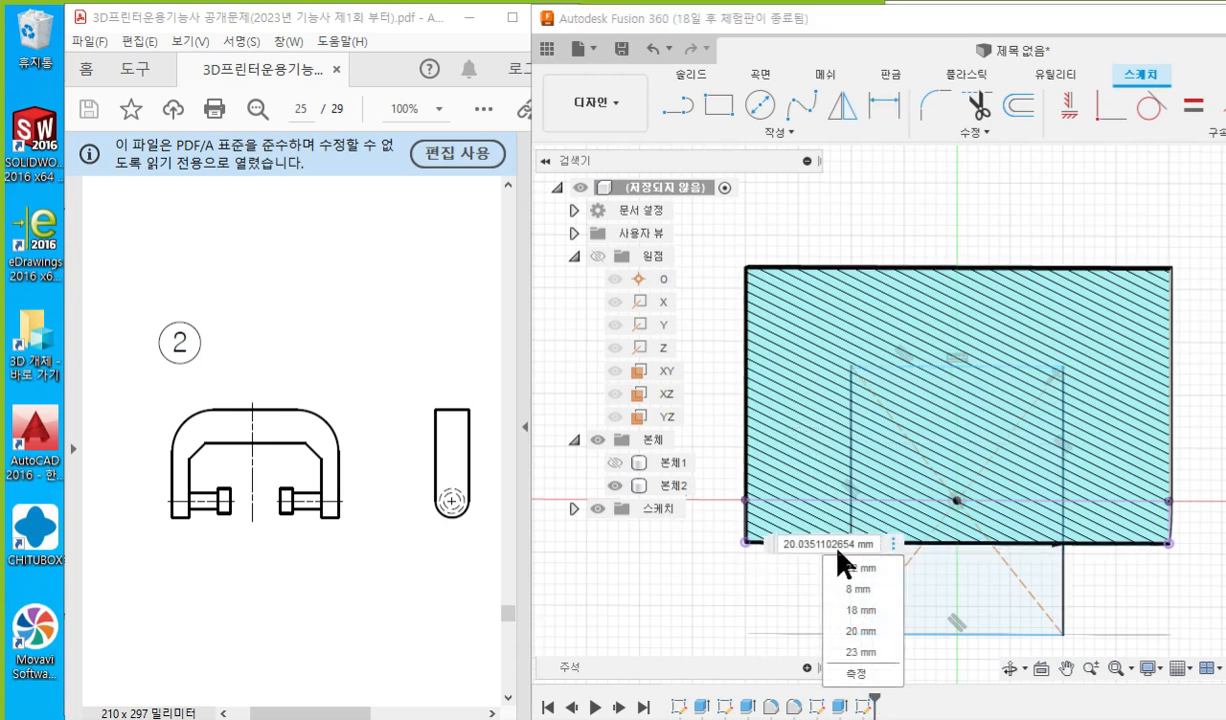
click(772, 541)
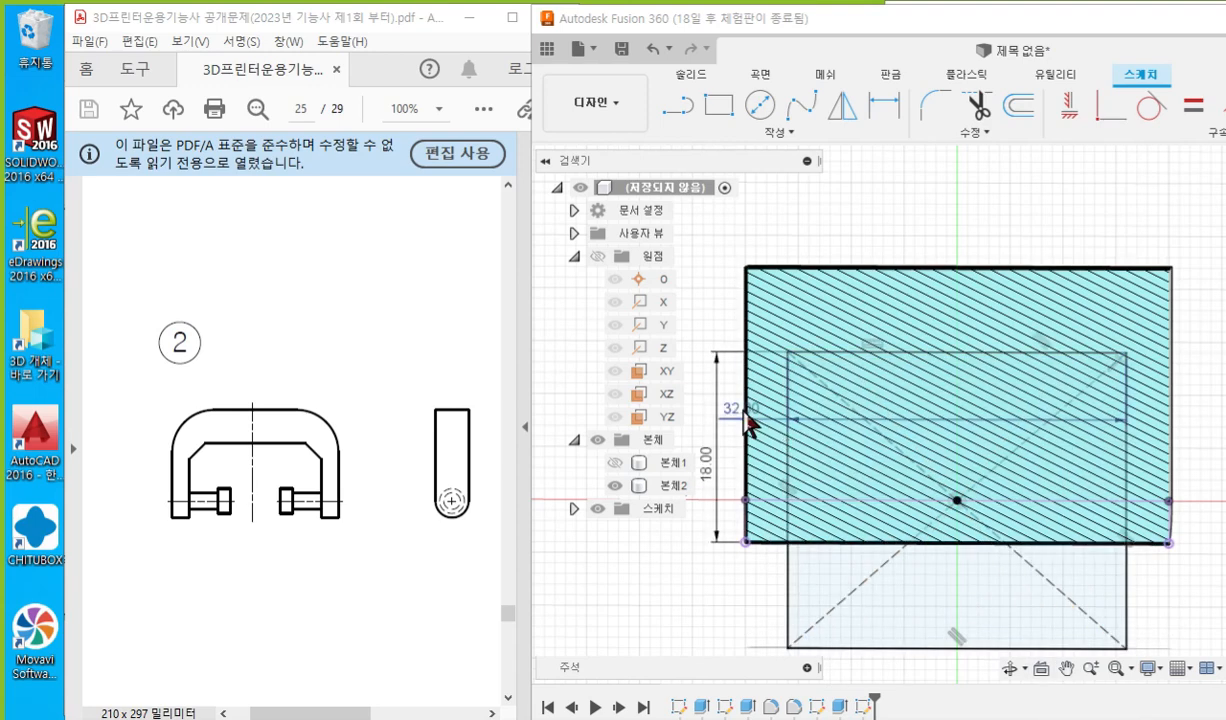
drag(742, 425, 947, 255)
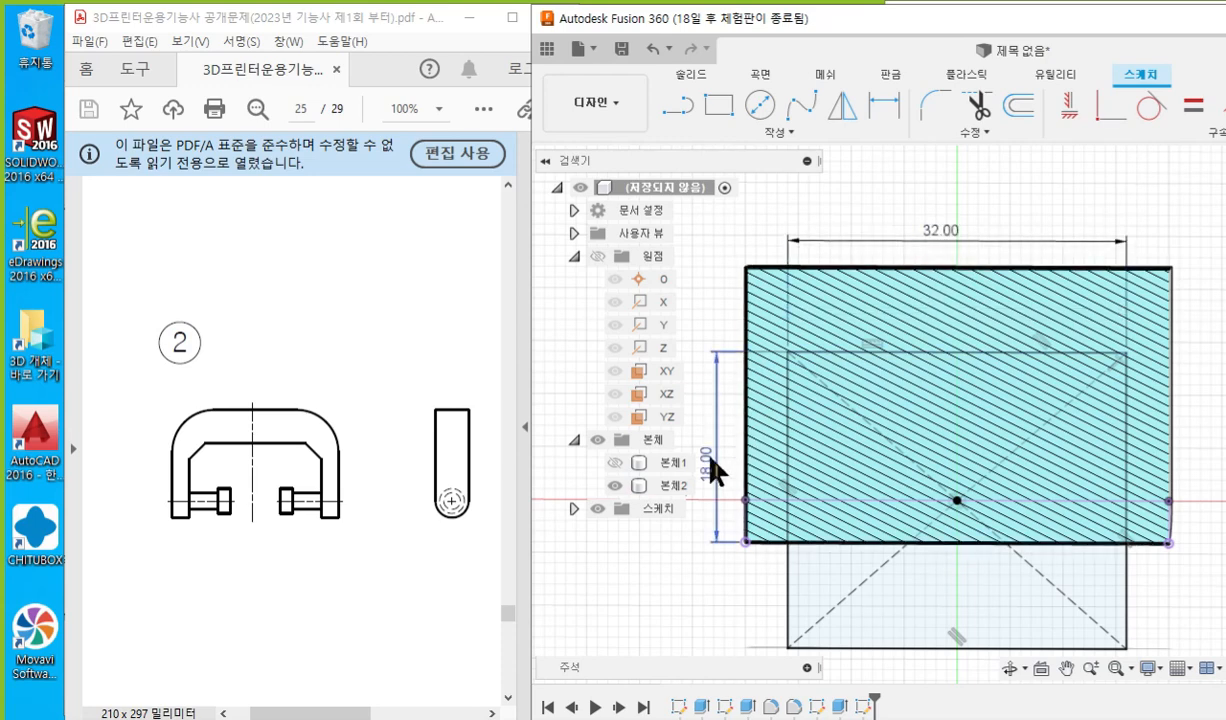
drag(707, 447, 717, 457)
Start an Extrude (돌출) of the rectangle's upper and lower profiles as a symmetric (대칭) cut (잘라내기) measured by whole length.
middle_drag(868, 470, 891, 469)
middle_drag(936, 605, 922, 605)
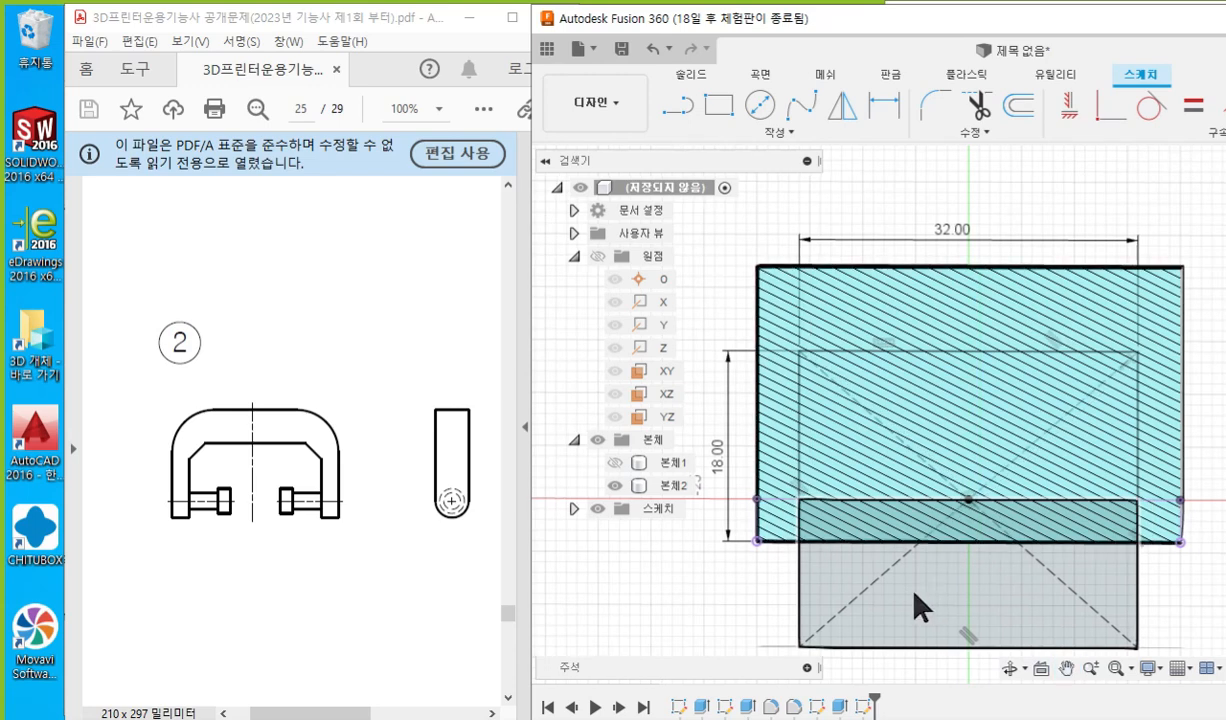
click(928, 408)
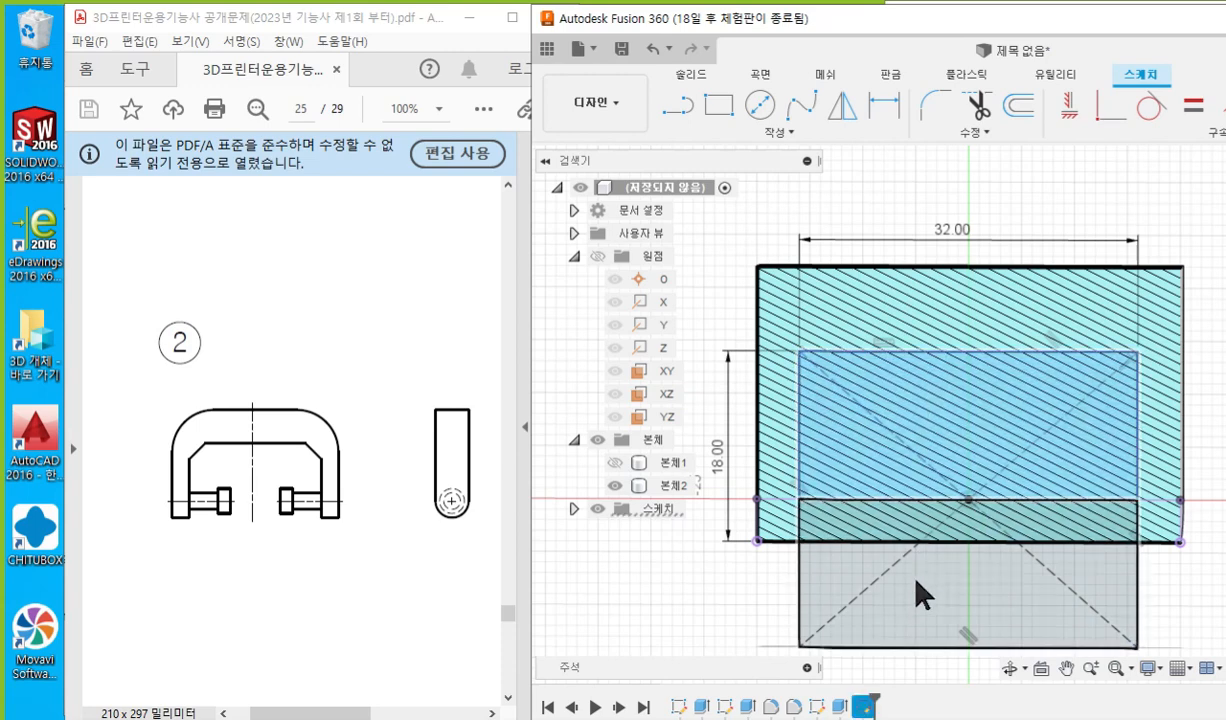
shift+click(930, 598)
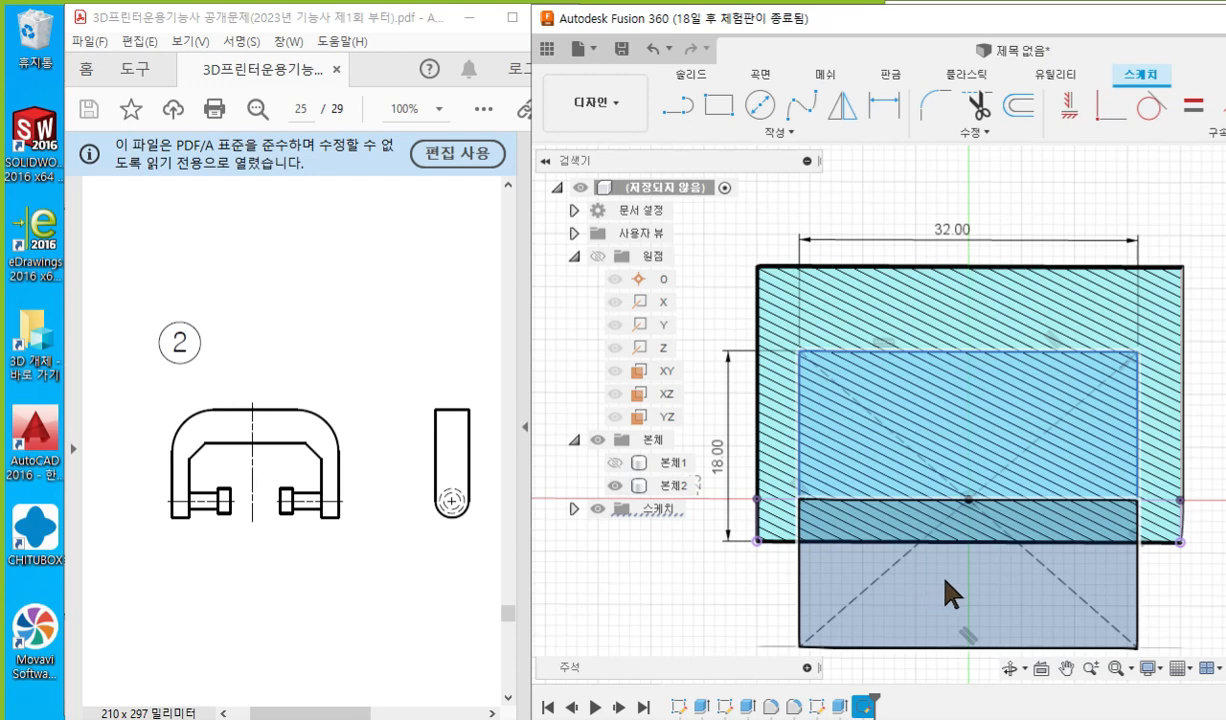
right_click(946, 583)
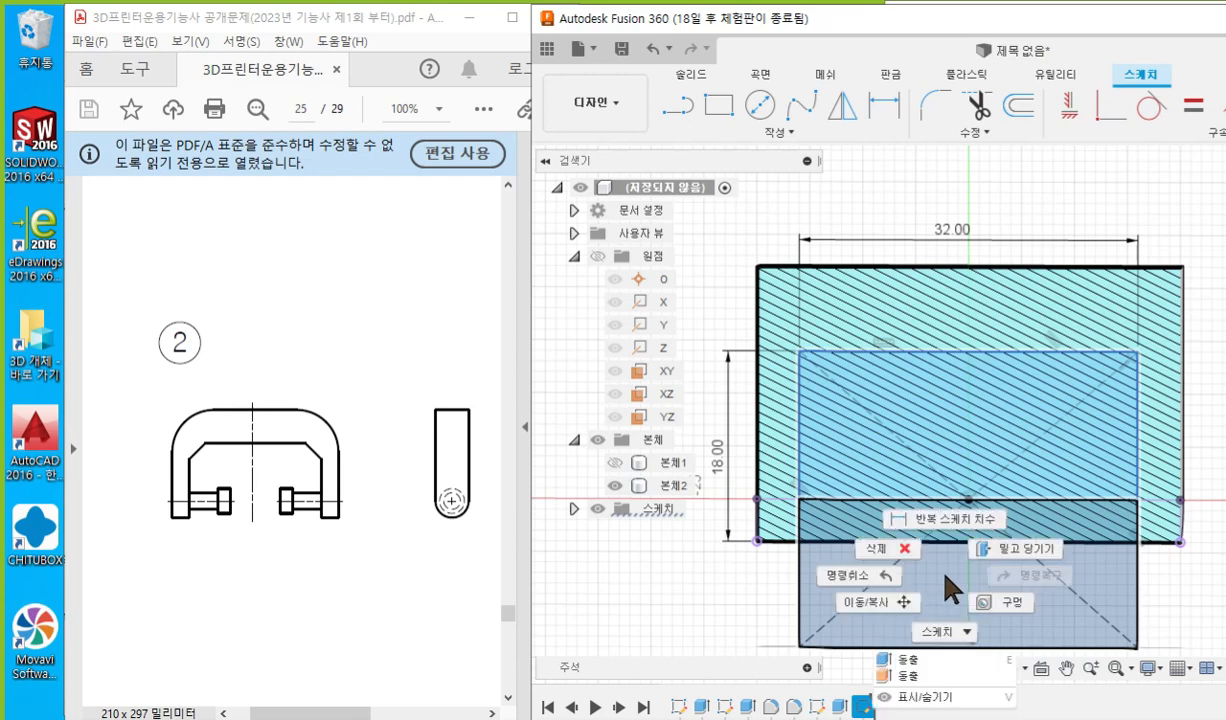
click(924, 662)
drag(991, 213, 880, 172)
click(983, 424)
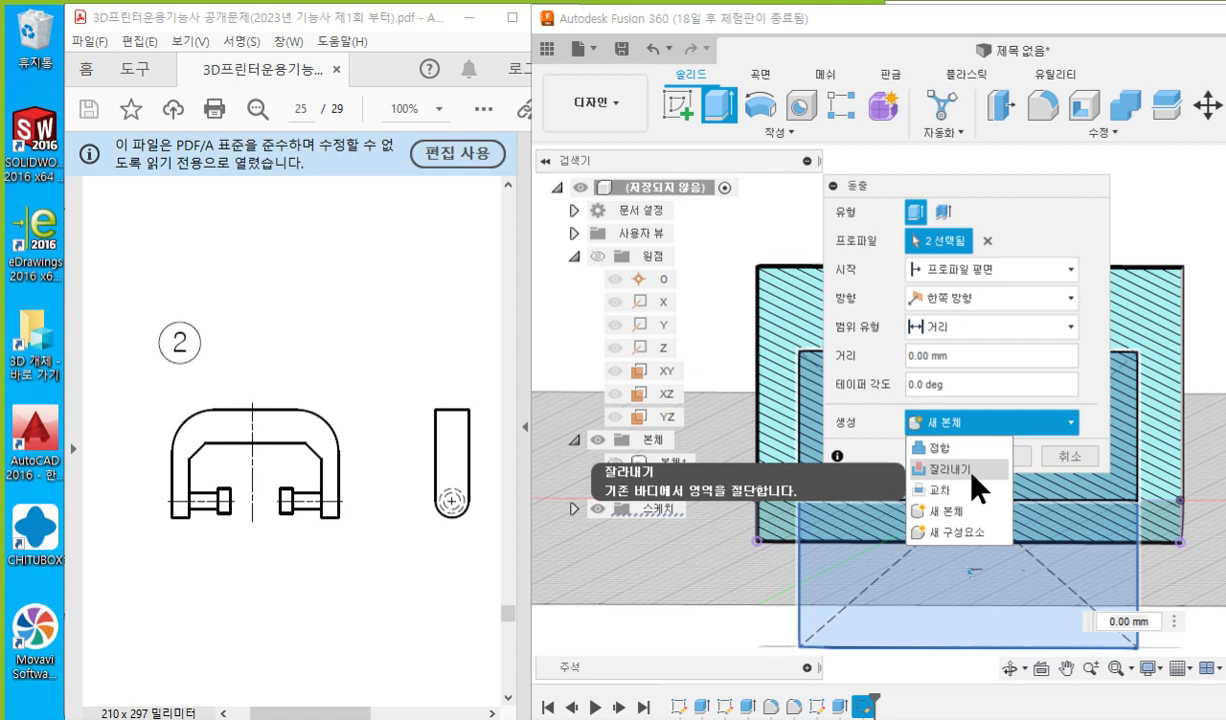
click(972, 471)
click(996, 300)
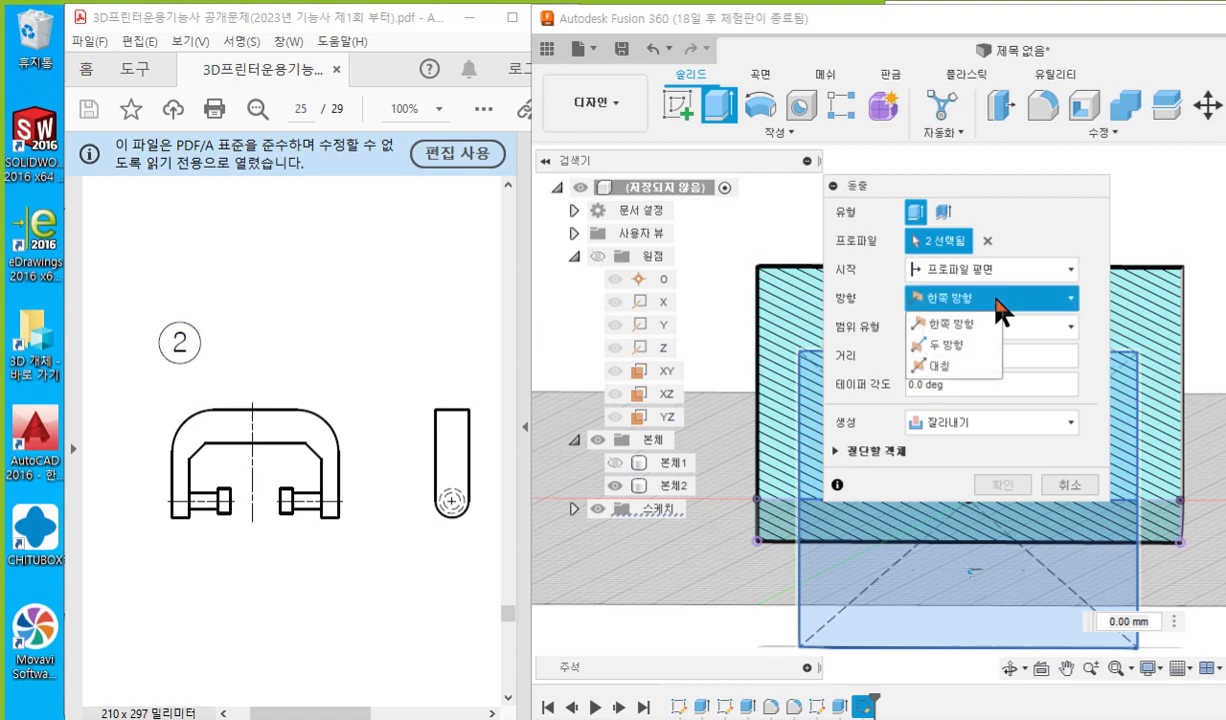
click(988, 366)
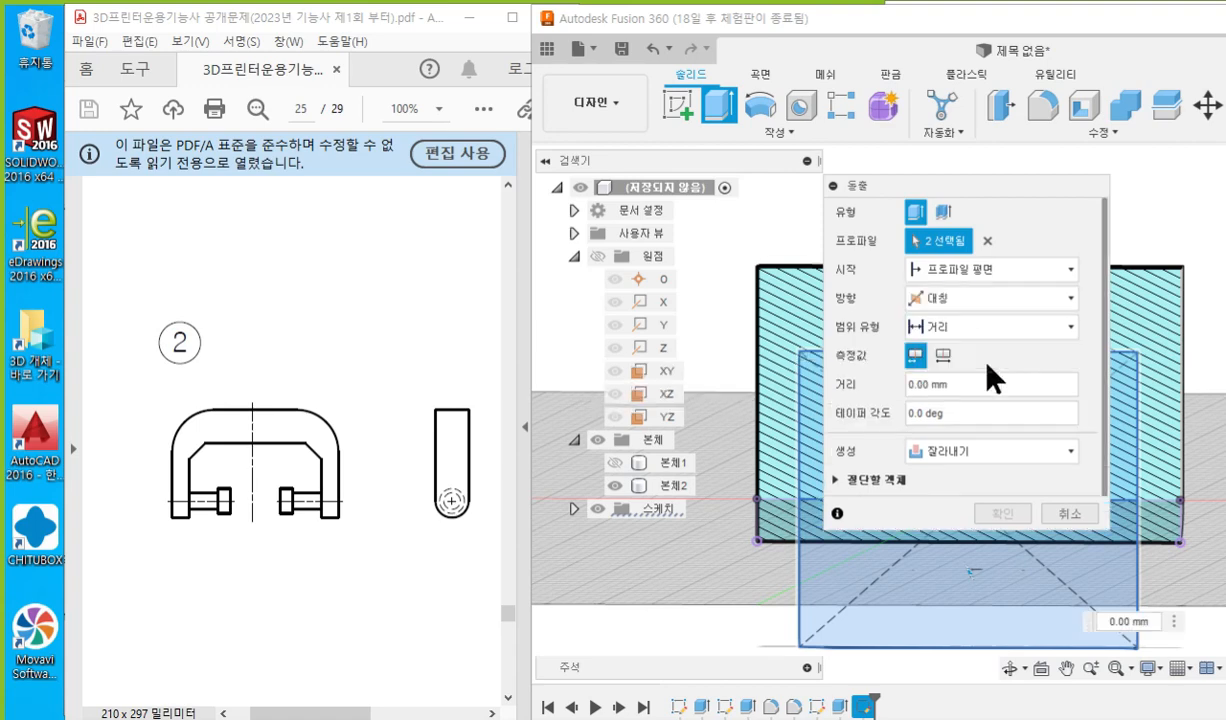
click(945, 356)
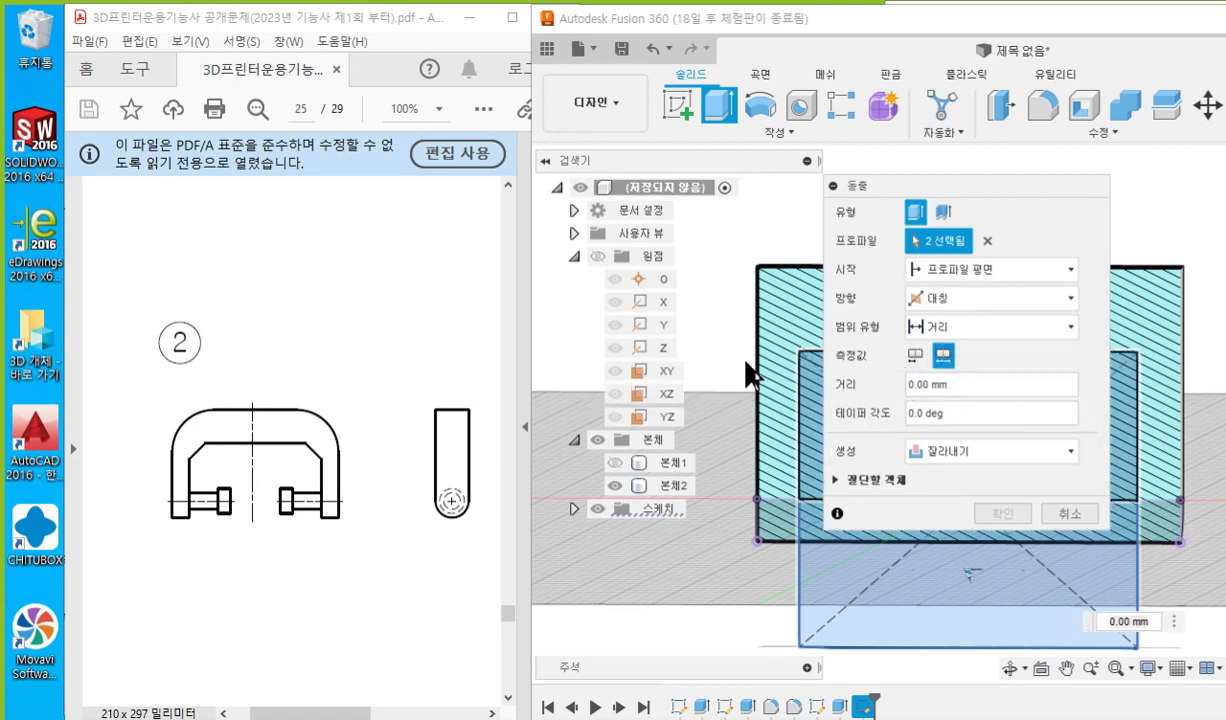
Set the symmetric cut's total distance to 43 mm through the block and complete the extrusion.
shift+middle_drag(725, 345, 805, 438)
middle_drag(775, 503, 691, 432)
scroll(769, 465, down, 2)
drag(872, 186, 1012, 186)
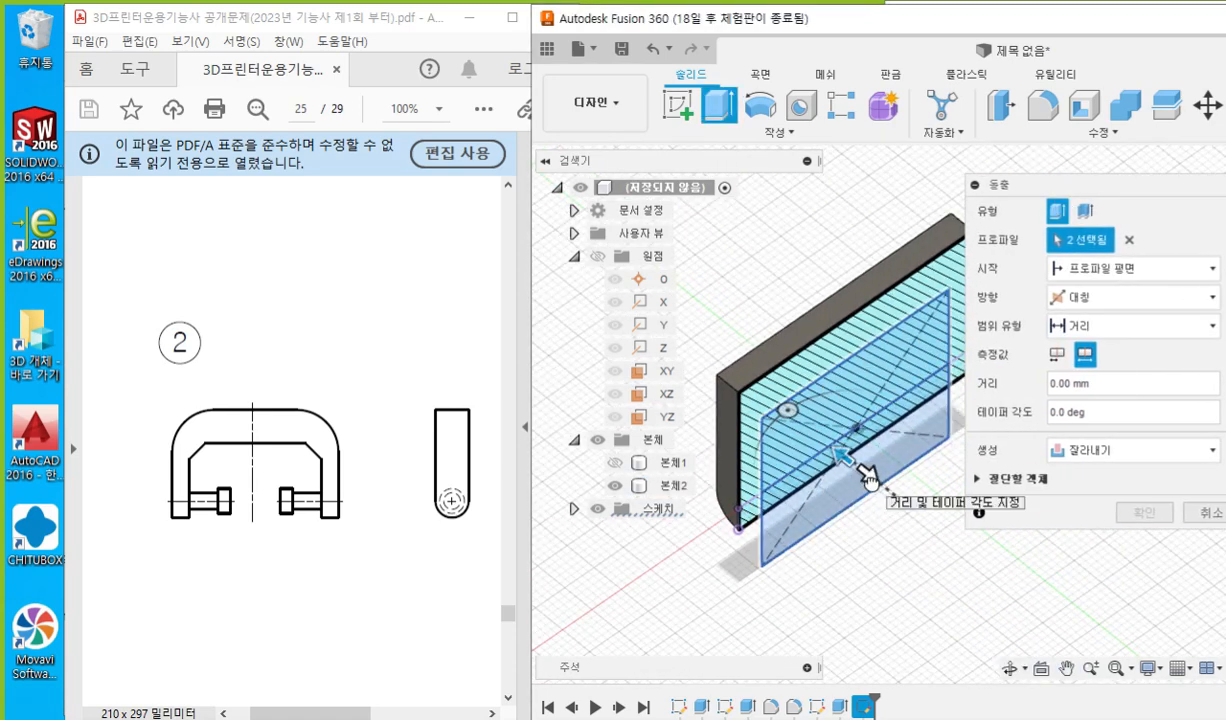
drag(866, 474, 980, 614)
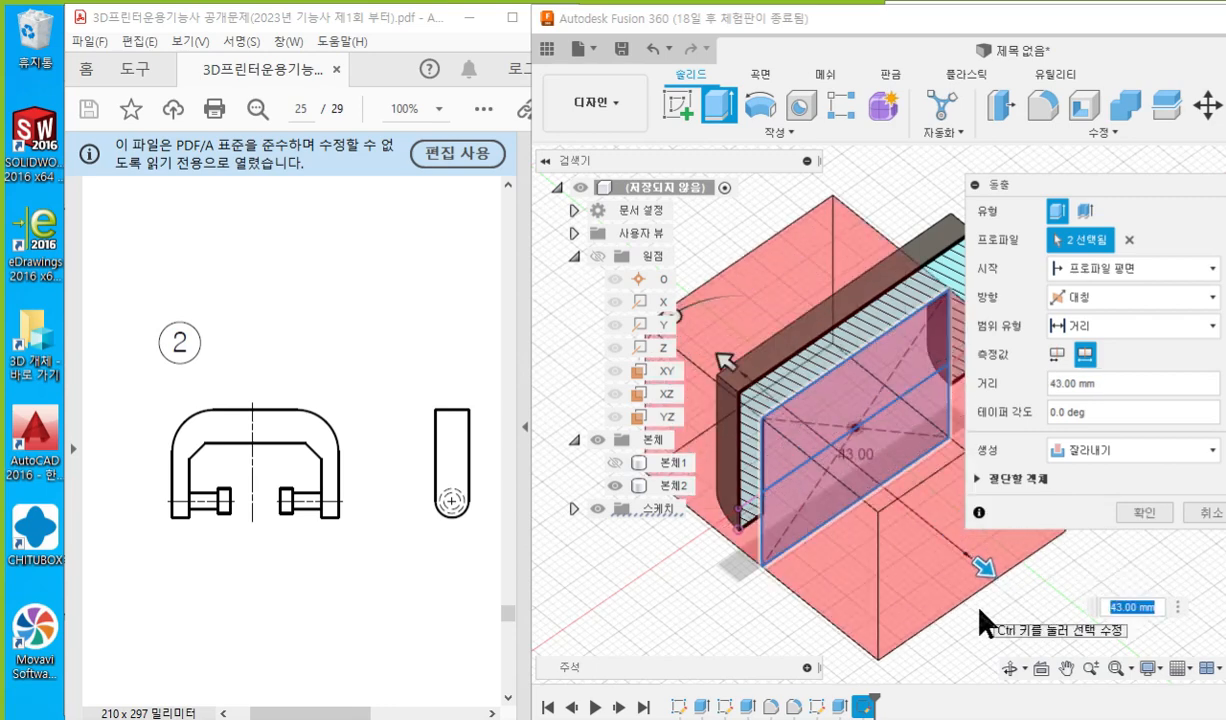
click(1141, 518)
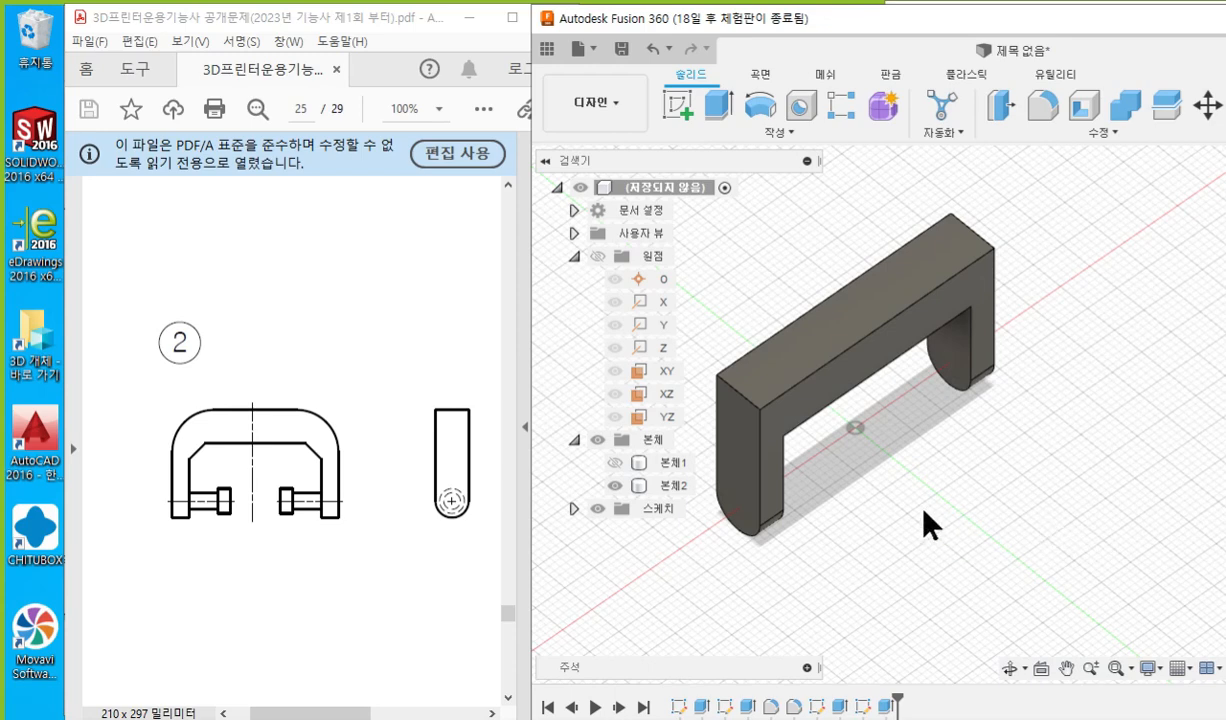
Circle the Chamfer (모따기) command with the screen pen and trace the two inner corner chamfers on drawing part 2.
middle_drag(908, 438, 936, 498)
click(1020, 134)
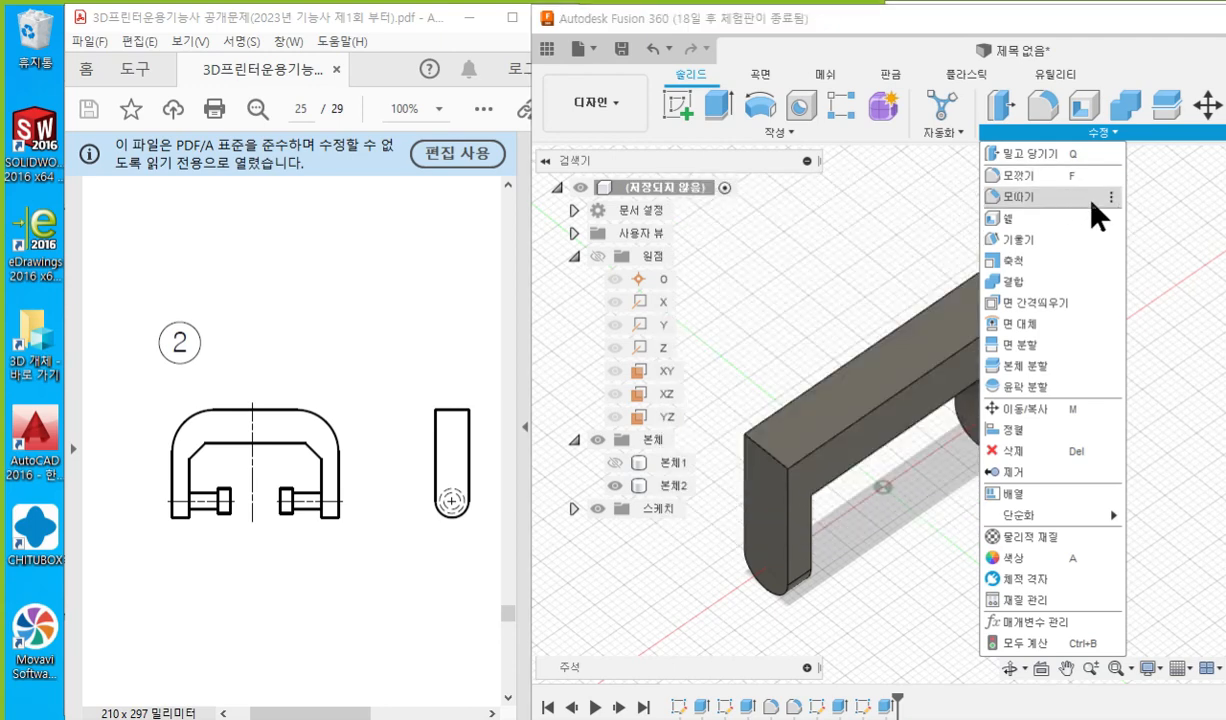
drag(1055, 212, 1077, 210)
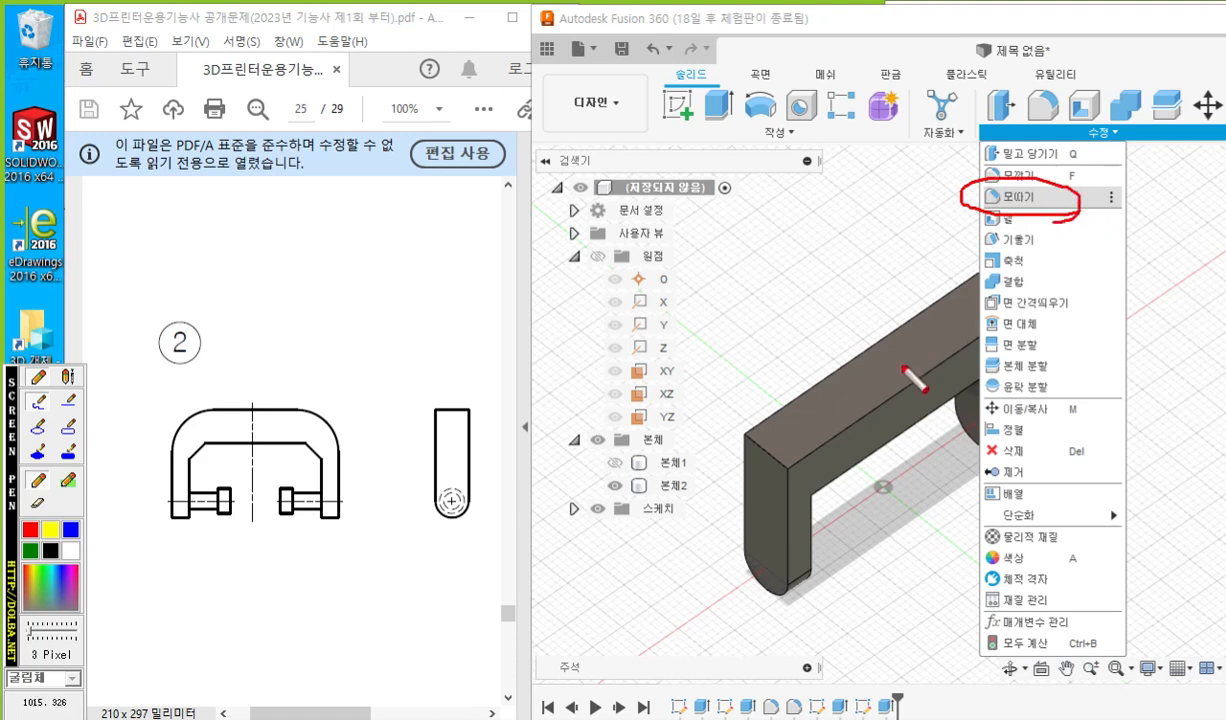
drag(297, 437, 321, 466)
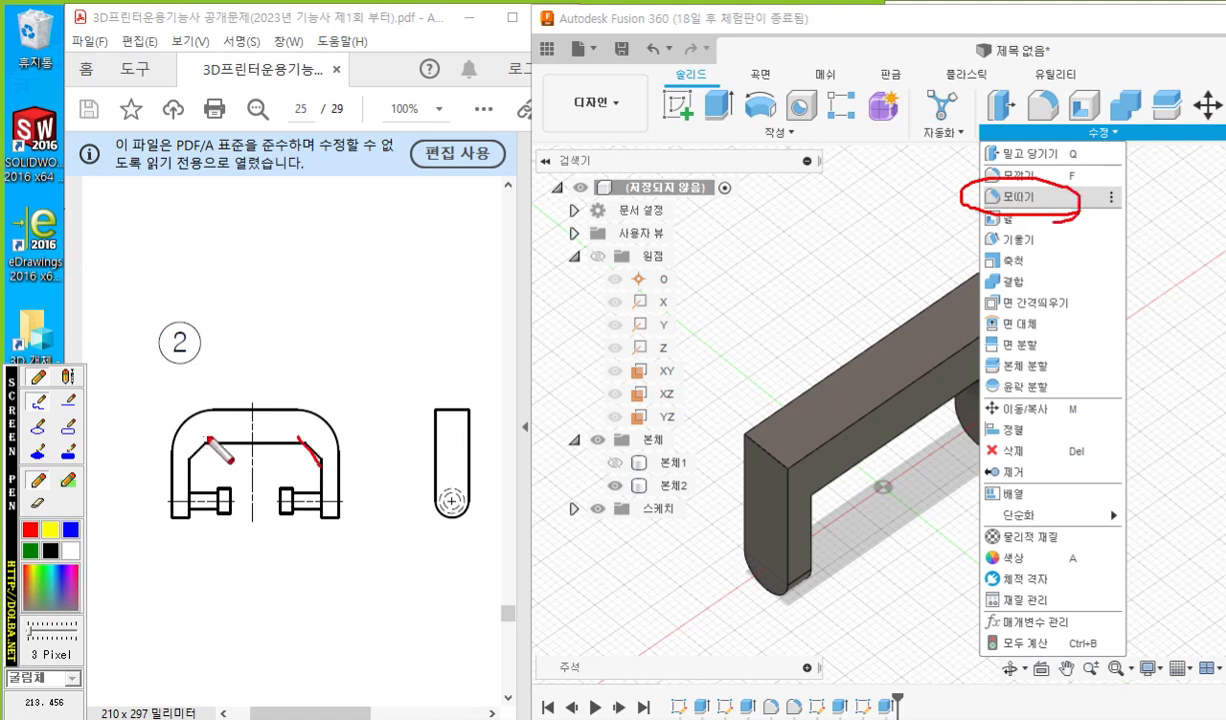
drag(208, 438, 181, 461)
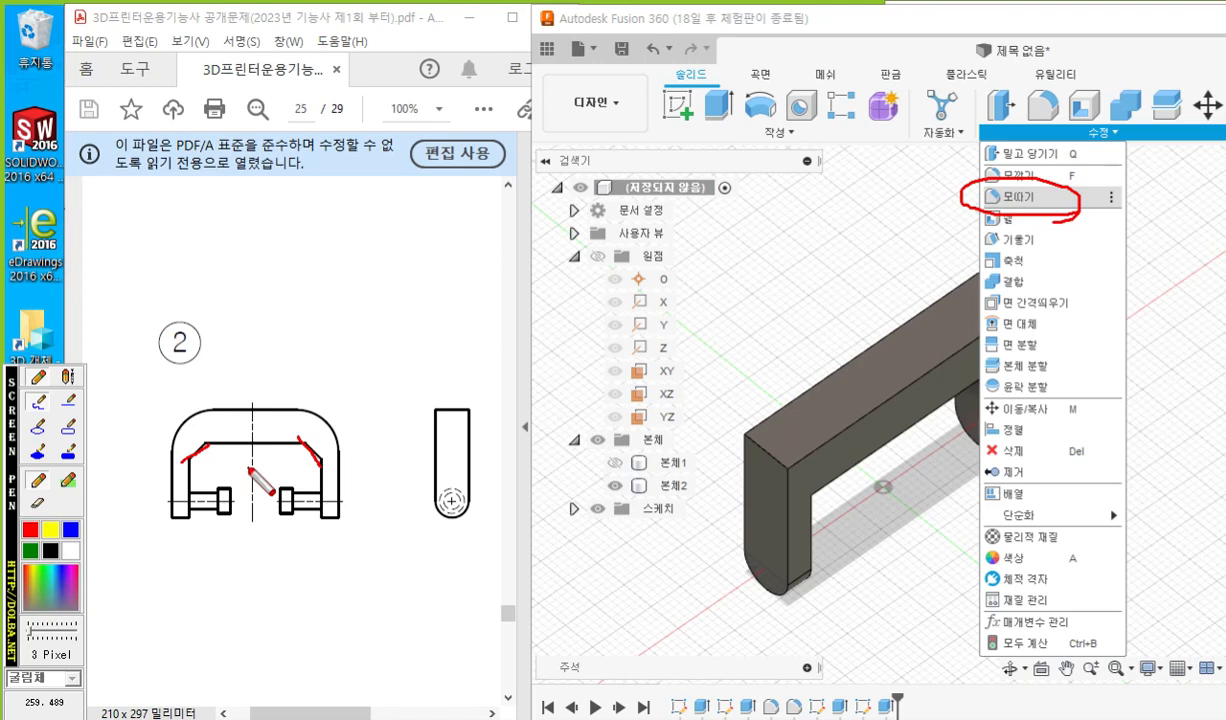
Chamfer the two inner corner edges of part 2's opening with an equal distance of 4 mm.
key(Escape)
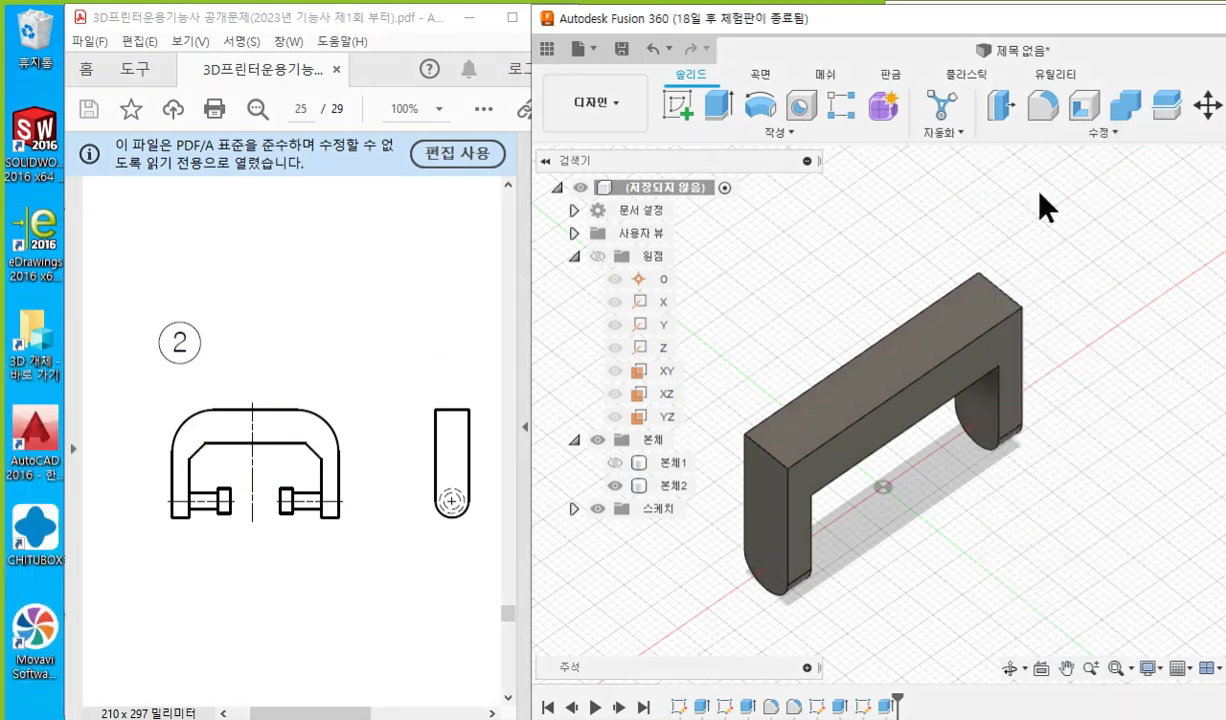
click(1112, 132)
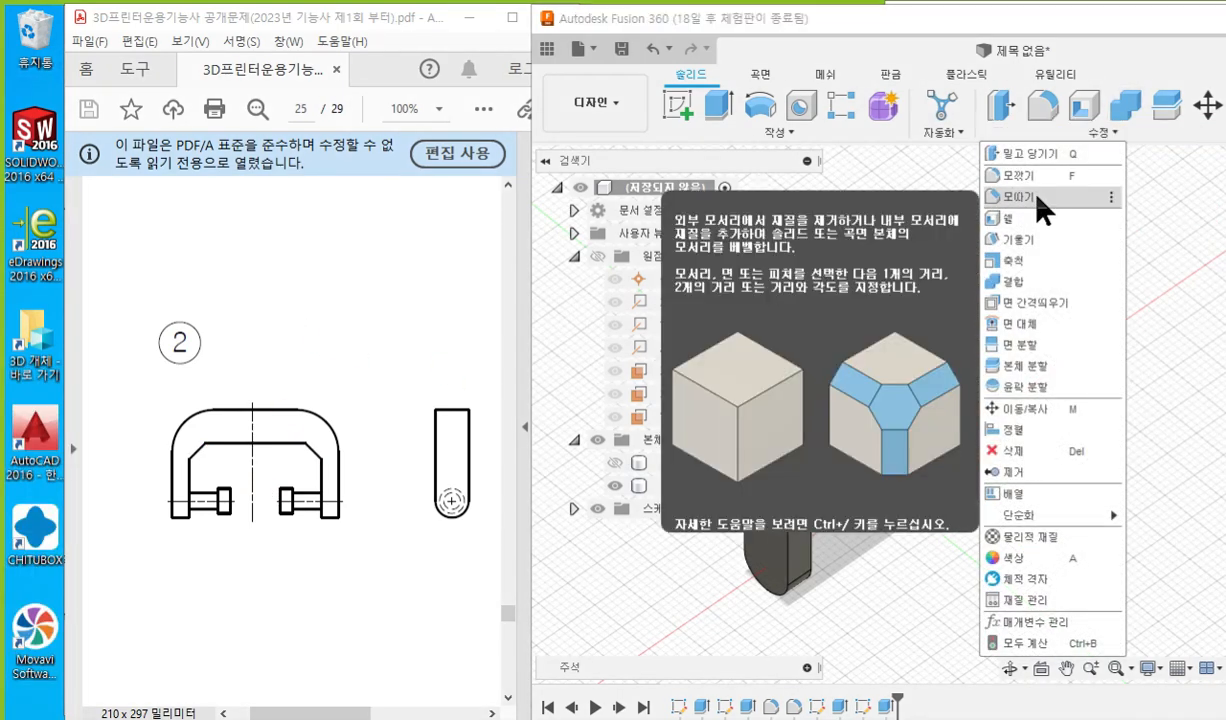
click(994, 188)
mouse_move(984, 204)
mouse_down()
mouse_move(714, 150)
mouse_move(625, 159)
mouse_move(980, 182)
mouse_move(981, 200)
mouse_up()
drag(812, 18, 546, 27)
shift+middle_drag(710, 535, 707, 482)
click(704, 474)
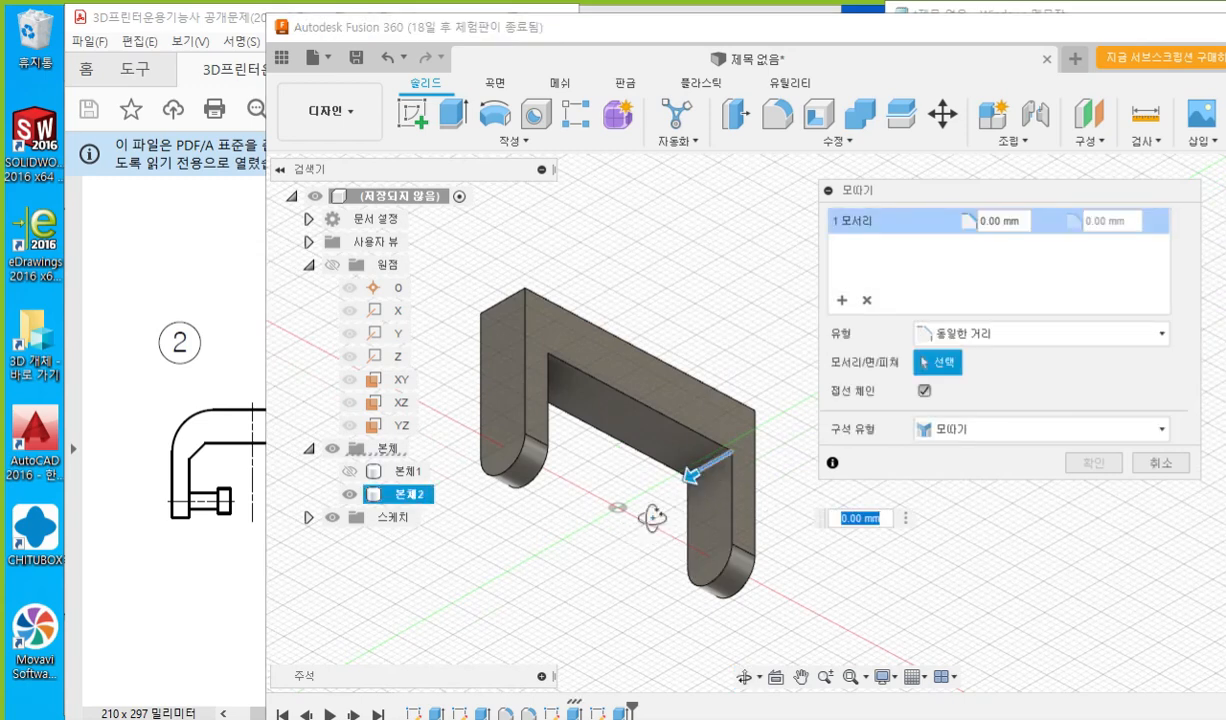
shift+middle_drag(652, 517, 528, 506)
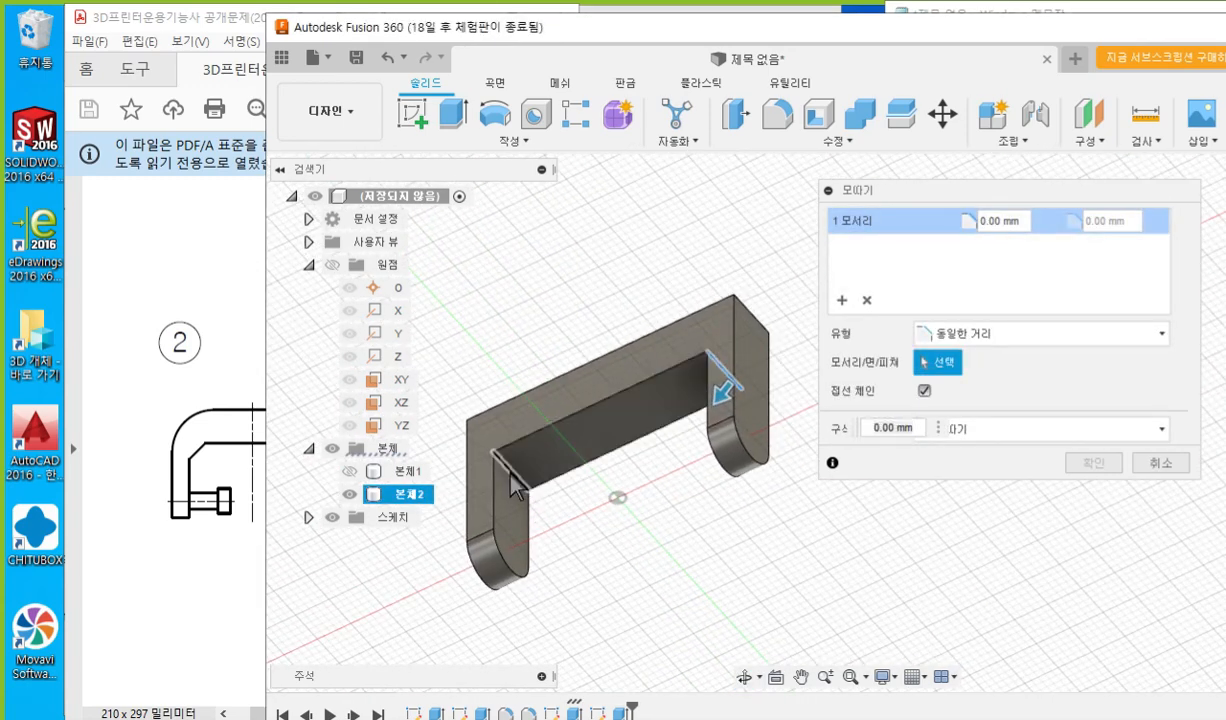
click(511, 474)
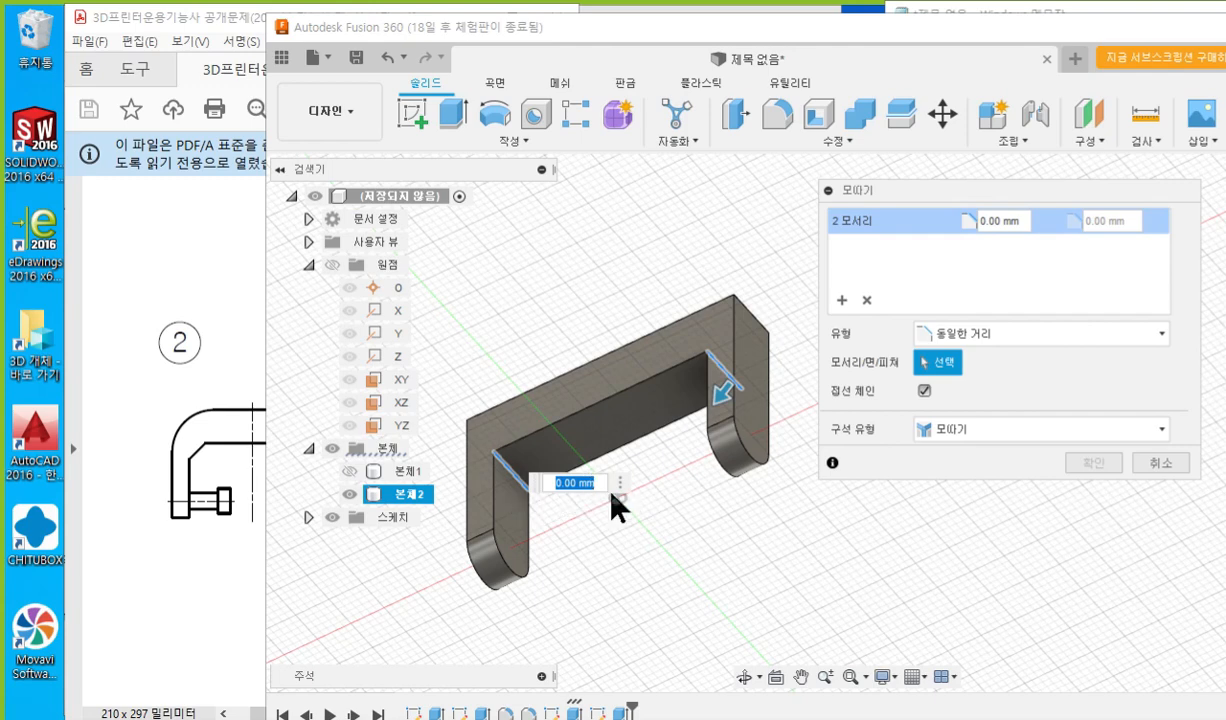
text(4)
key(Return)
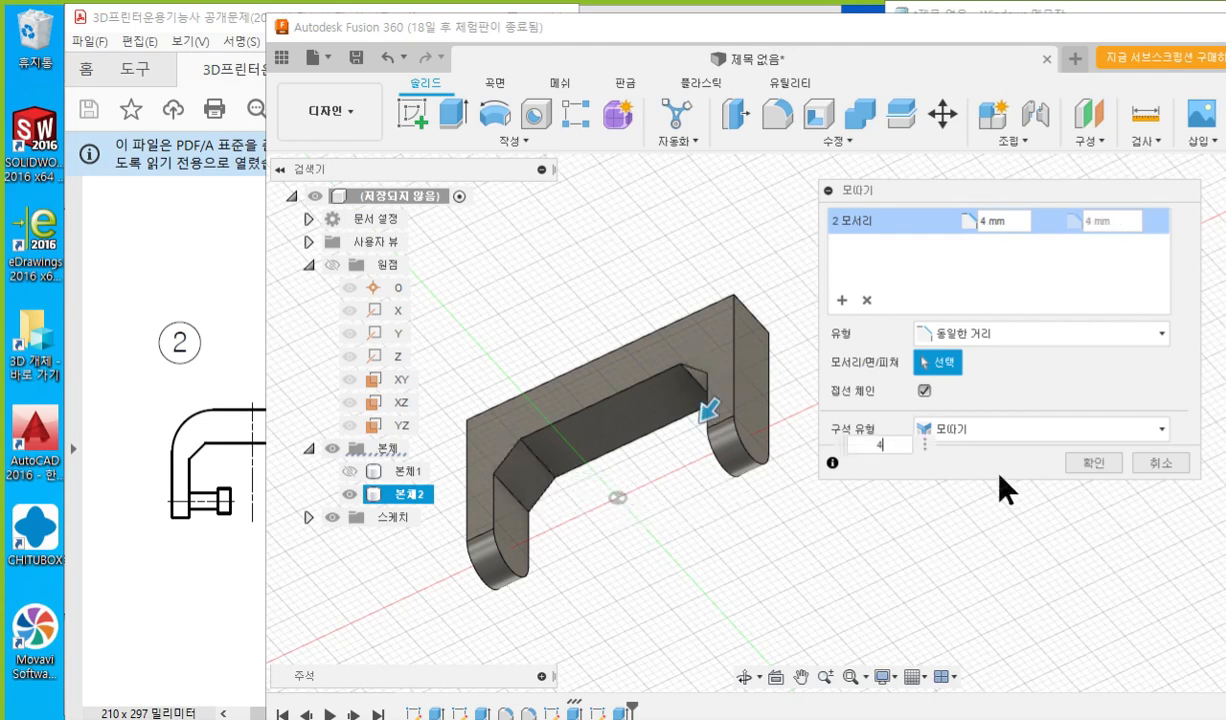
click(1097, 463)
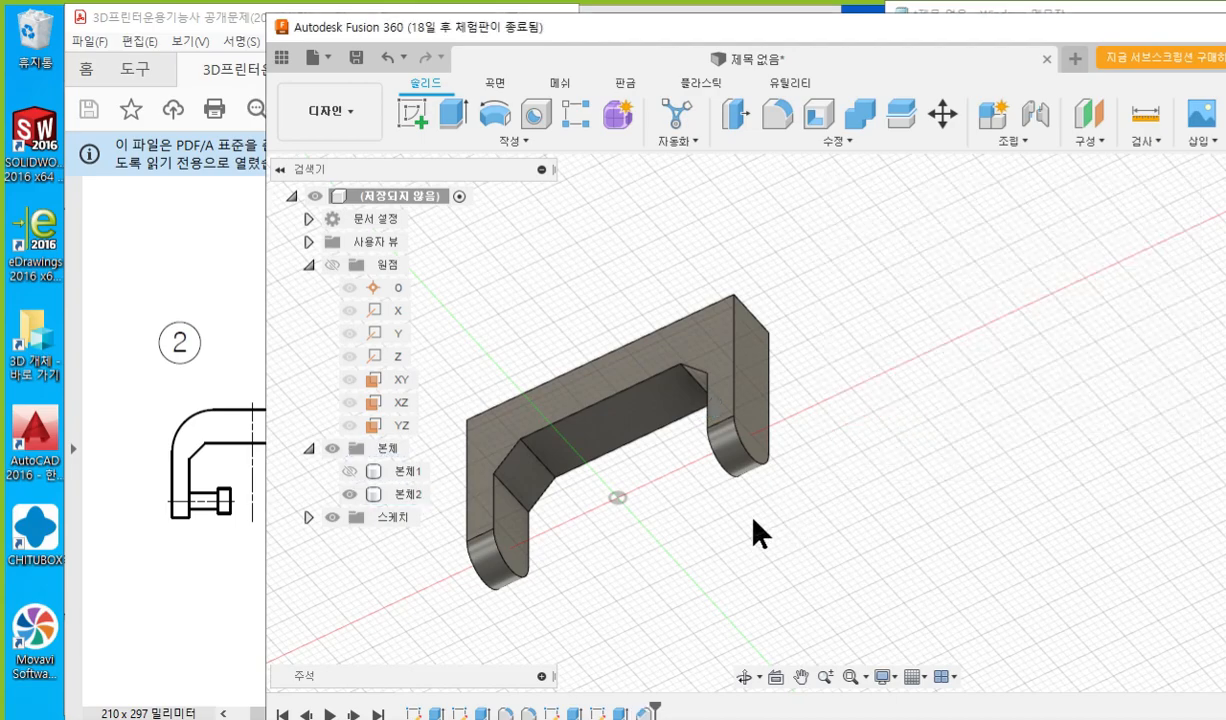
Inspect the chamfered body, go back to the full page of drawing 22 and mark part 1's overall width on the assembly view with the screen pen.
middle_drag(733, 528, 807, 509)
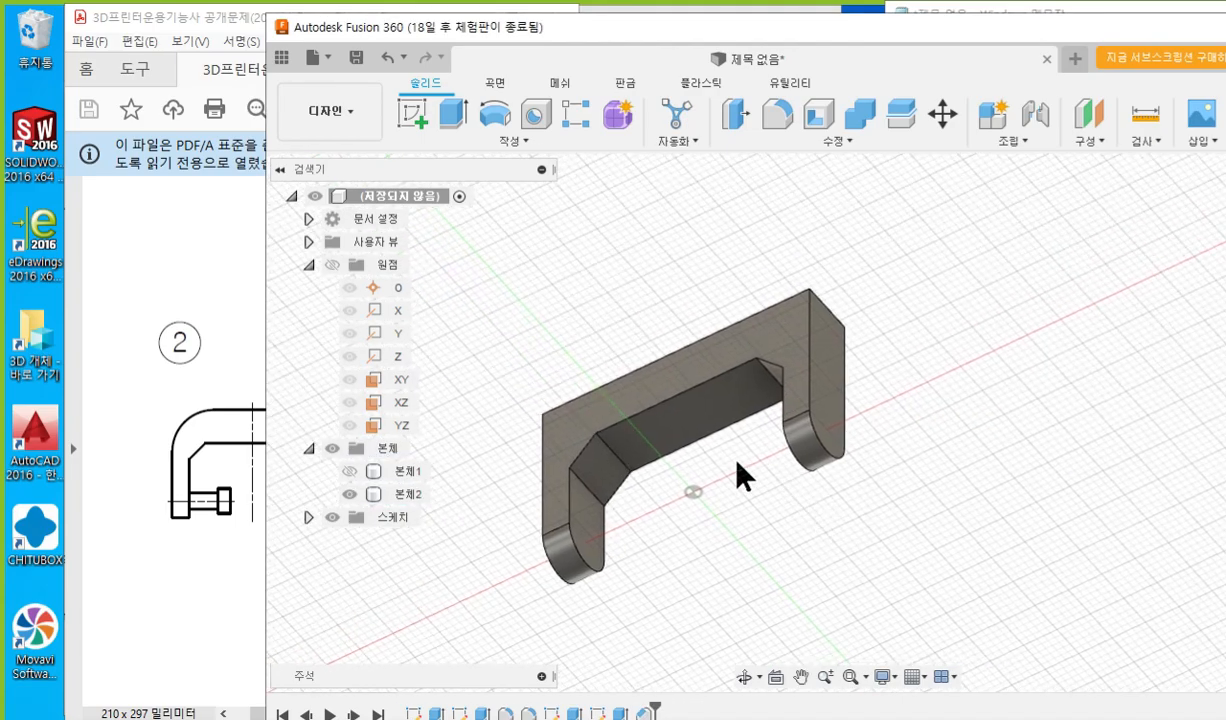
shift+middle_drag(737, 464, 802, 501)
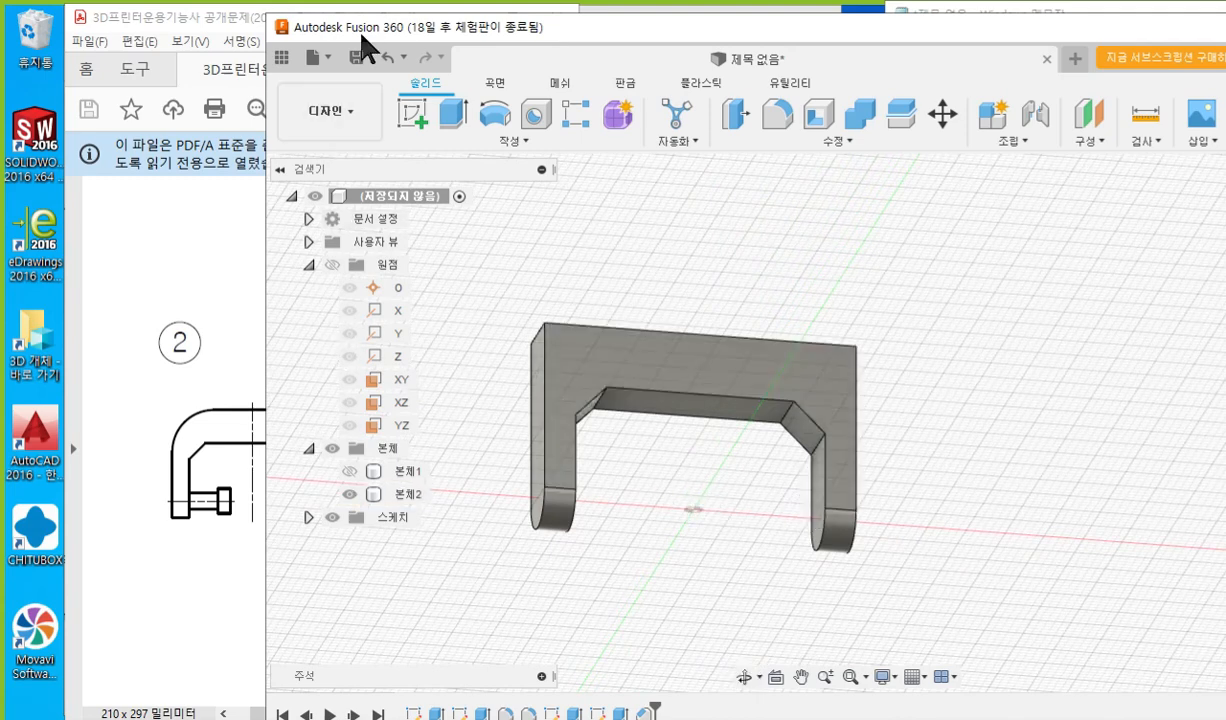
mouse_move(342, 22)
mouse_down()
mouse_move(561, 33)
mouse_move(684, 14)
mouse_move(642, 18)
mouse_up()
click(347, 333)
ctrl+scroll(383, 432, down, 3)
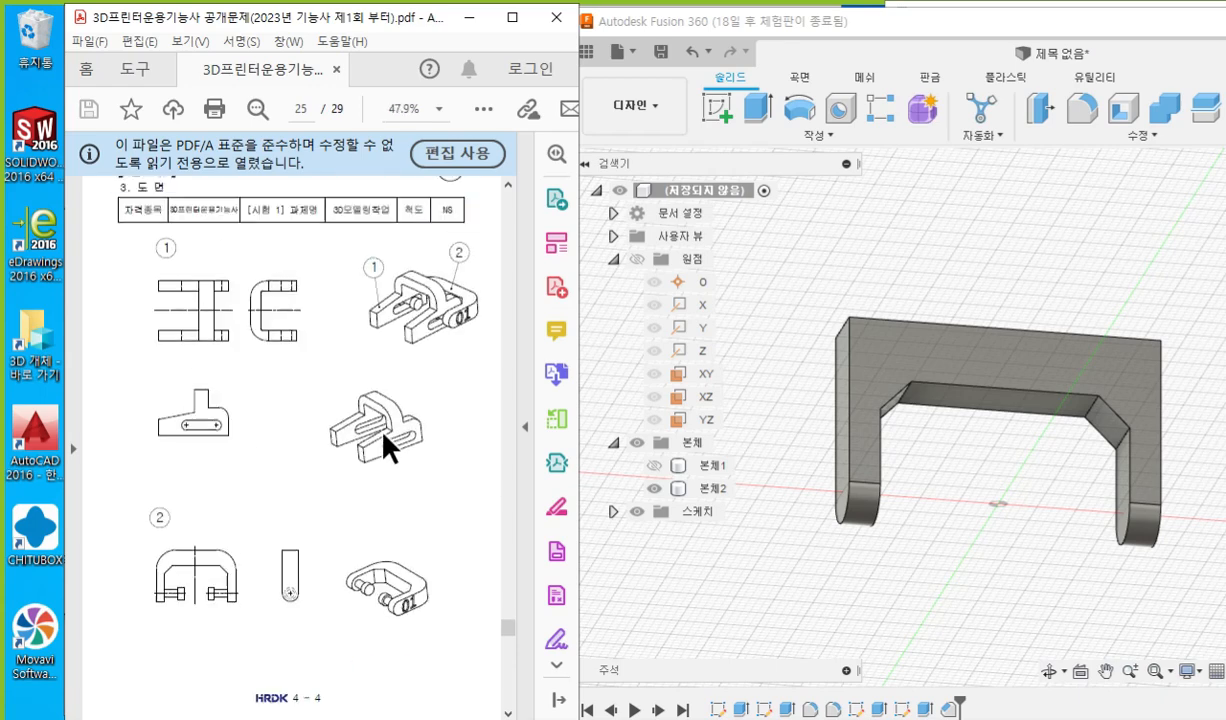
ctrl+scroll(383, 432, down, 1)
ctrl+scroll(415, 353, up, 1)
key(F12)
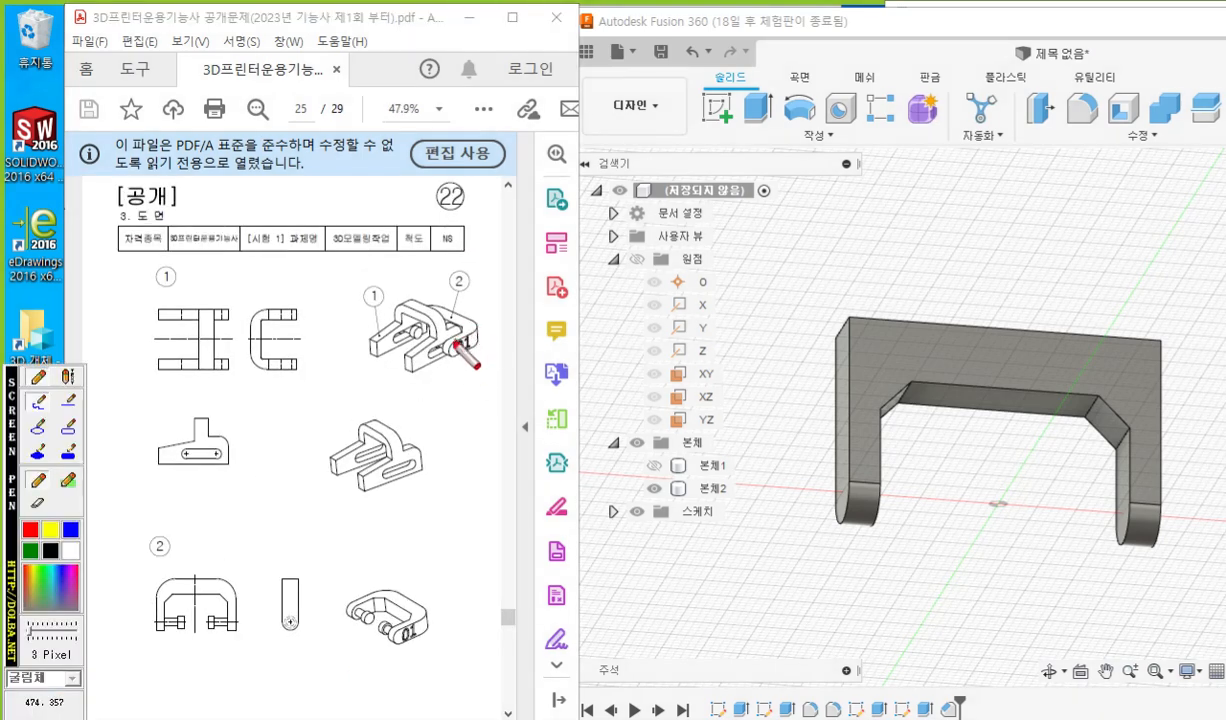
mouse_move(461, 341)
mouse_down()
mouse_move(400, 365)
mouse_move(371, 333)
mouse_move(343, 348)
mouse_move(403, 362)
mouse_move(389, 367)
mouse_move(356, 343)
mouse_move(368, 363)
mouse_up()
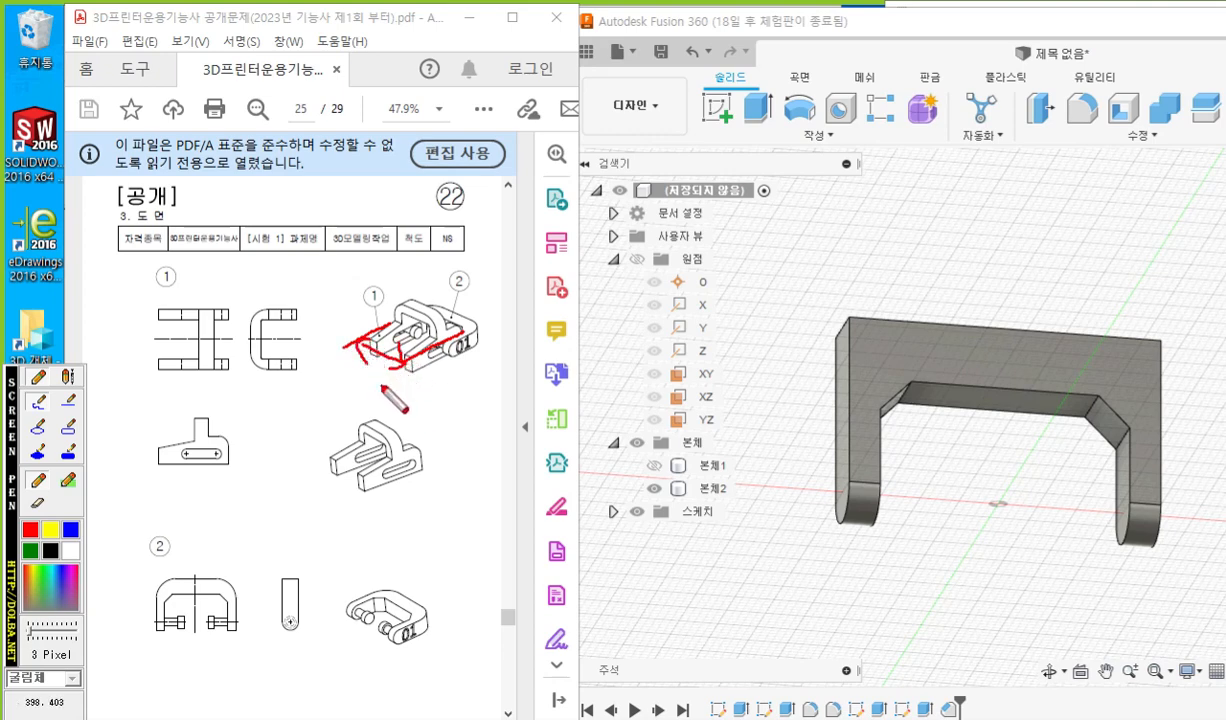
Mark the outer width of part 1 across its two arms on the first view with the screen pen.
drag(162, 313, 222, 312)
drag(169, 370, 225, 369)
mouse_move(184, 314)
mouse_down()
mouse_move(183, 370)
mouse_move(196, 361)
mouse_move(195, 323)
mouse_move(147, 361)
mouse_move(165, 338)
mouse_up()
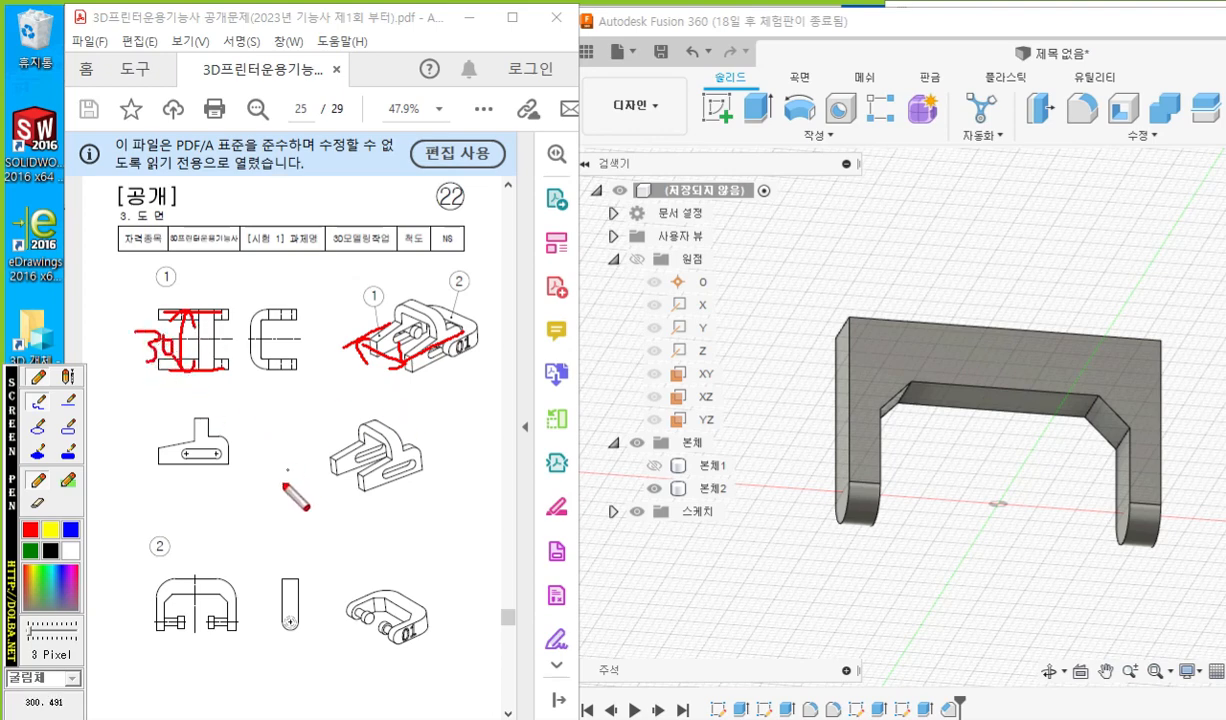
Mark the inner width between part 2's legs as 32 and part 1's inner gap as A, and clear the pen marks.
drag(162, 604, 162, 648)
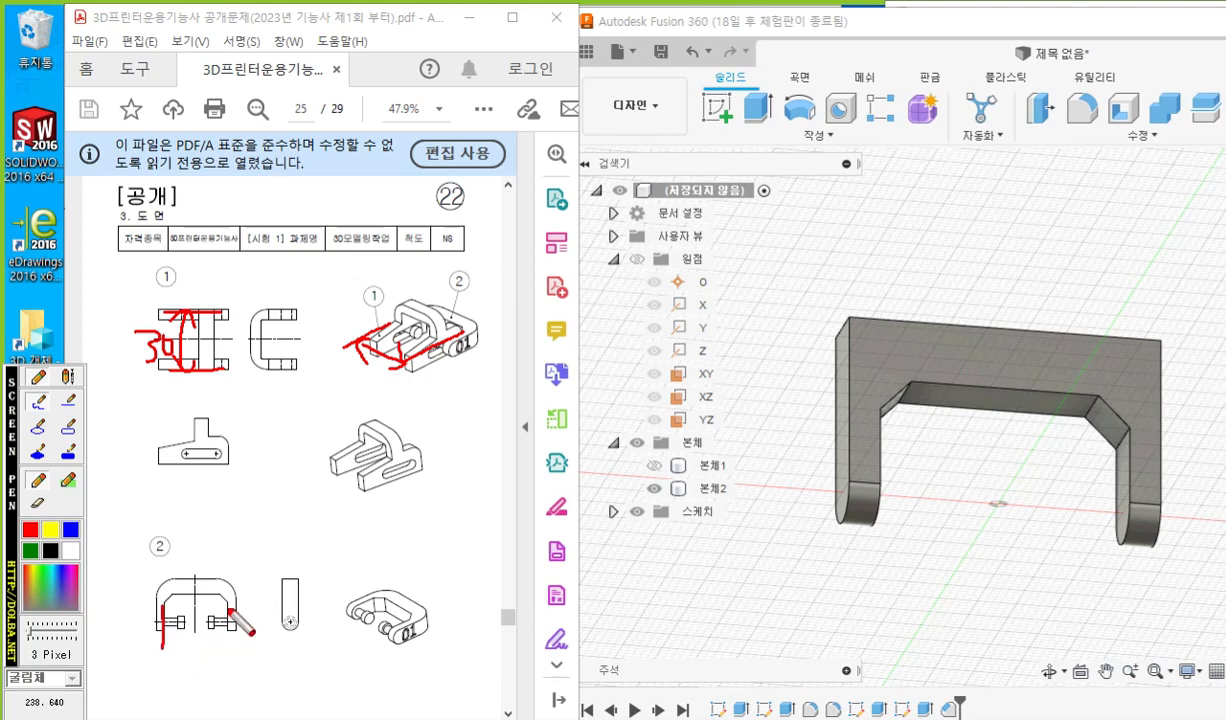
drag(228, 613, 226, 643)
mouse_move(226, 643)
mouse_down()
mouse_move(213, 634)
mouse_move(168, 651)
mouse_move(194, 675)
mouse_move(187, 688)
mouse_move(234, 685)
mouse_up()
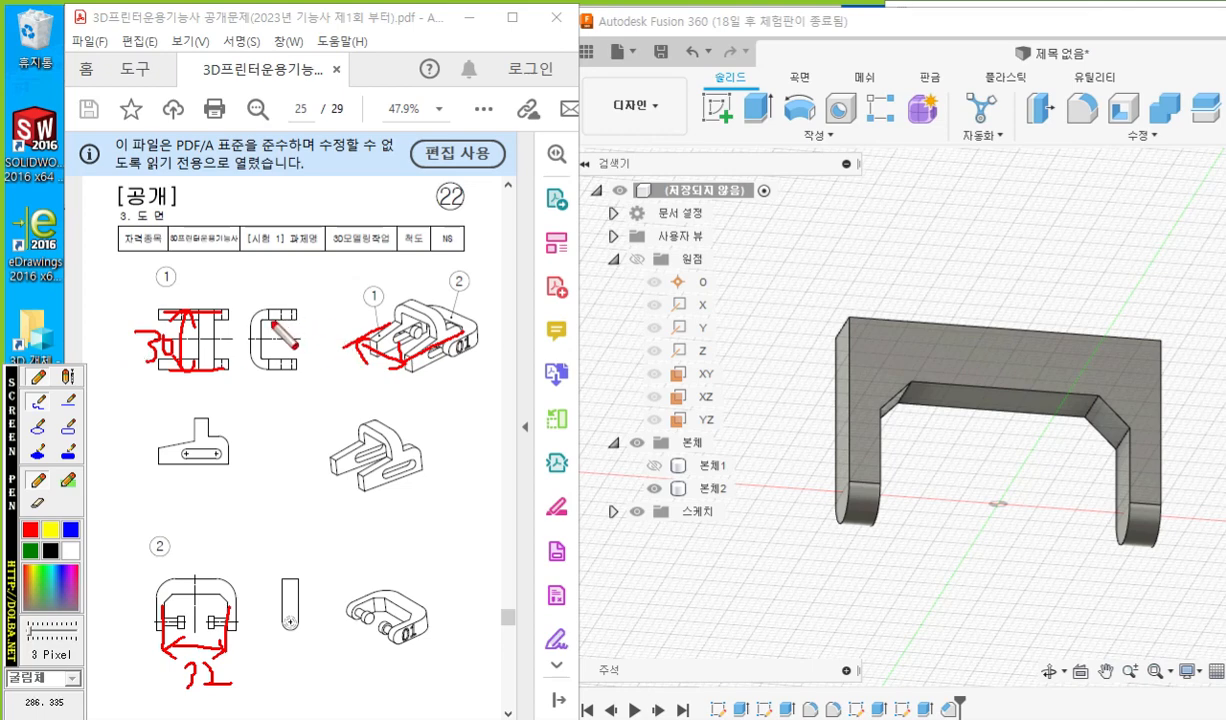
mouse_move(268, 322)
mouse_down()
mouse_move(316, 322)
mouse_move(323, 359)
mouse_move(313, 337)
mouse_move(312, 361)
mouse_move(307, 327)
mouse_move(322, 333)
mouse_move(279, 350)
mouse_move(291, 354)
mouse_up()
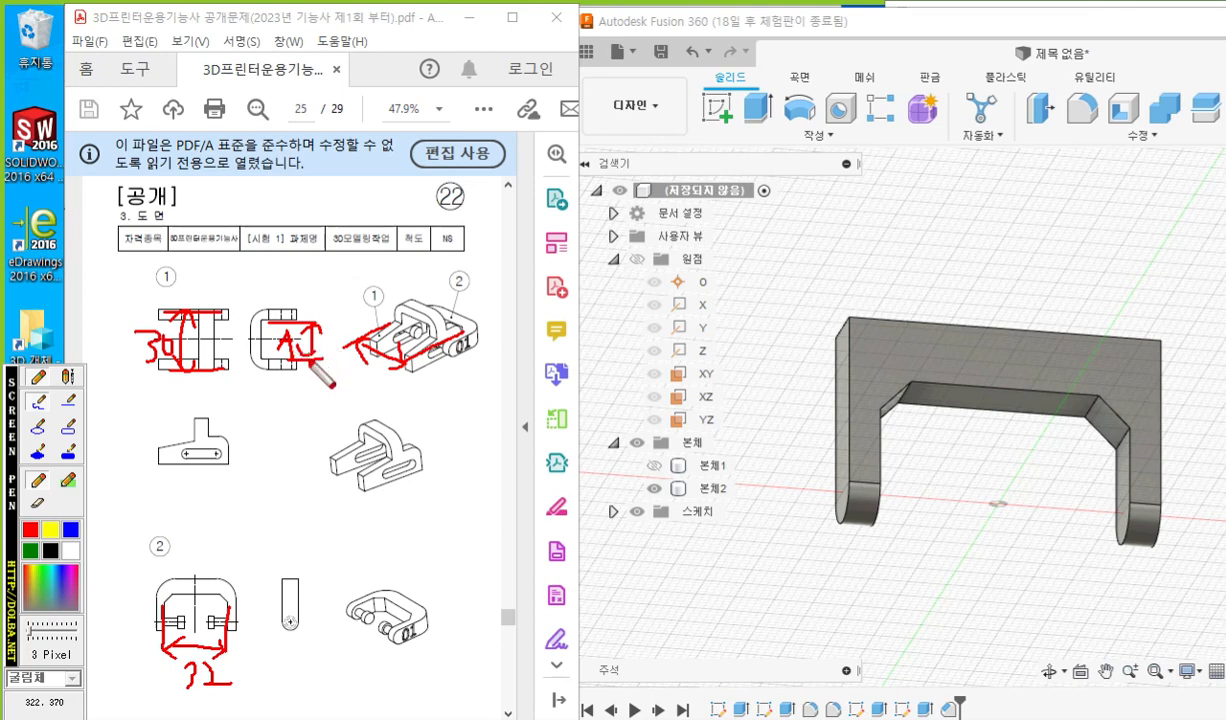
key(Escape)
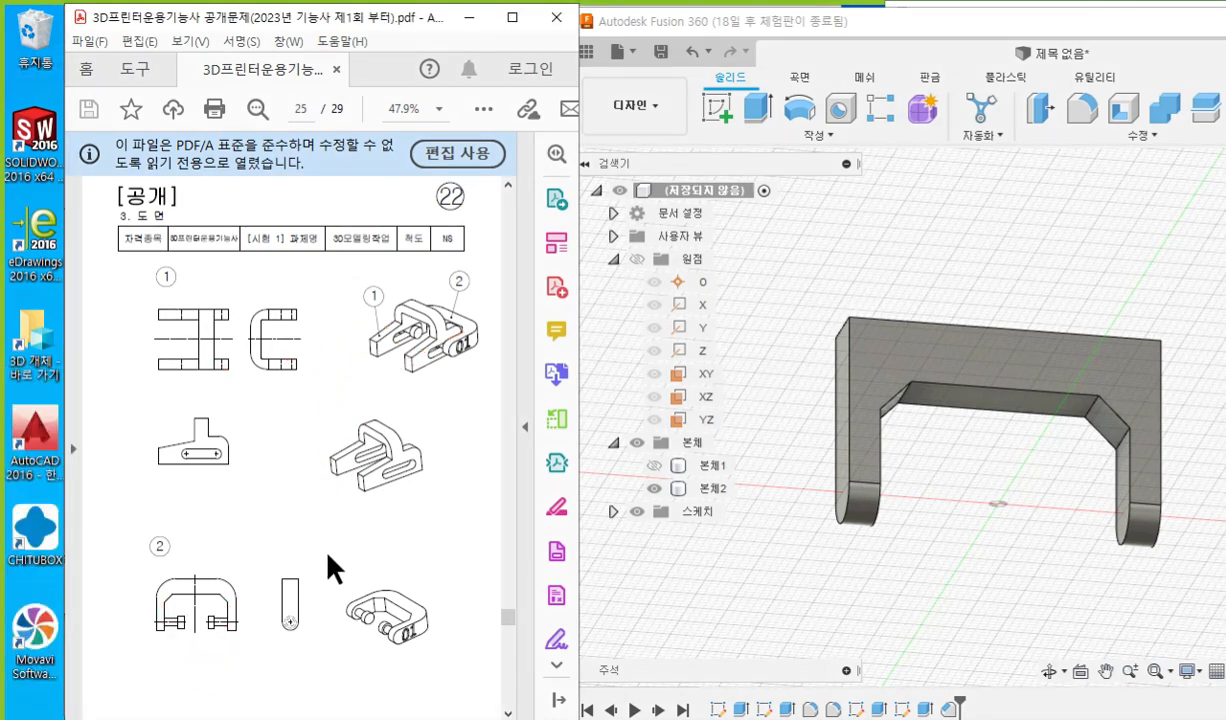
Zoom in on drawing part 2, trace its outer corner rounding with the screen pen, label it 8 and clear the marks.
scroll(139, 618, down, 1)
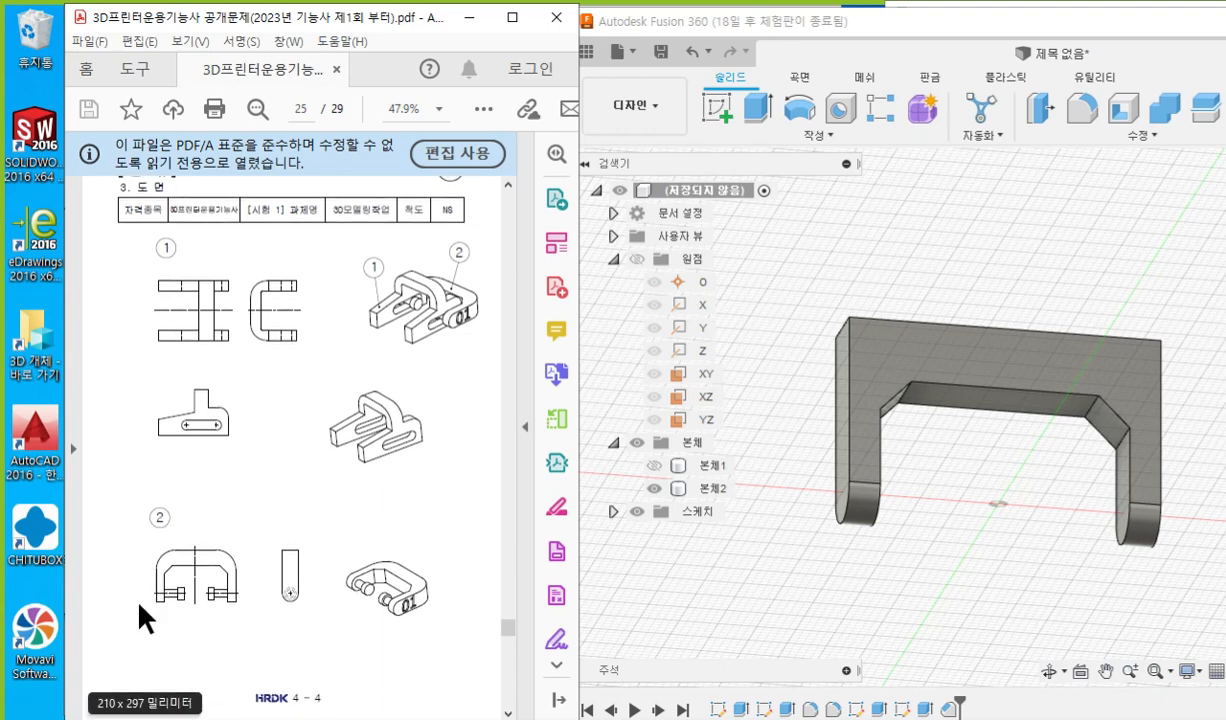
ctrl+scroll(147, 597, up, 4)
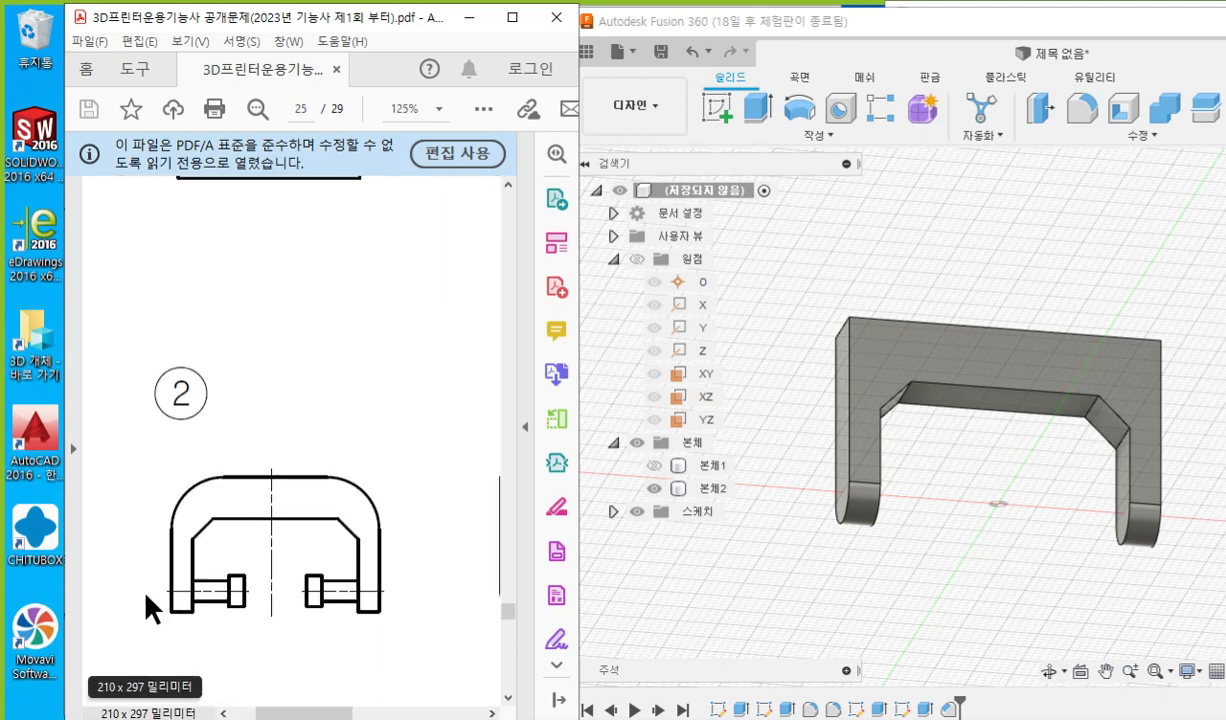
key(F12)
mouse_move(367, 452)
mouse_down()
mouse_move(412, 476)
mouse_move(428, 516)
mouse_up()
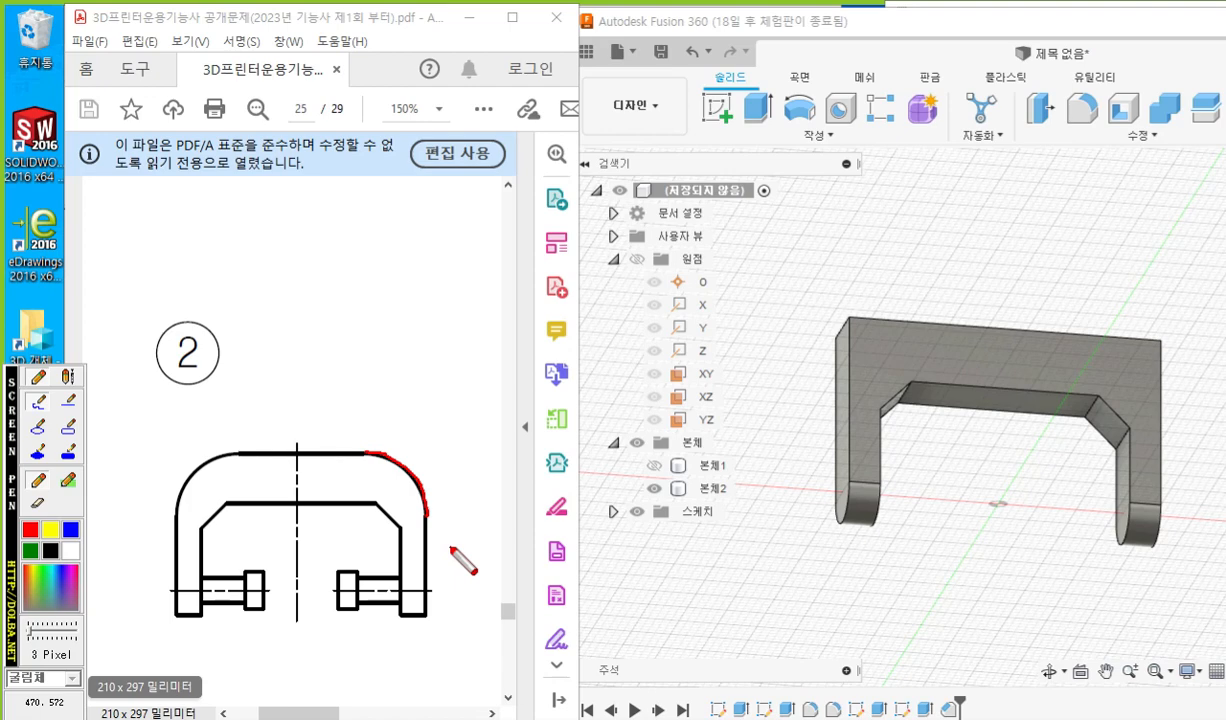
mouse_move(425, 400)
mouse_down()
mouse_move(430, 422)
mouse_move(418, 400)
mouse_up()
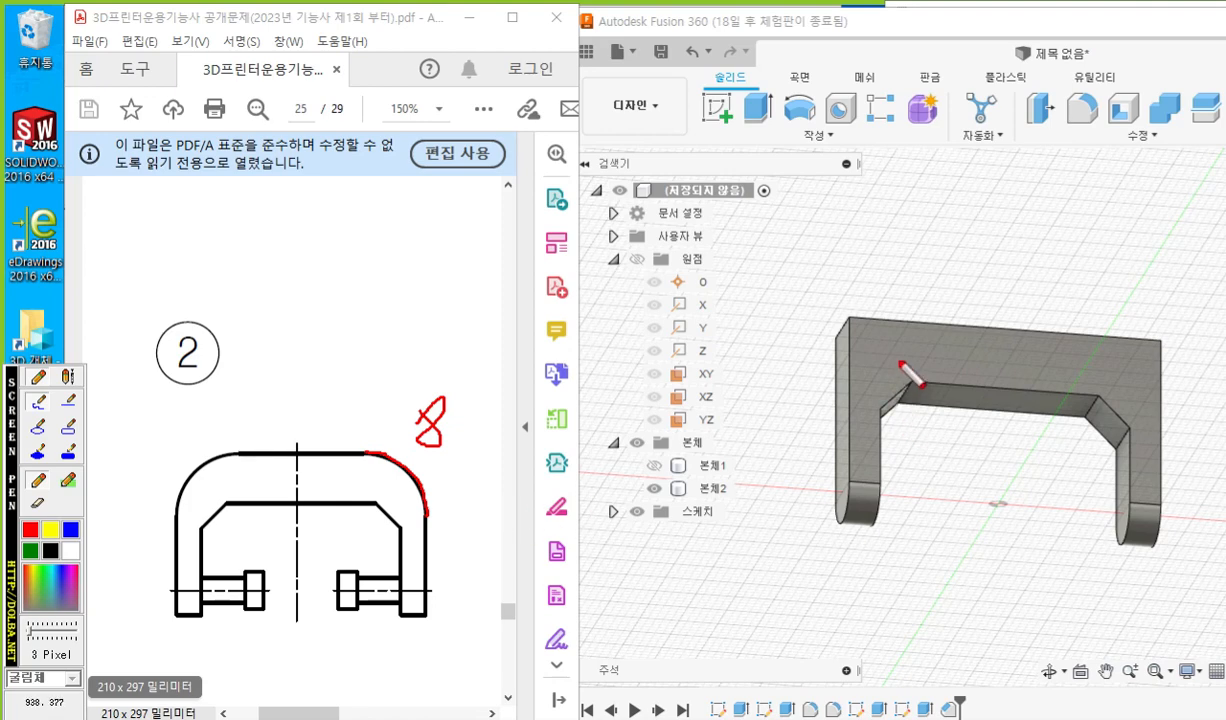
key(Escape)
Fillet (모깎기) the two upper outer edges of part 2's body with a constant radius of 8 mm.
click(900, 227)
click(1082, 108)
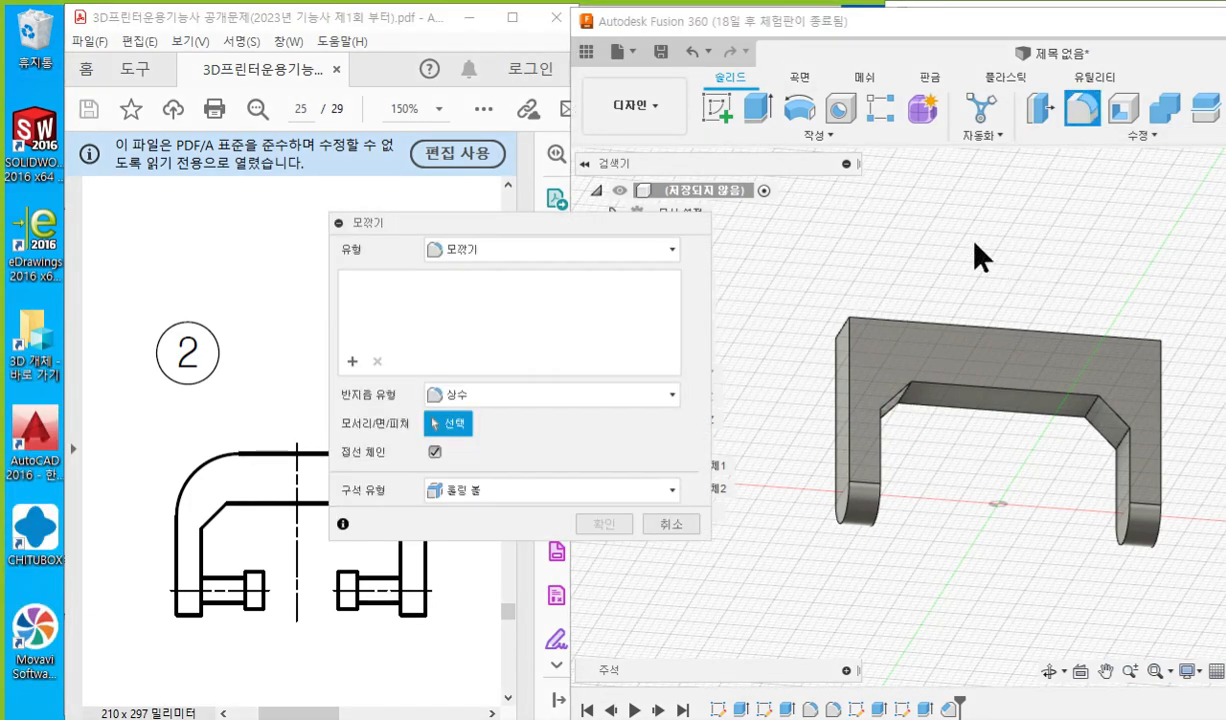
shift+middle_drag(902, 242, 930, 347)
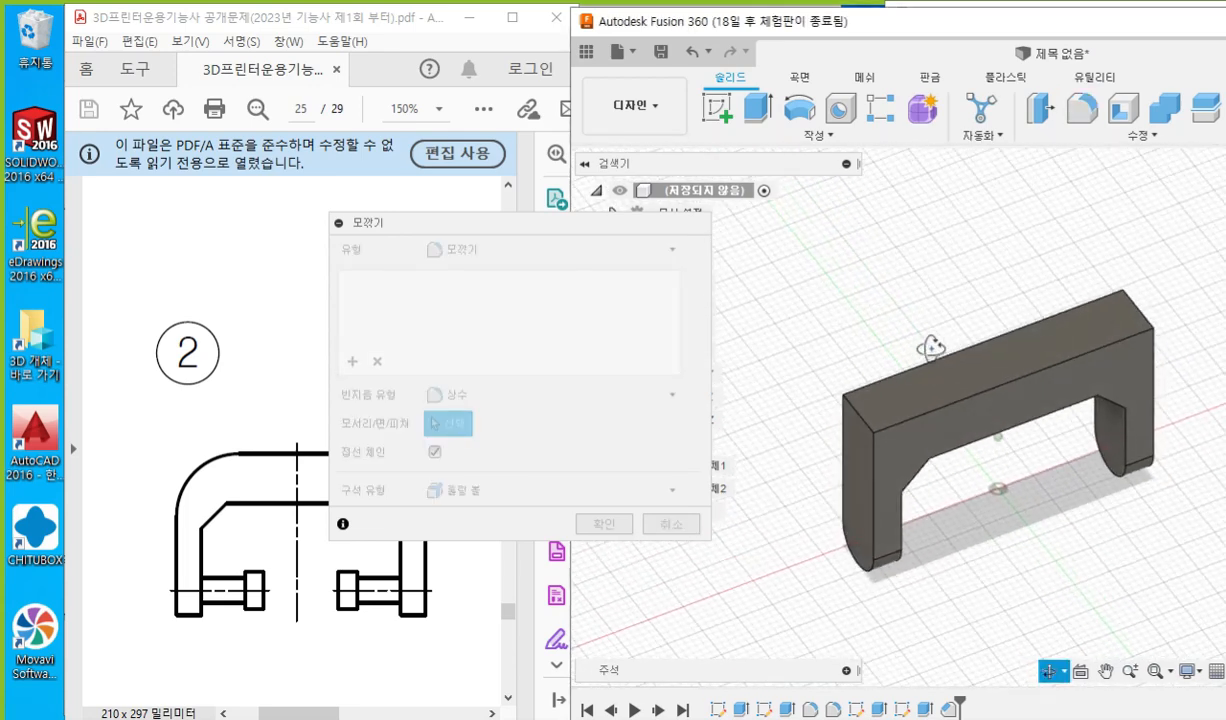
click(862, 428)
click(1138, 308)
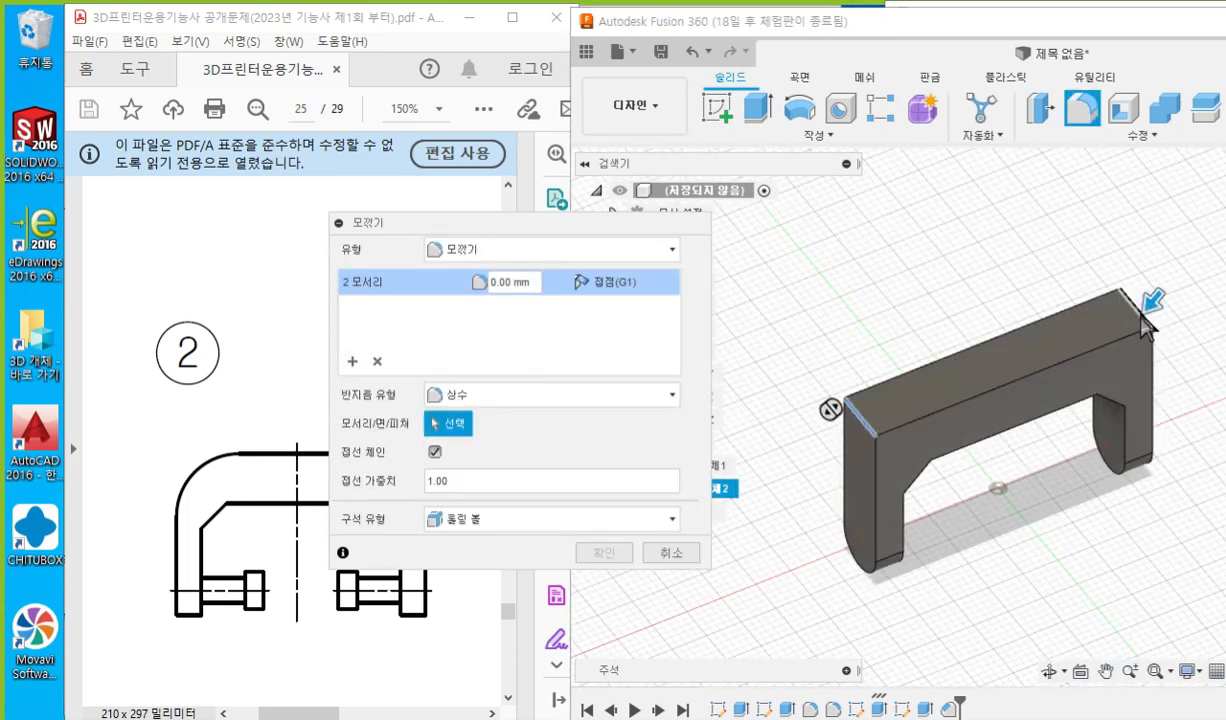
click(530, 284)
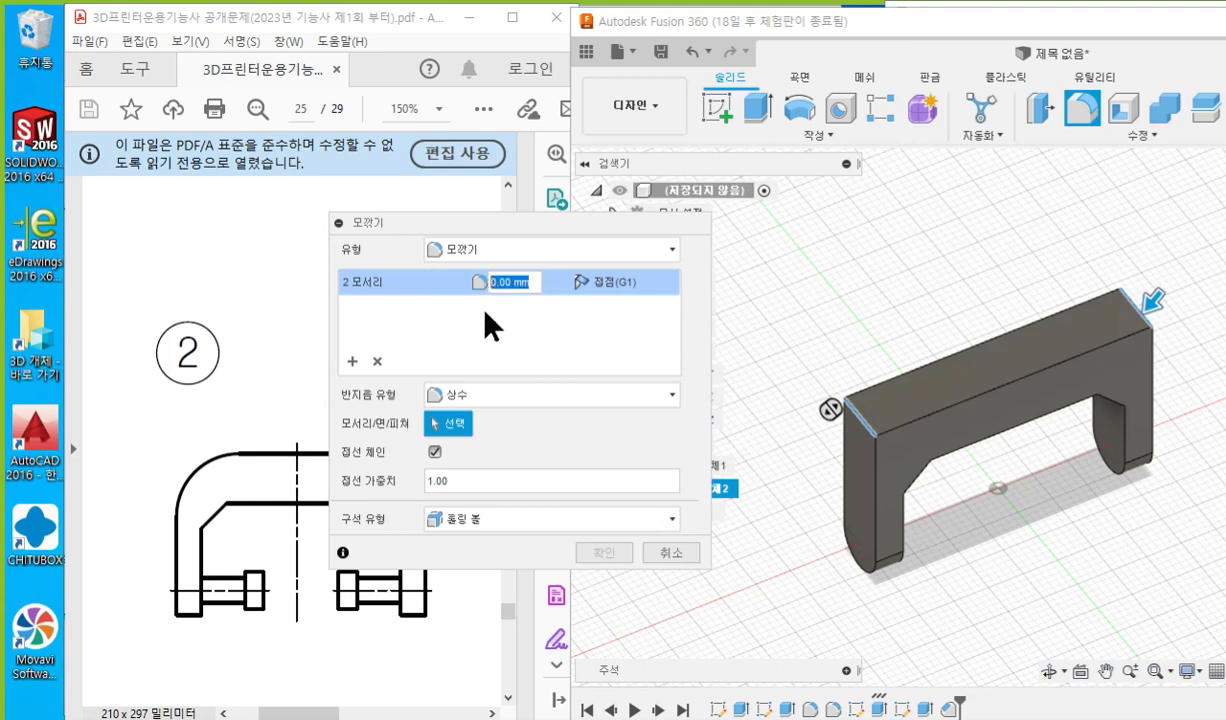
text(8)
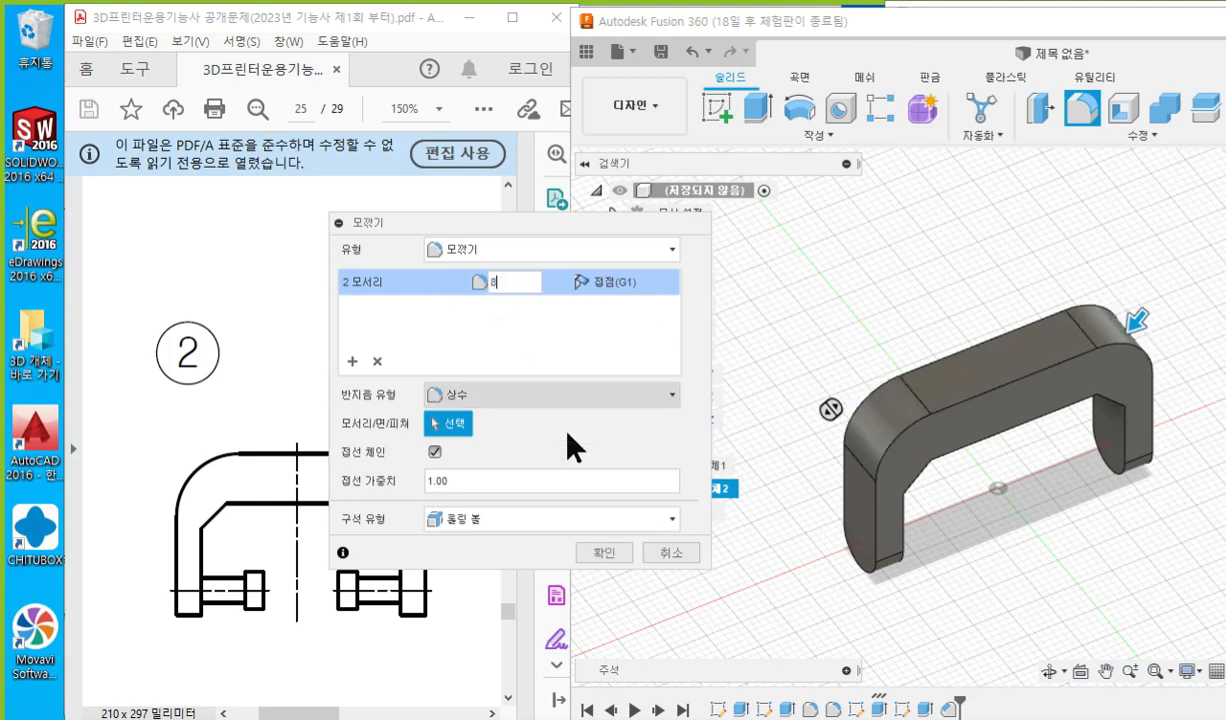
click(604, 552)
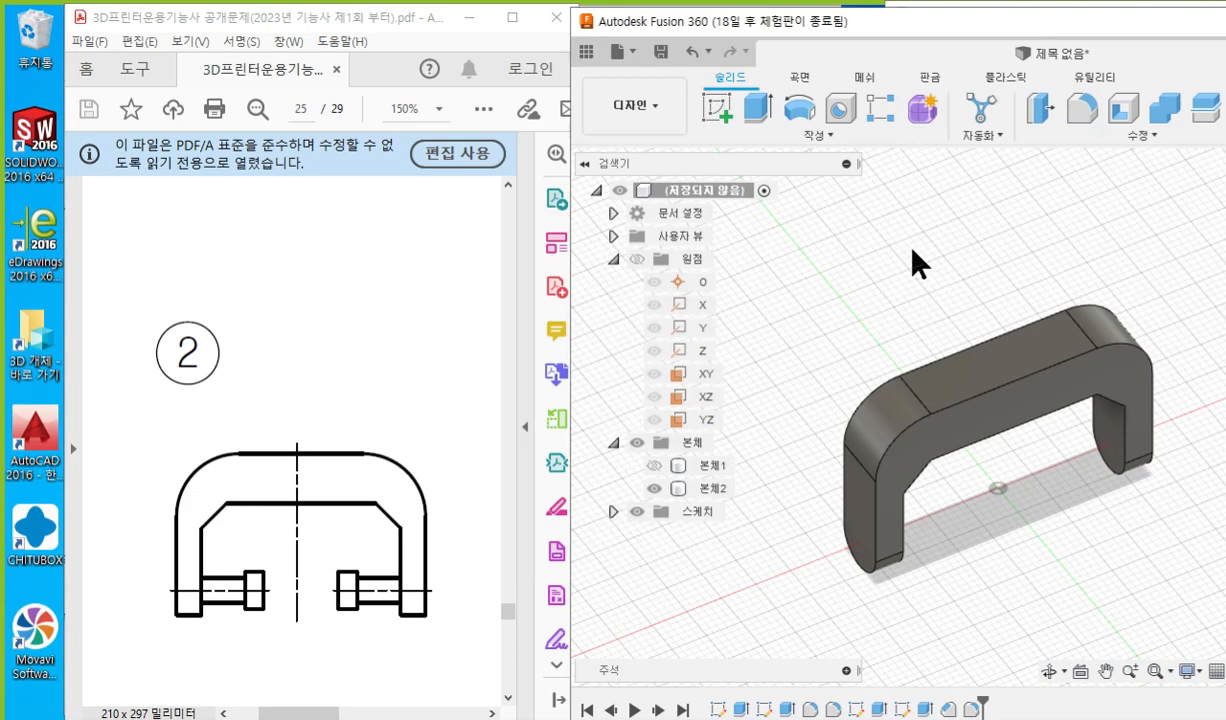
Select the XZ origin plane, write XZ beside it with the screen pen and clear the writing.
middle_drag(903, 246, 884, 213)
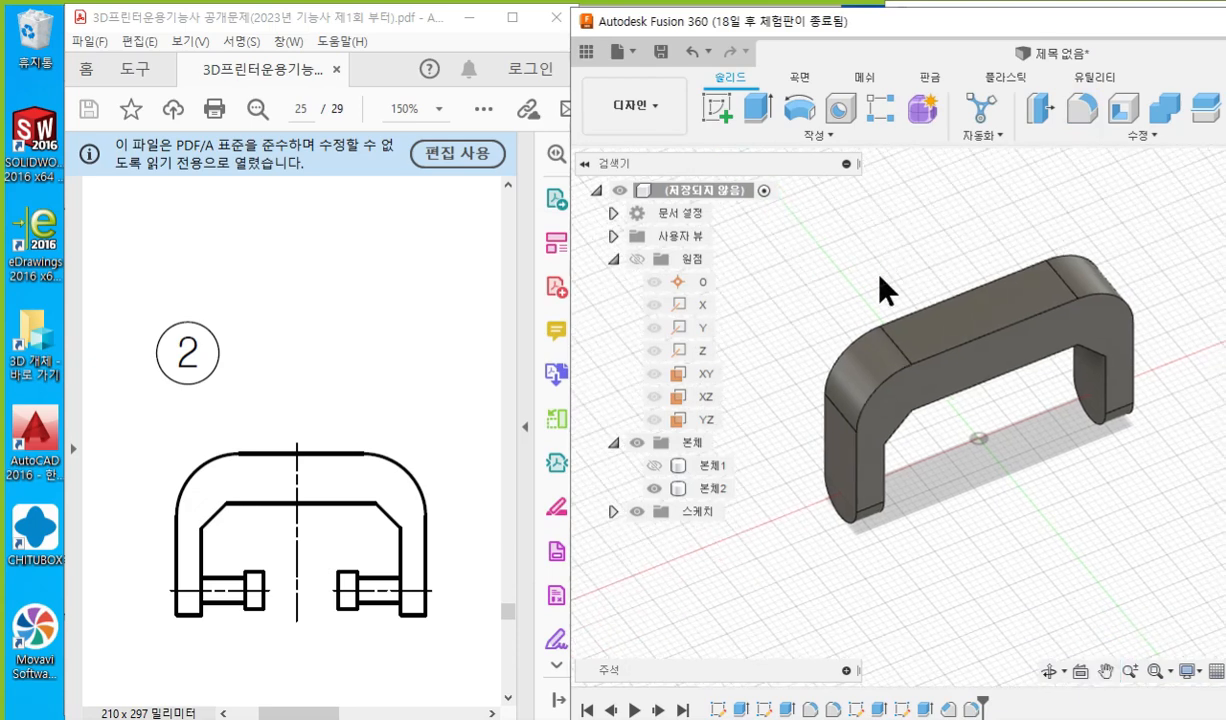
click(708, 398)
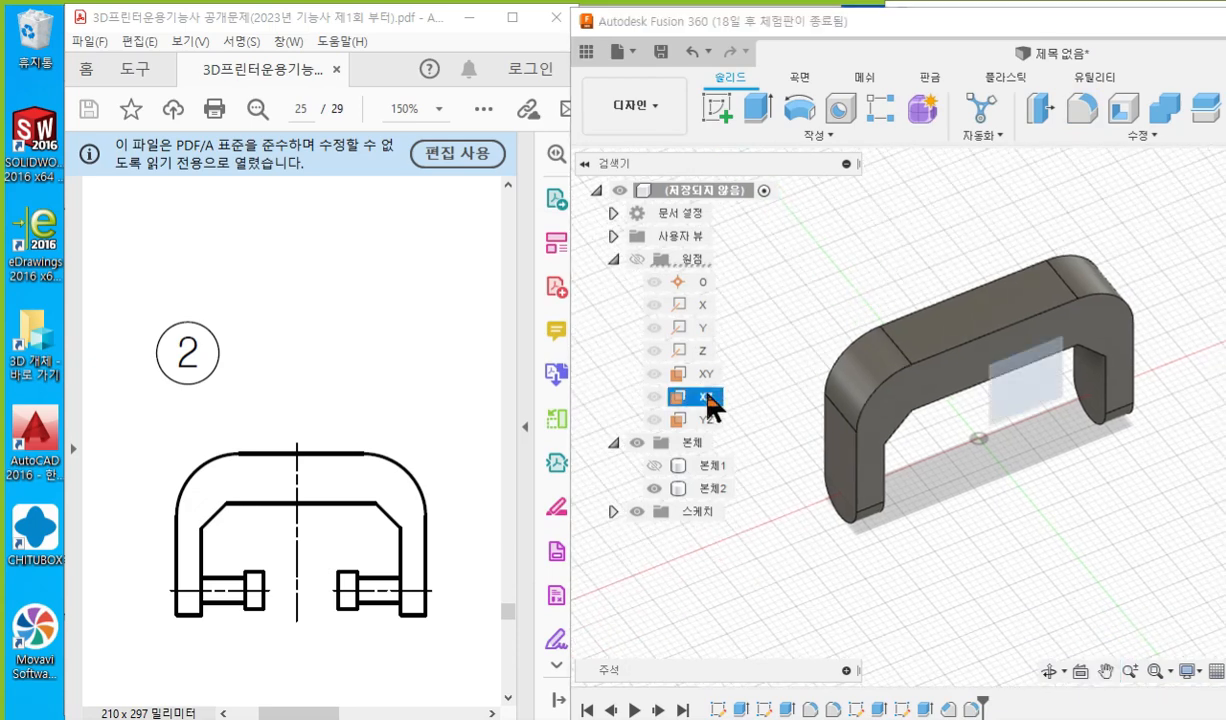
key(F12)
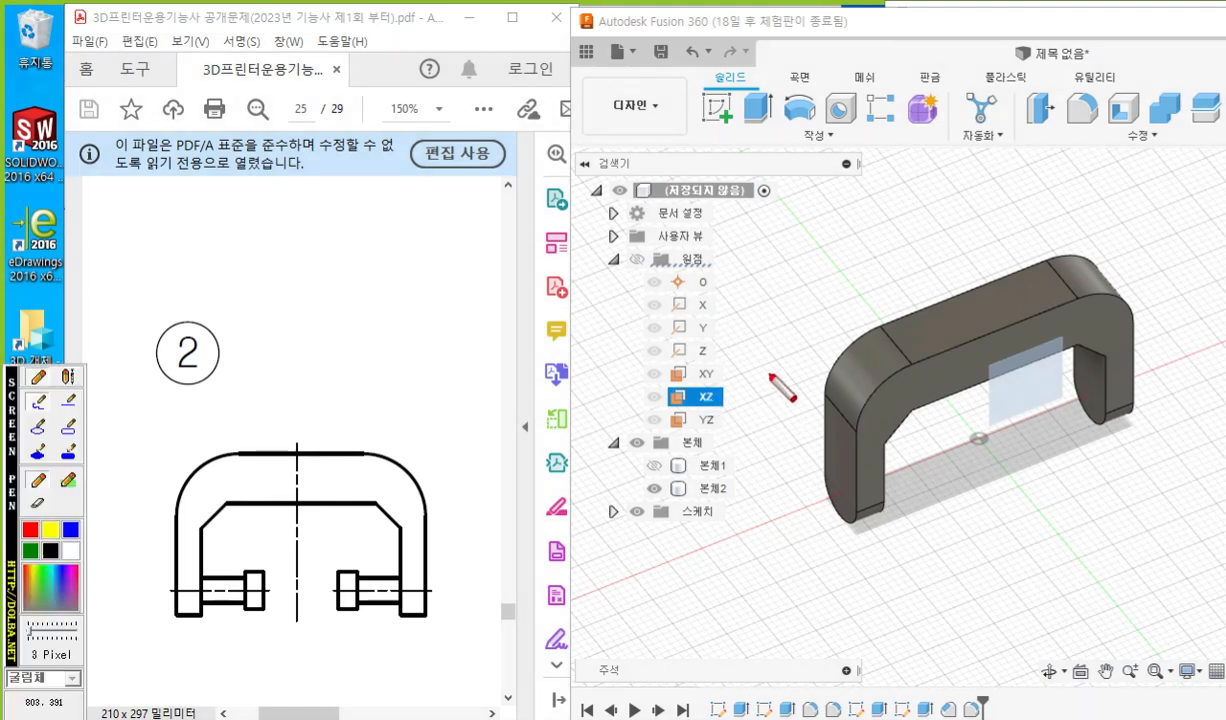
mouse_move(770, 374)
mouse_down()
mouse_move(744, 410)
mouse_move(760, 406)
mouse_up()
drag(783, 380, 796, 406)
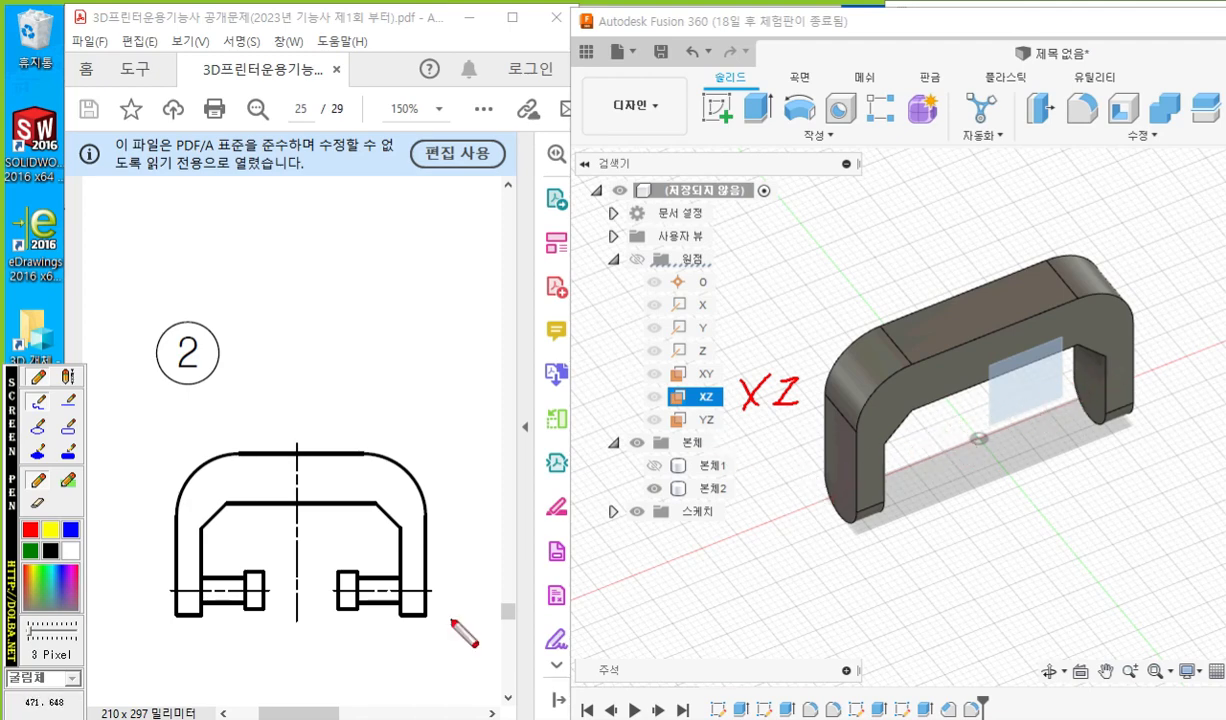
key(Escape)
Trace part 2's side-view outline with the screen pen, underline the XZ plane and cross the origin point in the model.
drag(305, 712, 377, 712)
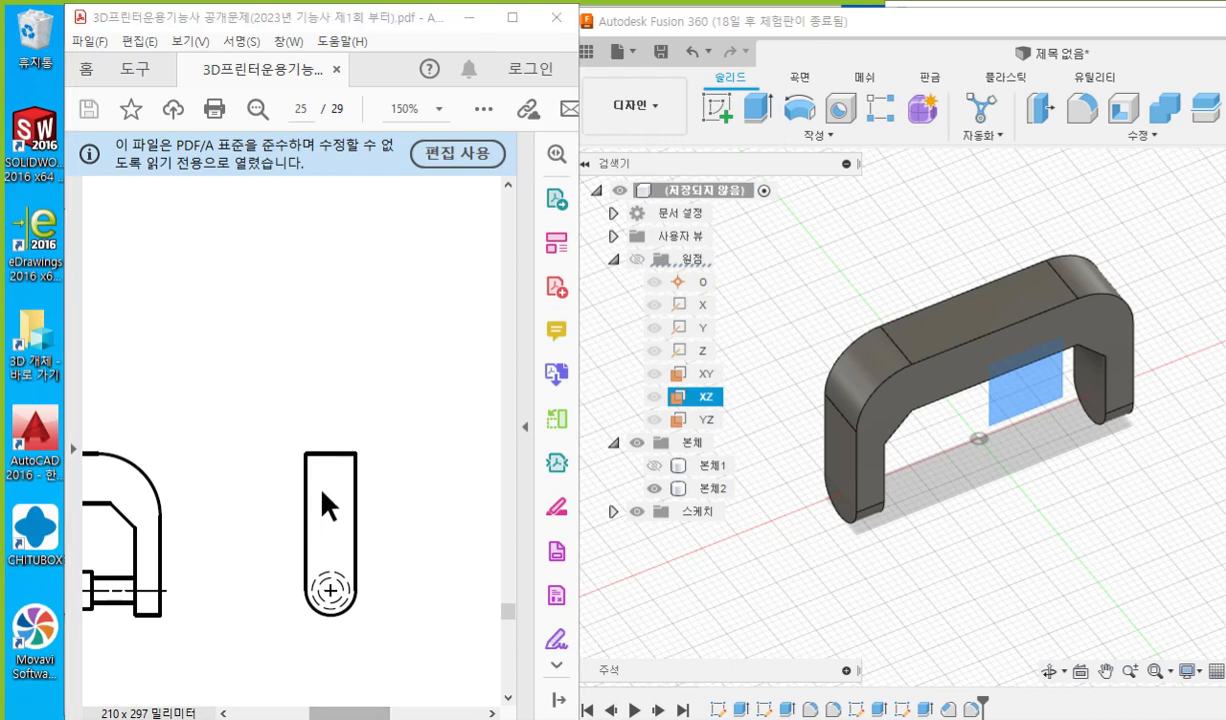
mouse_move(305, 445)
mouse_down()
mouse_move(303, 575)
mouse_move(352, 598)
mouse_up()
mouse_move(358, 551)
mouse_down()
mouse_move(312, 442)
mouse_move(302, 446)
mouse_up()
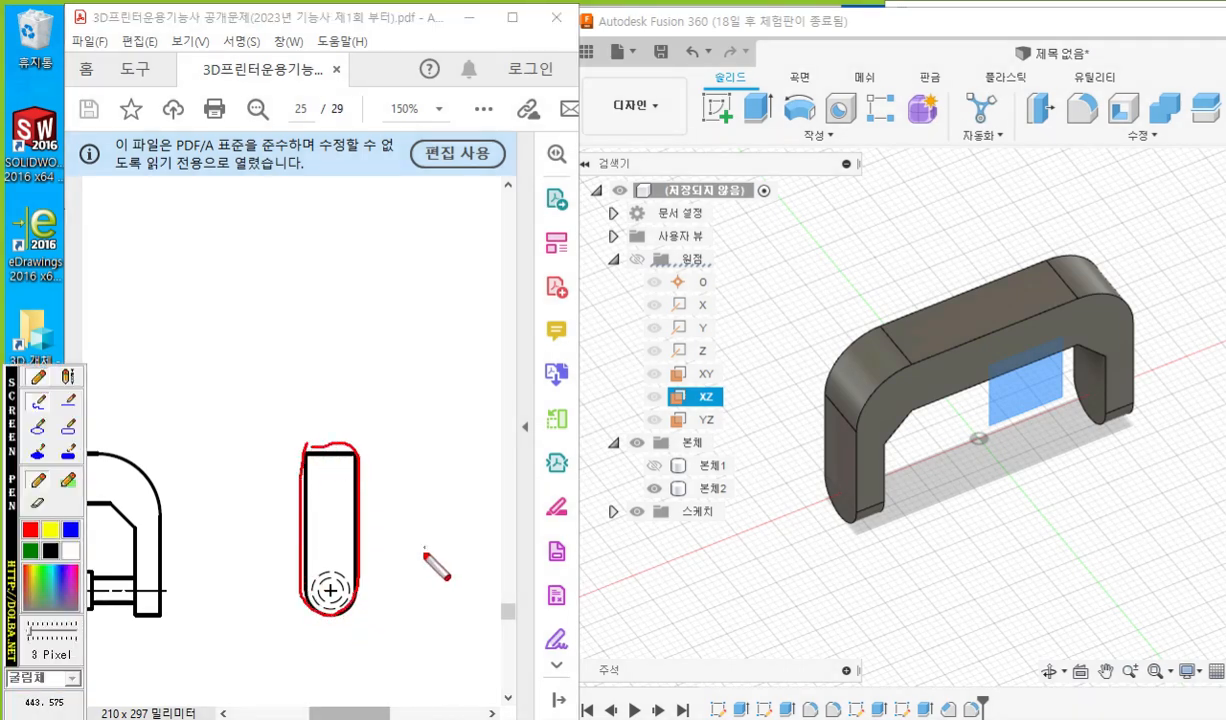
drag(632, 408, 733, 417)
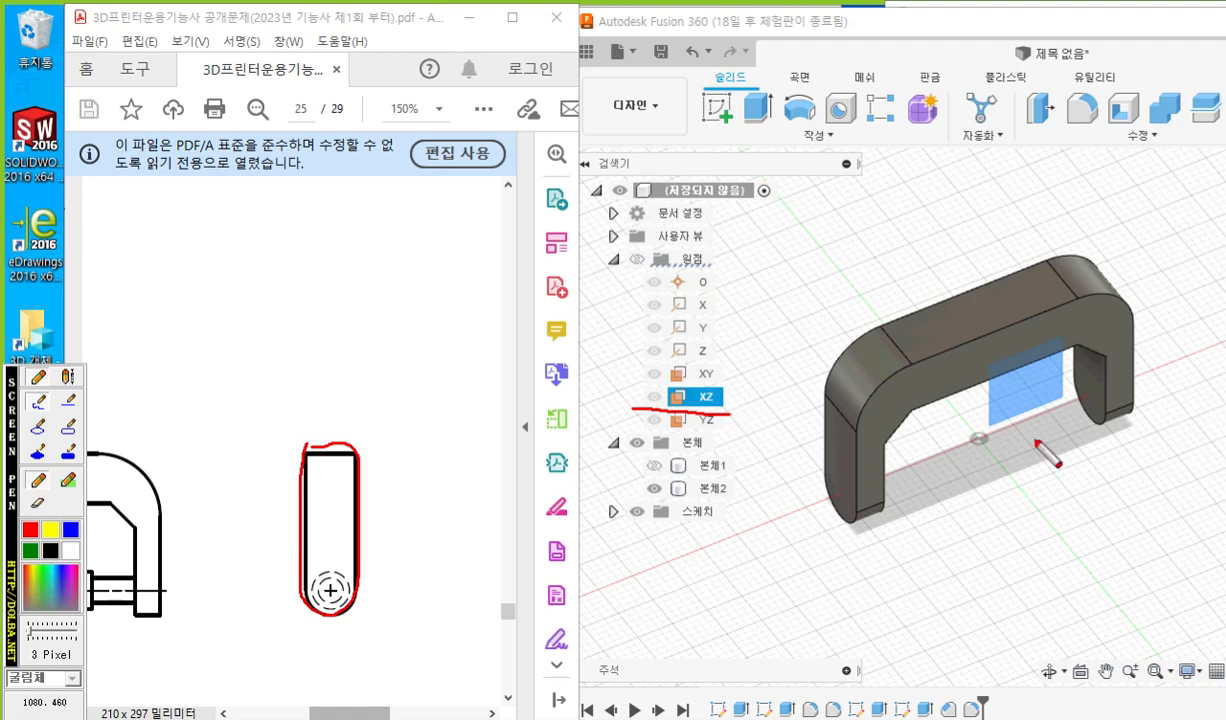
mouse_move(994, 428)
mouse_down()
mouse_move(966, 462)
mouse_move(1001, 451)
mouse_up()
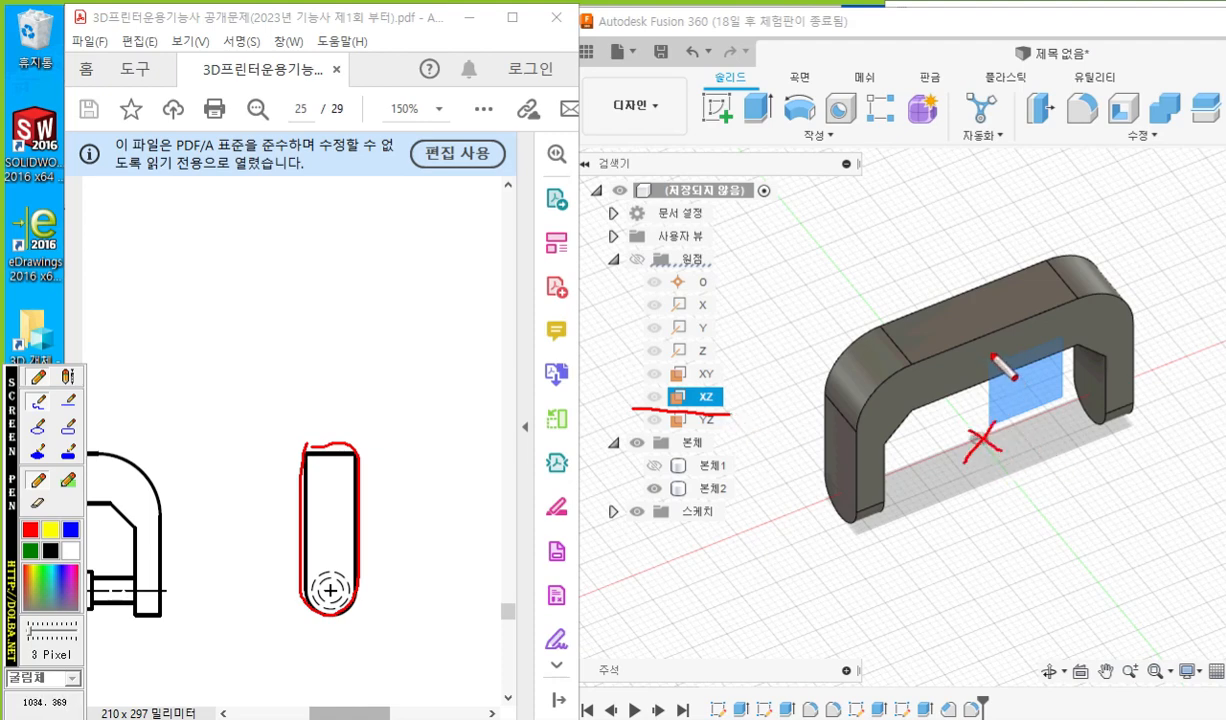
Outline the XZ plane with the screen pen, clear the marks and bring part 2's front view into view in the drawing.
mouse_move(992, 355)
mouse_down()
mouse_move(991, 422)
mouse_move(1070, 388)
mouse_move(1040, 356)
mouse_move(988, 368)
mouse_up()
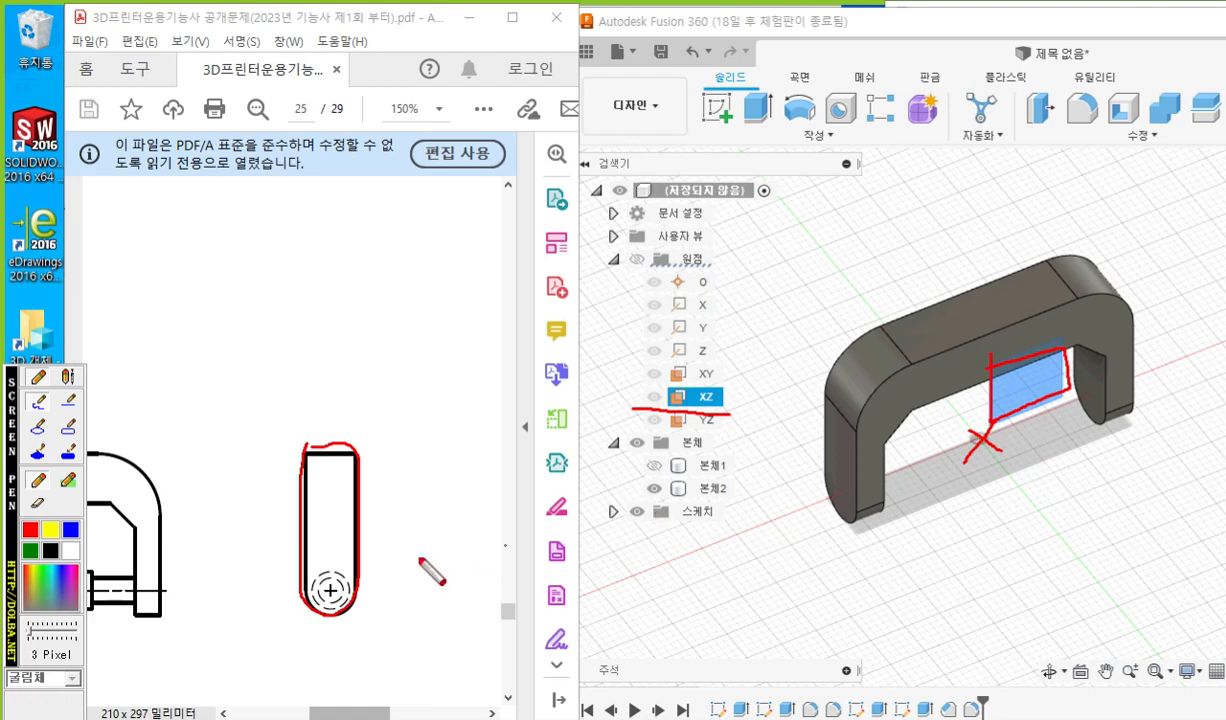
key(Escape)
drag(368, 716, 318, 716)
key(F12)
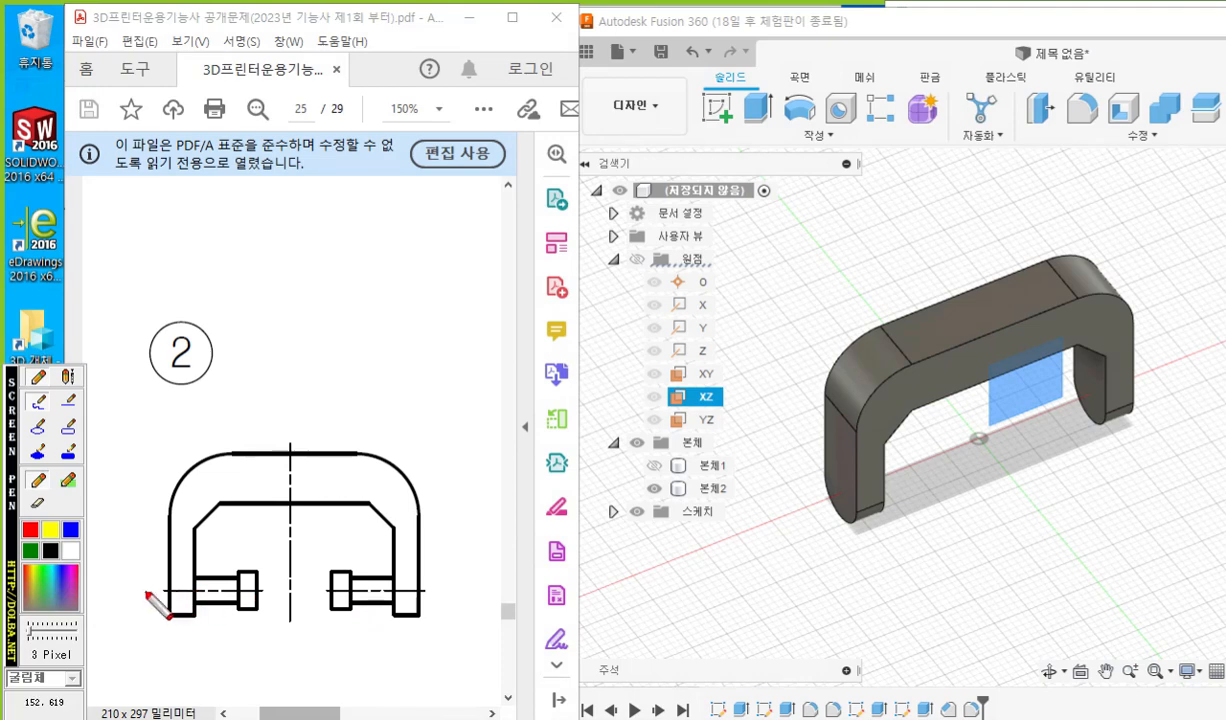
Mark the pin axis across the drawing's front view, trace the right pin with the screen pen and clear the marks.
drag(148, 592, 500, 581)
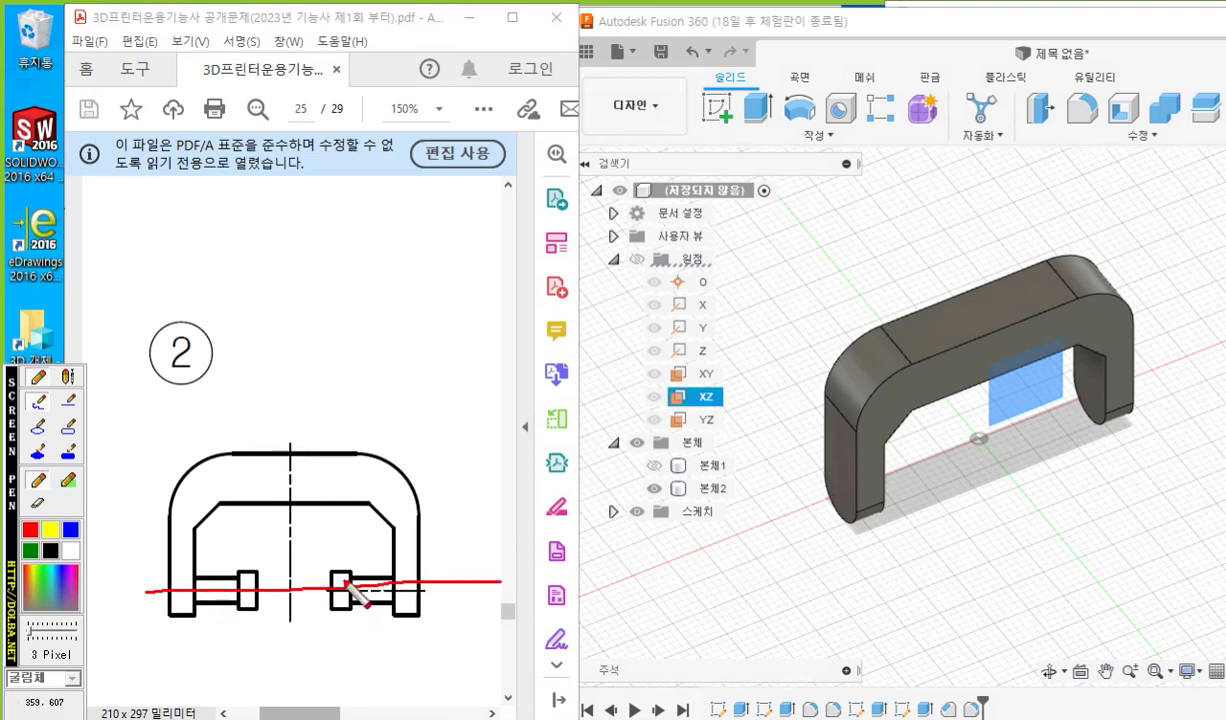
mouse_move(396, 573)
mouse_down()
mouse_move(333, 571)
mouse_move(396, 612)
mouse_up()
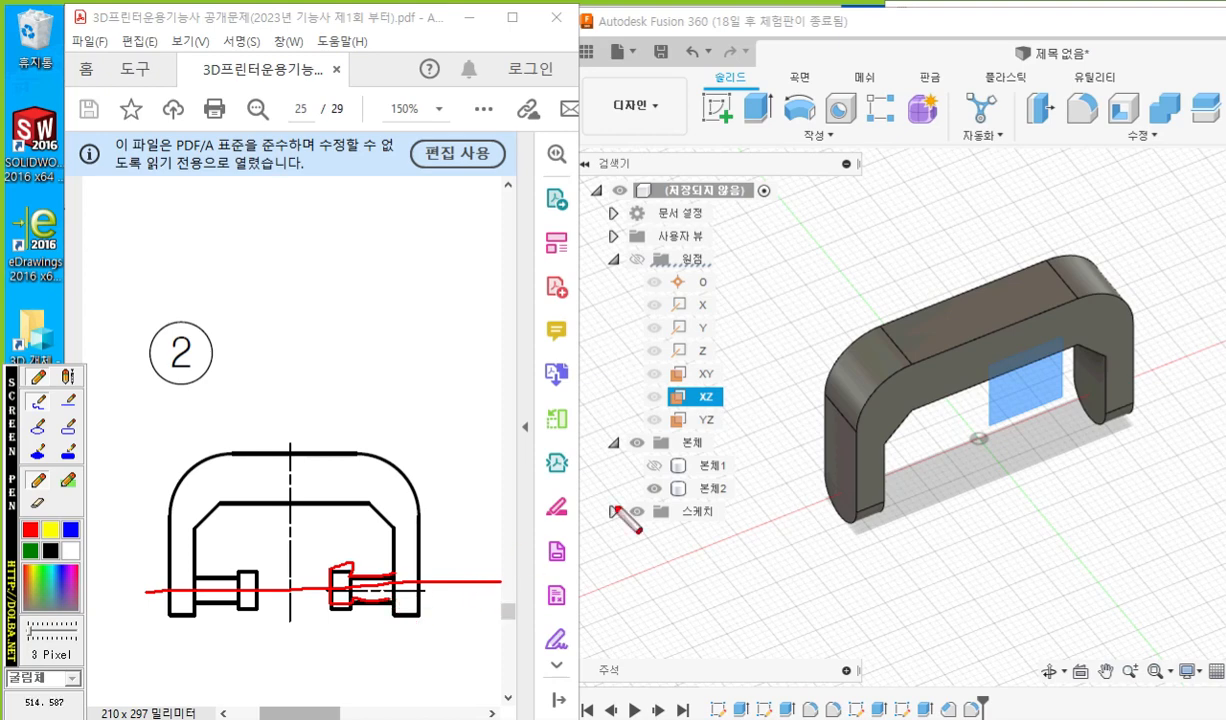
key(Escape)
Start a new sketch on the XZ origin plane.
right_click(711, 402)
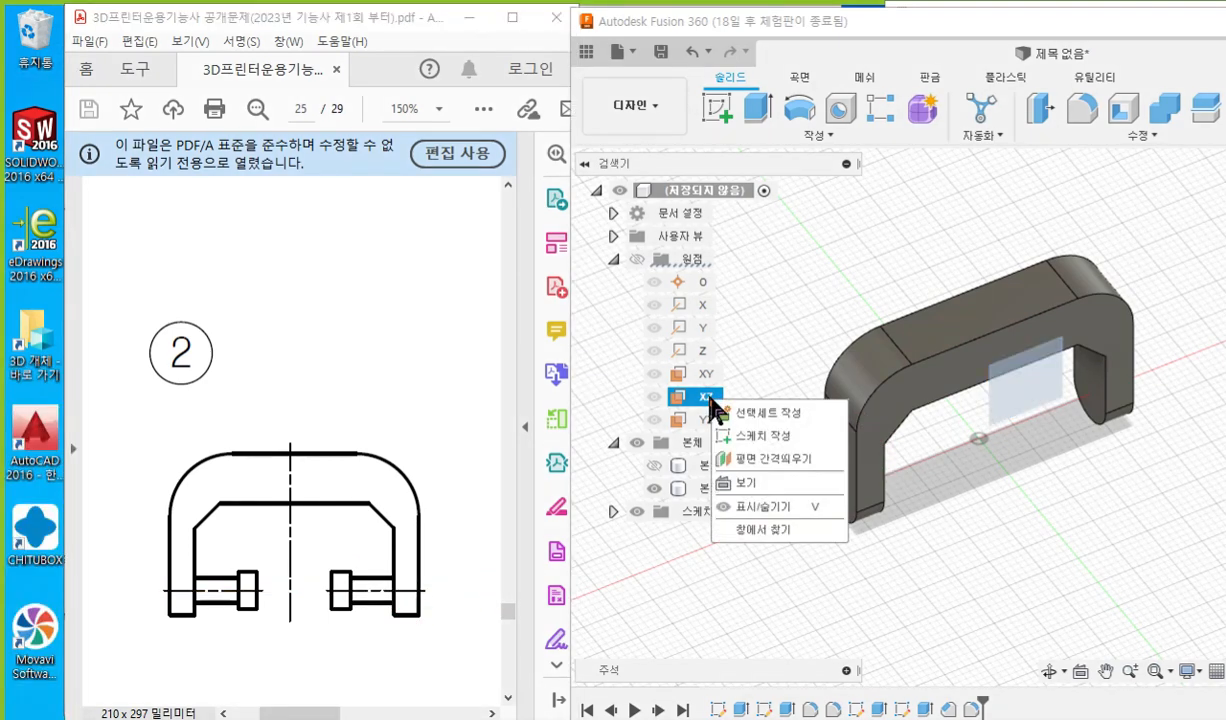
click(755, 438)
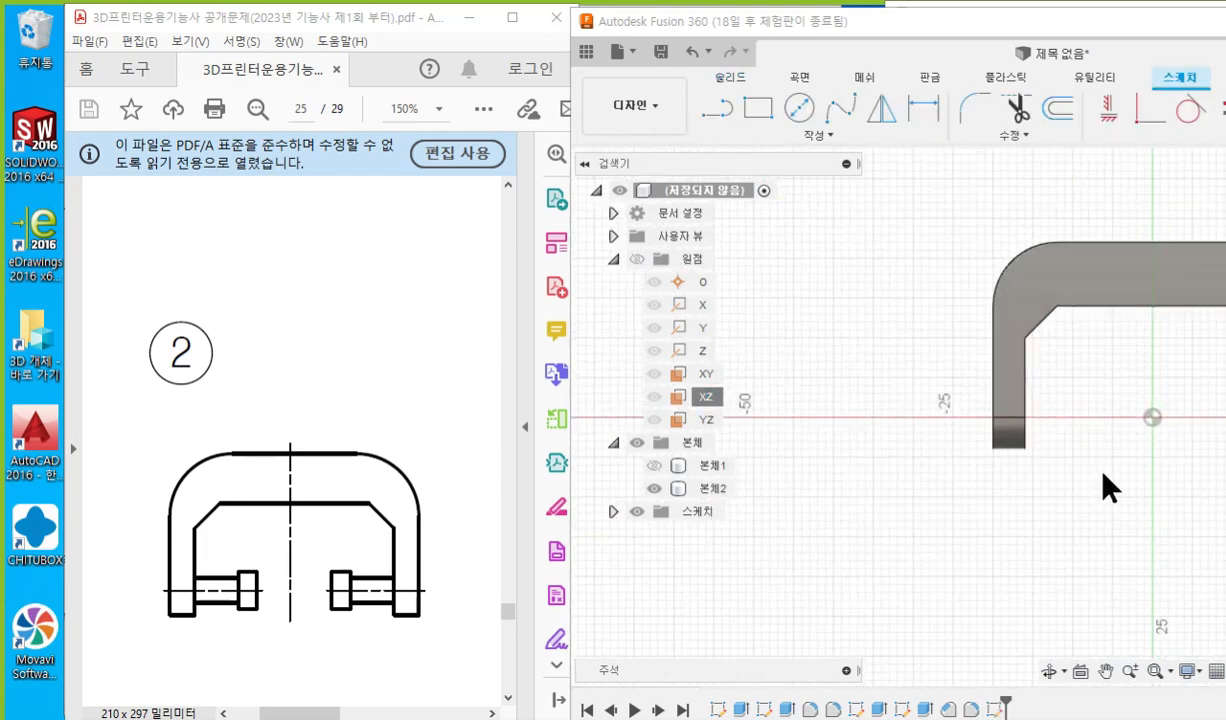
scroll(980, 480, up, 1)
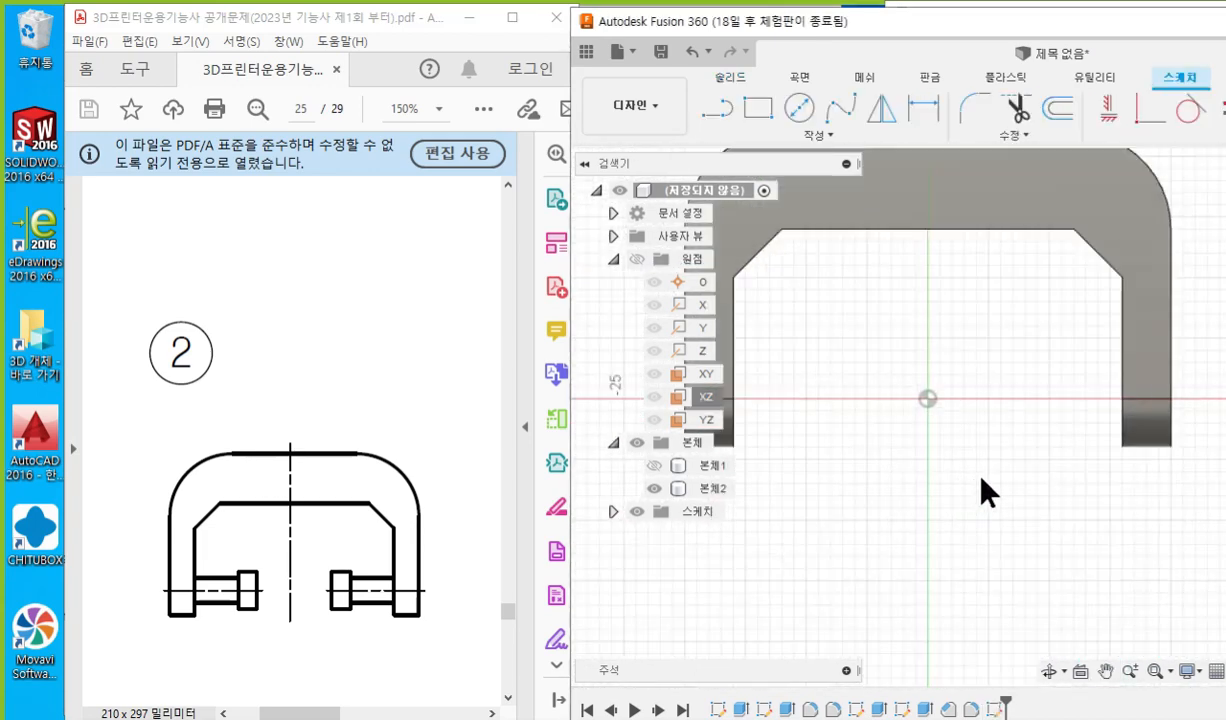
mouse_move(1004, 475)
middle_down()
mouse_move(1007, 531)
mouse_move(1024, 520)
mouse_move(999, 462)
mouse_move(1005, 488)
middle_up()
scroll(1003, 517, down, 1)
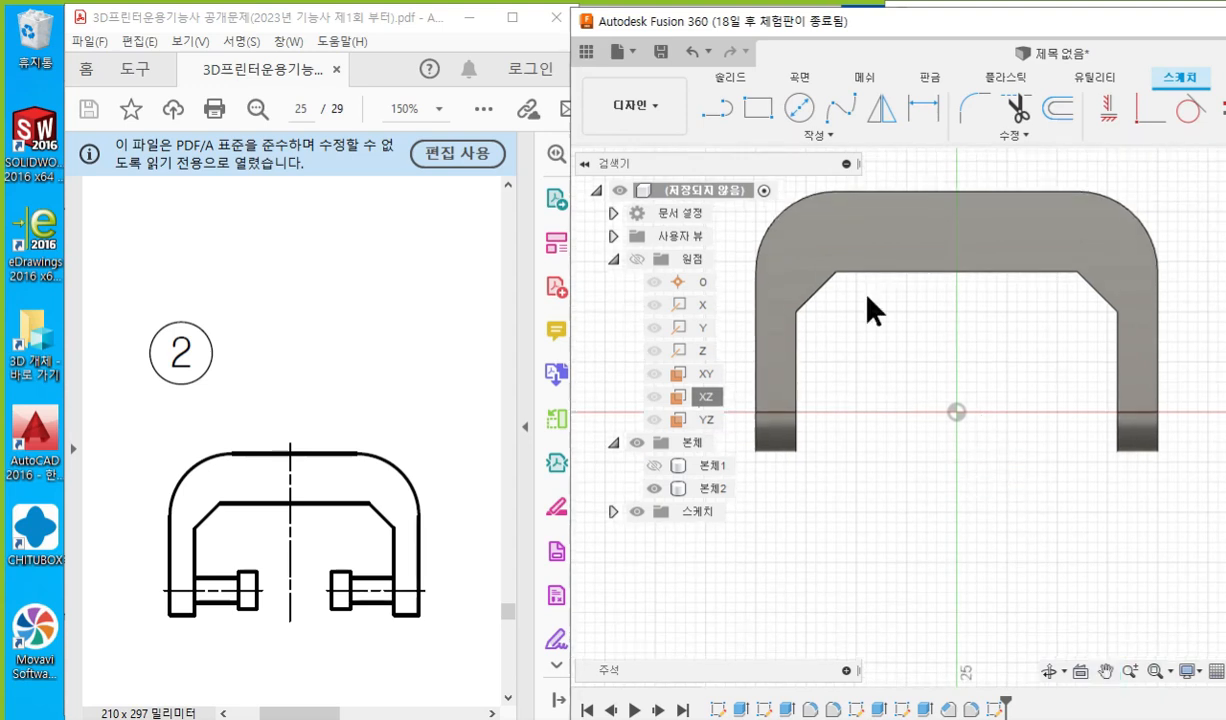
Circle the Line tool, sketch a pen line below the body with an arrow to the crossed origin, and clear the marks.
key(F12)
mouse_move(731, 127)
mouse_down()
mouse_move(687, 116)
mouse_move(738, 128)
mouse_move(720, 150)
mouse_up()
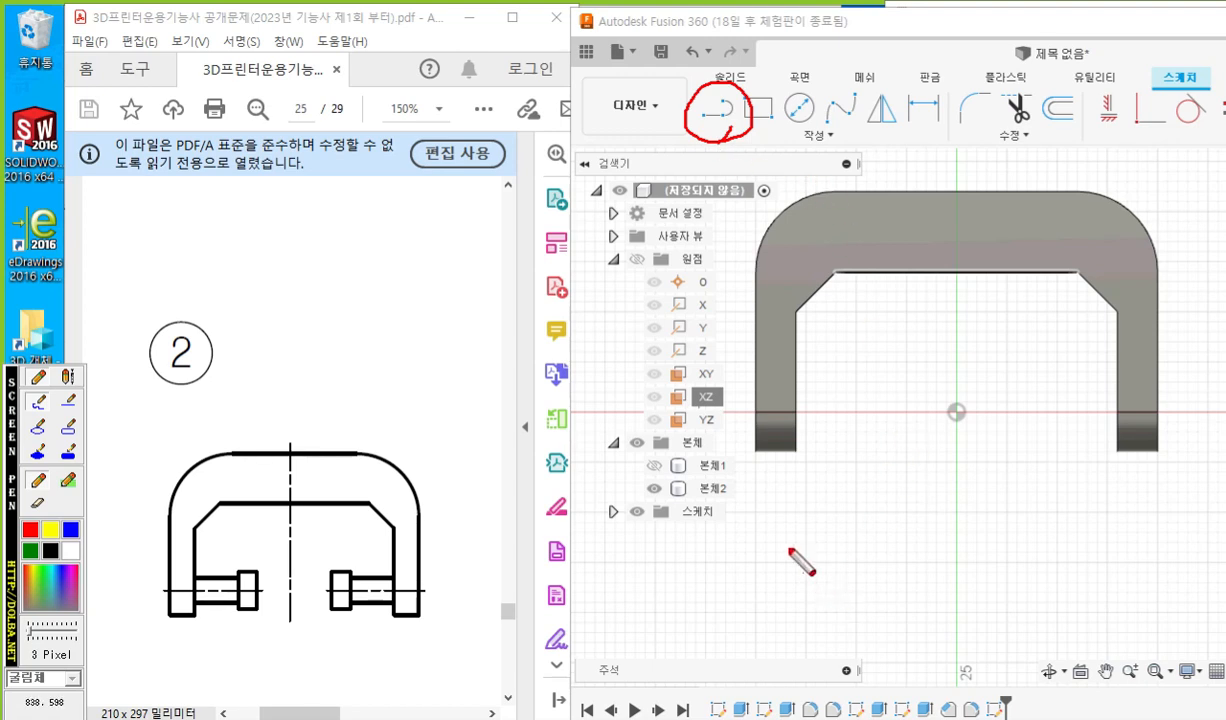
drag(745, 528, 1191, 538)
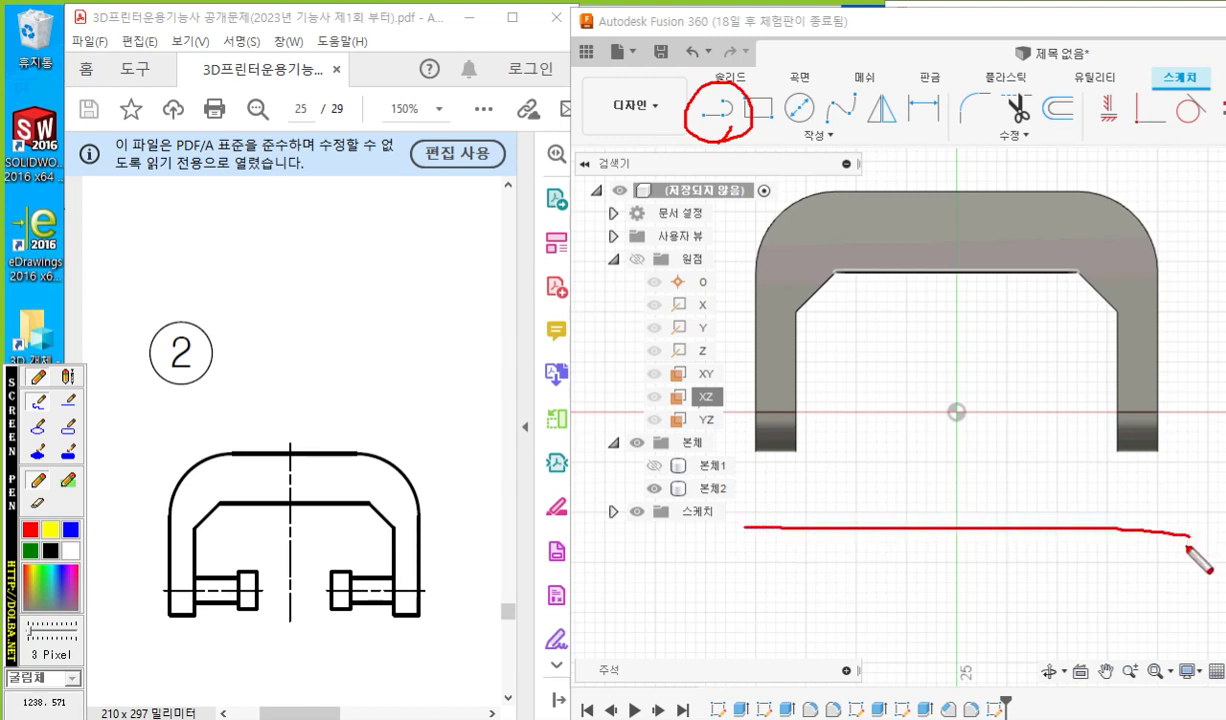
mouse_move(972, 394)
mouse_down()
mouse_move(942, 442)
mouse_move(980, 431)
mouse_up()
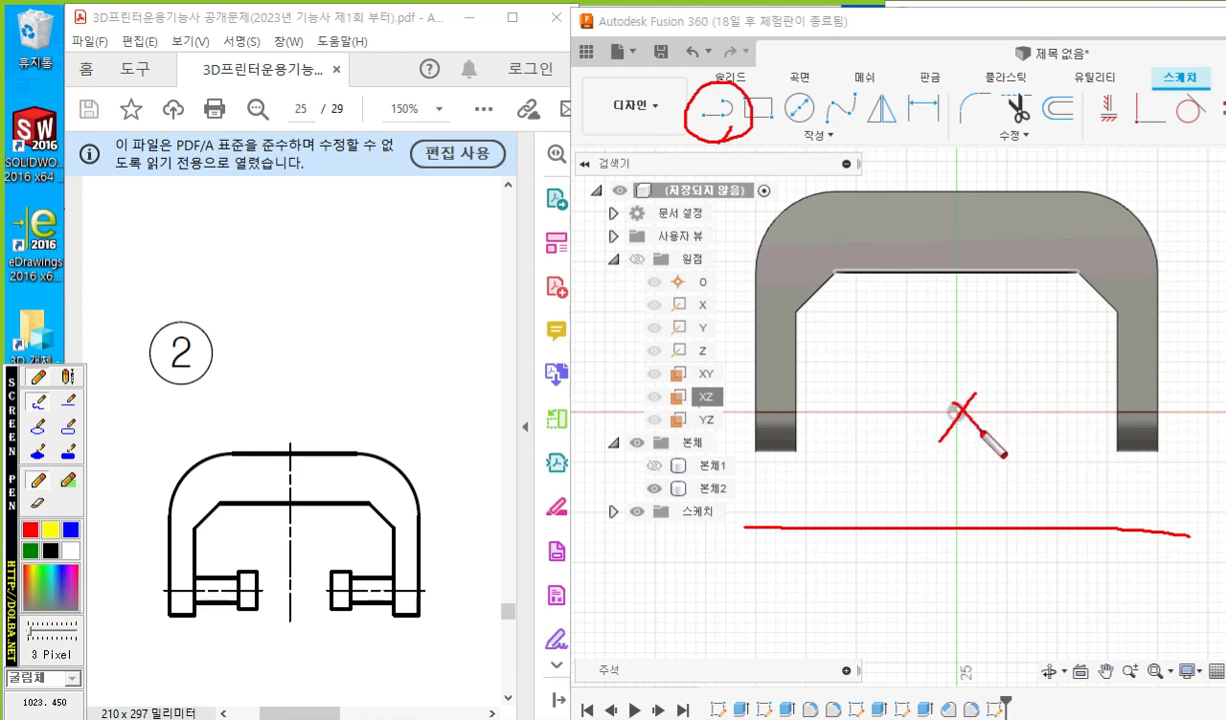
mouse_move(971, 527)
mouse_down()
mouse_move(977, 444)
mouse_move(1012, 457)
mouse_up()
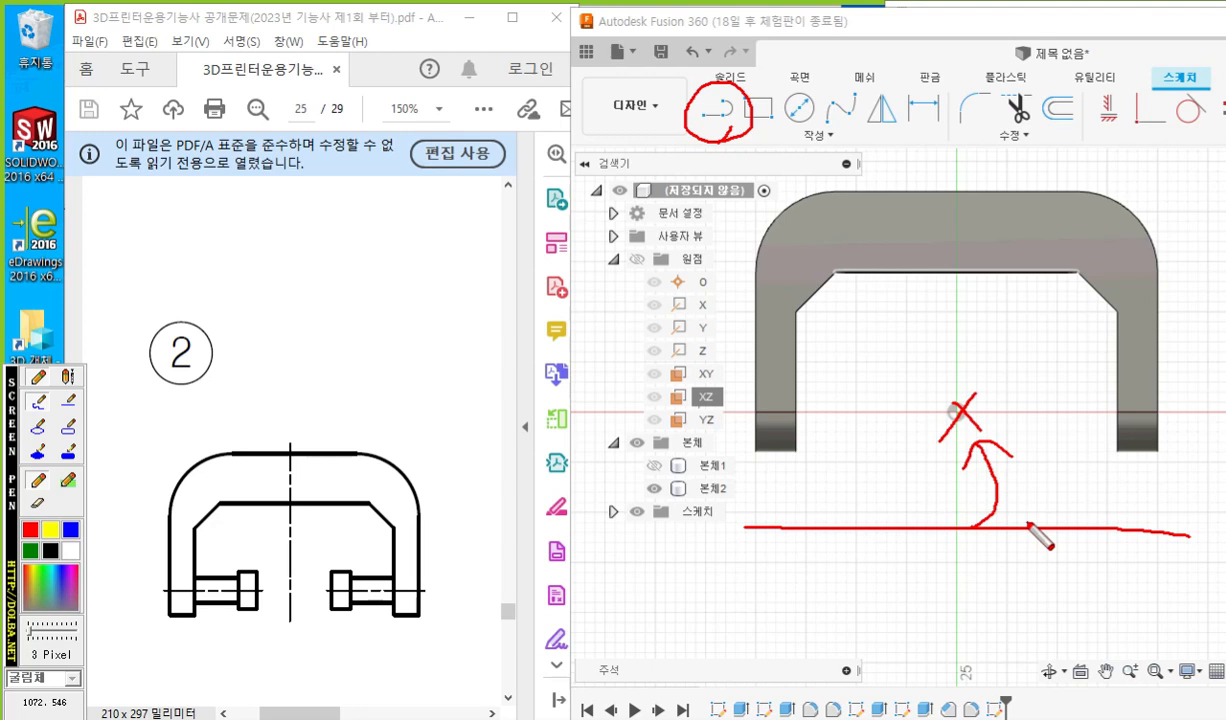
key(Escape)
Draw a horizontal line about 52.6 mm long below part 2's body.
click(720, 110)
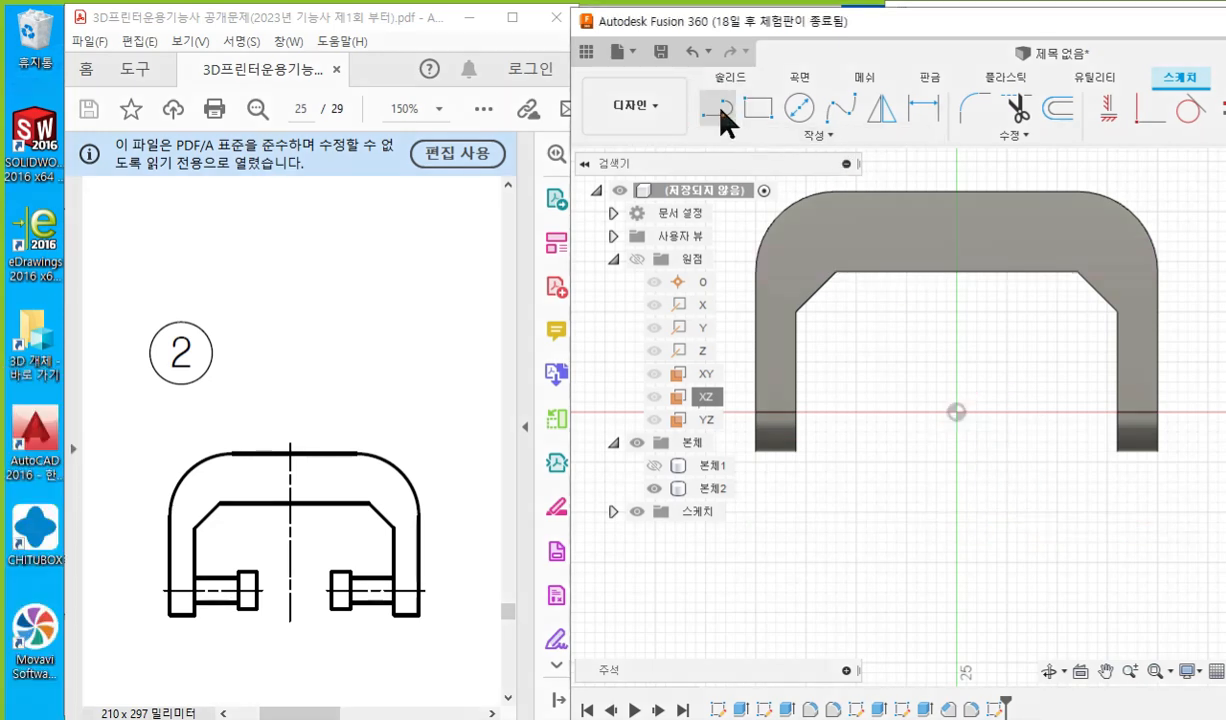
click(682, 579)
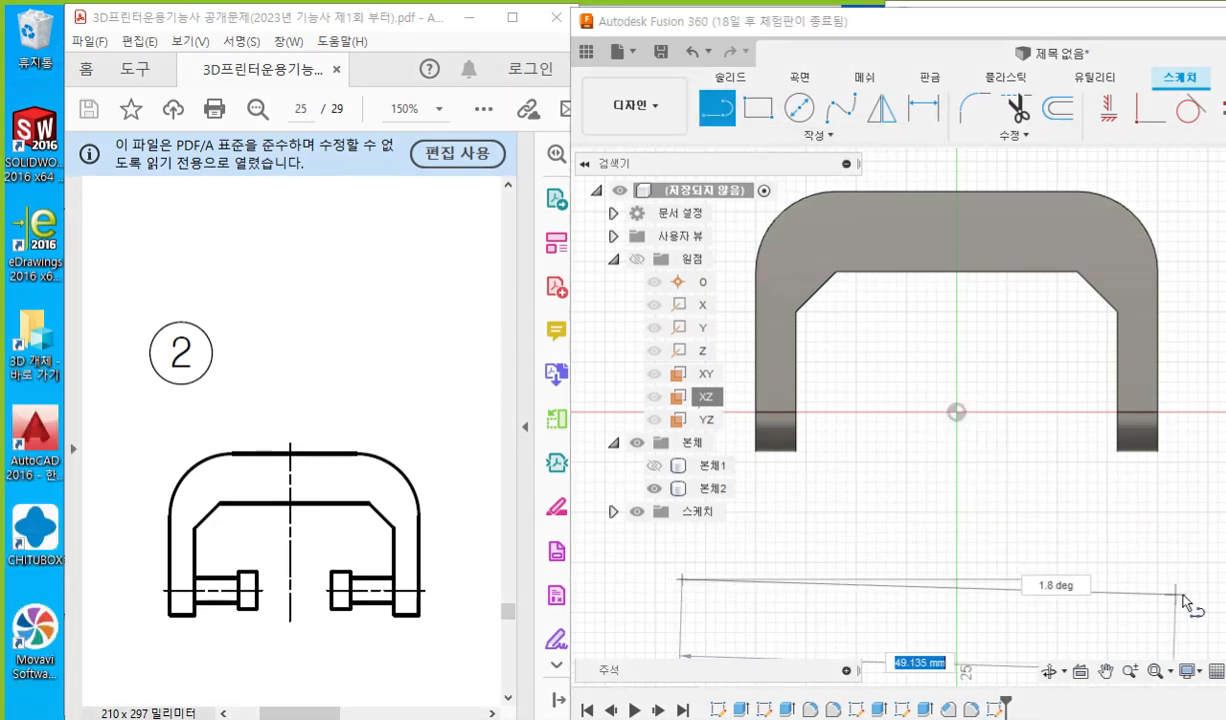
click(1210, 579)
right_click(948, 430)
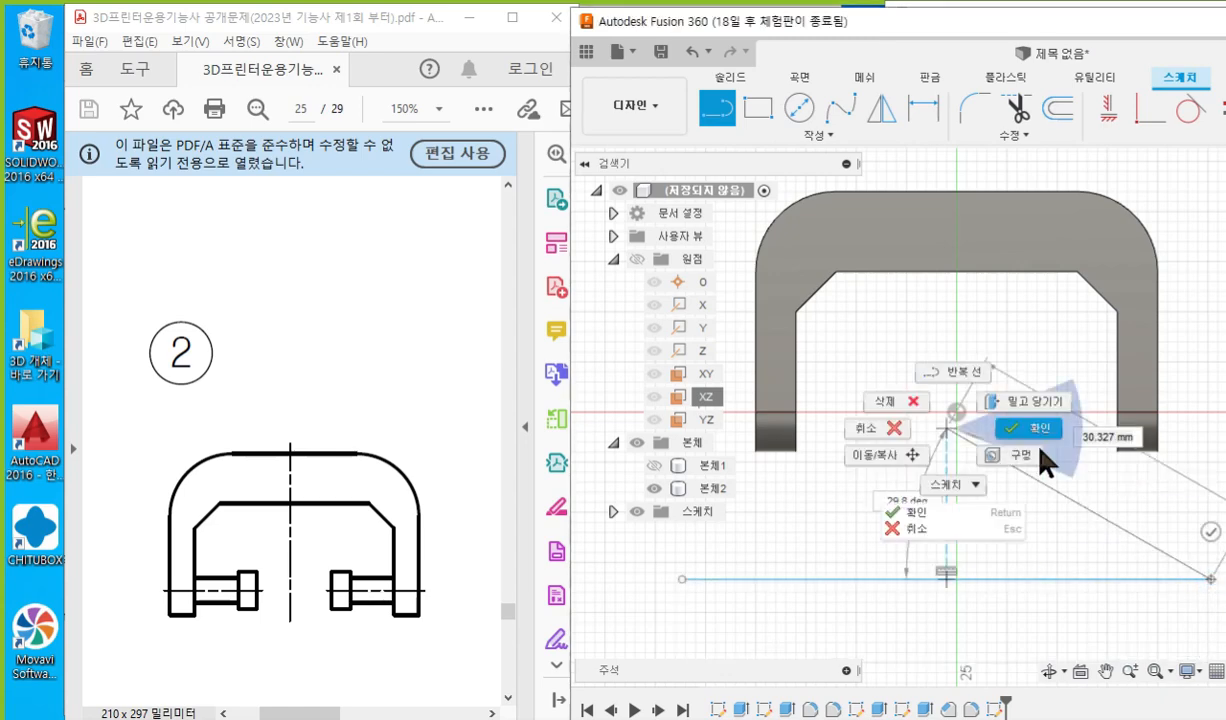
click(1027, 440)
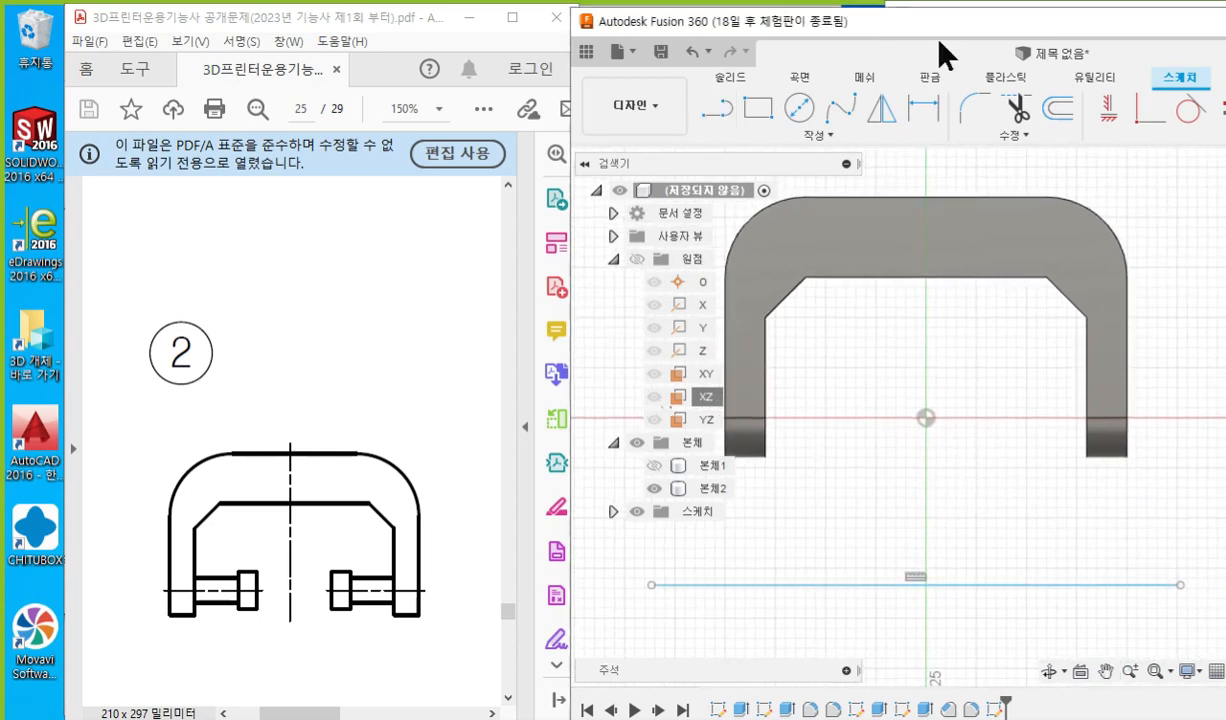
Reposition the window and sketch palette, and convert the horizontal line below the body to a centerline.
drag(948, 30, 478, 29)
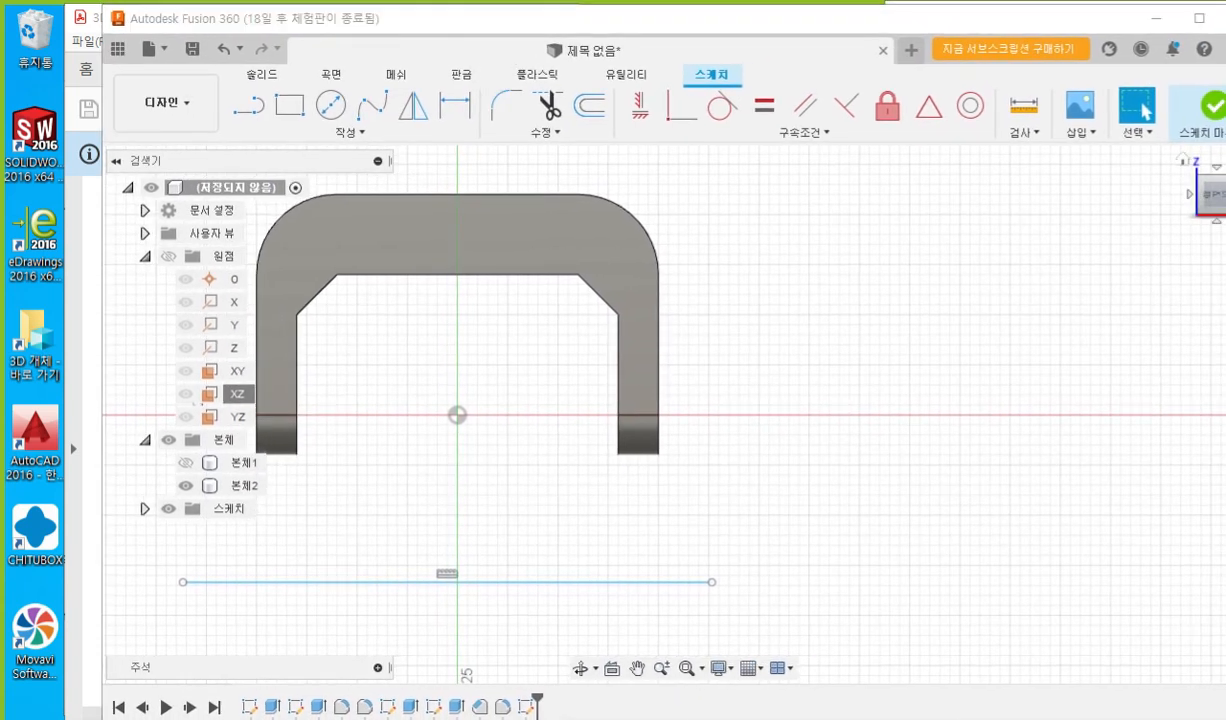
drag(1225, 330, 928, 189)
click(543, 582)
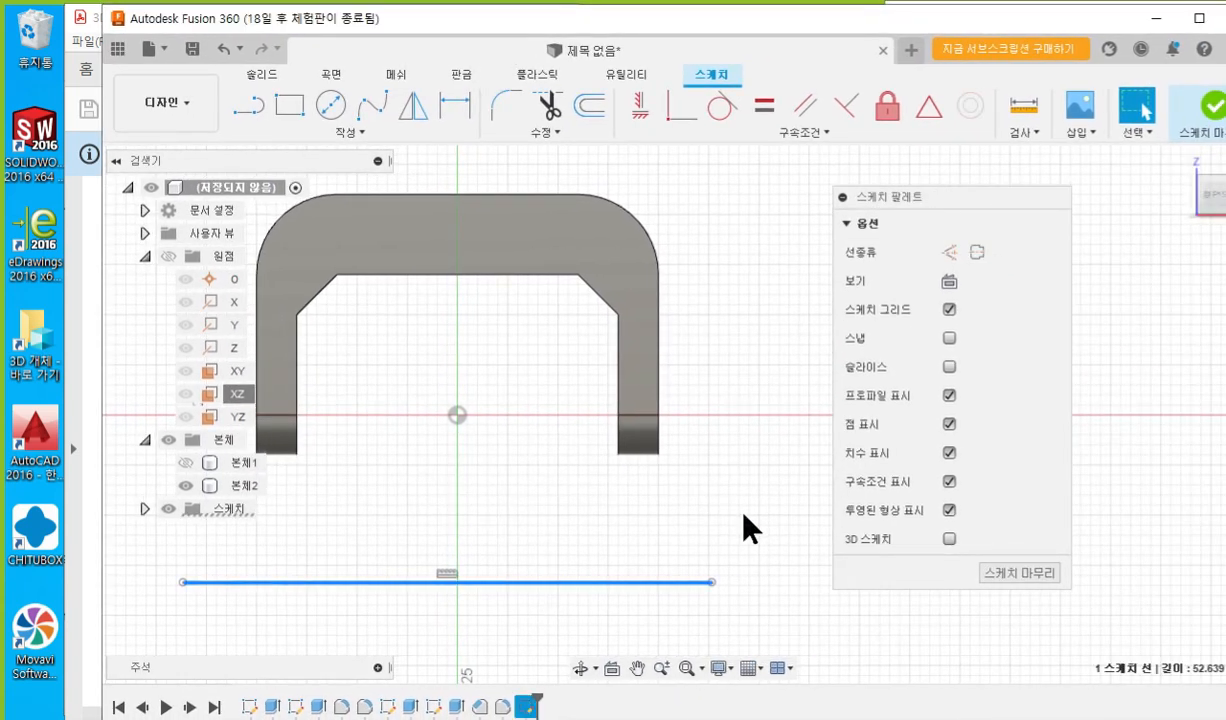
click(977, 252)
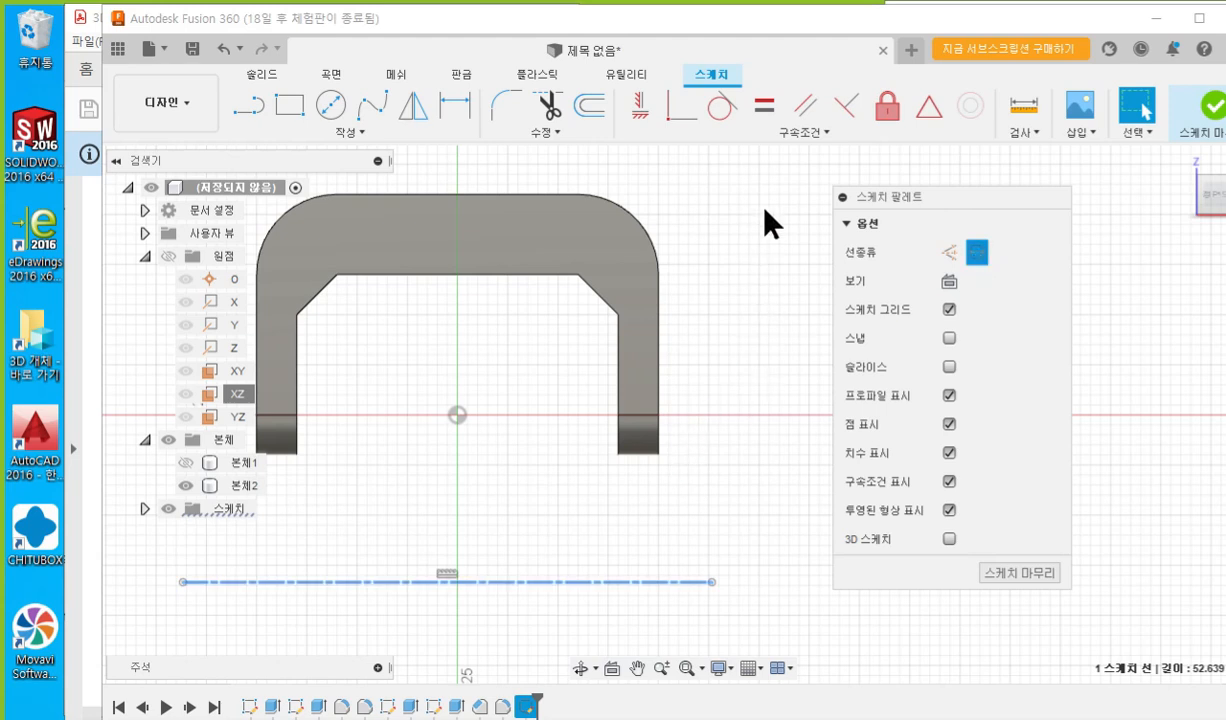
Circle the Midpoint (중간점) constraint with the screen pen, connect the line's middle to the crossed origin, and clear the marks.
click(800, 132)
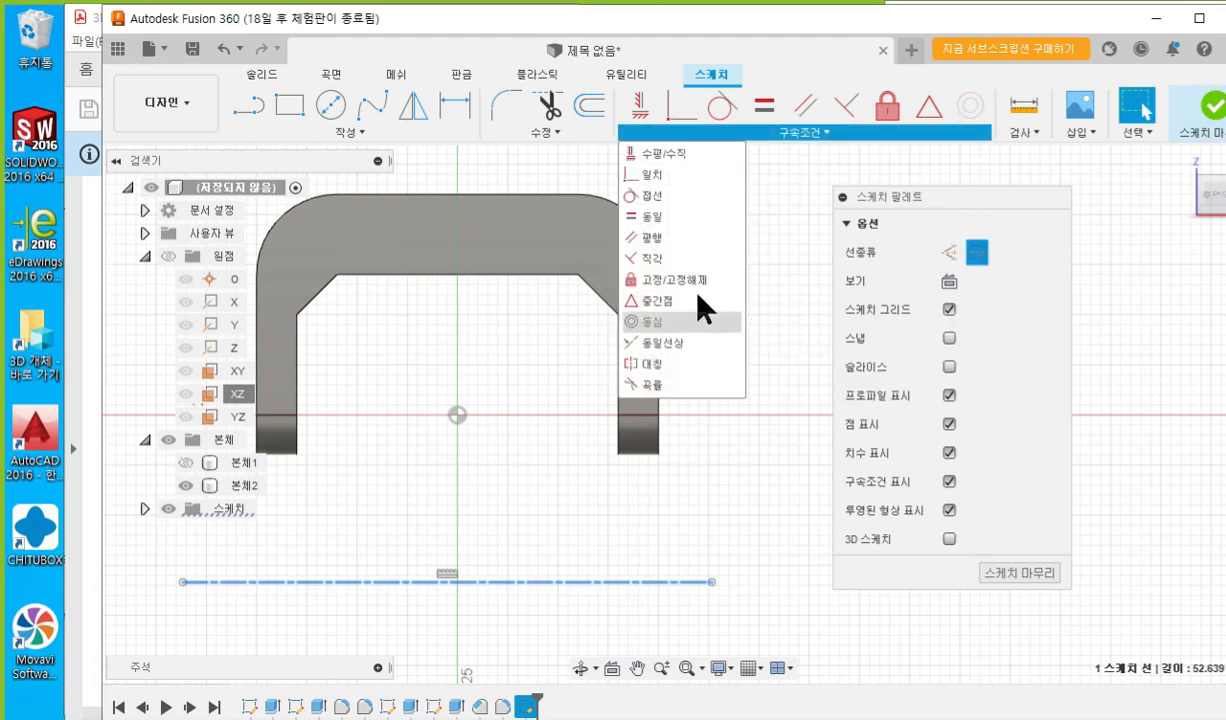
key(F9)
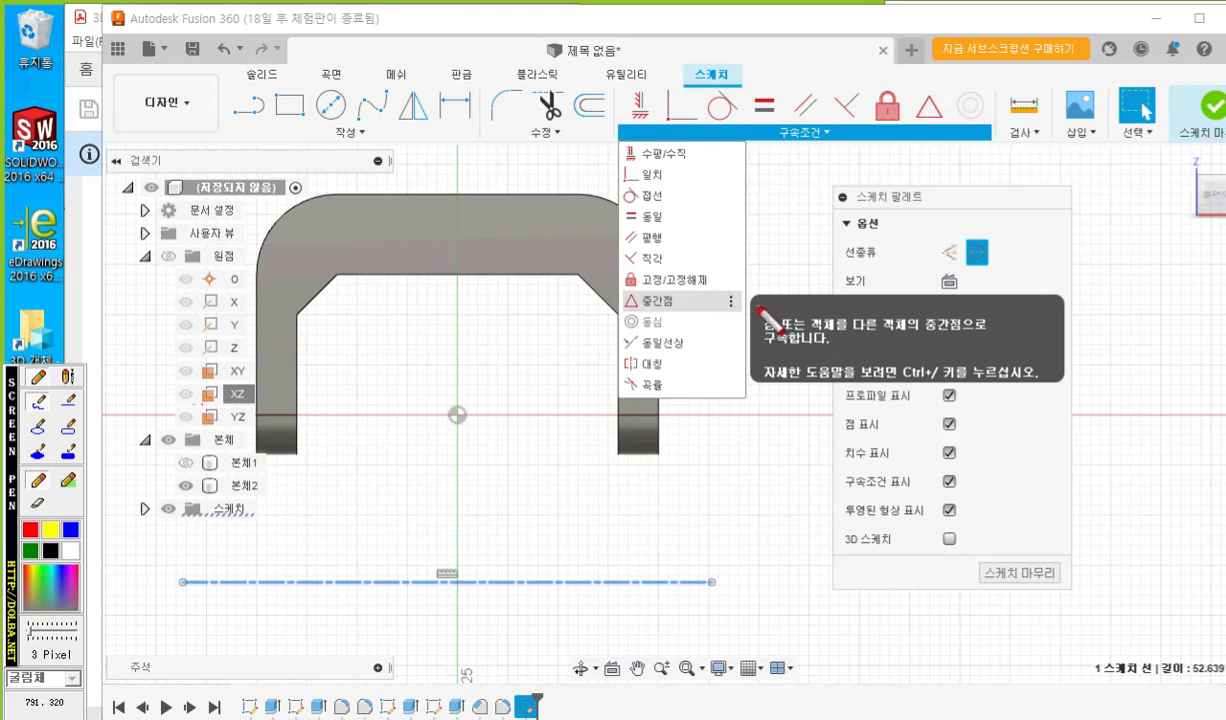
mouse_move(760, 305)
mouse_down()
mouse_move(585, 305)
mouse_move(766, 309)
mouse_move(710, 330)
mouse_up()
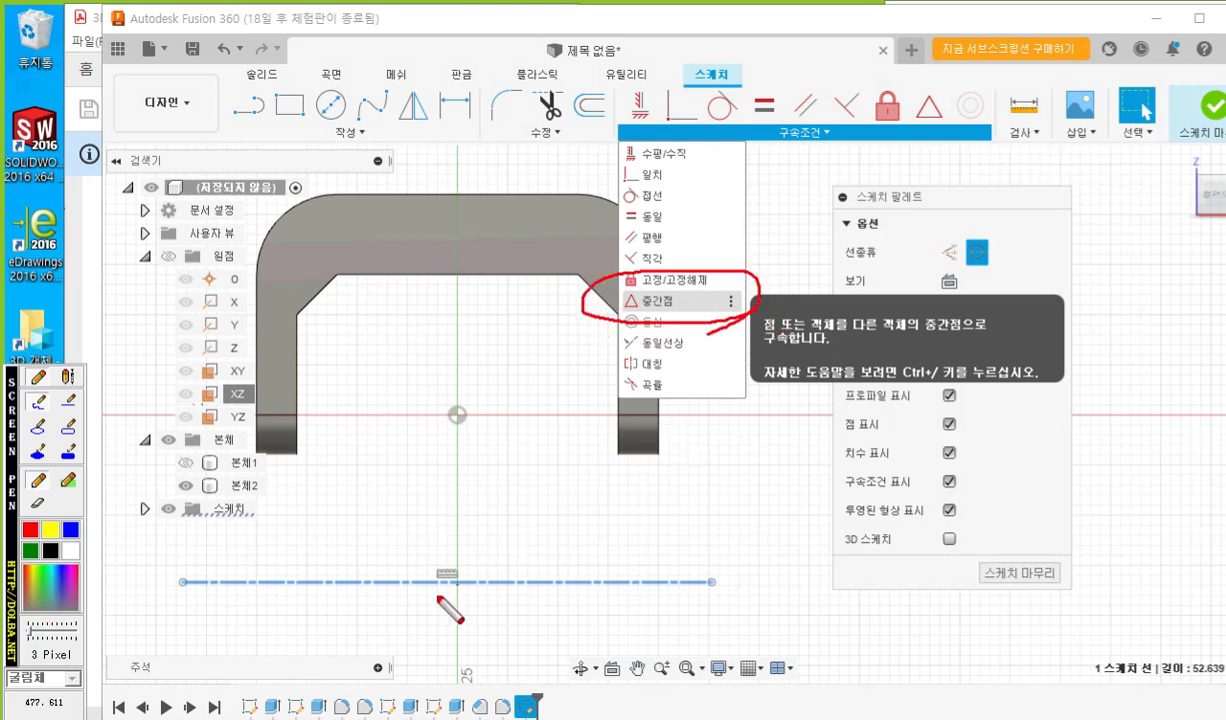
mouse_move(450, 576)
mouse_down()
mouse_move(444, 472)
mouse_move(458, 428)
mouse_move(438, 438)
mouse_up()
drag(446, 398, 470, 428)
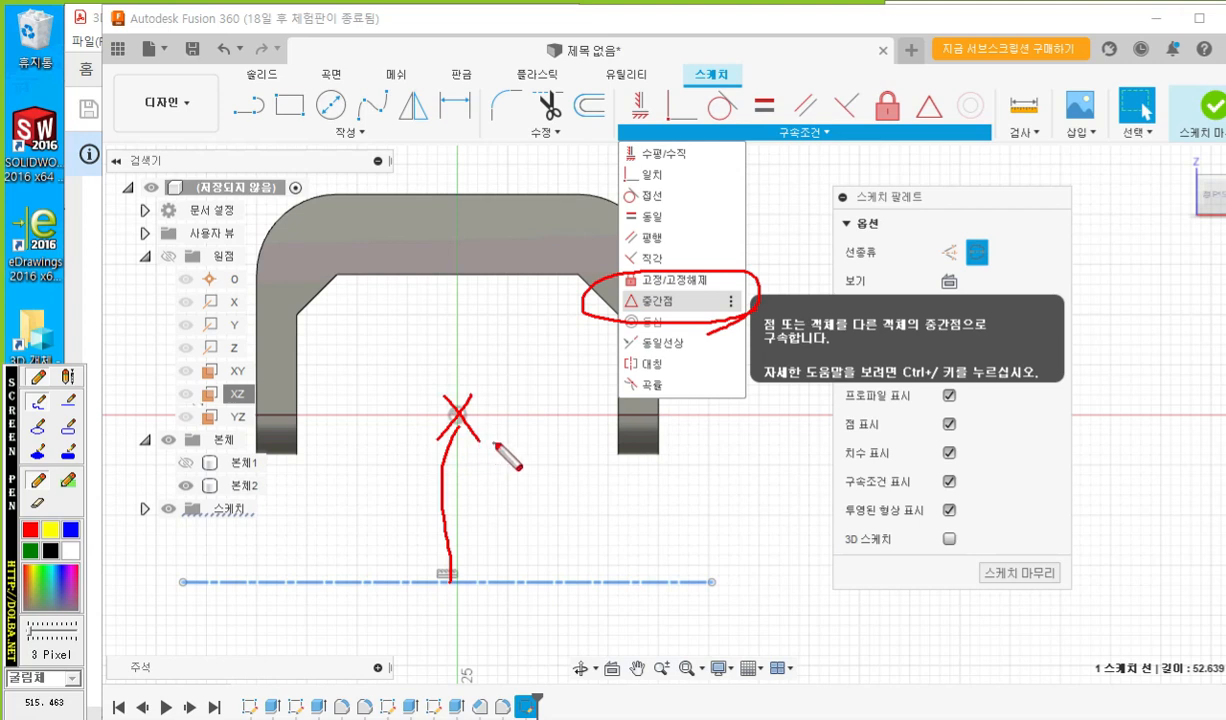
key(Escape)
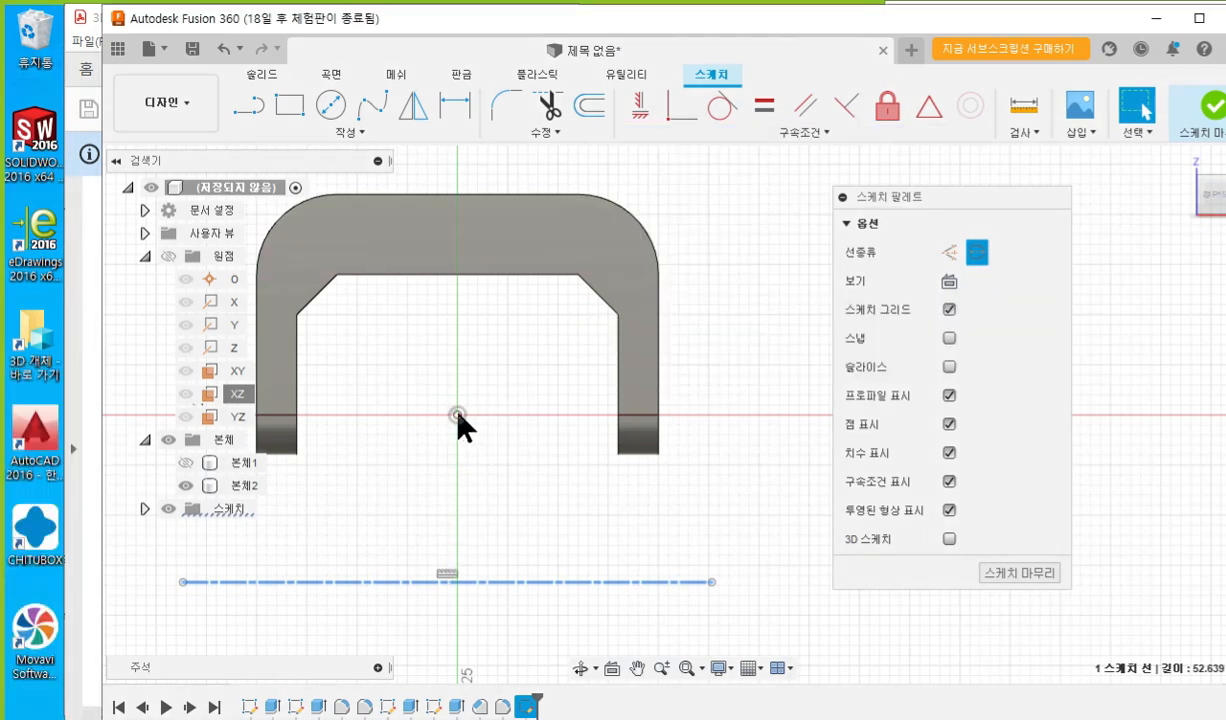
Constrain the centerline's midpoint to the origin with the Midpoint (중간점) constraint.
click(805, 132)
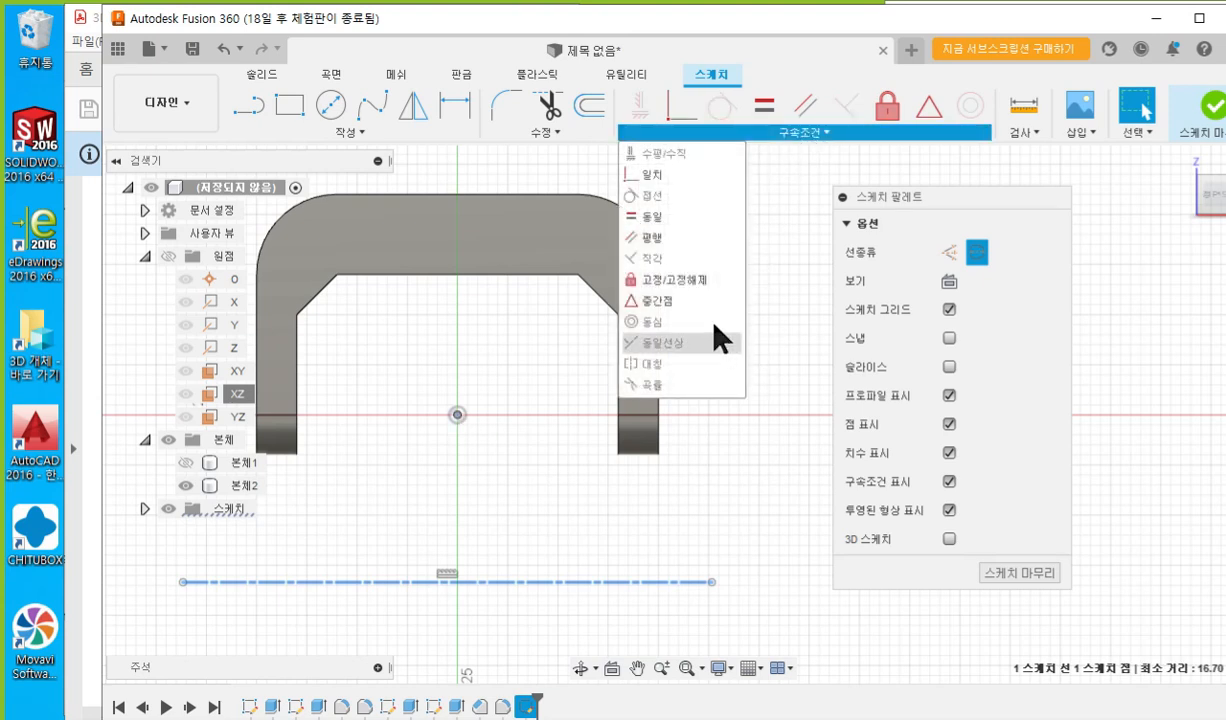
click(684, 303)
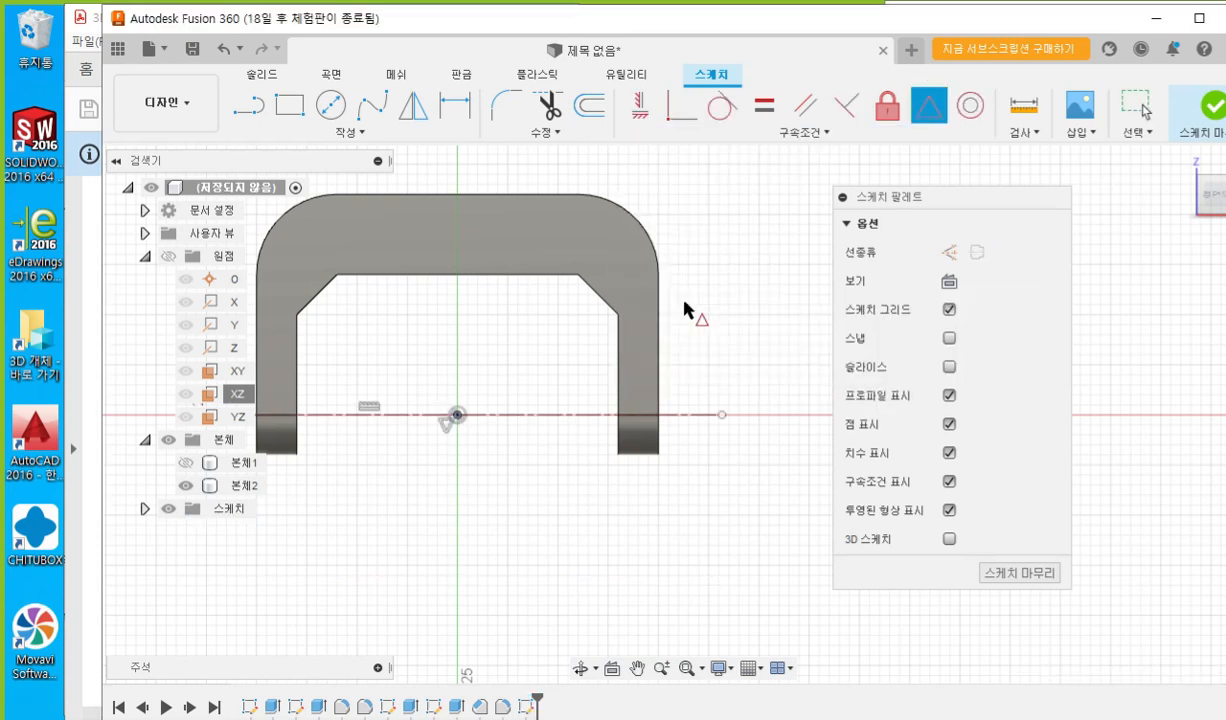
key(Escape)
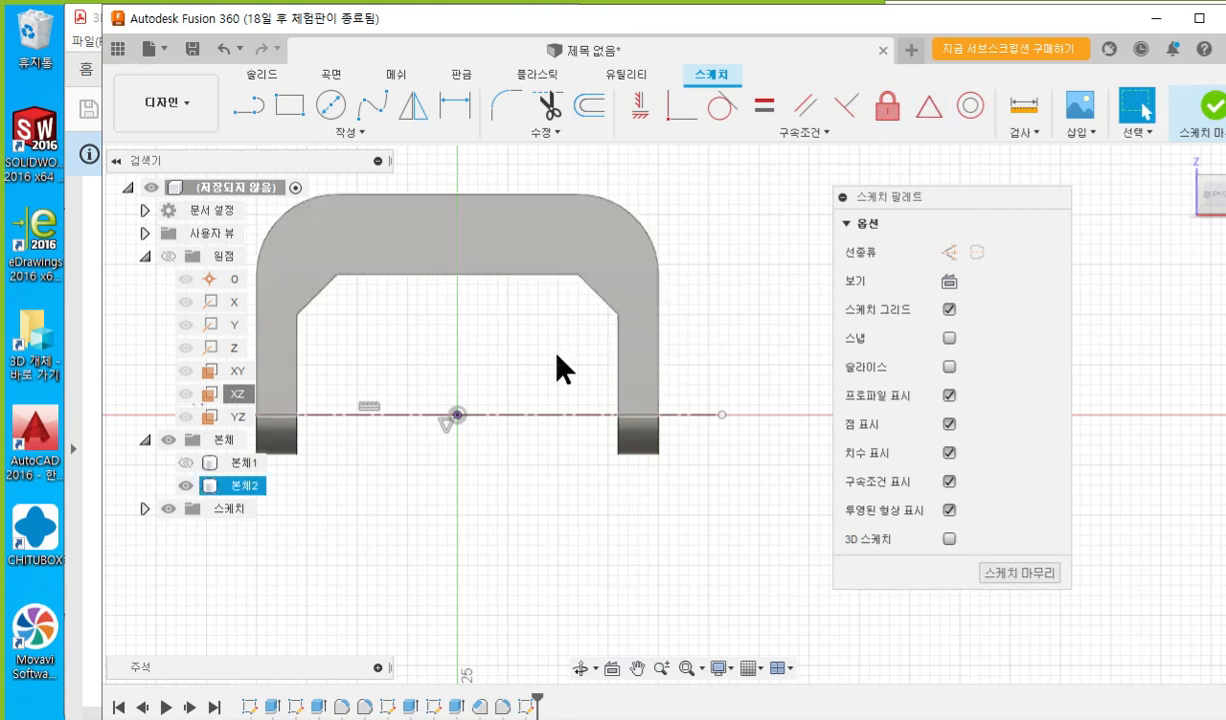
Move the modelling window back beside the drawing, shift the sketch palette aside and frame the inner side of part 2's right leg.
middle_drag(522, 361, 674, 367)
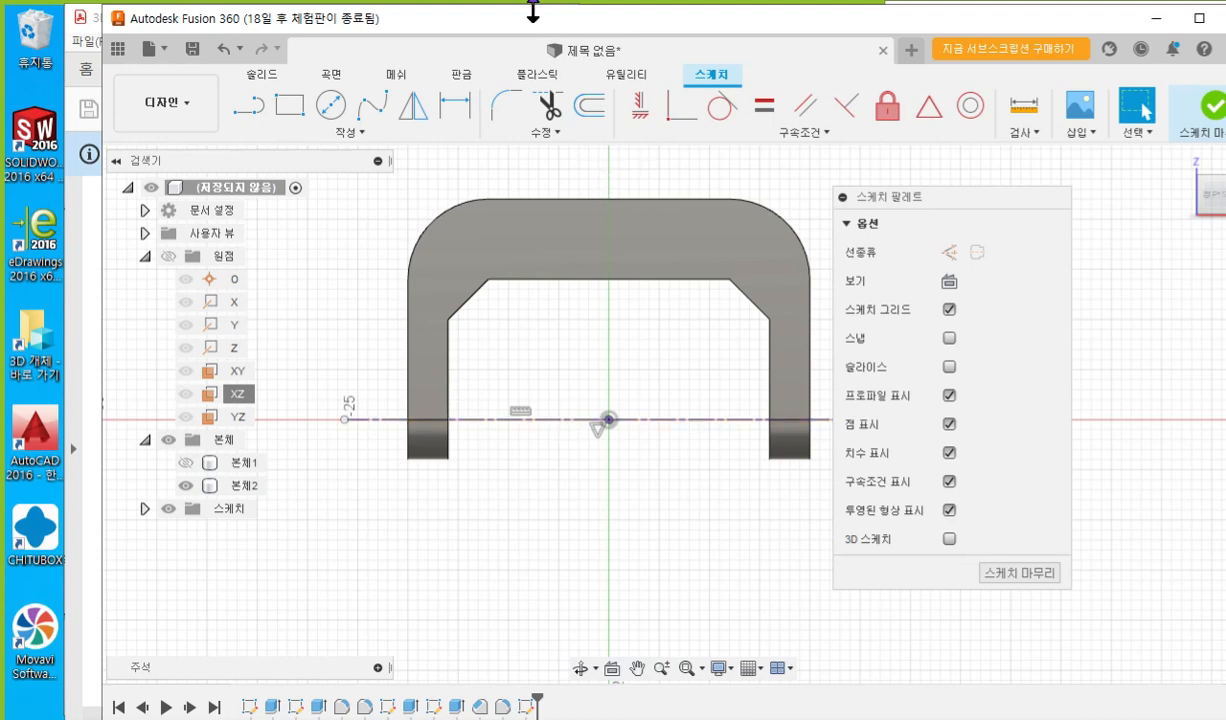
mouse_move(535, 27)
mouse_down()
mouse_move(915, 35)
mouse_move(885, 20)
mouse_up()
drag(890, 189, 1225, 225)
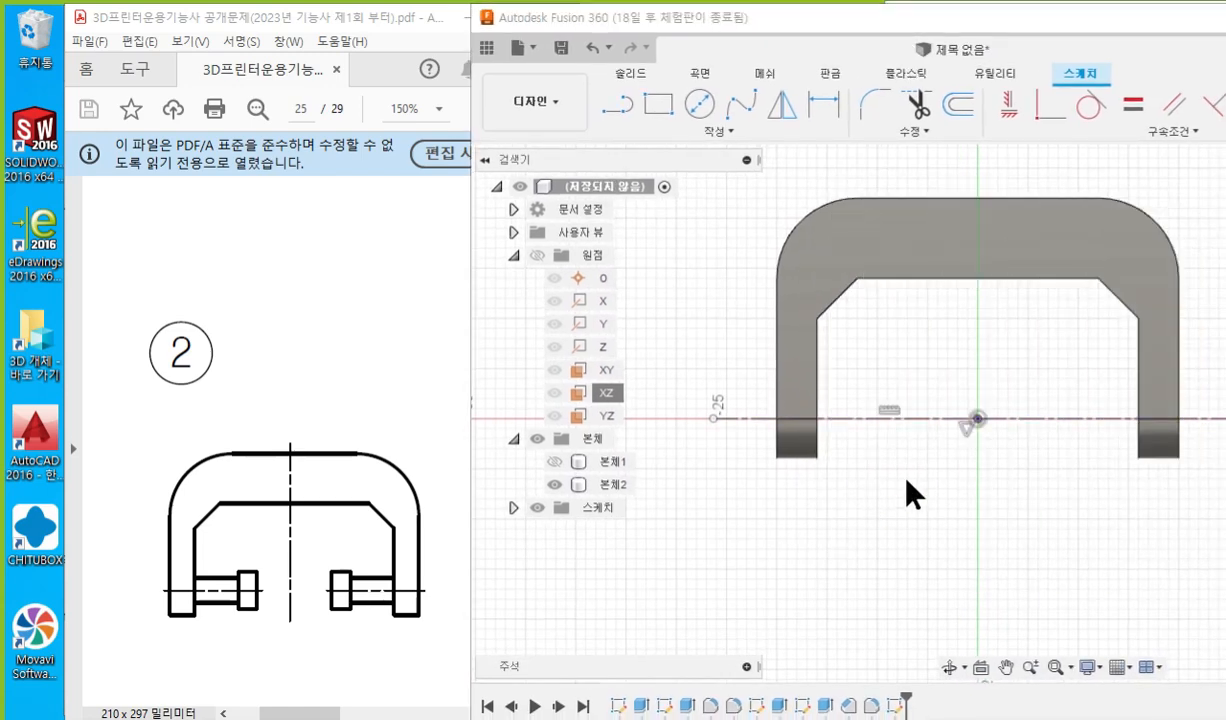
middle_drag(1009, 503, 917, 512)
scroll(977, 427, up, 5)
middle_drag(995, 489, 969, 513)
click(1065, 420)
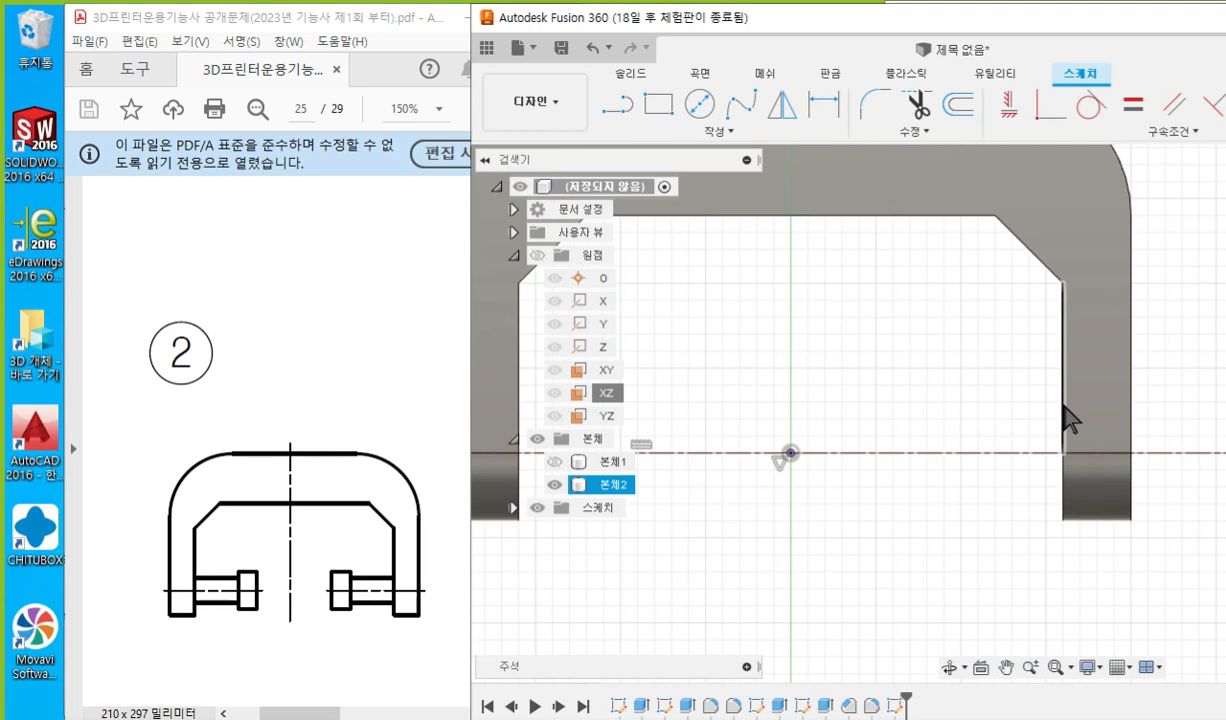
Sketch the two-corner rectangle on the centerline with the screen pen, outline the right pin's upper half on the drawing, and clear the marks.
click(617, 104)
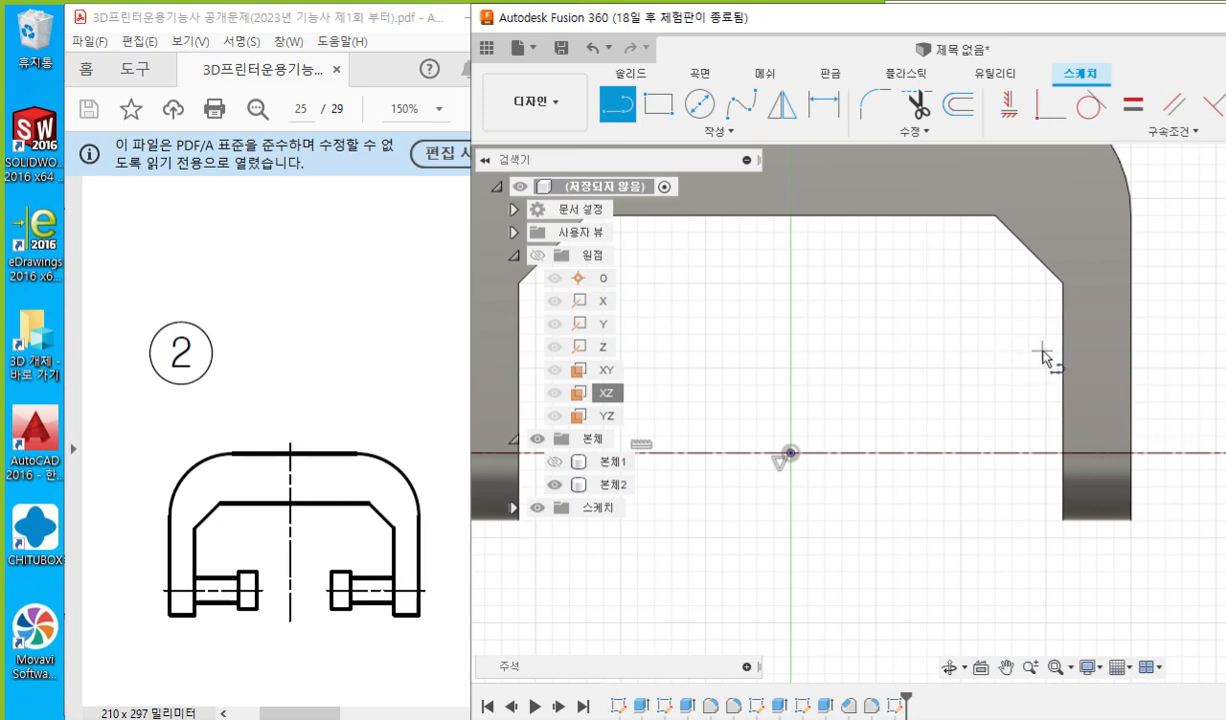
click(664, 107)
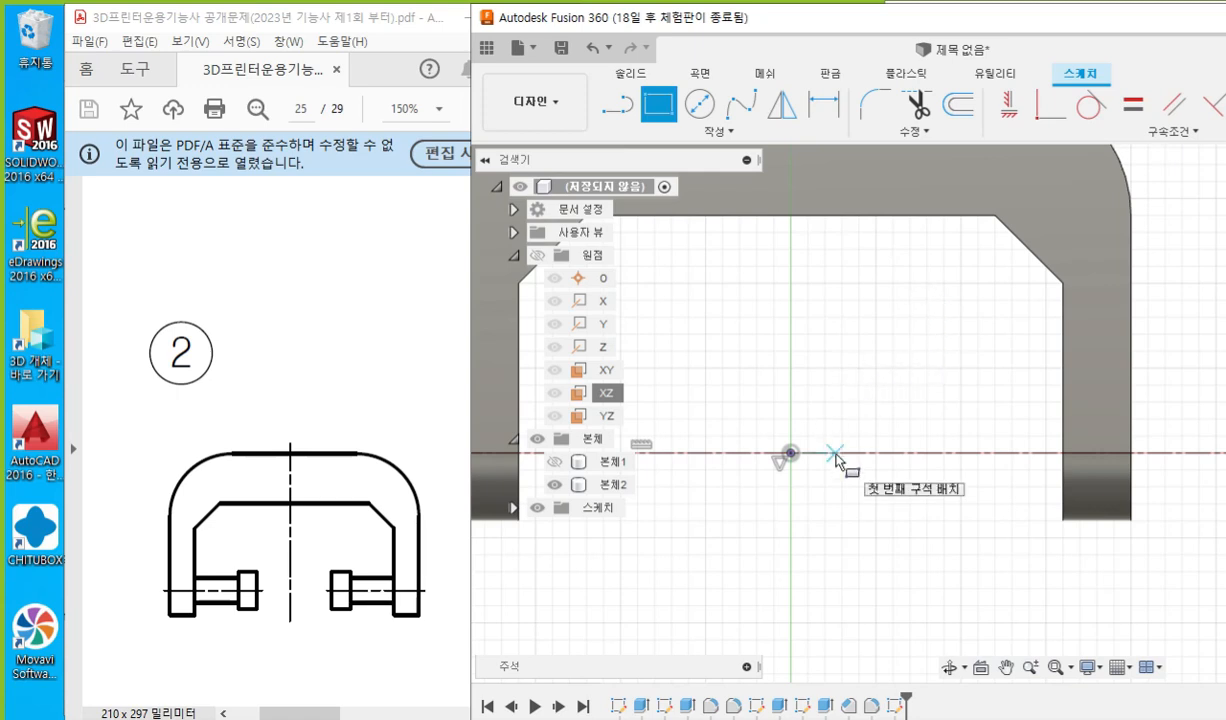
key(F12)
mouse_move(850, 441)
mouse_down()
mouse_move(821, 480)
mouse_move(846, 480)
mouse_up()
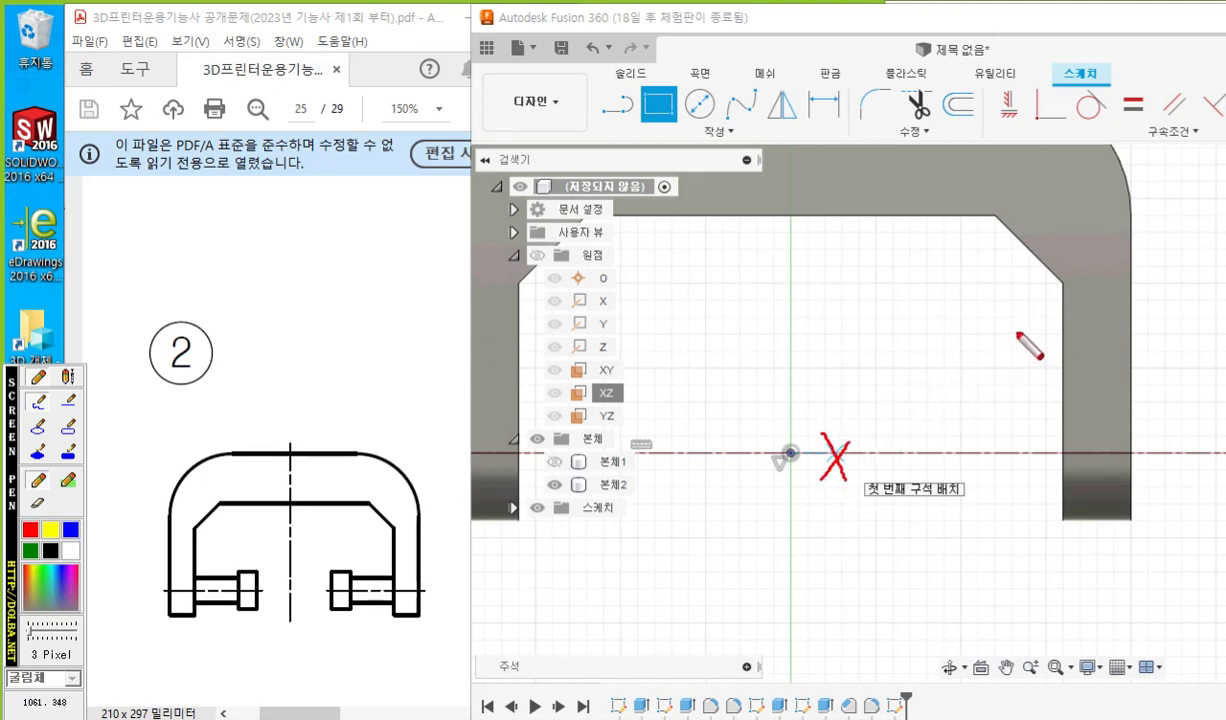
drag(997, 328, 1017, 356)
drag(1016, 329, 995, 358)
drag(1016, 305, 1036, 318)
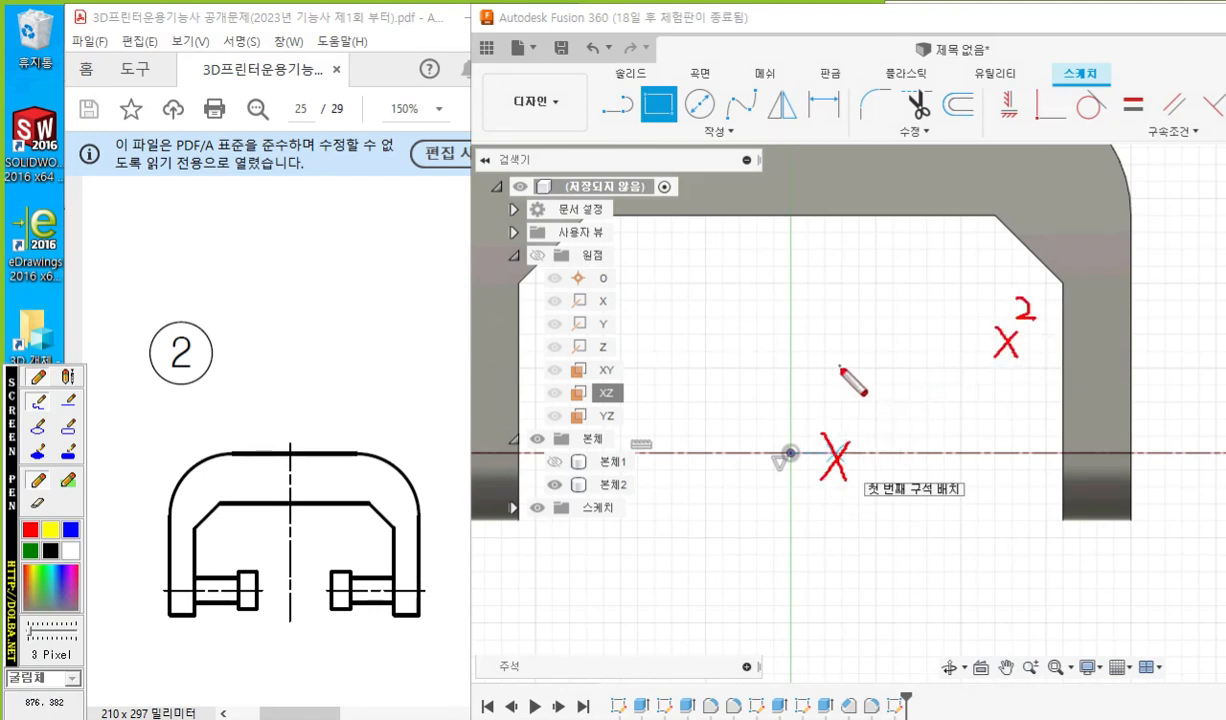
mouse_move(838, 447)
mouse_down()
mouse_move(840, 352)
mouse_move(1006, 354)
mouse_move(997, 452)
mouse_up()
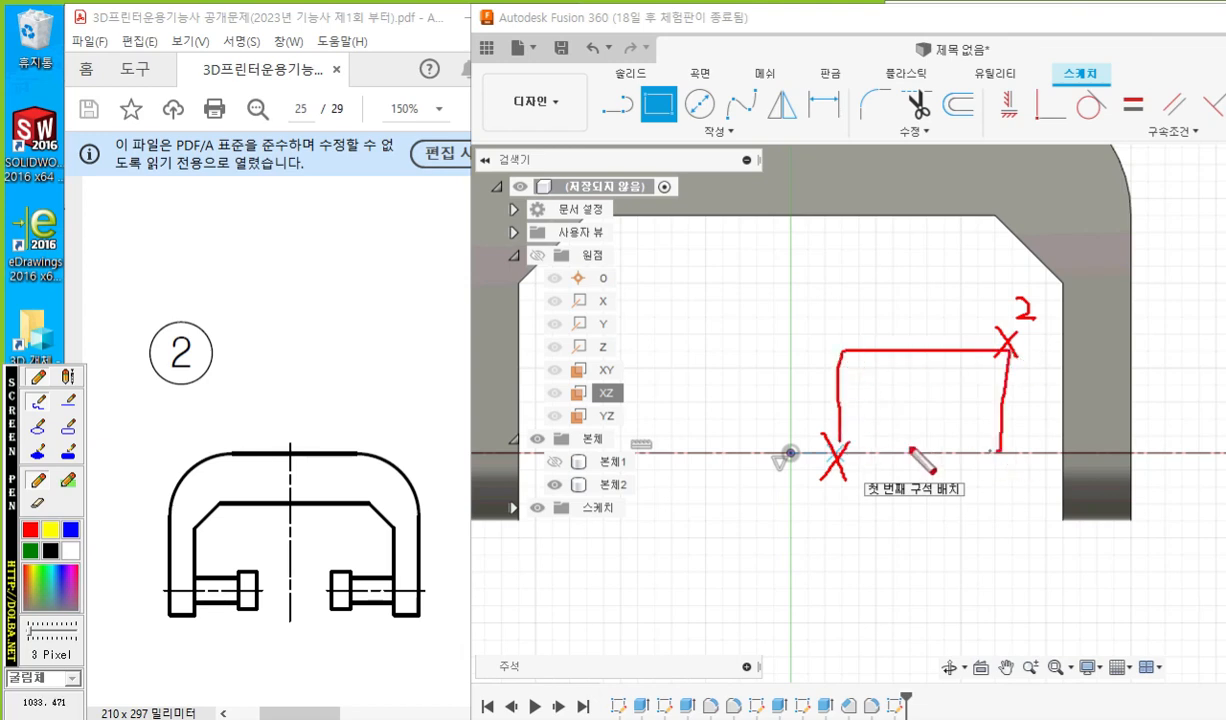
drag(910, 450, 855, 446)
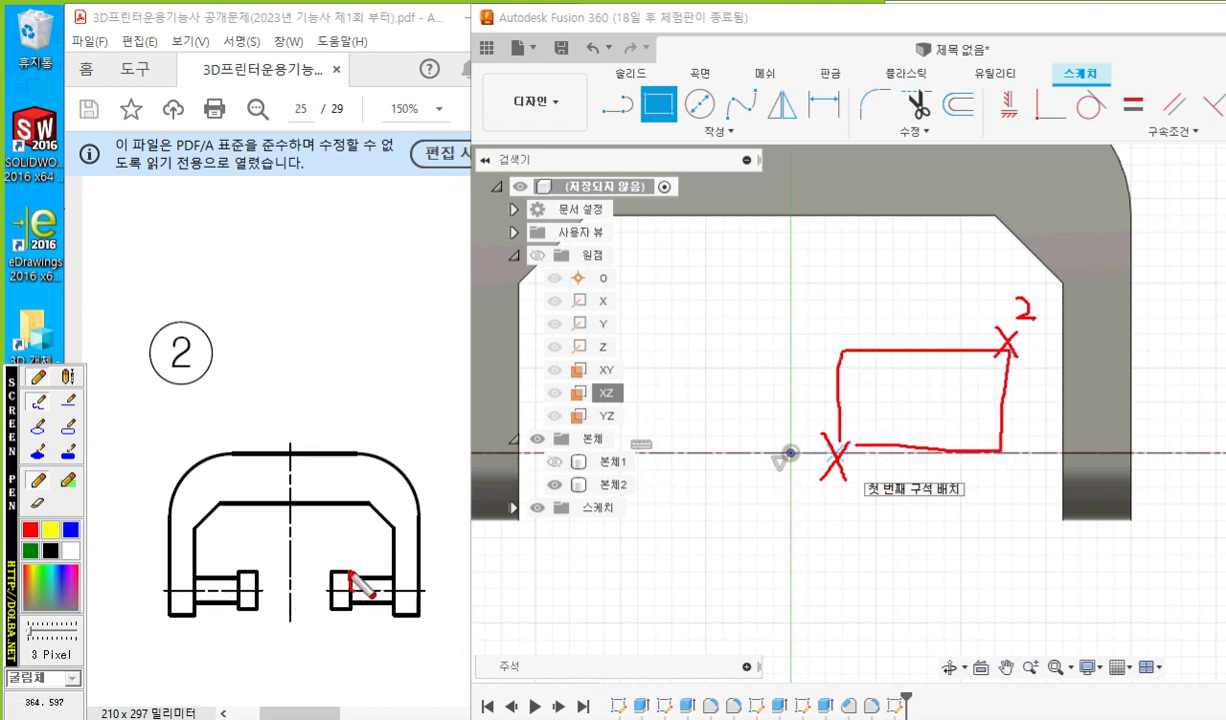
mouse_move(349, 573)
mouse_down()
mouse_move(392, 582)
mouse_move(351, 592)
mouse_move(349, 572)
mouse_up()
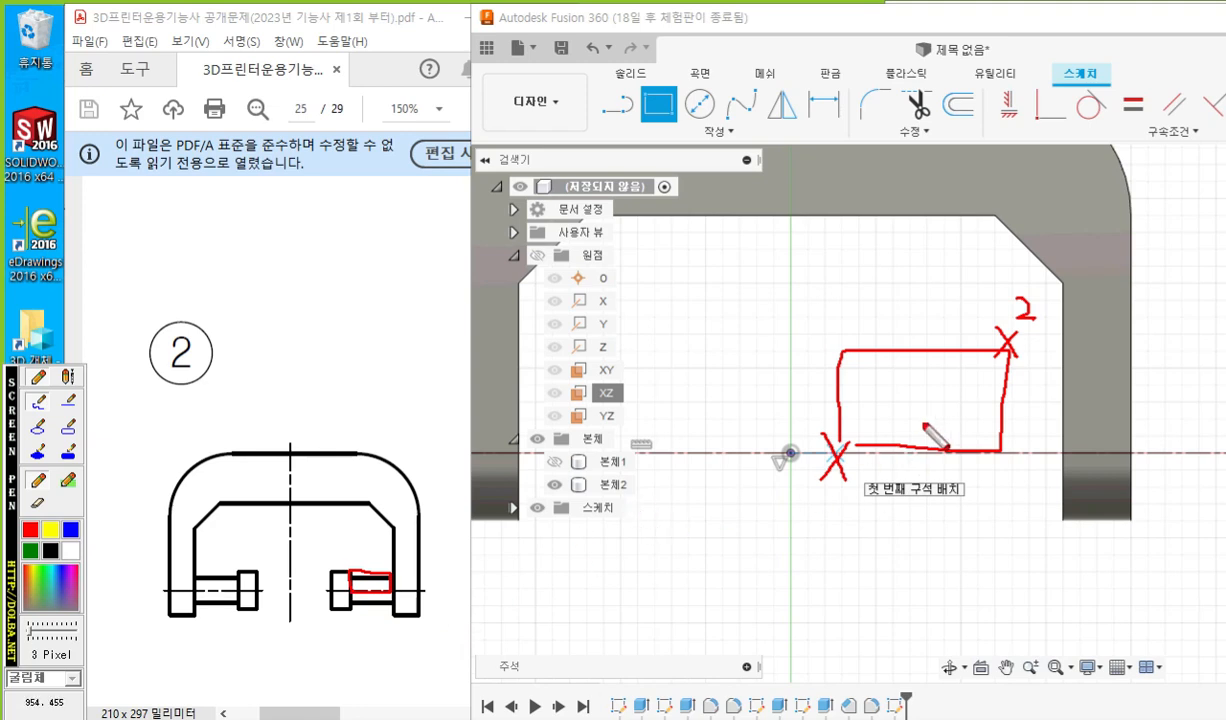
key(Escape)
Draw a two-point rectangle about 9 mm wide and 5 mm high, its lower side on the centerline between the origin and the right leg.
click(842, 453)
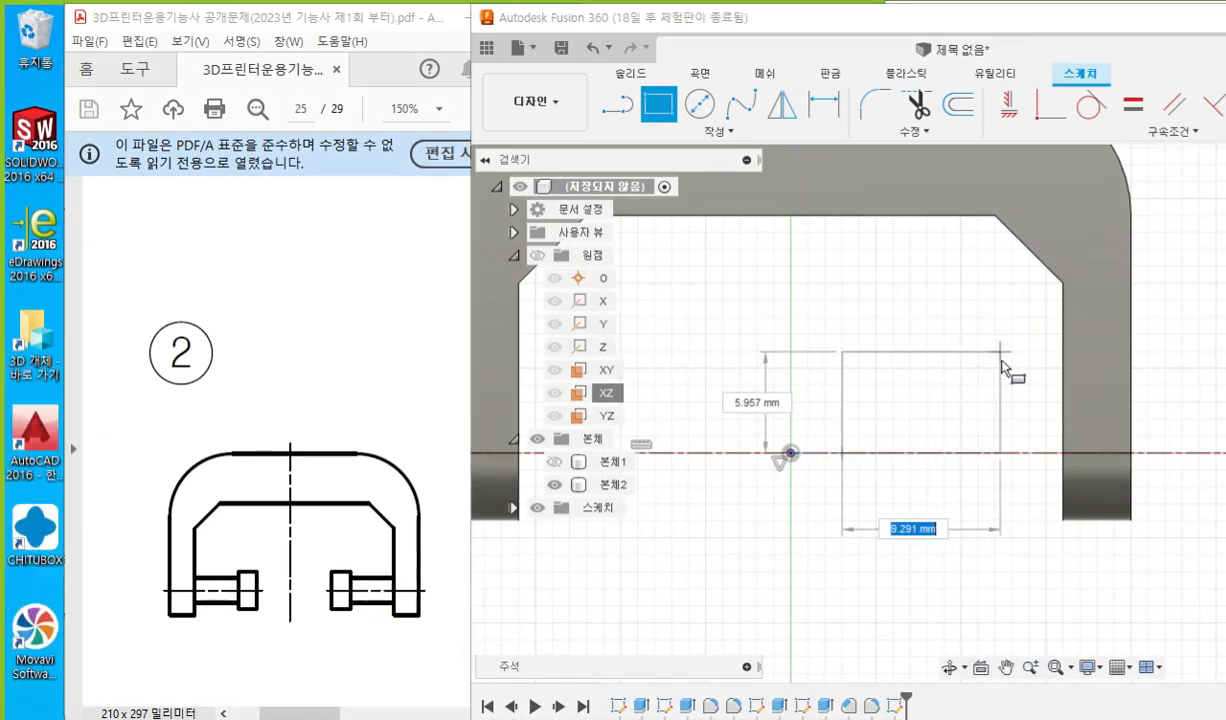
click(1002, 362)
right_click(979, 285)
click(1030, 285)
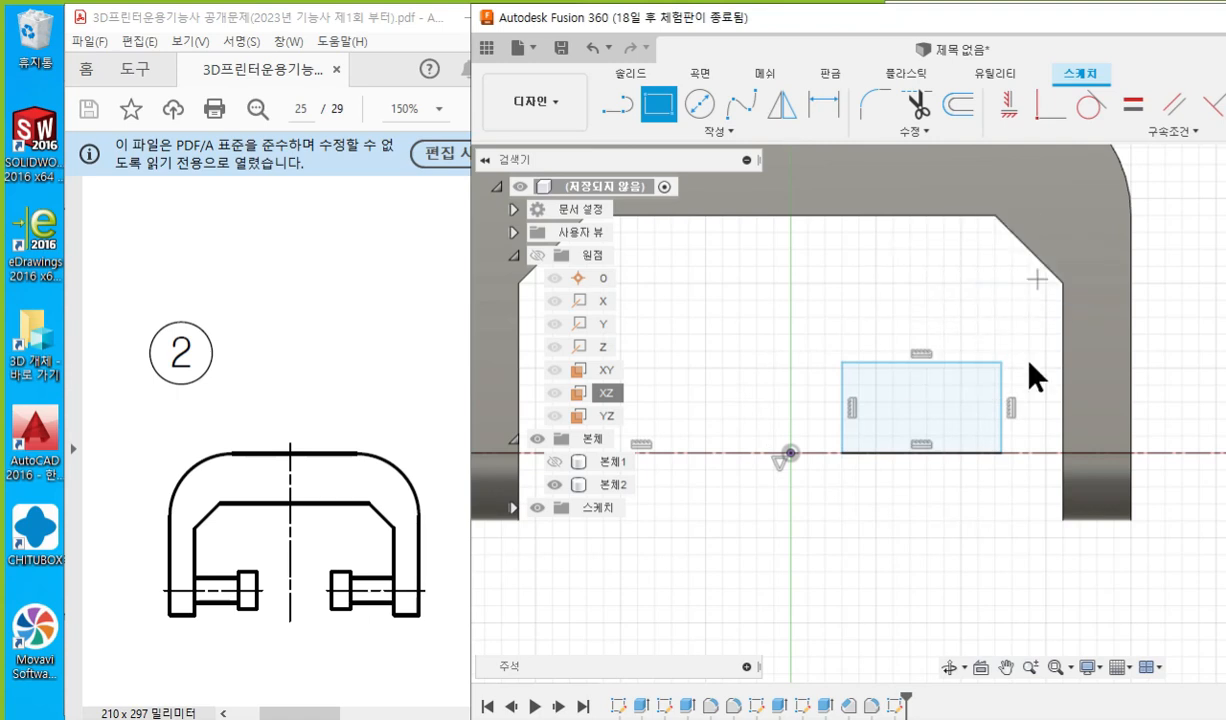
mouse_move(1028, 378)
middle_down()
mouse_move(1002, 393)
mouse_move(982, 326)
mouse_move(975, 345)
middle_up()
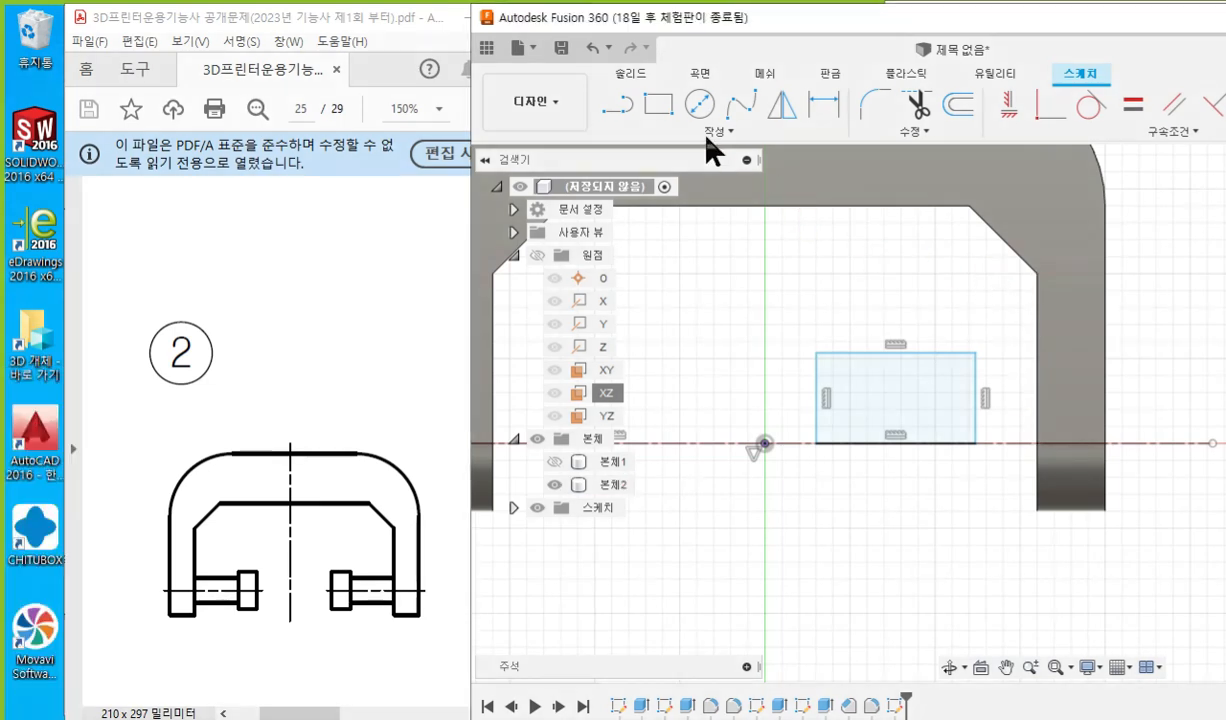
Circle Project (형상 투영) with the screen pen, mark the rectangle's right side moving to the right leg's inner edge, and clear the marks.
click(677, 127)
mouse_move(668, 450)
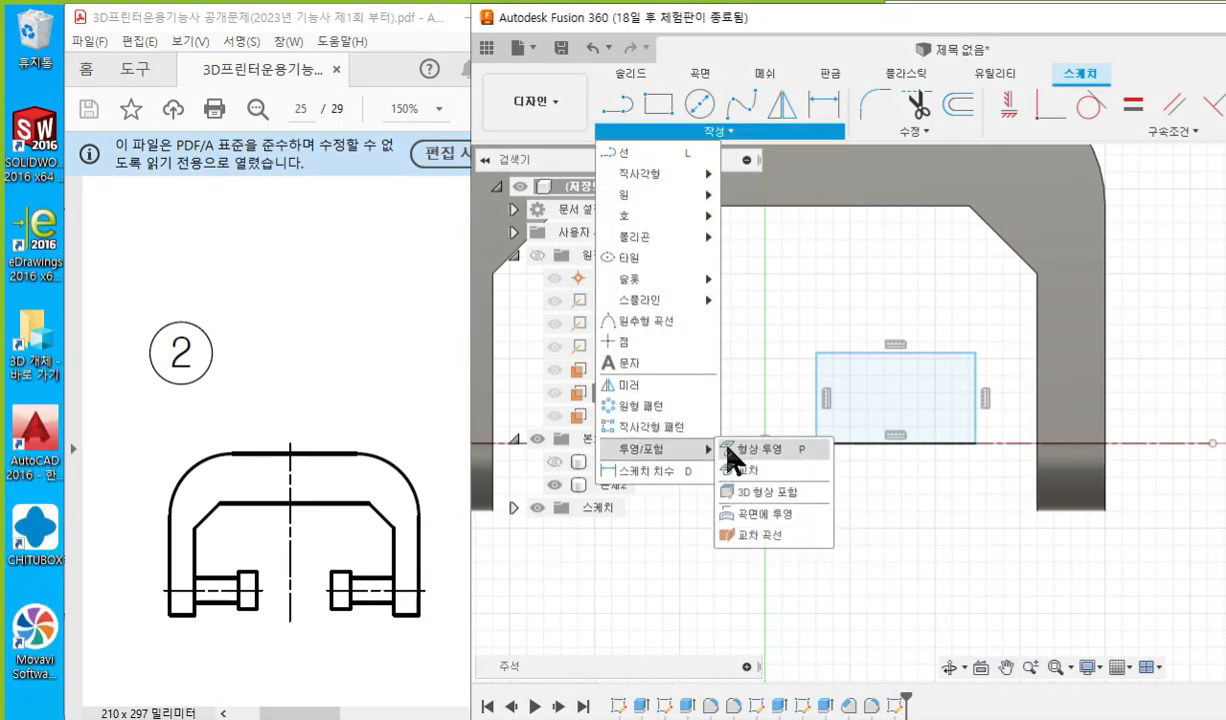
key(F12)
mouse_move(833, 457)
mouse_down()
mouse_move(717, 447)
mouse_move(818, 467)
mouse_up()
drag(1035, 268, 1028, 527)
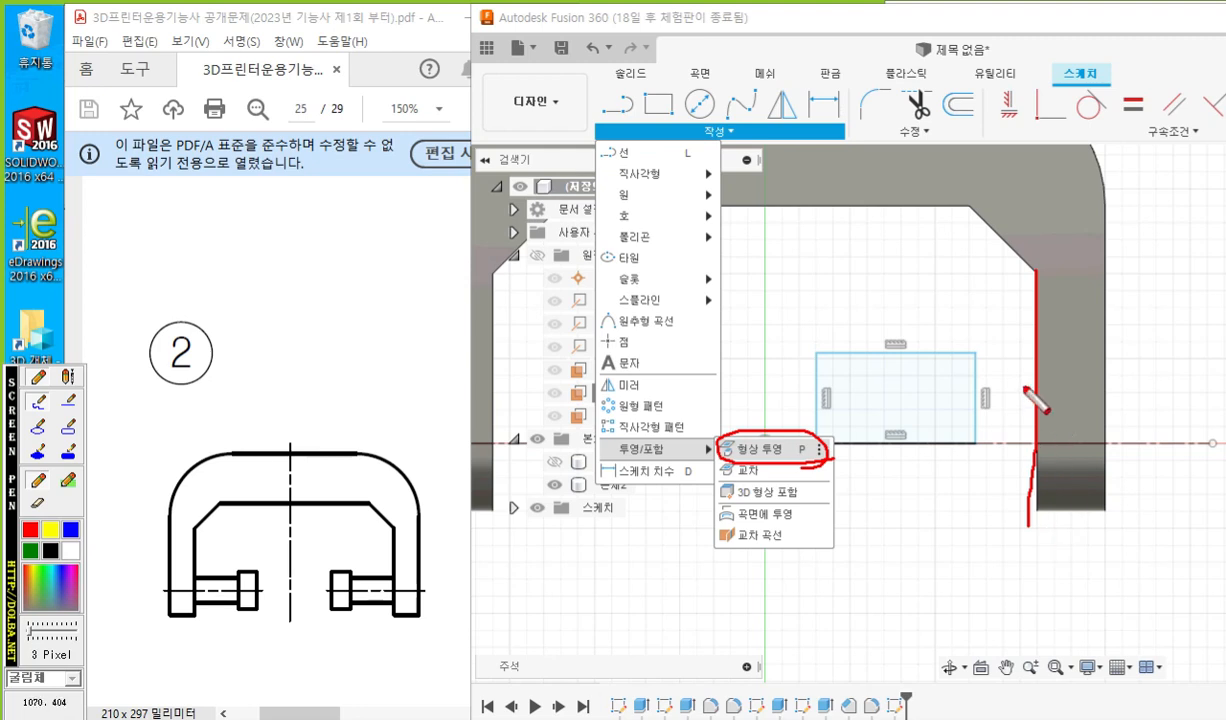
drag(969, 343, 973, 445)
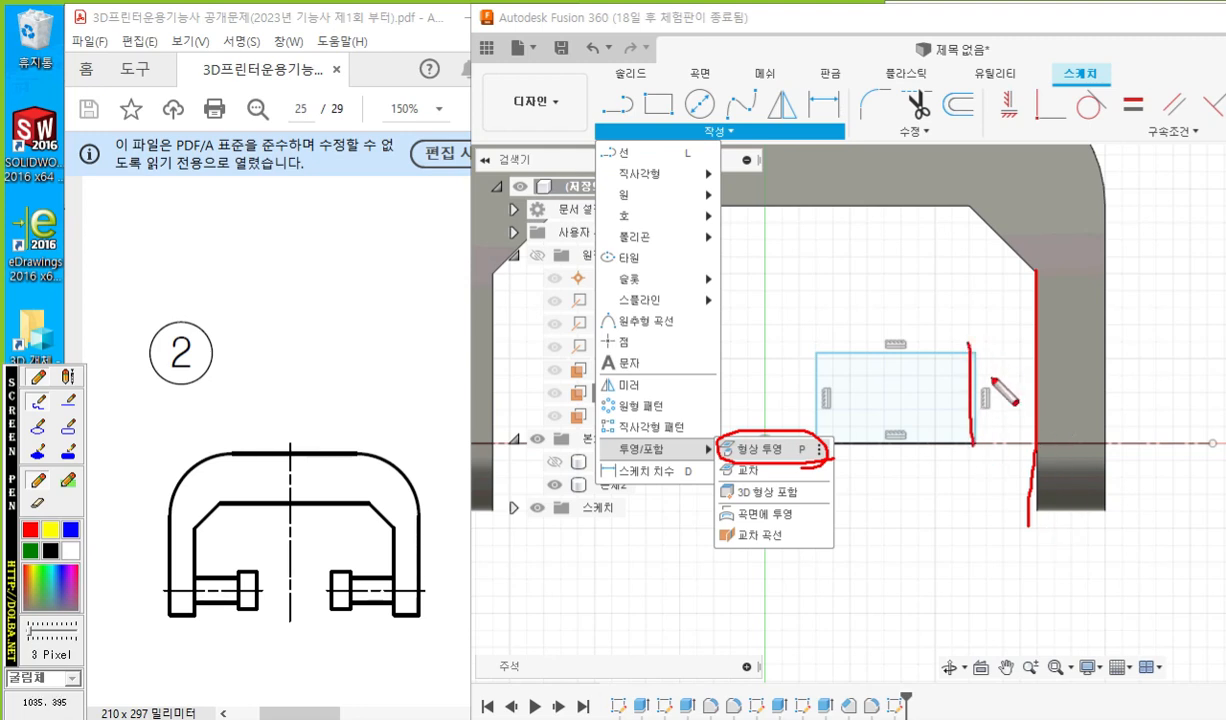
mouse_move(988, 381)
mouse_down()
mouse_move(1019, 374)
mouse_move(1006, 381)
mouse_up()
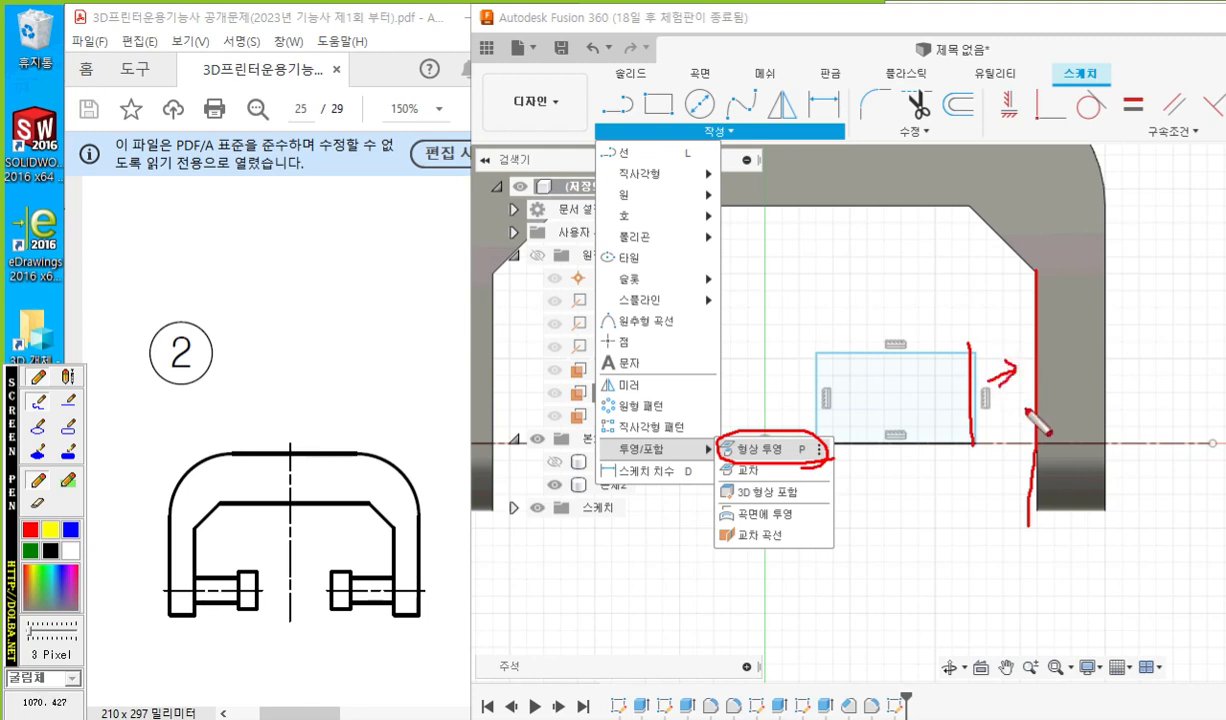
key(Escape)
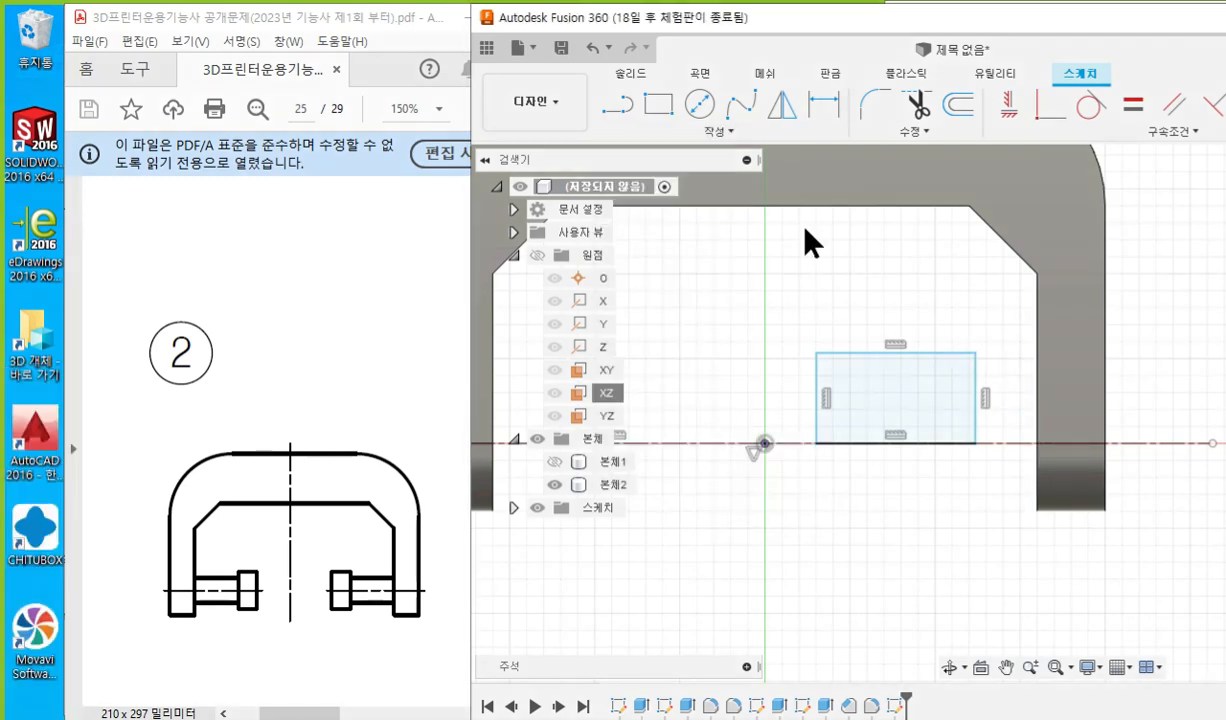
Project (형상 투영) the vertical inner edge of the body's right leg into the sketch.
click(720, 132)
mouse_move(690, 448)
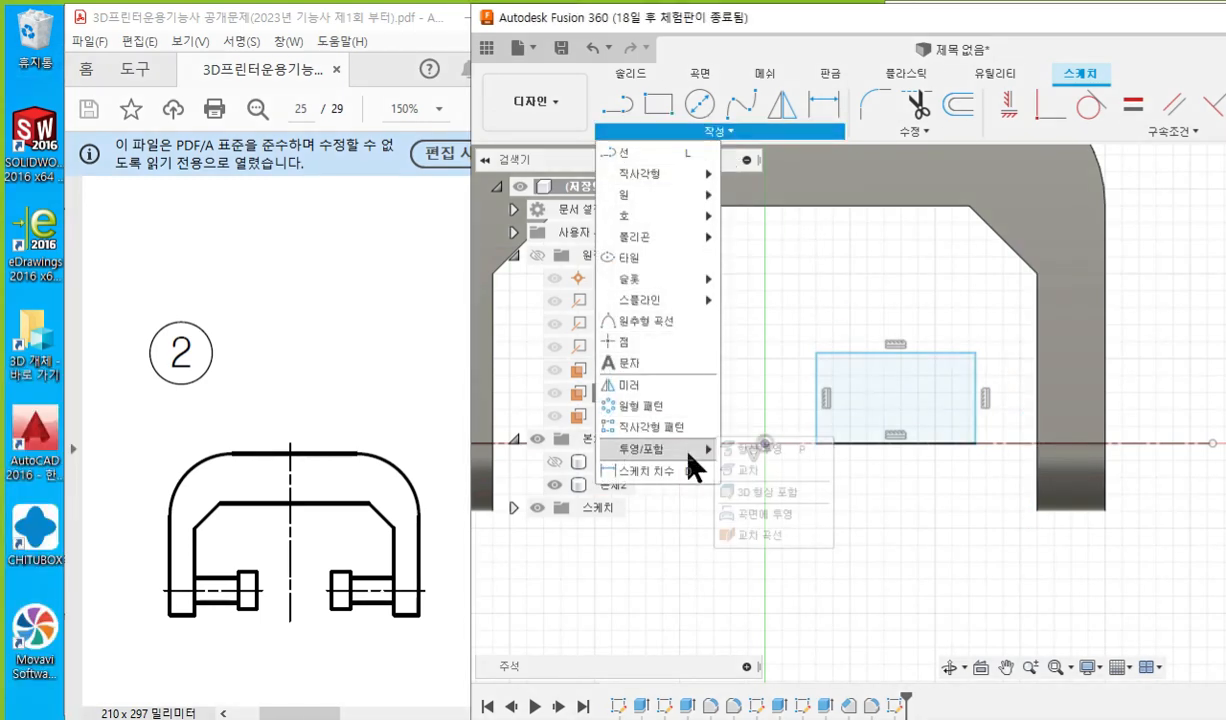
click(815, 448)
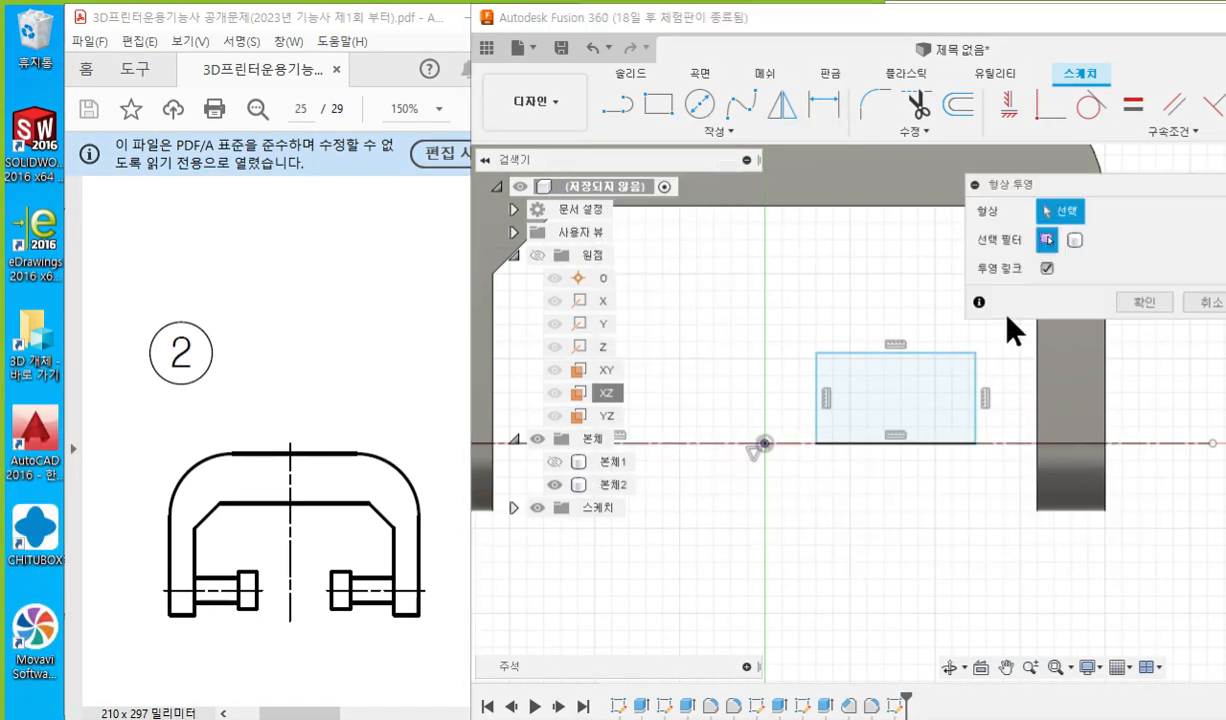
click(1038, 378)
click(1150, 305)
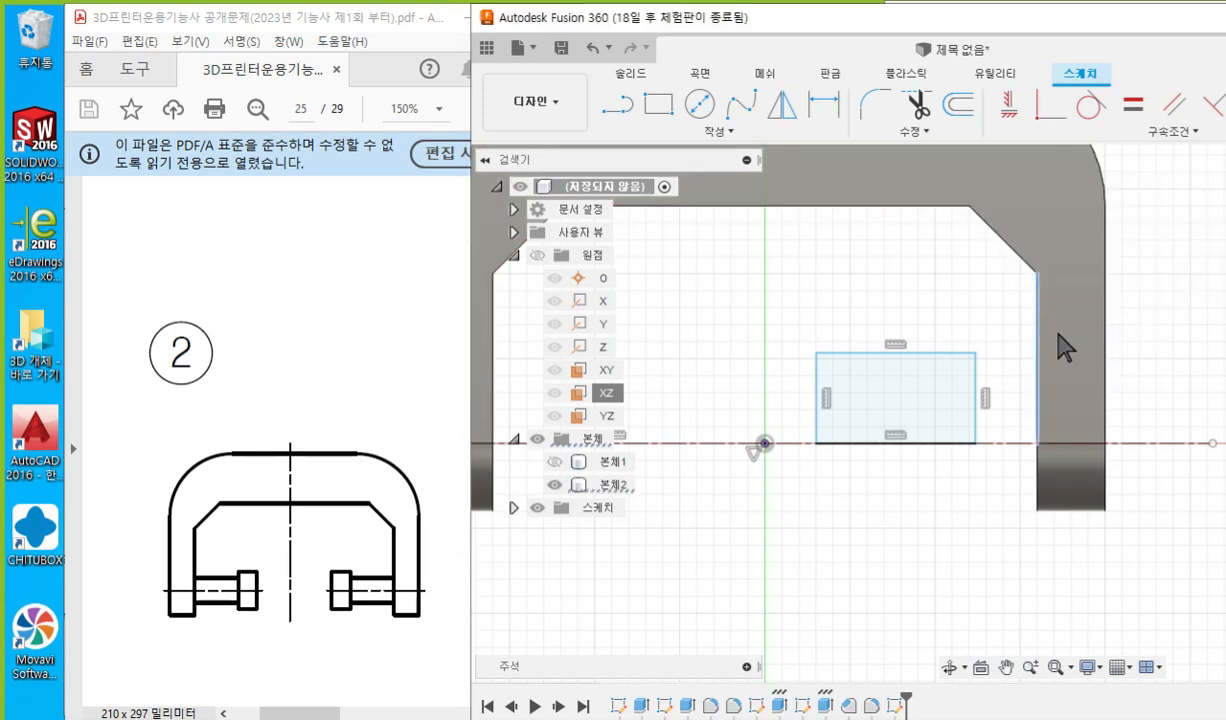
Make the rectangle's right side collinear (동일선상) with the projected inner edge of the right leg.
click(976, 398)
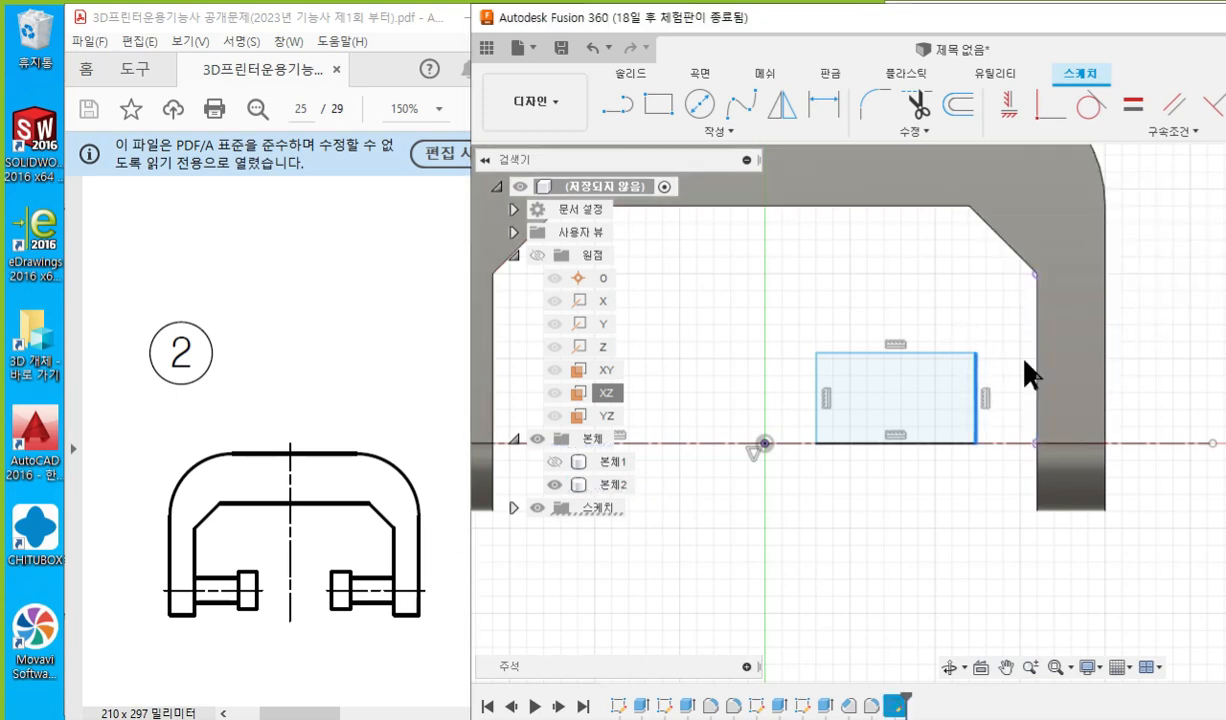
shift+click(1036, 365)
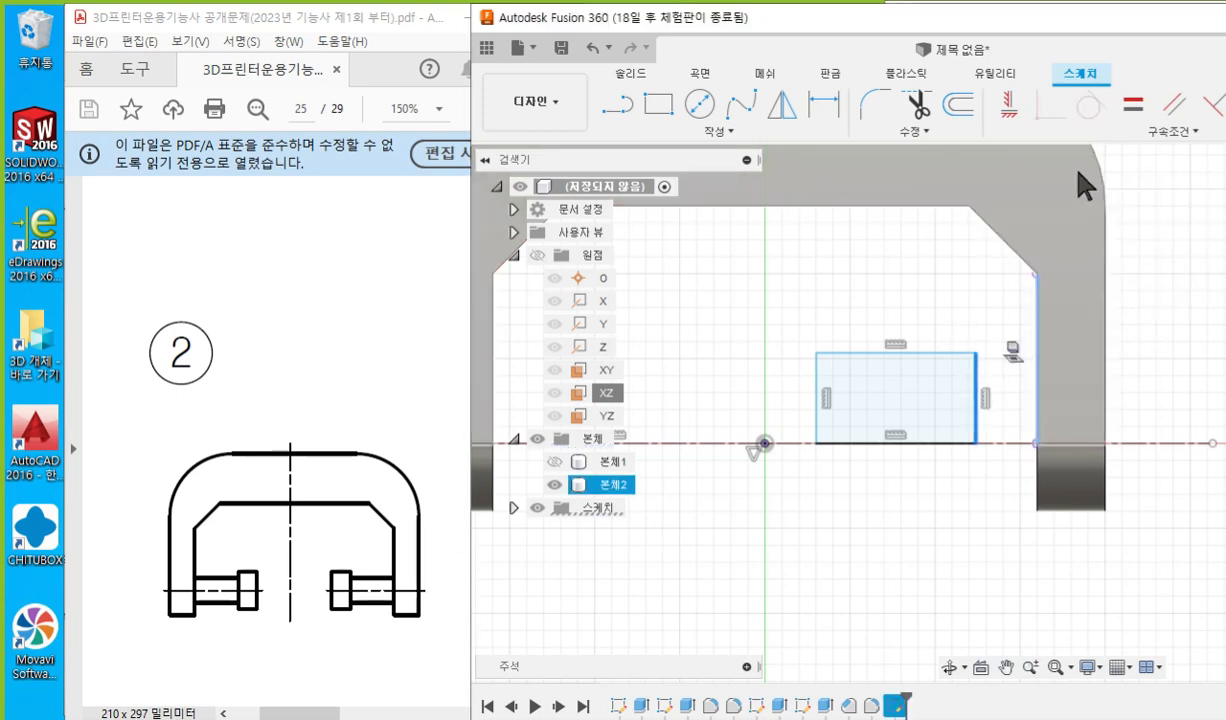
click(1150, 133)
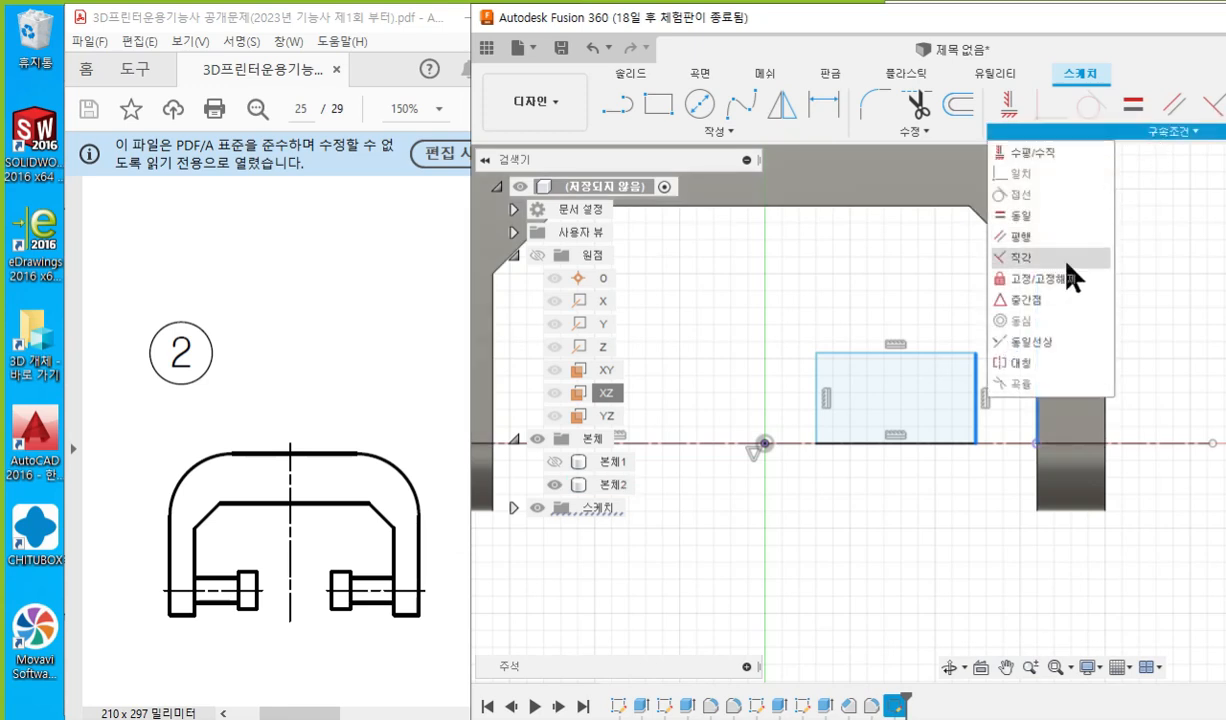
click(1054, 342)
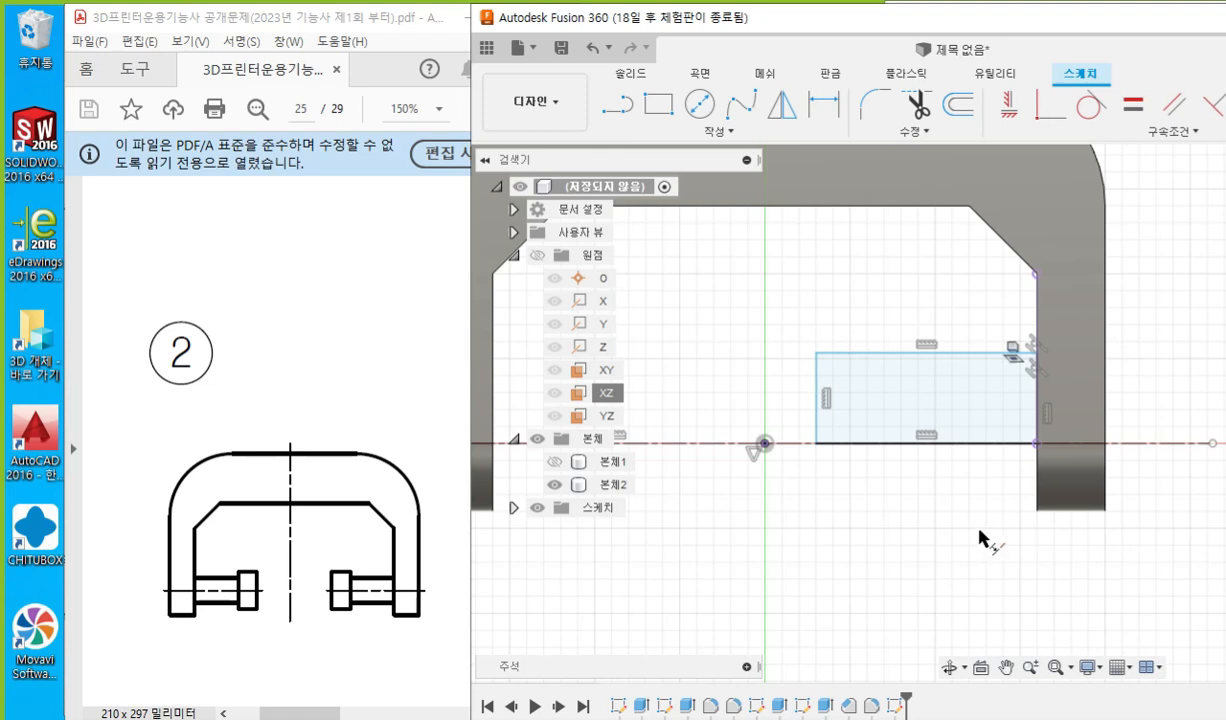
middle_drag(862, 536, 906, 484)
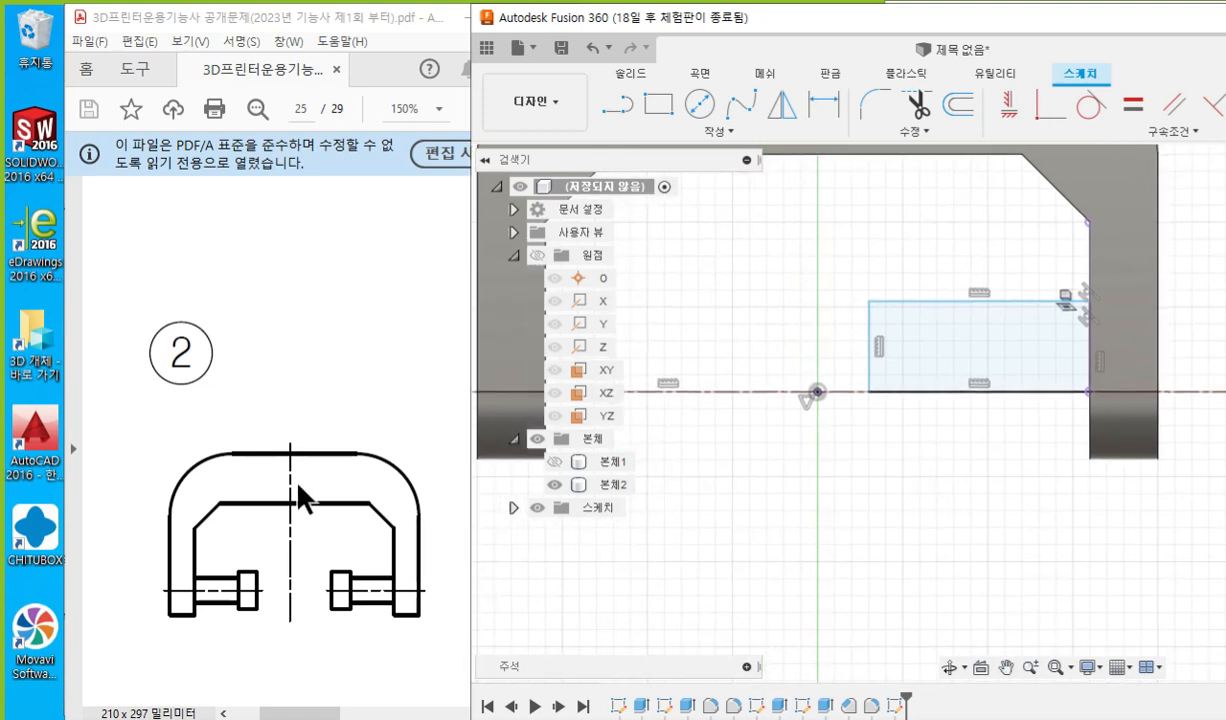
Mark the right pin's shaft on the part 2 drawing with the screen pen and note its diameter as 4.
click(358, 590)
scroll(343, 488, down, 3)
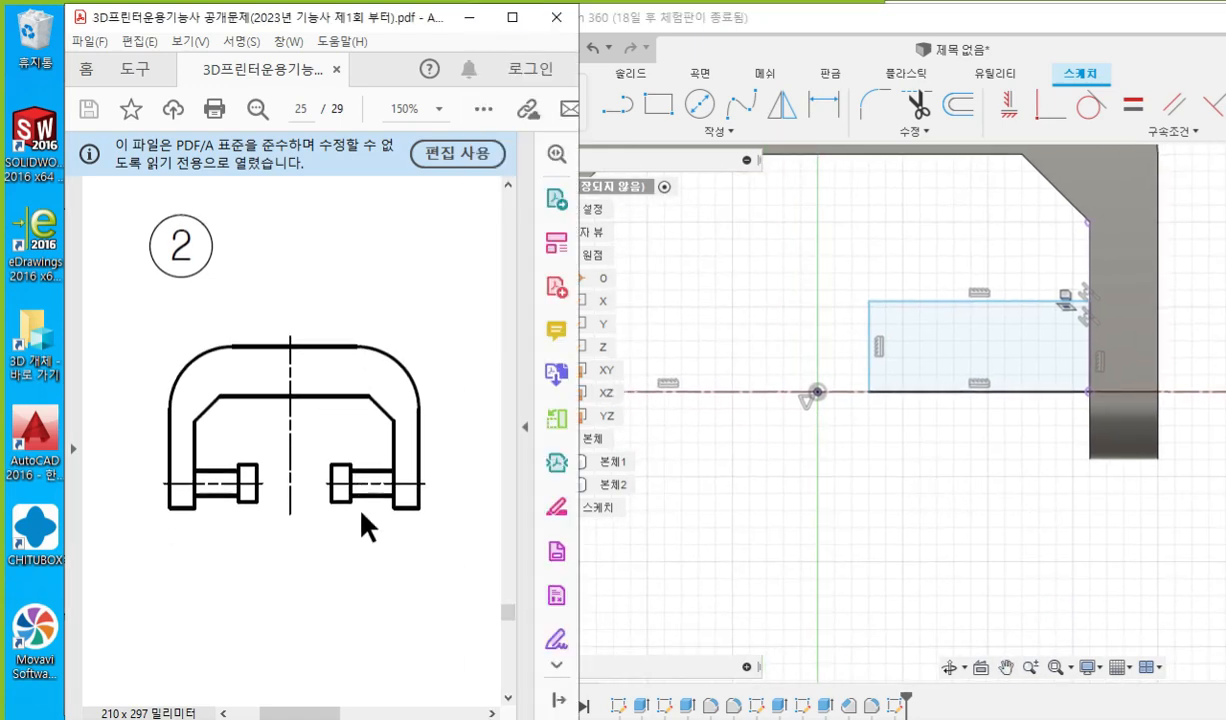
mouse_move(348, 469)
mouse_down()
mouse_move(396, 469)
mouse_move(396, 498)
mouse_up()
drag(375, 444, 375, 523)
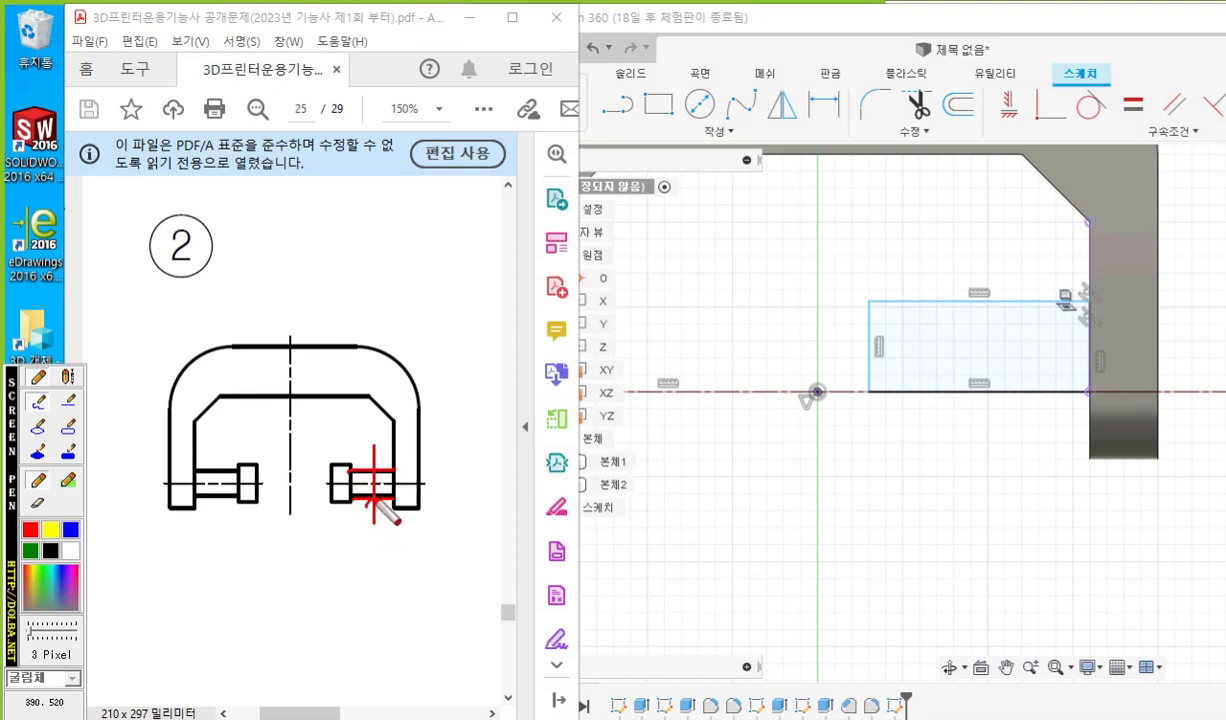
drag(369, 461, 394, 452)
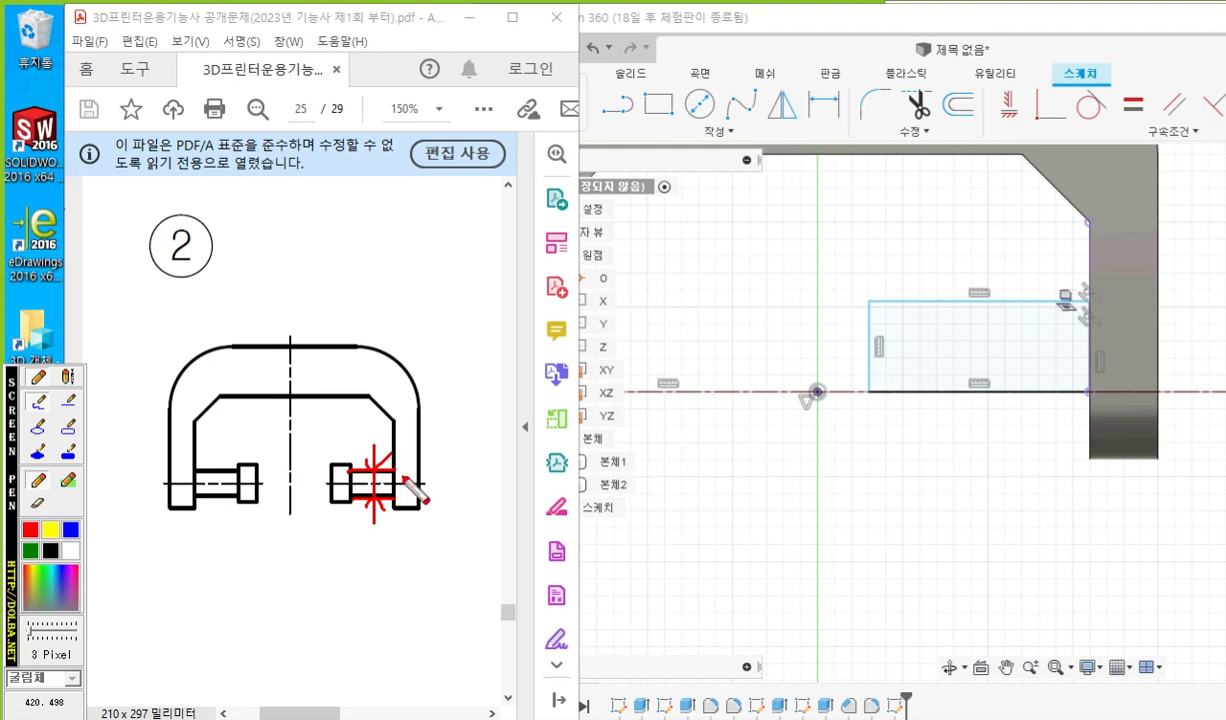
mouse_move(368, 535)
mouse_down()
mouse_move(383, 556)
mouse_move(356, 583)
mouse_up()
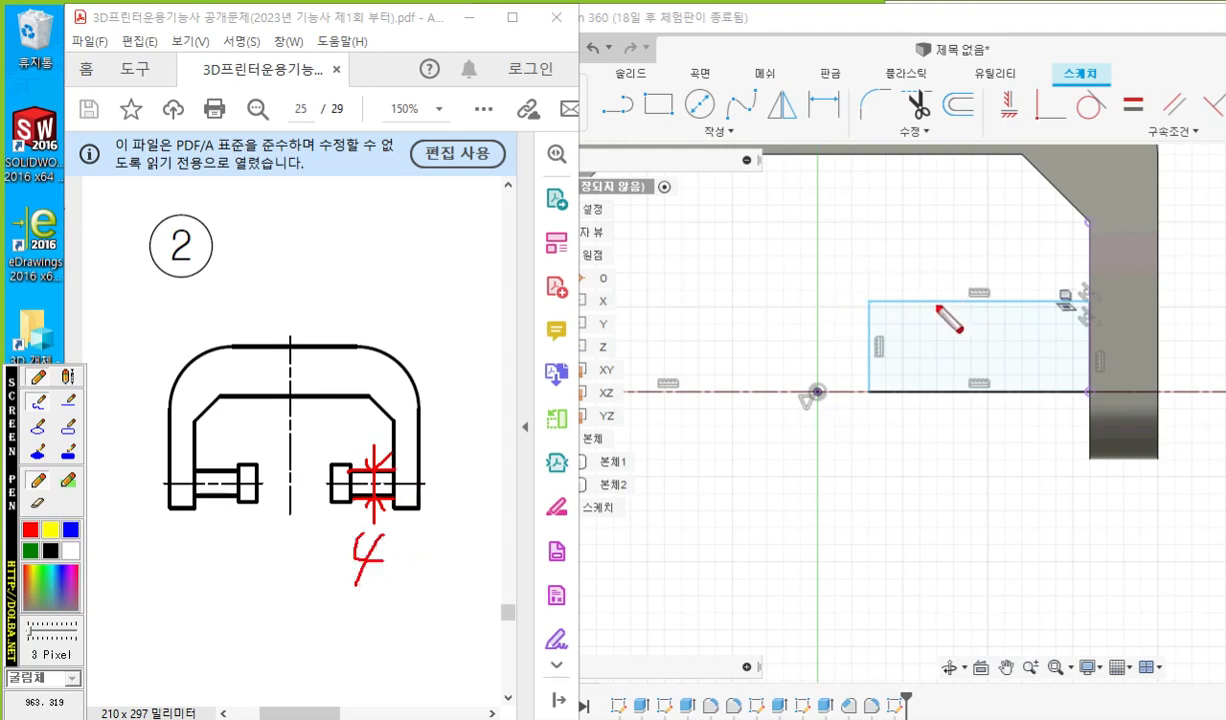
Number the rectangle's upper side 1 and the centerline 2 with the screen pen, draw a Ø4 dimension between them, and clear the marks.
mouse_move(948, 286)
mouse_down()
mouse_move(938, 296)
mouse_move(958, 290)
mouse_move(950, 322)
mouse_up()
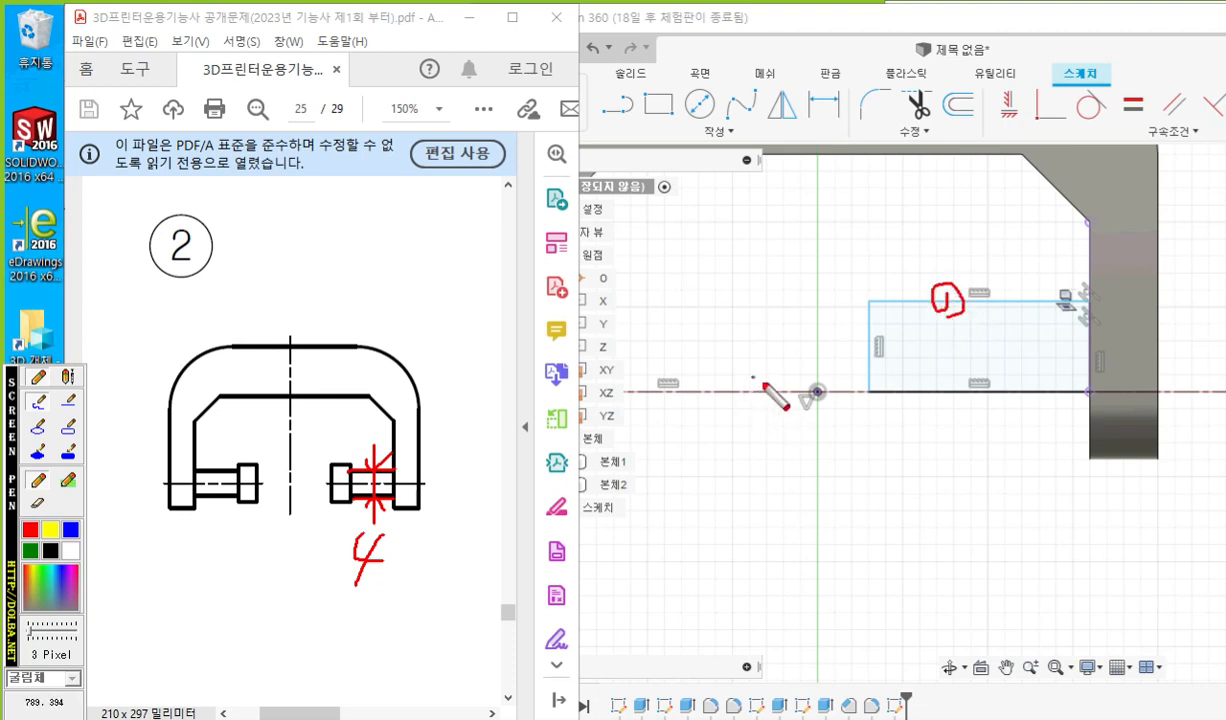
mouse_move(753, 376)
mouse_down()
mouse_move(757, 405)
mouse_move(771, 402)
mouse_move(763, 412)
mouse_up()
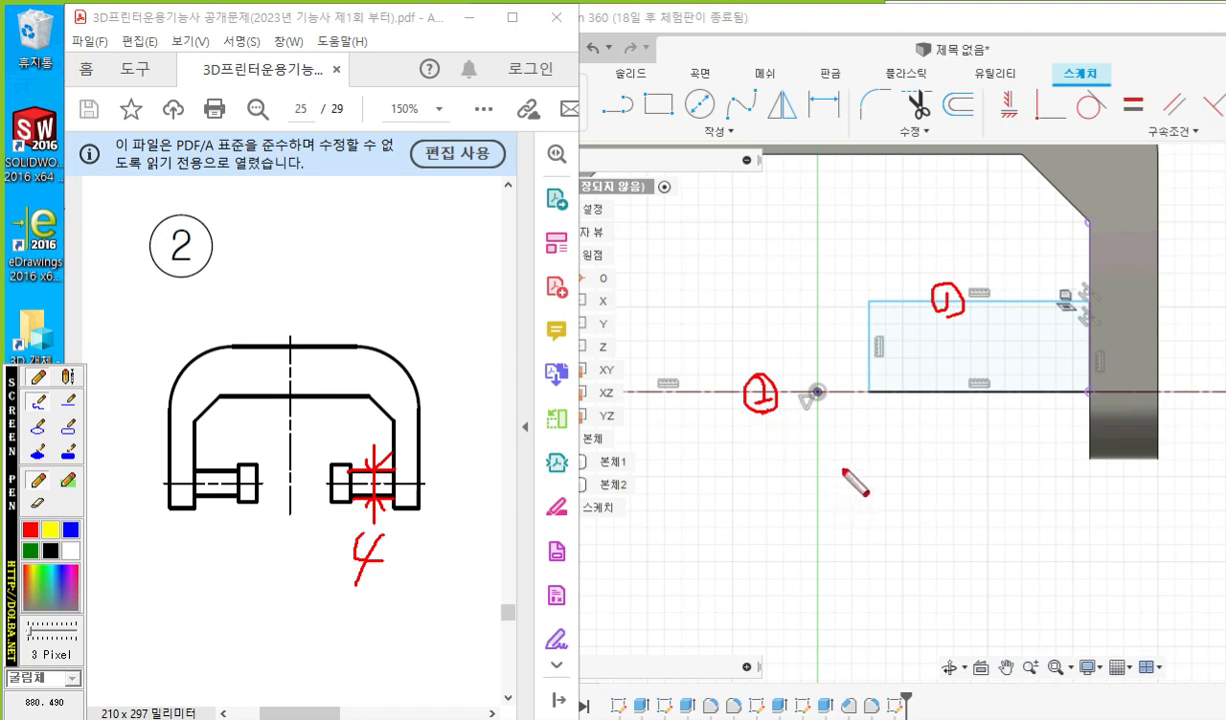
mouse_move(817, 296)
mouse_down()
mouse_move(857, 296)
mouse_move(832, 500)
mouse_up()
drag(823, 323, 845, 324)
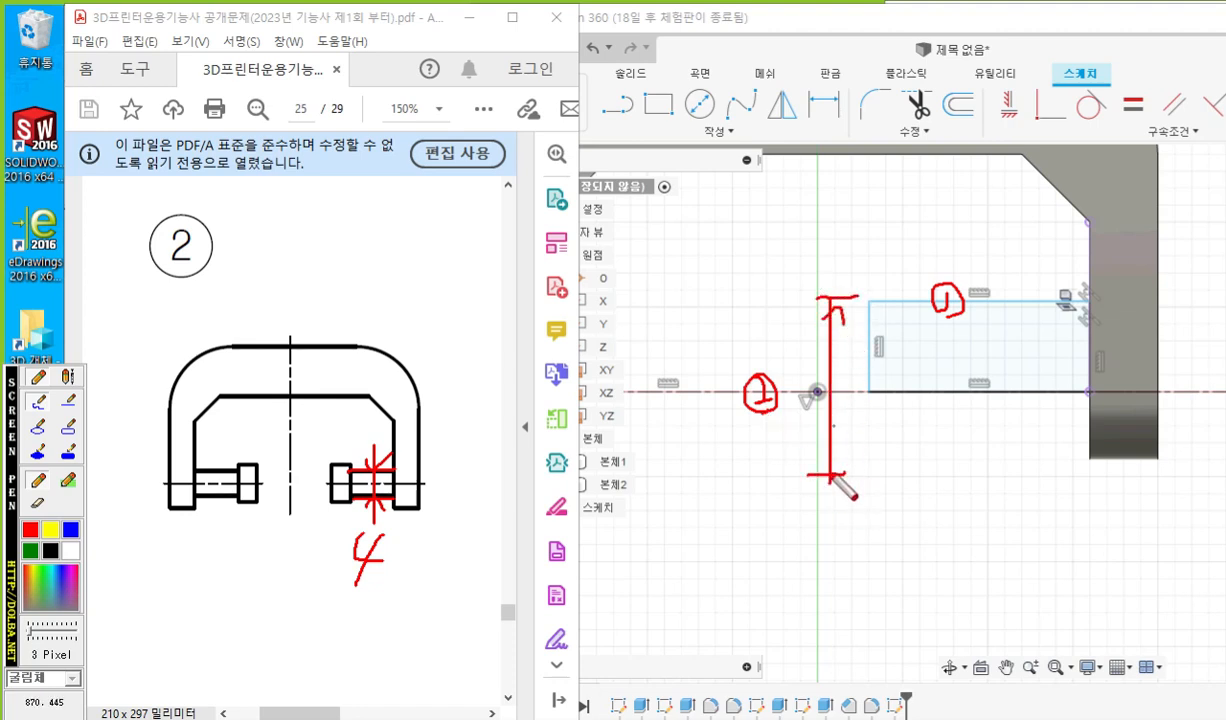
drag(818, 456, 838, 480)
drag(797, 318, 800, 372)
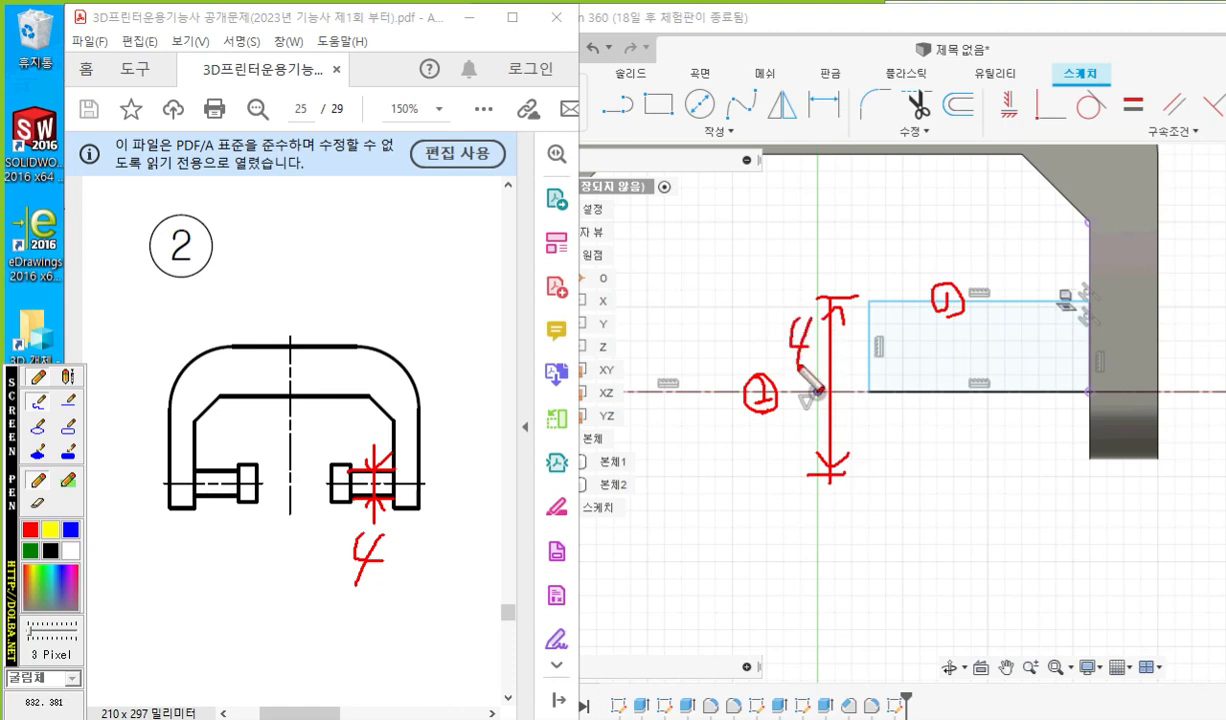
mouse_move(765, 320)
mouse_down()
mouse_move(740, 335)
mouse_move(738, 345)
mouse_move(762, 312)
mouse_move(751, 358)
mouse_up()
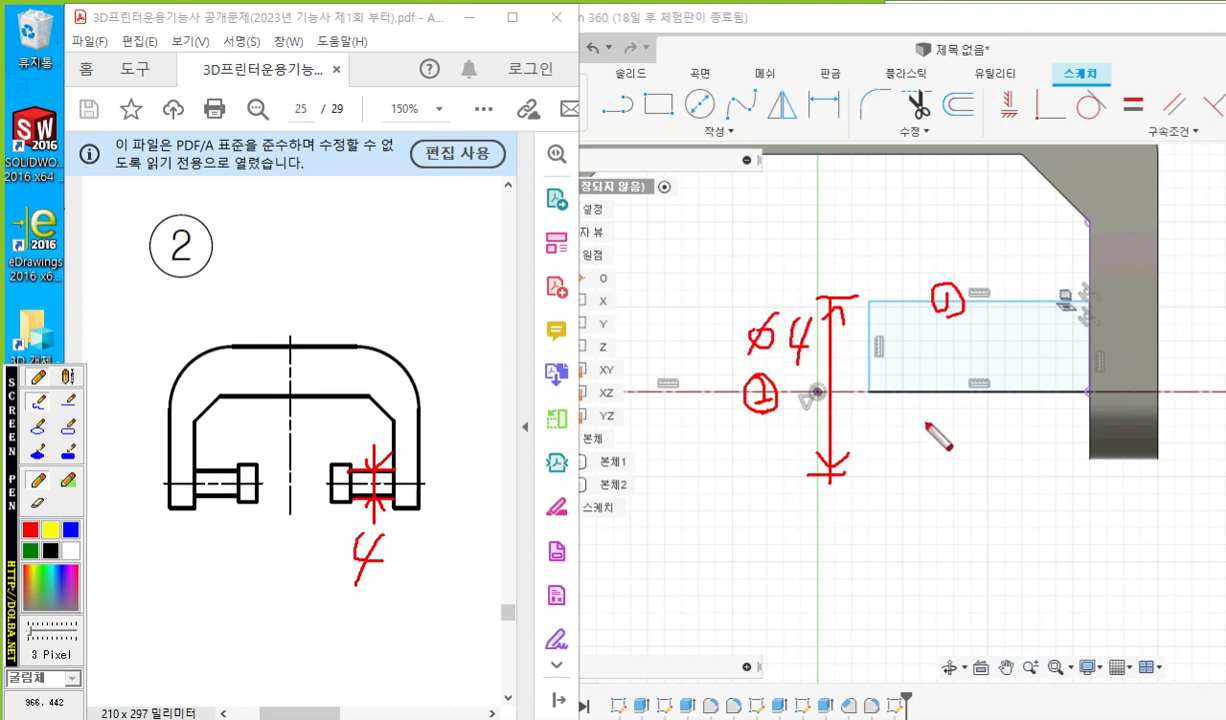
key(Escape)
Dimension the rectangle's upper side to the centerline as a diameter of 4 mm.
click(826, 110)
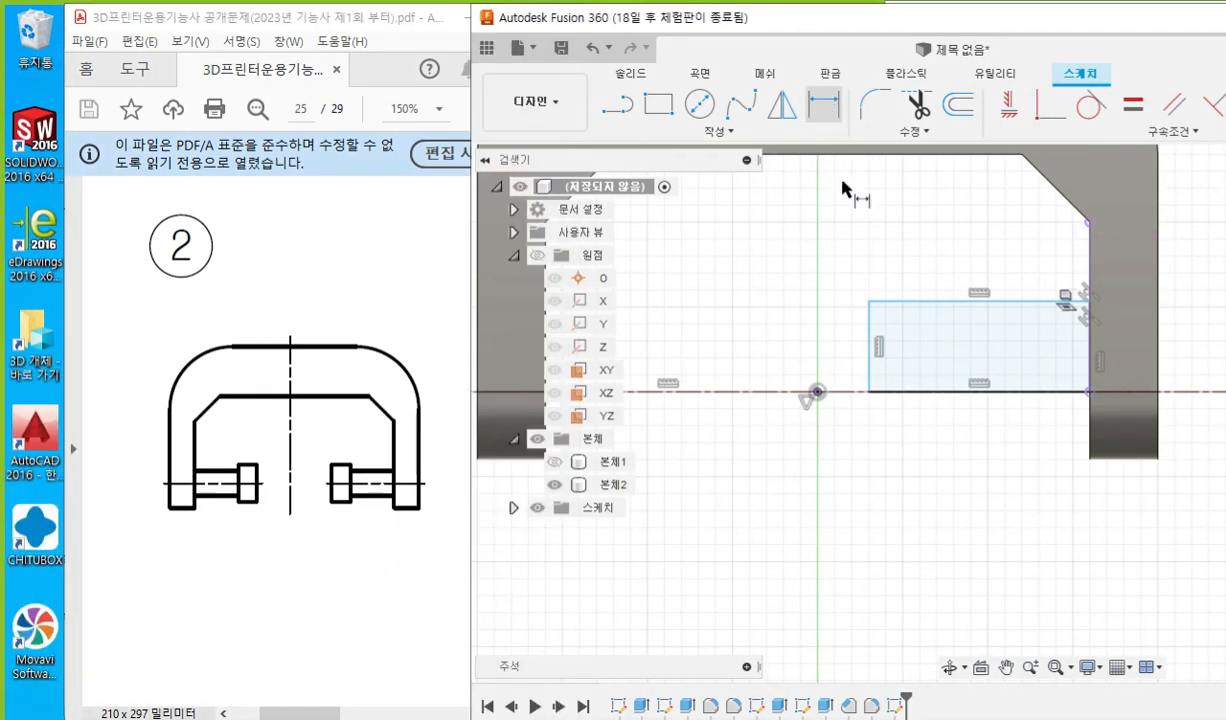
click(925, 302)
click(752, 394)
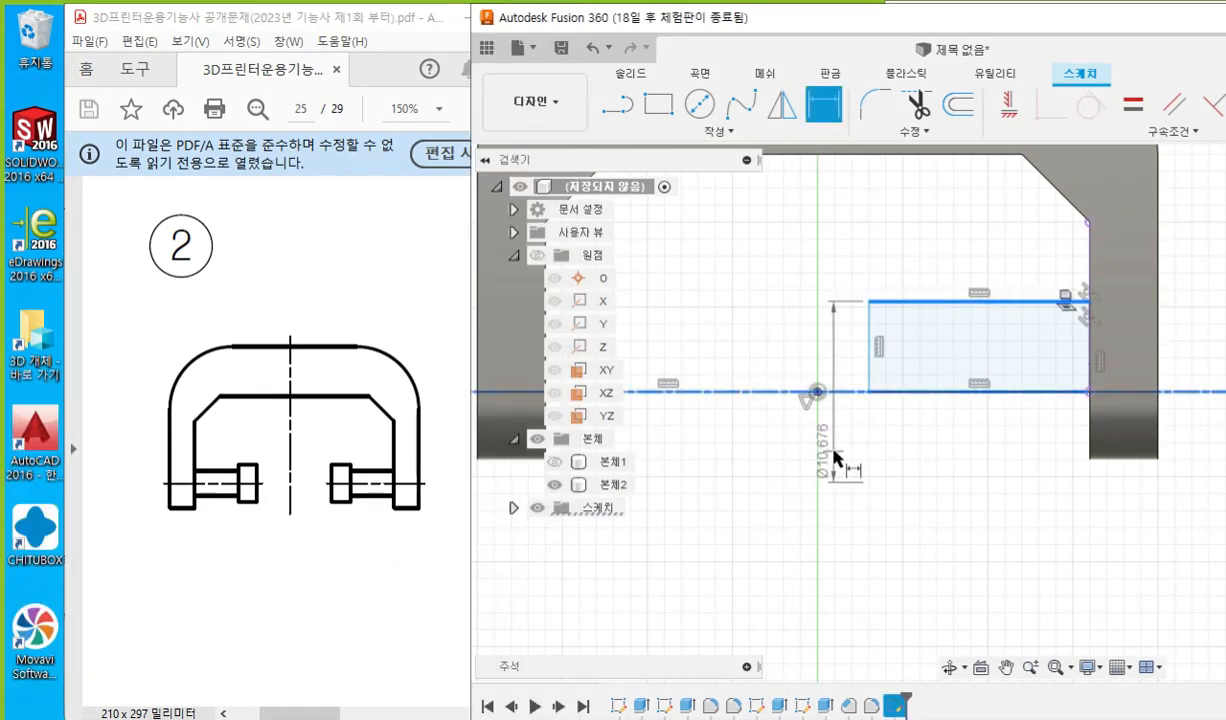
click(833, 449)
text(4)
key(Return)
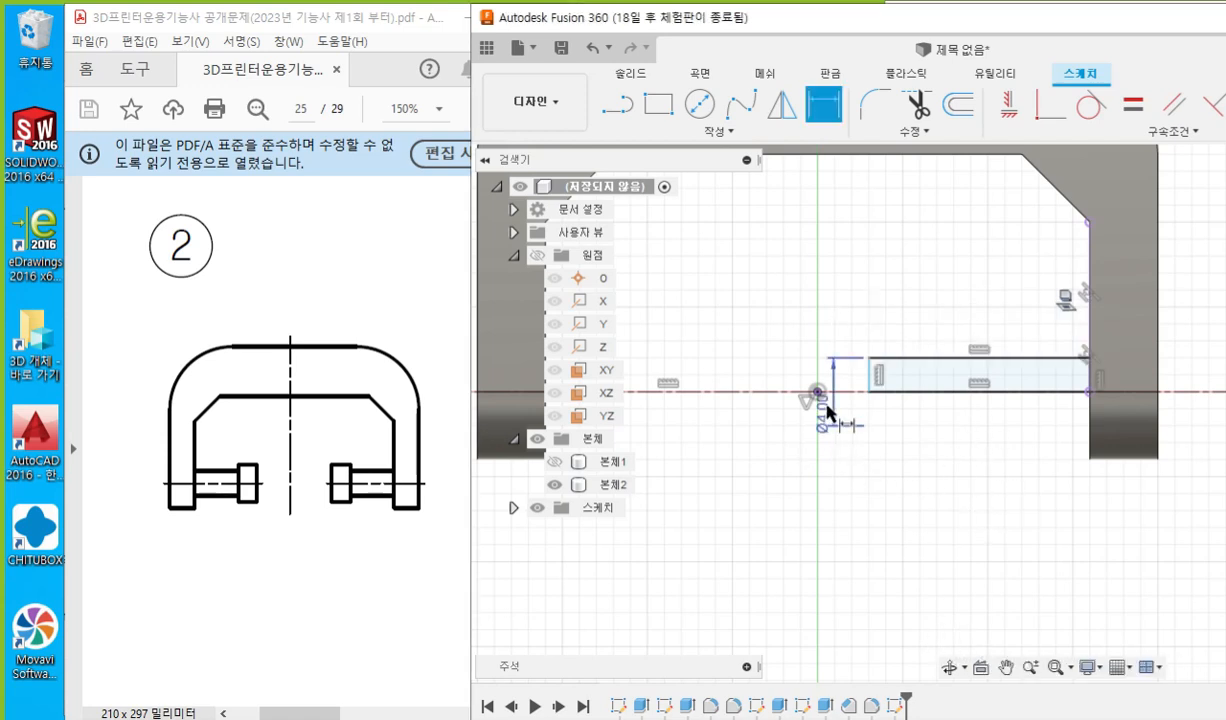
Move the Ø4 dimension away from the origin, placing its text below the centerline under the rectangle.
key(Escape)
drag(821, 405, 942, 458)
key(d)
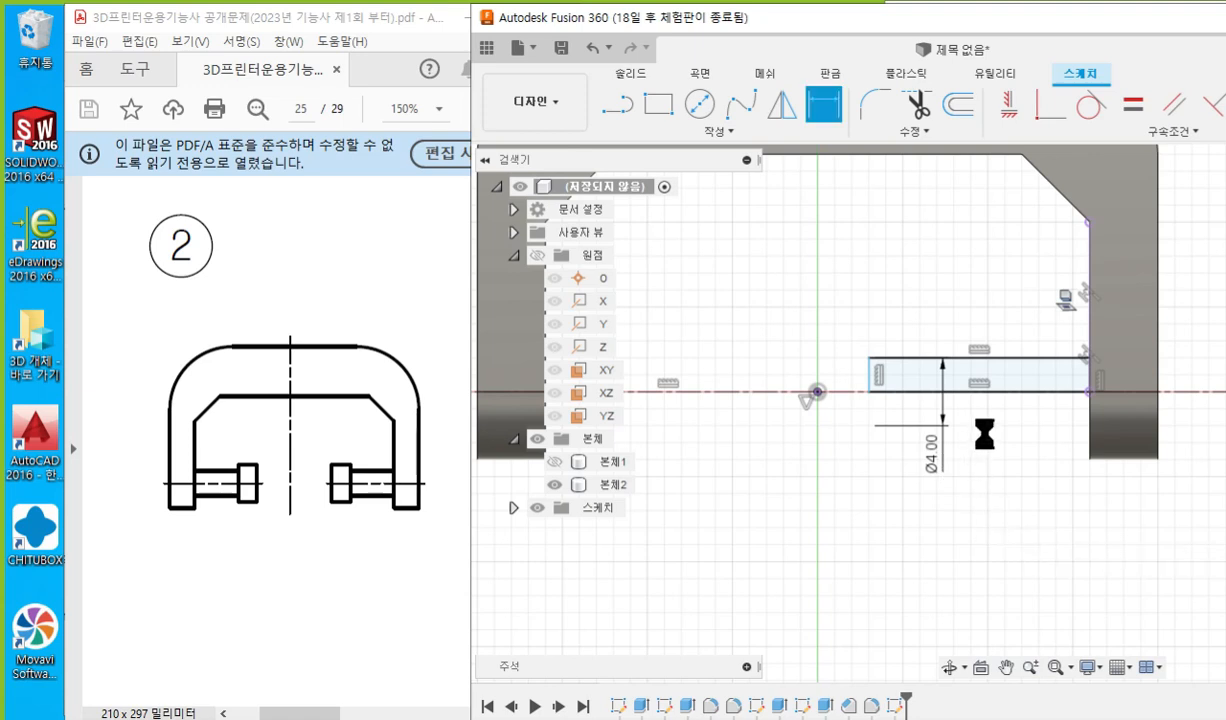
Mark the pin head's stepped outline and its starting point on the rectangle's upper side with the screen pen, and clear the marks.
scroll(990, 375, up, 3)
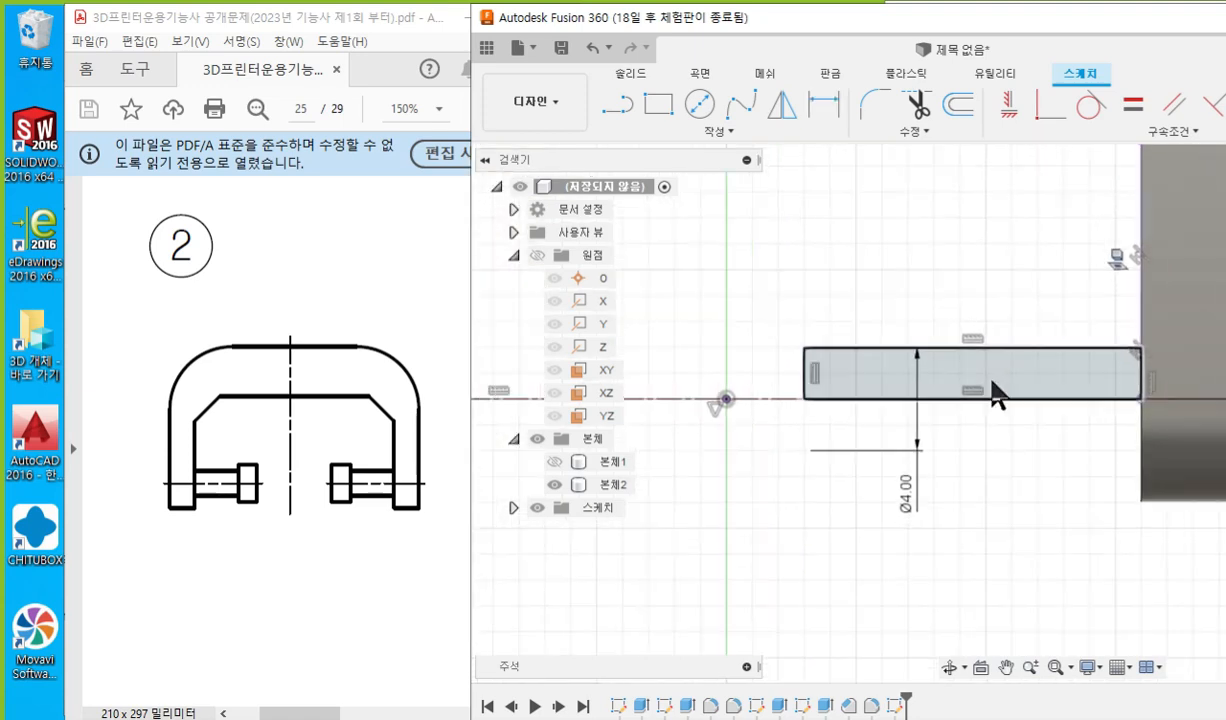
middle_drag(1002, 391, 1018, 490)
key(F9)
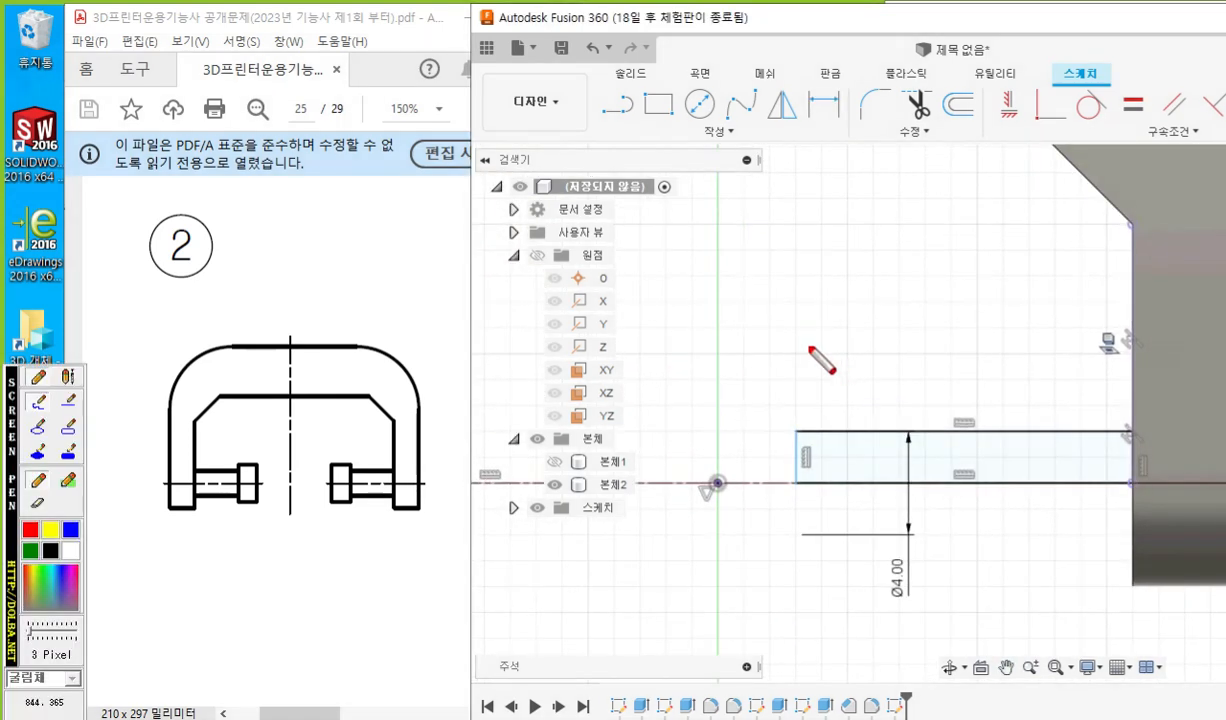
mouse_move(798, 345)
mouse_down()
mouse_move(870, 349)
mouse_move(866, 430)
mouse_up()
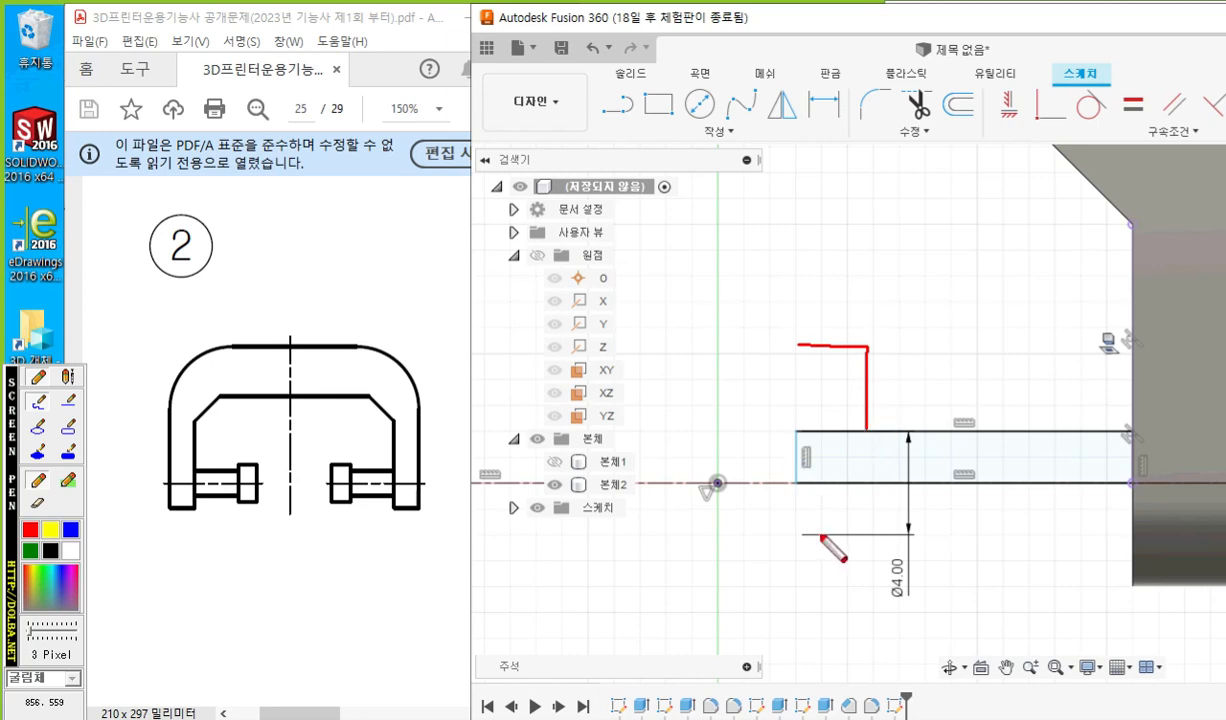
mouse_move(878, 416)
mouse_down()
mouse_move(852, 449)
mouse_move(880, 447)
mouse_up()
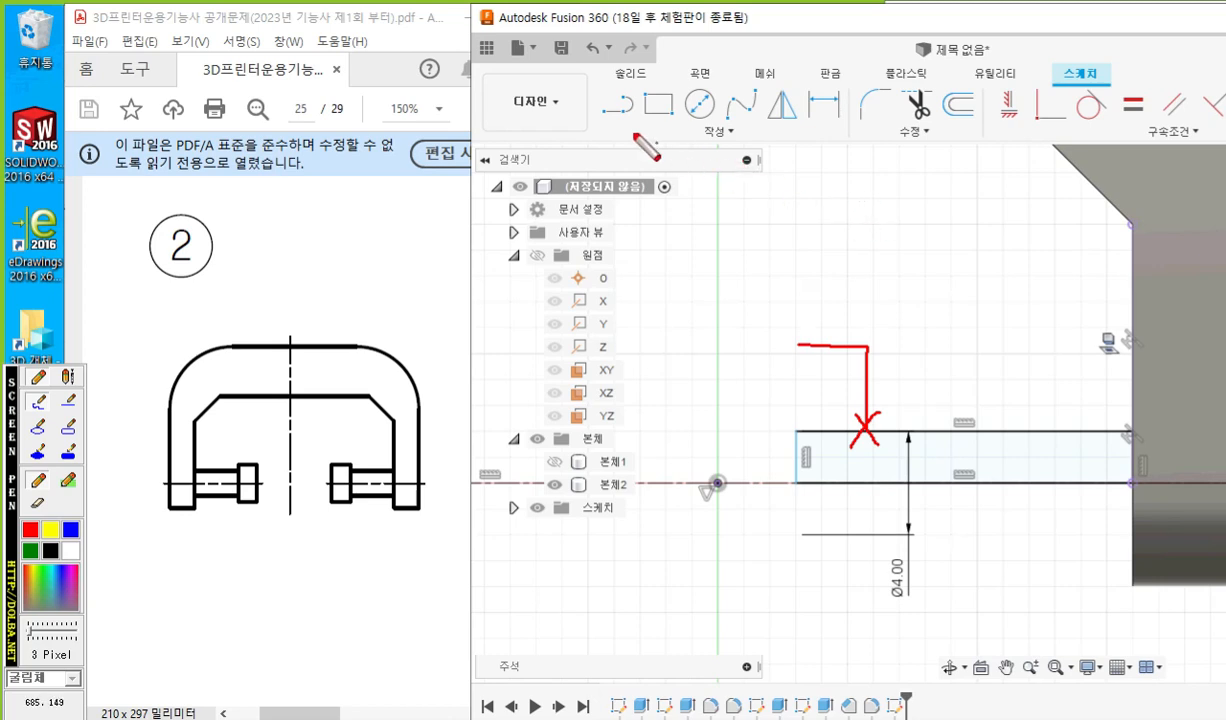
key(Escape)
Draw a vertical line up from the rectangle's upper side and a horizontal line from its top toward the origin side, ending past the rectangle's inner end.
click(614, 102)
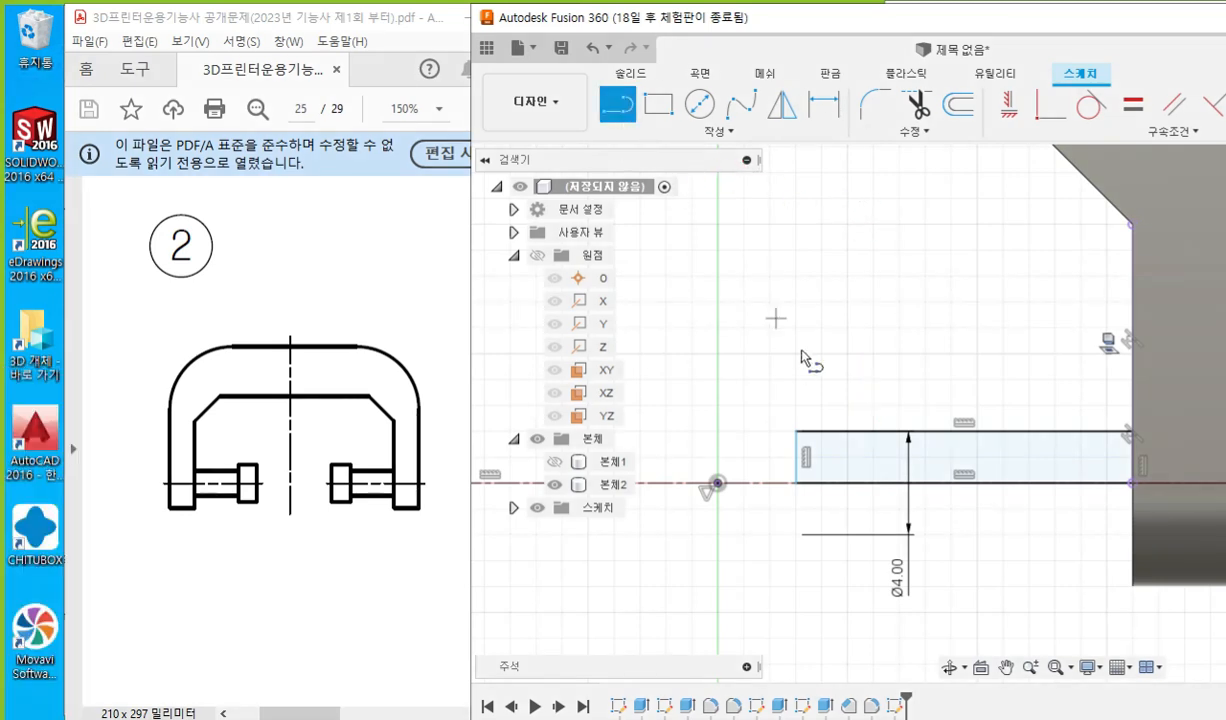
click(875, 431)
click(875, 327)
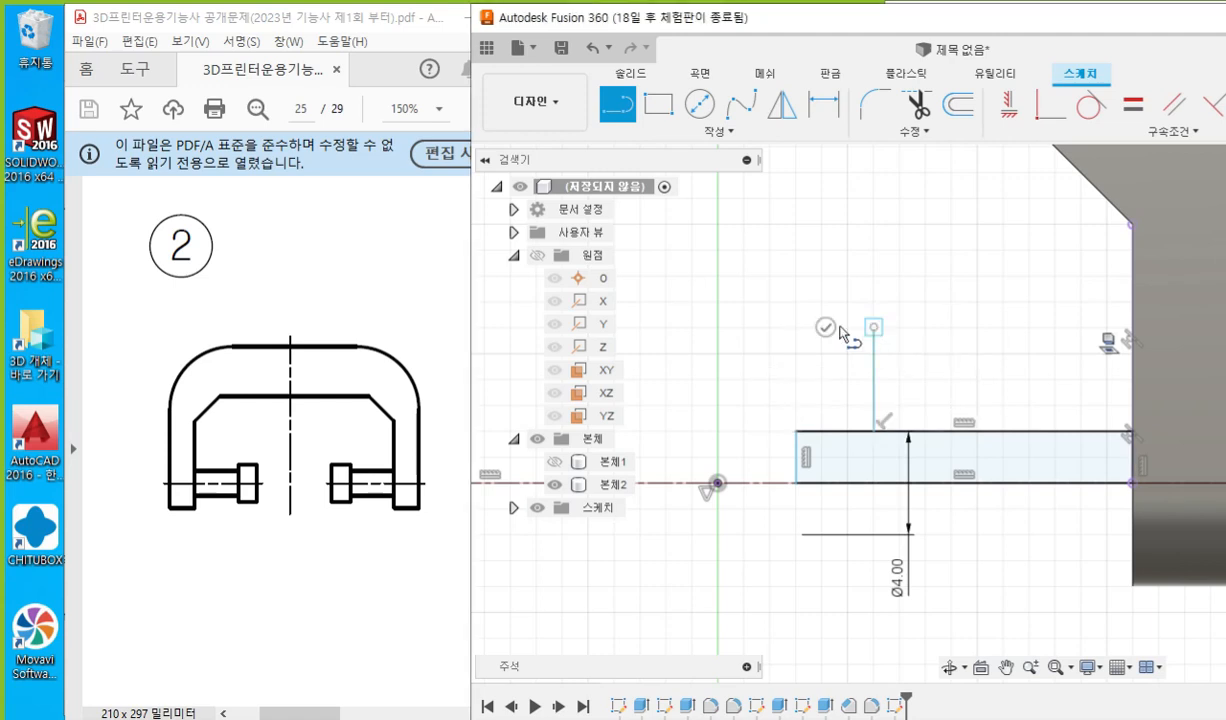
click(785, 327)
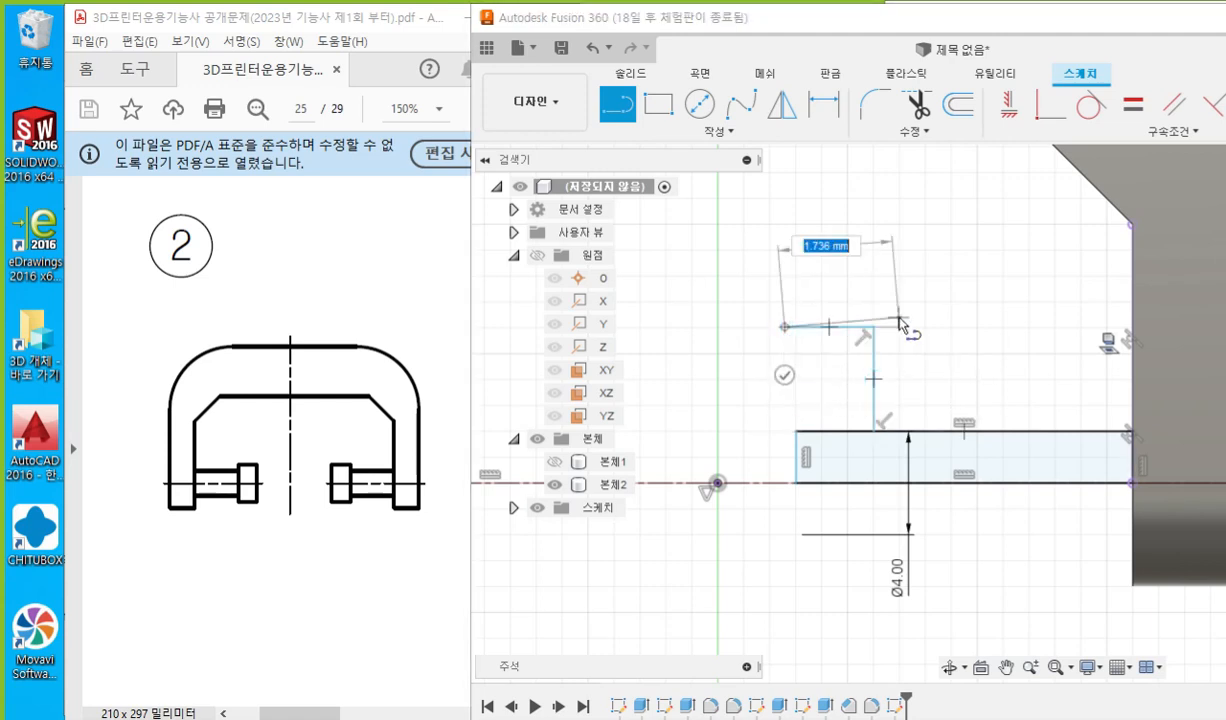
right_click(900, 294)
click(977, 291)
key(Escape)
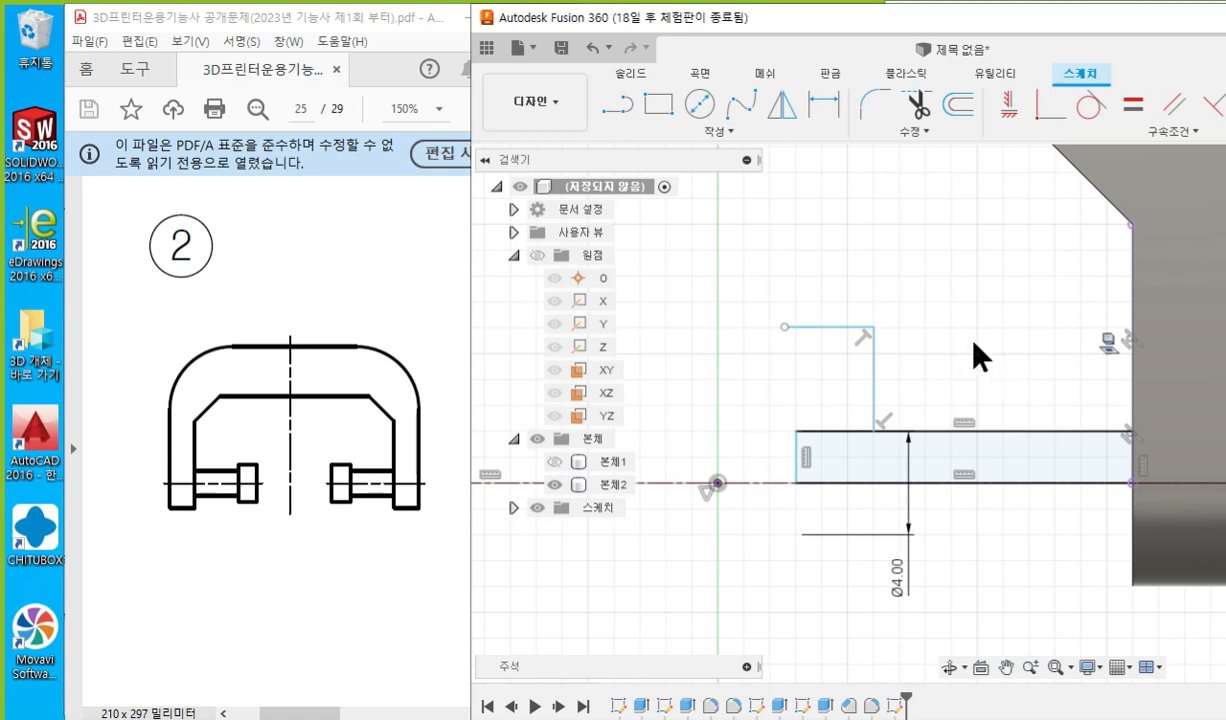
click(926, 131)
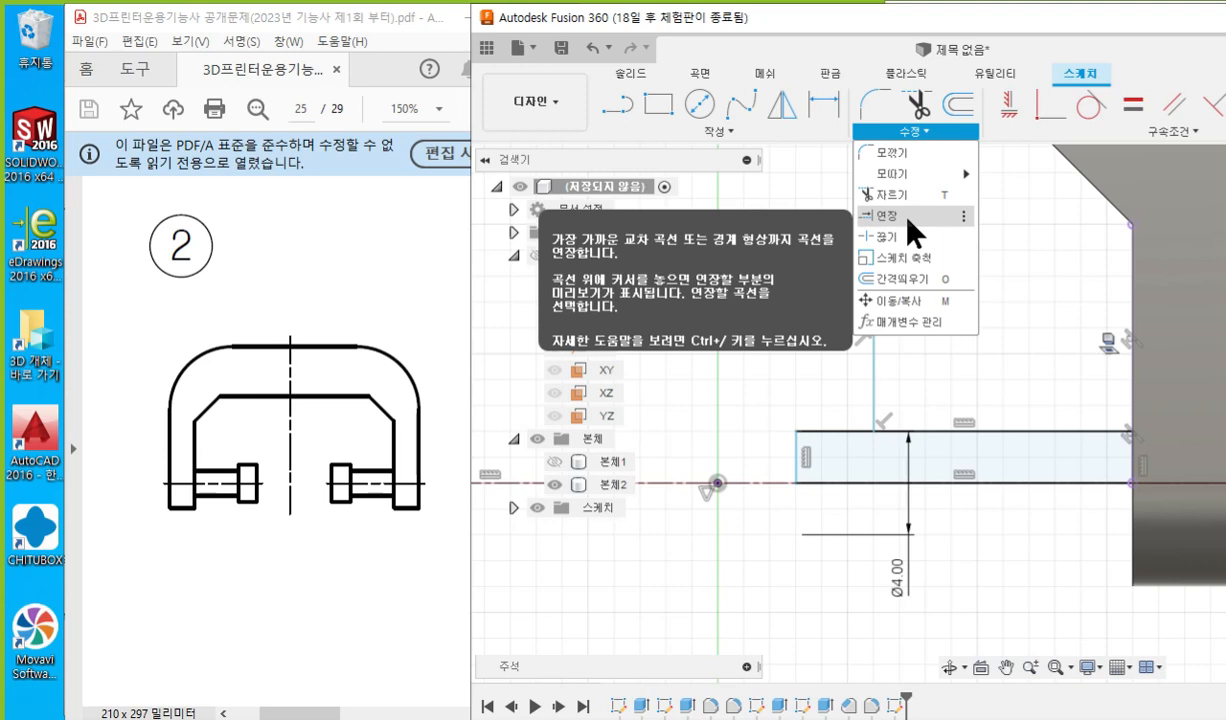
key(F2)
mouse_move(1010, 222)
mouse_down()
mouse_move(928, 228)
mouse_move(925, 194)
mouse_move(976, 234)
mouse_up()
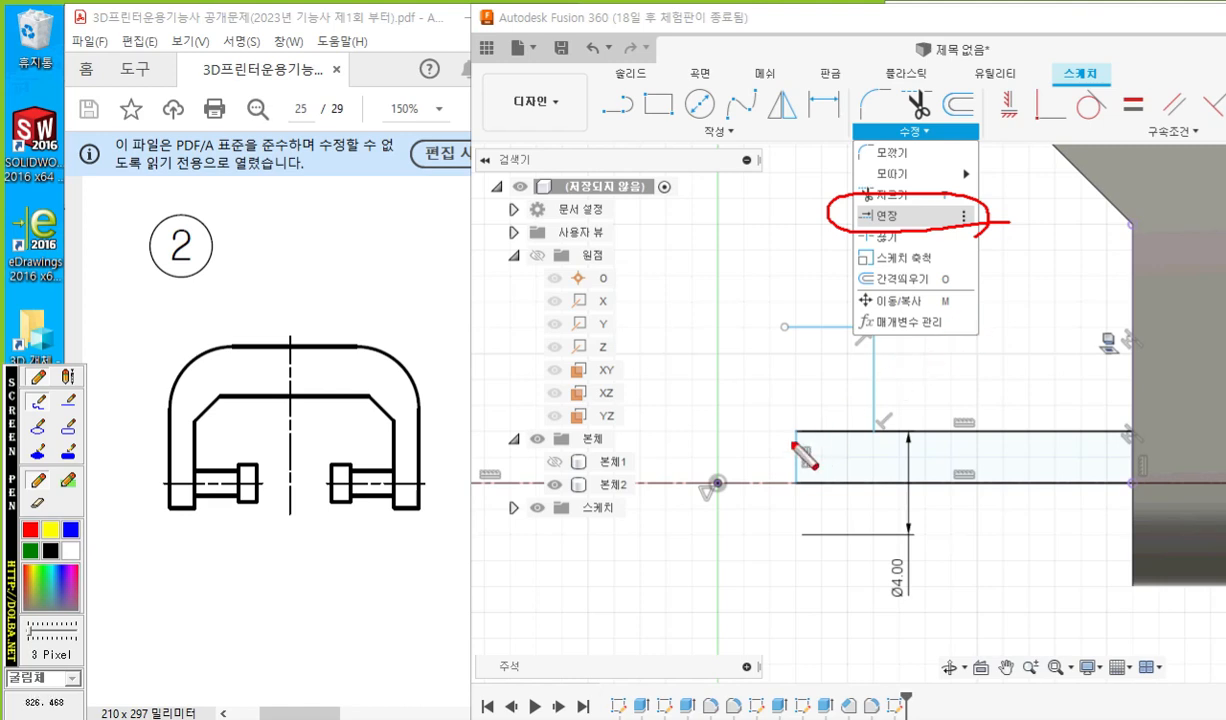
drag(795, 408, 796, 478)
mouse_move(791, 396)
mouse_down()
mouse_move(796, 344)
mouse_move(806, 358)
mouse_up()
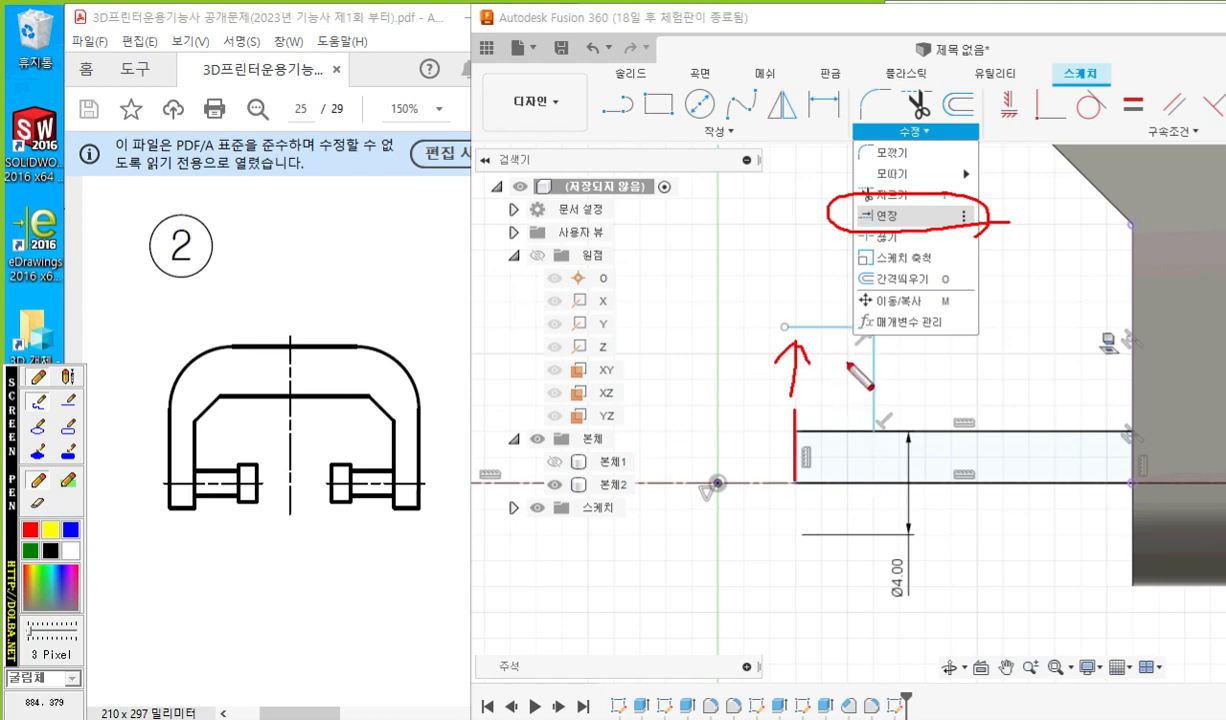
key(Escape)
key(F12)
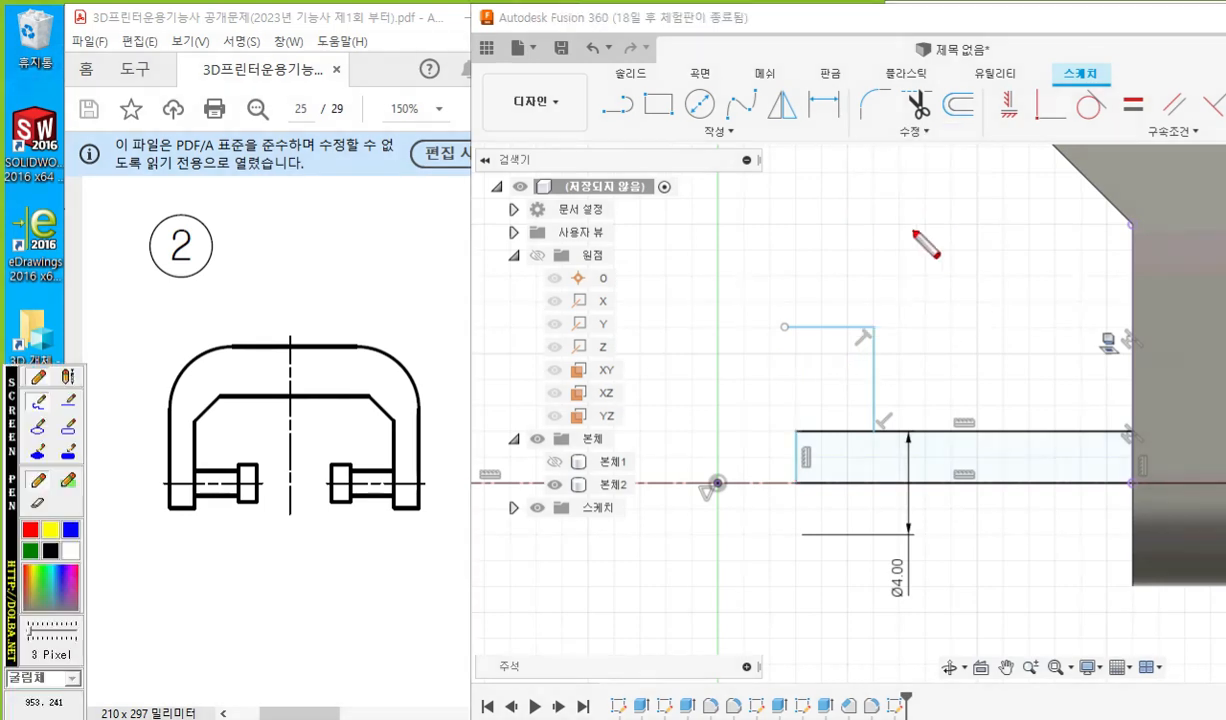
mouse_move(936, 117)
mouse_down()
mouse_move(909, 81)
mouse_move(924, 124)
mouse_up()
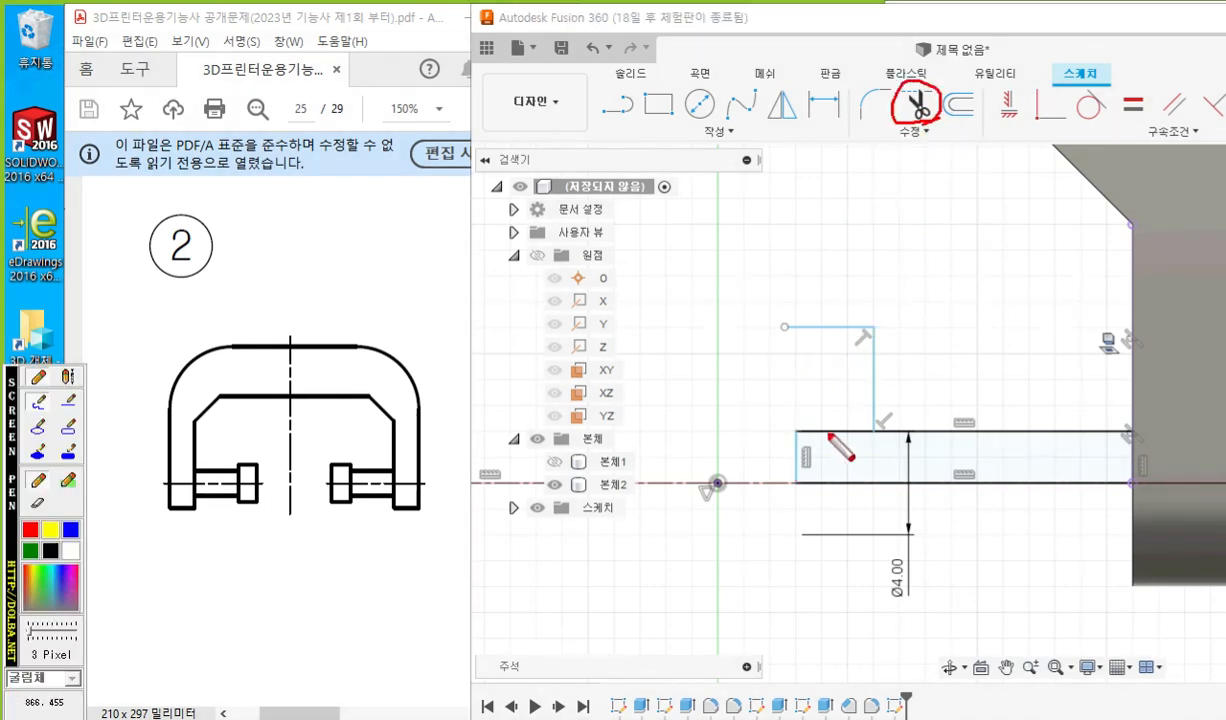
mouse_move(796, 428)
mouse_down()
mouse_move(868, 426)
mouse_move(802, 440)
mouse_up()
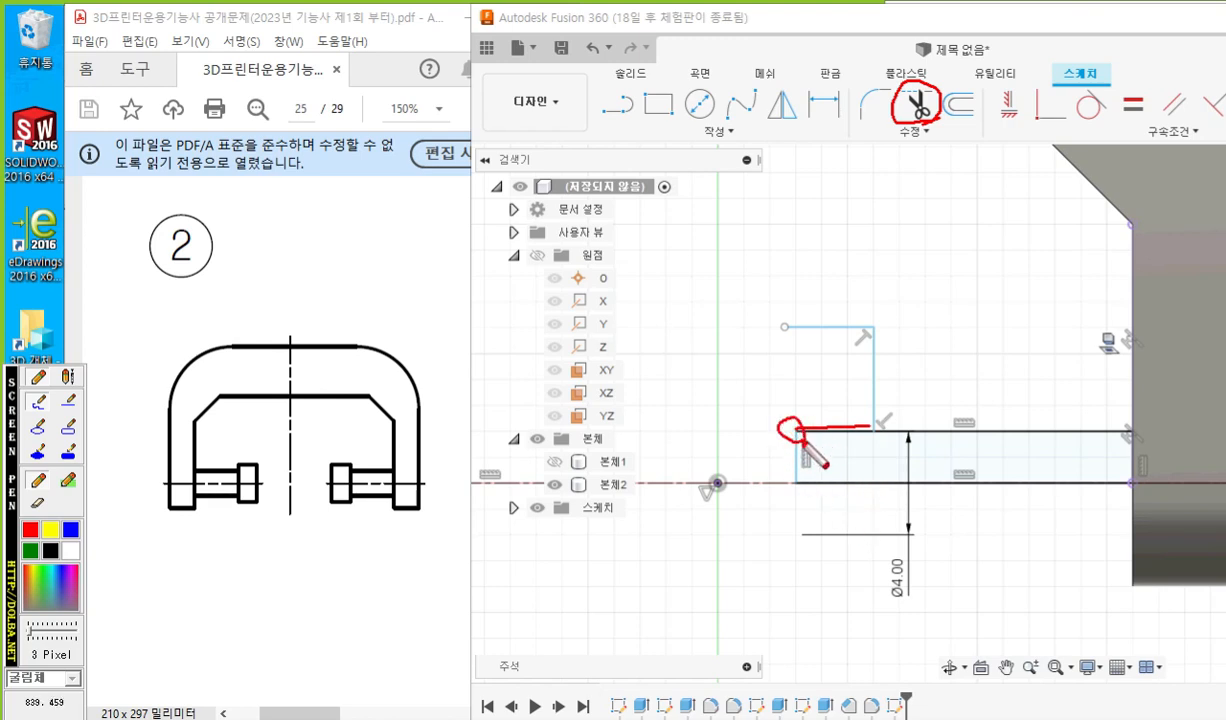
drag(795, 318, 796, 340)
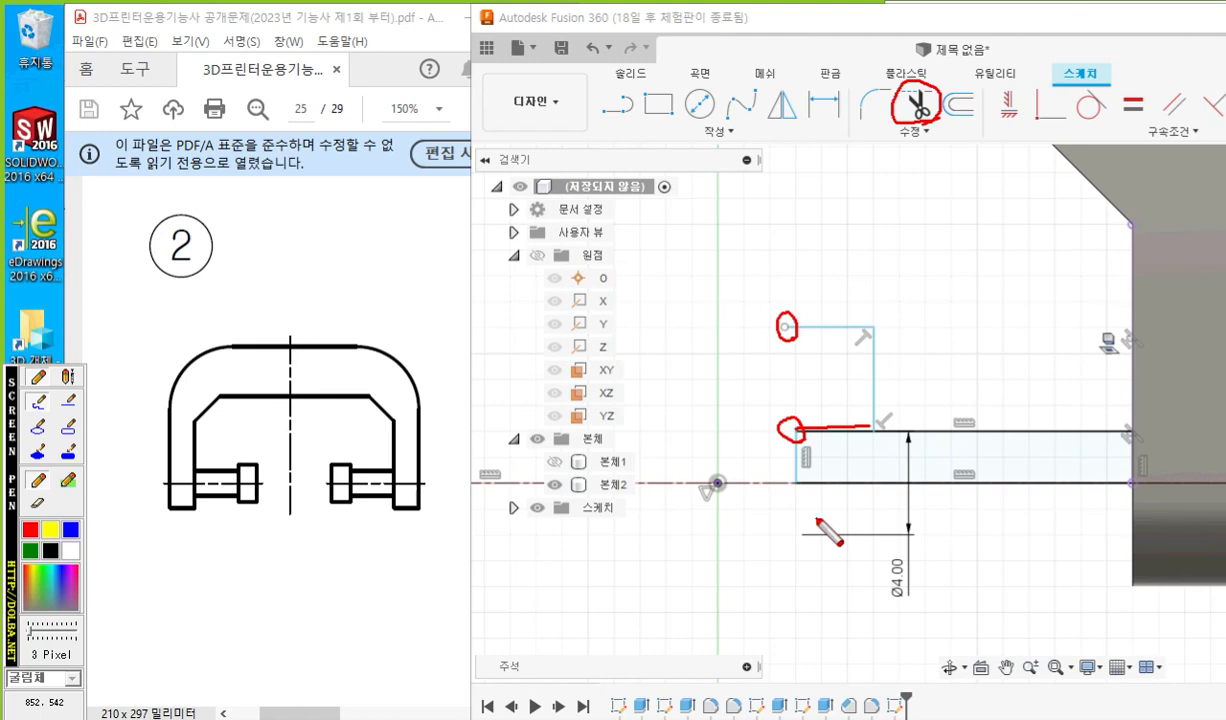
key(Escape)
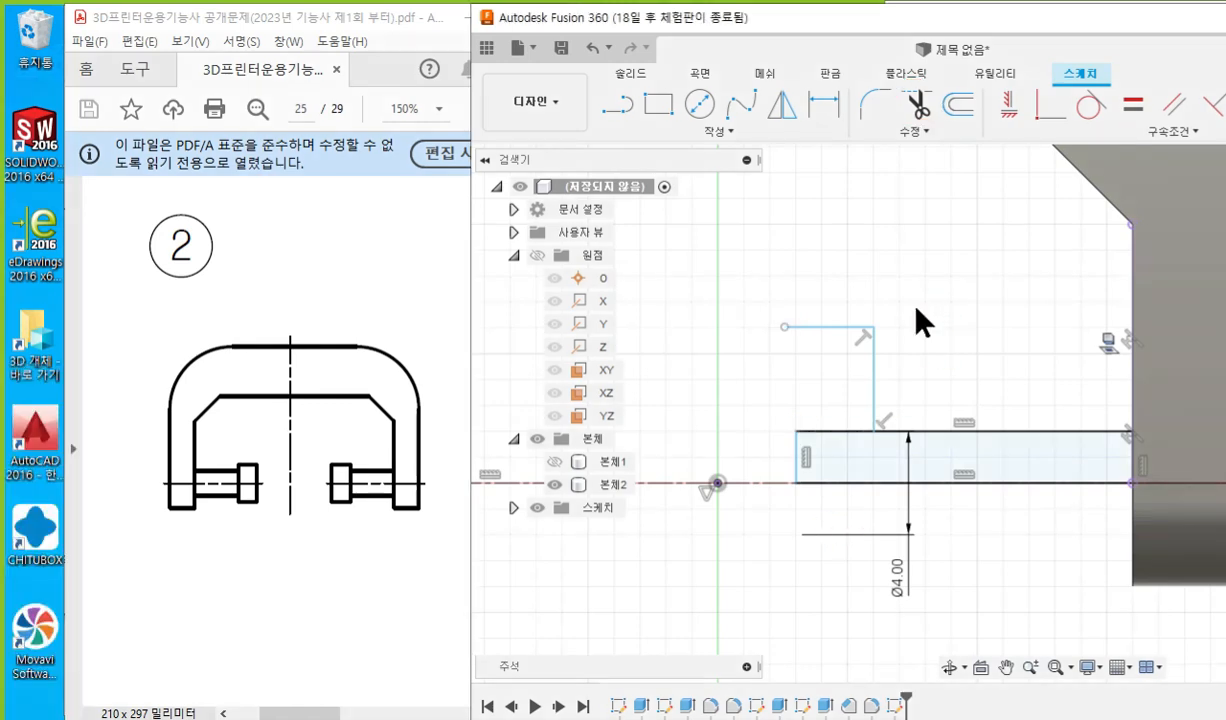
Trim the part of the 4 mm shaft's upper line that runs inside the pin head outline.
click(918, 103)
click(829, 433)
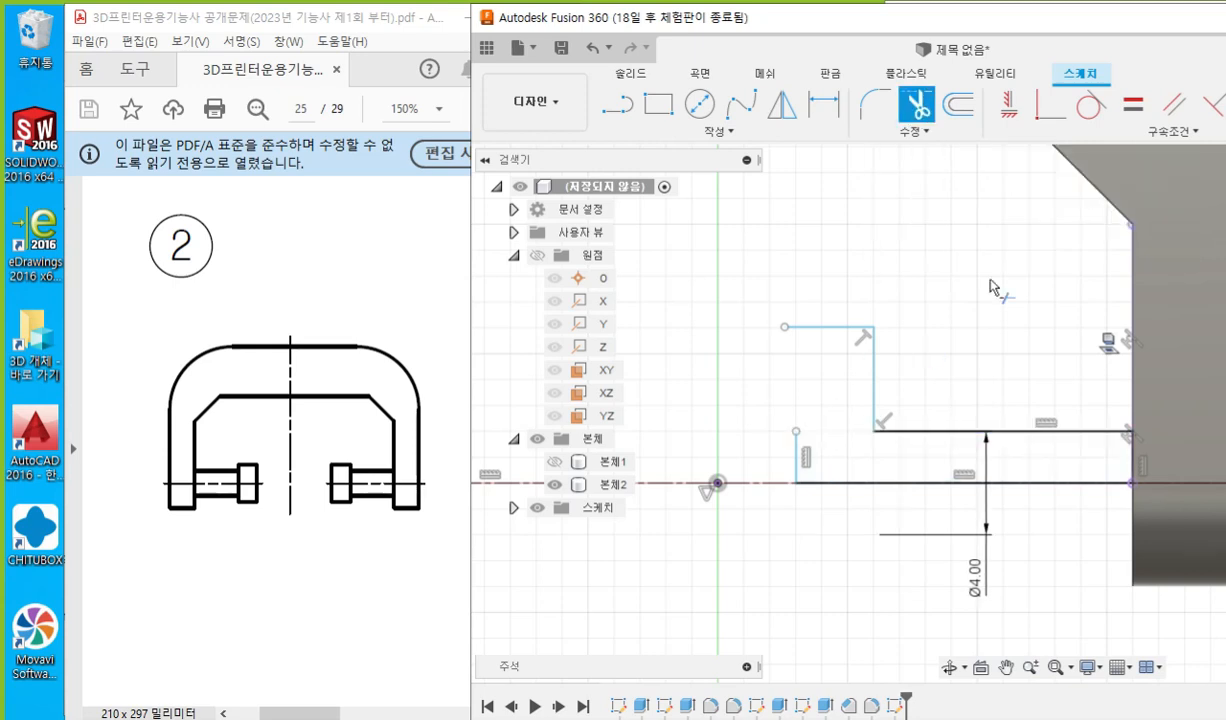
right_click(980, 282)
click(1037, 284)
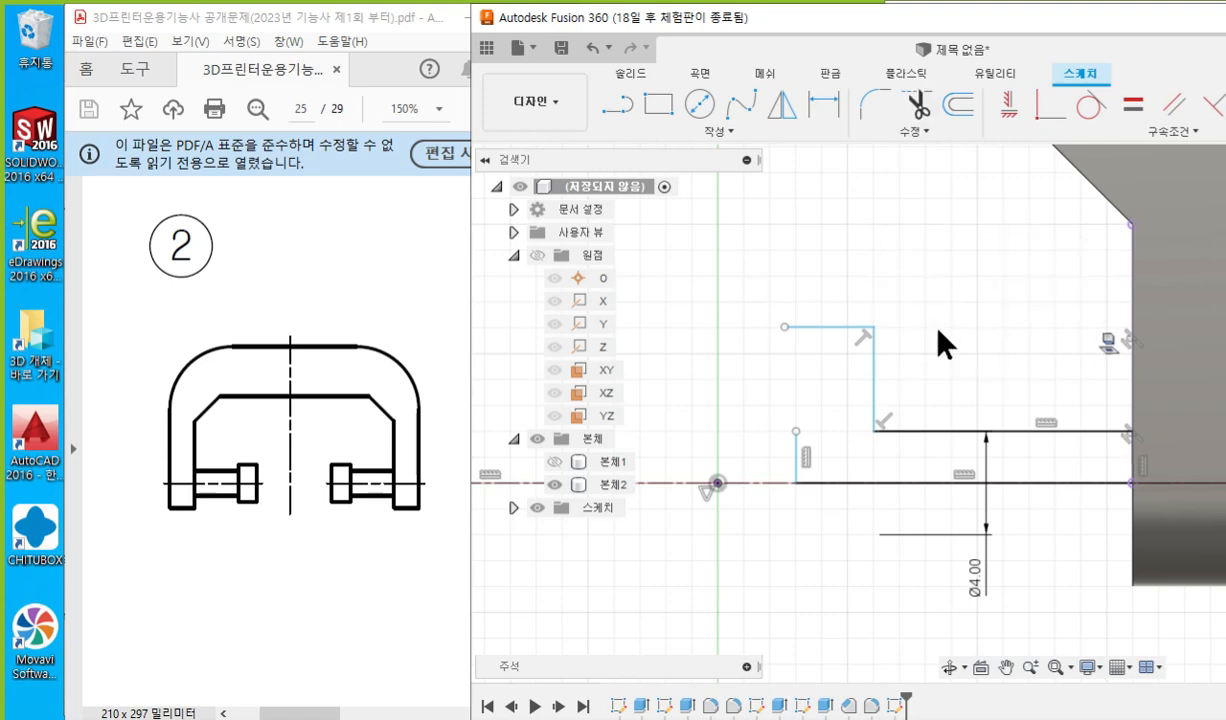
Make the upper endpoint of the shaft's short end line coincident with the open end of the pin head's top line, closing the profile.
click(797, 431)
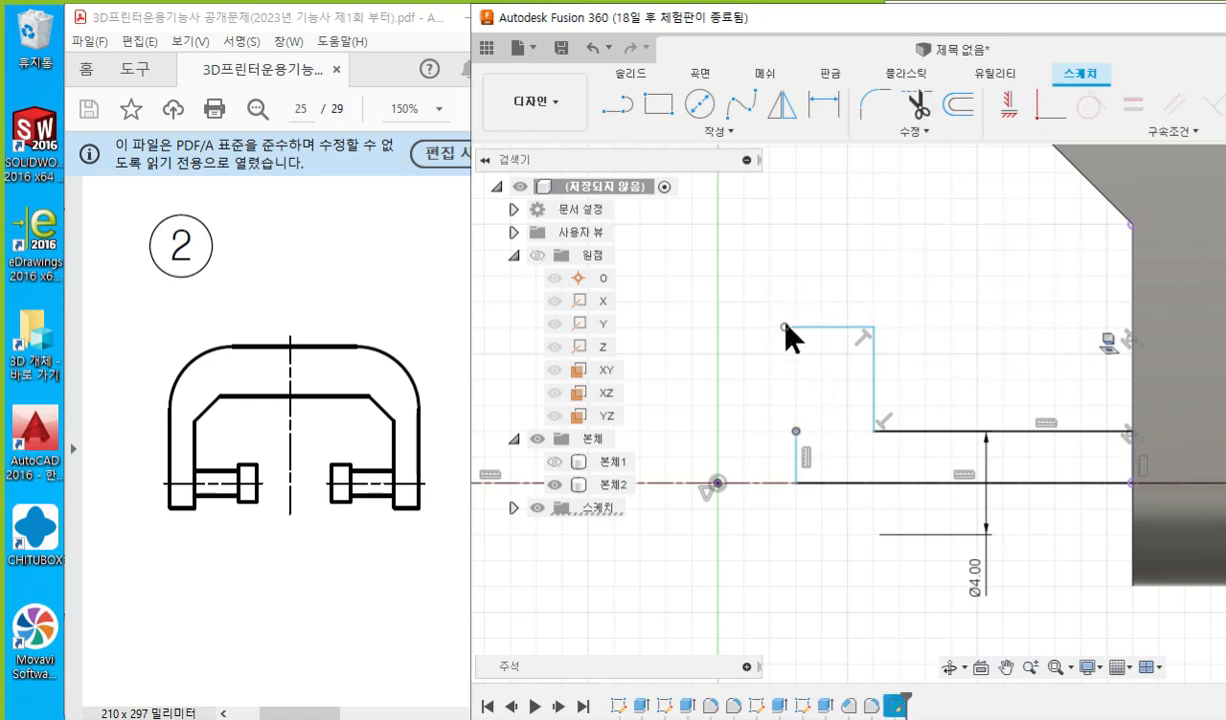
click(1044, 107)
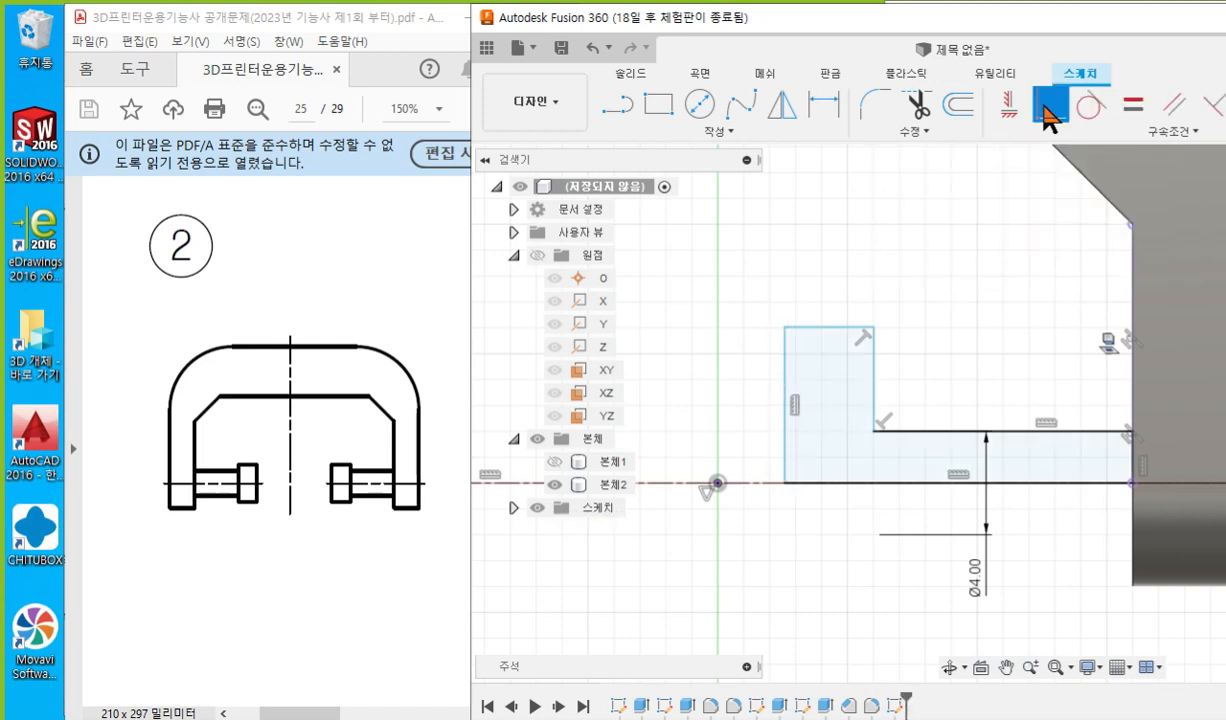
key(Escape)
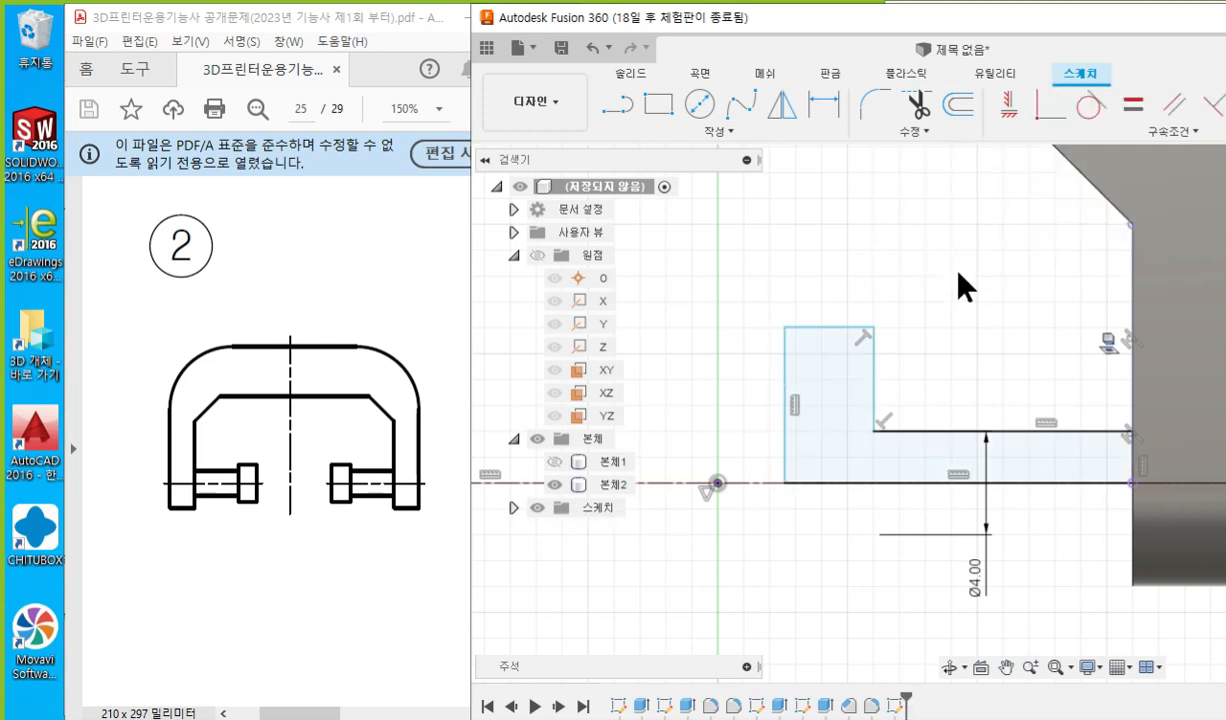
middle_drag(900, 275, 935, 272)
scroll(940, 285, down, 2)
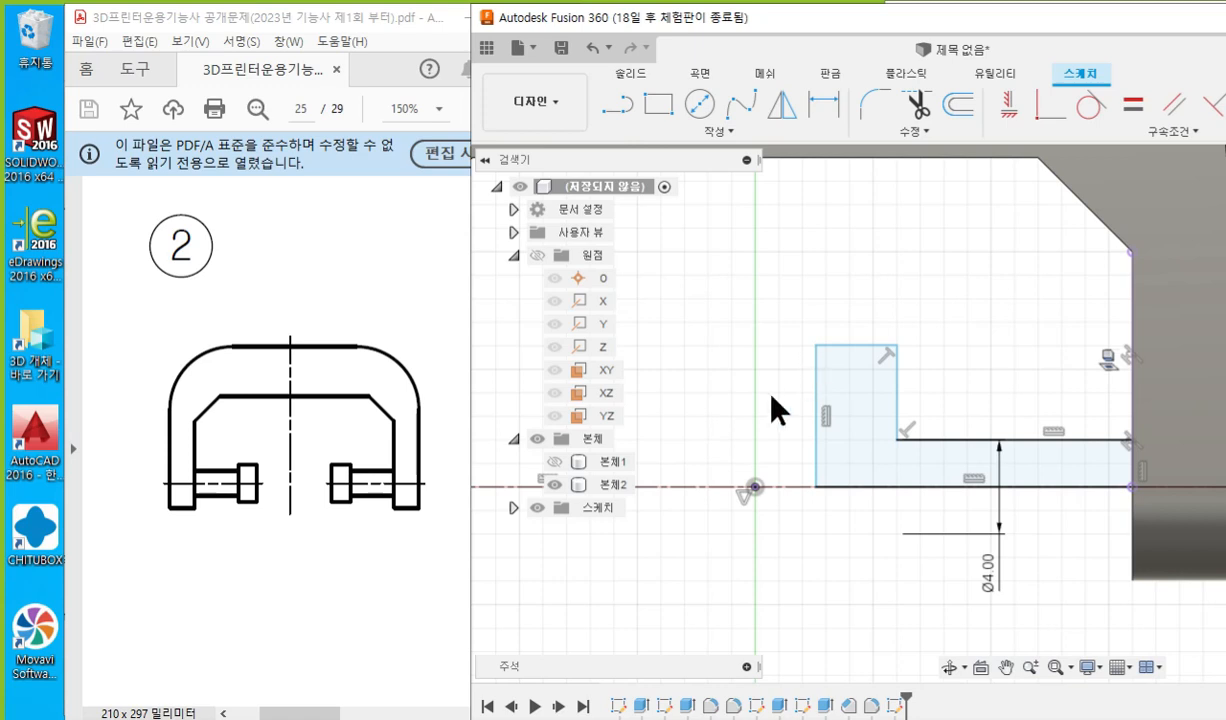
key(F2)
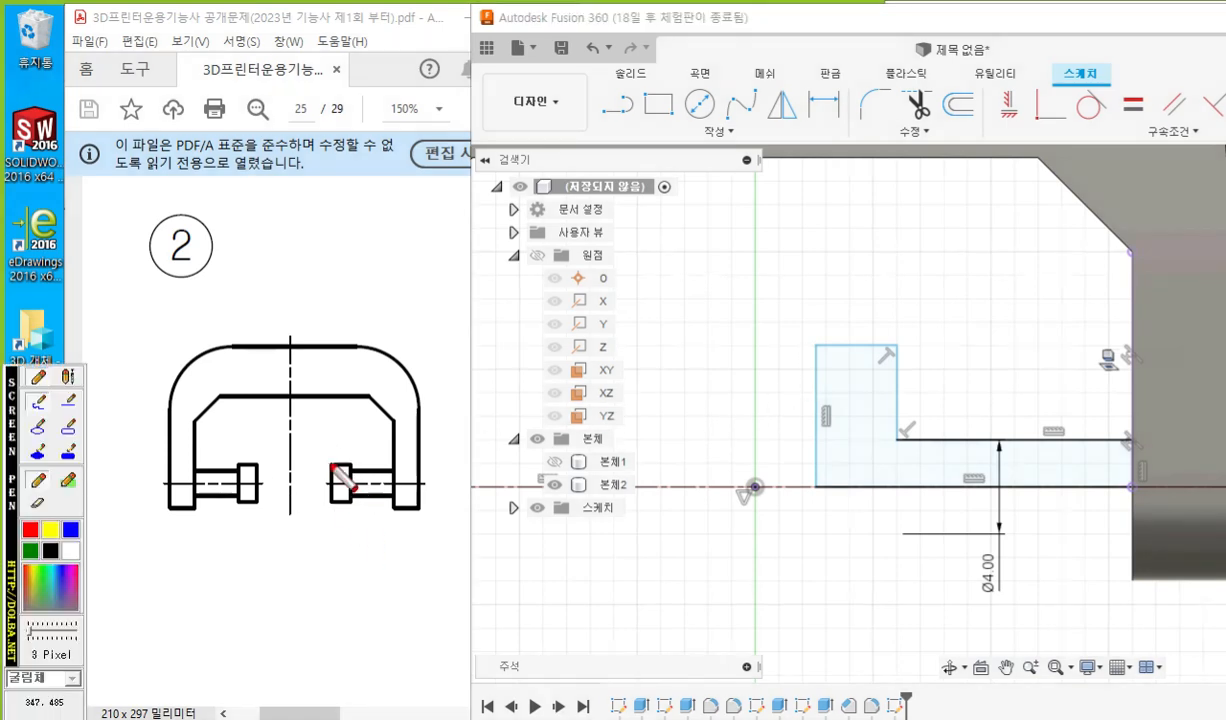
mouse_move(326, 466)
mouse_down()
mouse_move(309, 481)
mouse_move(306, 436)
mouse_move(308, 521)
mouse_move(323, 513)
mouse_move(329, 526)
mouse_move(323, 460)
mouse_up()
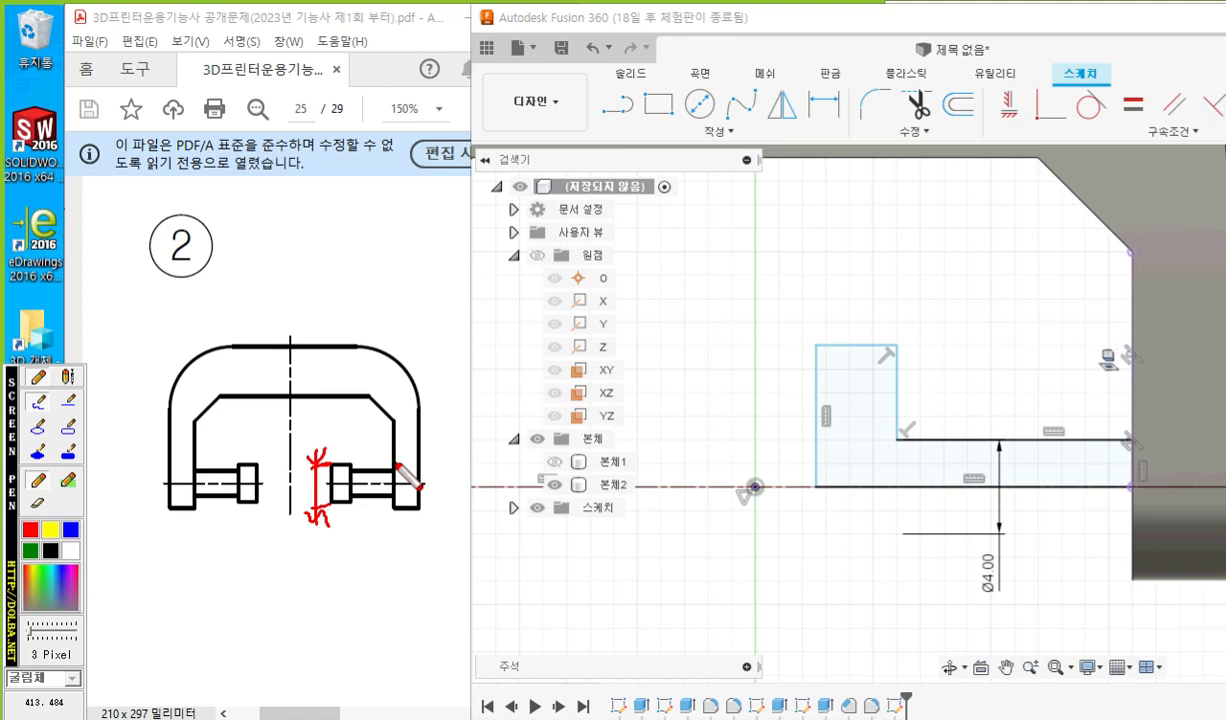
mouse_move(297, 464)
mouse_down()
mouse_move(286, 491)
mouse_move(273, 475)
mouse_move(265, 505)
mouse_up()
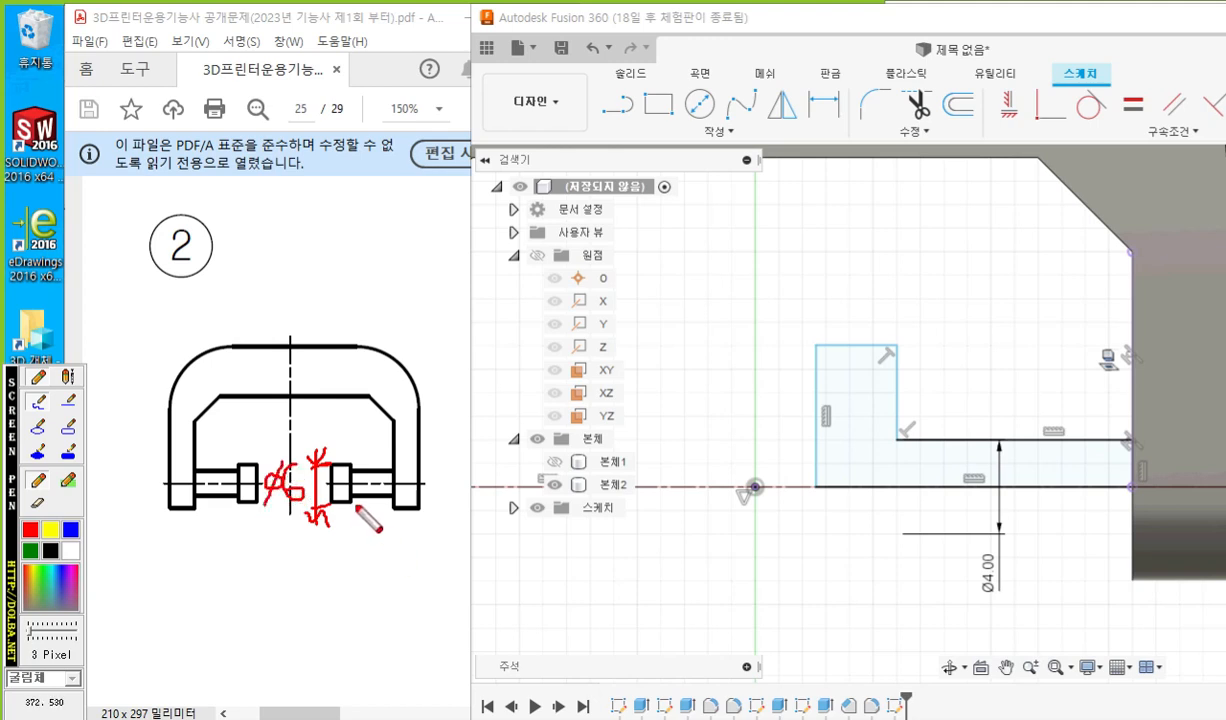
mouse_move(352, 500)
mouse_down()
mouse_move(352, 538)
mouse_move(392, 538)
mouse_move(396, 526)
mouse_move(354, 528)
mouse_move(366, 534)
mouse_up()
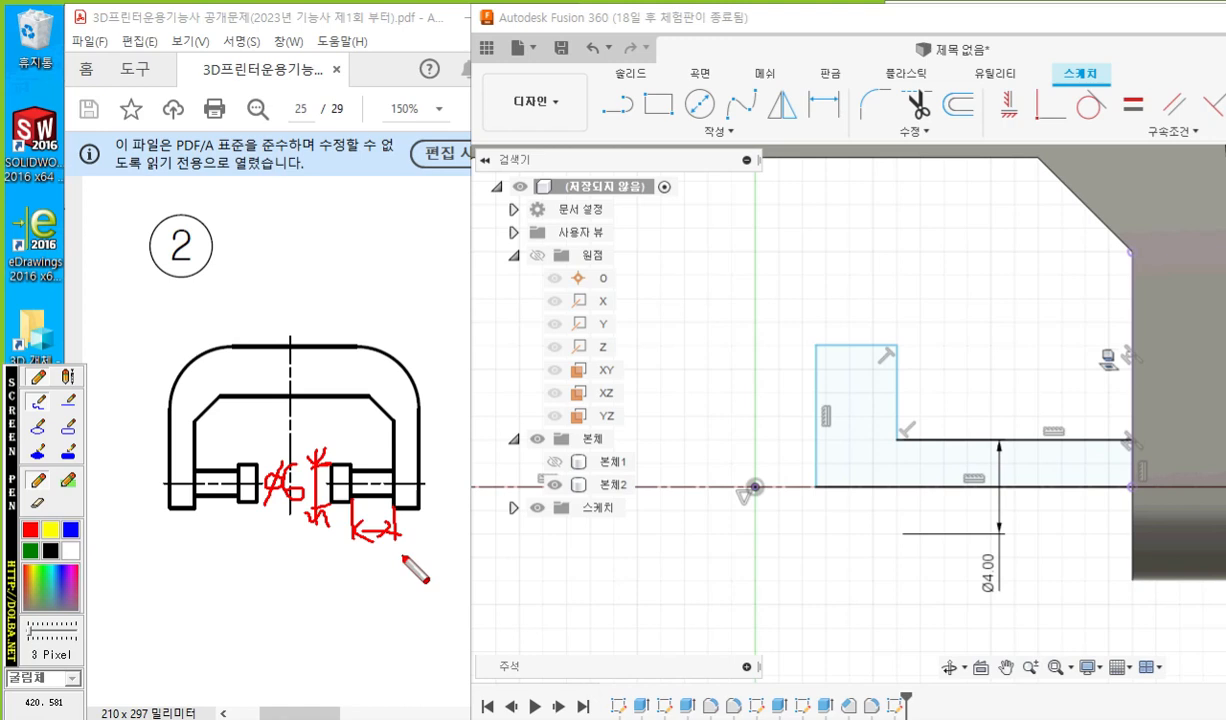
mouse_move(363, 507)
mouse_down()
mouse_move(375, 505)
mouse_move(369, 530)
mouse_move(384, 514)
mouse_up()
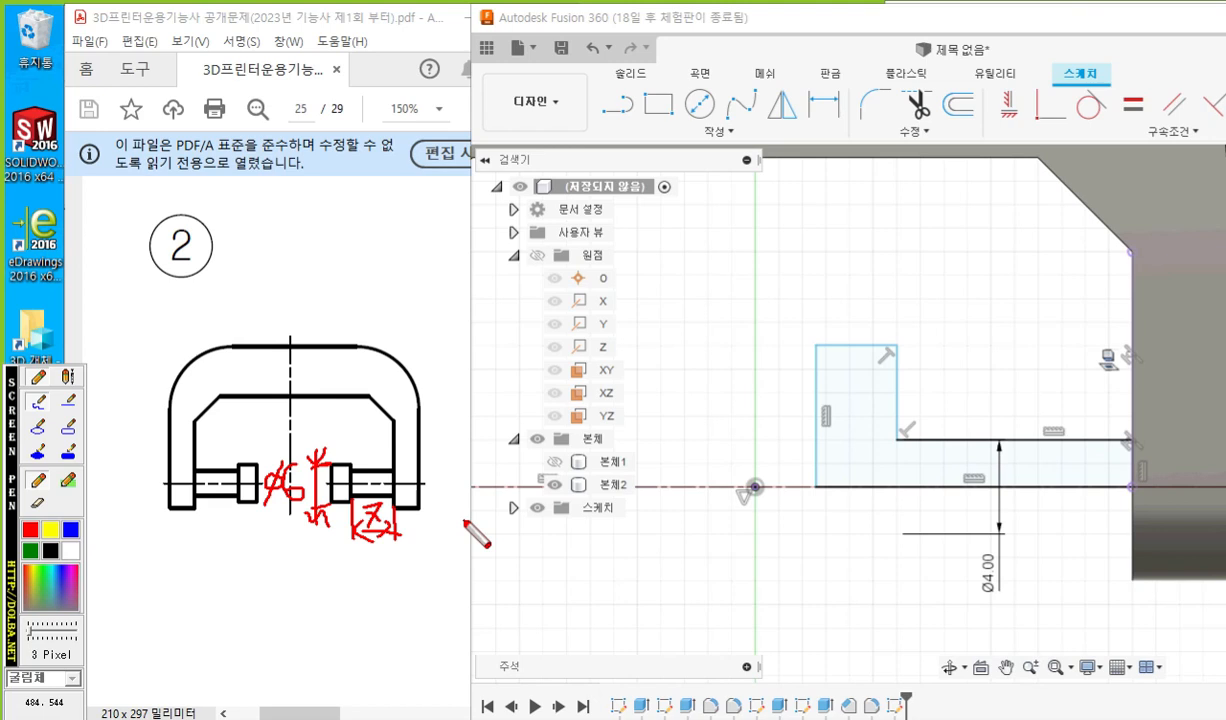
key(Escape)
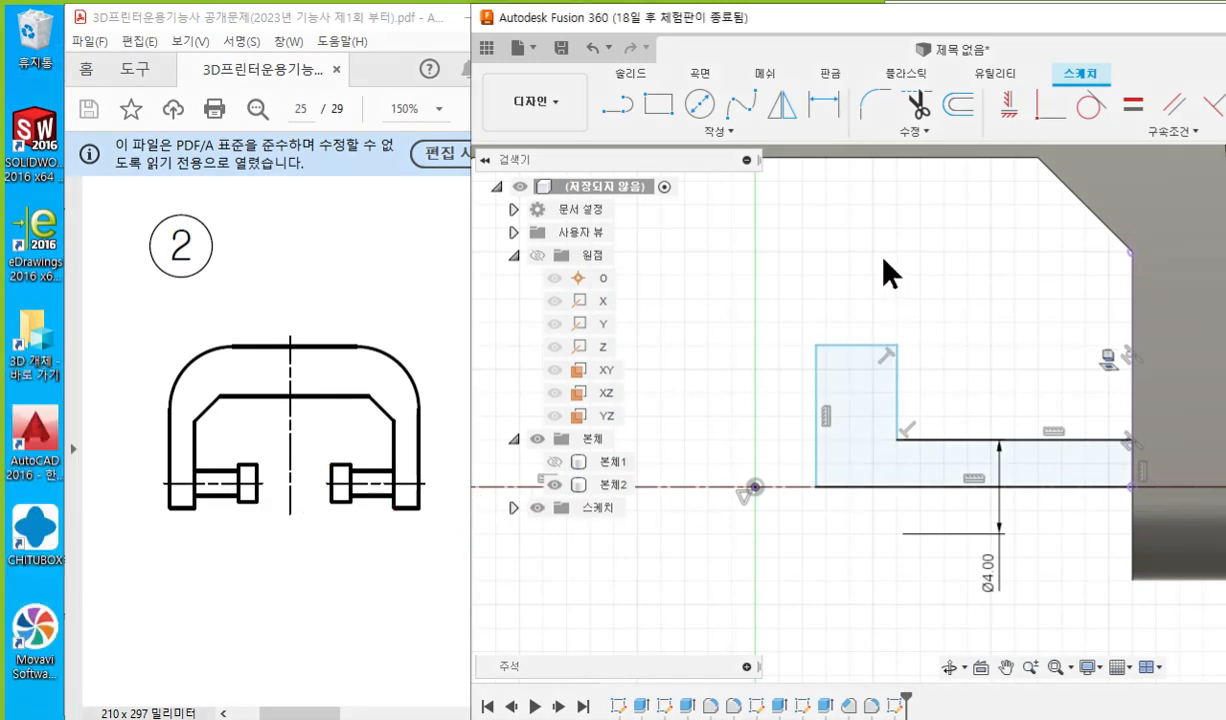
Dimension the pin head's diameter from its top line to the horizontal centerline as 6 mm.
click(823, 104)
click(850, 346)
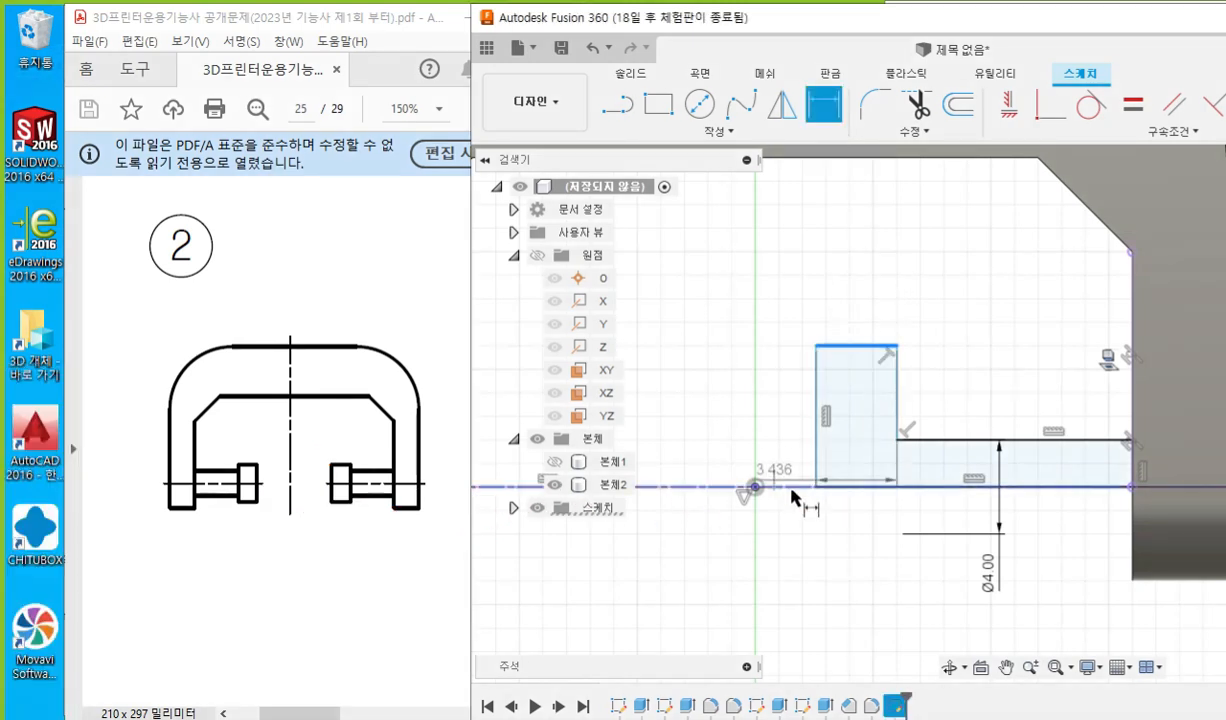
click(791, 489)
click(777, 528)
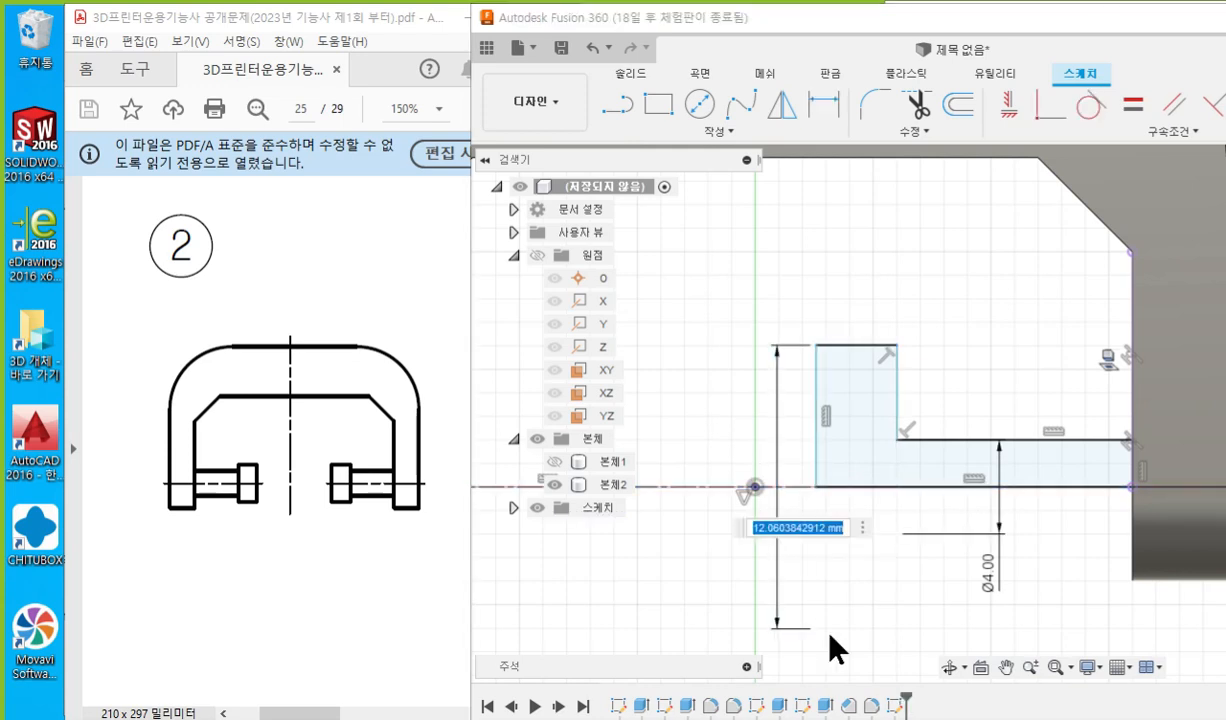
text(6)
key(Return)
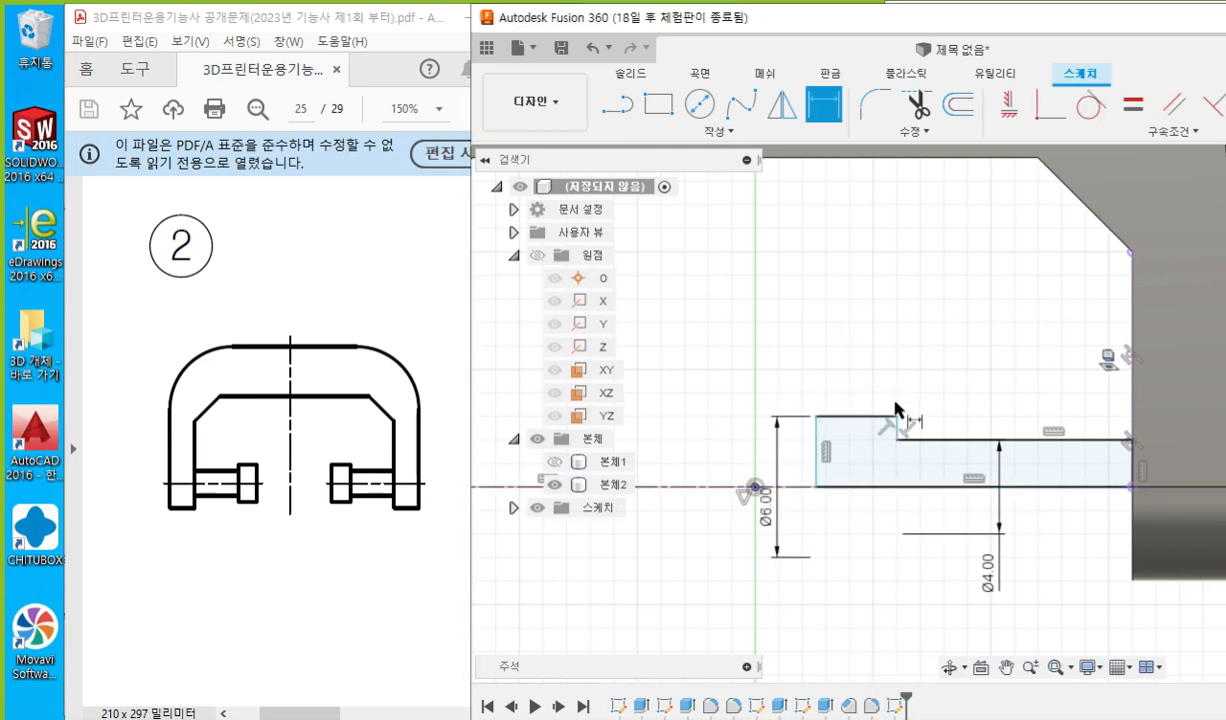
Dimension the distance between the pin head's shoulder and the clamp body's inner vertical edge as 7 mm.
click(899, 430)
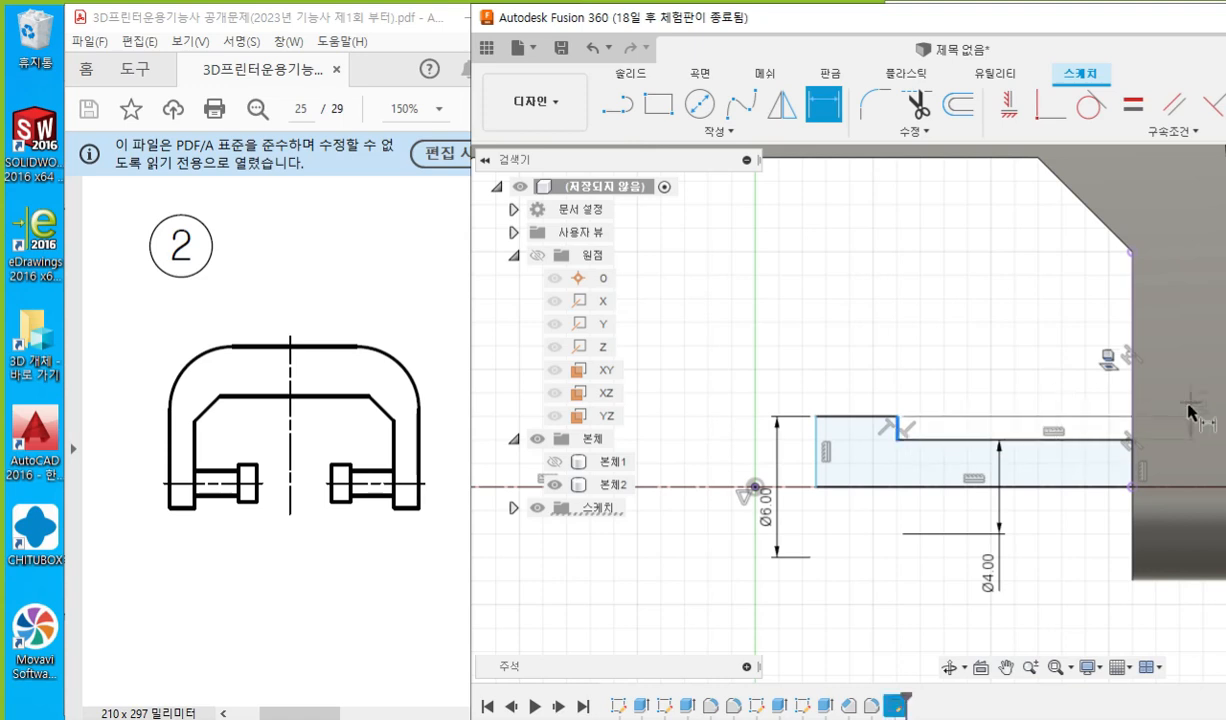
click(1131, 405)
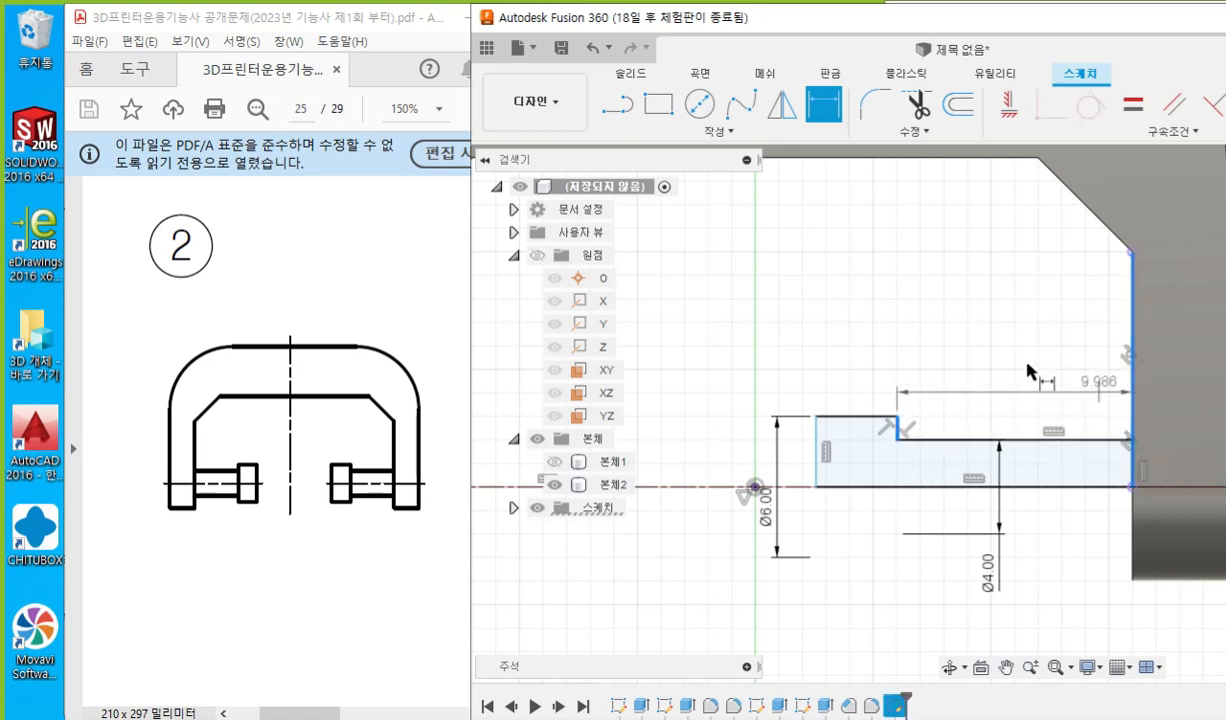
click(1020, 385)
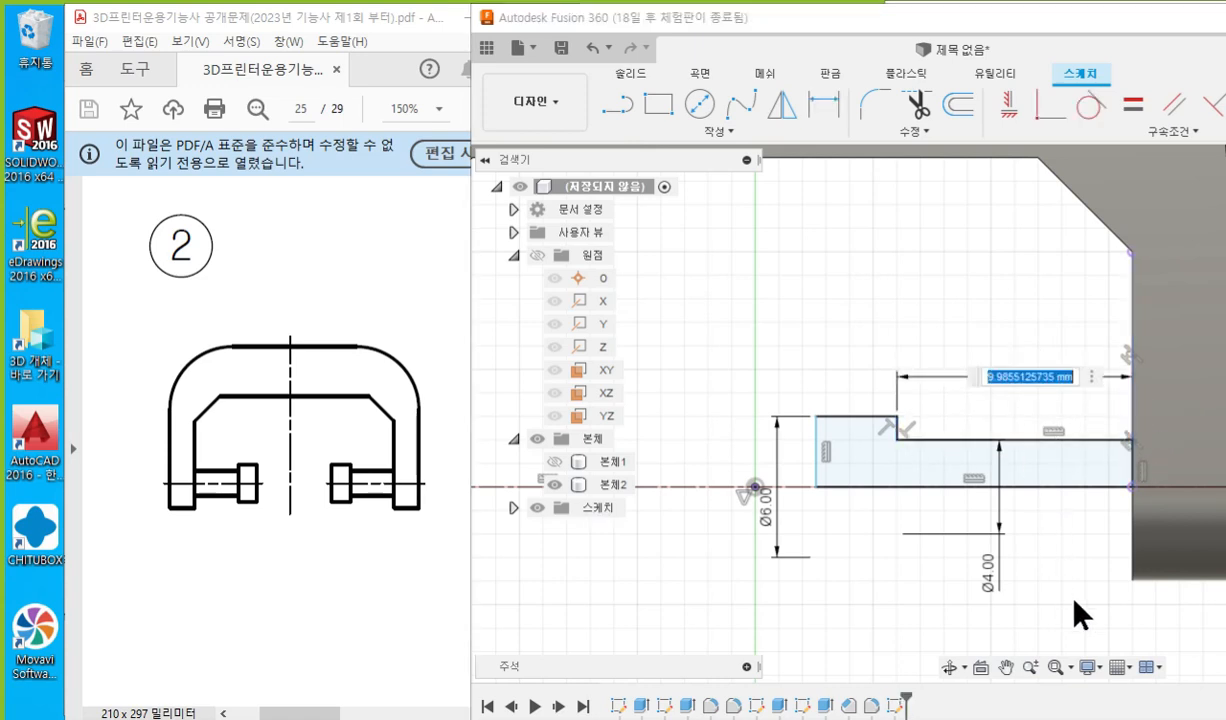
text(7)
key(Return)
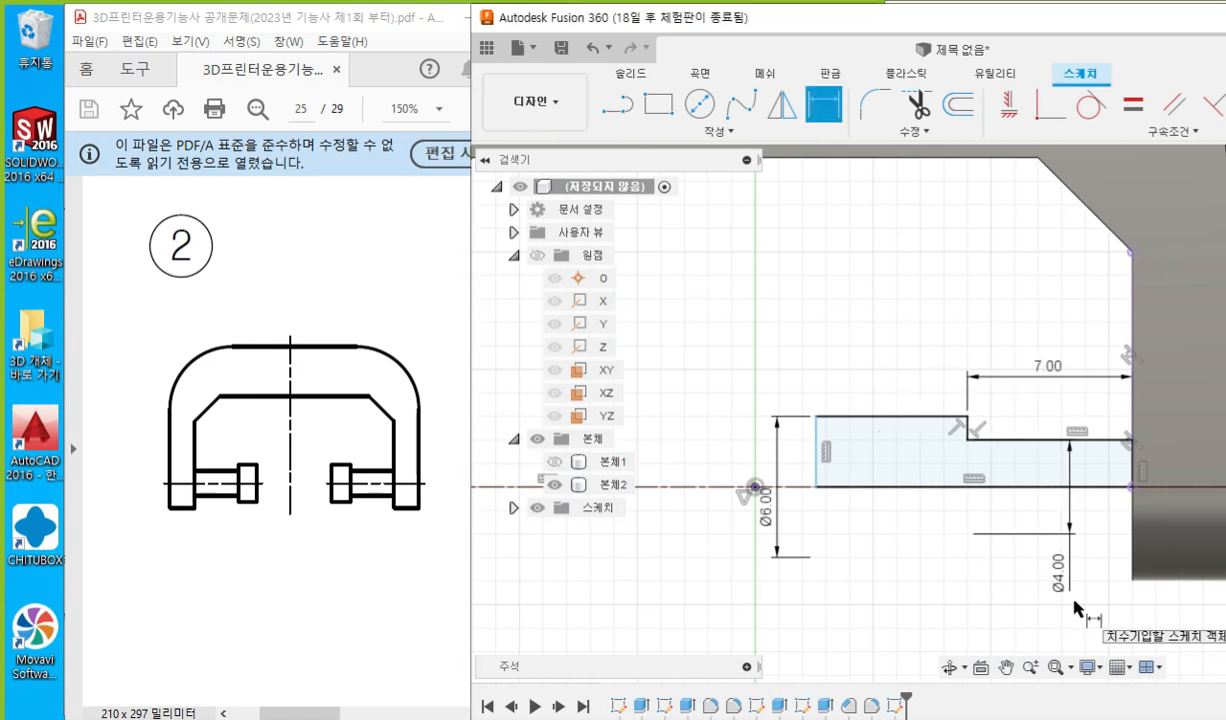
Mark the pin and the 5 mm arm thickness of part 1 on the exam drawing.
click(345, 360)
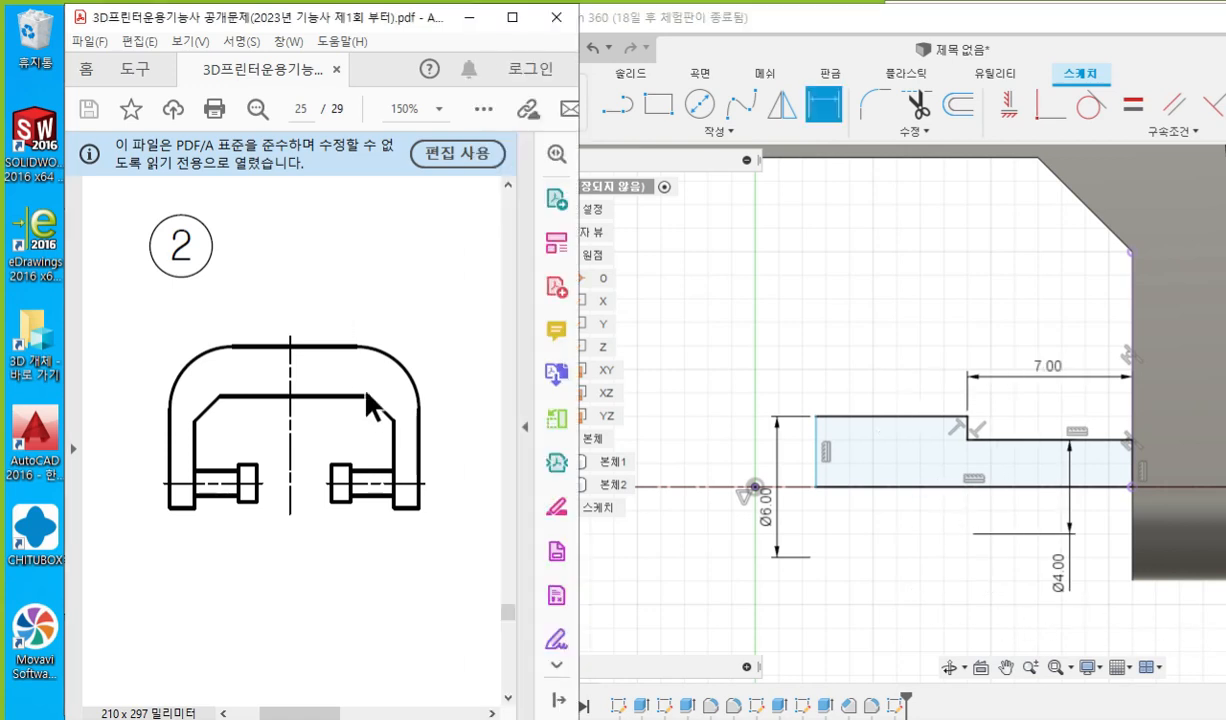
ctrl+scroll(352, 385, down, 4)
ctrl+scroll(321, 402, up, 1)
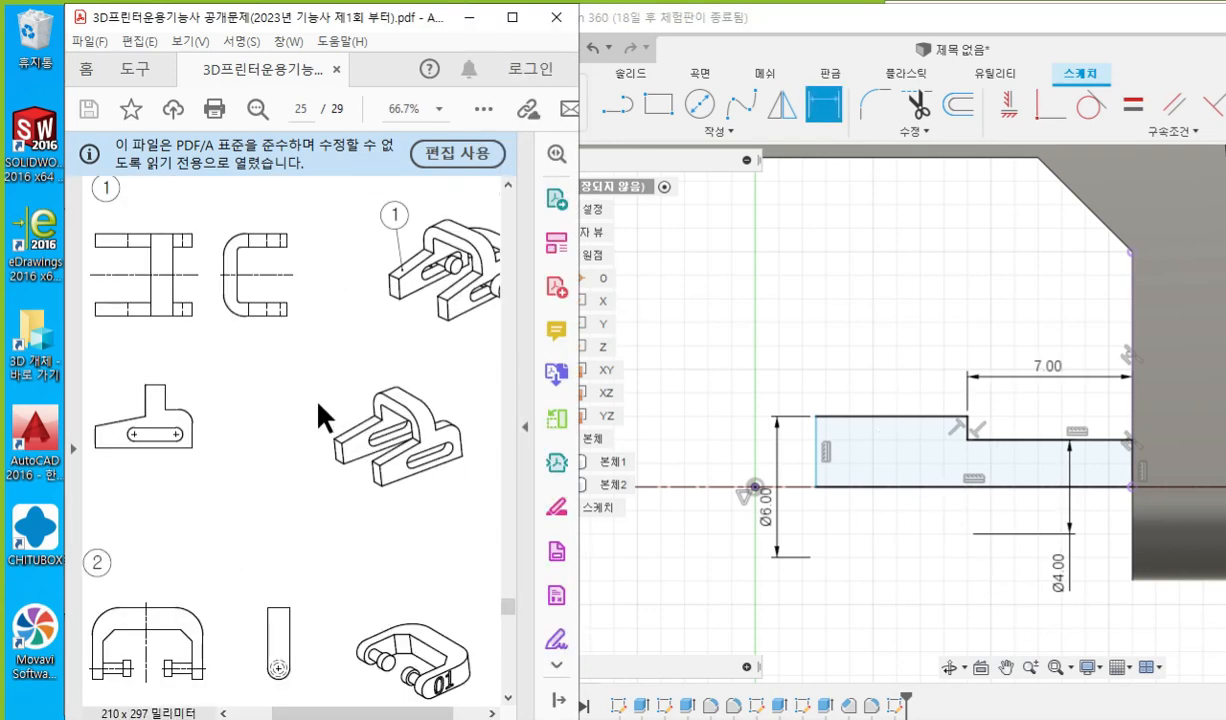
ctrl+scroll(318, 405, down, 1)
key(F12)
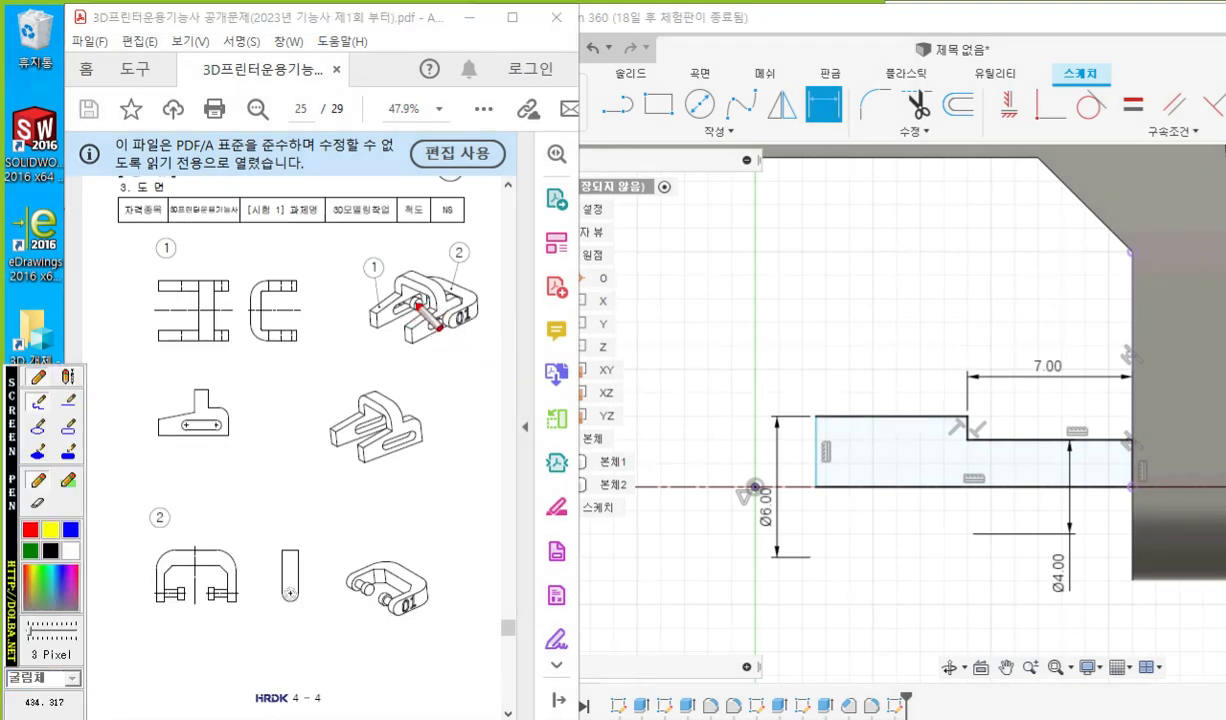
drag(415, 306, 416, 300)
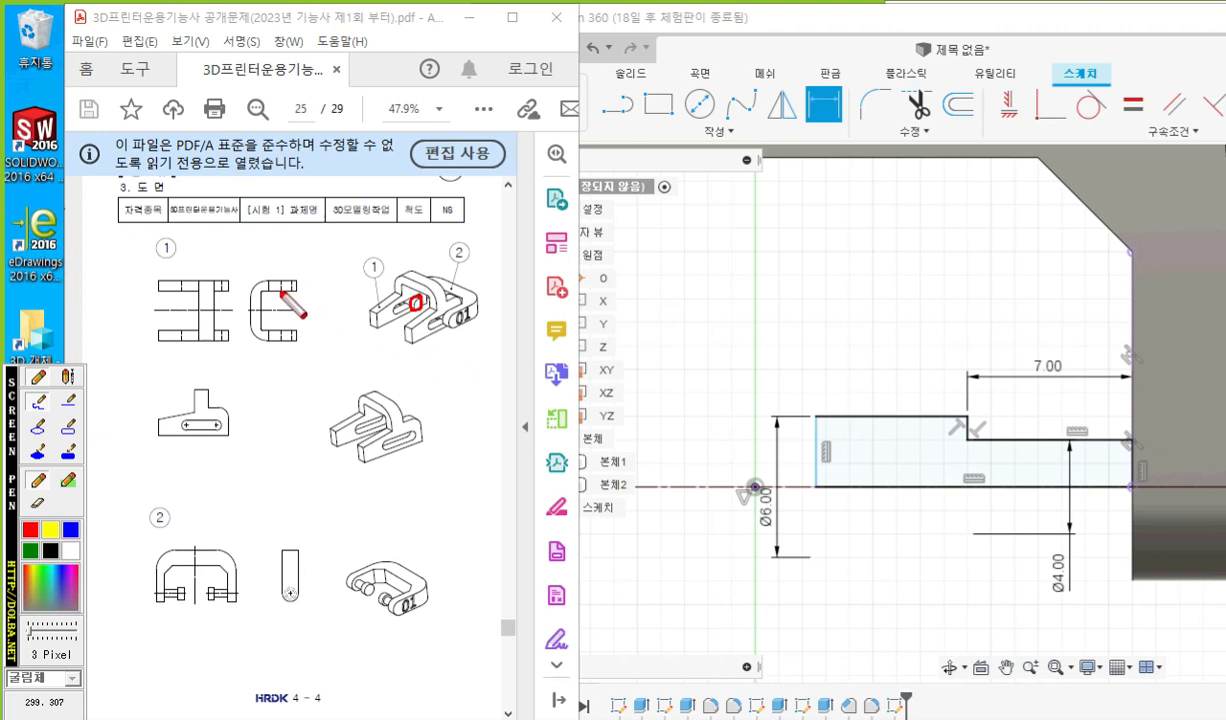
mouse_move(261, 293)
mouse_down()
mouse_move(298, 291)
mouse_move(289, 266)
mouse_move(289, 307)
mouse_up()
mouse_move(279, 303)
mouse_down()
mouse_move(298, 302)
mouse_move(288, 279)
mouse_move(299, 266)
mouse_up()
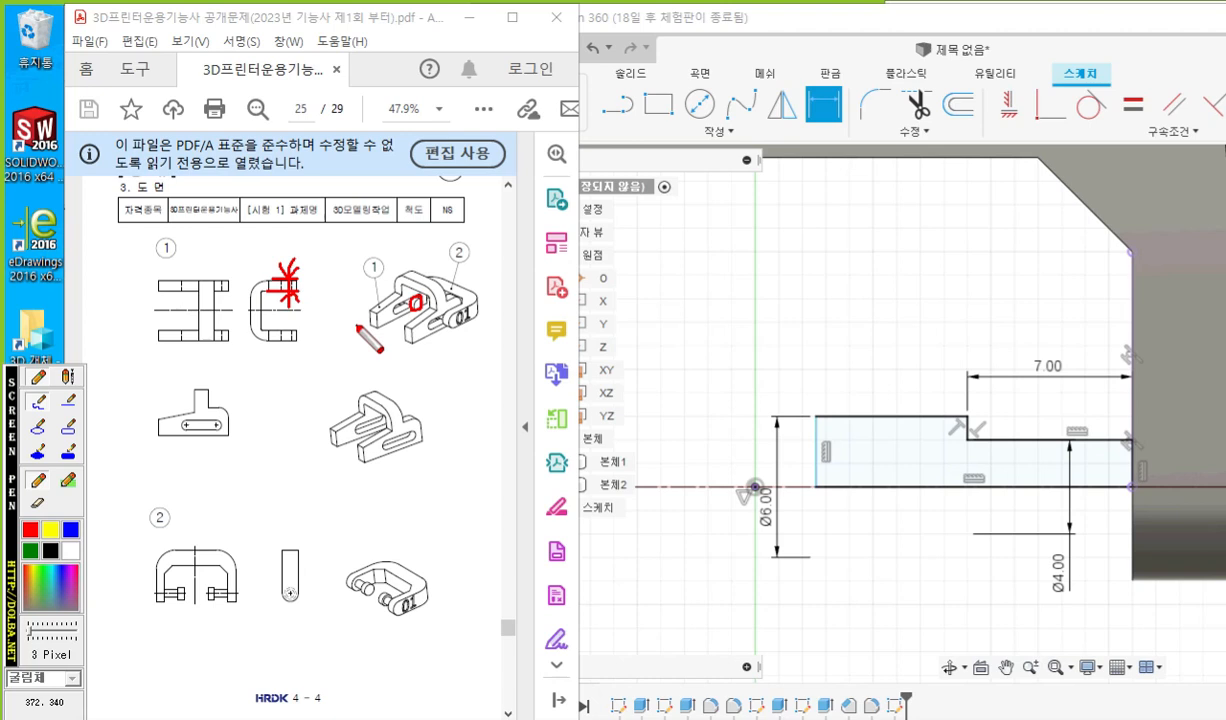
mouse_move(322, 270)
mouse_down()
mouse_move(319, 300)
mouse_move(348, 268)
mouse_up()
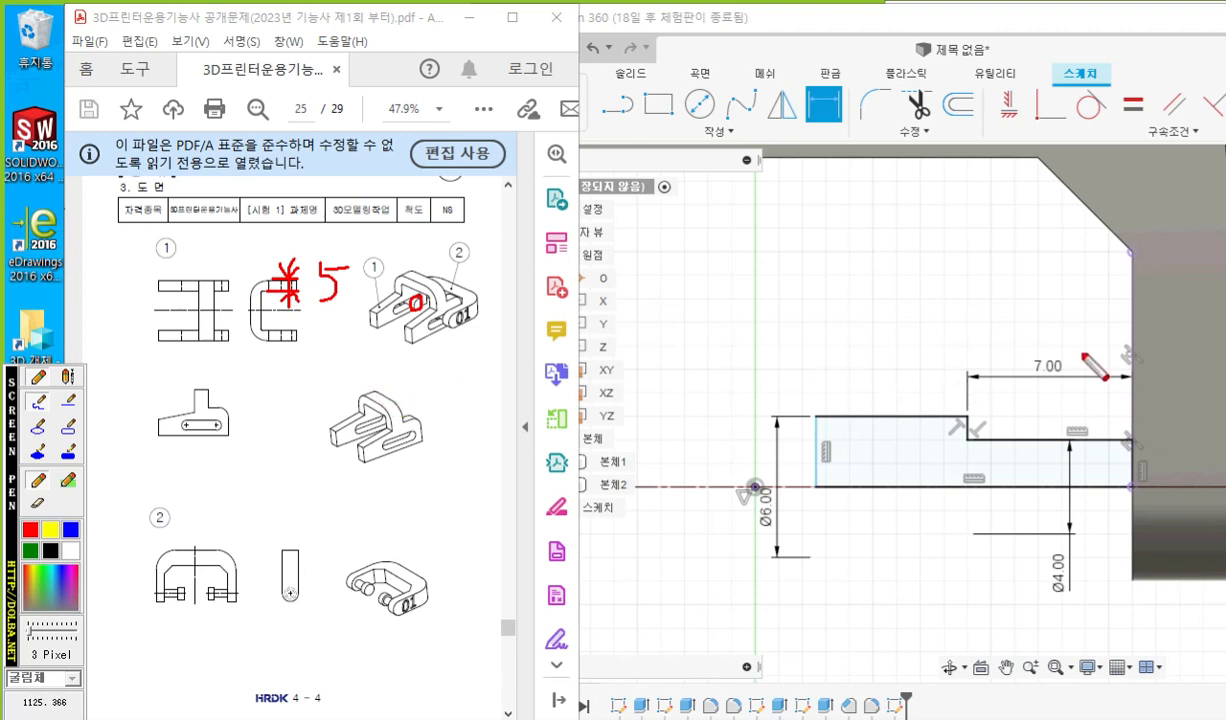
Compare the pin shaft's 7 mm length with part 1's arm by outlining the arm over the sketch and temporarily showing its body.
mouse_move(1010, 325)
mouse_down()
mouse_move(1036, 375)
mouse_move(1054, 341)
mouse_up()
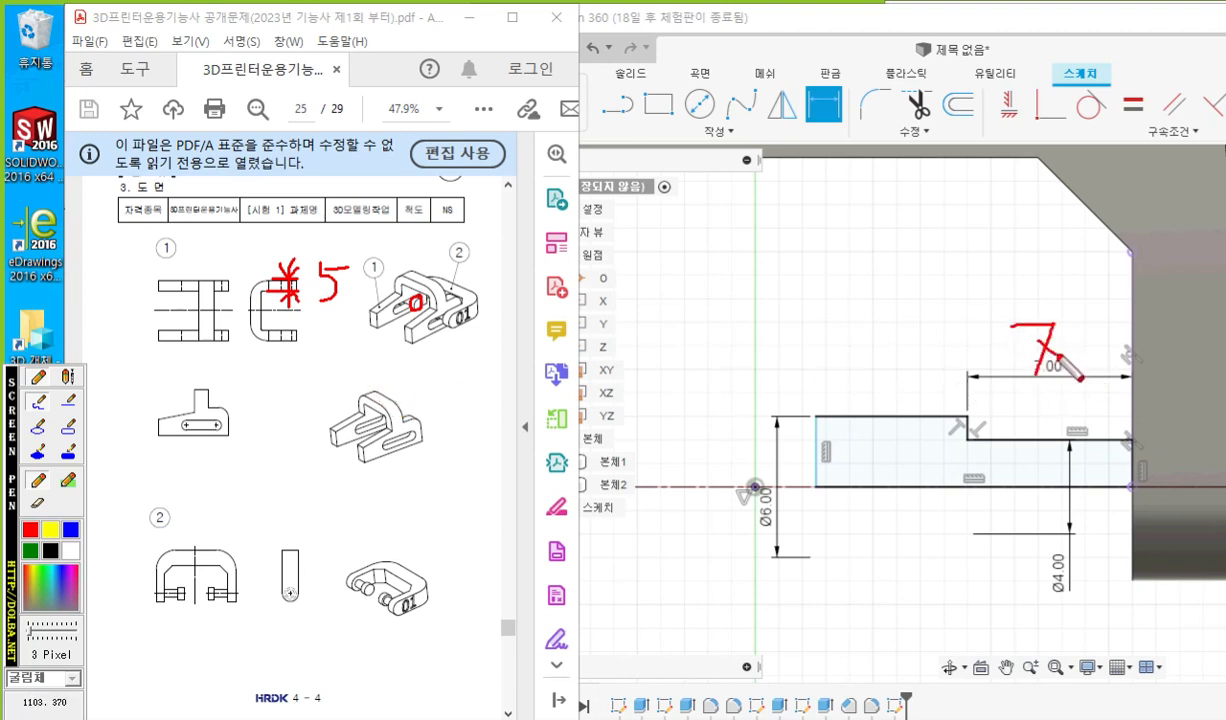
mouse_move(989, 408)
mouse_down()
mouse_move(989, 485)
mouse_move(1090, 520)
mouse_move(1115, 487)
mouse_move(1115, 408)
mouse_move(990, 408)
mouse_up()
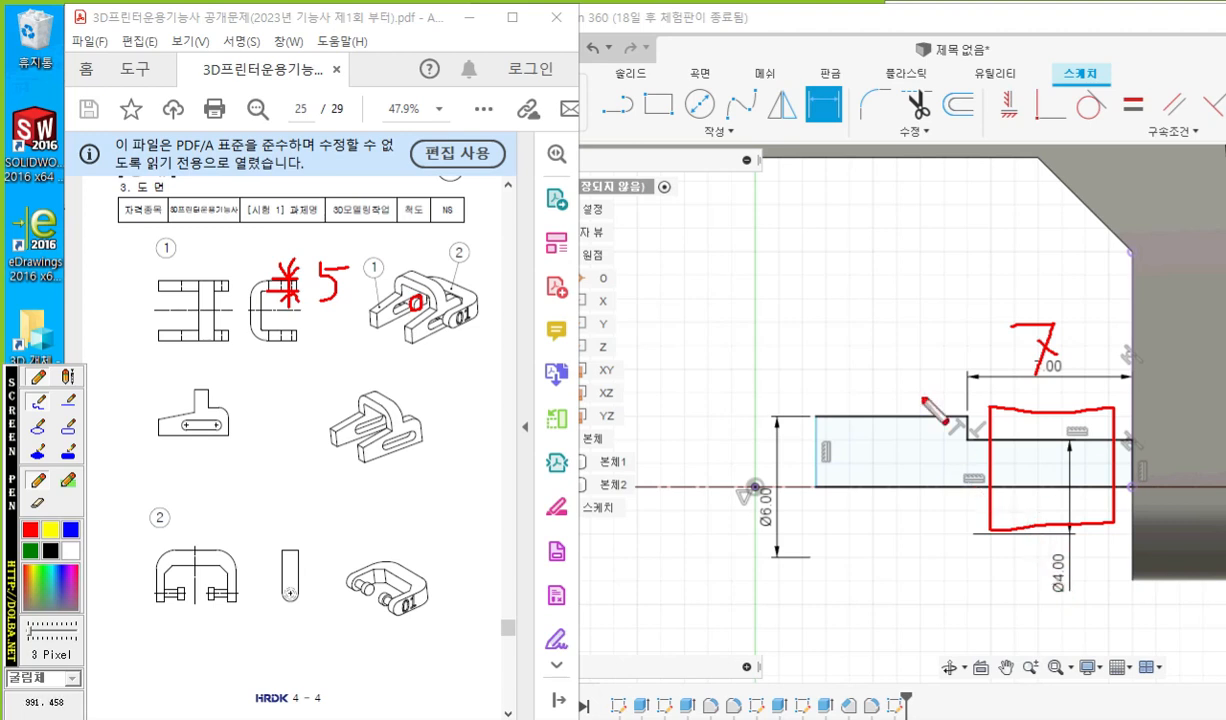
key(Escape)
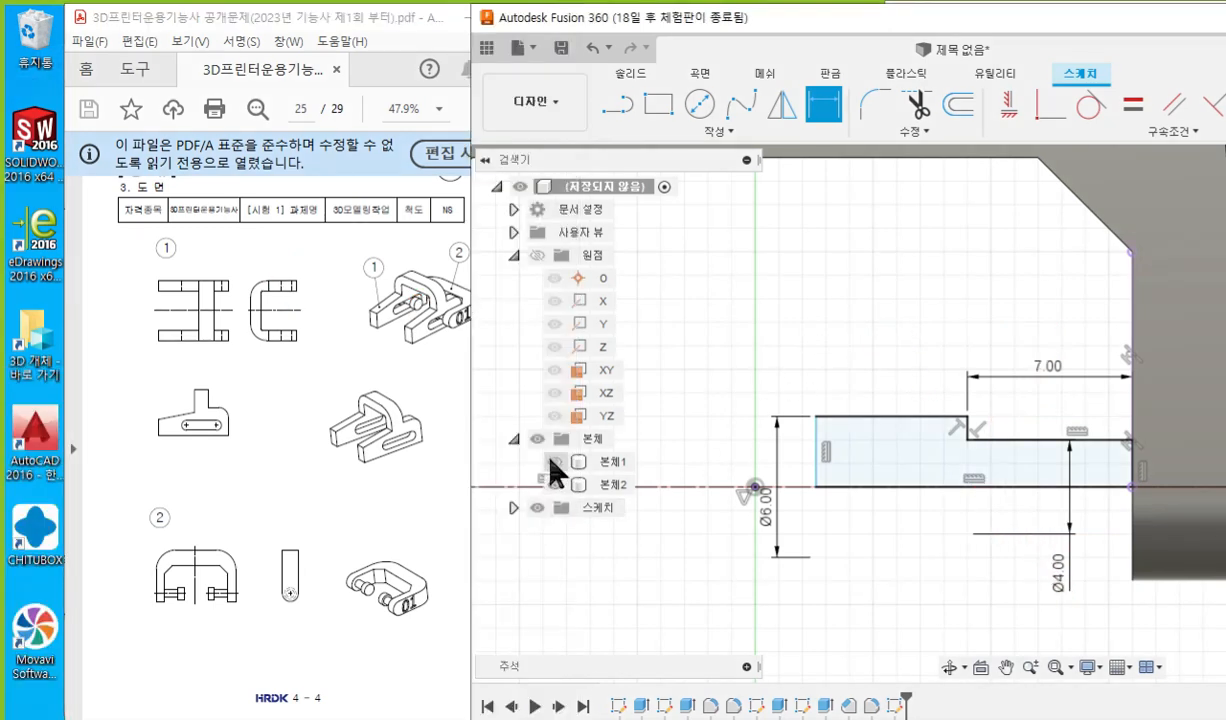
click(553, 464)
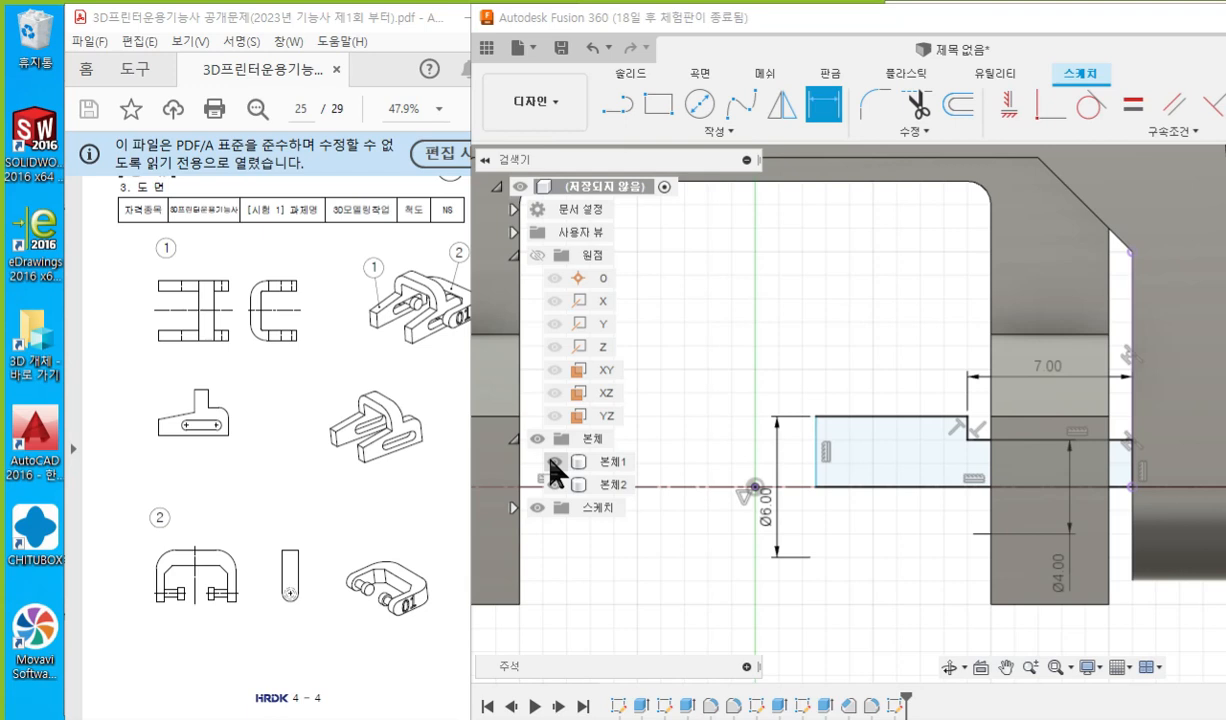
click(553, 461)
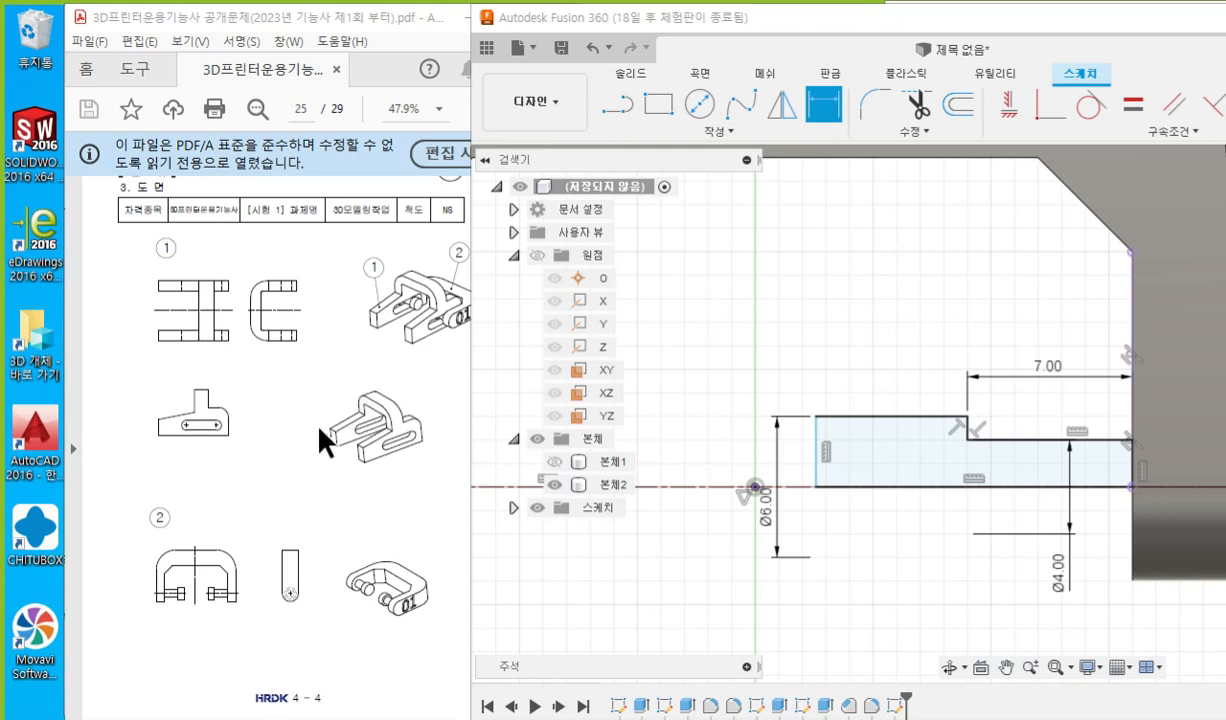
Mark the pin head's 3 mm width on part 2's front view in the exam drawing.
click(203, 598)
ctrl+scroll(152, 608, up, 2)
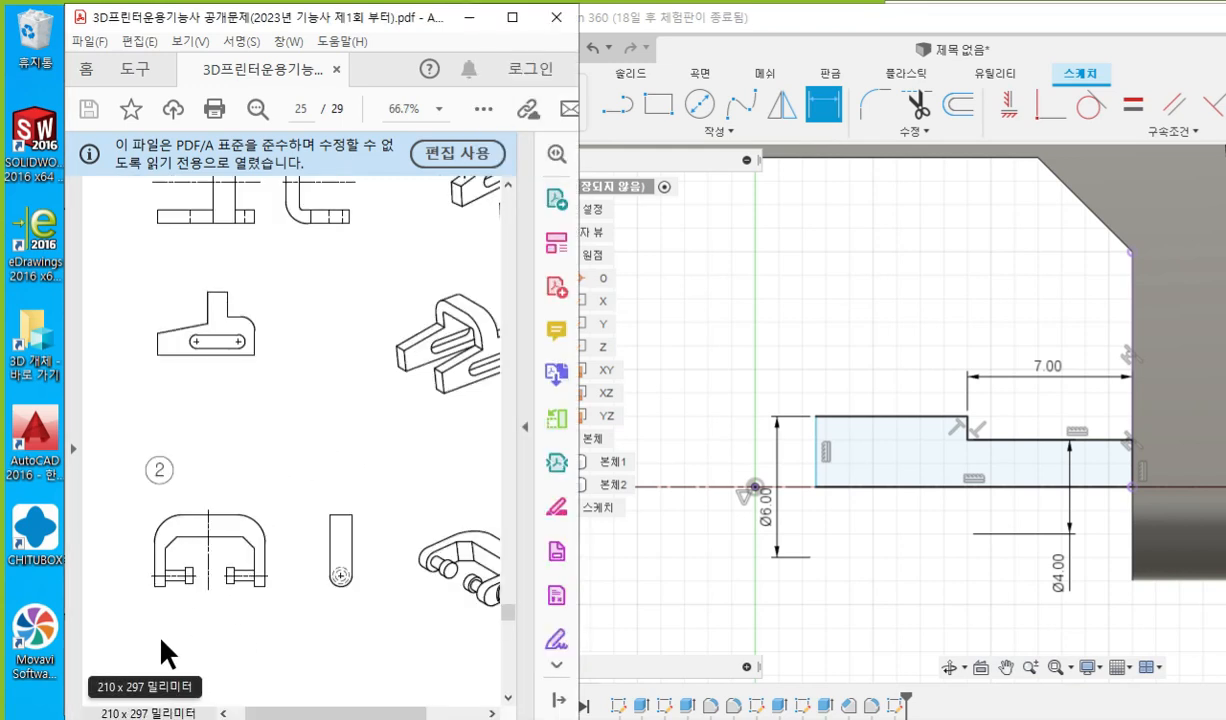
ctrl+scroll(218, 625, up, 2)
key(F12)
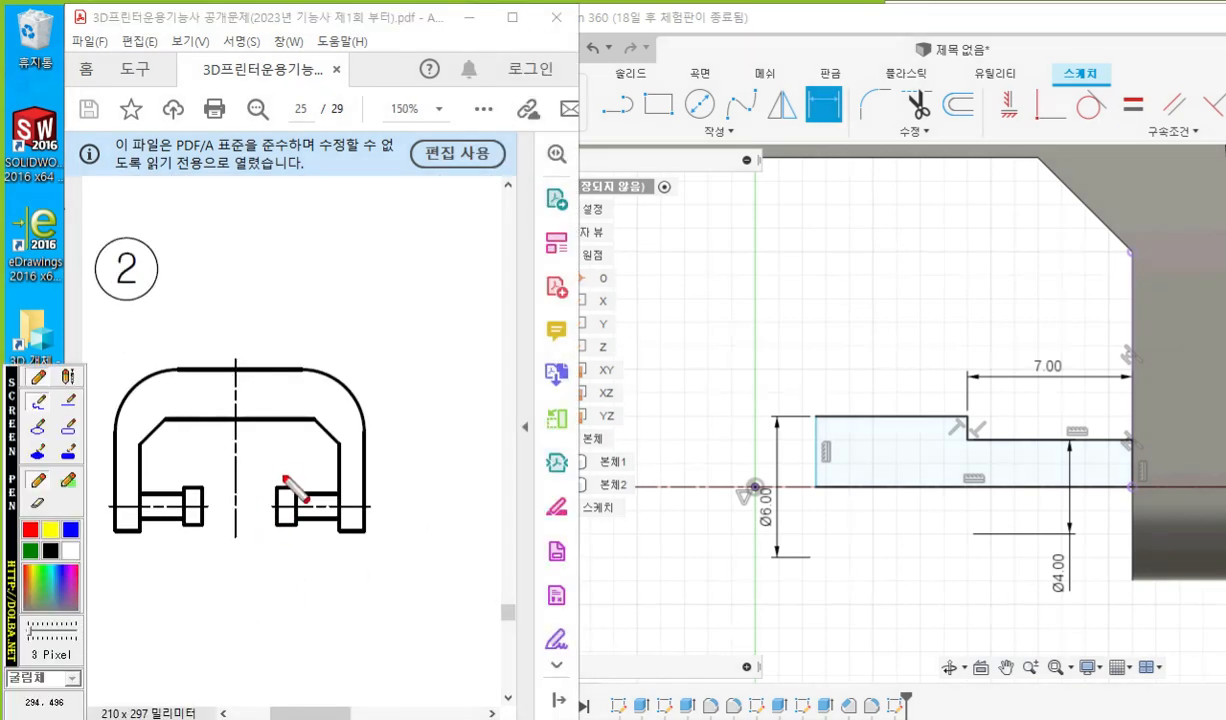
mouse_move(275, 457)
mouse_down()
mouse_move(275, 490)
mouse_move(296, 490)
mouse_move(316, 467)
mouse_move(255, 473)
mouse_up()
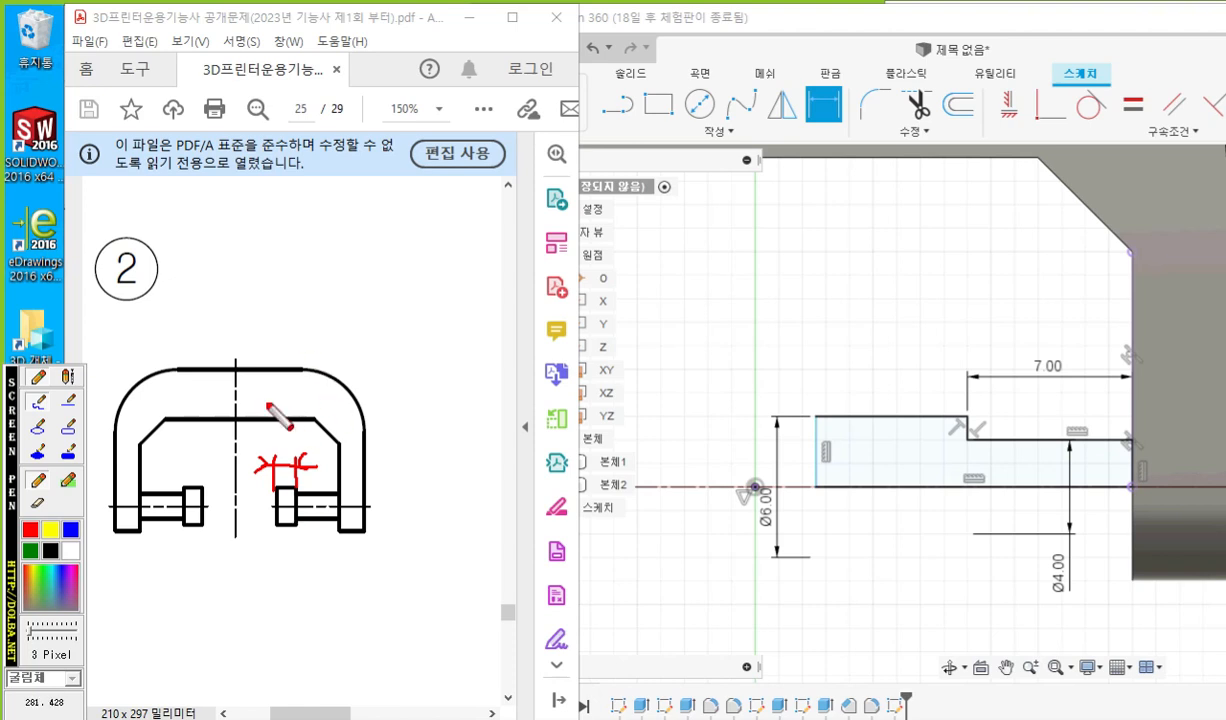
mouse_move(266, 404)
mouse_down()
mouse_move(282, 420)
mouse_move(268, 443)
mouse_up()
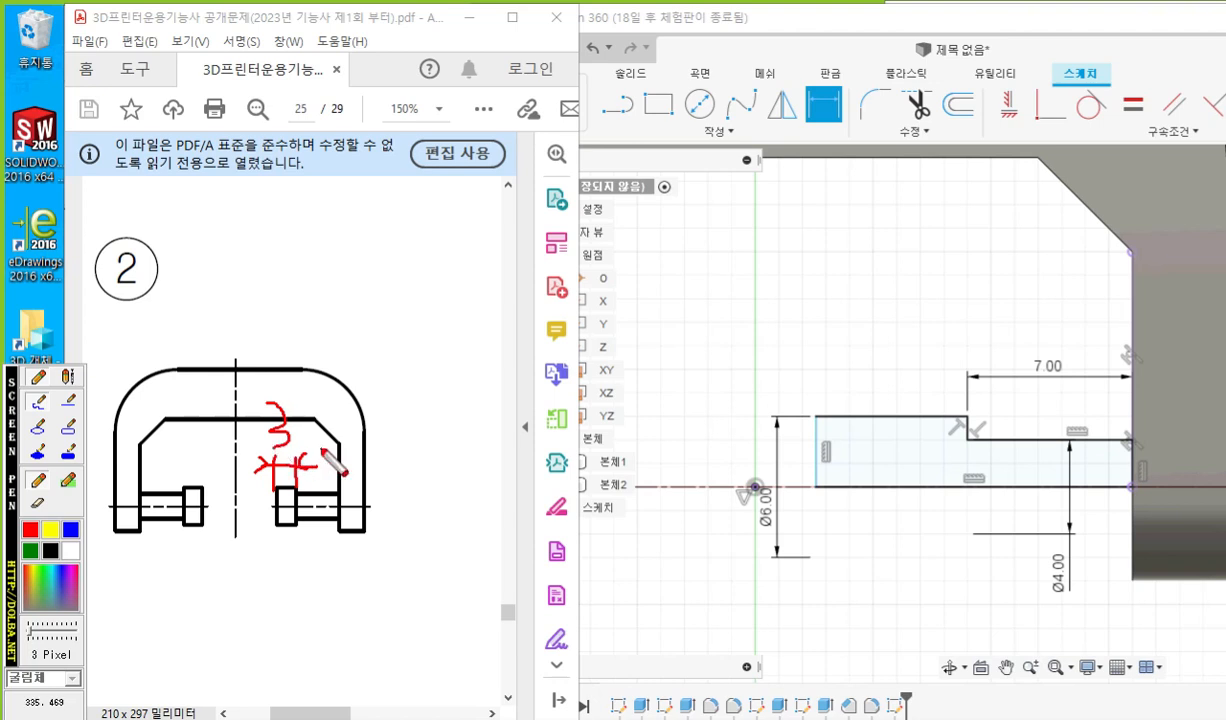
key(Escape)
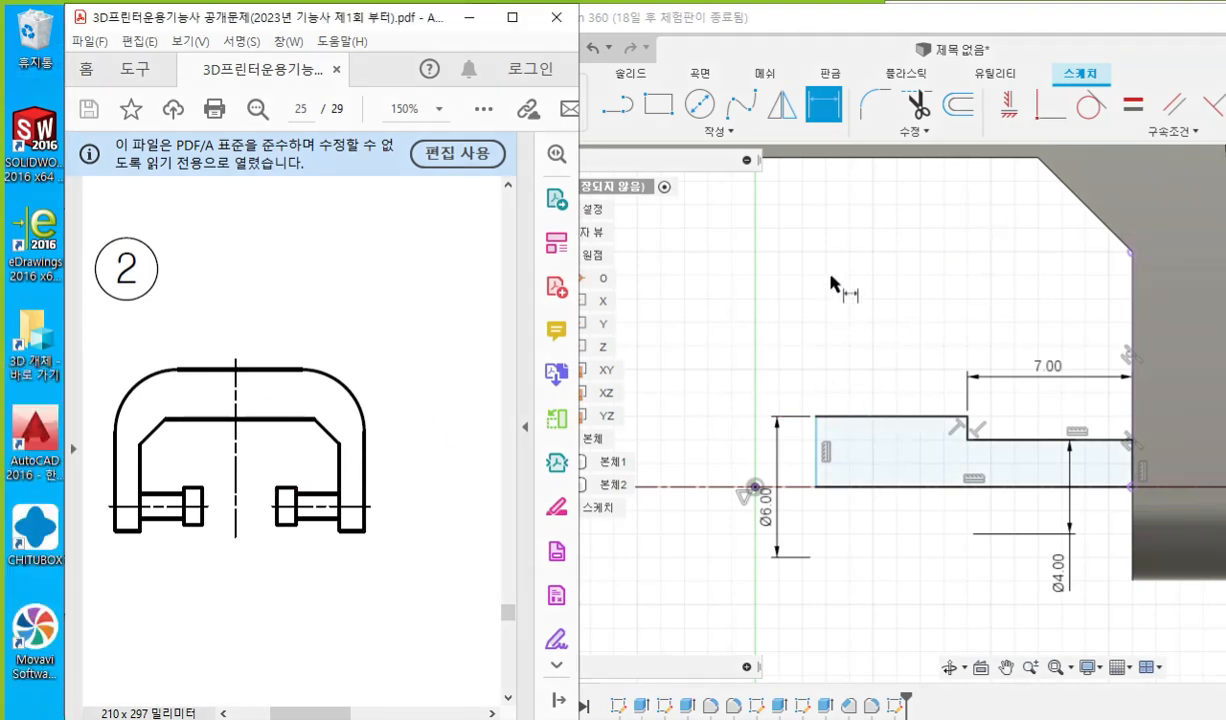
Dimension the pin head's length between its end line and shoulder as 3 mm.
click(822, 465)
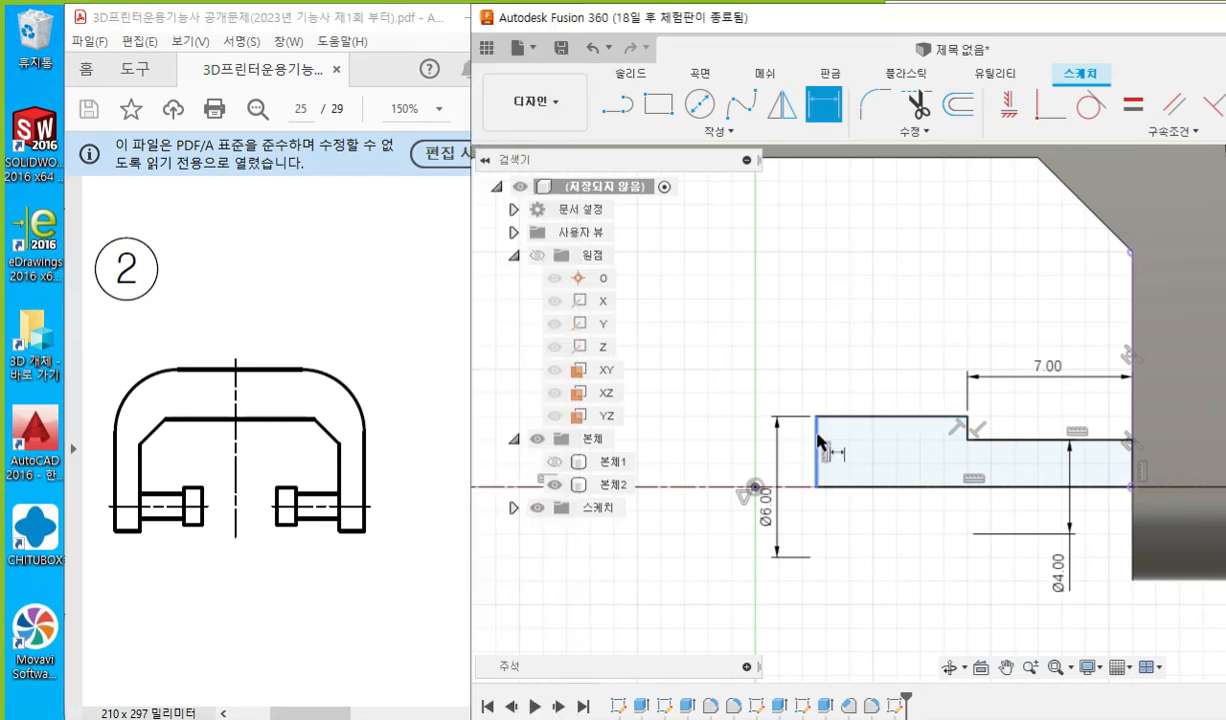
click(963, 428)
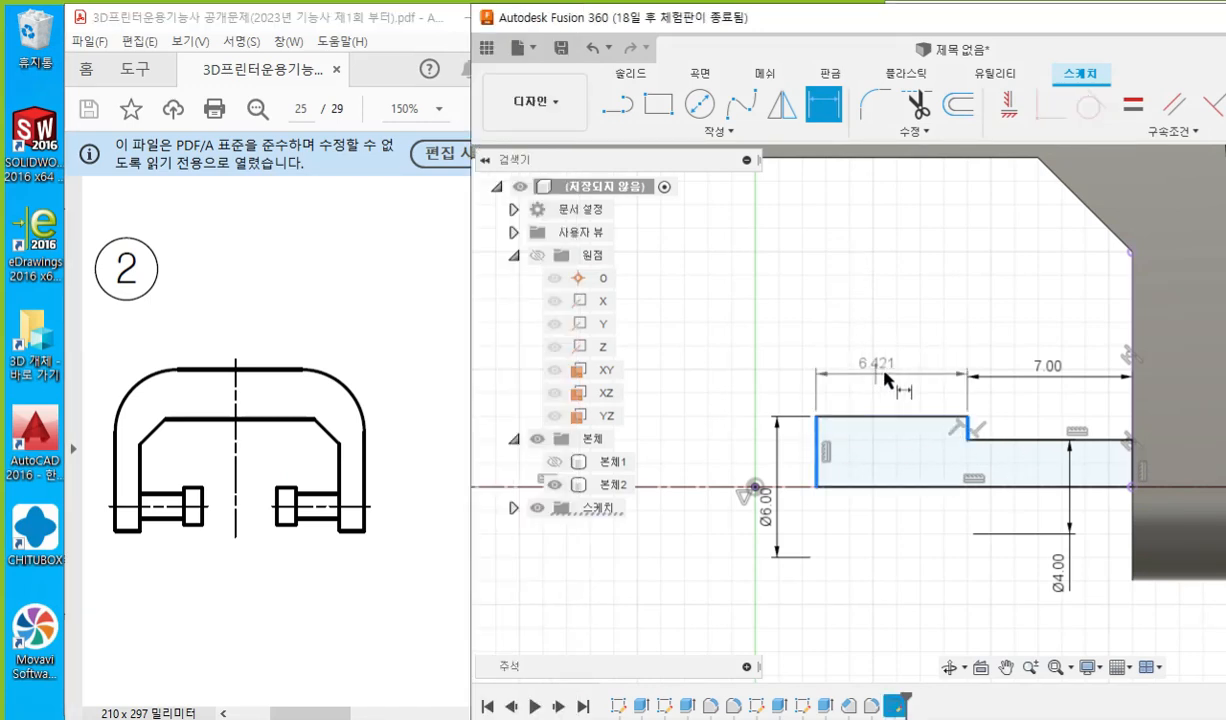
click(845, 352)
double_click(903, 372)
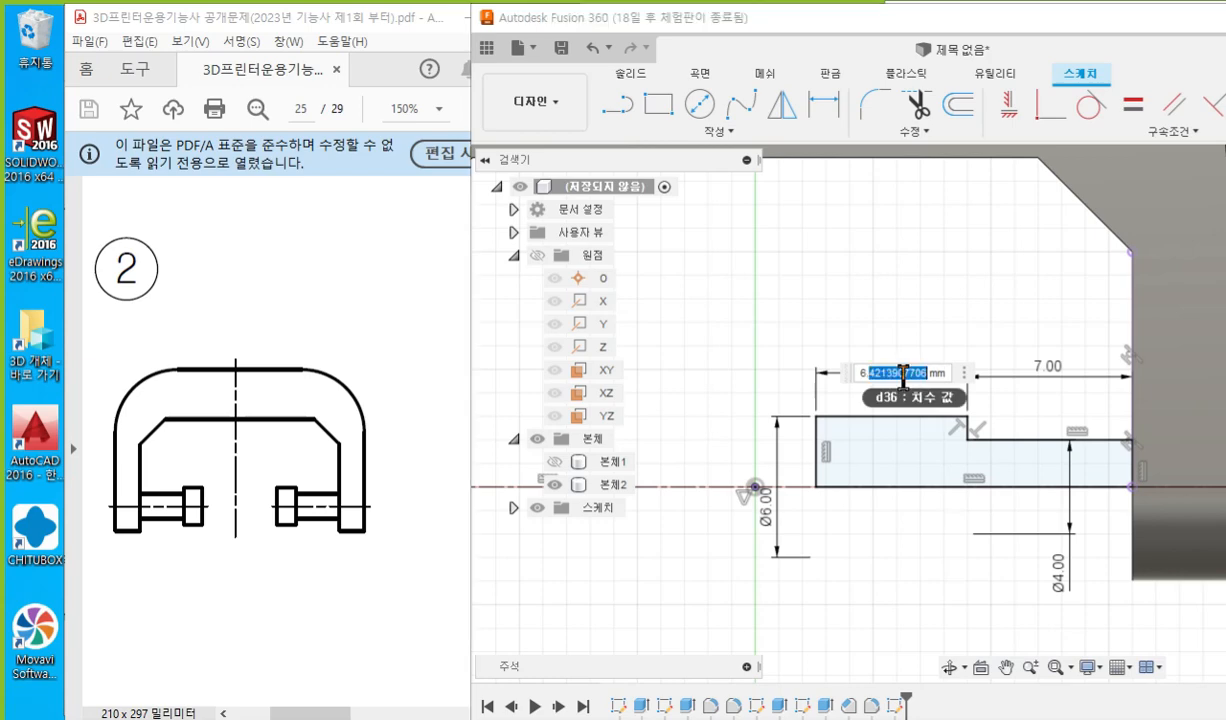
key(ctrl+a)
text(3)
key(Return)
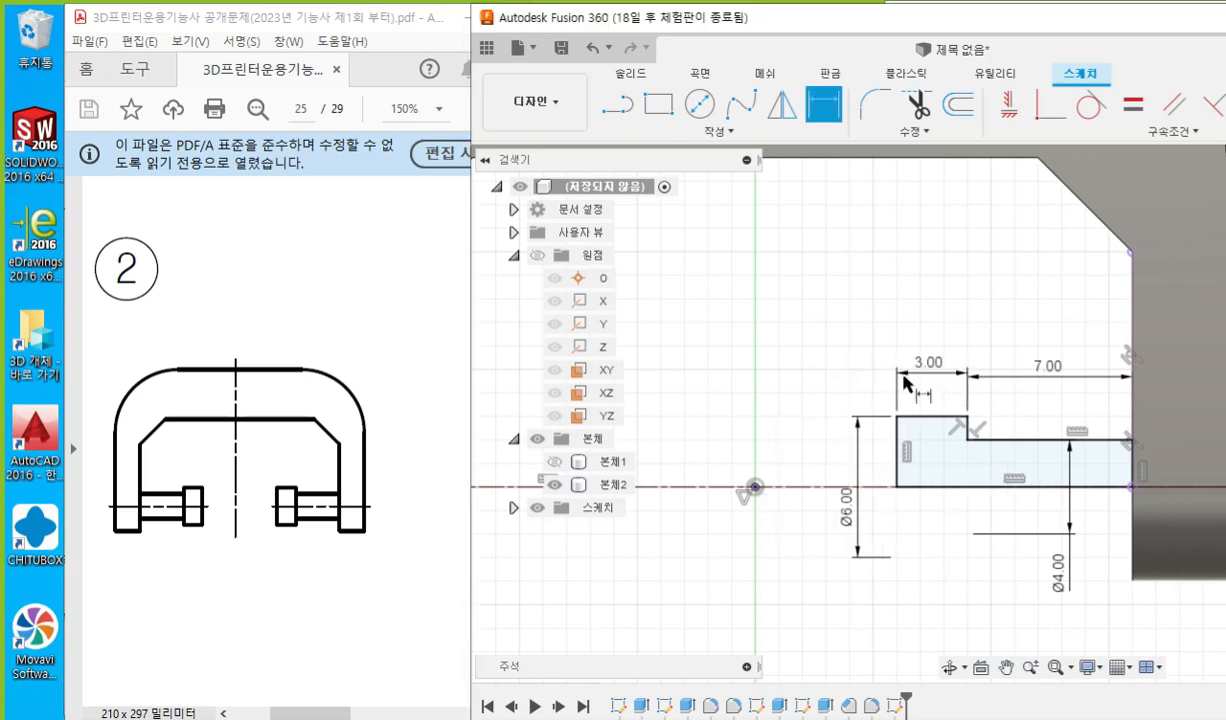
key(Escape)
Mark up the mirrored pin profile on the clamp's opposite leg, the vertical mirror line, the Mirror tool and the horizontal axis.
scroll(846, 309, down, 4)
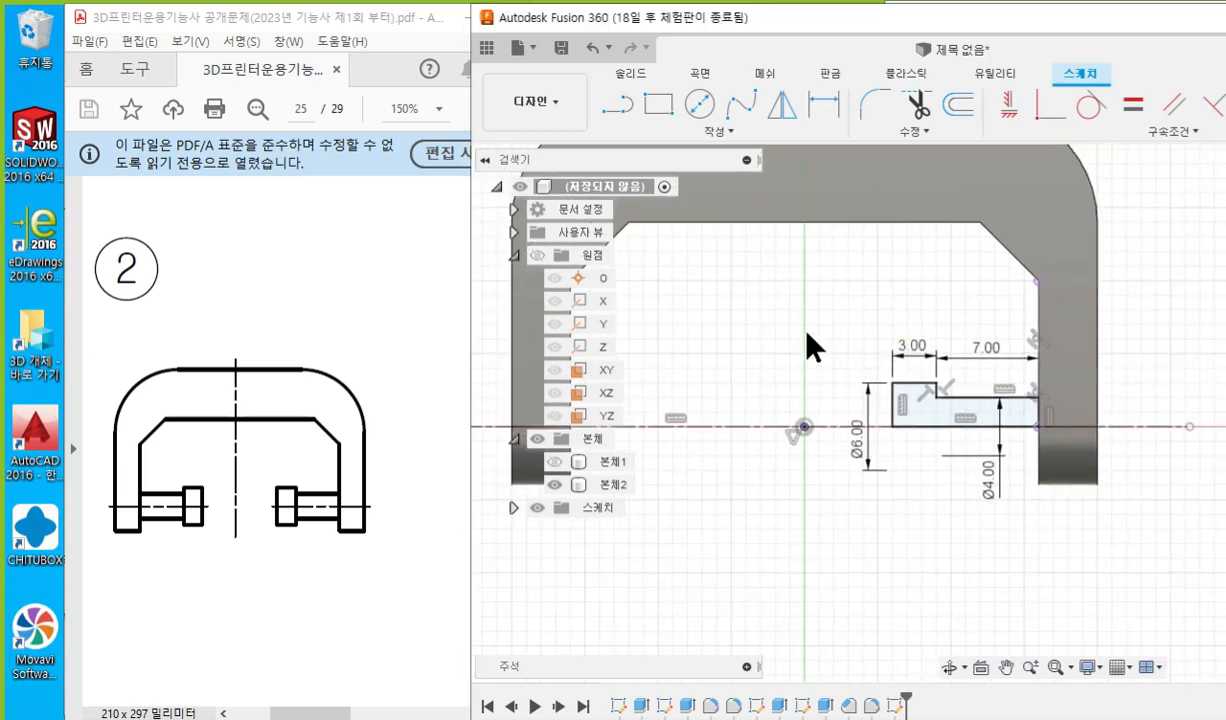
scroll(861, 345, down, 5)
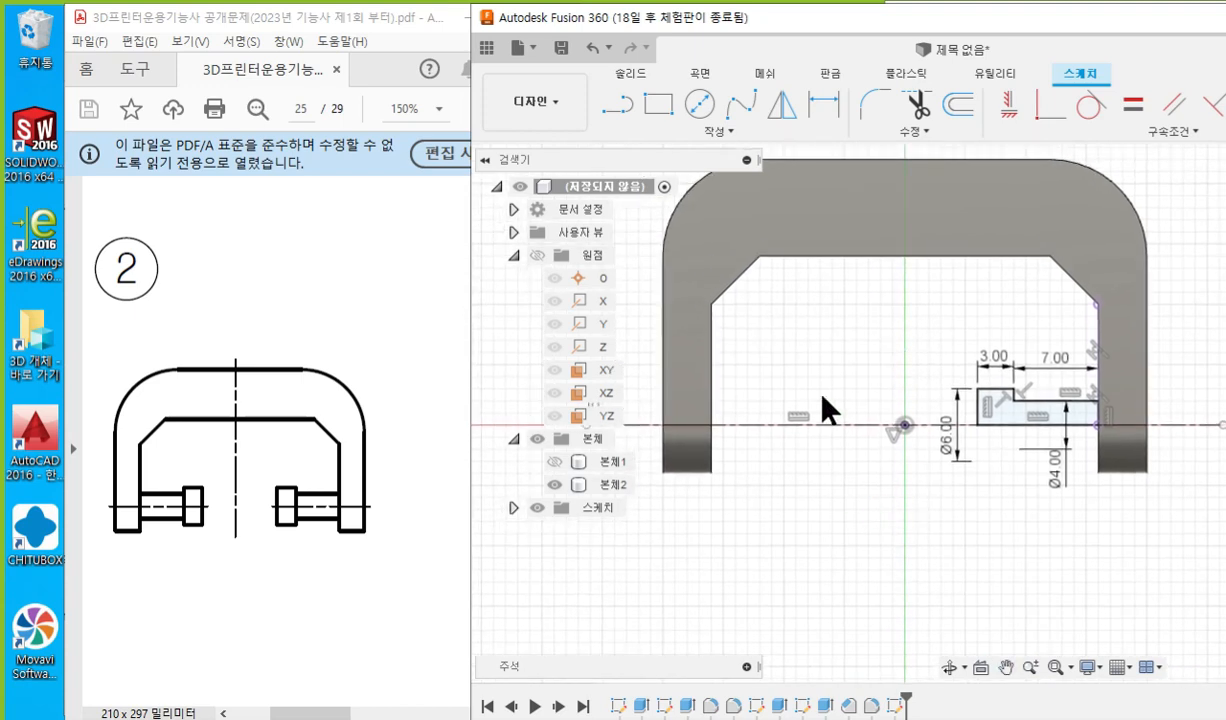
key(F12)
mouse_move(715, 427)
mouse_down()
mouse_move(714, 393)
mouse_move(770, 393)
mouse_move(767, 378)
mouse_move(800, 405)
mouse_move(790, 420)
mouse_move(719, 422)
mouse_up()
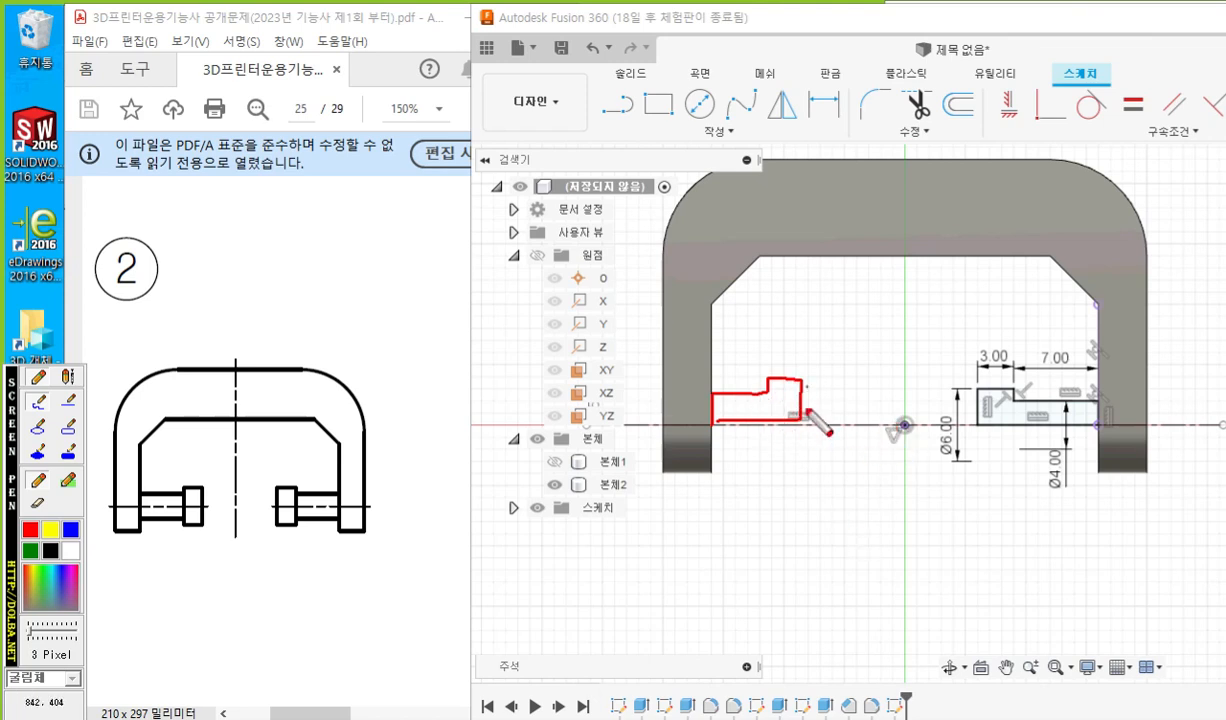
drag(902, 425, 903, 203)
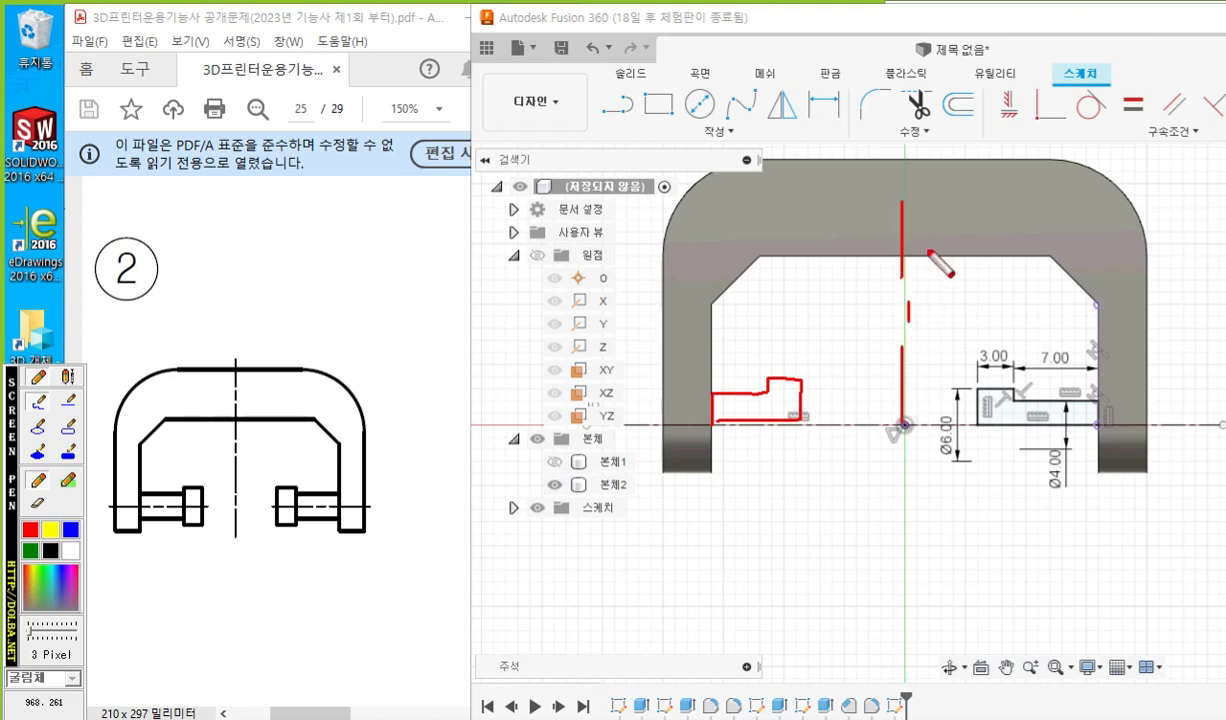
mouse_move(782, 127)
mouse_down()
mouse_move(760, 80)
mouse_move(800, 140)
mouse_up()
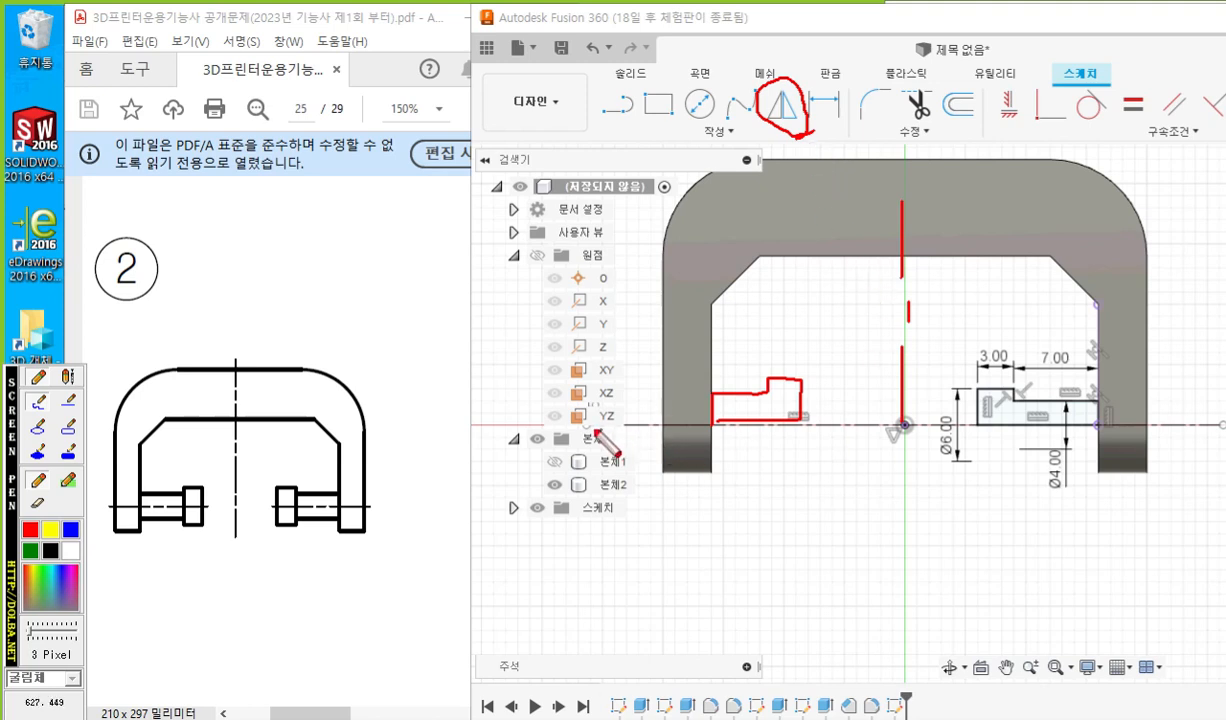
mouse_move(593, 428)
mouse_down()
mouse_move(1205, 430)
mouse_move(1186, 455)
mouse_up()
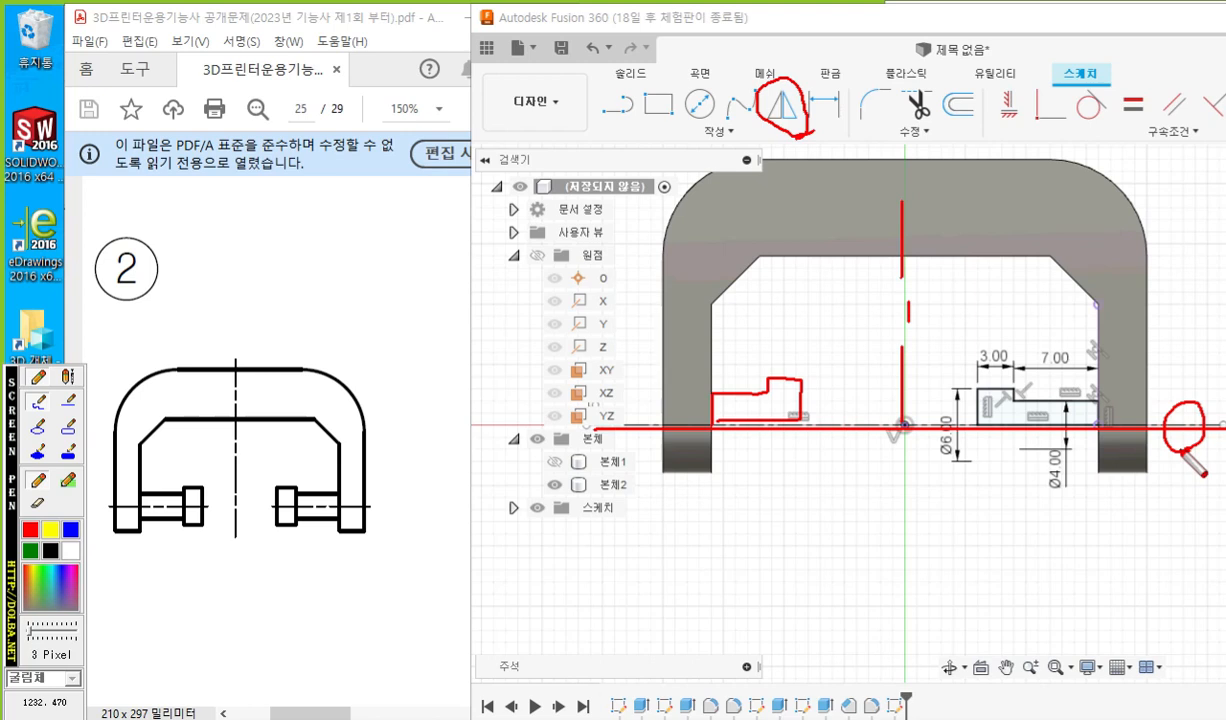
key(Escape)
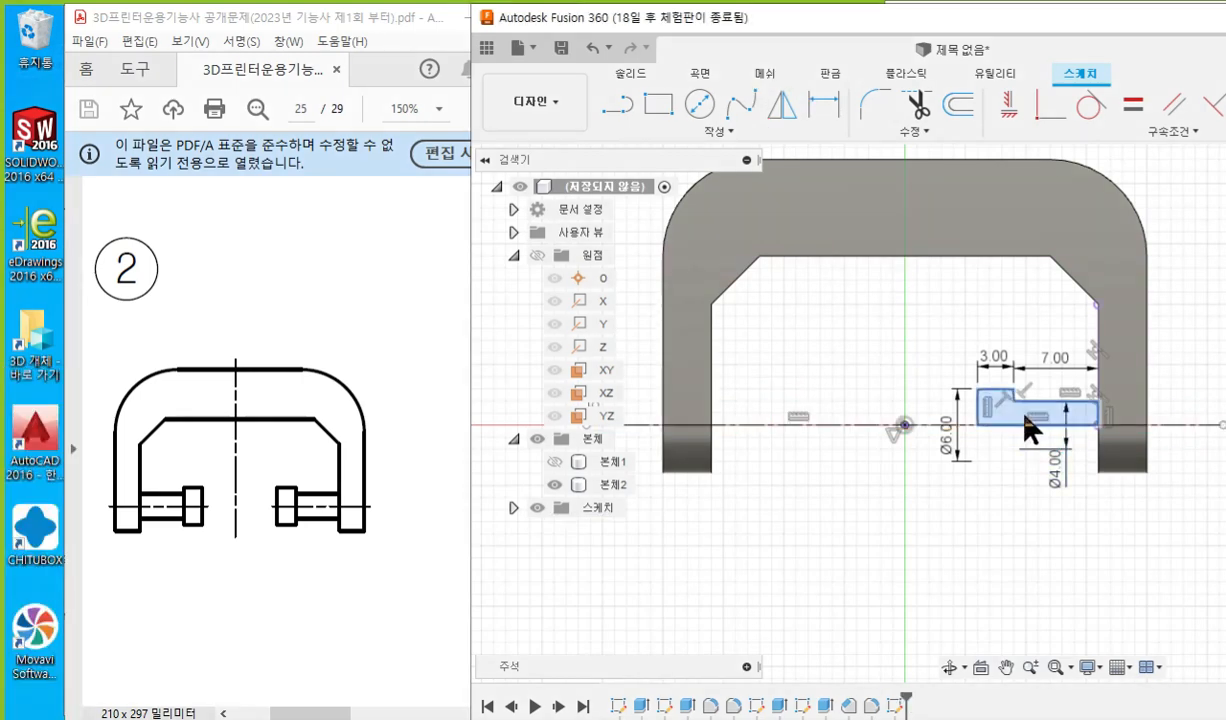
Revolve the stepped pin profile a full 360° about the horizontal axis and join it to the clamp body.
scroll(998, 417, up, 3)
scroll(991, 405, up, 2)
middle_drag(1004, 424, 865, 430)
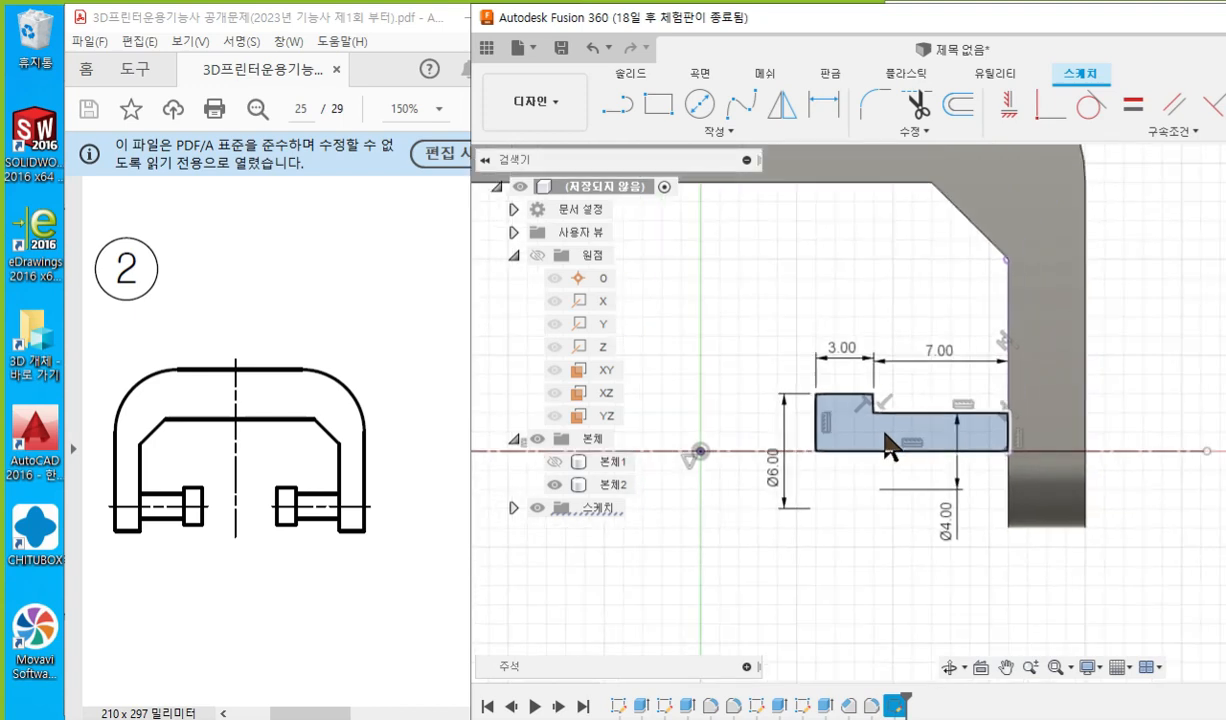
scroll(884, 445, down, 3)
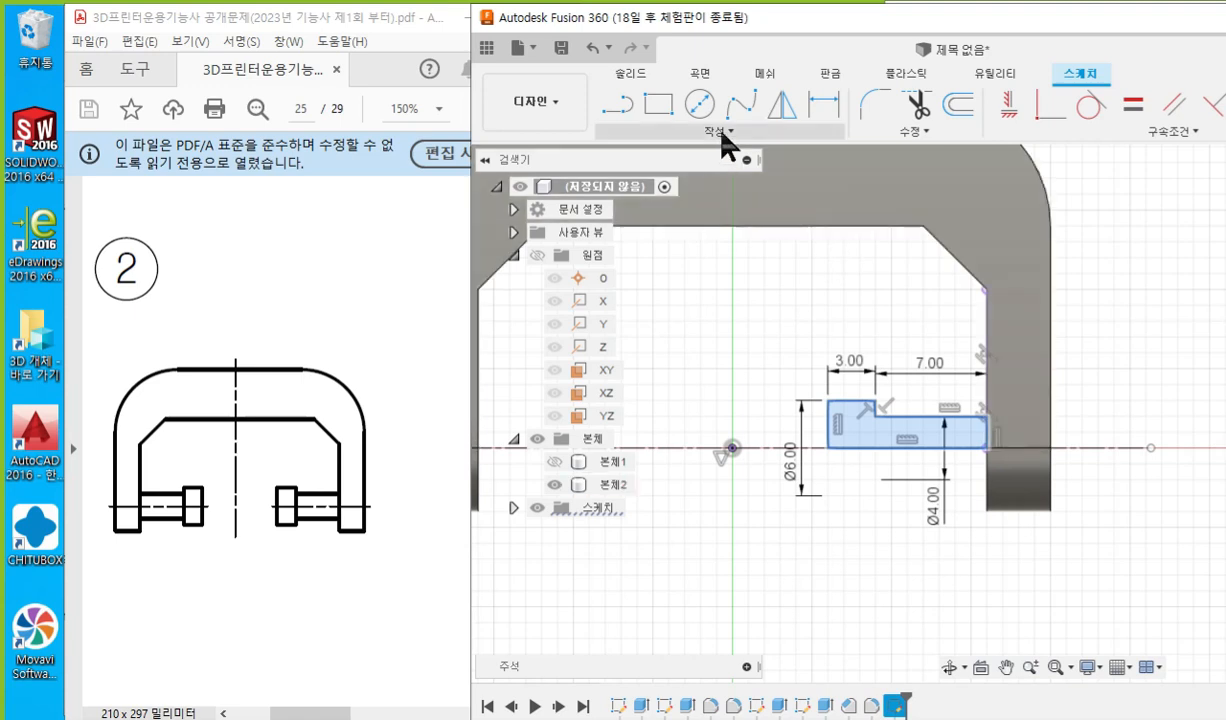
click(636, 76)
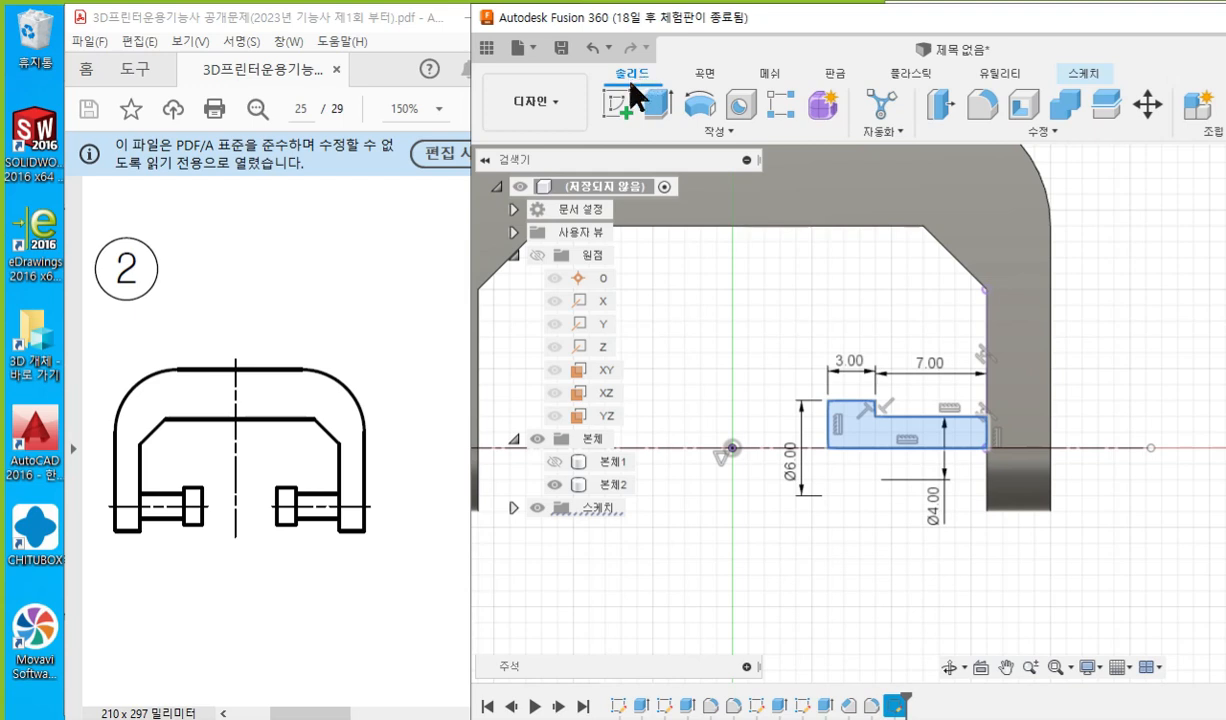
right_click(876, 444)
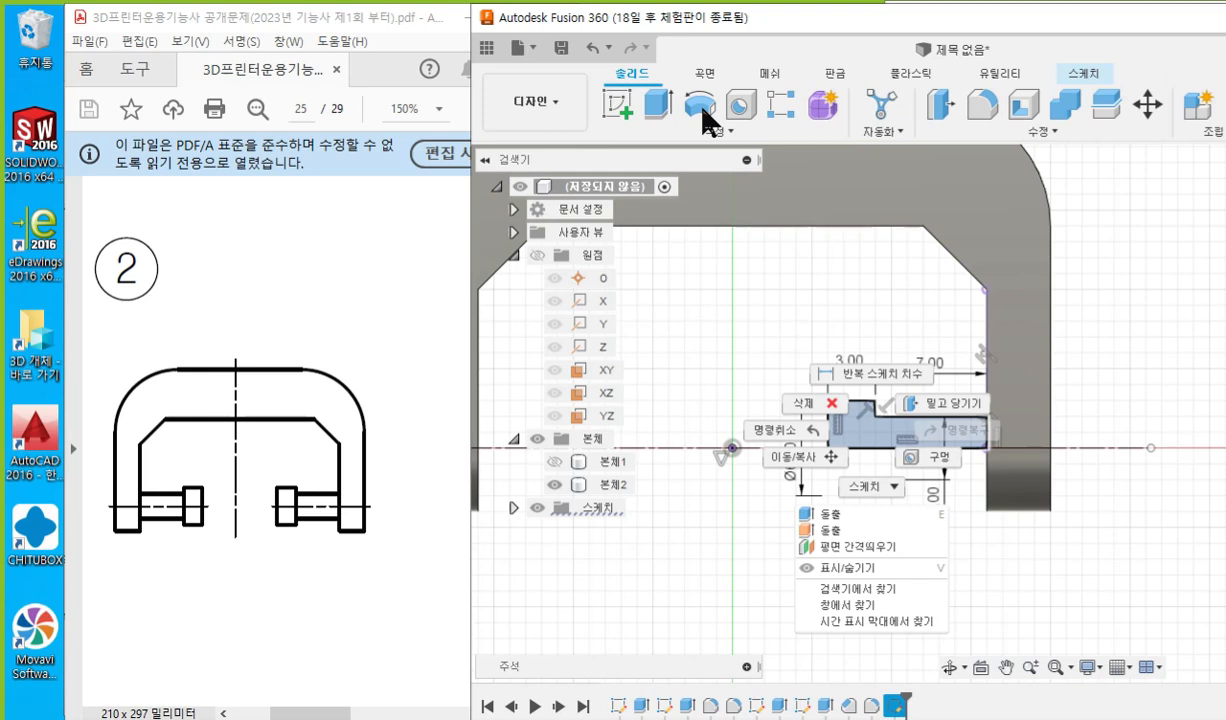
key(Escape)
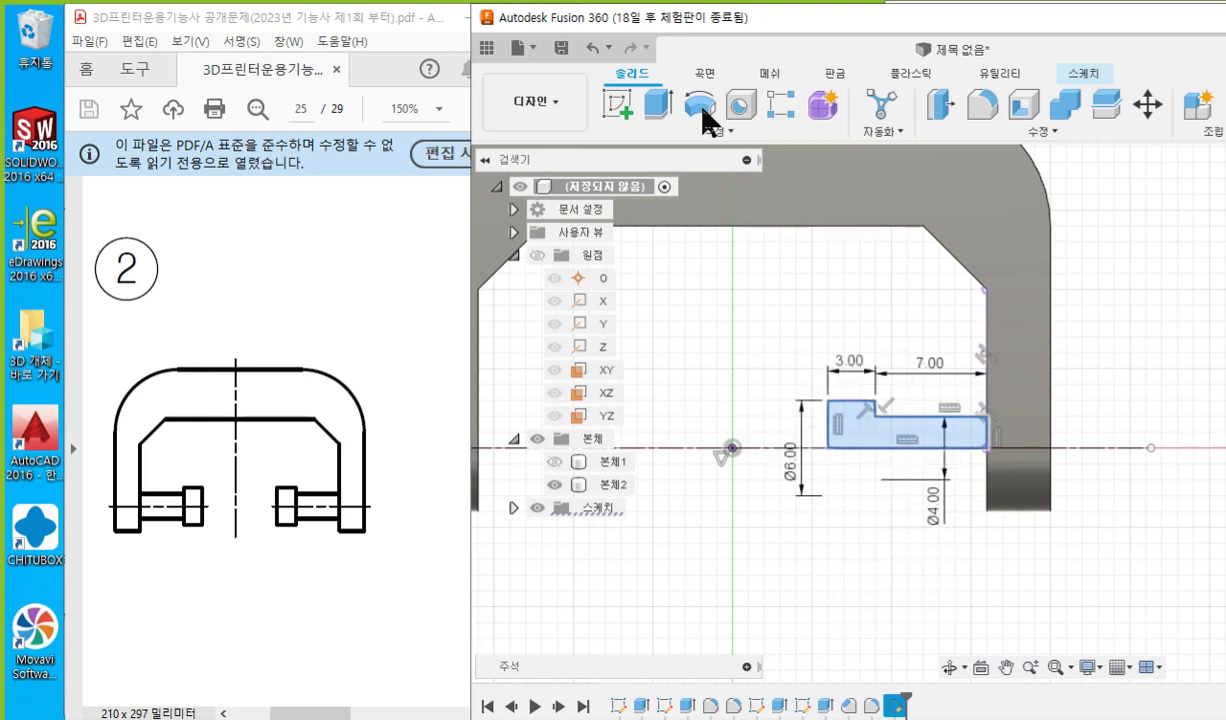
click(693, 104)
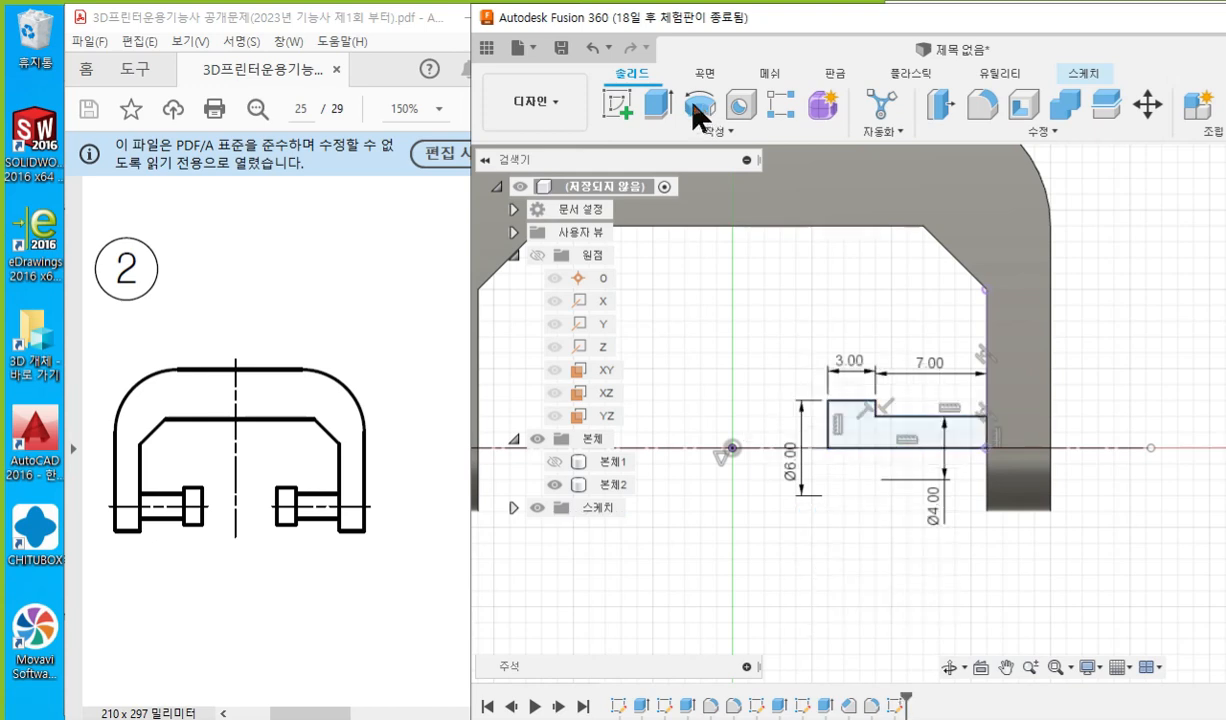
click(860, 425)
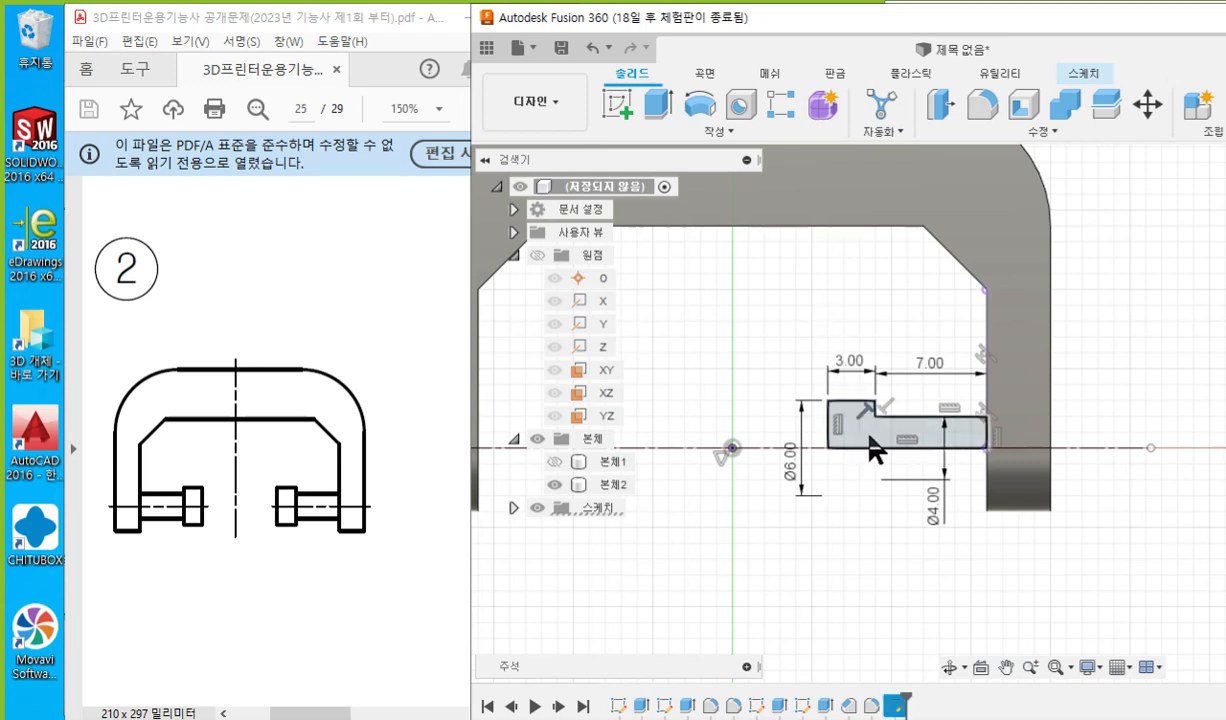
click(698, 108)
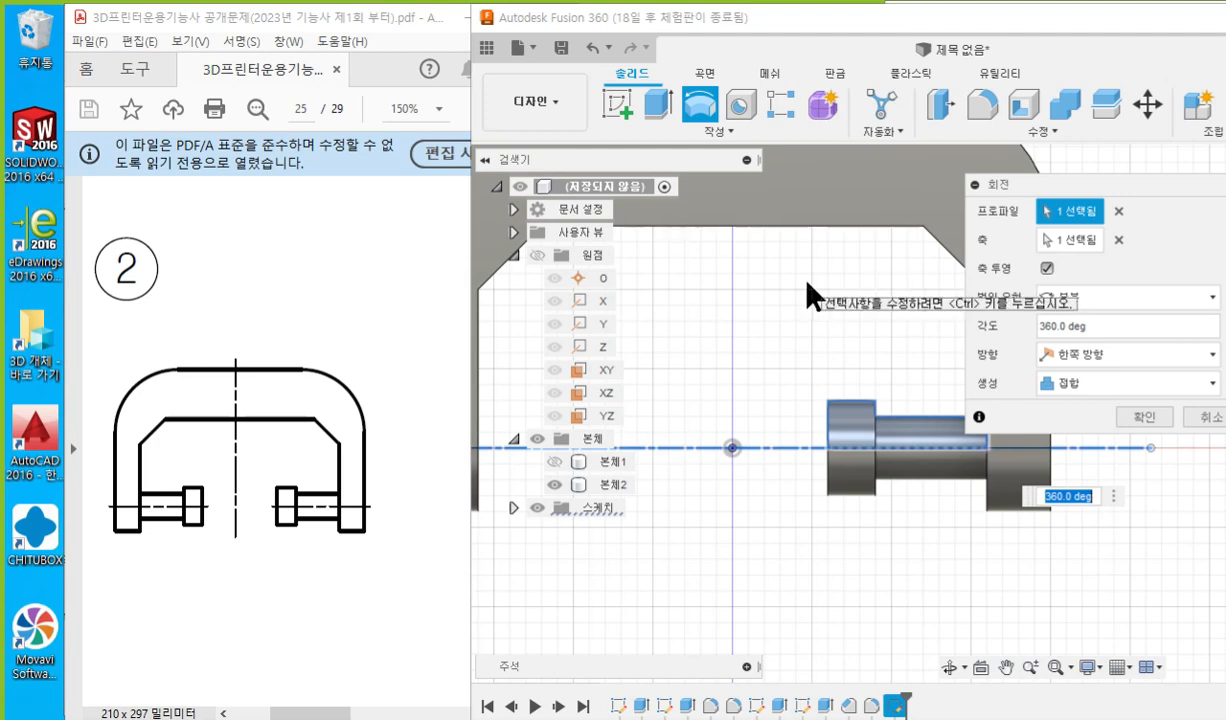
drag(1072, 185, 889, 192)
drag(824, 16, 555, 30)
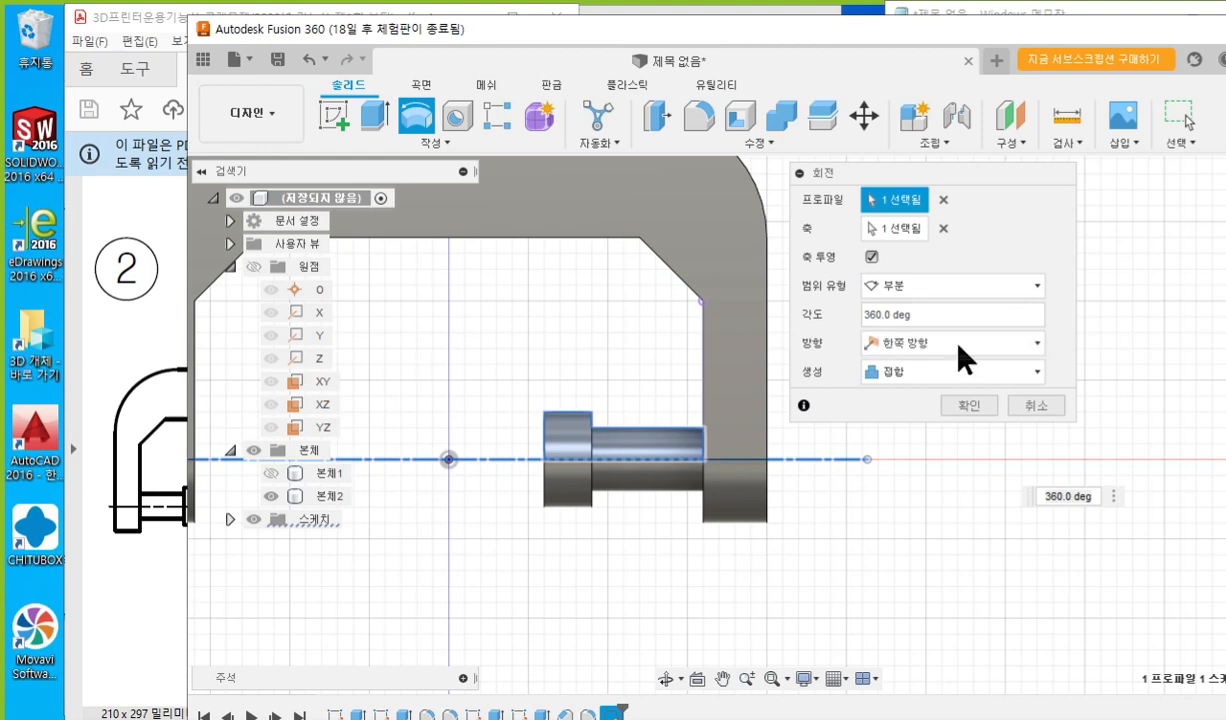
click(976, 412)
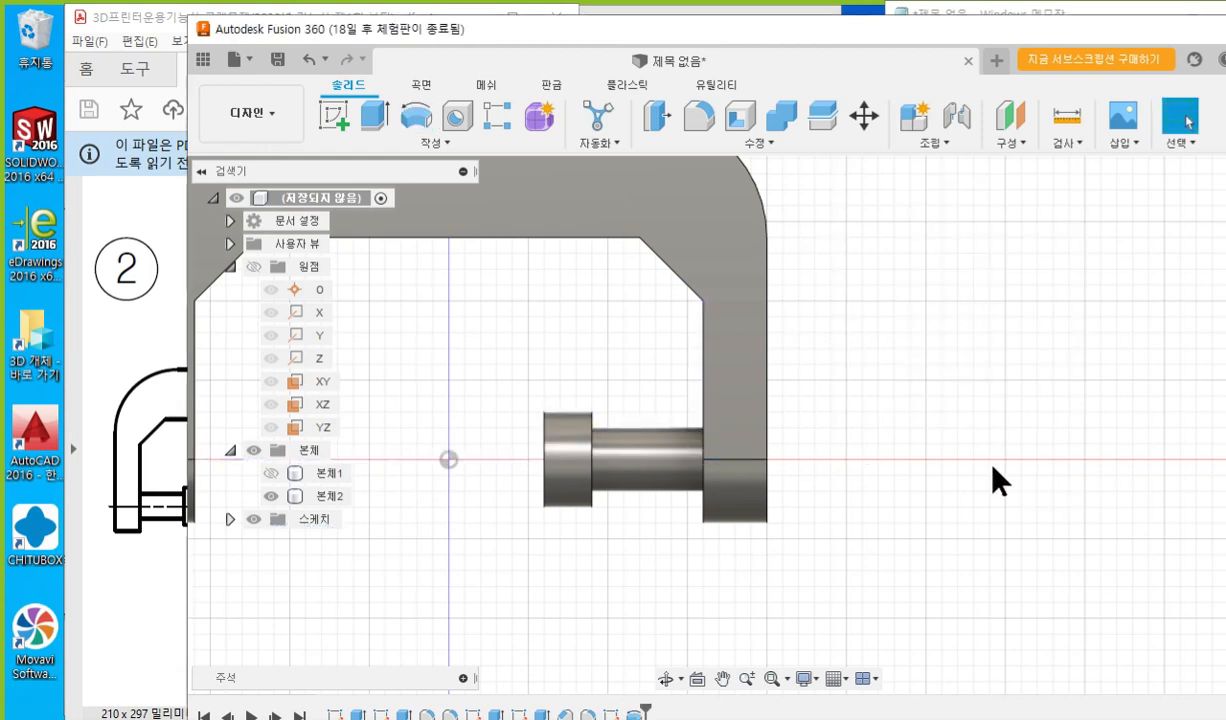
Mark up the YZ mirror plane, the pin as the feature (피처) to mirror, and the Mirror command over the clamp model.
middle_drag(508, 367, 793, 401)
scroll(804, 385, down, 2)
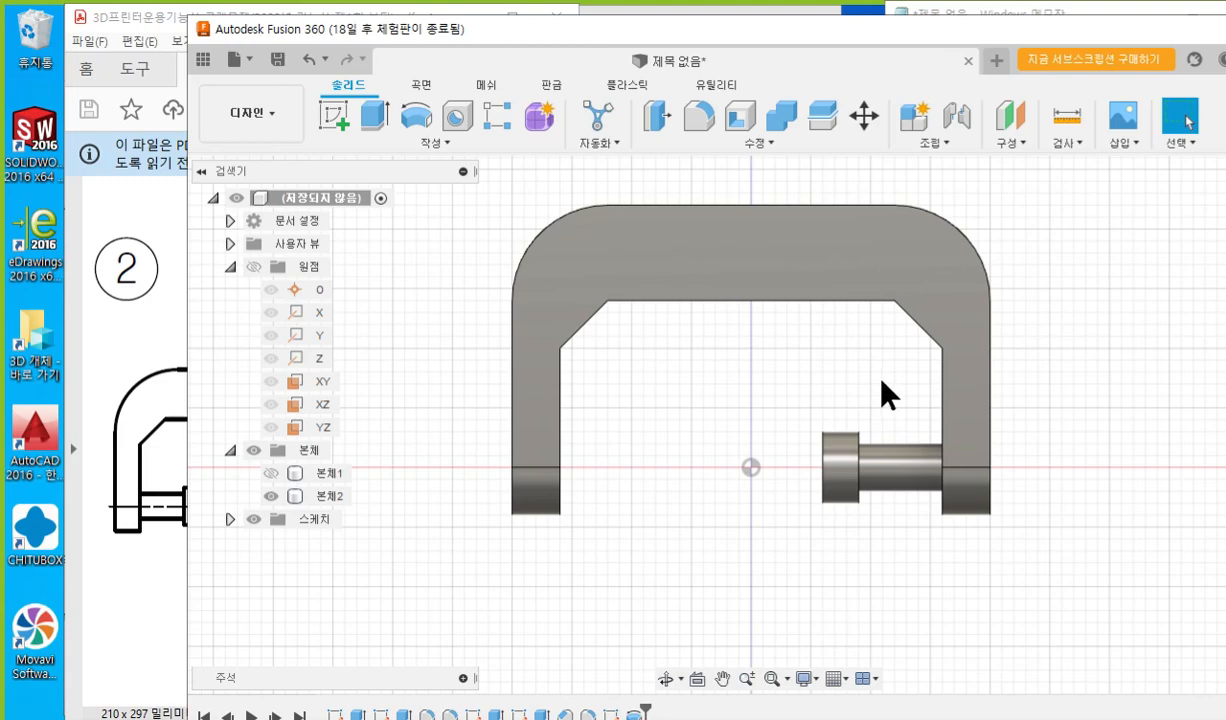
shift+middle_drag(881, 380, 799, 392)
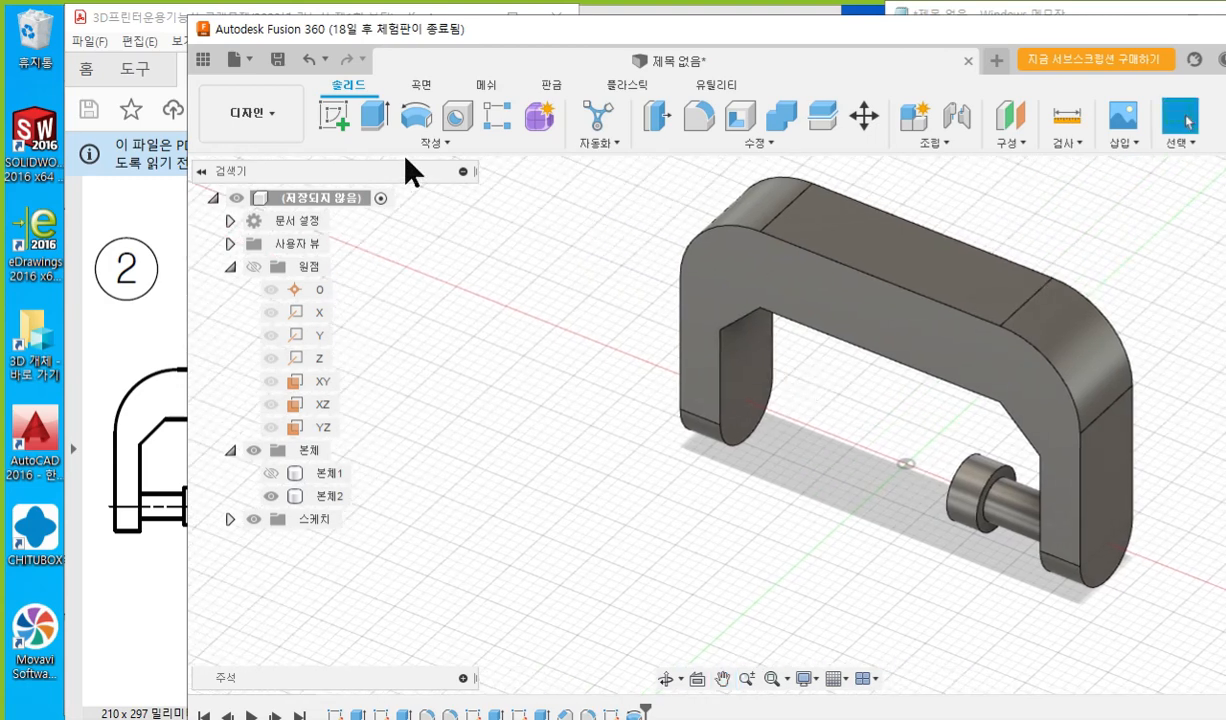
click(432, 144)
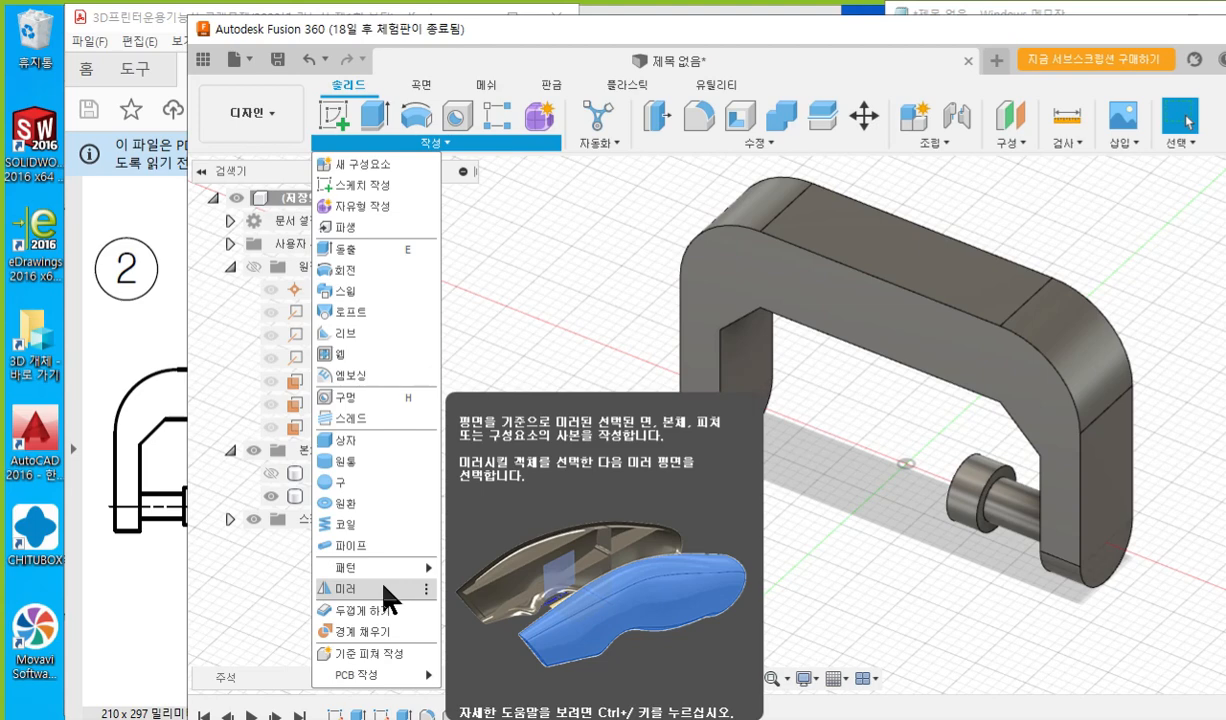
key(F12)
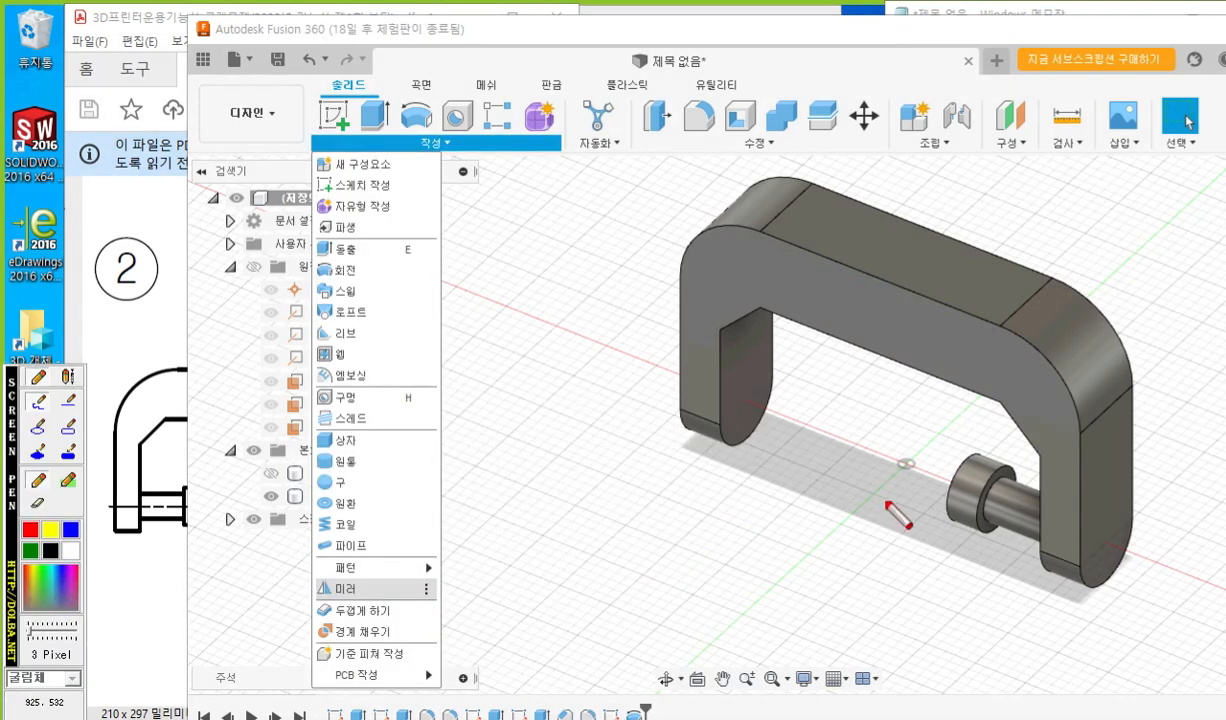
mouse_move(933, 385)
mouse_down()
mouse_move(864, 465)
mouse_move(905, 505)
mouse_move(935, 382)
mouse_up()
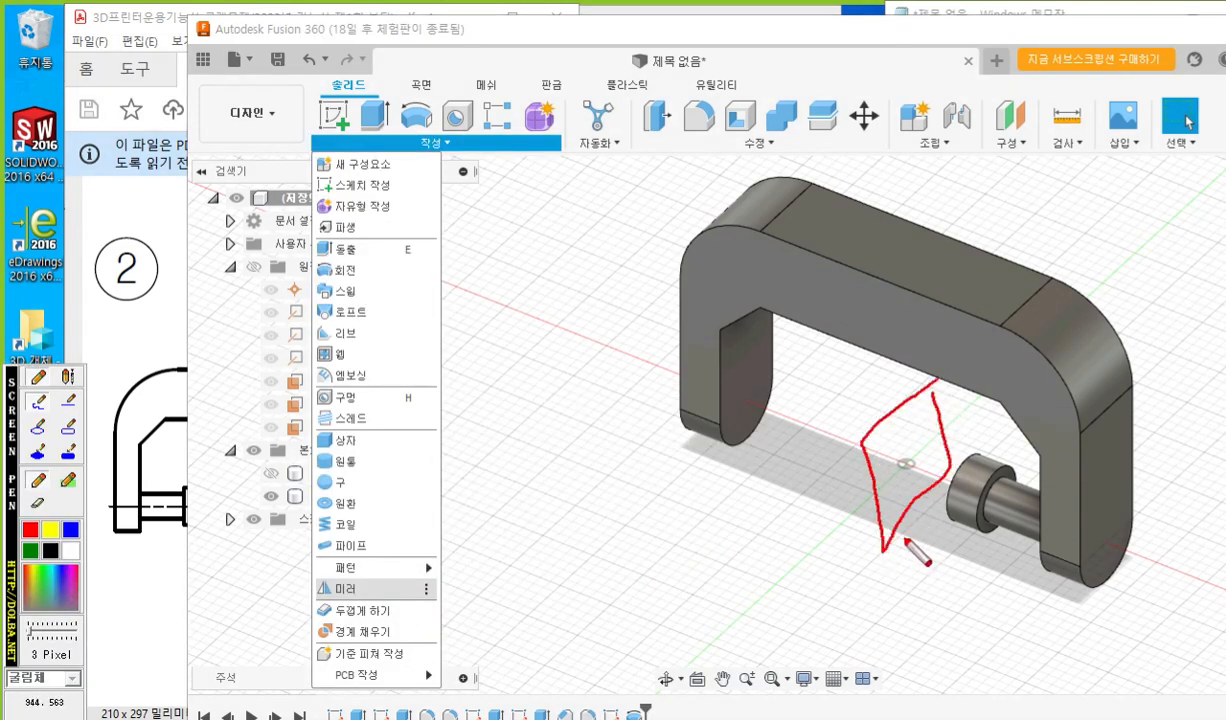
mouse_move(781, 476)
mouse_down()
mouse_move(810, 486)
mouse_move(814, 516)
mouse_move(828, 480)
mouse_move(852, 506)
mouse_up()
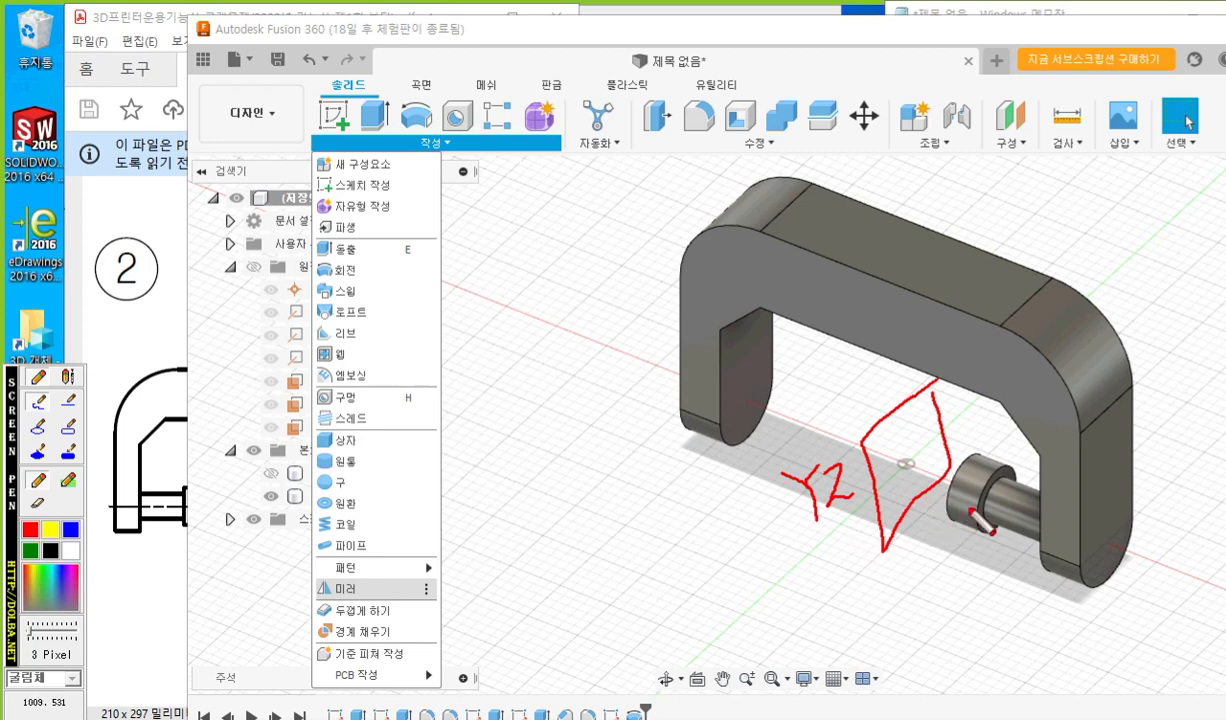
drag(981, 530, 946, 601)
mouse_move(933, 604)
mouse_down()
mouse_move(957, 603)
mouse_move(963, 619)
mouse_move(991, 581)
mouse_move(1008, 617)
mouse_up()
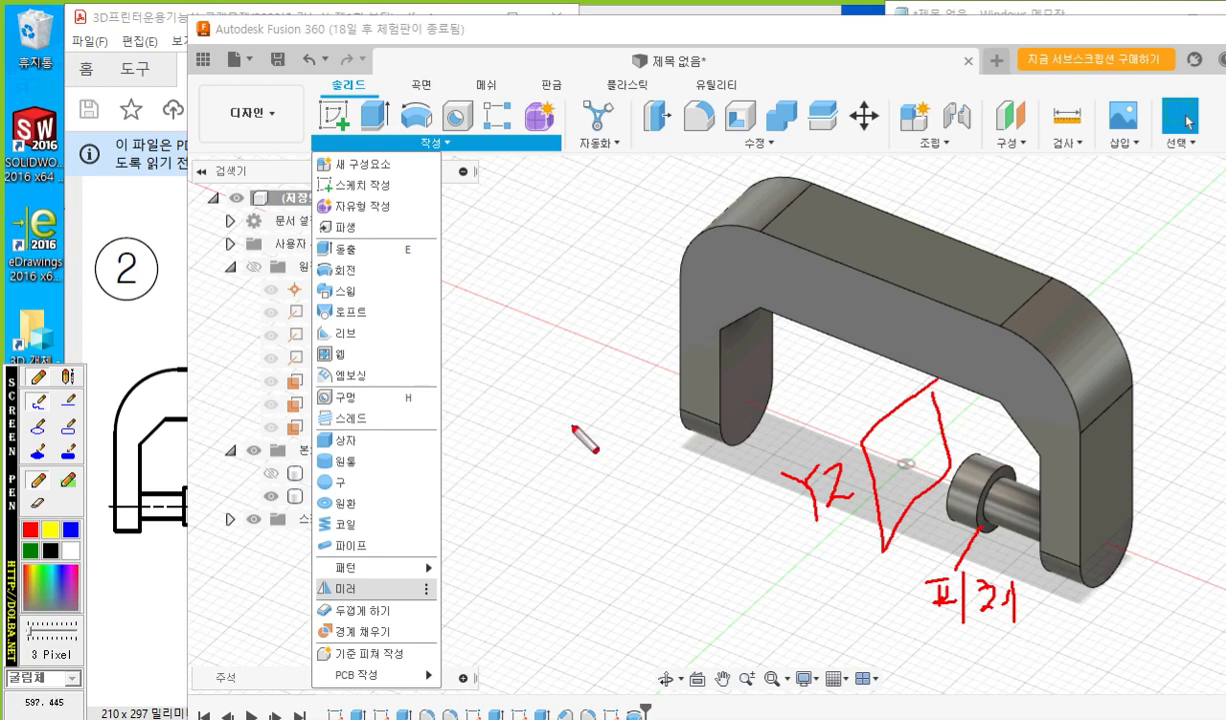
mouse_move(388, 597)
mouse_down()
mouse_move(292, 594)
mouse_move(372, 608)
mouse_up()
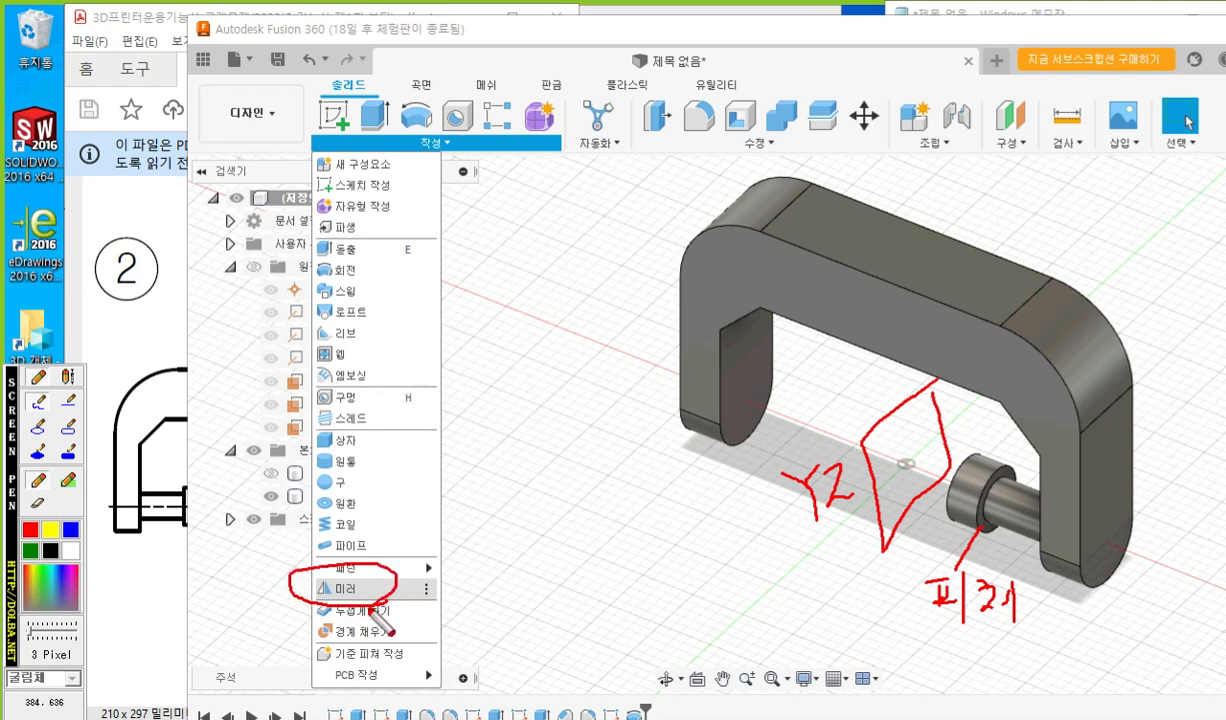
key(Escape)
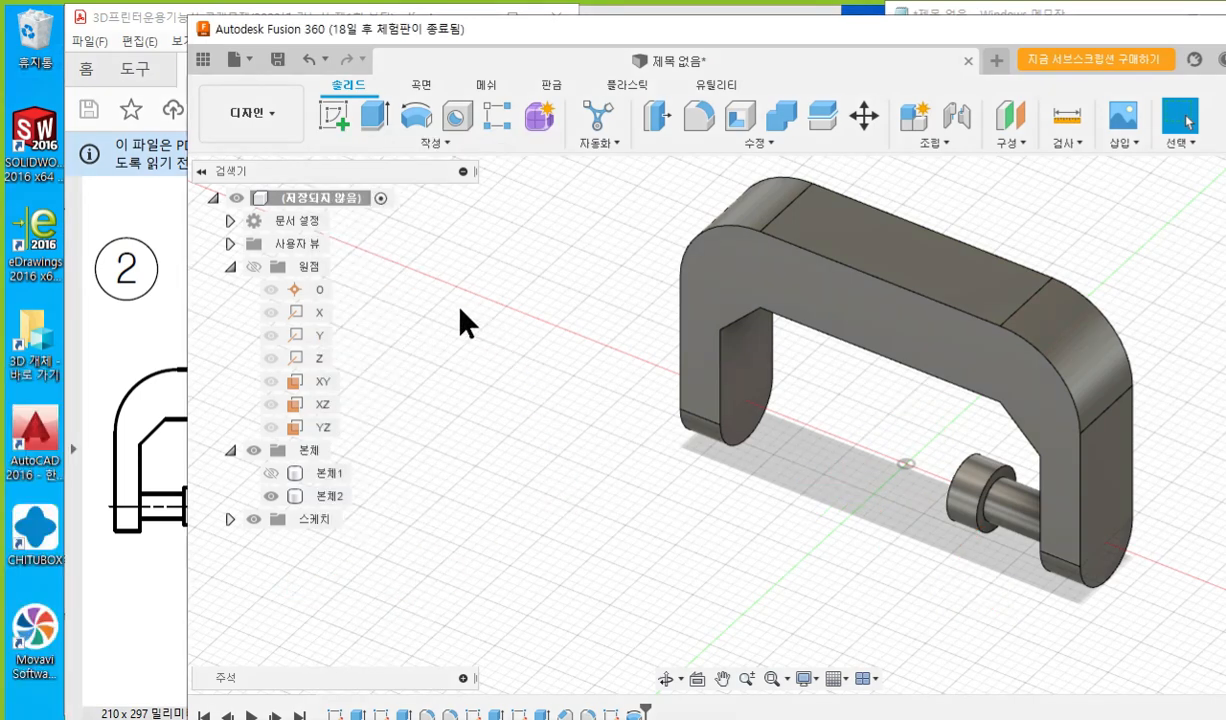
Start a solid Mirror with Feature (피처) as the object type.
click(432, 148)
click(397, 593)
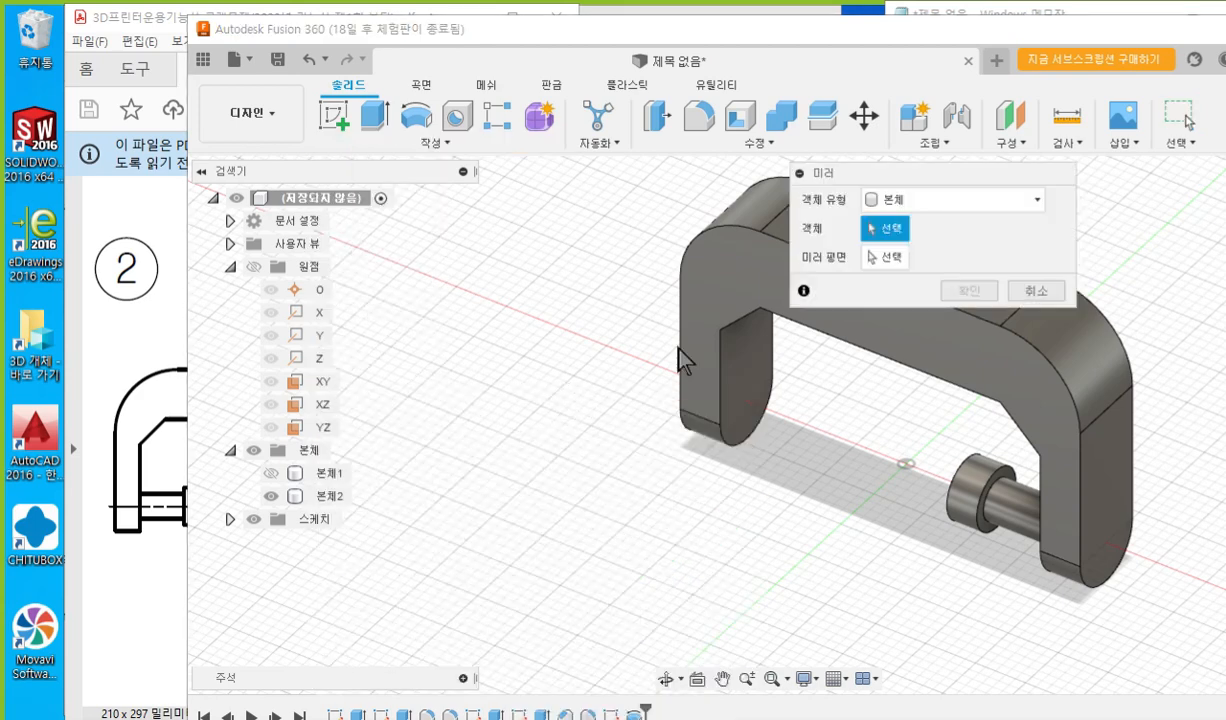
click(946, 201)
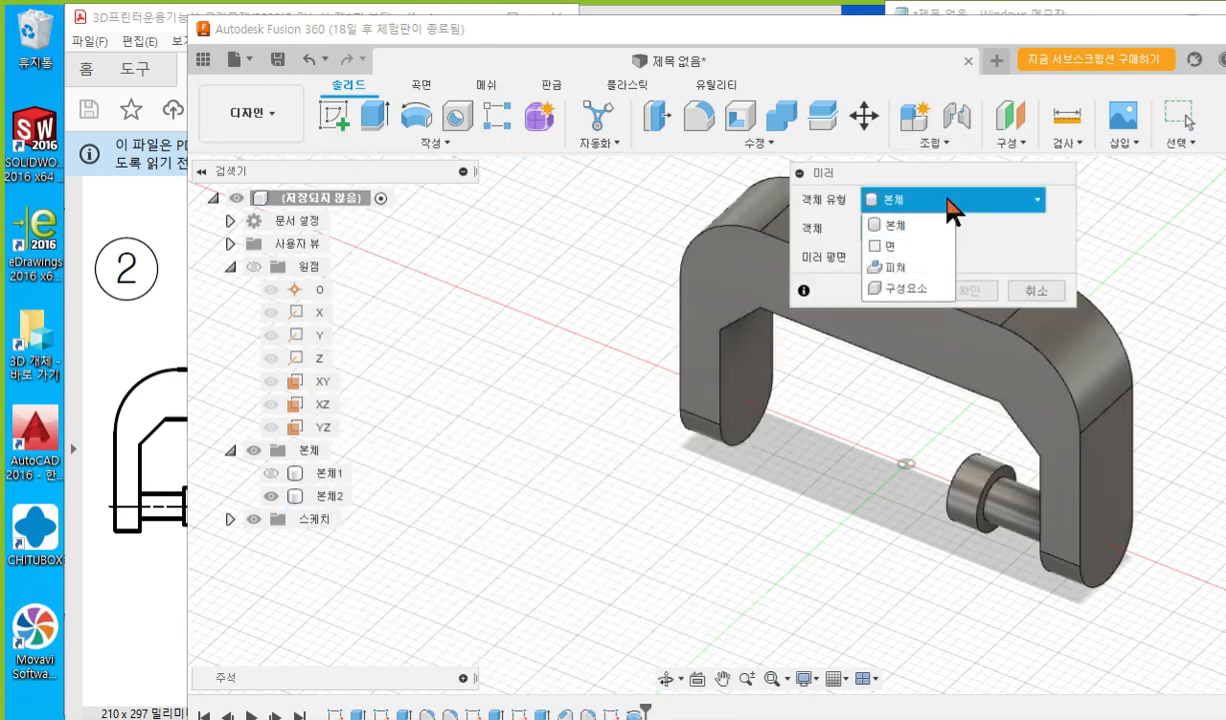
click(922, 266)
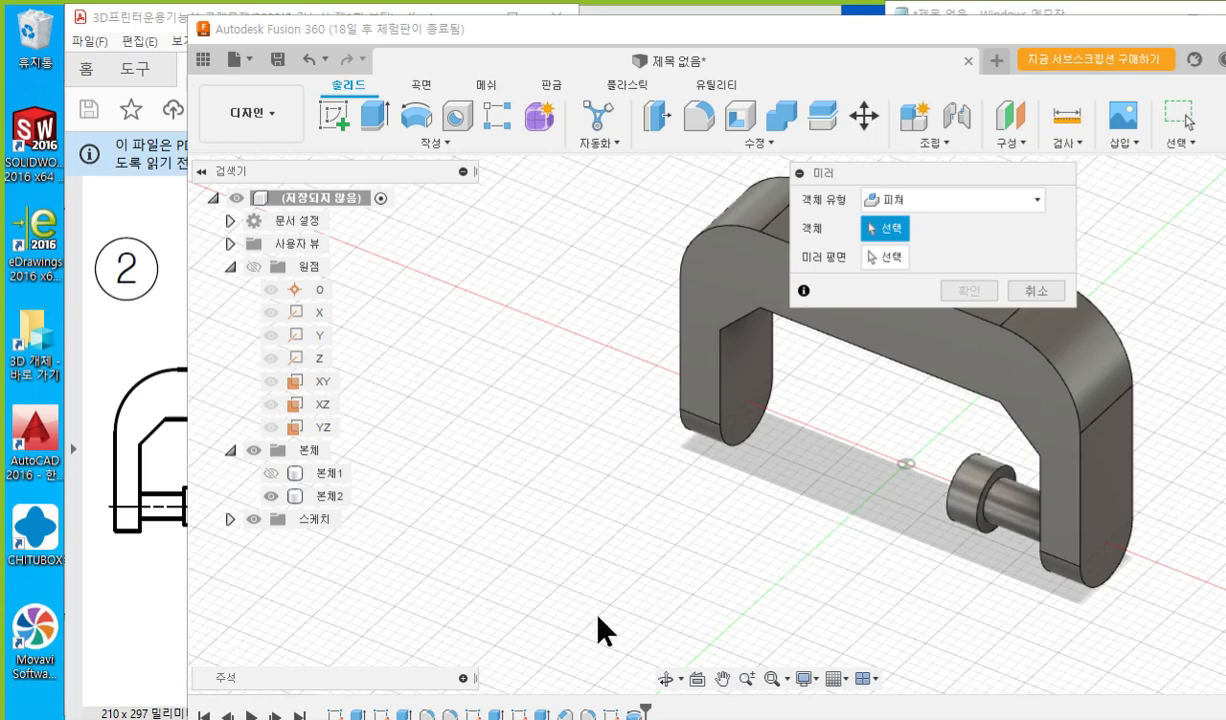
Shorten the modelling window to reveal its timeline and circle the pin's sketch and revolve entries there.
drag(190, 719, 205, 621)
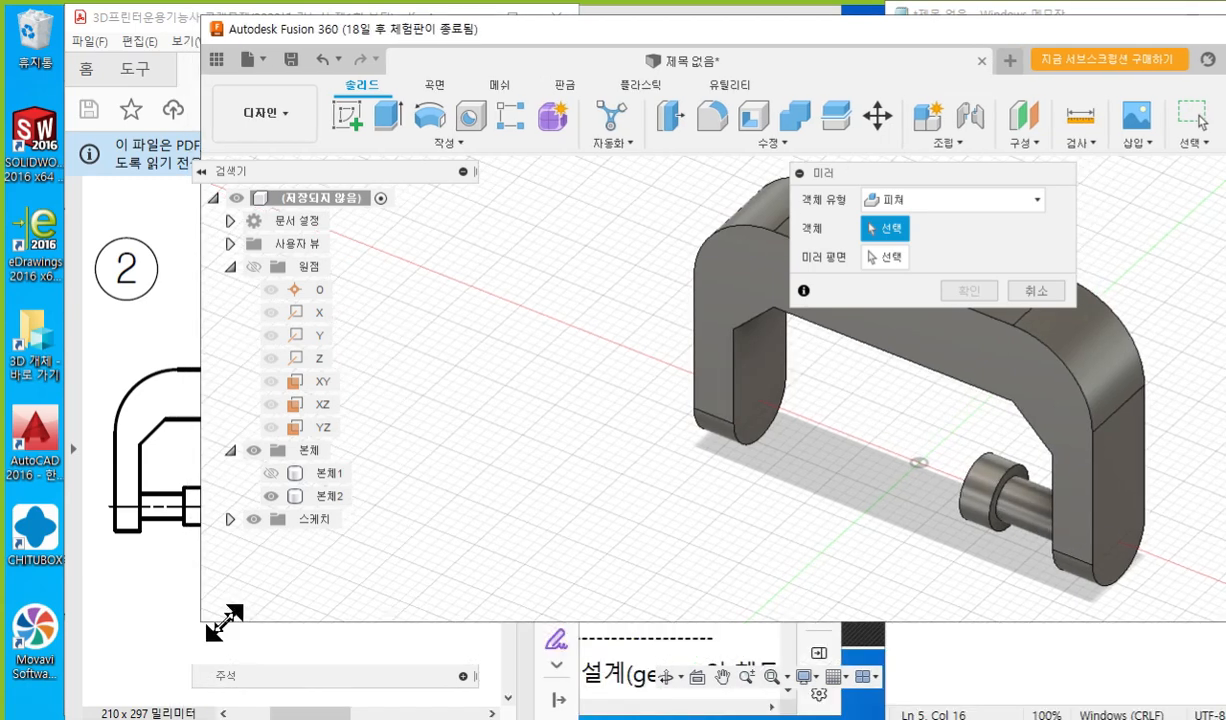
key(F9)
mouse_move(660, 613)
mouse_down()
mouse_move(624, 616)
mouse_move(653, 582)
mouse_move(657, 617)
mouse_up()
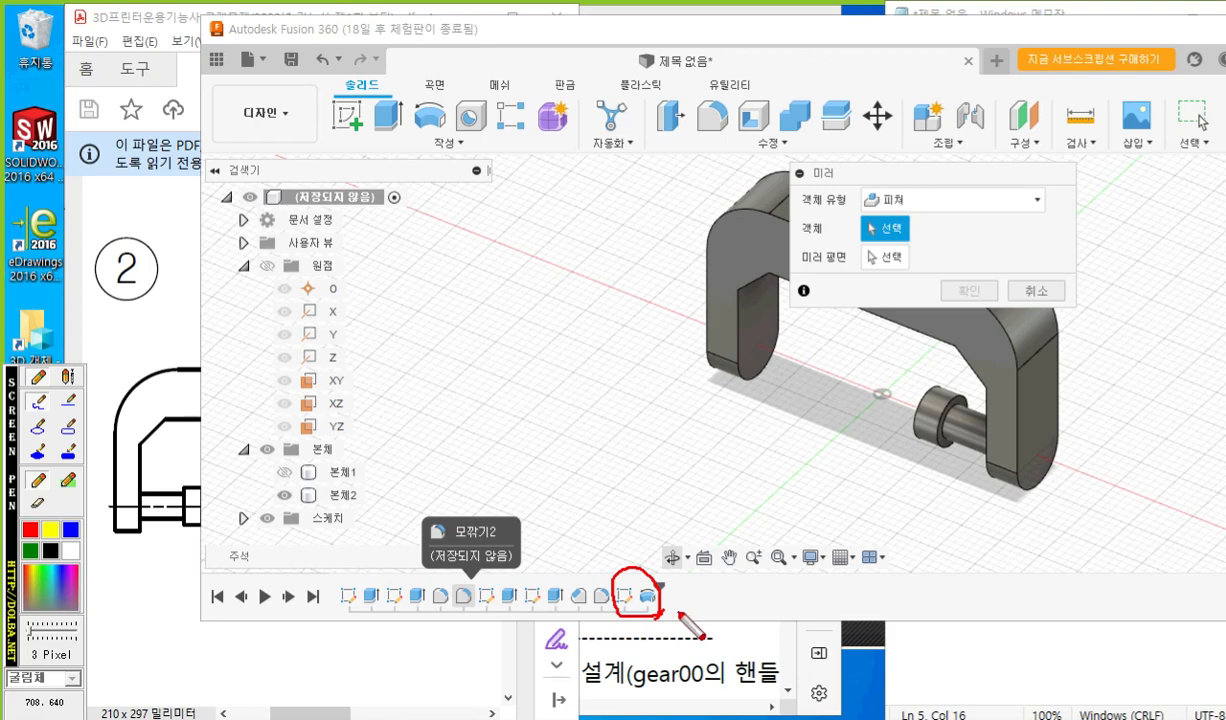
key(F9)
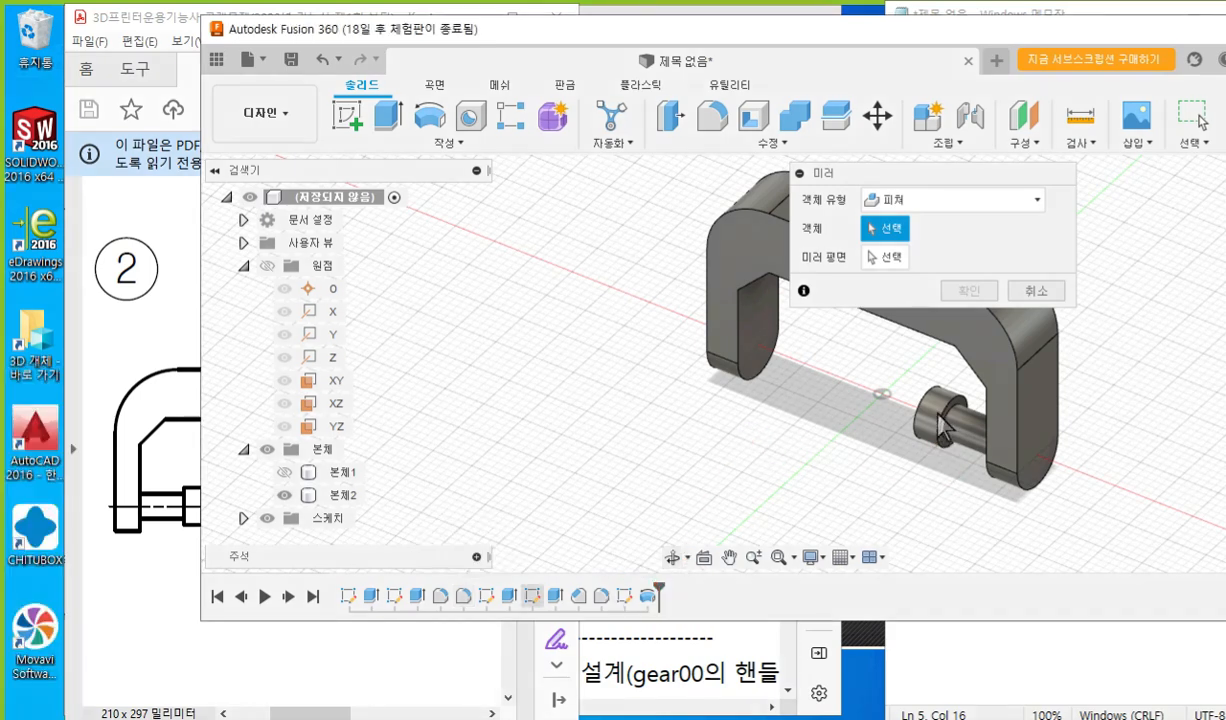
Choose the revolved pin as the feature to mirror and activate the mirror plane selection.
middle_drag(800, 449, 788, 462)
click(900, 456)
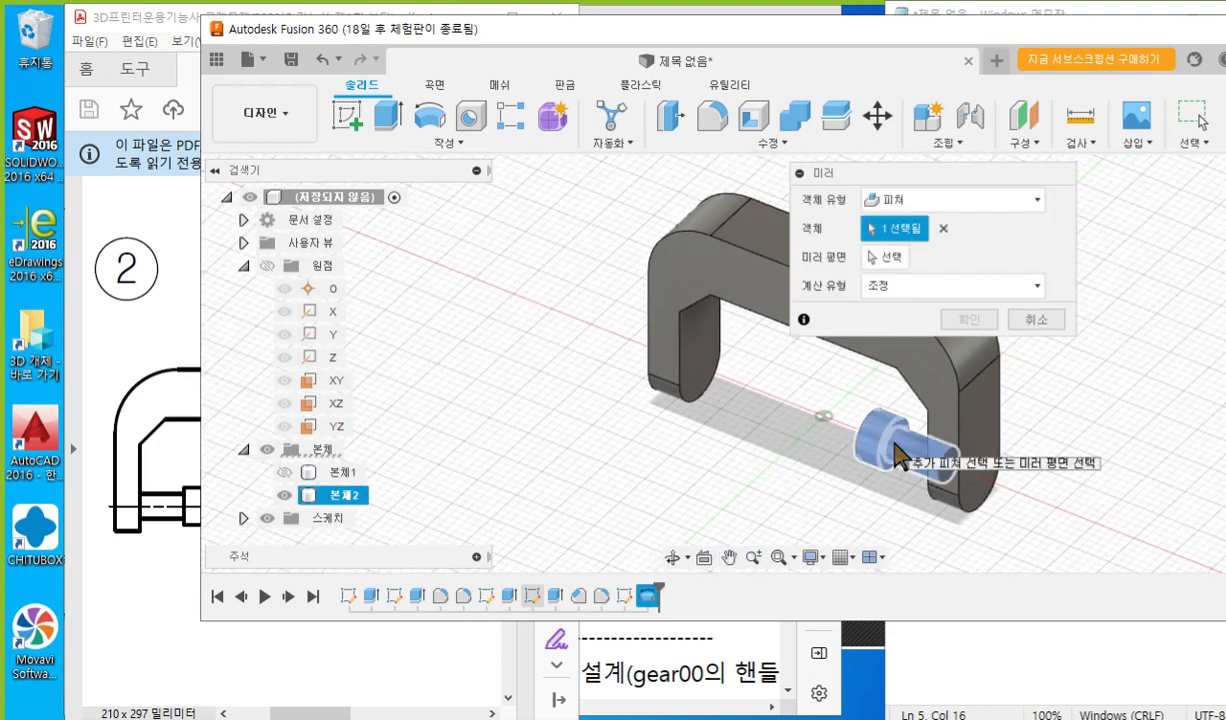
click(890, 259)
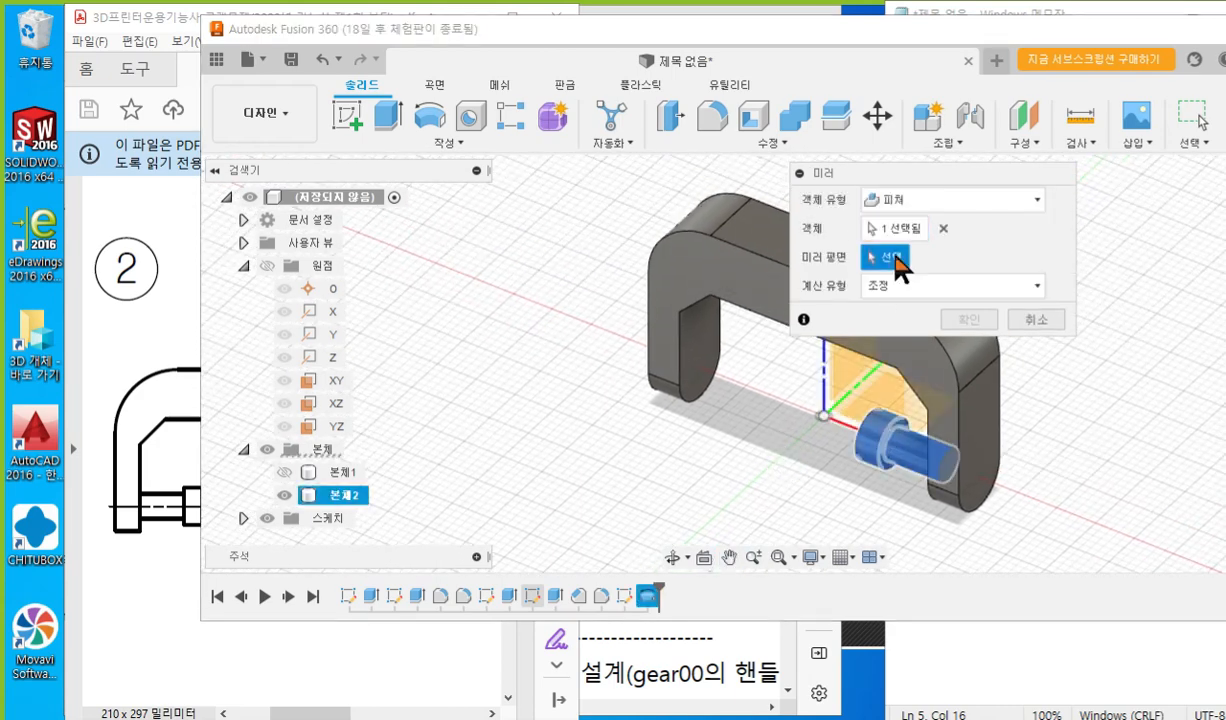
Outline the YZ origin plane in the model and mark its entry among the origin planes as the mirror plane.
scroll(612, 386, up, 5)
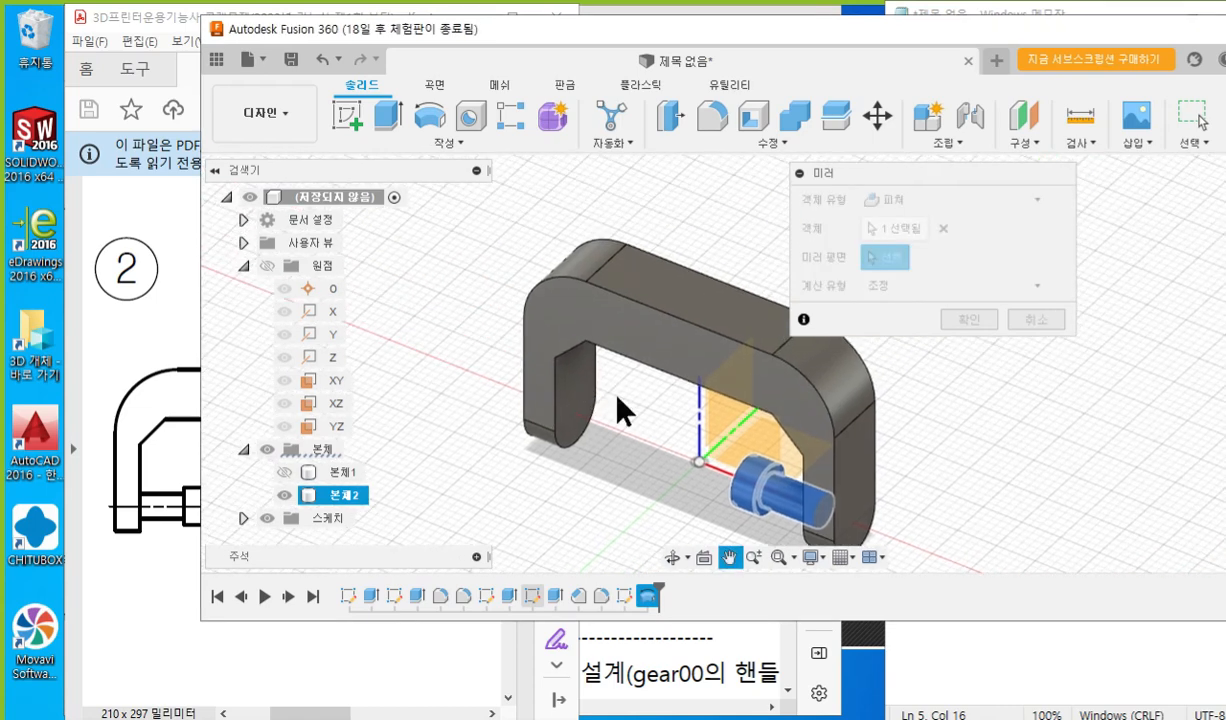
middle_drag(643, 412, 596, 401)
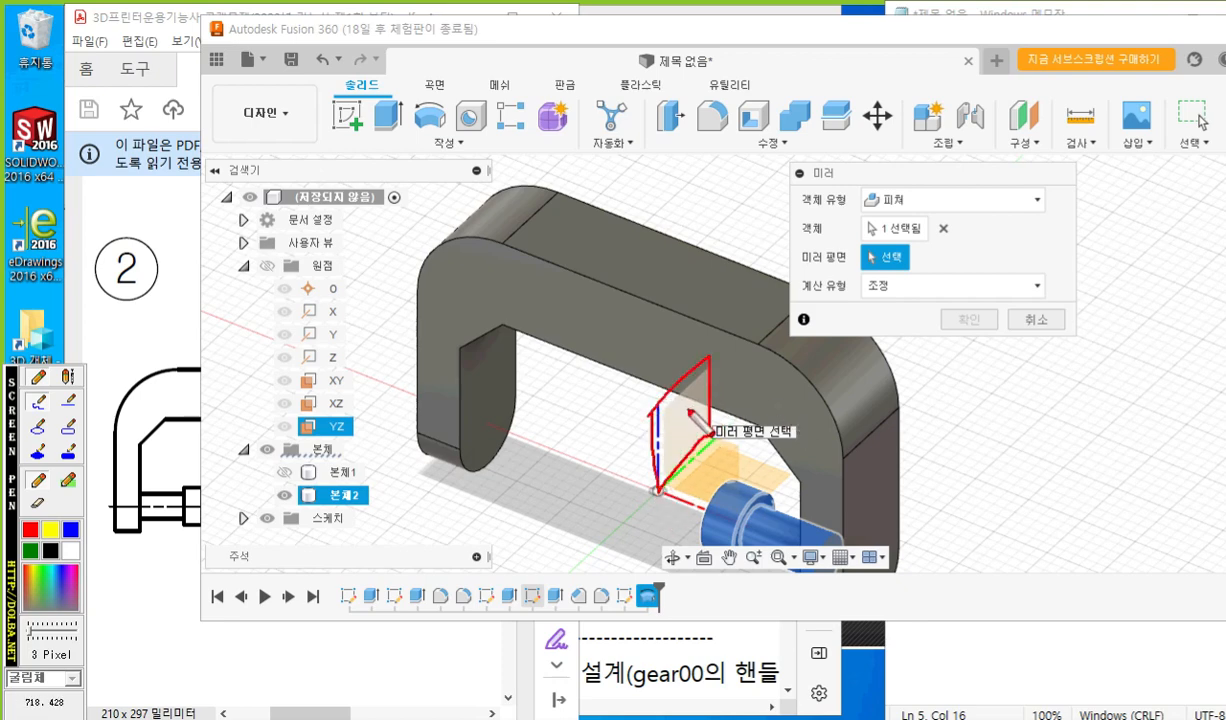
drag(272, 438, 405, 437)
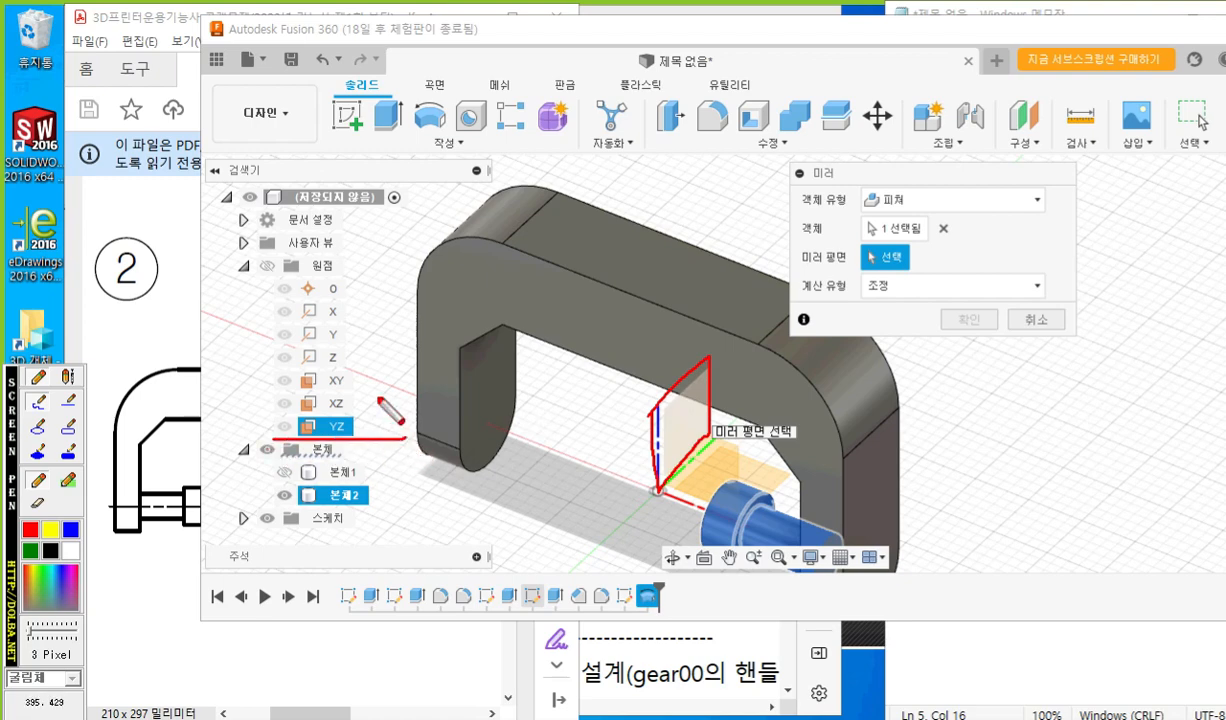
mouse_move(361, 397)
mouse_down()
mouse_move(377, 408)
mouse_move(375, 434)
mouse_move(407, 403)
mouse_move(407, 434)
mouse_up()
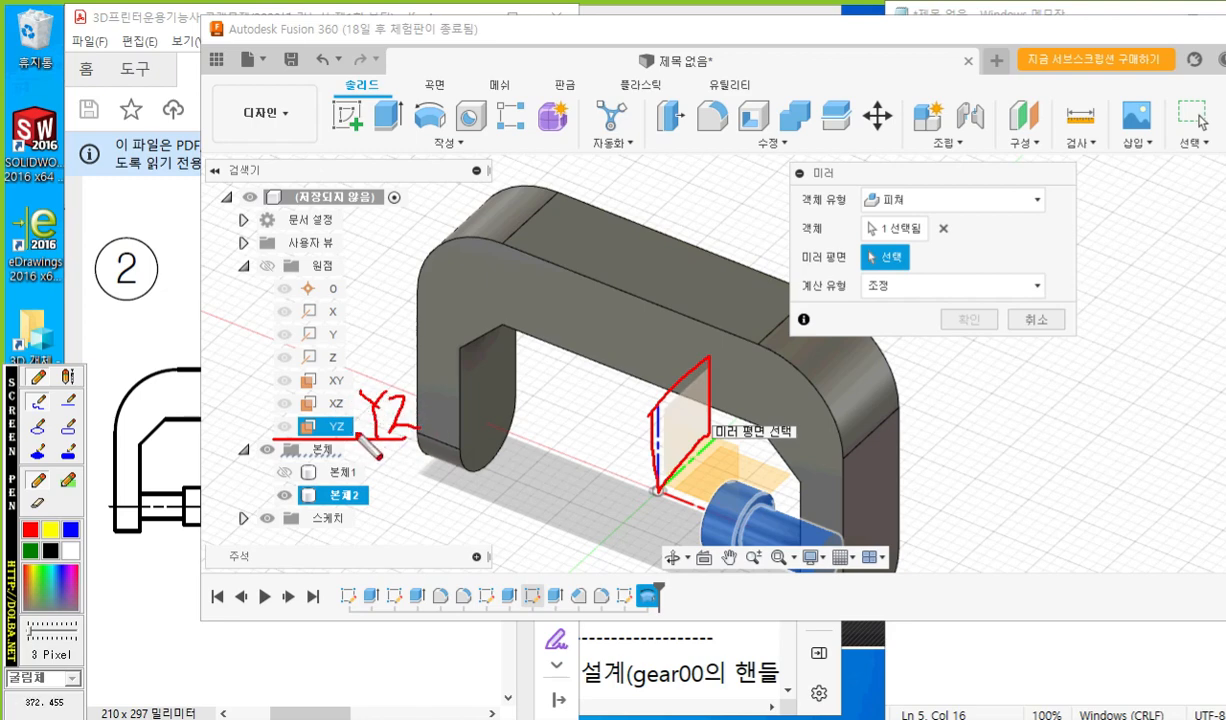
Mirror the pin across the YZ origin plane onto the clamp's opposite leg and move the window to uncover the exam drawing.
right_click(349, 411)
click(343, 428)
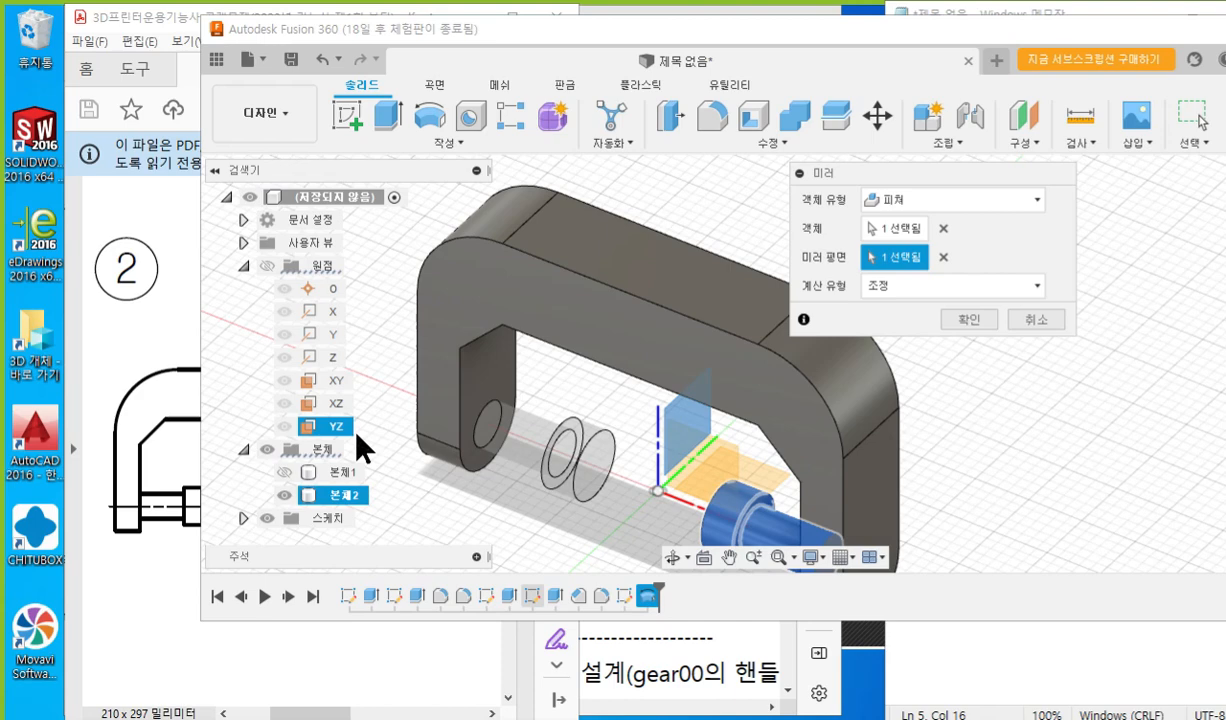
click(967, 320)
middle_drag(1029, 413, 1055, 371)
scroll(868, 374, down, 2)
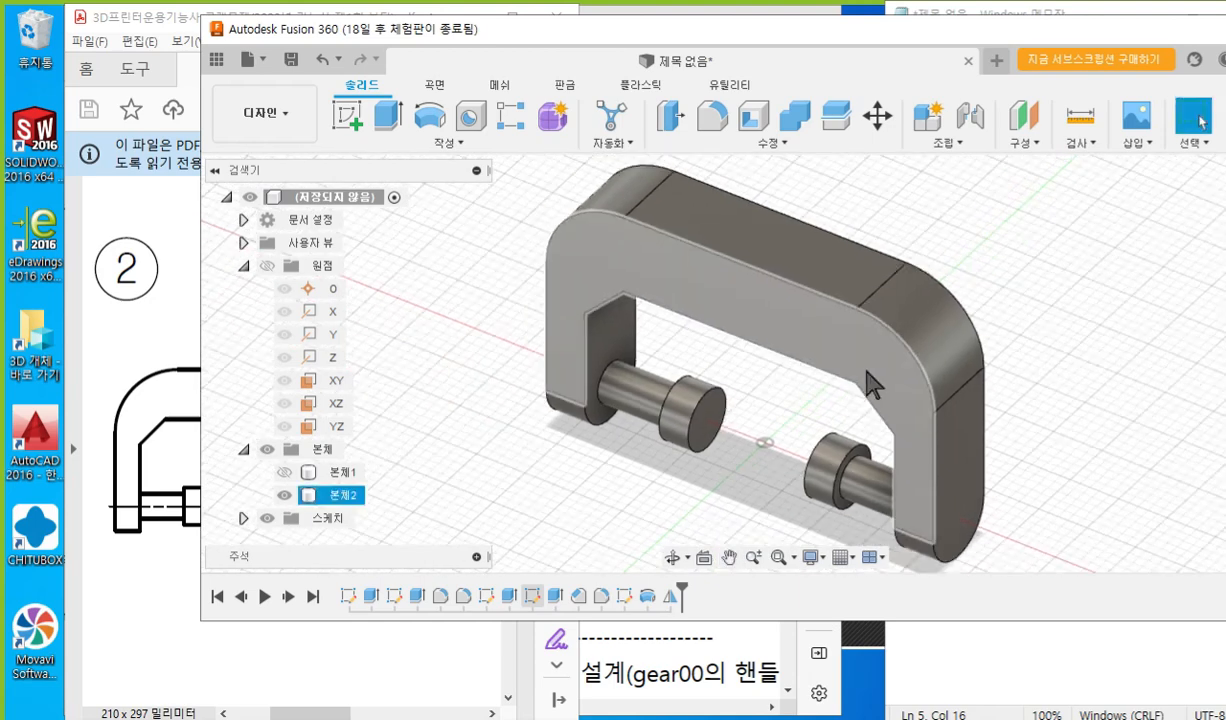
mouse_move(860, 385)
middle_down()
mouse_move(854, 402)
mouse_move(846, 393)
middle_up()
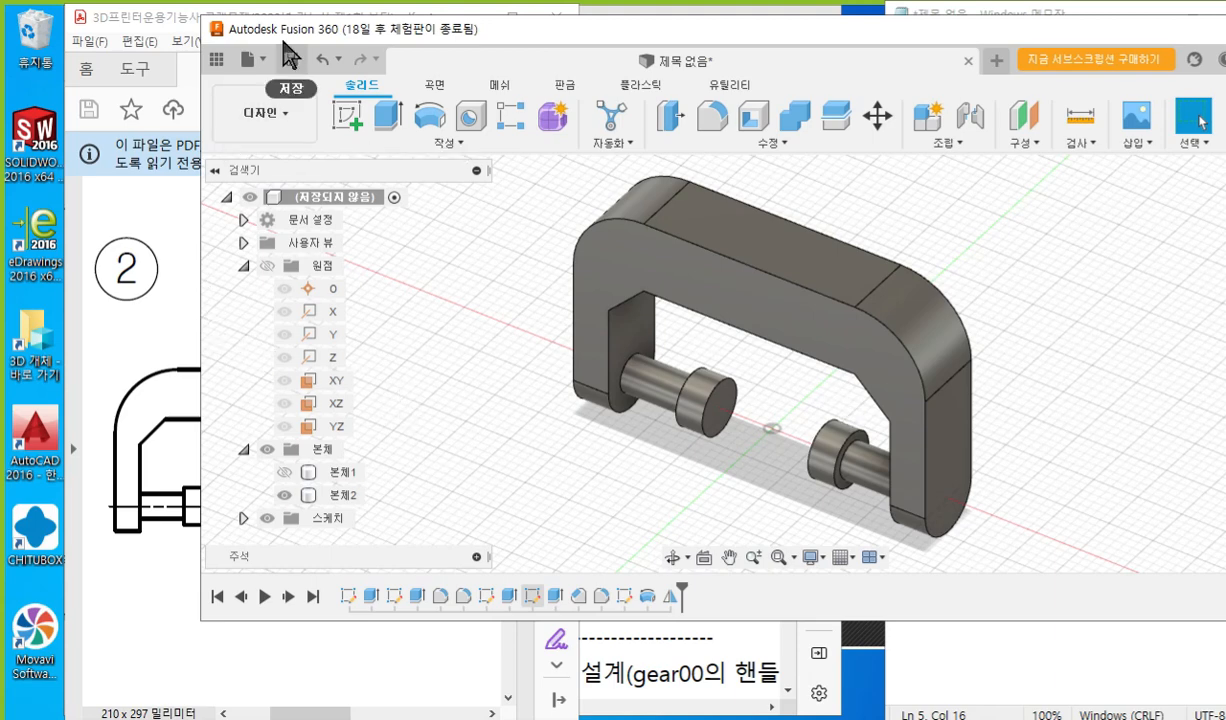
drag(284, 36, 600, 38)
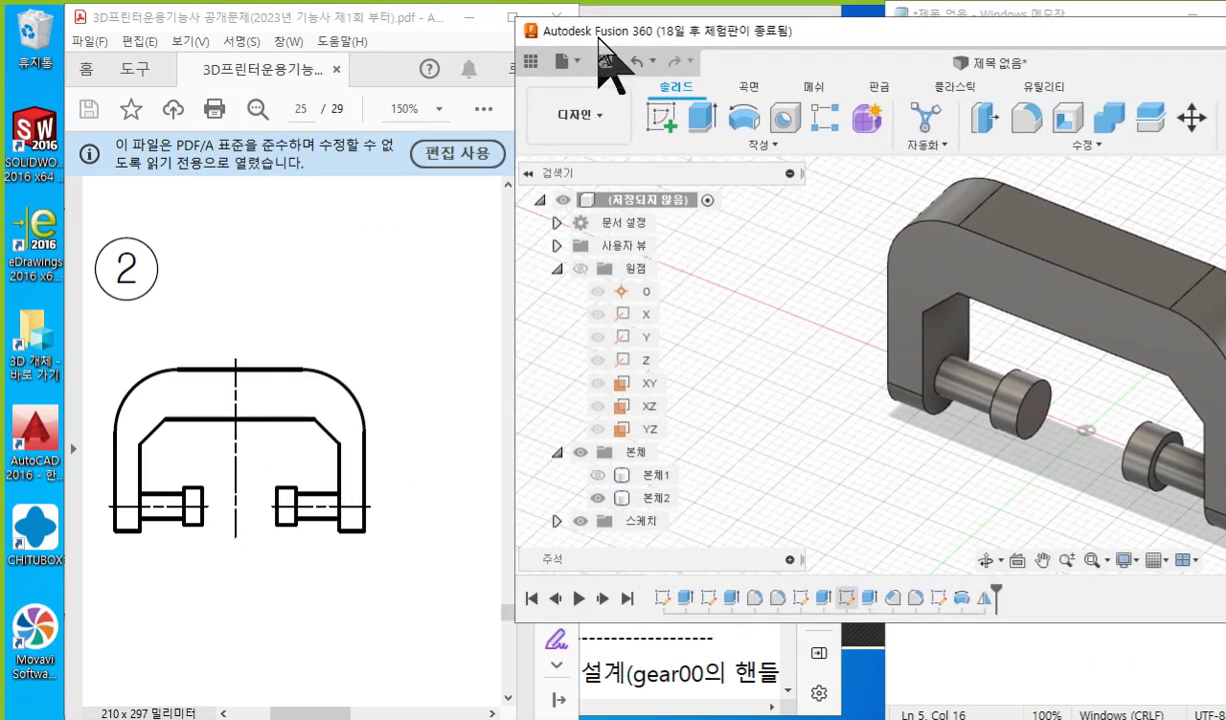
Check the exam drawing's isometric view of the numbered clamp and start a sketch on the matching leg's flat outer face.
click(656, 497)
middle_drag(955, 395, 770, 368)
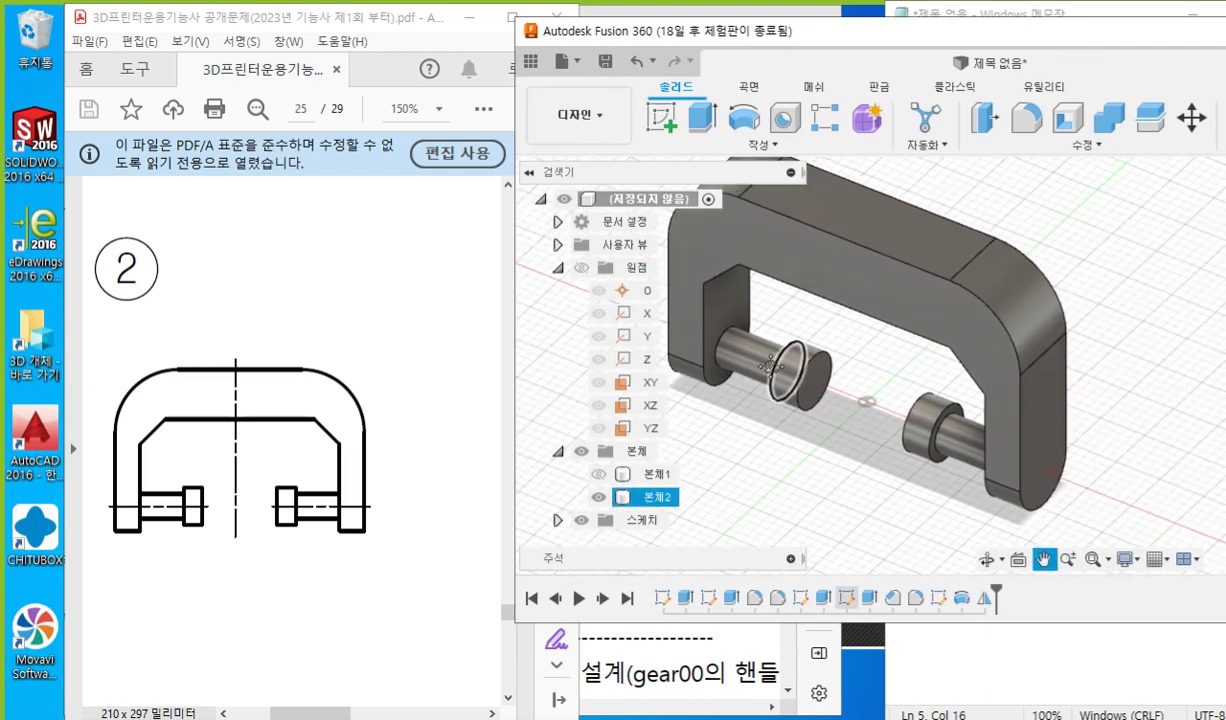
click(255, 405)
drag(335, 713, 433, 712)
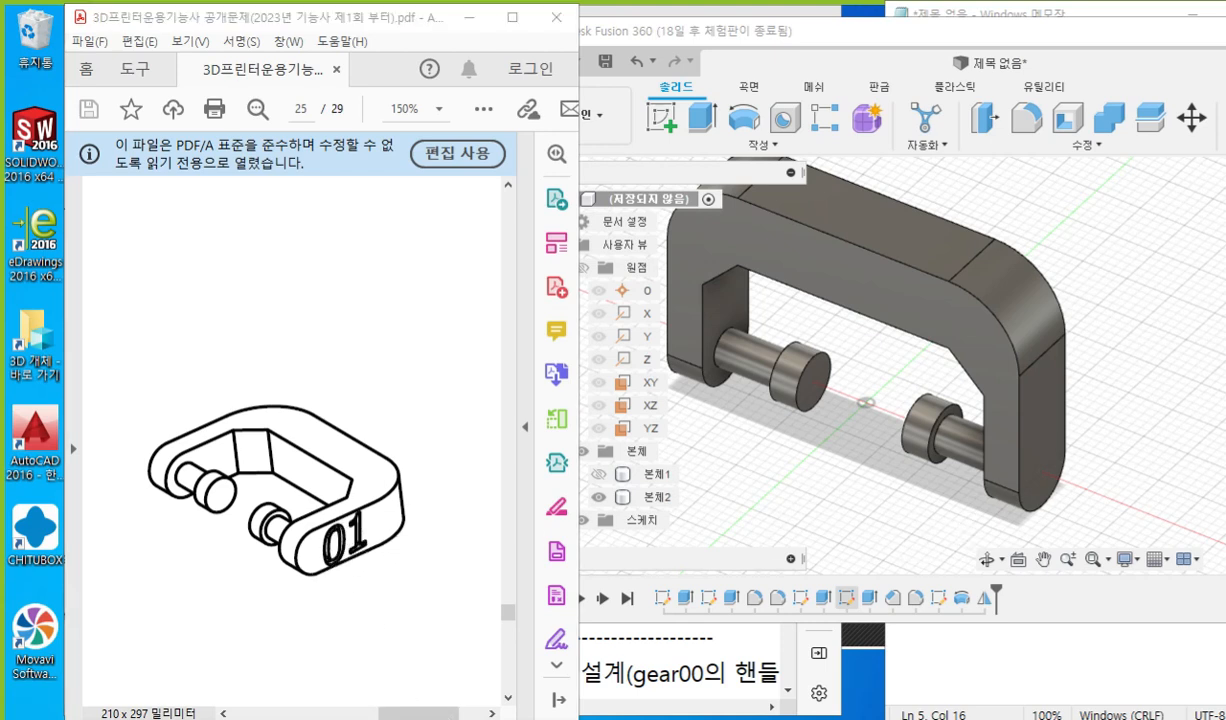
click(1052, 436)
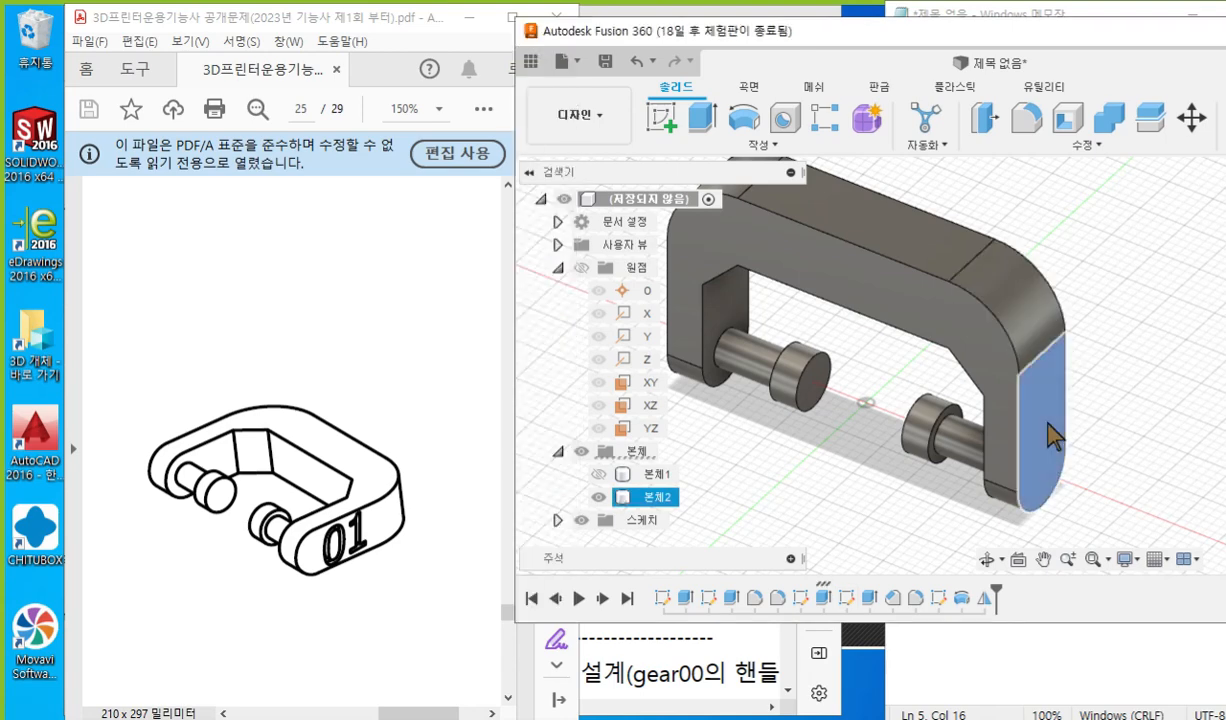
right_click(1052, 436)
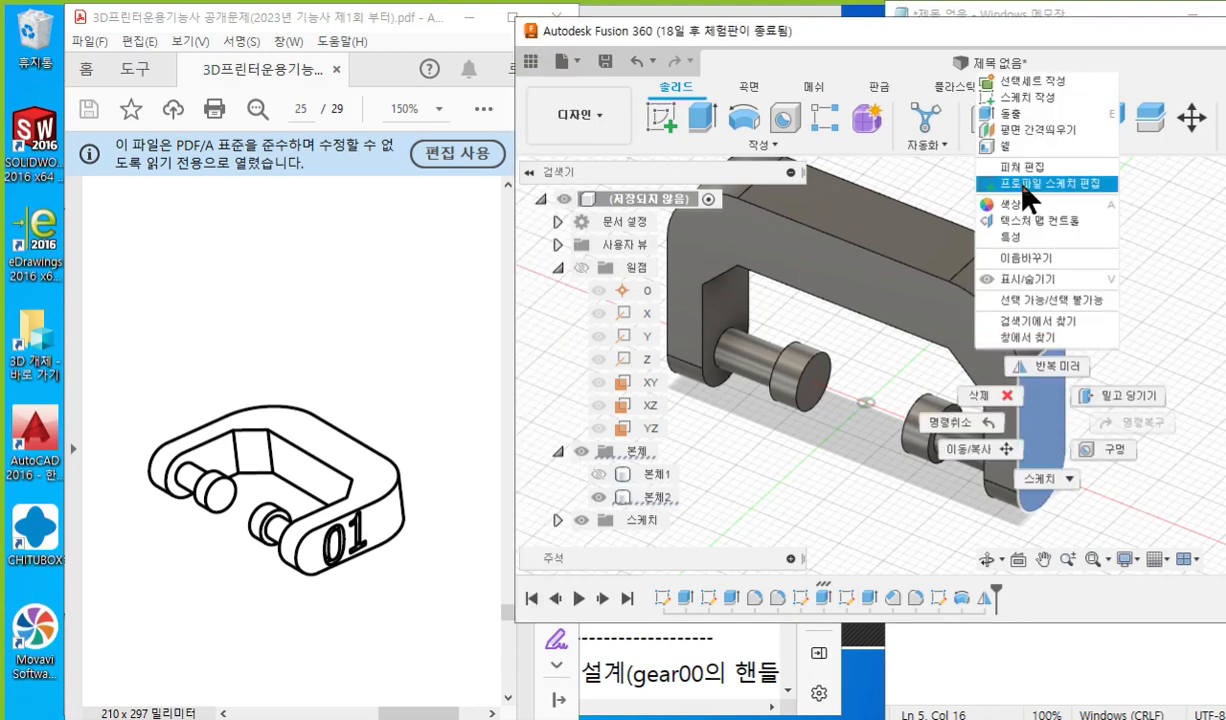
click(1030, 98)
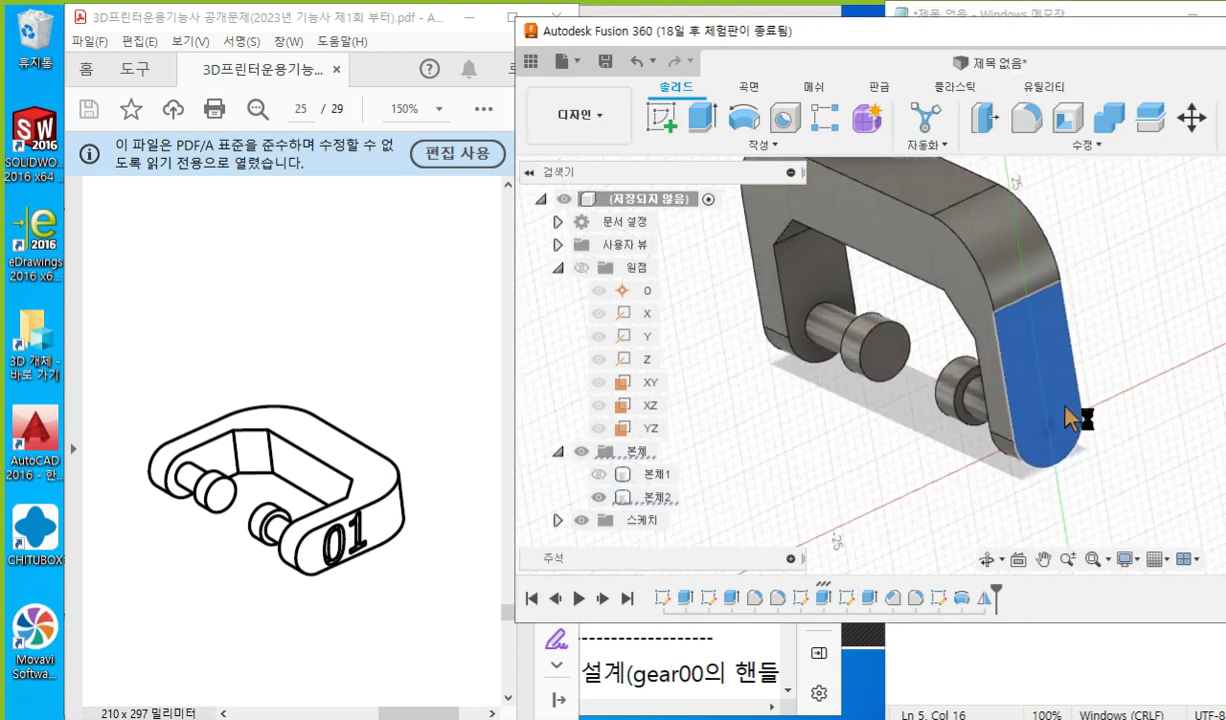
scroll(963, 487, up, 4)
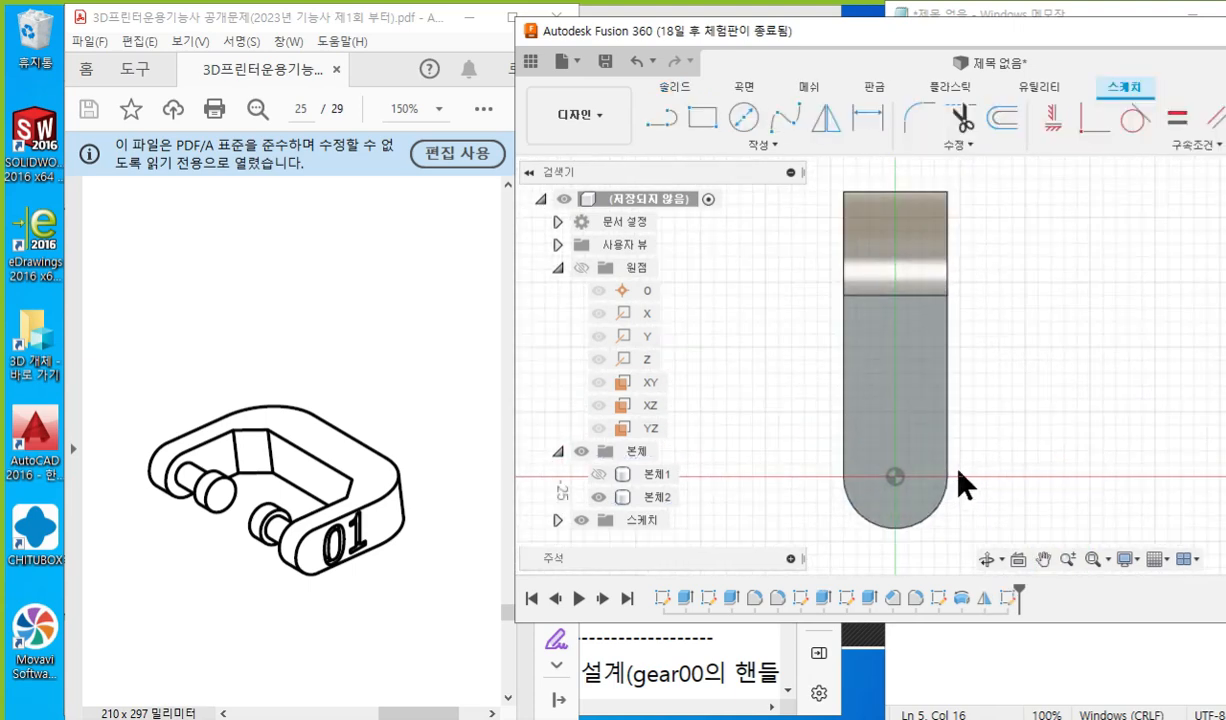
scroll(980, 419, down, 1)
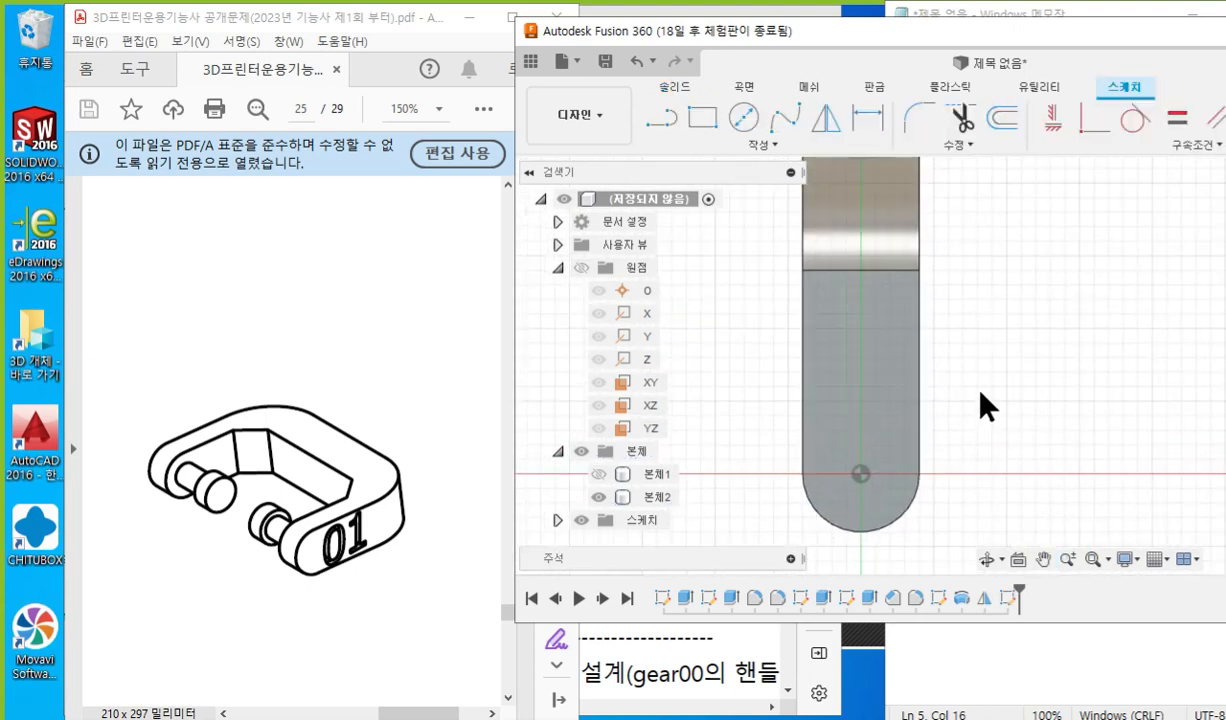
middle_drag(980, 390, 966, 409)
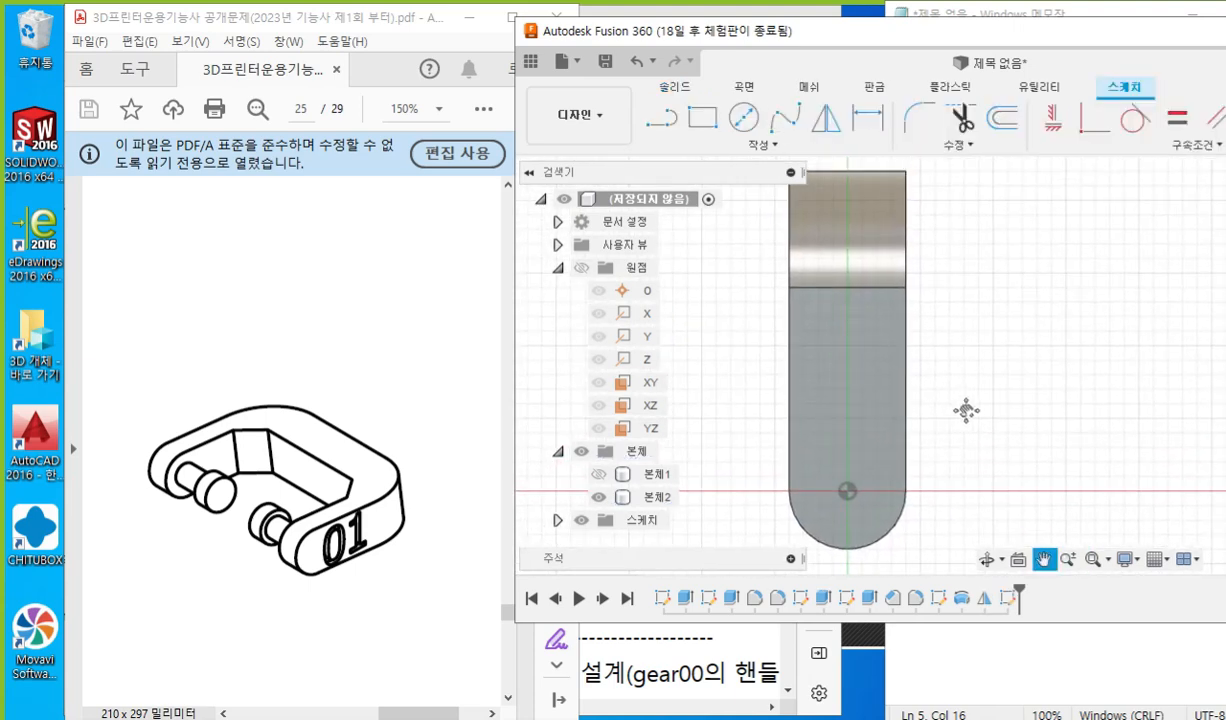
Start the Text command and draw a rectangular text frame in the empty area beside the clamp leg.
click(740, 146)
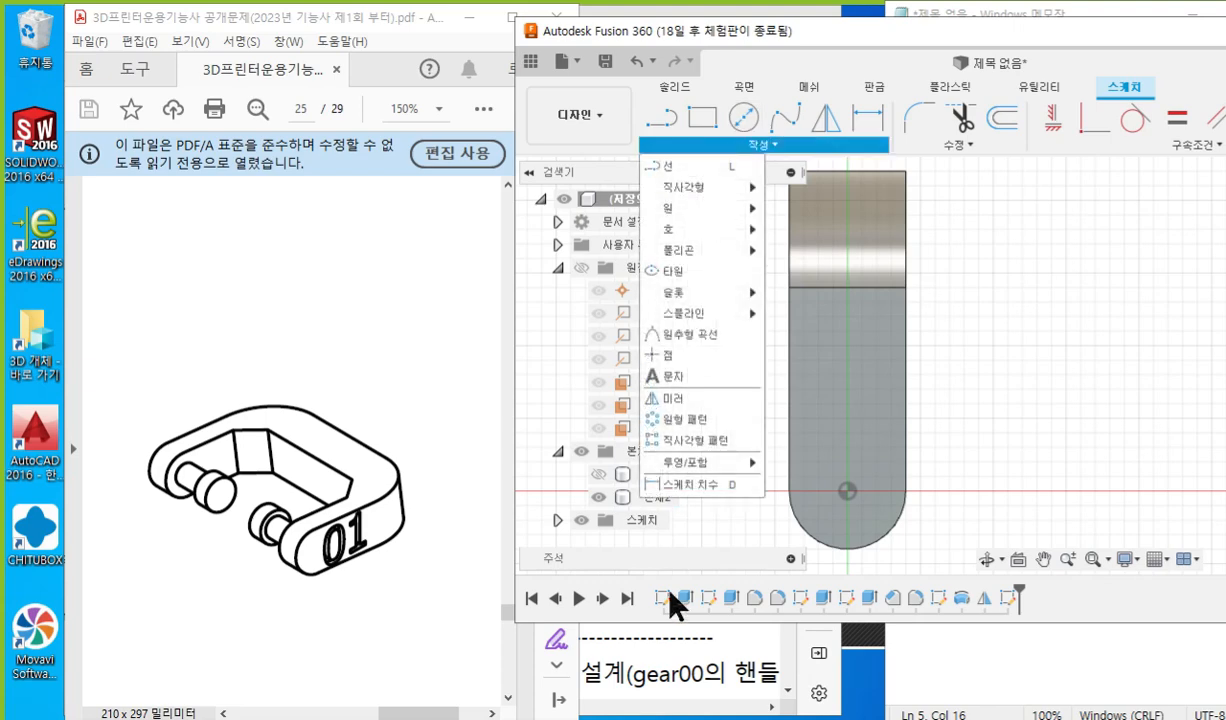
click(698, 377)
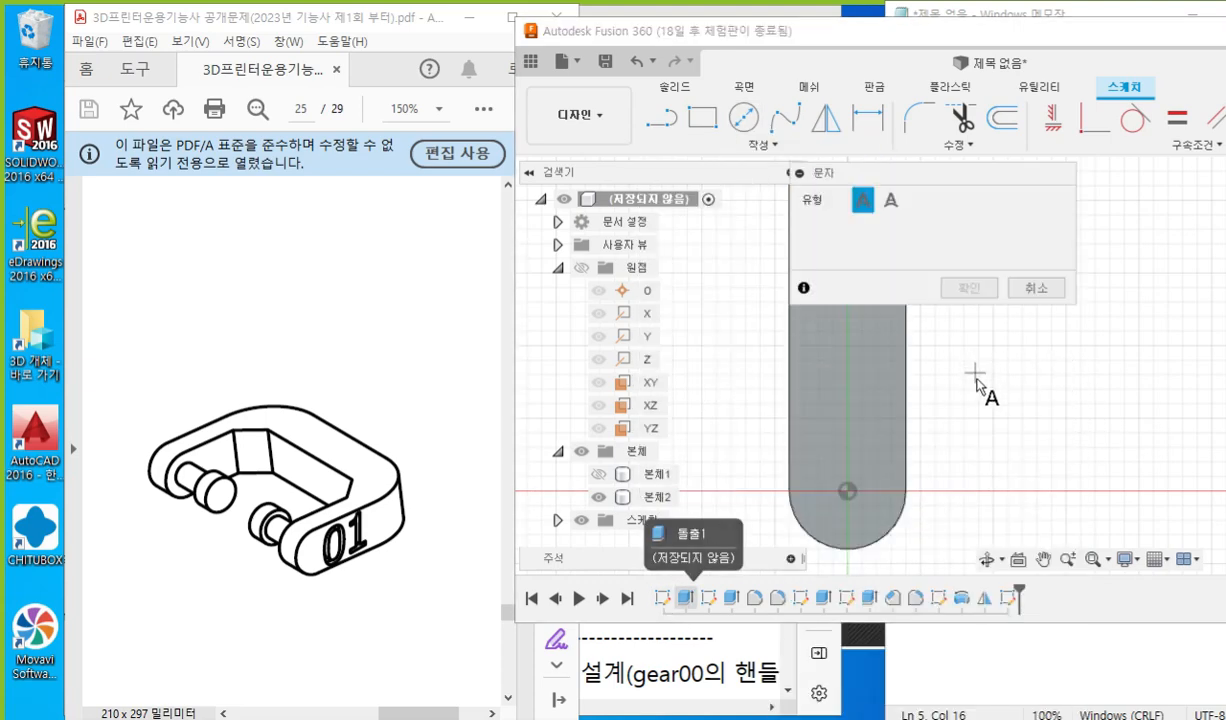
click(975, 373)
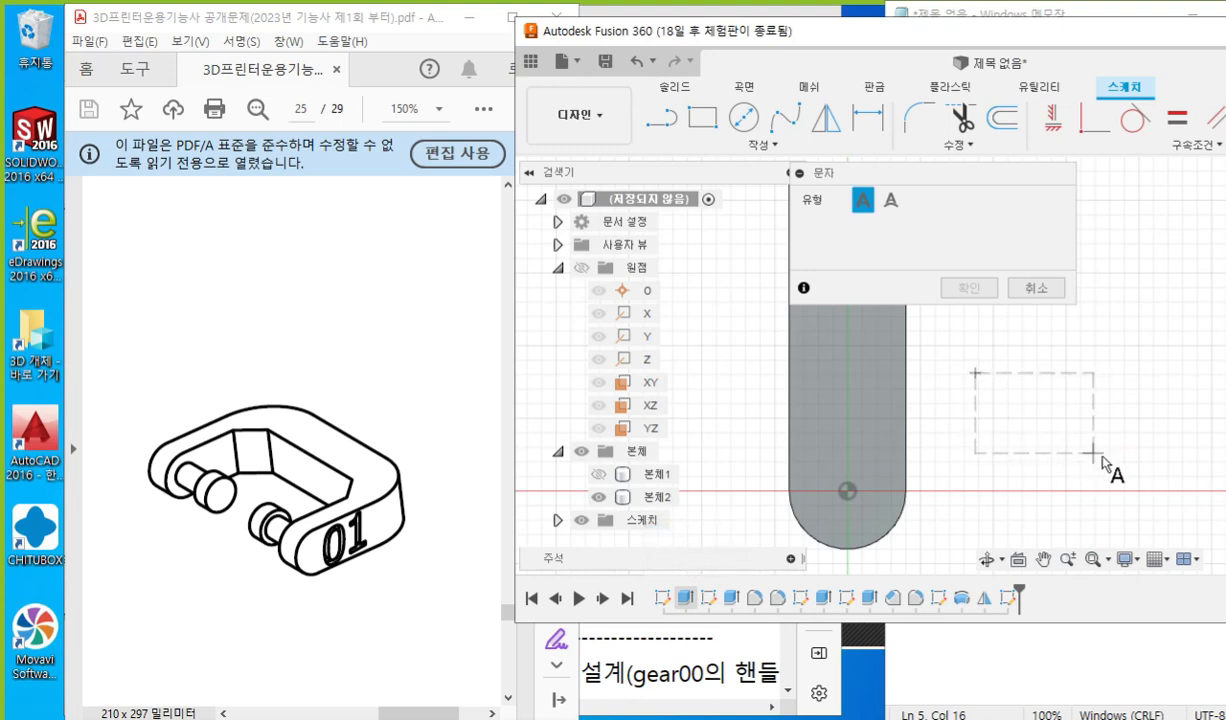
click(1100, 455)
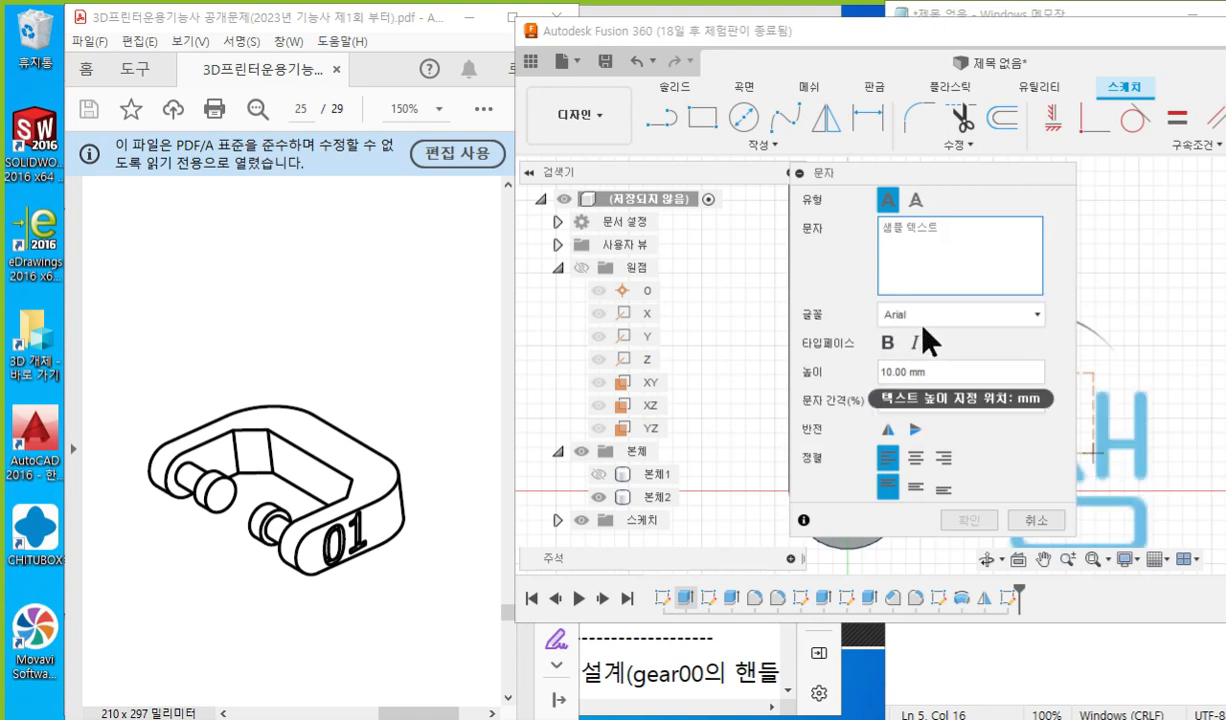
Set the text height to 5 mm and centre the text both horizontally and vertically in its frame.
drag(951, 368, 754, 361)
drag(955, 367, 836, 378)
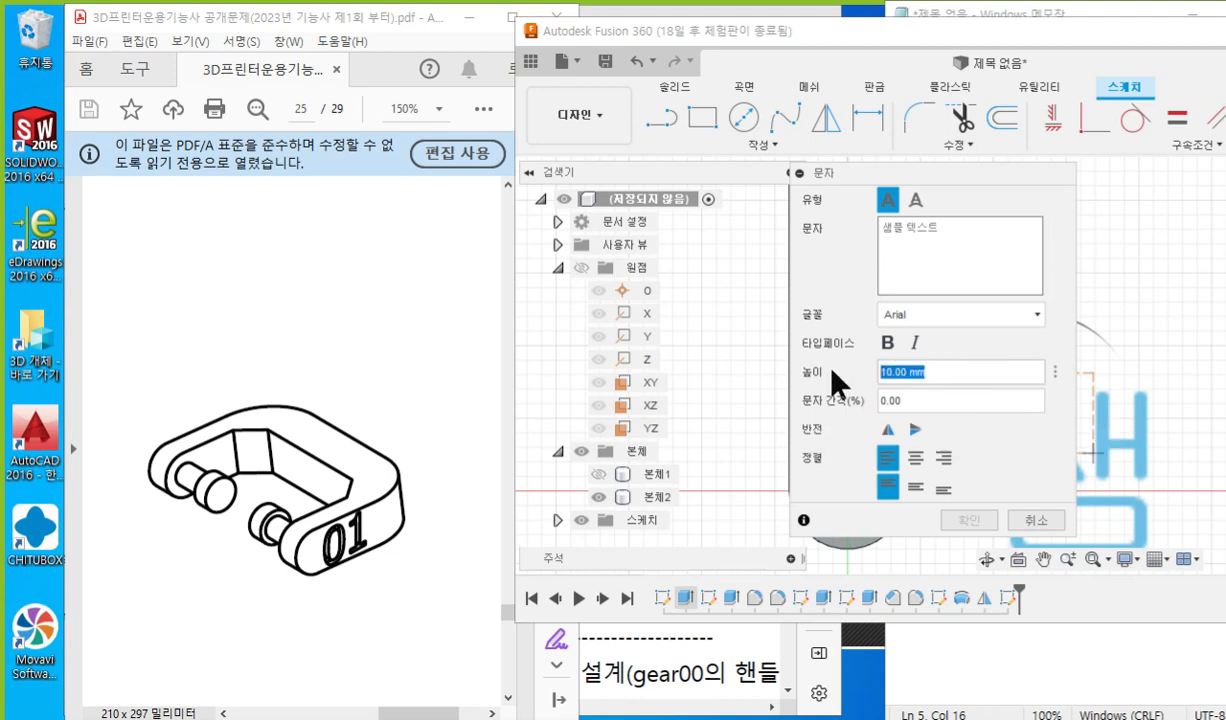
text(5)
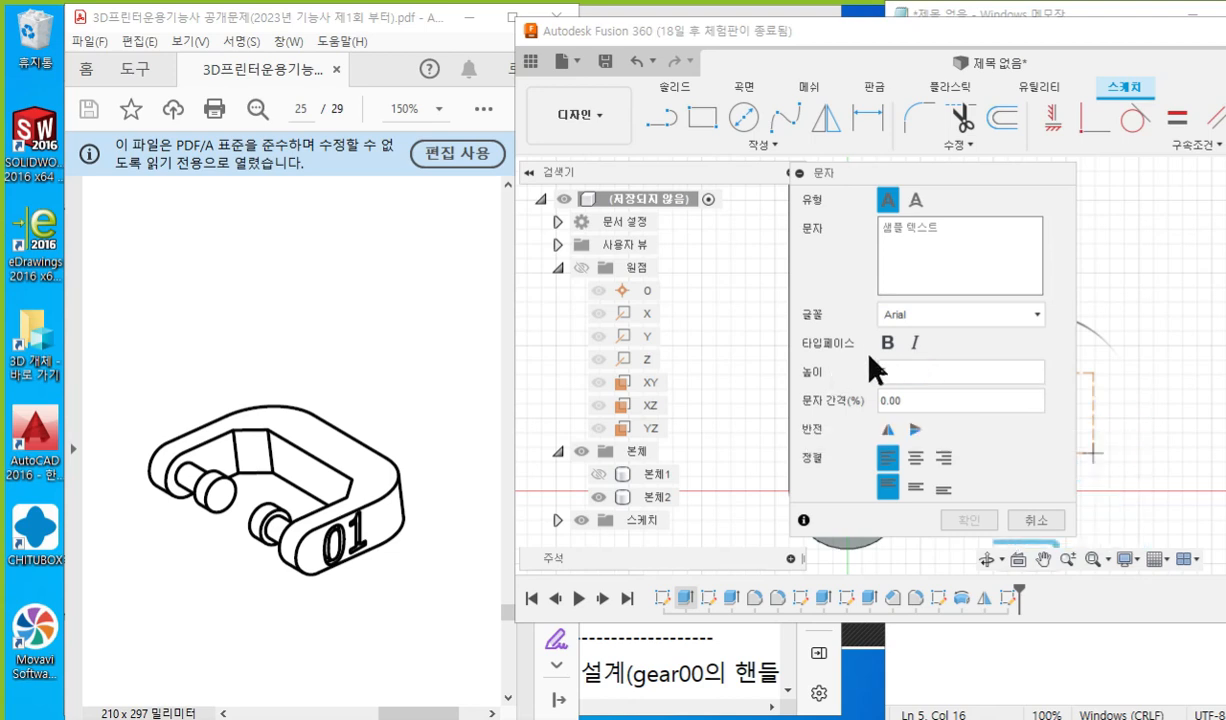
drag(895, 175, 680, 190)
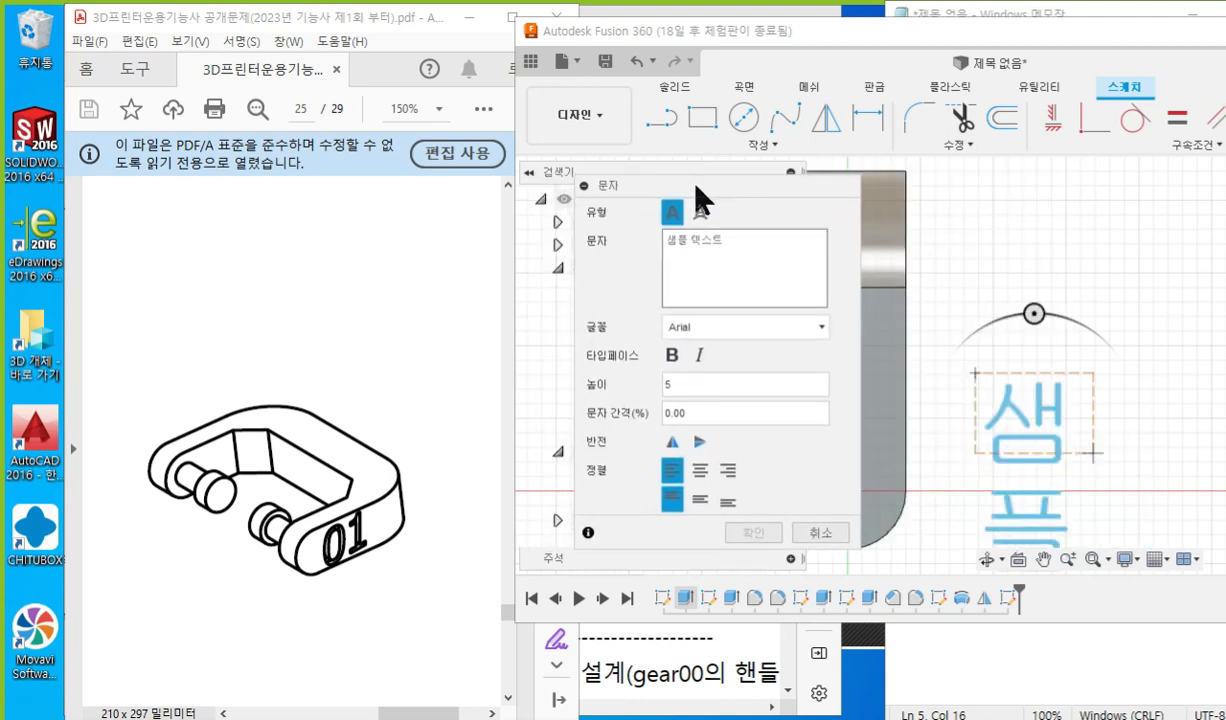
click(694, 472)
click(694, 497)
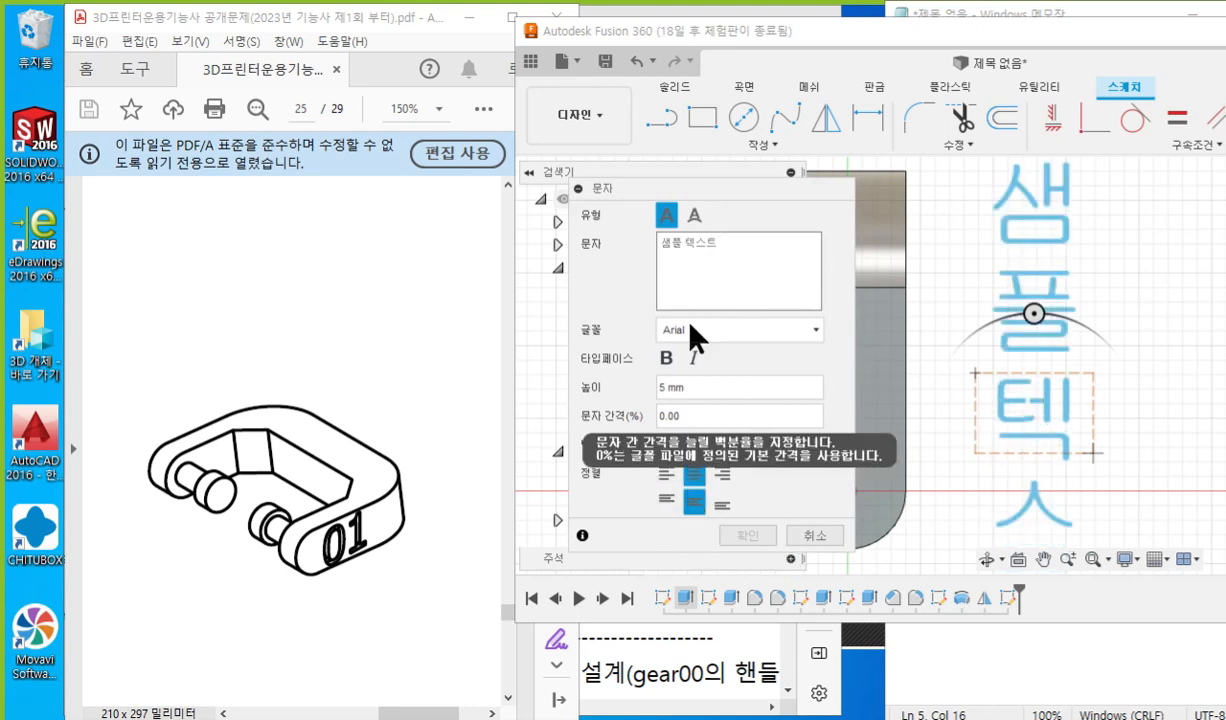
Keep the Arial font, make the text bold and enter 09 as its content.
click(741, 334)
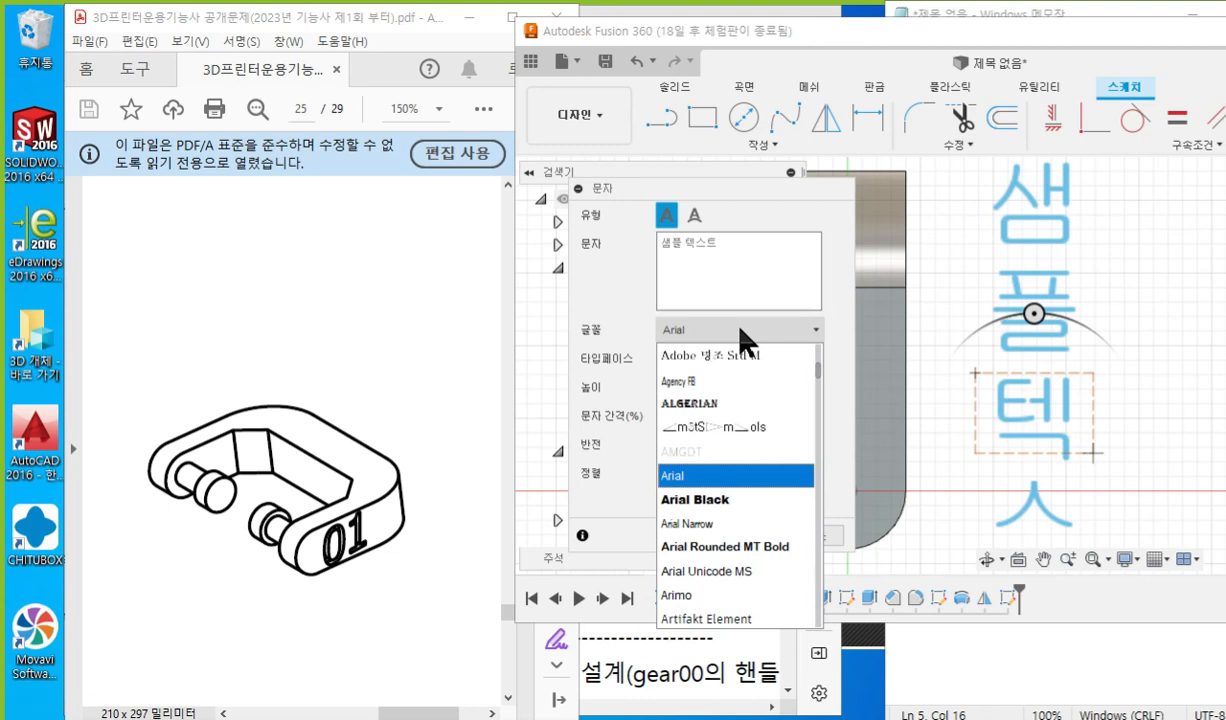
click(741, 334)
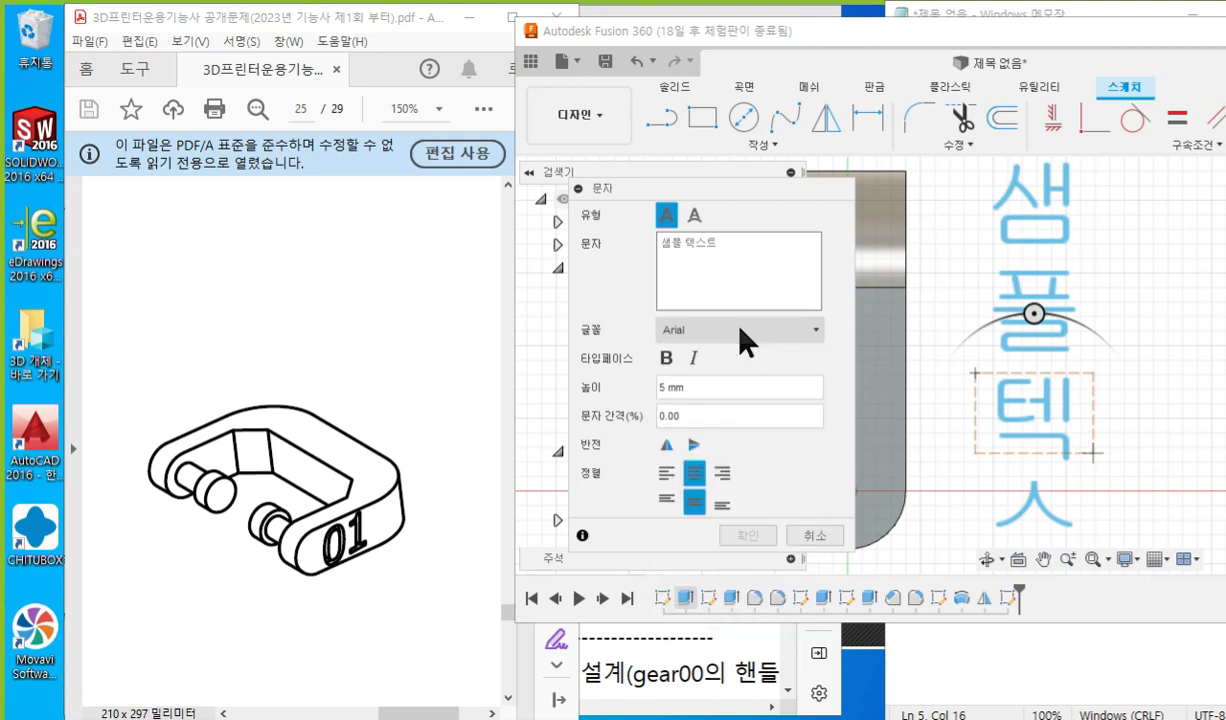
click(666, 360)
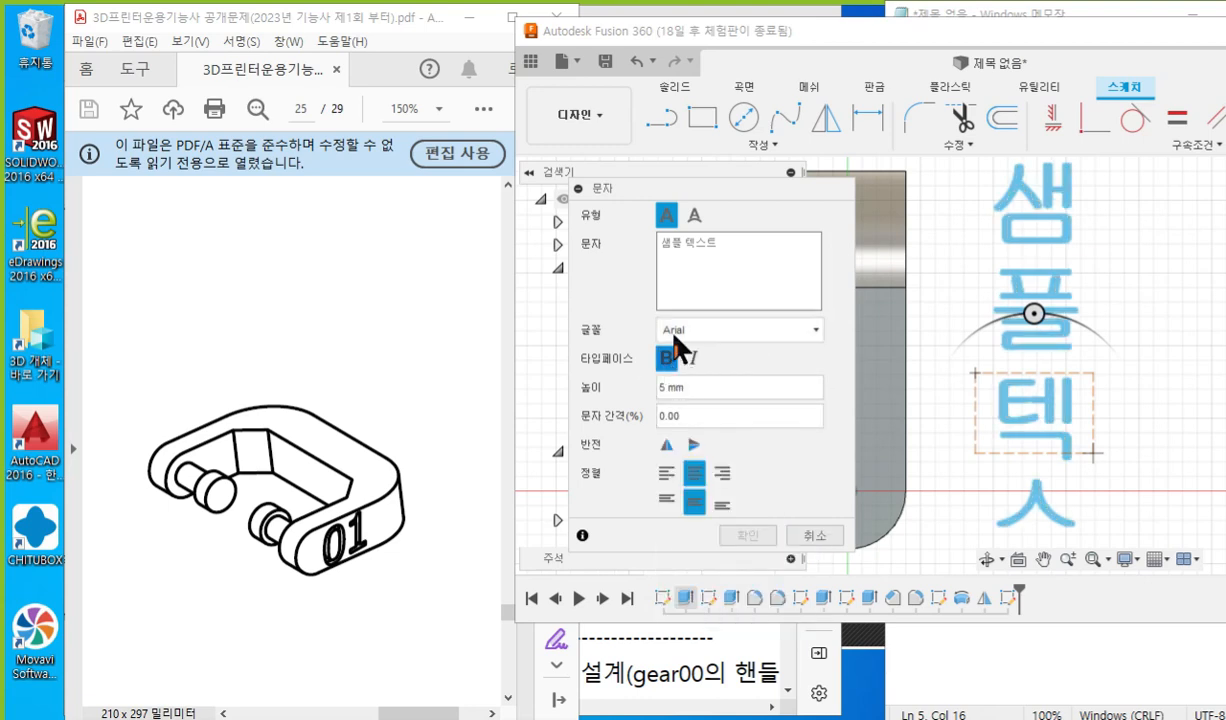
click(714, 252)
text(09)
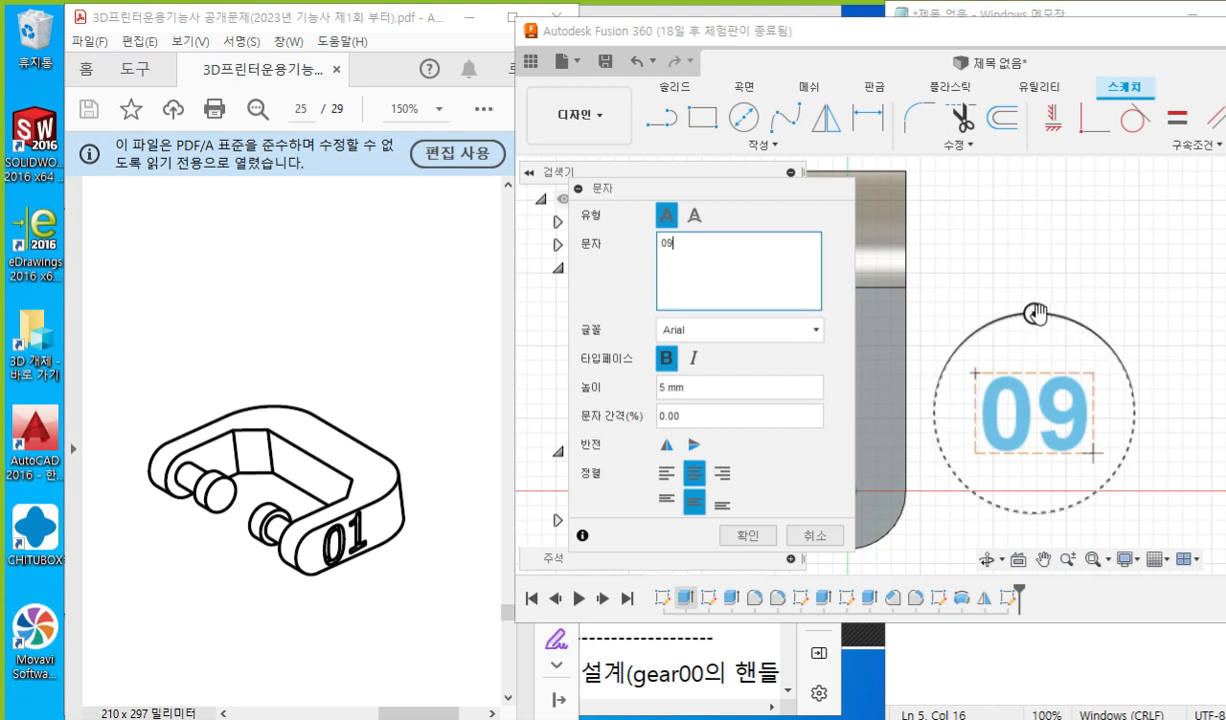
Rotate the 09 text 90 degrees and finish the text object.
drag(1038, 314, 936, 418)
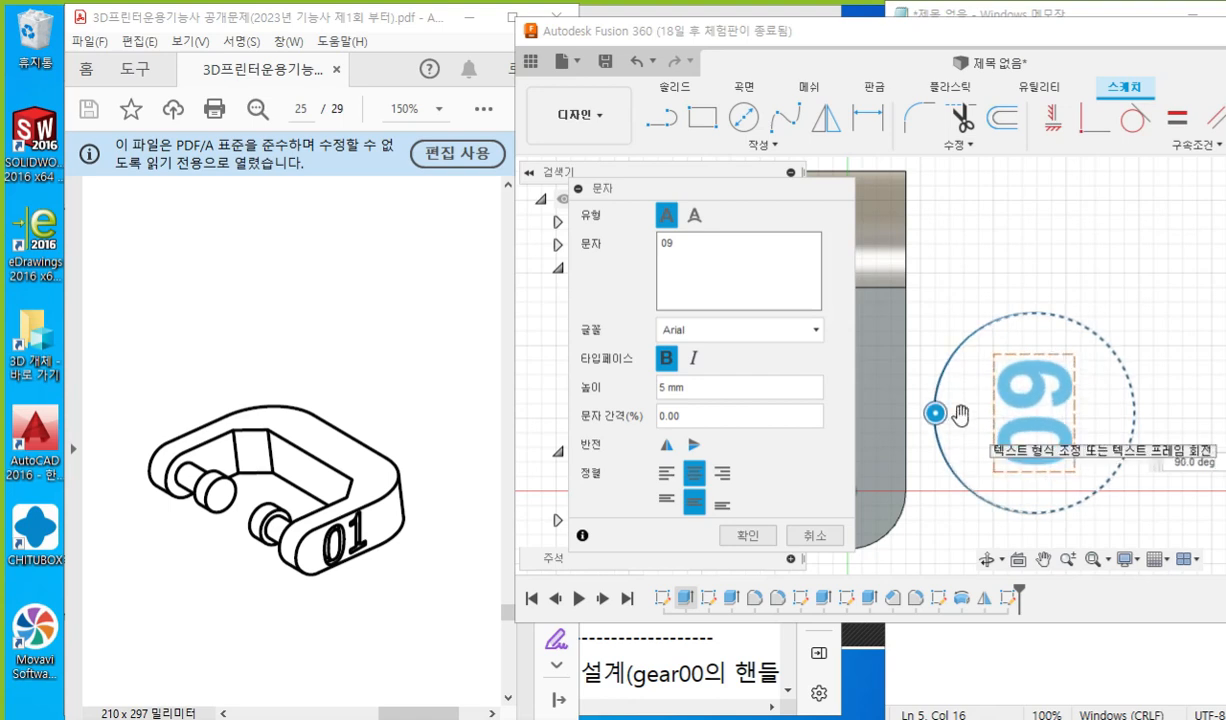
drag(1156, 462, 1060, 296)
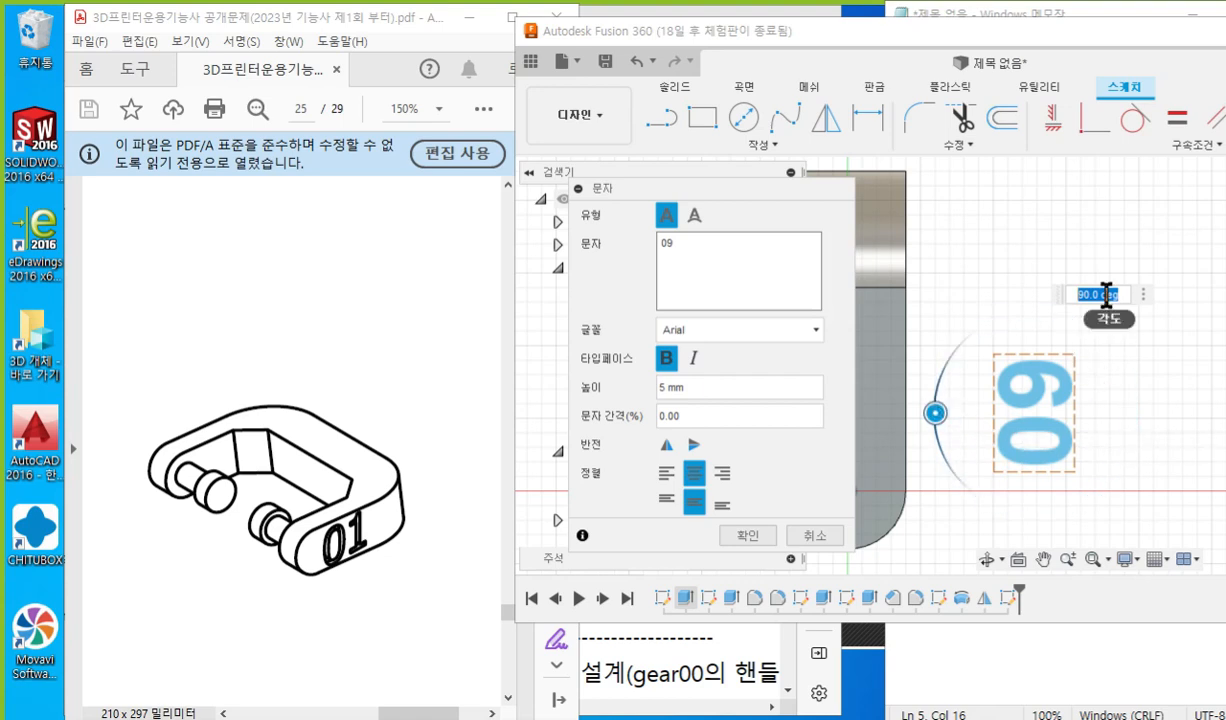
click(745, 537)
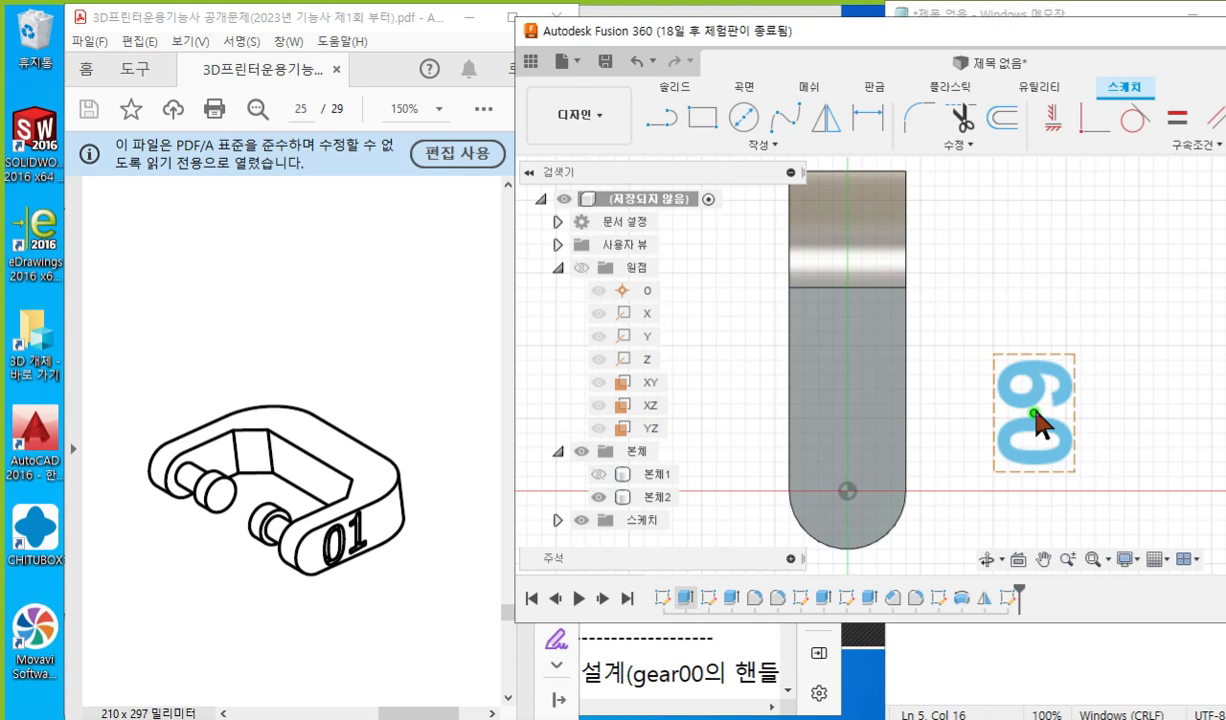
Mark the sketch origin and the text's centre point with crosses, circle the horizontal/vertical constraint, and clear the annotations.
key(F12)
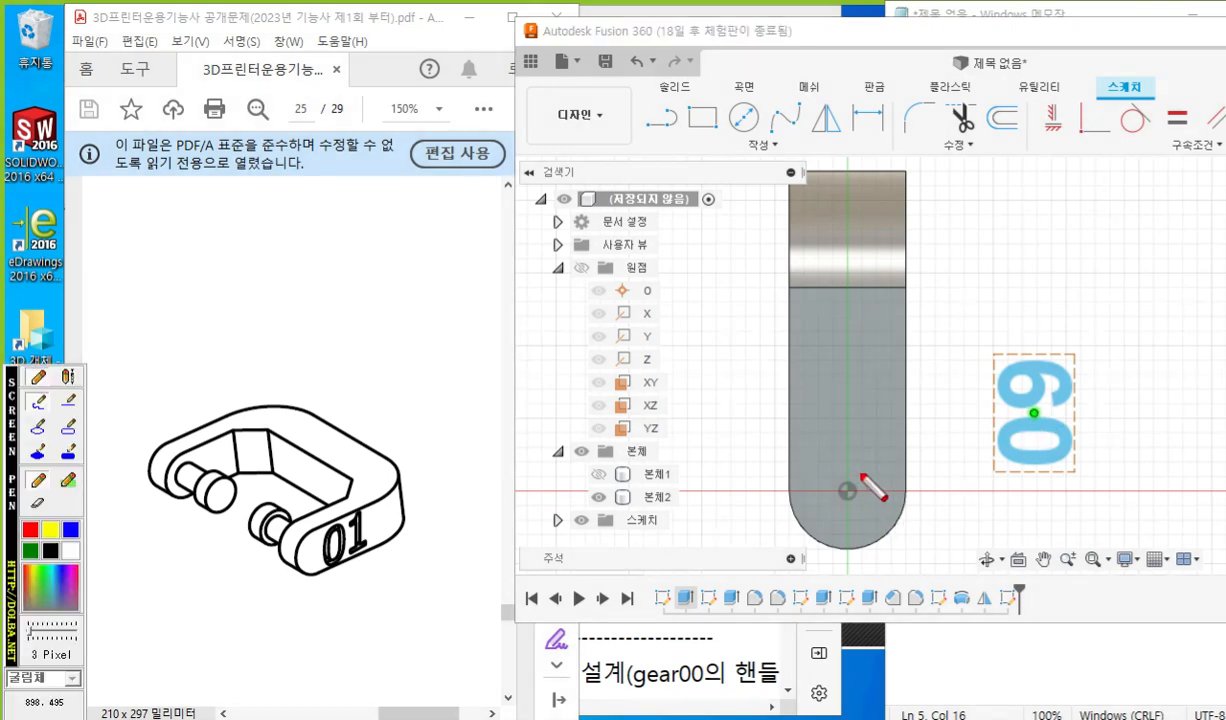
mouse_move(862, 477)
mouse_down()
mouse_move(834, 511)
mouse_move(872, 517)
mouse_up()
mouse_move(1026, 404)
mouse_down()
mouse_move(1043, 423)
mouse_move(1026, 423)
mouse_up()
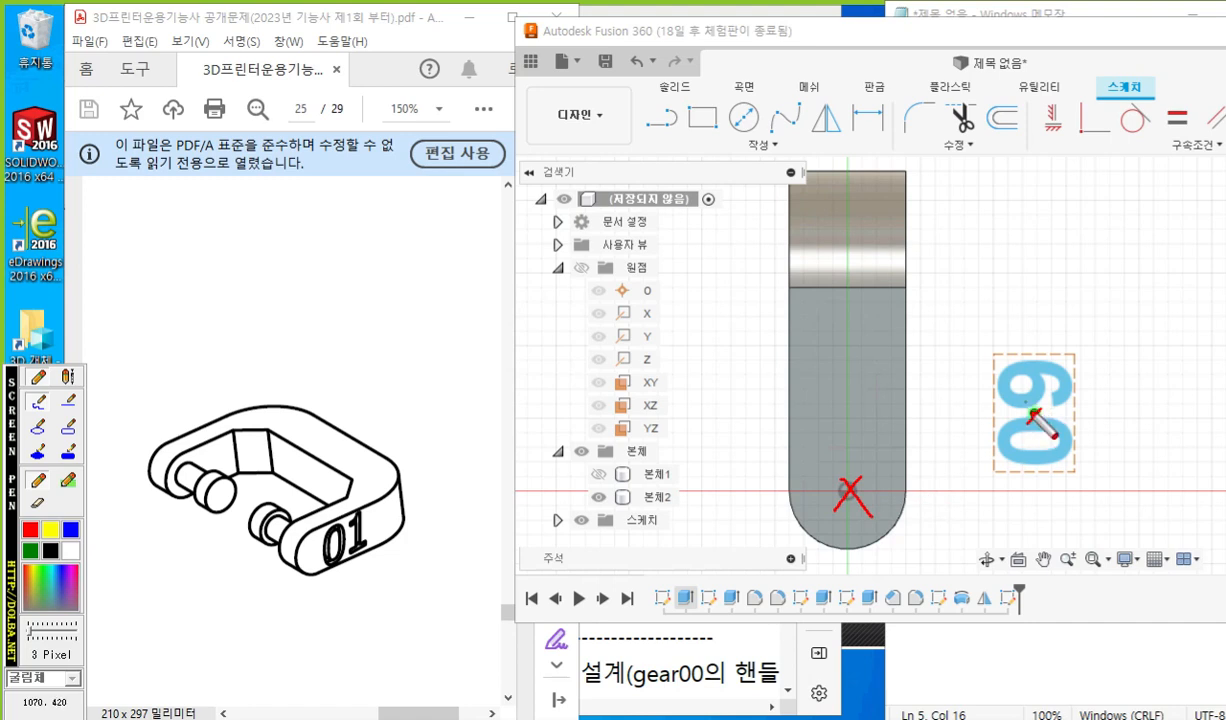
drag(1050, 82, 1040, 140)
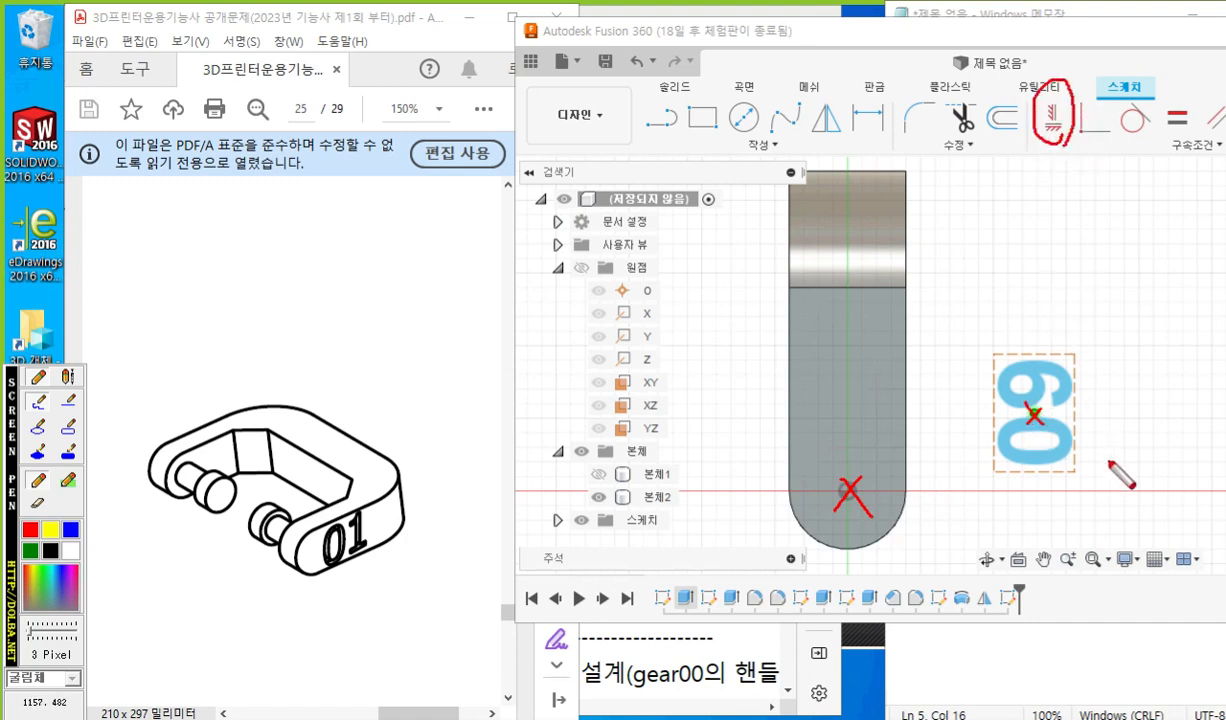
key(F12)
Move the 09 text onto the leg's face and apply a horizontal/vertical constraint between its centre point and the sketch origin.
mouse_move(1036, 420)
mouse_down()
mouse_move(971, 375)
mouse_move(862, 397)
mouse_move(862, 383)
mouse_move(852, 395)
mouse_up()
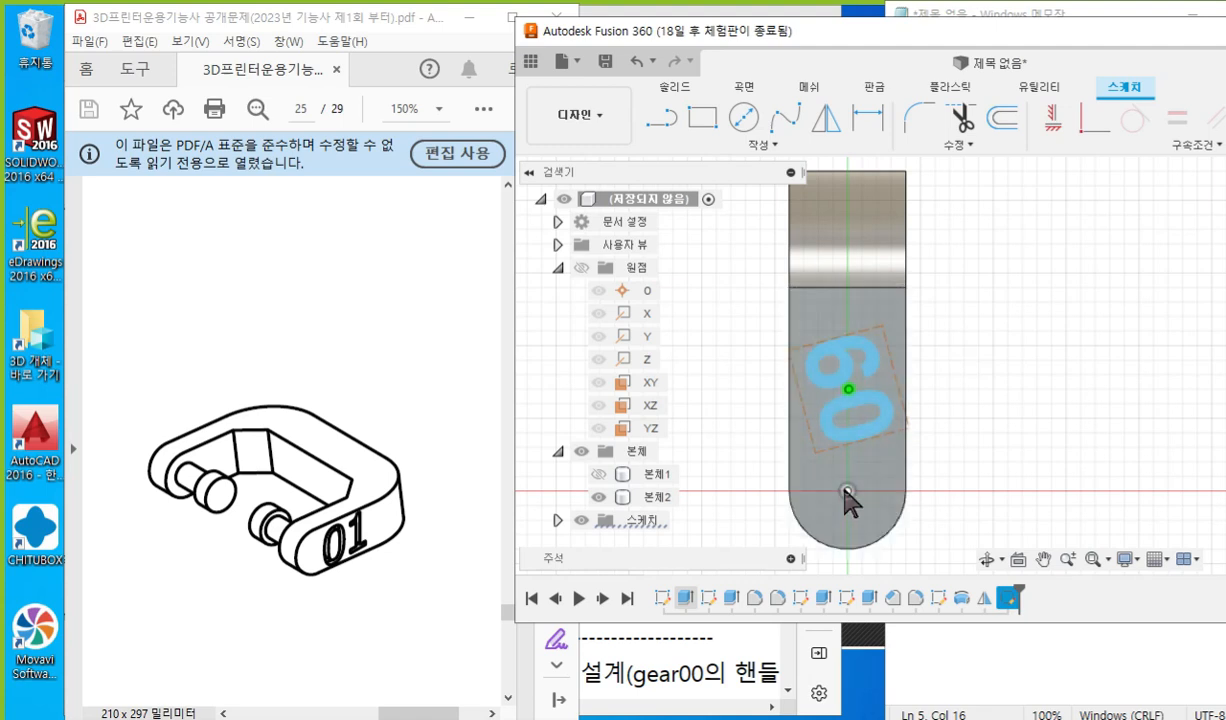
click(1052, 117)
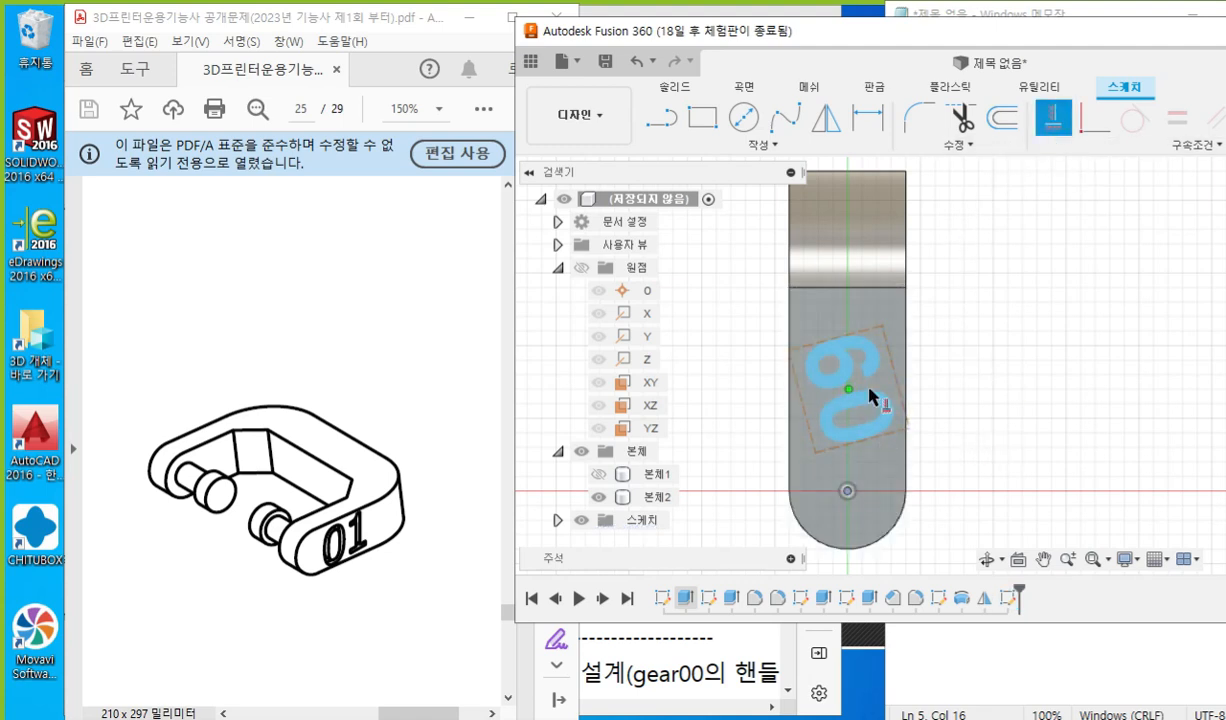
click(847, 491)
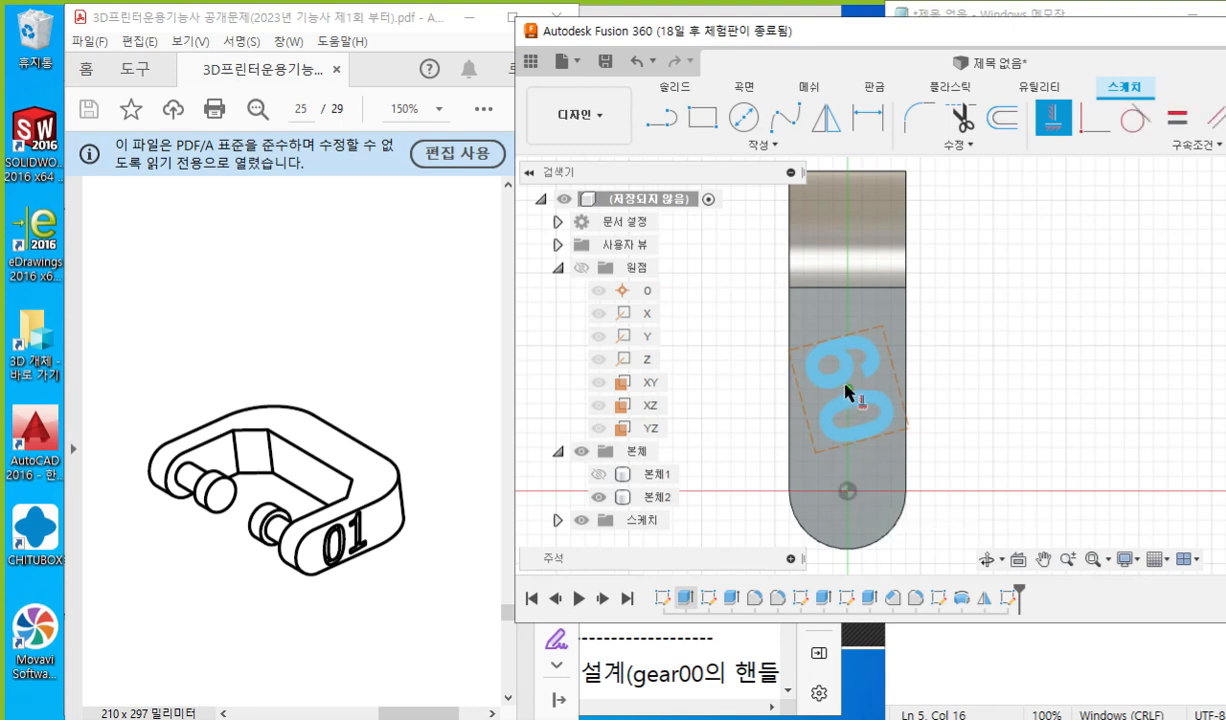
click(849, 390)
key(Escape)
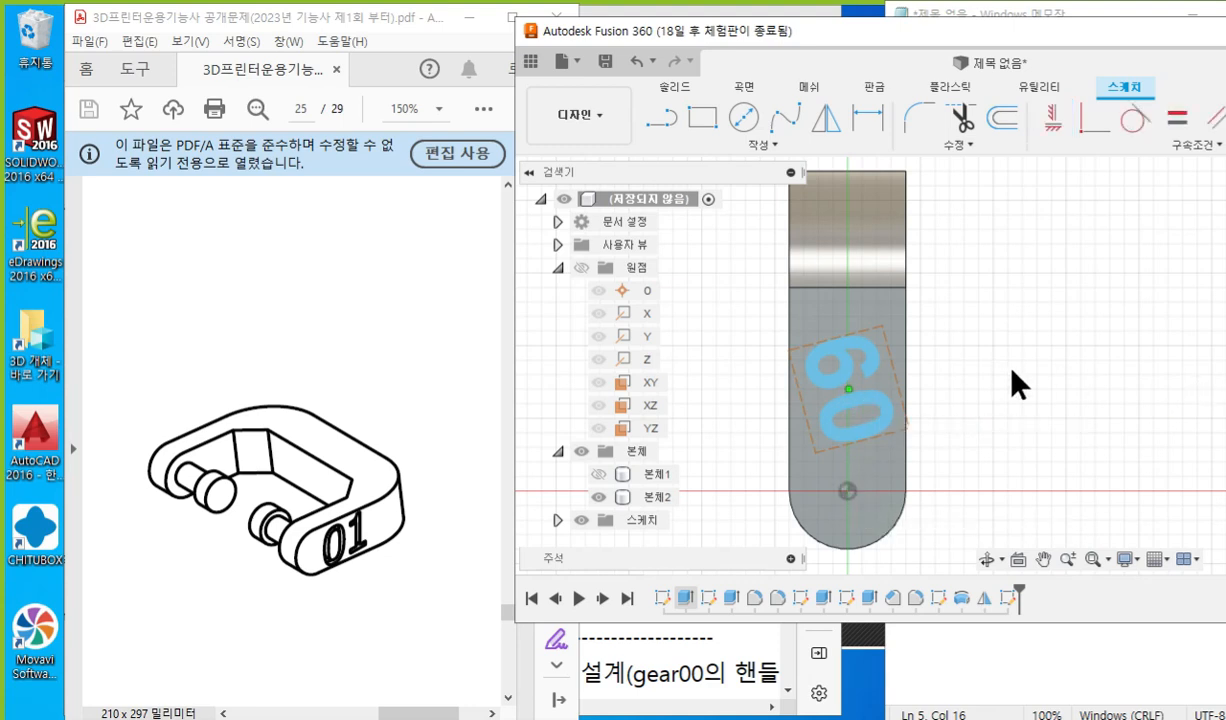
Constrain the long side of the 09 text's frame parallel to the leg's straight edge.
scroll(940, 437, up, 2)
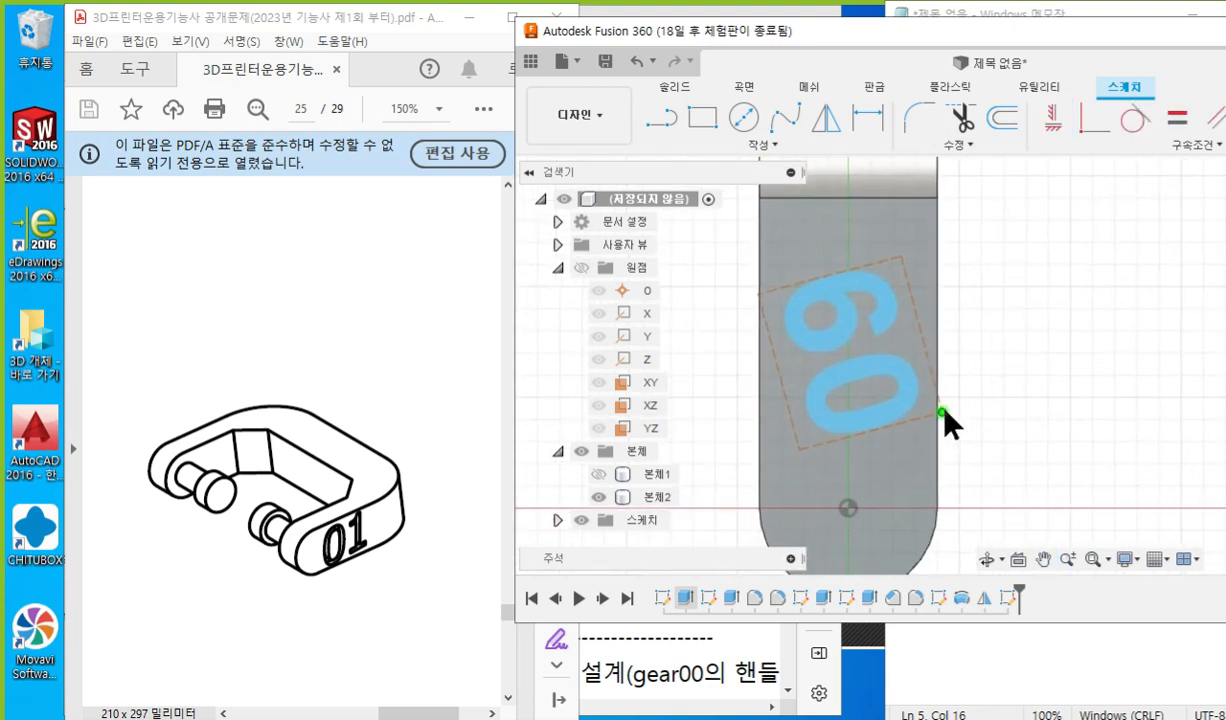
drag(936, 430, 928, 438)
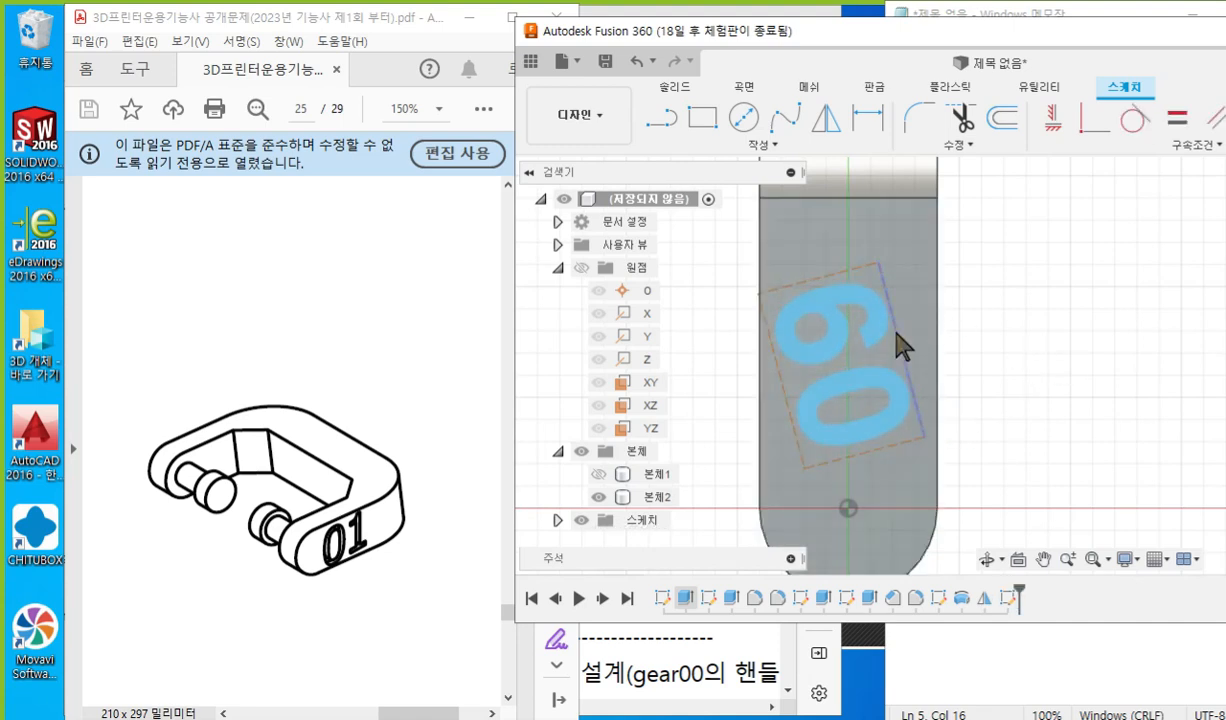
click(896, 335)
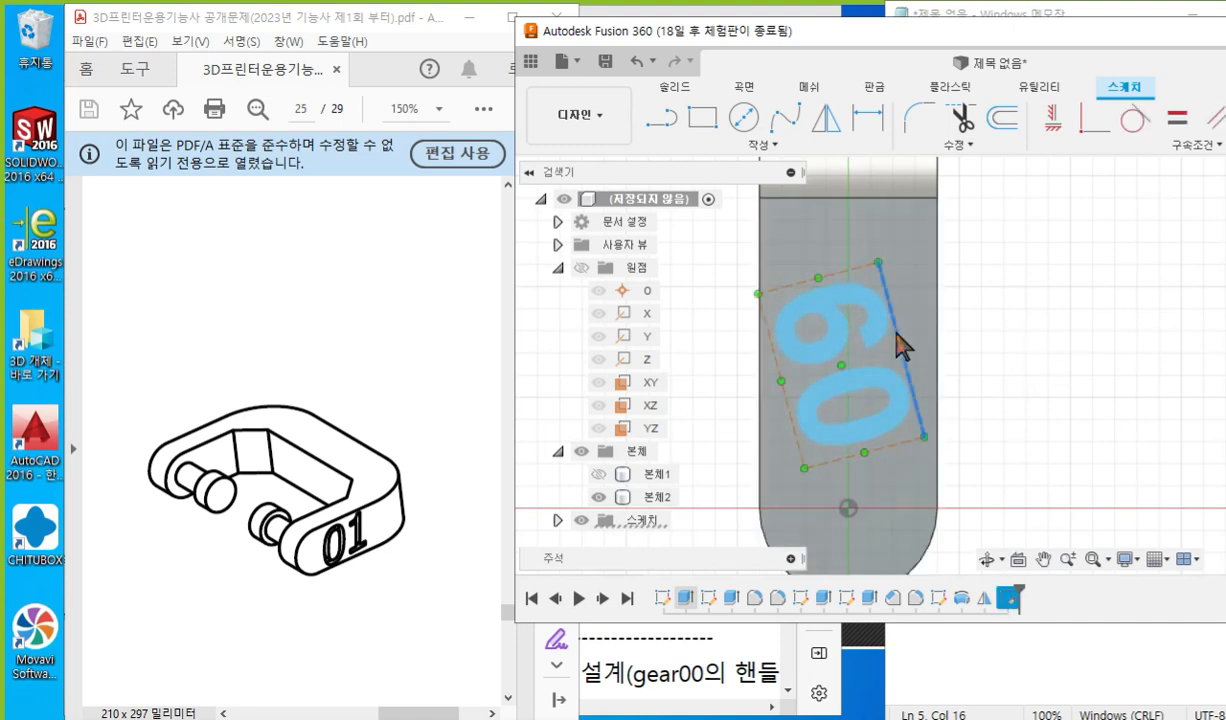
ctrl+click(940, 308)
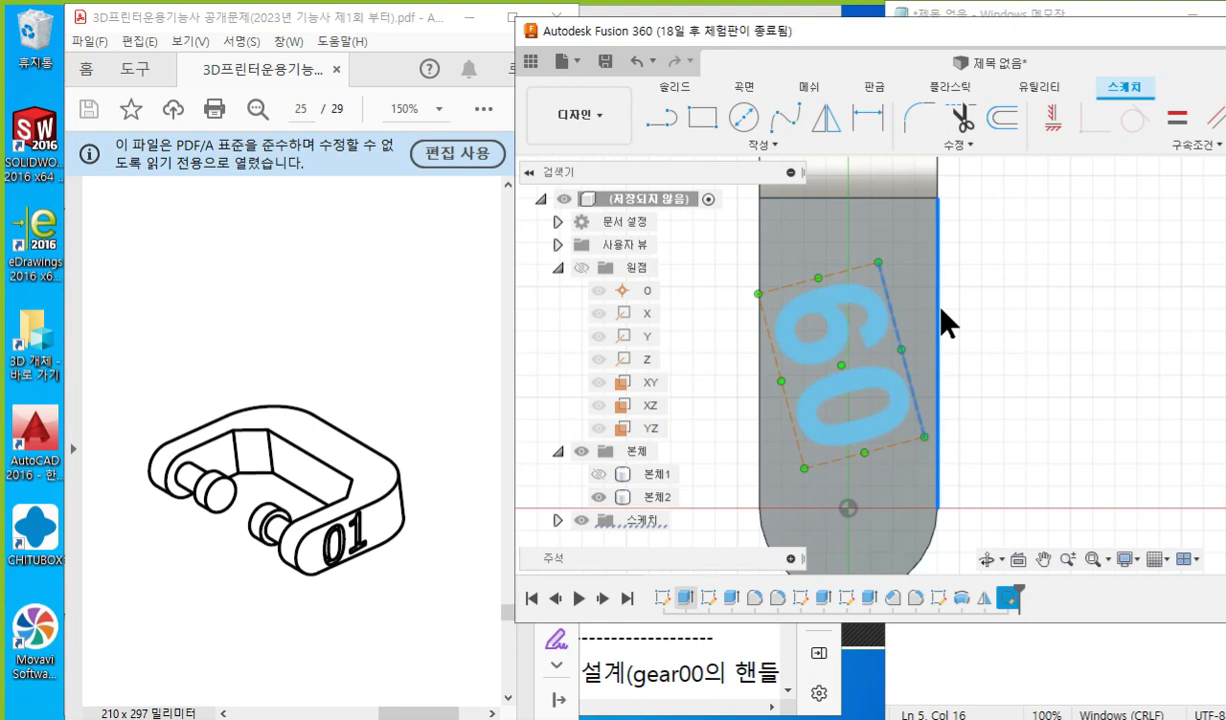
click(1172, 145)
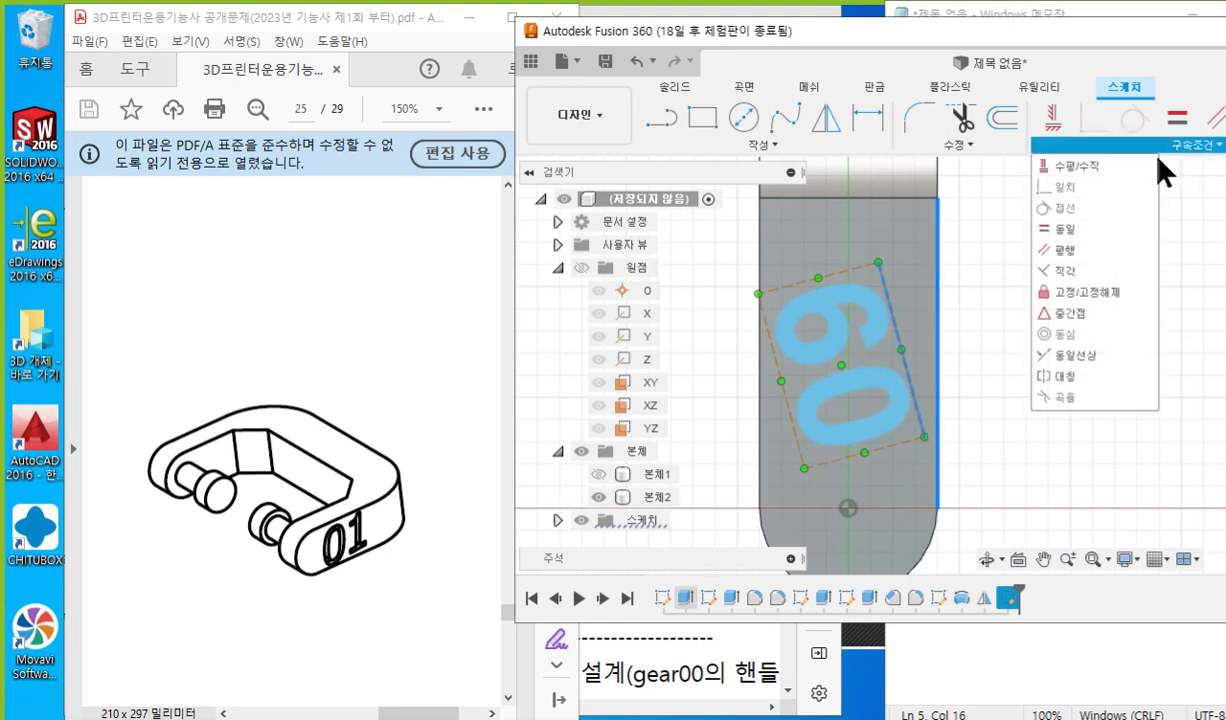
click(1070, 250)
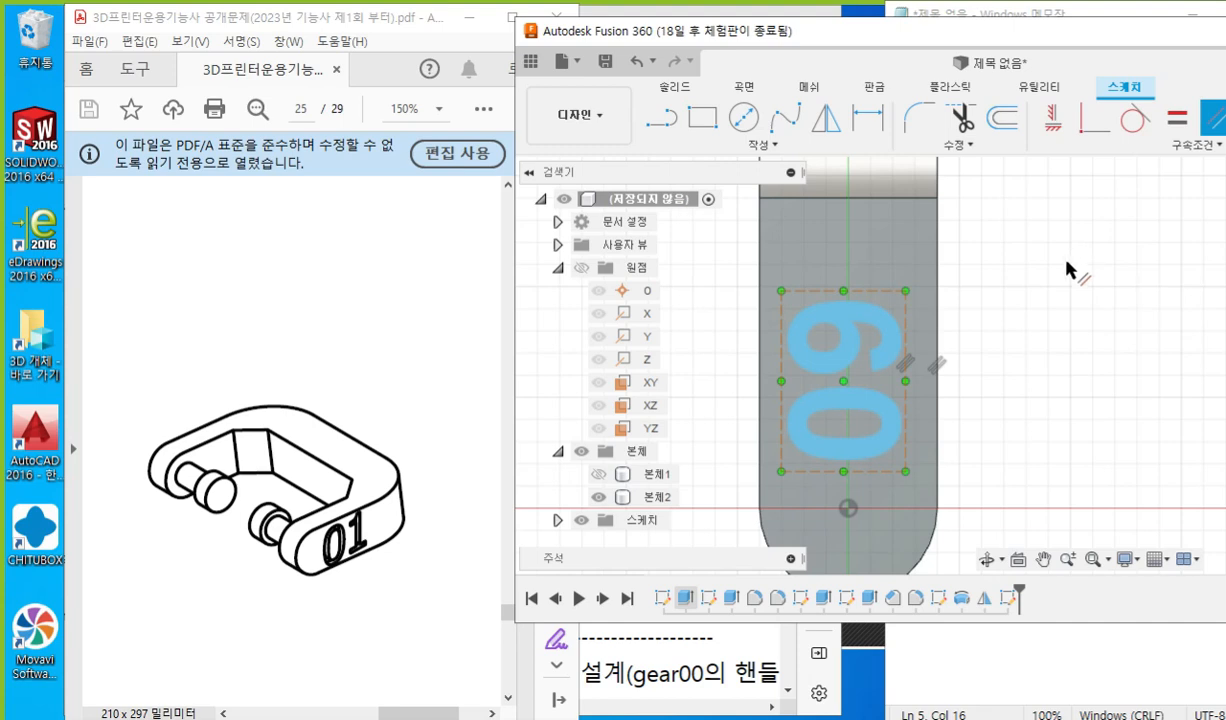
key(Escape)
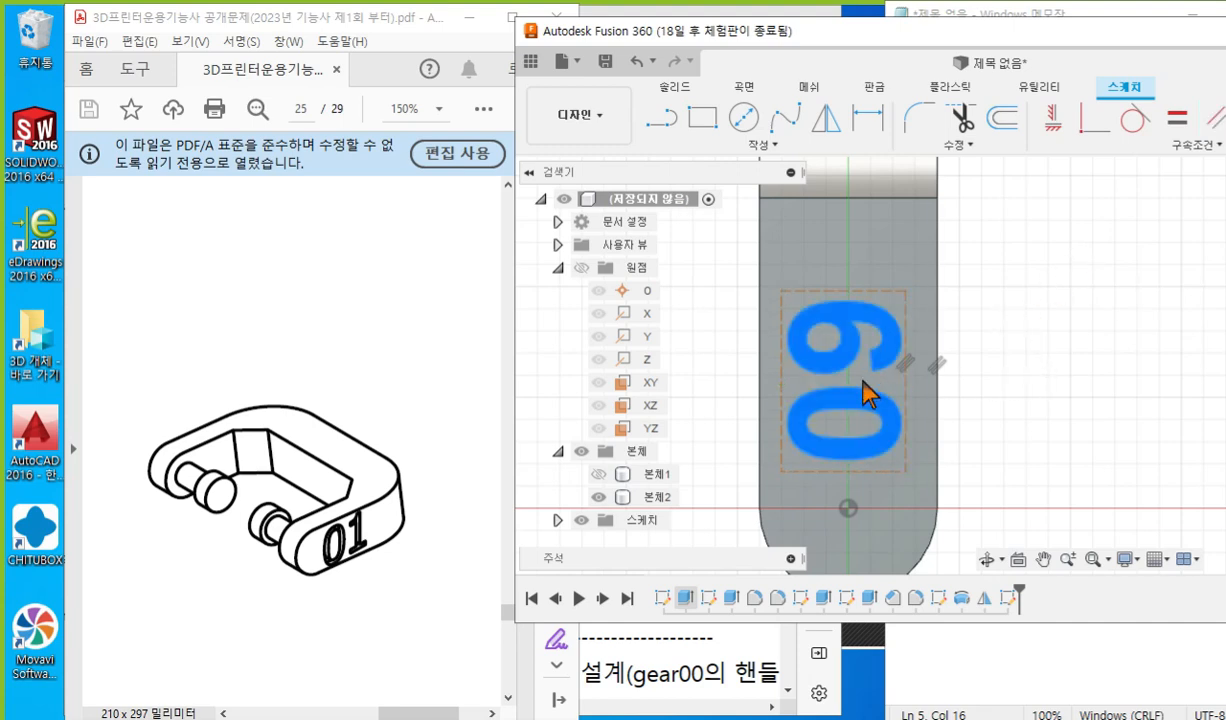
Shift the 09 text along the leg and dimension its frame side 1 mm from the leg's straight edge.
mouse_move(848, 381)
mouse_down()
mouse_move(843, 298)
mouse_move(846, 378)
mouse_move(848, 322)
mouse_move(847, 358)
mouse_up()
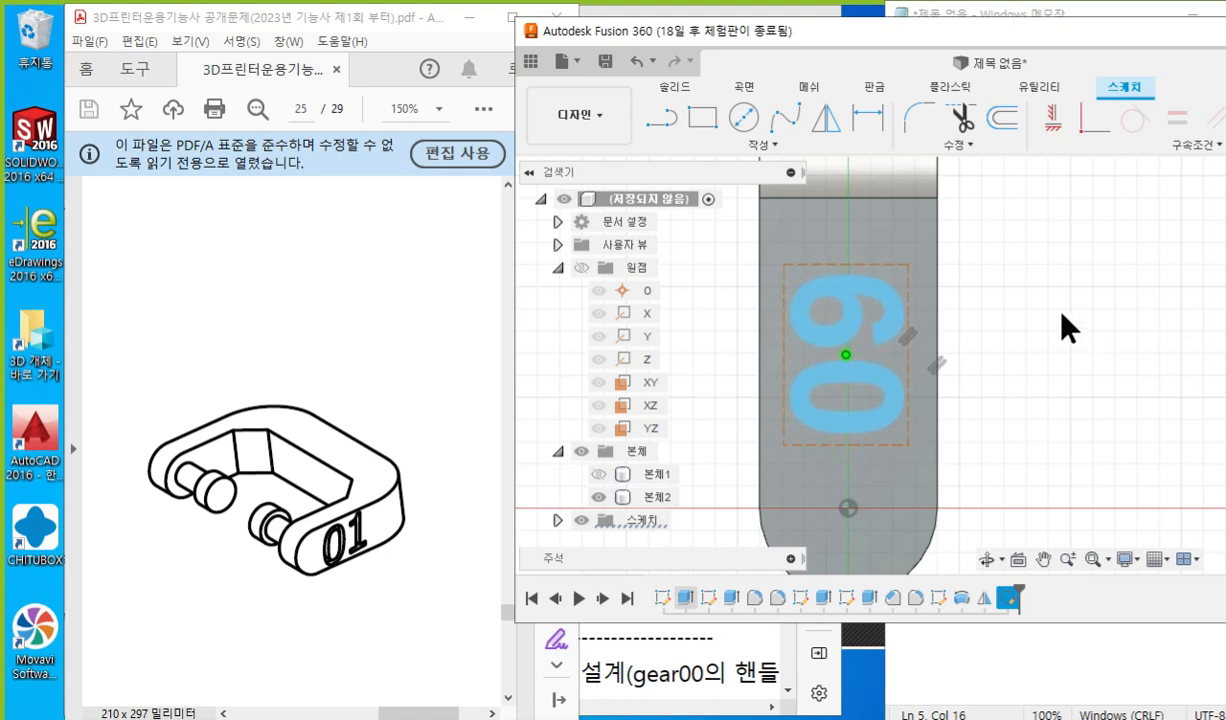
right_click(1001, 287)
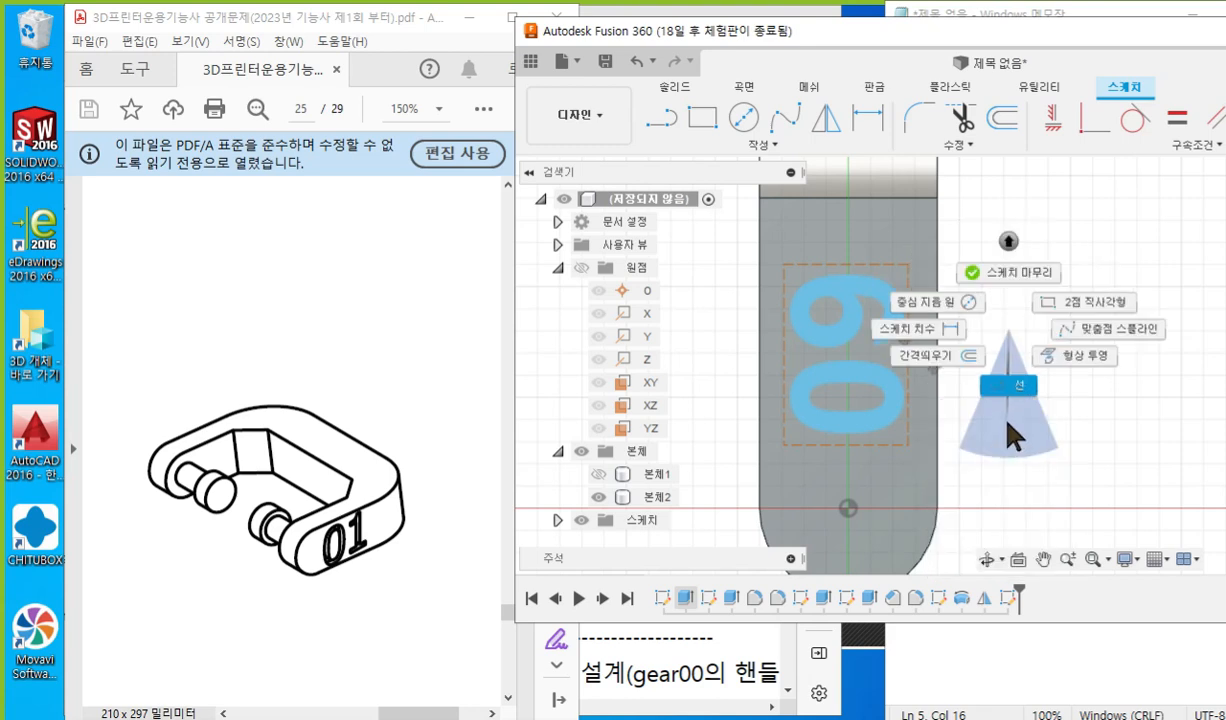
click(938, 328)
click(936, 368)
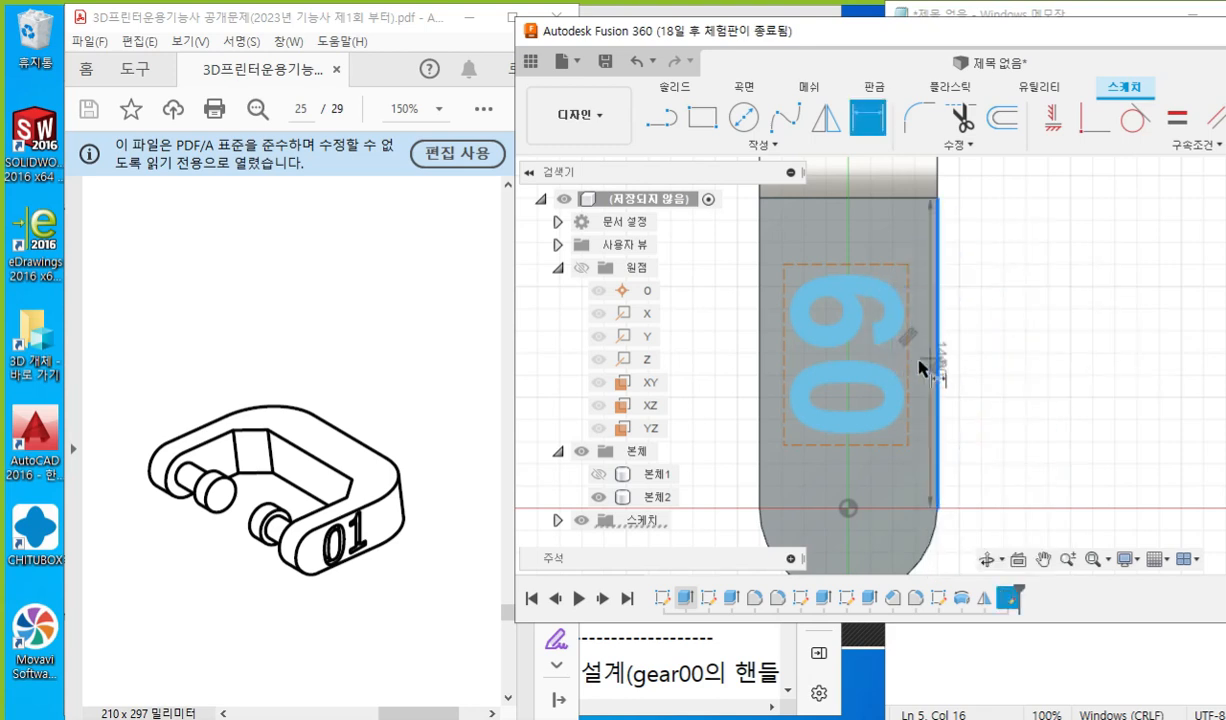
click(920, 244)
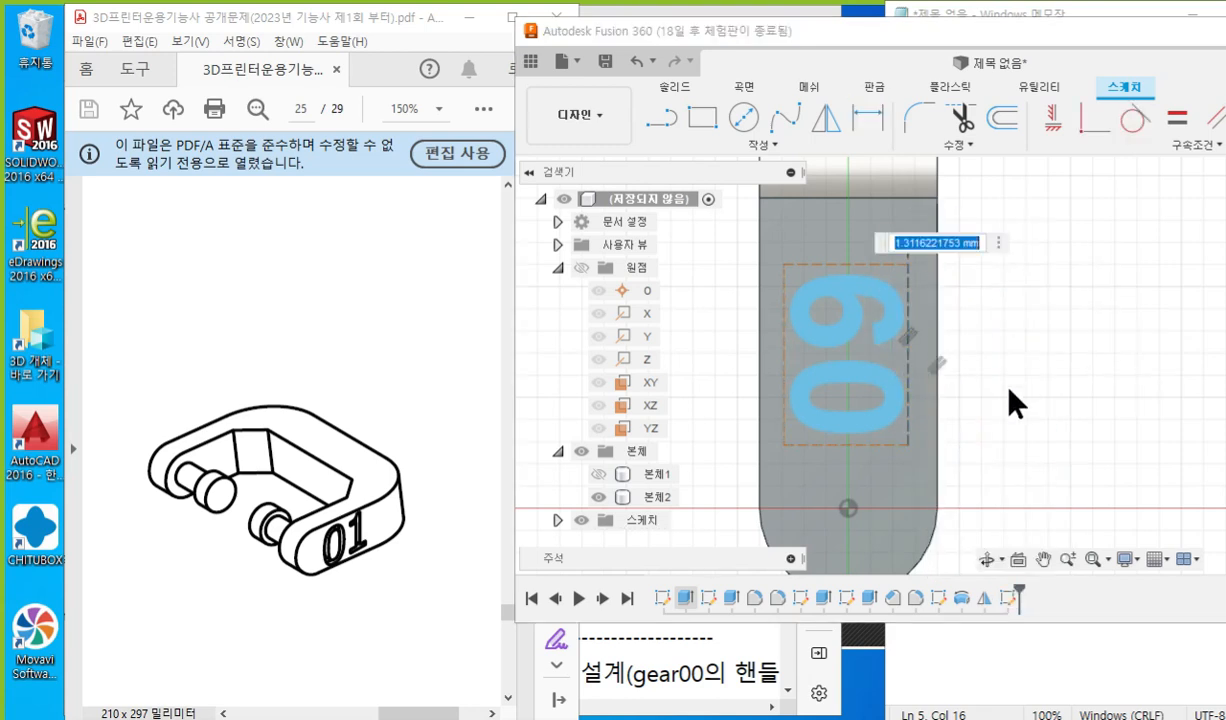
text(1)
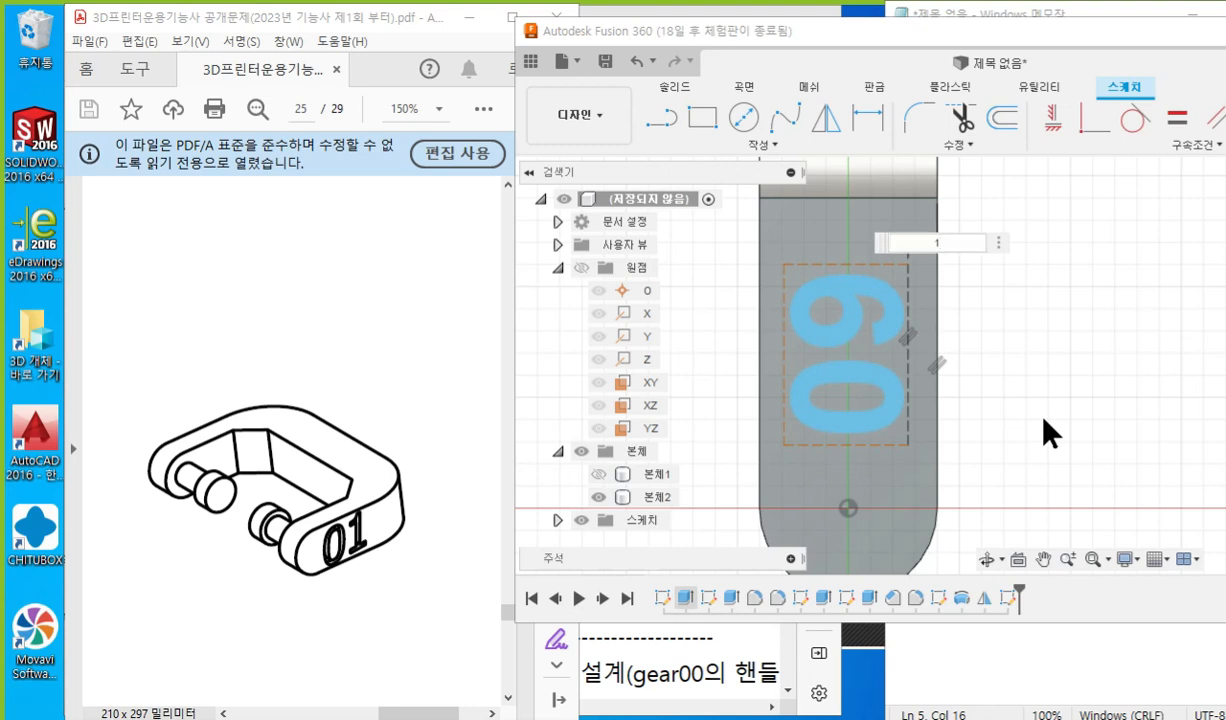
key(Return)
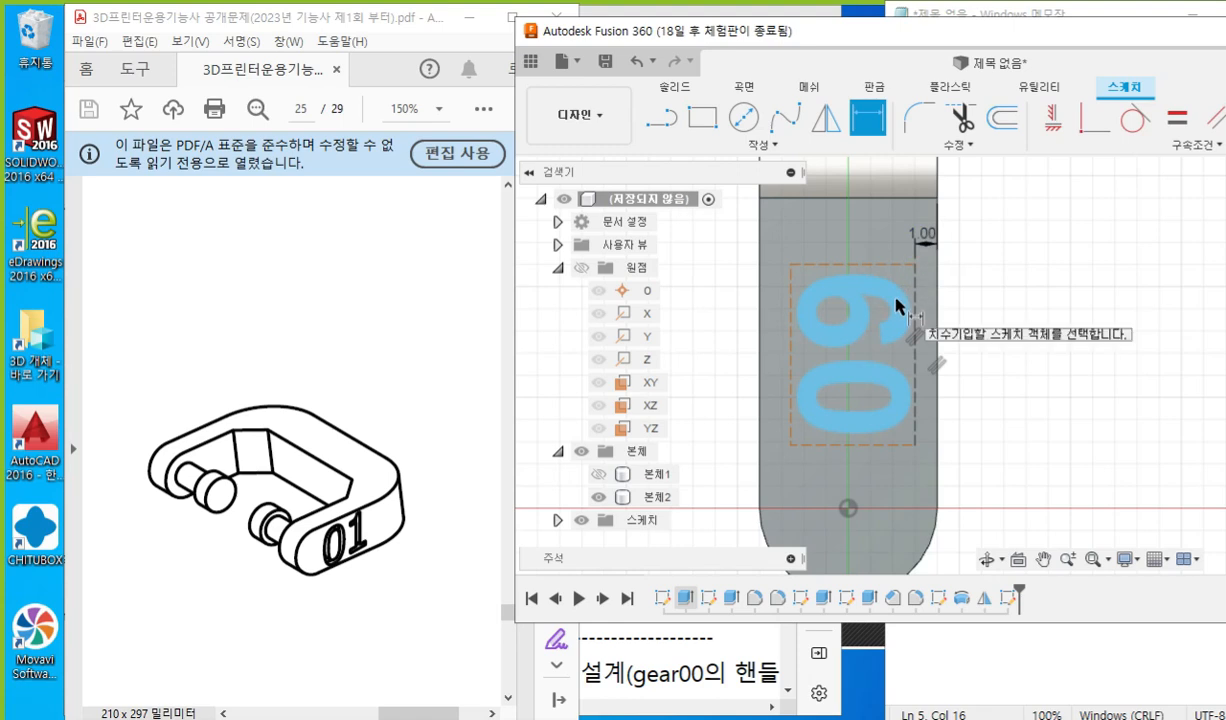
key(Escape)
Edit the 09 text and increase its character height.
click(872, 320)
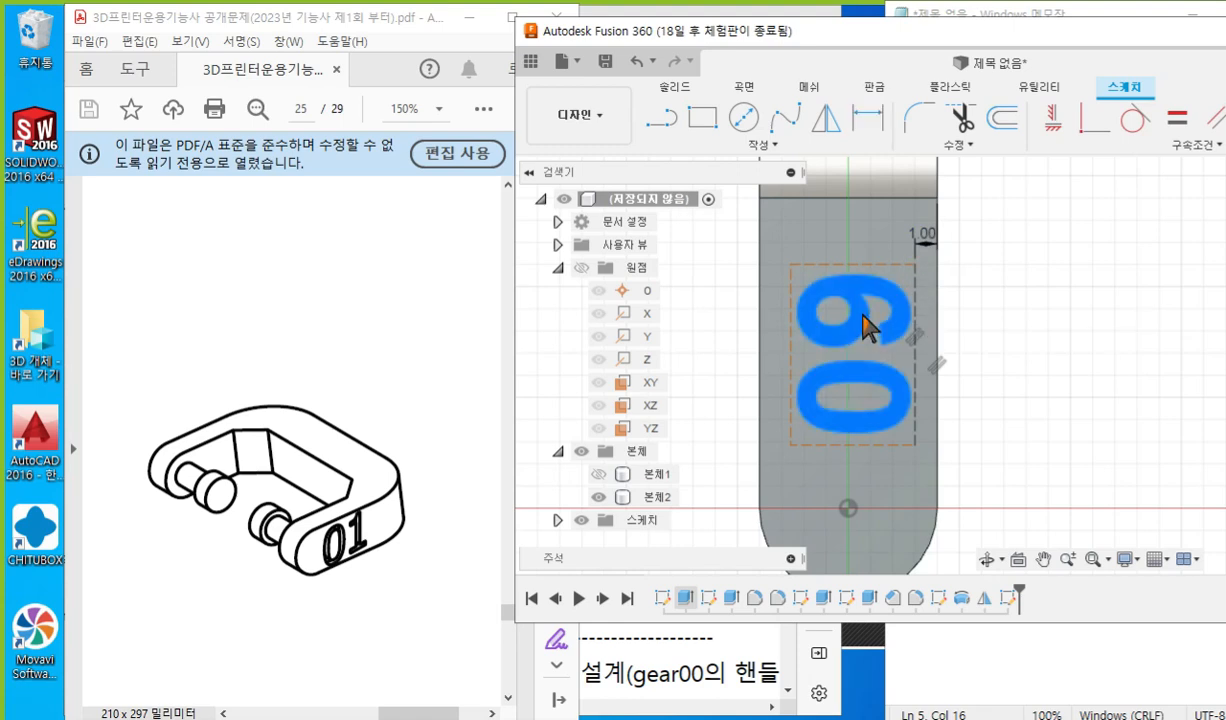
double_click(866, 330)
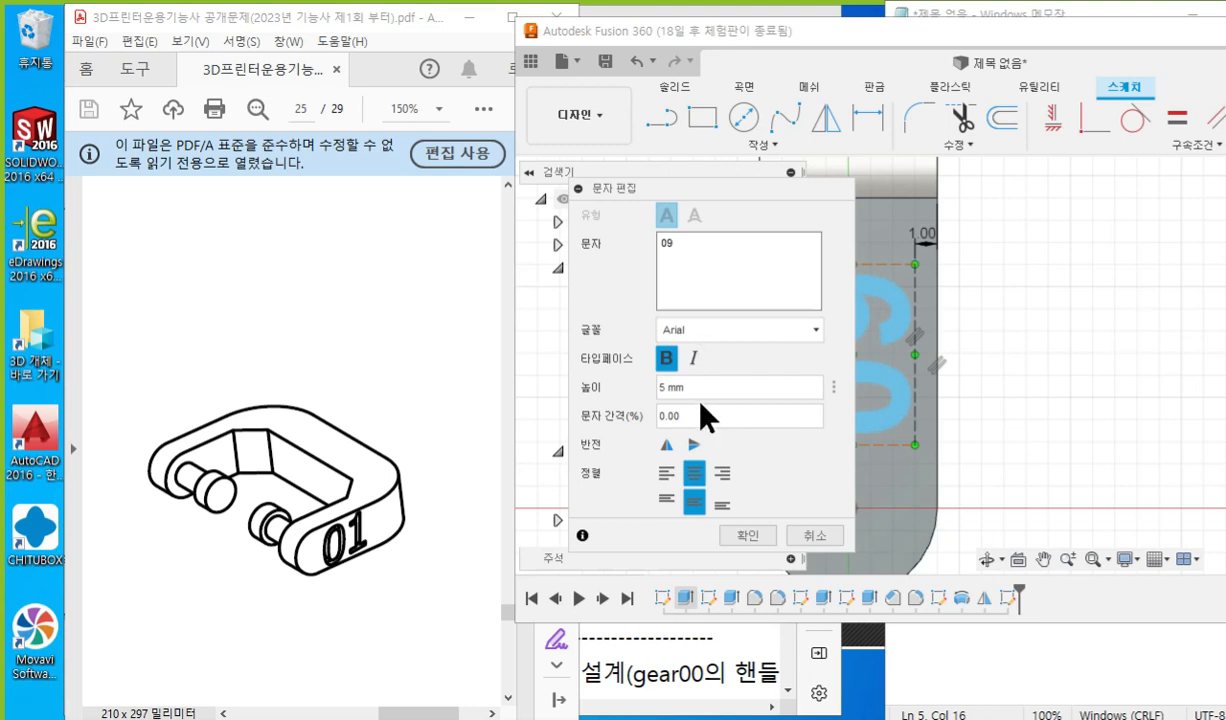
drag(704, 386, 503, 375)
text(8)
key(Return)
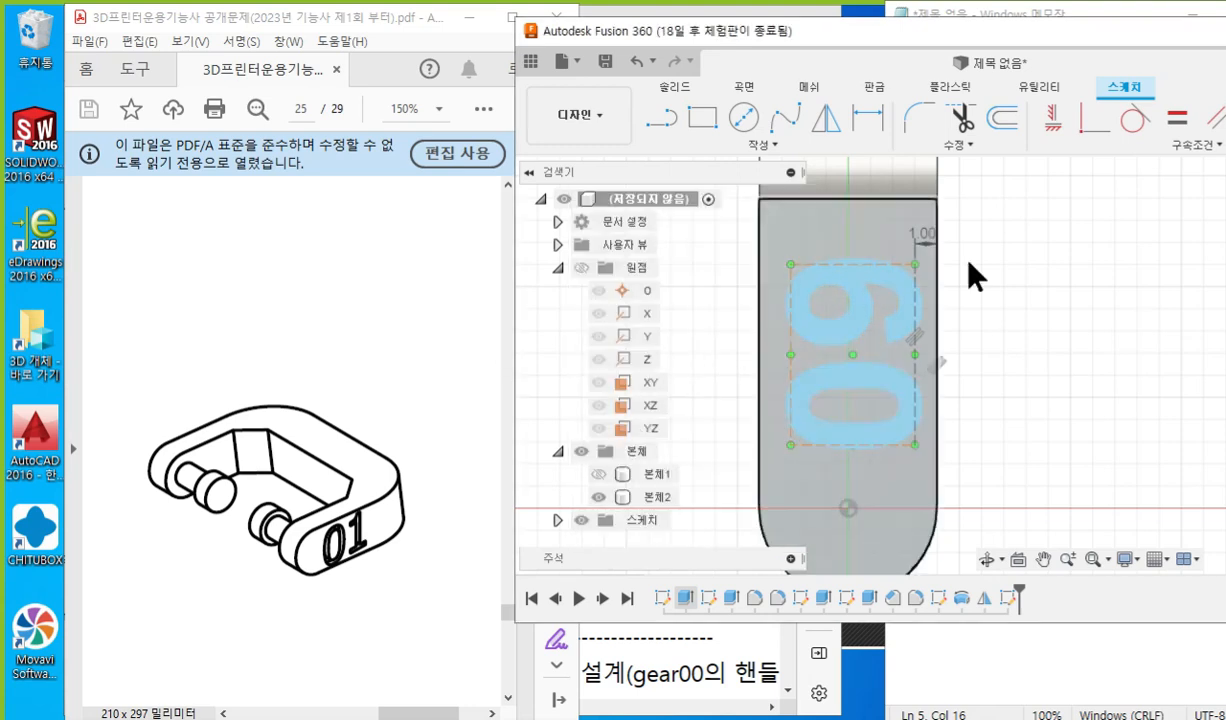
Extrude the 09 text as a cut with a distance of -1 mm into the leg's face.
middle_drag(994, 345, 1018, 330)
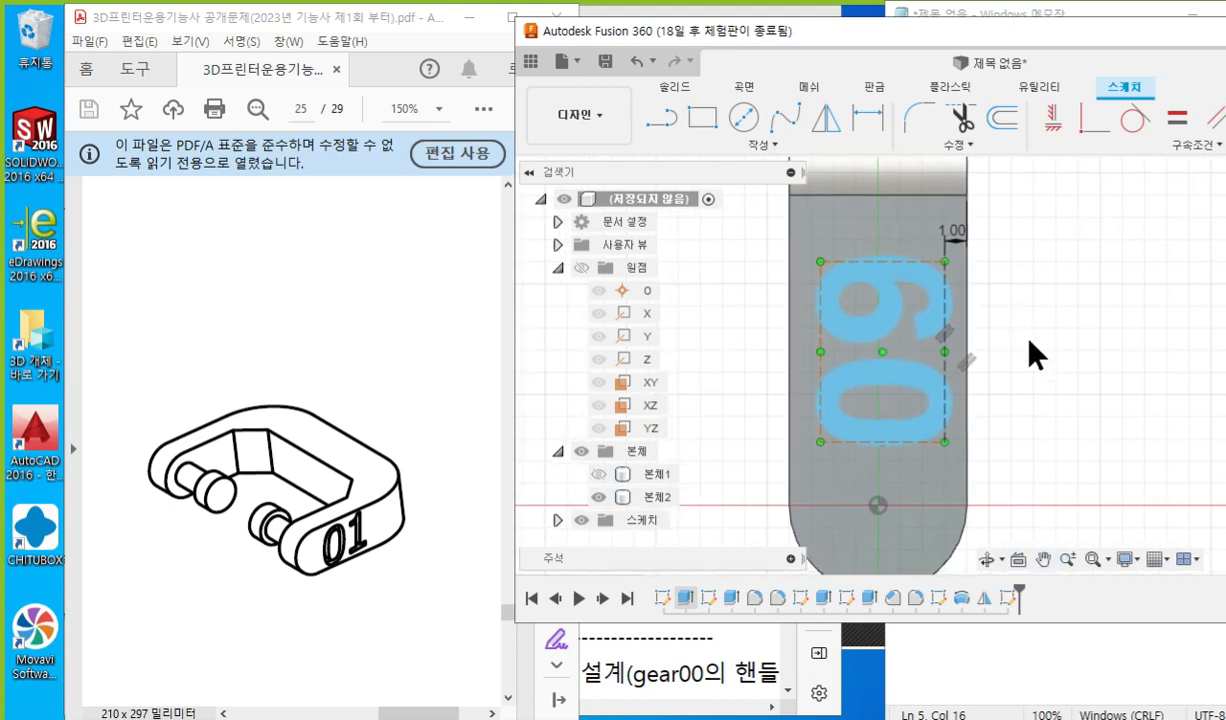
key(e)
click(888, 343)
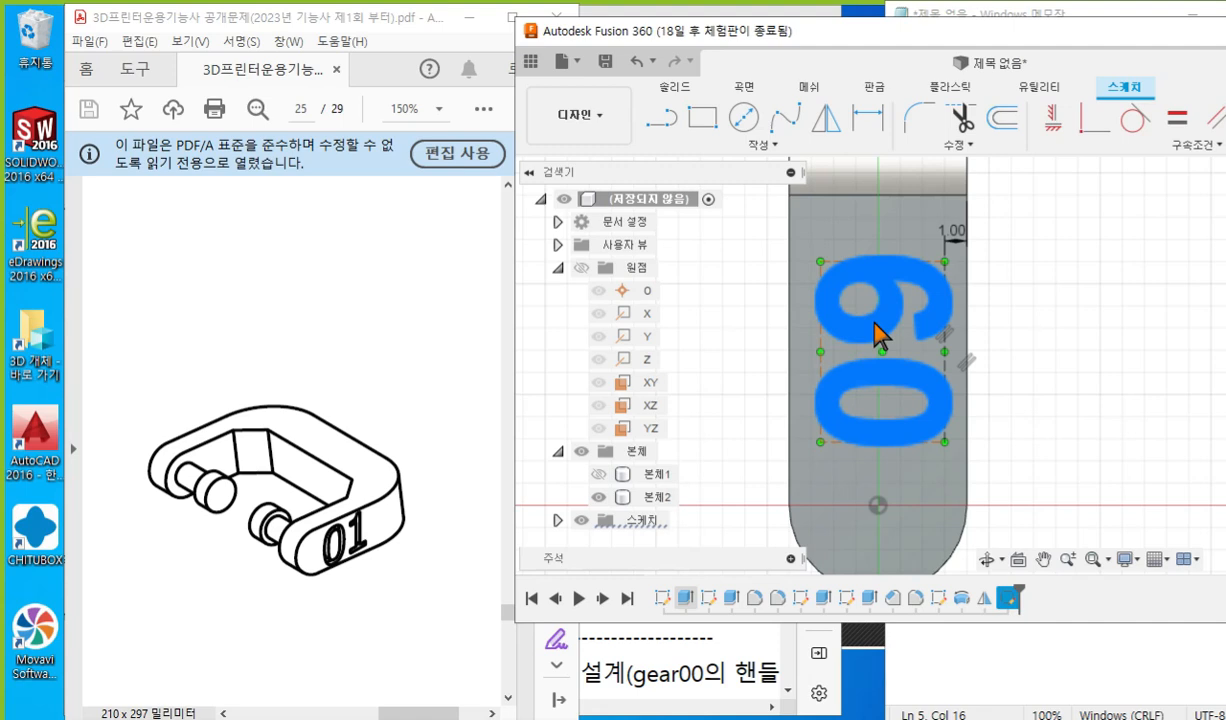
right_click(875, 323)
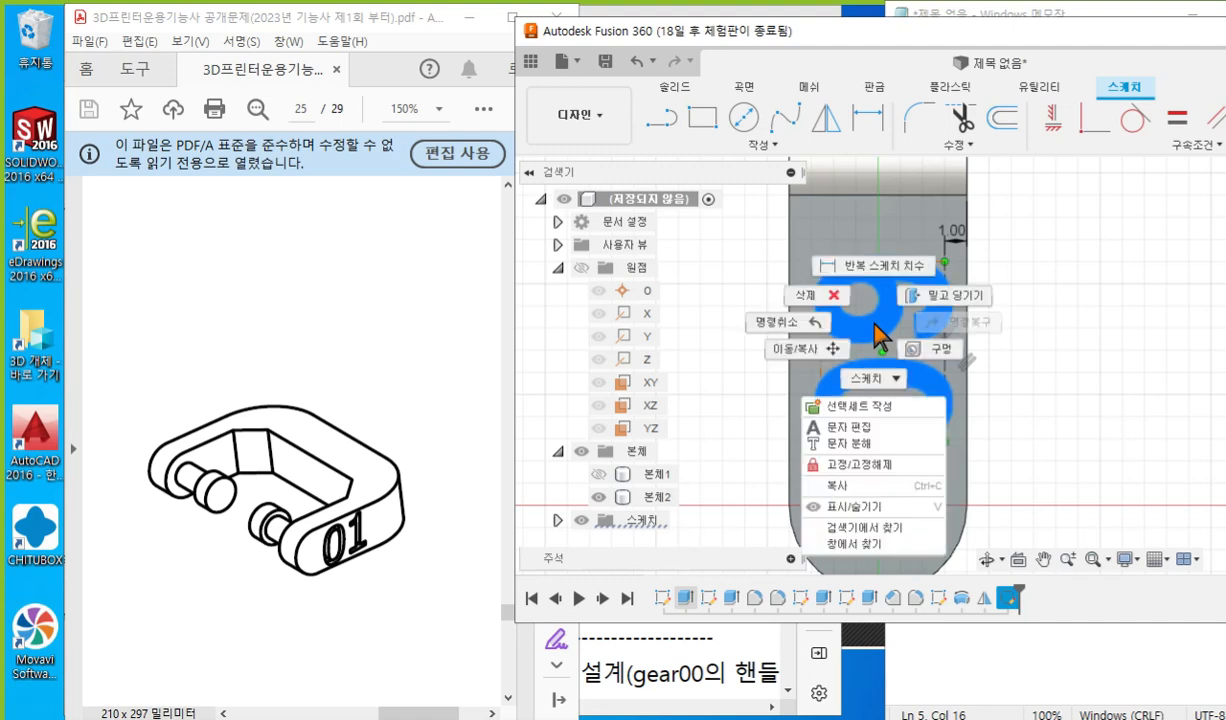
click(945, 297)
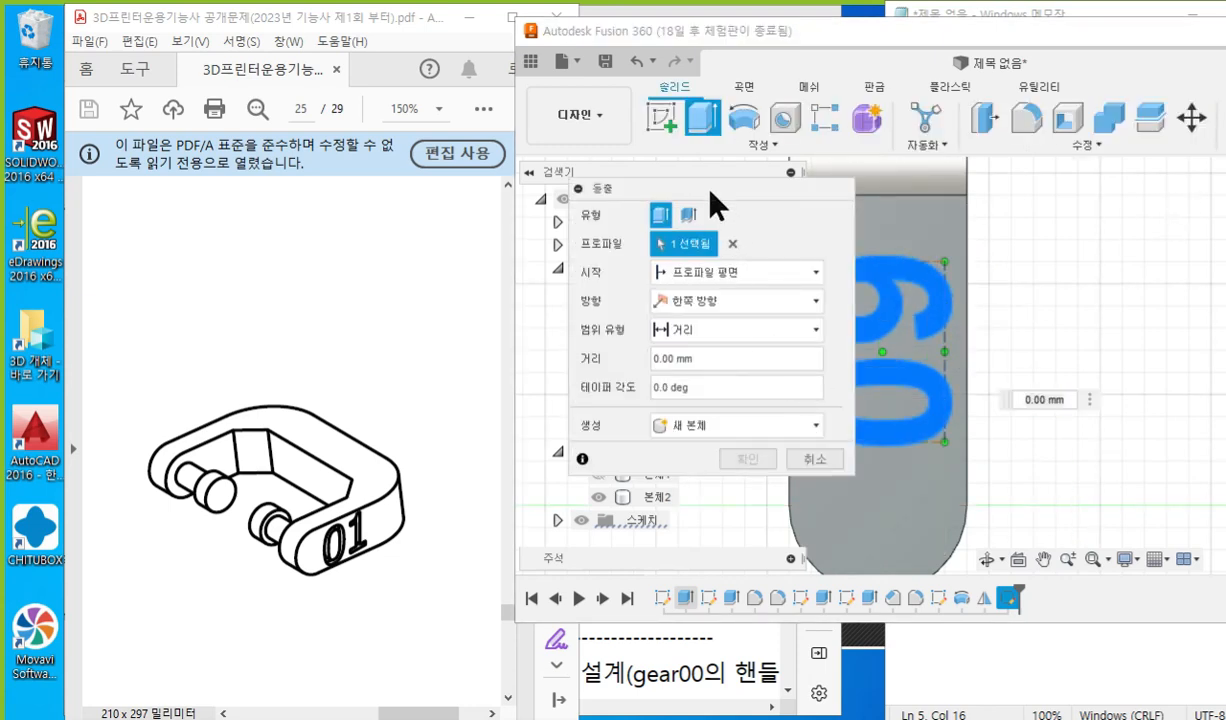
drag(710, 190, 537, 233)
click(547, 470)
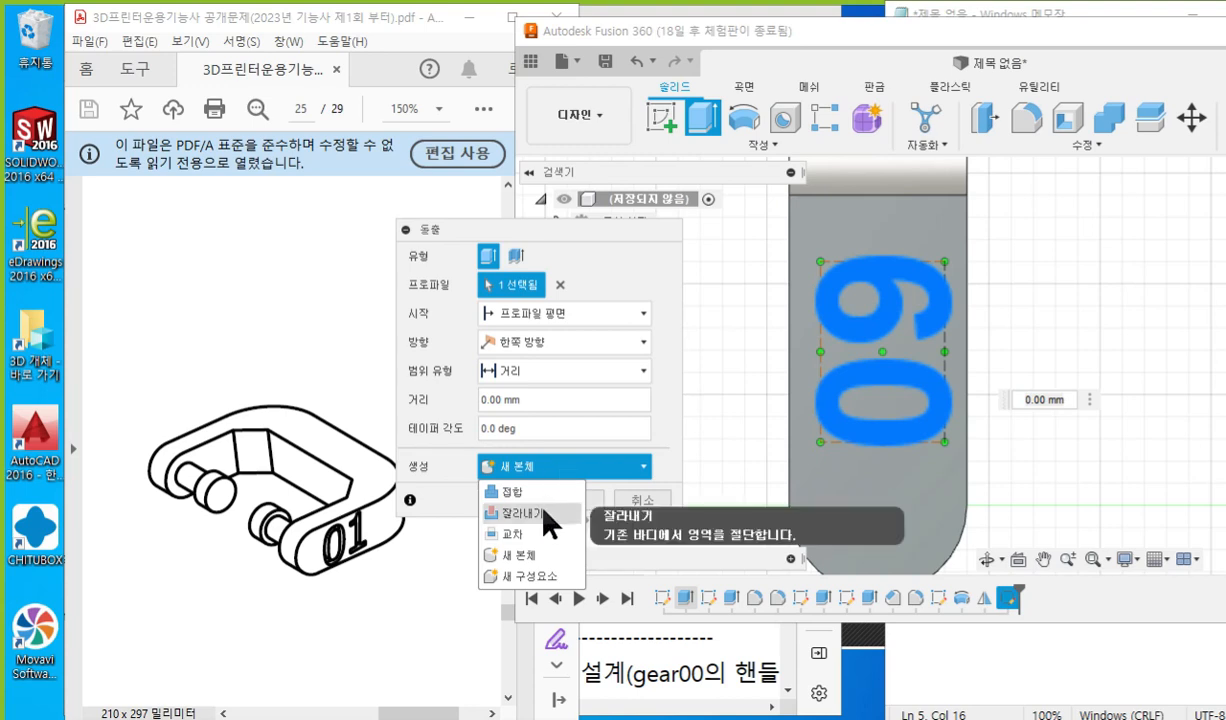
click(545, 514)
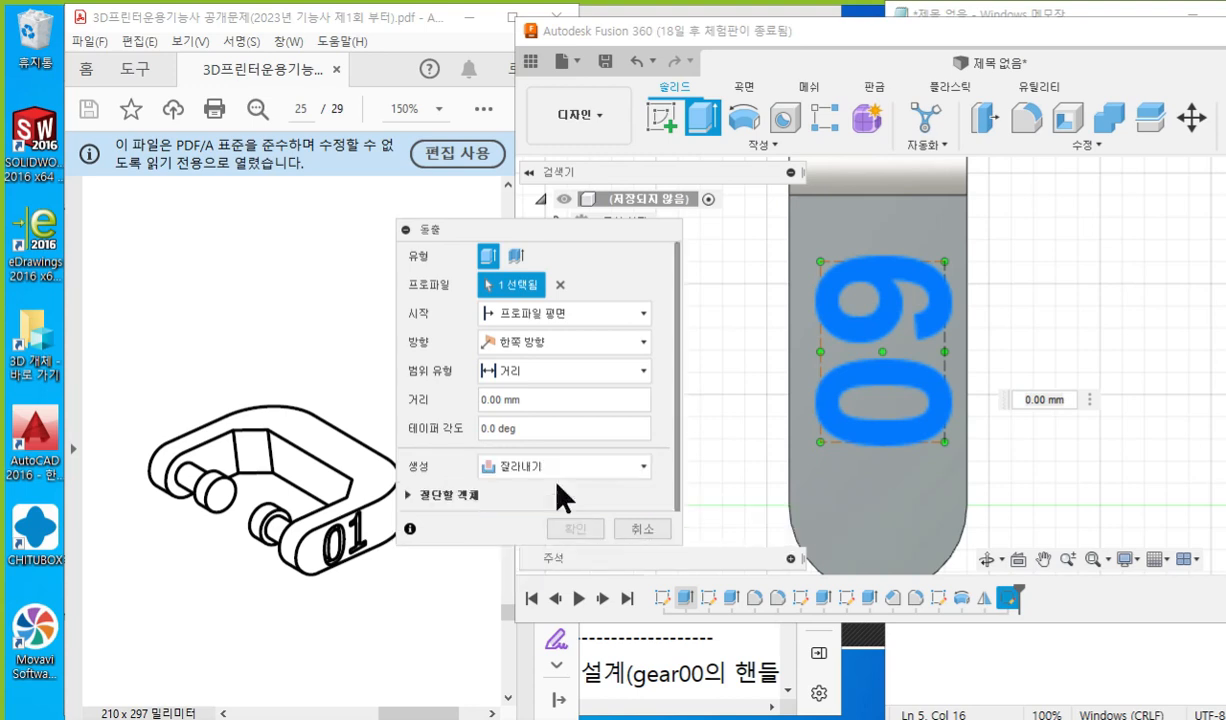
click(515, 400)
text(-1)
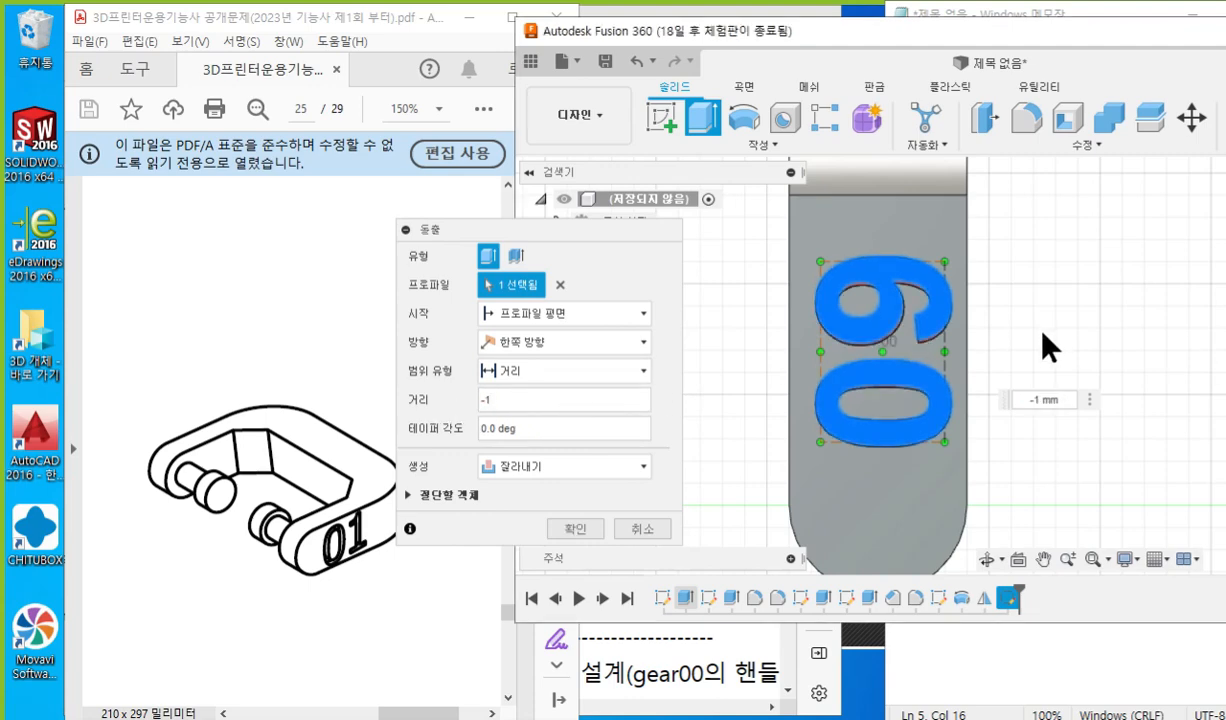
shift+middle_drag(963, 350, 944, 383)
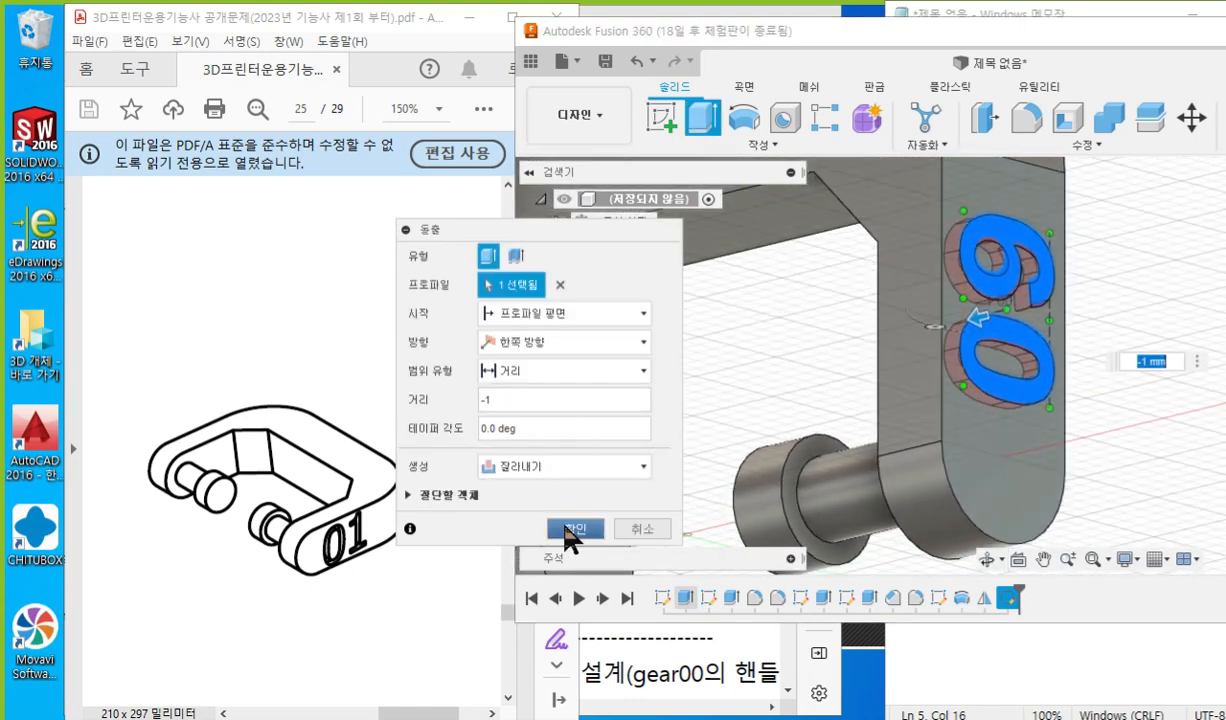
click(568, 530)
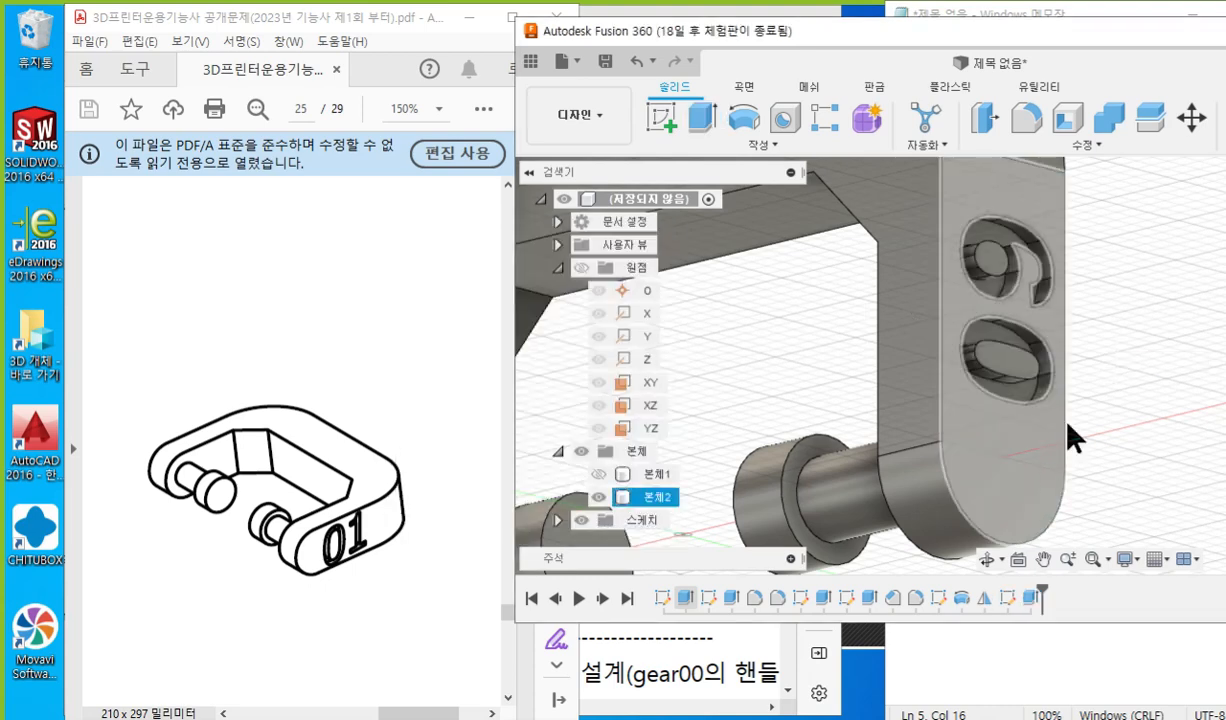
Measure the engraved 9's stroke between the notch vertex and the nearest edge of its closed loop.
mouse_move(1071, 339)
middle_down()
mouse_move(1078, 366)
mouse_move(1081, 345)
middle_up()
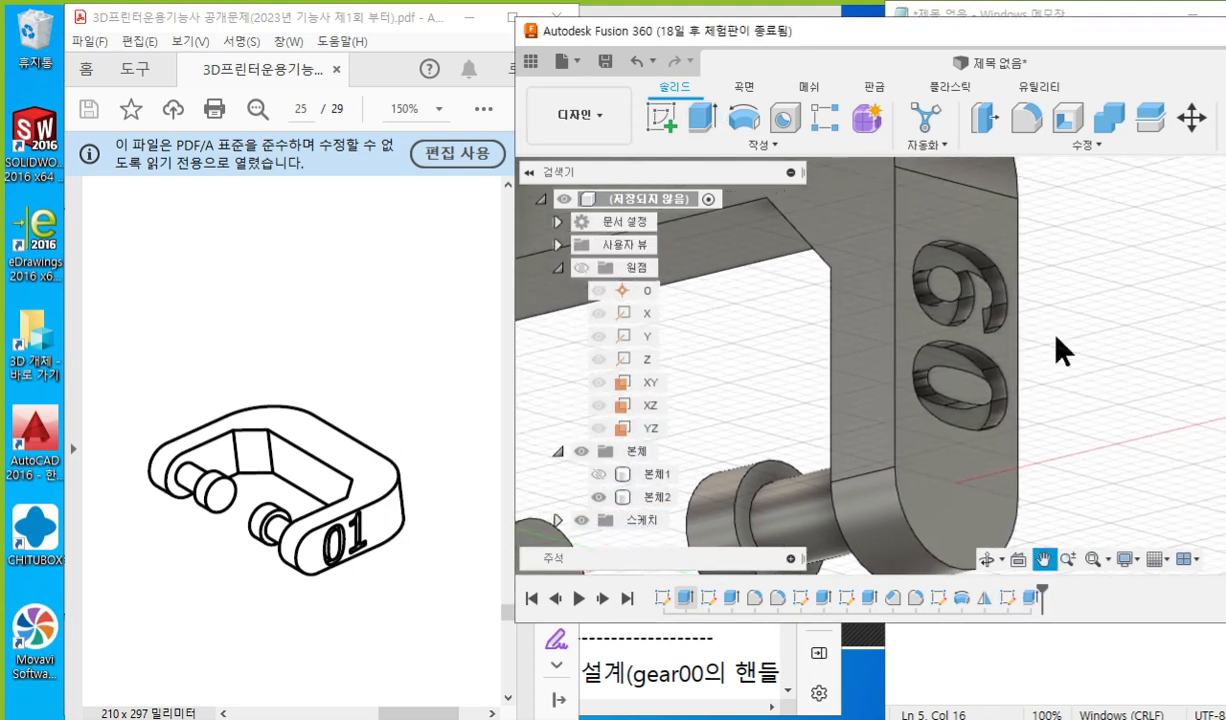
drag(1013, 40, 882, 41)
mouse_move(562, 40)
mouse_down()
mouse_move(574, 22)
mouse_move(562, 26)
mouse_up()
middle_drag(707, 296, 817, 308)
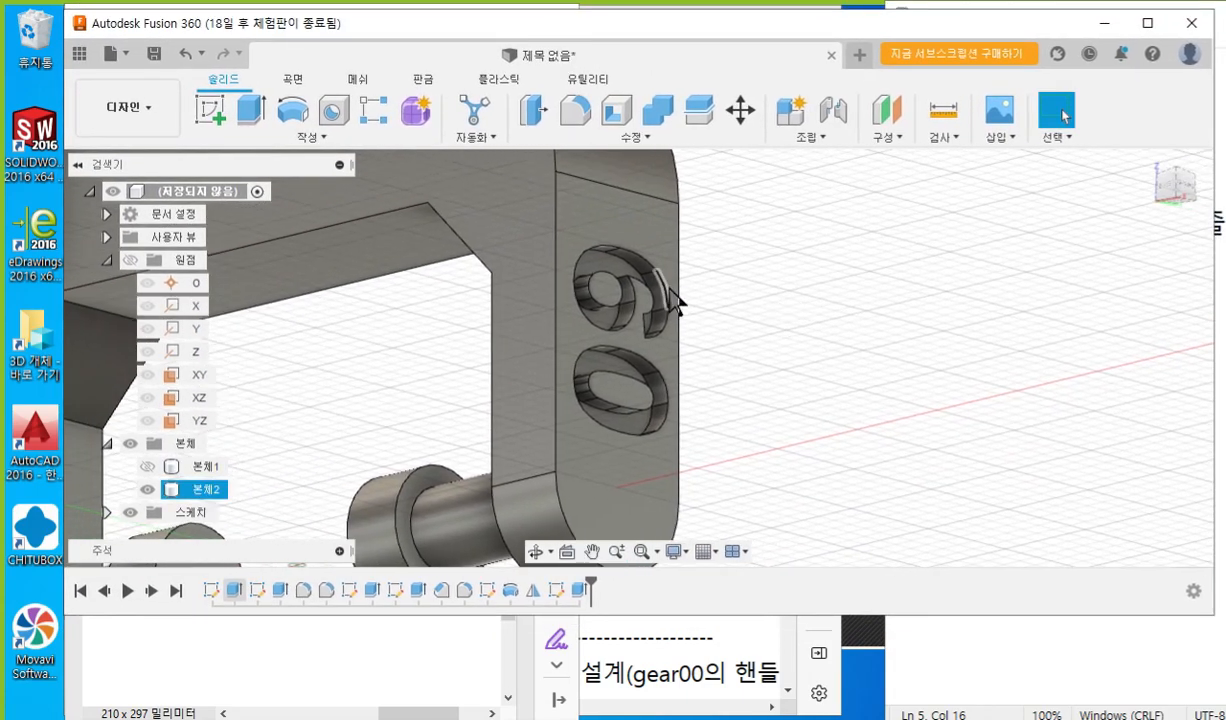
scroll(677, 304, down, 2)
scroll(655, 308, up, 5)
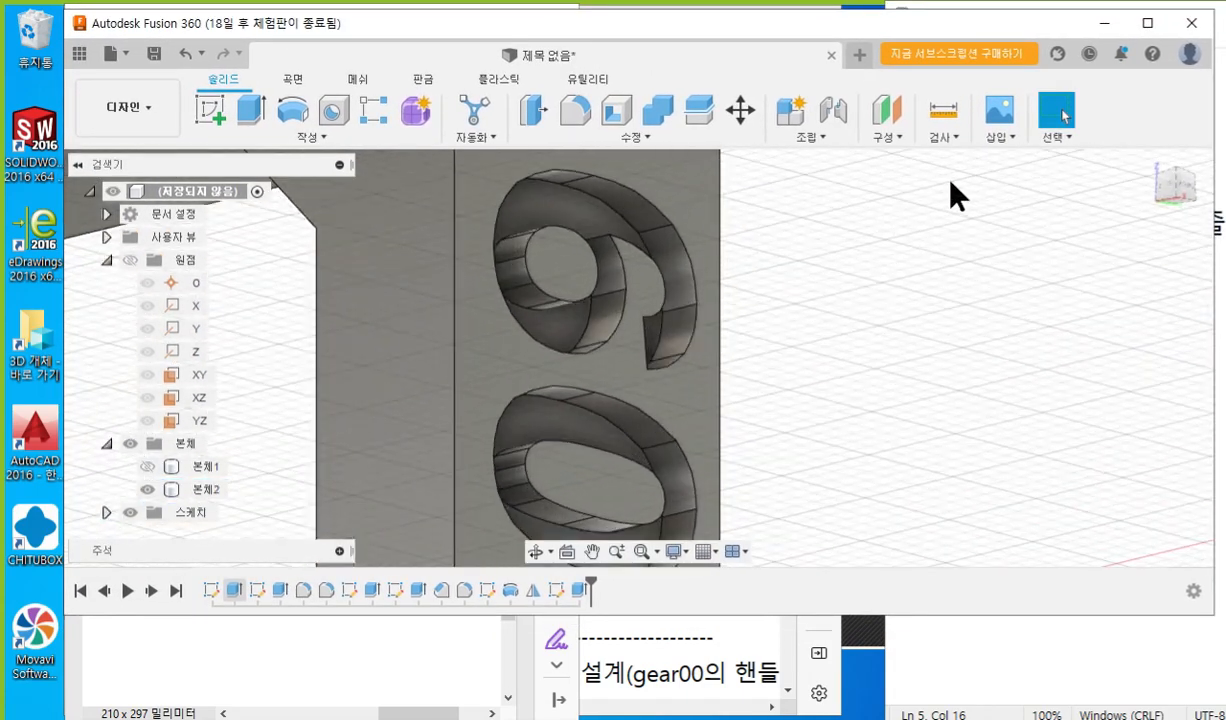
click(942, 114)
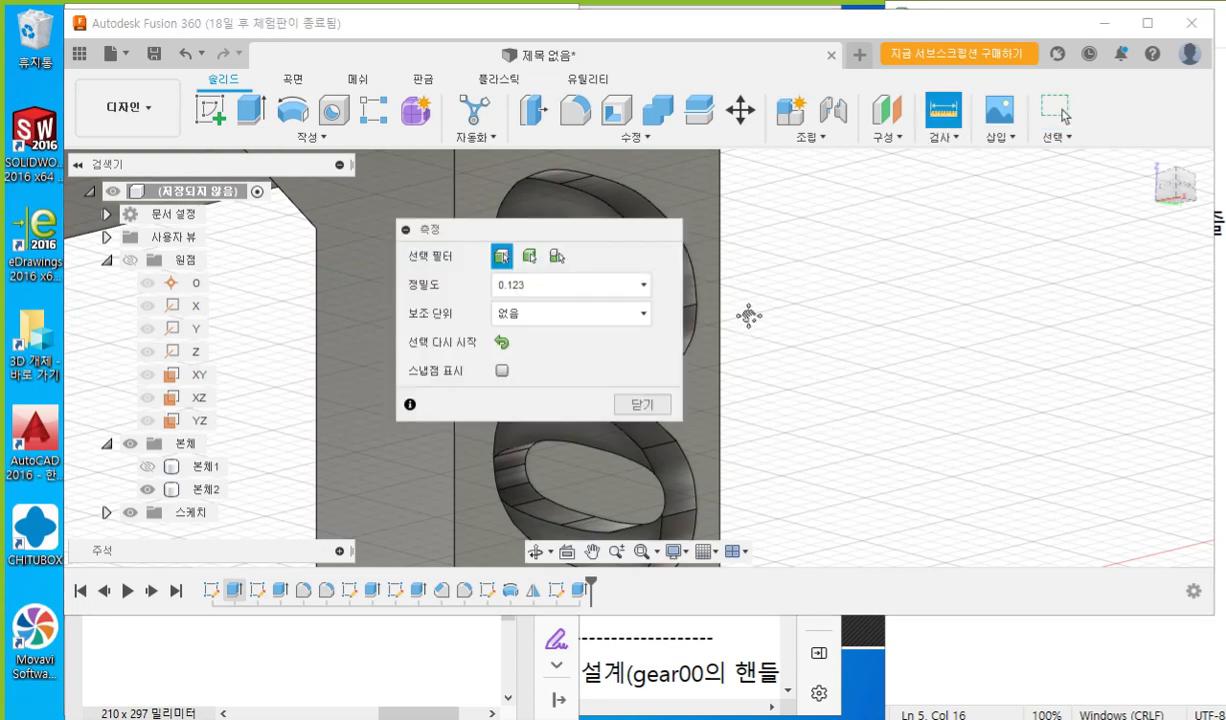
middle_drag(749, 316, 809, 317)
drag(531, 220, 378, 247)
middle_drag(812, 310, 703, 318)
click(662, 277)
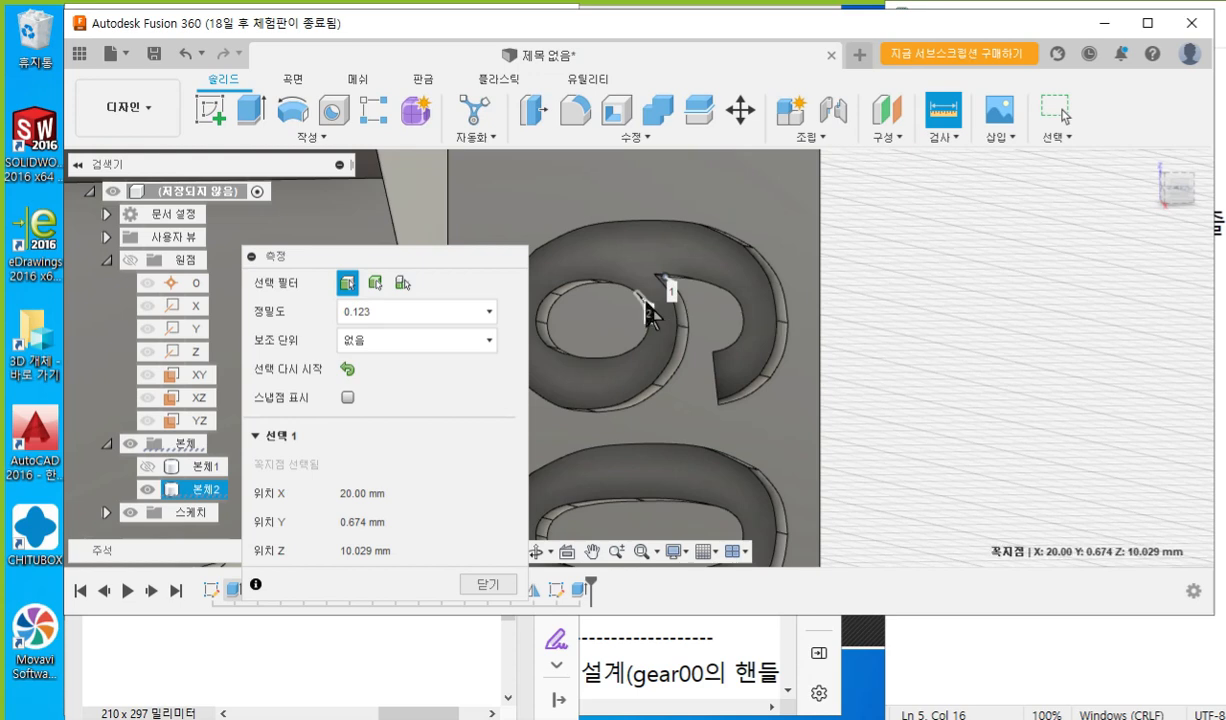
click(649, 309)
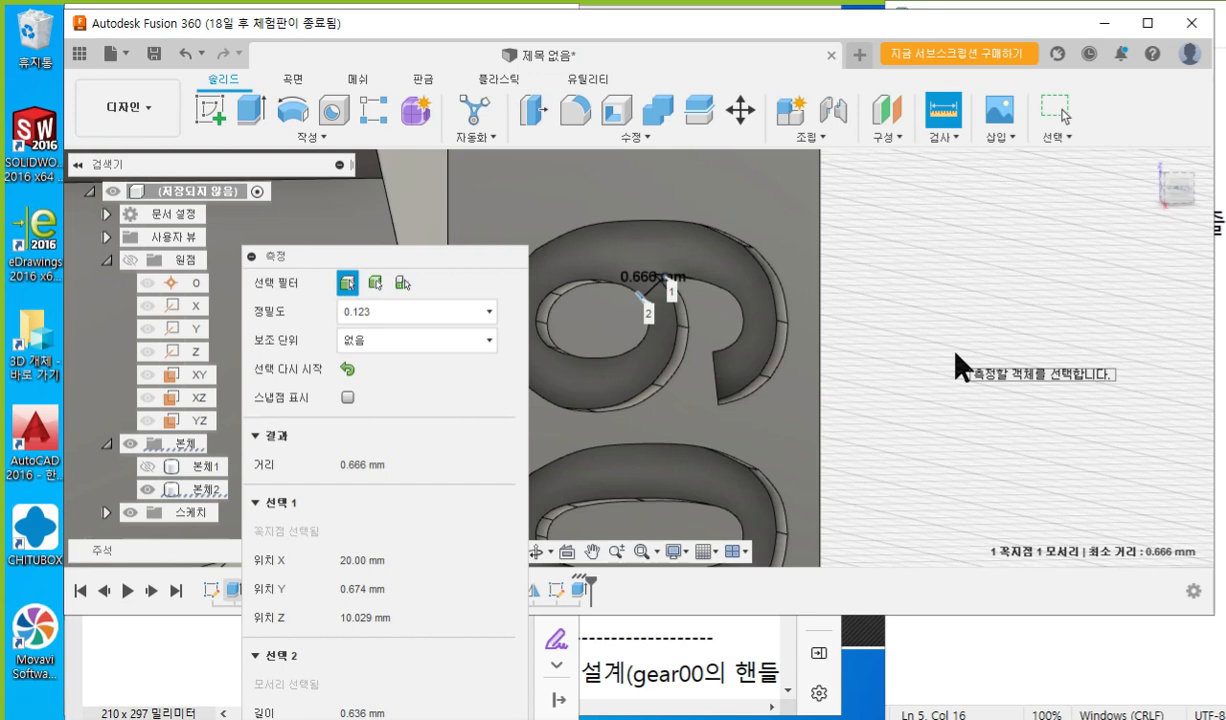
Measure the stroke width of the engraved 9's open curve between its outer and inner vertices, and finish measuring.
click(921, 320)
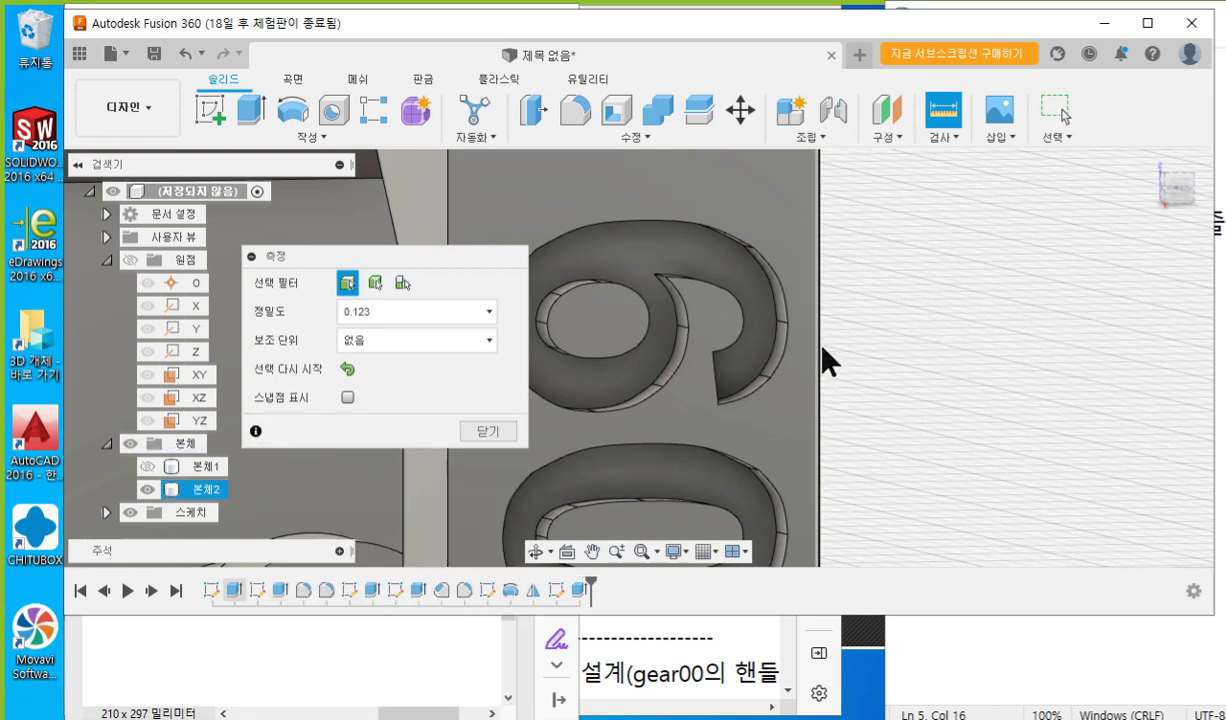
click(743, 320)
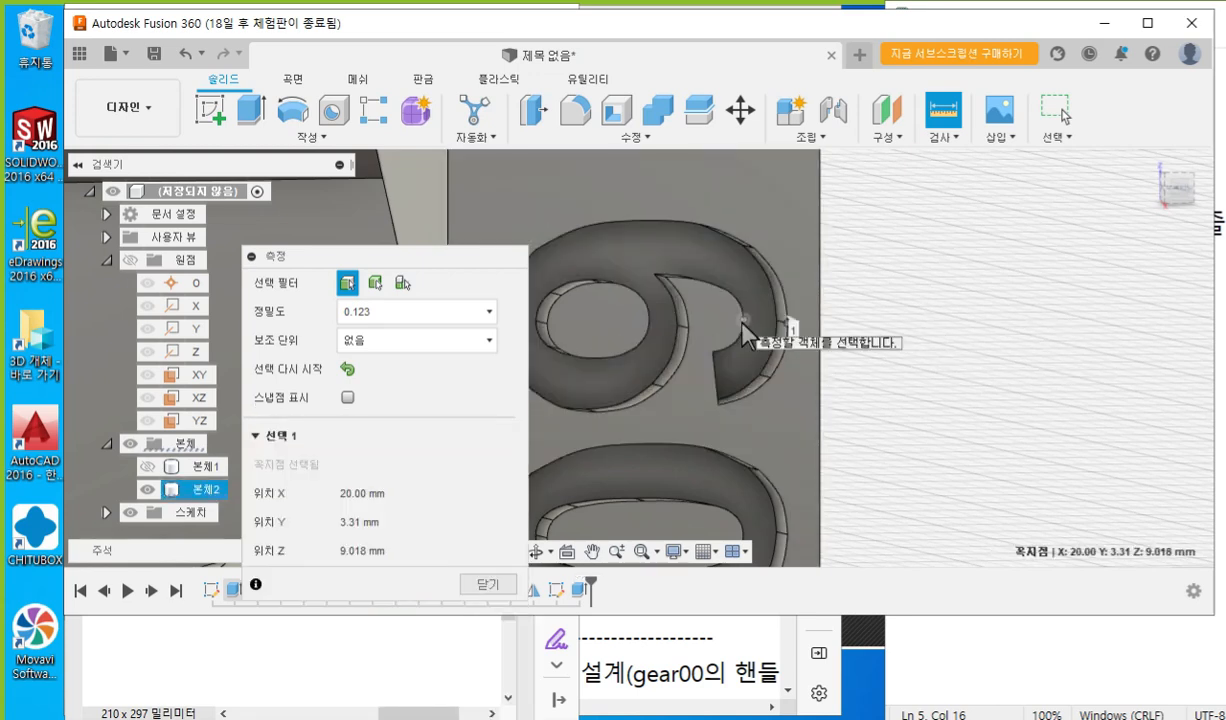
click(744, 321)
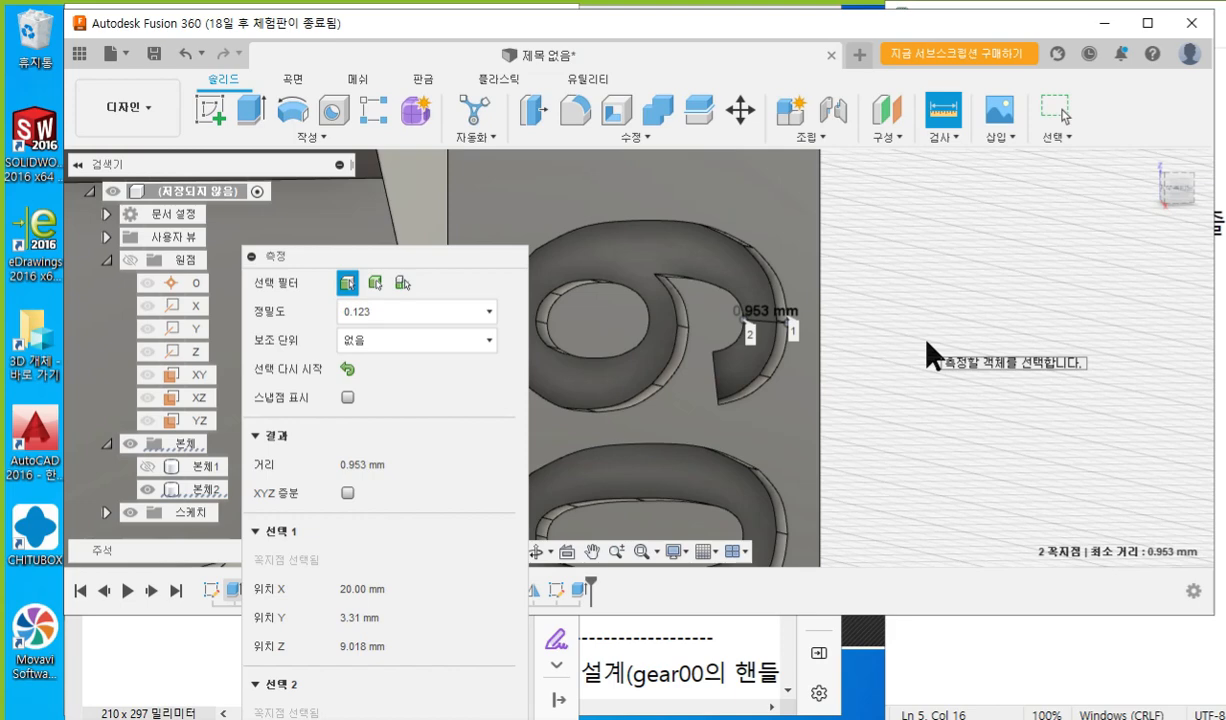
key(Escape)
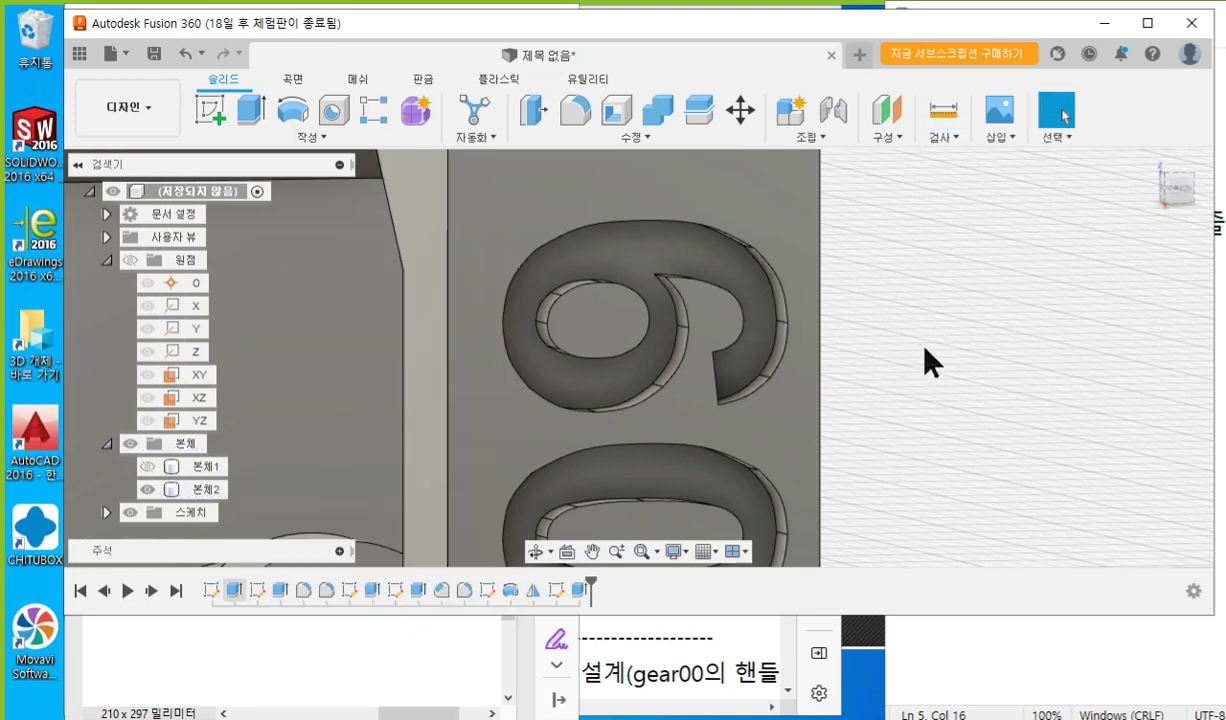
Show the hidden arm body 본체1 and create a component from it.
middle_click(904, 361)
middle_click(904, 361)
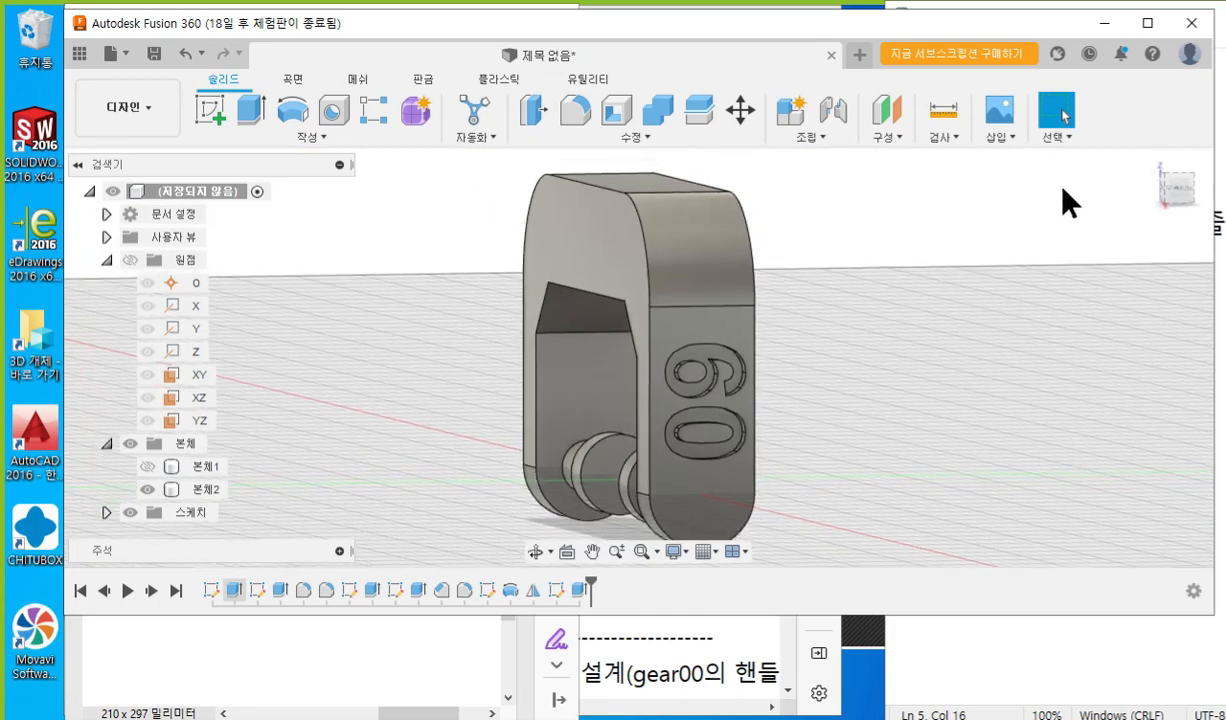
click(1158, 170)
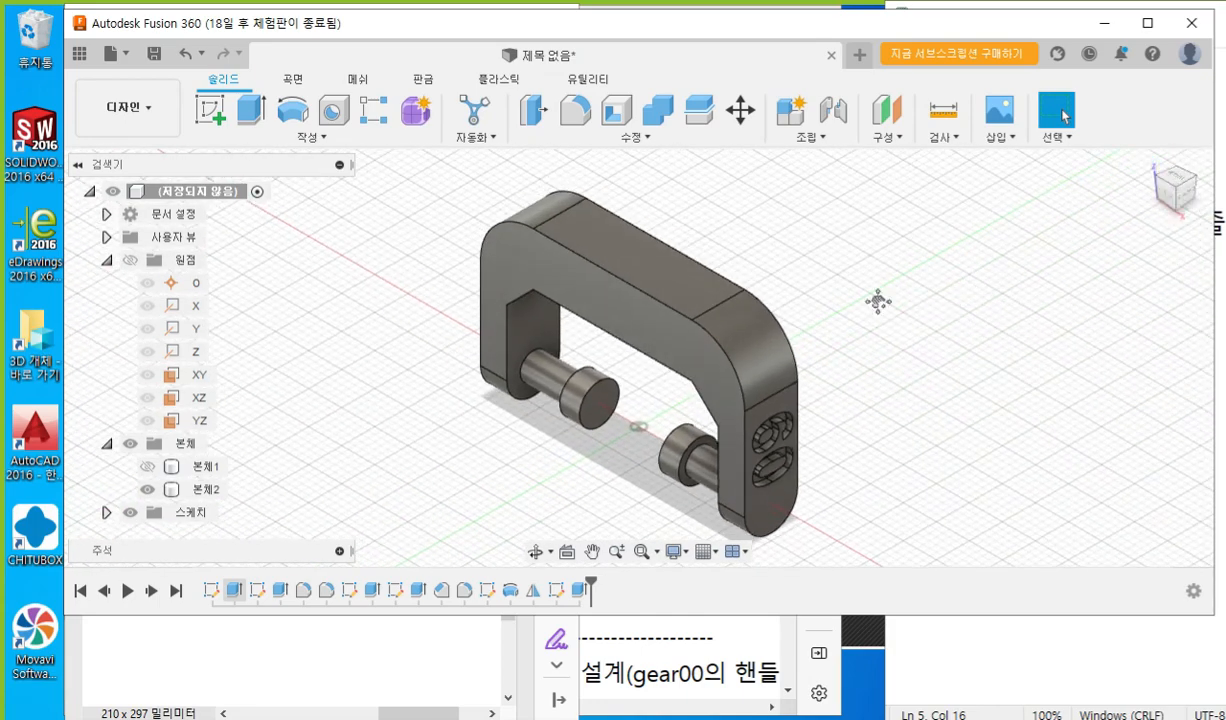
click(148, 466)
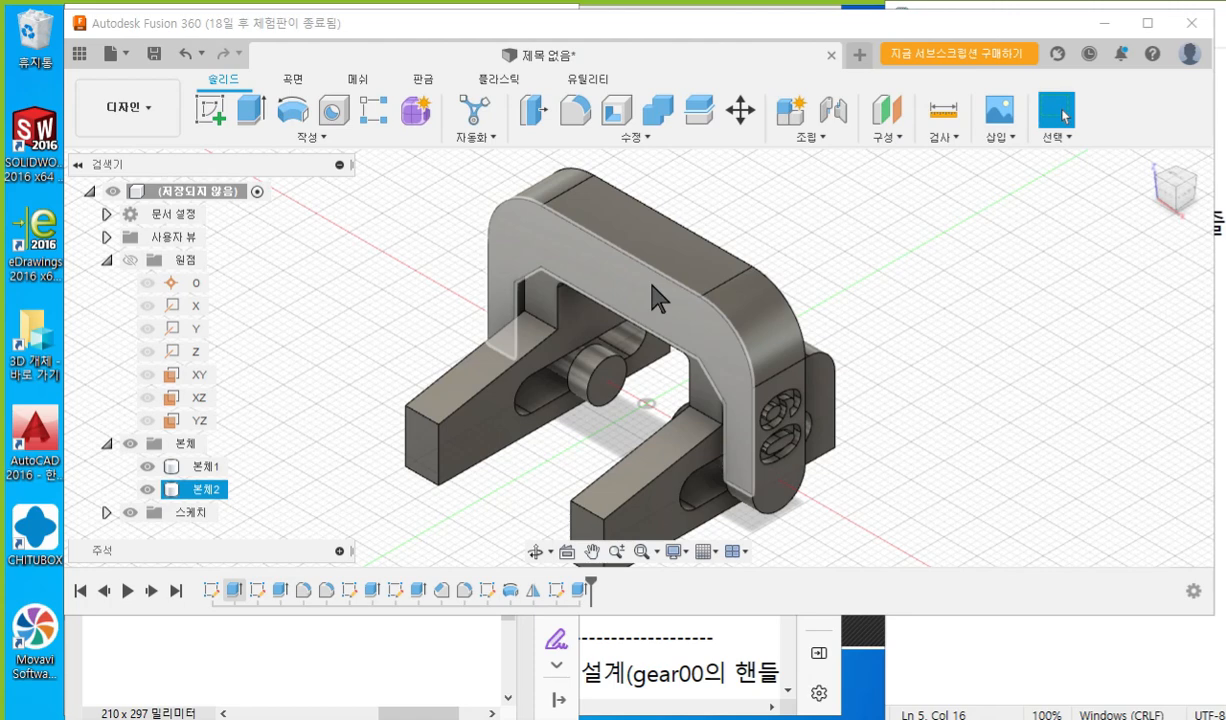
right_click(208, 469)
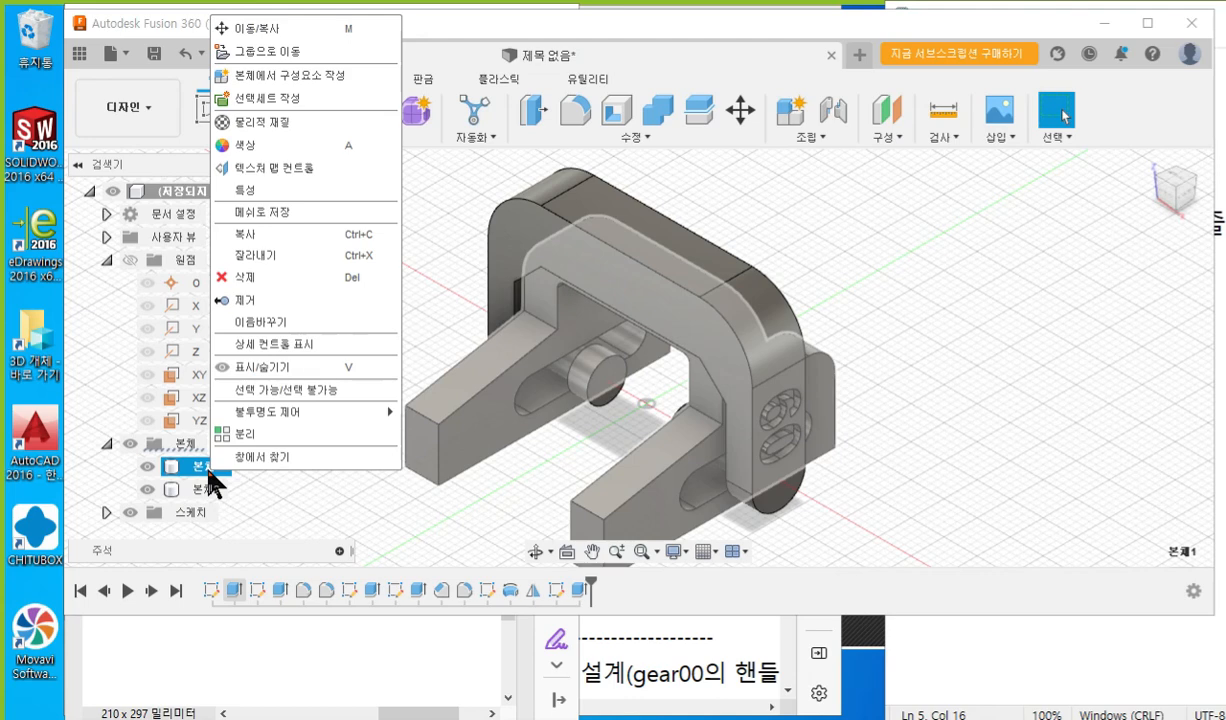
click(299, 79)
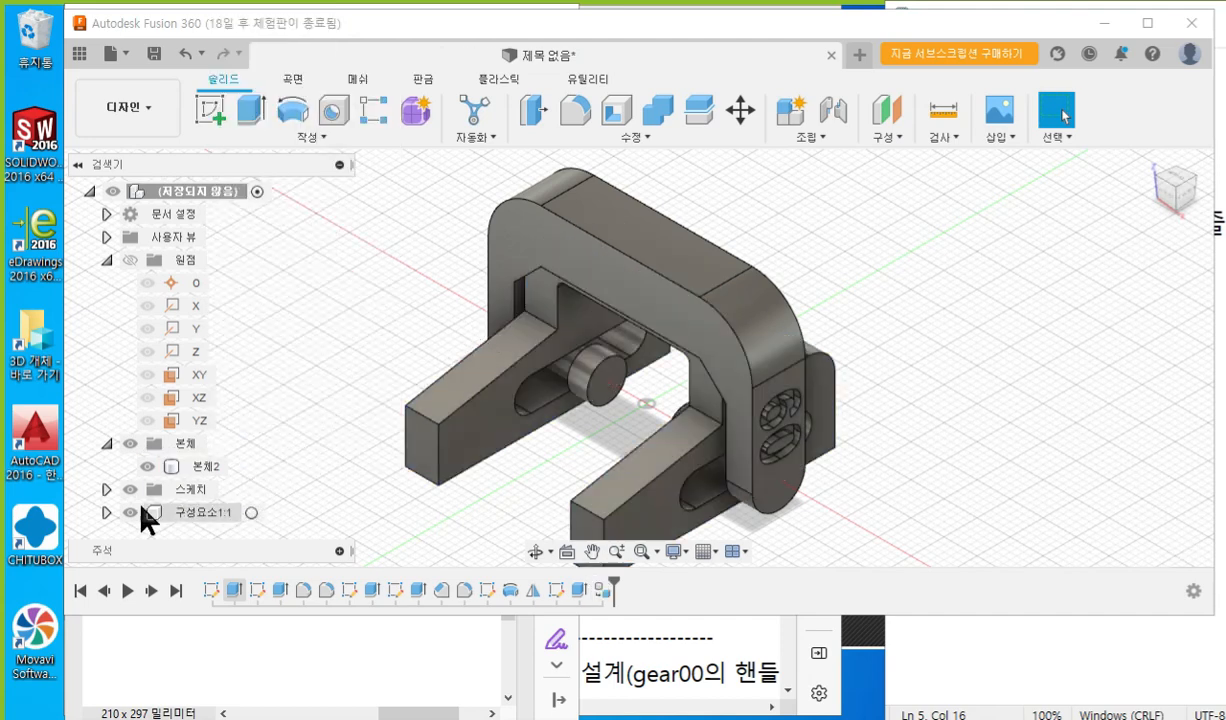
Ground the arm component 구성요소1:1 so it is fixed in place.
click(106, 512)
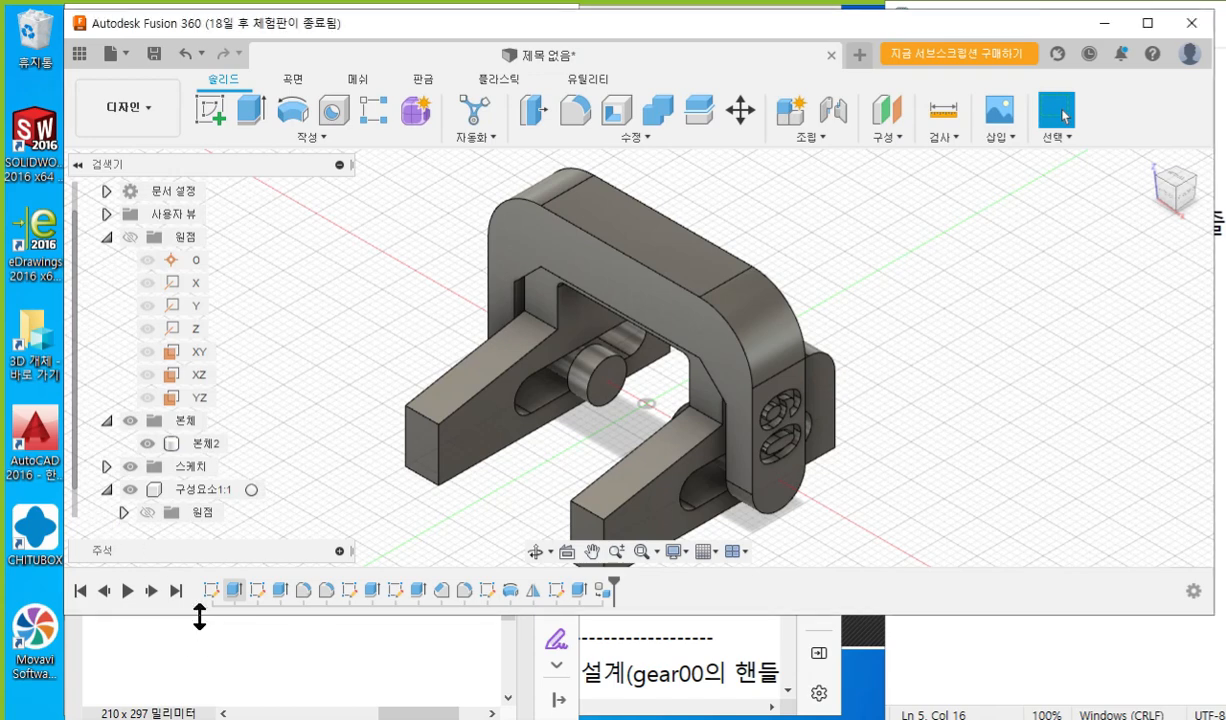
drag(197, 612, 201, 718)
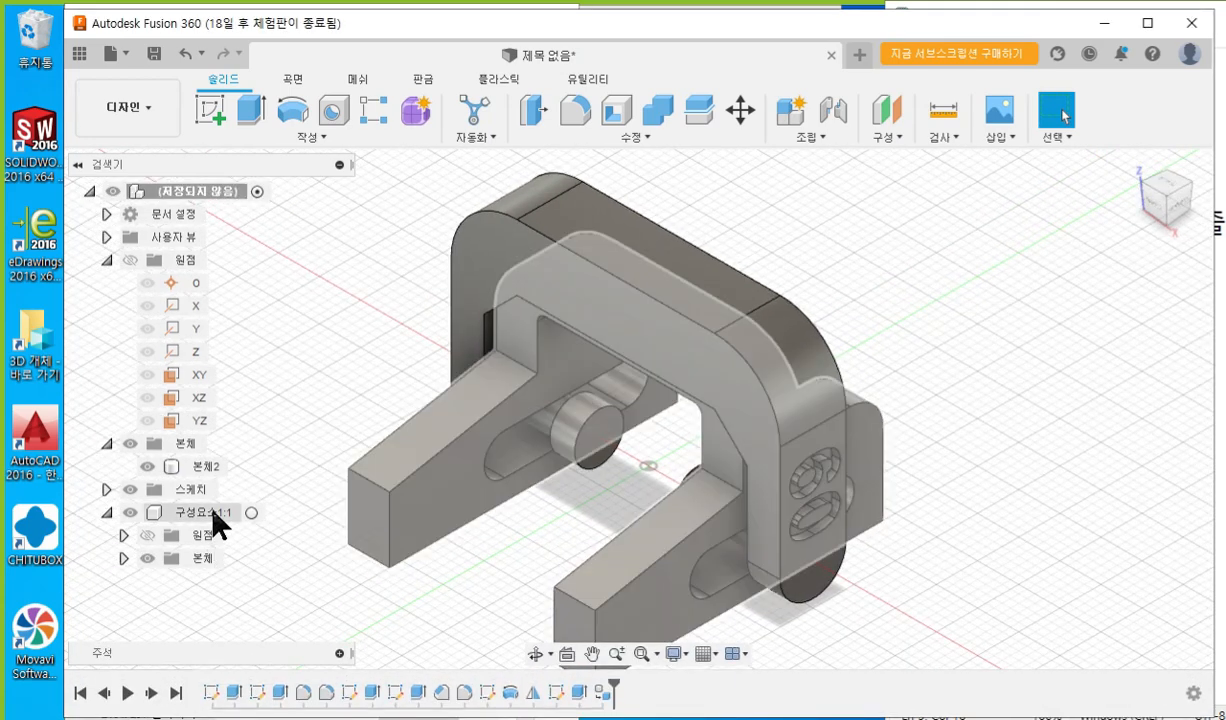
right_click(204, 512)
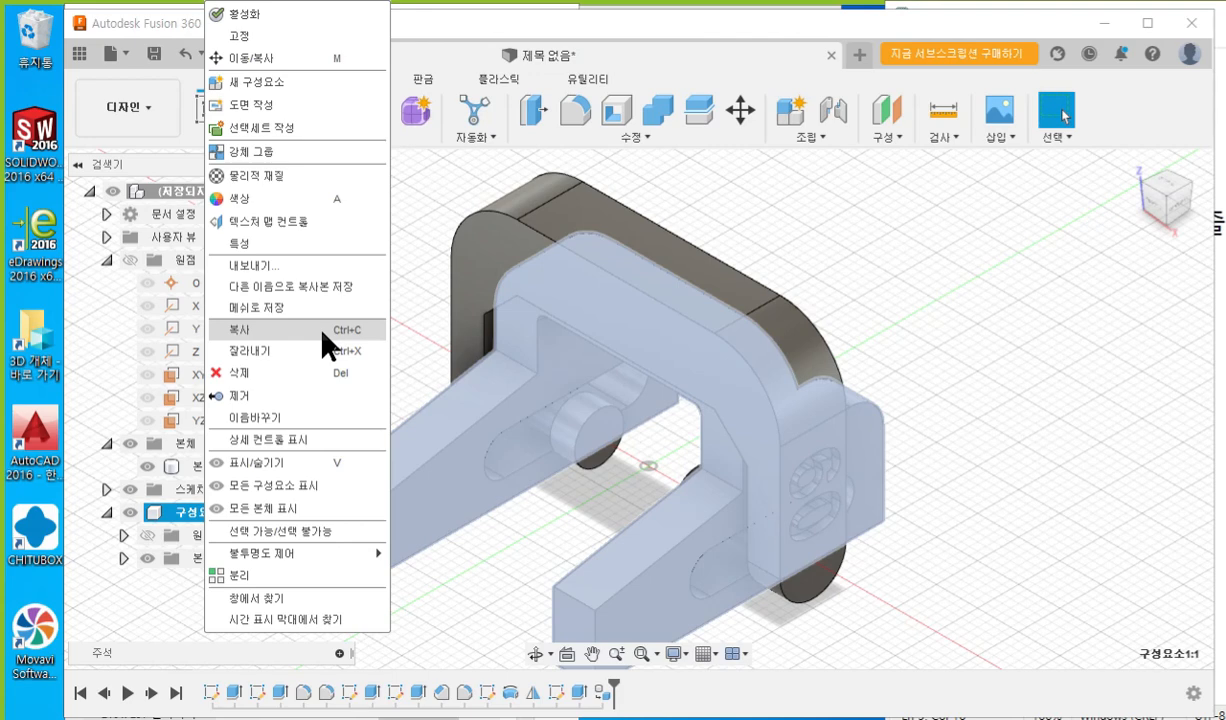
click(305, 50)
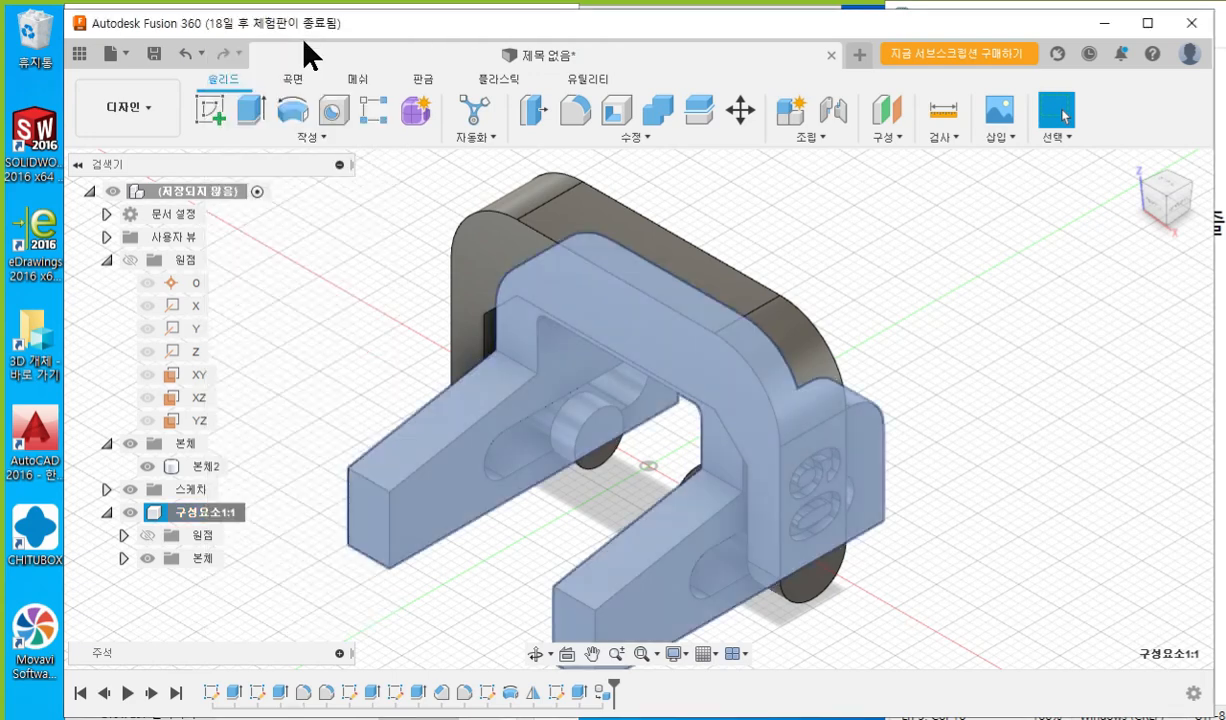
click(1002, 479)
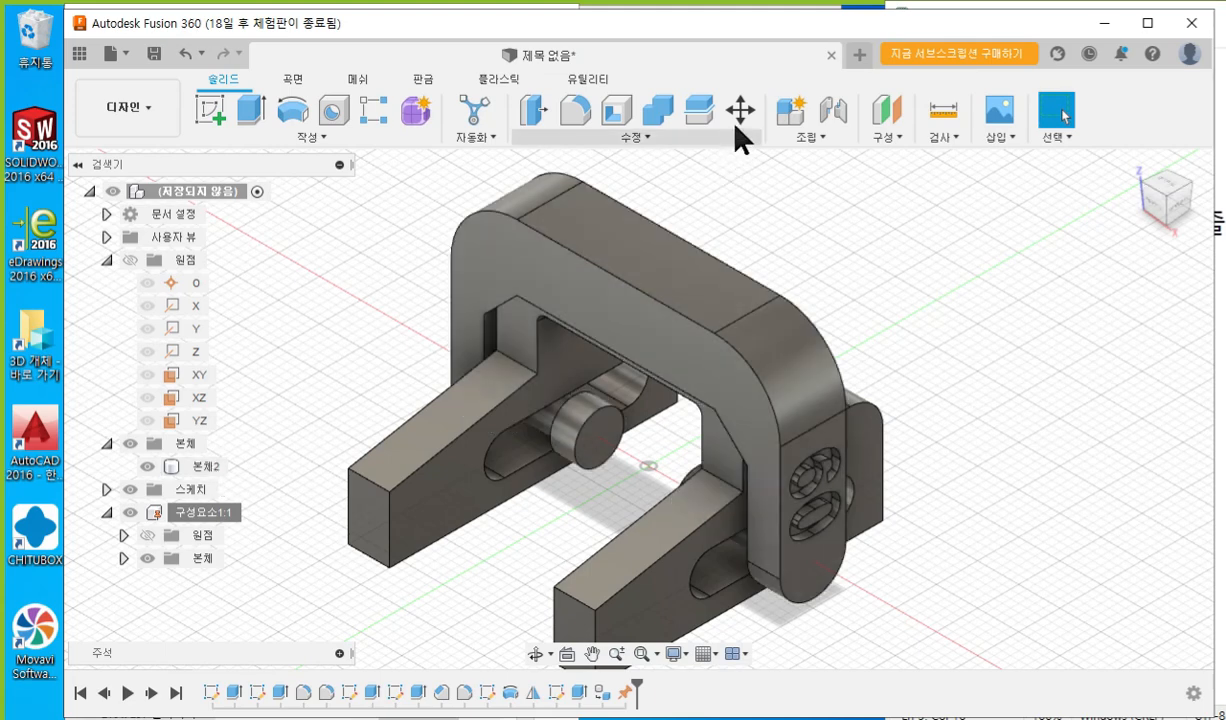
click(742, 112)
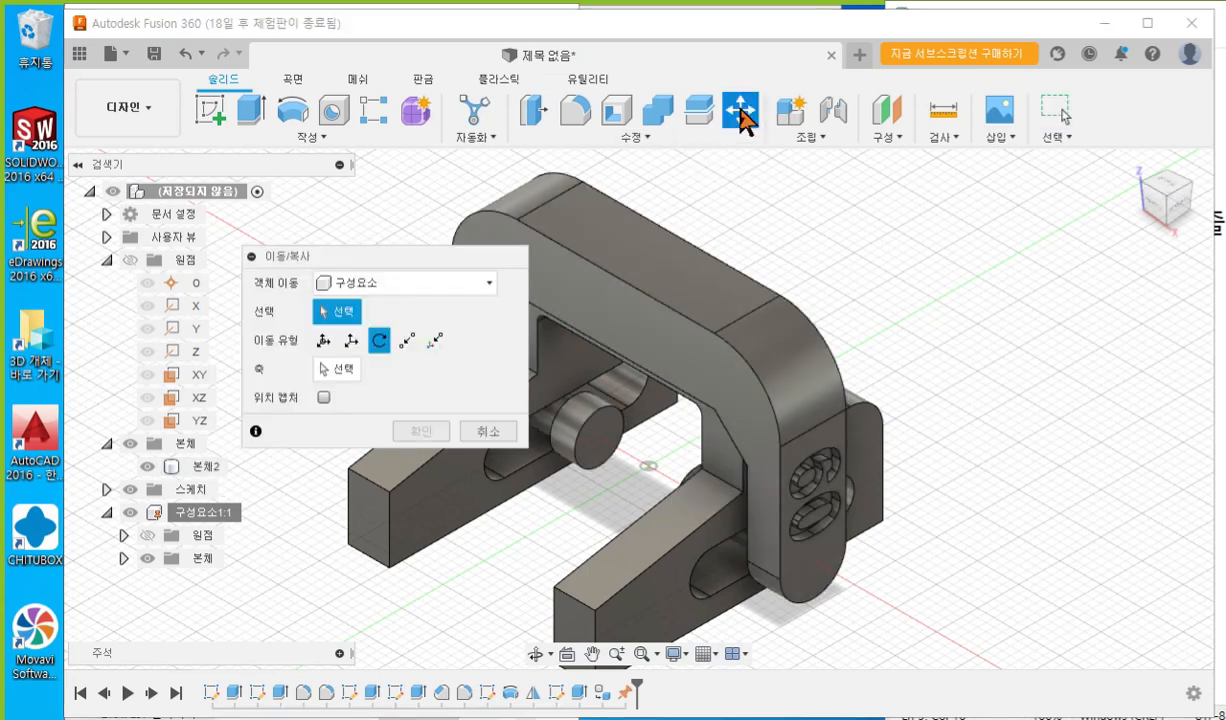
click(398, 290)
click(437, 290)
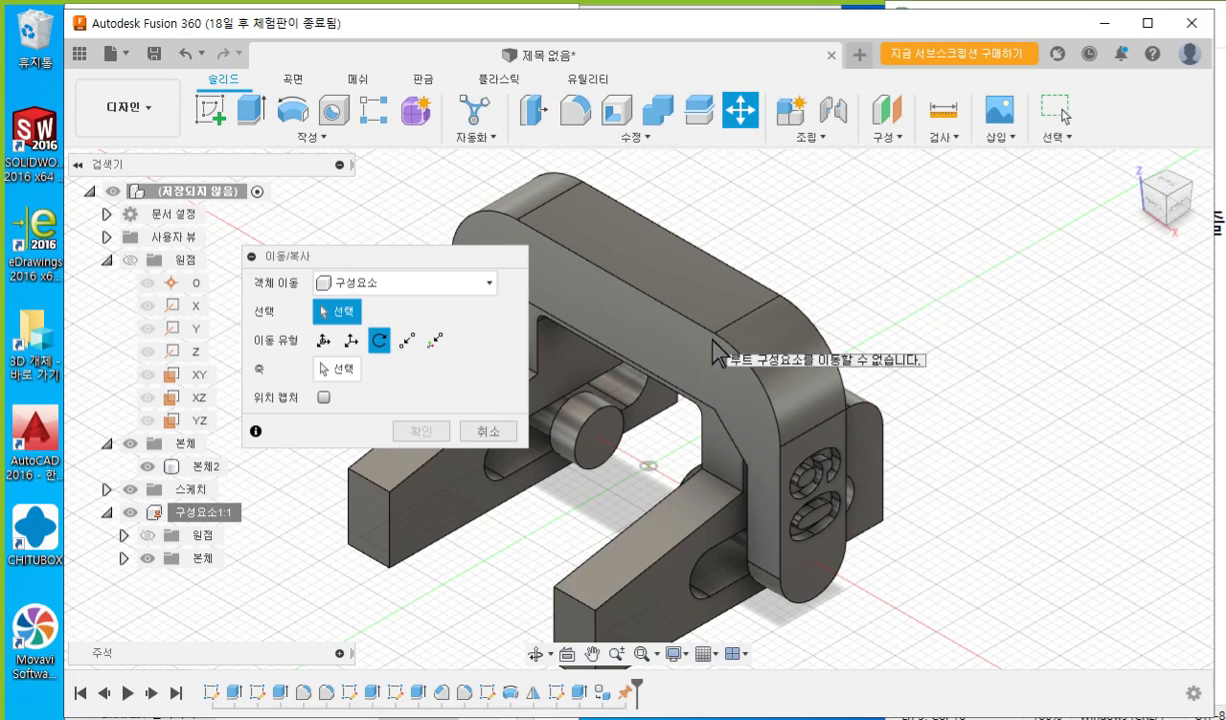
click(424, 289)
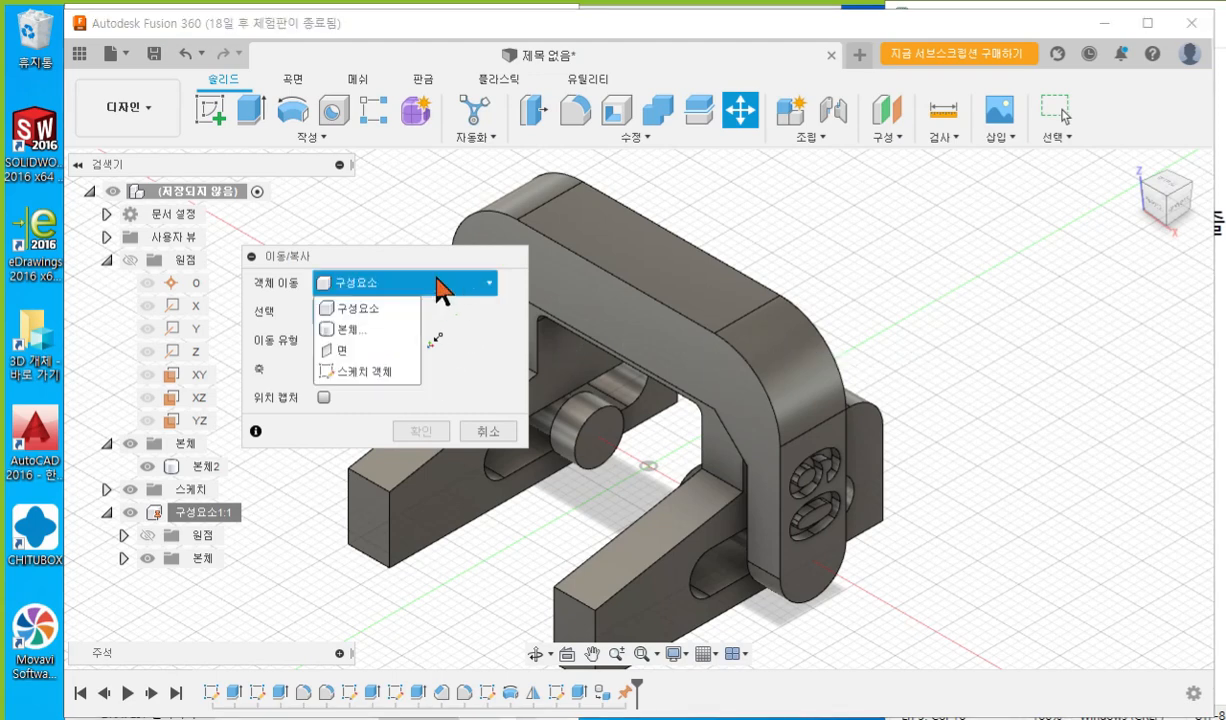
click(361, 329)
click(670, 331)
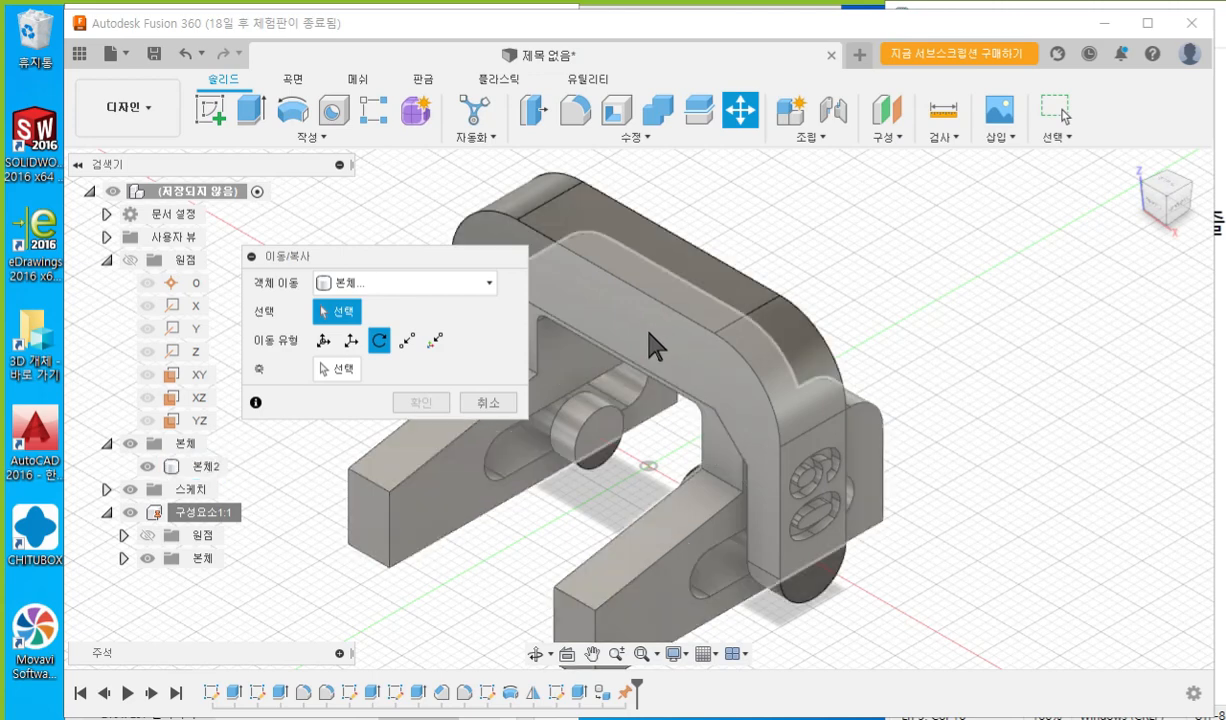
drag(686, 311, 936, 201)
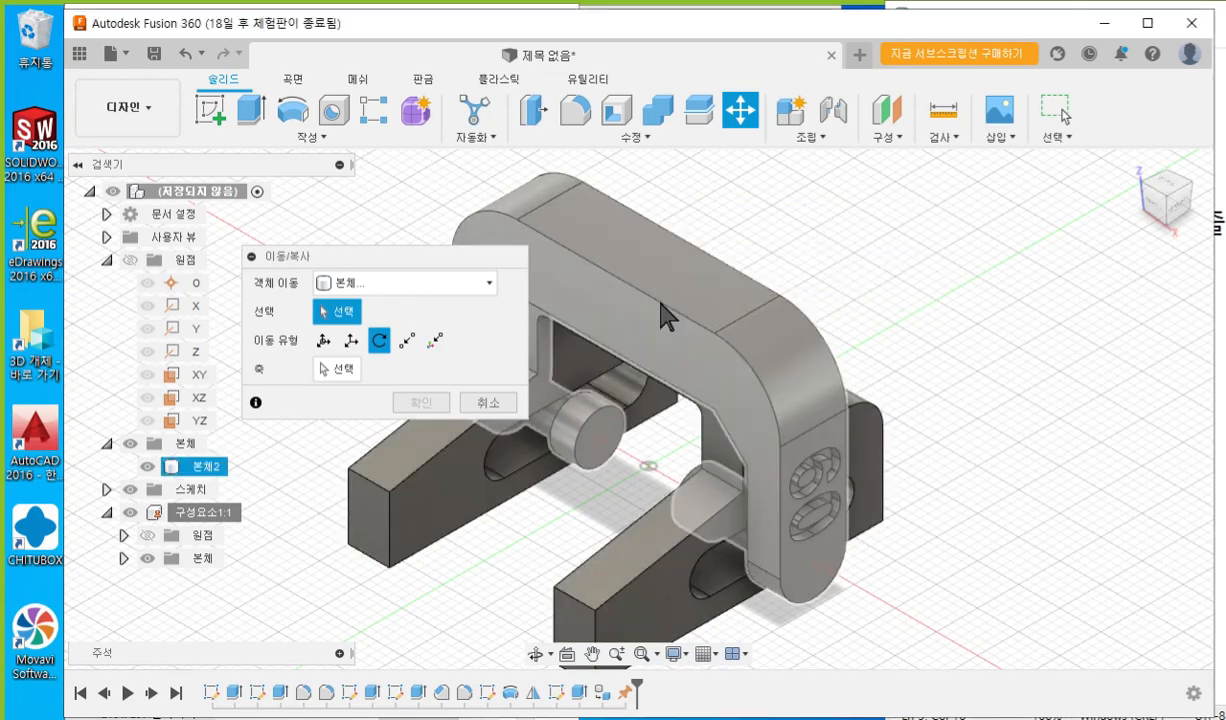
click(660, 327)
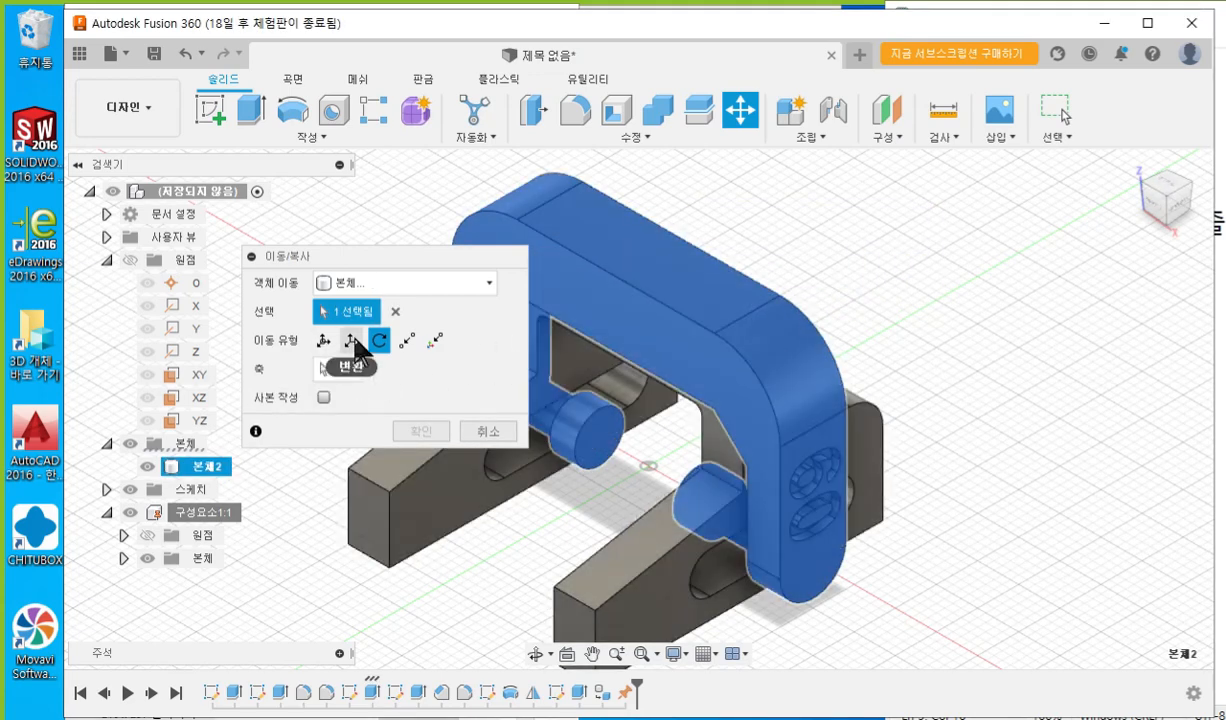
click(353, 342)
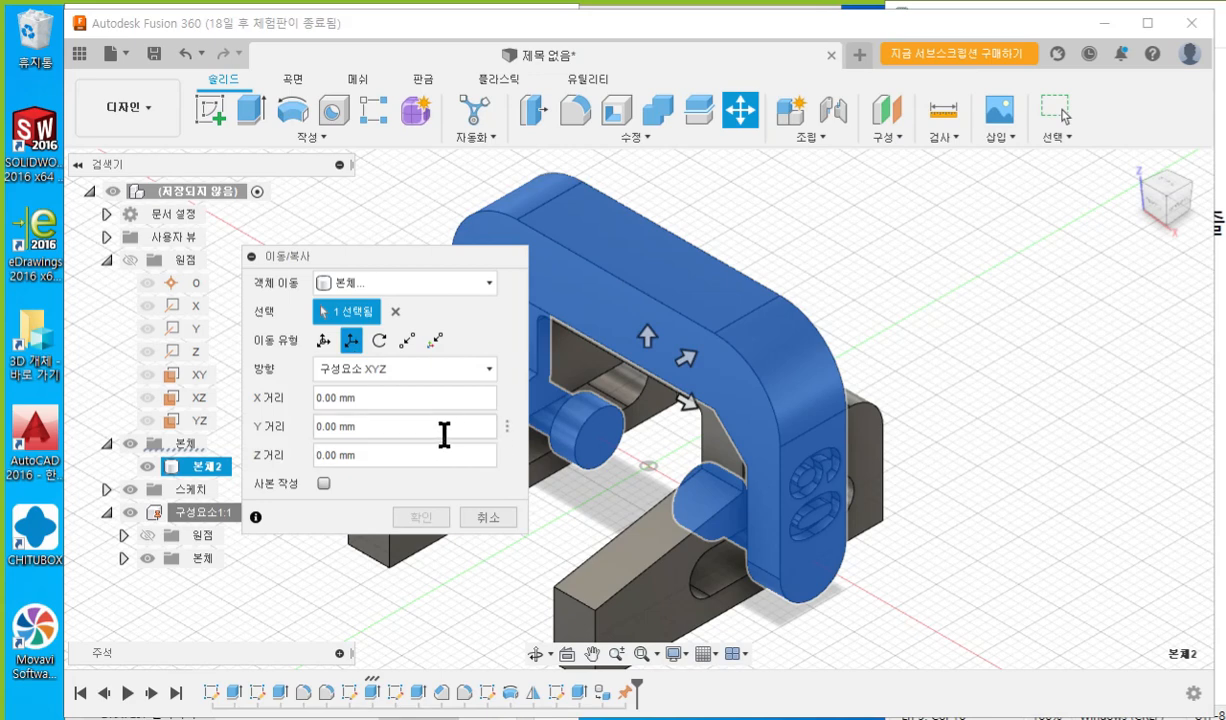
drag(712, 365, 880, 470)
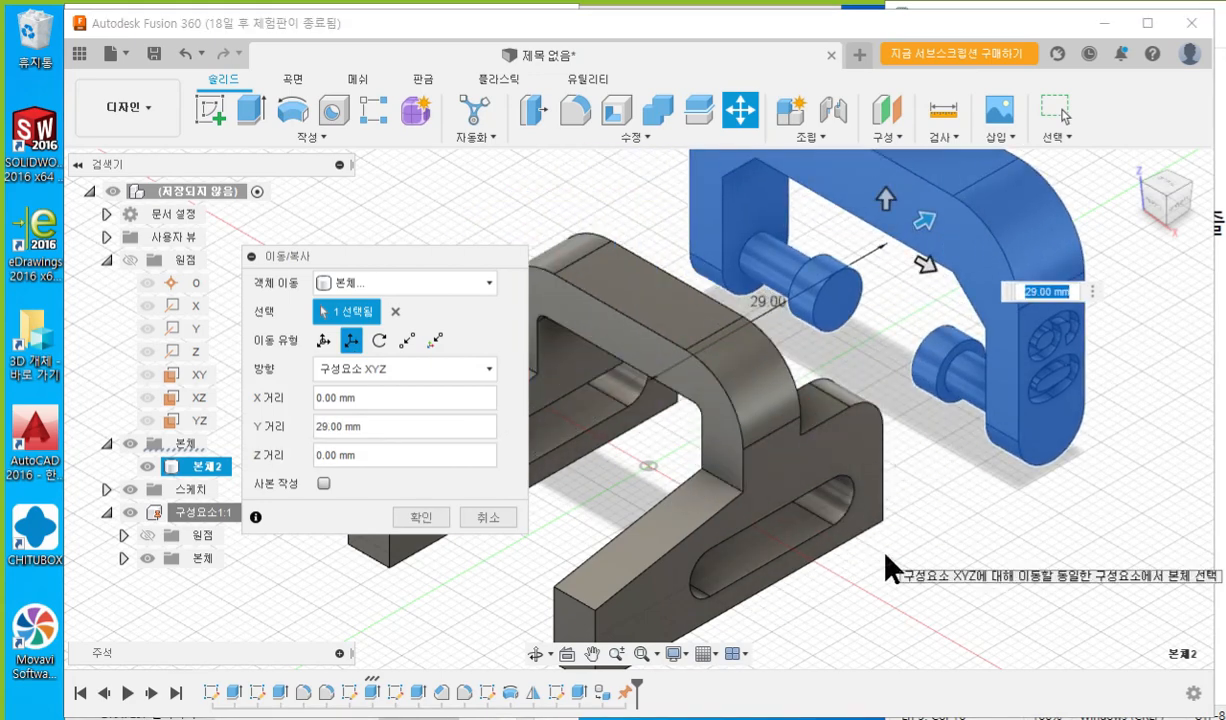
click(487, 518)
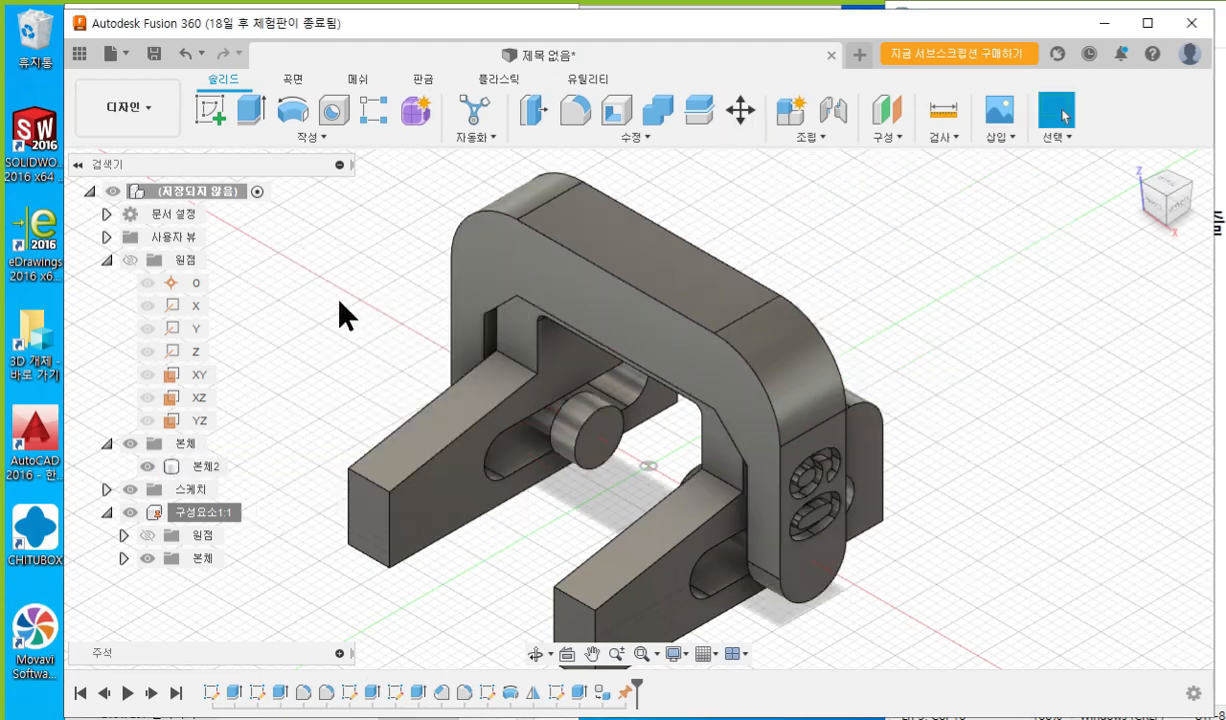
Create a component from the clamp body 본체2.
middle_drag(360, 308, 432, 302)
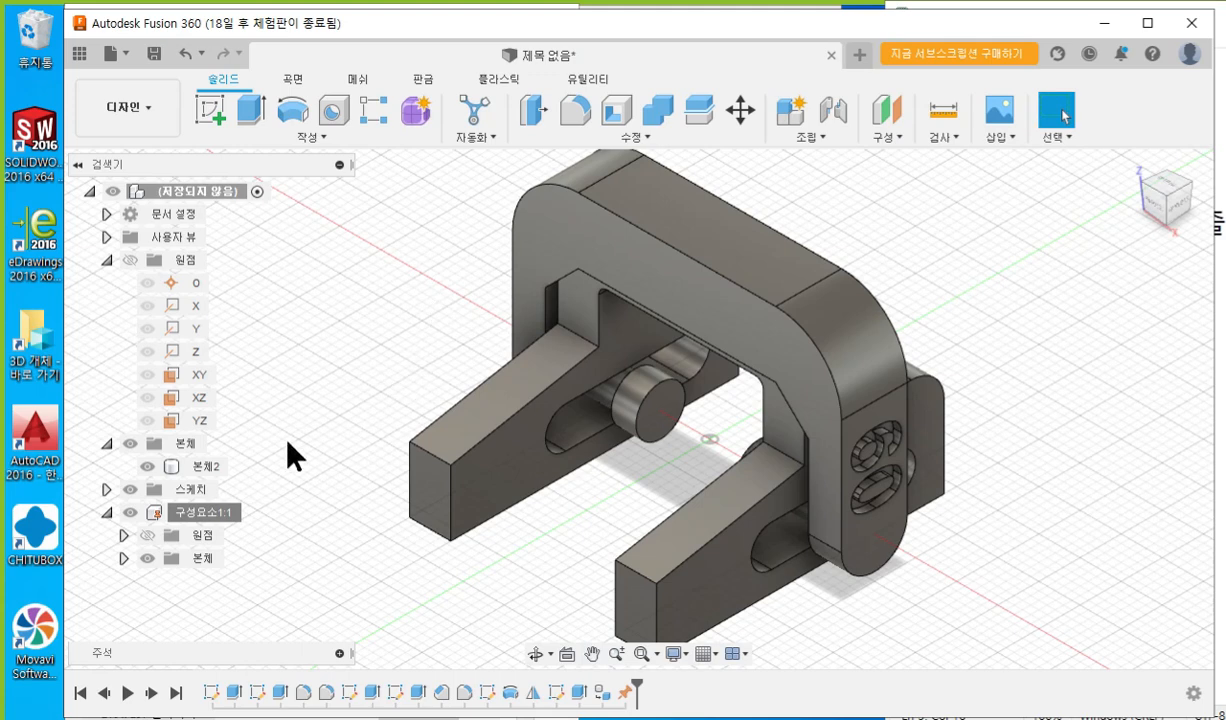
right_click(204, 472)
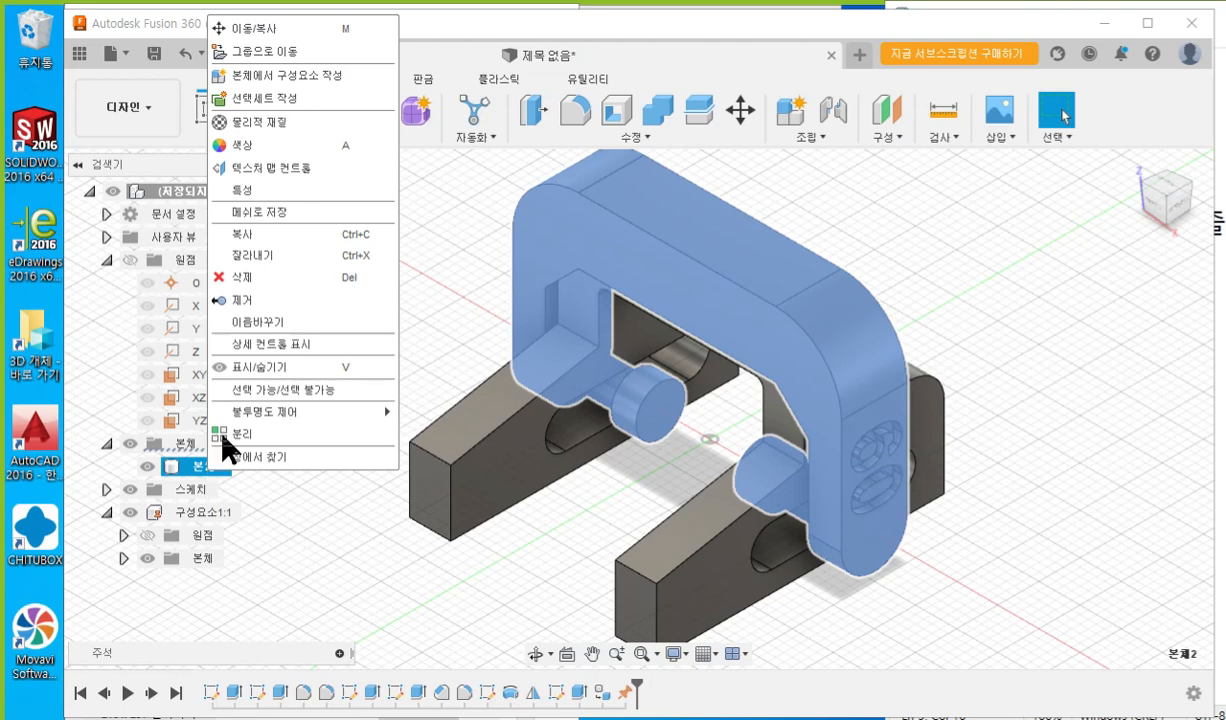
click(324, 78)
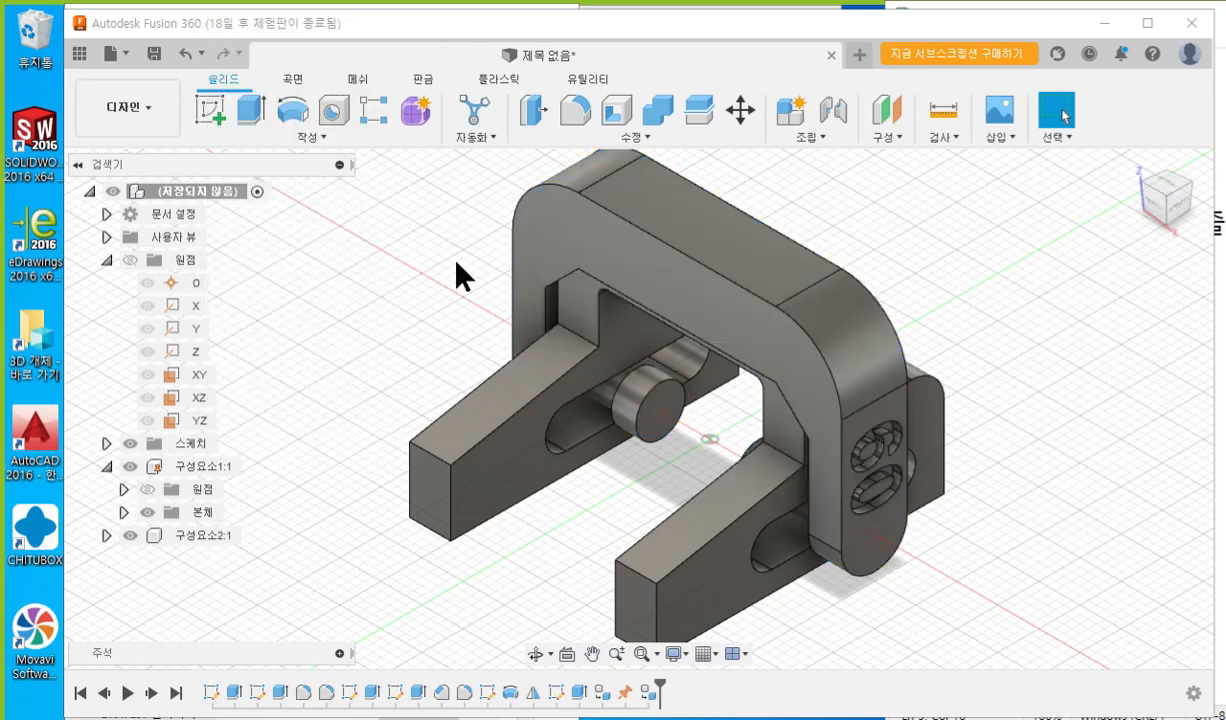
Start moving components with the Rotate move type and place the Move/Copy dialog clear of the model.
middle_drag(428, 376, 342, 419)
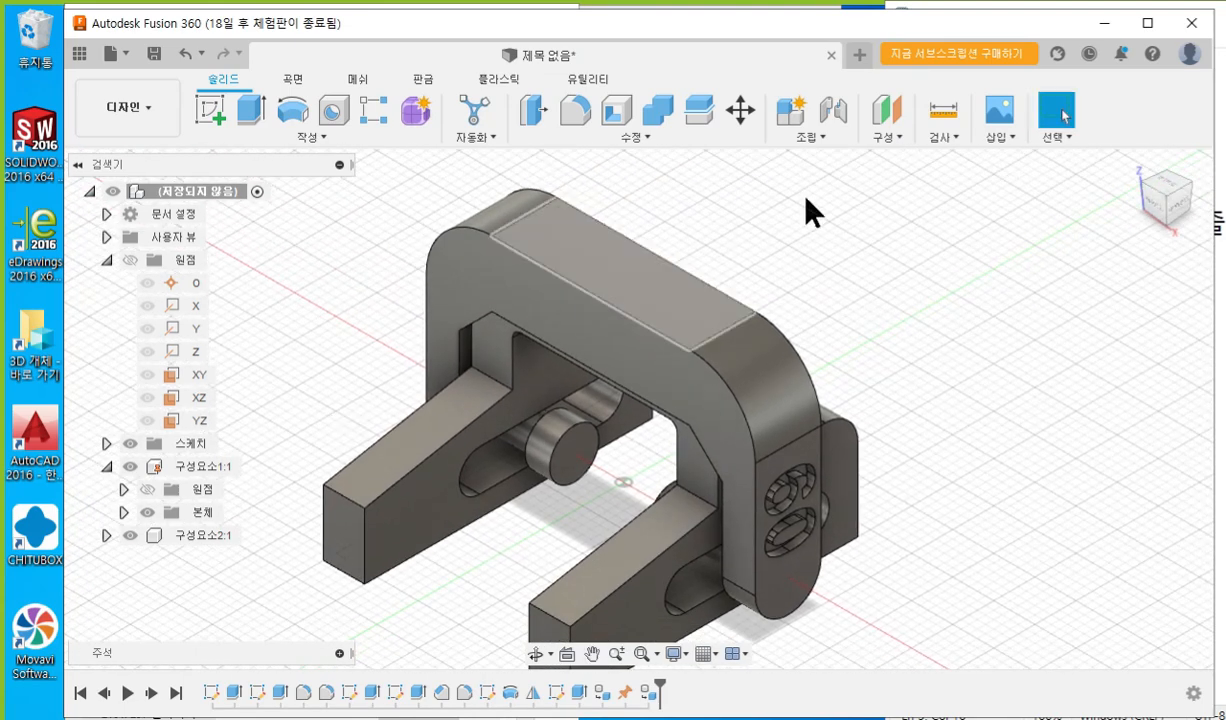
click(740, 113)
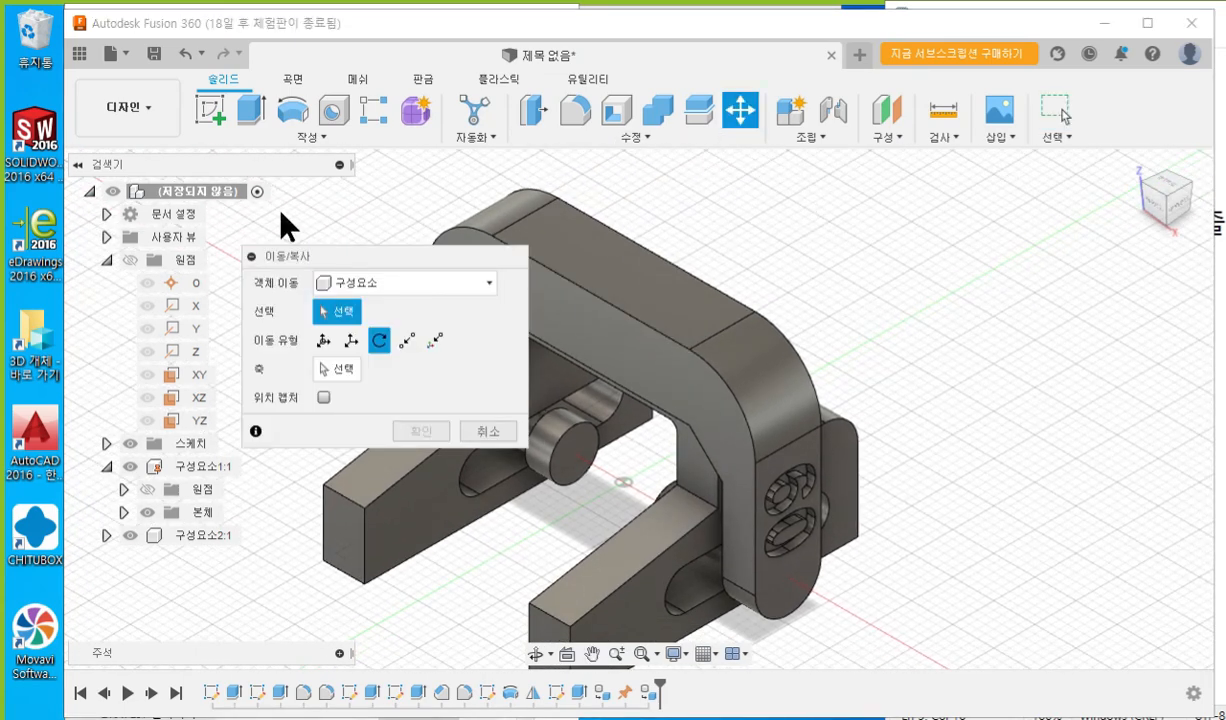
drag(381, 252, 927, 186)
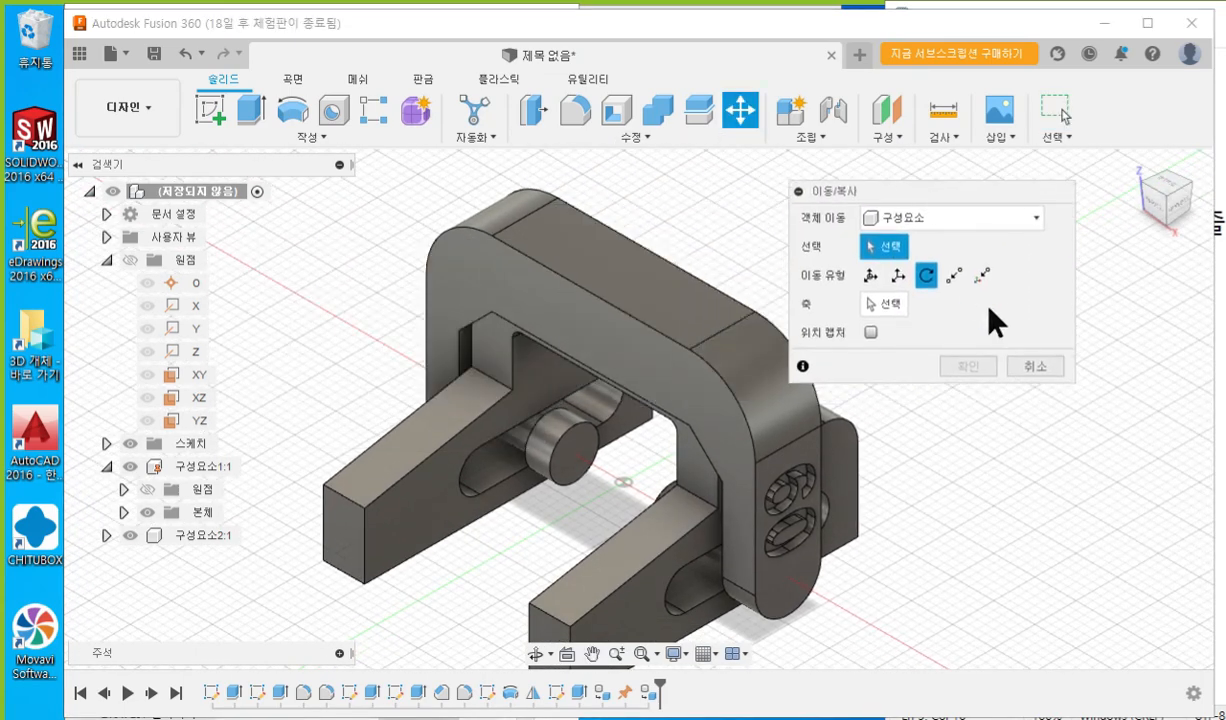
key(F9)
mouse_move(945, 297)
mouse_down()
mouse_move(914, 276)
mouse_move(946, 269)
mouse_up()
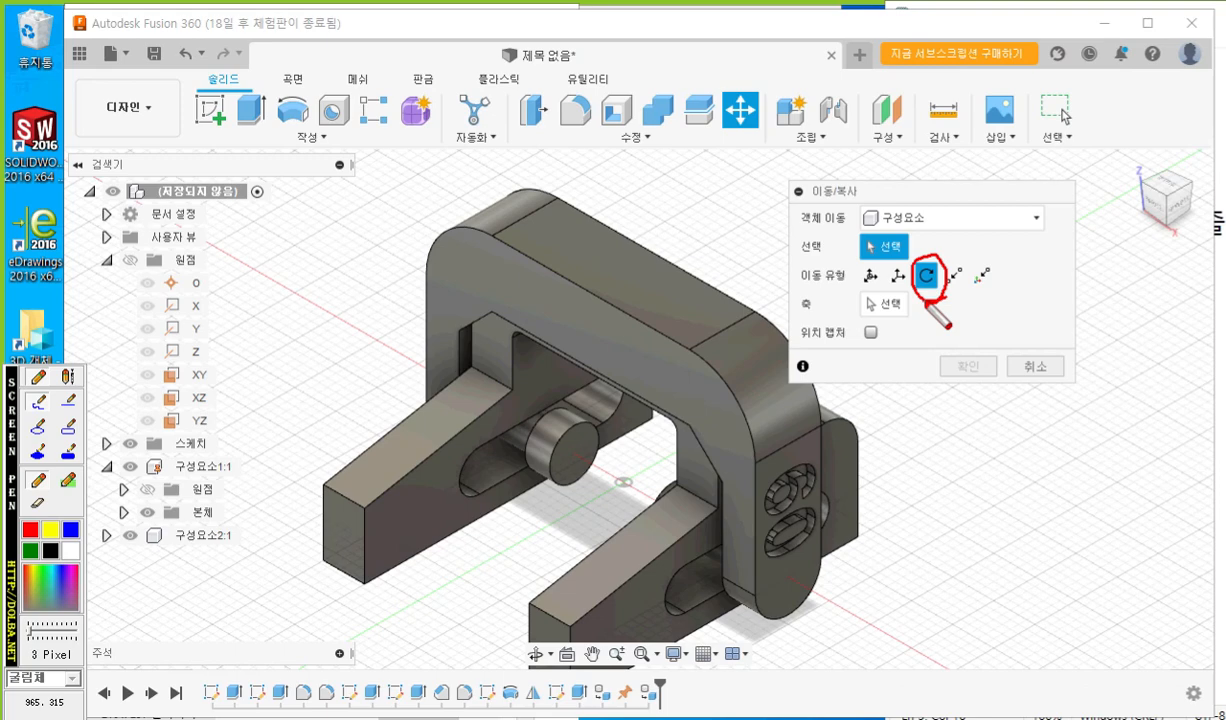
drag(843, 223, 952, 227)
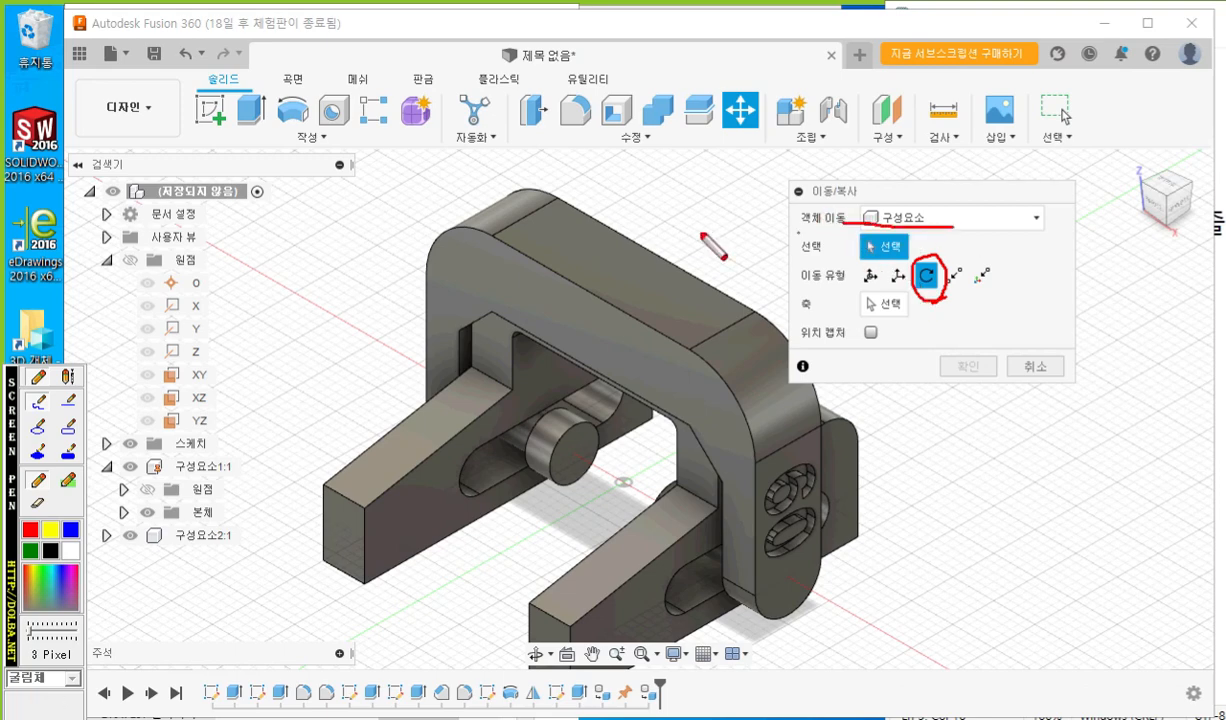
mouse_move(770, 214)
mouse_down()
mouse_move(620, 272)
mouse_move(650, 248)
mouse_up()
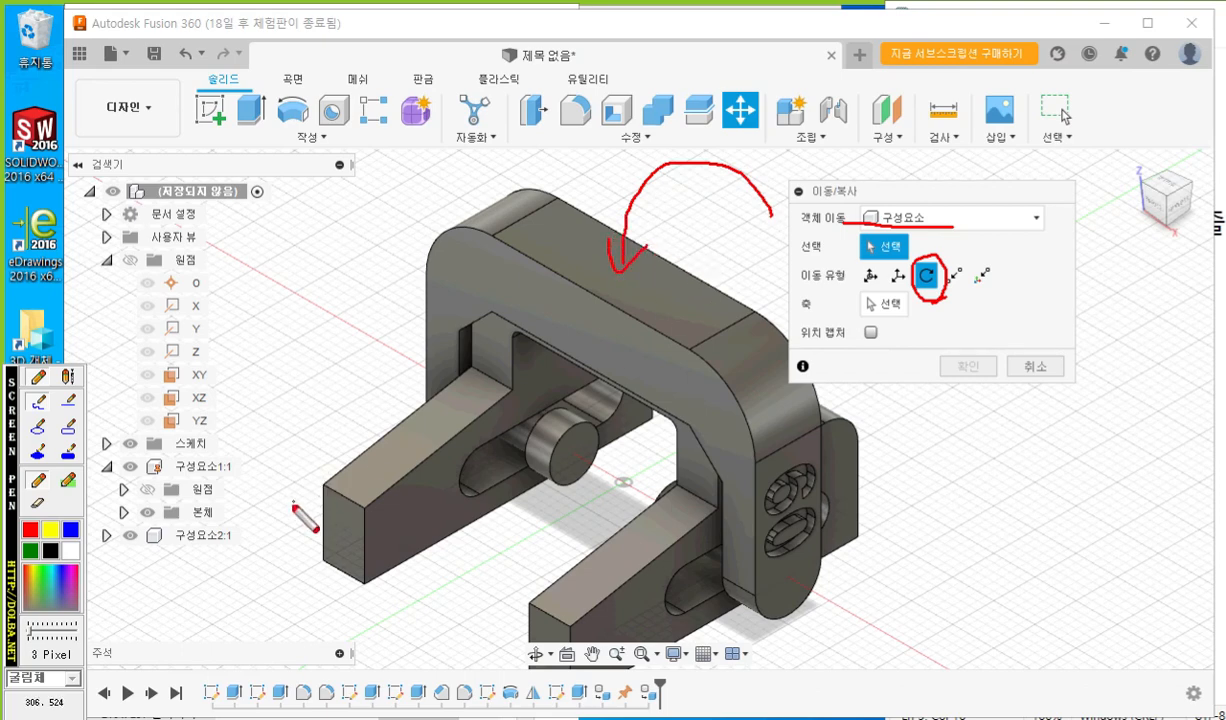
mouse_move(133, 553)
mouse_down()
mouse_move(278, 553)
mouse_move(256, 595)
mouse_move(276, 577)
mouse_up()
drag(276, 586, 288, 596)
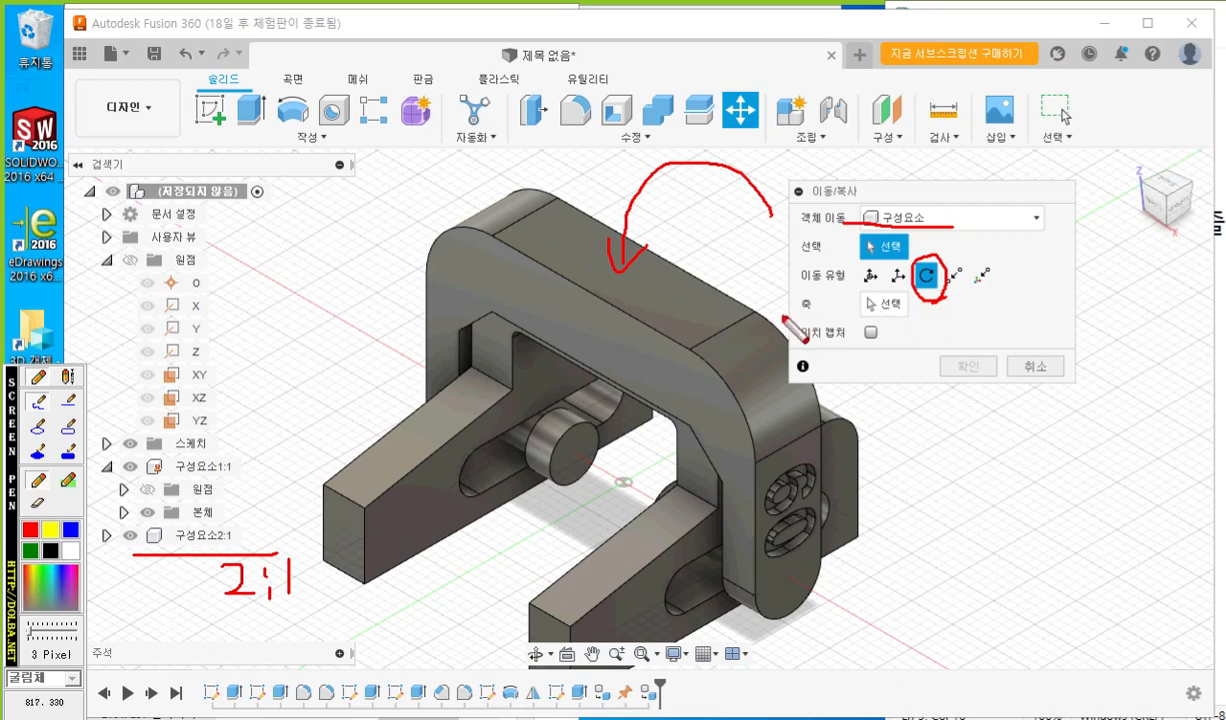
drag(780, 319, 938, 320)
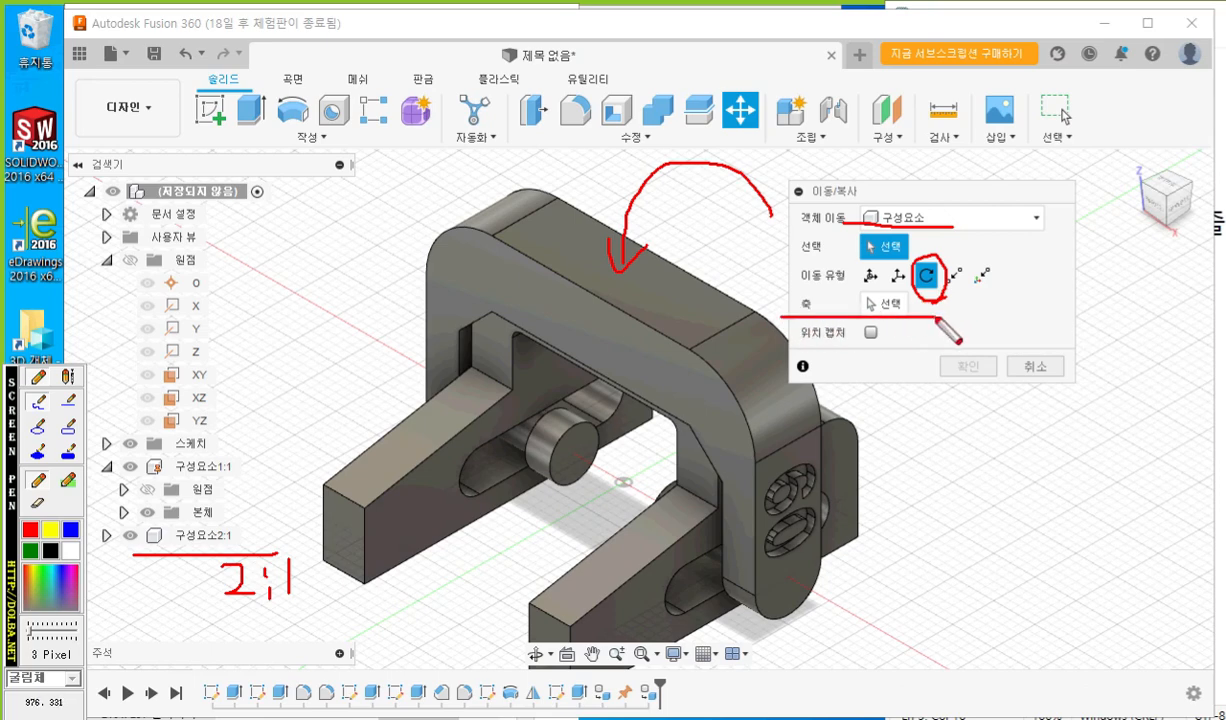
key(Escape)
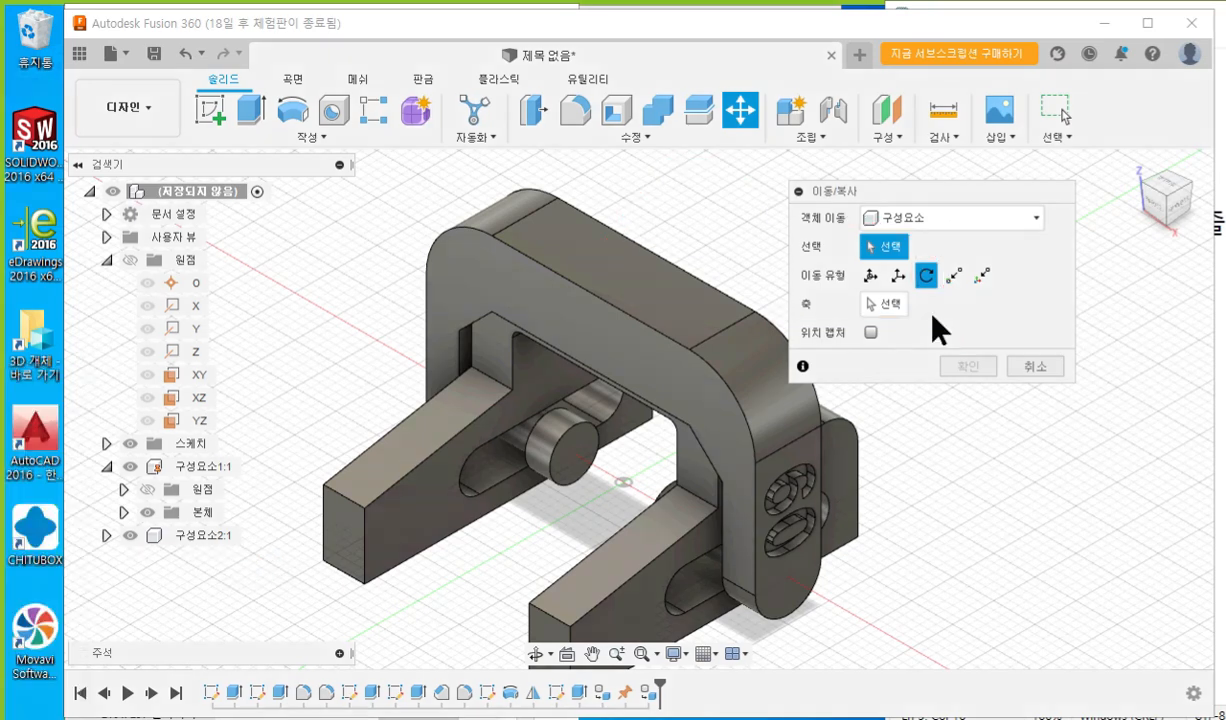
Choose the clamp component 구성요소2:1 as the object to rotate.
click(670, 347)
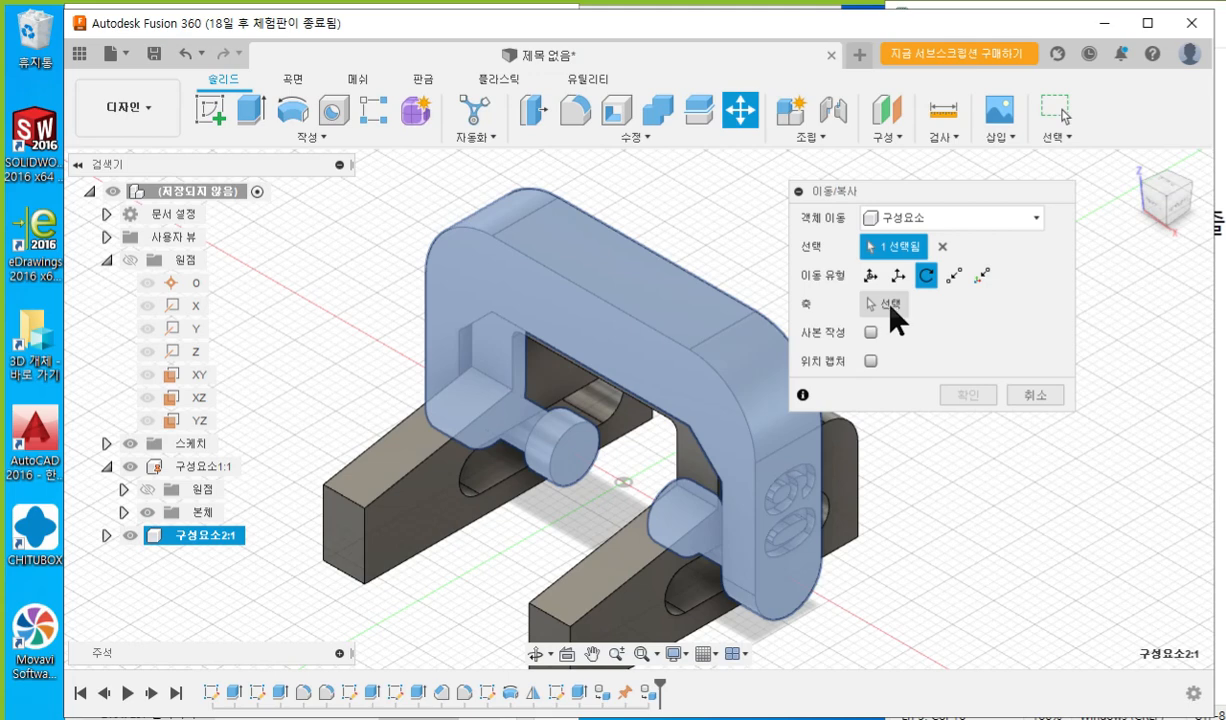
key(F2)
mouse_move(587, 440)
mouse_down()
mouse_move(573, 456)
mouse_move(590, 466)
mouse_up()
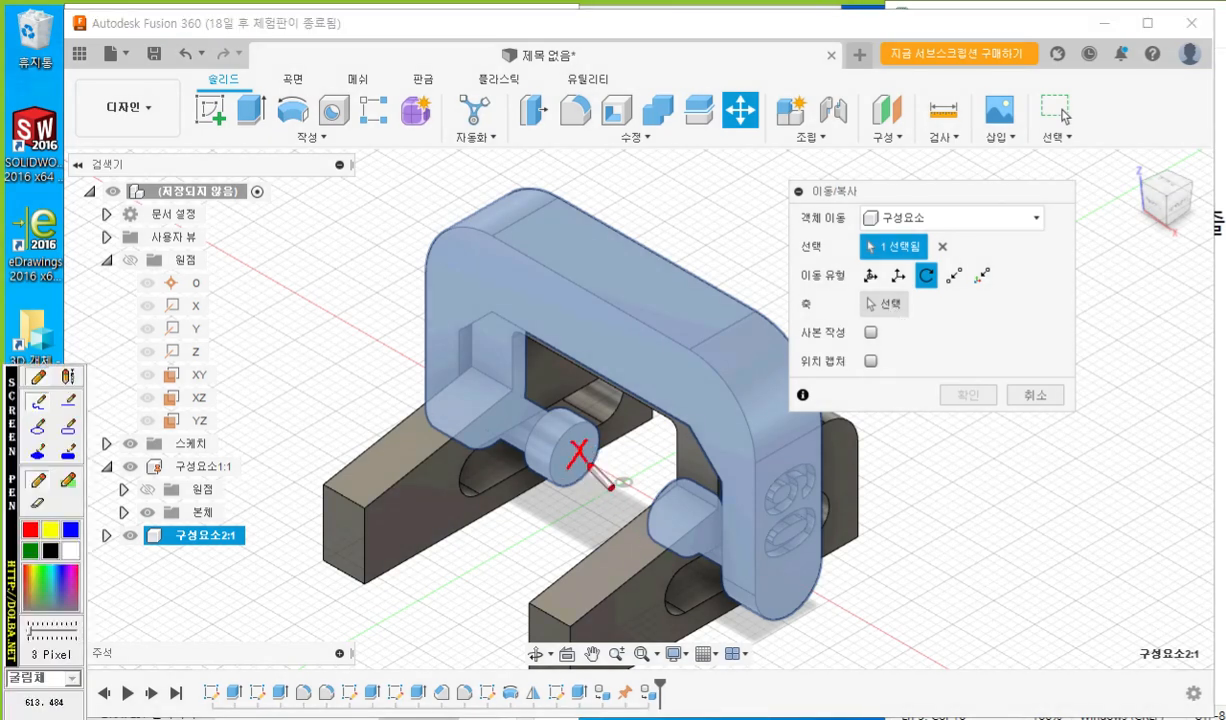
drag(452, 397, 867, 608)
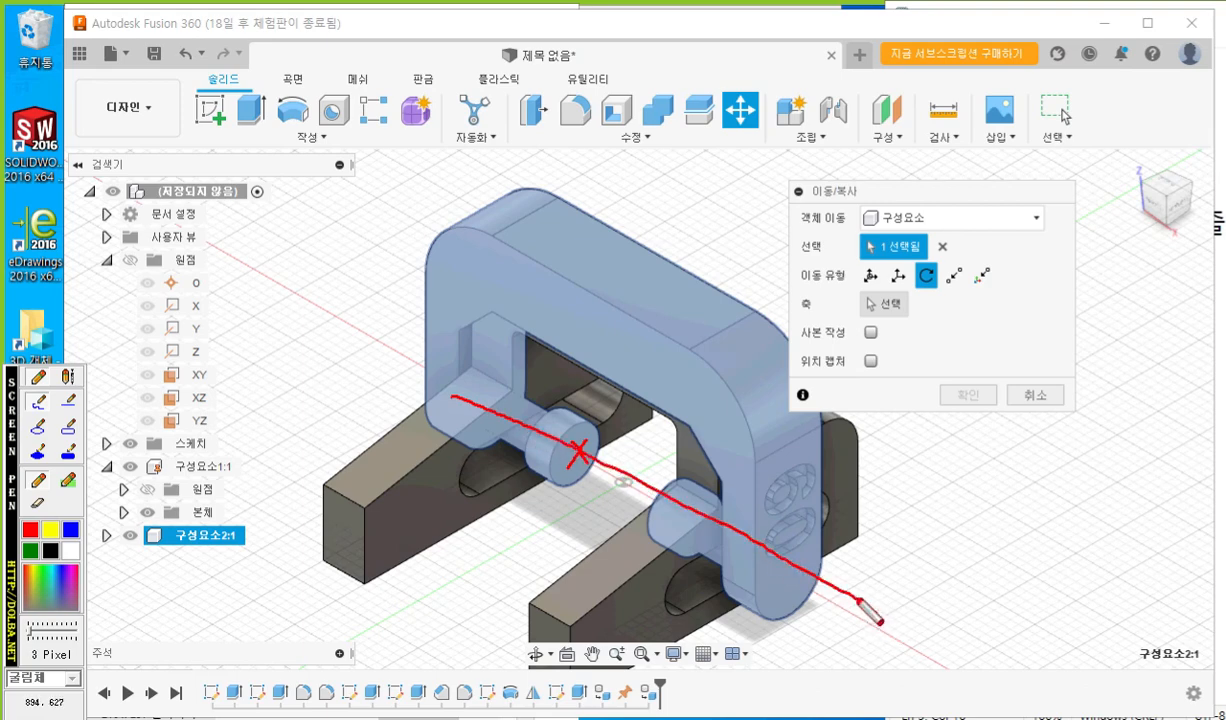
mouse_move(888, 293)
mouse_down()
mouse_move(878, 322)
mouse_move(925, 292)
mouse_move(900, 326)
mouse_up()
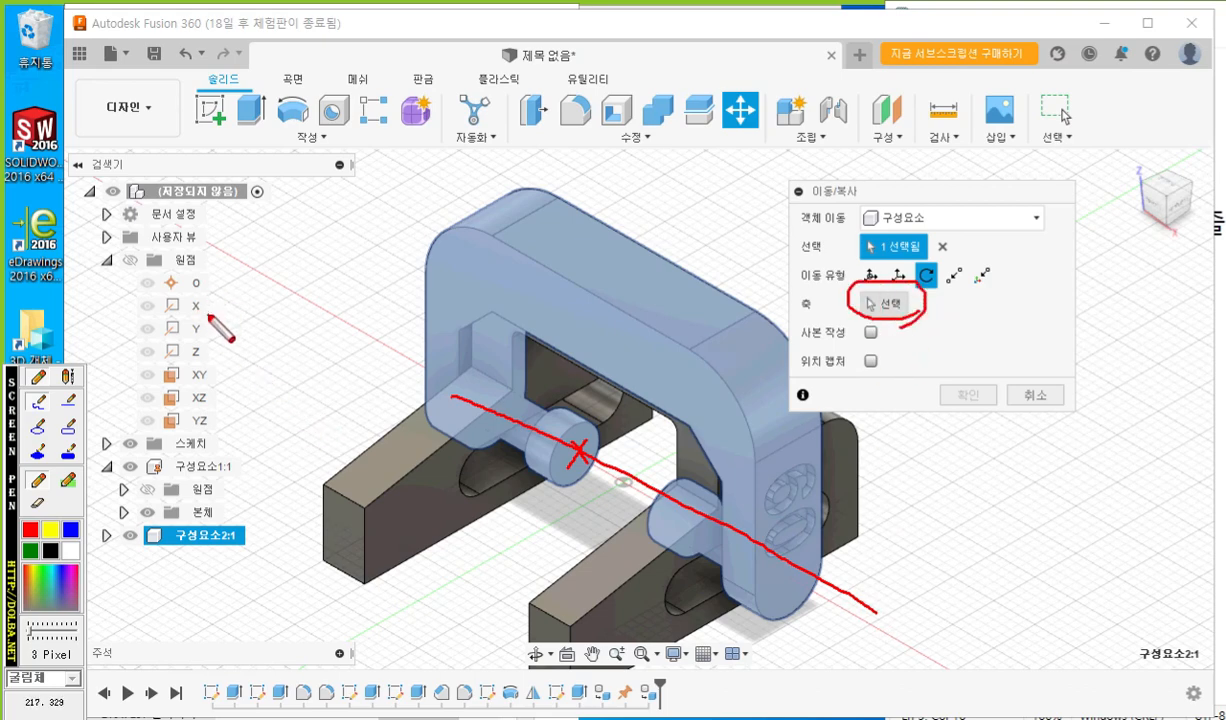
drag(140, 319, 245, 319)
drag(127, 345, 220, 345)
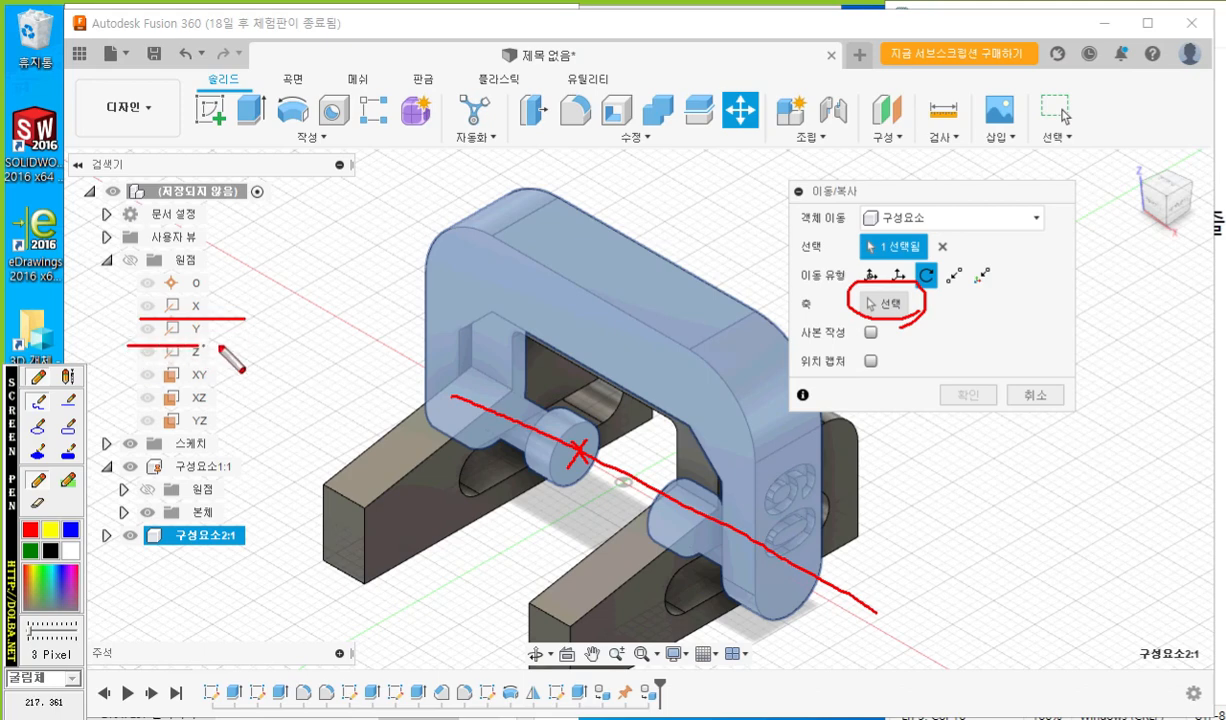
drag(145, 376, 241, 375)
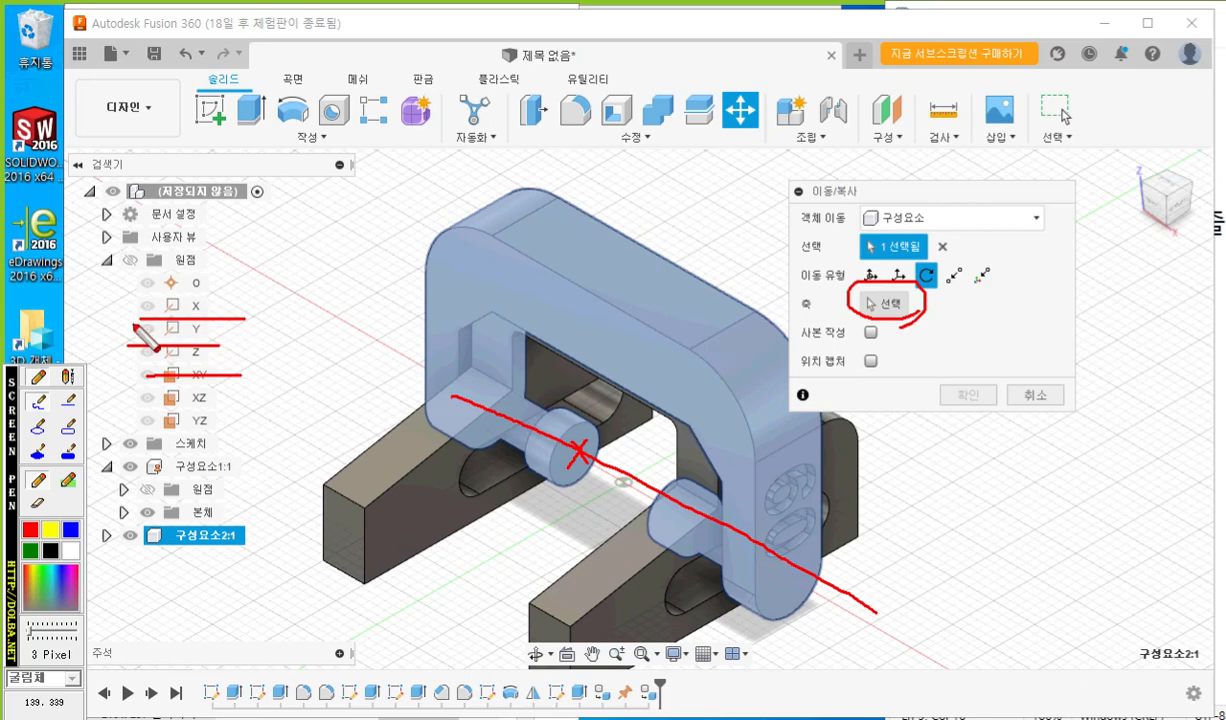
key(Escape)
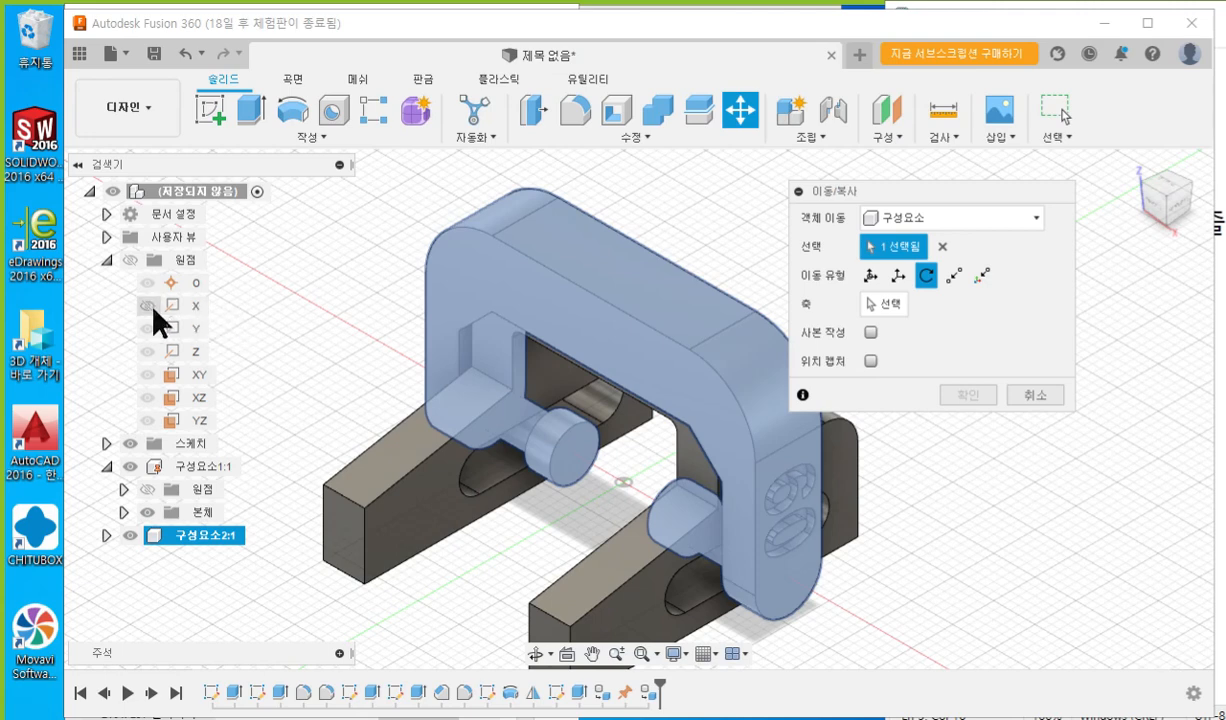
Cancel the pending rotation and select the origin's X axis to locate it in the model.
click(147, 308)
click(1036, 396)
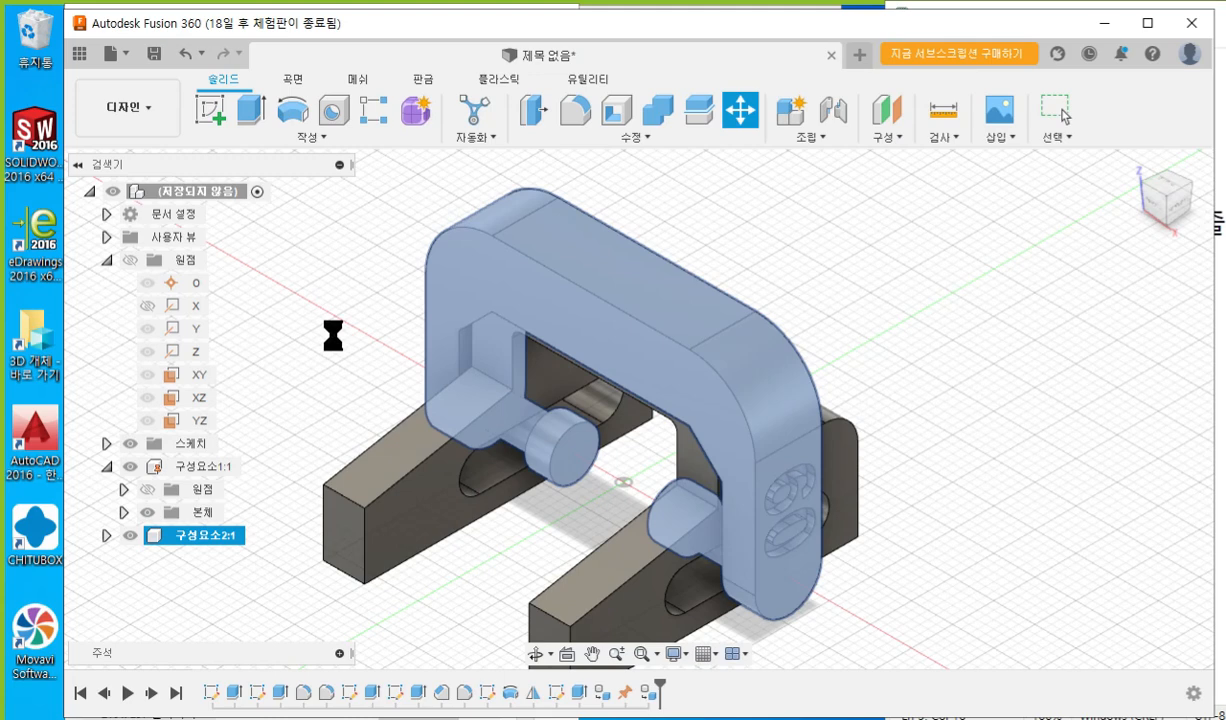
click(181, 305)
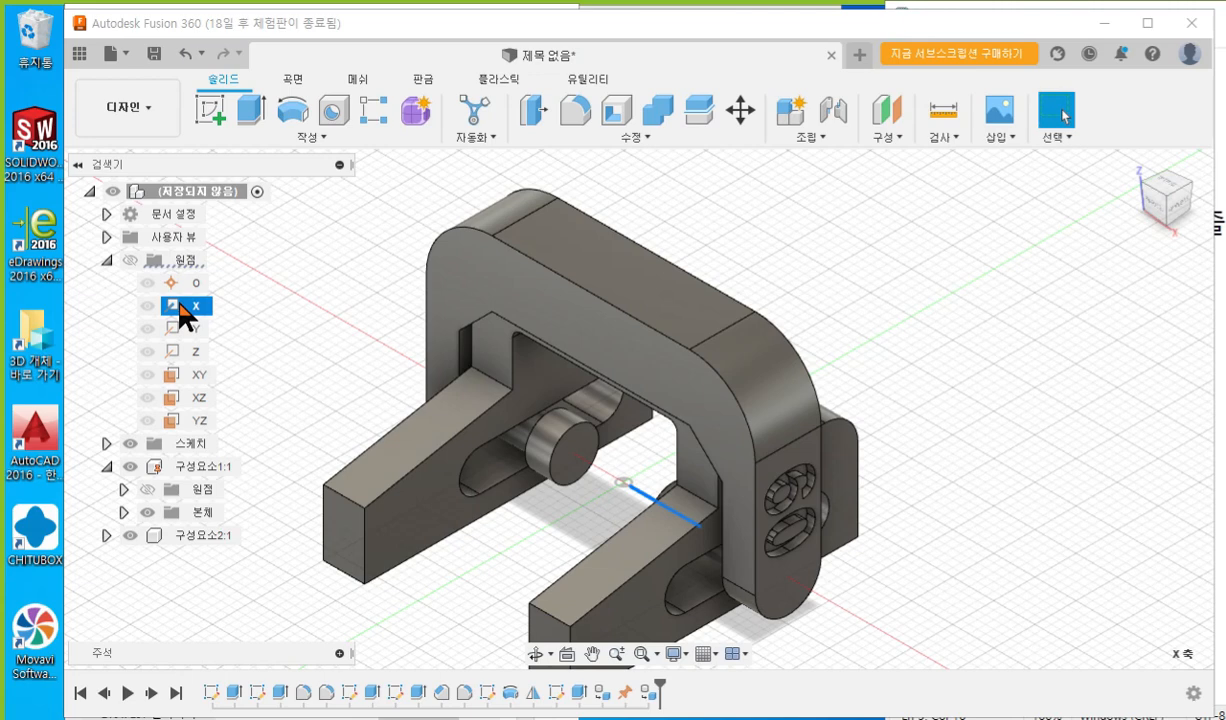
key(F2)
mouse_move(237, 320)
mouse_down()
mouse_move(123, 297)
mouse_move(236, 320)
mouse_up()
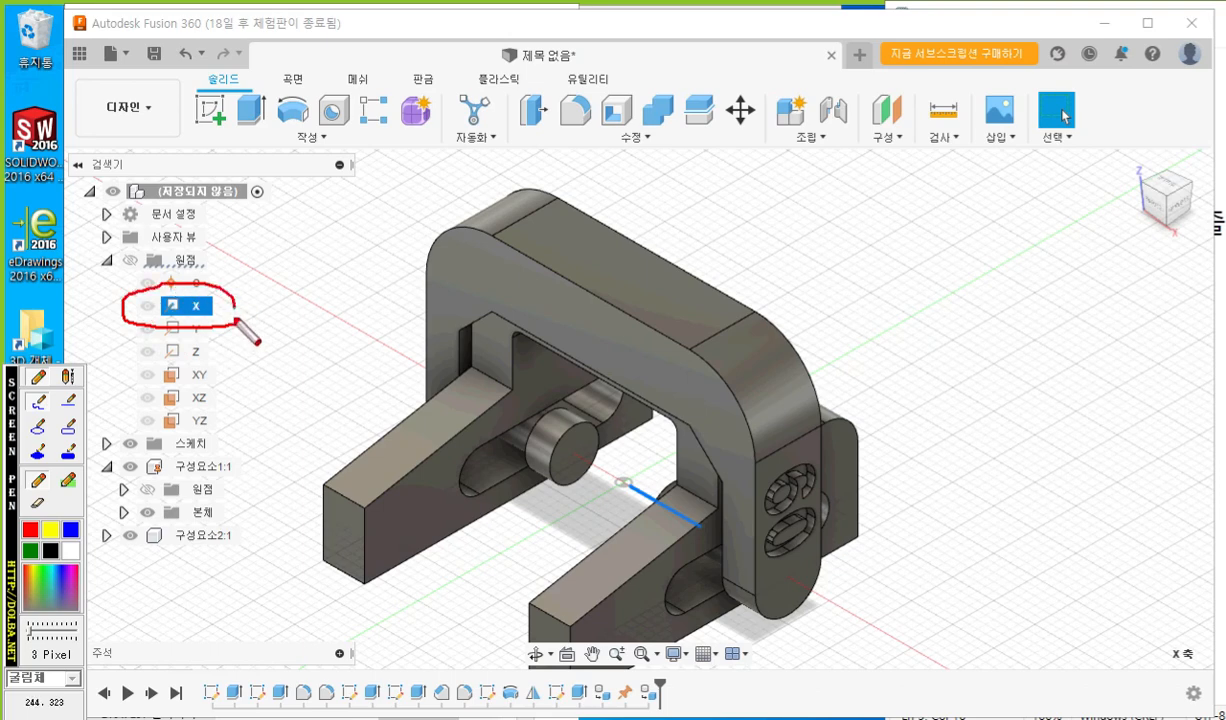
drag(613, 474, 737, 565)
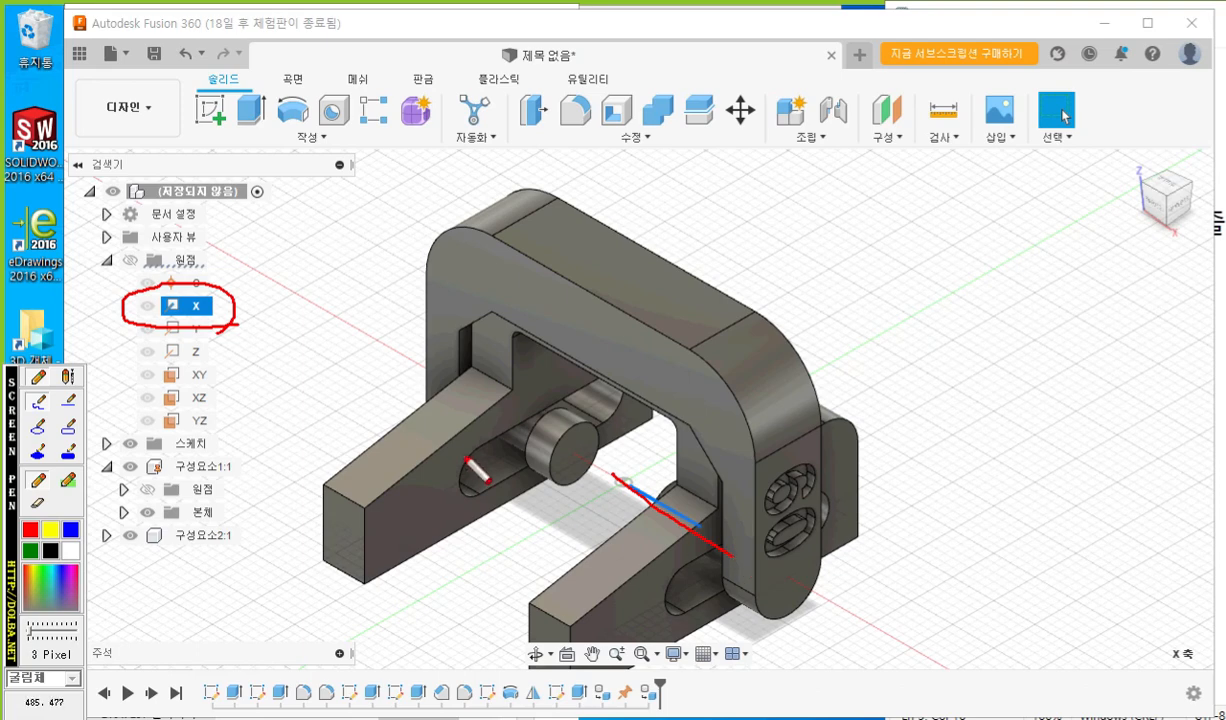
key(Escape)
Toggle the visibility of the origin's X axis and reselect it to check where it runs through the model.
click(148, 307)
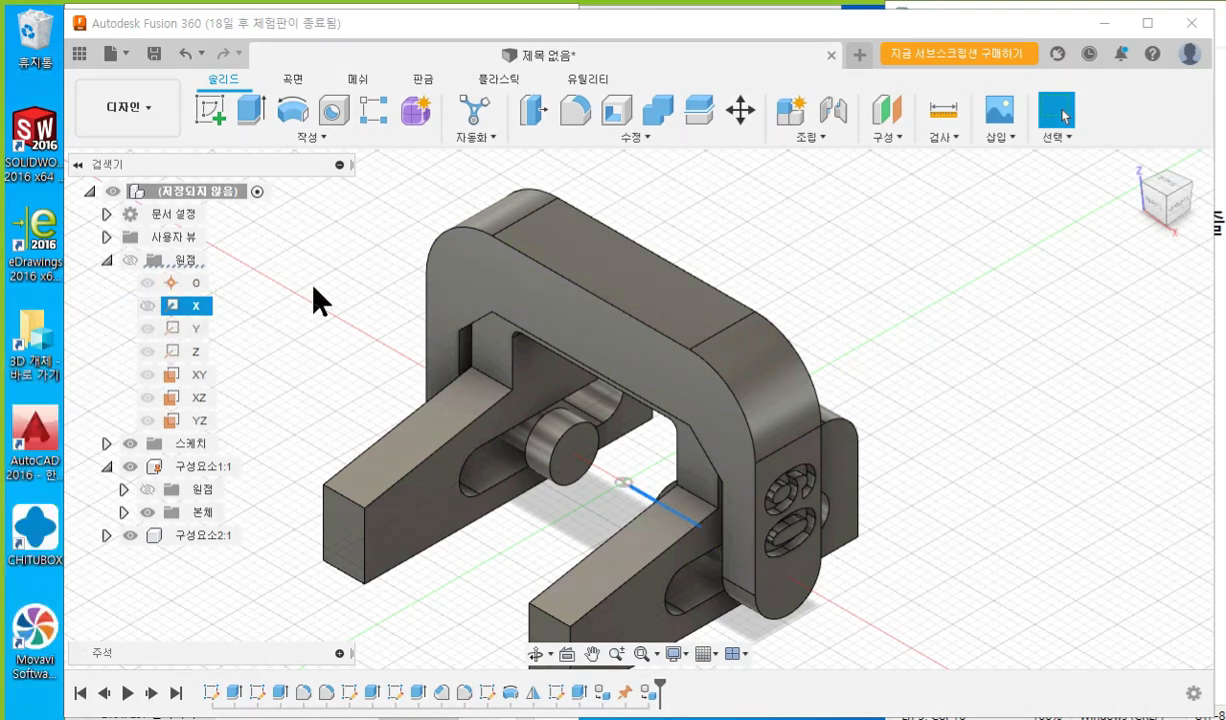
click(298, 352)
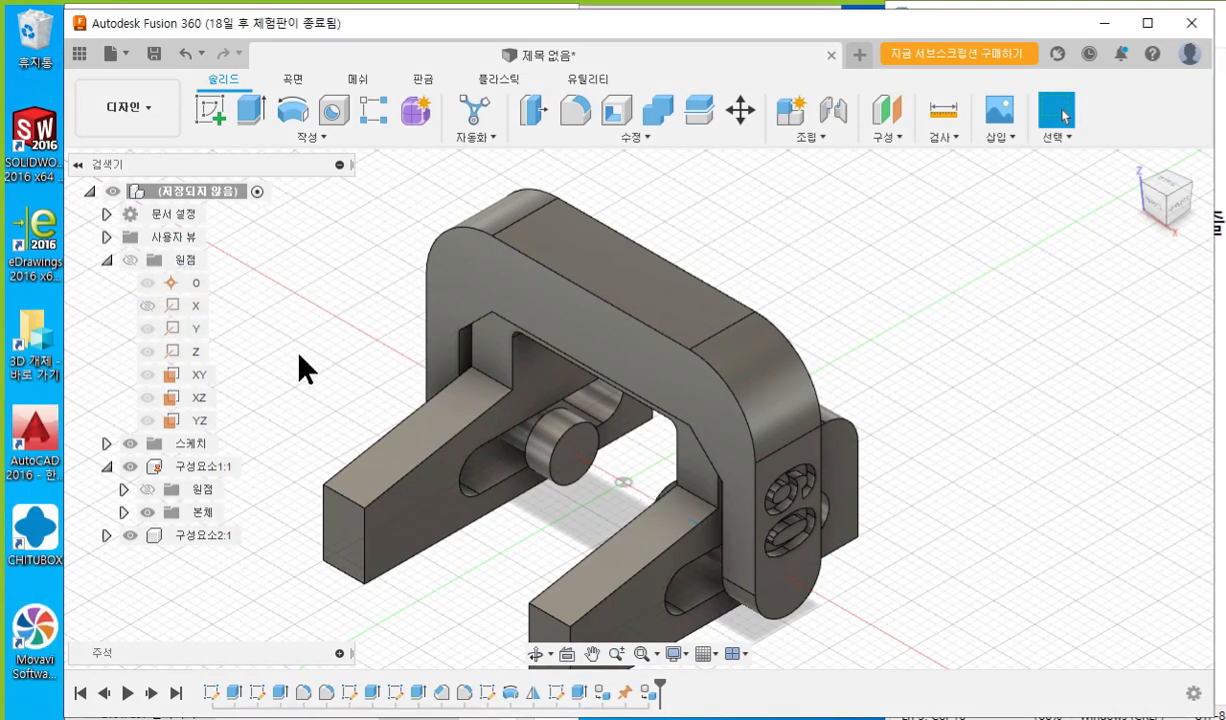
click(147, 305)
click(192, 306)
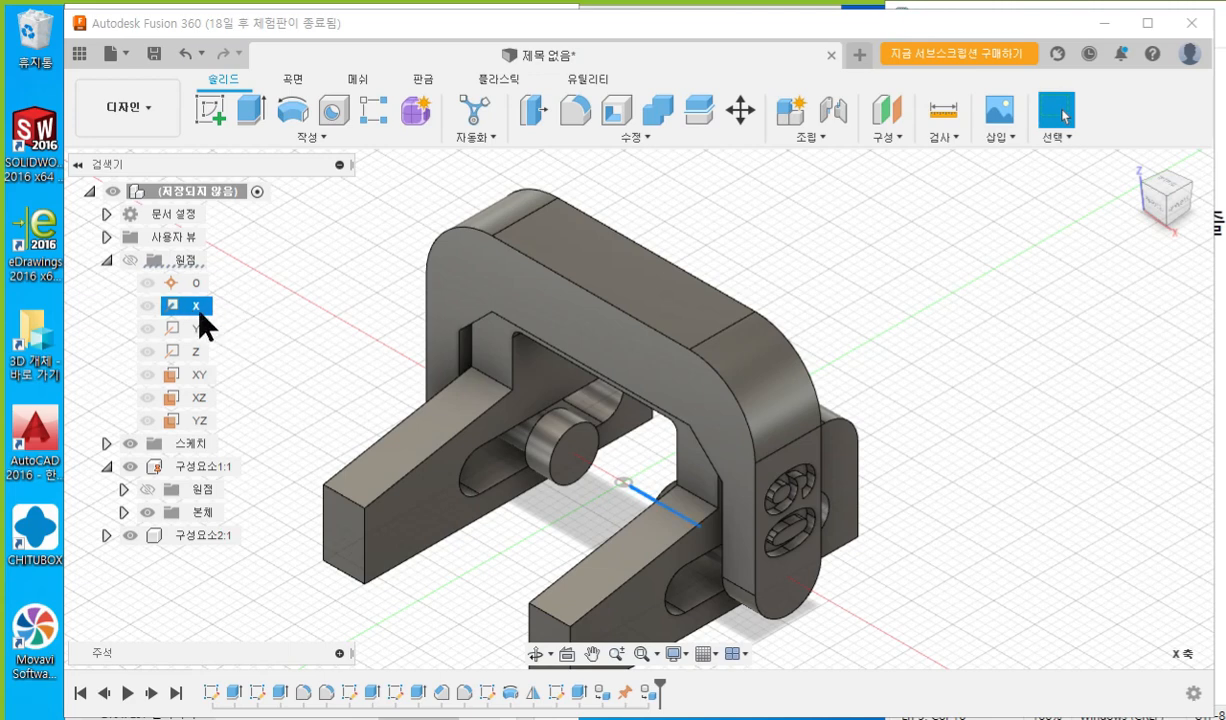
right_click(199, 310)
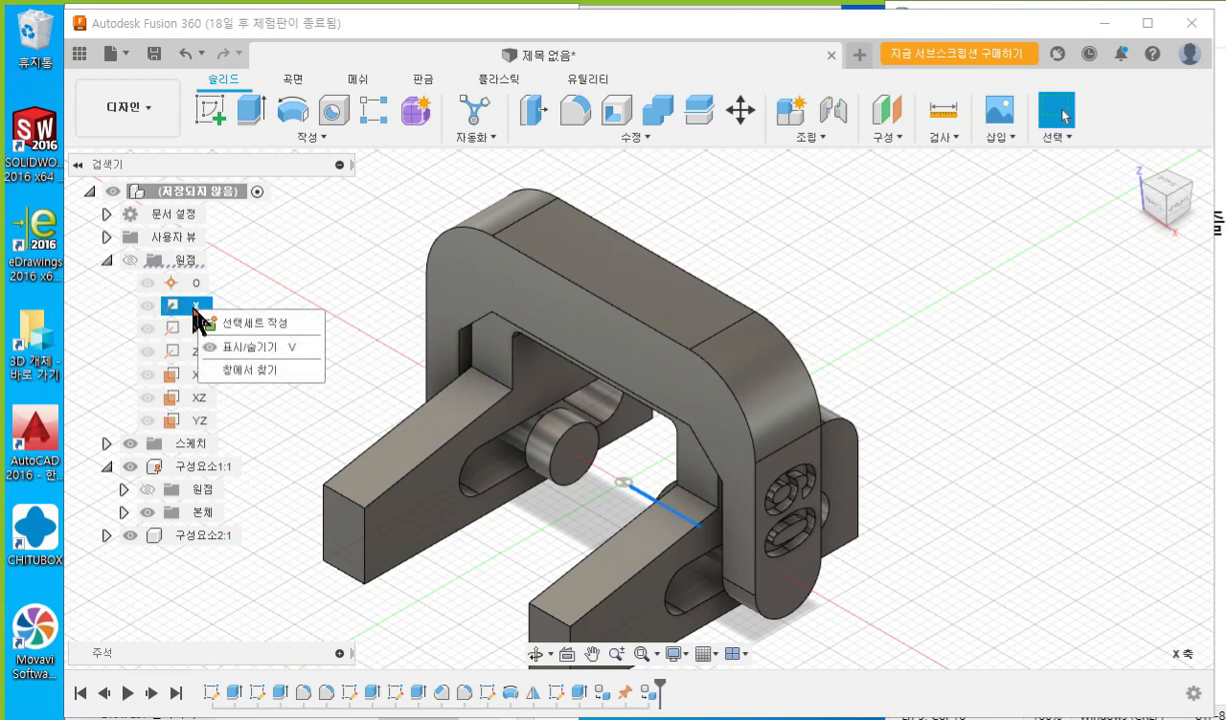
click(275, 347)
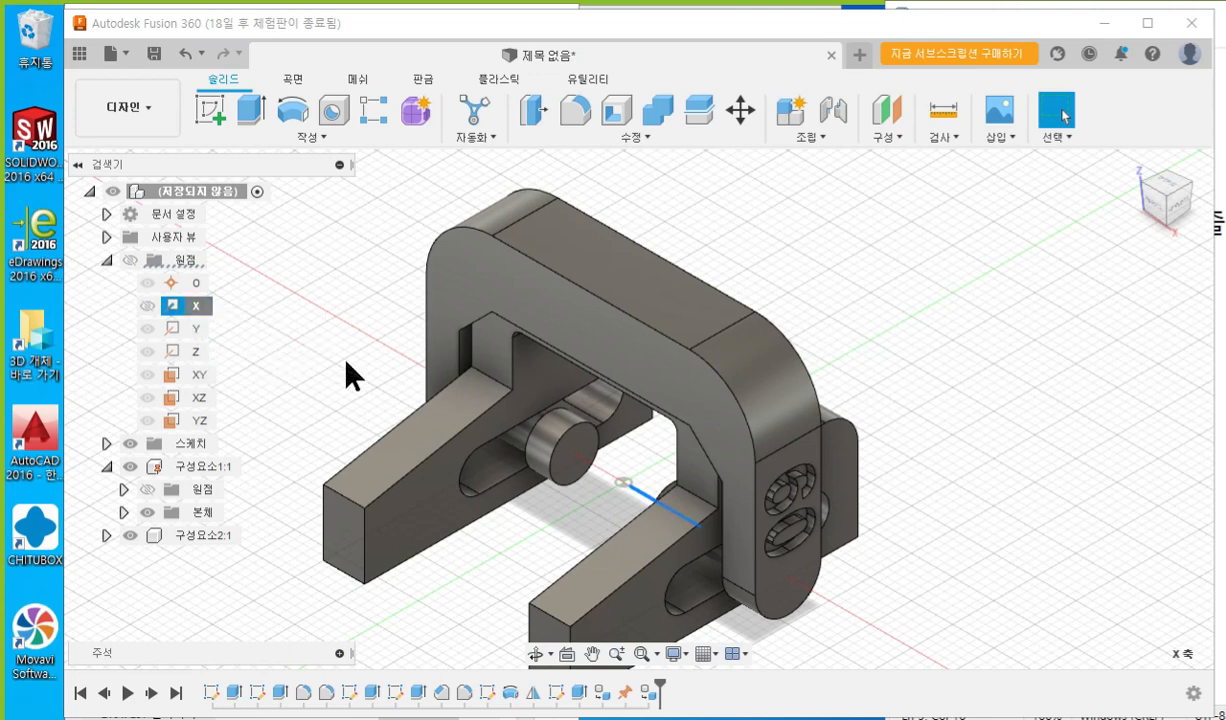
click(307, 346)
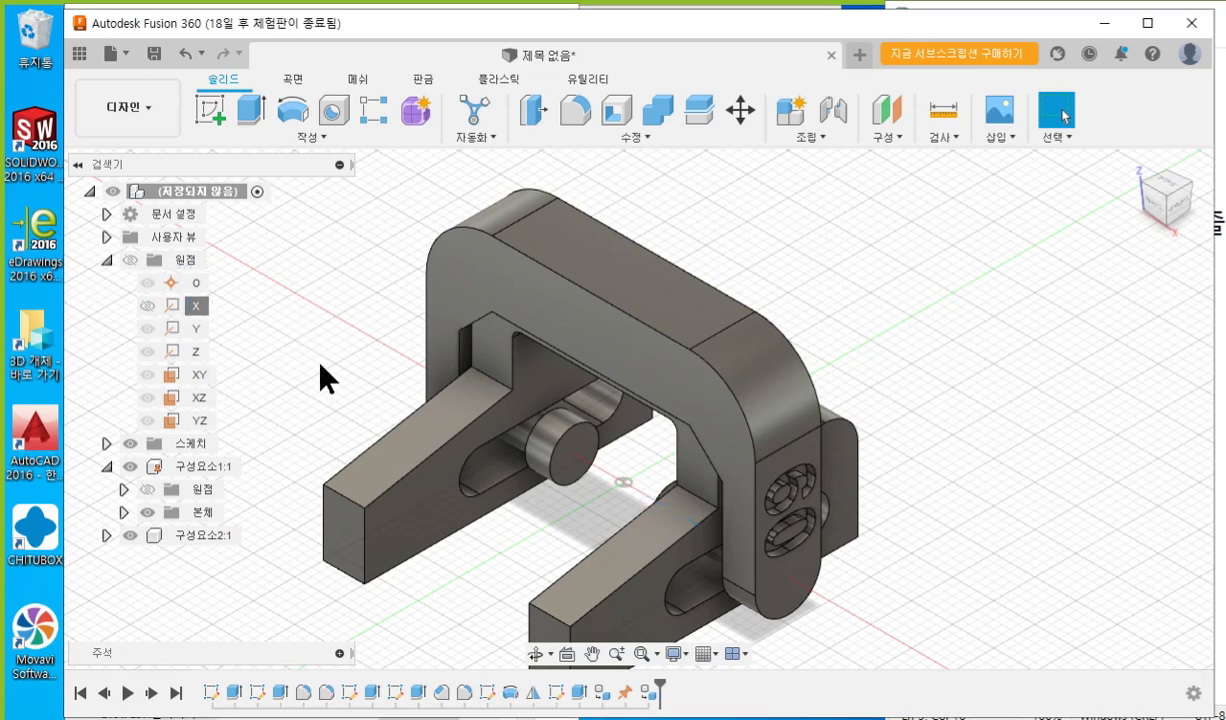
click(168, 307)
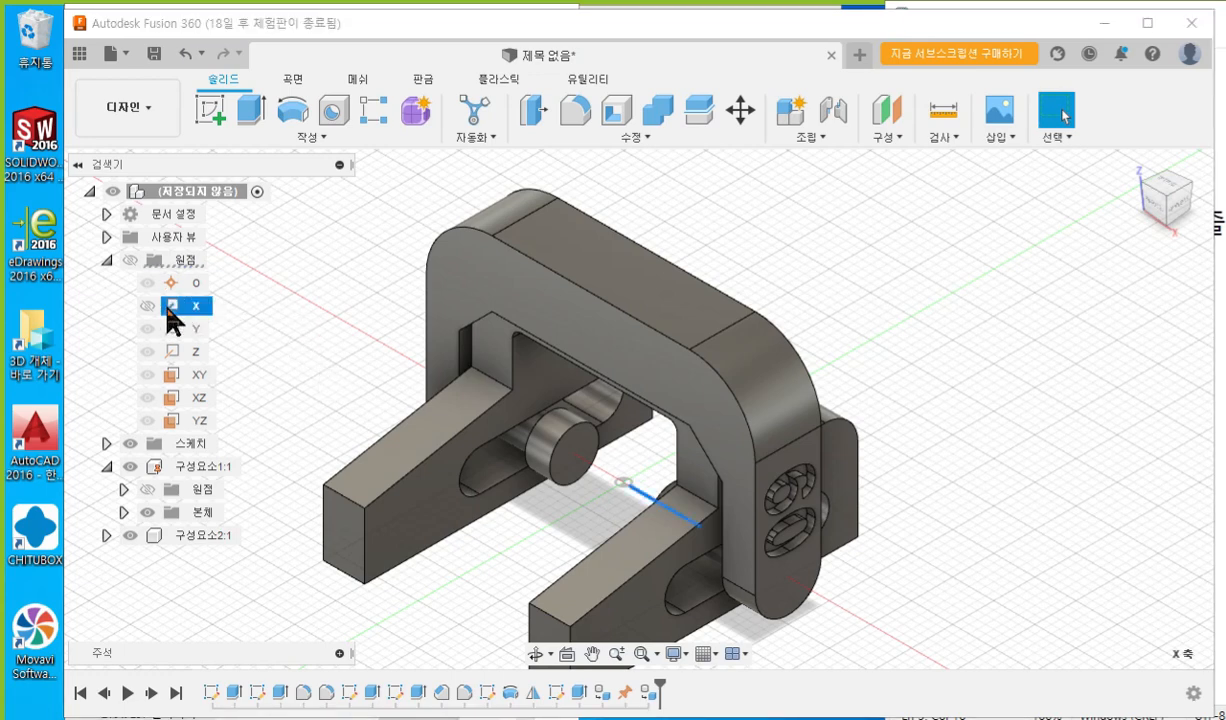
click(392, 316)
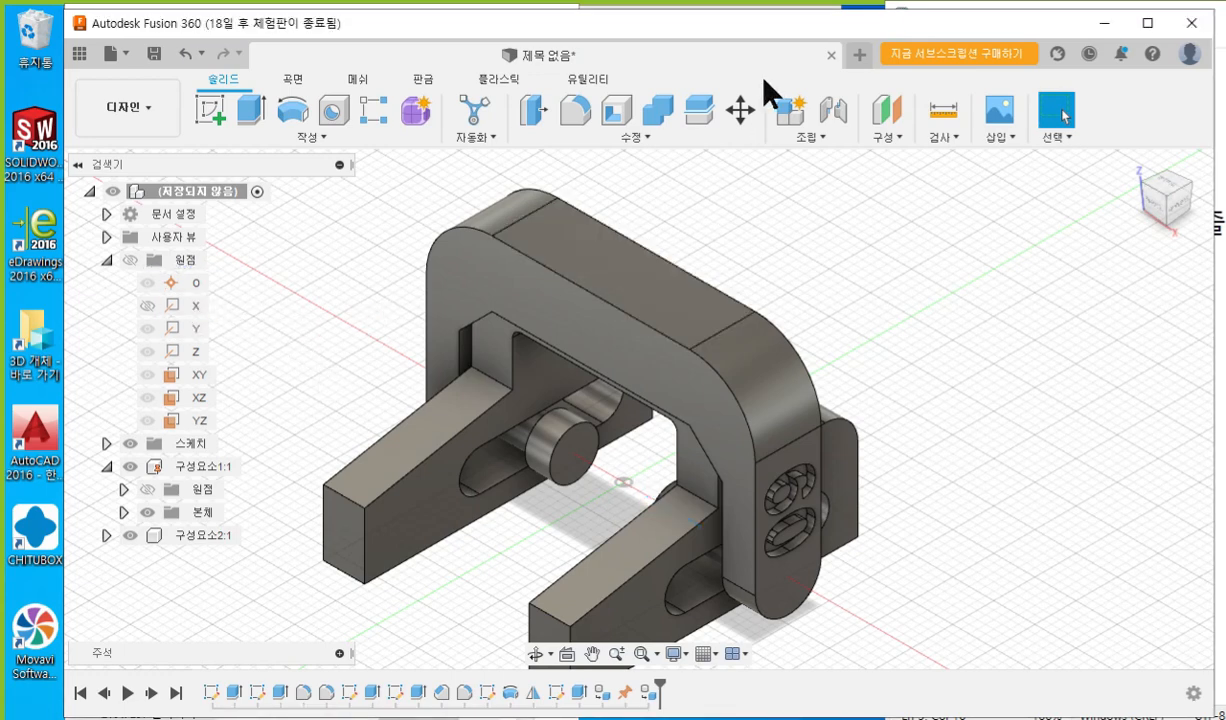
Restart the Rotate move on the clamp component 구성요소2:1 with the origin's X axis as the rotation axis.
click(741, 111)
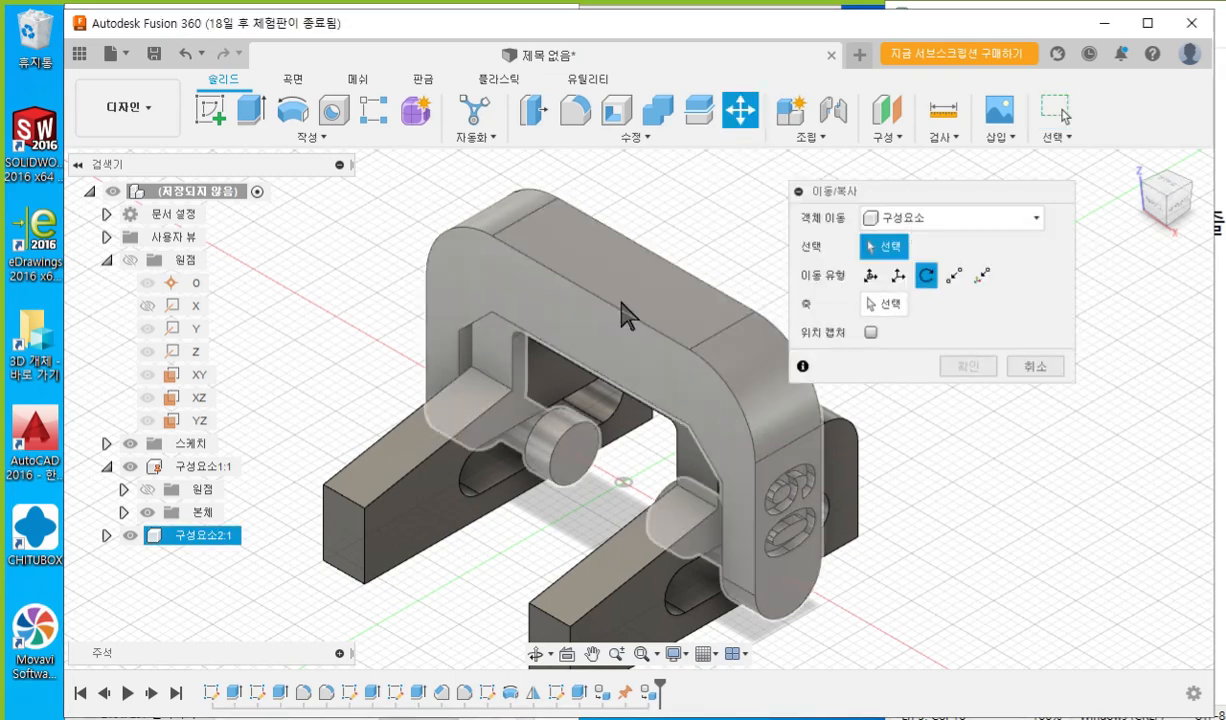
click(627, 315)
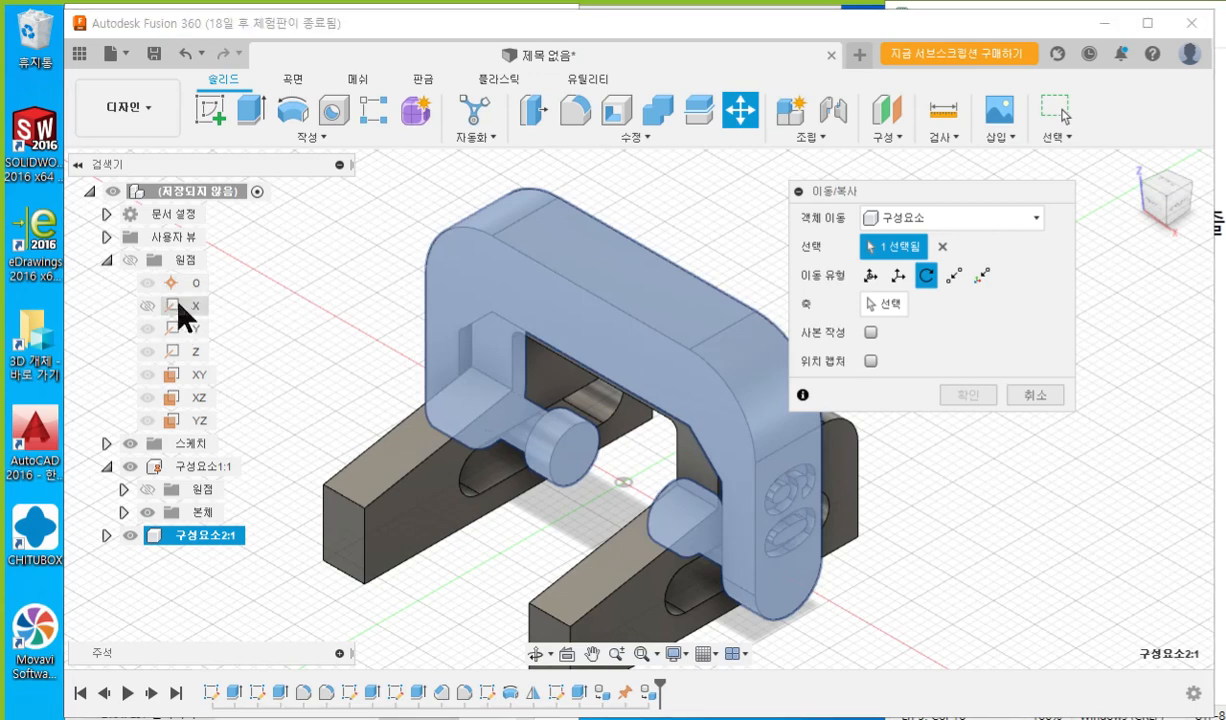
click(882, 305)
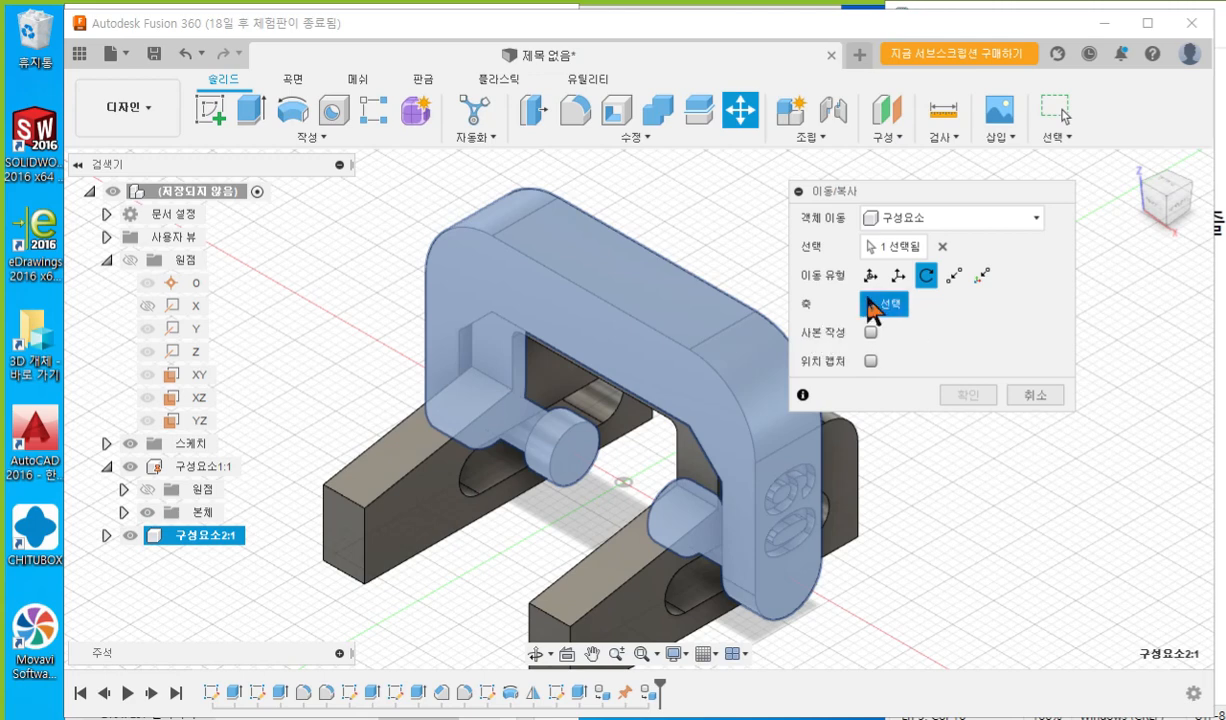
click(179, 310)
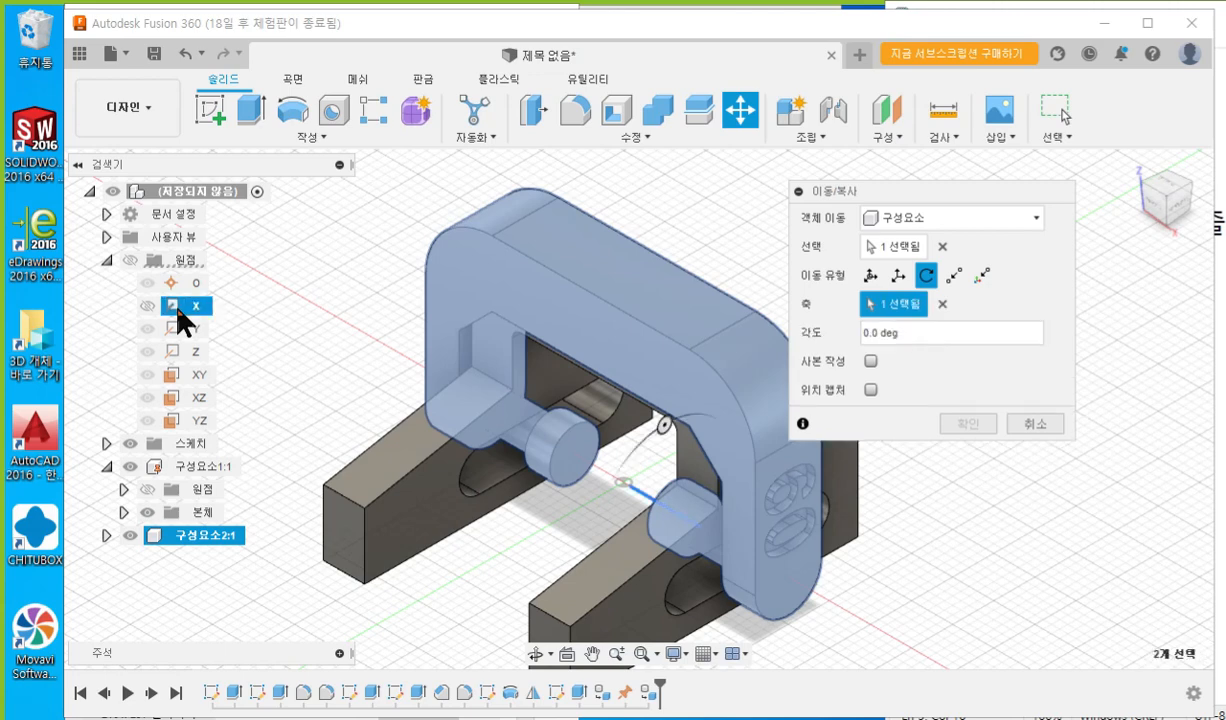
Try rotating the clamp component about the X axis by -90 degrees and view it from the side.
drag(859, 334, 938, 333)
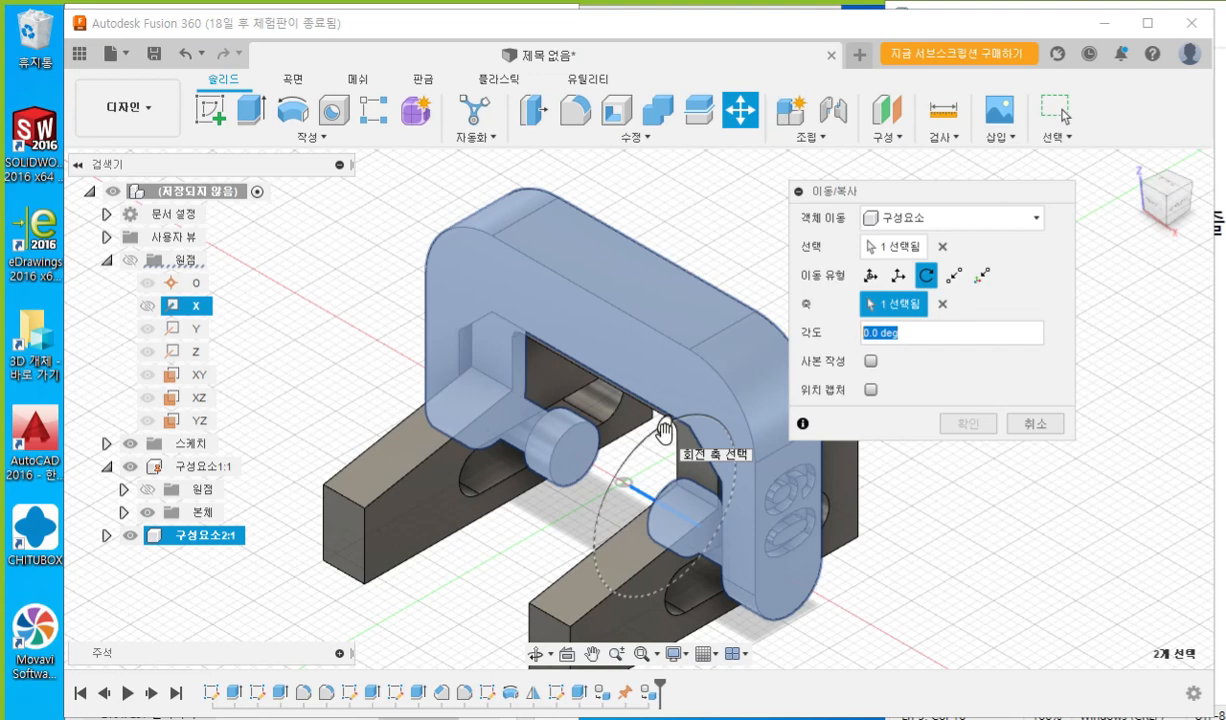
drag(665, 424, 765, 440)
click(950, 332)
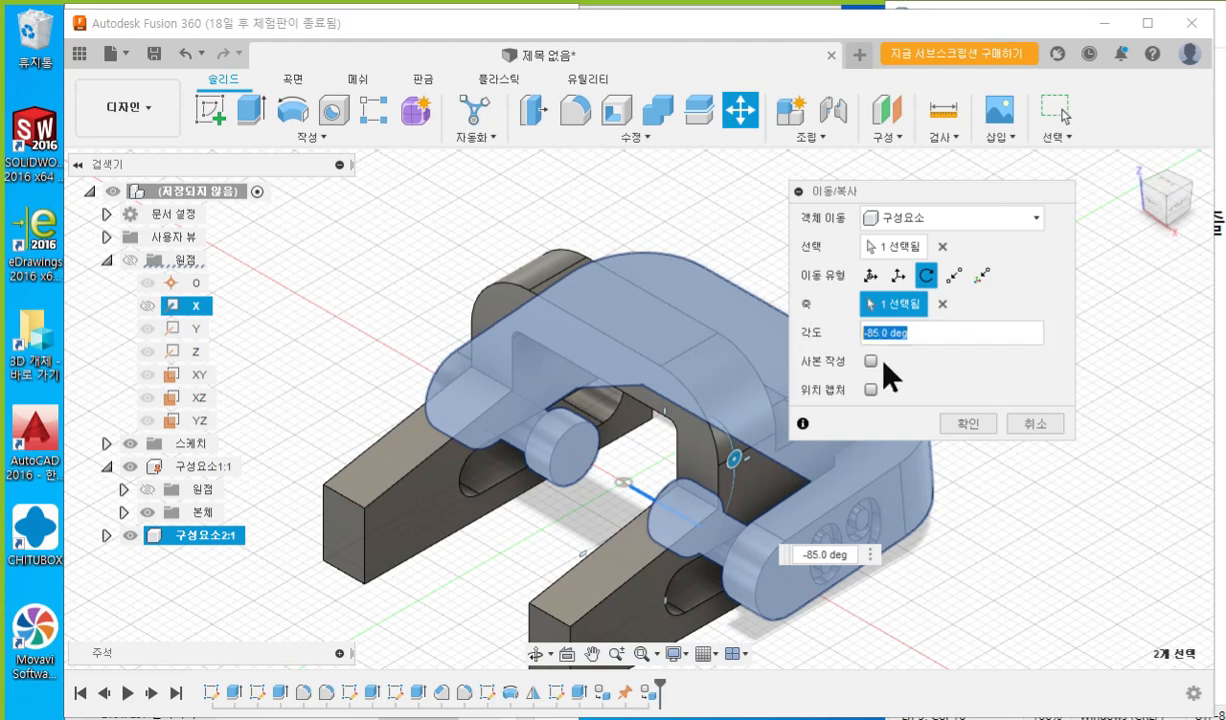
text(-90)
middle_drag(1018, 558, 787, 604)
scroll(835, 560, down, 2)
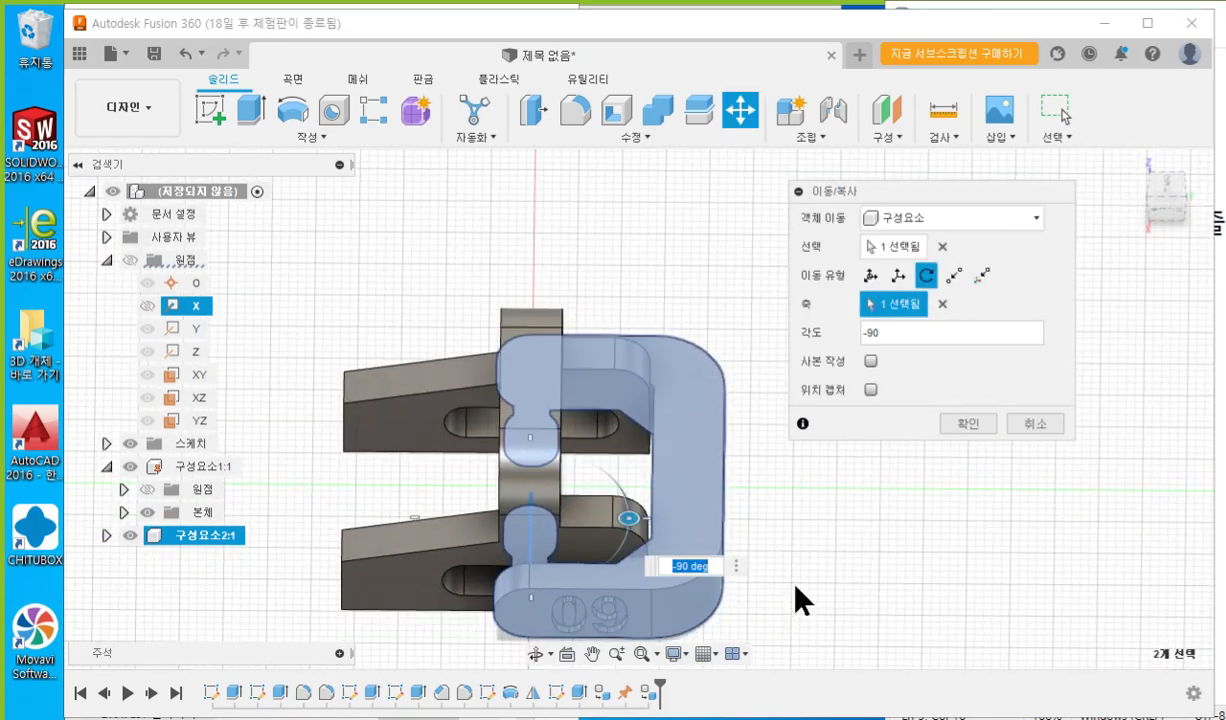
key(ctrl+F2)
mouse_move(655, 490)
mouse_down()
mouse_move(655, 517)
mouse_move(616, 566)
mouse_up()
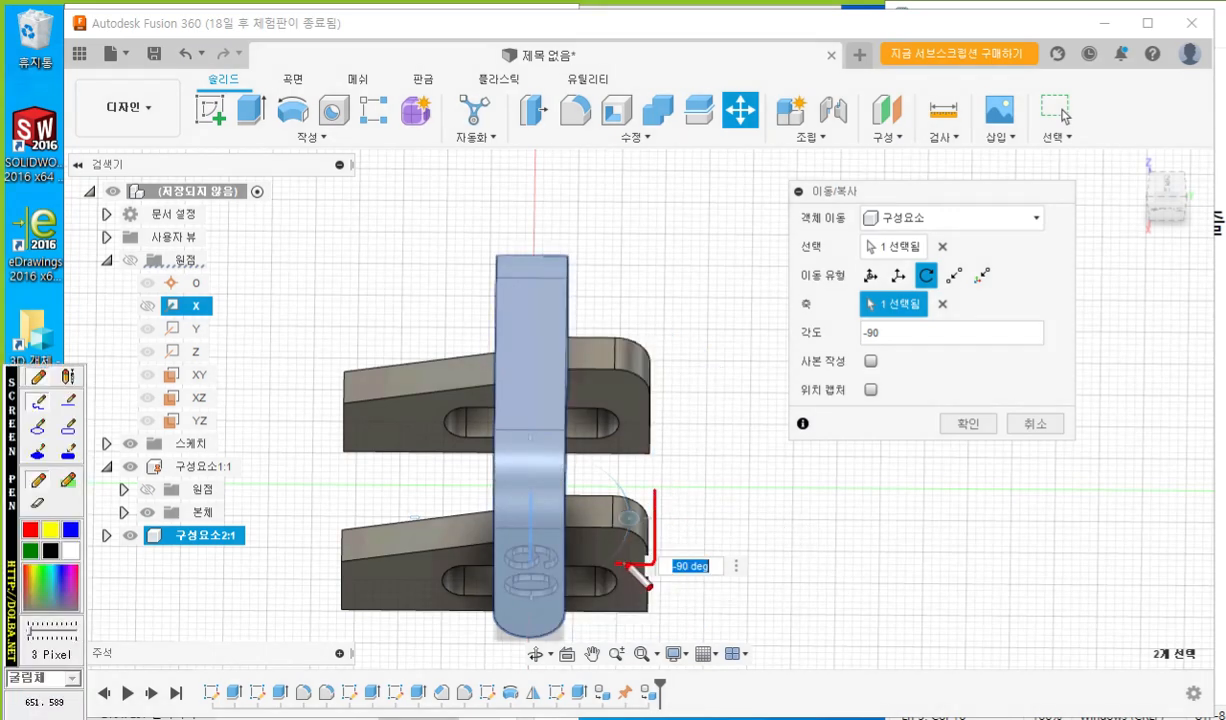
key(ctrl+F2)
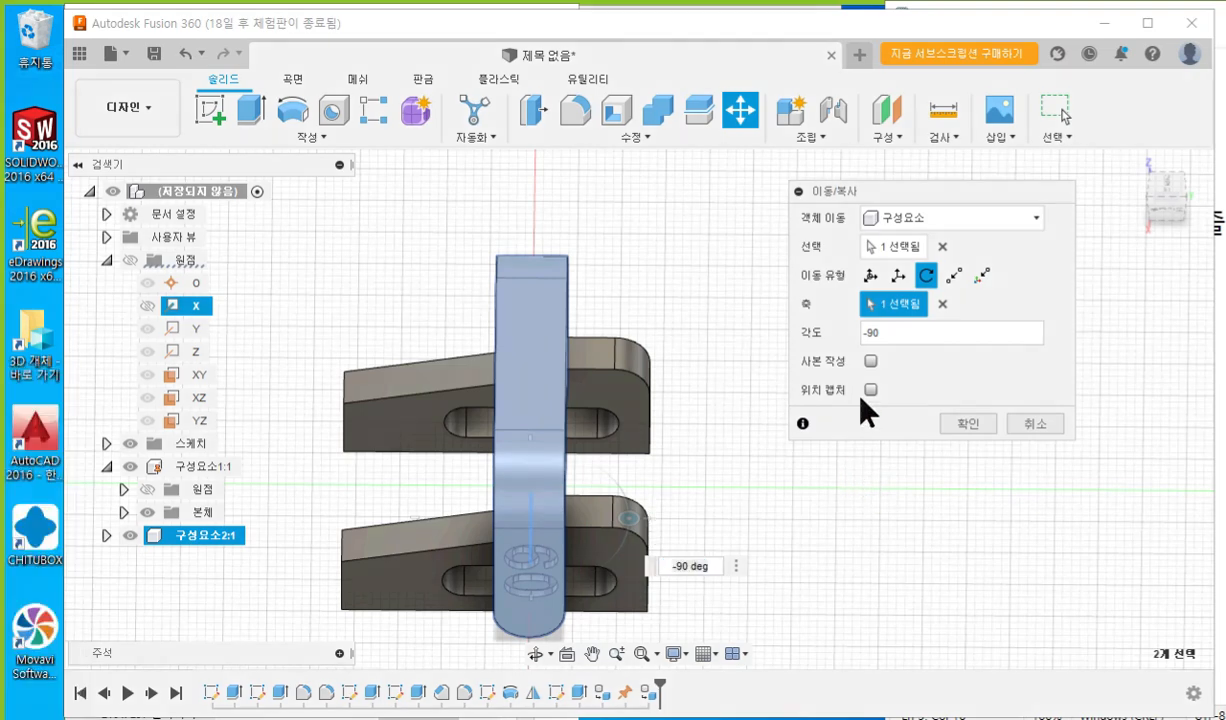
Try rotation angles of 90 and 155 degrees for the clamp component, and cancel the move.
middle_drag(675, 451, 678, 400)
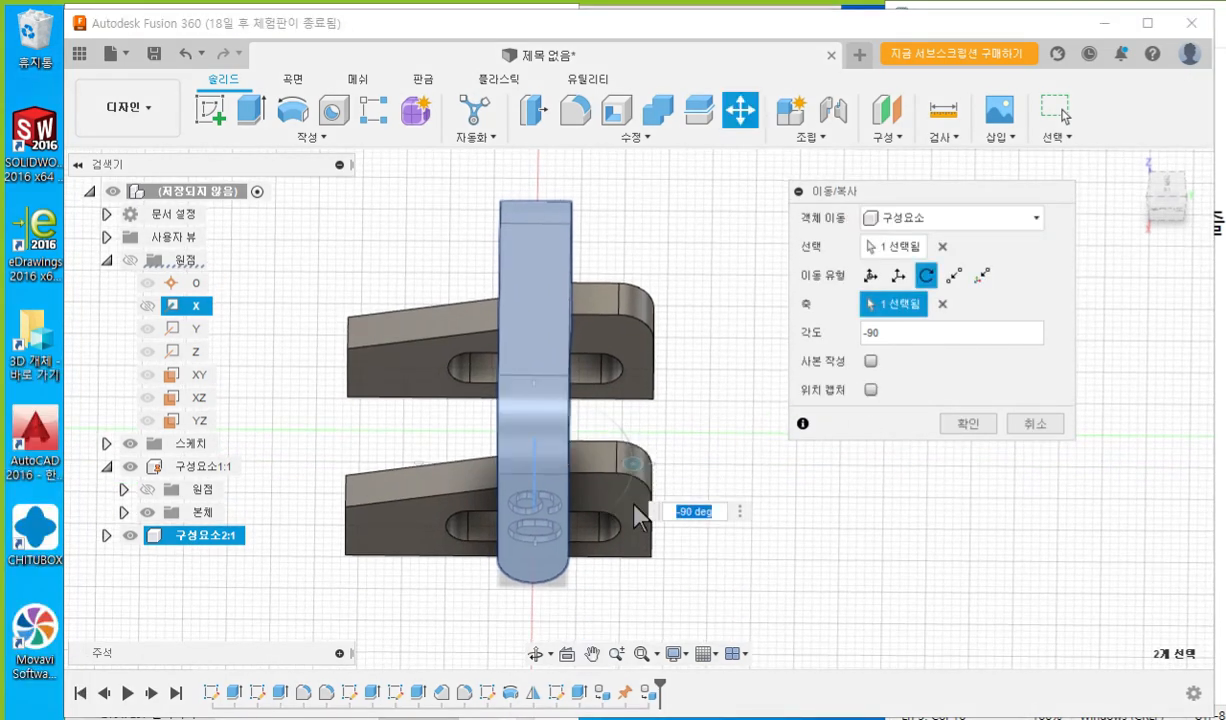
key(Return)
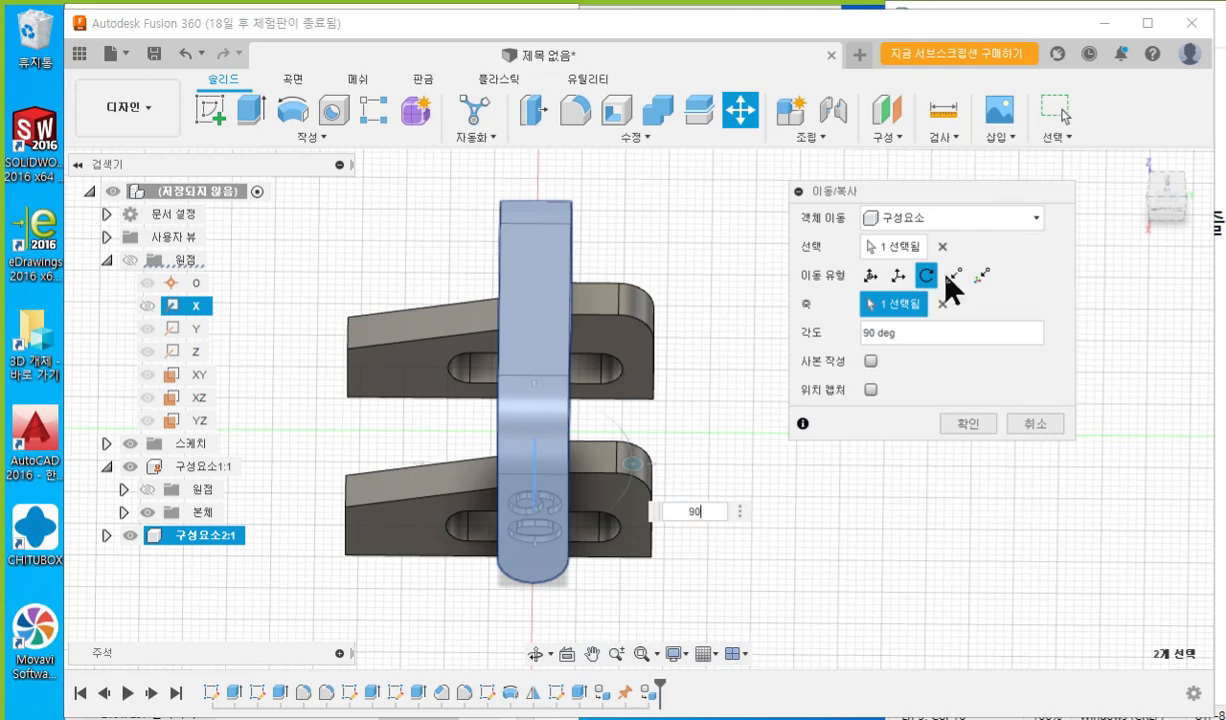
middle_drag(660, 455, 697, 408)
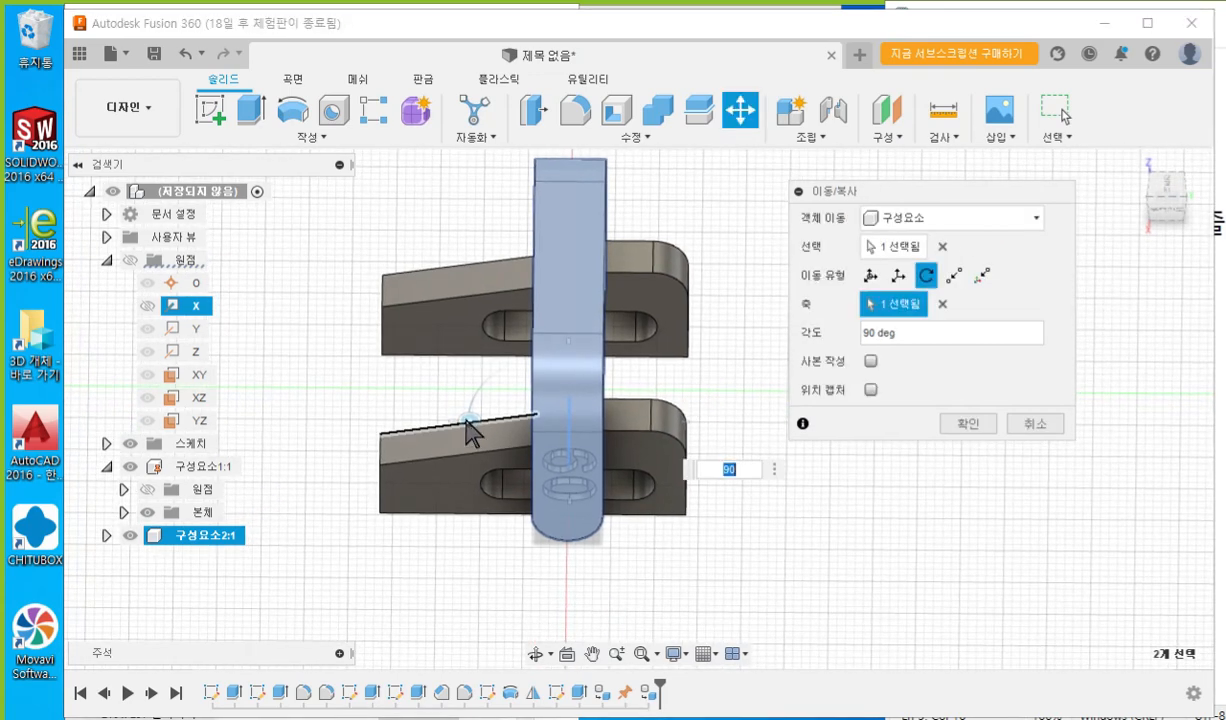
shift+middle_drag(501, 400, 564, 402)
drag(521, 449, 554, 445)
drag(595, 358, 603, 362)
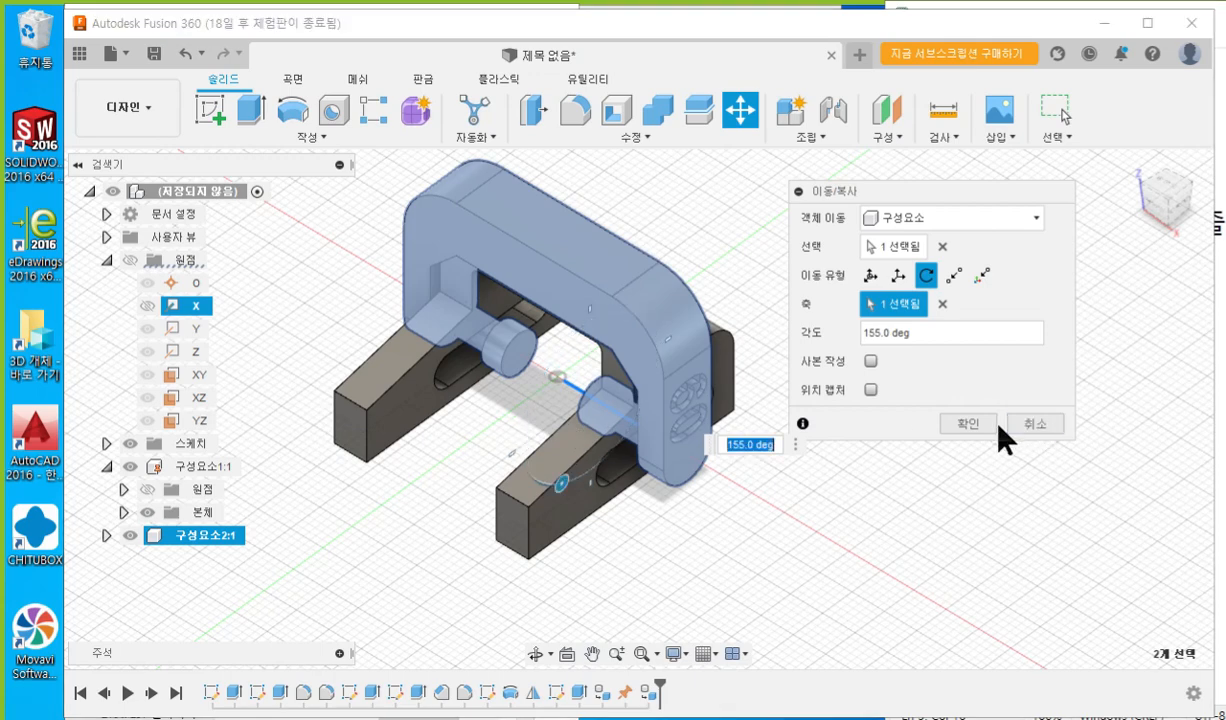
click(1046, 424)
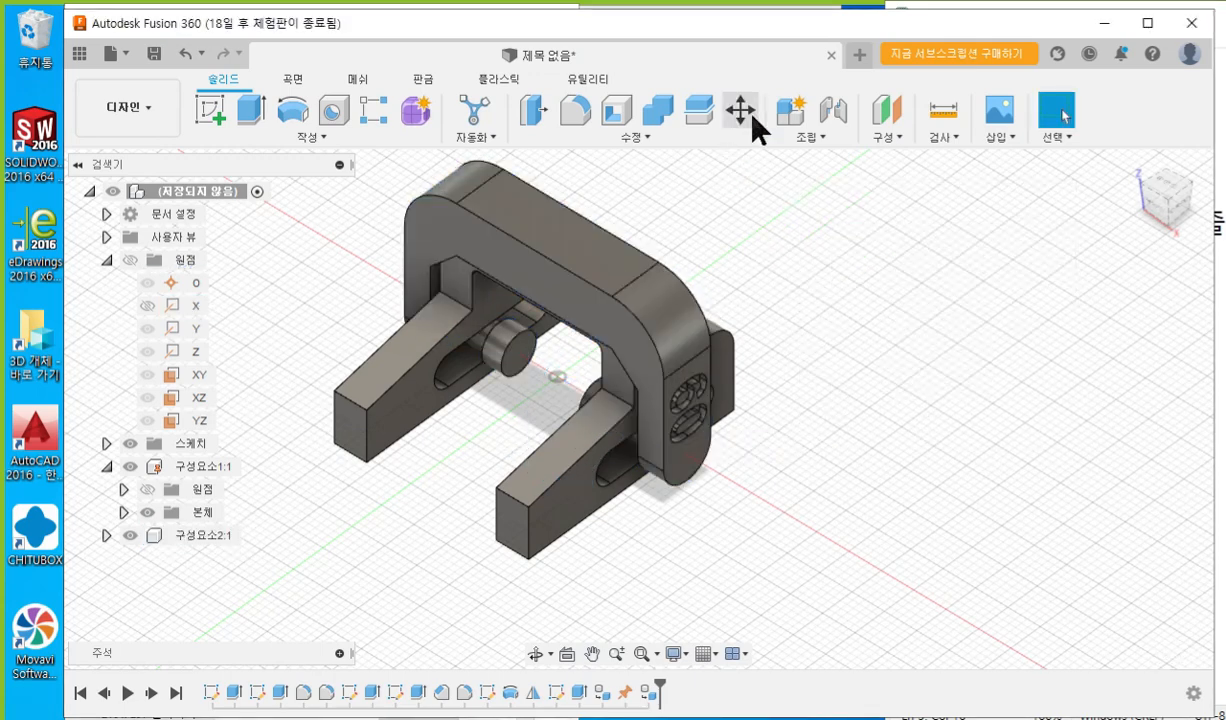
Rotate the clamp component 구성요소2:1 by -90 degrees about the origin's X axis.
click(741, 111)
click(540, 288)
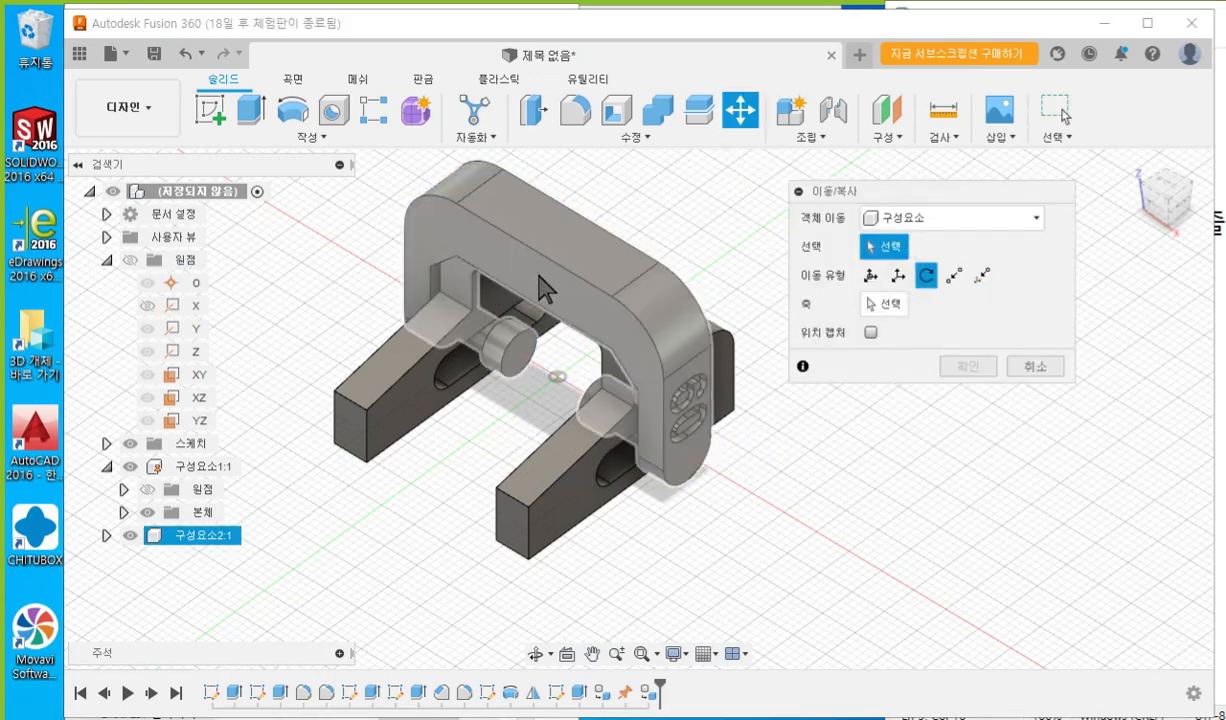
click(540, 288)
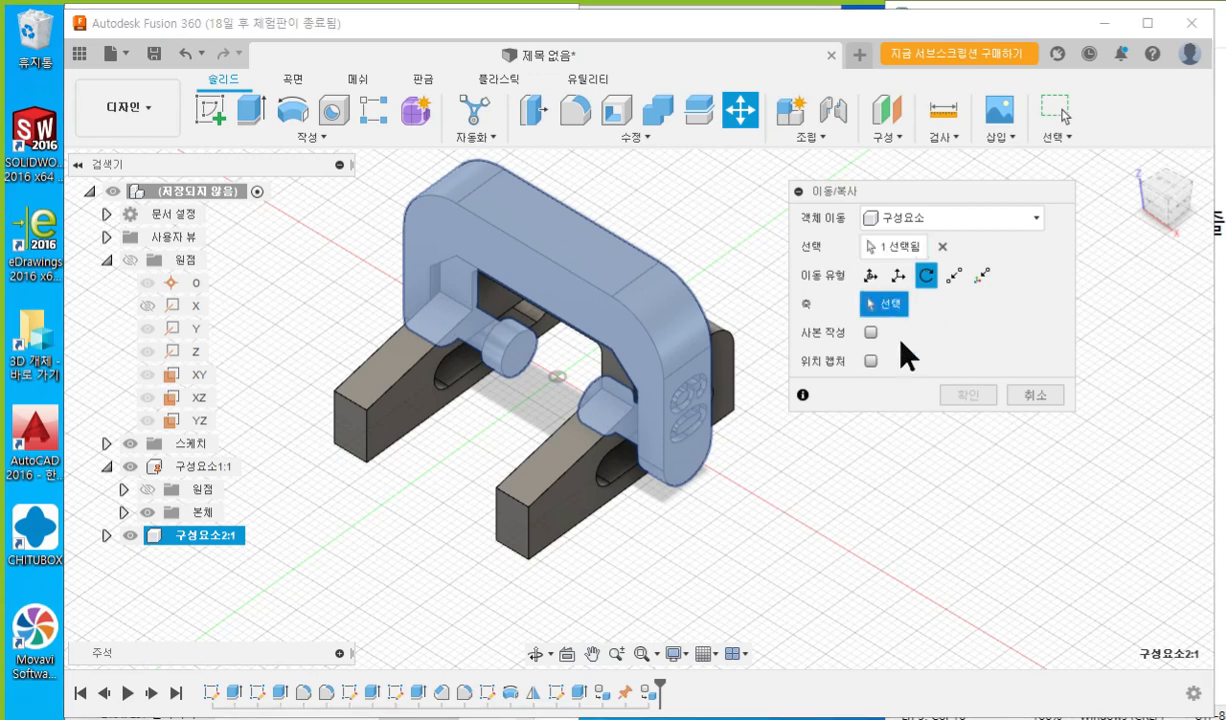
click(189, 305)
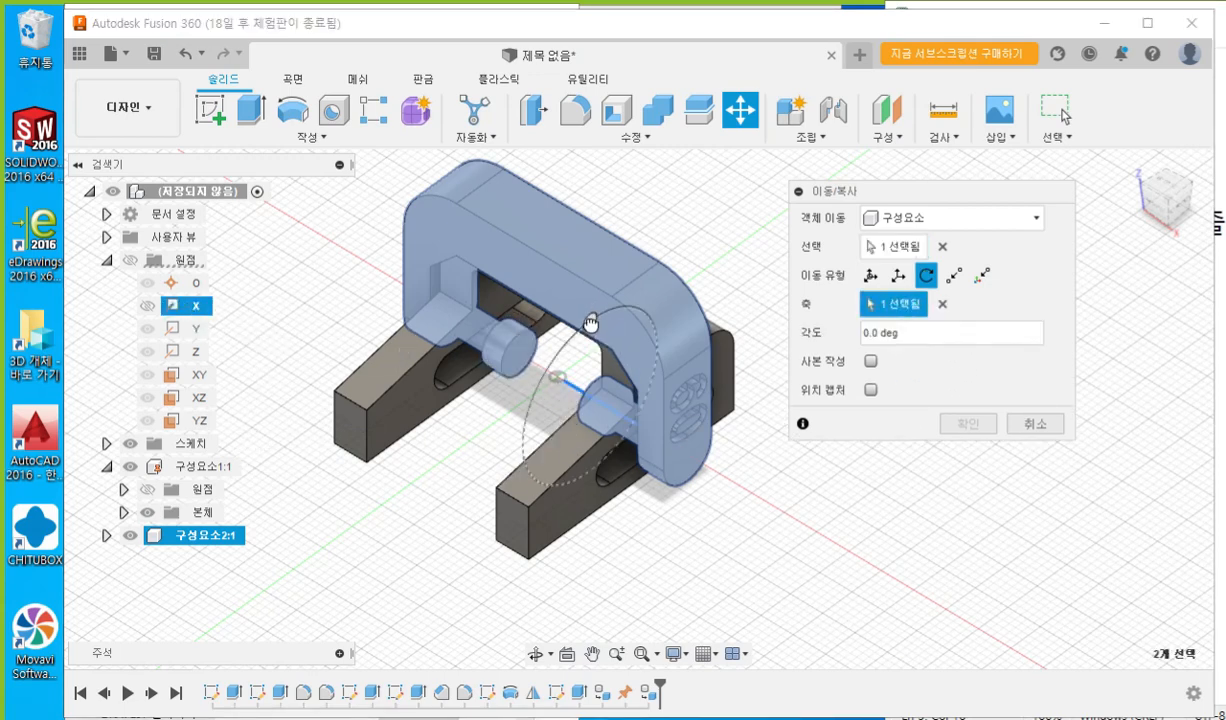
drag(590, 323, 665, 340)
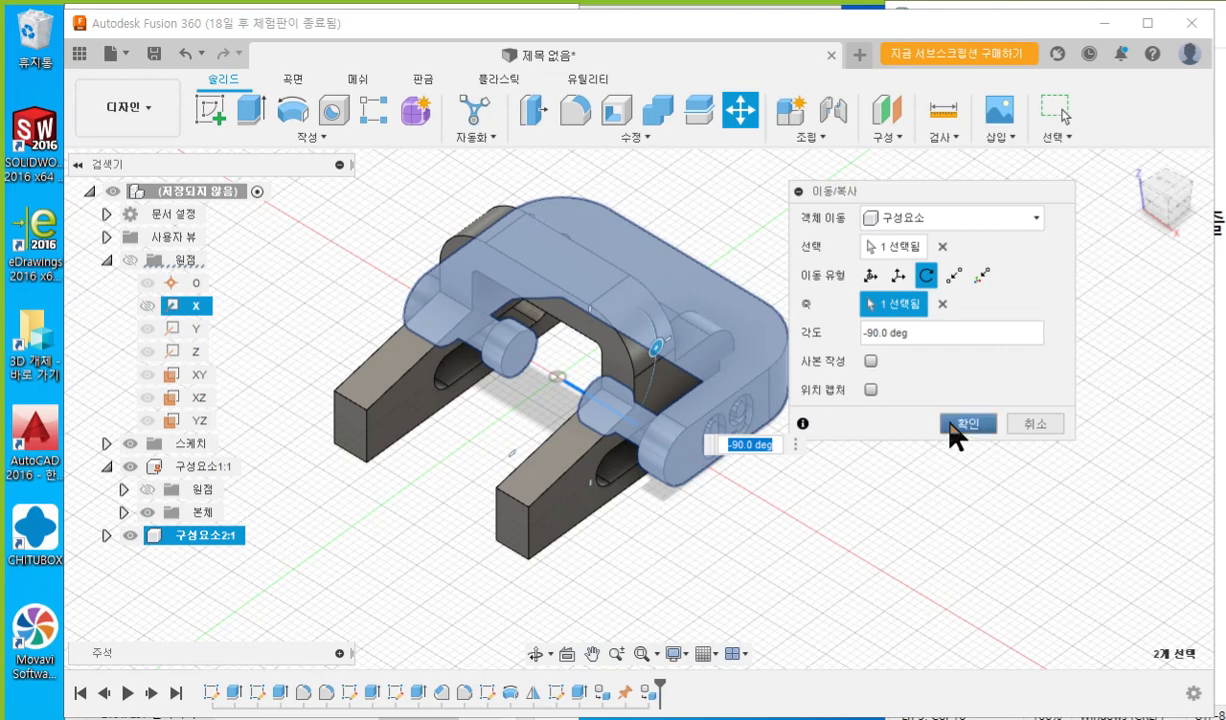
click(955, 428)
click(892, 452)
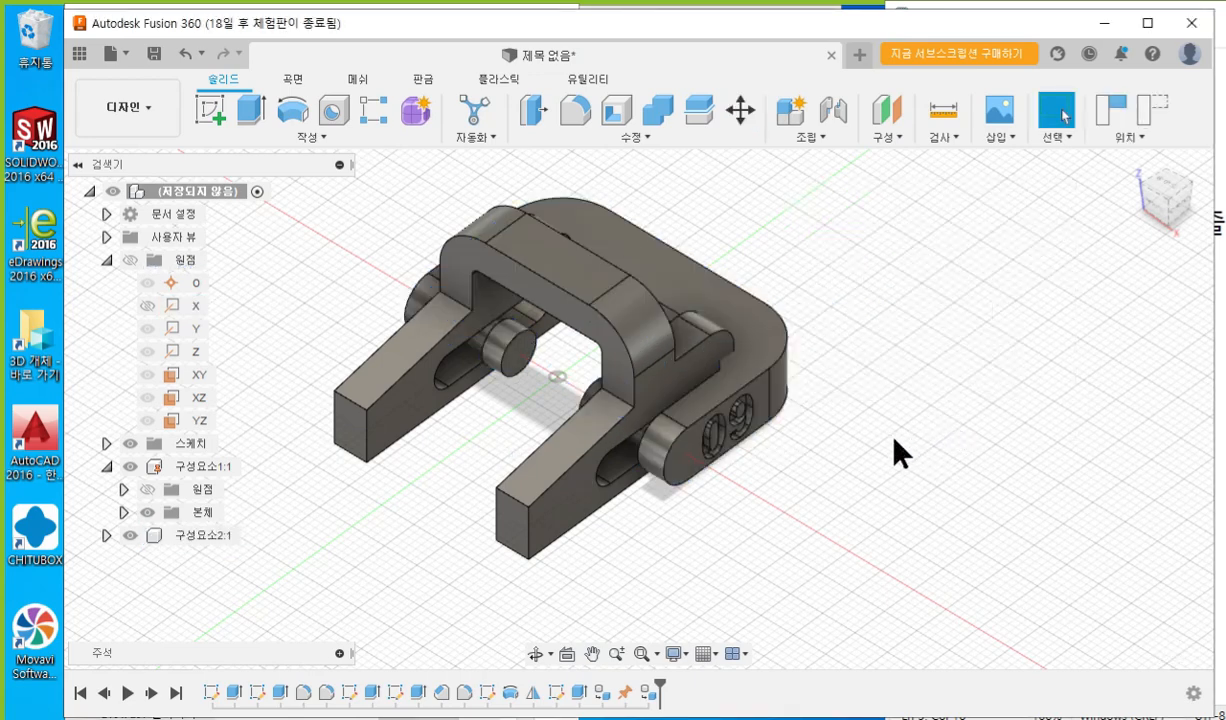
Set up a translation move for the clamp component 구성요소2:1.
scroll(740, 370, up, 5)
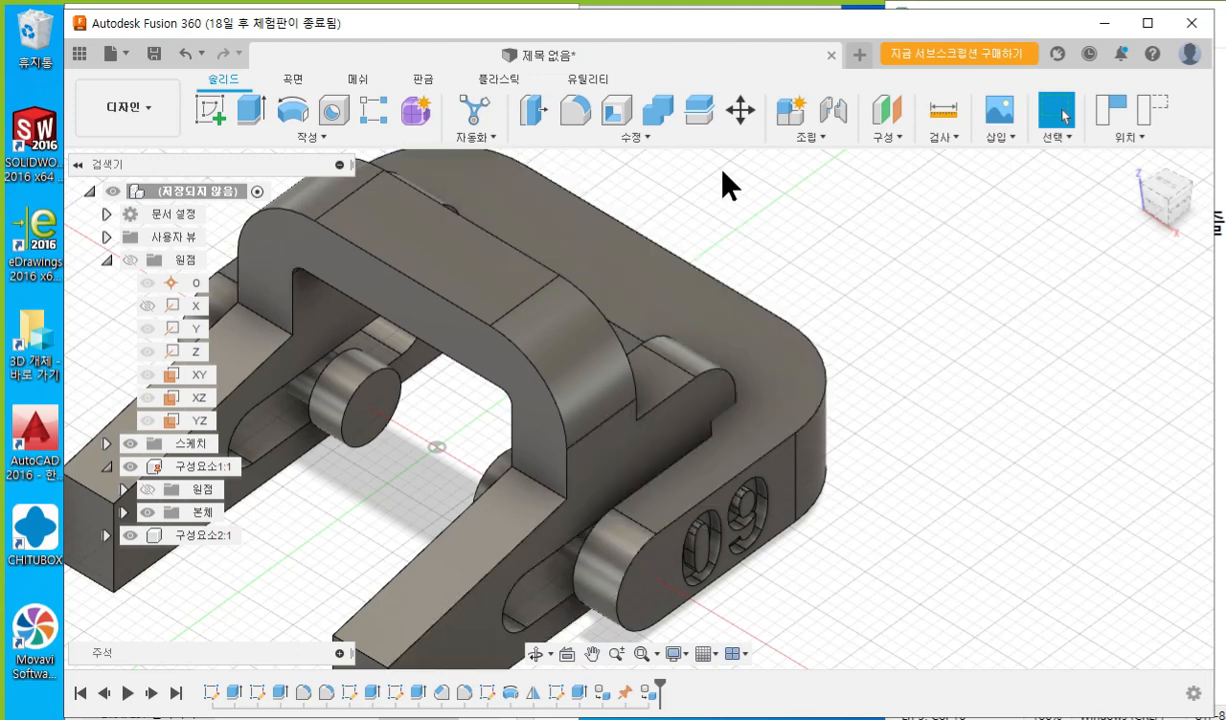
click(740, 110)
middle_drag(818, 419, 759, 497)
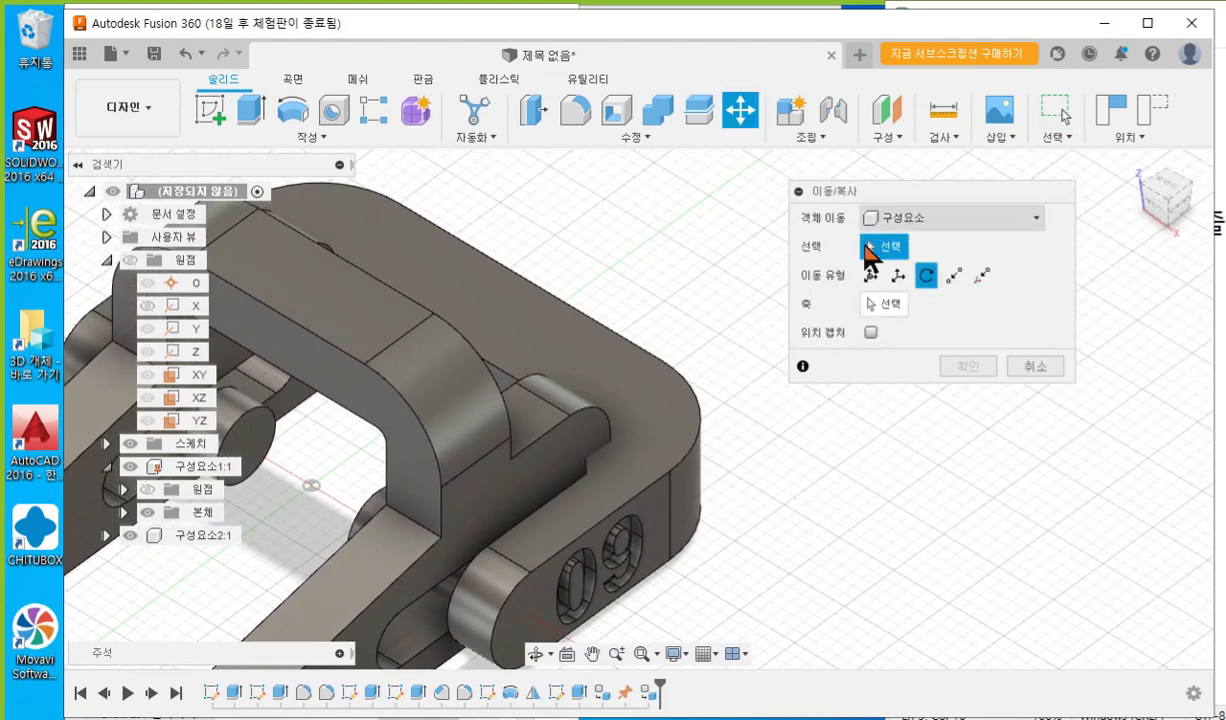
click(645, 380)
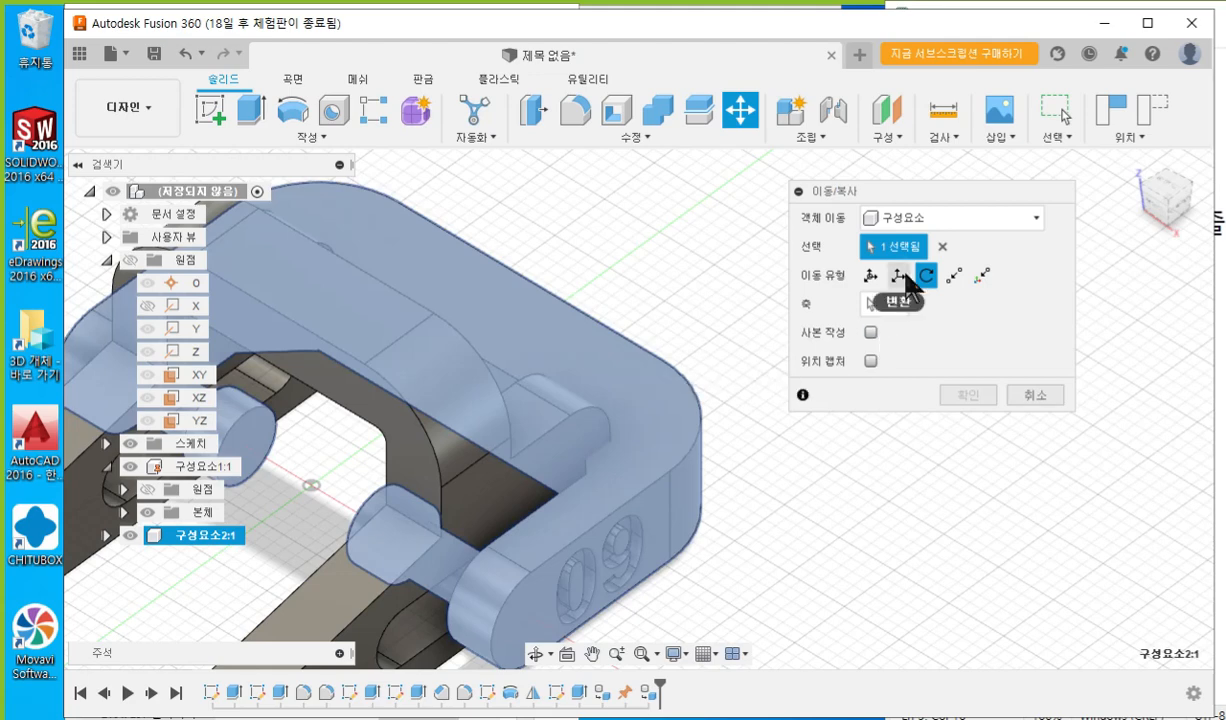
click(900, 277)
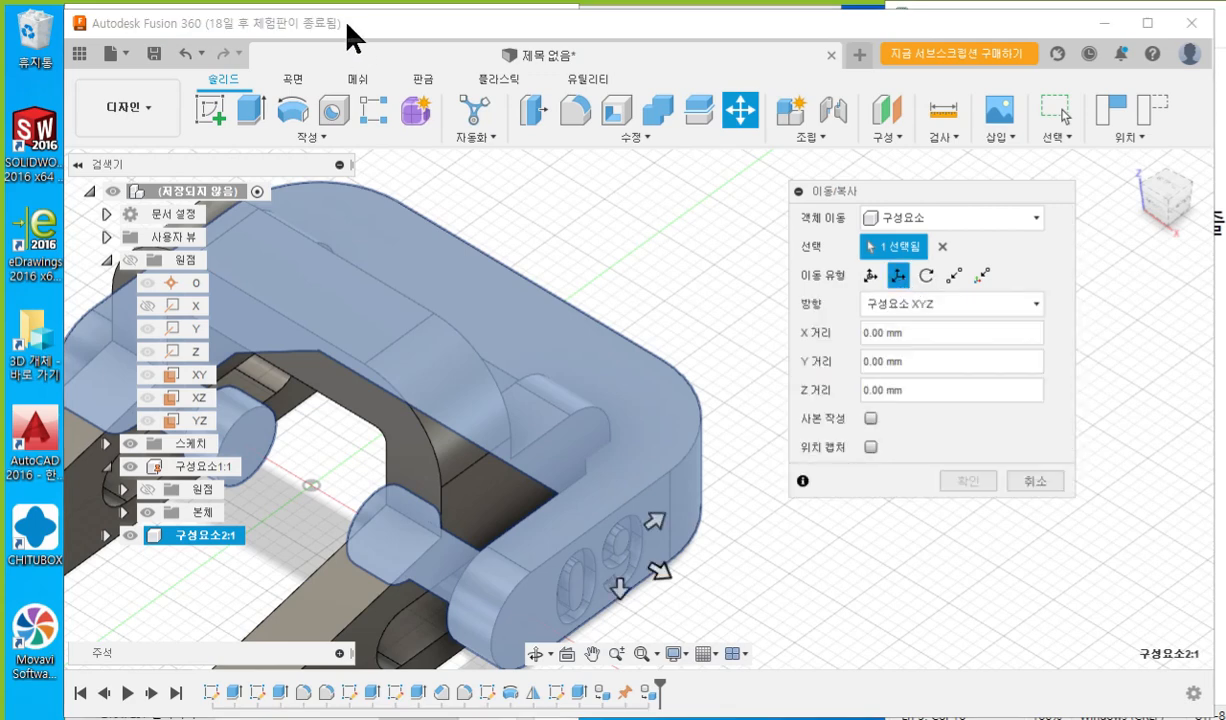
Examine the arm's slot in the exam PDF, marking it up with the lengths 15 and 7.5, and clear the marks.
drag(349, 22, 722, 26)
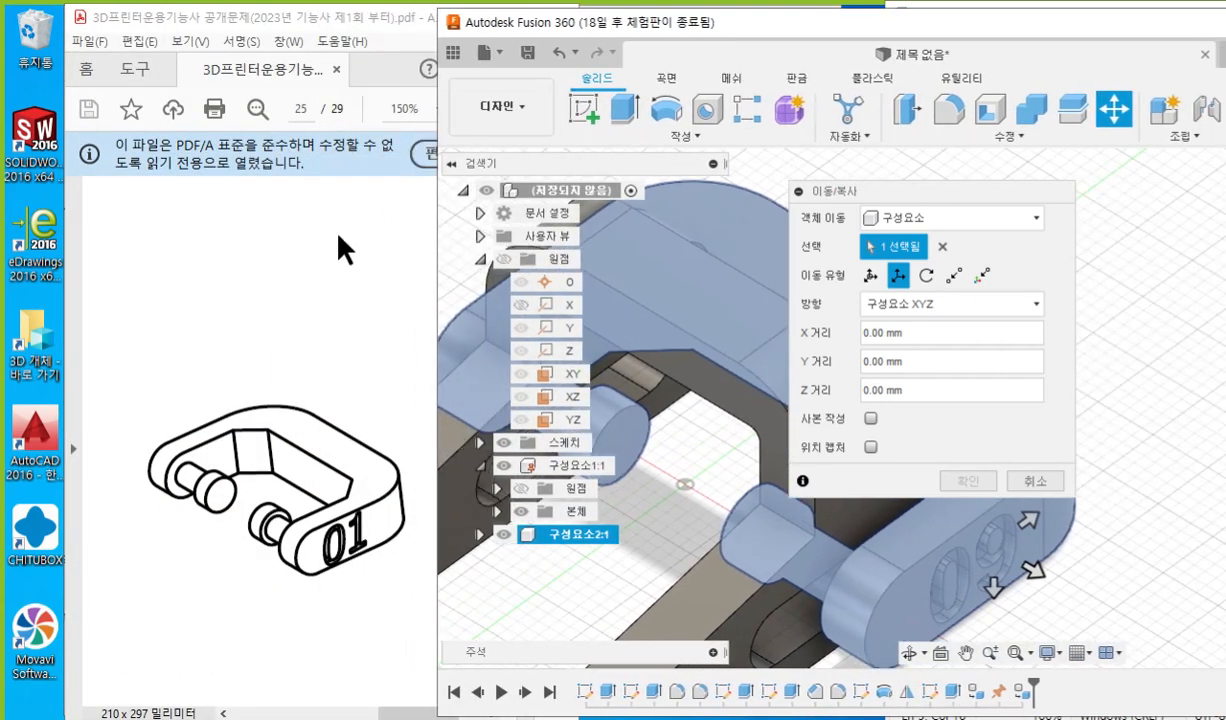
click(354, 328)
scroll(370, 348, up, 1)
scroll(373, 358, up, 4)
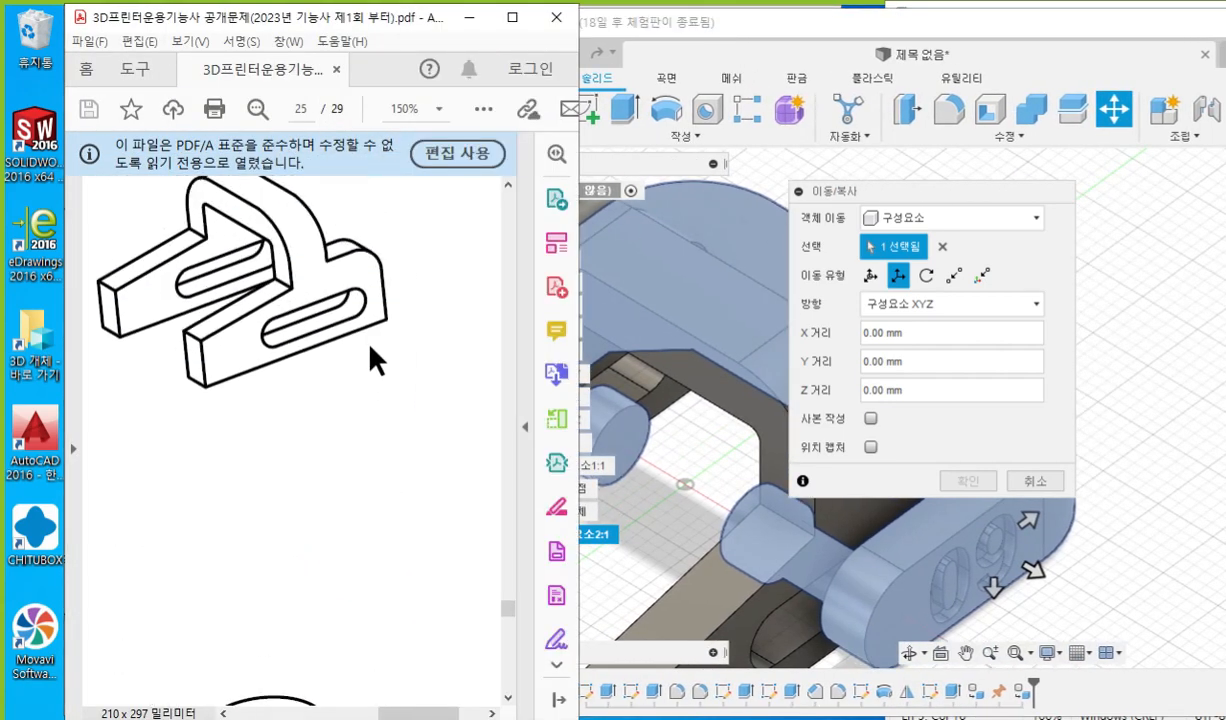
mouse_move(319, 302)
mouse_down()
mouse_move(314, 326)
mouse_move(325, 332)
mouse_move(345, 300)
mouse_move(342, 323)
mouse_up()
mouse_move(329, 368)
mouse_down()
mouse_move(333, 412)
mouse_move(351, 418)
mouse_move(408, 380)
mouse_up()
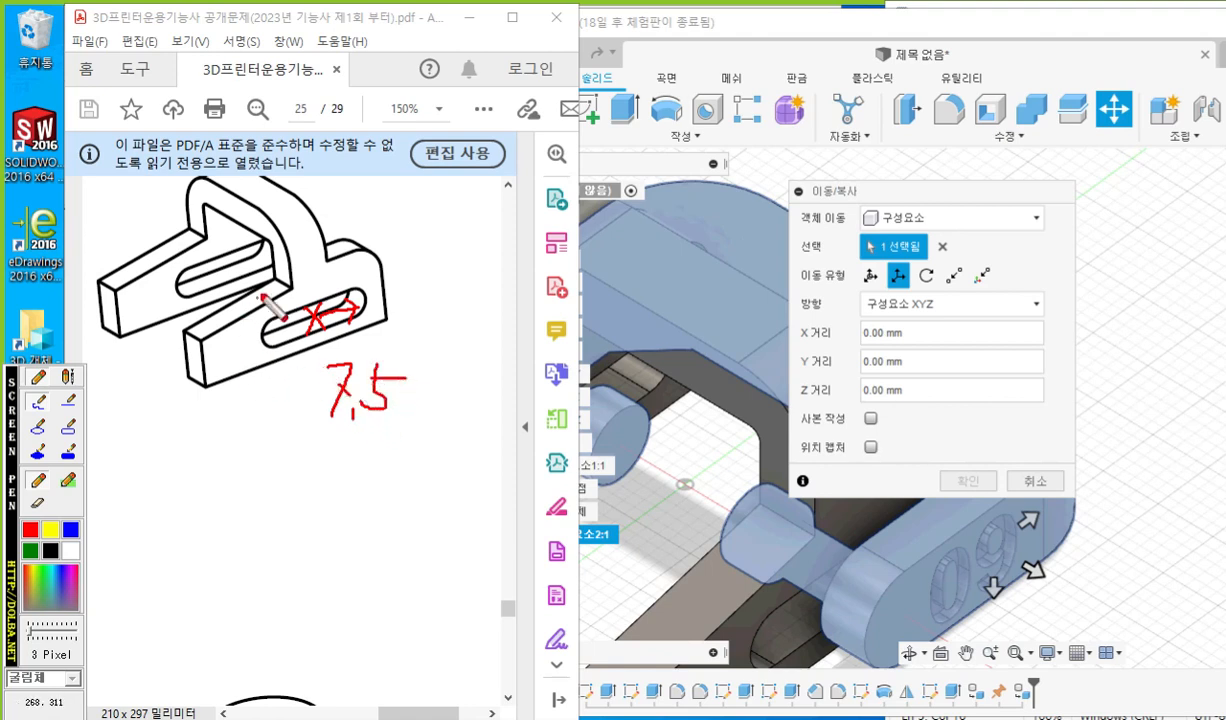
mouse_move(263, 290)
mouse_down()
mouse_move(272, 328)
mouse_move(352, 273)
mouse_move(351, 318)
mouse_up()
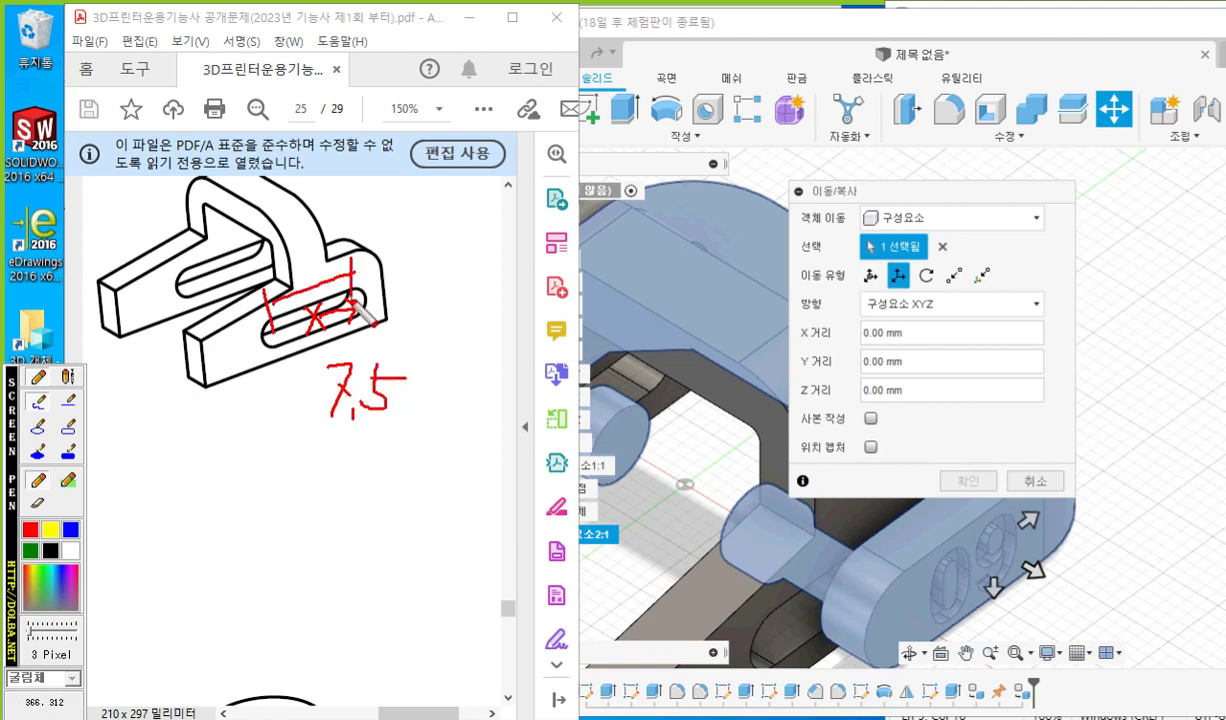
mouse_move(305, 250)
mouse_down()
mouse_move(305, 274)
mouse_move(326, 250)
mouse_up()
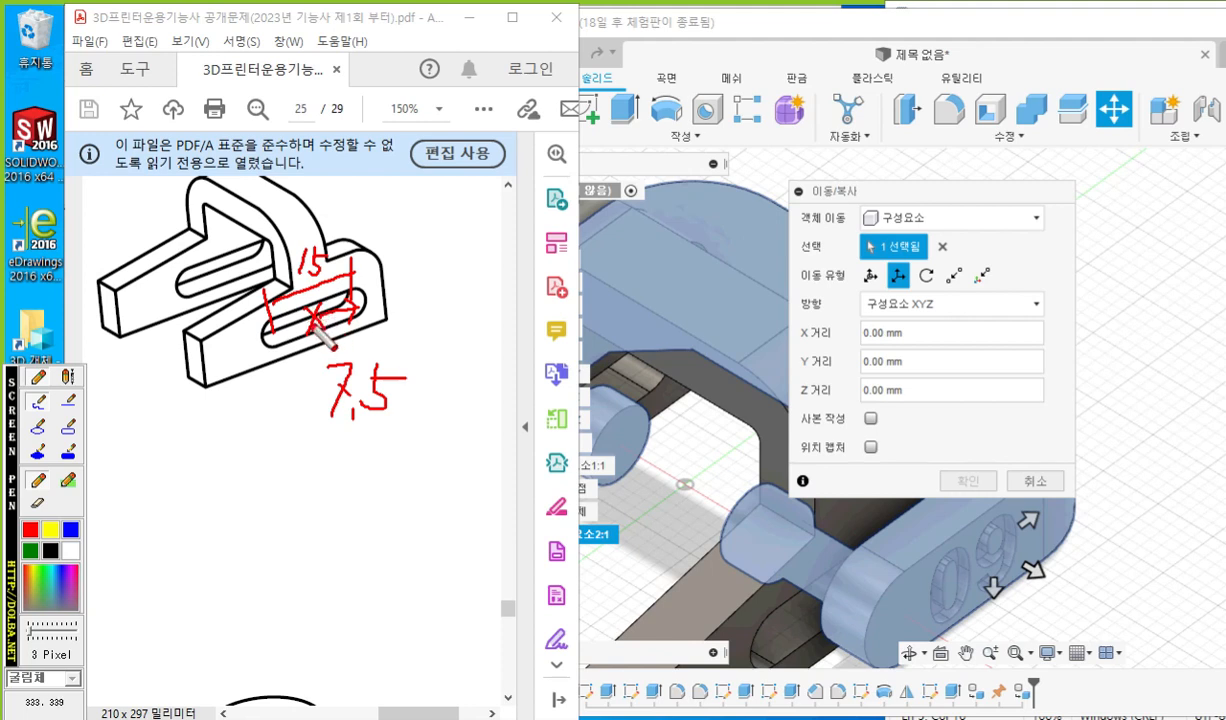
mouse_move(386, 430)
mouse_down()
mouse_move(292, 368)
mouse_move(397, 441)
mouse_up()
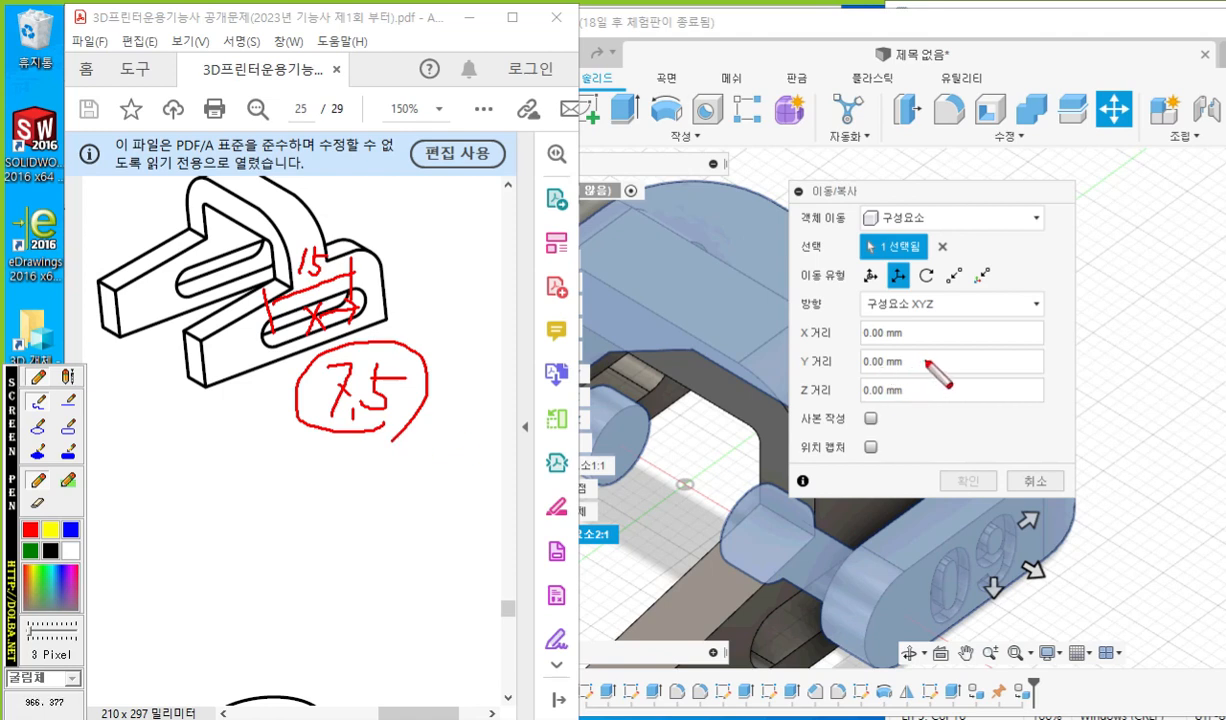
key(Escape)
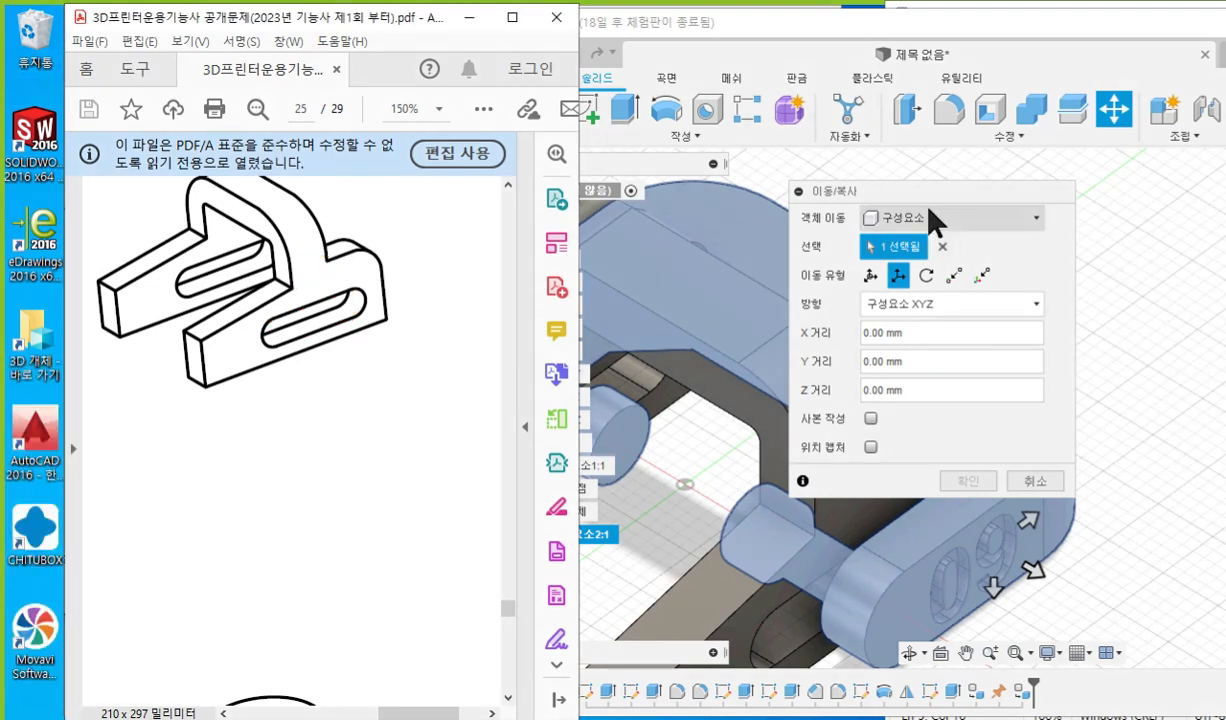
Switch back to Fusion 360 and try moving the clamp component 7.5 mm along Z.
click(897, 40)
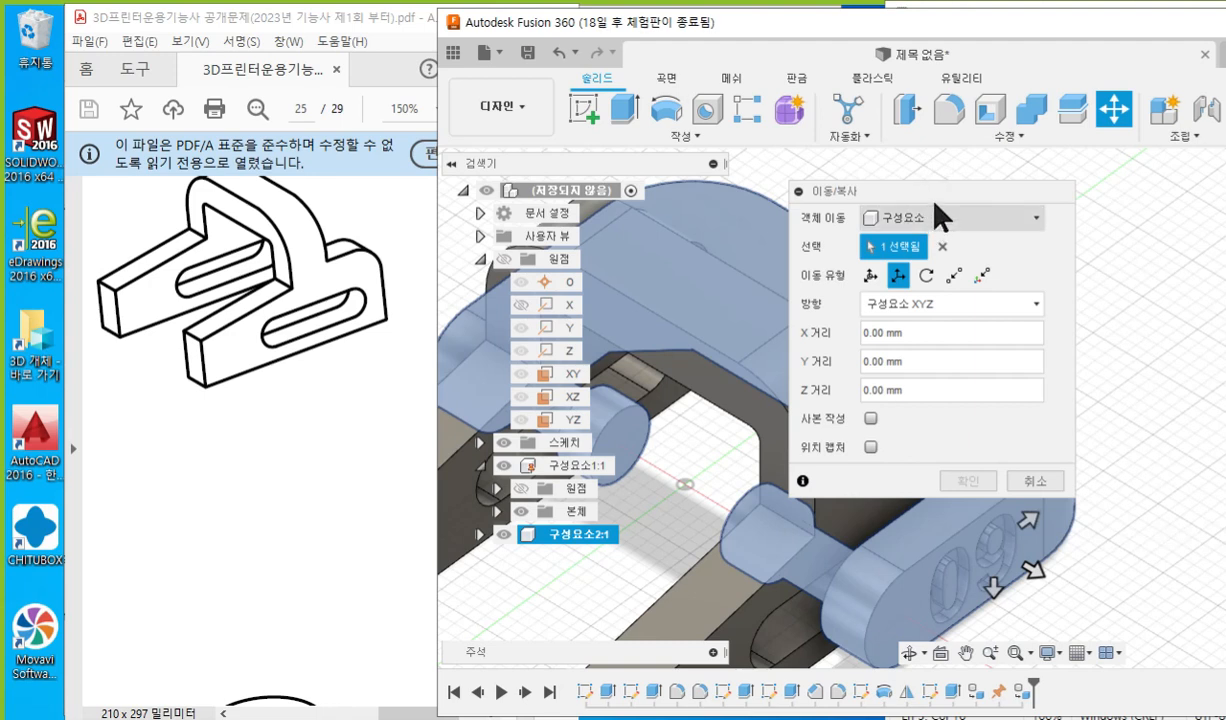
drag(893, 190, 842, 163)
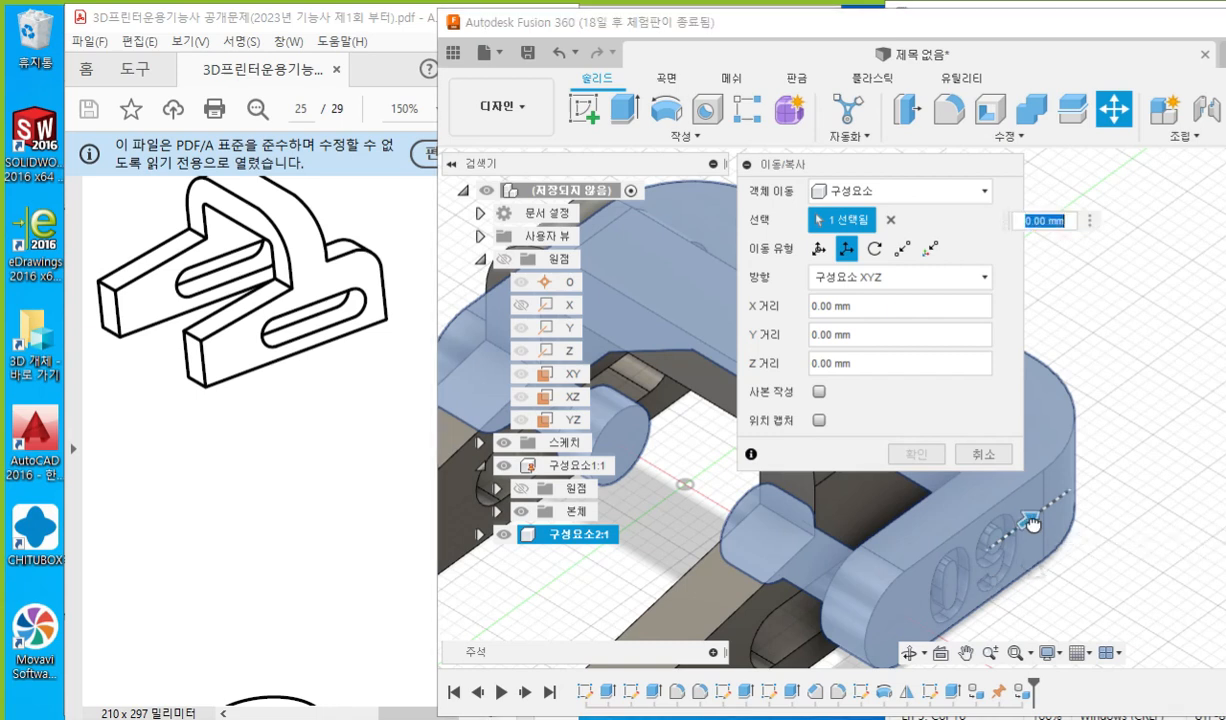
drag(1030, 521, 1070, 512)
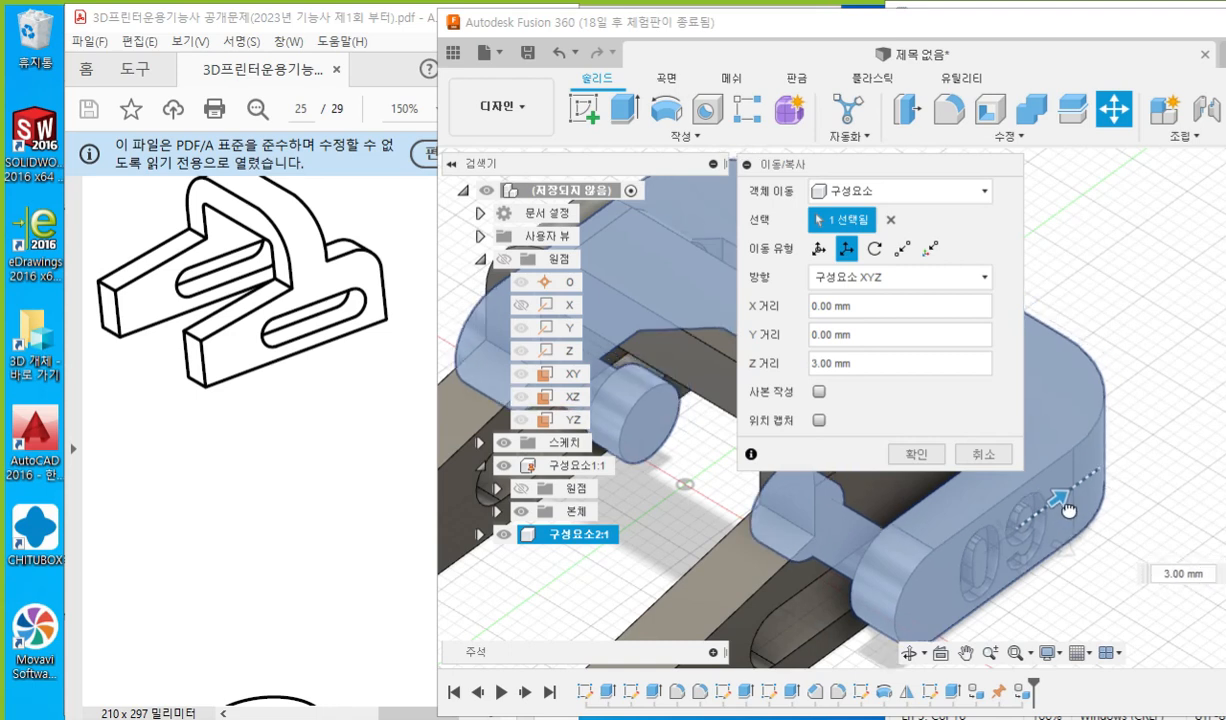
drag(1068, 510, 1079, 503)
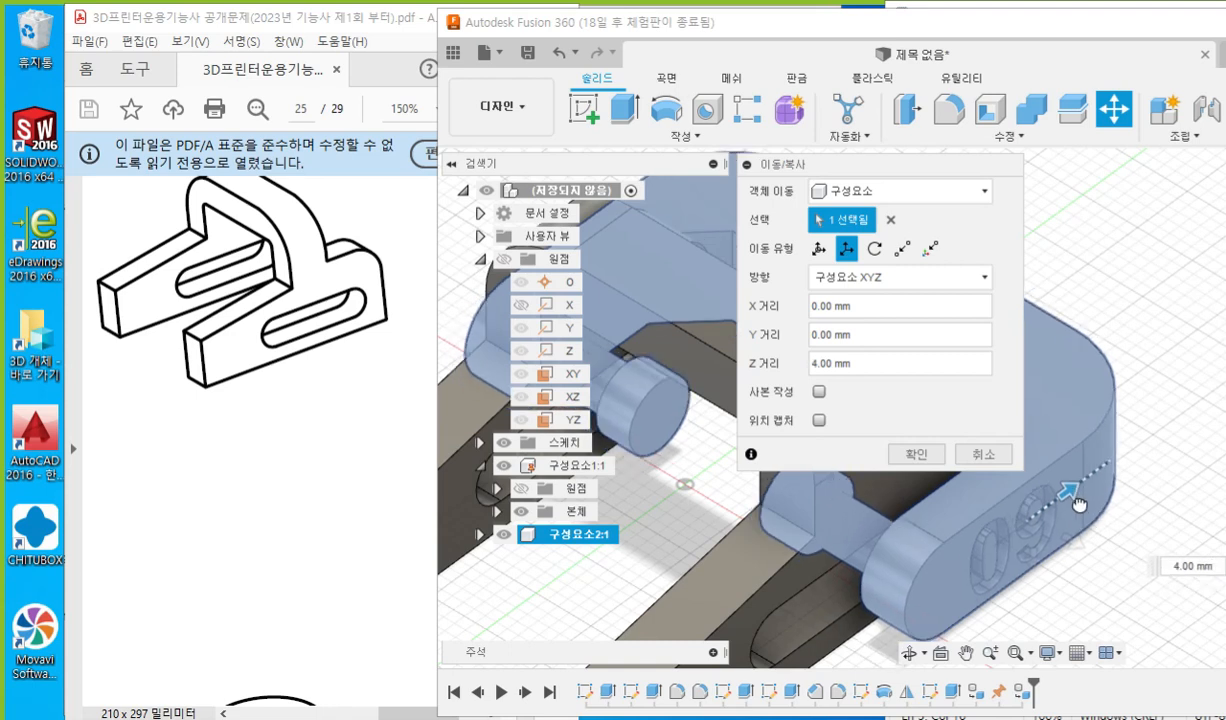
click(885, 366)
text(7.5)
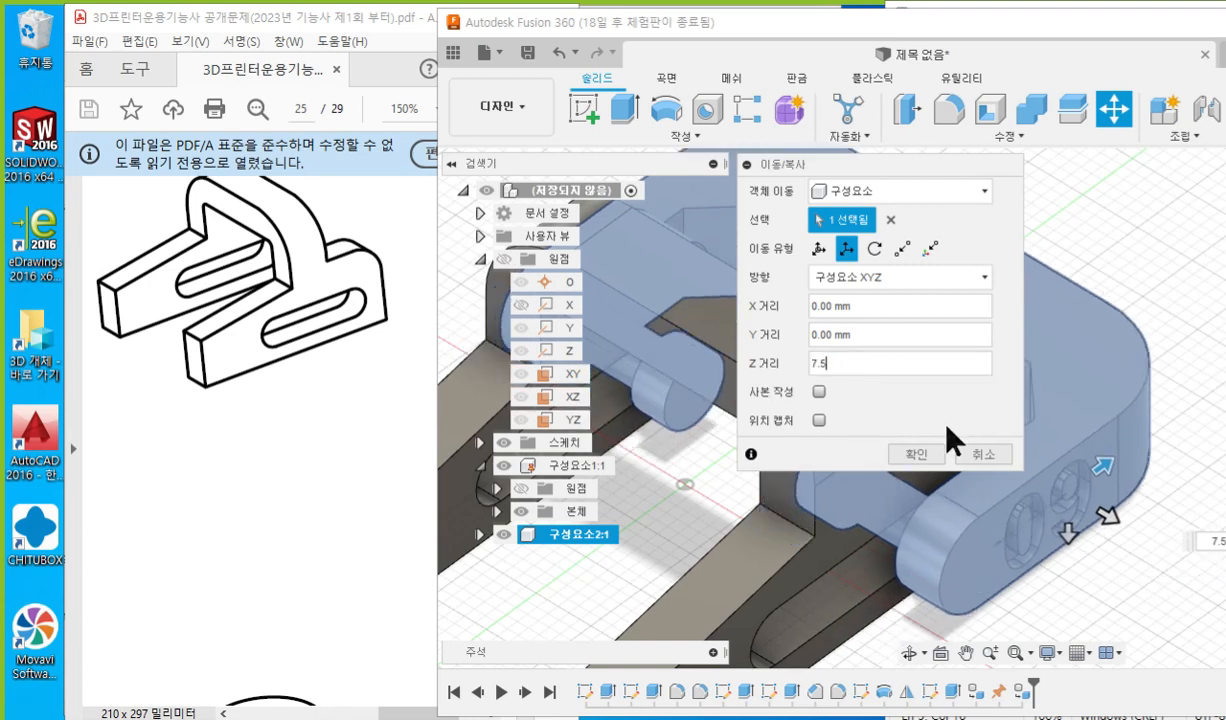
Set the clamp component's Z move distance to 6 mm, check how its pins sit in the arm's slots, and apply the move.
drag(834, 163, 580, 320)
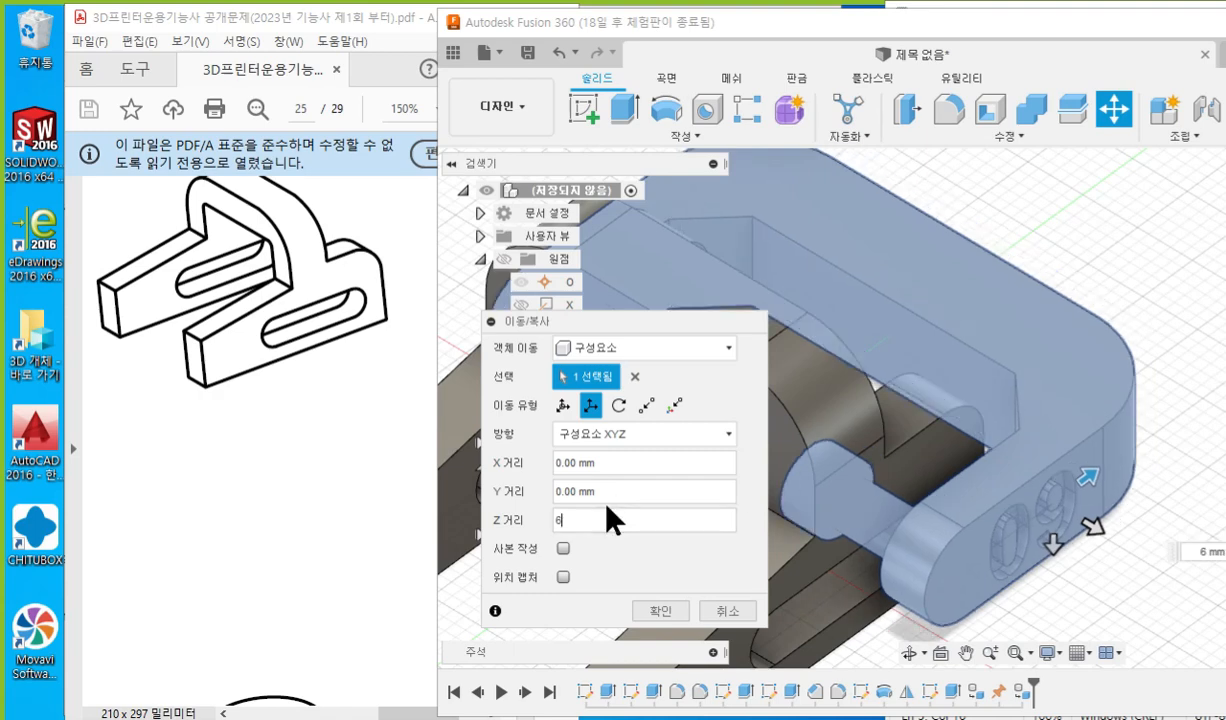
shift+middle_drag(965, 378, 977, 578)
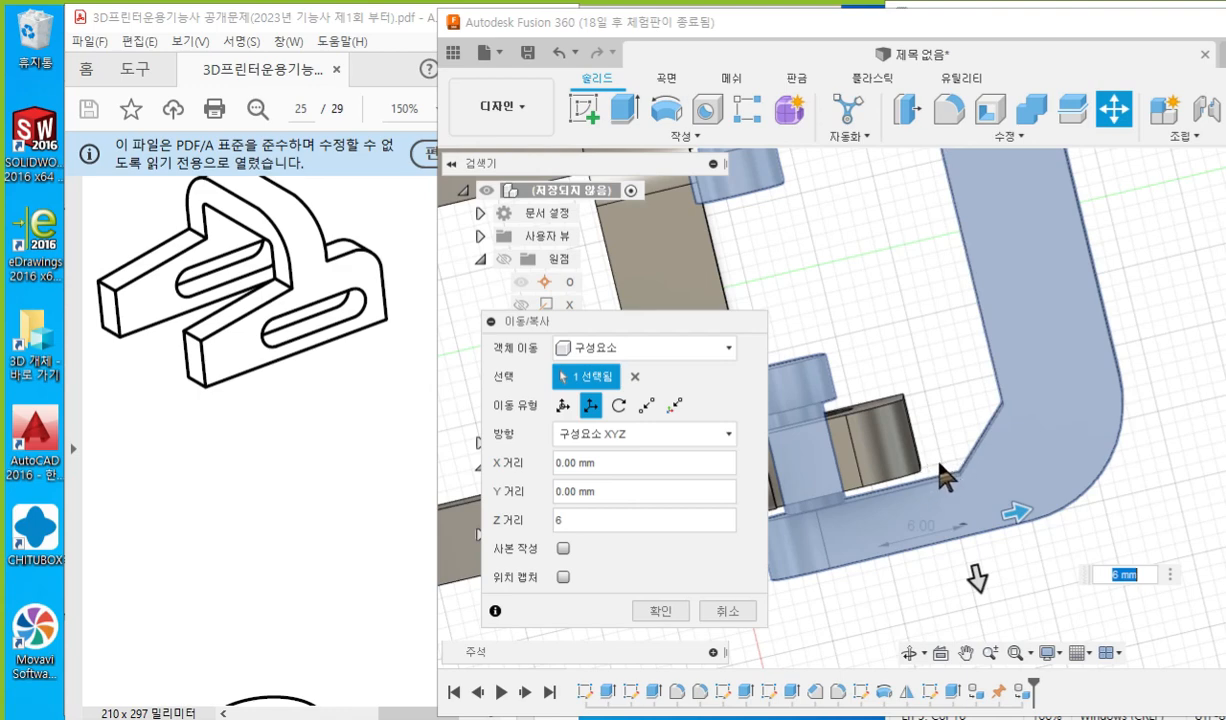
shift+middle_drag(848, 351, 882, 419)
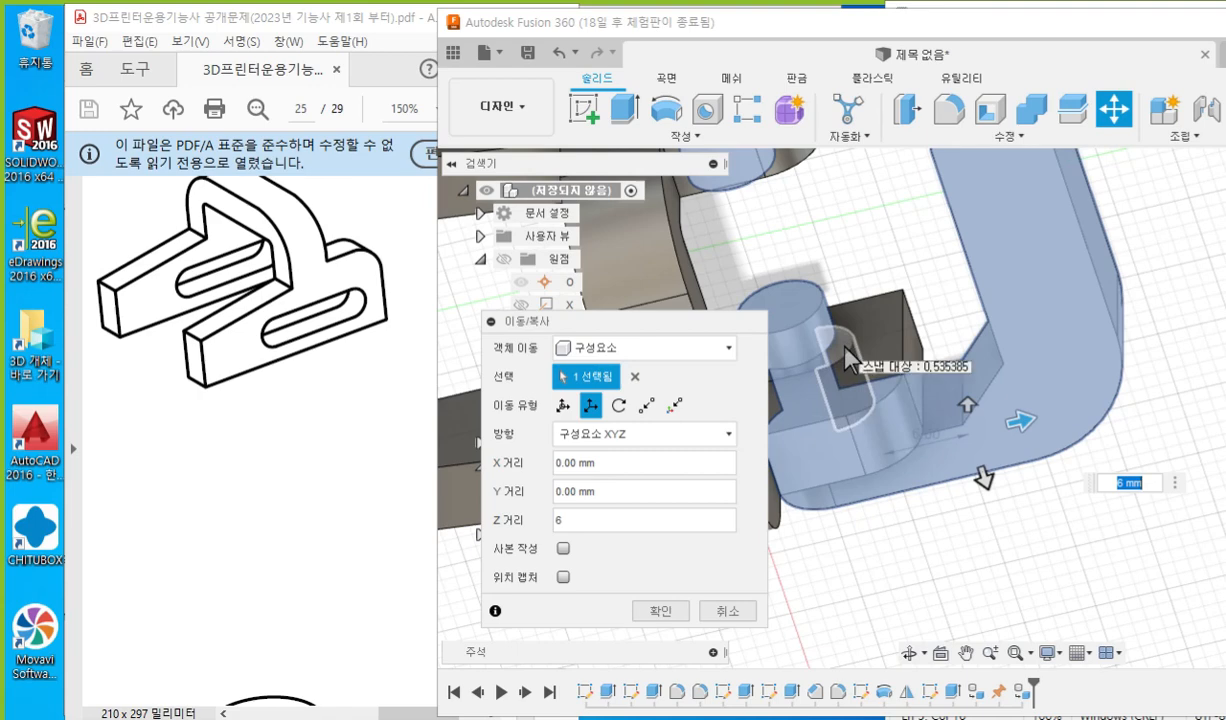
click(670, 612)
mouse_move(941, 470)
middle_down()
mouse_move(942, 589)
mouse_move(958, 470)
middle_up()
scroll(924, 541, down, 3)
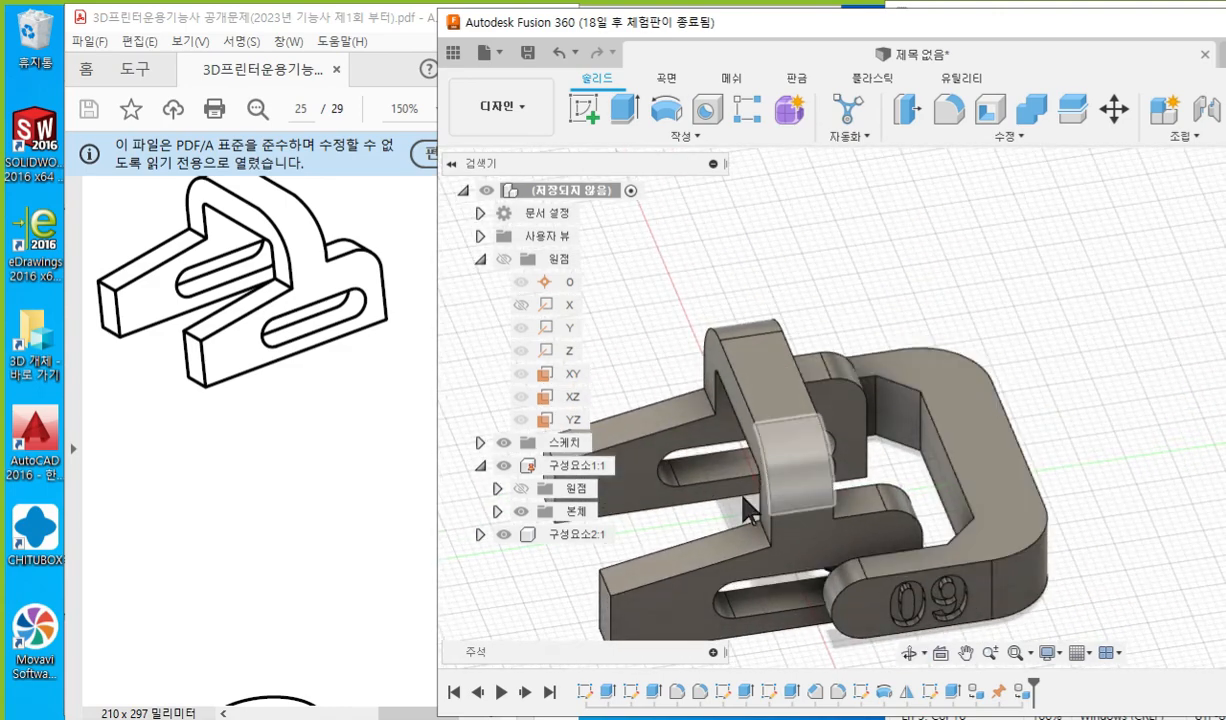
Mark the two component entries and the Move command with the screen pen, and clear the marks.
key(F12)
drag(454, 479, 630, 477)
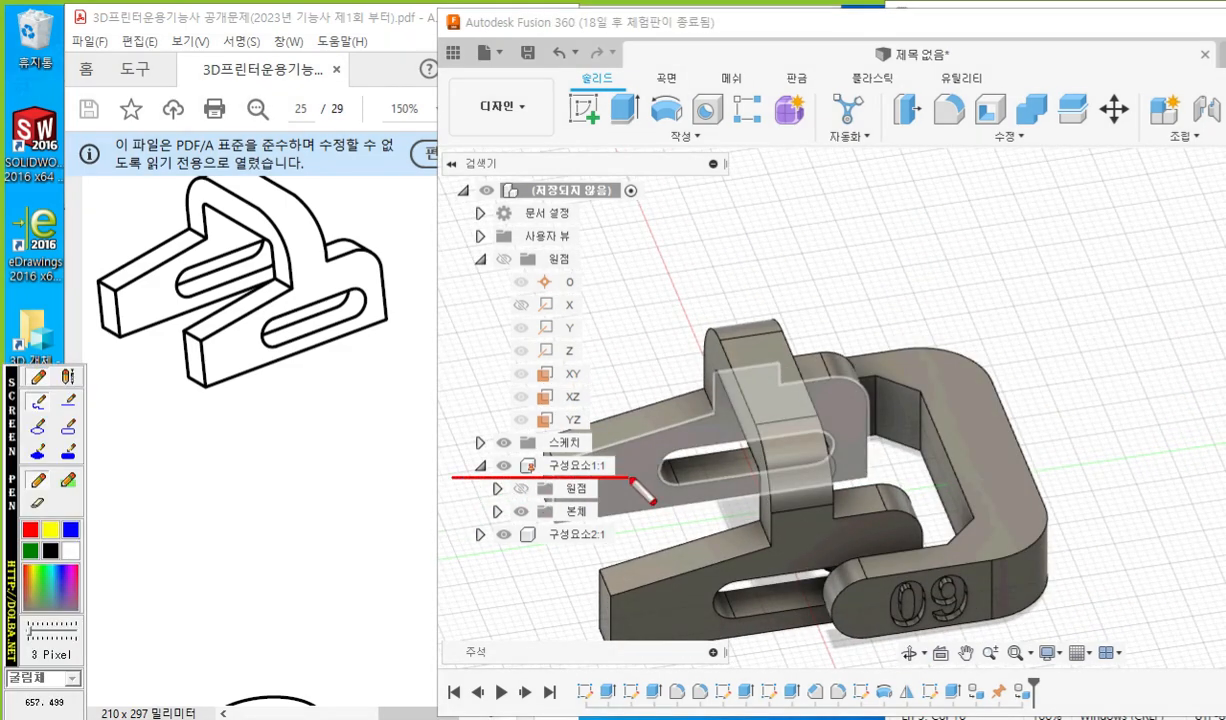
drag(460, 550, 645, 547)
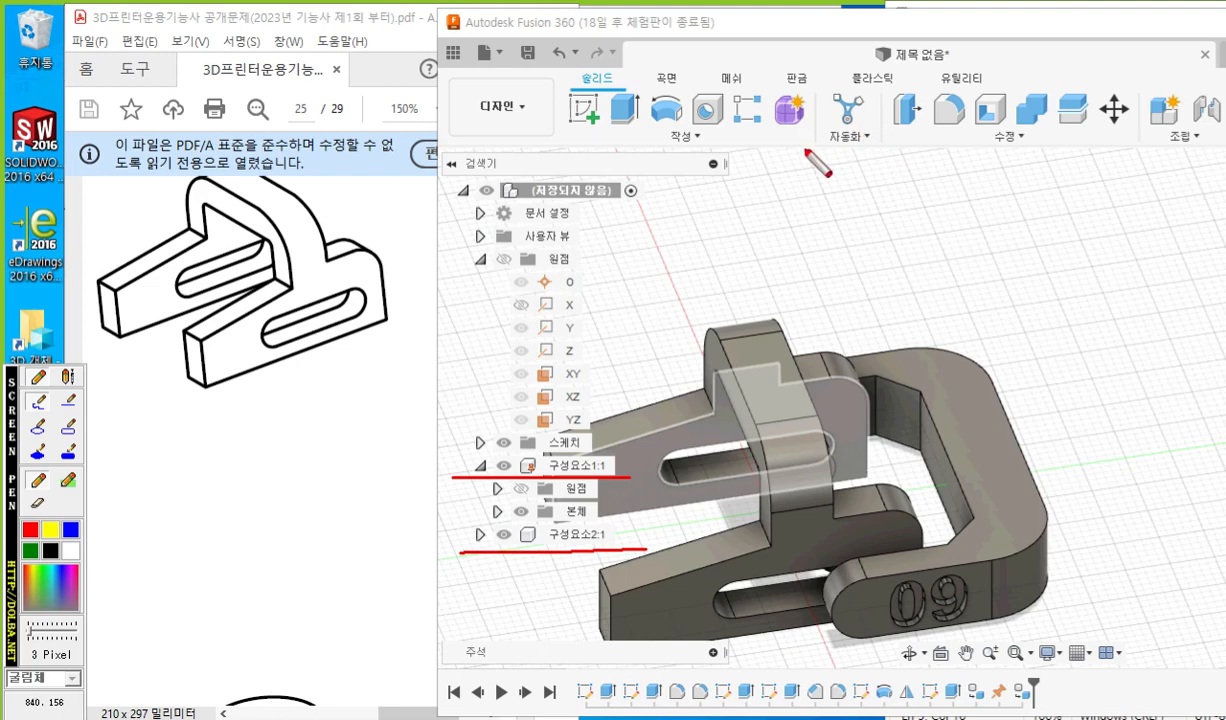
mouse_move(1132, 140)
mouse_down()
mouse_move(1085, 165)
mouse_move(1128, 130)
mouse_move(1132, 172)
mouse_up()
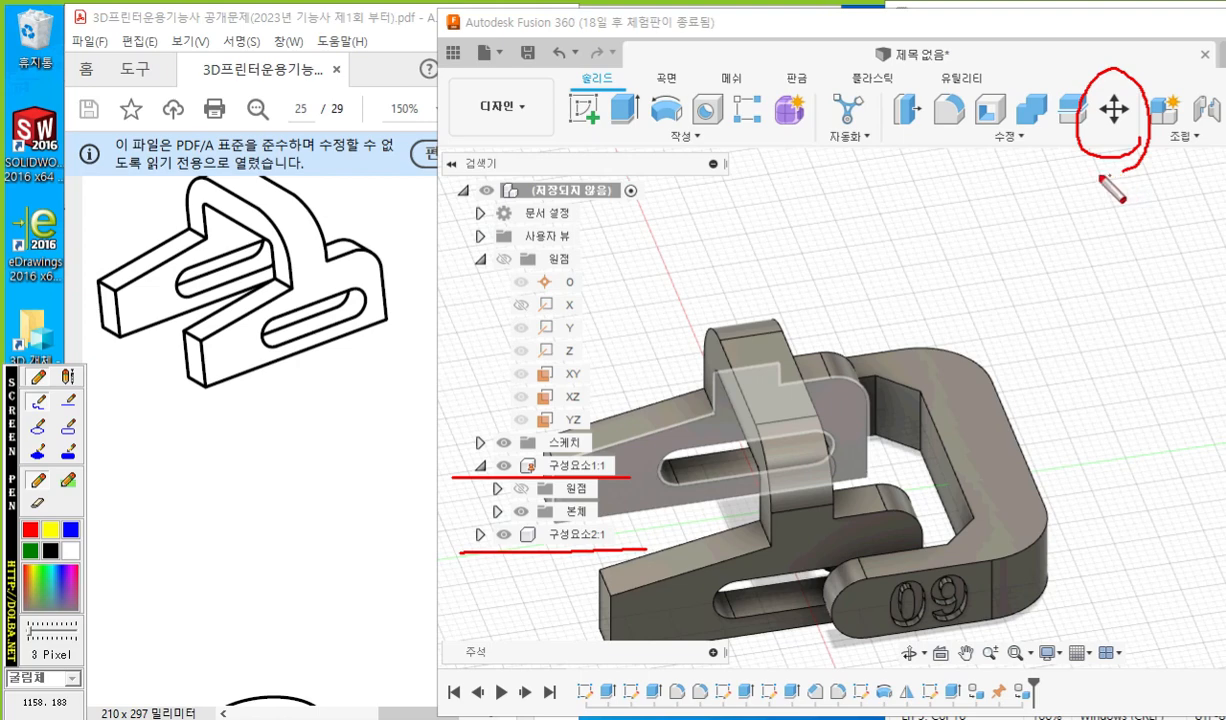
key(Escape)
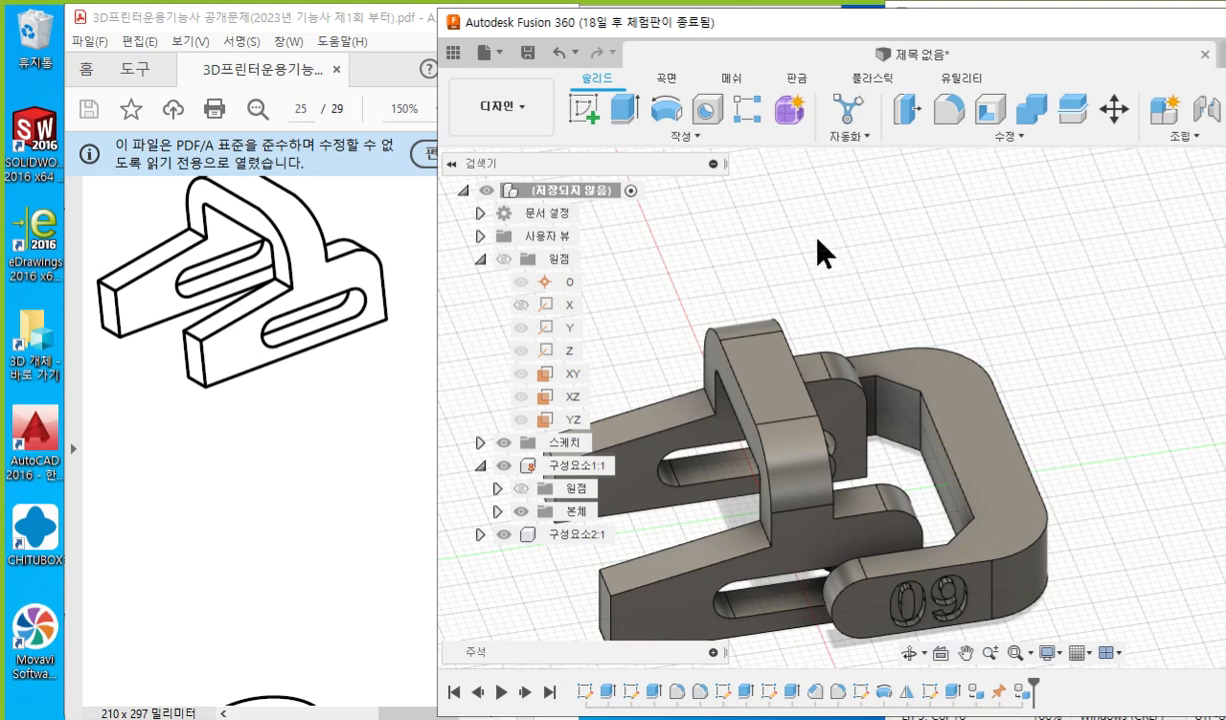
Reposition the Fusion 360 window and collapse the assembly's top-level origin folder.
drag(765, 22, 715, 19)
middle_drag(695, 279, 775, 226)
click(426, 255)
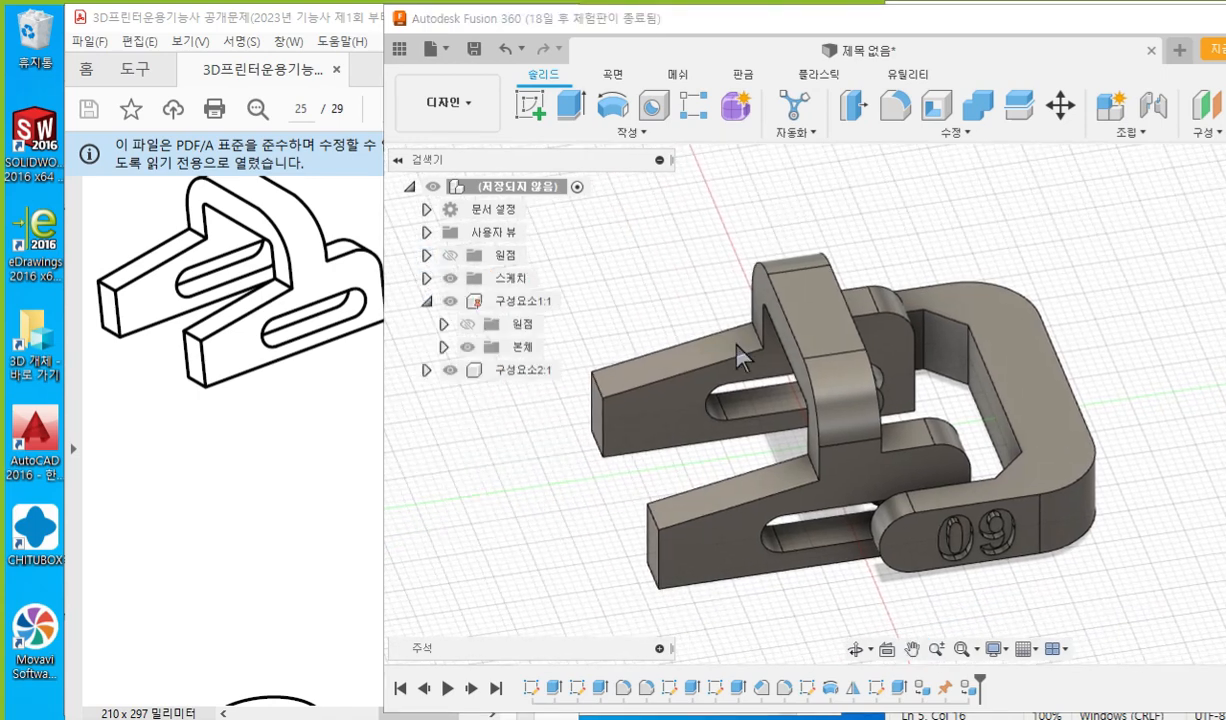
Start saving the whole assembly as a mesh in binary STL format, in millimetres as one file, with the mesh preview enabled.
right_click(530, 195)
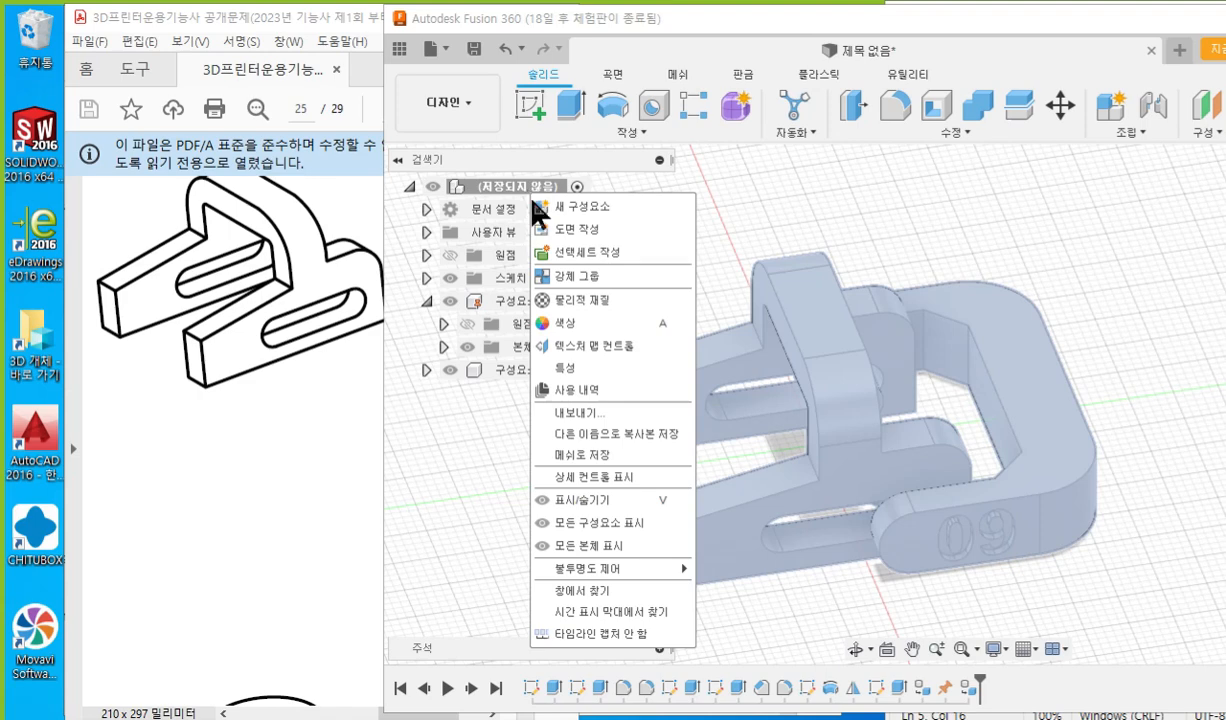
click(621, 467)
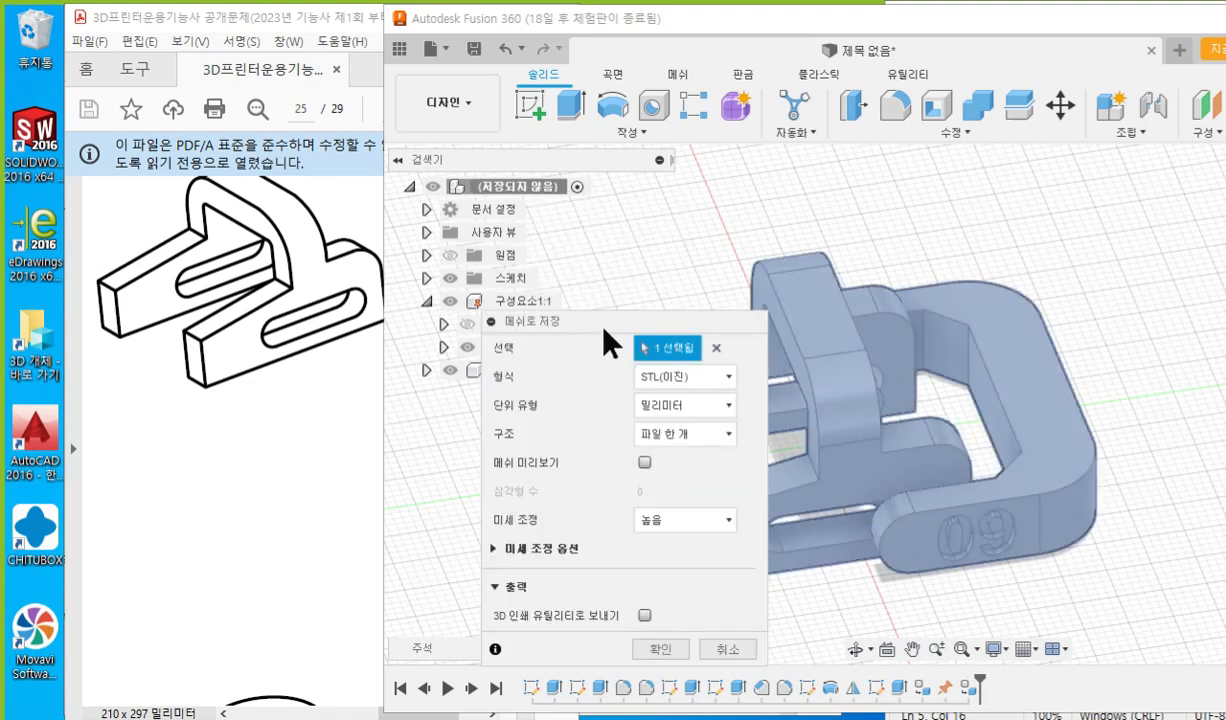
drag(590, 319, 594, 219)
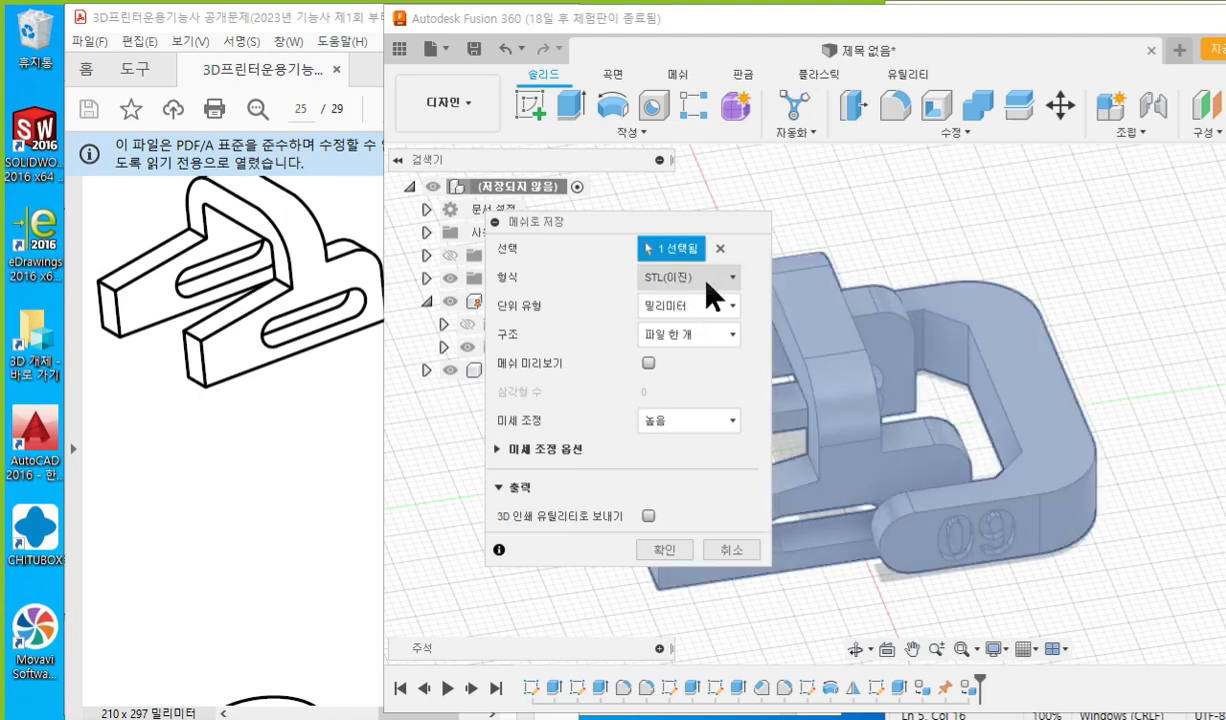
click(648, 364)
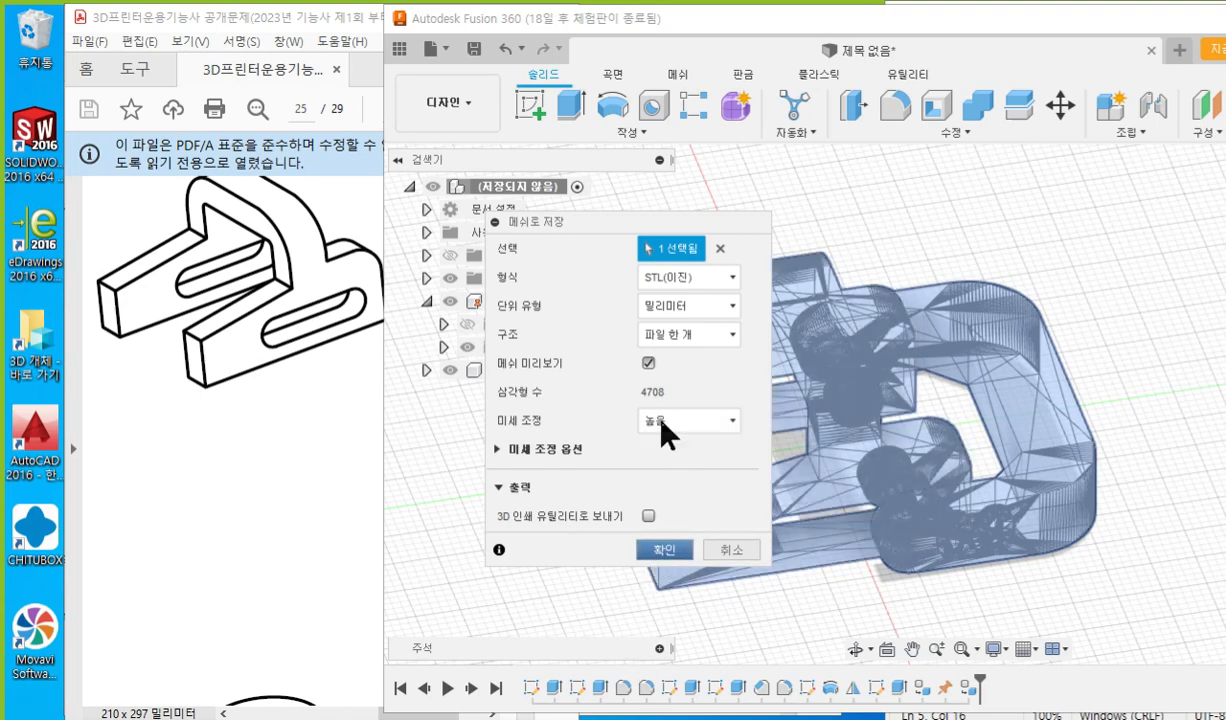
Proceed to the STL save location, create a folder named 09_20230109 there, and open it.
click(548, 84)
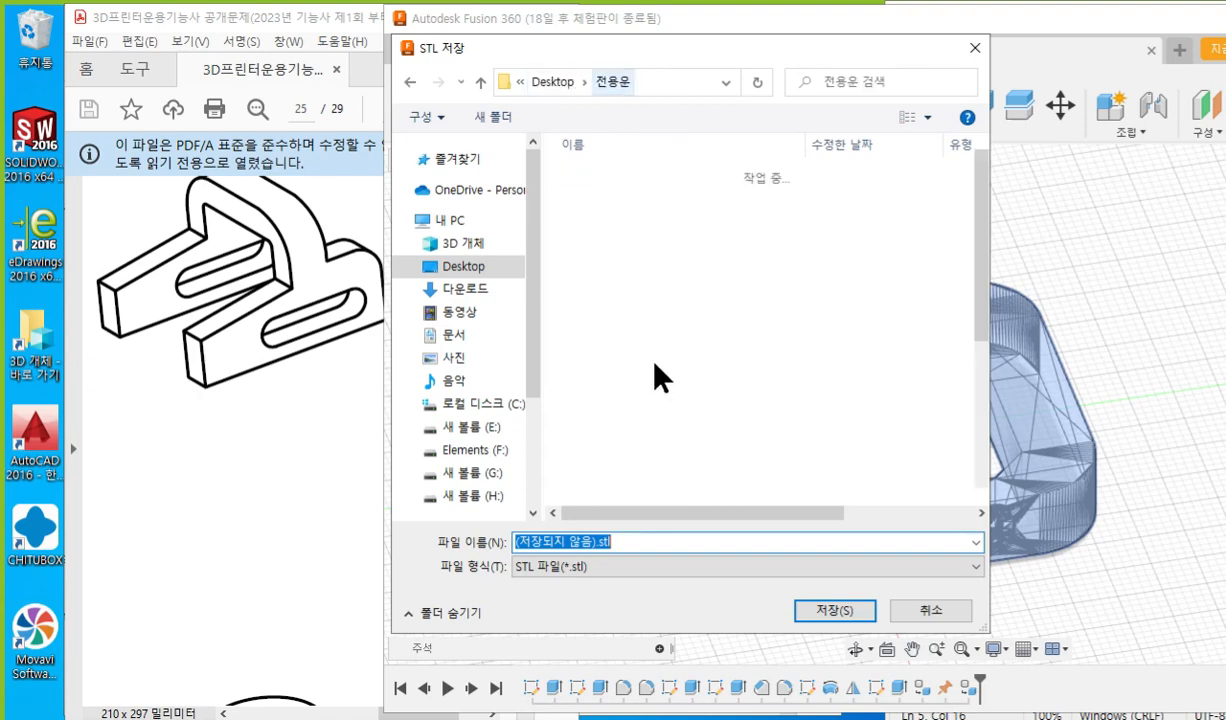
click(478, 116)
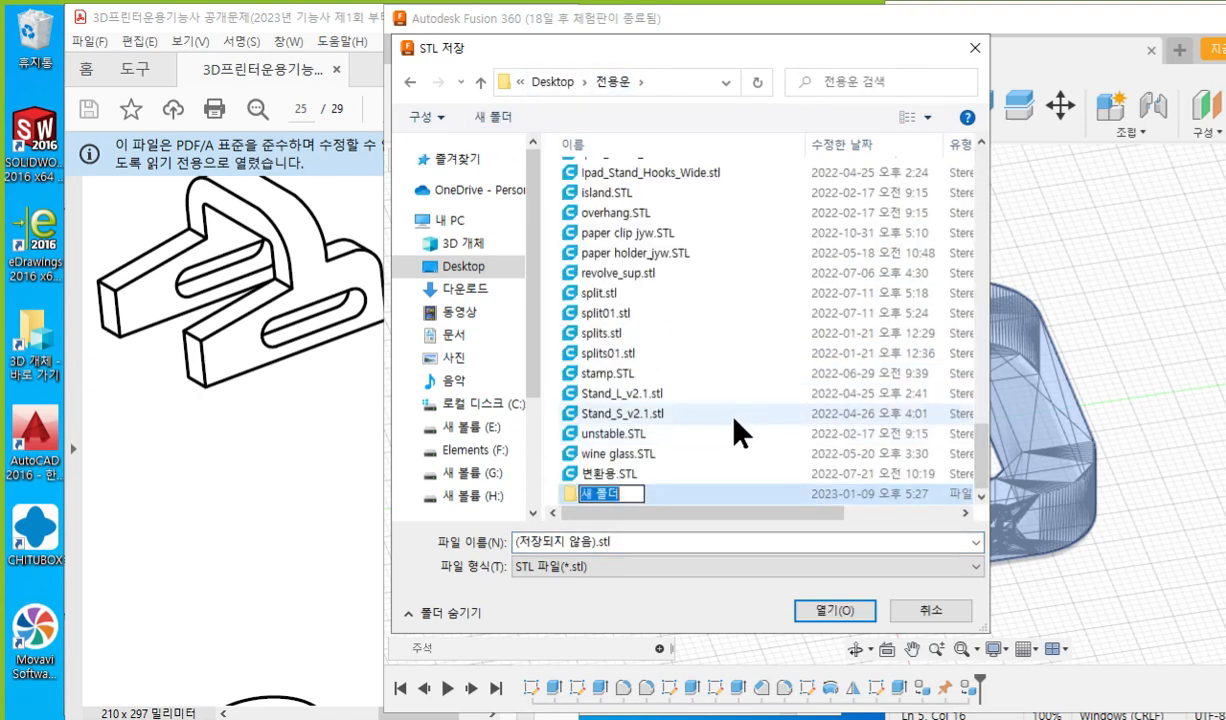
text(09_2023010)
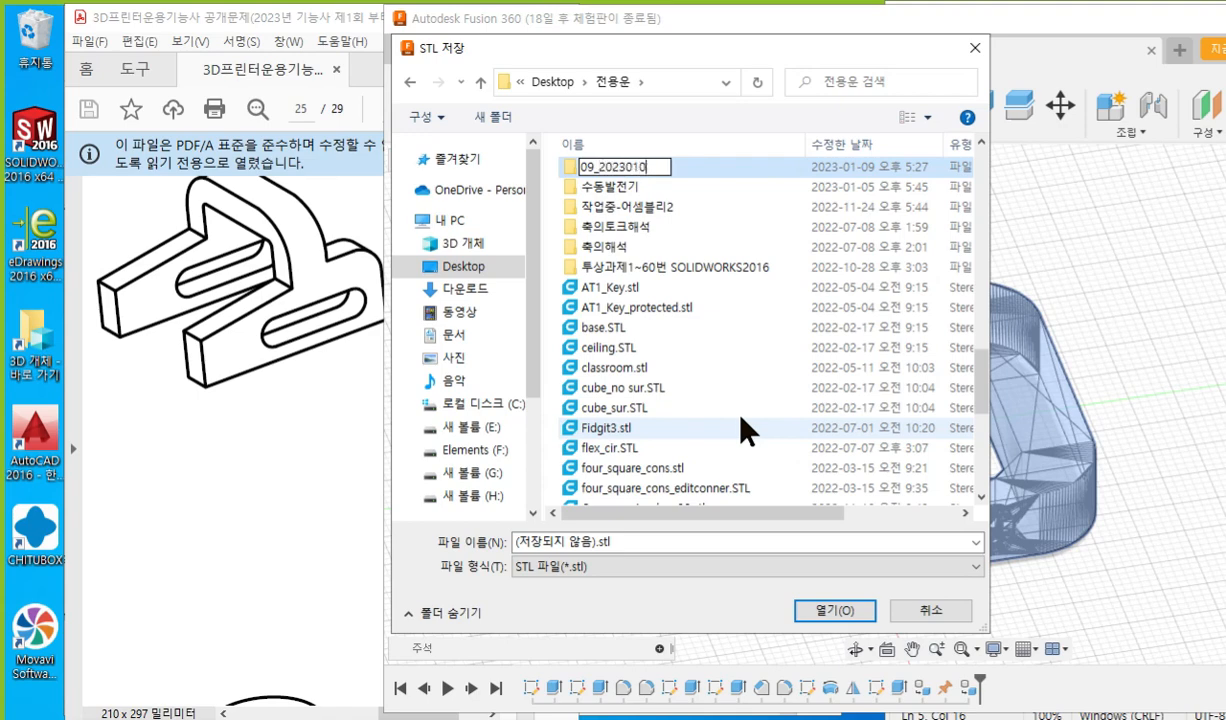
key(Return)
key(Return)
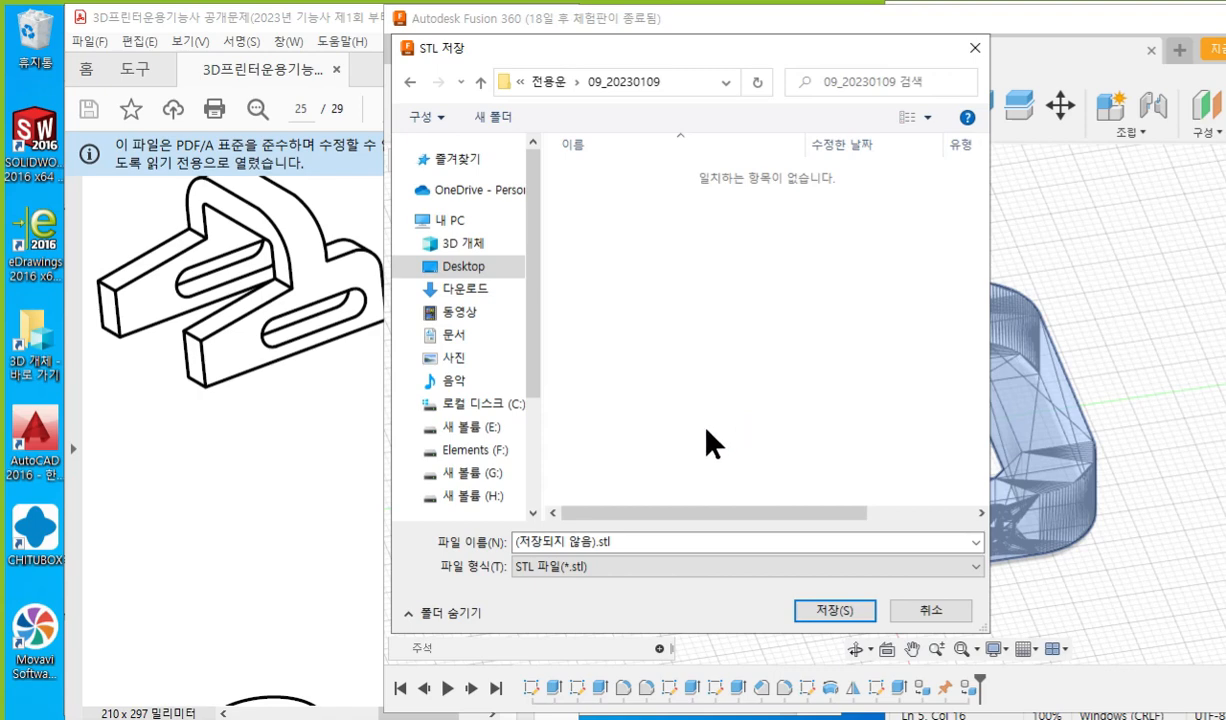
Name the STL file 09 and save it in the 09_20230109 folder.
click(652, 541)
text(09)
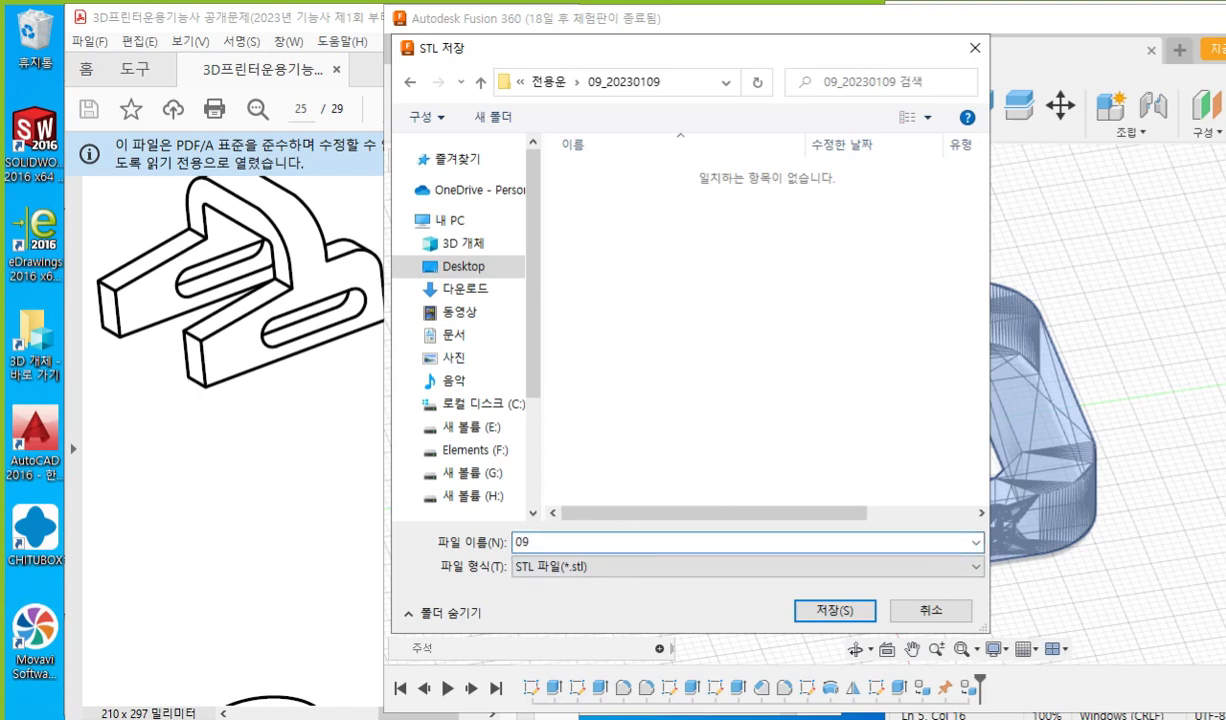
key(Return)
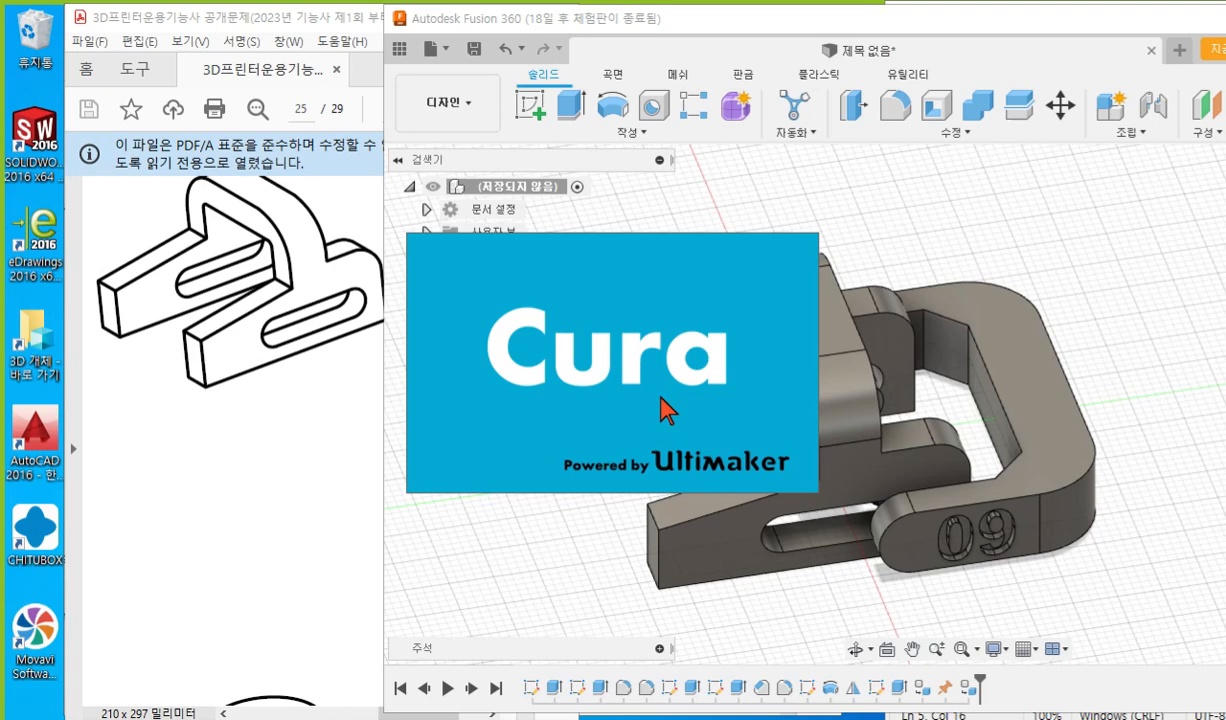
Switch to Cura, reposition its window, and load 09.stl from the 09_20230109 folder.
click(738, 436)
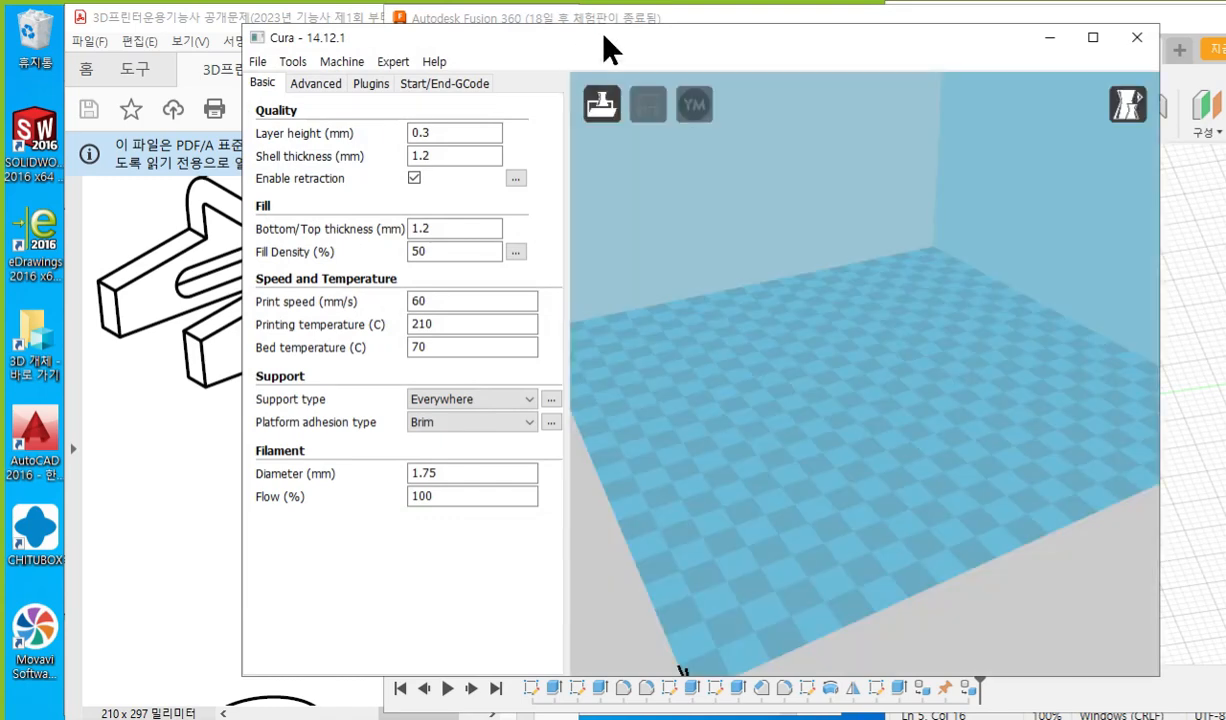
drag(605, 40, 447, 37)
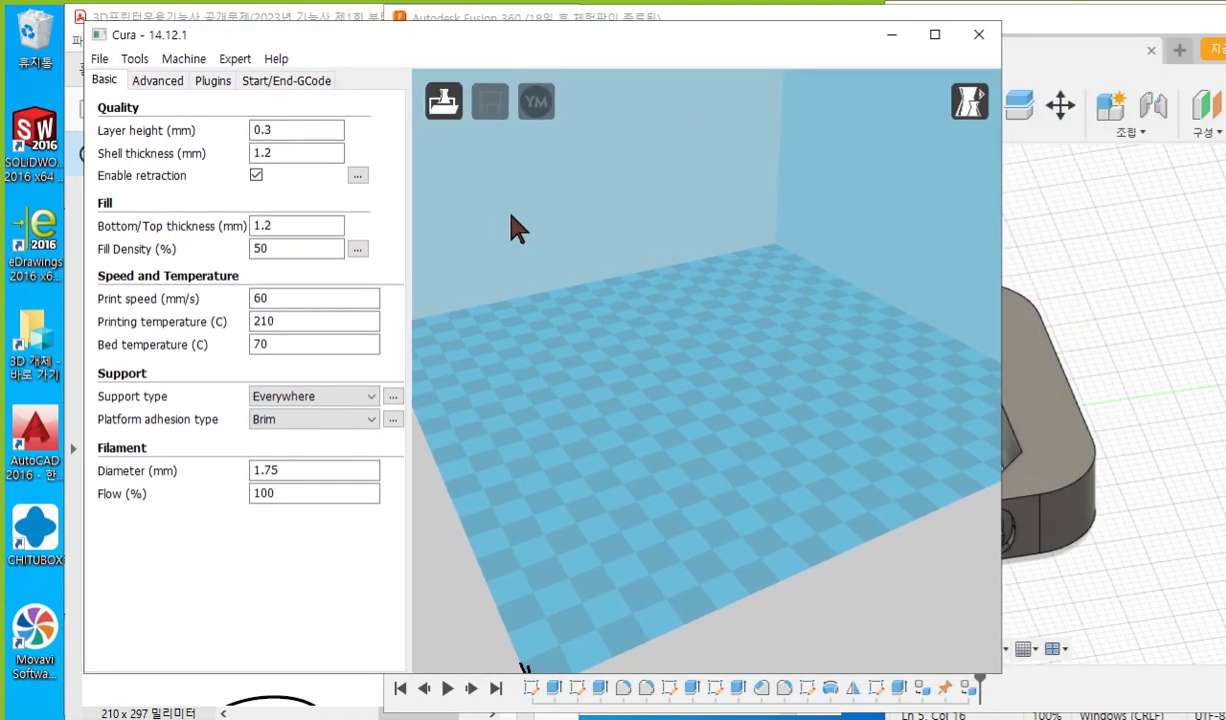
click(447, 104)
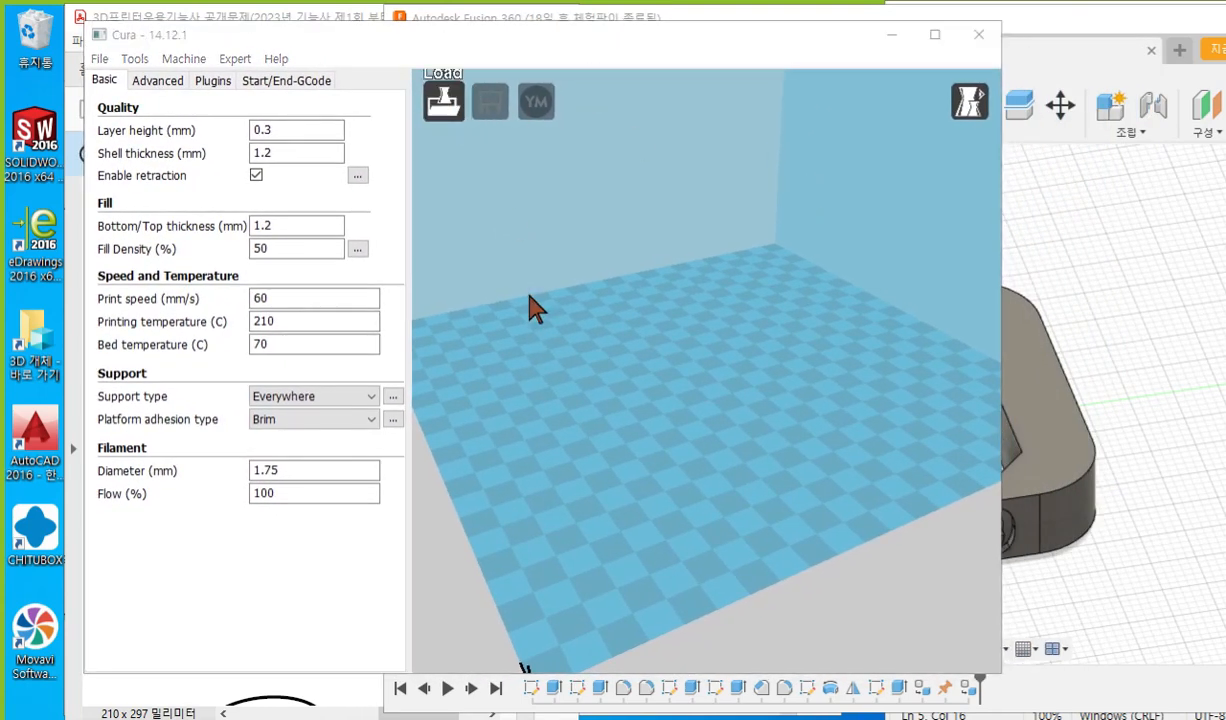
click(249, 117)
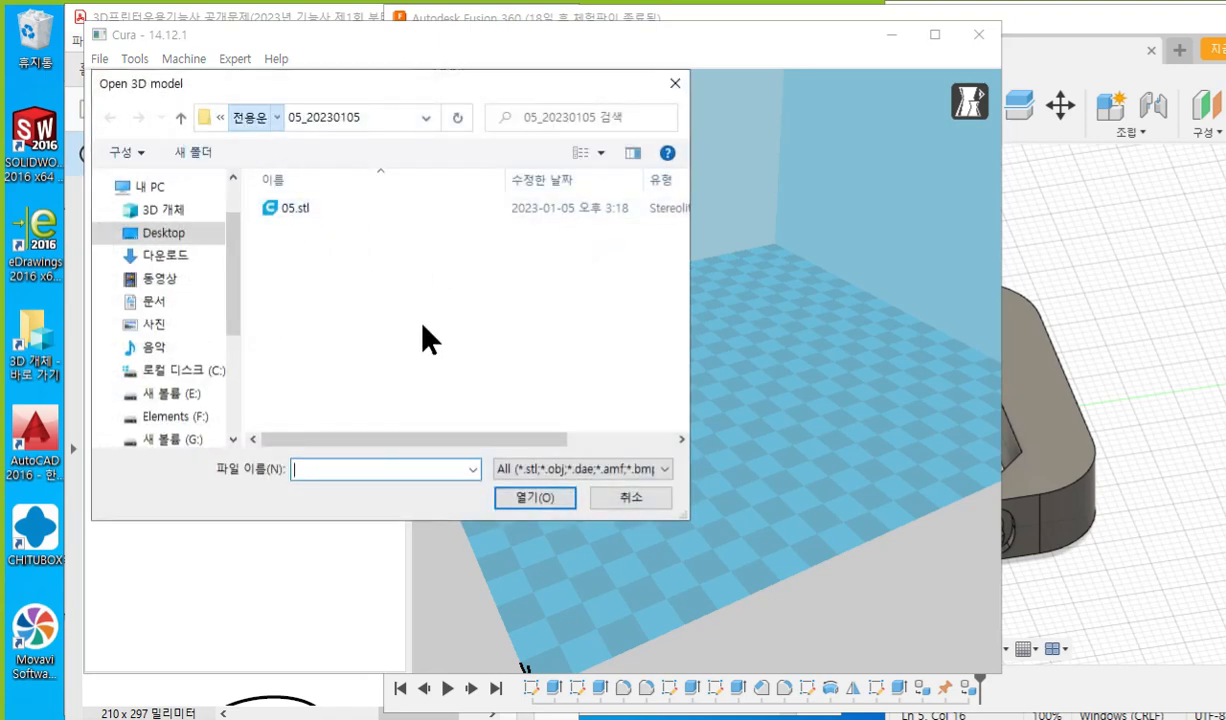
double_click(322, 350)
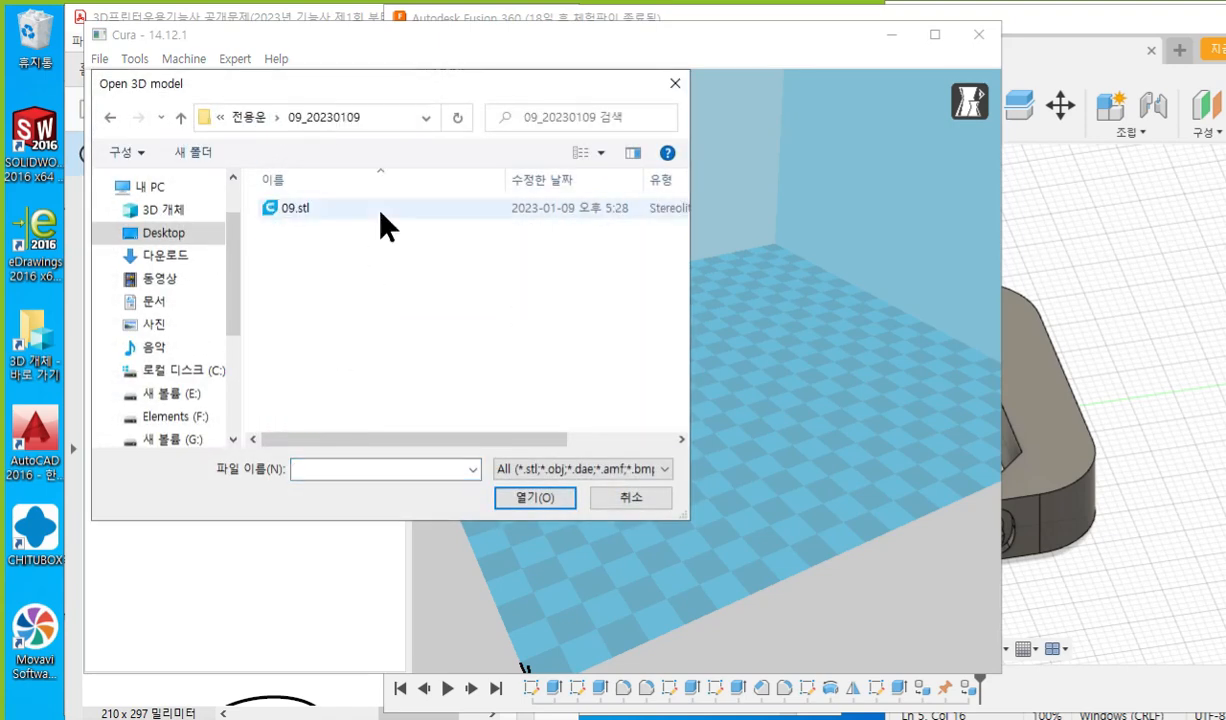
double_click(287, 205)
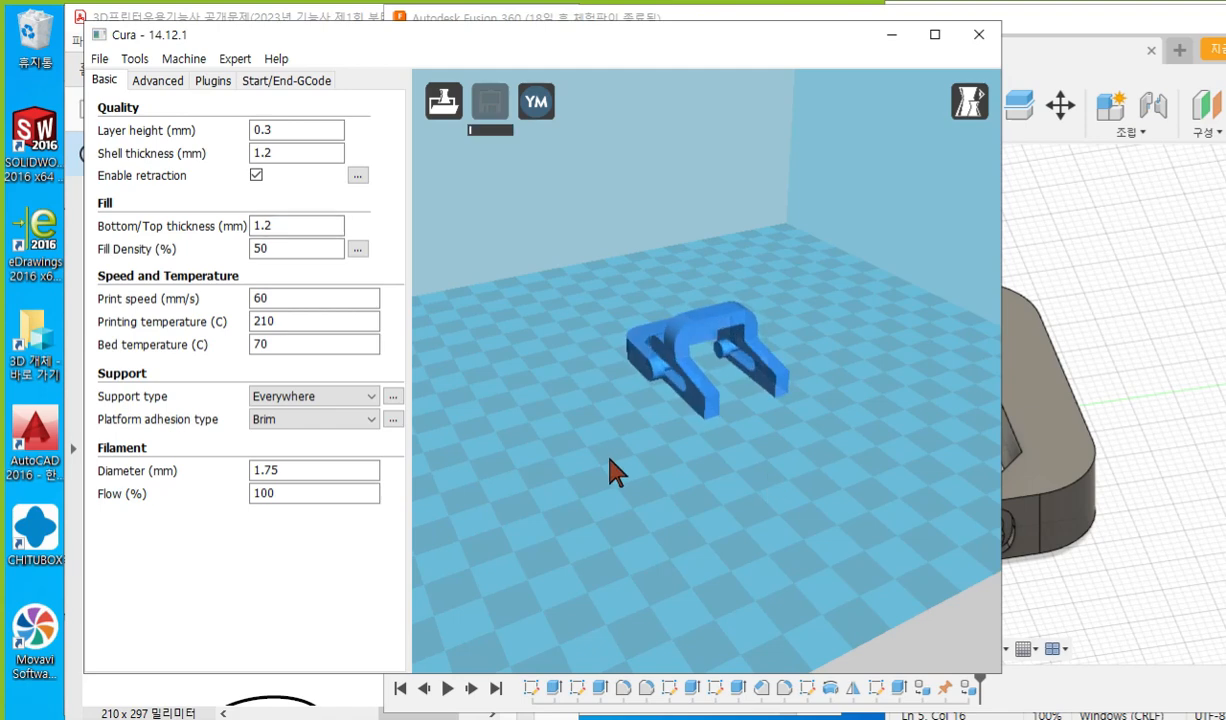
Look over the loaded model on the build plate and change its display mode to Layers.
right_drag(815, 463, 698, 476)
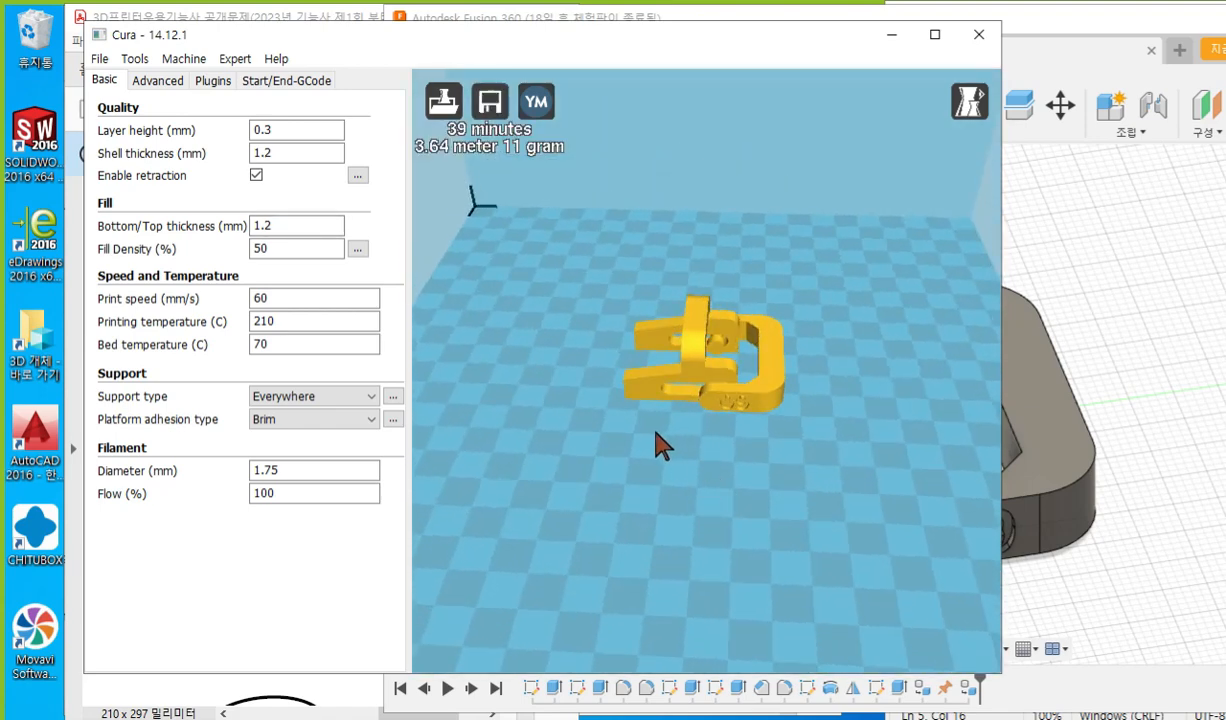
click(969, 101)
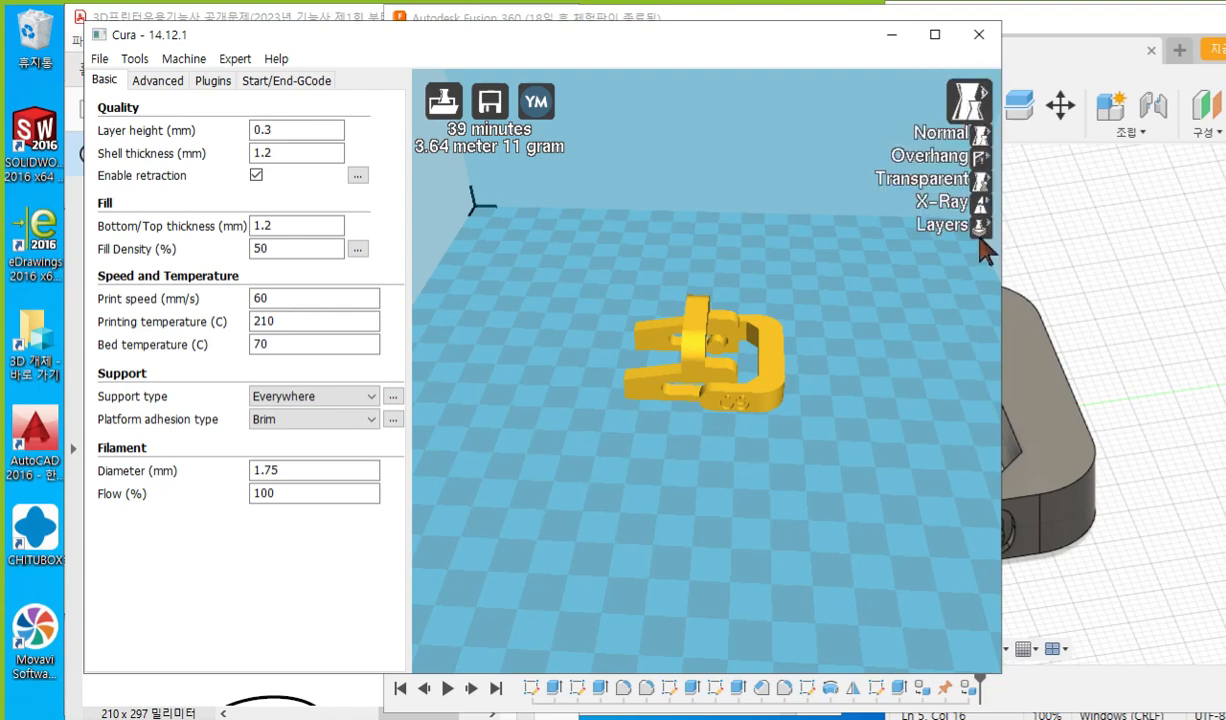
click(948, 235)
right_drag(782, 304, 812, 308)
scroll(809, 471, up, 8)
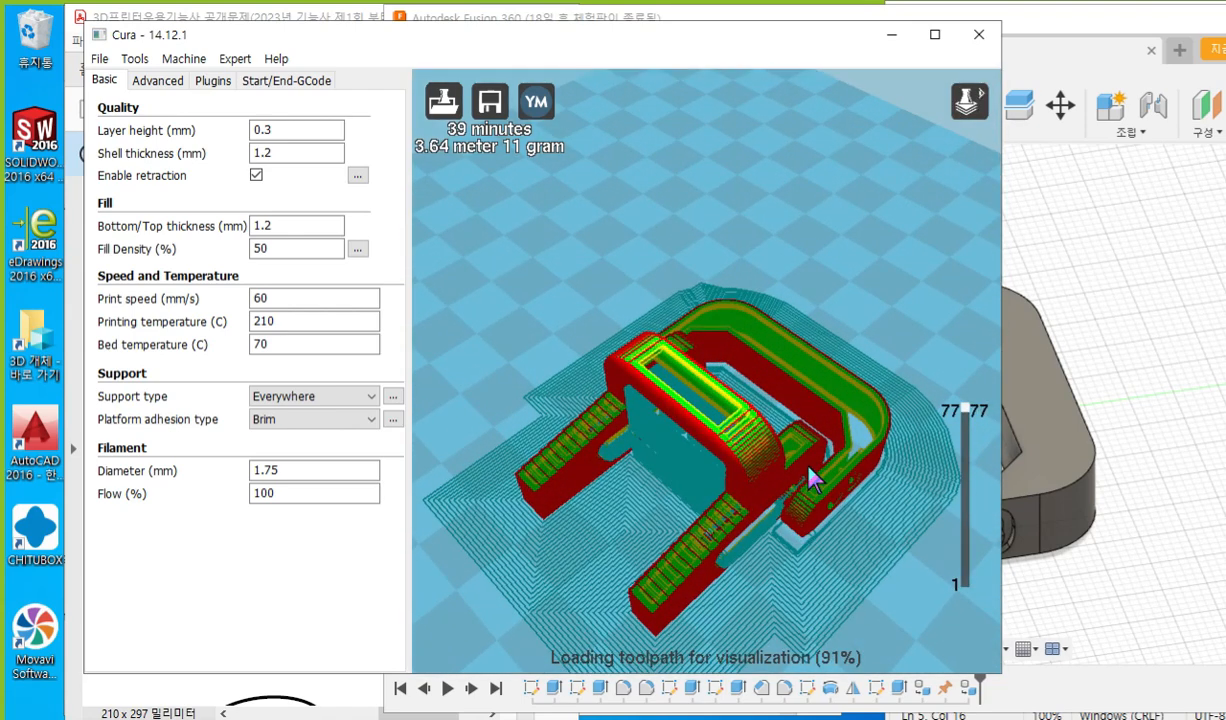
Lower the displayed layer to 22 and examine the infill, supports and gaps around the pins up close.
scroll(806, 415, up, 8)
scroll(812, 465, down, 6)
scroll(816, 482, down, 3)
shift+right_drag(838, 492, 837, 443)
drag(964, 409, 977, 537)
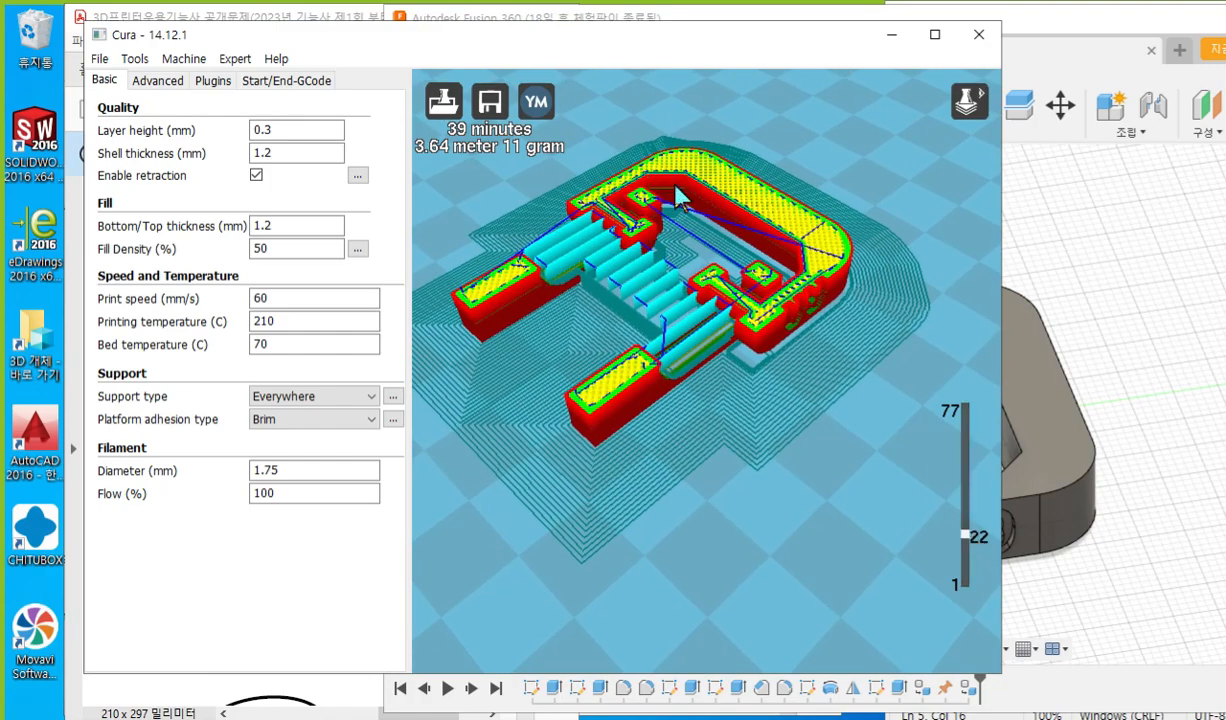
scroll(728, 228, up, 3)
scroll(726, 220, up, 1)
shift+right_drag(760, 196, 766, 255)
scroll(766, 255, up, 2)
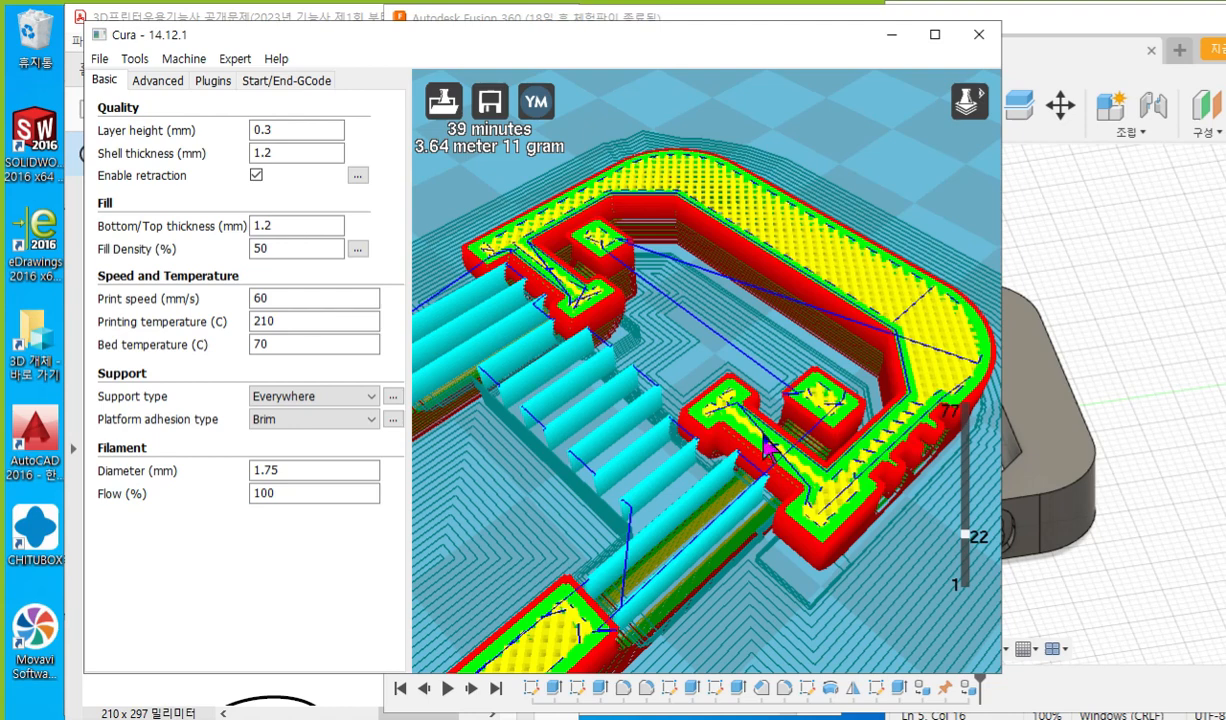
Annotate the fill density with "50↑", the Brim adhesion with an underline and "20", and the support type with "every" using the screen pen, and clear the marks.
key(F2)
mouse_move(296, 229)
mouse_down()
mouse_move(288, 270)
mouse_move(311, 237)
mouse_move(312, 264)
mouse_move(321, 243)
mouse_move(355, 237)
mouse_move(371, 262)
mouse_up()
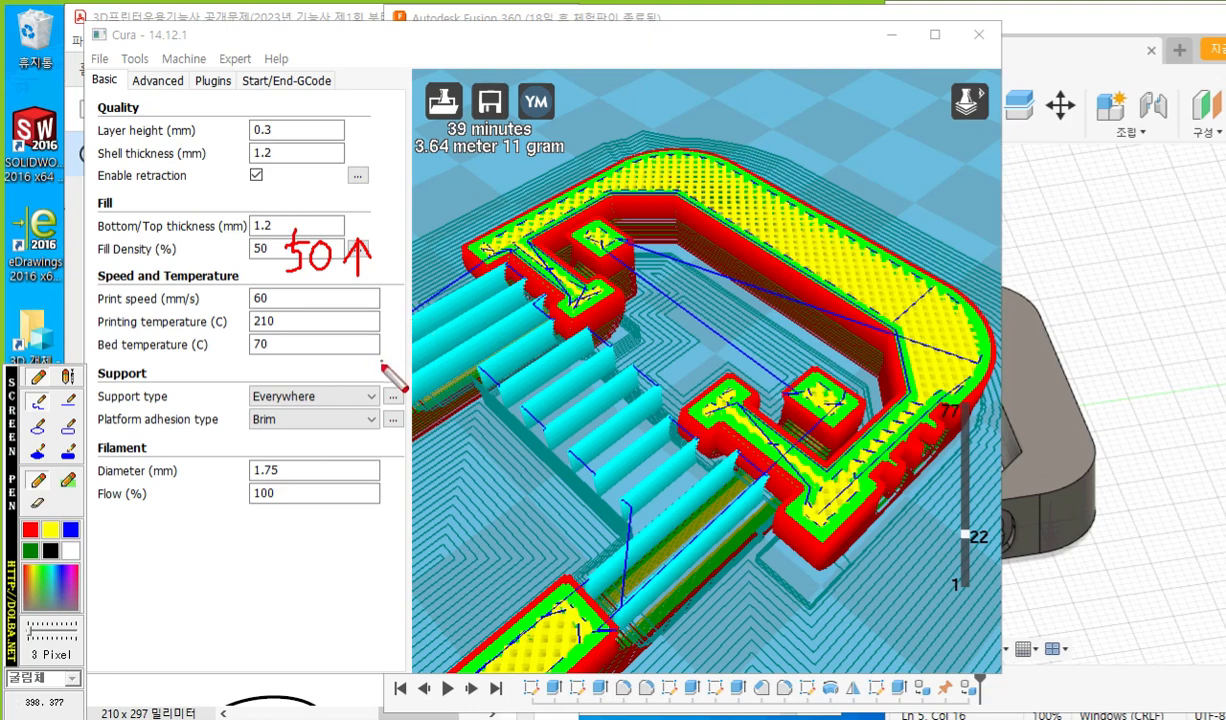
drag(241, 436, 318, 437)
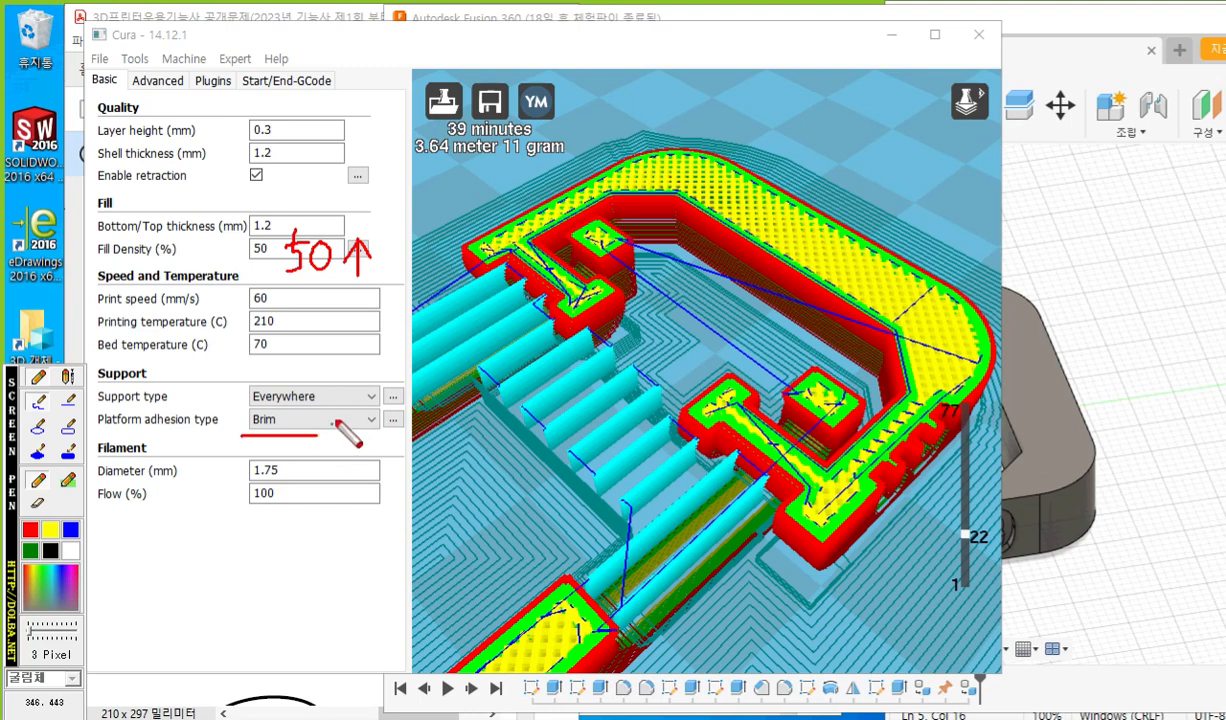
mouse_move(330, 425)
mouse_down()
mouse_move(351, 447)
mouse_move(373, 420)
mouse_up()
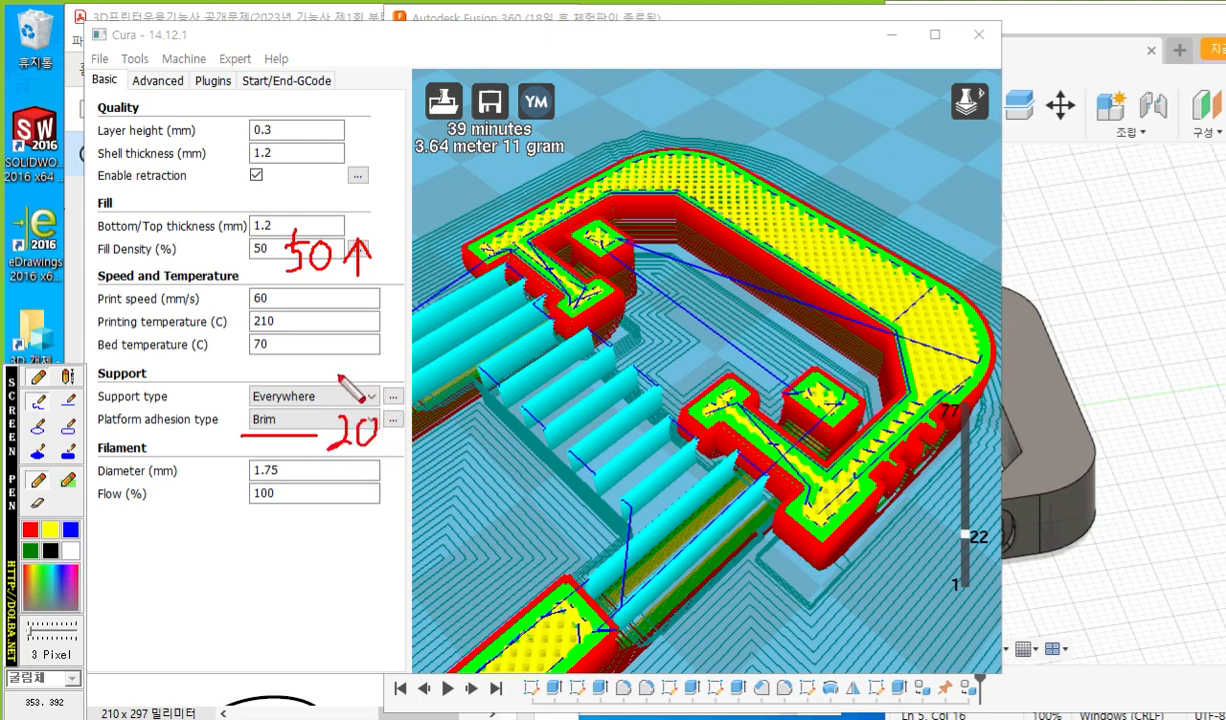
mouse_move(326, 384)
mouse_down()
mouse_move(350, 392)
mouse_move(375, 371)
mouse_move(380, 392)
mouse_move(415, 369)
mouse_move(428, 374)
mouse_move(416, 405)
mouse_up()
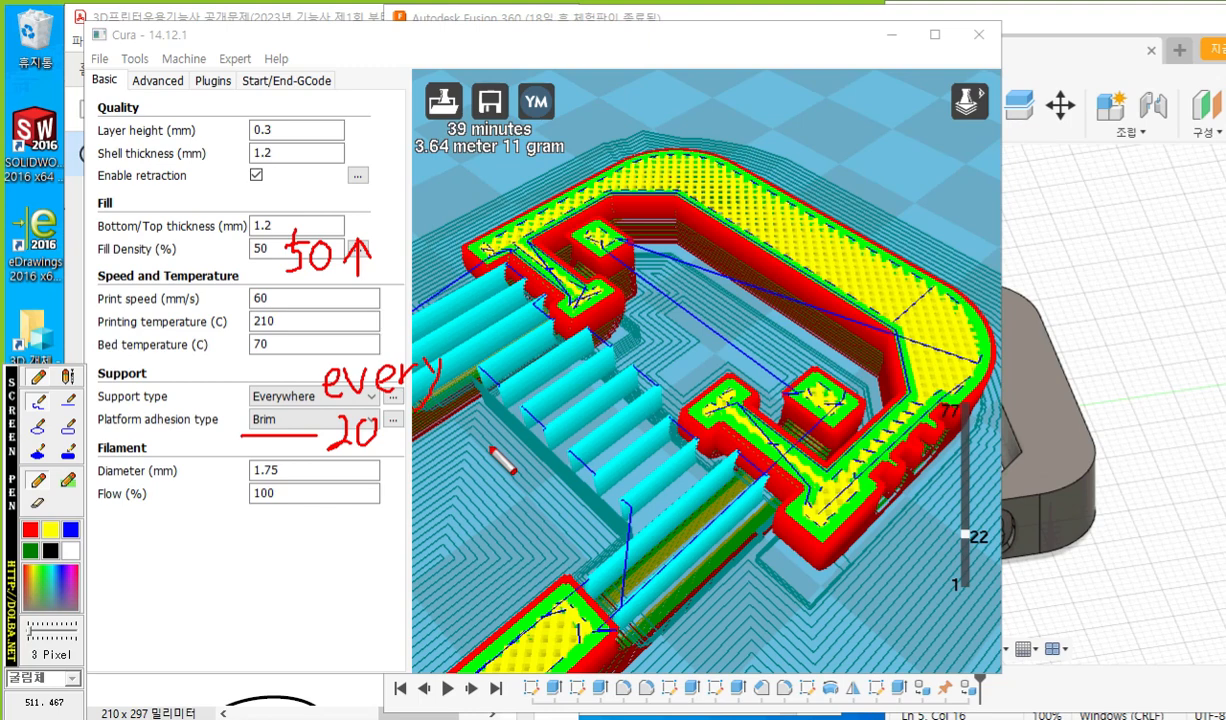
key(Escape)
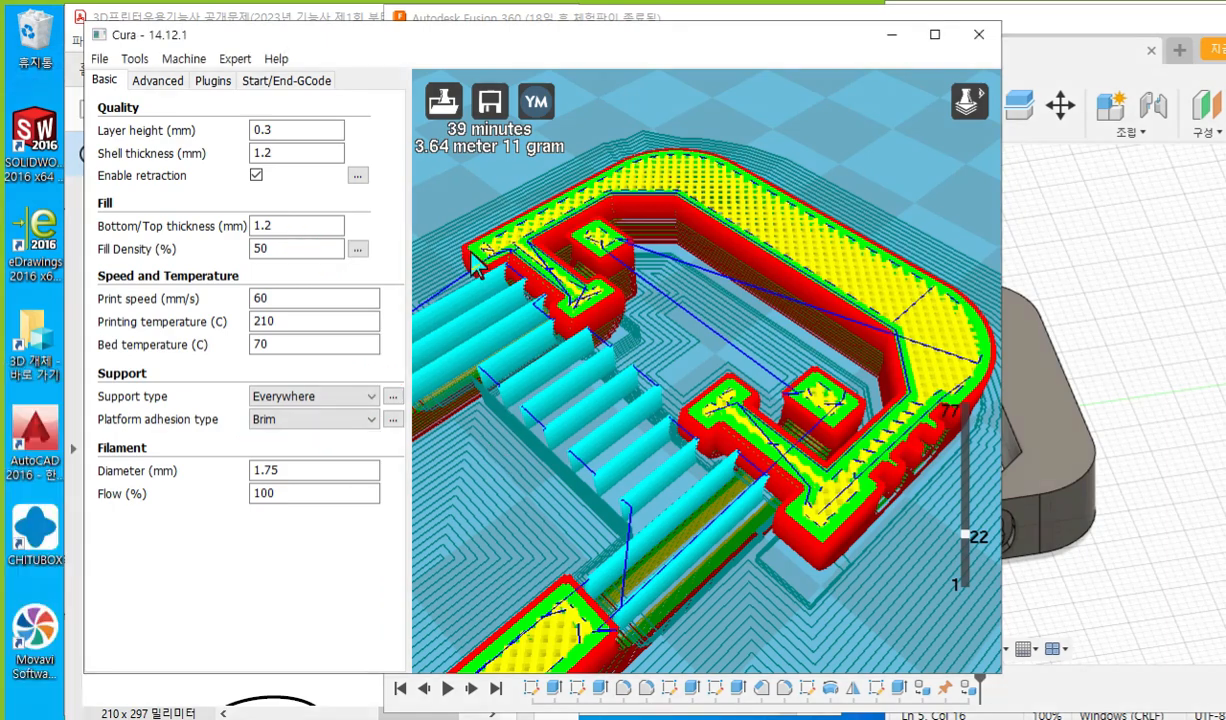
Save the sliced toolpath as 09.gcode in the 09_20230109 folder.
click(495, 113)
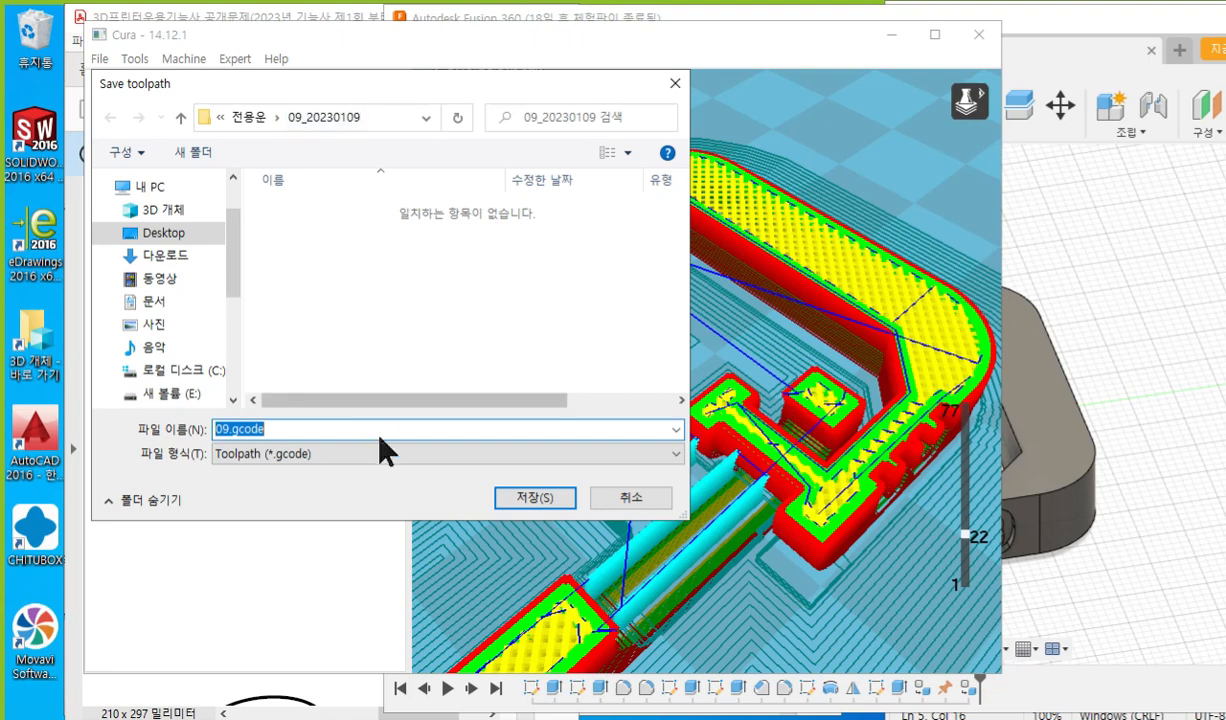
click(530, 498)
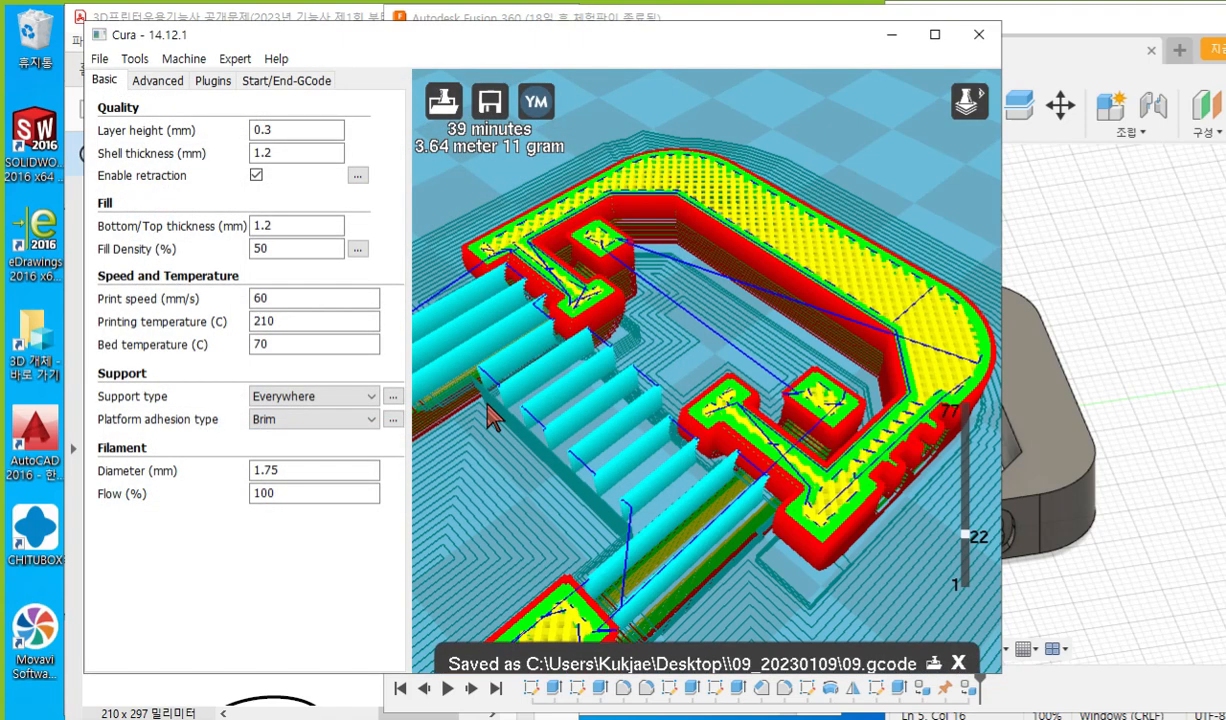